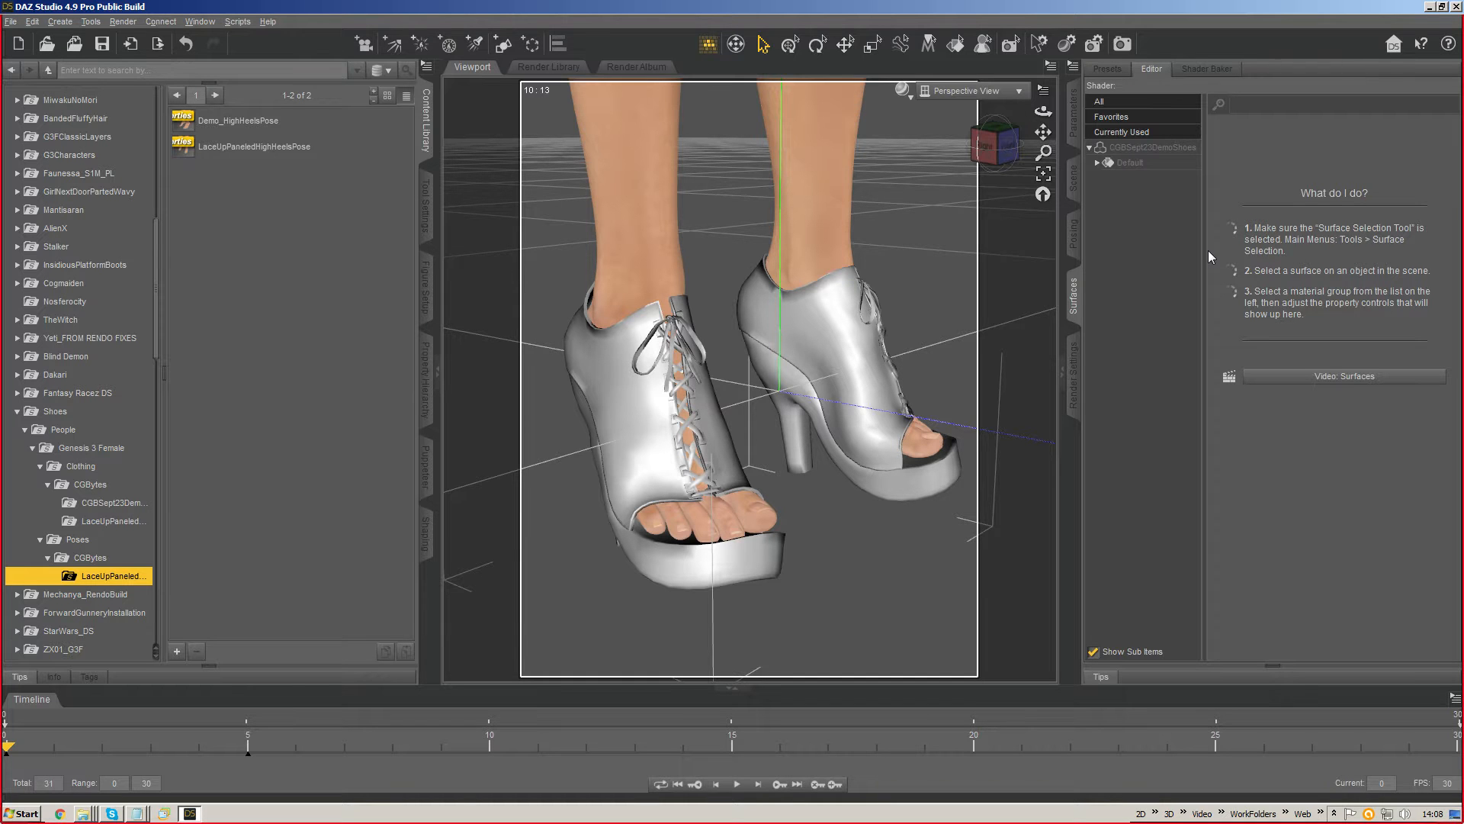
Step: Select the whole CGBSept23DemoShoes figure on the right foot and send it to ZBrush
mouse_move(991, 149)
left_mouse_down()
mouse_move(953, 158)
mouse_move(989, 162)
mouse_move(969, 162)
left_mouse_up()
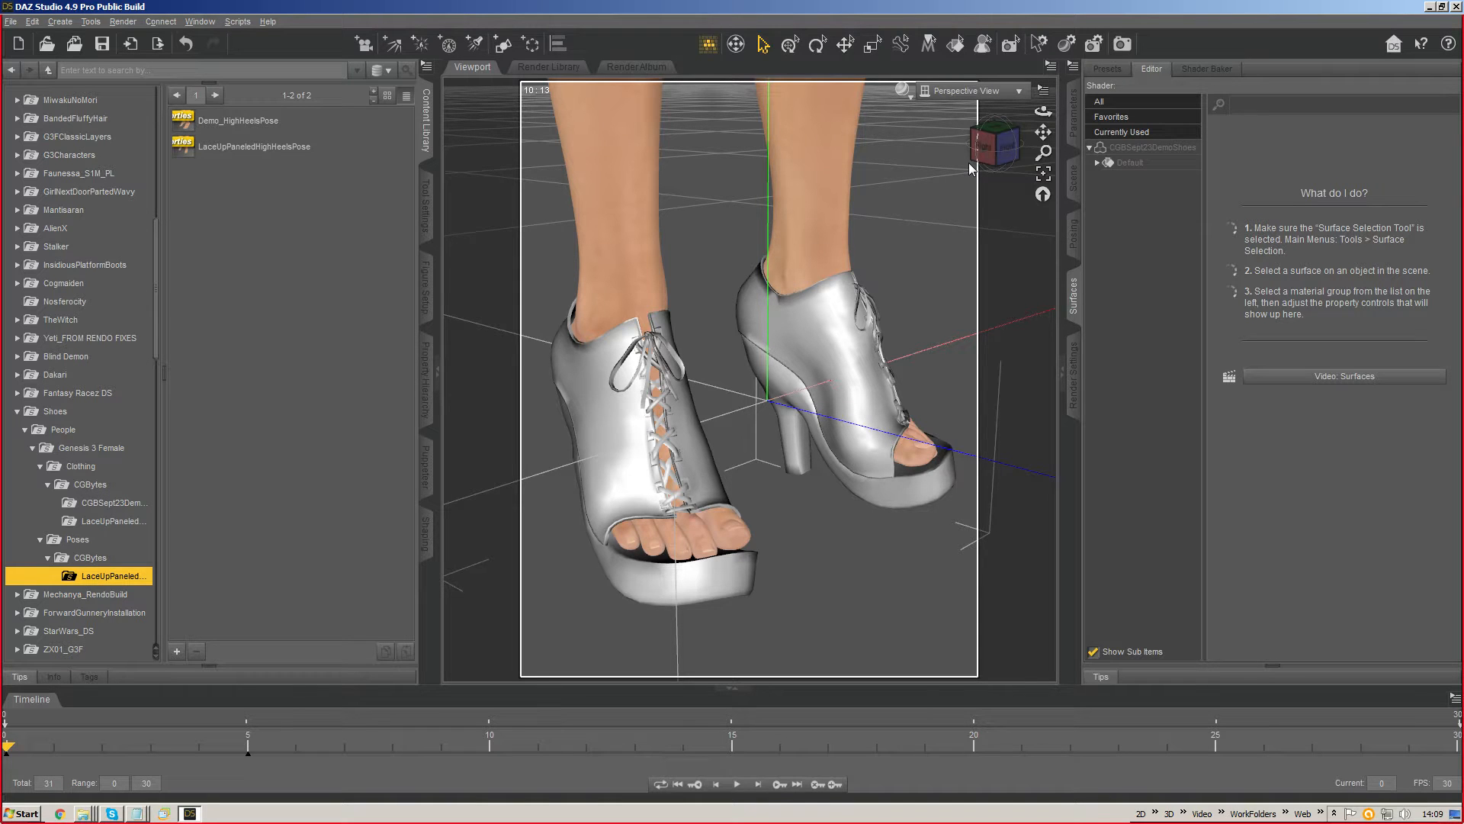
right_click(689, 584)
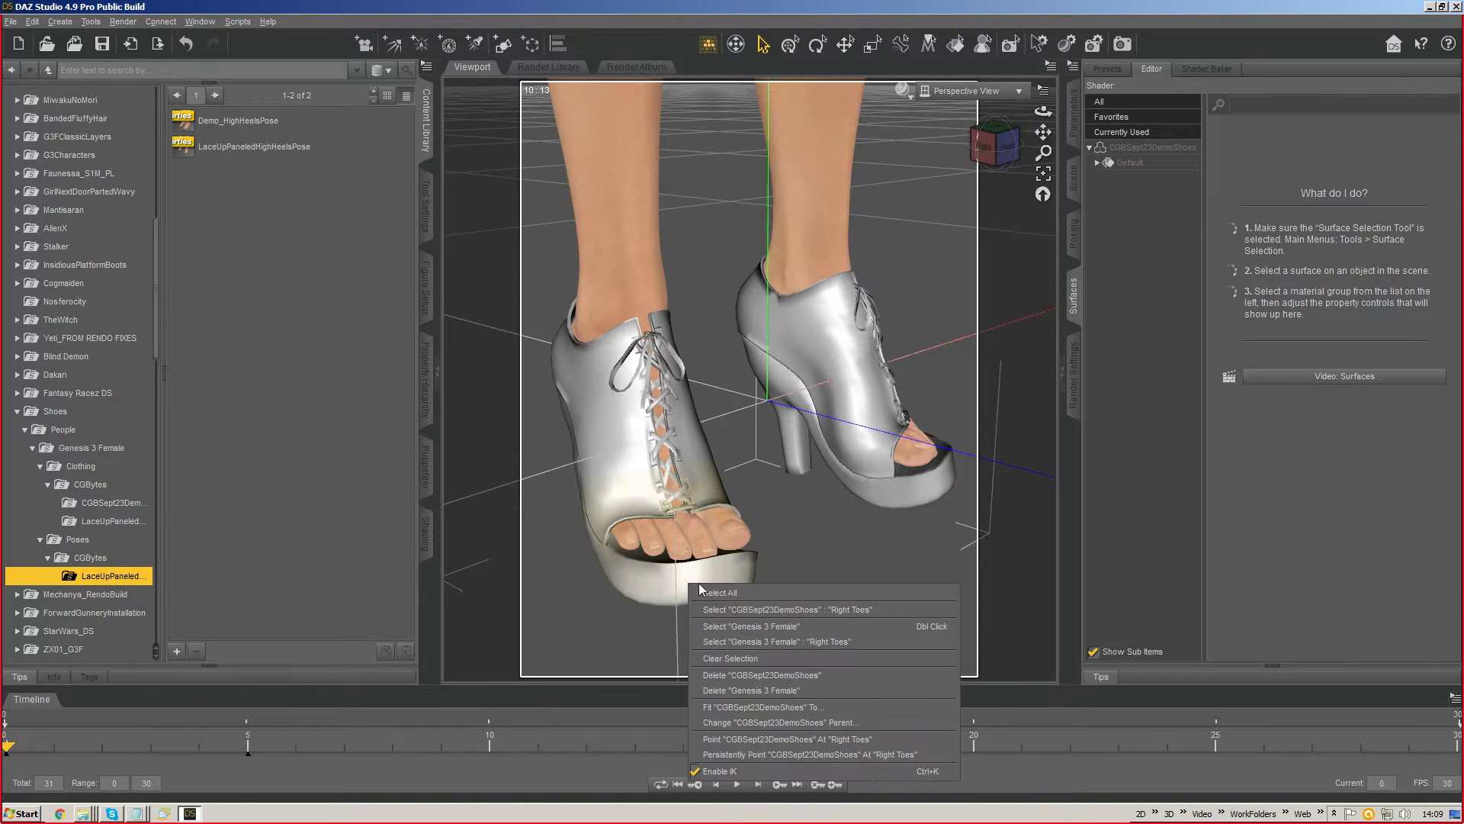
left_click(747, 610)
right_click(624, 462)
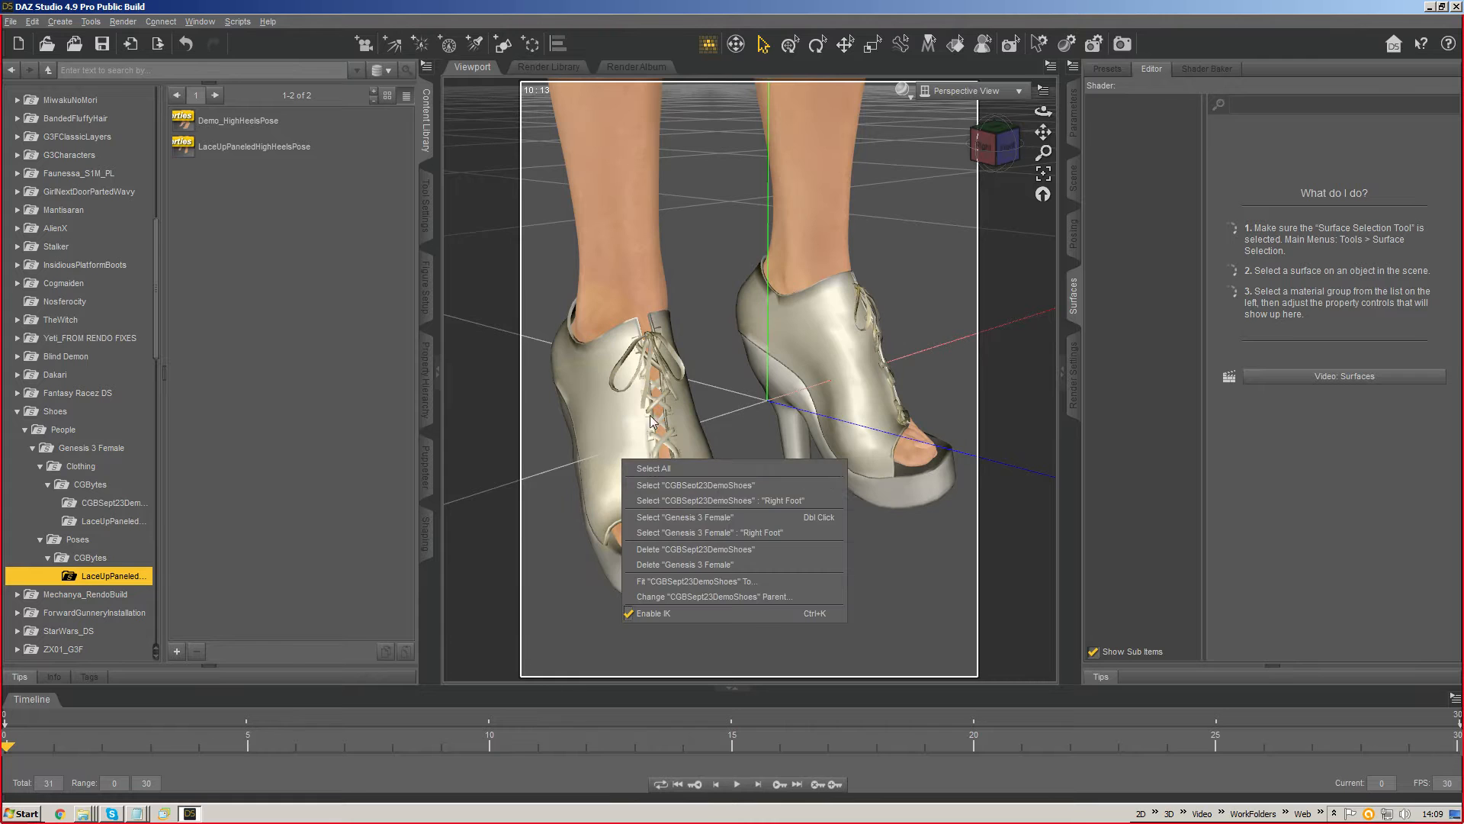
left_click(695, 485)
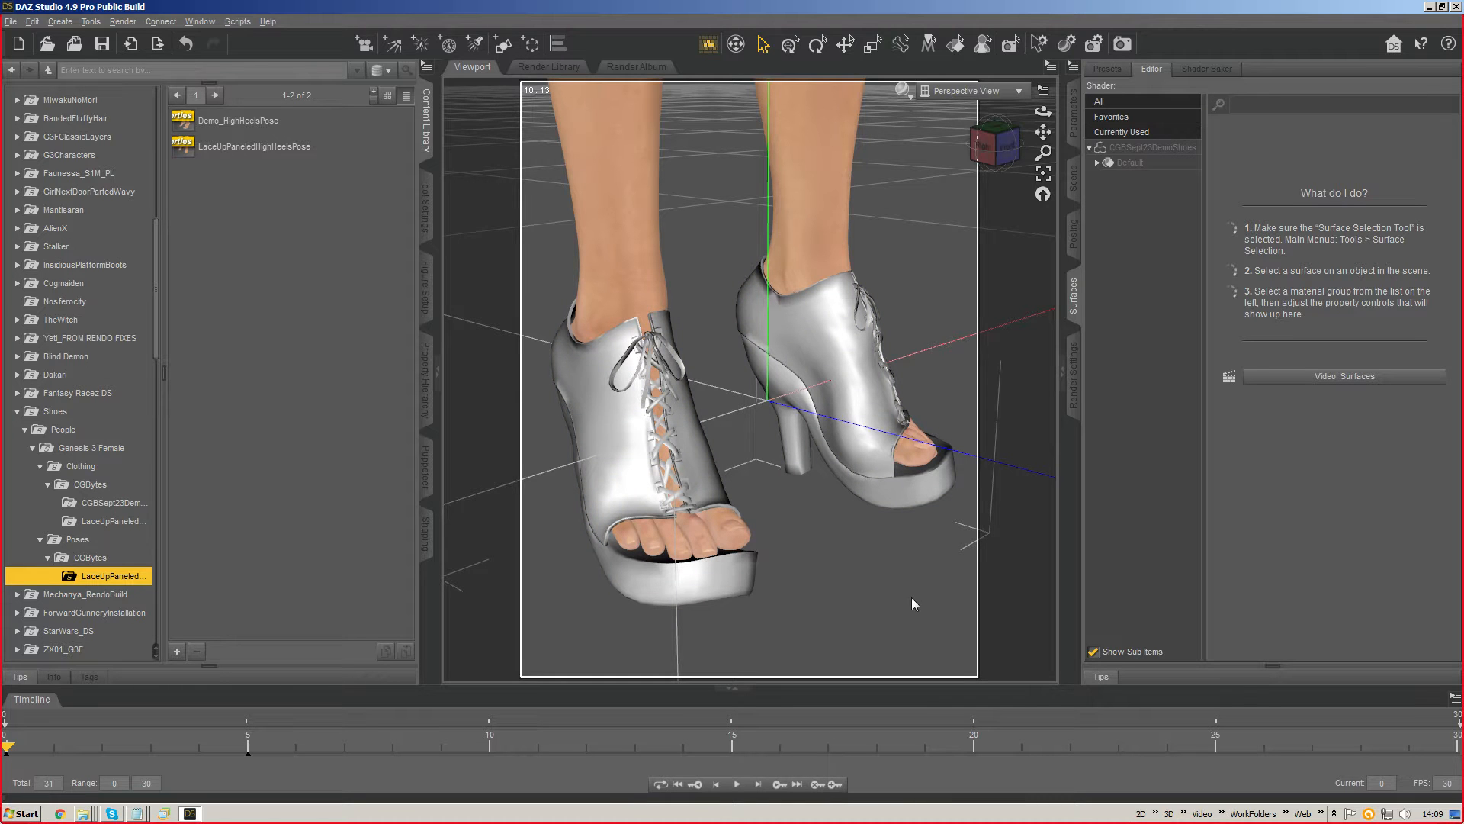
key("ctrl+shift+z")
left_click(723, 394)
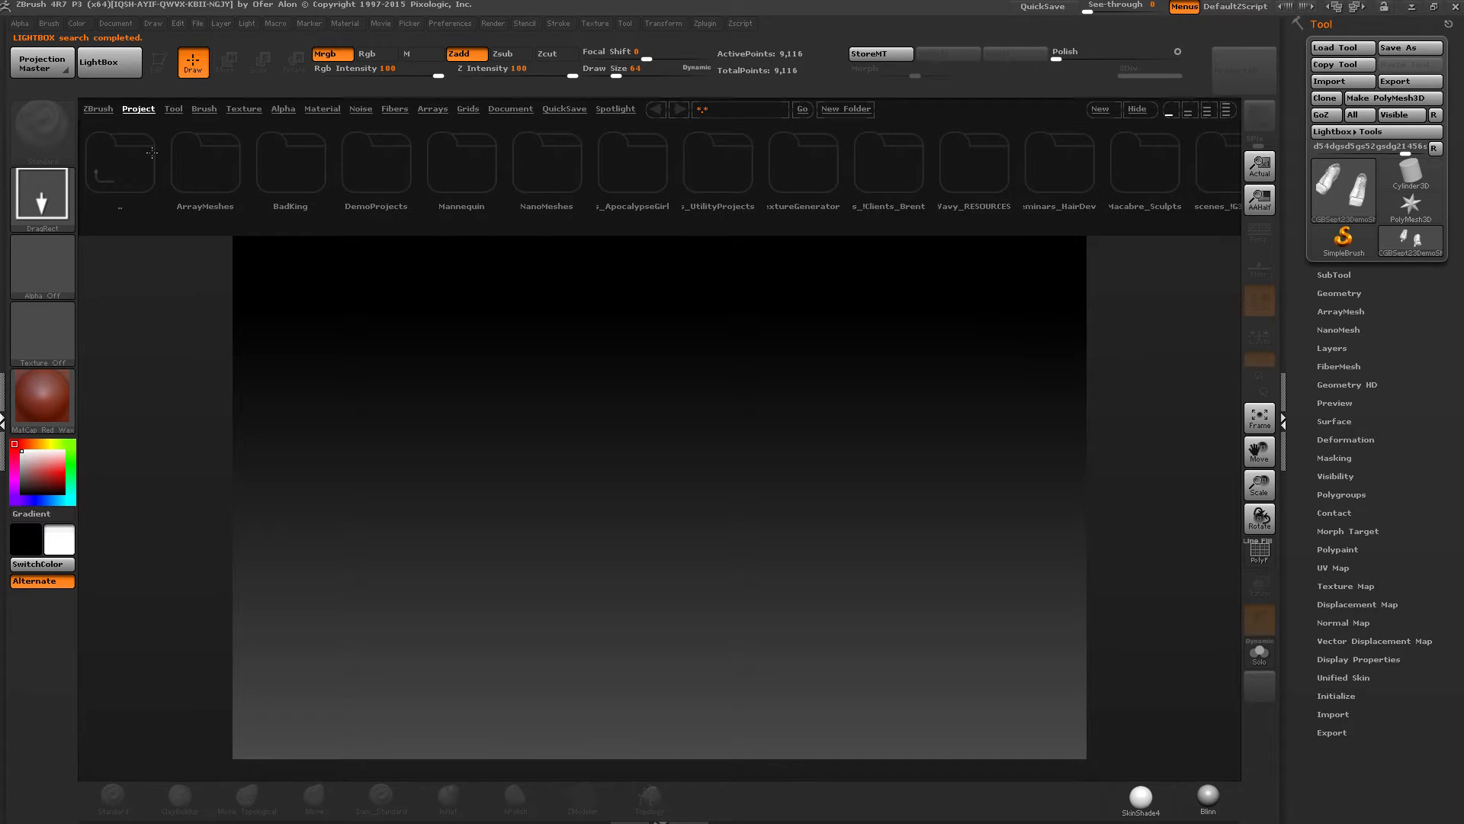
Step: Close LightBox, put the transferred shoes into Edit mode, frame them, and inspect the heels and soles from several angles
left_click(109, 61)
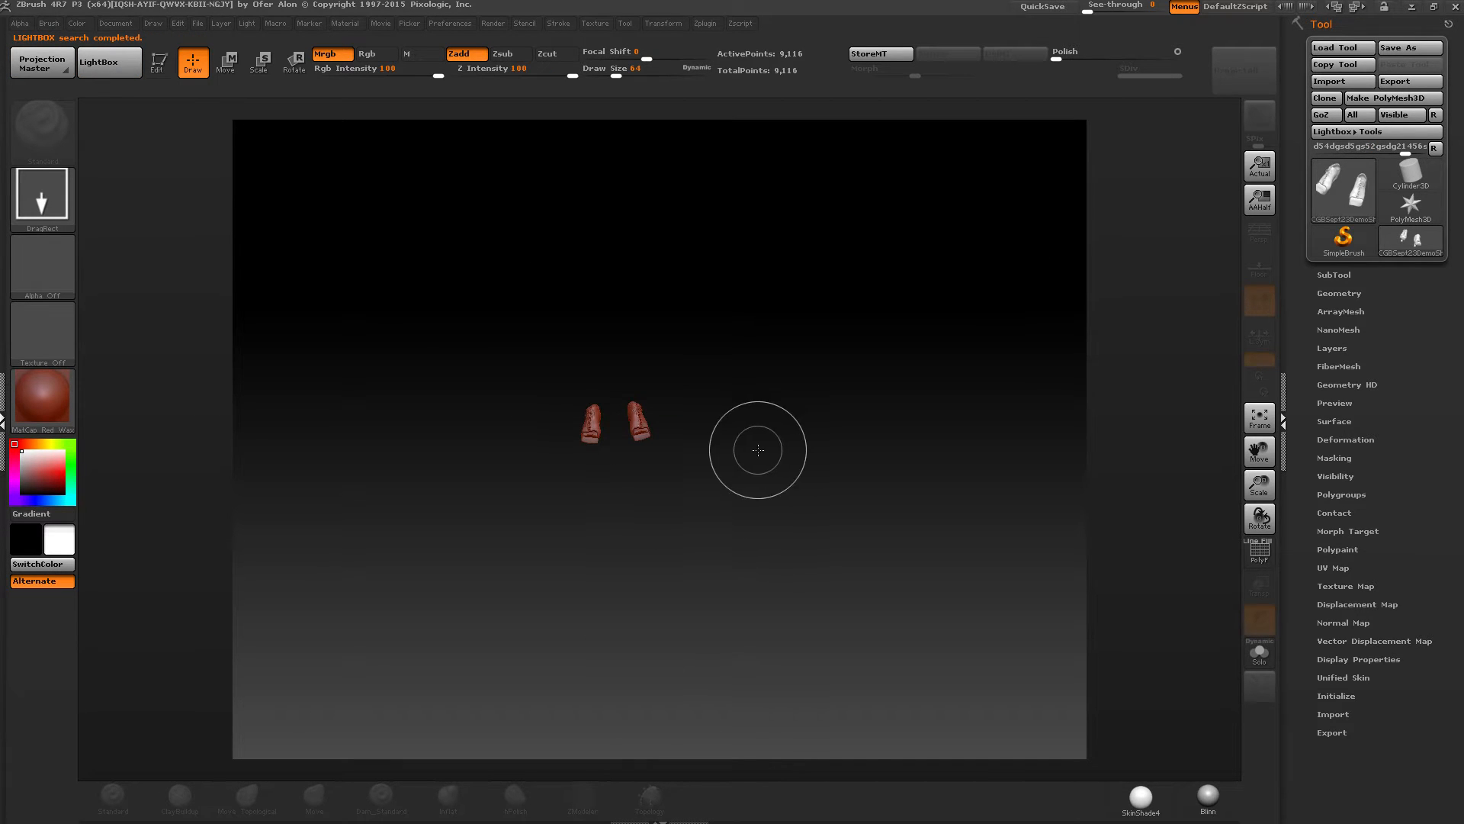
key("t")
key("f")
right_click_drag(789, 465, 891, 444)
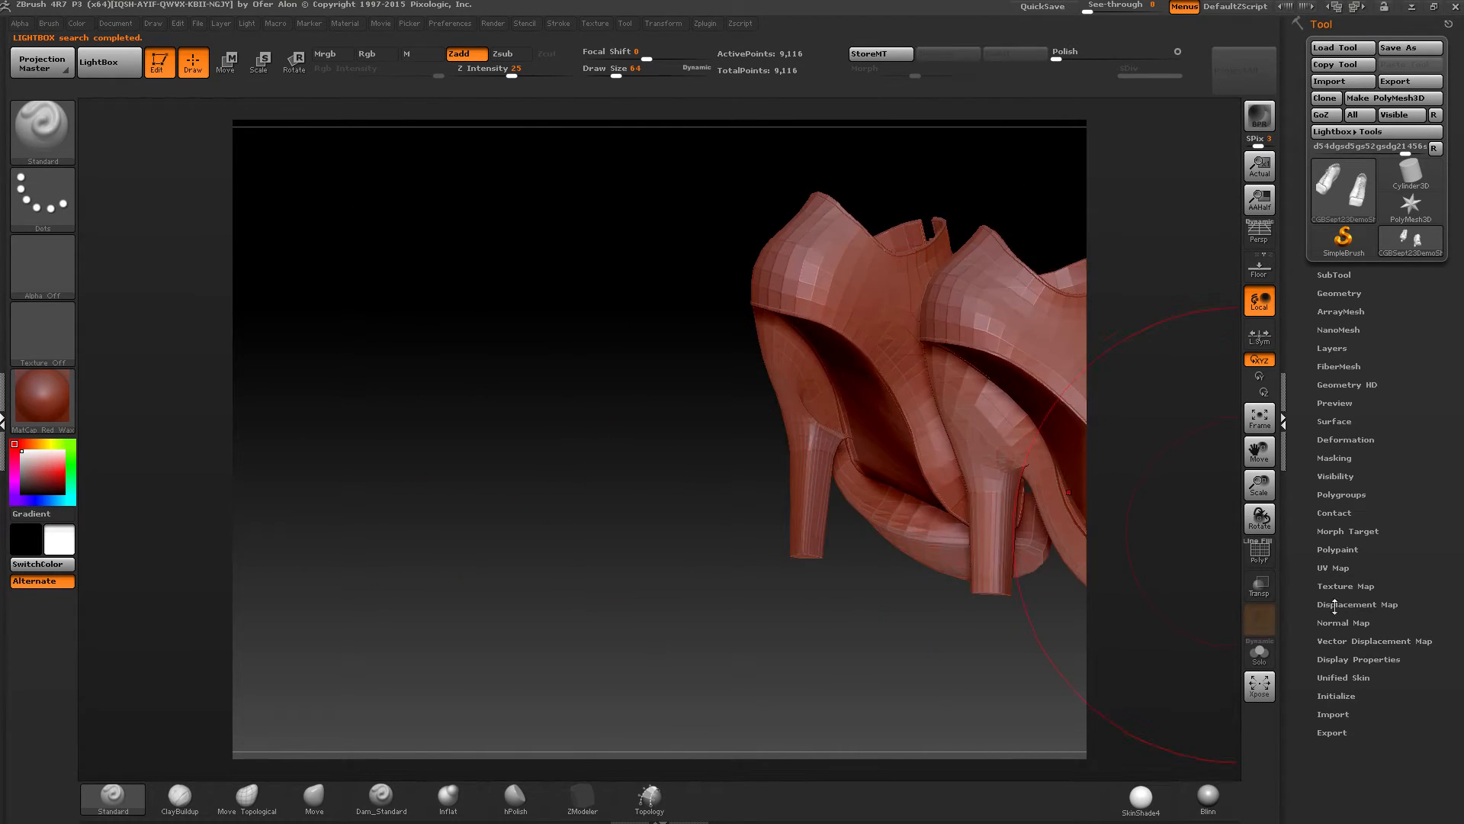
right_click_drag(1083, 518, 984, 374)
Step: Switch to DAZ Studio and flip the normals of the selected sole and heel polygons of the demo shoes with the Geometry Editor
key("alt+Tab")
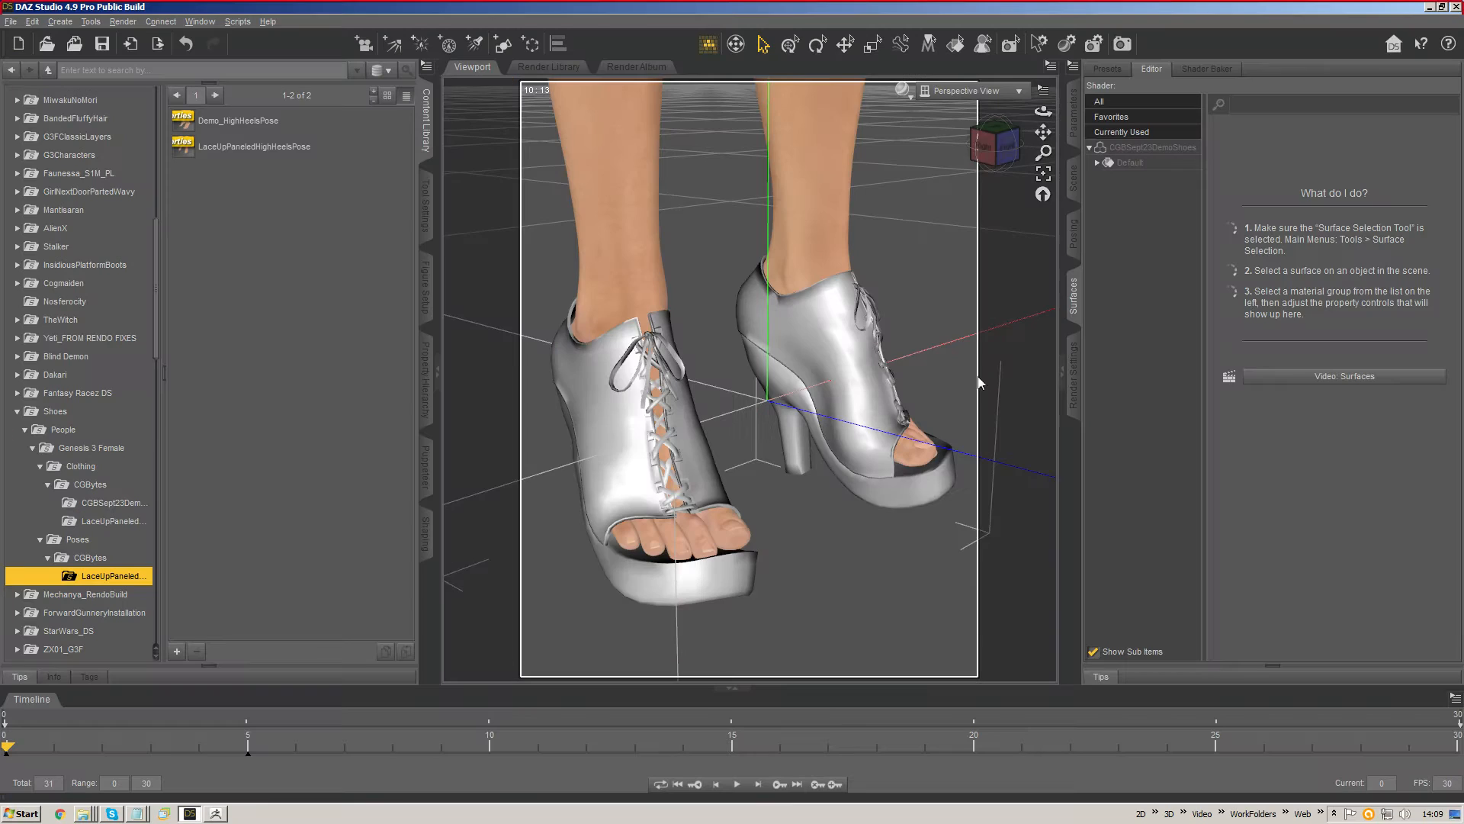
mouse_move(989, 141)
left_mouse_down()
mouse_move(1056, 126)
mouse_move(979, 153)
mouse_move(1030, 148)
mouse_move(1017, 134)
mouse_move(983, 147)
left_mouse_up()
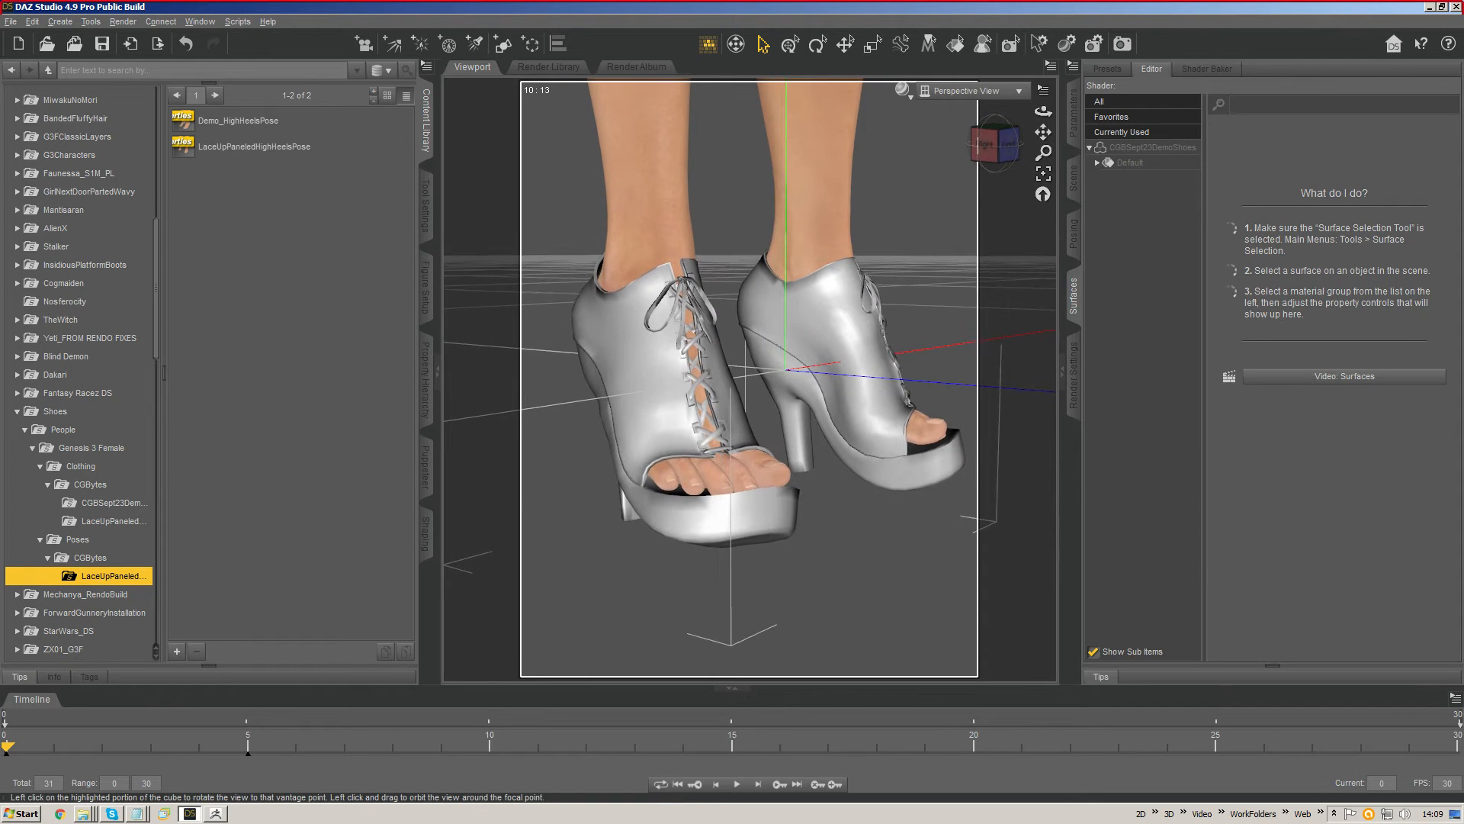
left_click(427, 204)
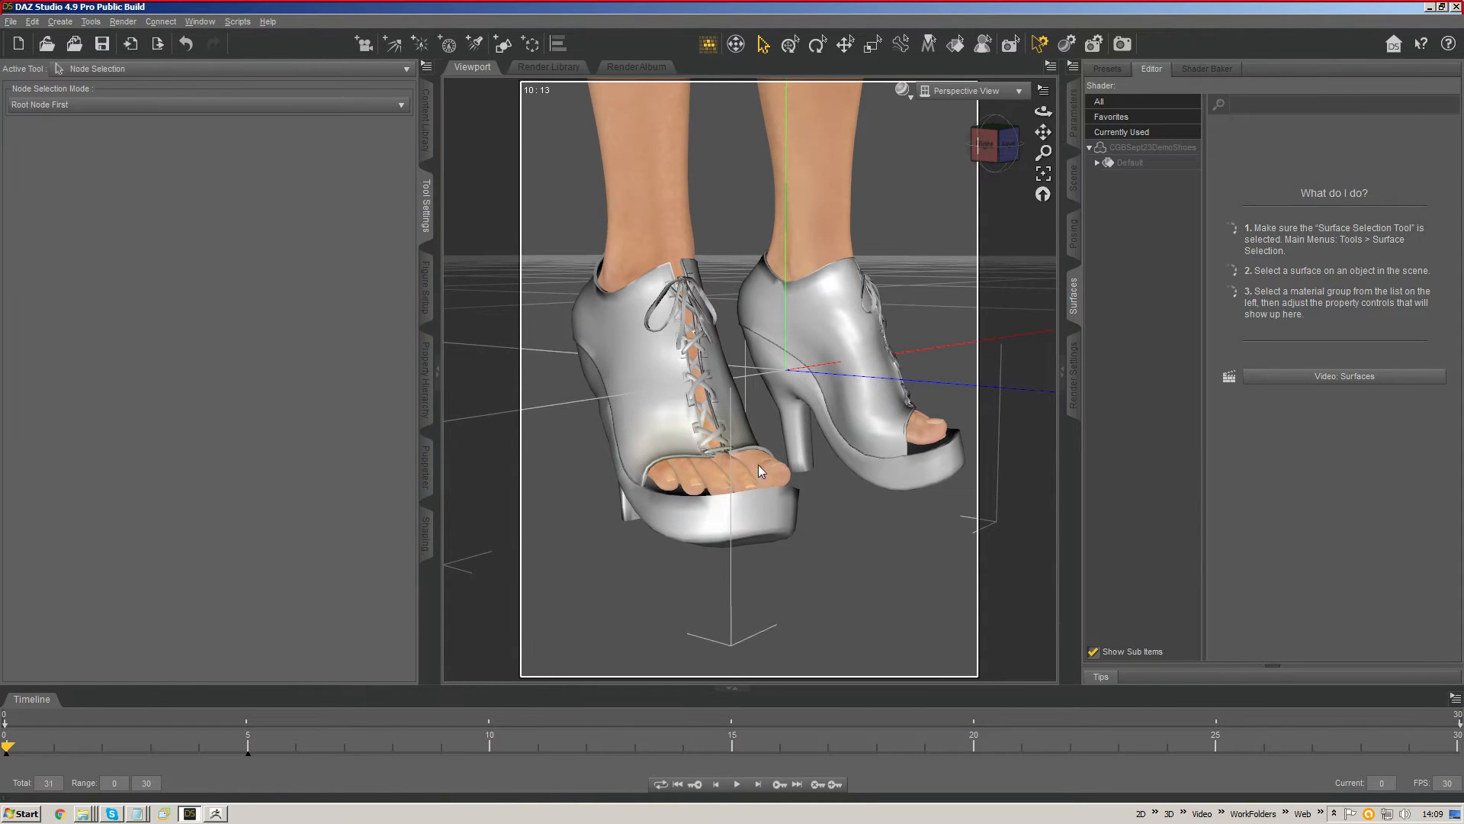
key("alt+shift+g")
right_click(887, 471)
left_click(900, 481)
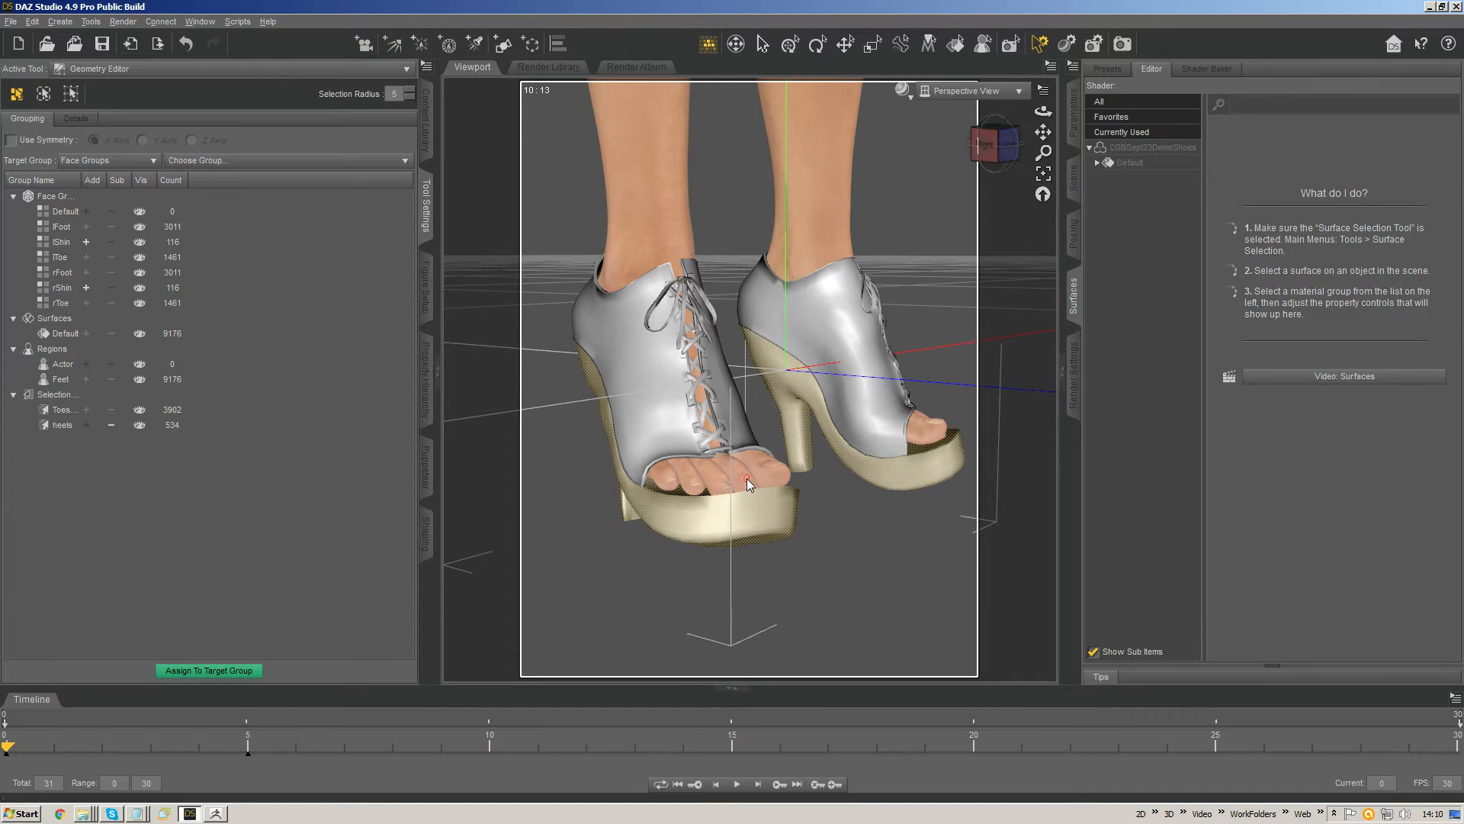
right_click(721, 518)
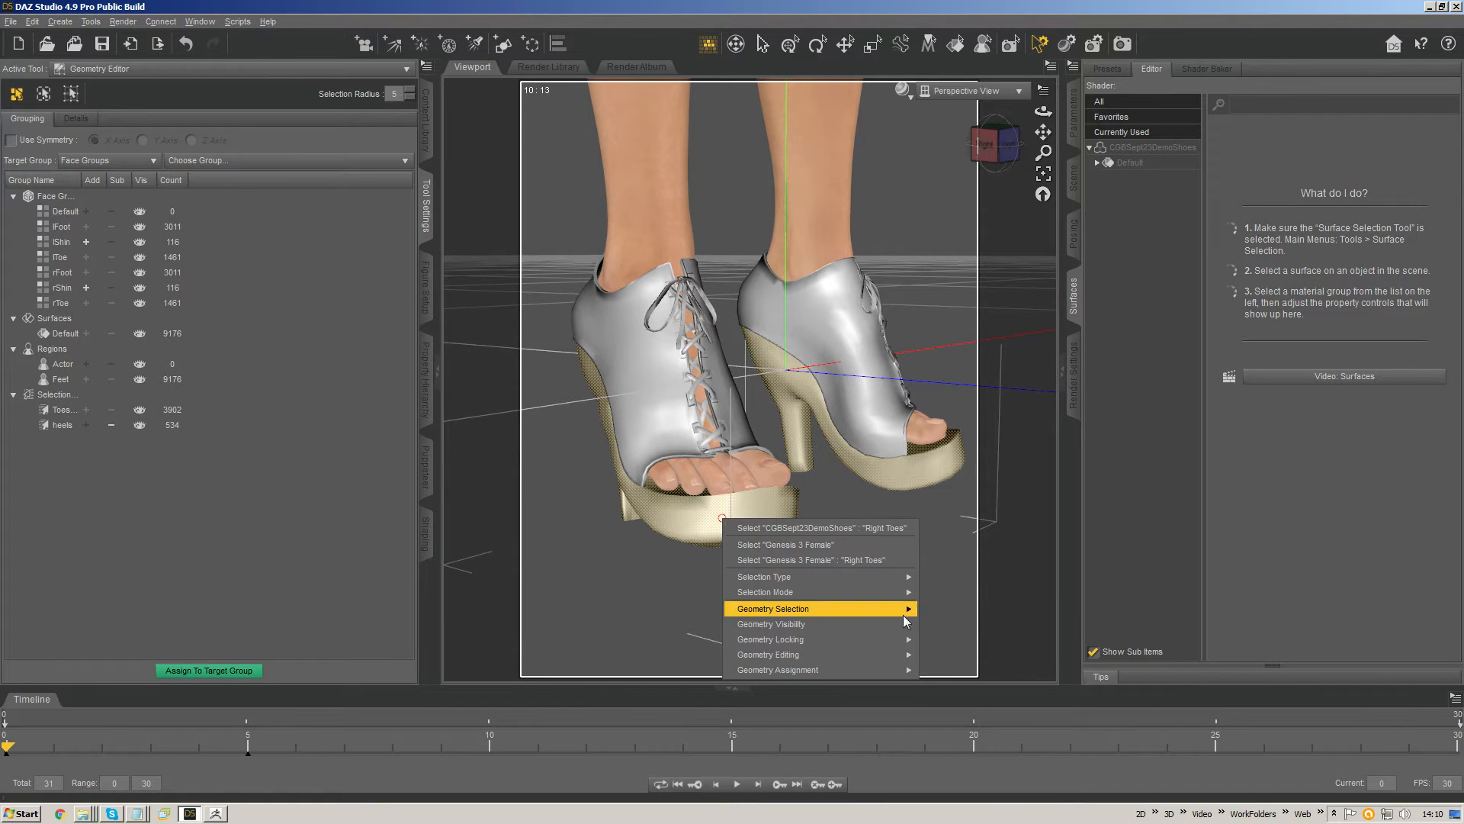
mouse_move(861, 654)
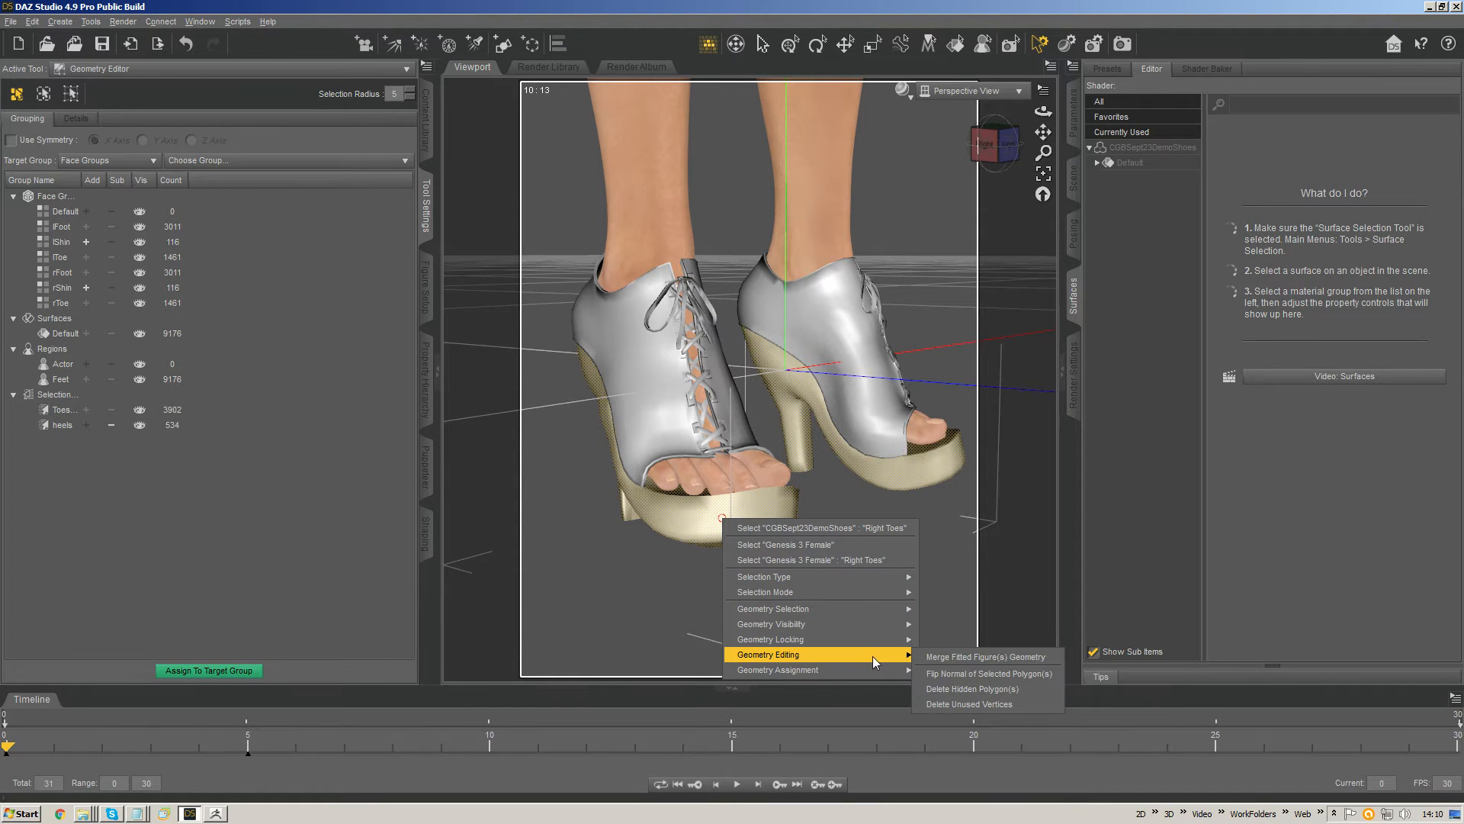
left_click(961, 674)
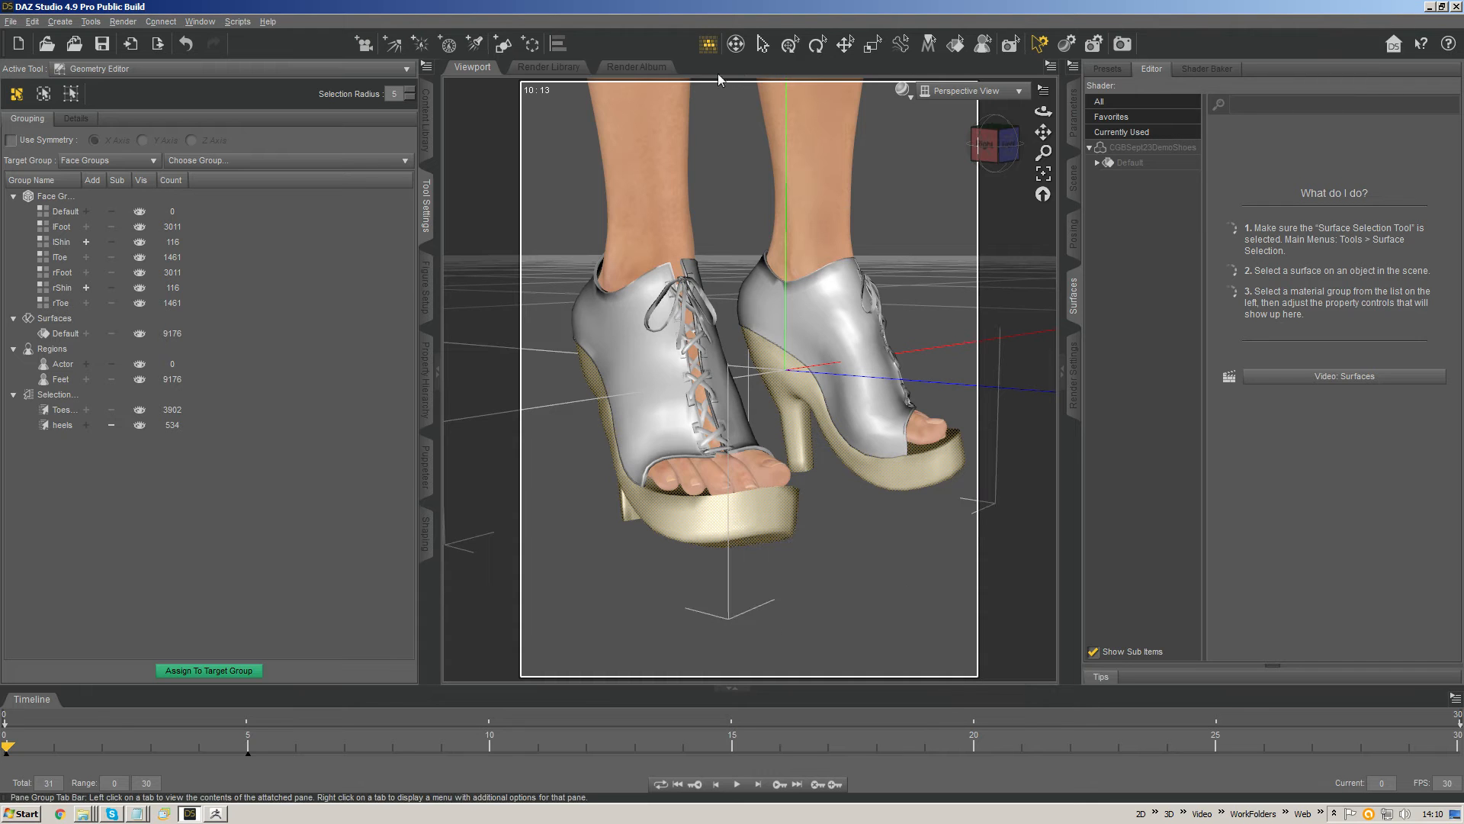
left_click(764, 45)
Step: Select the complete CGBSept23DemoShoes figure instead of only its left toes
left_click_drag(997, 146, 988, 154)
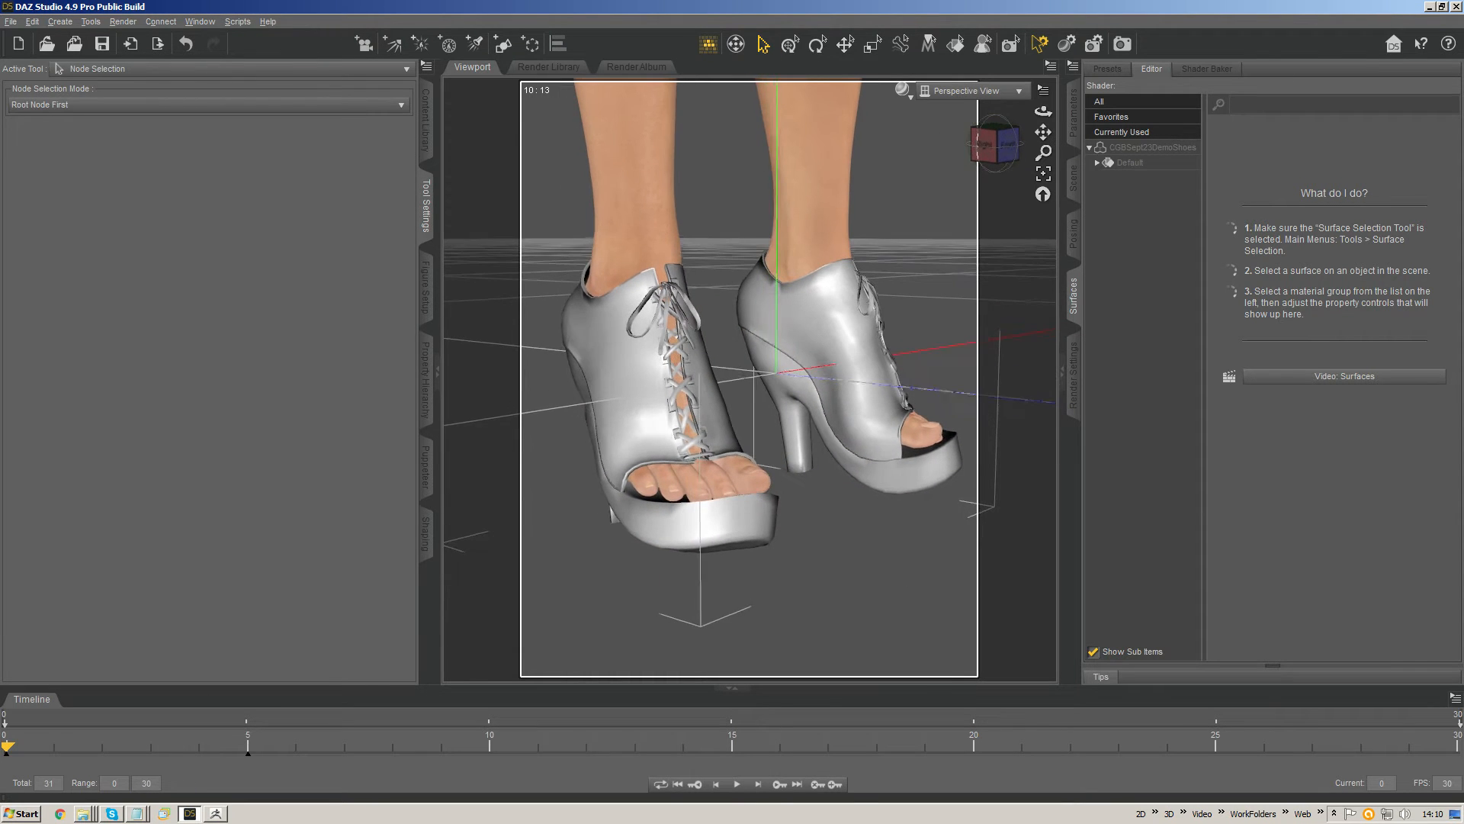
right_click(846, 450)
left_click(882, 486)
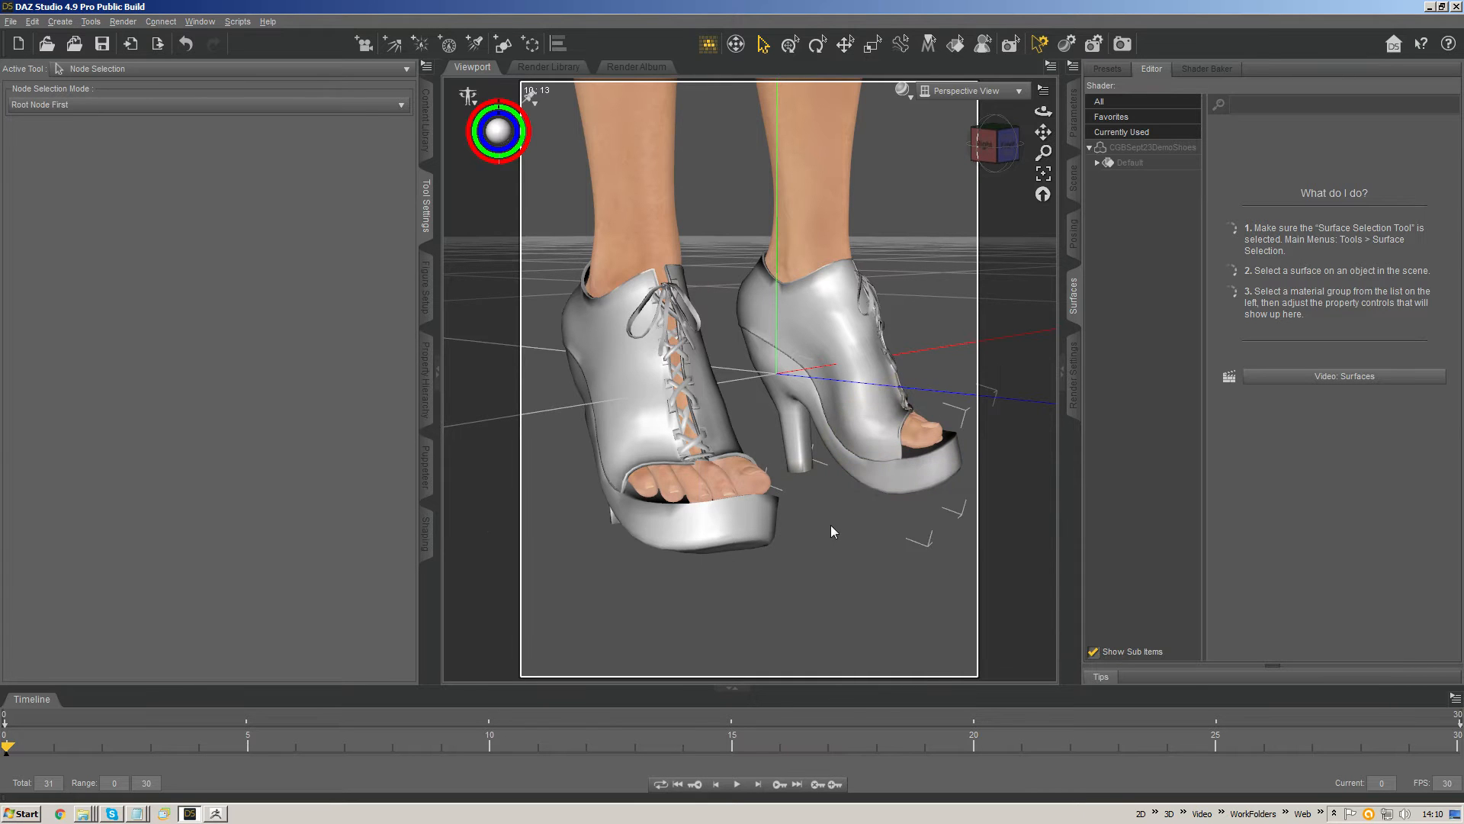
right_click(848, 459)
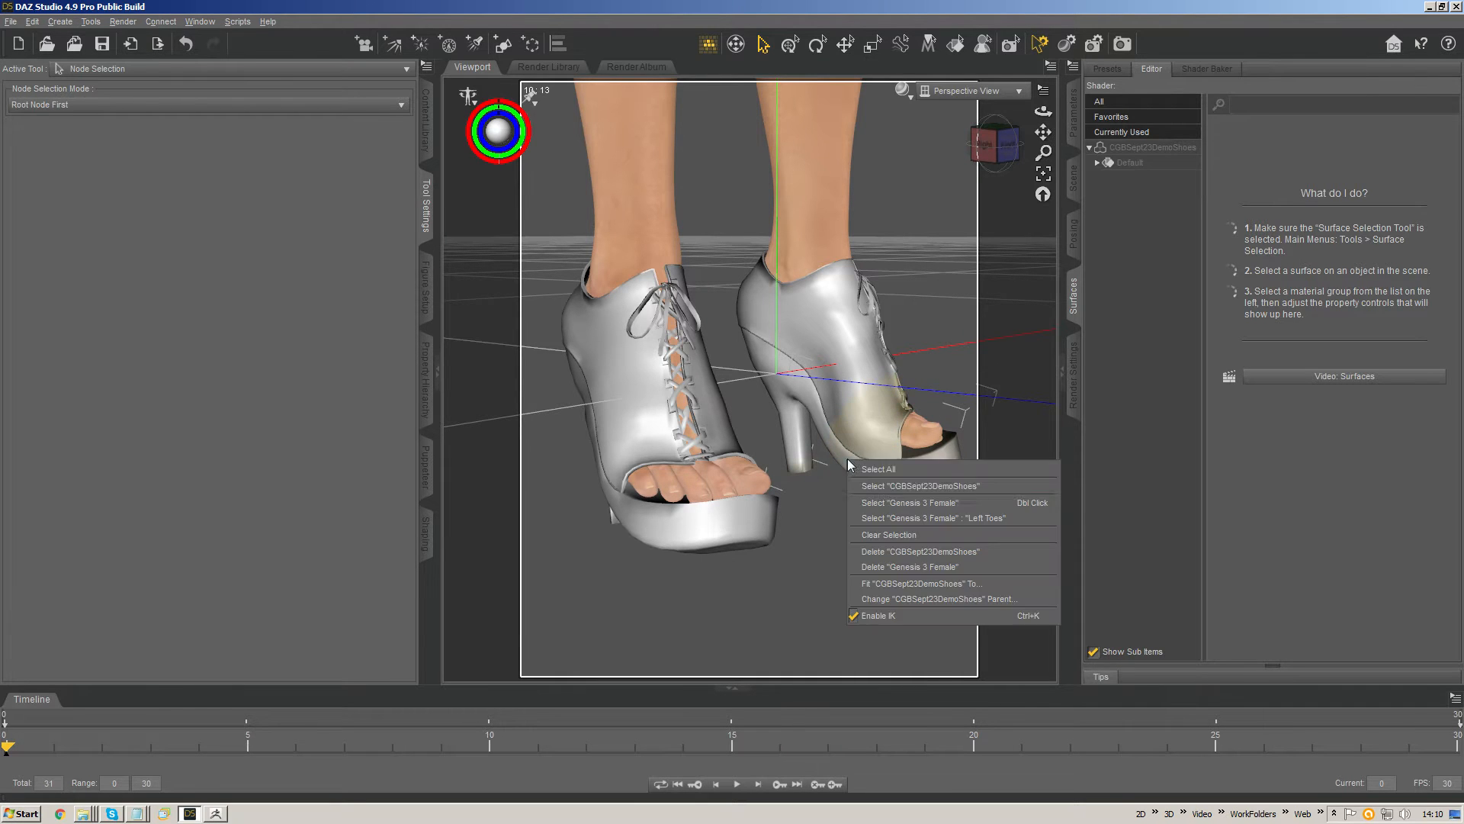
left_click(888, 486)
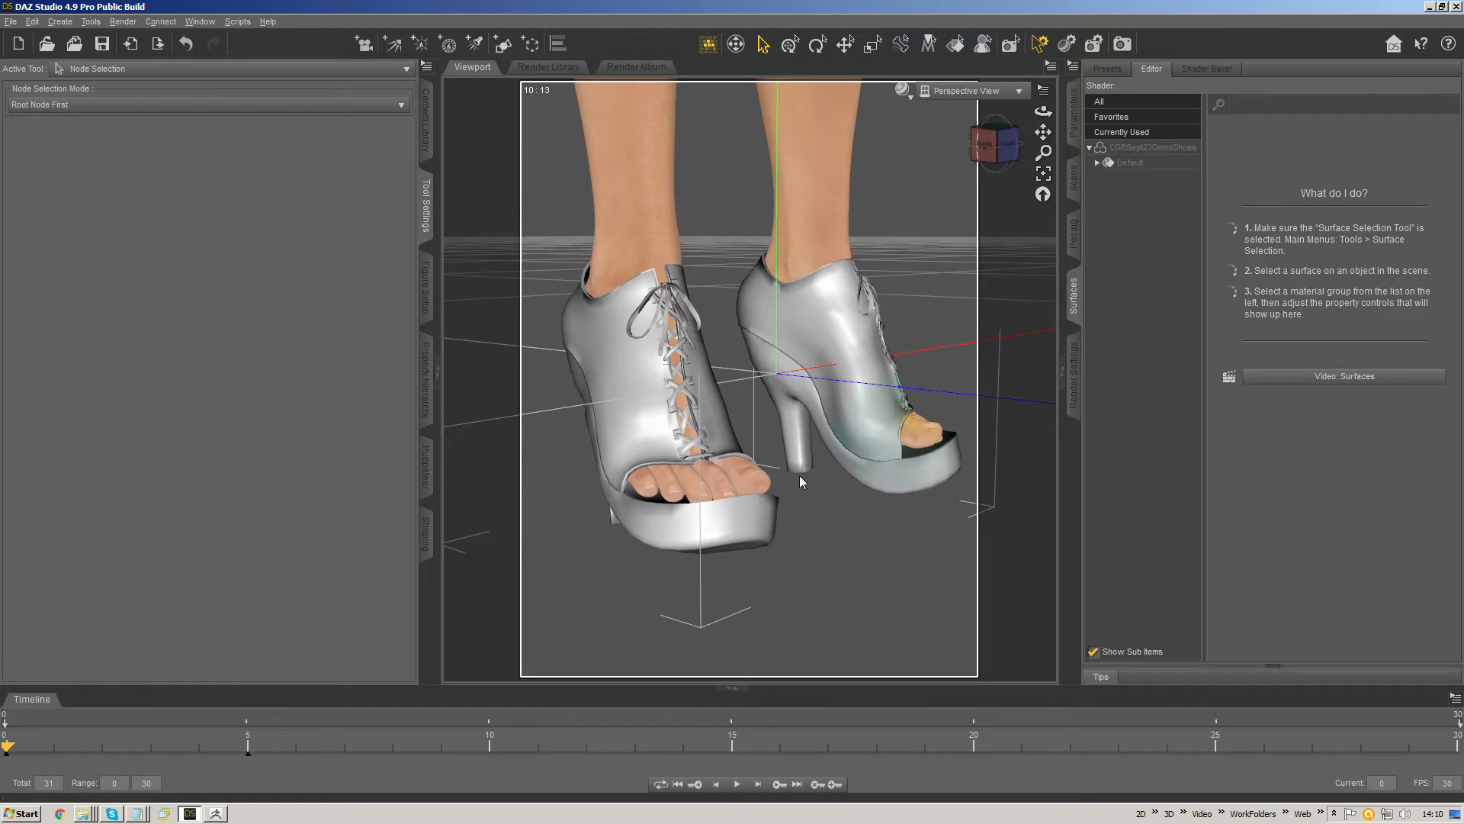
right_click(890, 484)
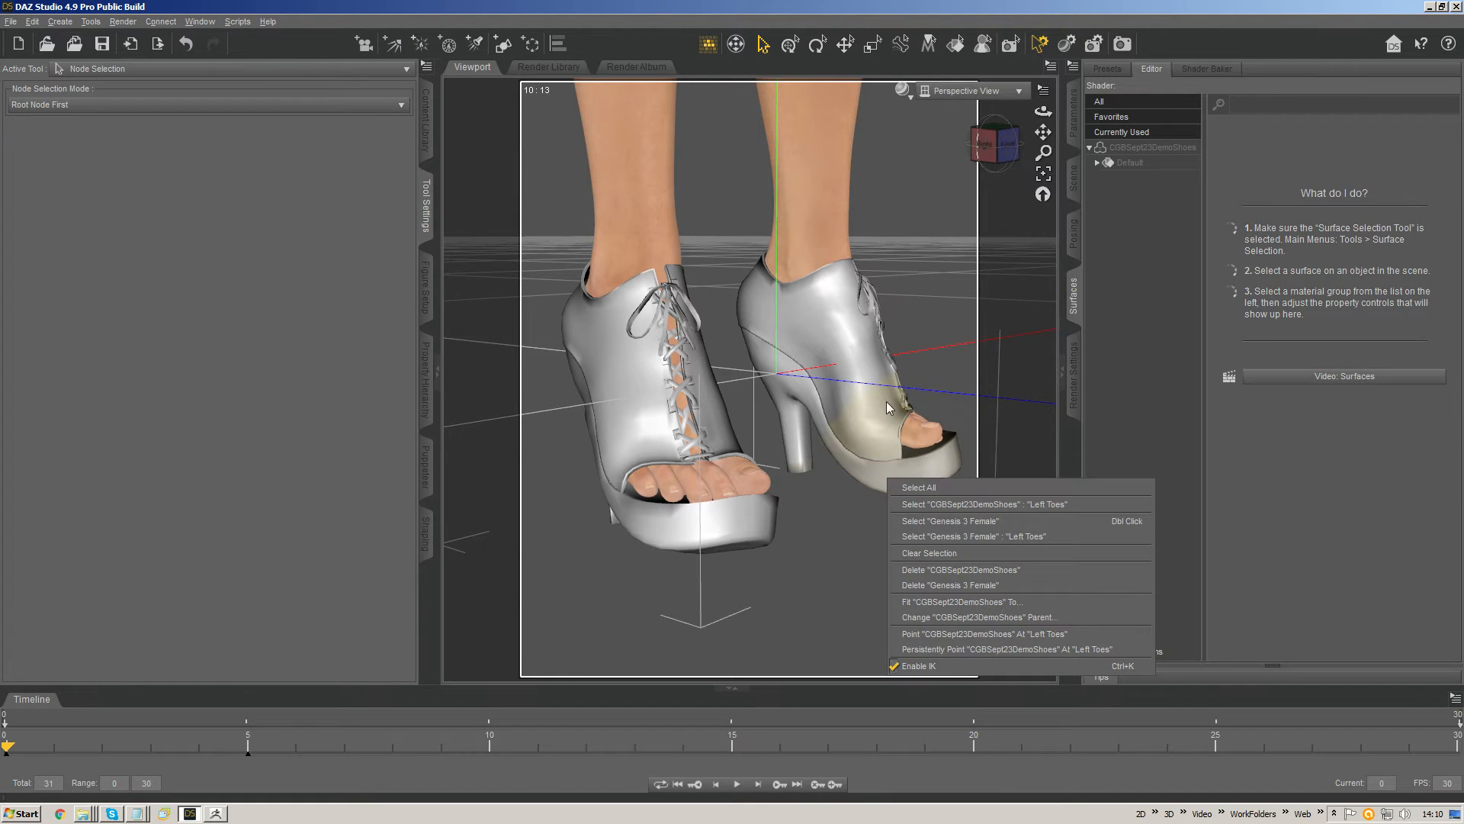
left_click(828, 579)
right_click(872, 484)
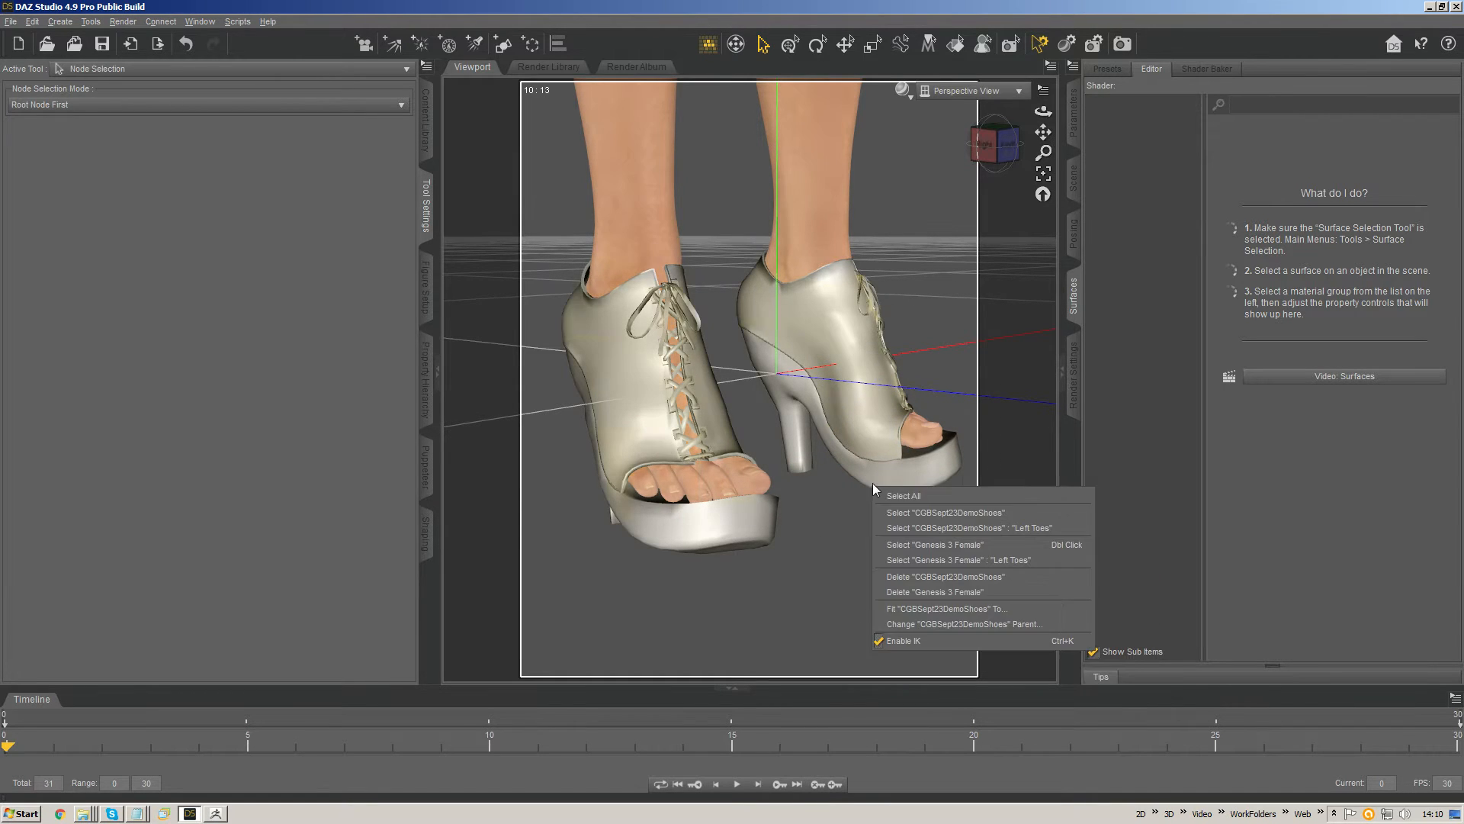
left_click(922, 514)
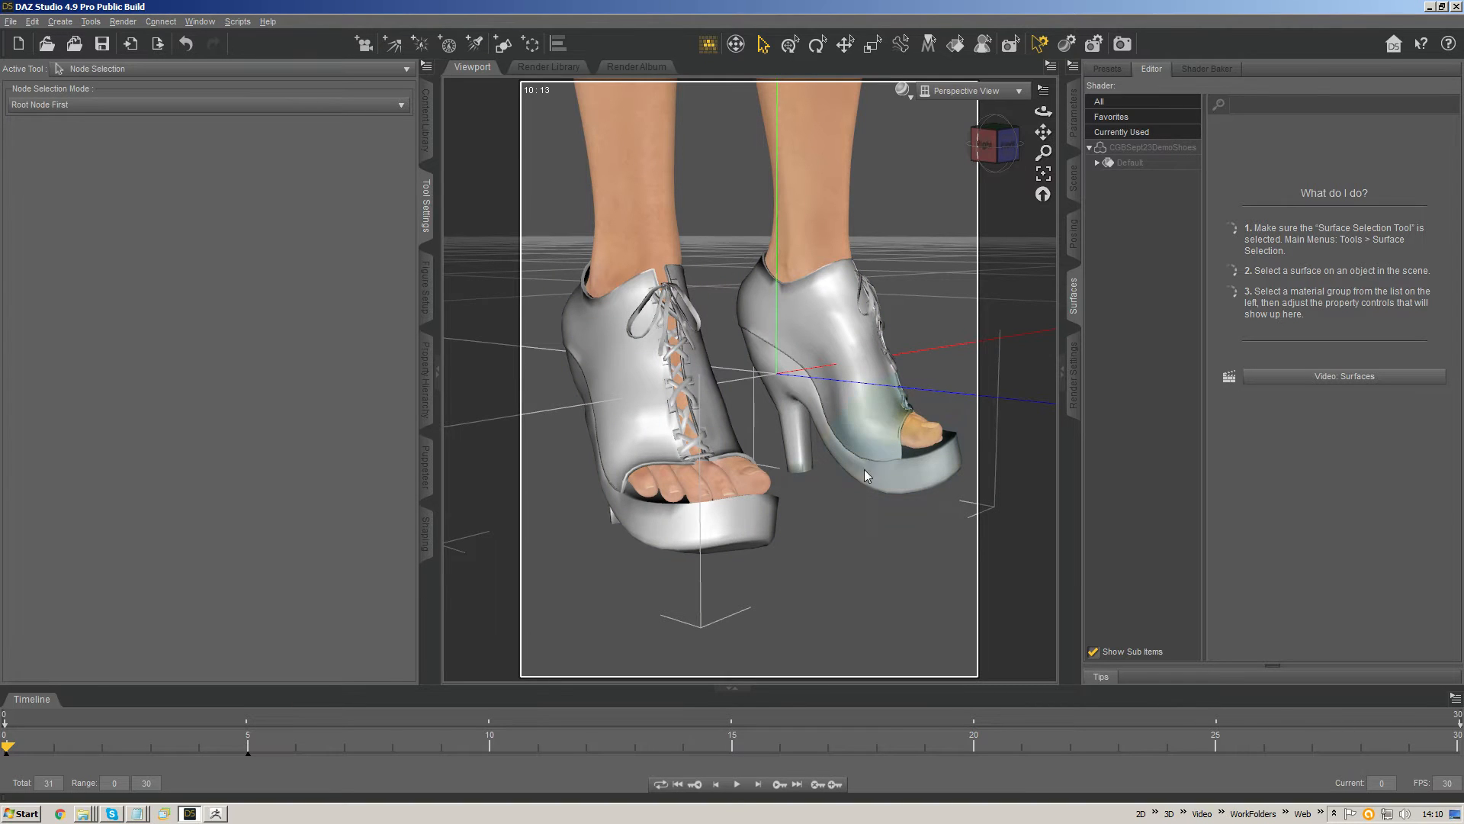
Step: Switch to ZBrush and examine the shoes' platforms and open toes from different angles
key("alt+Tab")
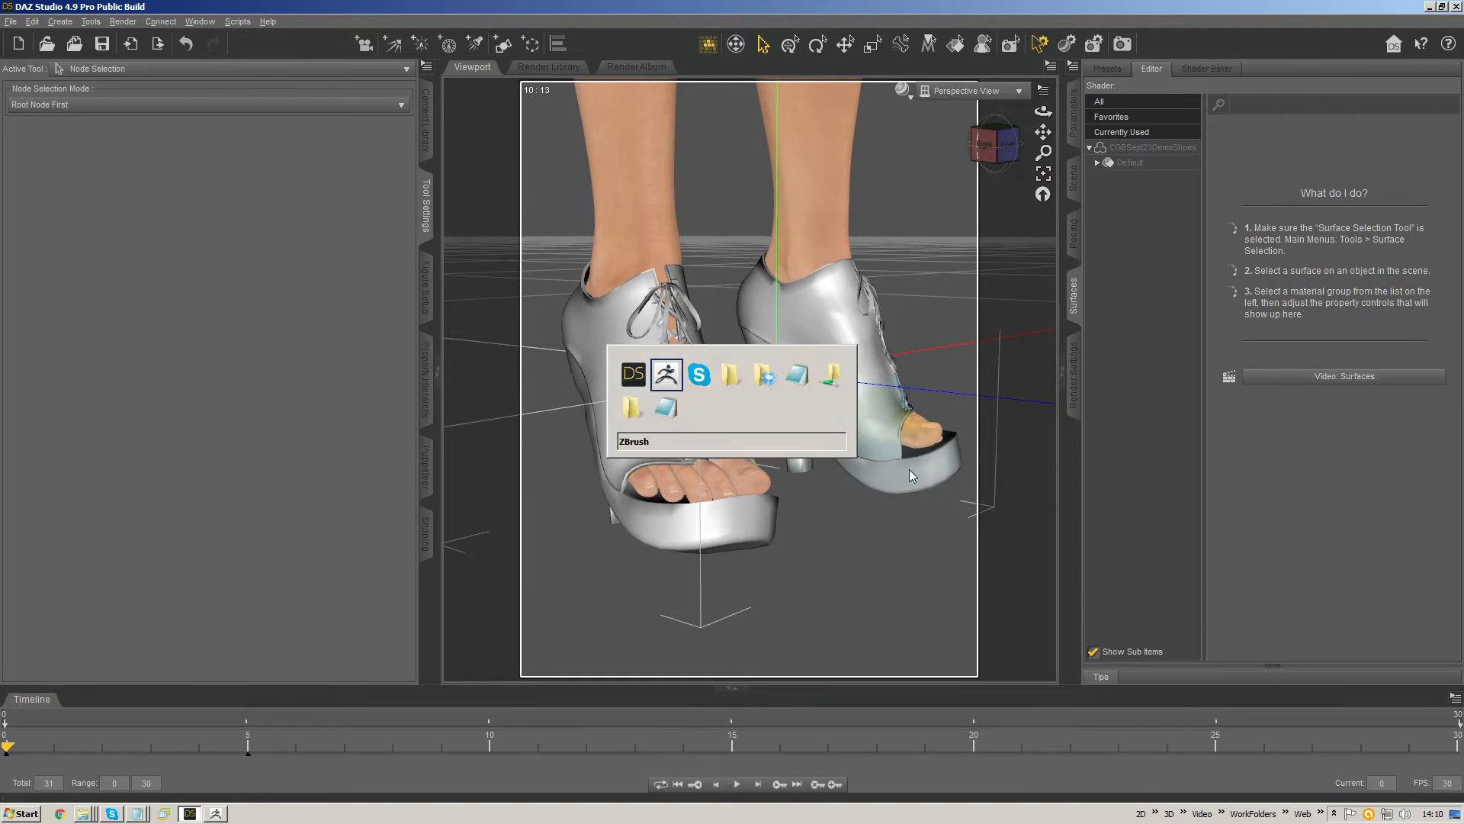
right_click_drag(930, 470, 900, 469)
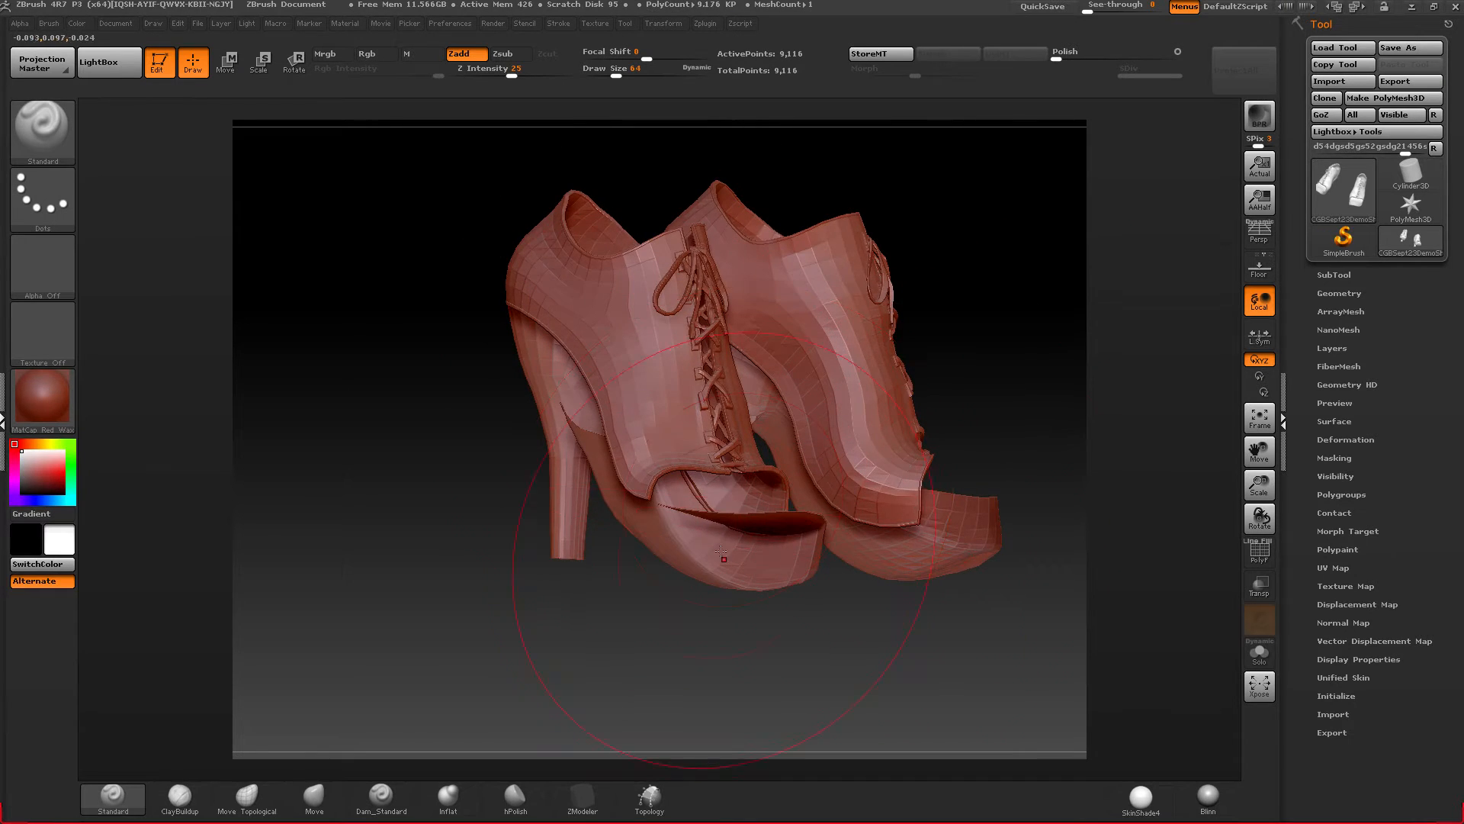
right_click_drag(719, 554, 1019, 422)
Step: Return to DAZ Studio and, in the Geometry Editor, select platform polygons and grow the selection over both entire soles and heels
key("alt+Tab")
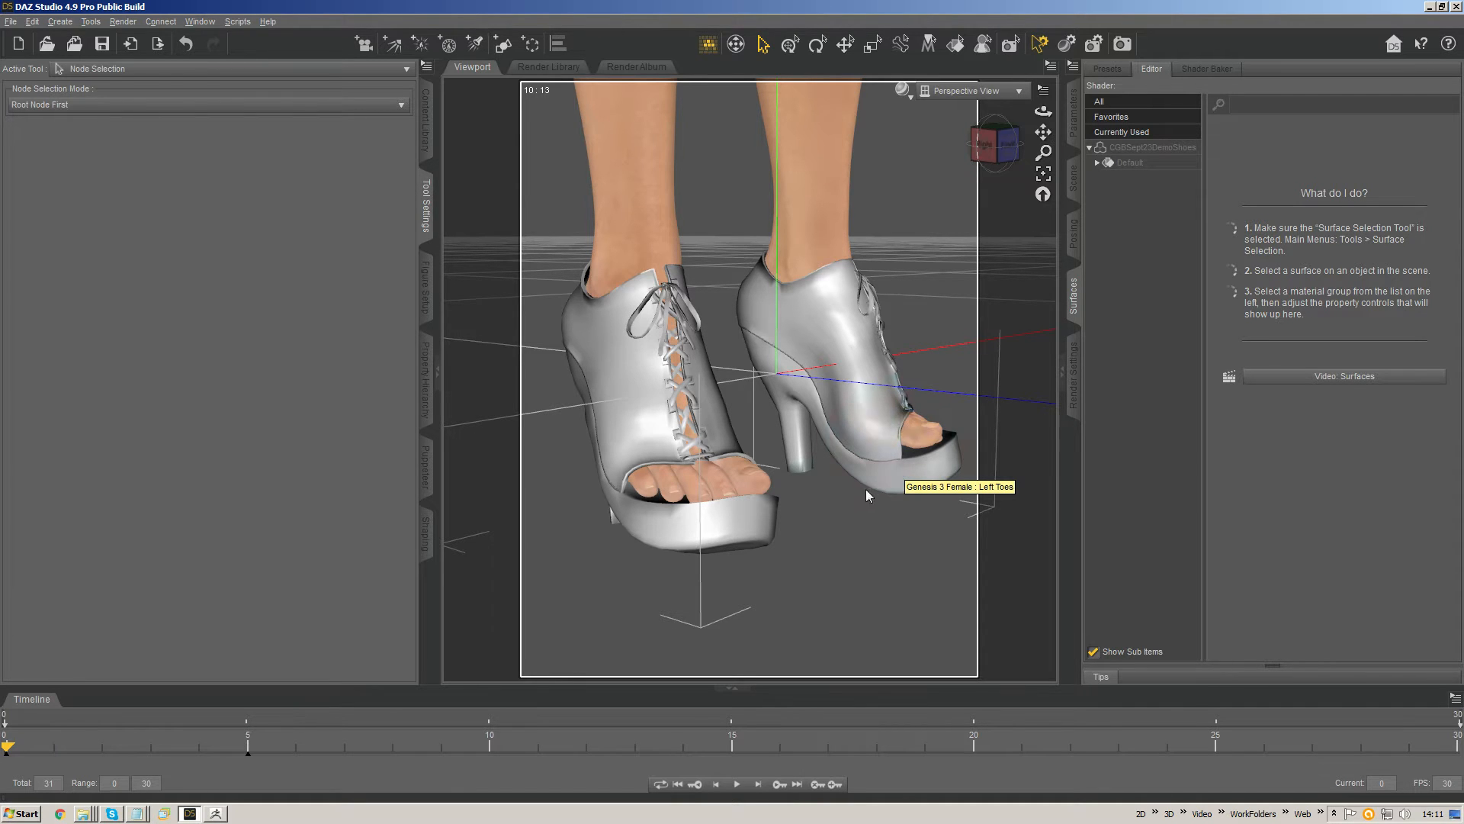
key("alt+shift+g")
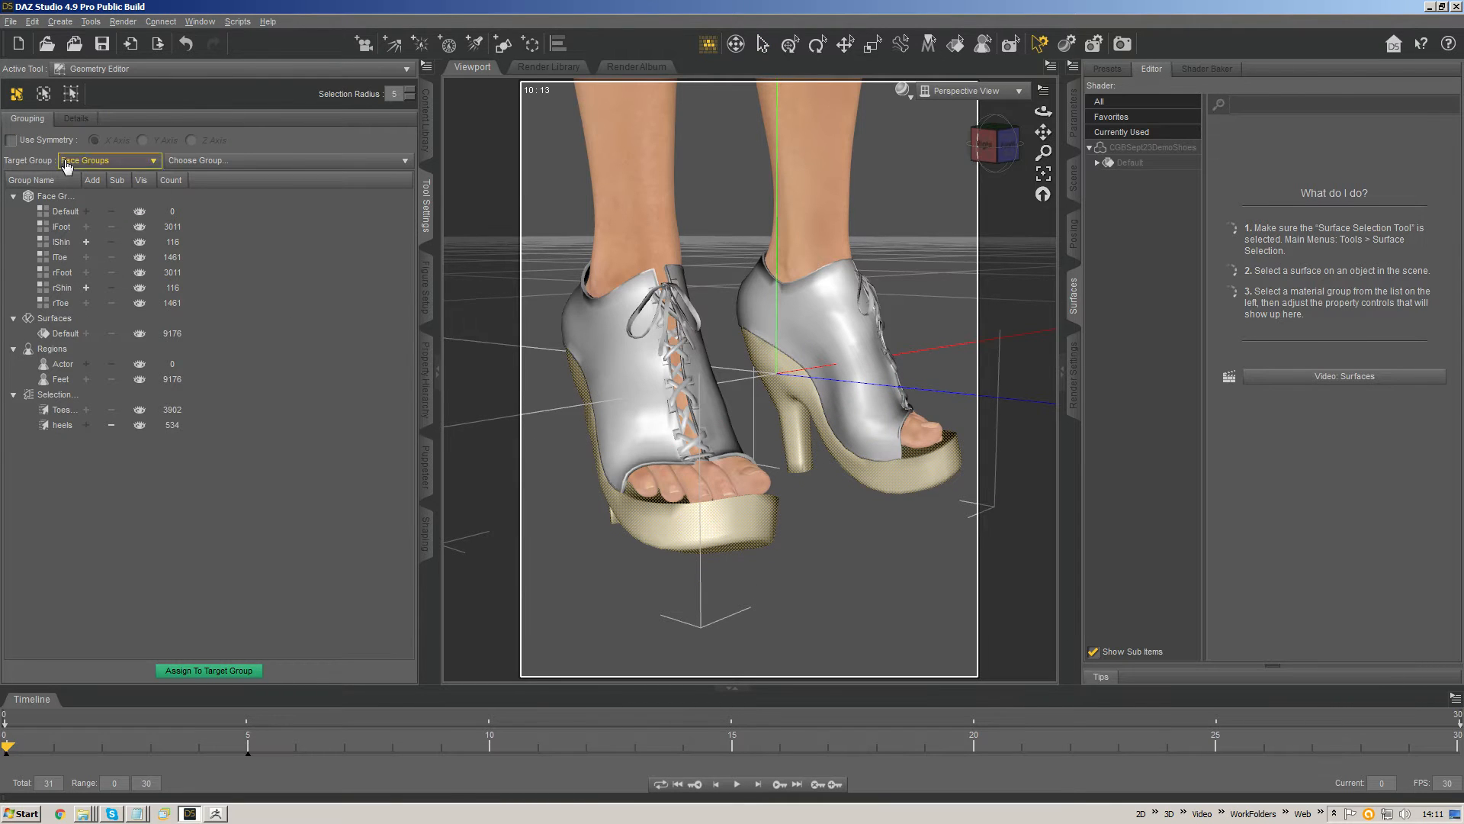
left_click_drag(791, 481, 771, 475, "alt")
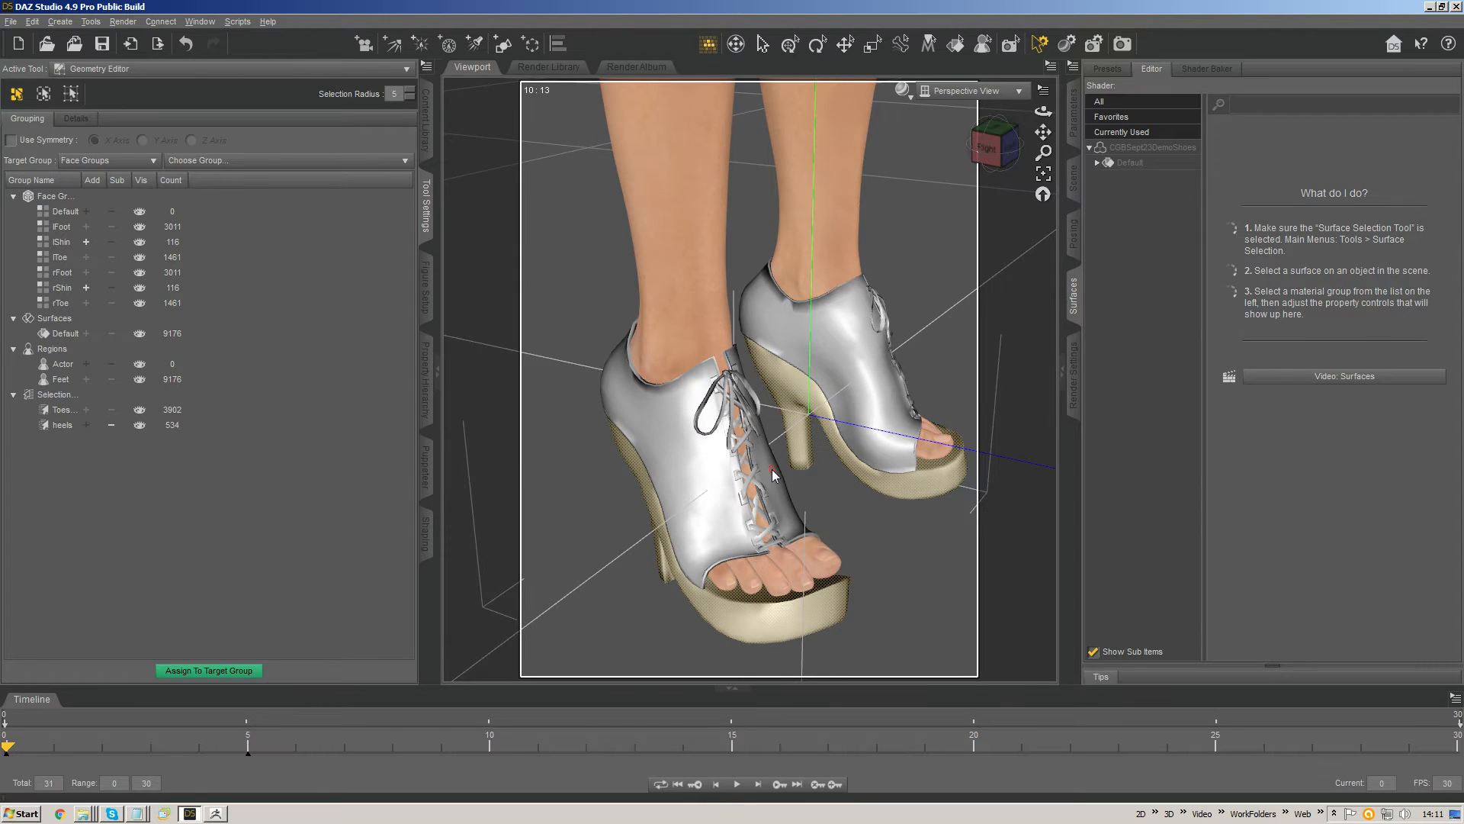
left_click_drag(771, 468, 761, 414, "alt")
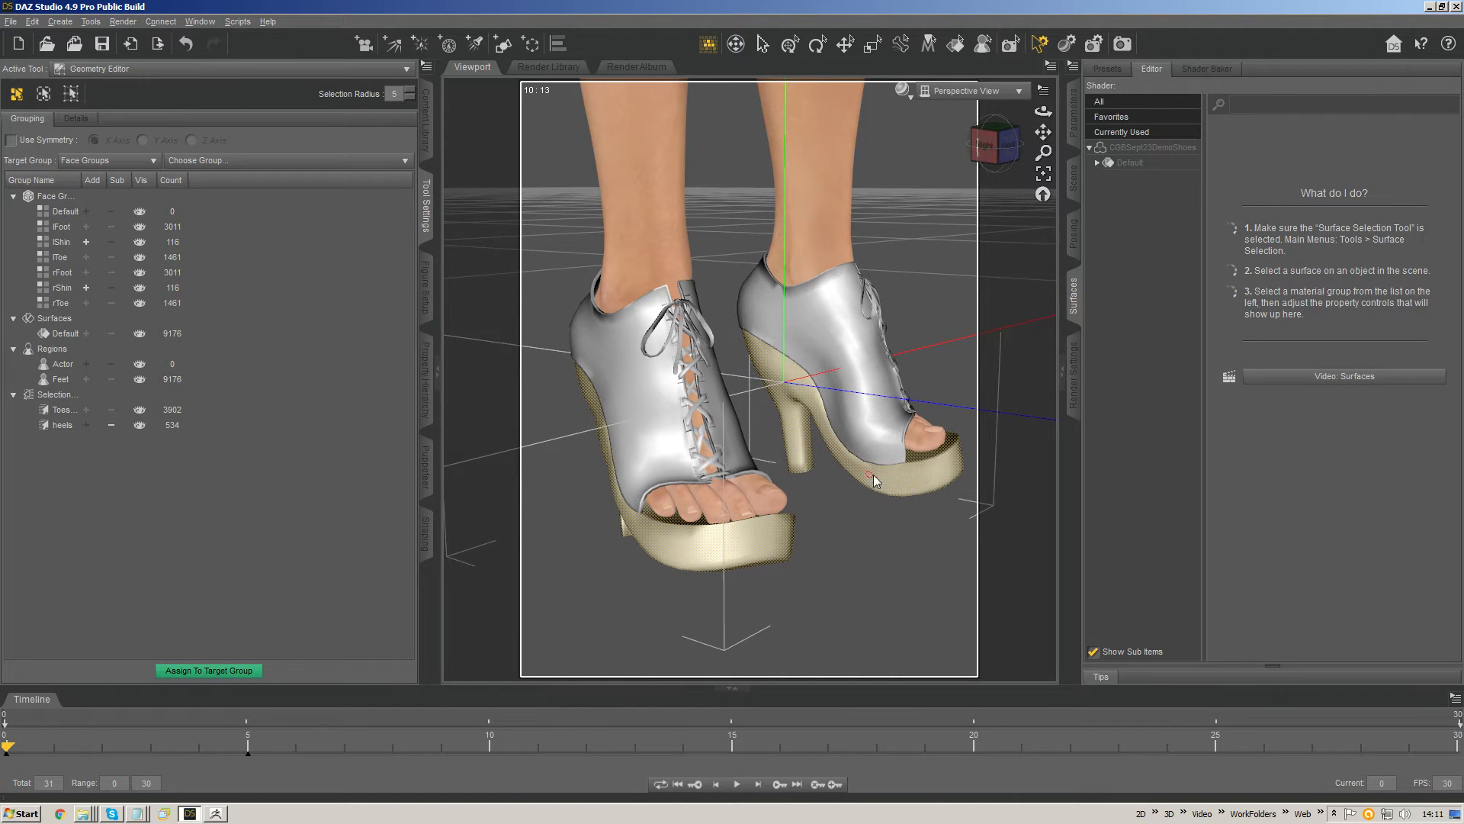
left_click_drag(913, 484, 923, 479)
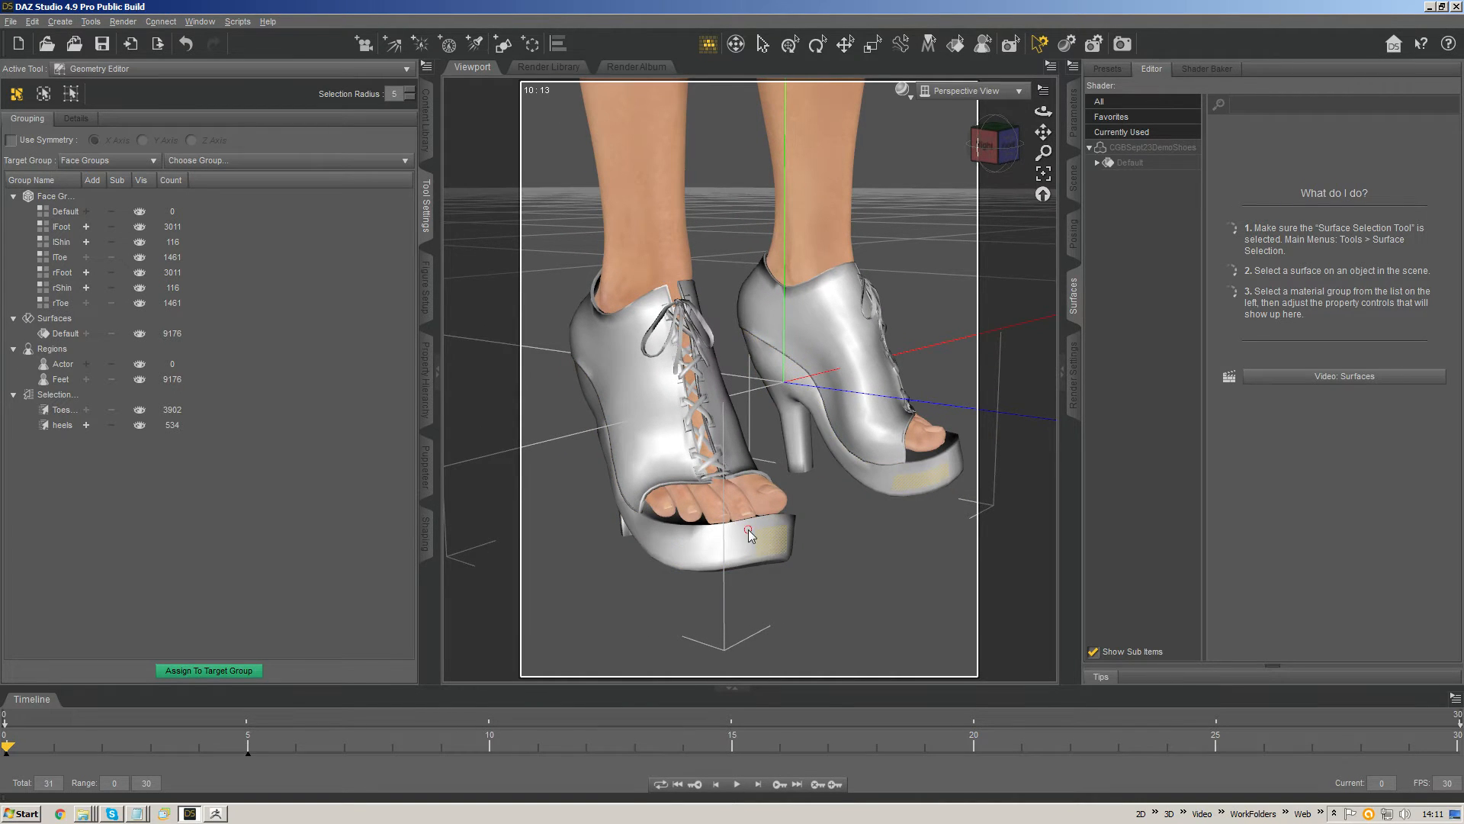
key("ctrl+plus")
key("ctrl+plus")
key("ctrl+plus")
key("ctrl+plus")
key("ctrl+plus")
key("ctrl+plus")
key("ctrl+plus")
key("ctrl+plus")
key("ctrl+plus")
key("ctrl+plus")
key("ctrl+plus")
key("ctrl+plus")
key("ctrl+plus")
key("ctrl+plus")
key("ctrl+plus")
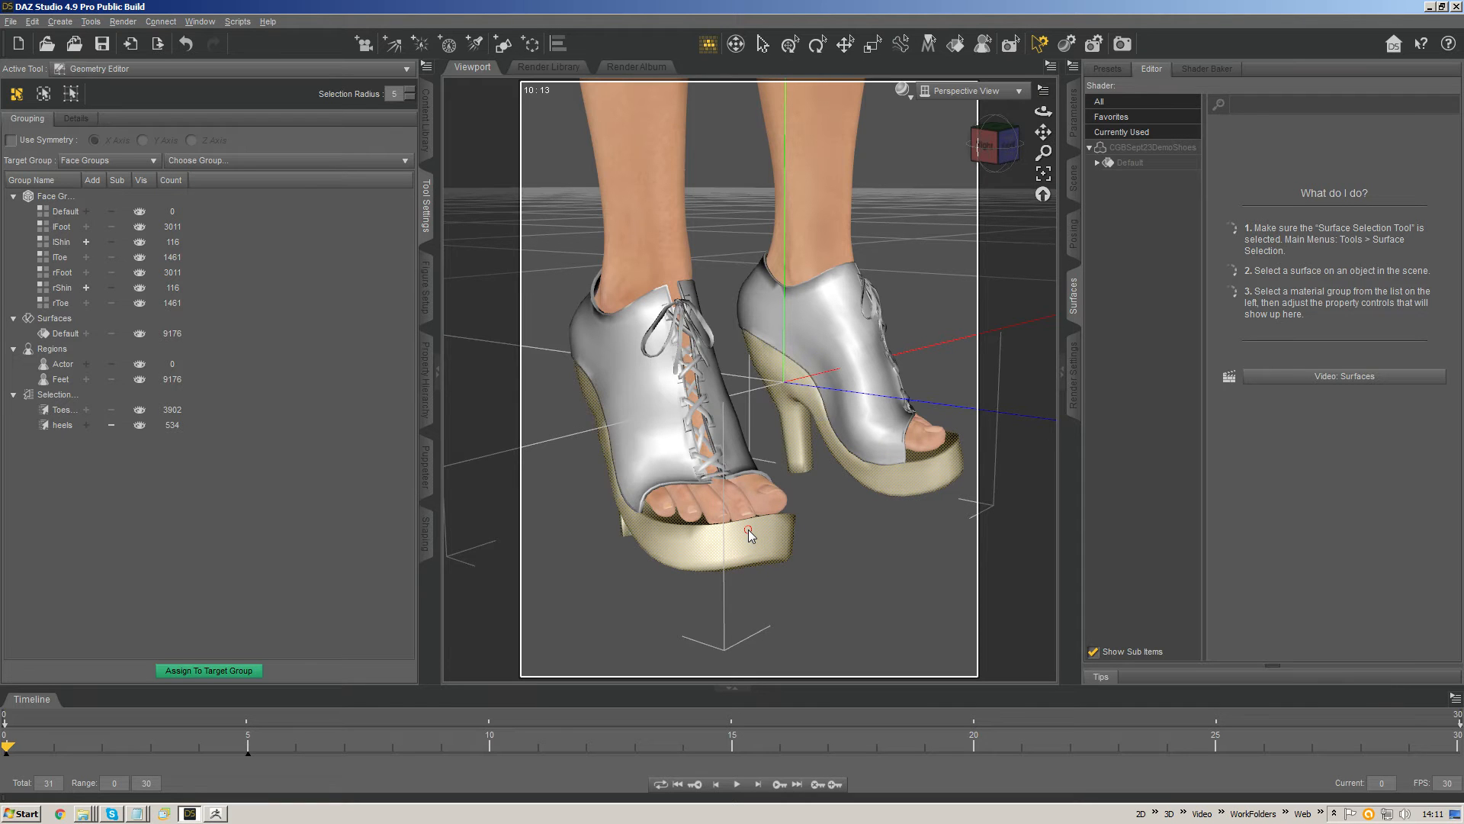
Step: Bring up the Flip Normal of Selected Polygon(s) command for the sole and heel selection, and return to node selection
right_click(755, 532)
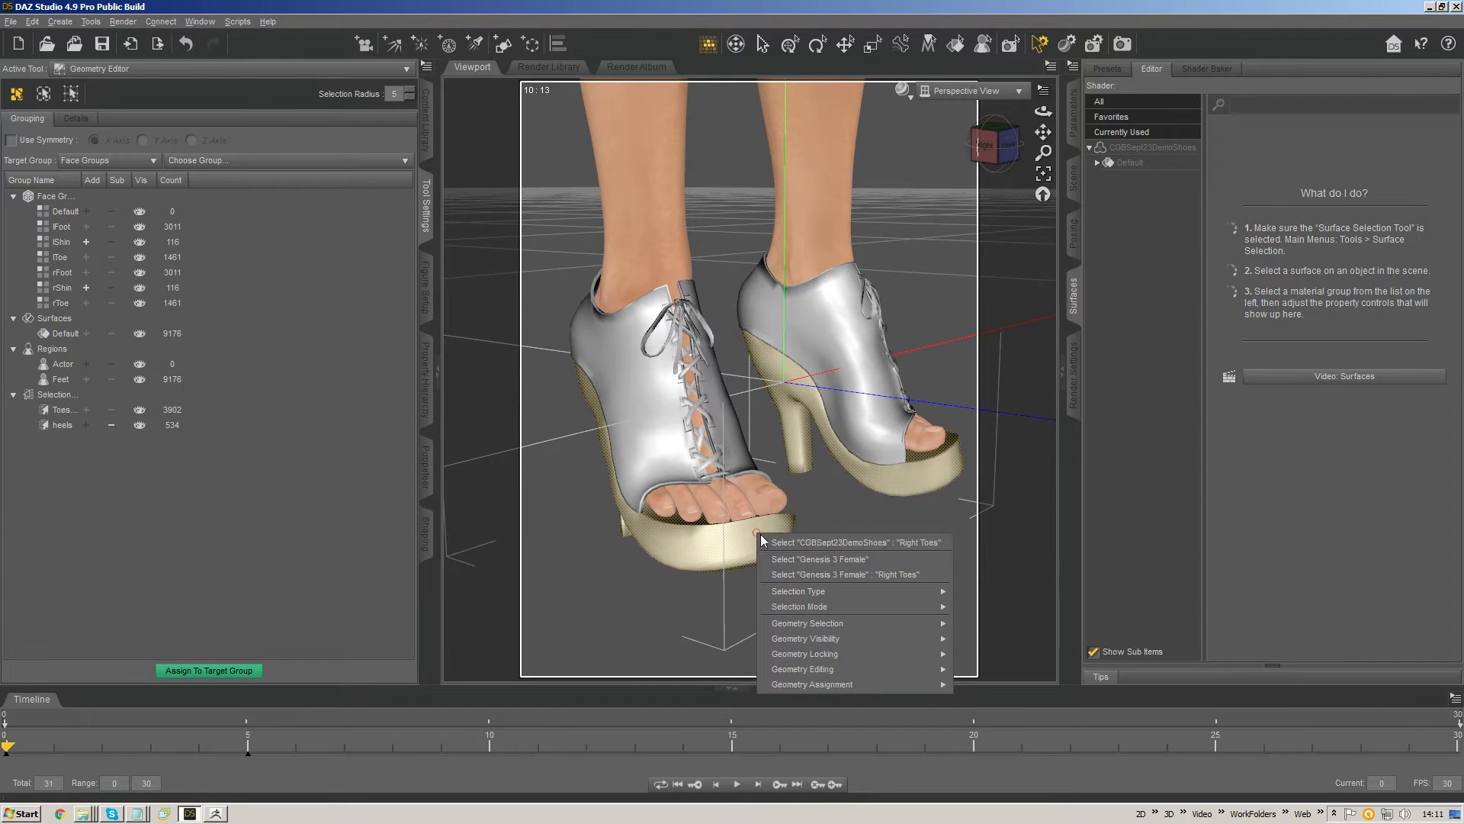
mouse_move(871, 670)
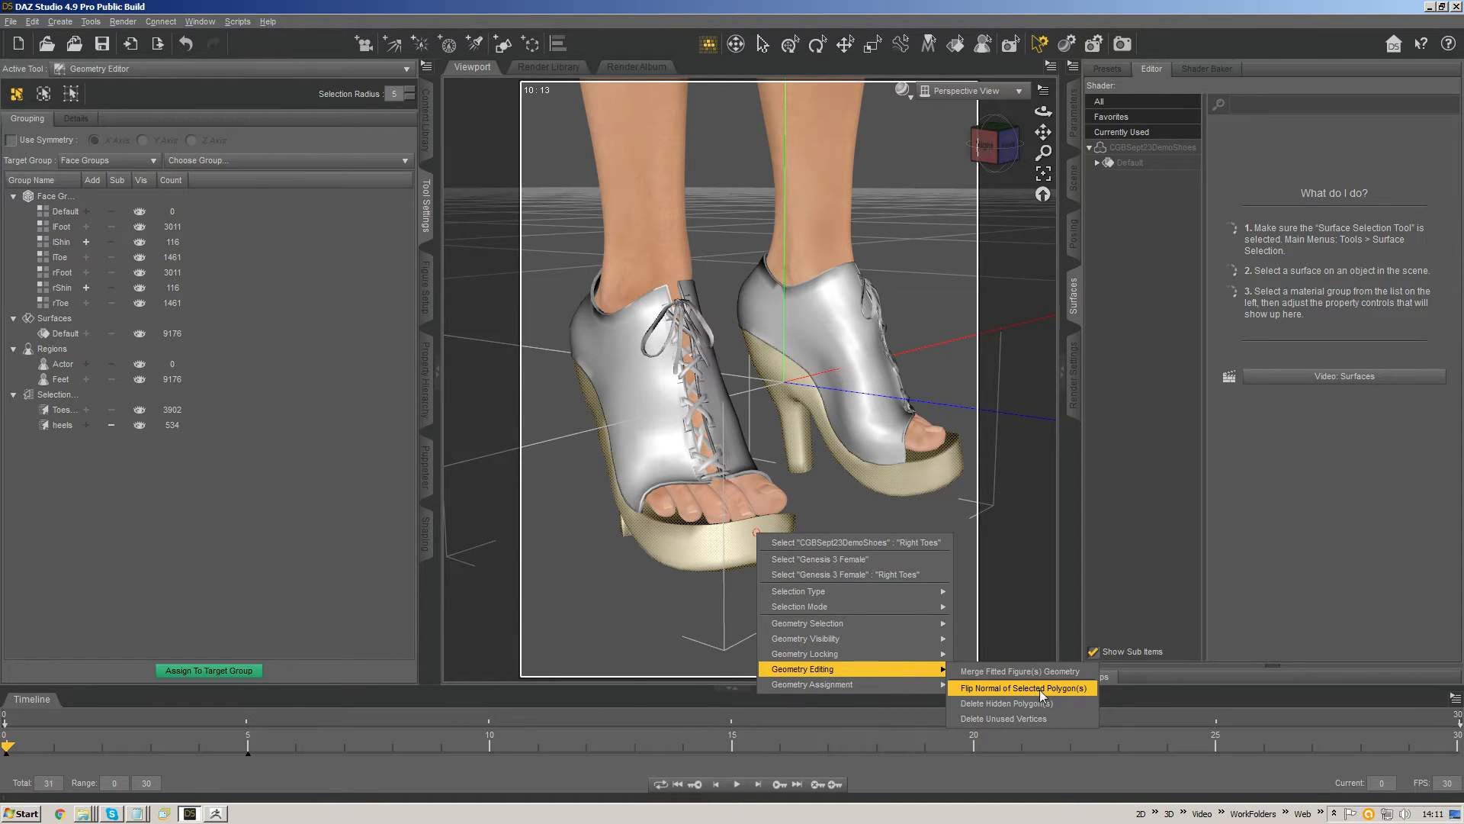
left_click(762, 45)
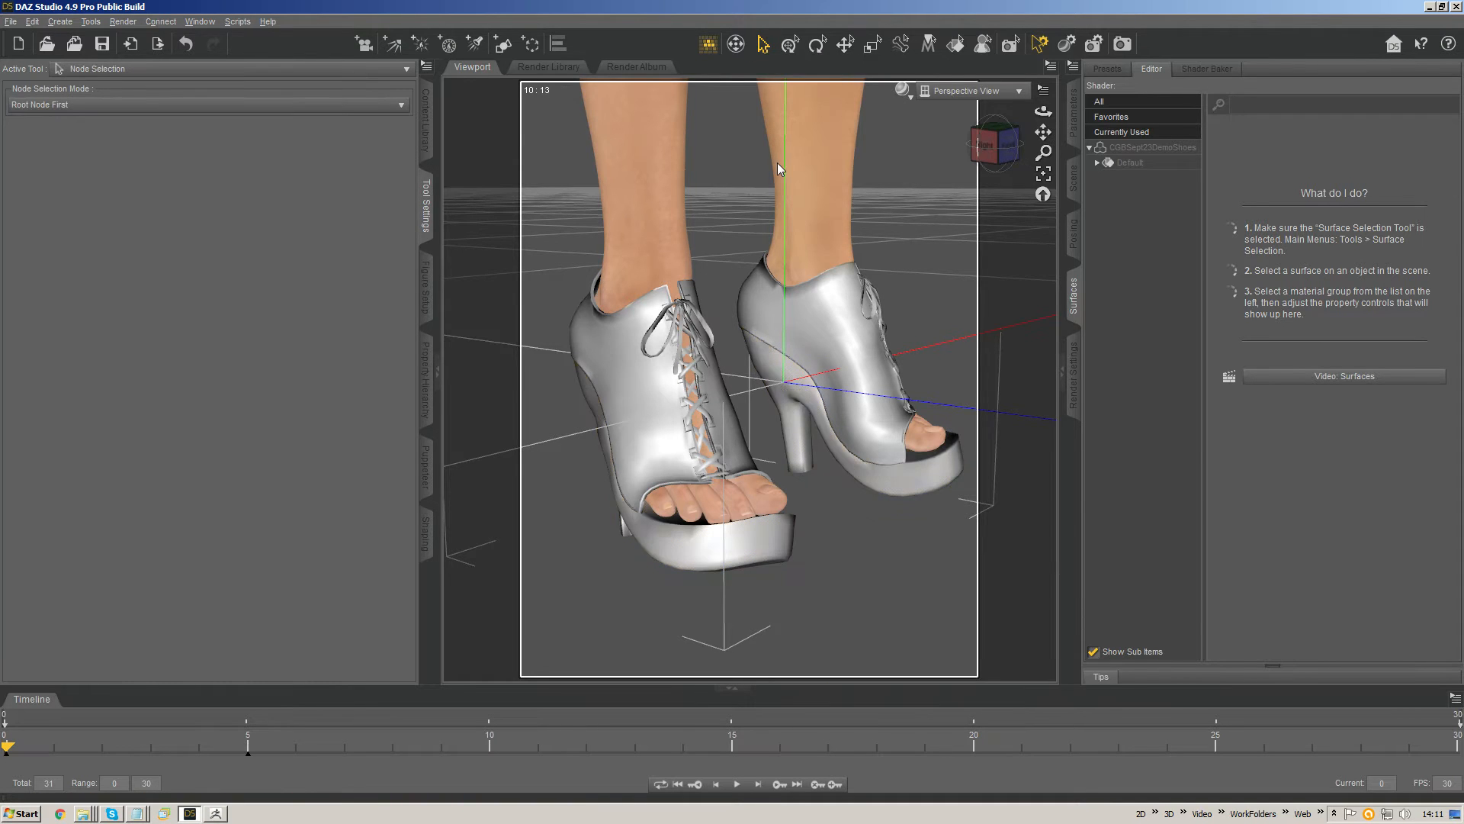
middle_click_drag(801, 320, 808, 320)
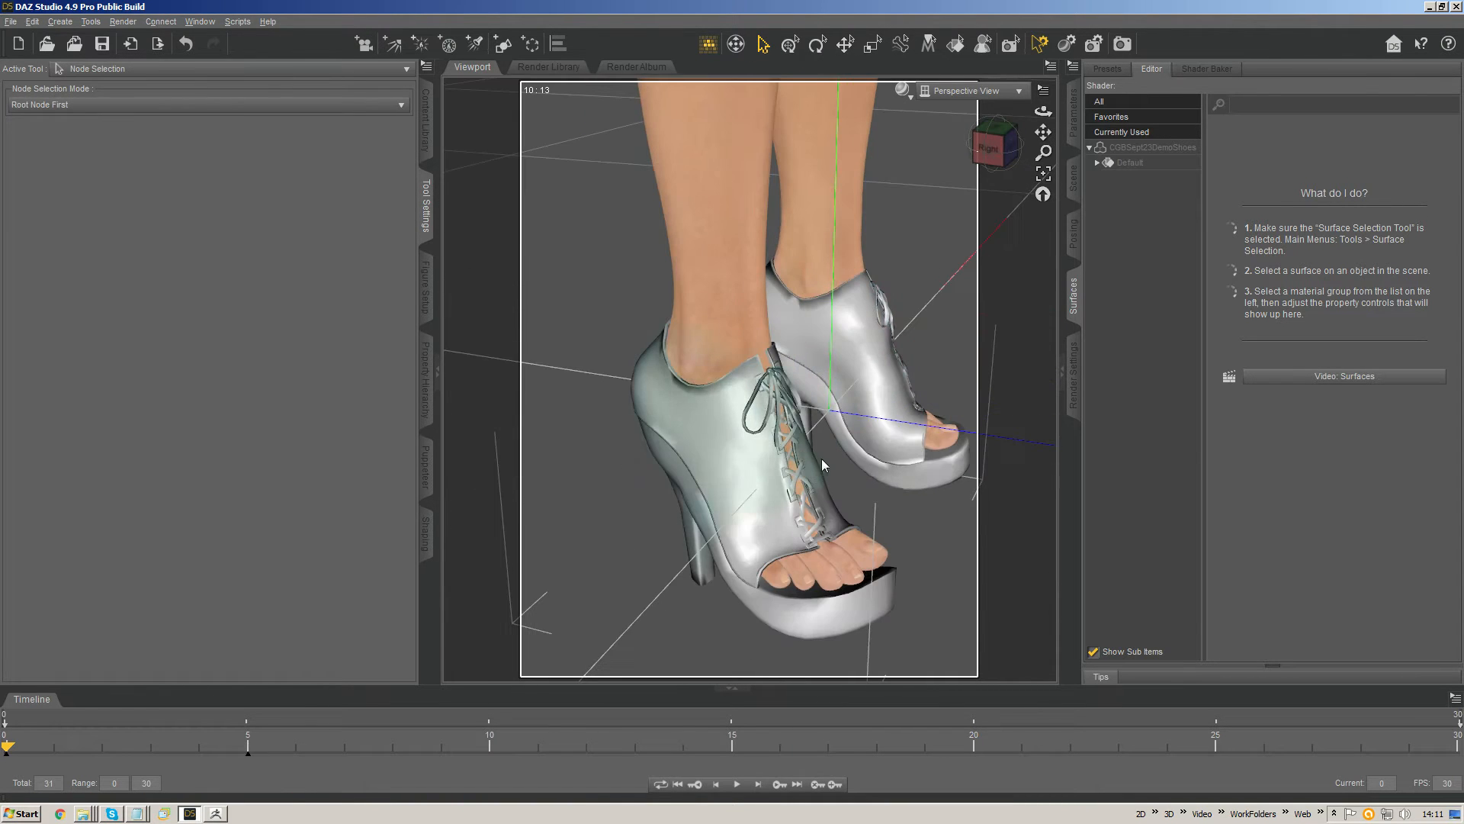
Step: Start saving the shoes as a Figure/Prop asset and browse to !Clients, CGBytes, Seminars, Shoes, People
key("ctrl+s")
left_click(312, 52)
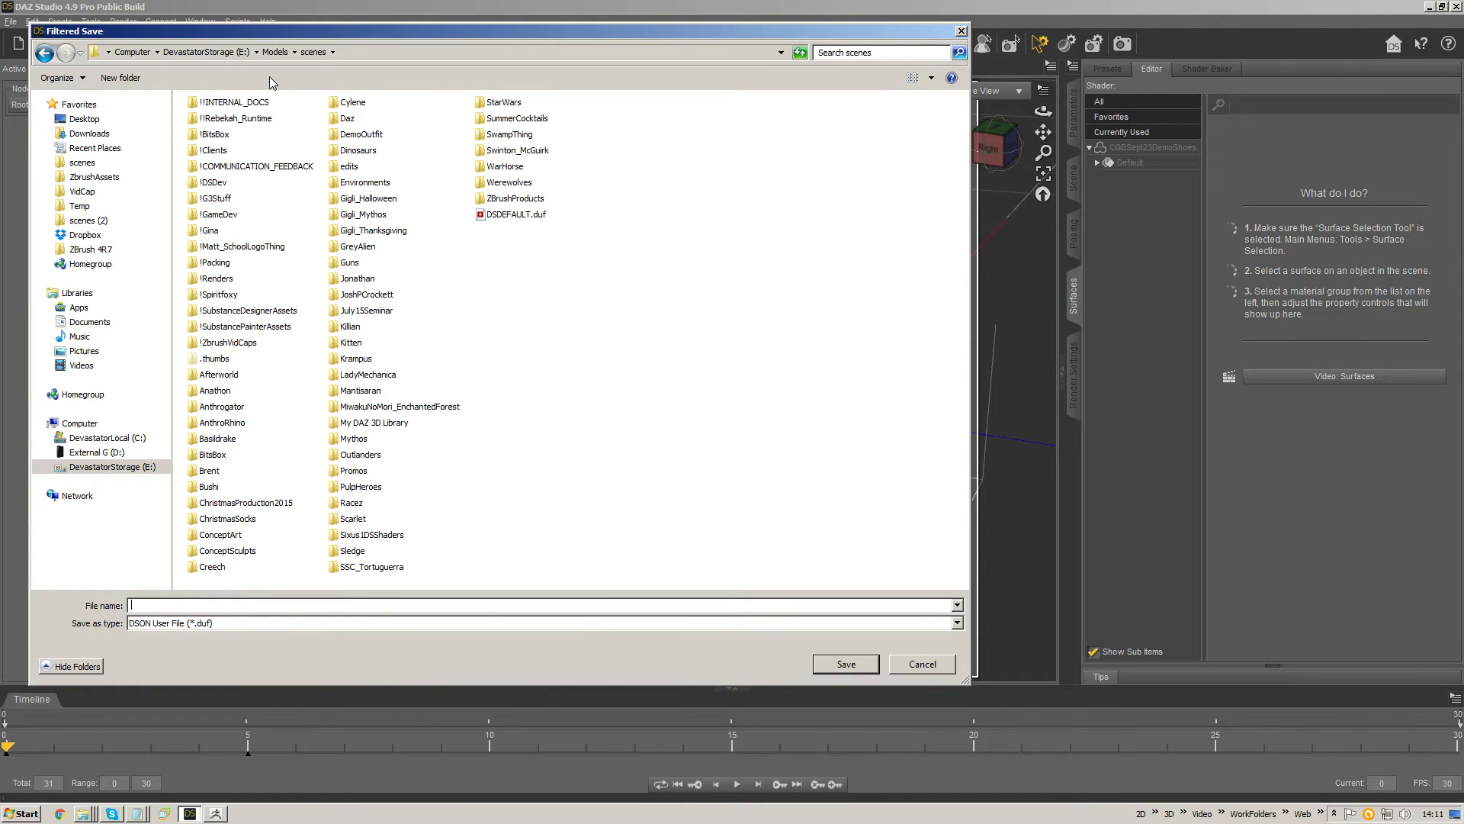
double_click(215, 155)
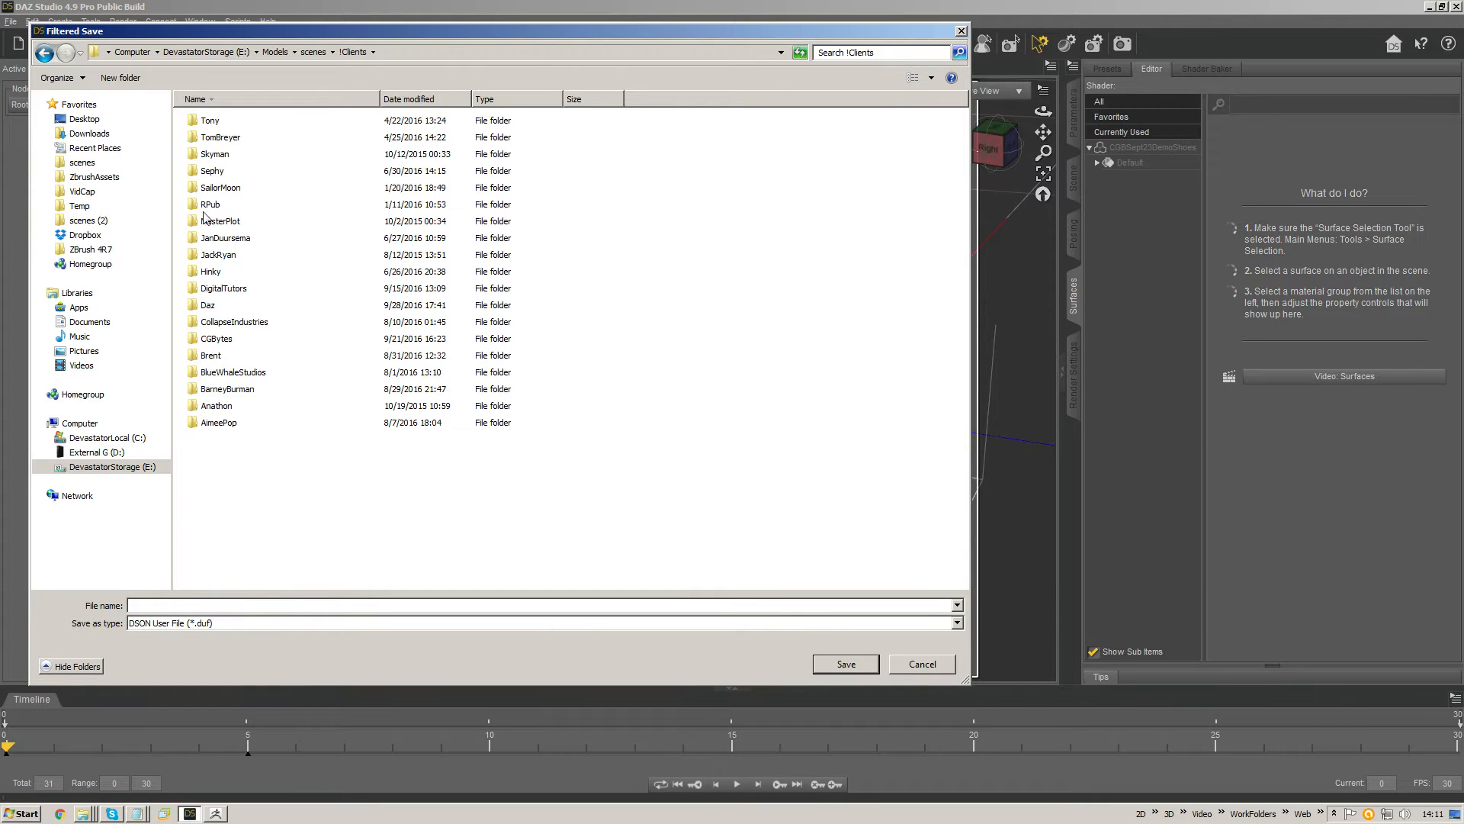
double_click(204, 338)
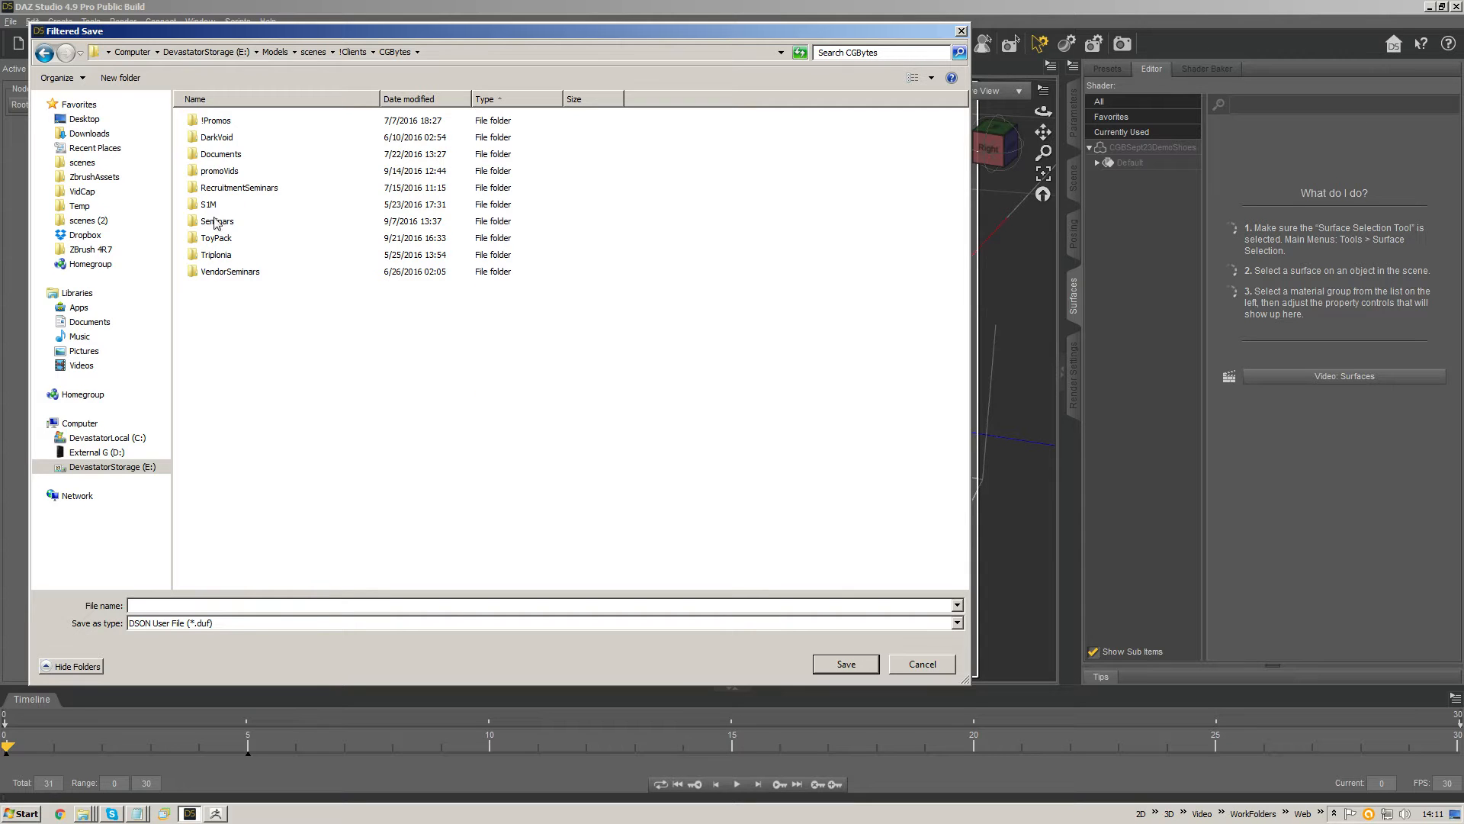
double_click(216, 223)
double_click(217, 205)
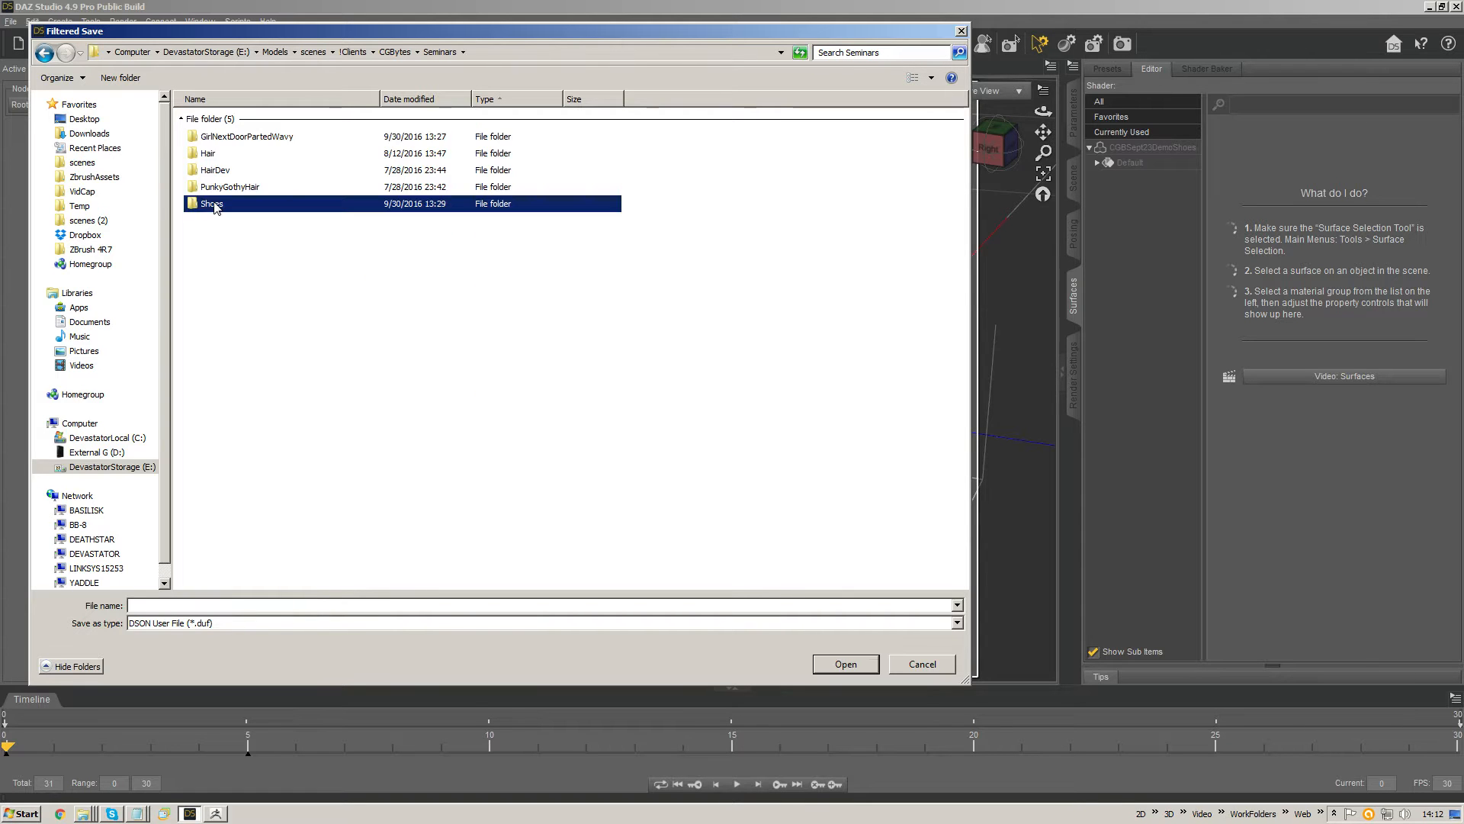
double_click(213, 153)
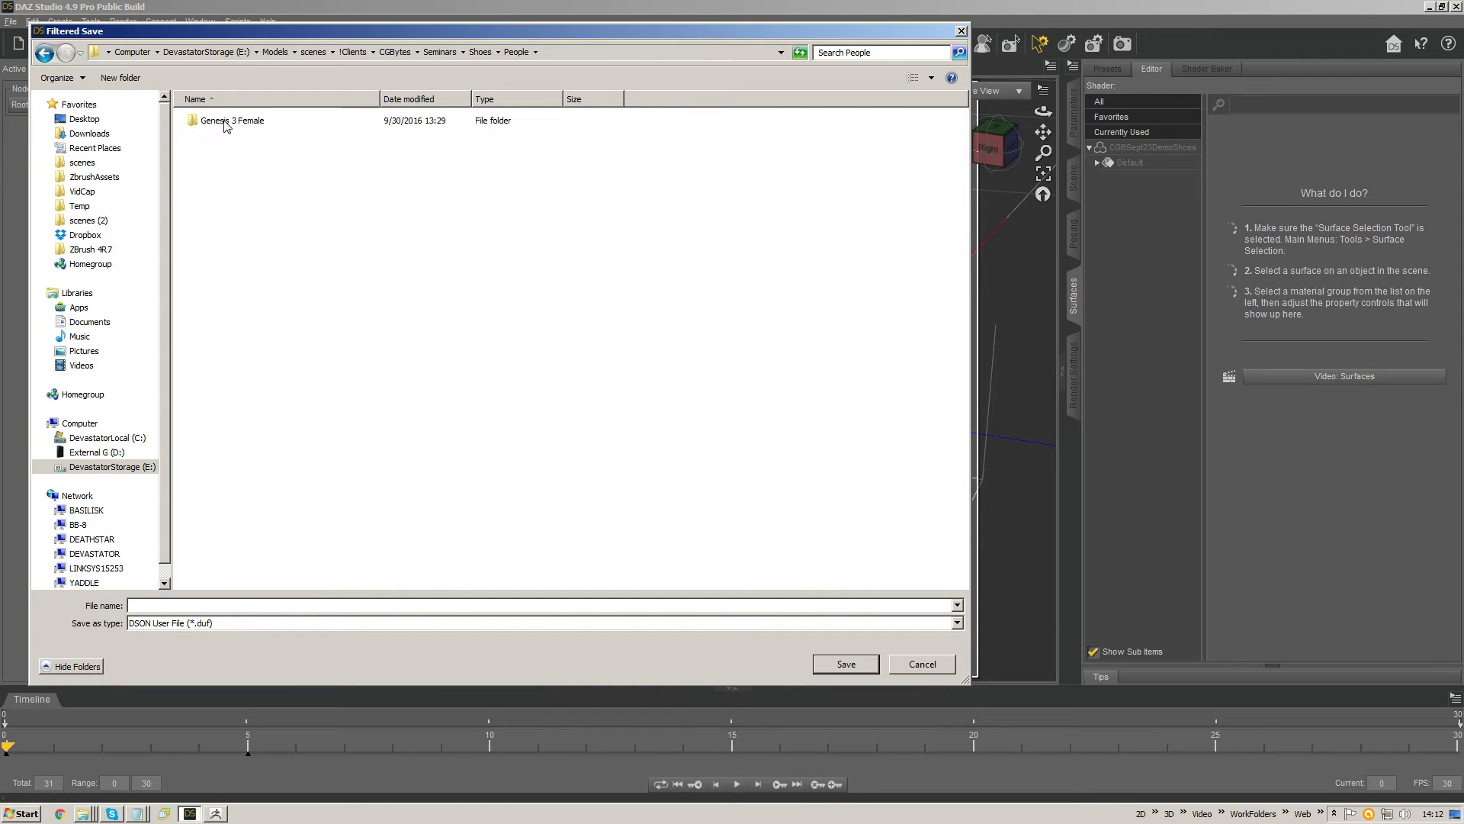
Step: Overwrite CGBSept23DemoShoes.duf in Genesis 3 Female, Clothing, CGBytes, CGBSept23DemoShoes, accepting the existing asset save options
double_click(226, 122)
double_click(214, 141)
double_click(214, 141)
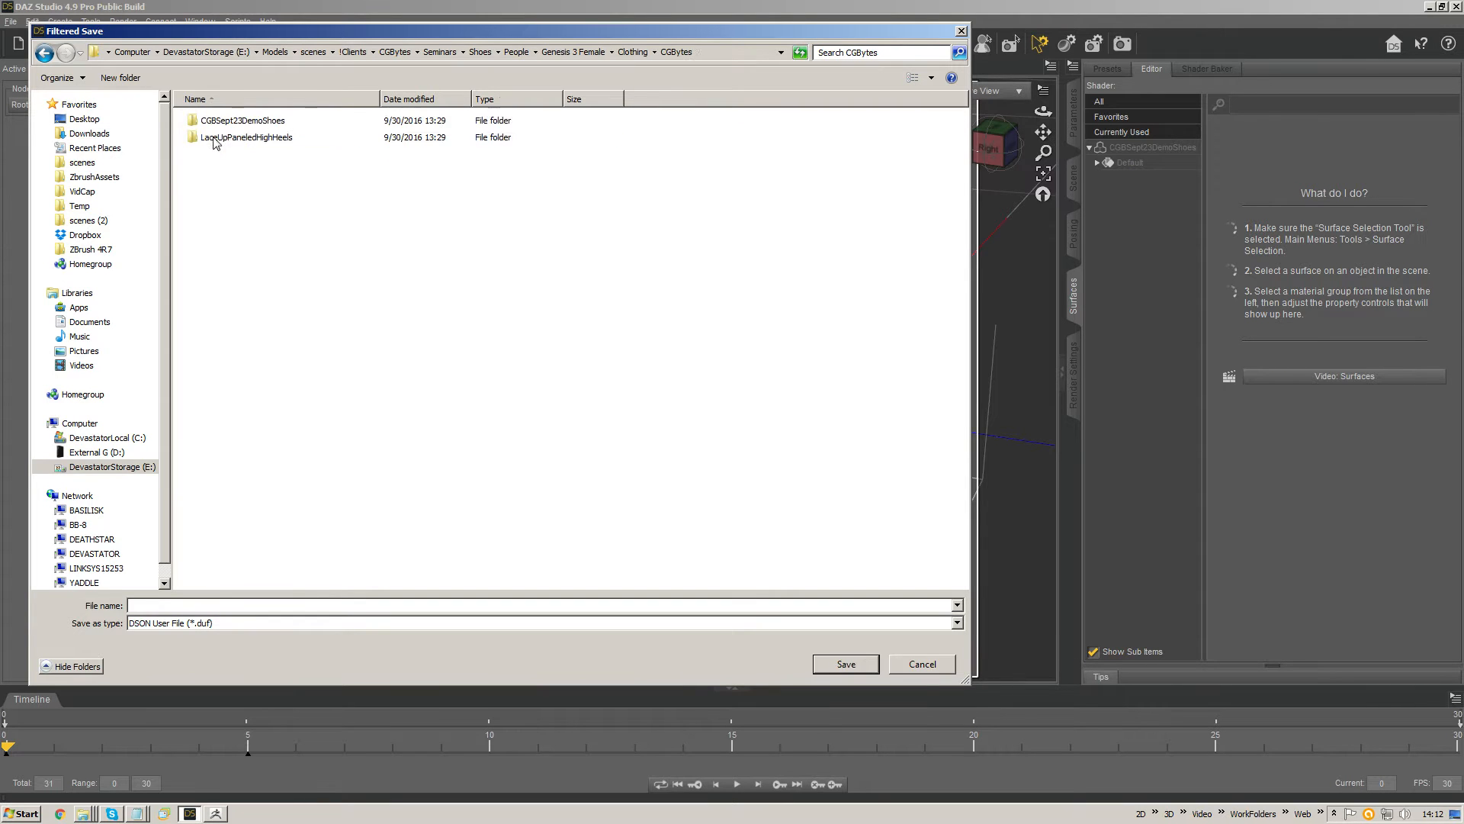
double_click(232, 122)
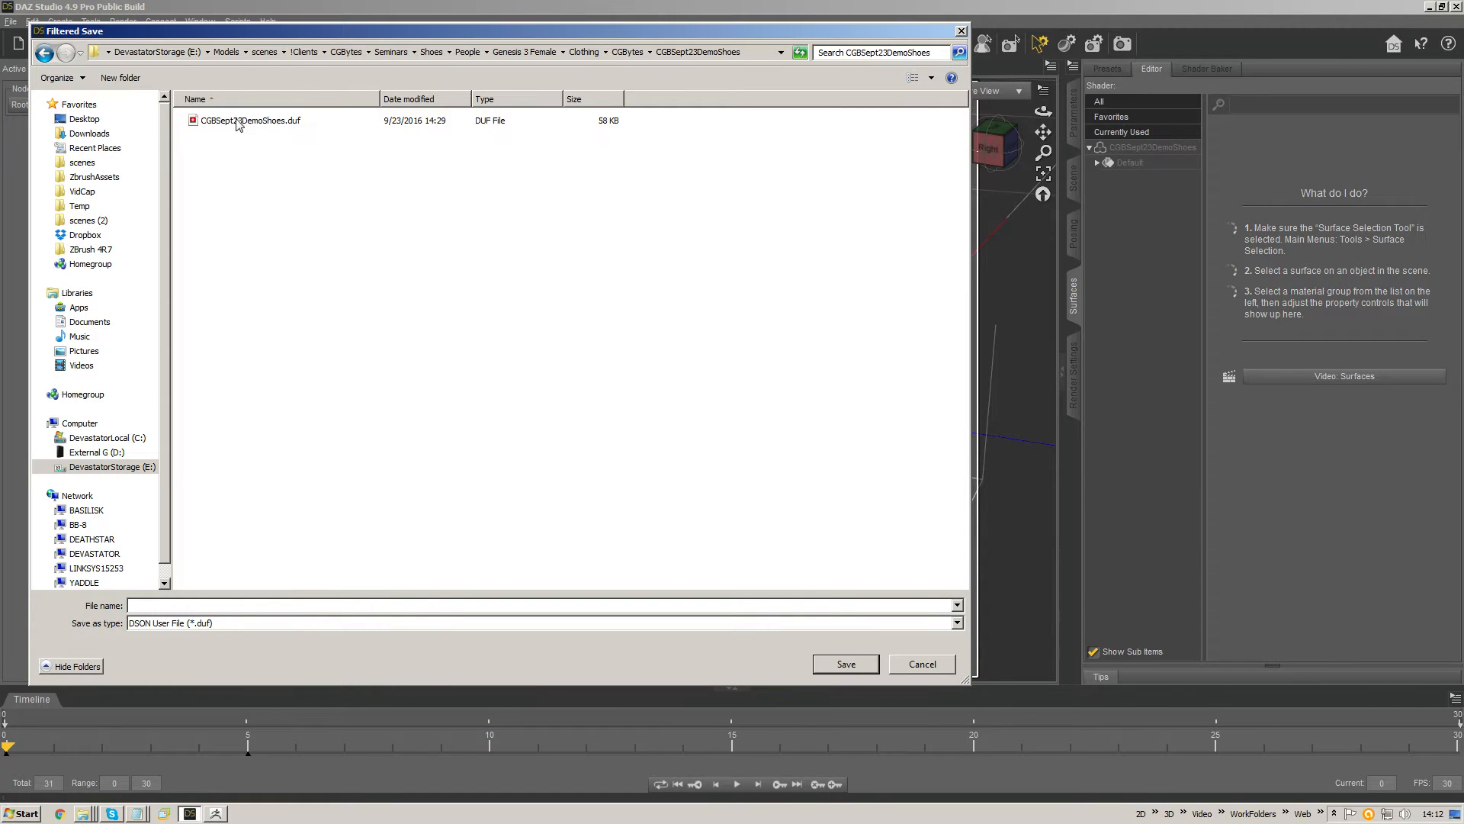
double_click(238, 122)
left_click(695, 422)
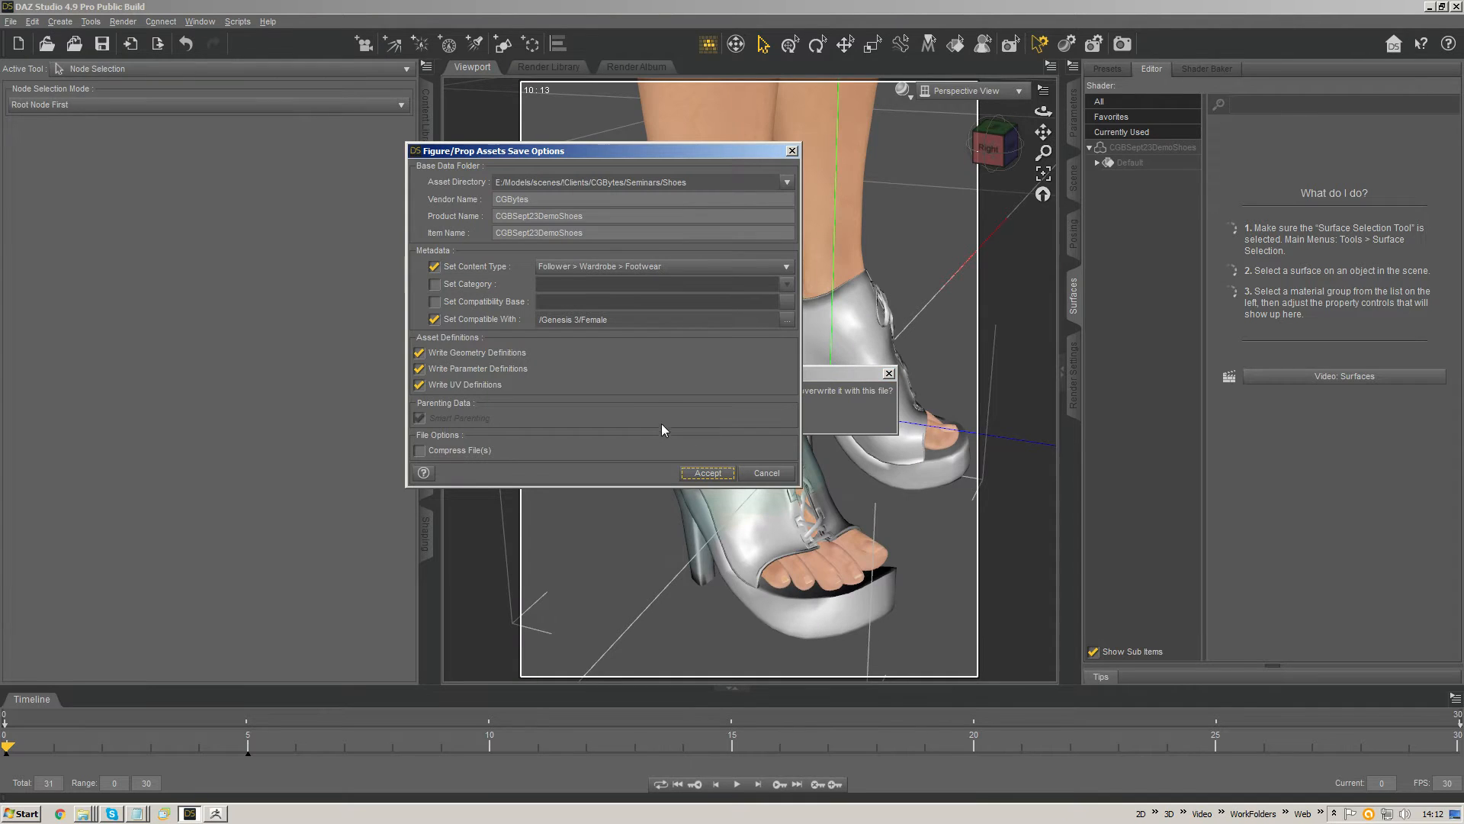
left_click(709, 474)
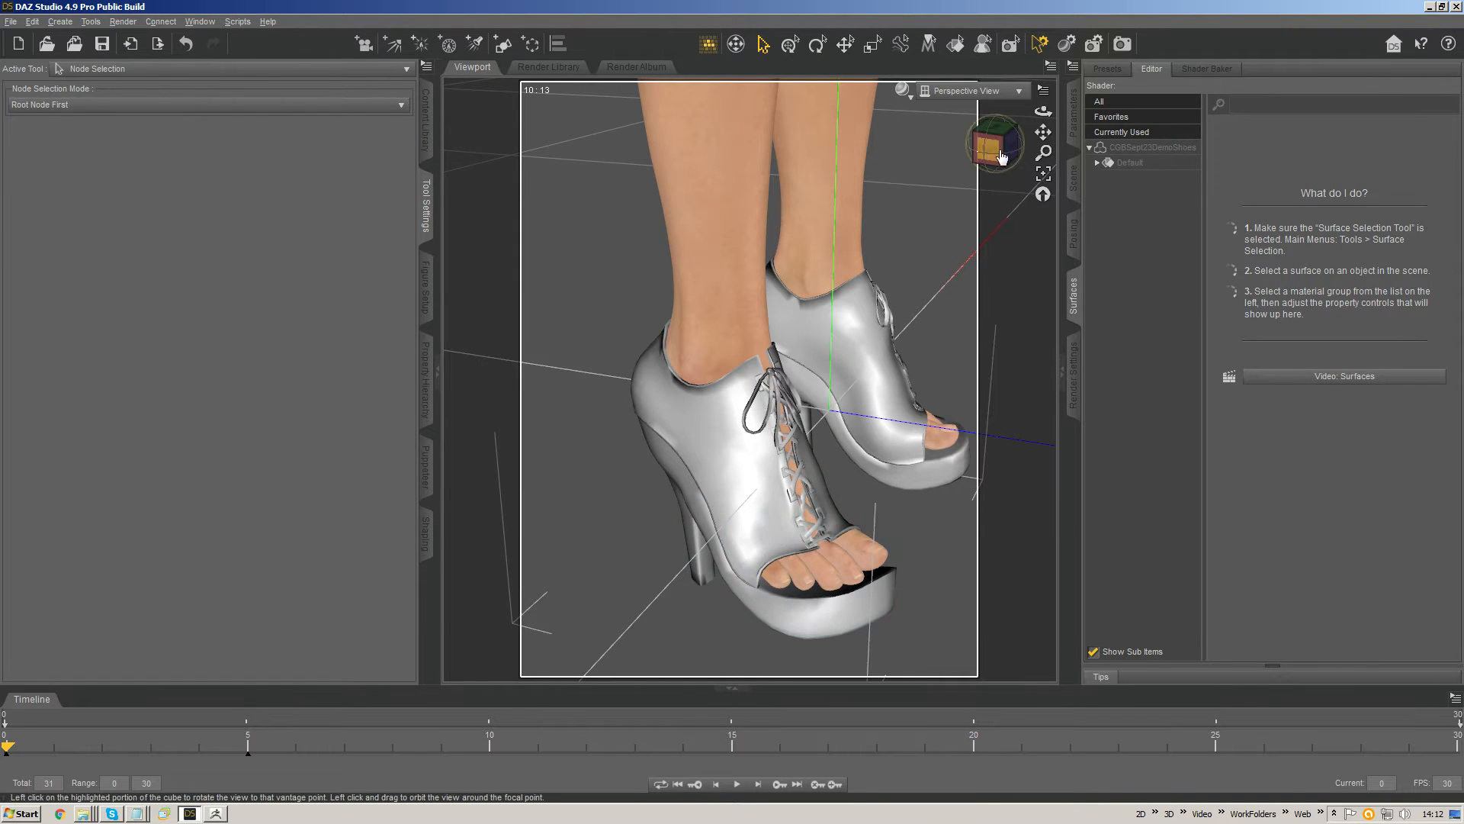
Step: Send the shoes to ZBrush through GoZ, exporting with deformations
left_click_drag(1002, 154, 942, 114)
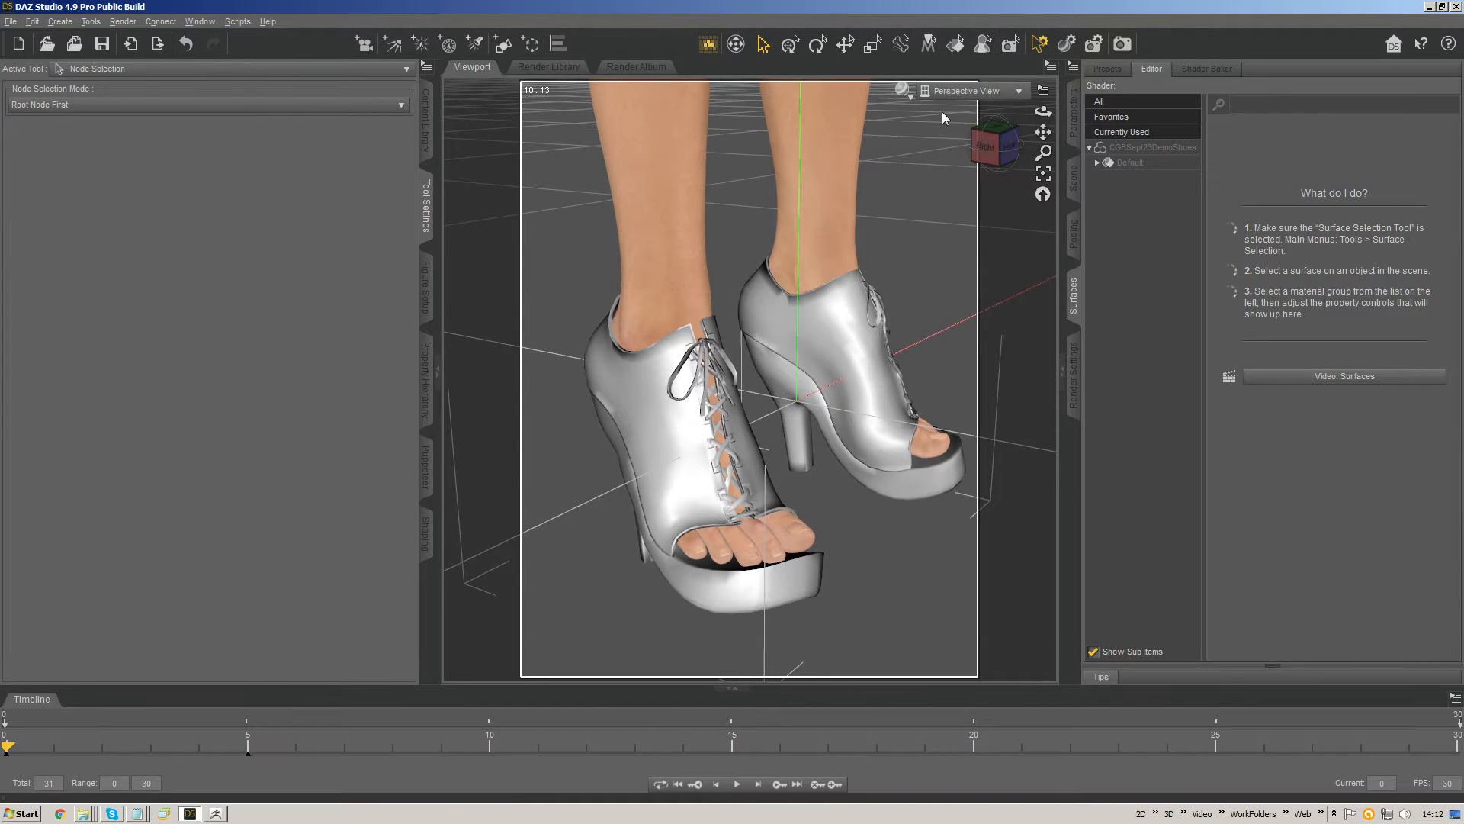
middle_click_drag(893, 296, 858, 308)
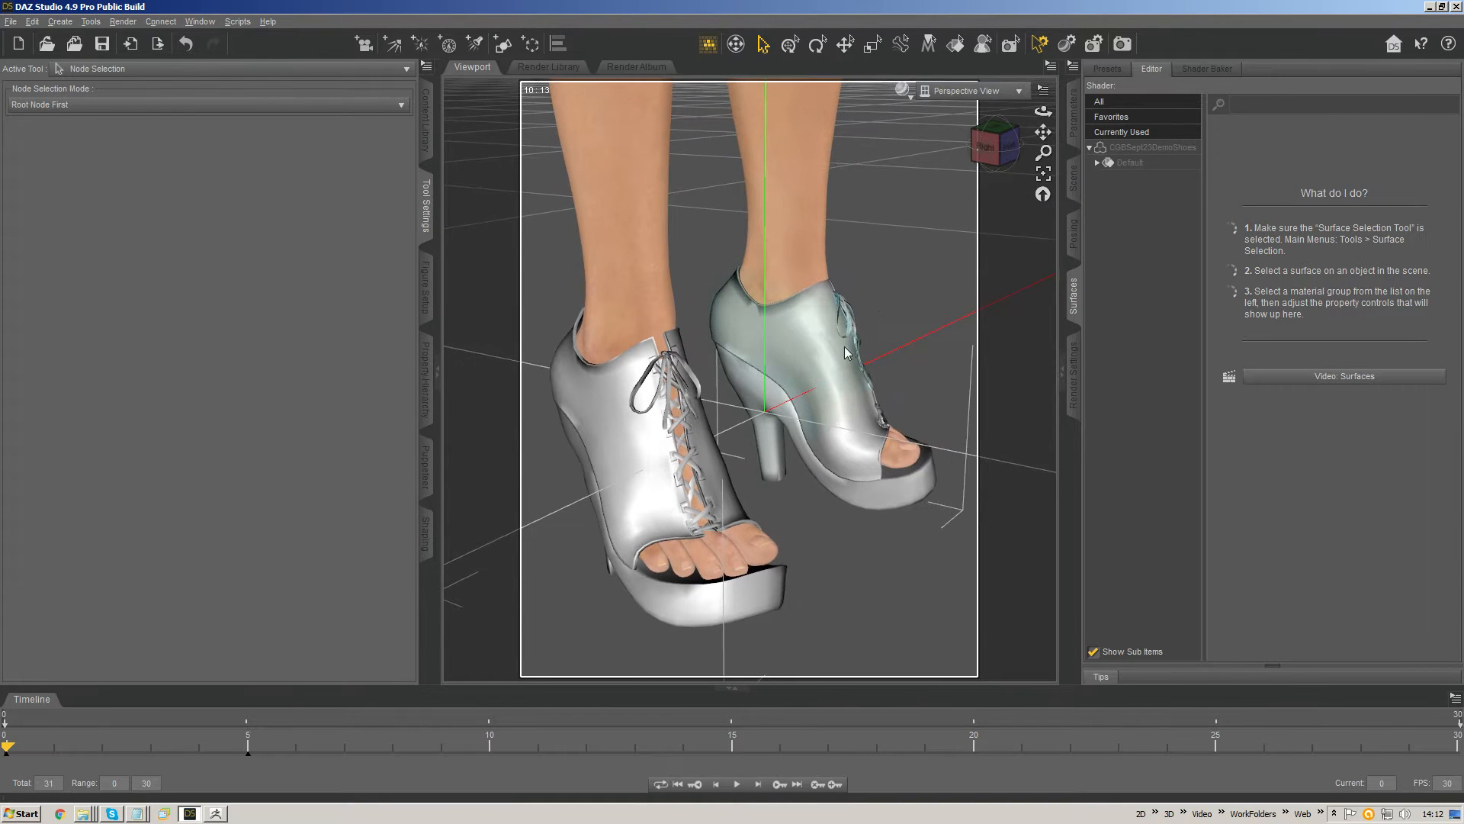
key("ctrl+shift+z")
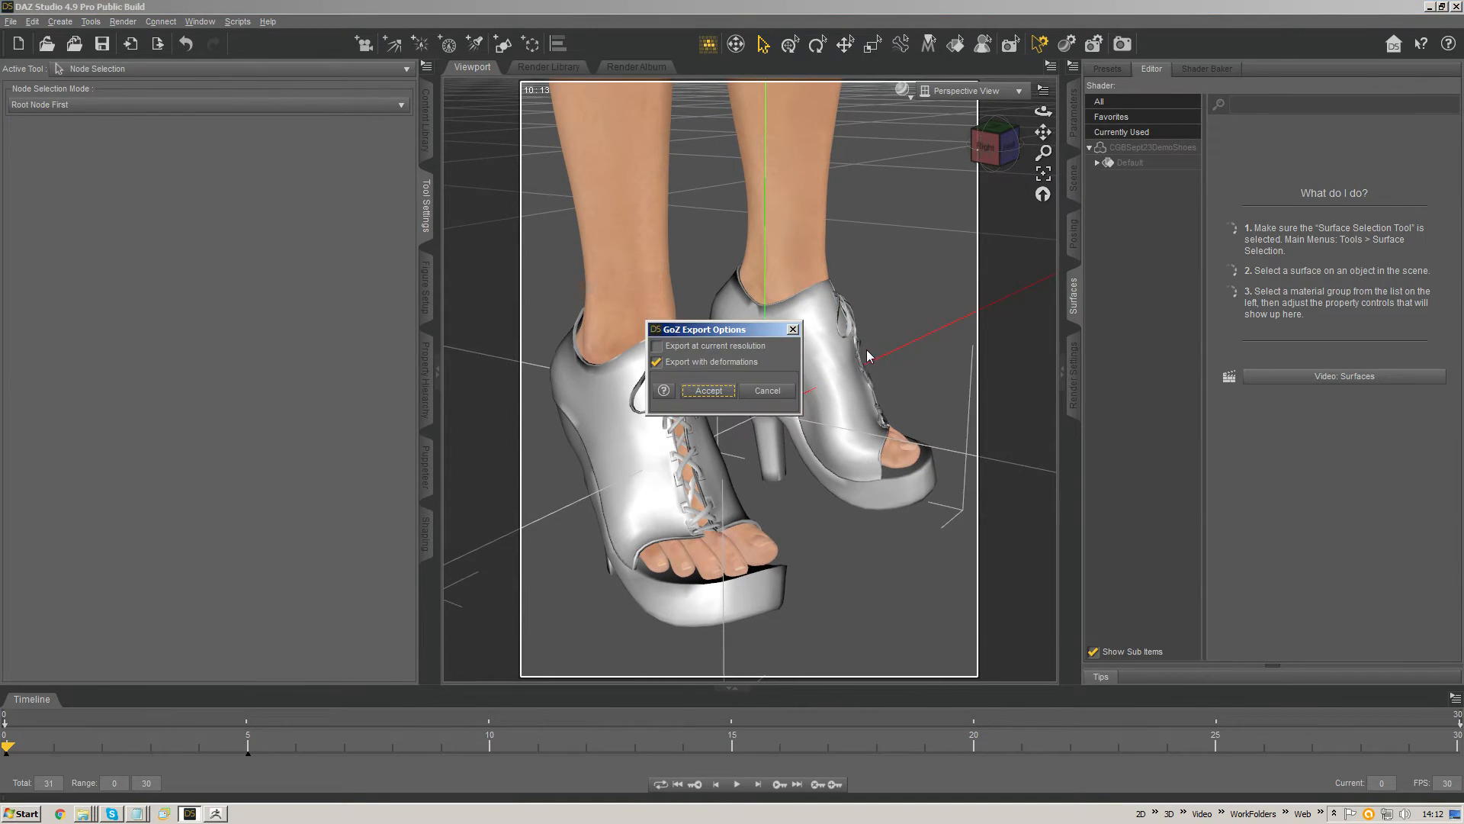
key("Return")
Step: In ZBrush, set the Draw Size to 35 and display the polyframe on the shoes
mouse_move(875, 348)
right_mouse_down()
mouse_move(780, 370)
mouse_move(905, 352)
mouse_move(735, 363)
mouse_move(980, 338)
mouse_move(742, 366)
mouse_move(811, 381)
mouse_move(856, 360)
mouse_move(835, 344)
right_mouse_up()
left_click_drag(618, 71, 608, 71)
left_click(1258, 550)
Step: Examine the shoes' toe openings, platforms, heels and sides from several angles and distances
mouse_move(867, 320)
right_mouse_down()
mouse_move(894, 442)
mouse_move(942, 381)
right_mouse_up()
right_click_drag(841, 423, 844, 449, "ctrl")
mouse_move(755, 371)
right_mouse_down("ctrl")
mouse_move(725, 320)
mouse_move(756, 358)
mouse_move(983, 337)
mouse_move(370, 379)
right_mouse_up("ctrl")
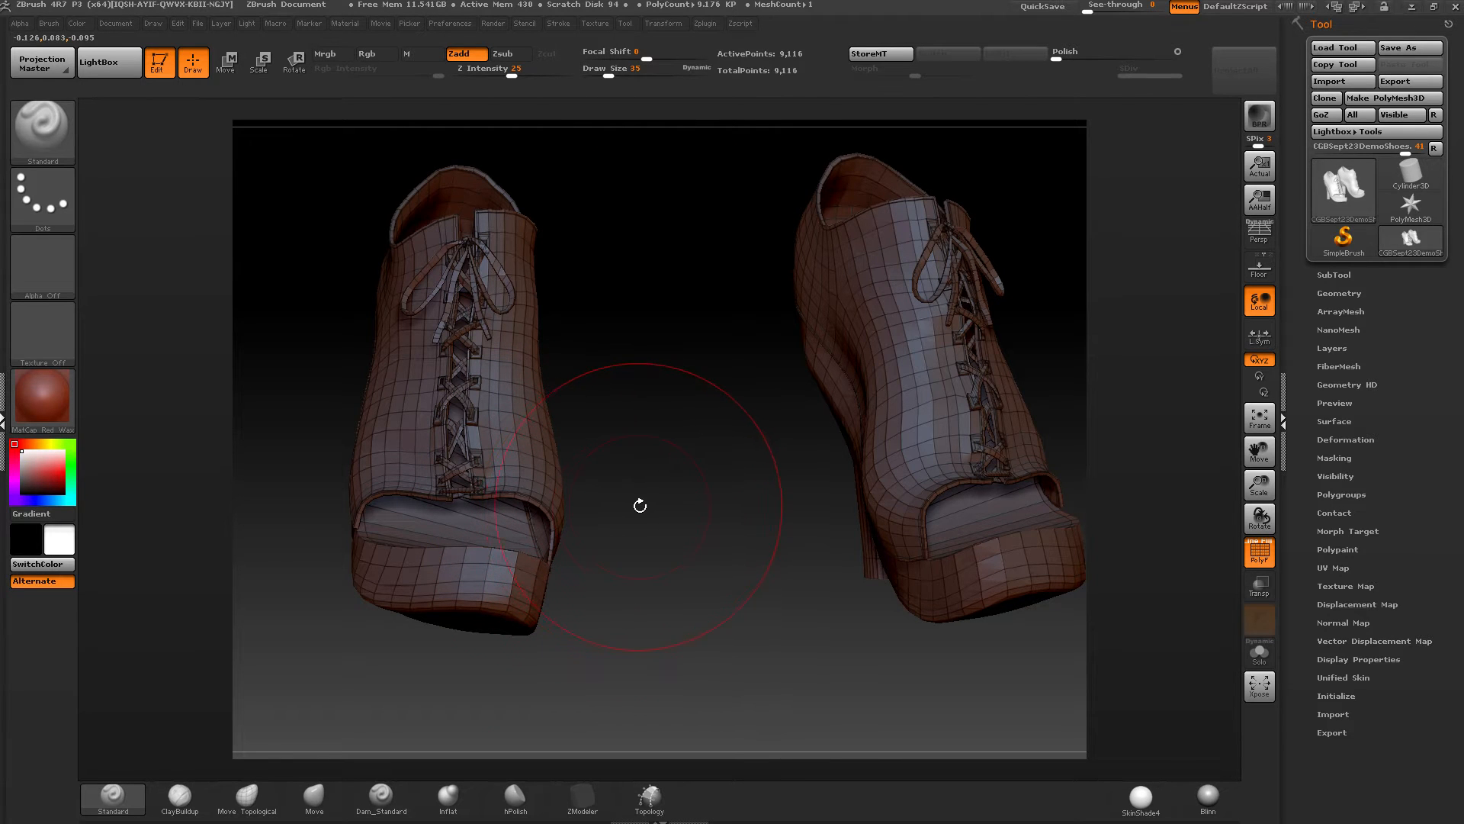
right_click_drag(525, 517, 656, 526)
right_click_drag(541, 542, 536, 632, "ctrl")
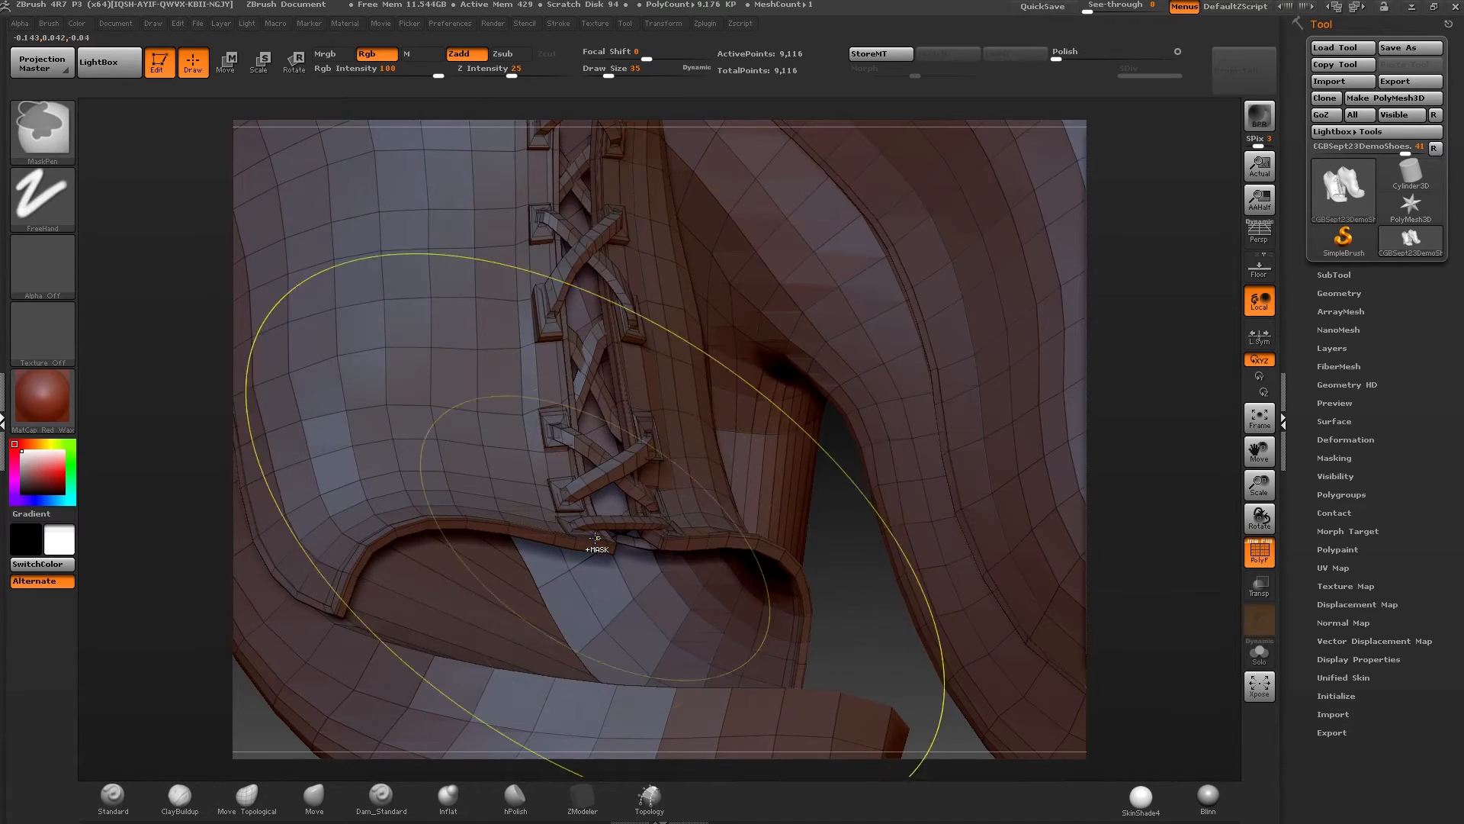
mouse_move(625, 524)
right_mouse_down("ctrl")
mouse_move(559, 442)
mouse_move(554, 406)
right_mouse_up("ctrl")
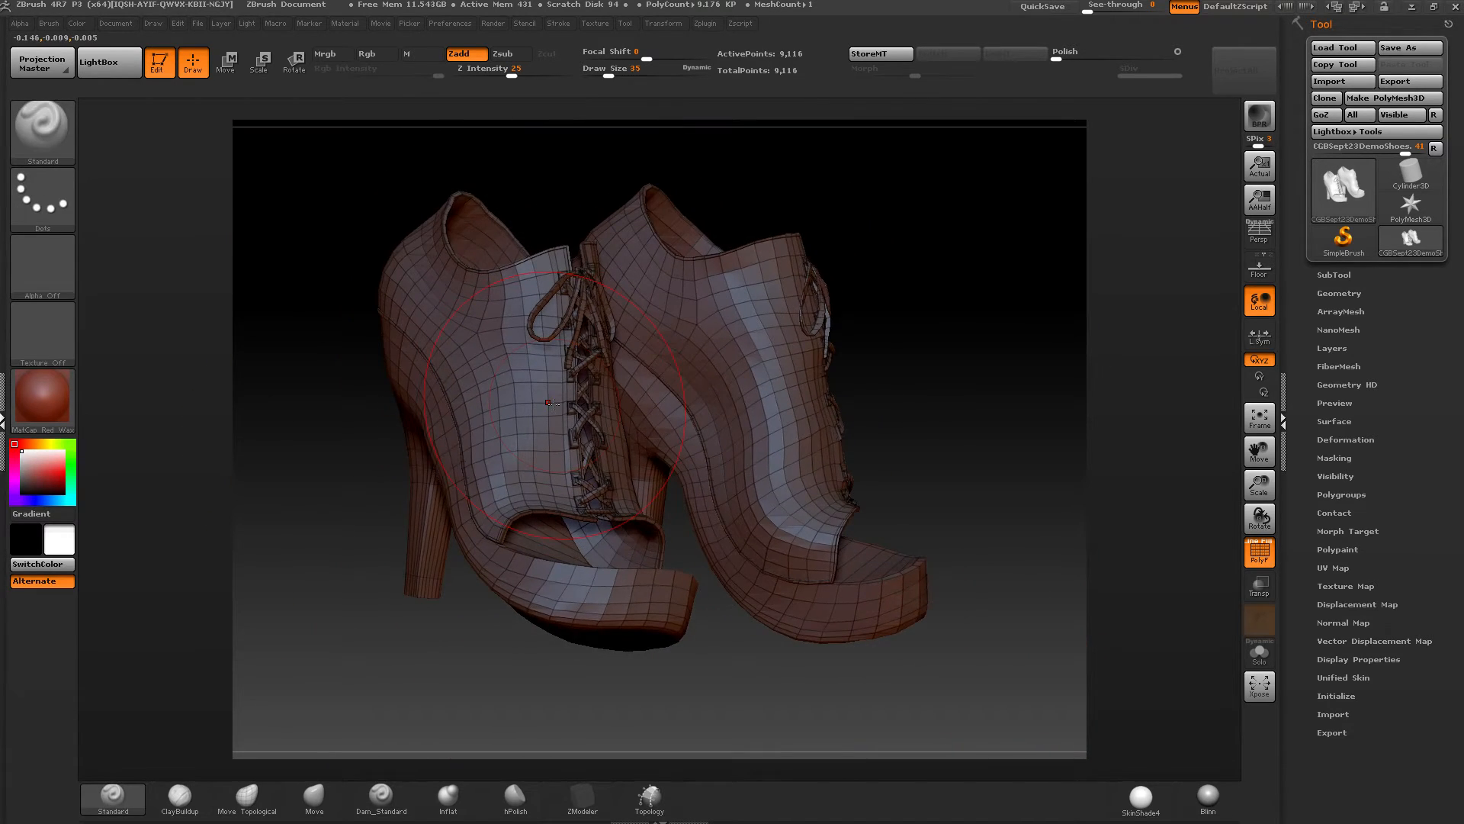
right_click_drag(787, 460, 1033, 435)
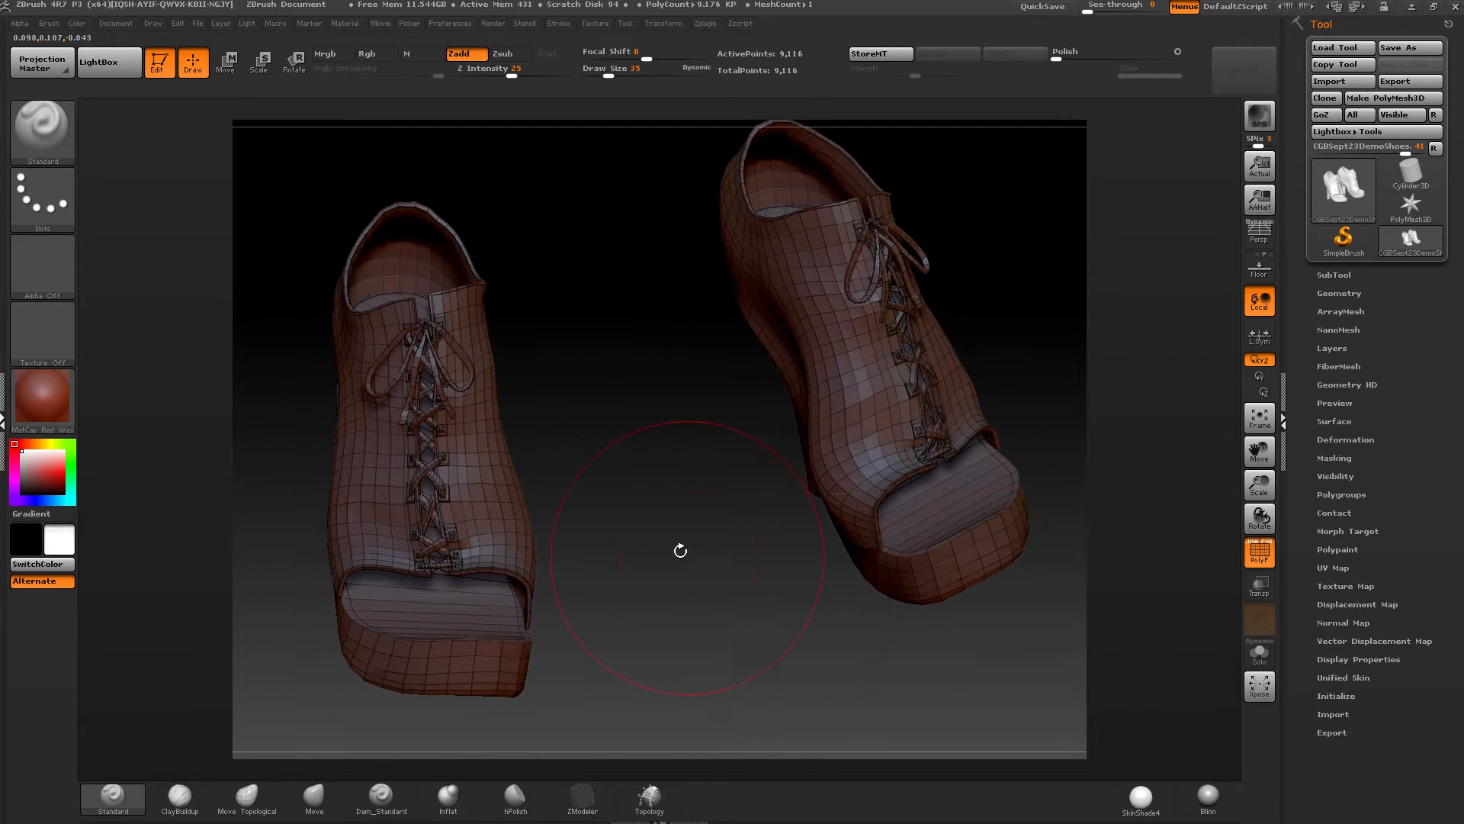
right_click_drag(679, 549, 733, 566)
right_click_drag(472, 416, 838, 353)
right_click_drag(785, 424, 808, 388)
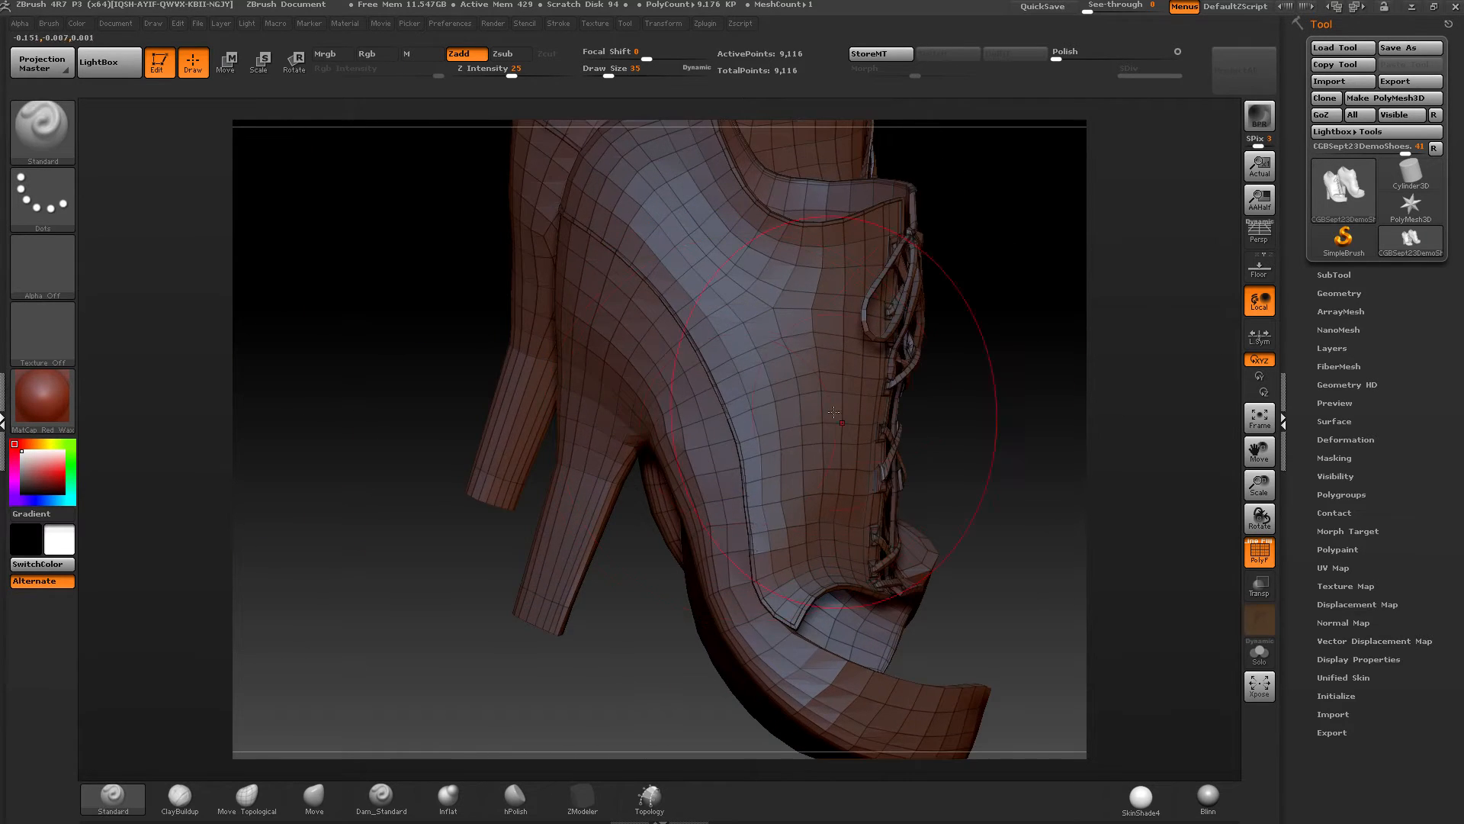
right_click_drag(1016, 403, 839, 423)
right_click_drag(839, 424, 640, 435, "alt")
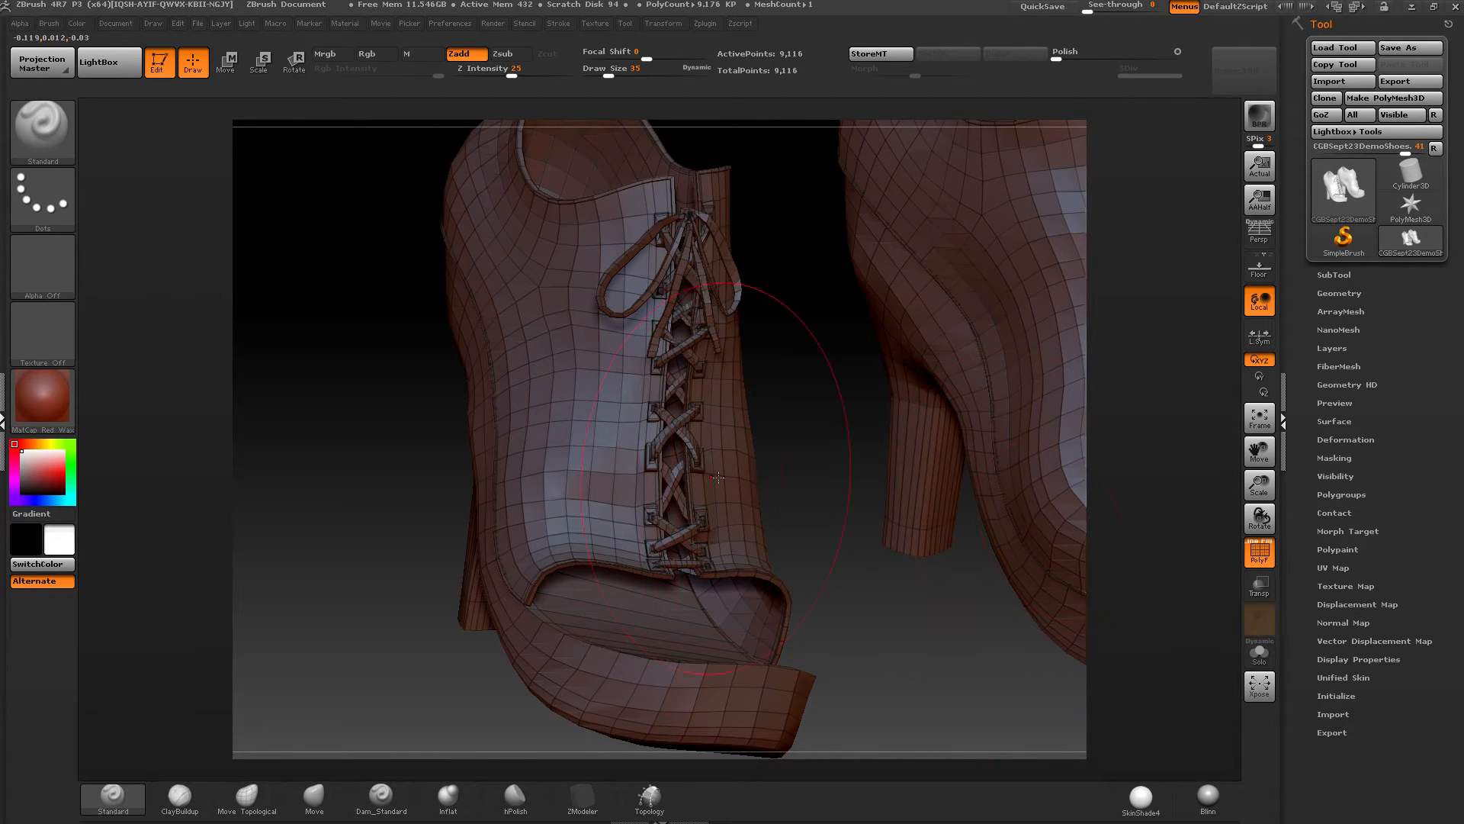
Step: Split the shoe mesh into separate polygroups with Auto Groups
left_click_drag(1302, 557, 1300, 542)
right_click_drag(930, 425, 798, 444, "alt")
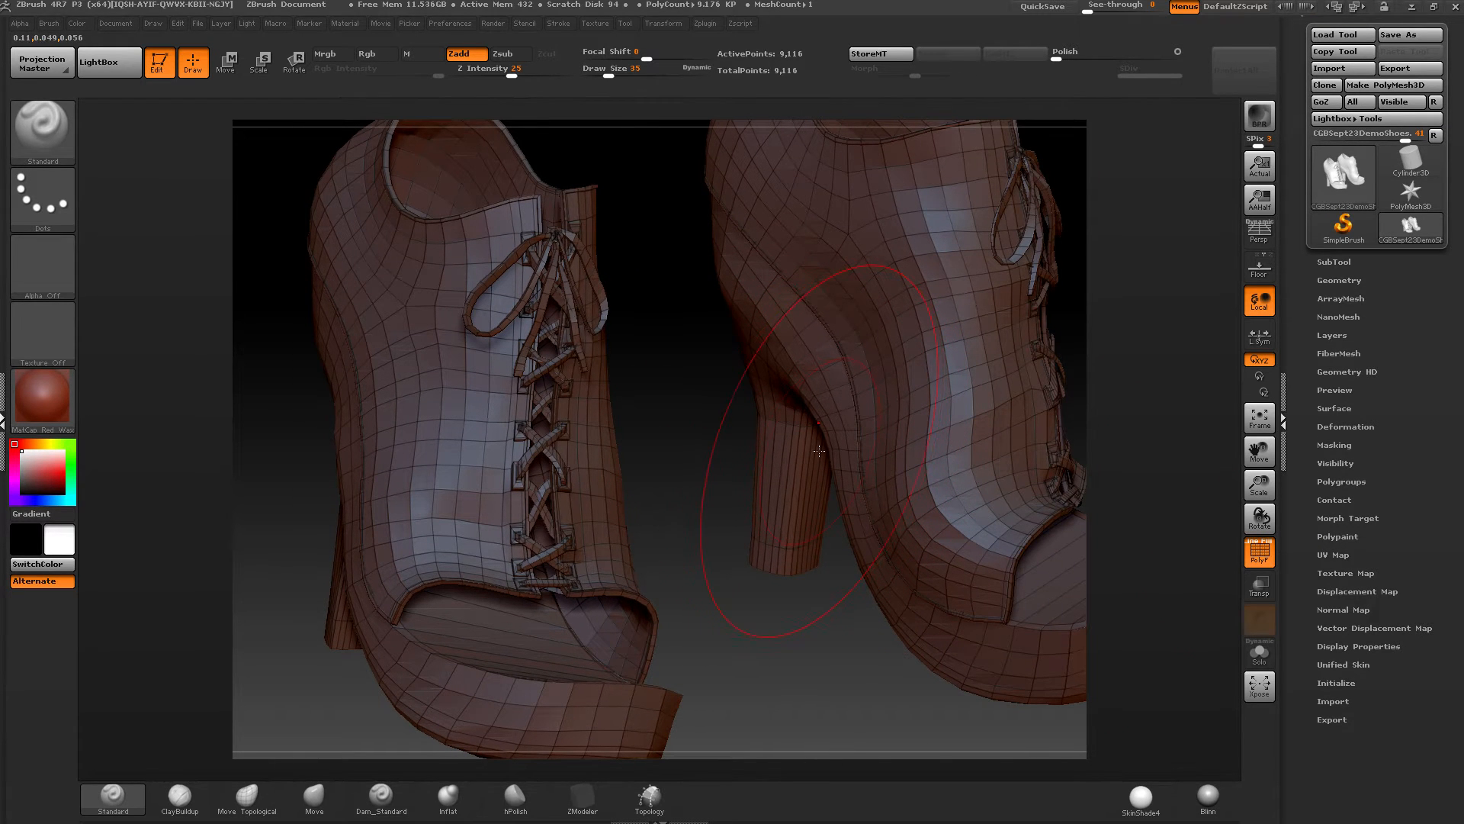
left_click_drag(1301, 522, 1313, 299)
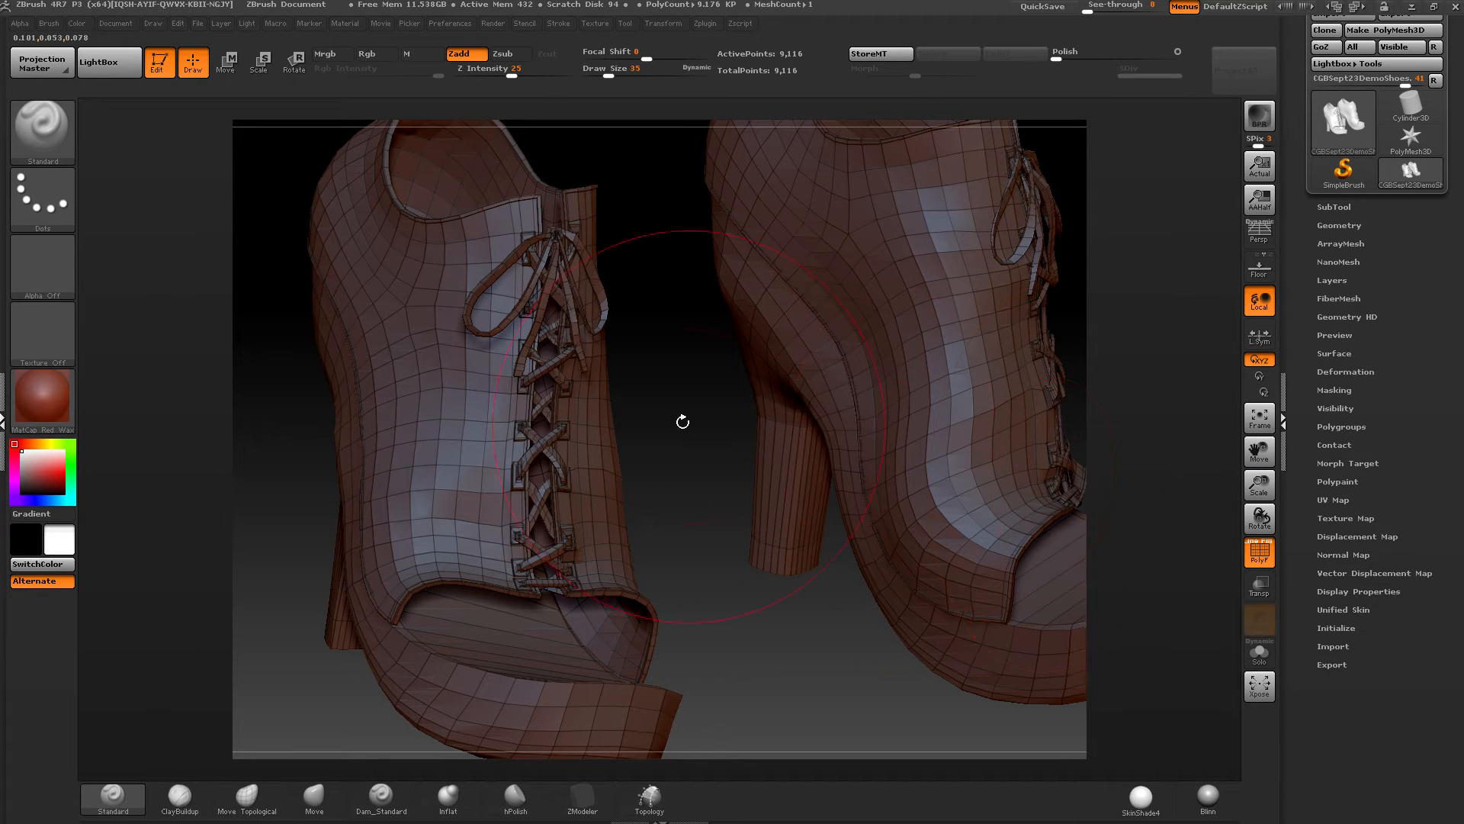
left_click(1335, 427)
left_click_drag(1296, 427, 1309, 369)
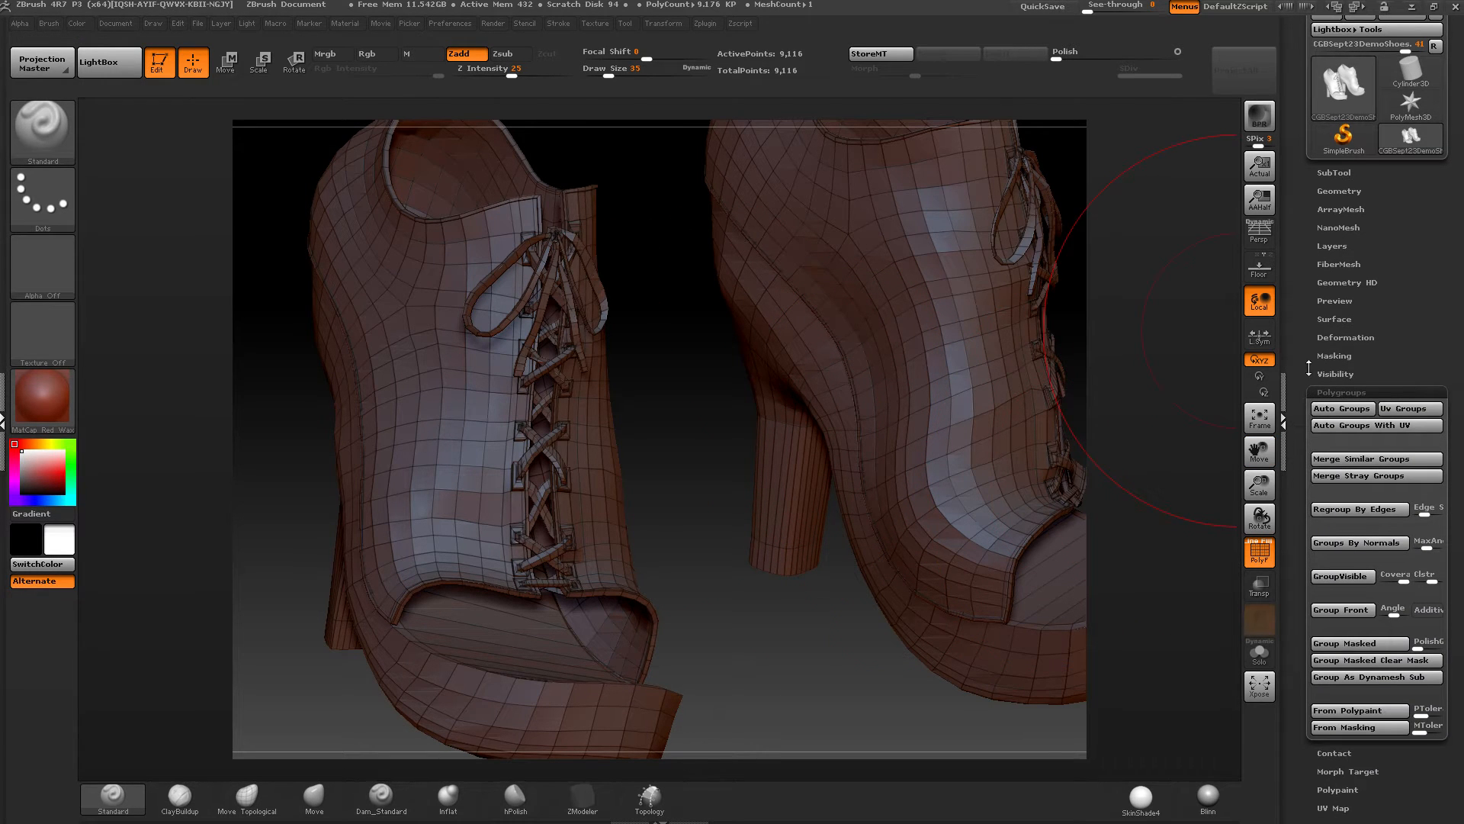
left_click(1339, 411)
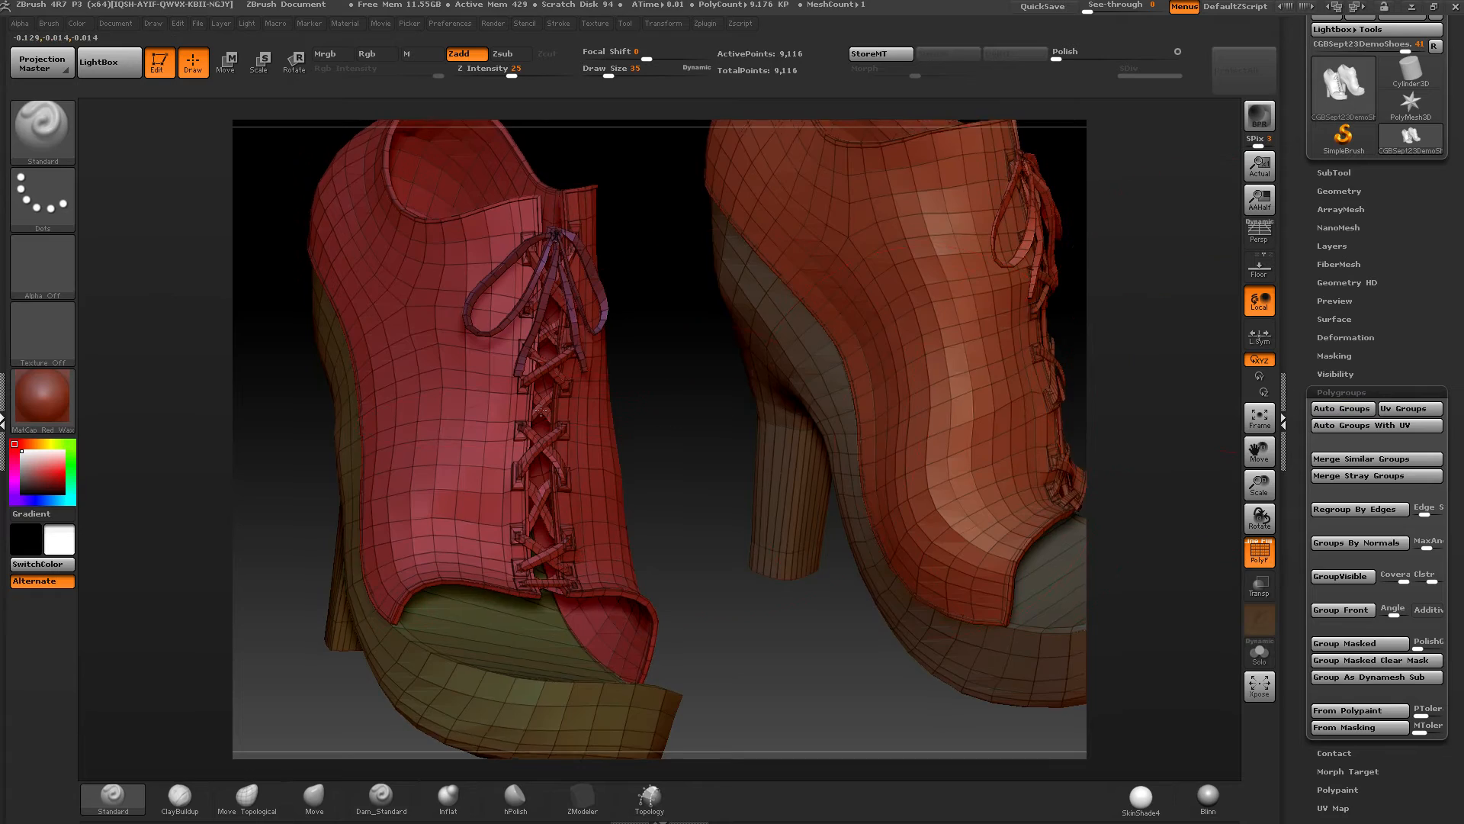
Step: Isolate the shoe upper's polygroup, inspect its interior around the toe opening, and set the Draw Size to 5
right_click_drag(751, 401, 709, 405)
left_click(571, 419, "ctrl+shift")
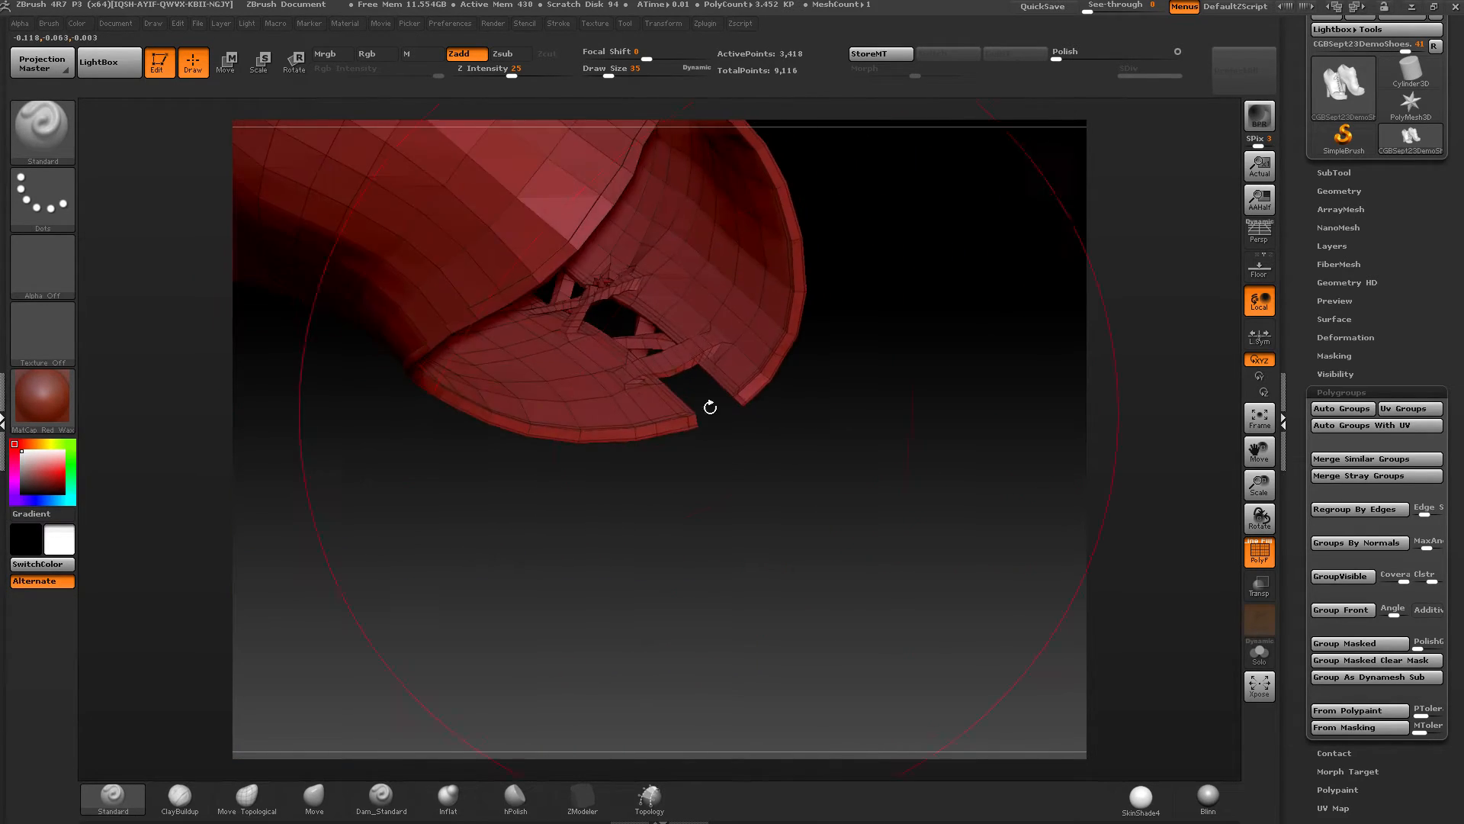
right_click_drag(709, 348, 723, 366)
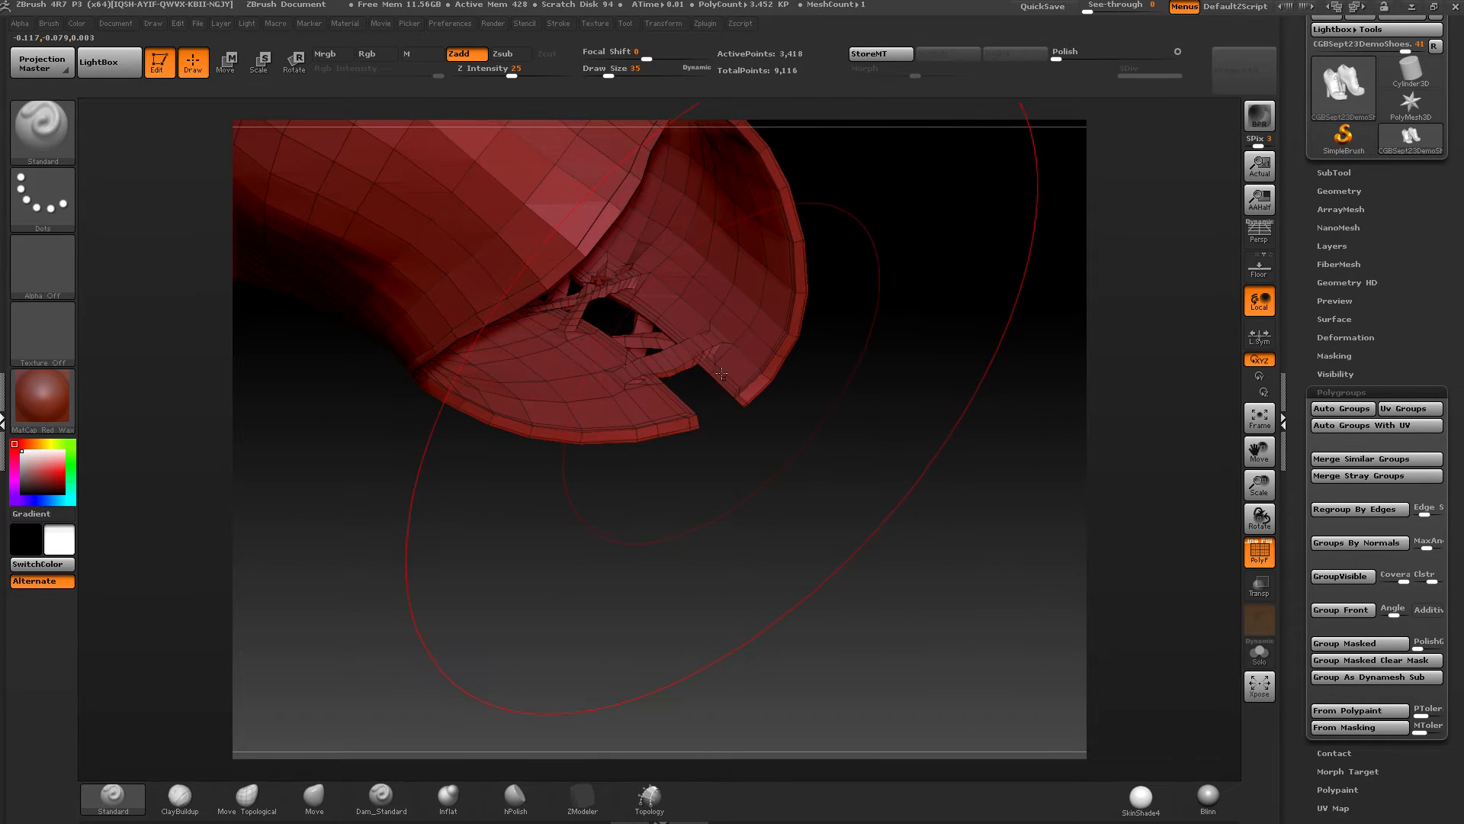
left_click(593, 74)
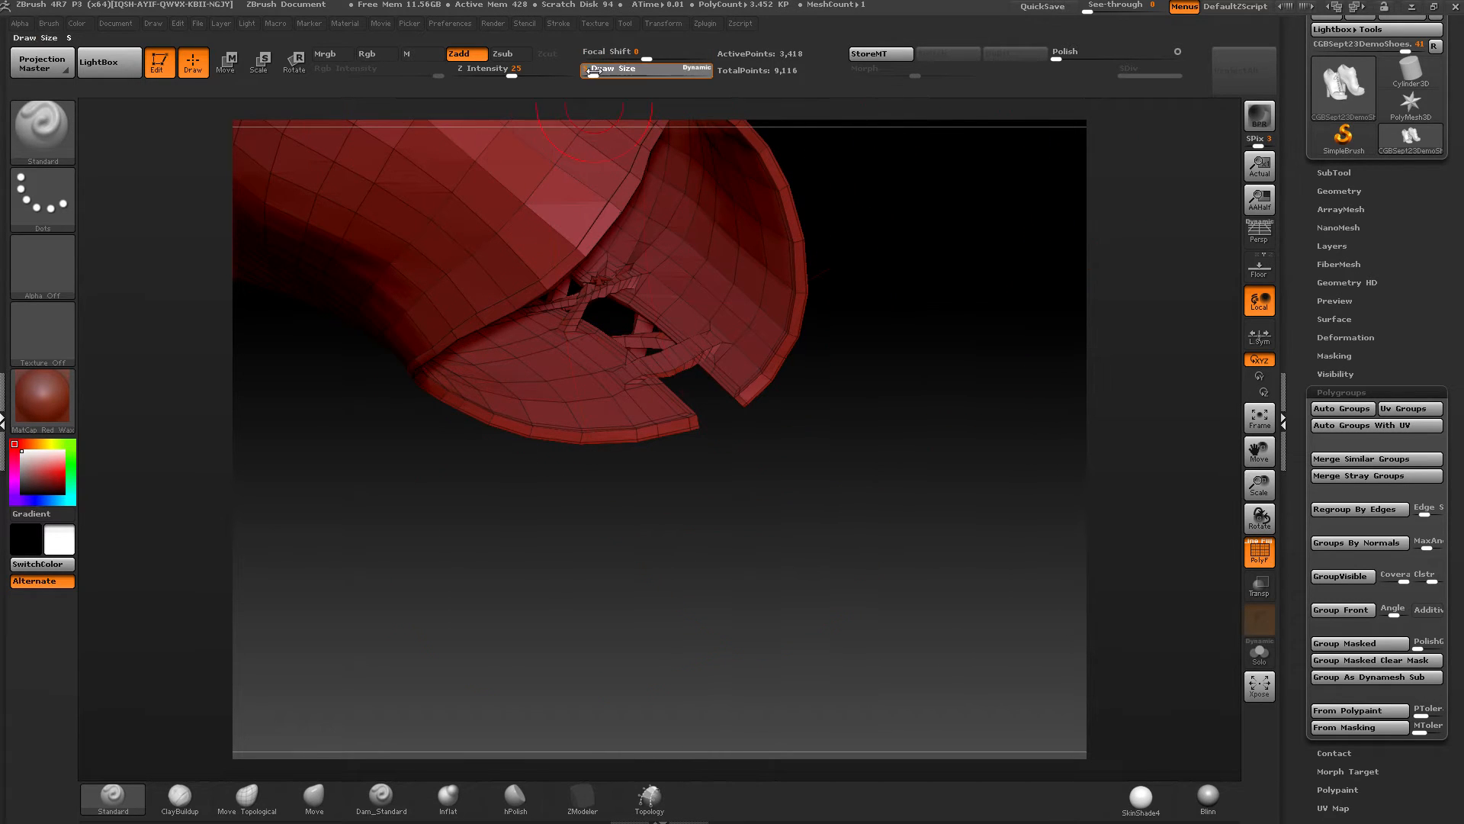
Step: Show the complete shoes and merge similar polygroups so that matching parts of both shoes share a group
mouse_move(783, 407)
left_mouse_down()
mouse_move(706, 219)
mouse_move(843, 457)
mouse_move(690, 517)
mouse_move(751, 444)
mouse_move(690, 415)
mouse_move(588, 428)
left_mouse_up()
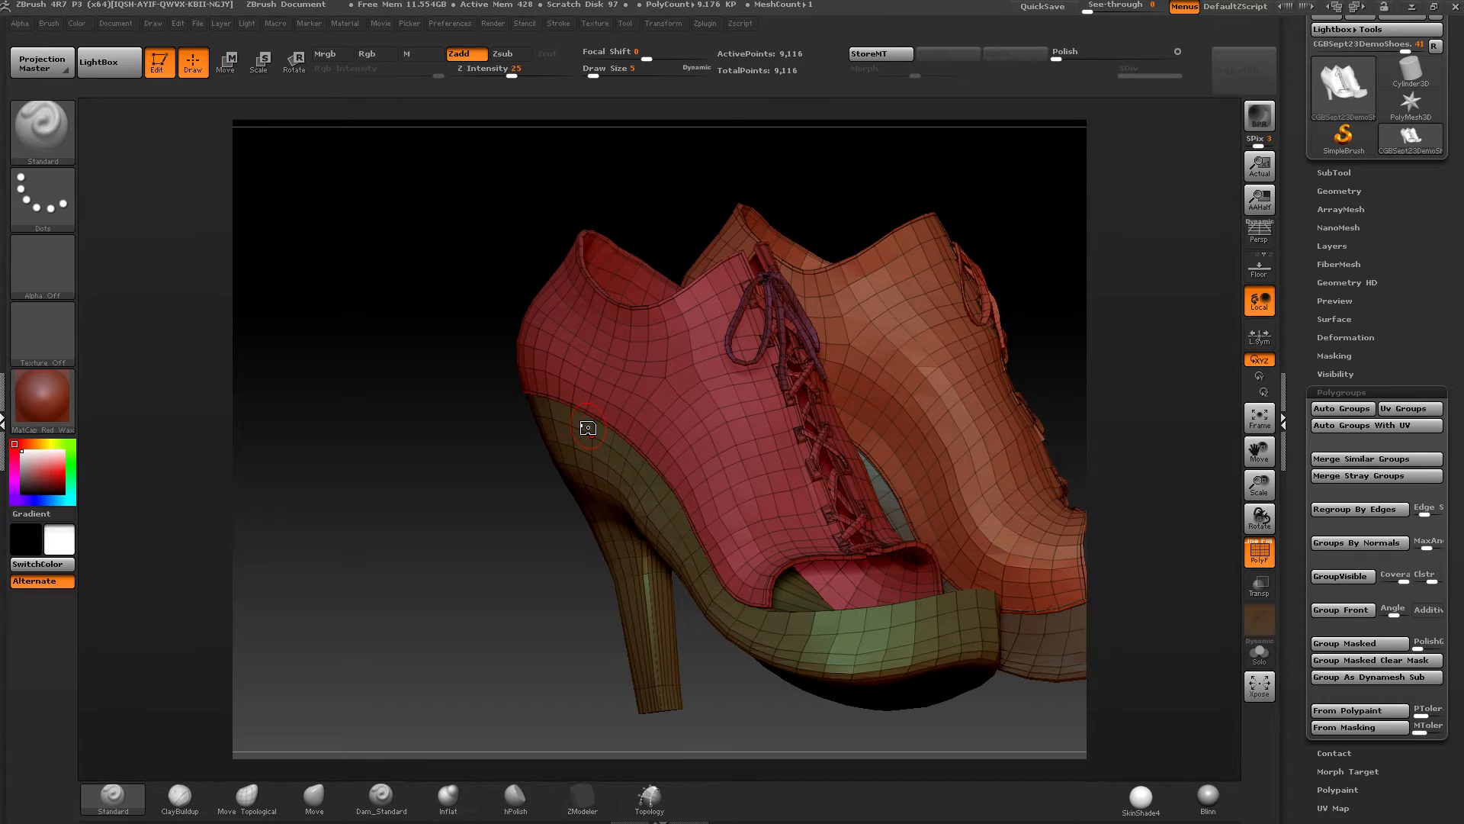
right_click_drag(778, 527, 842, 529, "alt")
right_click_drag(945, 514, 828, 300, "alt")
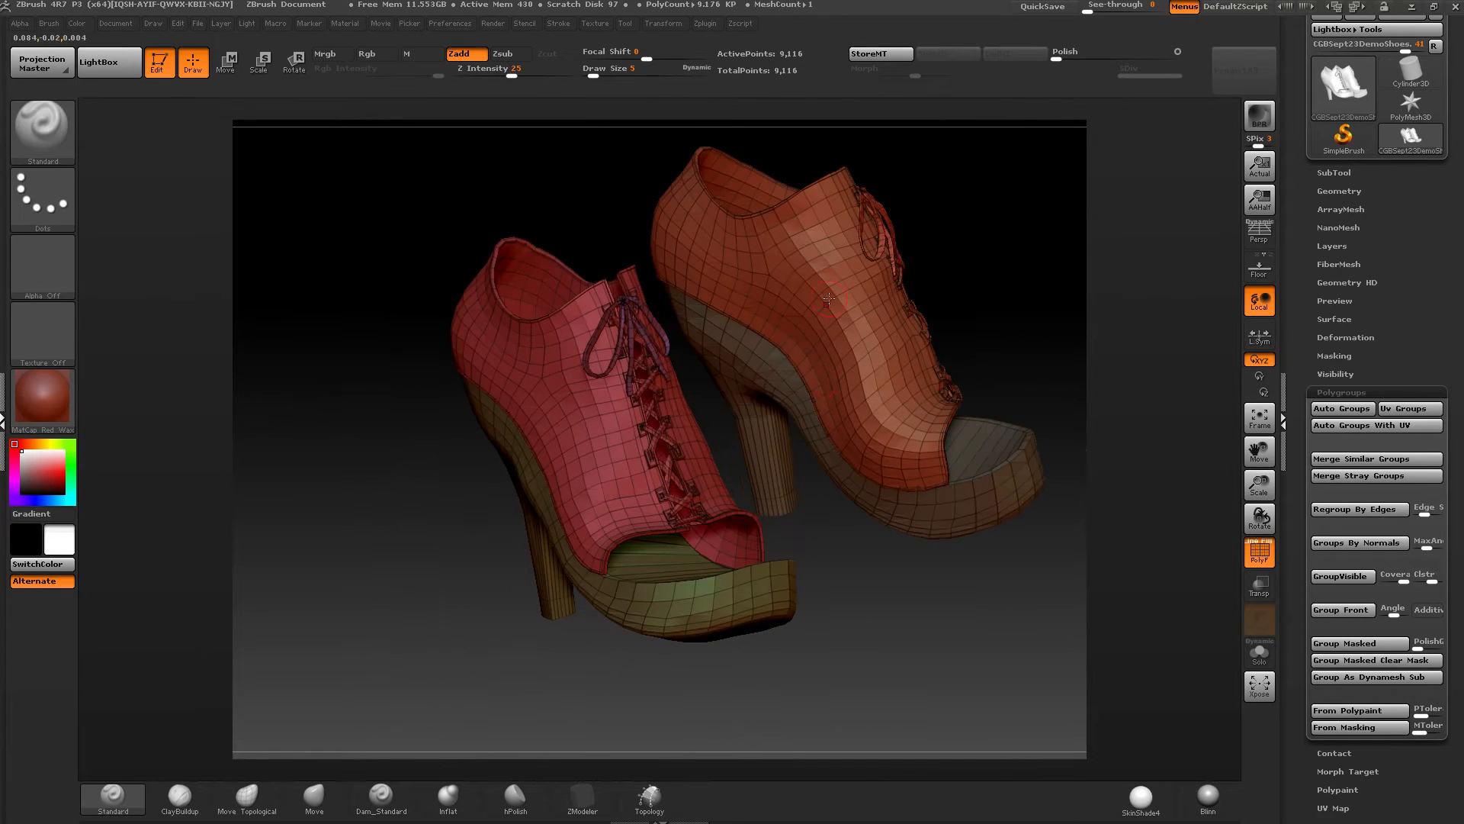
right_click_drag(1013, 402, 923, 391)
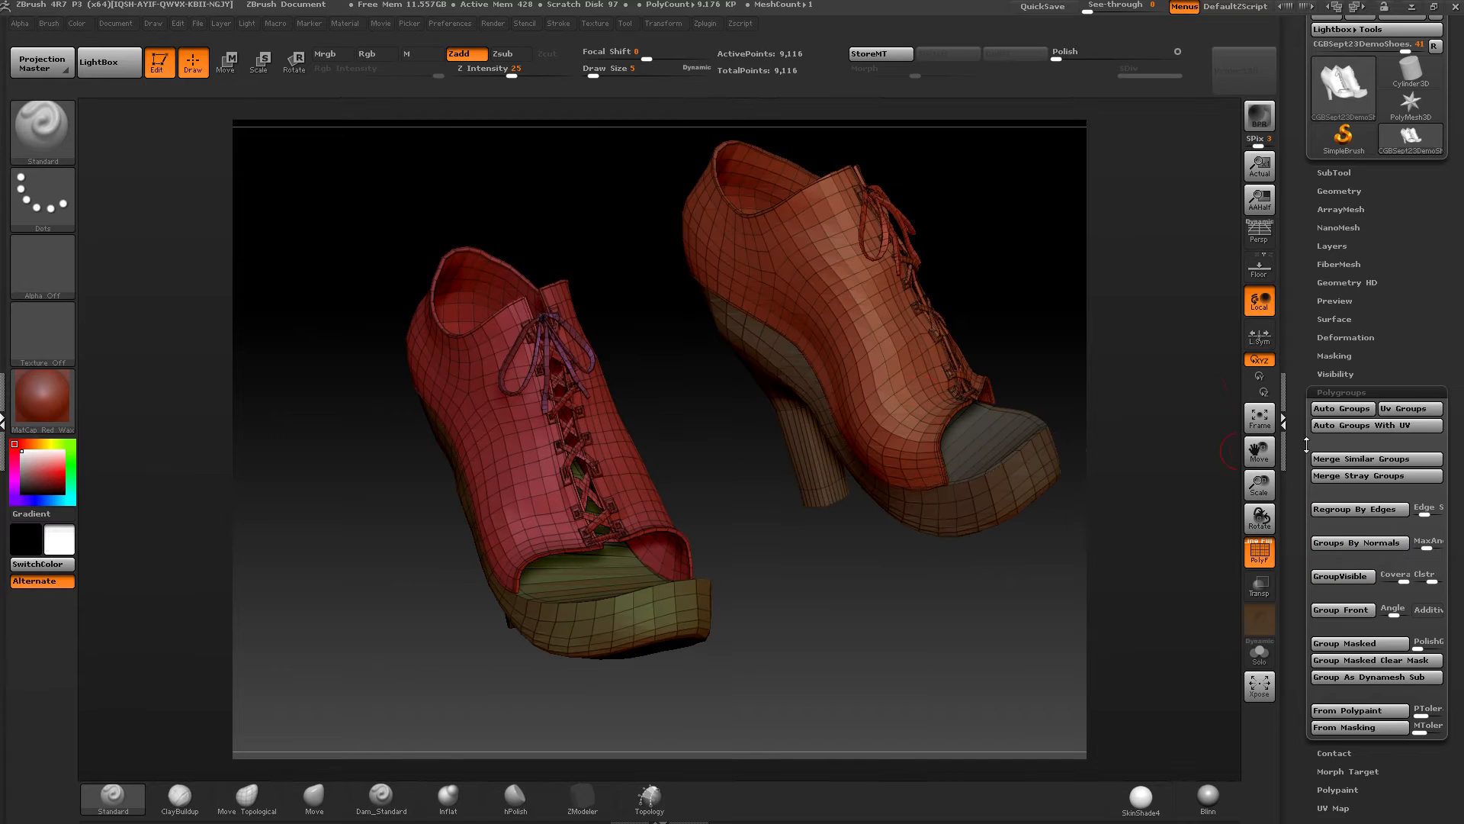
left_click(1361, 458)
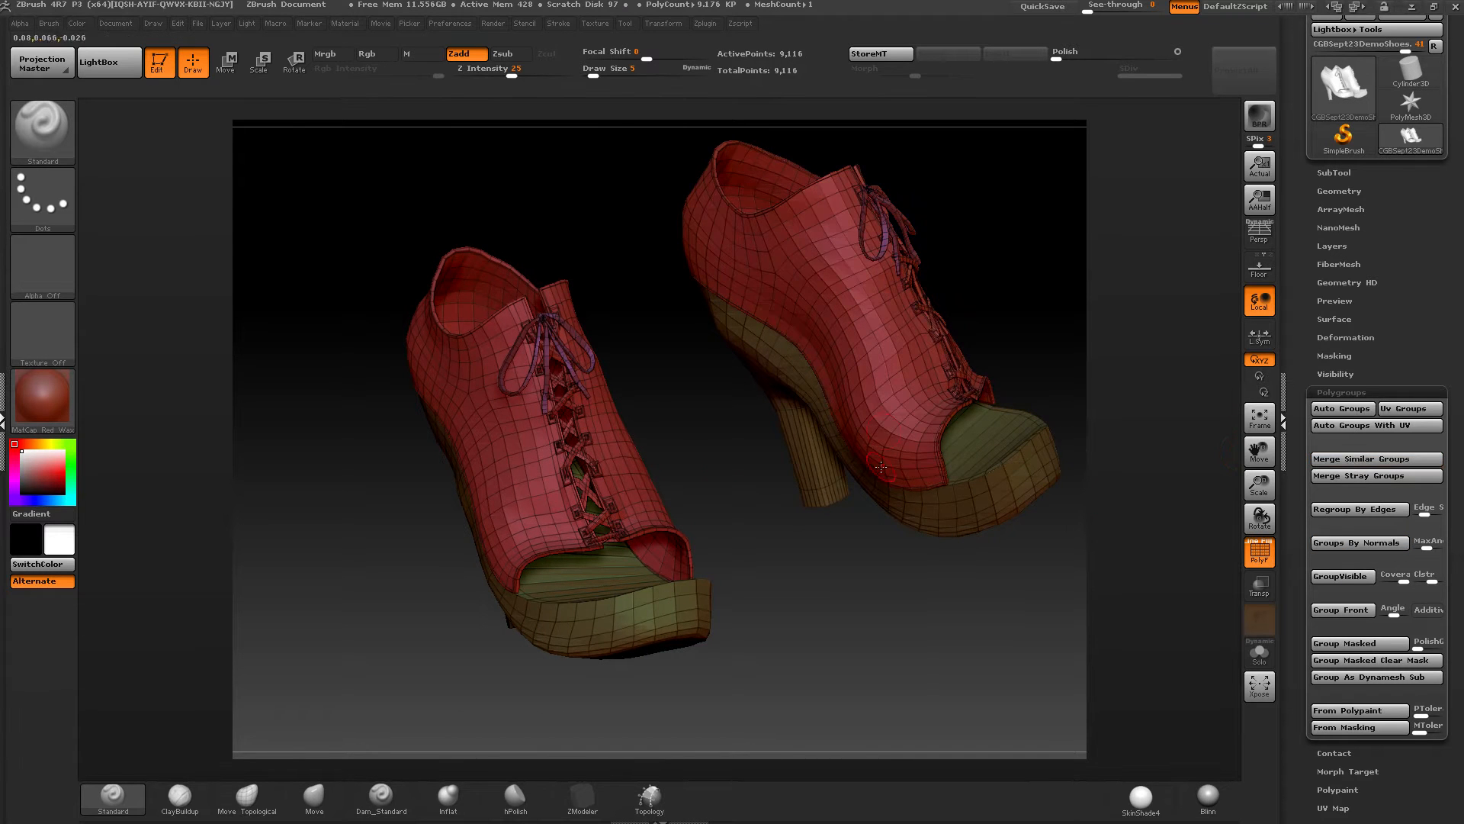
Step: Isolate the sole and heel polygroup of both shoes and inspect the insoles and side walls
left_click(974, 491, "ctrl+shift")
right_click_drag(935, 523, 739, 412)
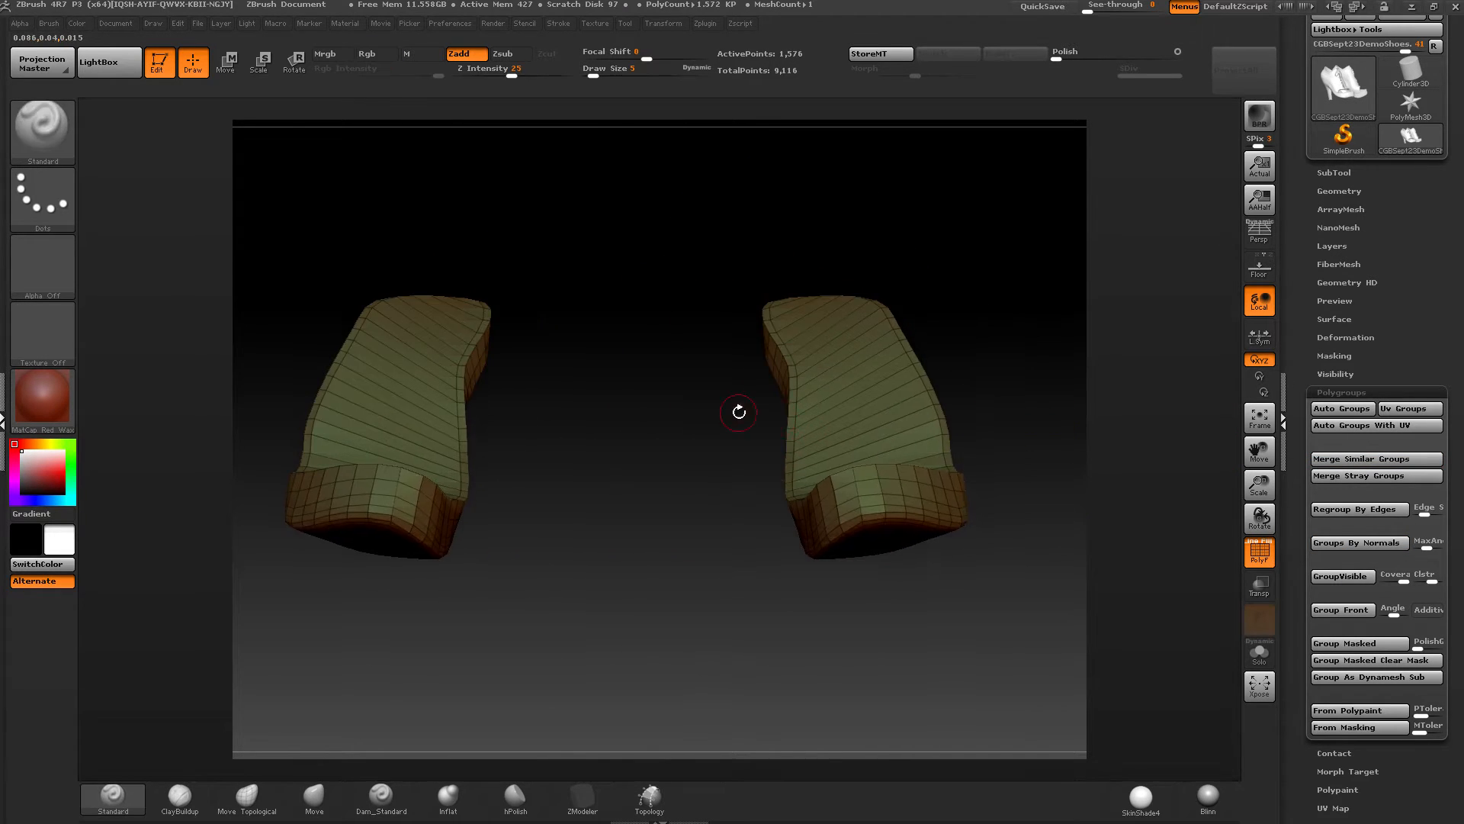
right_click_drag(703, 465, 805, 477)
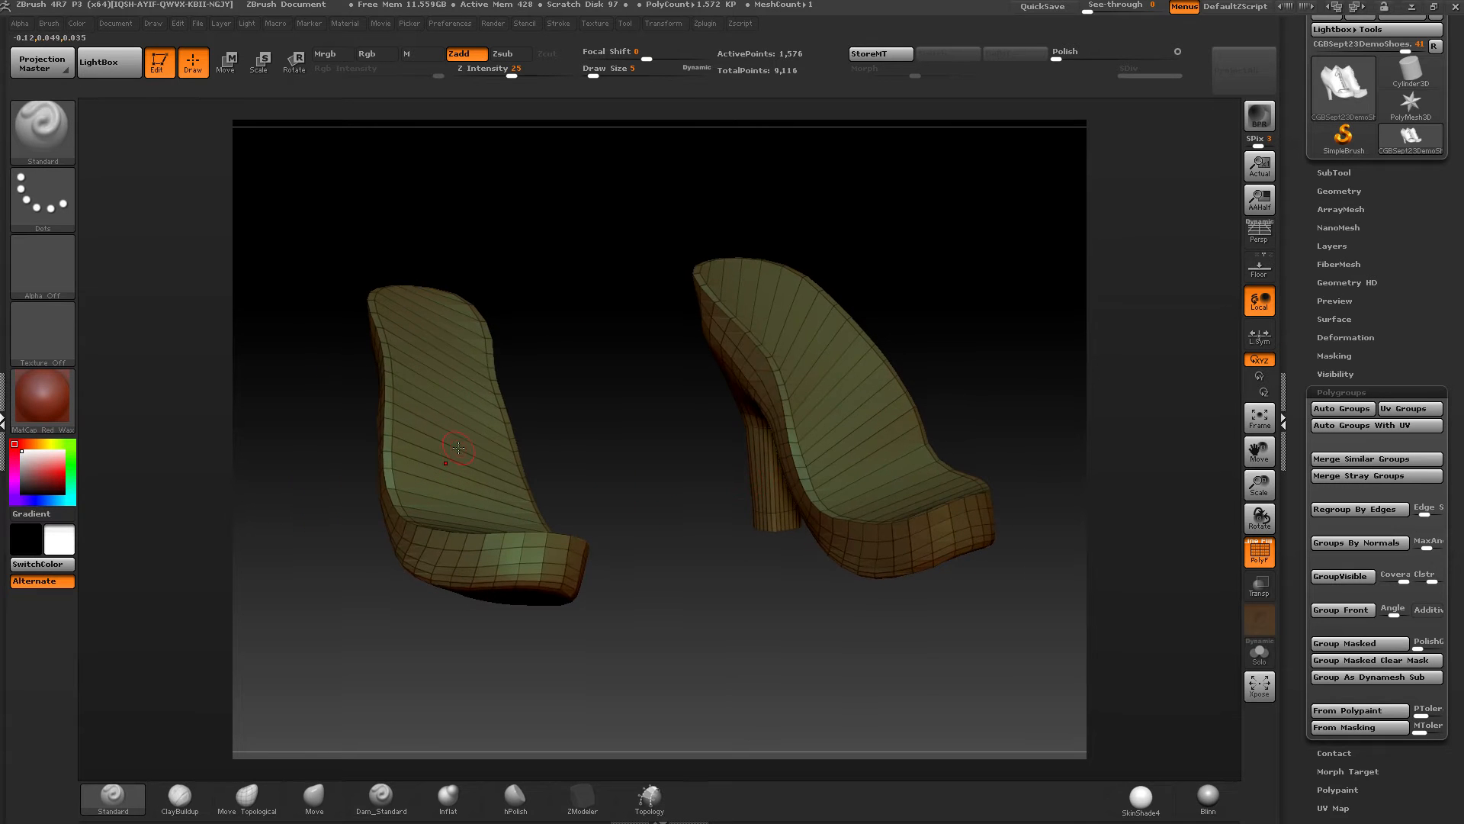
right_click_drag(448, 458, 457, 452)
right_click_drag(466, 369, 467, 332)
left_click(713, 379, "ctrl+shift")
left_click(716, 483, "ctrl+shift")
mouse_move(717, 483)
right_mouse_down()
mouse_move(644, 558)
mouse_move(582, 496)
mouse_move(670, 496)
mouse_move(732, 452)
right_mouse_up()
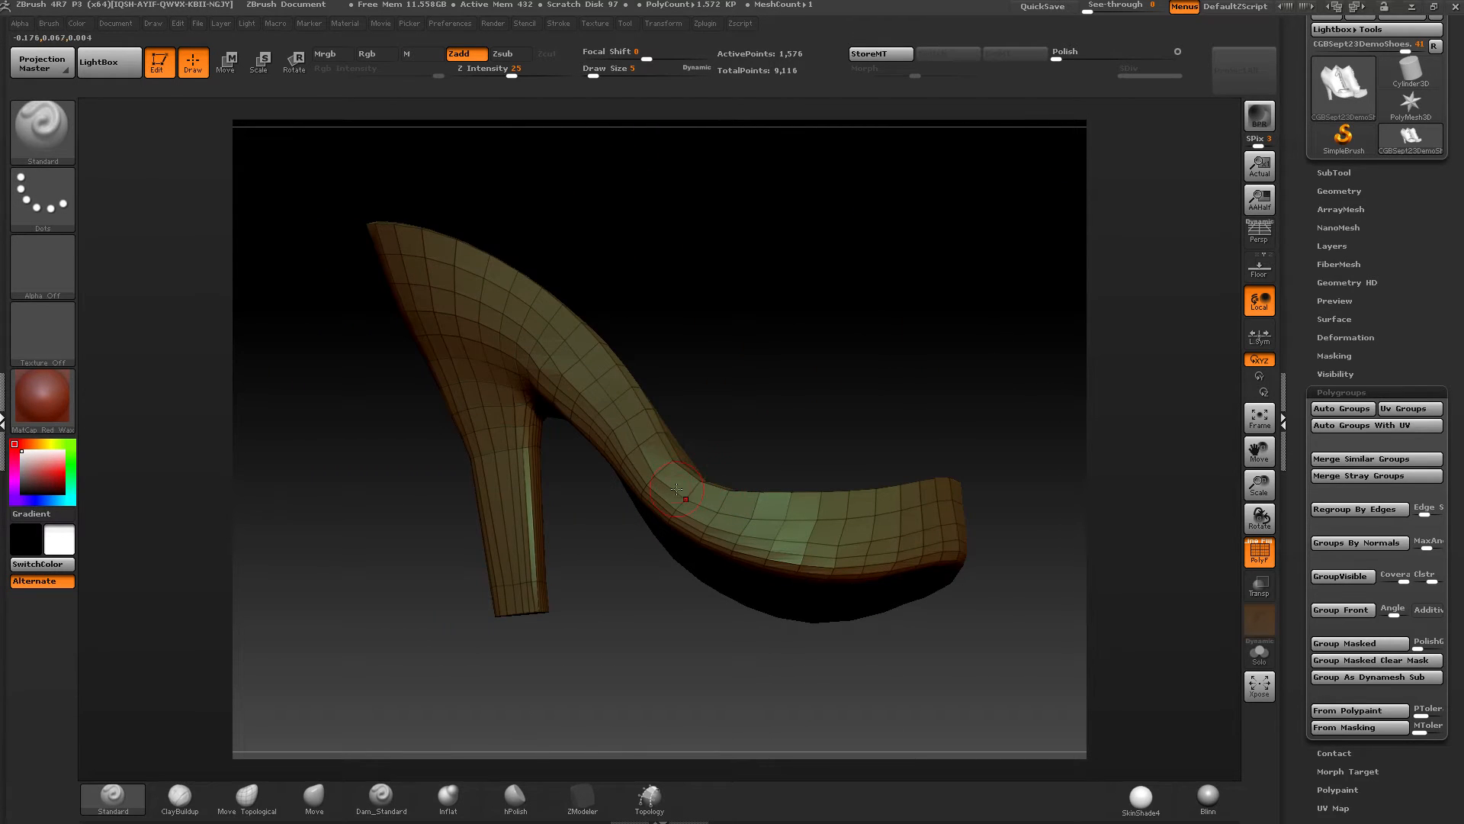
Step: Set the SelectLasso brush as the selection tool for hiding and isolating parts of the mesh
right_click_drag(274, 485, 99, 190)
left_click(47, 132)
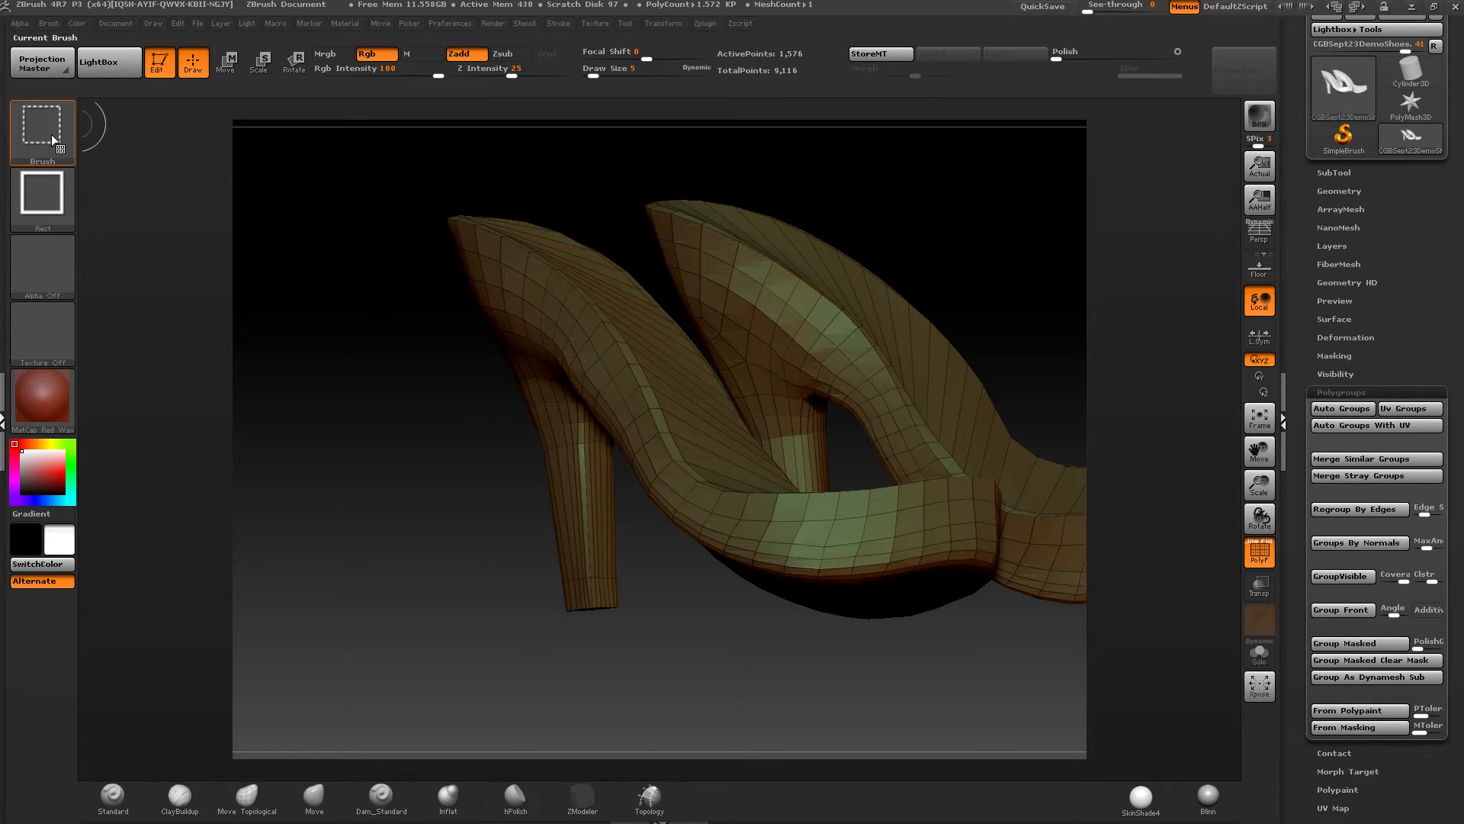
left_click(46, 134)
left_click(54, 136)
left_click(465, 209)
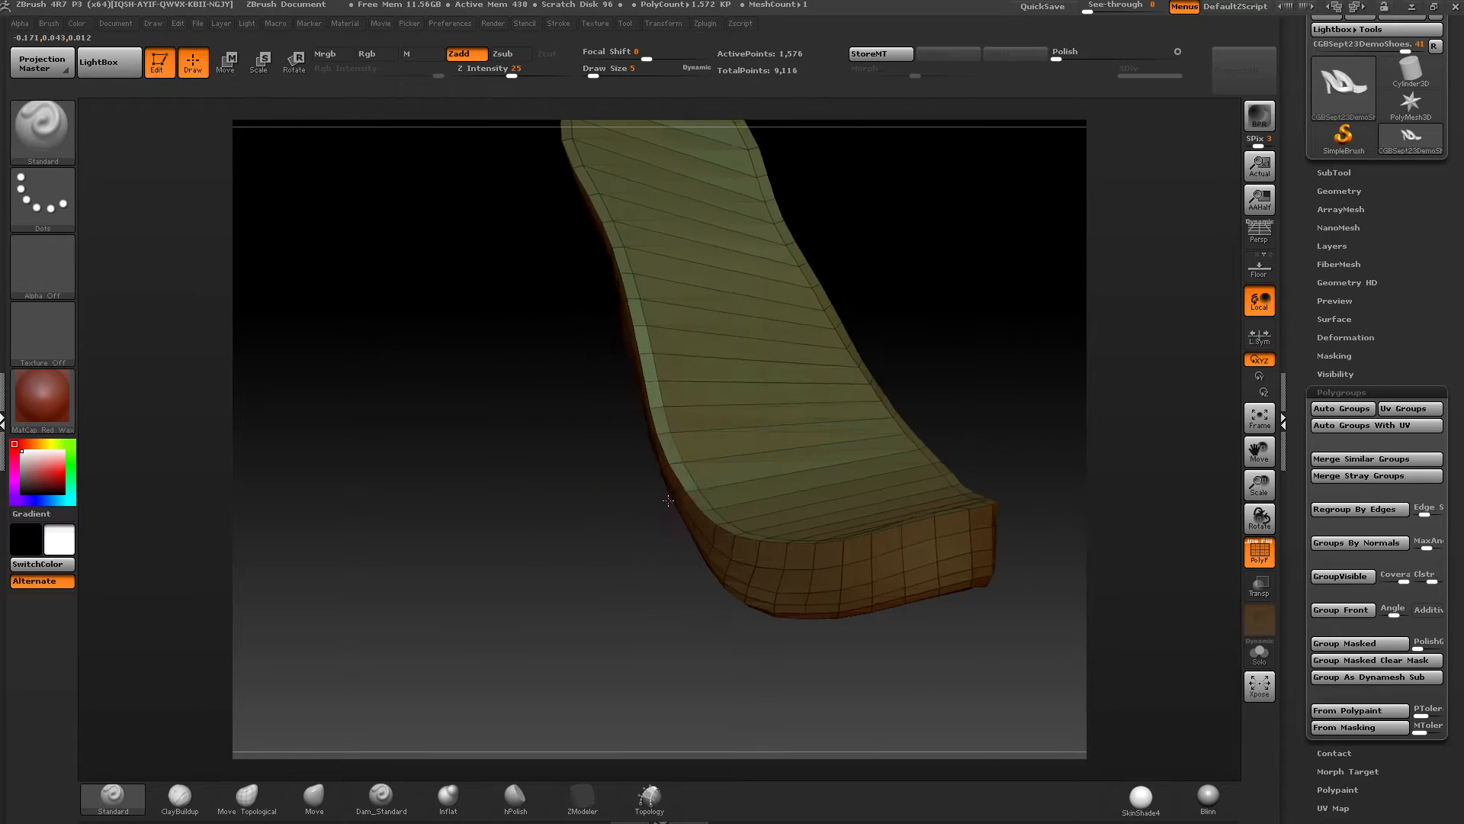
Step: Examine the rim between the insole and the side wall around the toe of the isolated sole
mouse_move(610, 381)
right_mouse_down()
mouse_move(664, 437)
mouse_move(495, 419)
mouse_move(797, 317)
right_mouse_up()
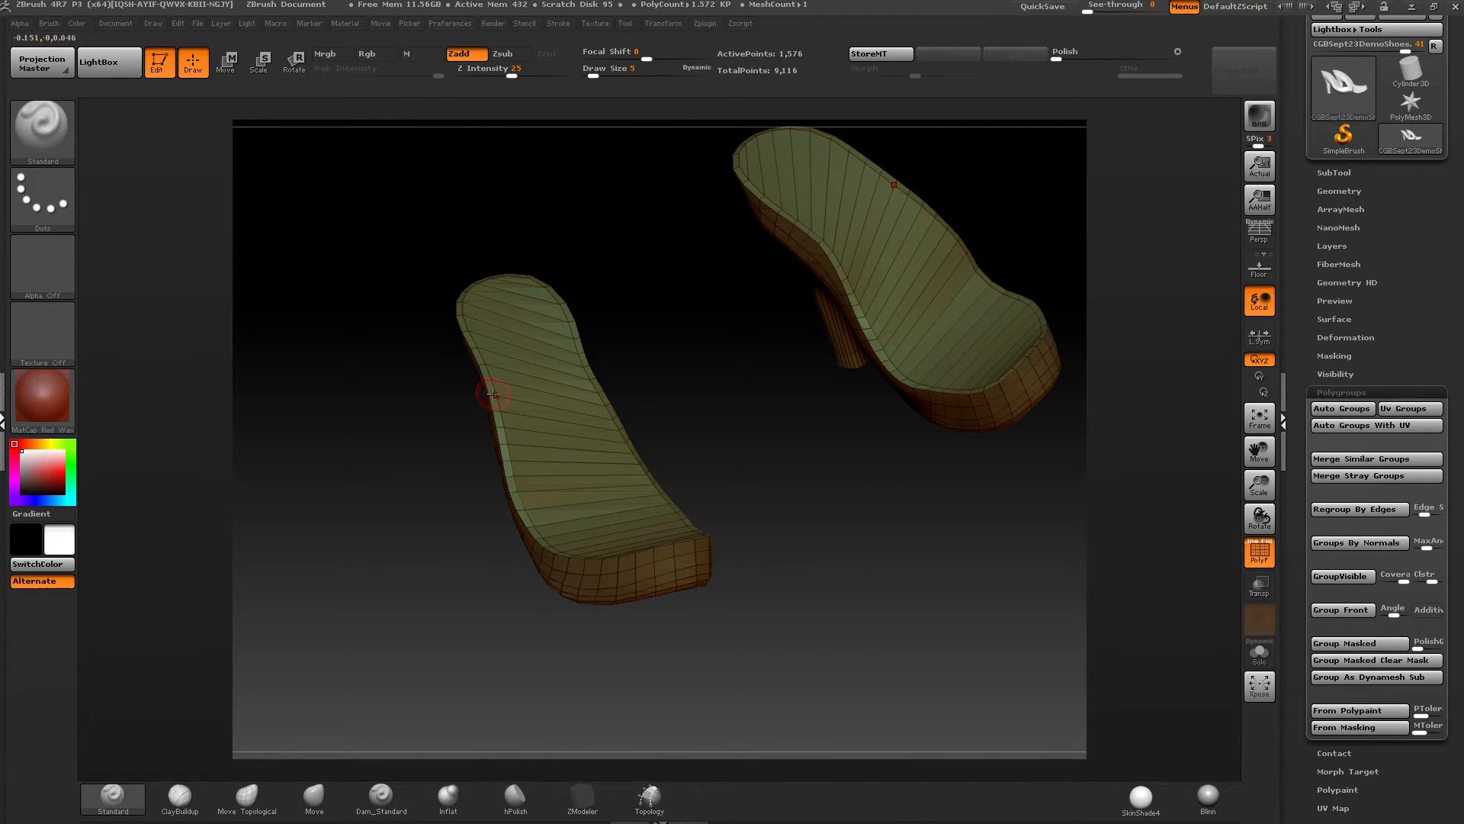
mouse_move(495, 396)
right_mouse_down("ctrl")
mouse_move(493, 432)
mouse_move(542, 480)
mouse_move(544, 514)
mouse_move(528, 494)
right_mouse_up("ctrl")
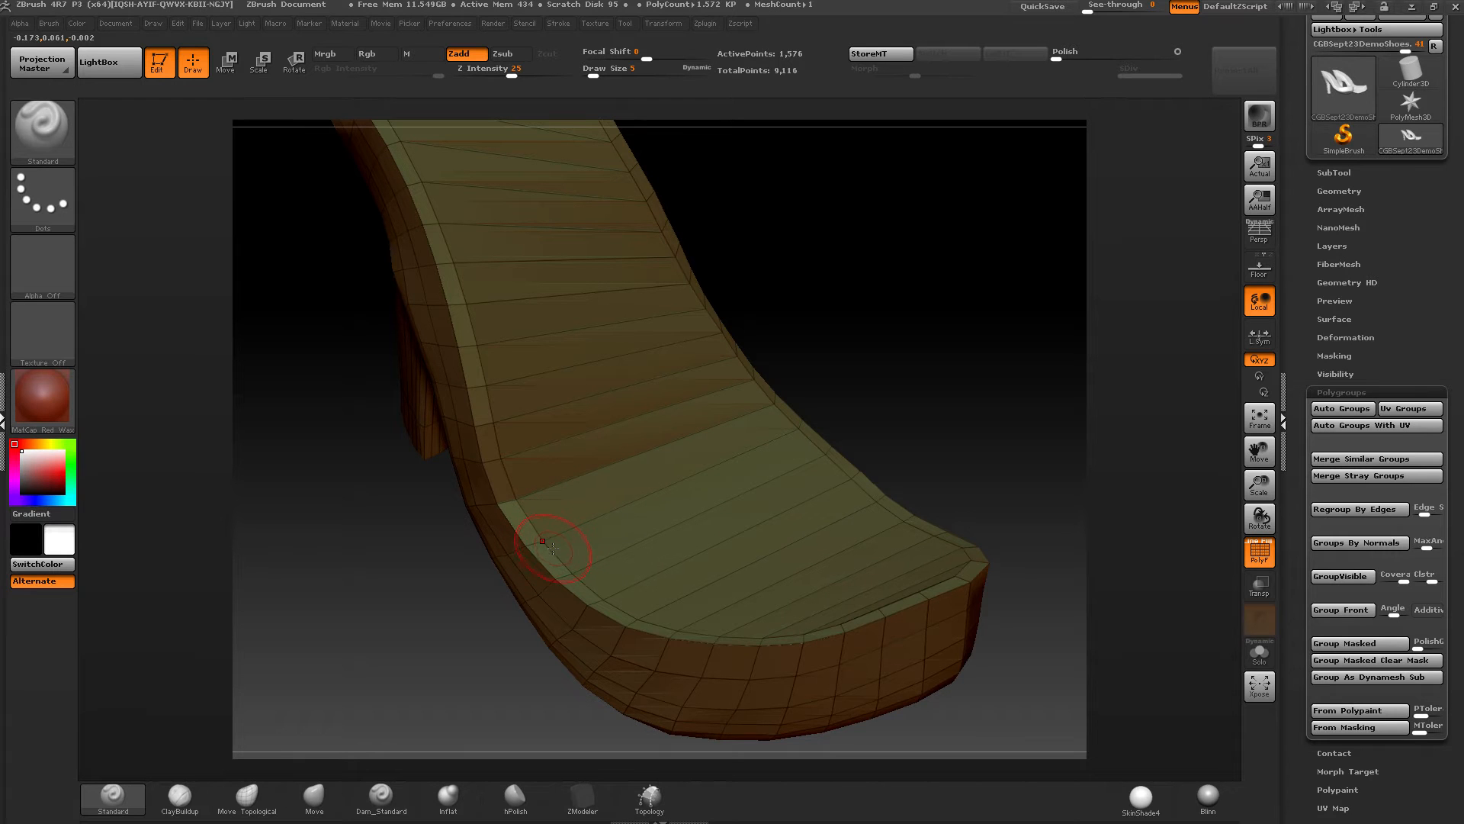
left_click_drag(1428, 331, 1424, 239)
right_click_drag(647, 448, 652, 439)
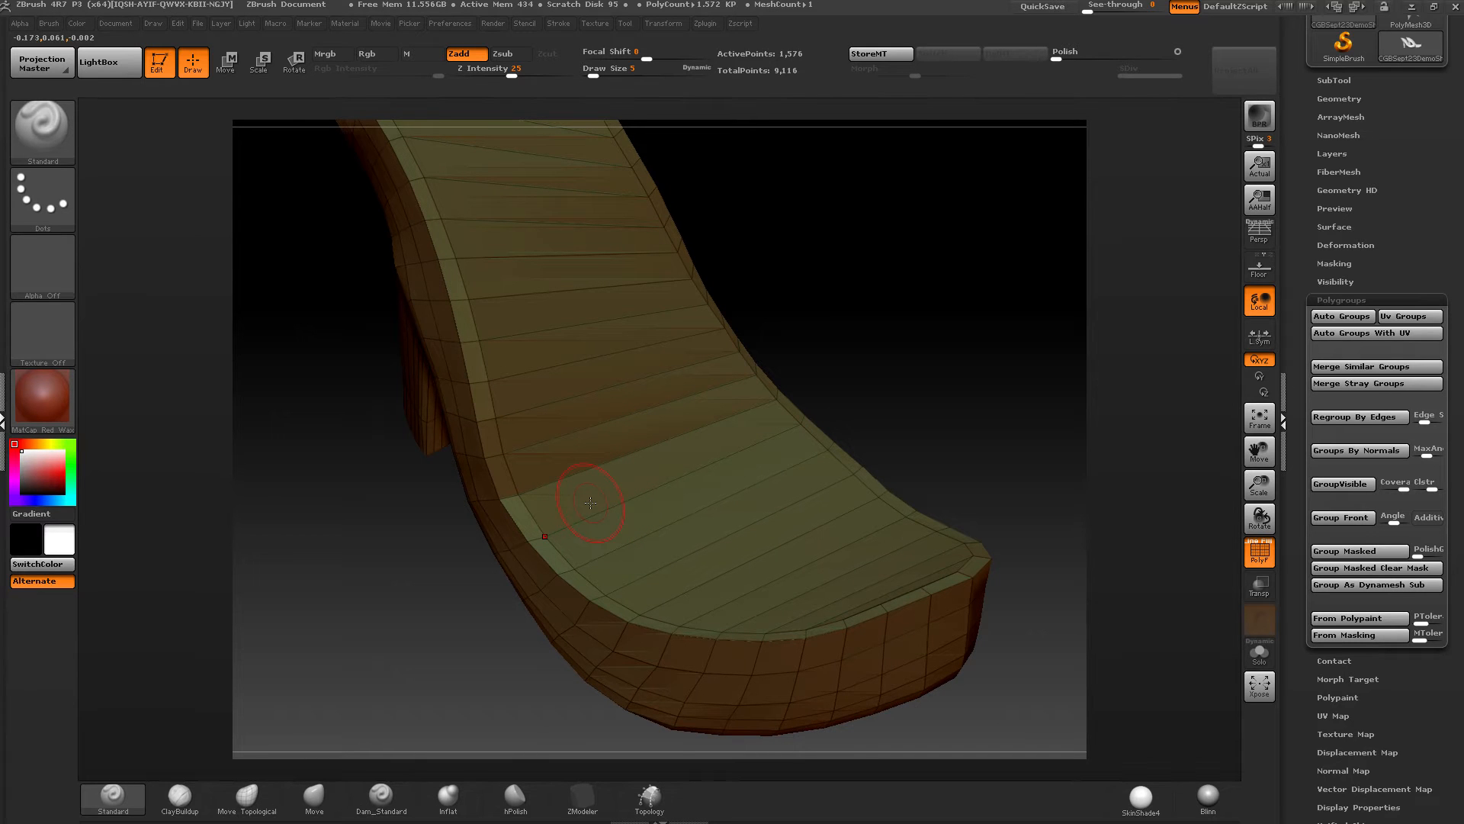
mouse_move(590, 503)
right_mouse_down()
mouse_move(549, 391)
mouse_move(562, 490)
right_mouse_up()
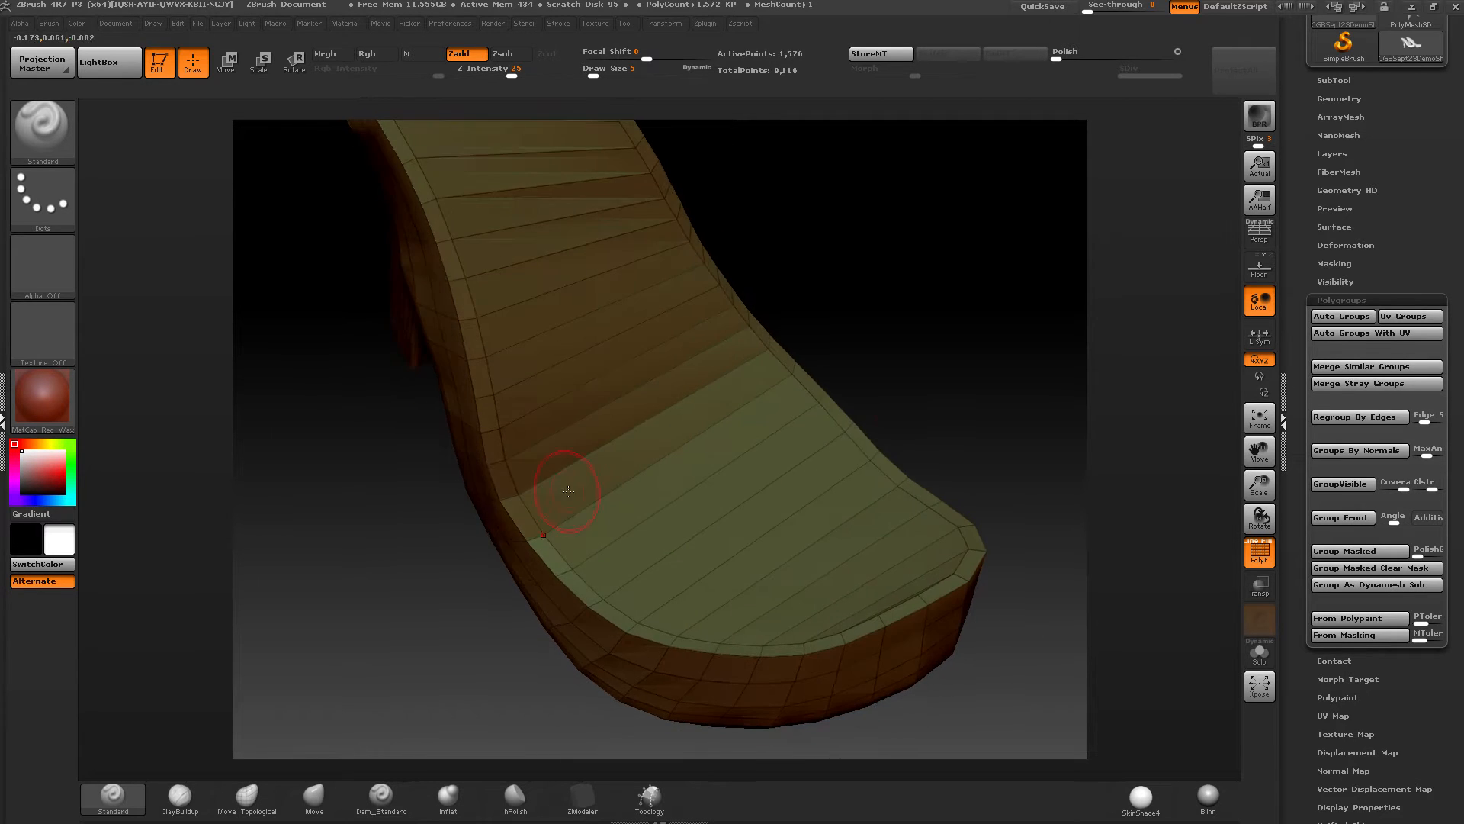
Step: Invert the visibility to check the uppers and laces, and invert it back to the soles and heels
left_click_drag(934, 389, 921, 404, "ctrl+shift")
right_click_drag(885, 458, 882, 404, "ctrl")
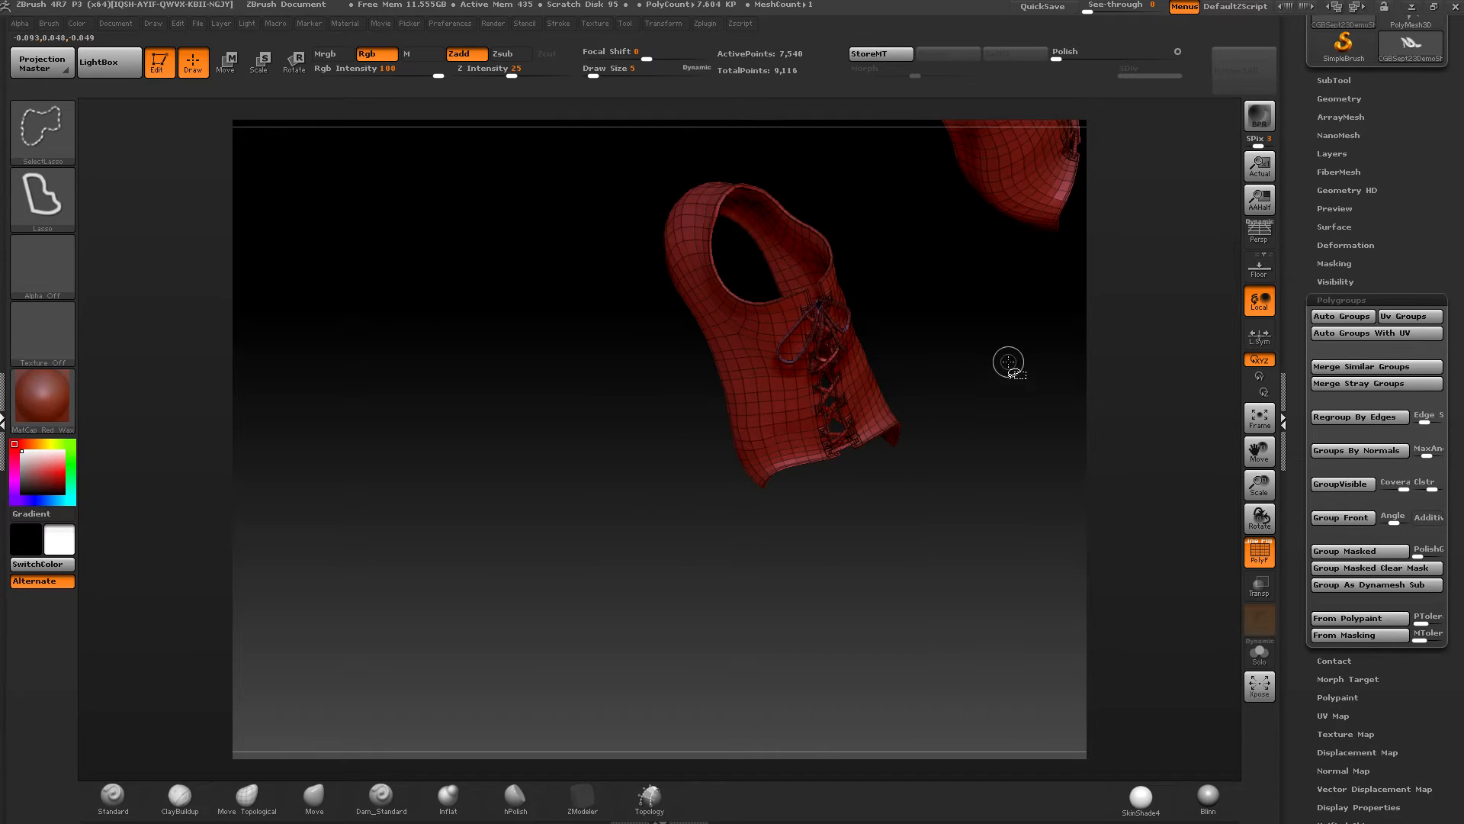
left_click_drag(1009, 363, 997, 377, "ctrl+shift")
right_click_drag(843, 458, 748, 519, "ctrl")
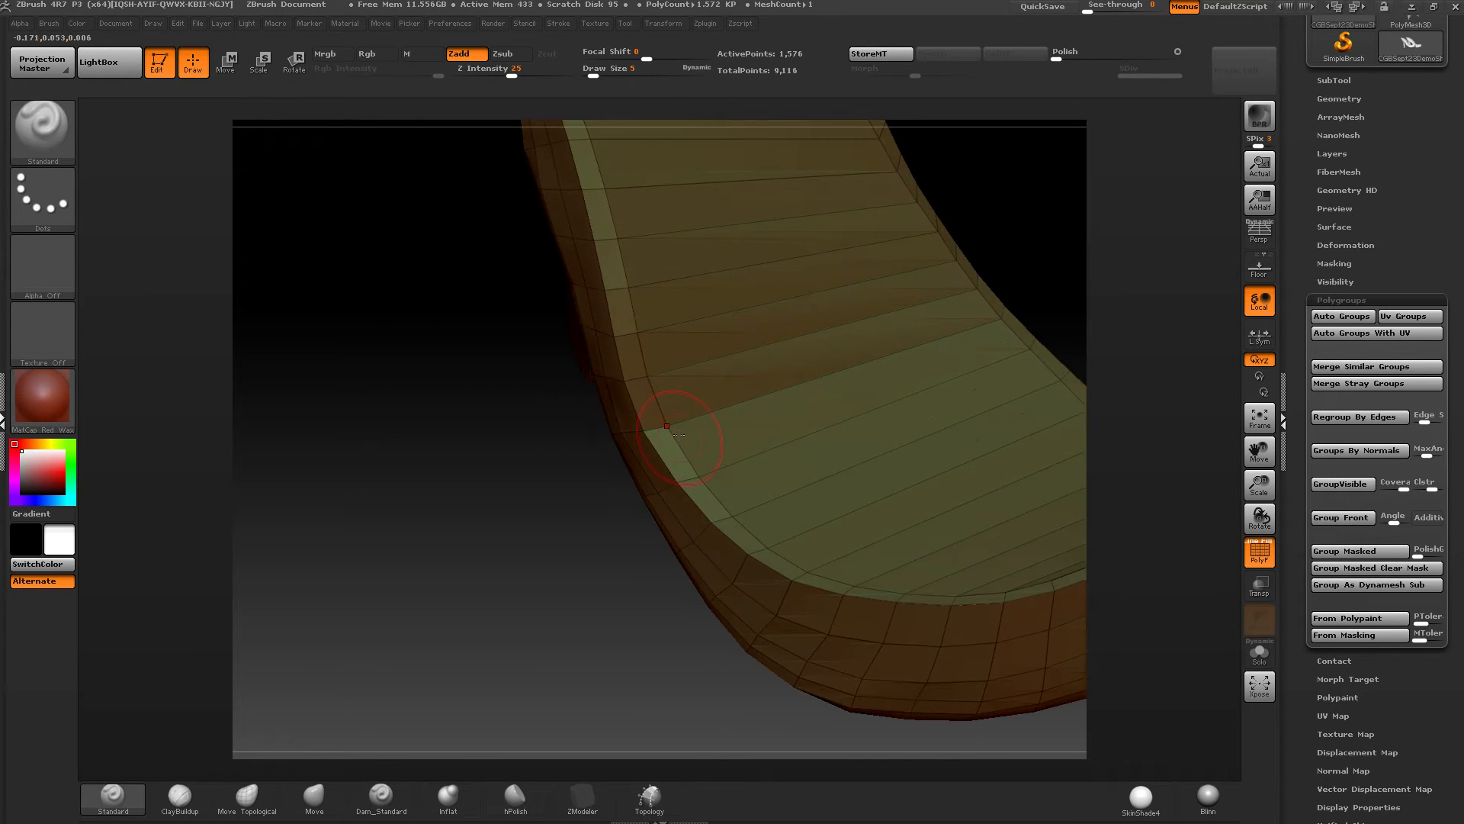
Step: Hide the polygon loop that runs around the insole's rim on both soles with the lasso selection
right_click_drag(667, 390, 525, 433, "alt")
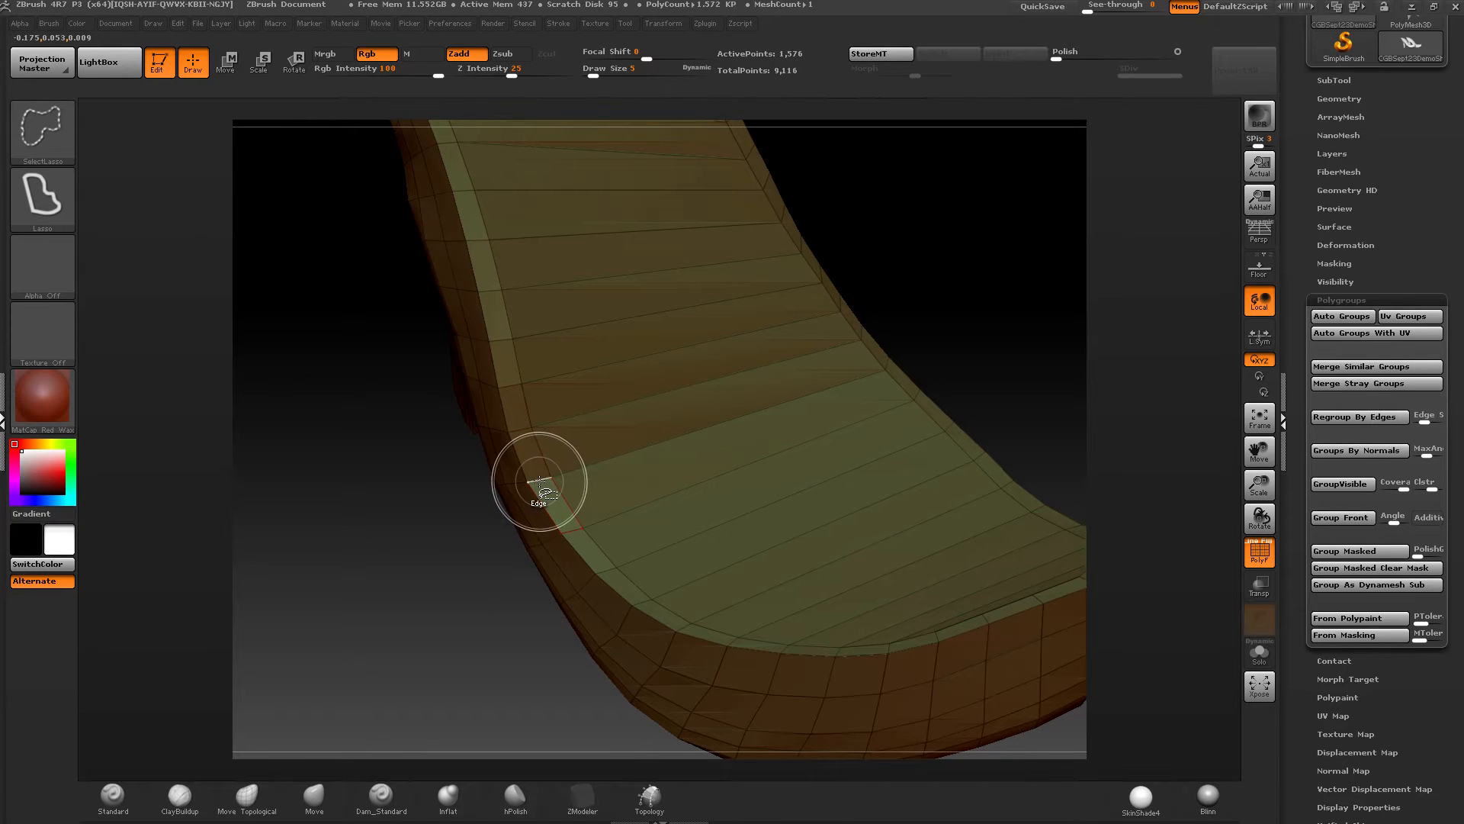
left_click(540, 481, "ctrl+shift")
right_click_drag(664, 422, 538, 461, "ctrl")
right_click_drag(905, 257, 422, 295)
left_click_drag(455, 319, 449, 232)
right_click_drag(446, 365, 583, 517)
right_click_drag(565, 399, 790, 475)
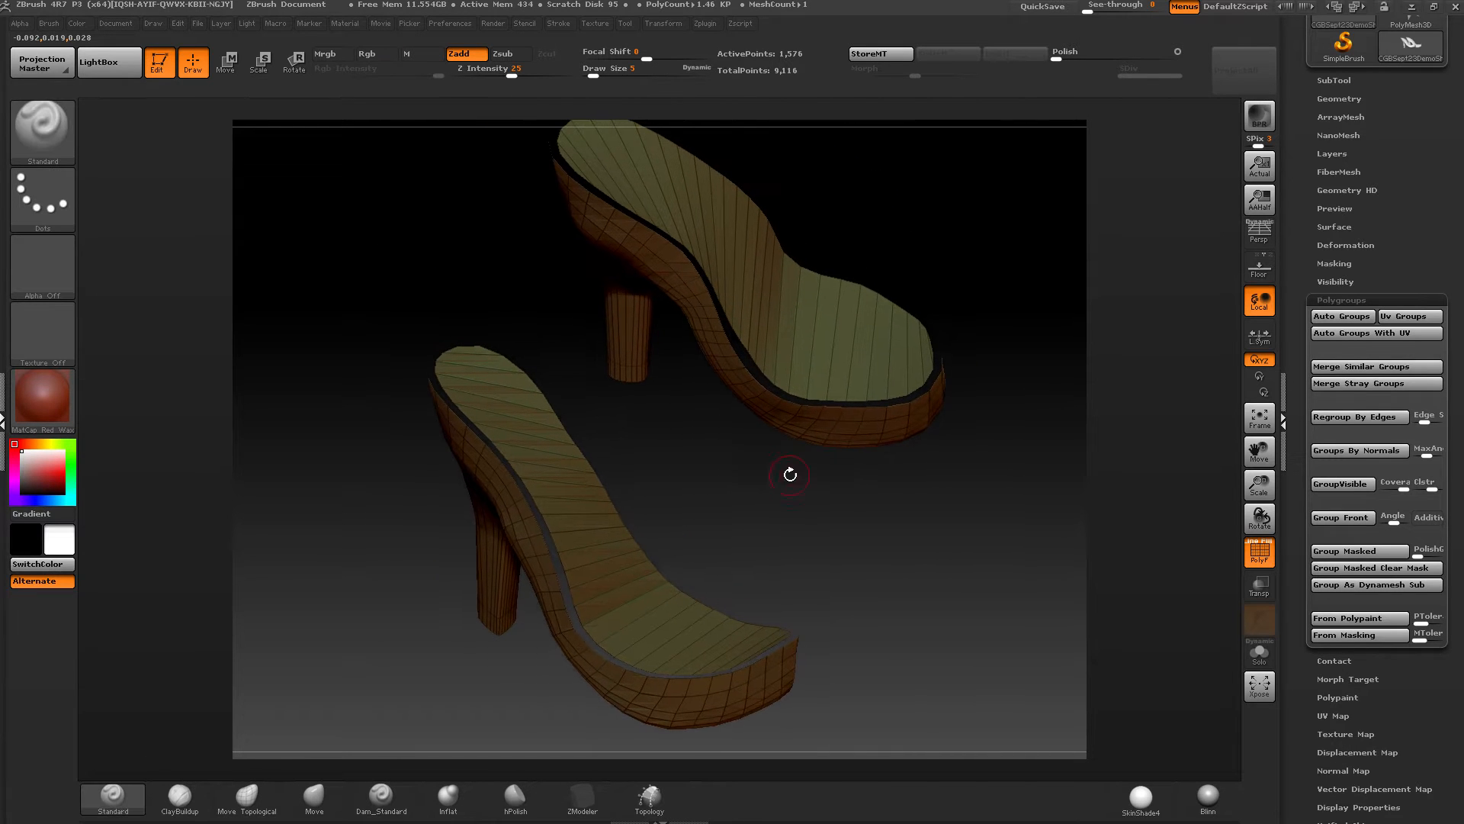
Step: Split the visible insoles and outer soles into separate polygroups and merge similar groups across both shoes
key("ctrl+w")
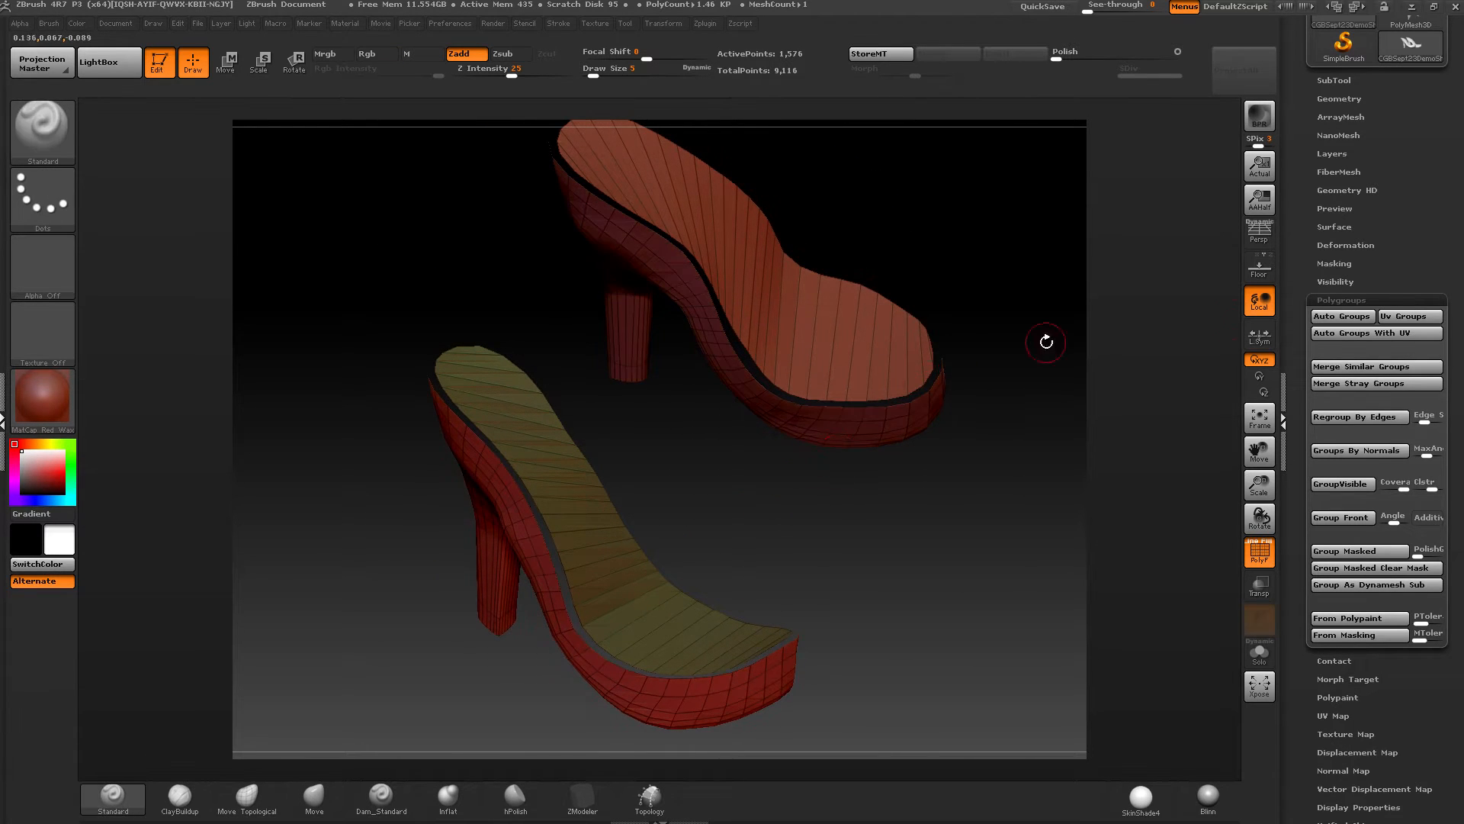
right_click_drag(748, 264, 1037, 330)
left_click(1354, 375)
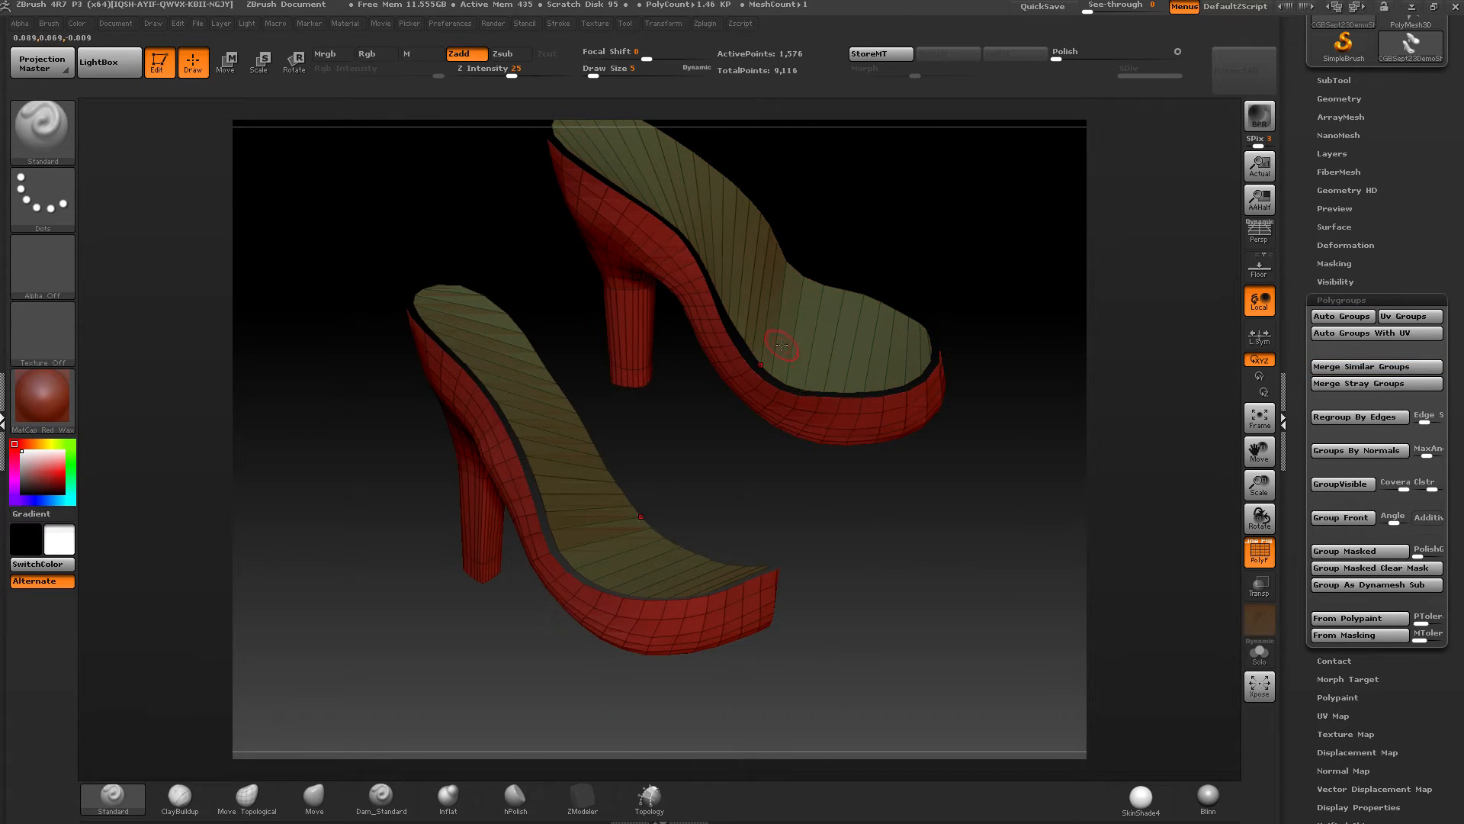
Step: Isolate the insole polygroup of both shoes and grow the visible area to include the rim loop
right_click_drag(777, 344, 720, 444)
key("ctrl+shift")
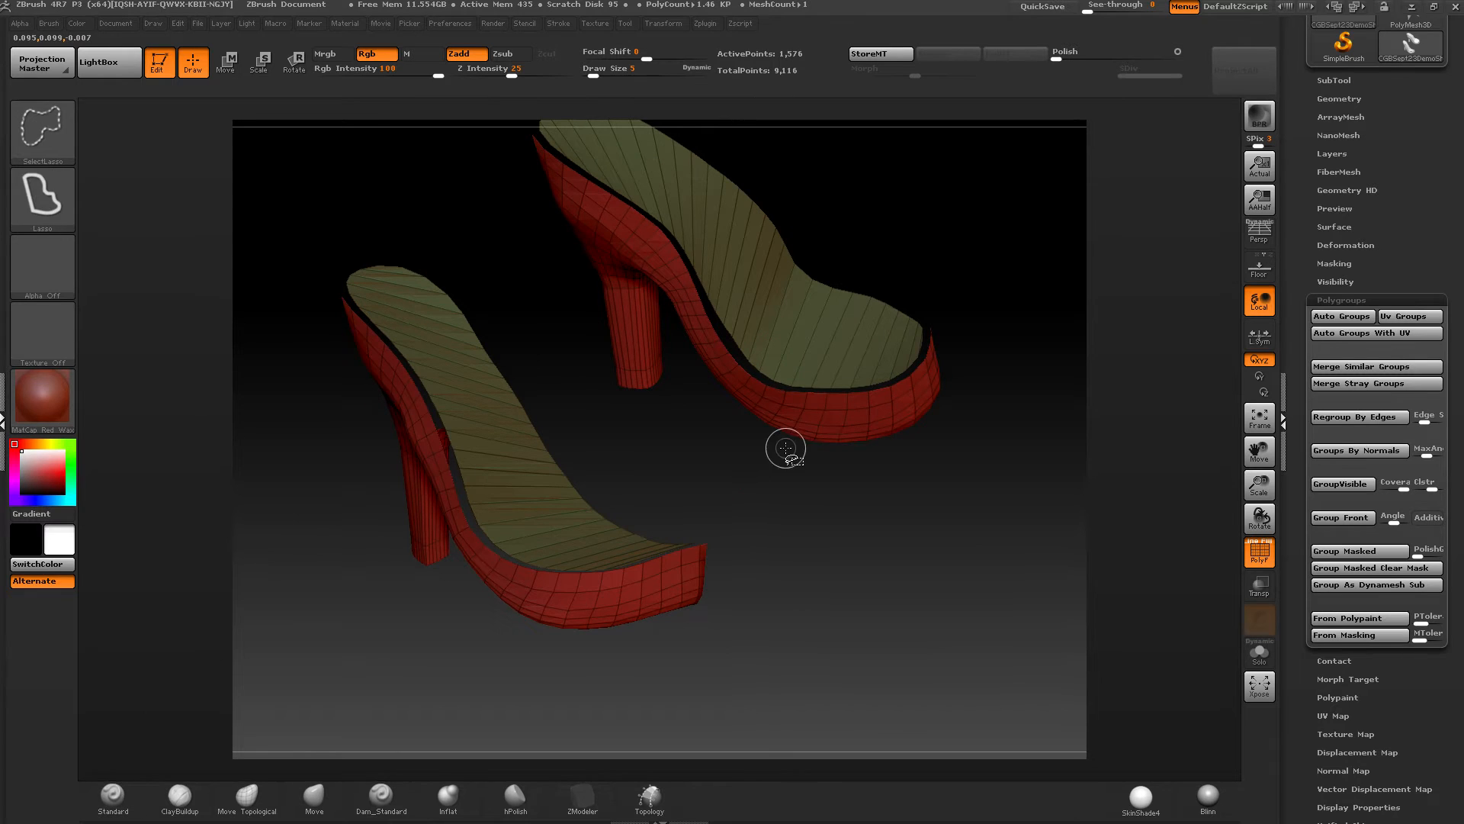
left_click(803, 408, "ctrl+shift")
right_click_drag(781, 399, 788, 412)
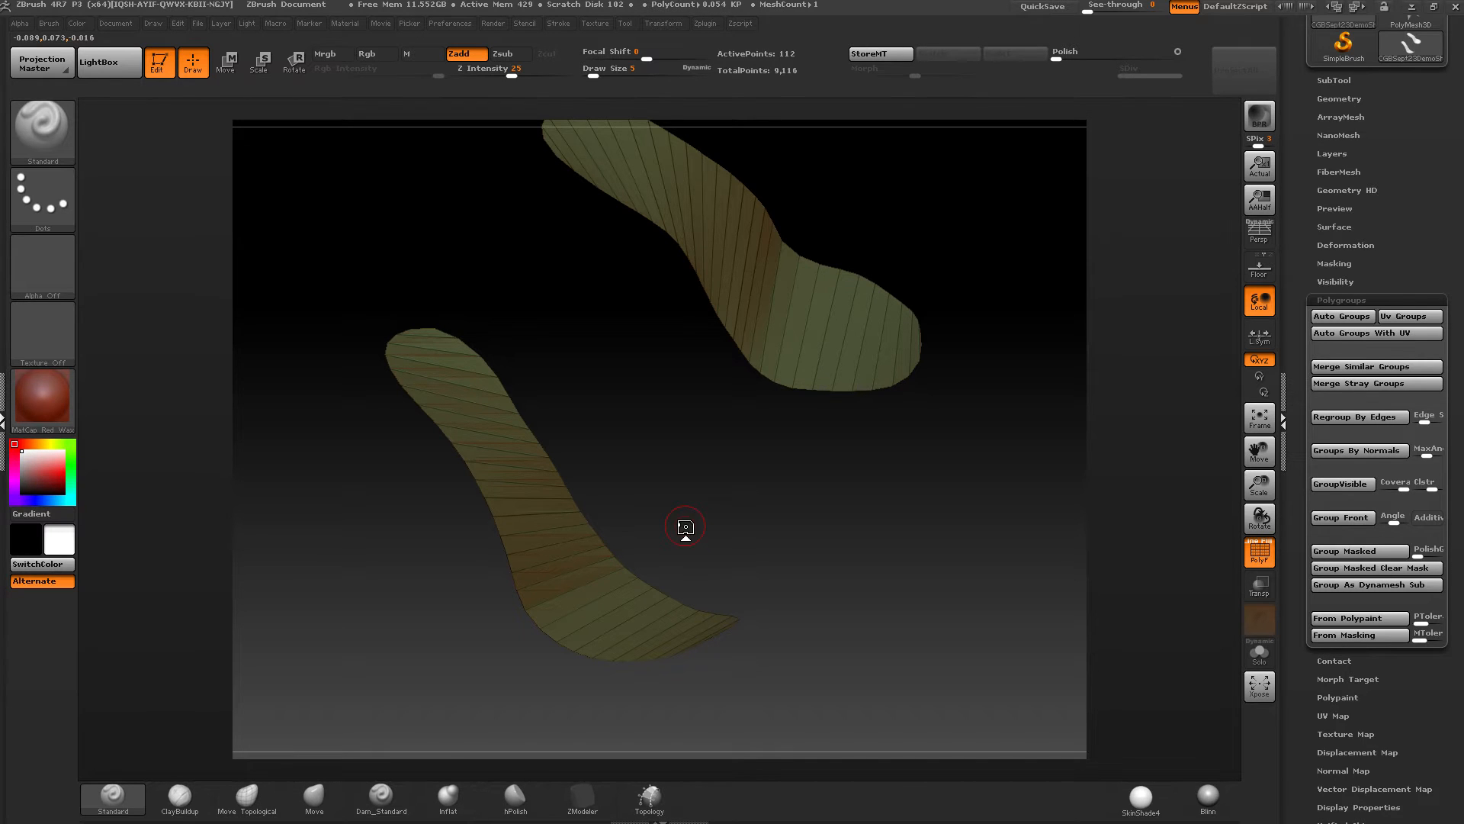
key("ctrl+shift")
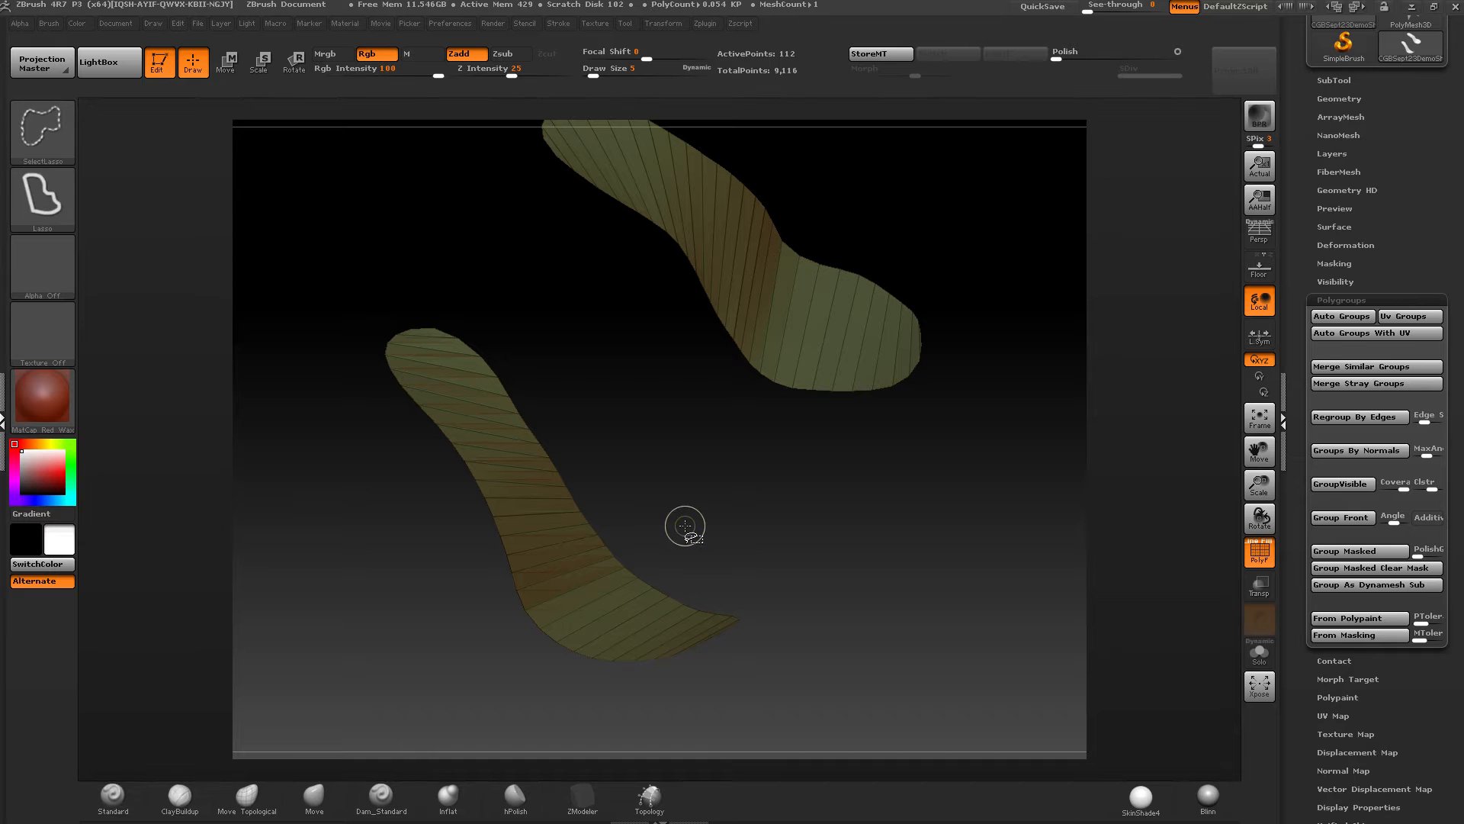
left_click(684, 526, "ctrl+shift")
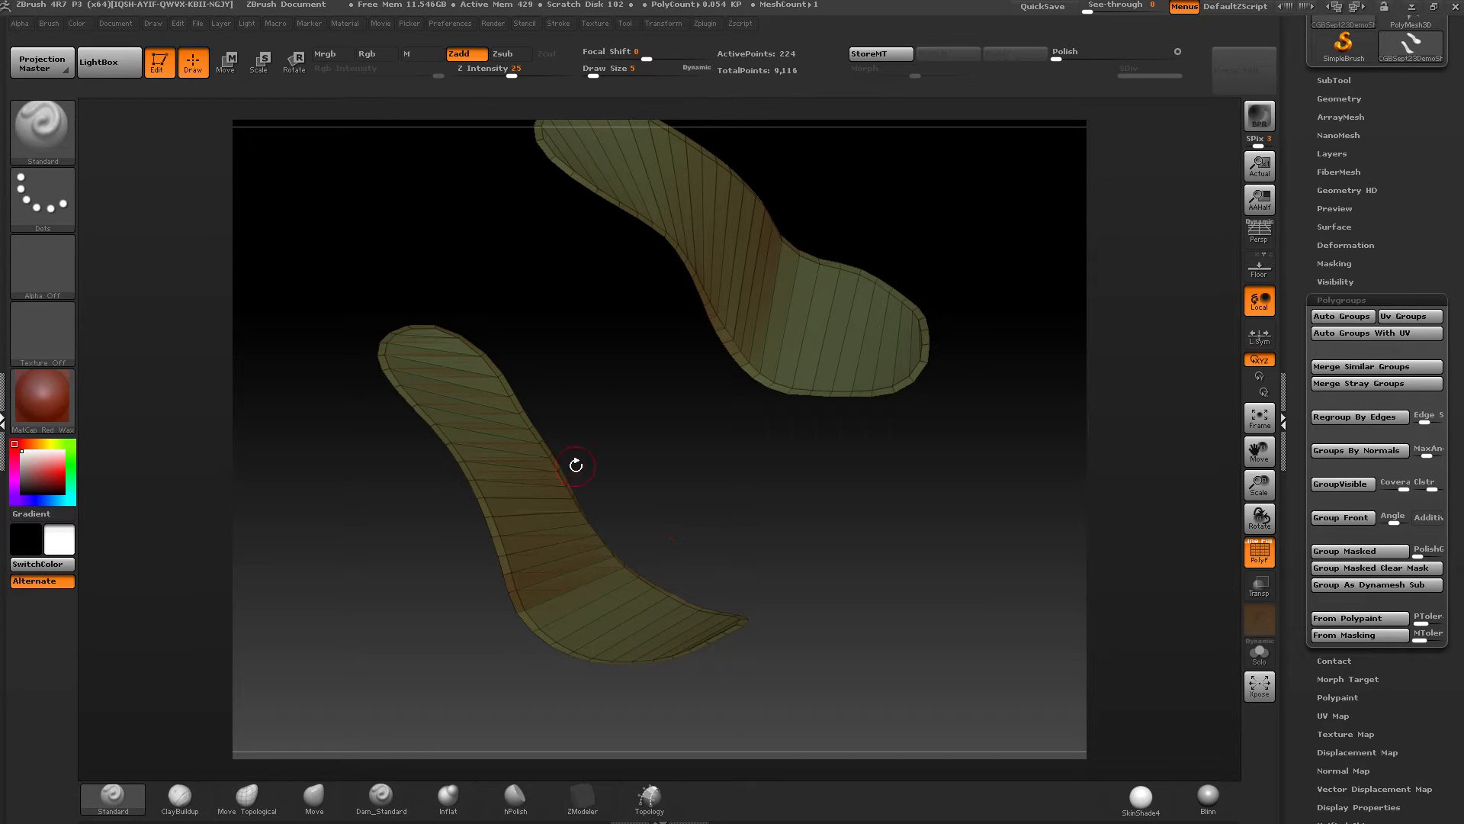
mouse_move(575, 464)
left_mouse_down()
mouse_move(570, 509)
mouse_move(595, 478)
left_mouse_up()
Step: Group the visible insoles with their rims as one polygroup and show the complete shoes again
key("ctrl+shift")
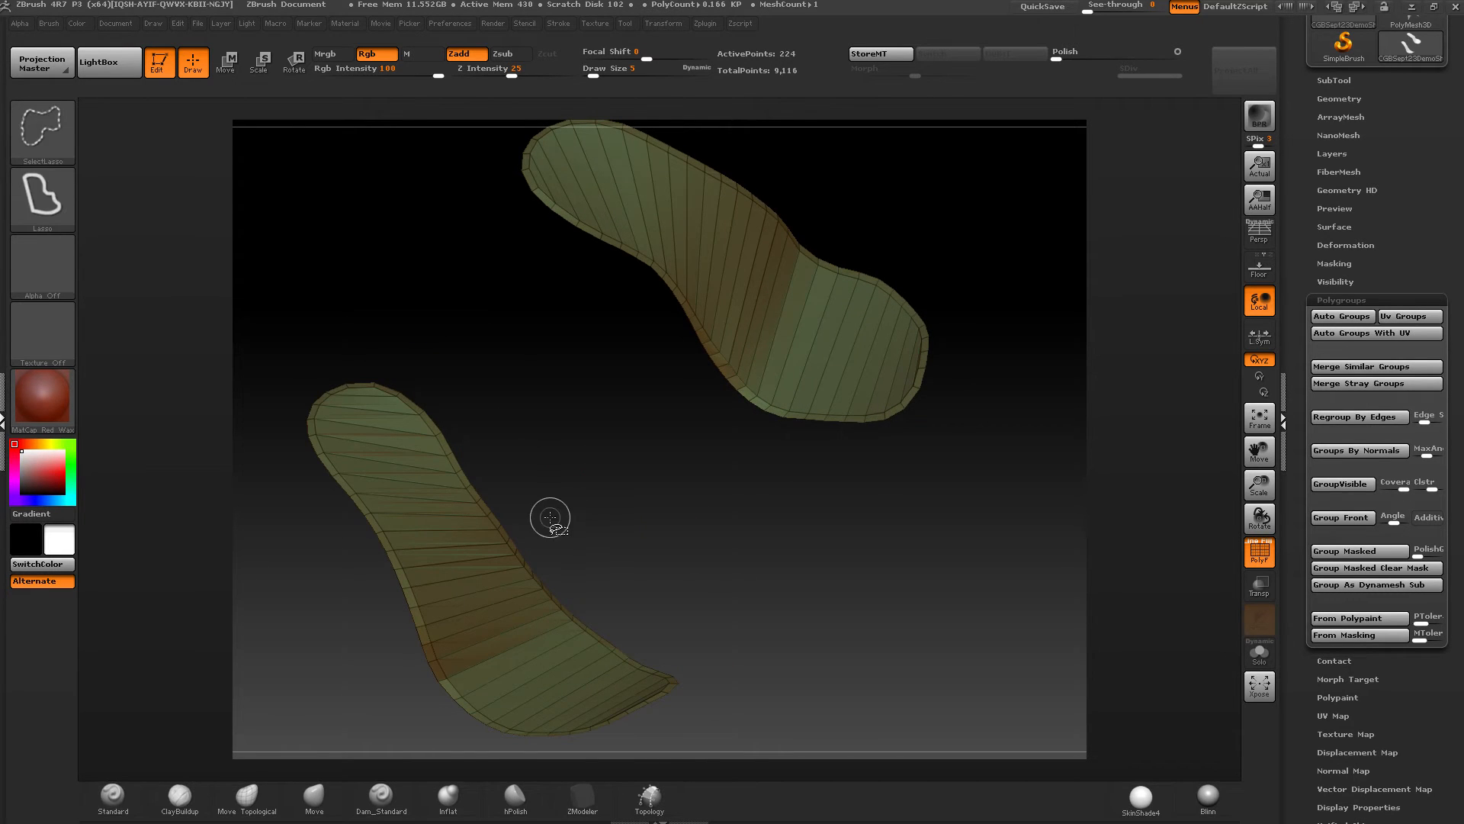
left_click_drag(338, 465, 506, 435)
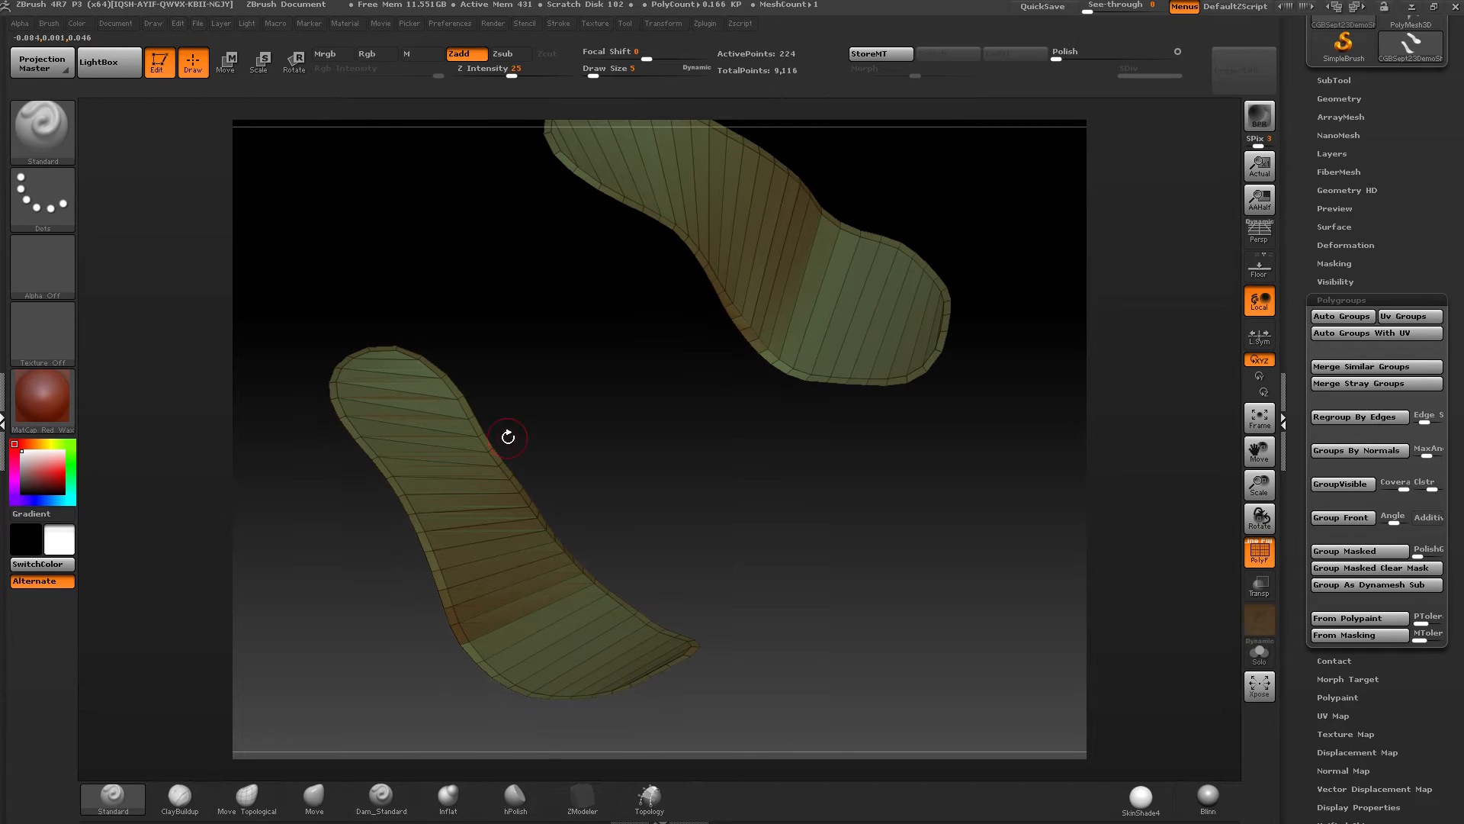
key("ctrl+shift")
key("ctrl+w")
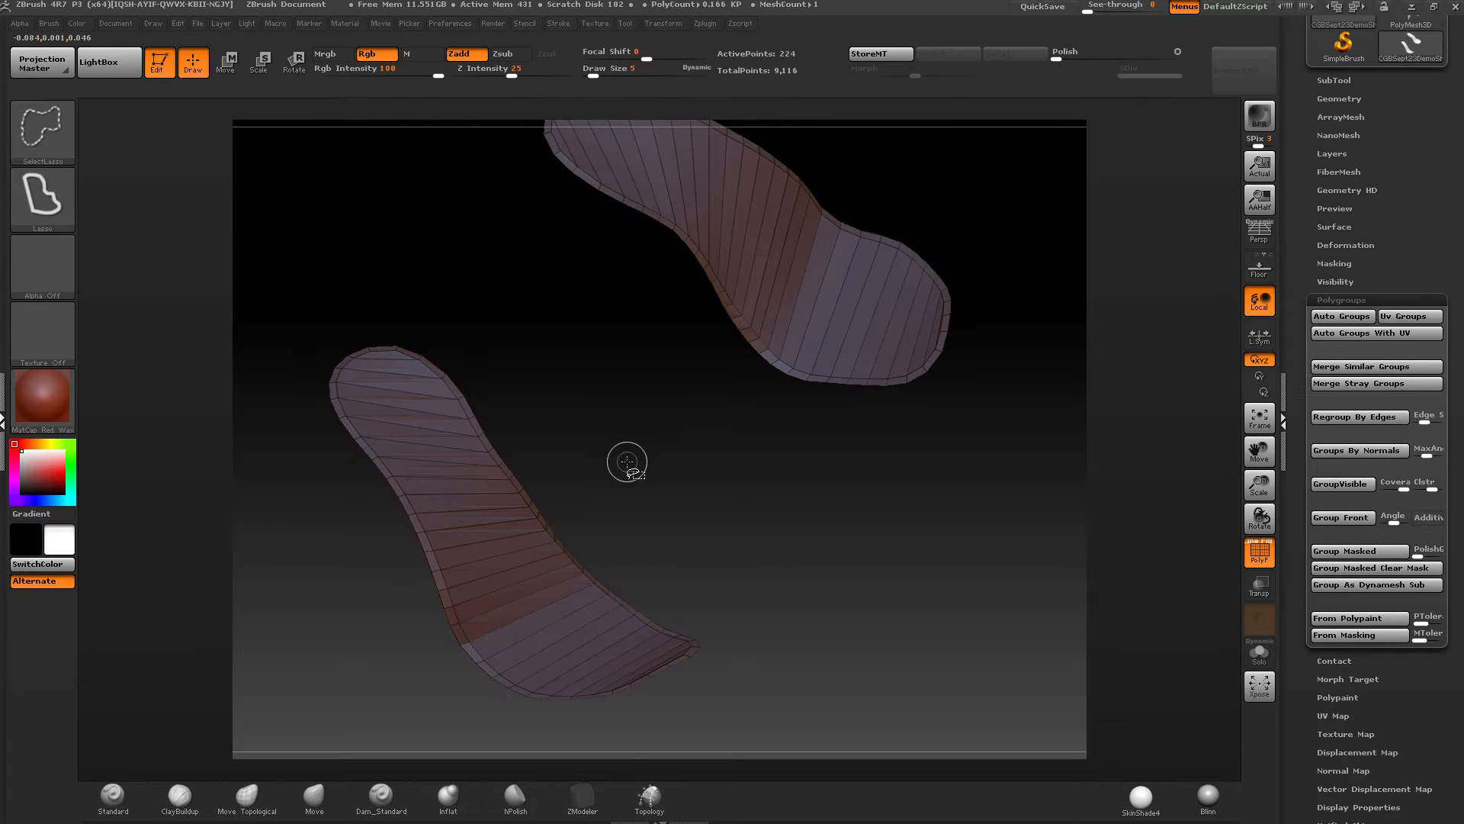
left_click_drag(804, 405, 625, 602)
left_click(628, 515, "ctrl+shift")
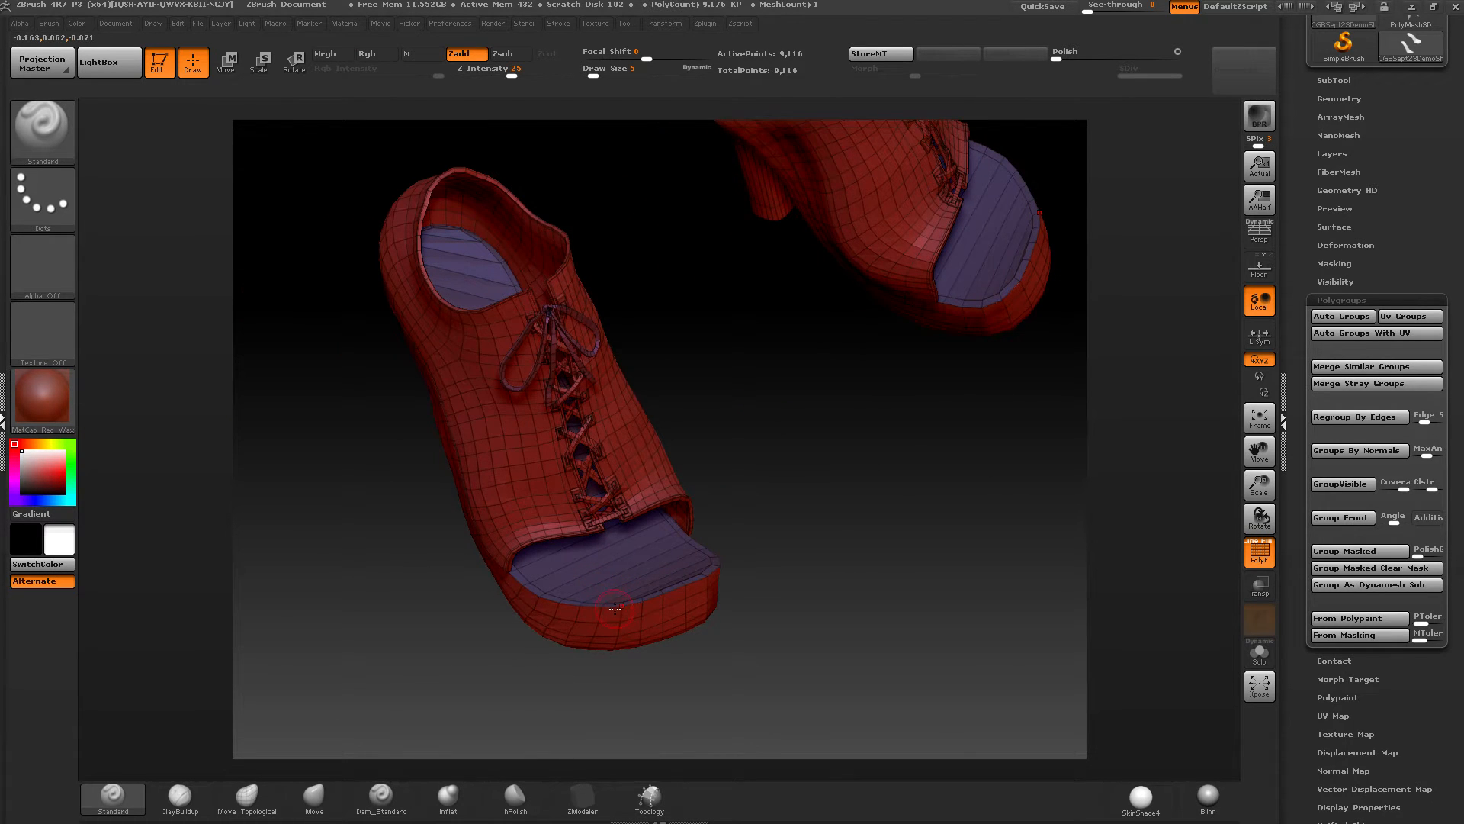
Step: Isolate the outer sole and heel polygroup and inspect it around the toe and from the side
mouse_move(617, 601)
right_mouse_down()
mouse_move(671, 538)
mouse_move(672, 589)
mouse_move(686, 512)
mouse_move(703, 510)
right_mouse_up()
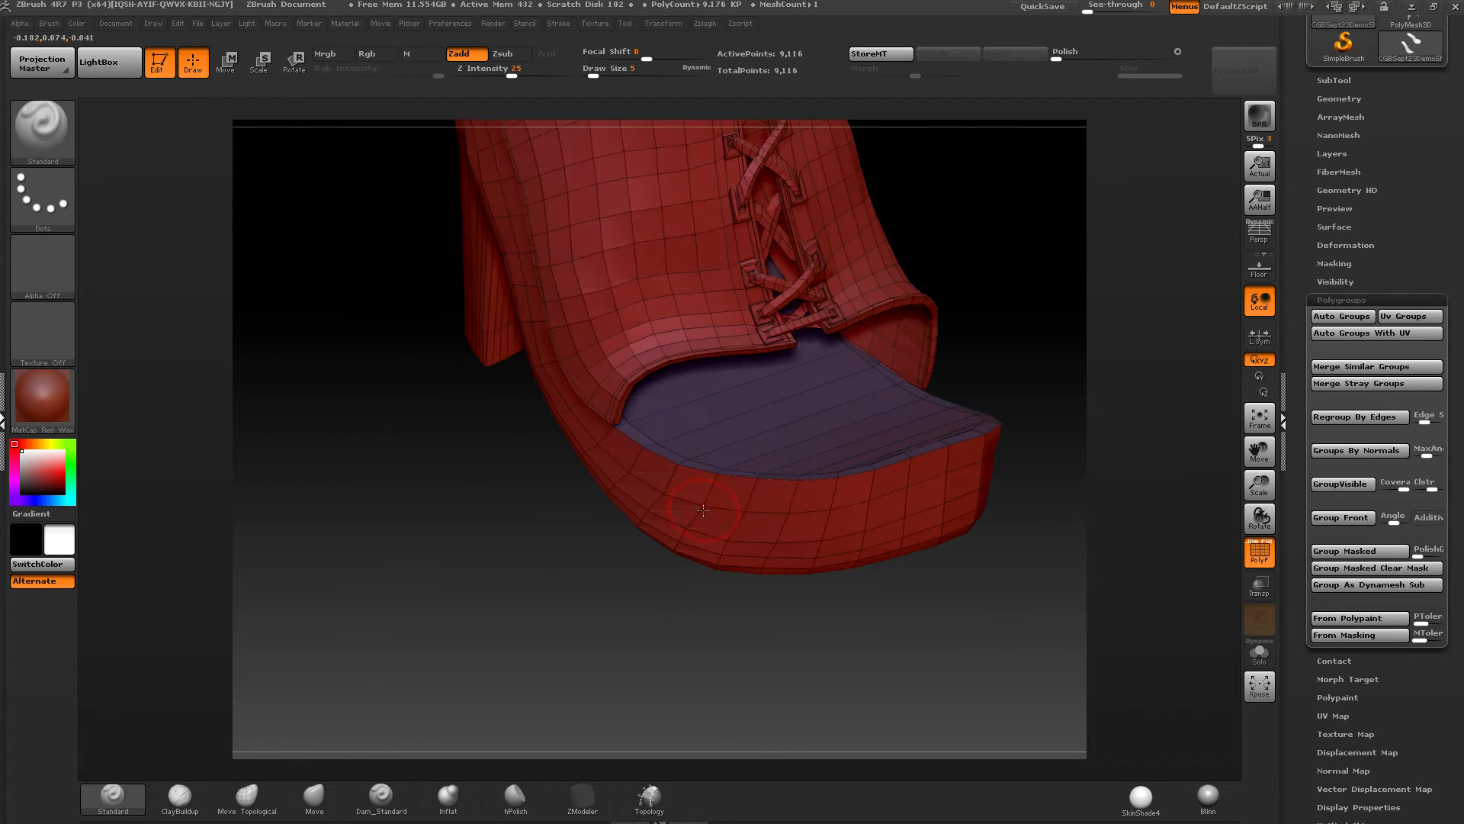
key("ctrl+shift")
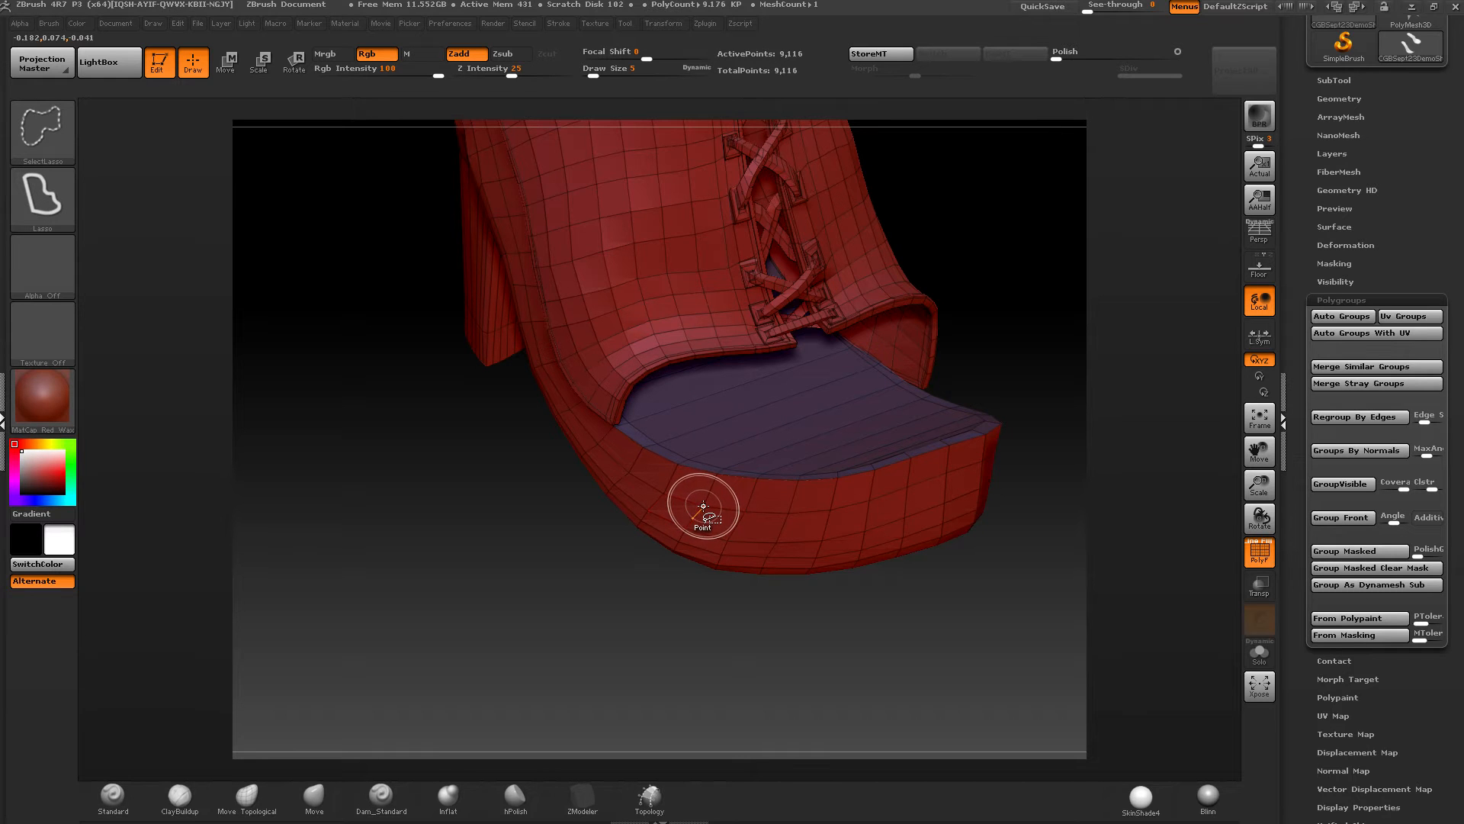
left_click(703, 505, "ctrl+shift")
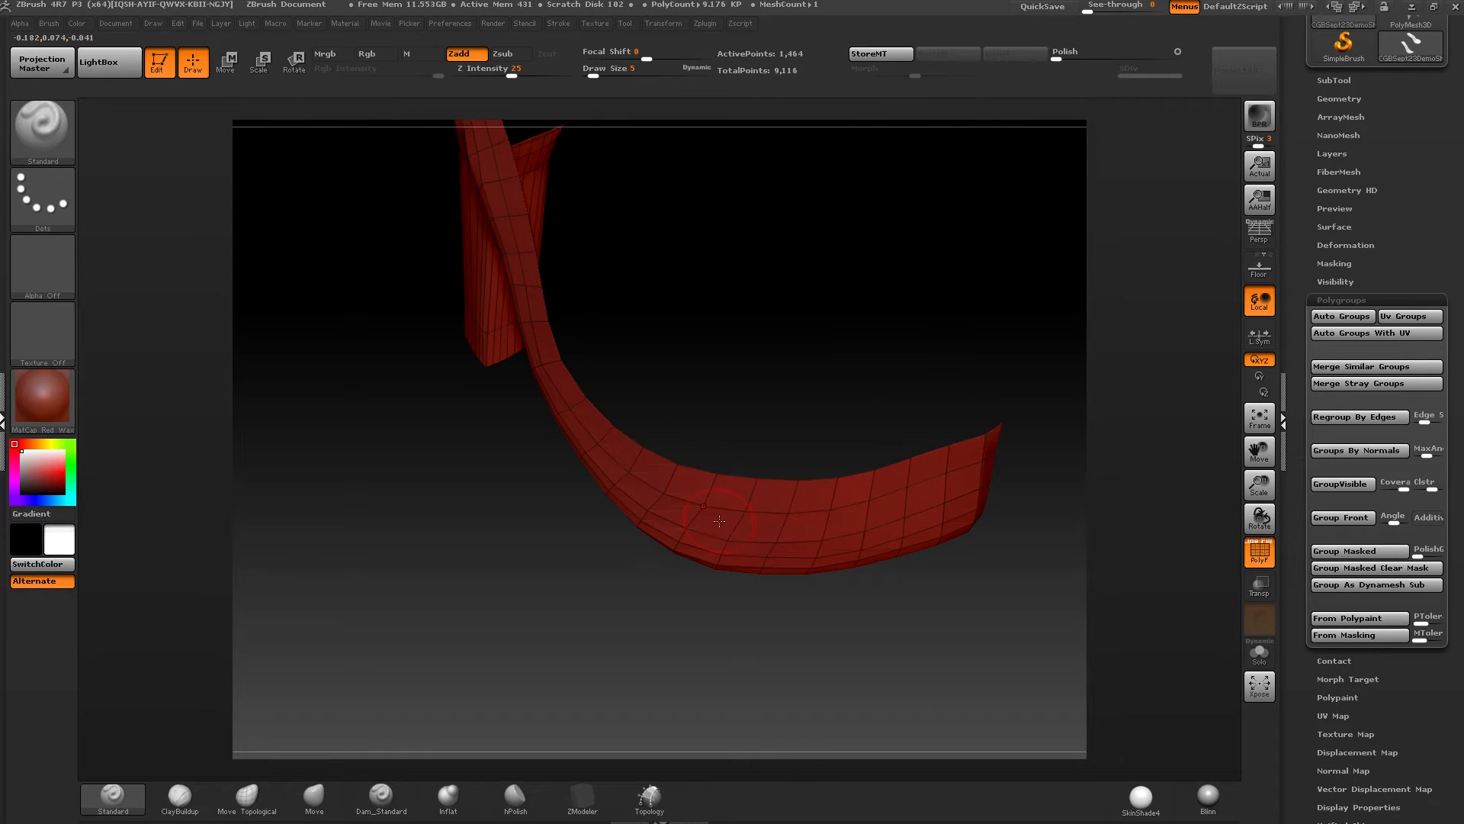
right_click_drag(703, 505, 763, 485)
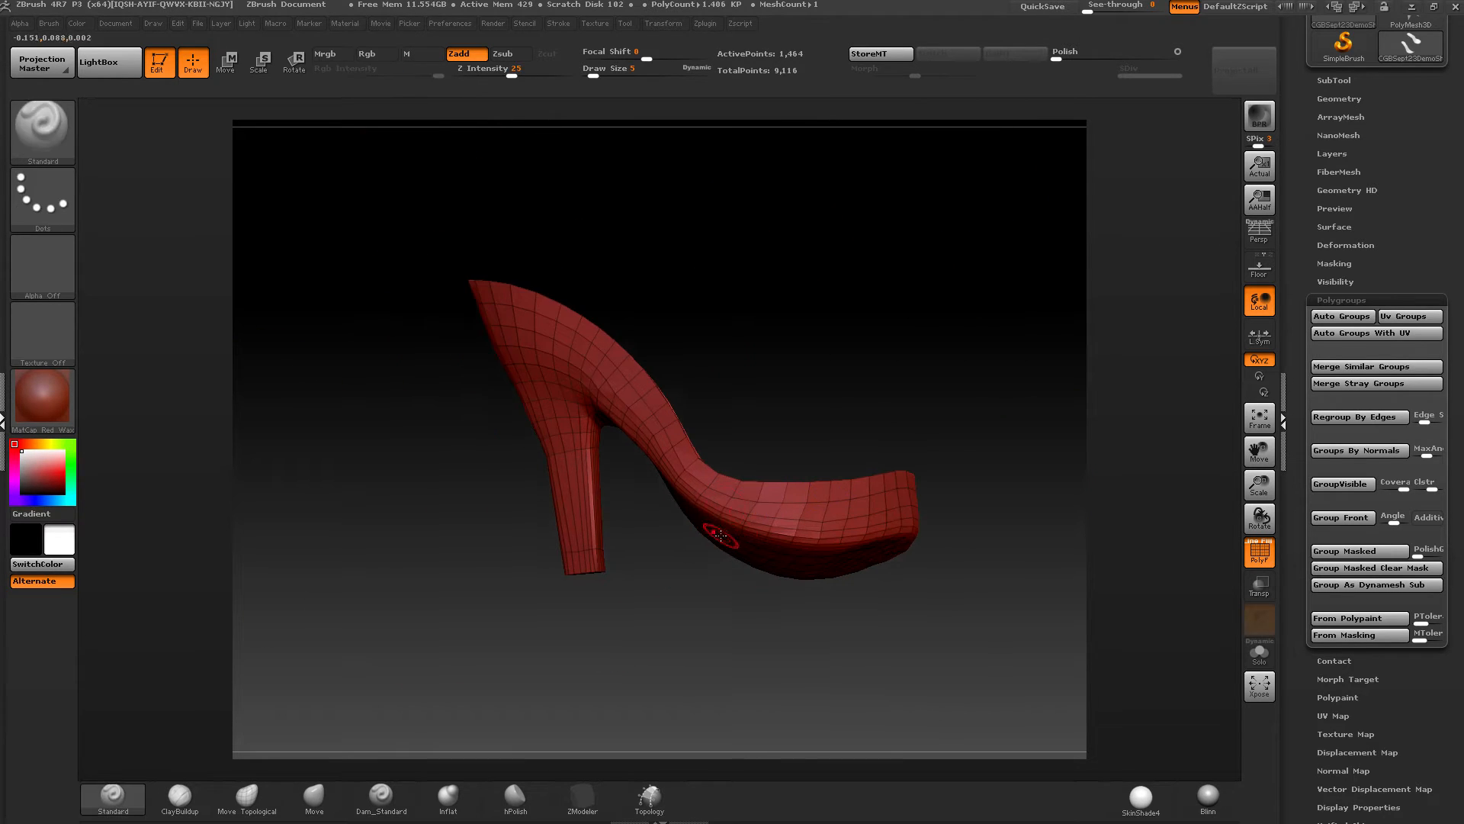
right_click_drag(719, 542, 761, 542)
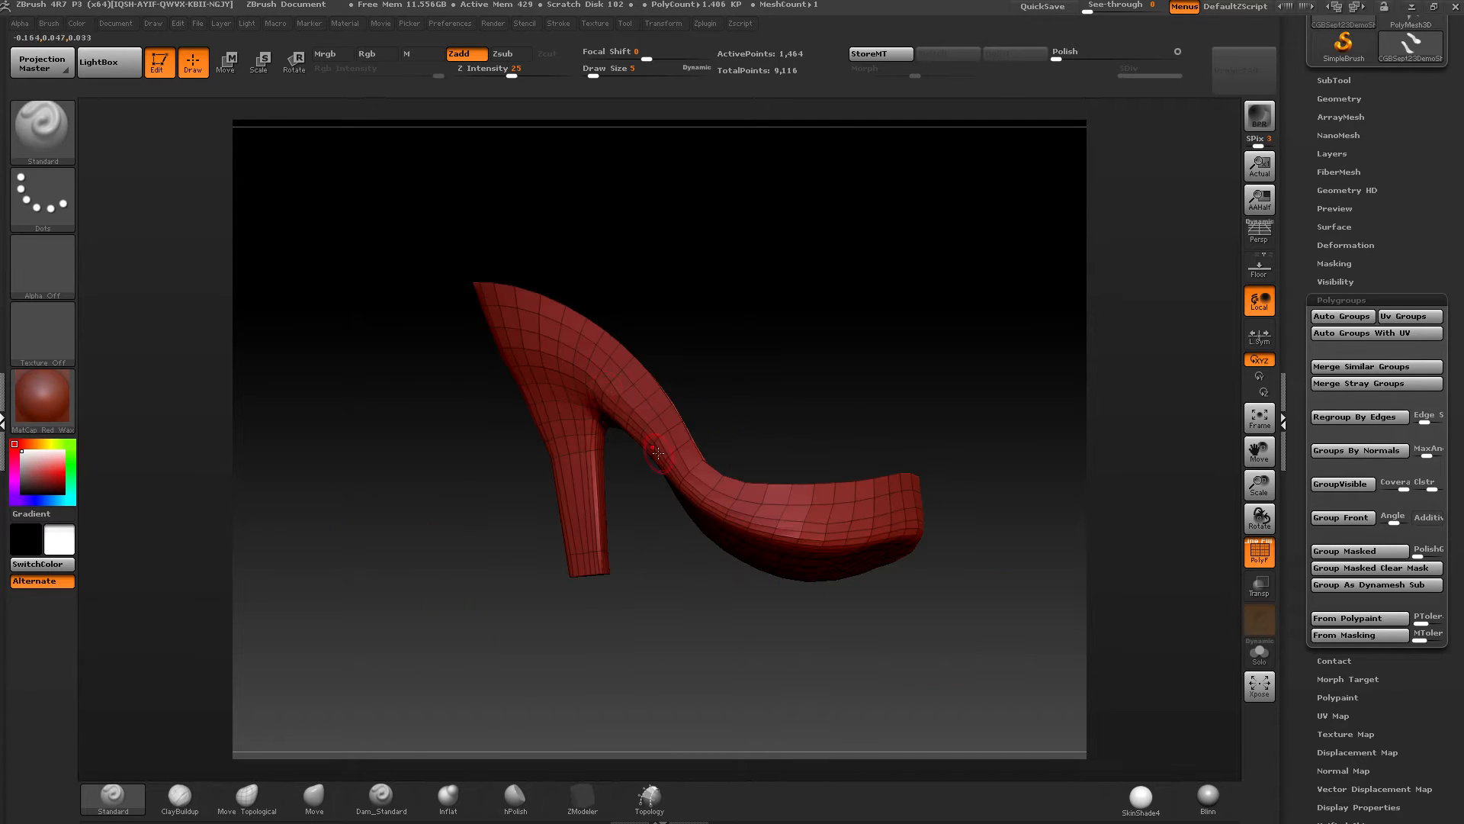
Step: Try to reduce the visible sole mesh to the heels by repeated shrinking, lasso selection and growing, and restore the complete shoes
key("ctrl+shift+s")
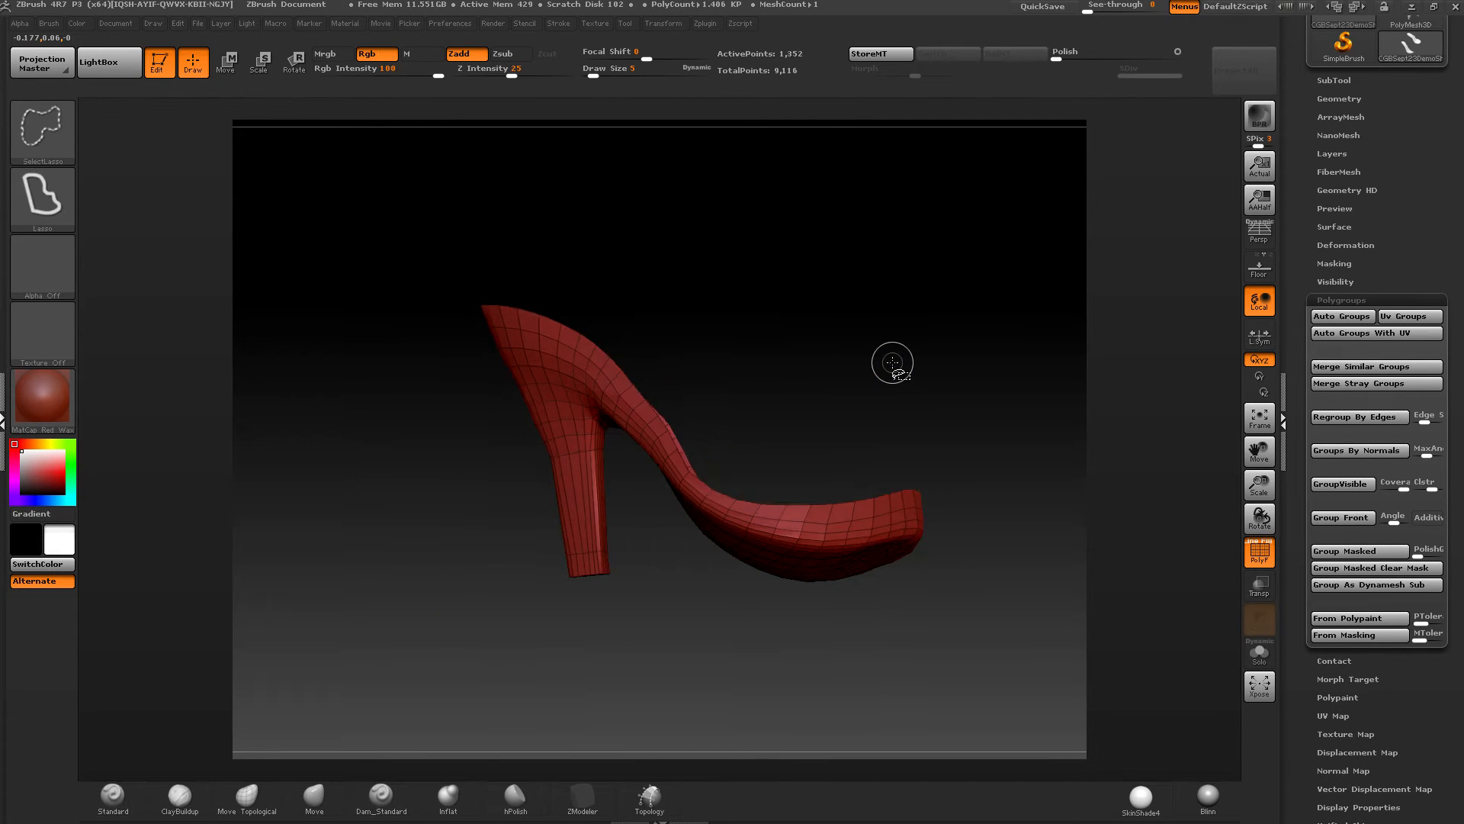
key("ctrl+shift+s")
key("ctrl+shift+s")
right_click_drag(892, 362, 839, 377)
key("ctrl+shift+s")
key("ctrl+shift+s")
key("ctrl+shift+s")
key("ctrl+shift+s")
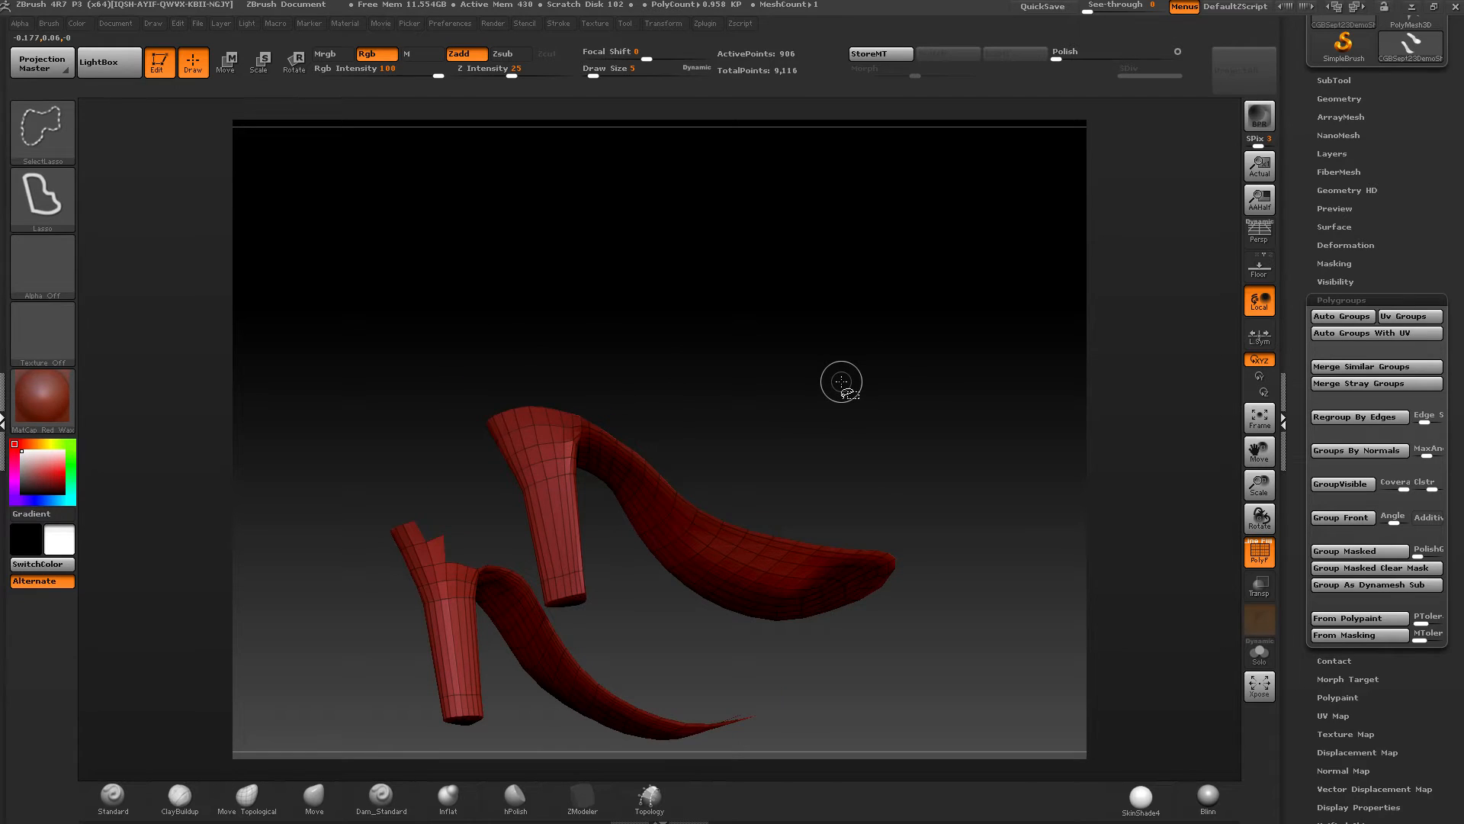
key("ctrl+shift+s")
key("ctrl+shift+s")
key("ctrl+shift+s")
key("ctrl+shift+s")
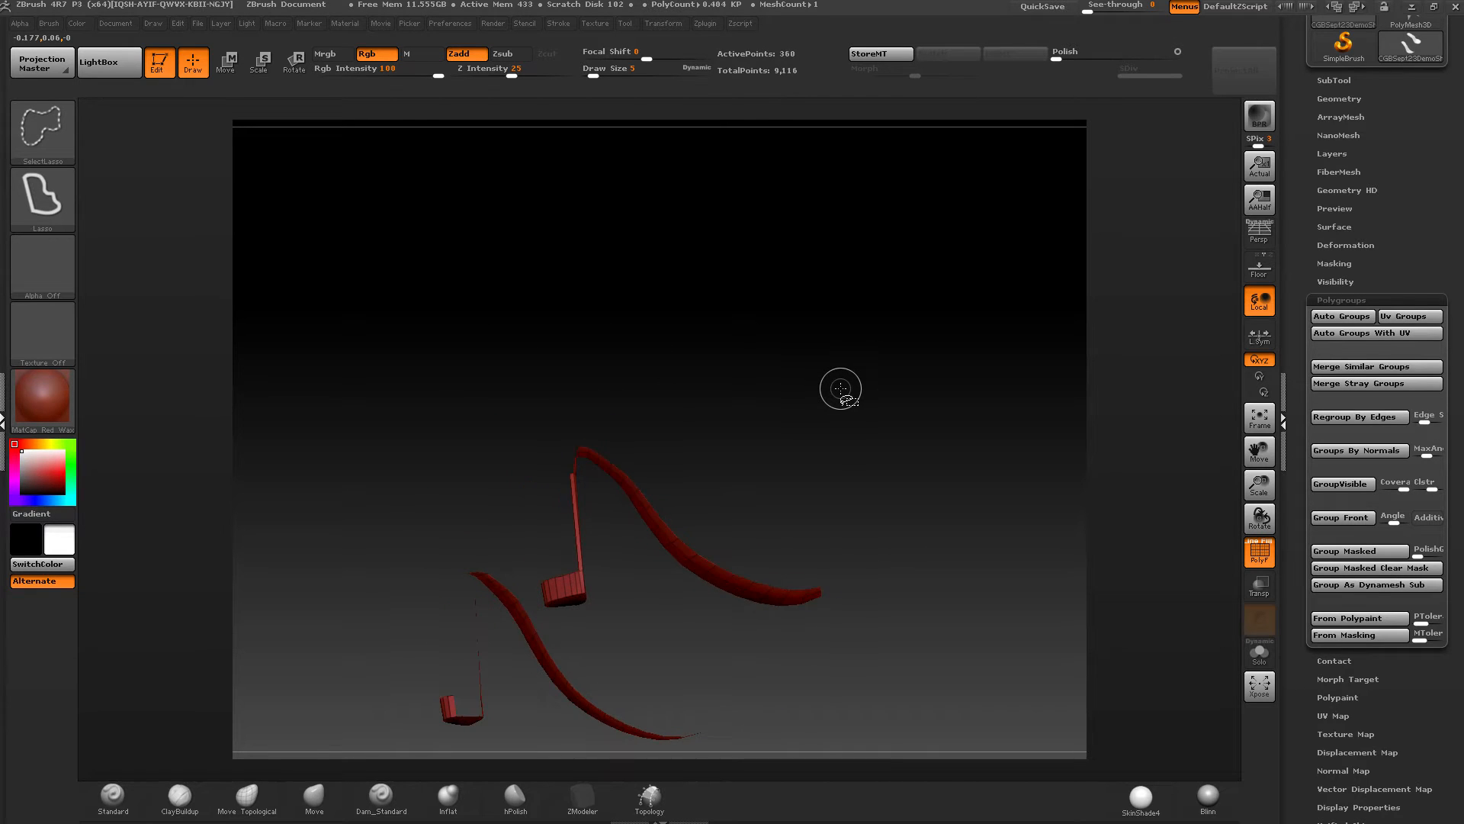
mouse_move(687, 352)
left_mouse_down("ctrl+shift")
mouse_move(534, 542)
mouse_move(649, 557)
mouse_move(686, 526)
left_mouse_up("ctrl+shift")
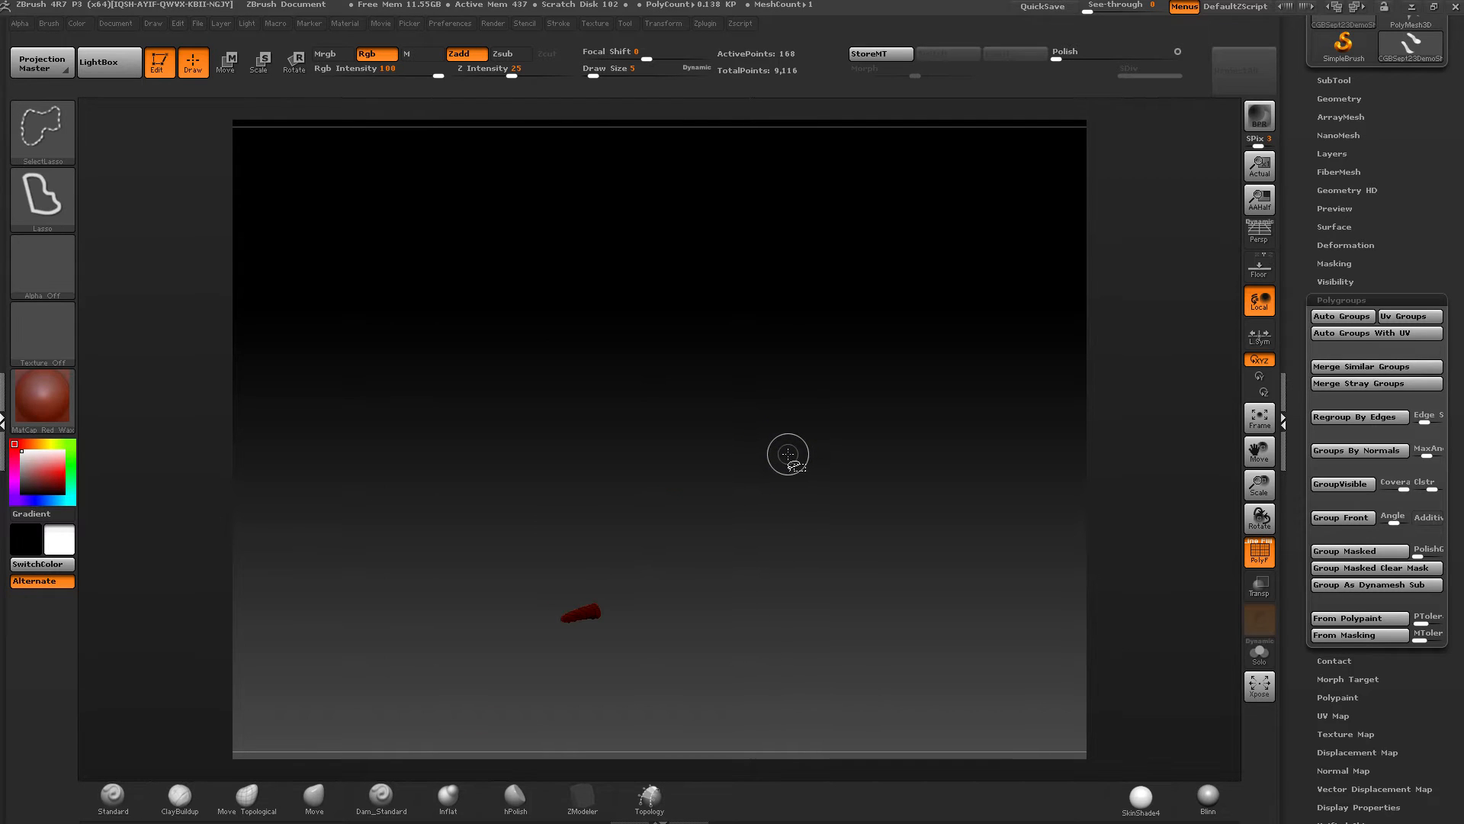
key("ctrl+shift+a")
key("ctrl+shift+a")
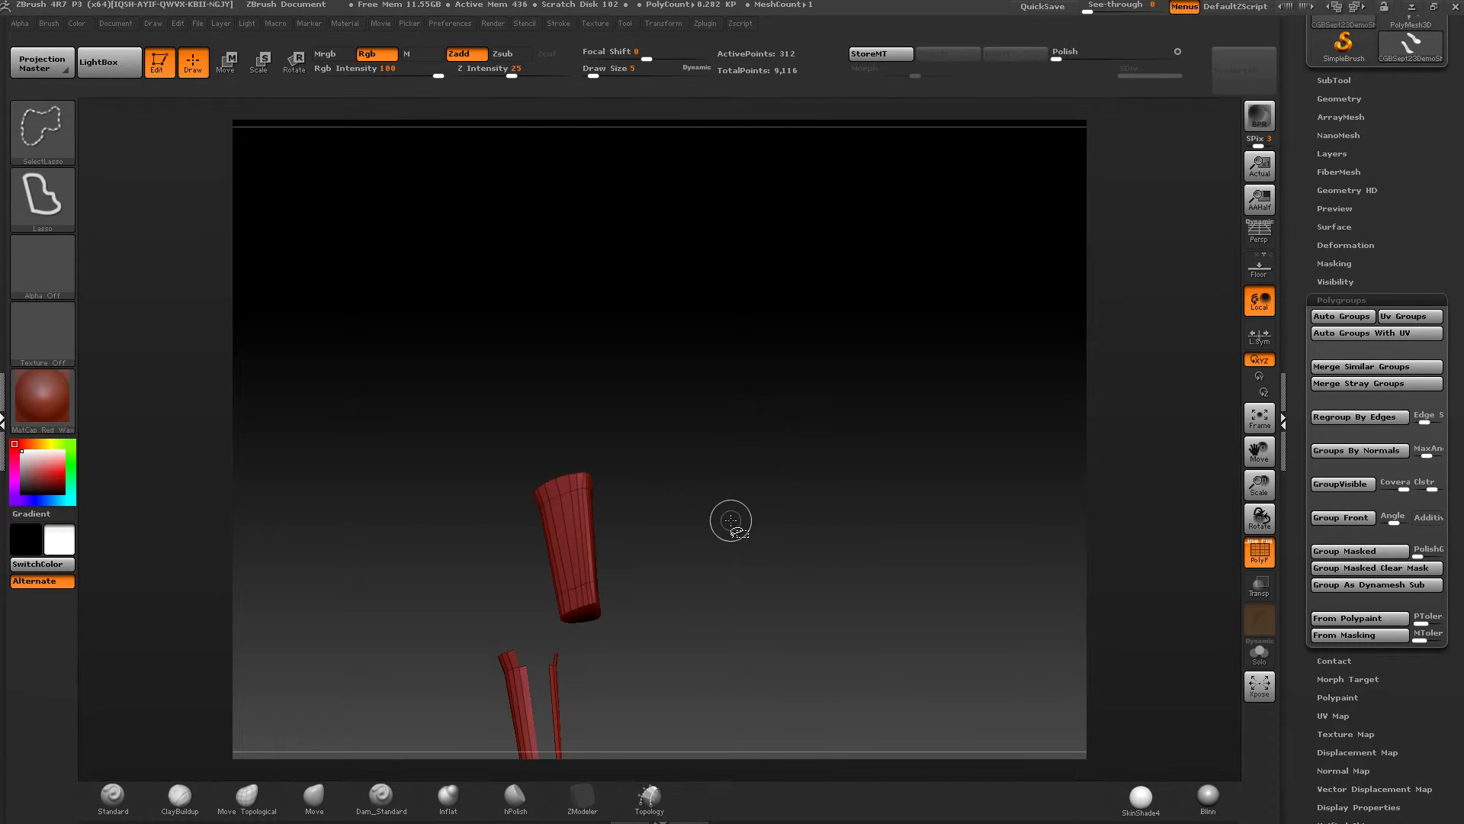
left_click(731, 520, "ctrl+shift")
Step: Isolate the heels of both shoes, grow the visible area until they are complete, and trim away the flared upper ends
left_click_drag(686, 603, 751, 541)
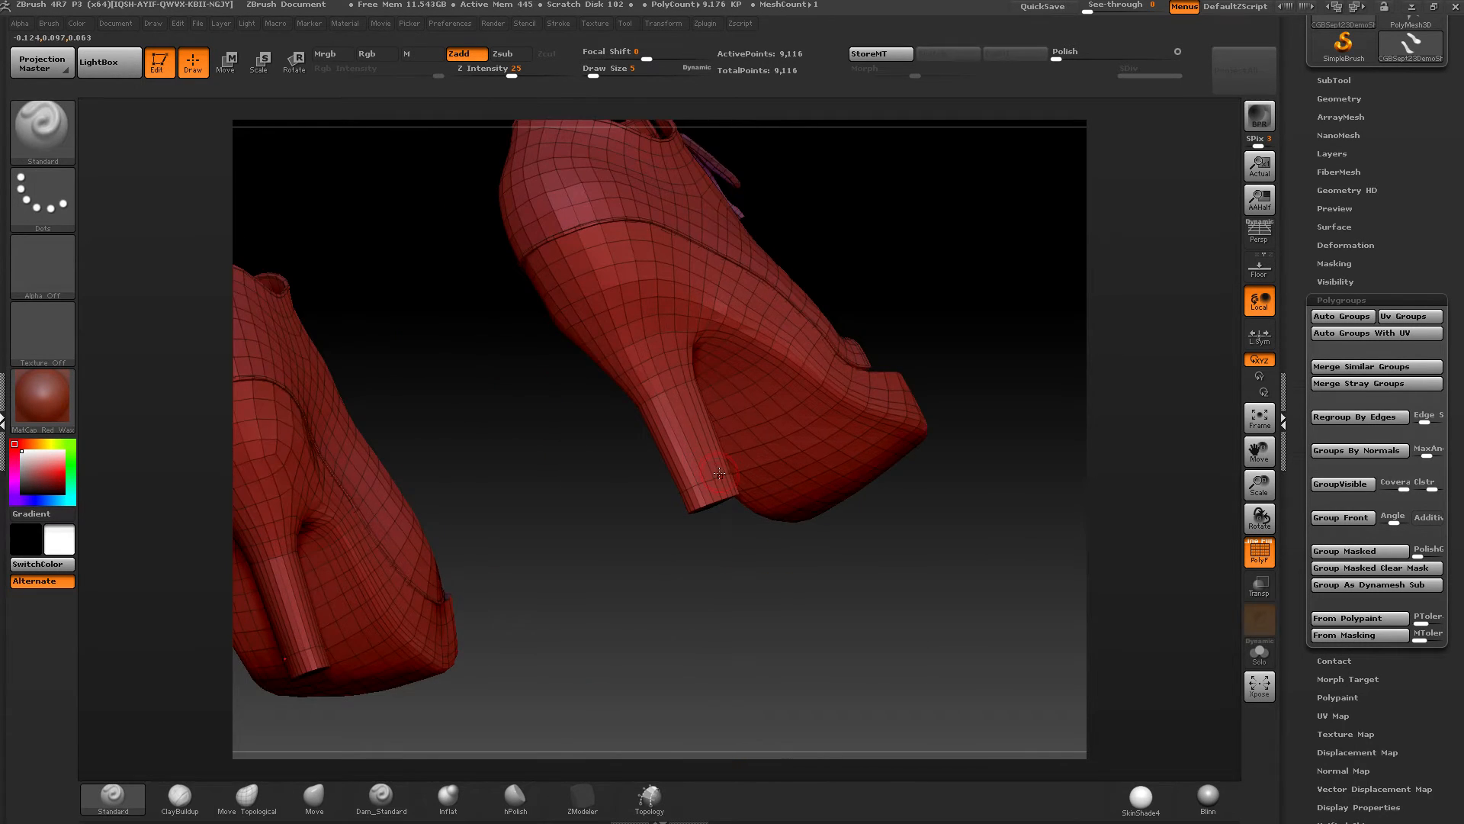
left_click_drag(719, 474, 760, 471)
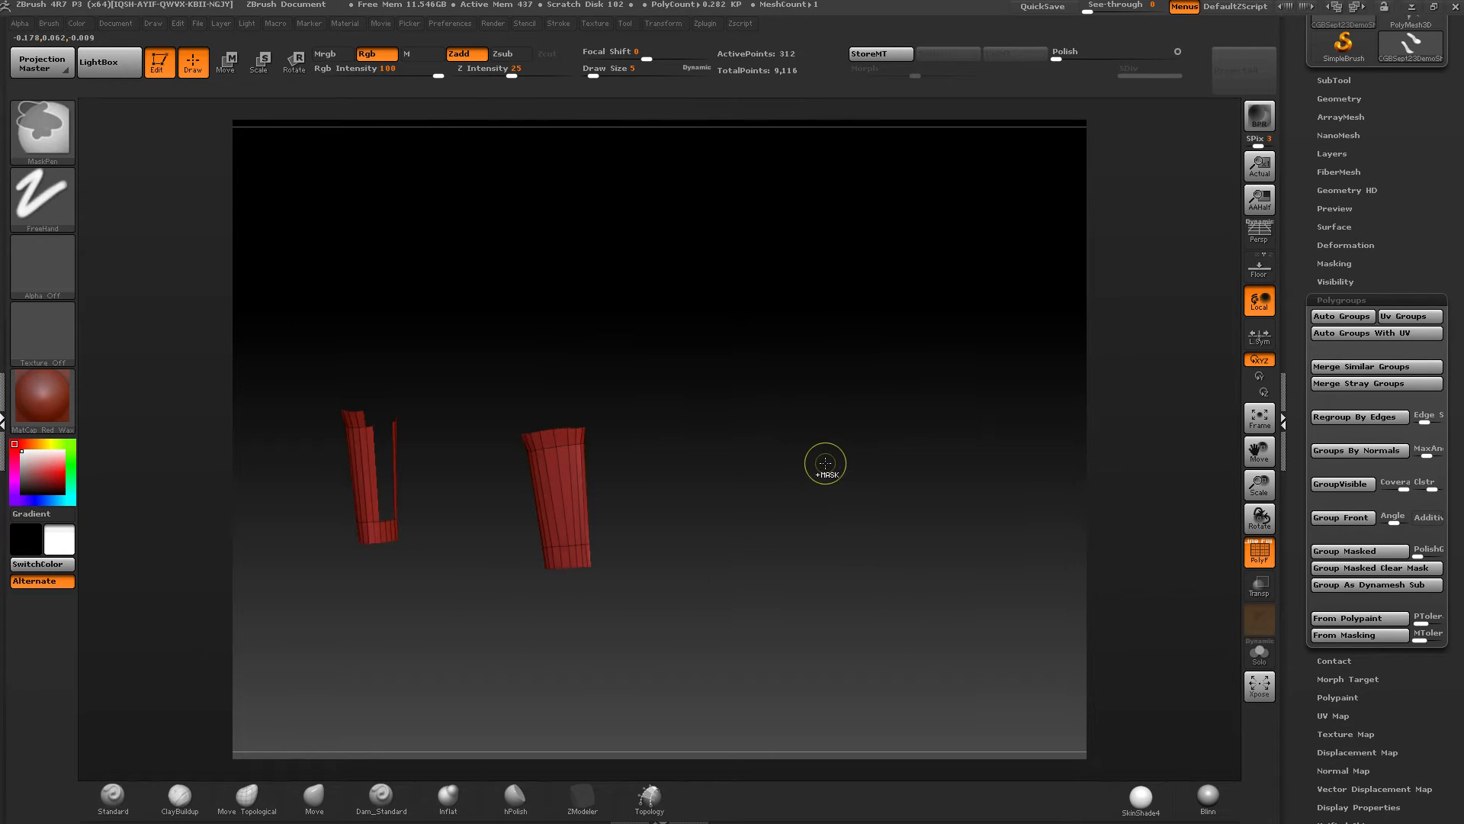
key("ctrl+shift+x")
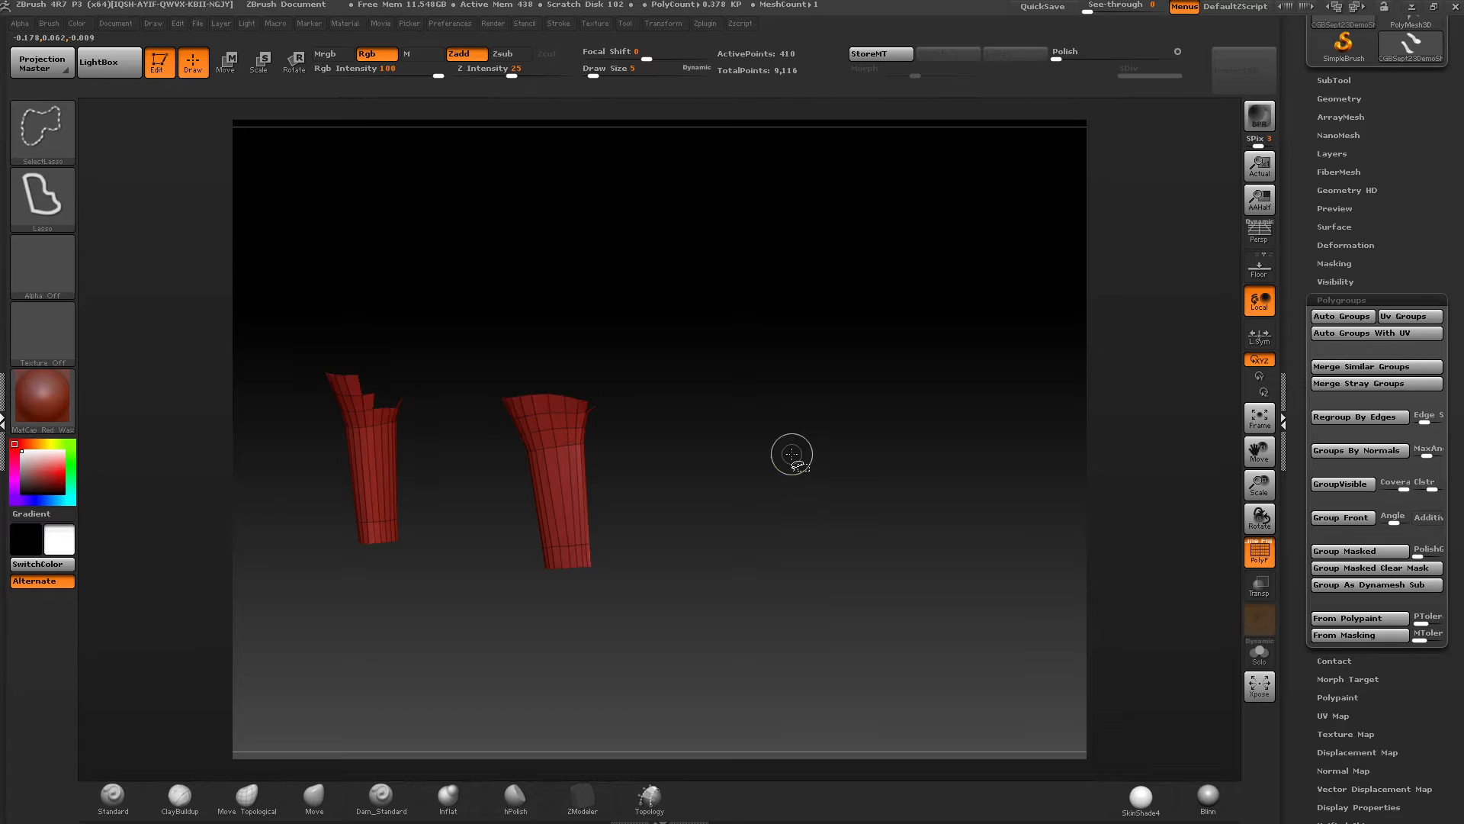
left_click_drag(791, 455, 676, 457)
mouse_move(641, 359)
left_mouse_down("ctrl+shift")
mouse_move(509, 431)
mouse_move(669, 432)
left_mouse_up("ctrl+shift")
mouse_move(793, 446)
left_mouse_down()
mouse_move(604, 435)
mouse_move(818, 456)
mouse_move(523, 464)
mouse_move(594, 449)
mouse_move(604, 431)
left_mouse_up()
left_click(571, 466, "ctrl+shift")
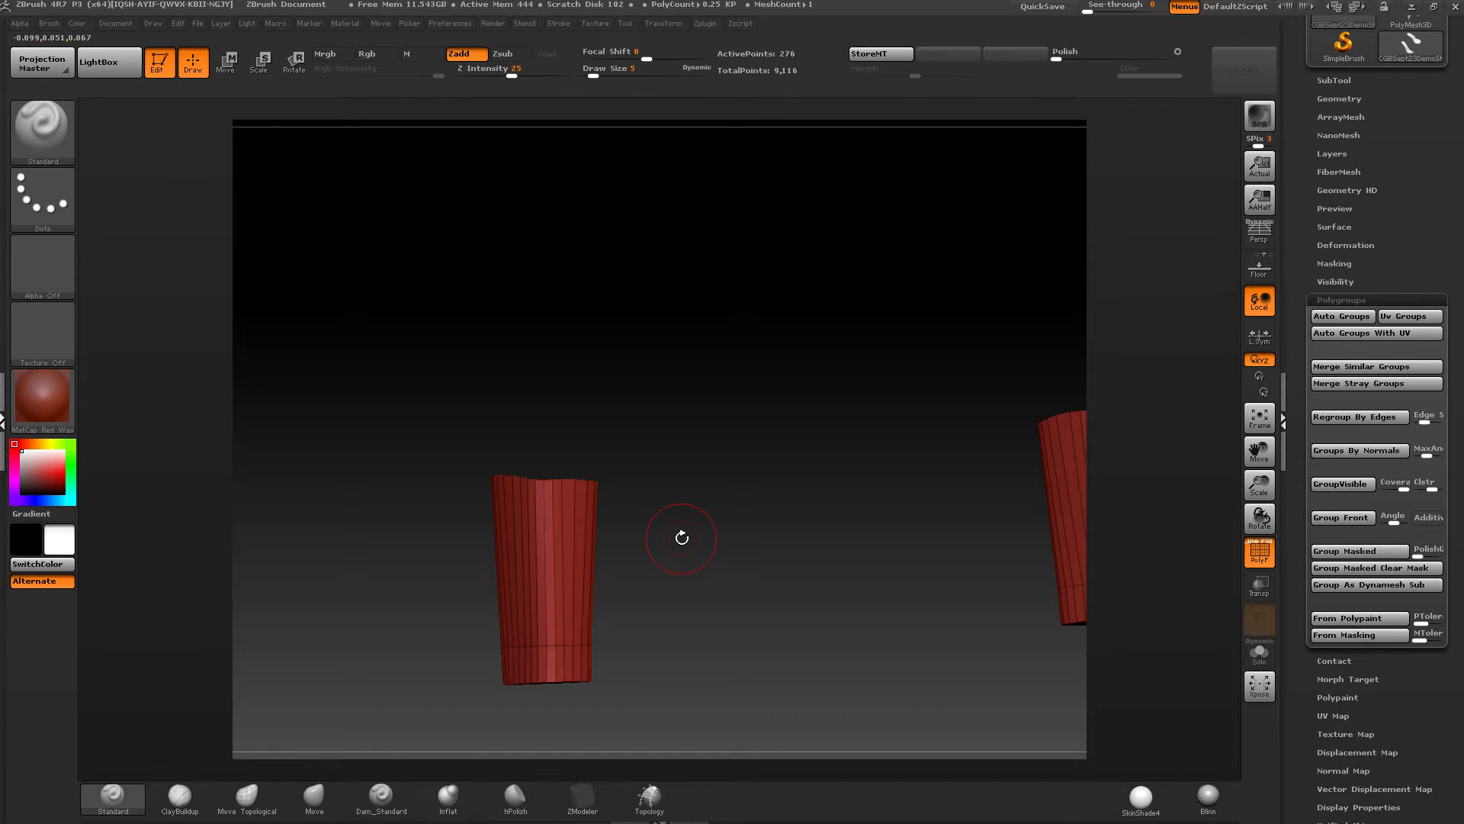
Step: Extend the visible heels up to the sole junction, group them as their own polygroup, and show the complete shoes
mouse_move(571, 504)
left_mouse_down()
mouse_move(617, 435)
mouse_move(572, 474)
left_mouse_up()
right_click_drag(572, 474, 614, 457, "ctrl")
mouse_move(697, 442)
left_mouse_down("ctrl+shift")
mouse_move(610, 501)
mouse_move(693, 467)
mouse_move(590, 498)
mouse_move(633, 512)
mouse_move(702, 467)
mouse_move(617, 475)
mouse_move(657, 467)
mouse_move(731, 507)
mouse_move(573, 476)
left_mouse_up("ctrl+shift")
key("ctrl+shift+s")
key("ctrl+shift+s")
left_click(696, 471, "ctrl+shift")
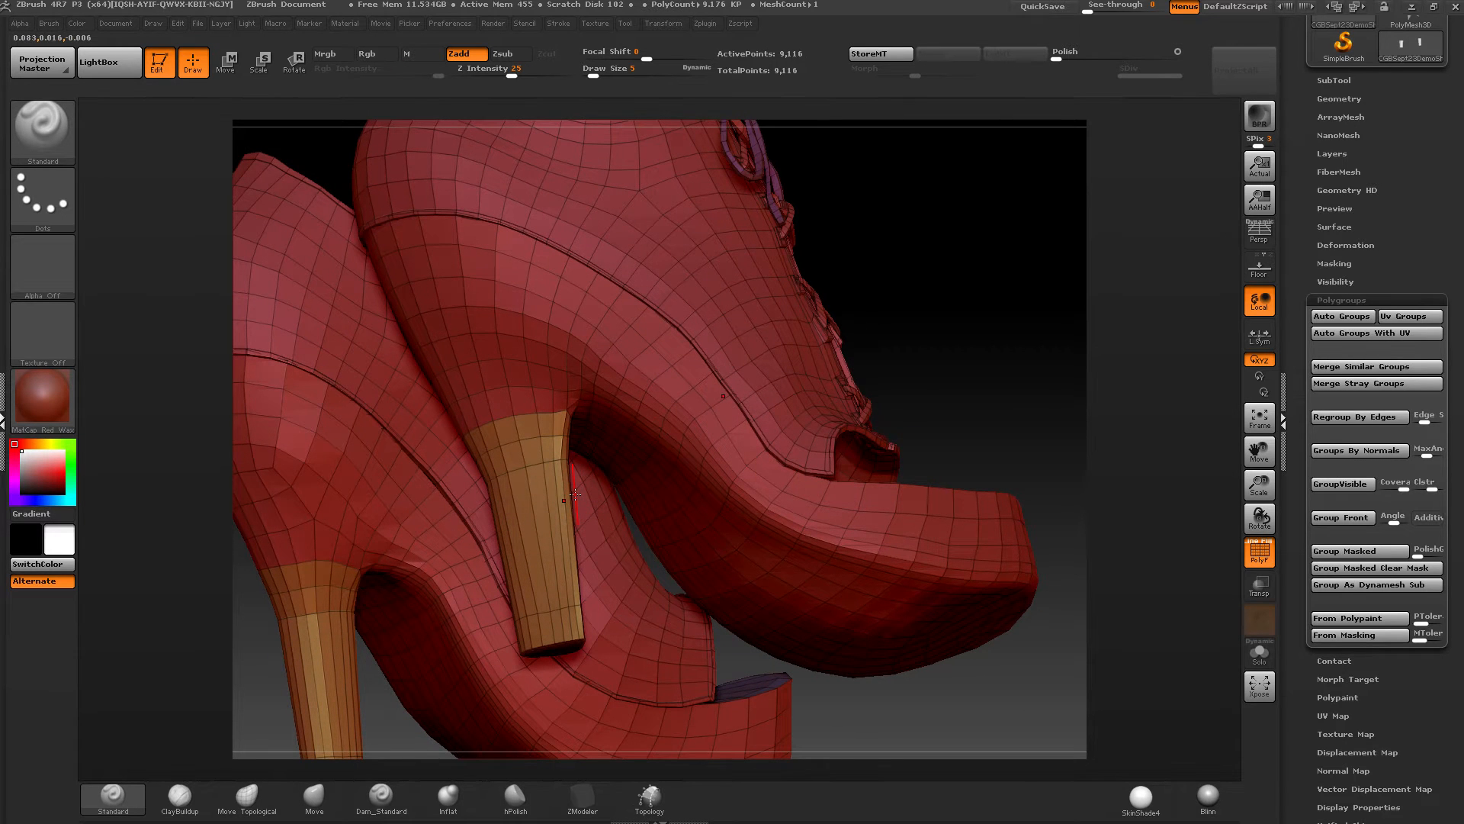
Step: Toggle the shoe polygroups' visibility to leave only the outer soles and heels showing, and check how they are divided
right_click_drag(577, 495, 789, 485)
mouse_move(537, 446)
right_mouse_down()
mouse_move(571, 497)
mouse_move(460, 378)
mouse_move(440, 482)
right_mouse_up()
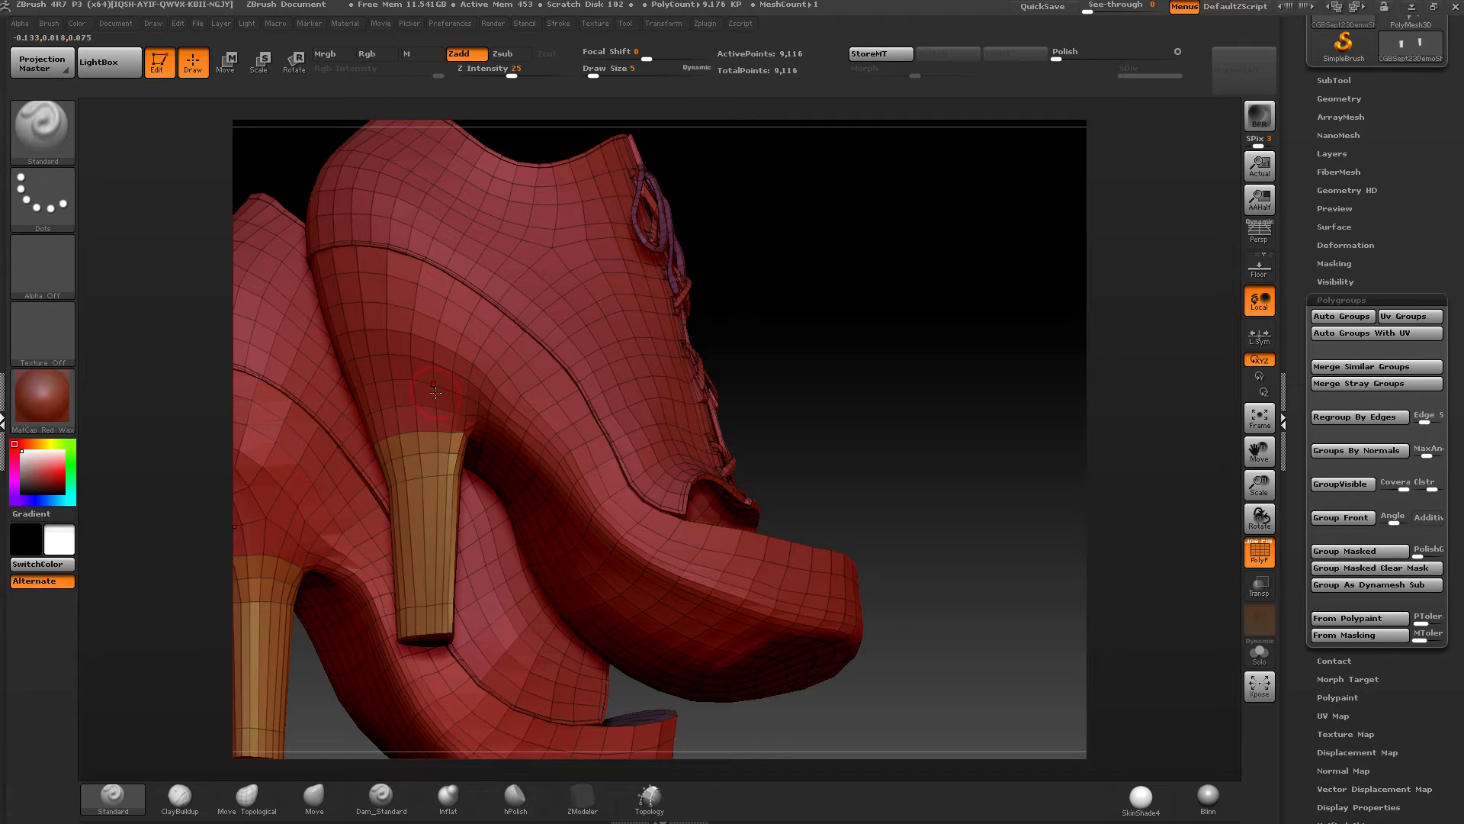
left_click(425, 343, "ctrl+shift")
left_click(415, 496, "ctrl+shift")
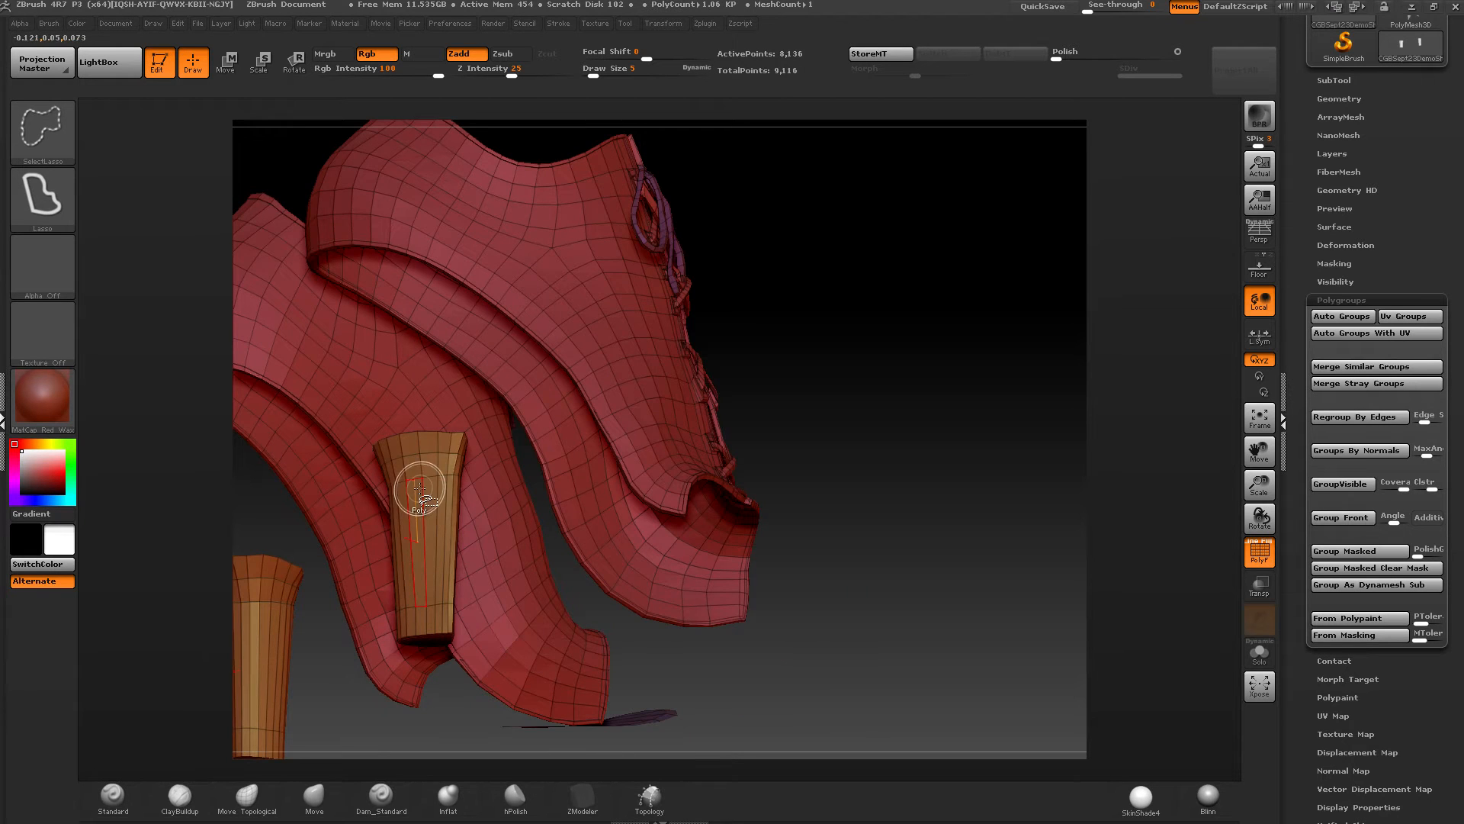
left_click(422, 481, "ctrl+shift")
left_click_drag(895, 349, 907, 396, "ctrl+shift")
right_click_drag(580, 439, 484, 396)
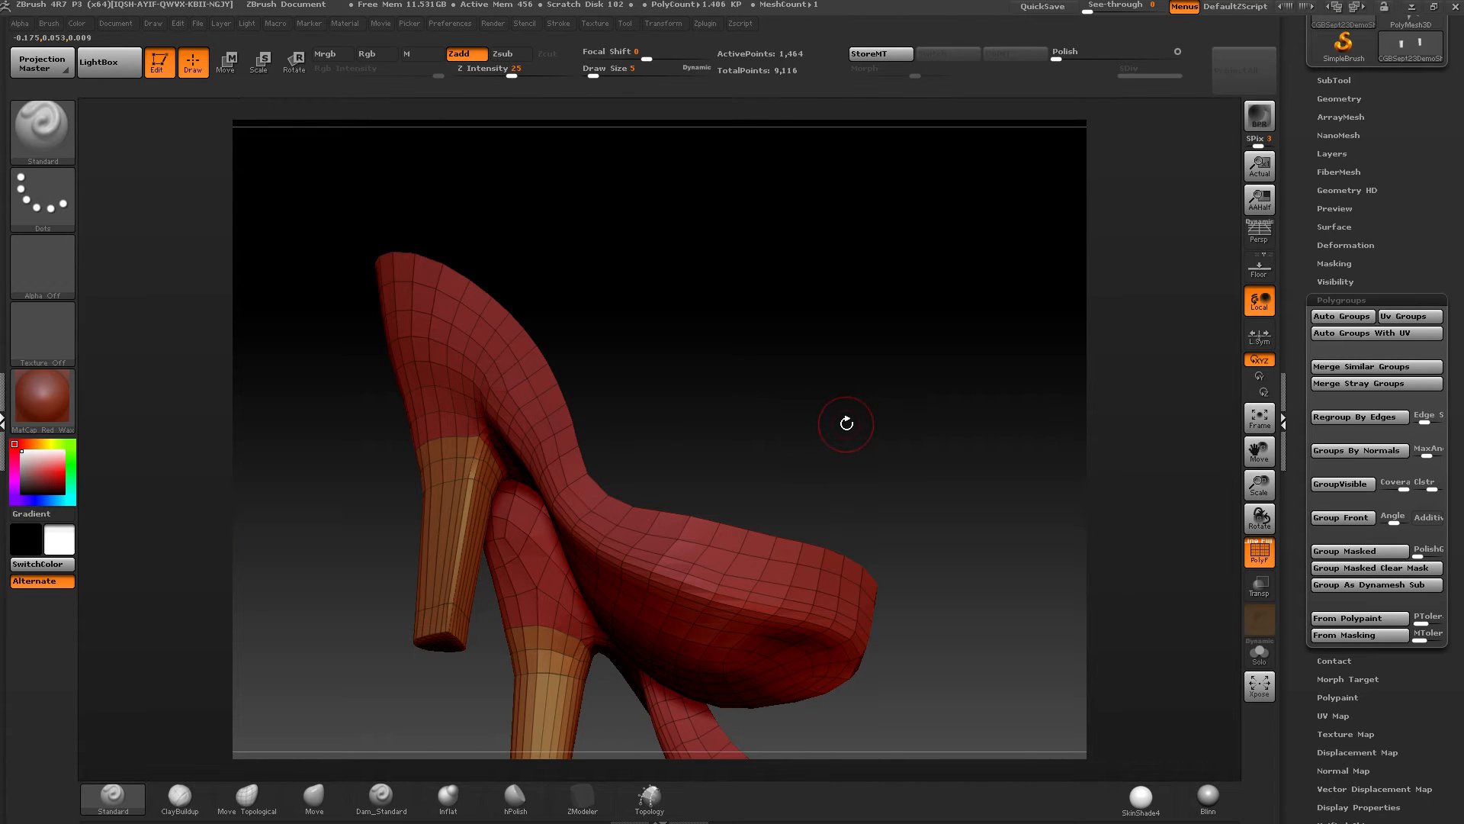
Step: Isolate the lace bows and hide a polygon loop near the tip of one loose strand
left_click(877, 406, "ctrl+shift")
mouse_move(709, 404)
right_mouse_down()
mouse_move(557, 457)
mouse_move(649, 419)
mouse_move(691, 422)
right_mouse_up()
mouse_move(702, 222)
right_mouse_down("alt")
mouse_move(614, 409)
mouse_move(671, 276)
mouse_move(629, 367)
mouse_move(716, 421)
mouse_move(654, 454)
mouse_move(606, 434)
mouse_move(682, 423)
mouse_move(677, 386)
mouse_move(656, 477)
mouse_move(722, 503)
mouse_move(628, 523)
mouse_move(690, 551)
mouse_move(693, 576)
mouse_move(640, 484)
mouse_move(720, 521)
mouse_move(685, 462)
right_mouse_up("alt")
left_click(591, 326, "ctrl+shift")
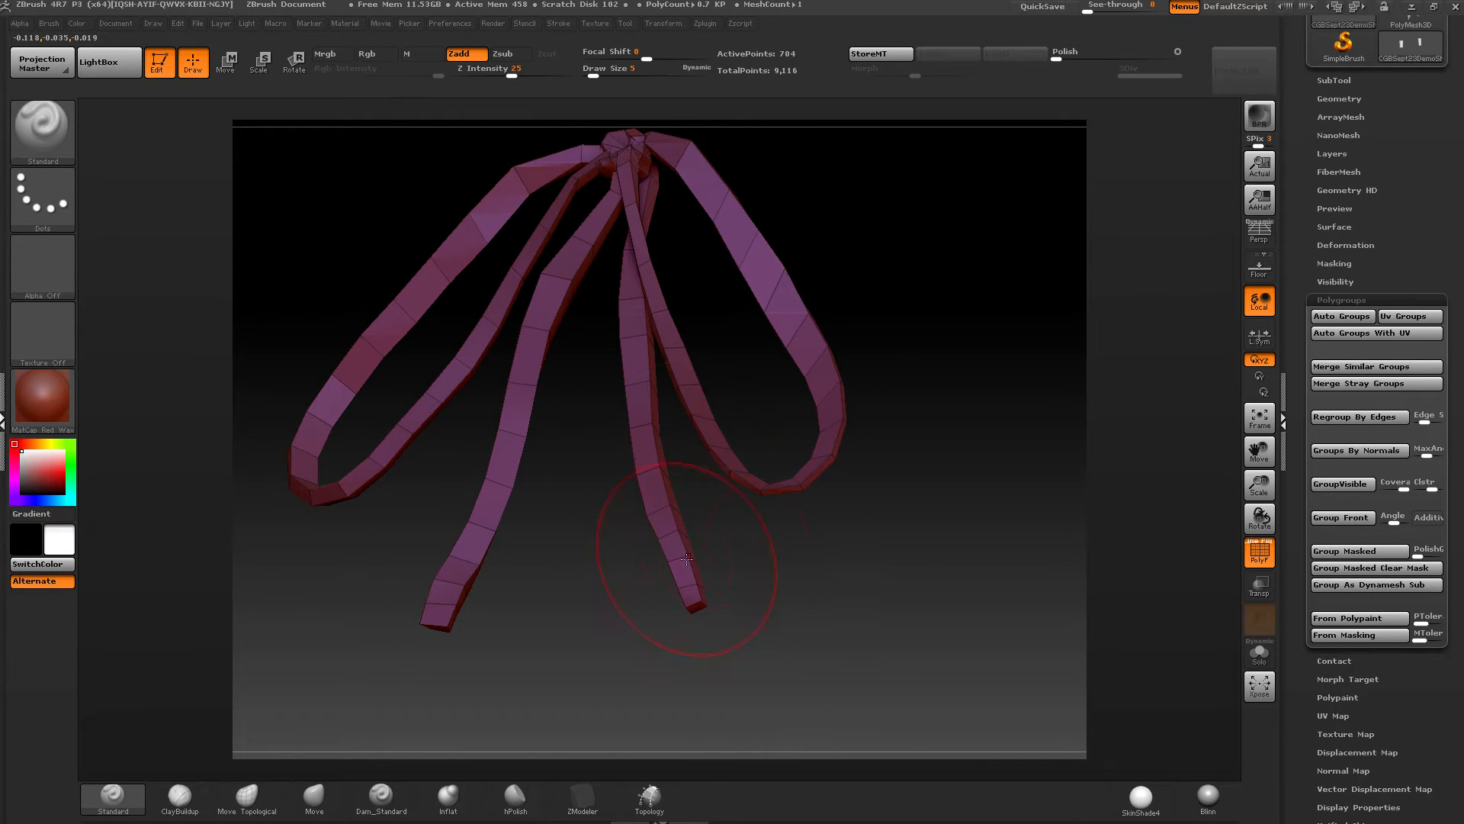
right_click_drag(686, 559, 756, 609, "ctrl")
left_click(703, 604, "ctrl+shift")
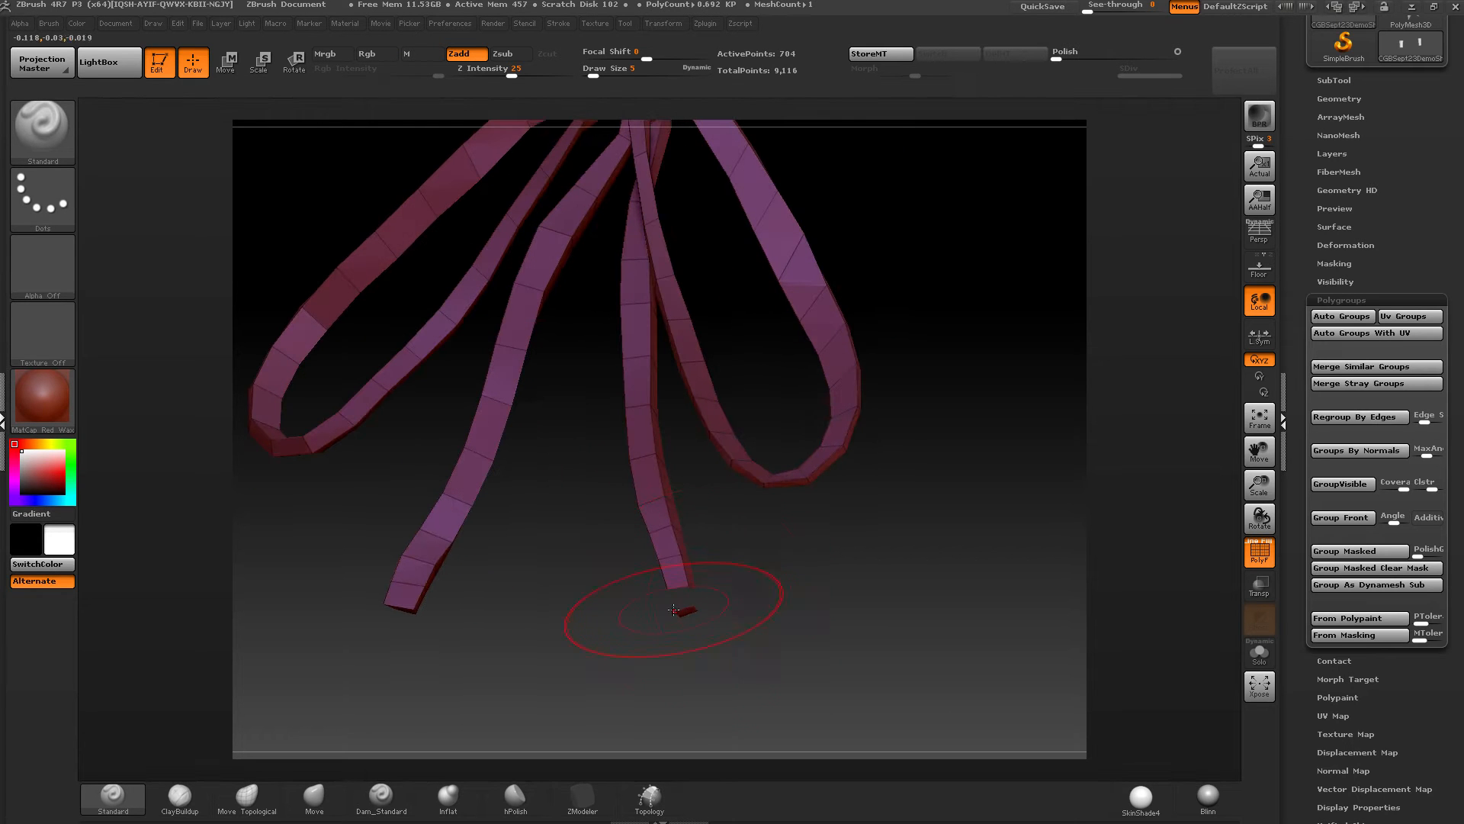
Step: Shrink the visible bows from the opened tip until that loose strand is hidden up to the knot on both shoes
right_click_drag(663, 592, 793, 485)
right_click_drag(839, 532, 732, 523, "ctrl")
key("ctrl+shift+s")
key("ctrl+shift+s")
key("ctrl+shift+s")
key("ctrl+shift+s")
key("ctrl+shift+s")
key("ctrl+shift+s")
key("ctrl+shift+s")
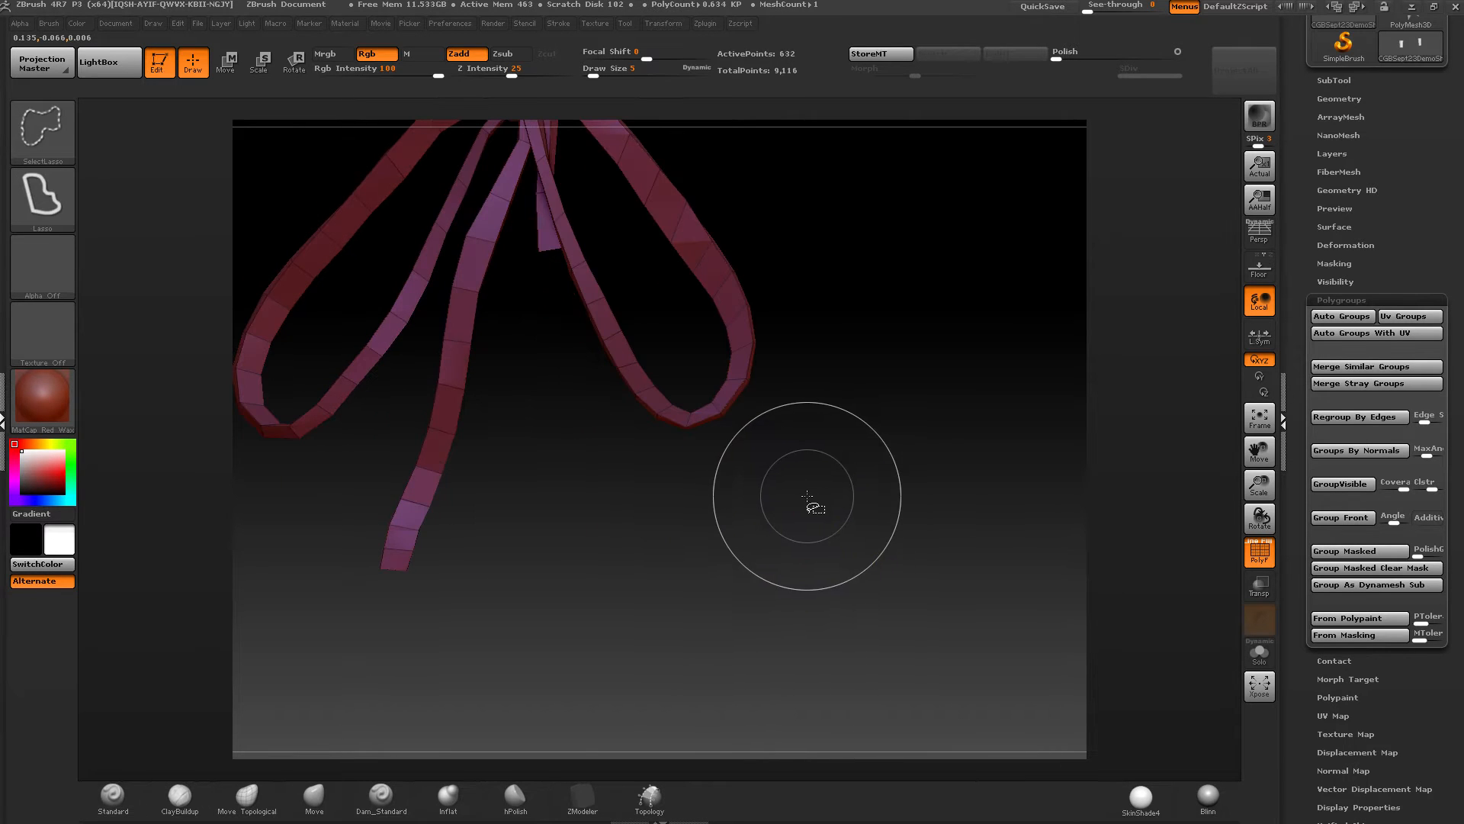
key("ctrl+shift+s")
key("ctrl+shift+s")
right_click_drag(776, 460, 690, 544)
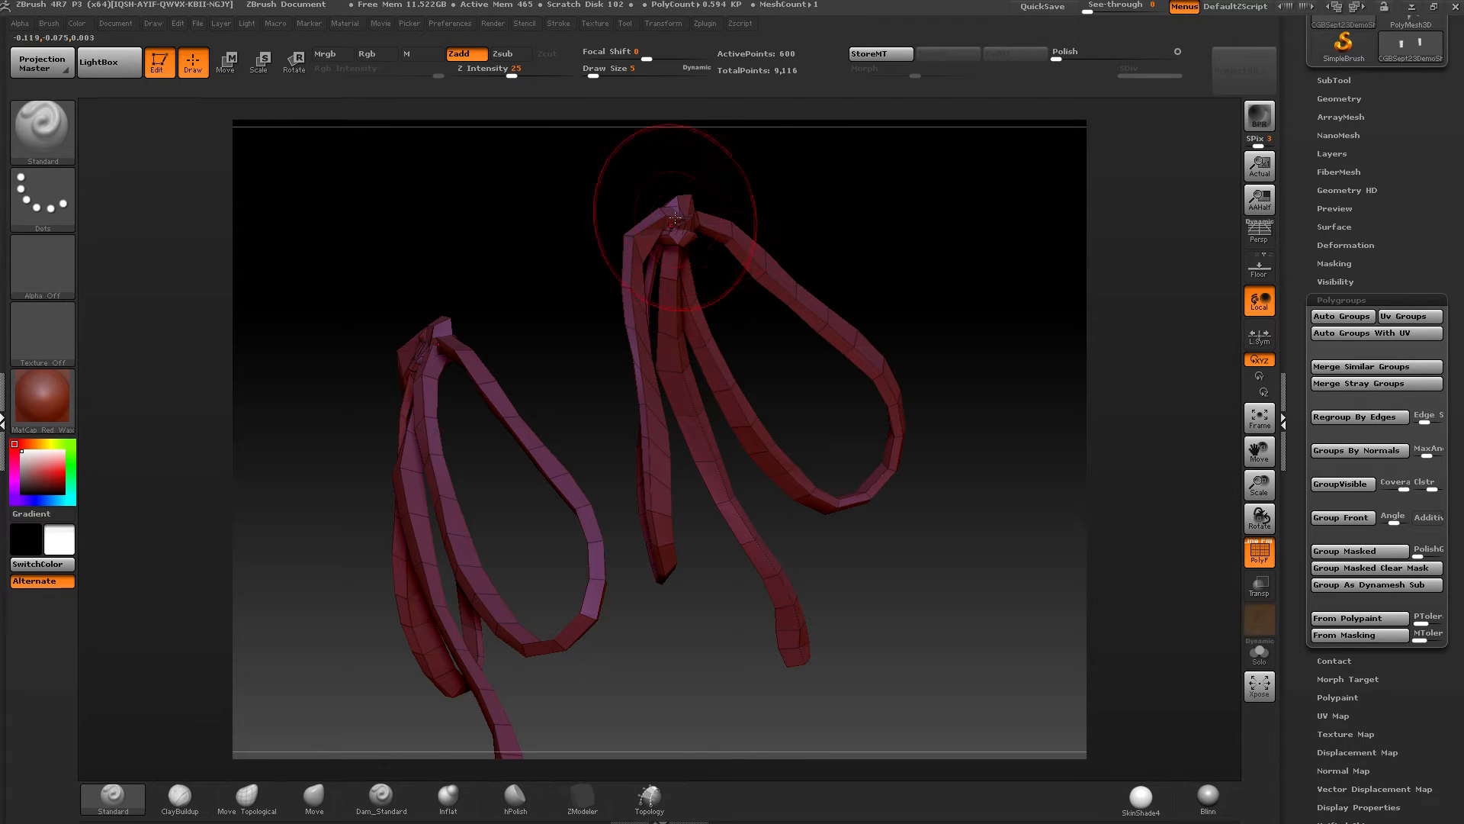
key("ctrl+shift")
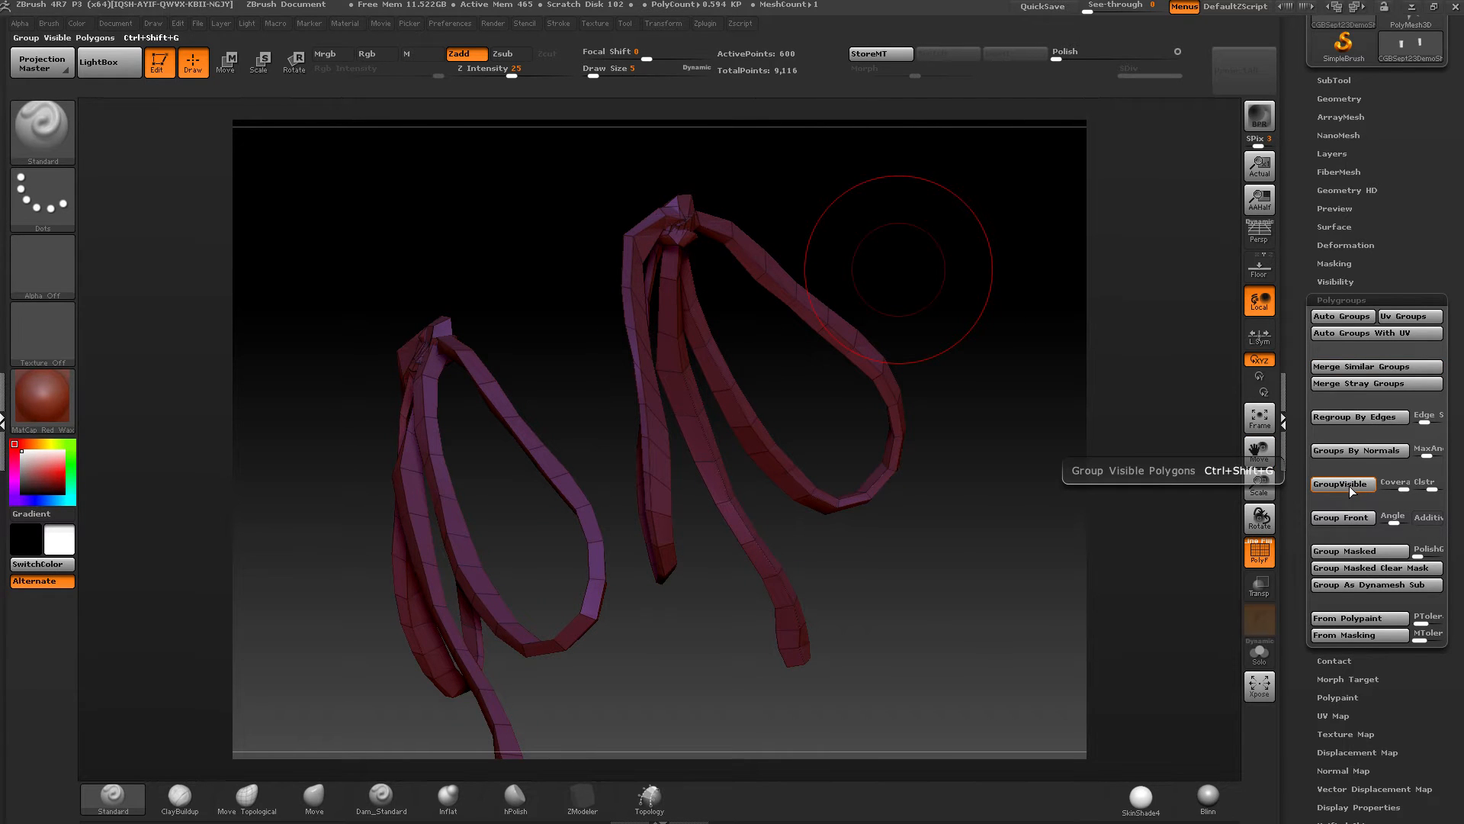
Step: Shrink away one loop of each bow up to the knot and group the remaining visible lace parts as their own polygroup
left_click_drag(950, 317, 983, 317)
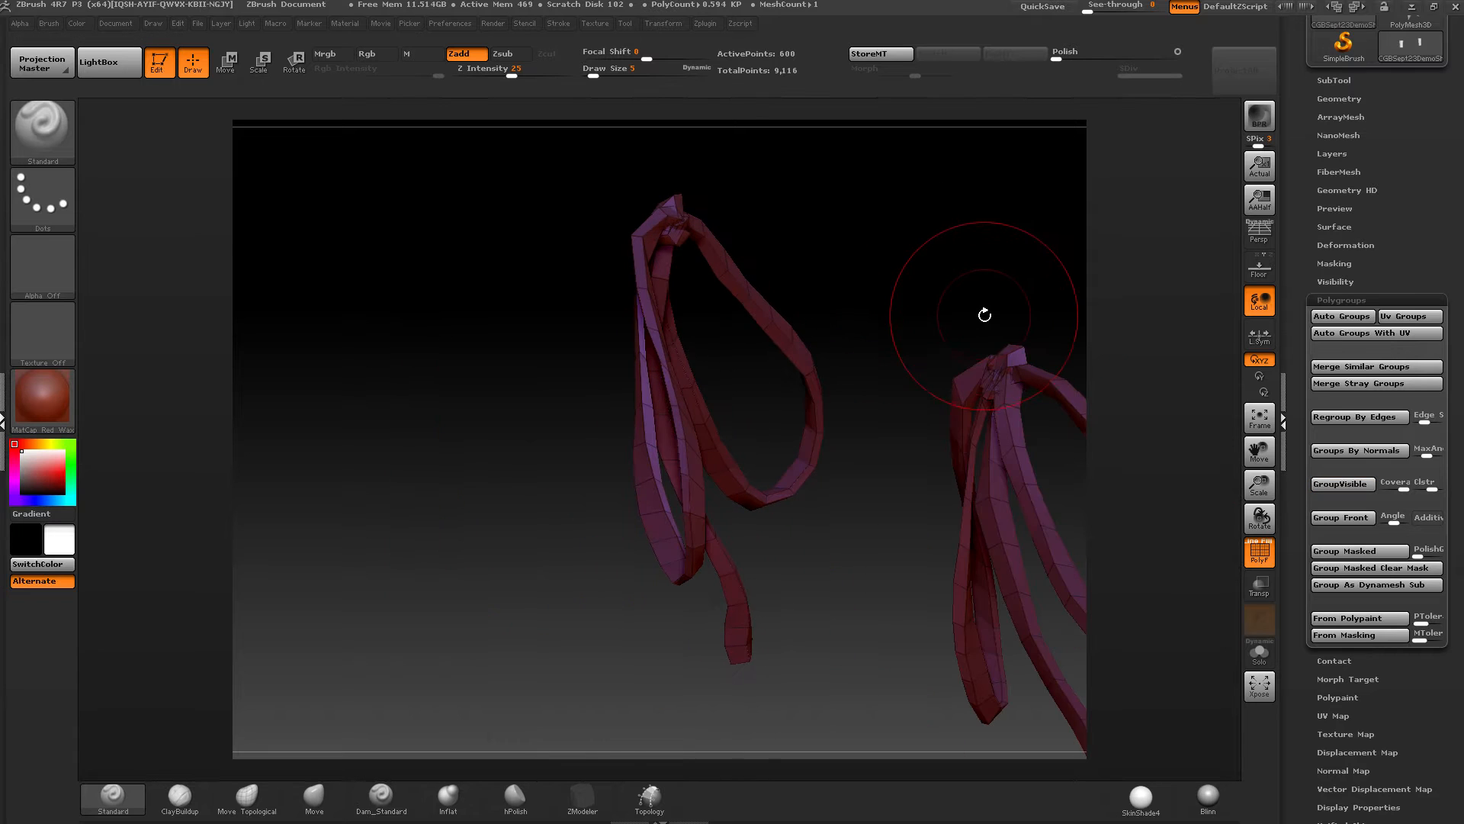
key("ctrl")
key("ctrl+shift+s")
key("ctrl+shift+s")
key("ctrl+shift+s")
key("ctrl+shift+s")
key("ctrl+shift+s")
key("ctrl+shift+s")
key("ctrl+shift+s")
key("ctrl+shift+s")
key("ctrl+shift+s")
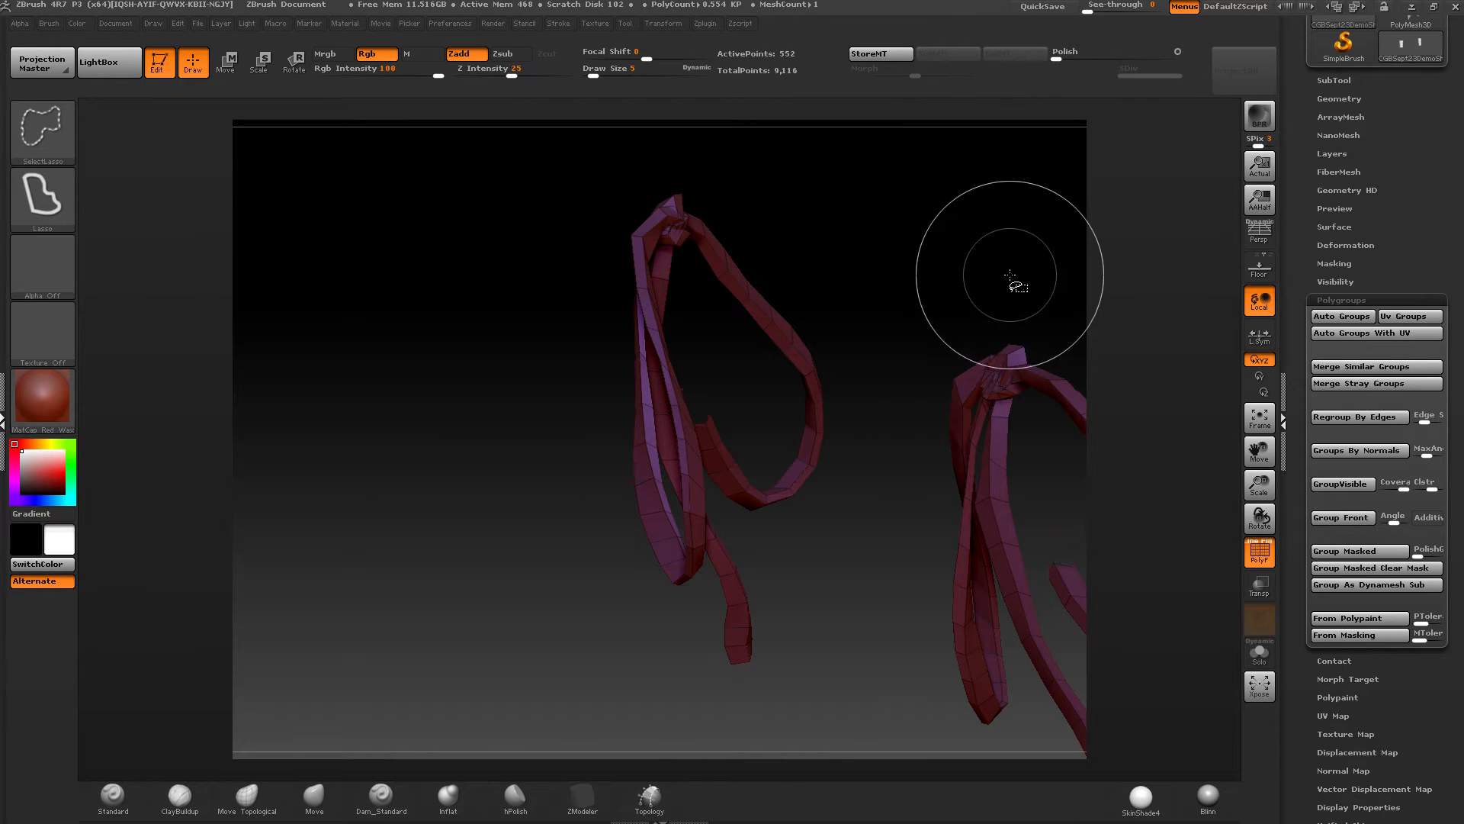
key("ctrl+shift+s")
key("ctrl+shift+s")
key("ctrl+shift+s")
key("ctrl+shift+s")
key("ctrl+shift+s")
key("ctrl+shift+s")
key("ctrl+shift+s")
key("ctrl+shift+s")
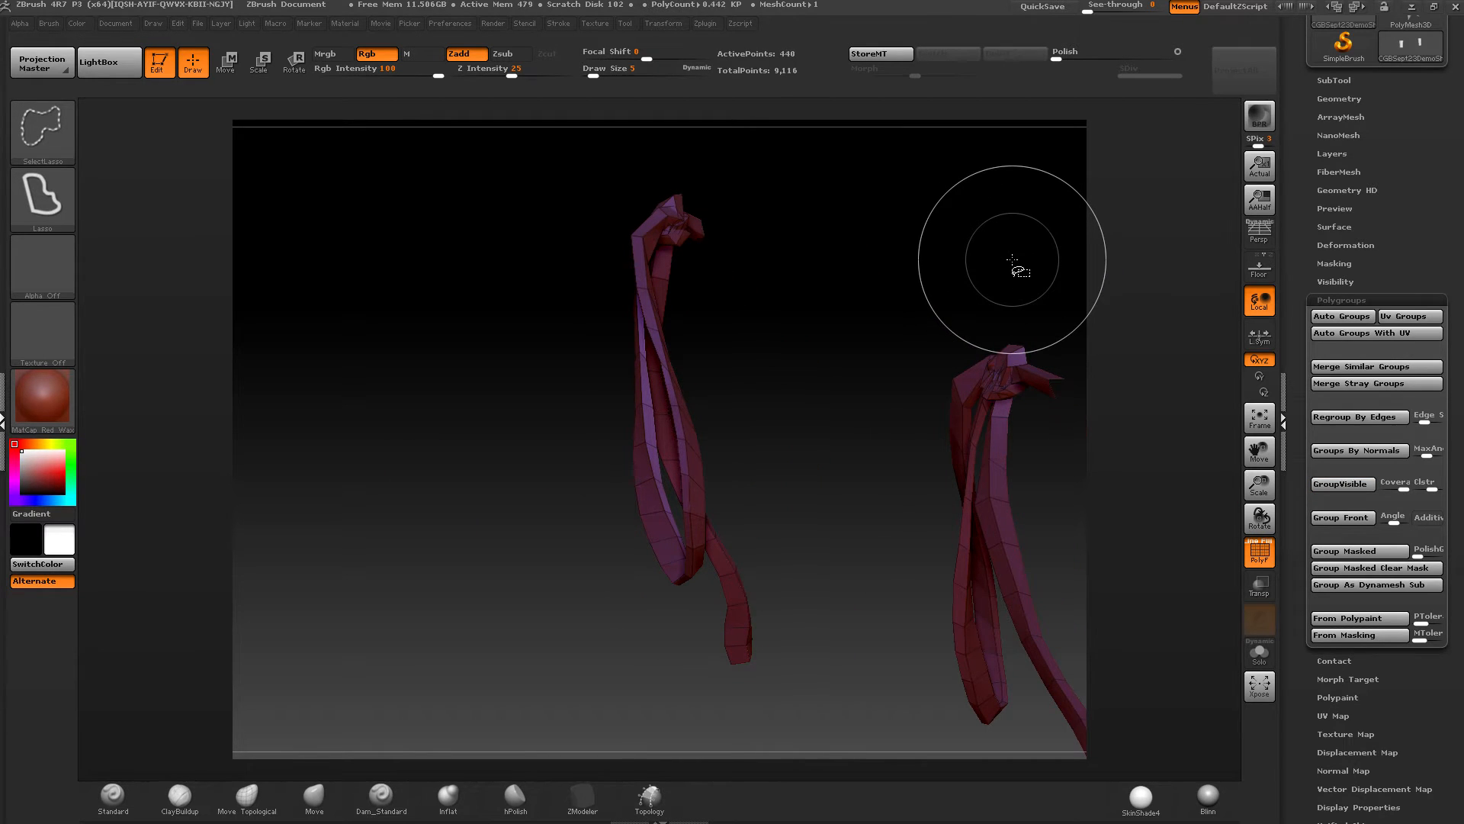
key("ctrl+w")
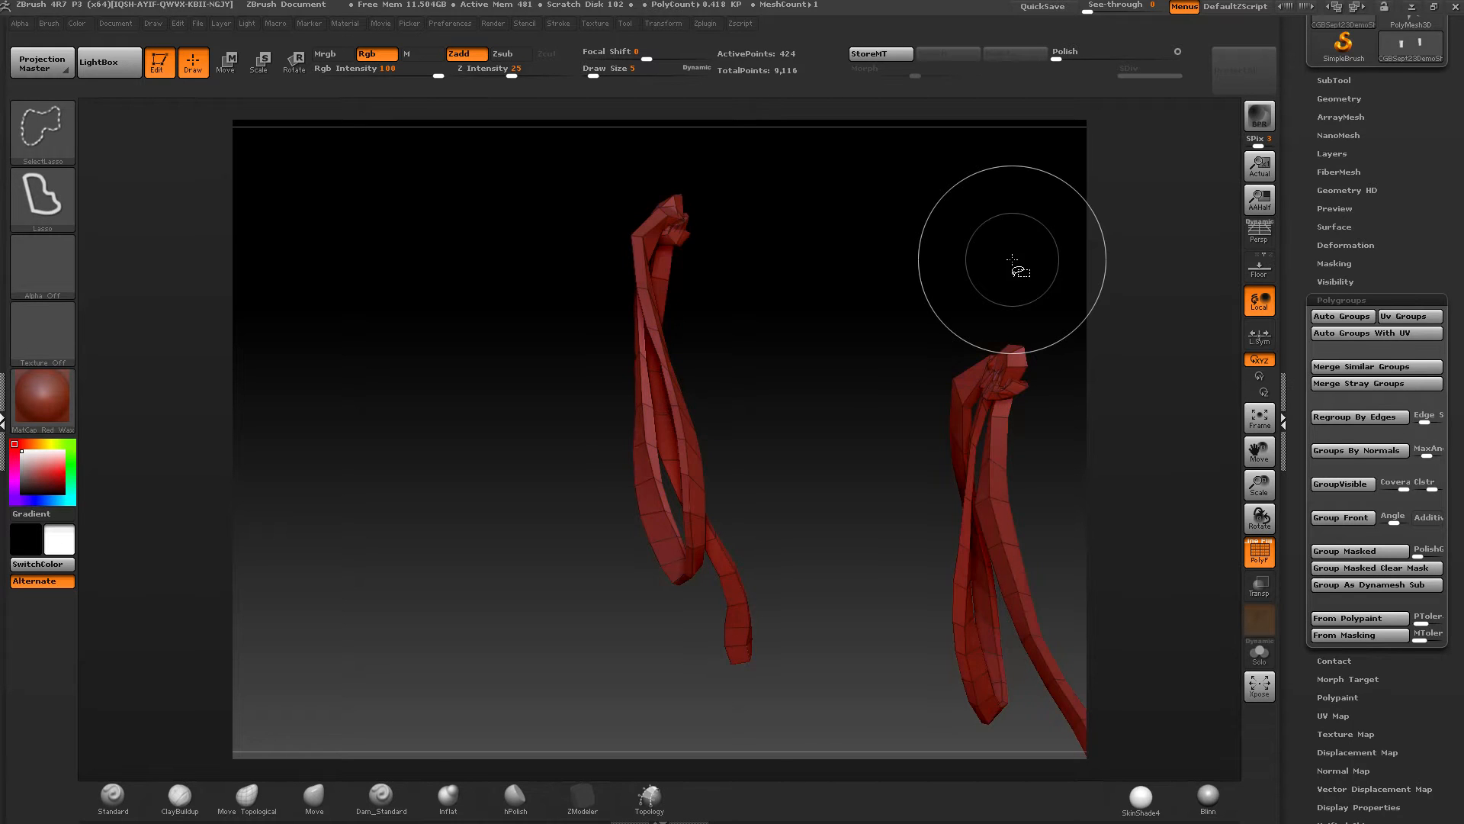
Step: Hide the second bow loop and the knot by repeated shrinking, and give the remaining loose strand its own polygroup
left_click_drag(602, 280, 681, 227)
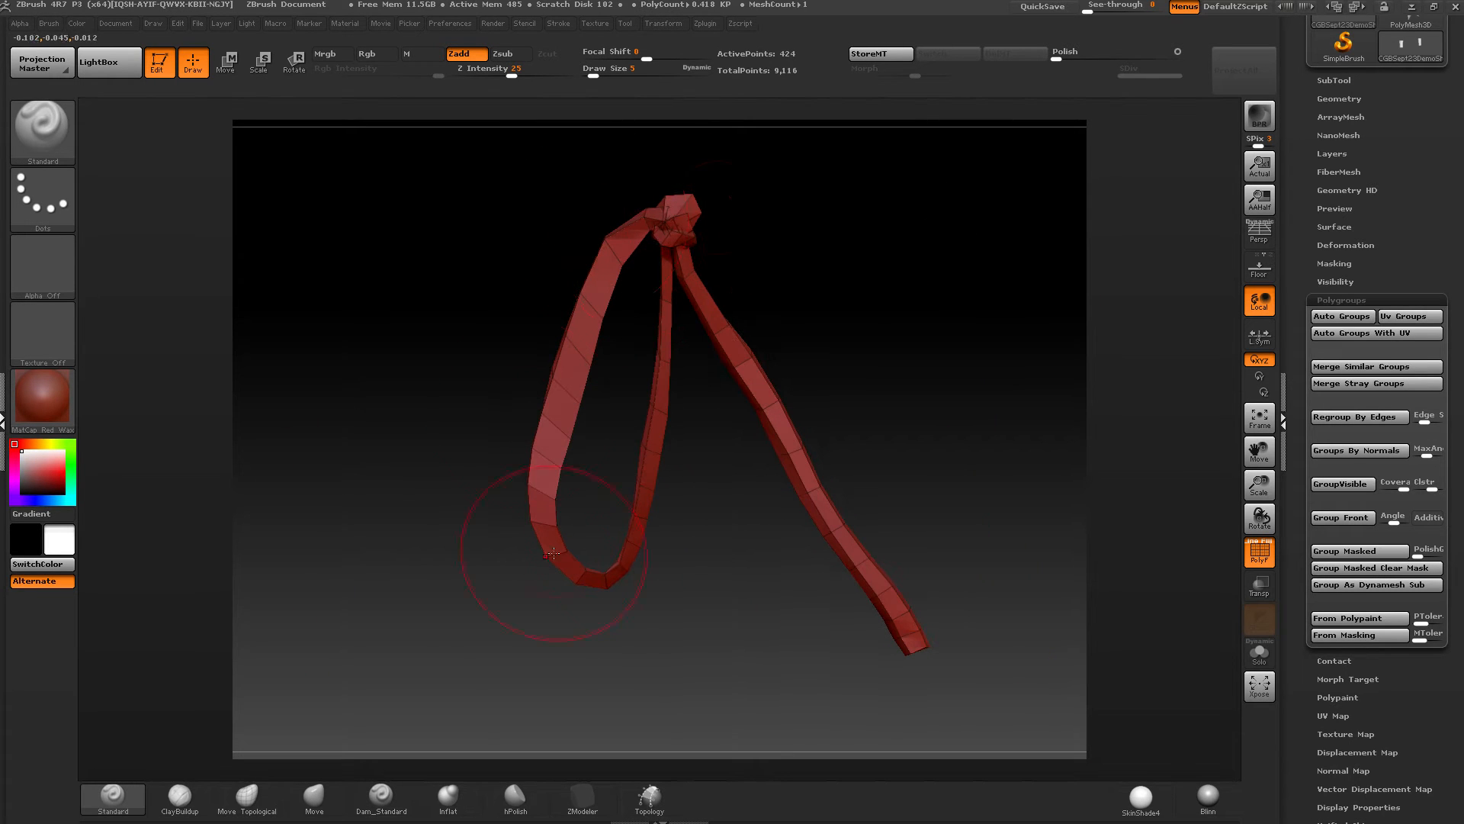
key("ctrl+shift")
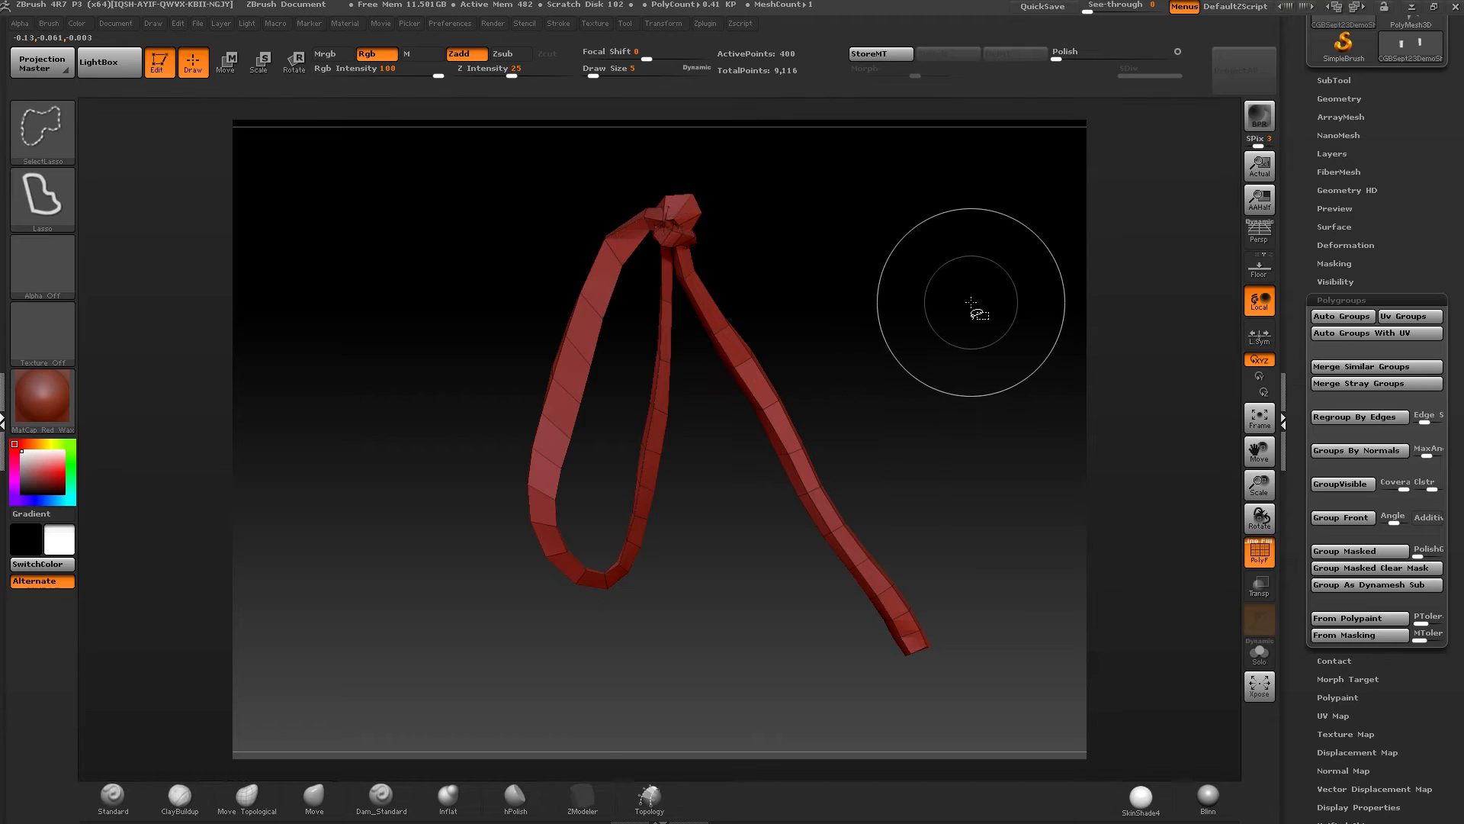
key("ctrl+shift+s")
key("ctrl+shift+s")
key("ctrl+shift+s")
key("ctrl+shift+s")
key("ctrl+shift+s")
key("ctrl+shift+s")
key("ctrl+shift+s")
key("ctrl+shift+s")
key("ctrl+shift+s")
key("ctrl+shift+s")
key("ctrl+shift+s")
key("ctrl+shift+s")
key("ctrl+shift+s")
key("ctrl+shift+s")
key("ctrl+shift+s")
key("ctrl+shift+s")
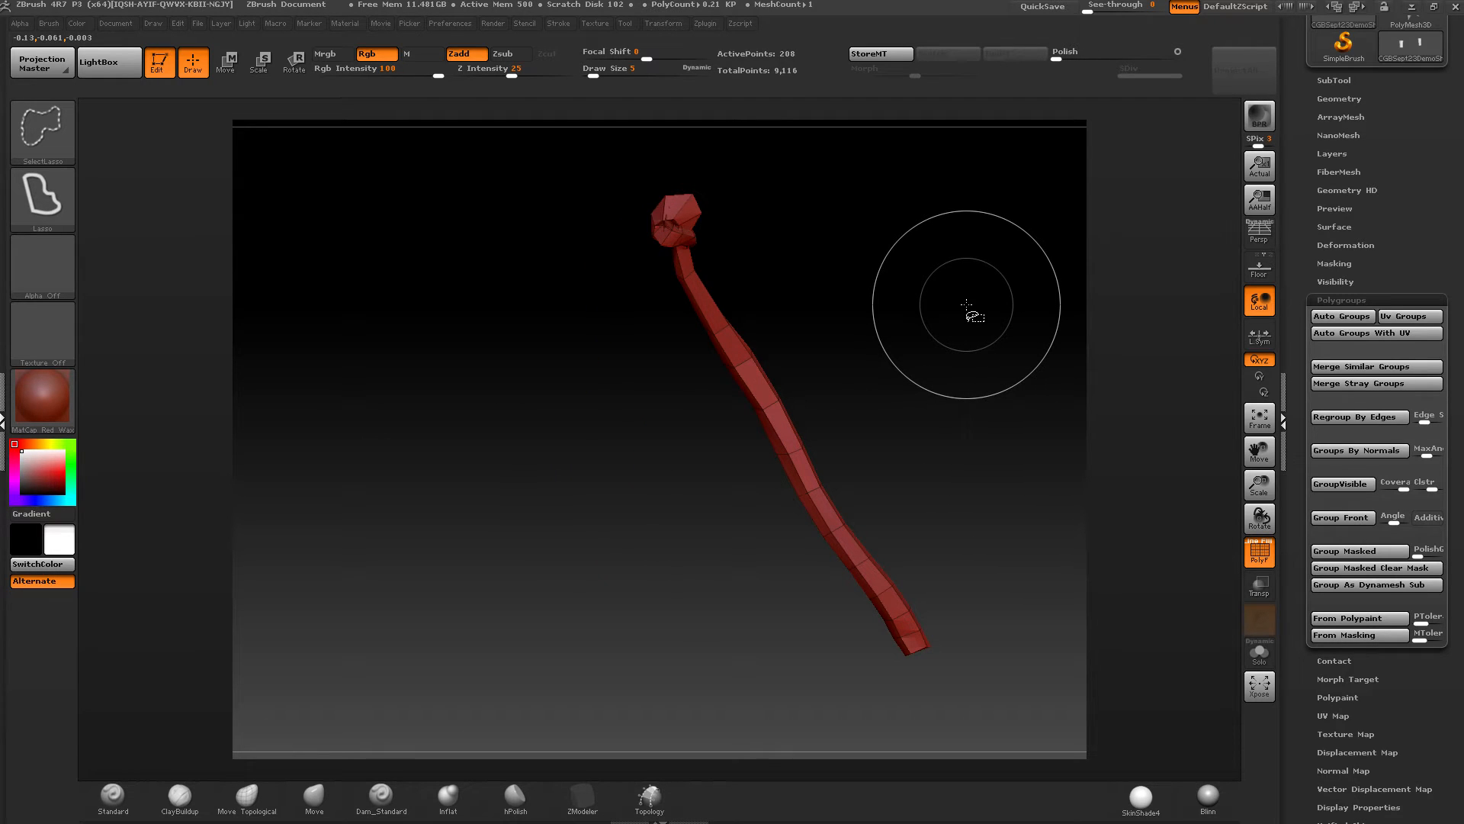
key("ctrl+w")
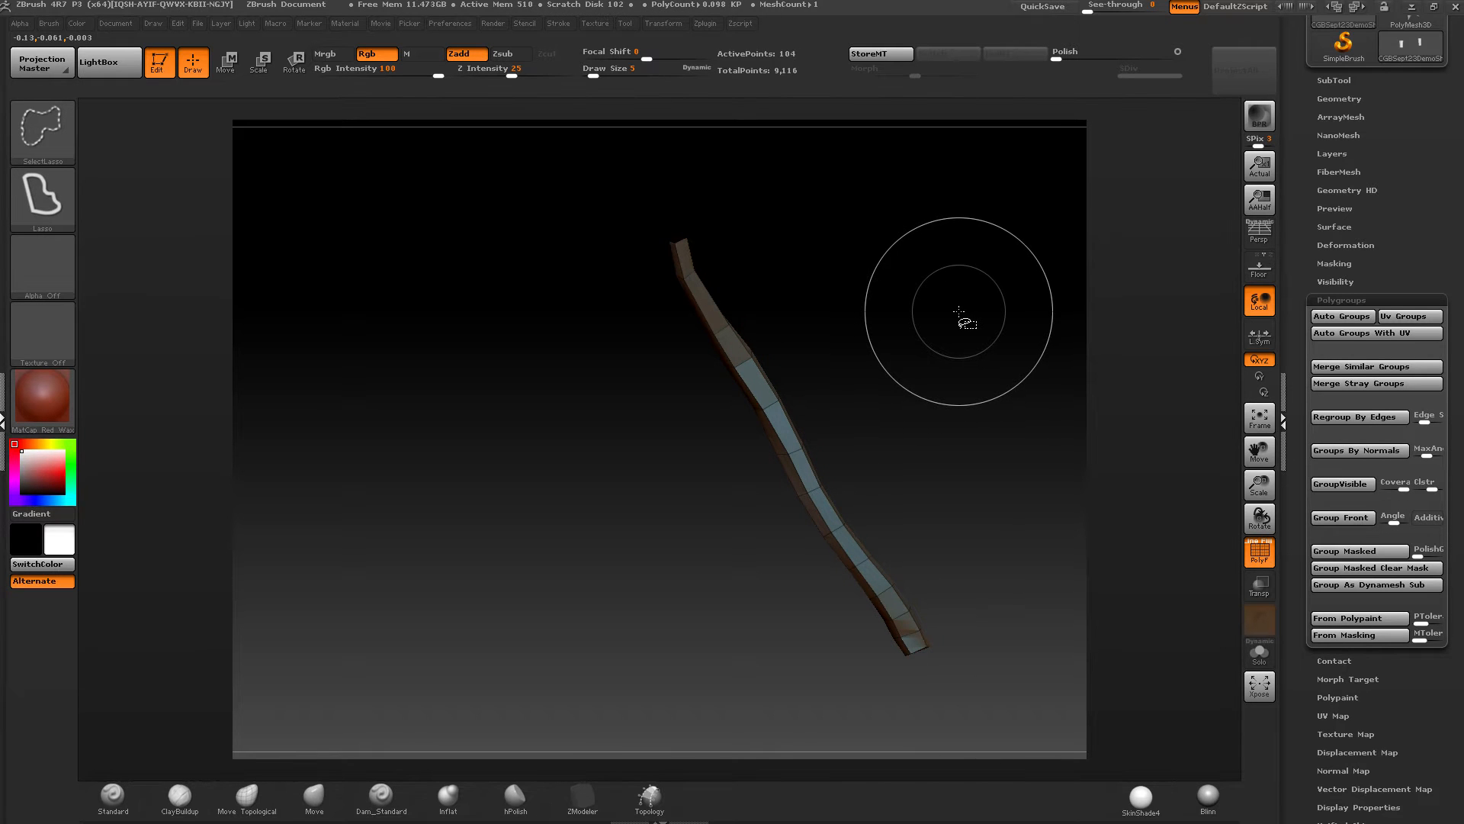
Step: Show the complete shoes, isolate the uppers with their linings, and close in on the crossed front lacing
left_click(955, 322, "ctrl+shift")
right_click_drag(955, 321, 824, 321)
mouse_move(824, 321)
right_mouse_down()
mouse_move(712, 359)
mouse_move(712, 509)
mouse_move(862, 457)
mouse_move(854, 503)
mouse_move(847, 488)
right_mouse_up()
mouse_move(624, 418)
right_mouse_down()
mouse_move(692, 410)
mouse_move(615, 442)
mouse_move(559, 416)
mouse_move(687, 431)
mouse_move(785, 465)
mouse_move(800, 419)
mouse_move(484, 355)
mouse_move(821, 387)
mouse_move(635, 456)
mouse_move(661, 503)
right_mouse_up()
right_click_drag(728, 412, 639, 397)
right_click_drag(770, 427, 862, 311, "ctrl")
left_click(787, 456, "ctrl+shift")
right_click_drag(686, 381, 745, 334)
mouse_move(751, 411)
right_mouse_down()
mouse_move(812, 439)
mouse_move(752, 385)
mouse_move(763, 427)
mouse_move(724, 430)
mouse_move(736, 465)
mouse_move(755, 425)
mouse_move(814, 455)
mouse_move(732, 353)
mouse_move(734, 369)
mouse_move(743, 381)
mouse_move(750, 333)
right_mouse_up()
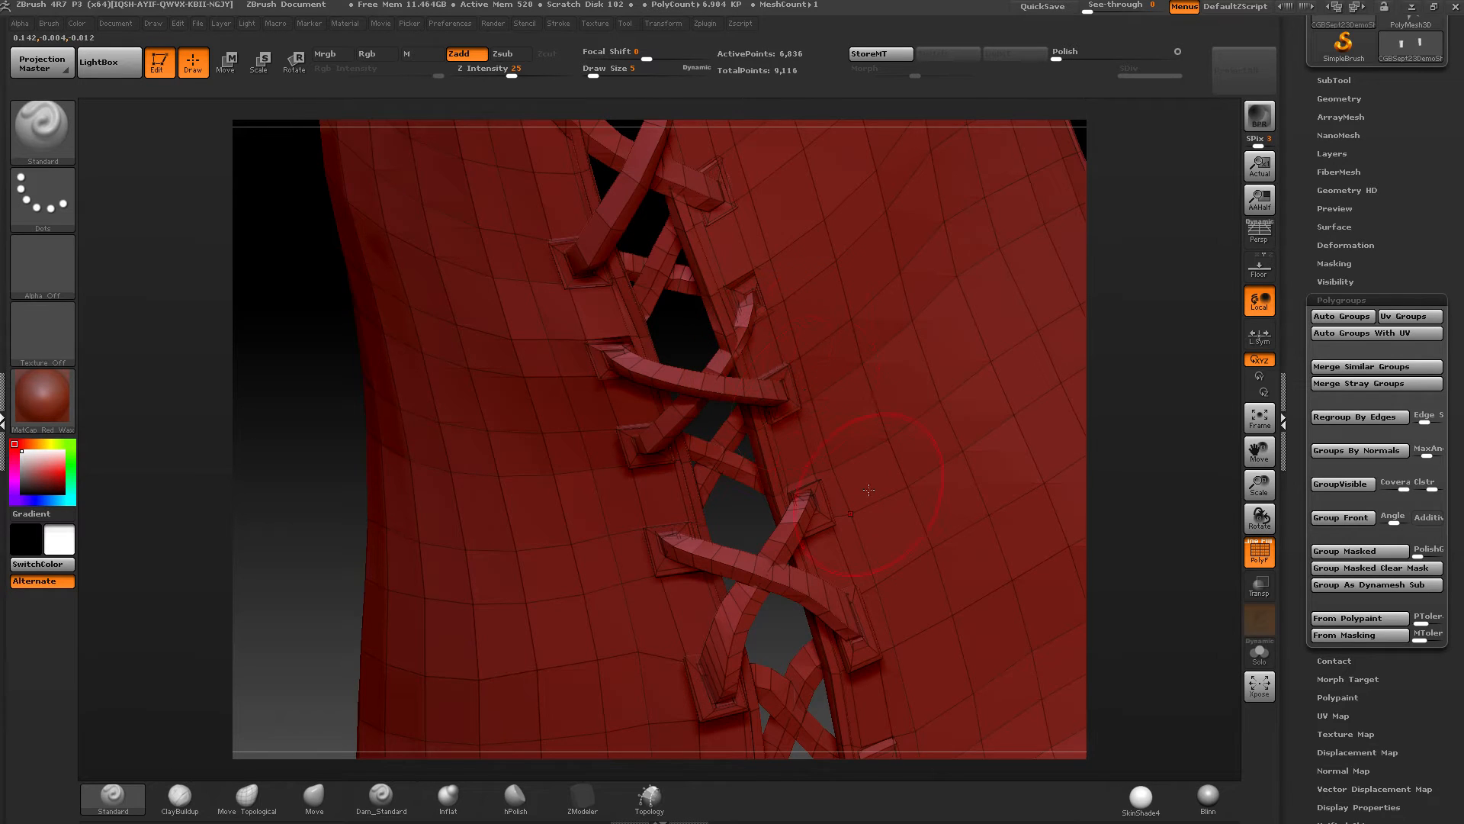
Step: Hide the thin polygon loop along the uppers' rim to separate the outer surface from the inner lining
right_click_drag(868, 489, 801, 359)
mouse_move(851, 477)
right_mouse_down("ctrl")
mouse_move(881, 415)
mouse_move(876, 278)
mouse_move(856, 262)
mouse_move(835, 380)
right_mouse_up("ctrl")
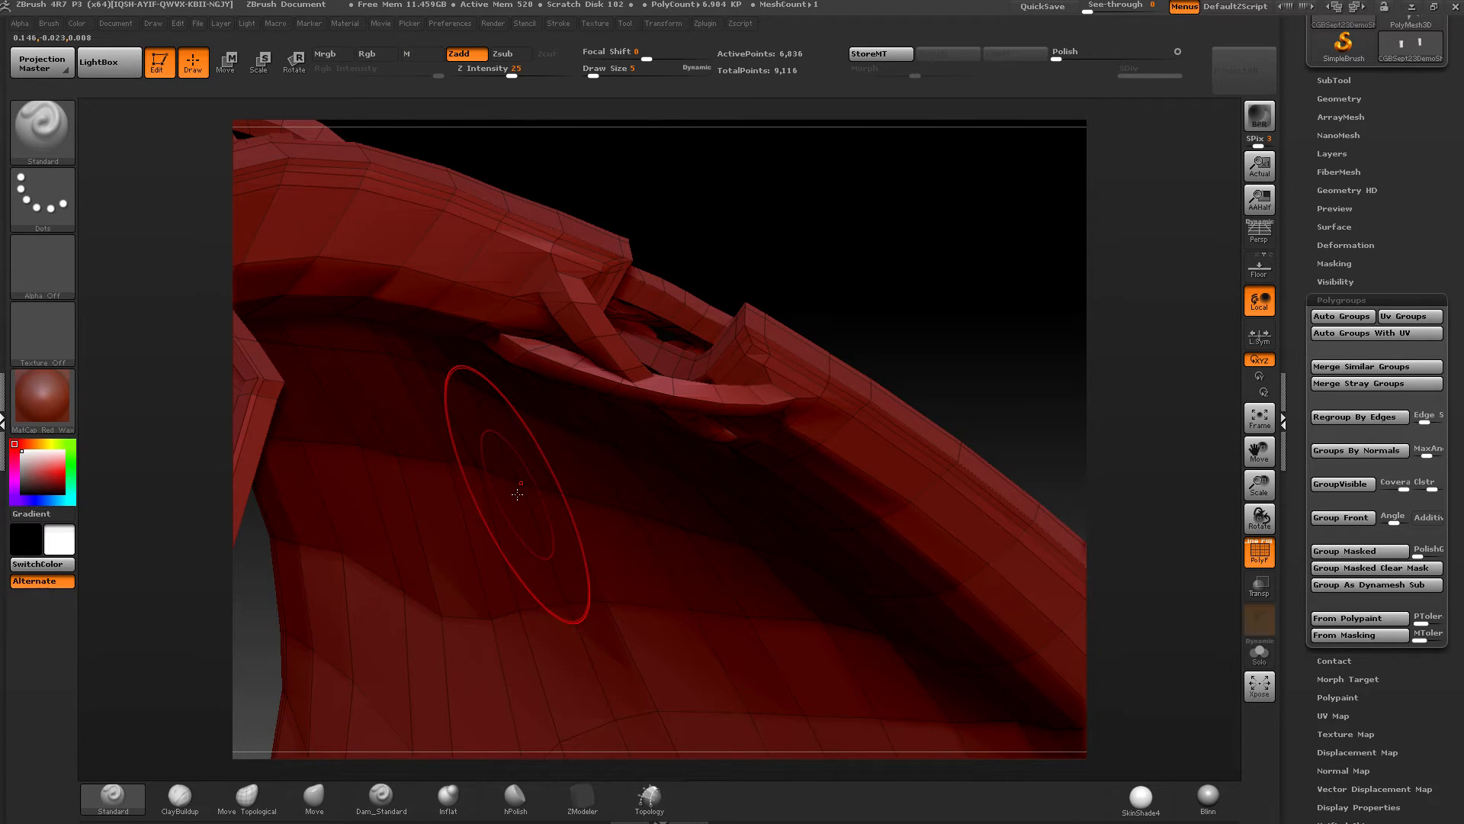
right_click_drag(475, 523, 744, 455)
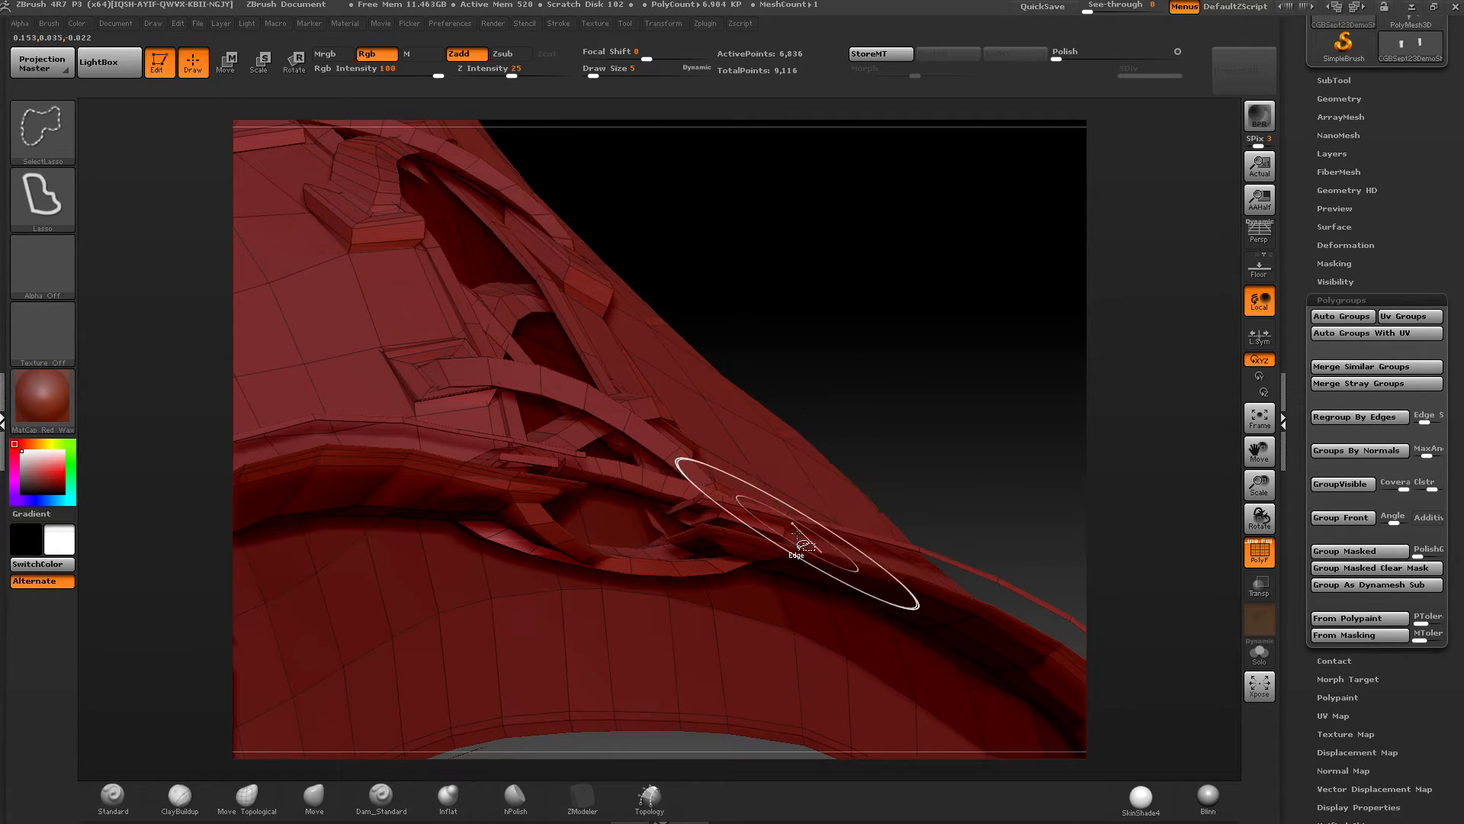
mouse_move(797, 543)
right_mouse_down()
mouse_move(784, 350)
mouse_move(752, 425)
mouse_move(878, 286)
mouse_move(795, 530)
right_mouse_up()
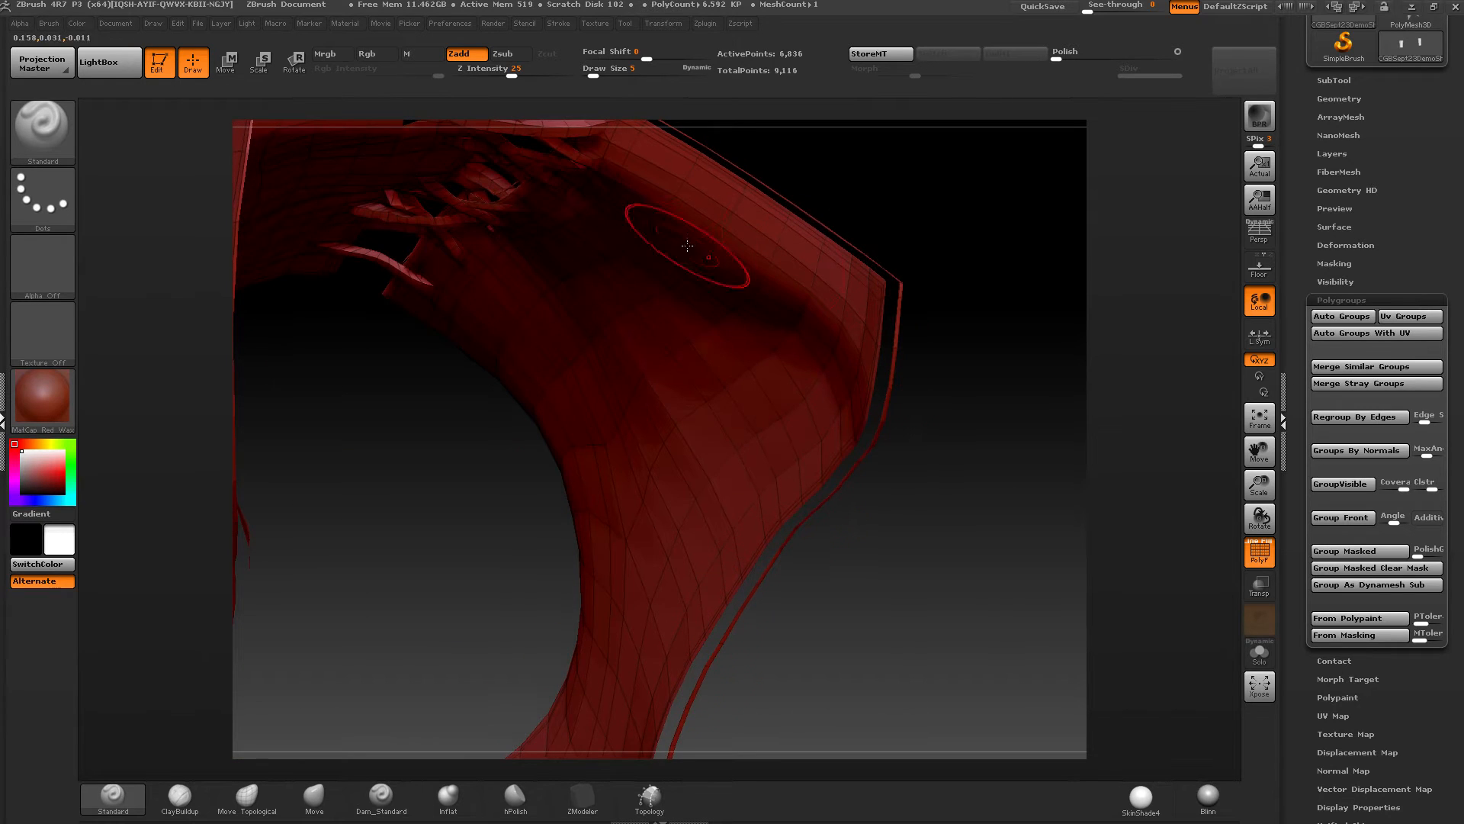
Step: Give the separated outer uppers and inner linings different polygroups, and show the complete shoes
mouse_move(687, 246)
right_mouse_down()
mouse_move(795, 322)
mouse_move(820, 487)
mouse_move(948, 419)
mouse_move(719, 372)
mouse_move(855, 331)
right_mouse_up()
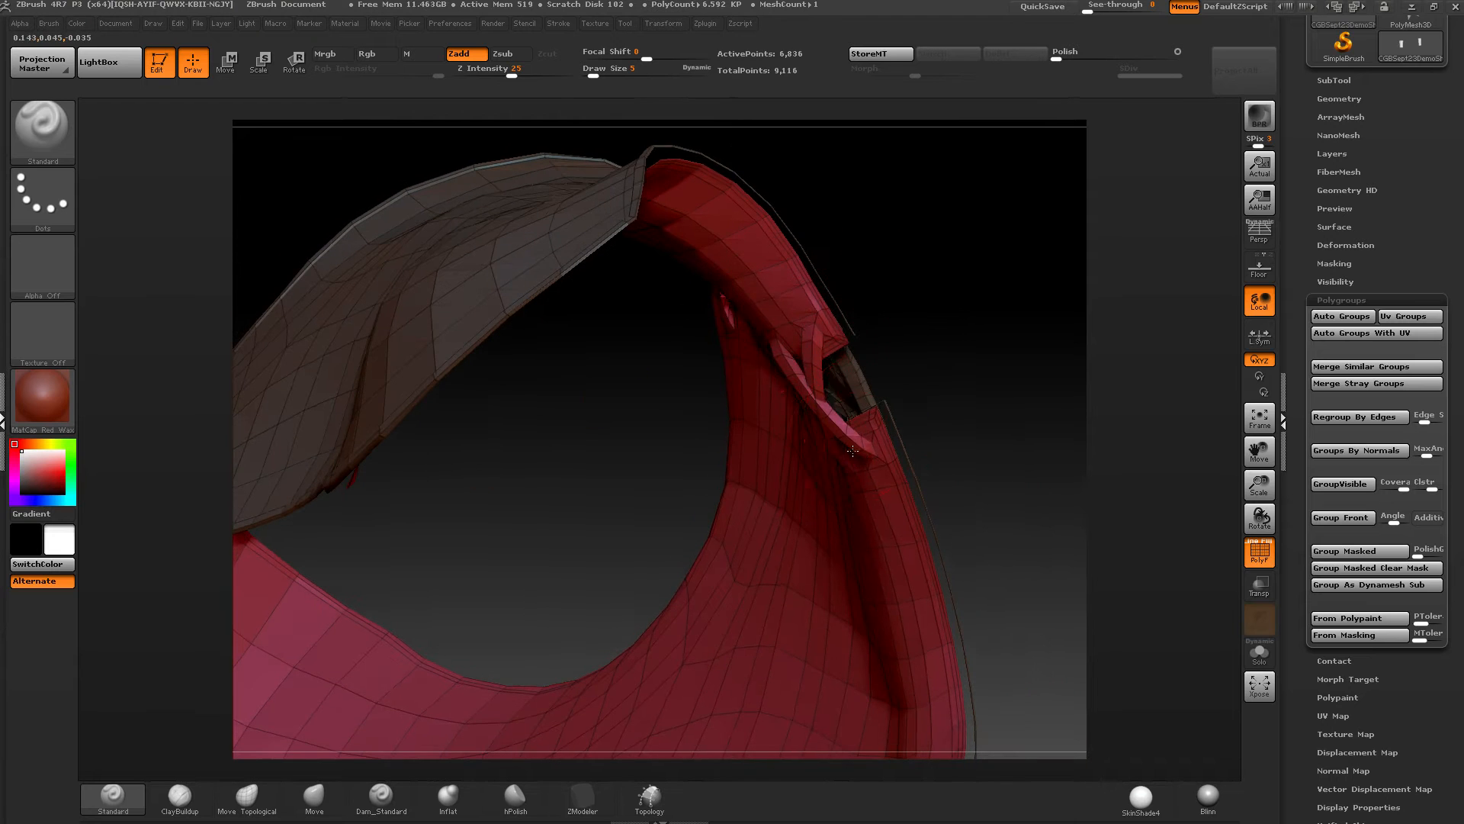
right_click_drag(852, 451, 1009, 281)
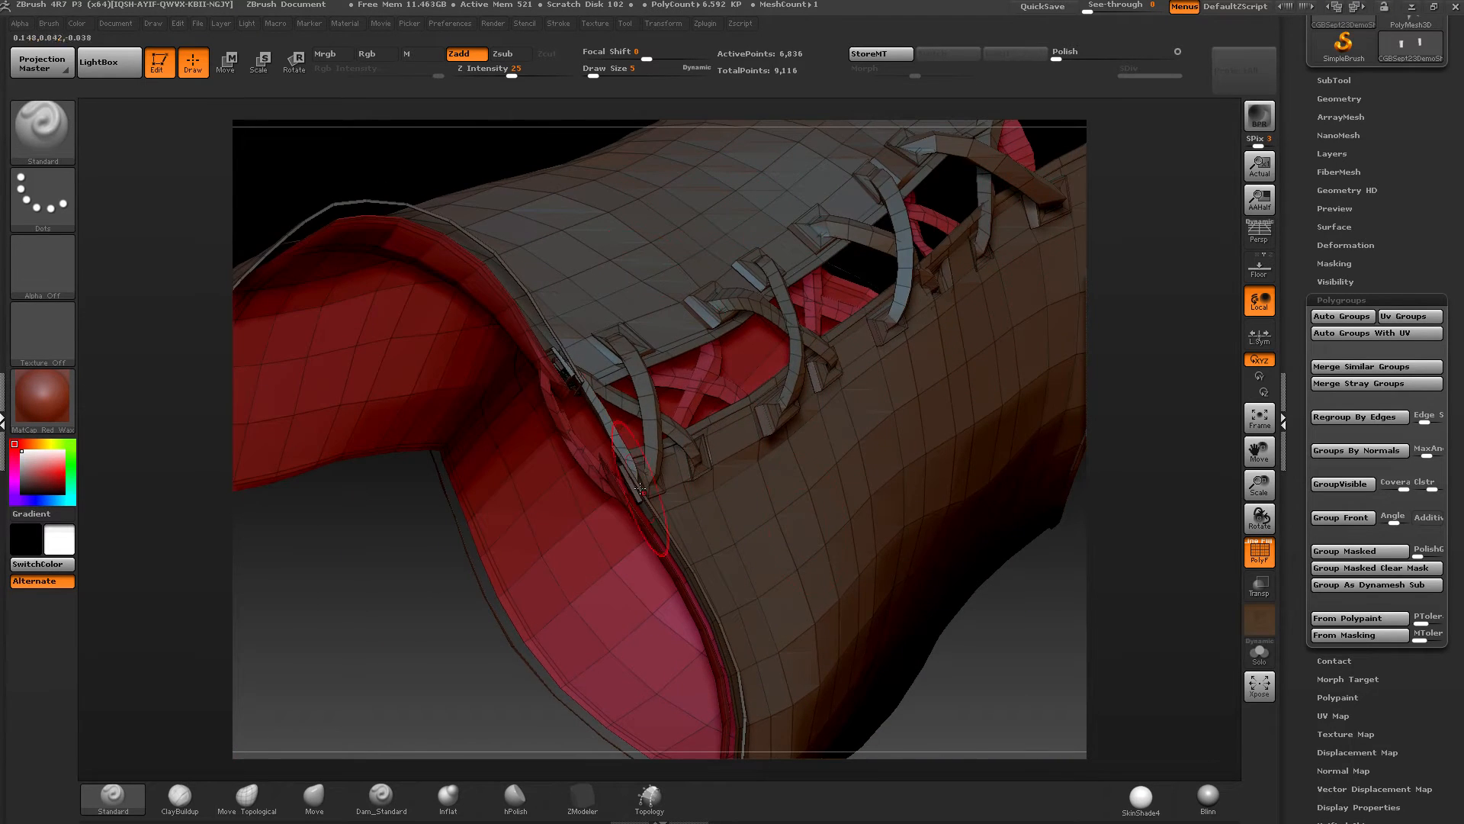
right_click_drag(640, 489, 970, 376)
left_click(971, 376, "ctrl+shift")
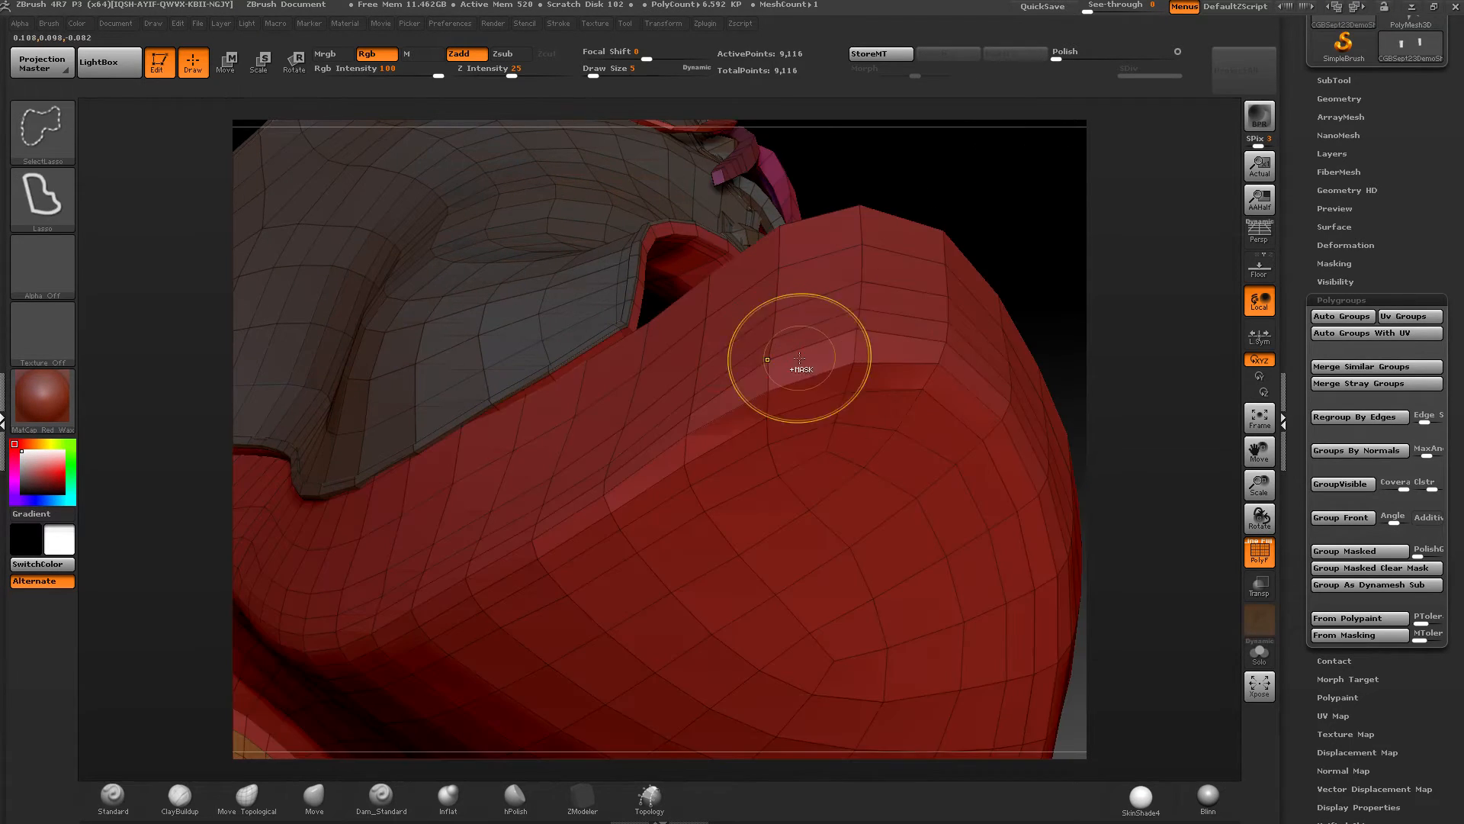
Step: Isolate the thin rim strips of the uppers to check them, and bring back the complete shoes
mouse_move(799, 358)
right_mouse_down()
mouse_move(674, 226)
mouse_move(900, 335)
right_mouse_up()
left_click(674, 225, "ctrl+shift")
left_click_drag(1006, 328, 928, 359, "ctrl+shift")
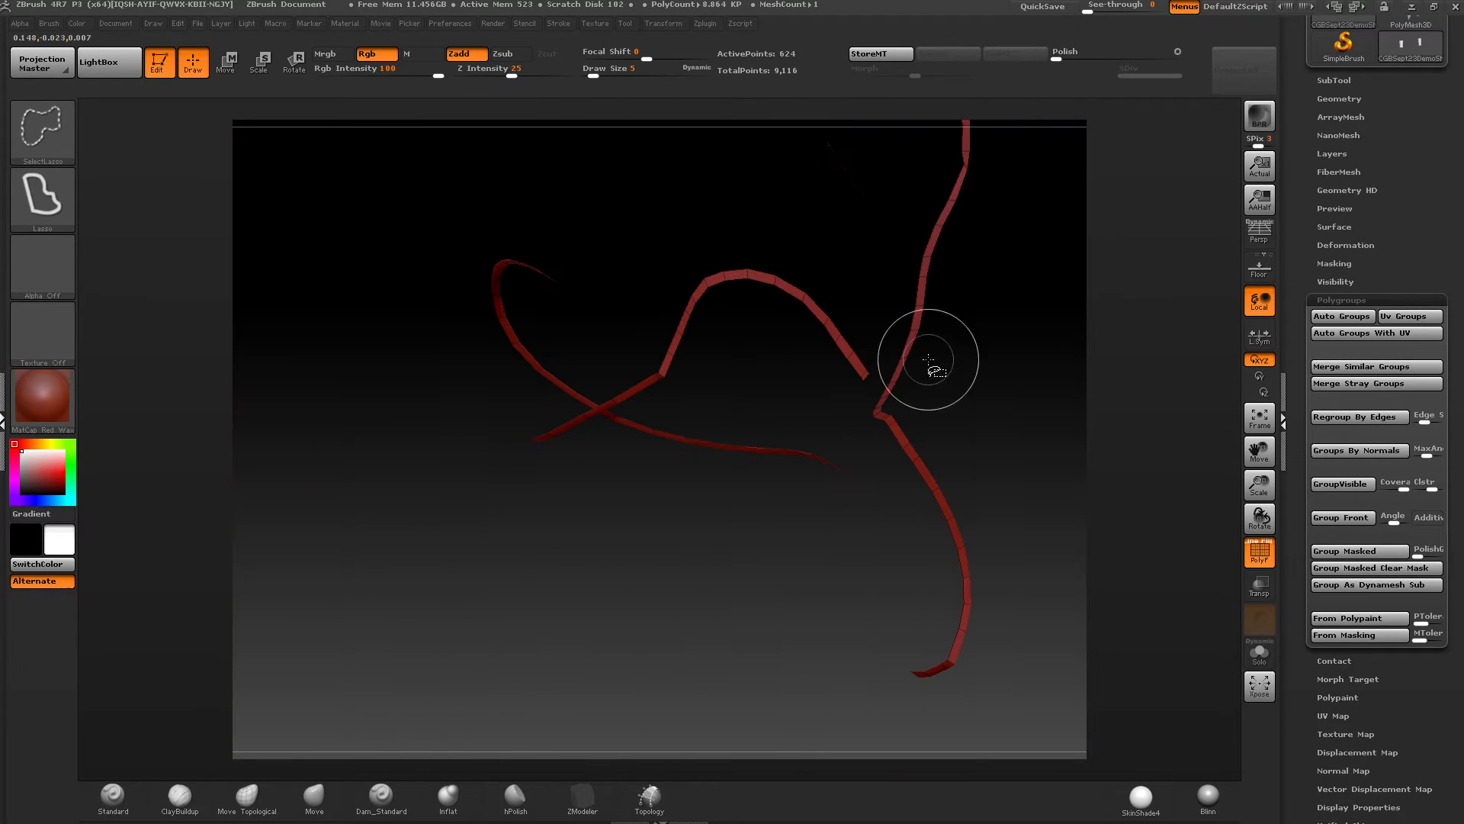
left_click(586, 479, "ctrl+shift")
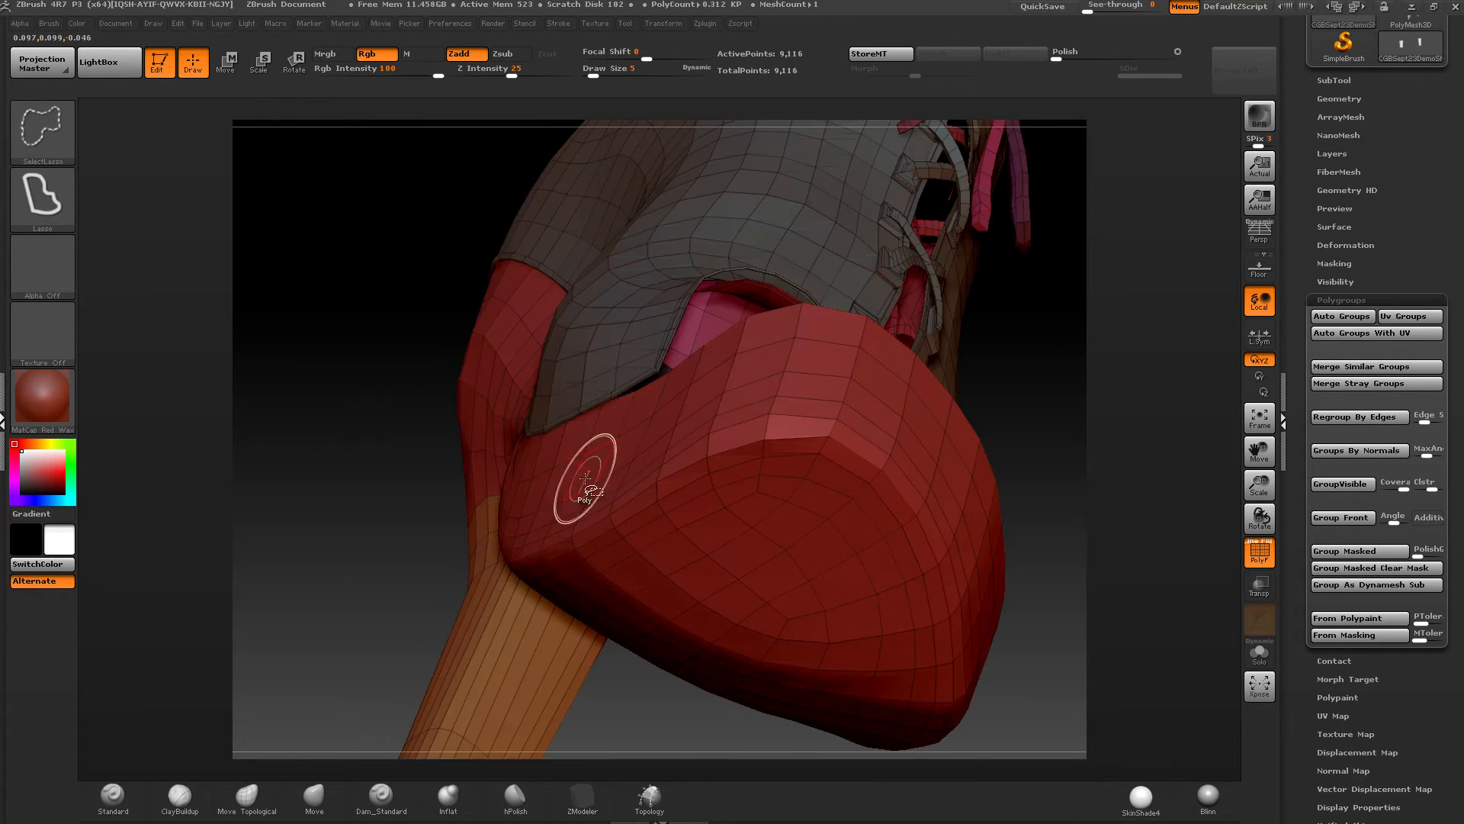
Step: Isolate one shoe's outer upper together with its rim strip and combine them into one polygroup
left_click(686, 251, "ctrl+shift")
left_click_drag(1010, 358, 973, 401, "ctrl+shift")
right_click_drag(794, 294, 768, 366)
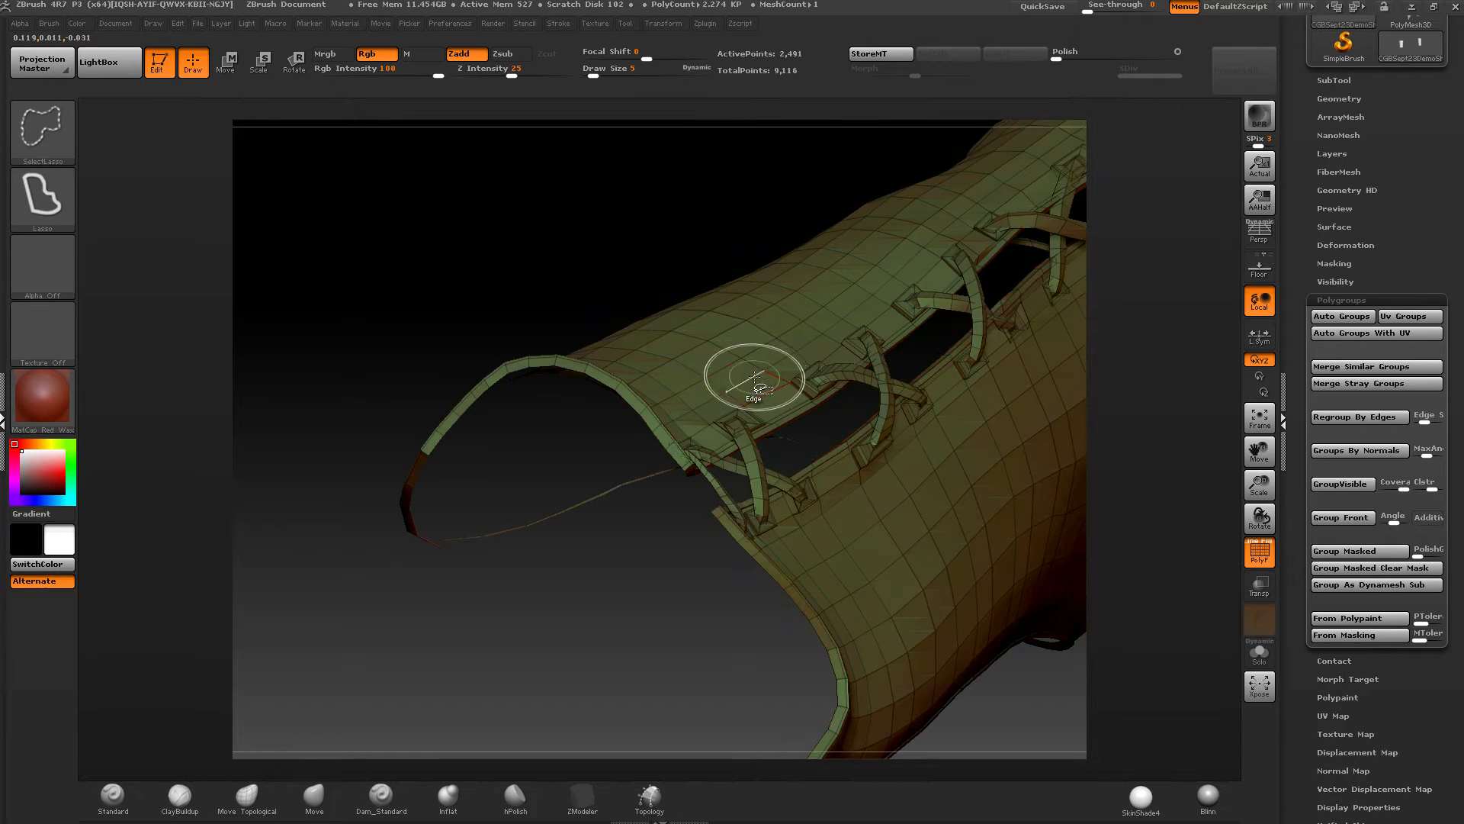
mouse_move(754, 378)
right_mouse_down()
mouse_move(676, 340)
mouse_move(758, 496)
mouse_move(824, 377)
mouse_move(580, 359)
right_mouse_up()
right_click_drag(580, 359, 732, 458, "ctrl")
Step: Isolate the outer uppers and rim strips of both shoes, group them as one polygroup, and show the complete shoes
left_click(837, 318, "ctrl+shift")
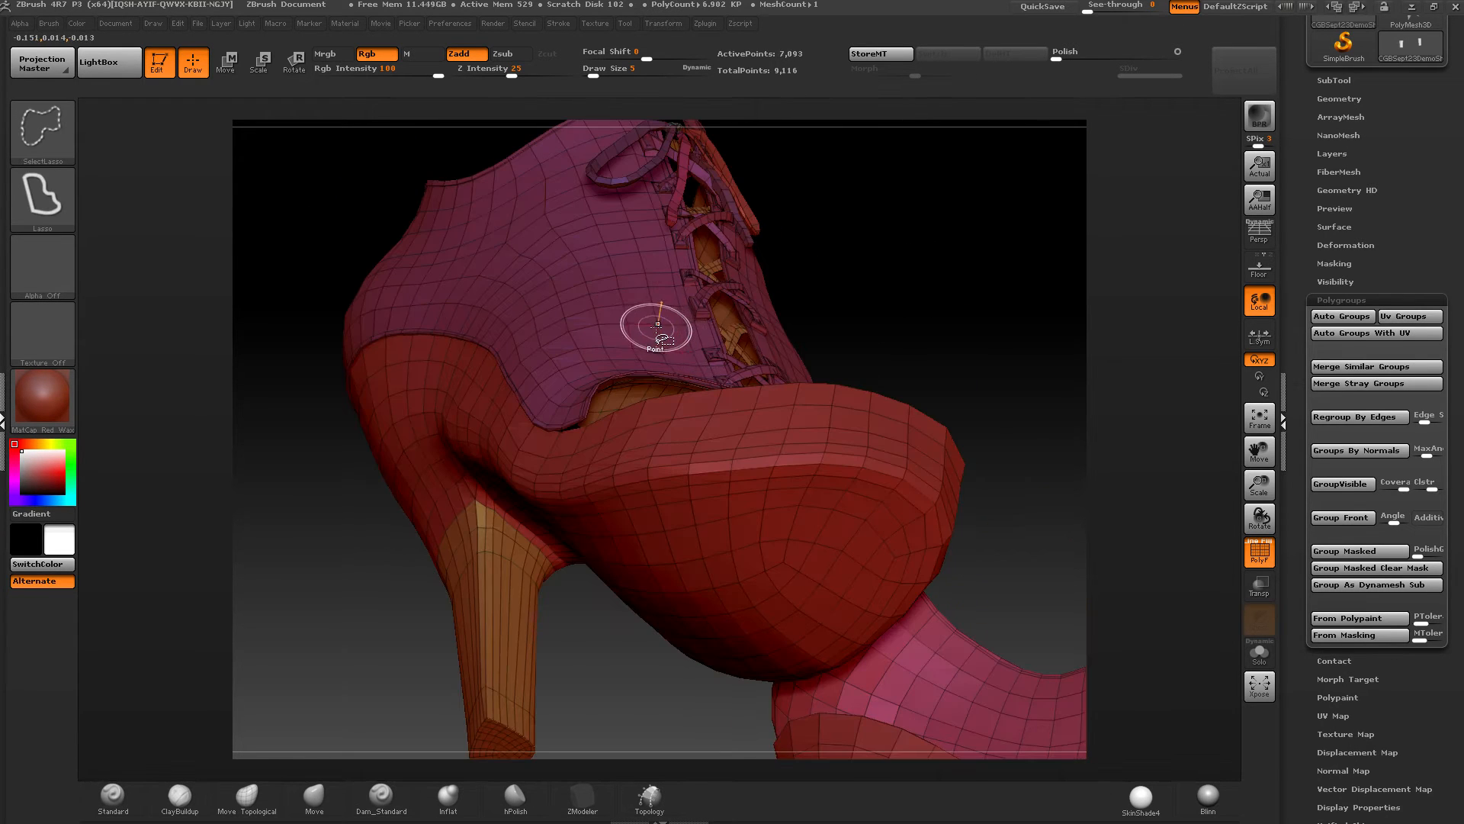
left_click(657, 325, "ctrl+shift")
left_click_drag(920, 259, 879, 294, "ctrl+shift")
right_click_drag(865, 305, 822, 306, "ctrl")
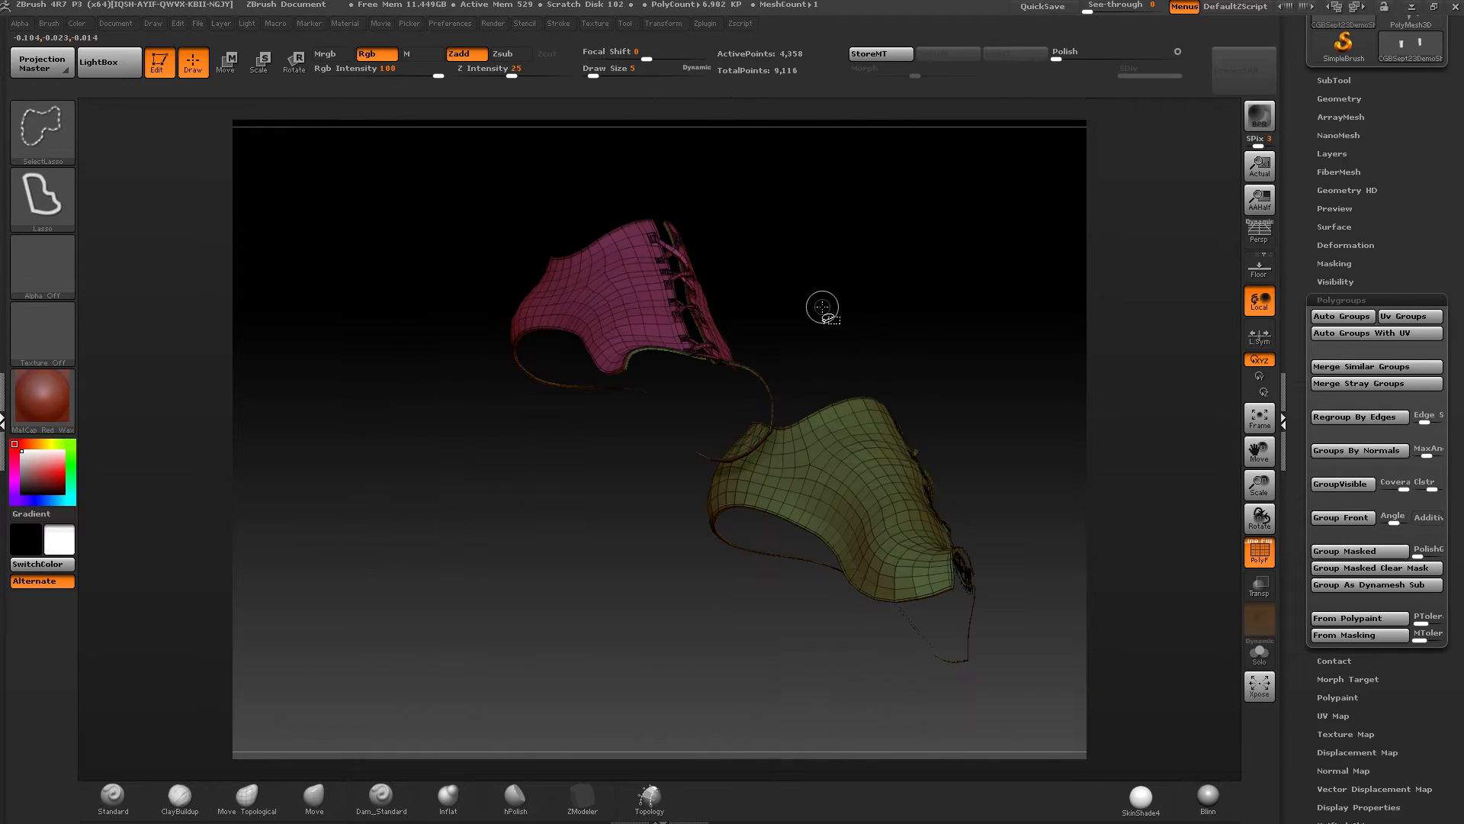
key("ctrl+w")
left_click(867, 332, "ctrl+shift")
right_click_drag(727, 354, 679, 362)
right_click_drag(679, 362, 738, 447, "ctrl")
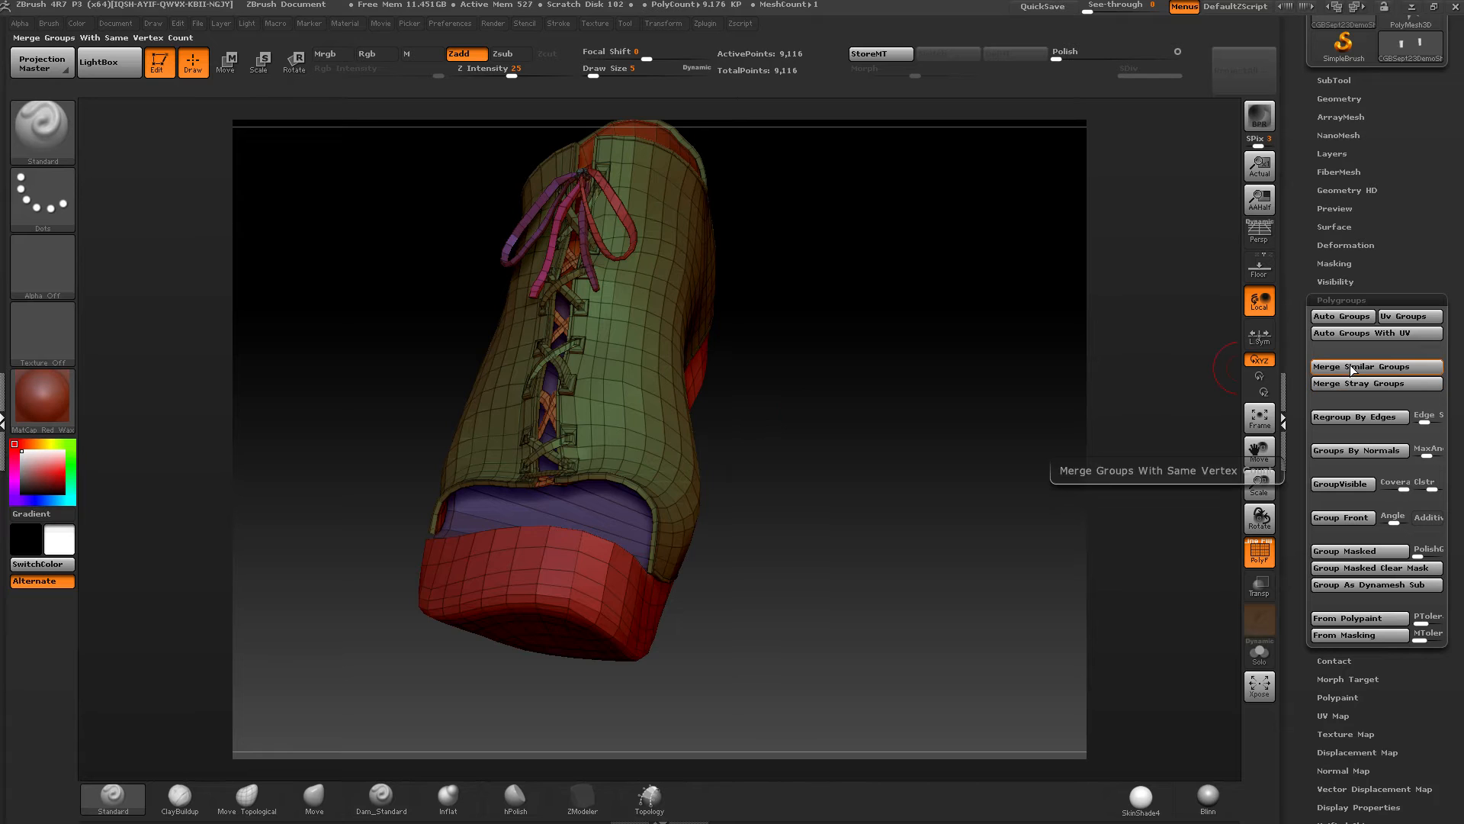
Step: Merge the similar polygroups of the two shoes and isolate the inner linings to check them before showing everything again
mouse_move(678, 335)
right_mouse_down()
mouse_move(738, 359)
mouse_move(686, 420)
mouse_move(722, 409)
mouse_move(749, 374)
mouse_move(696, 441)
right_mouse_up()
left_click(658, 415, "ctrl+shift")
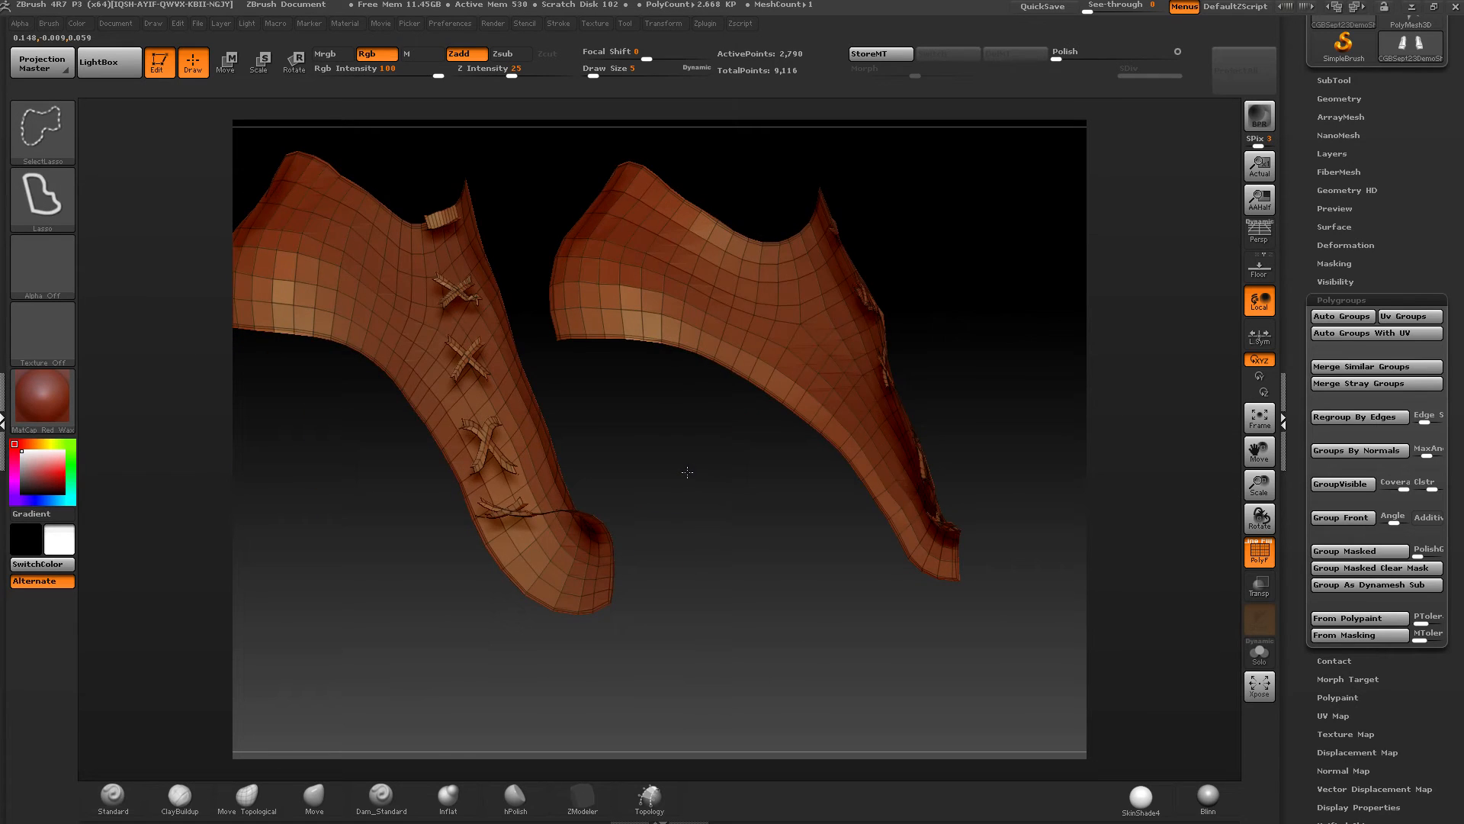
left_click(687, 472, "ctrl+shift")
right_click_drag(477, 389, 438, 385)
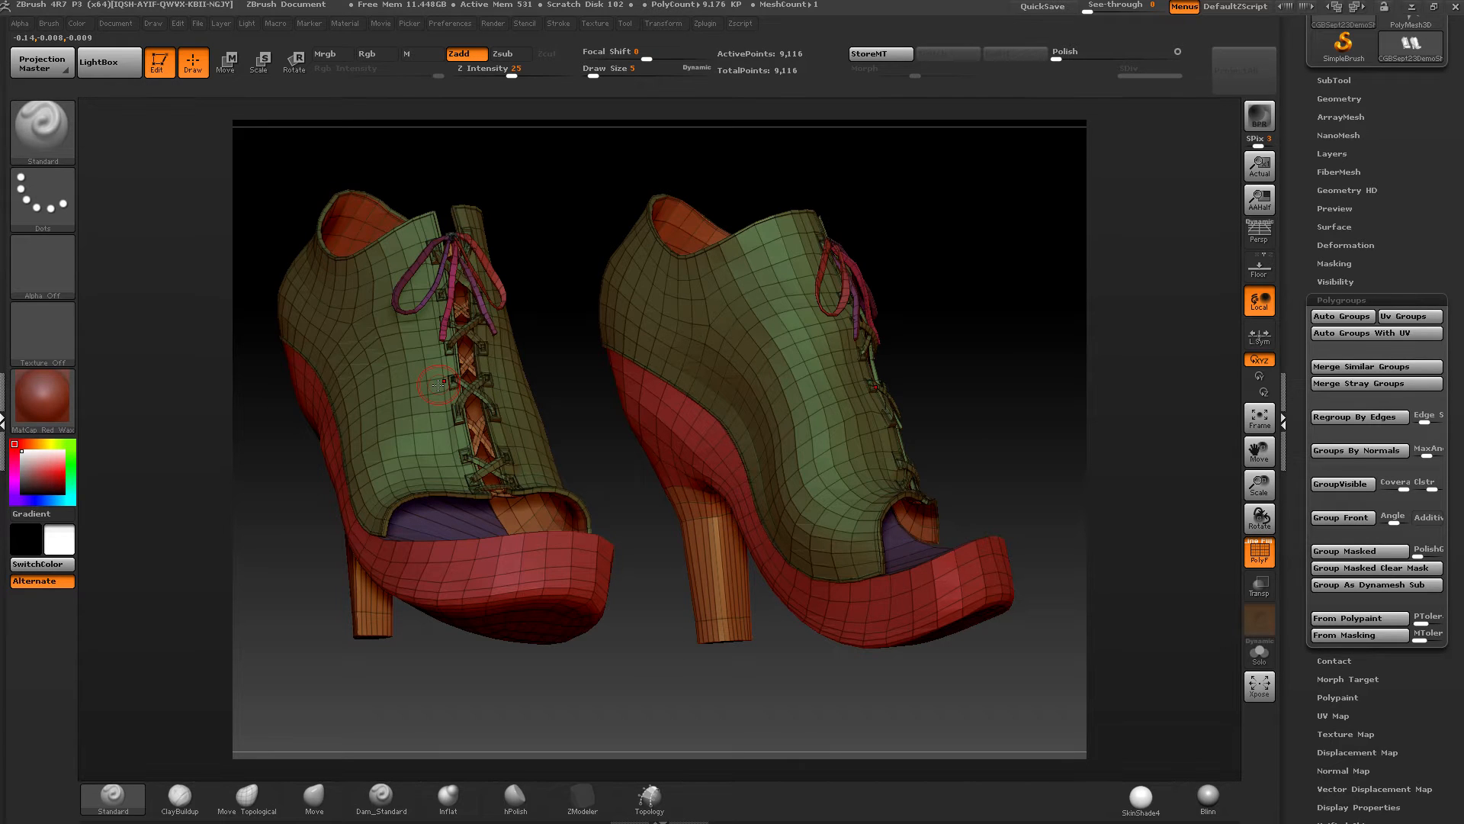
Step: Isolate the outer uppers of both shoes and close in on the uppermost crossed laces and their eyelets
mouse_move(507, 303)
right_mouse_down()
mouse_move(456, 324)
mouse_move(556, 437)
mouse_move(534, 484)
mouse_move(618, 437)
mouse_move(622, 458)
right_mouse_up()
left_click(563, 427, "ctrl+shift")
mouse_move(622, 458)
right_mouse_down()
mouse_move(633, 415)
mouse_move(690, 482)
mouse_move(611, 448)
mouse_move(590, 263)
right_mouse_up()
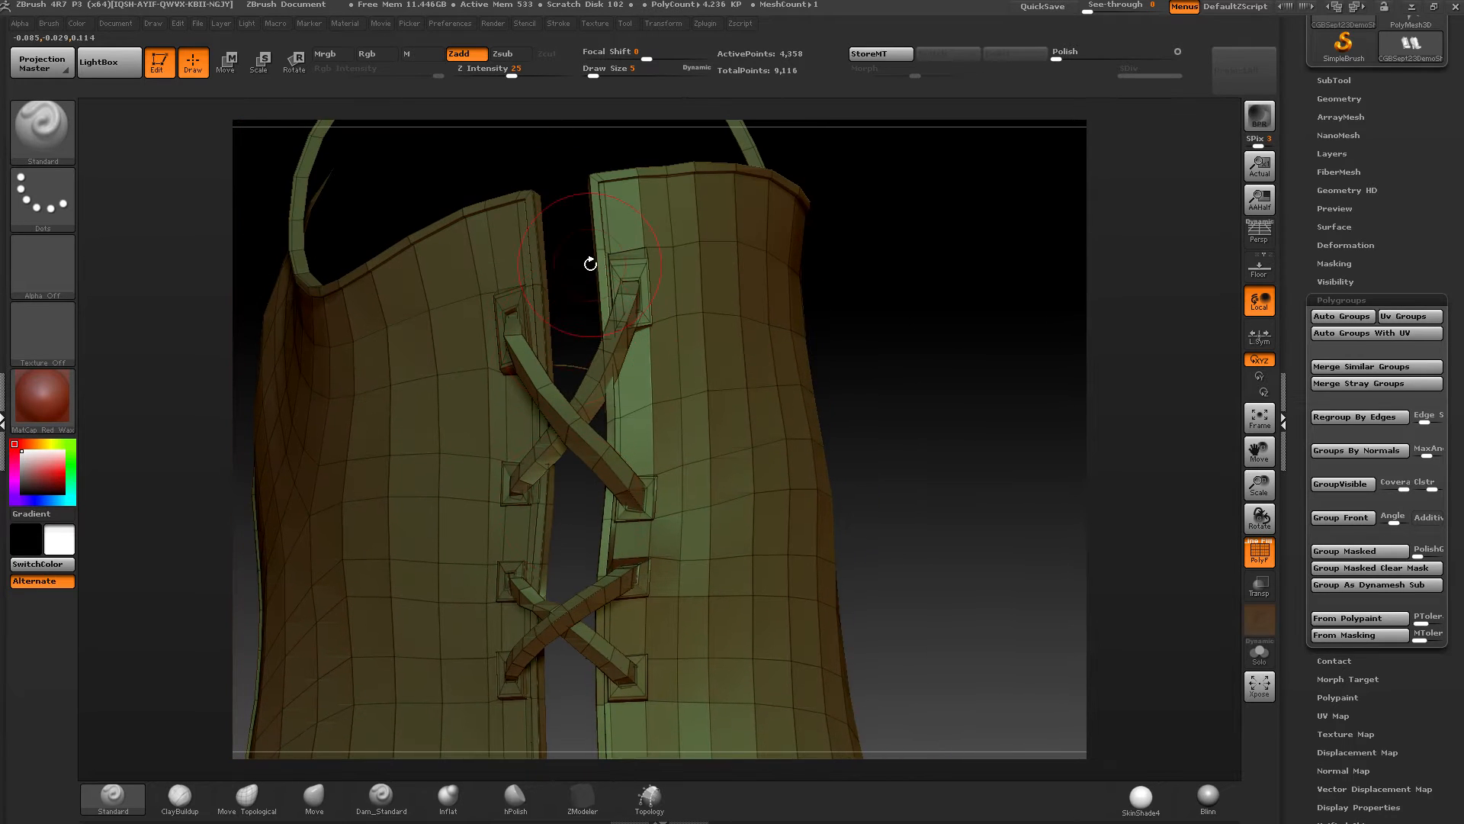
right_click_drag(770, 457, 698, 366)
left_click(957, 457, "ctrl+shift")
right_click_drag(793, 412, 664, 404, "ctrl")
left_click(895, 513, "ctrl+shift")
right_click_drag(652, 302, 717, 324)
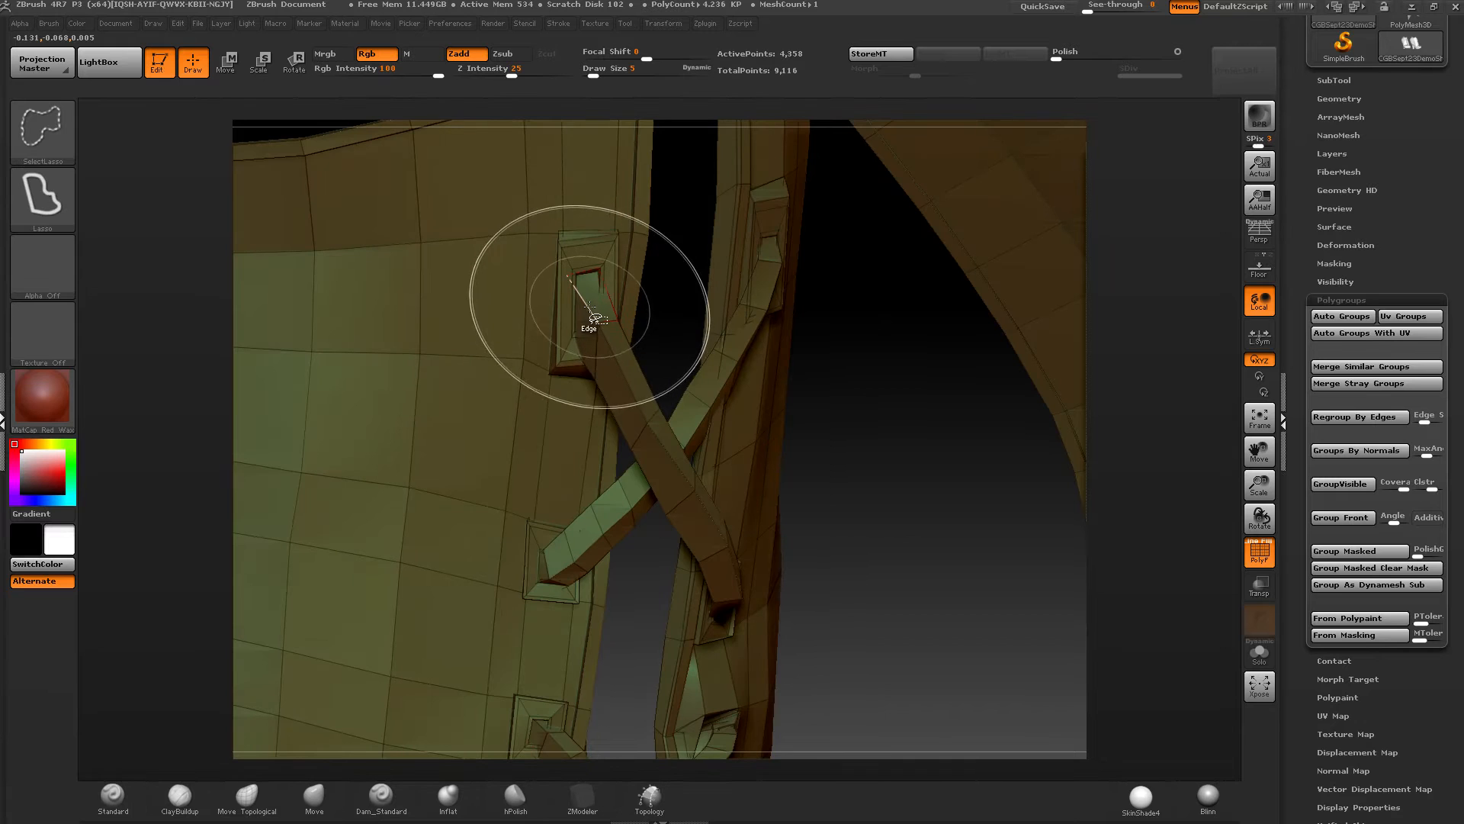
Step: Hide the faces of the uppermost lace strand, and the crossing strand's end at its upper eyelet
left_click(670, 456, "ctrl+shift")
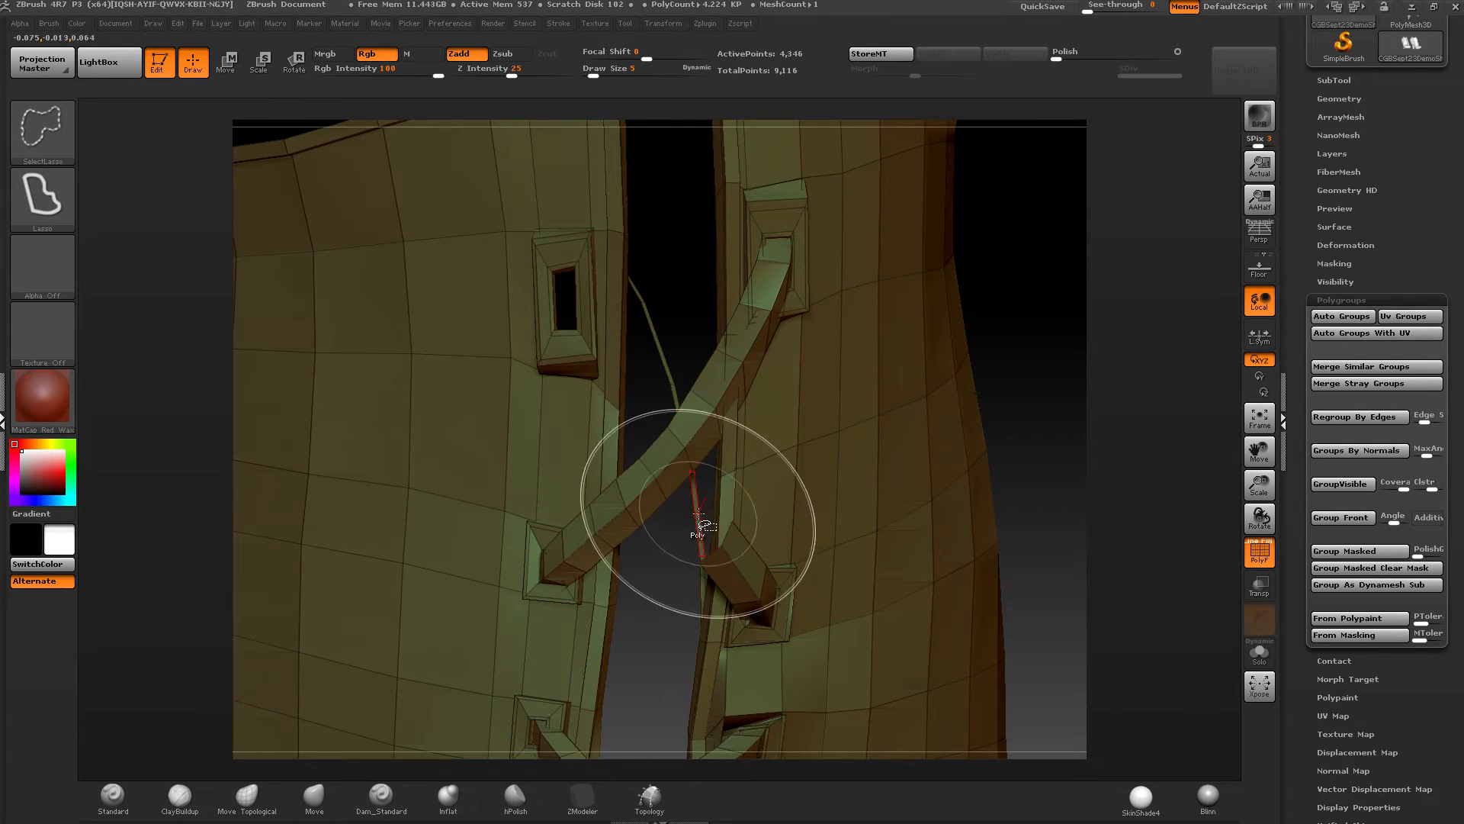
mouse_move(772, 580)
right_mouse_down()
mouse_move(766, 603)
mouse_move(774, 545)
right_mouse_up()
left_click(768, 610, "ctrl+shift")
key("ctrl+shift")
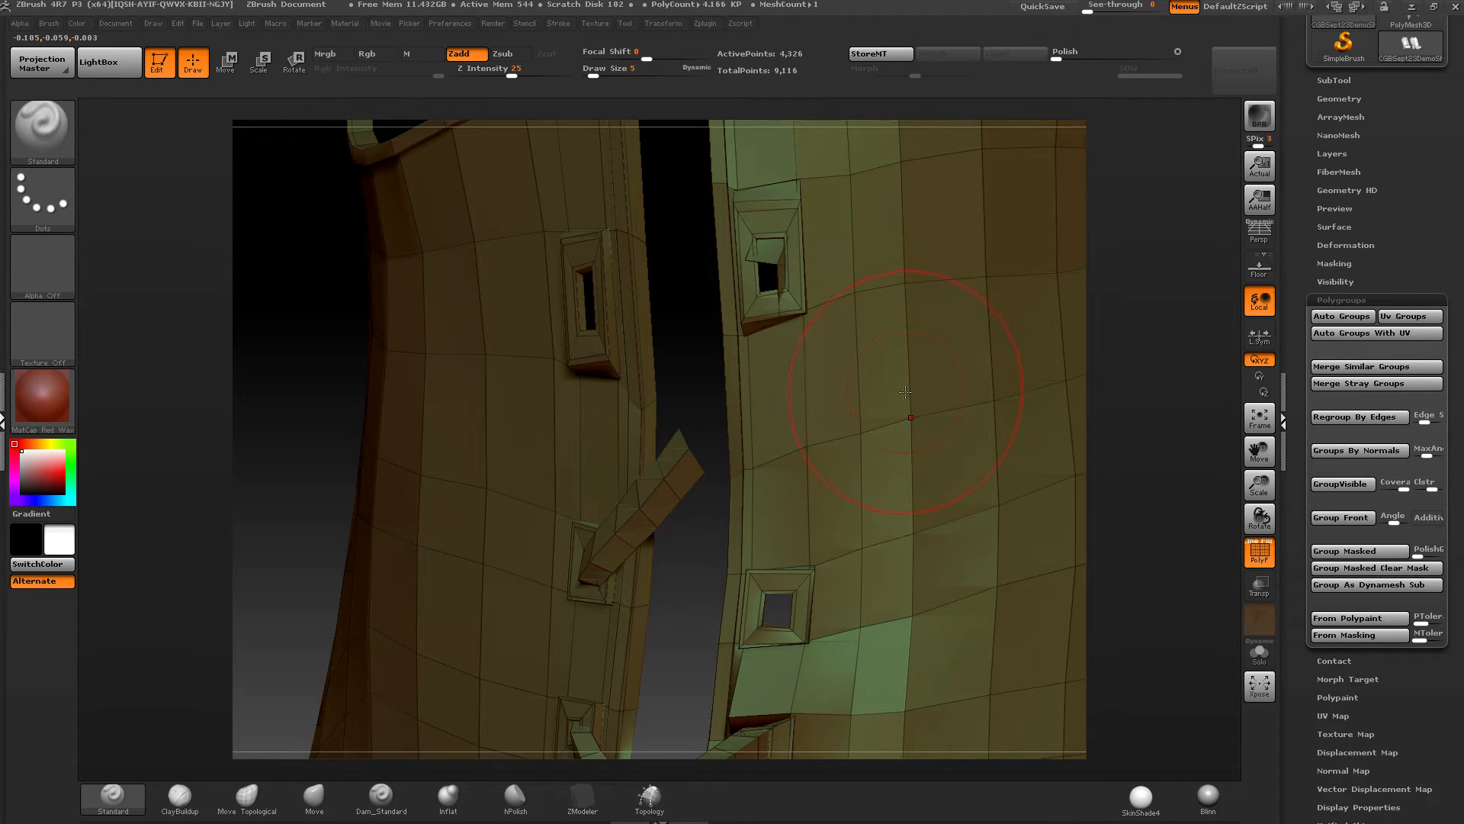
right_click_drag(892, 411, 949, 416)
key("ctrl")
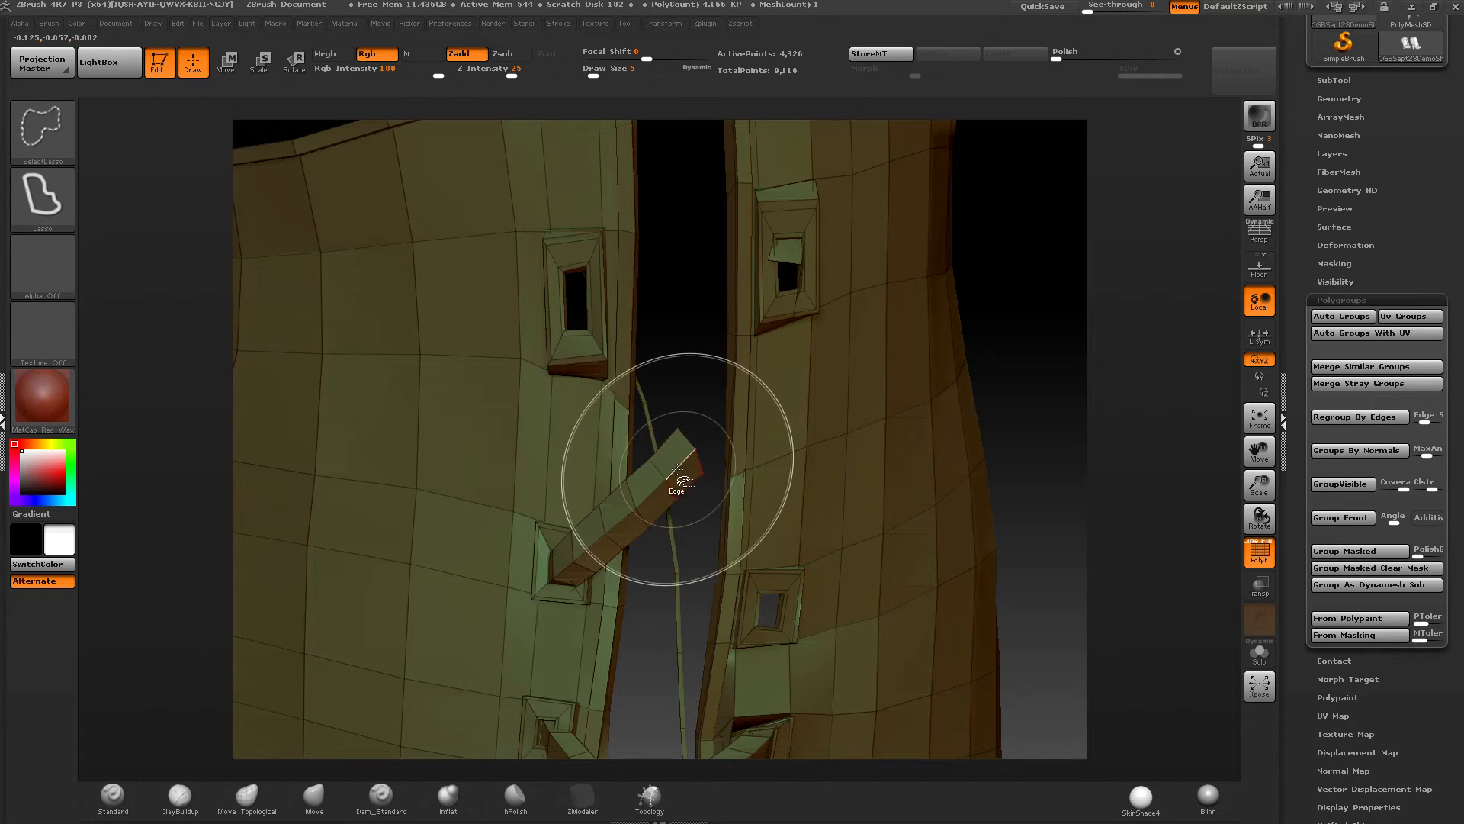
Step: Hide the rest of the crossing top strand, including the leftover faces inside its lower eyelet
left_click(624, 518)
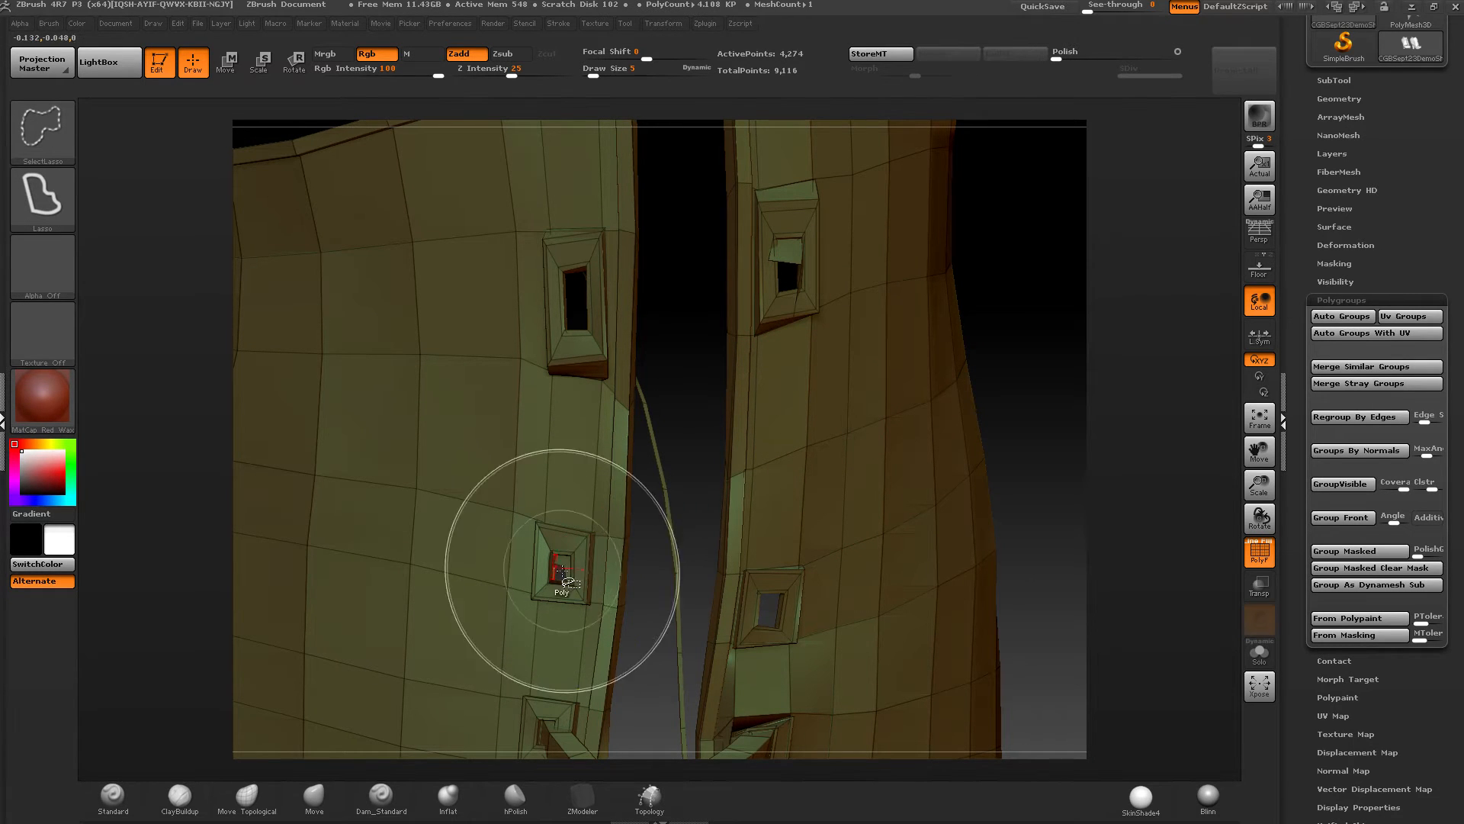
left_click(561, 570, "ctrl+shift")
right_click_drag(536, 573, 576, 636, "ctrl")
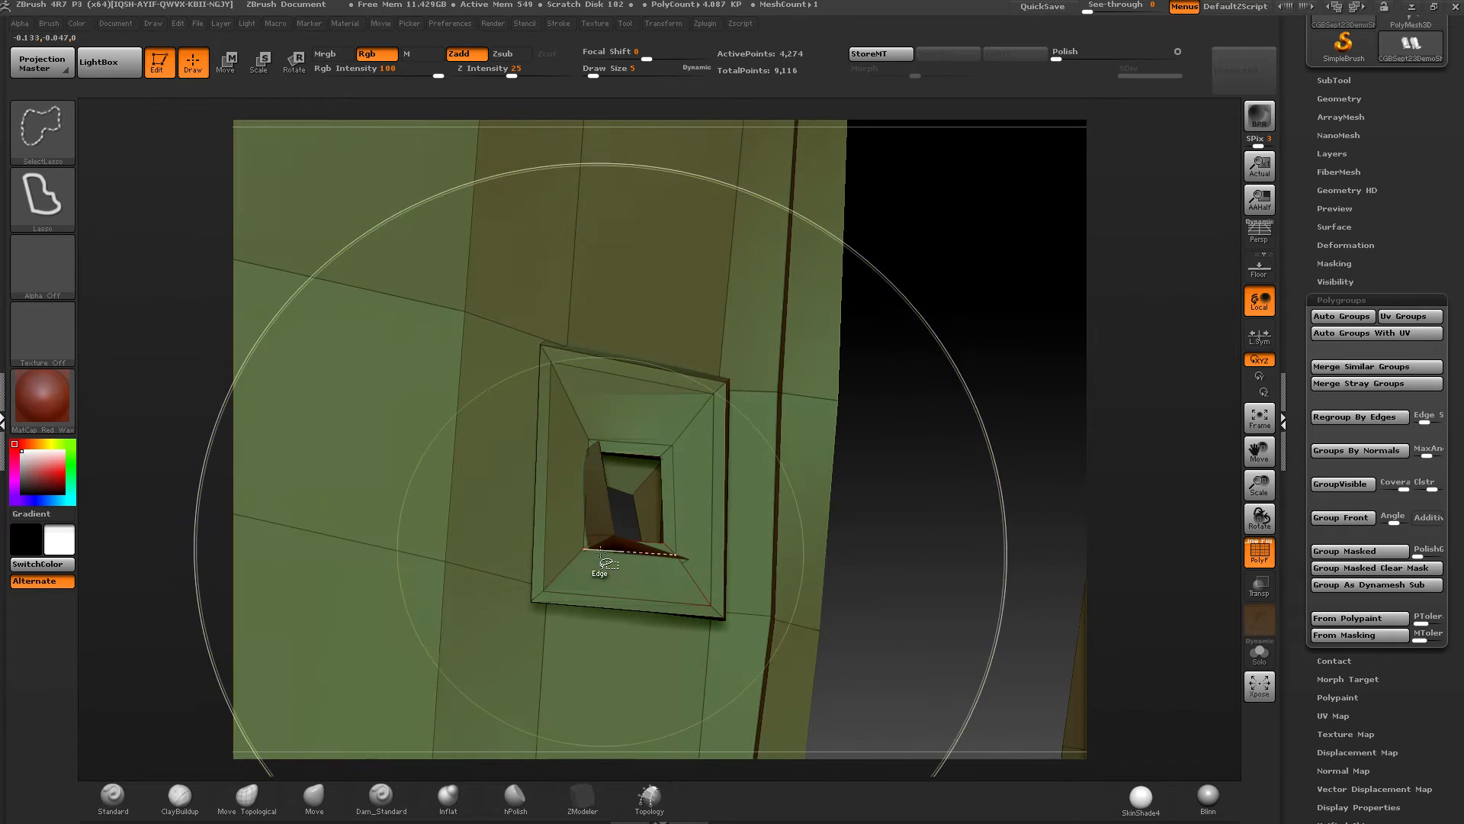
left_click(600, 549, "ctrl+shift")
right_click_drag(605, 550, 560, 436, "ctrl")
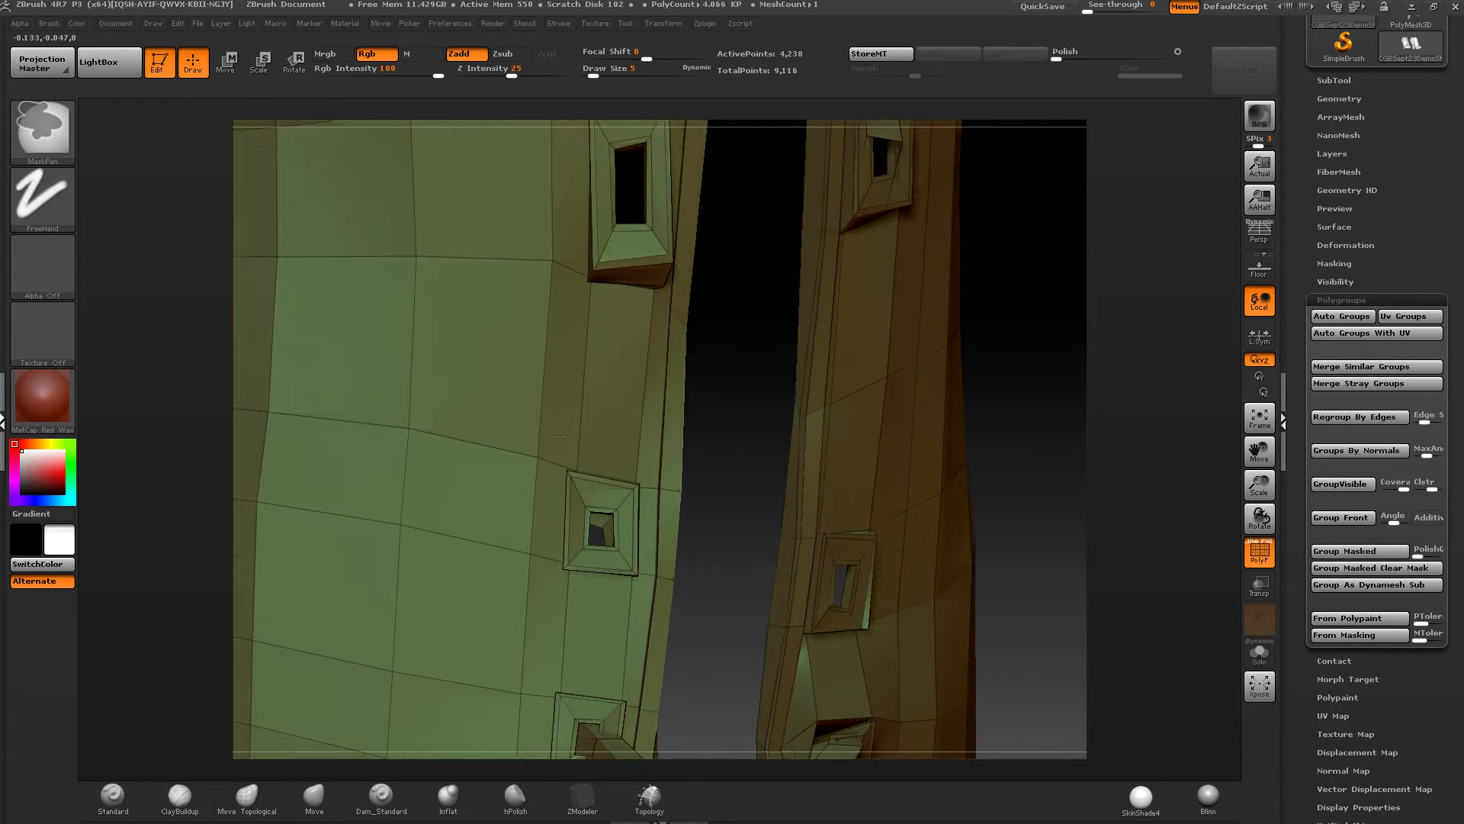
Step: Hide the rear strand of the next lace crossing from its middle up into its upper eyelet
right_click_drag(580, 526, 593, 194, "alt")
right_click_drag(602, 305, 614, 381, "ctrl")
right_click_drag(626, 442, 720, 476)
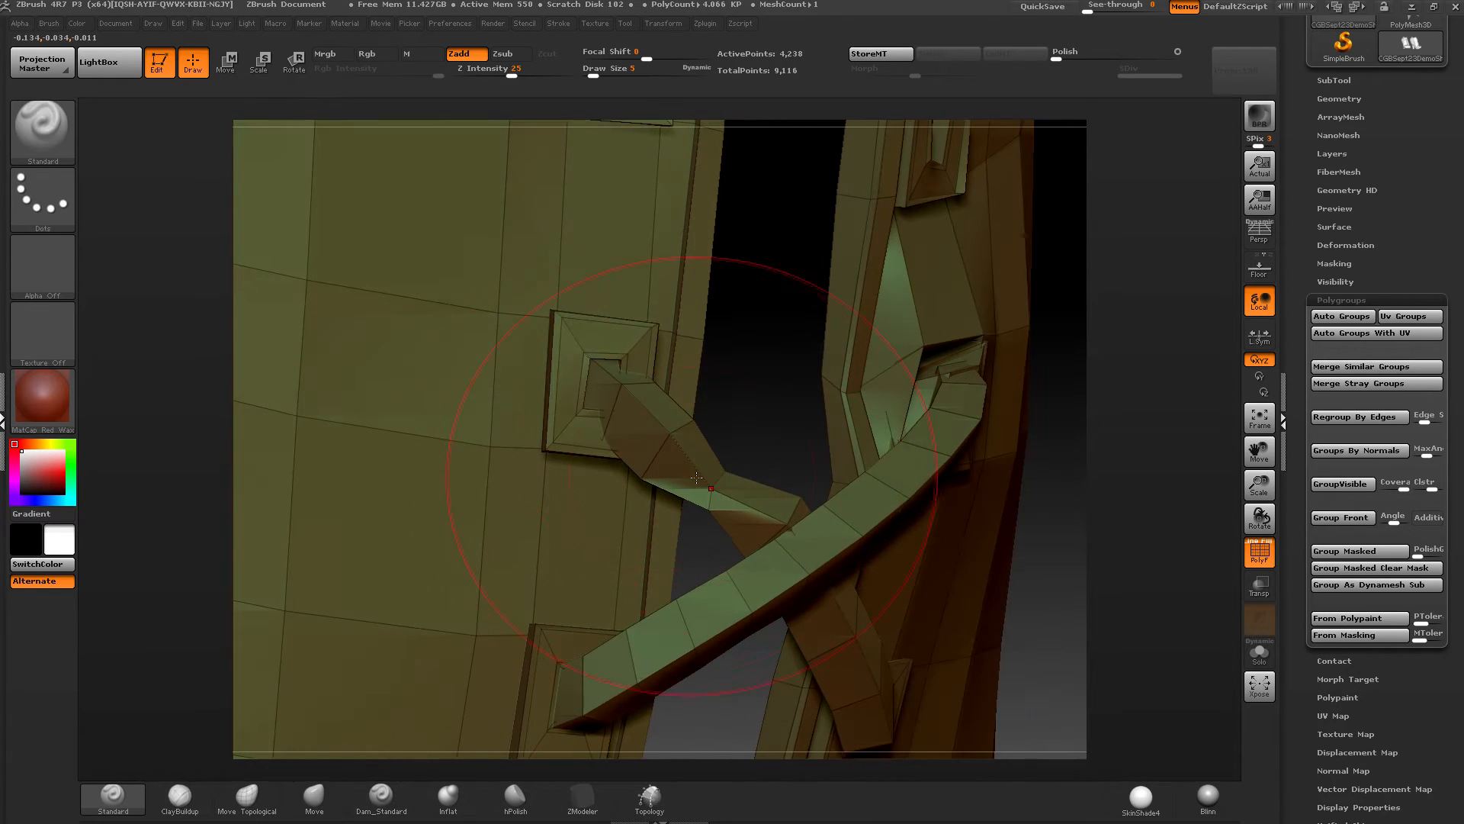
left_click(755, 507, "ctrl+shift")
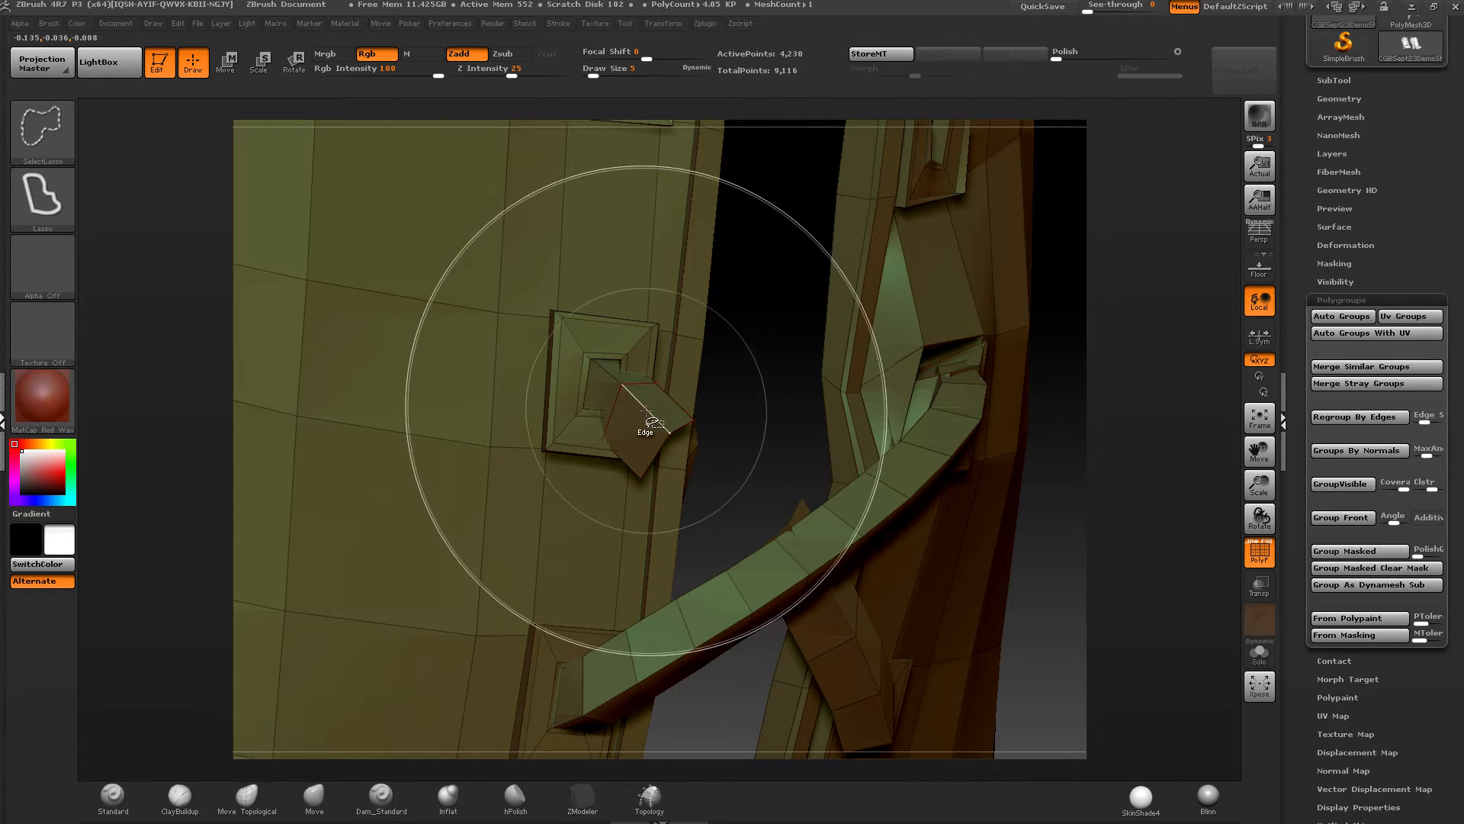
left_click(647, 420, "ctrl+shift")
left_click(609, 375, "ctrl+shift")
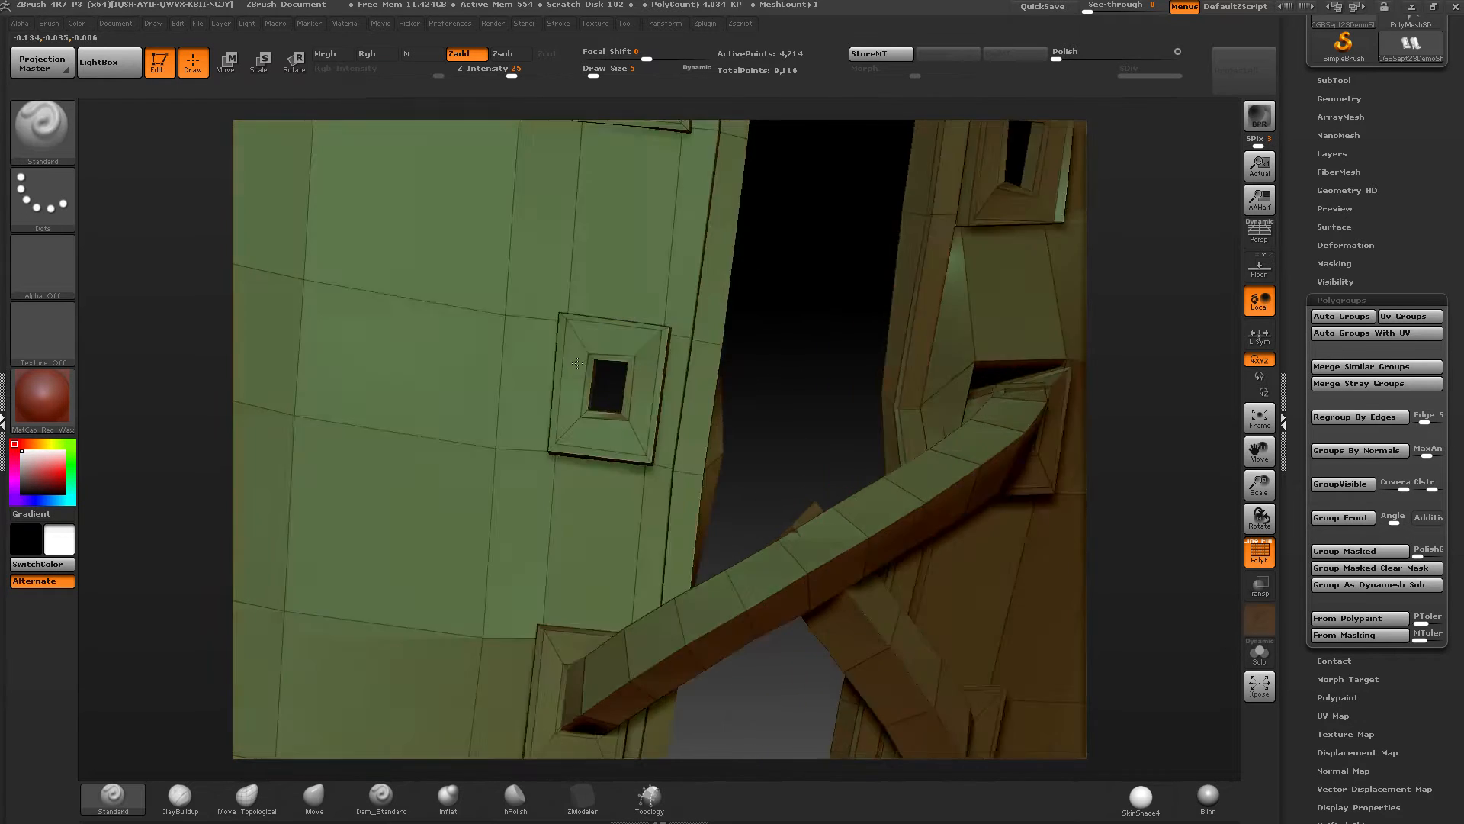
Step: Hide the remaining lower part of that rear strand and clear its leftover faces from the opposite eyelet
mouse_move(609, 375)
right_mouse_down()
mouse_move(601, 396)
mouse_move(626, 425)
mouse_move(709, 416)
mouse_move(763, 444)
right_mouse_up()
left_click(655, 389, "ctrl+shift")
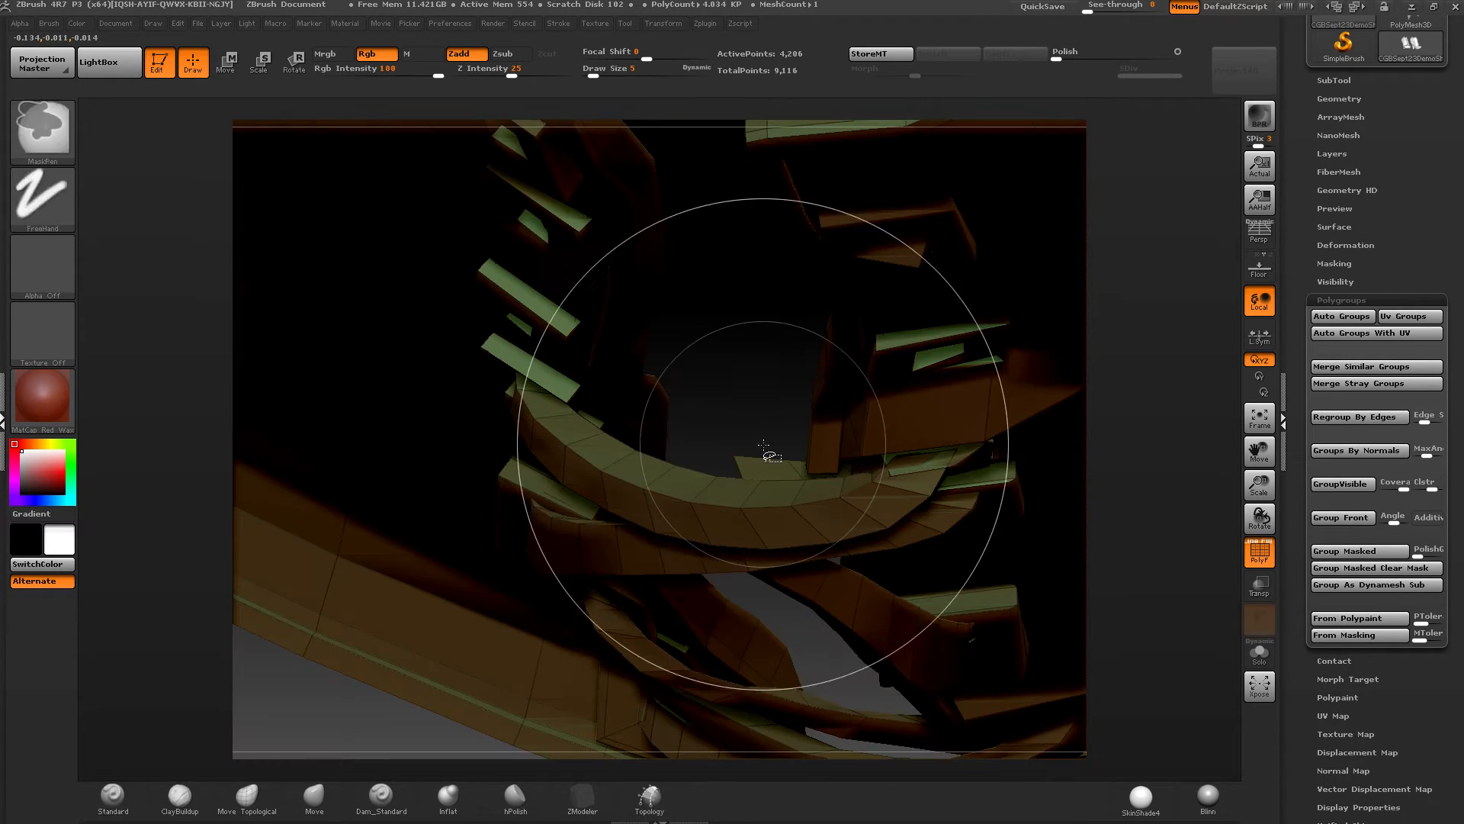
right_click_drag(751, 498, 681, 474)
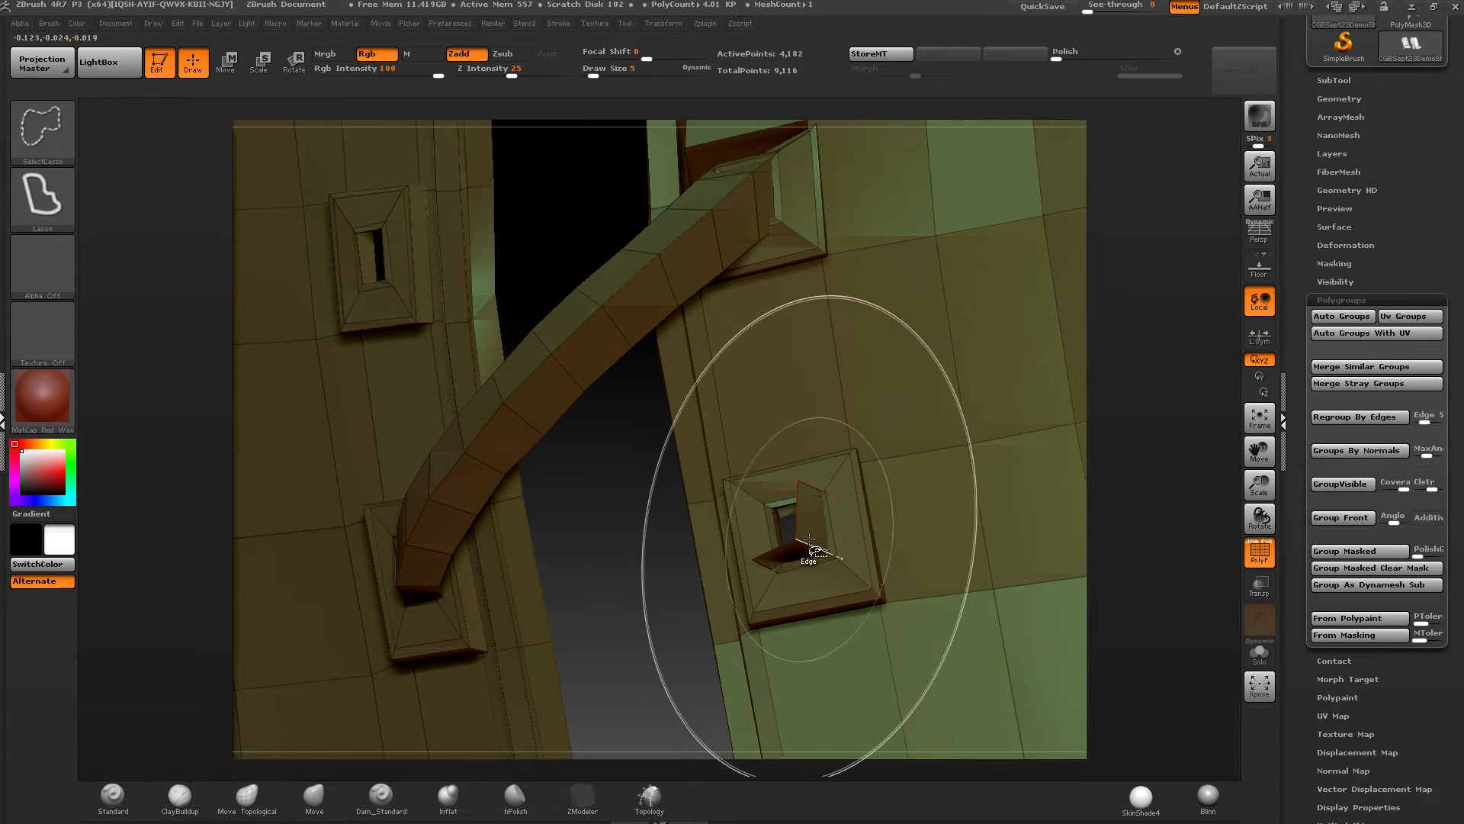
mouse_move(856, 572)
right_mouse_down()
mouse_move(839, 522)
mouse_move(771, 542)
mouse_move(765, 520)
right_mouse_up()
Step: Hide the long curved front strand of the same crossing, from its middle into both of its eyelets
right_click_drag(776, 307, 514, 351)
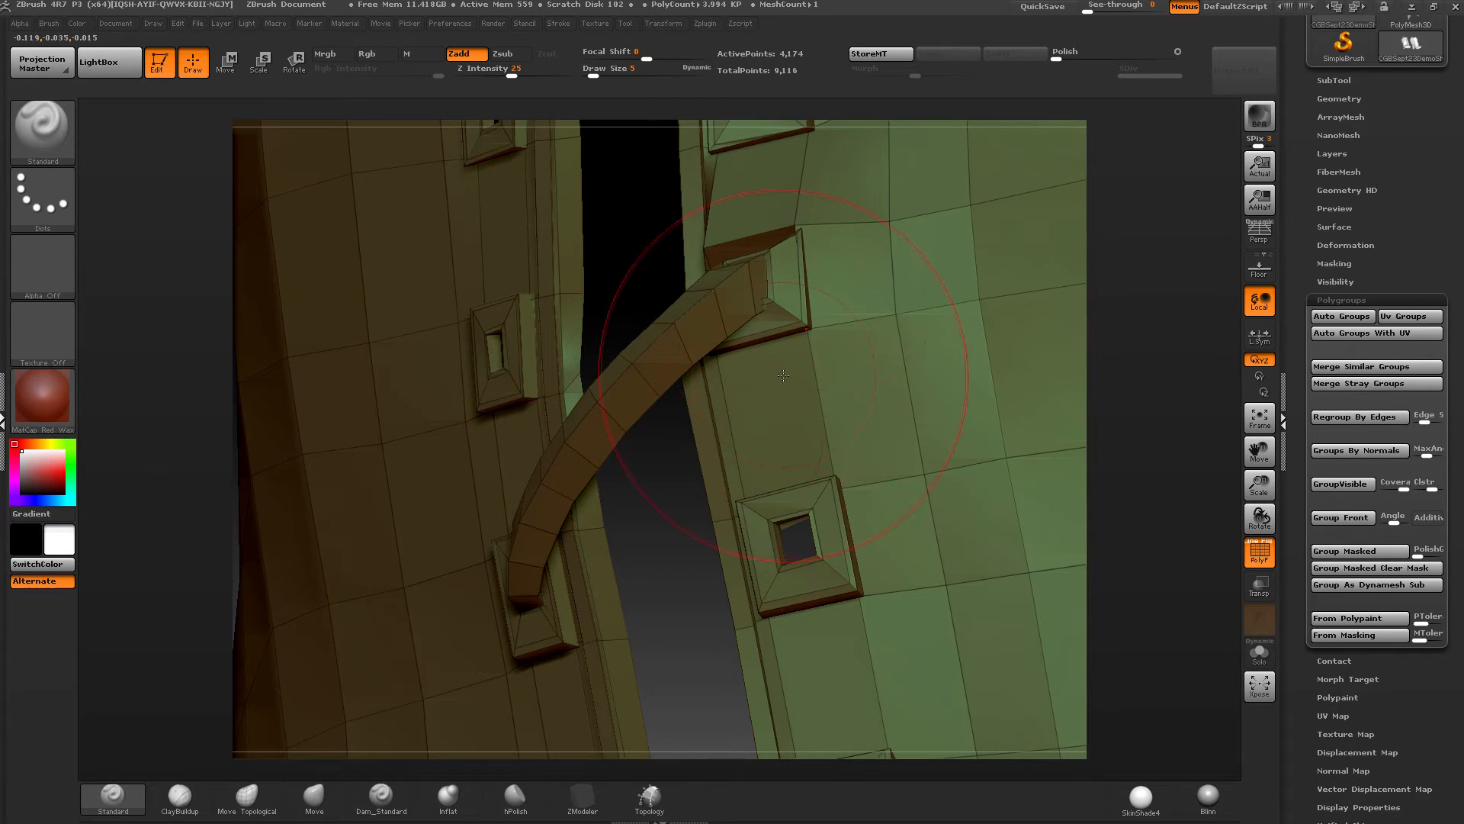
right_click_drag(783, 375, 726, 315)
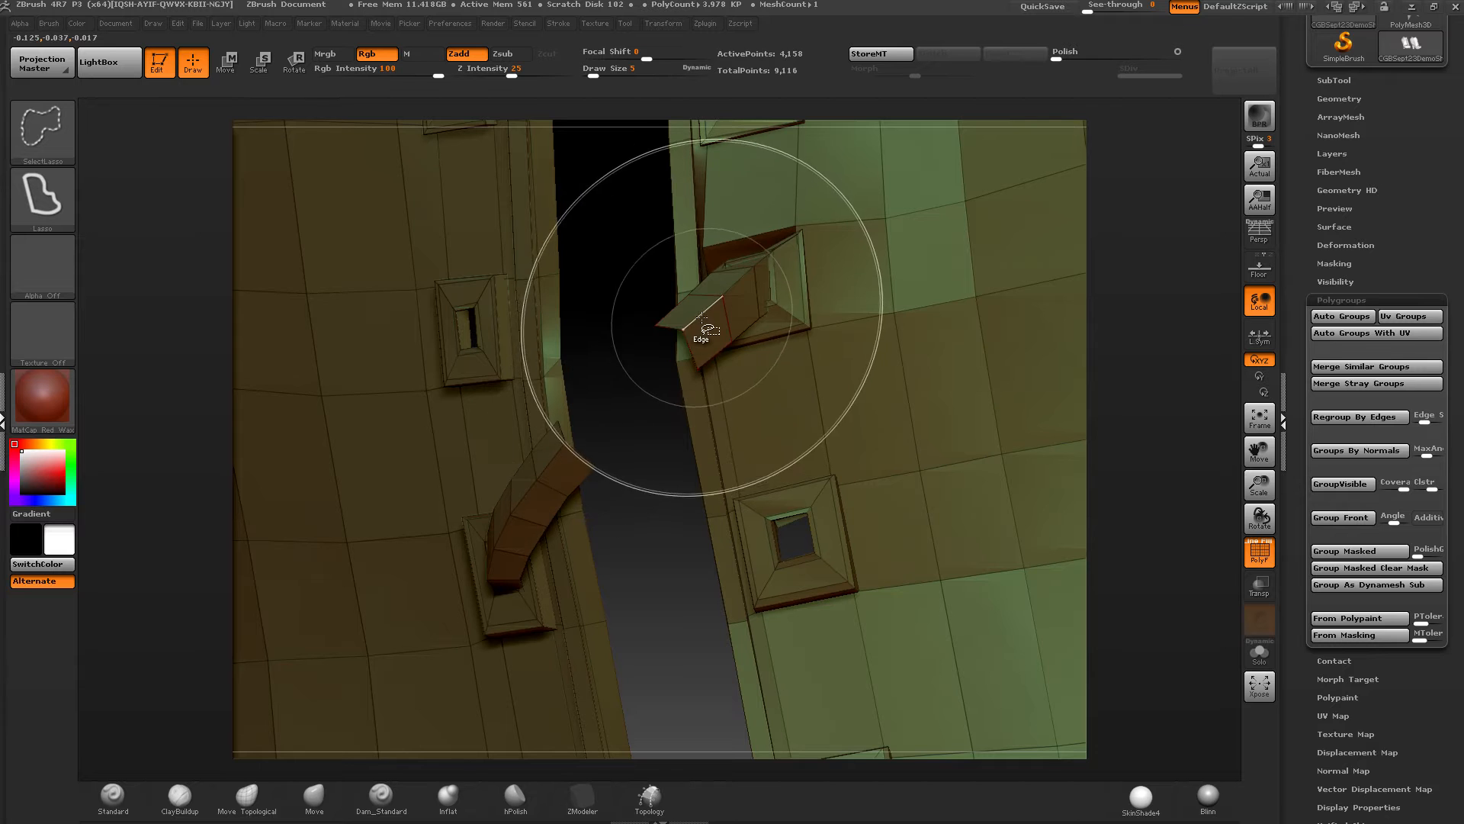
left_click(735, 288, "ctrl+shift")
right_click_drag(807, 294, 683, 353)
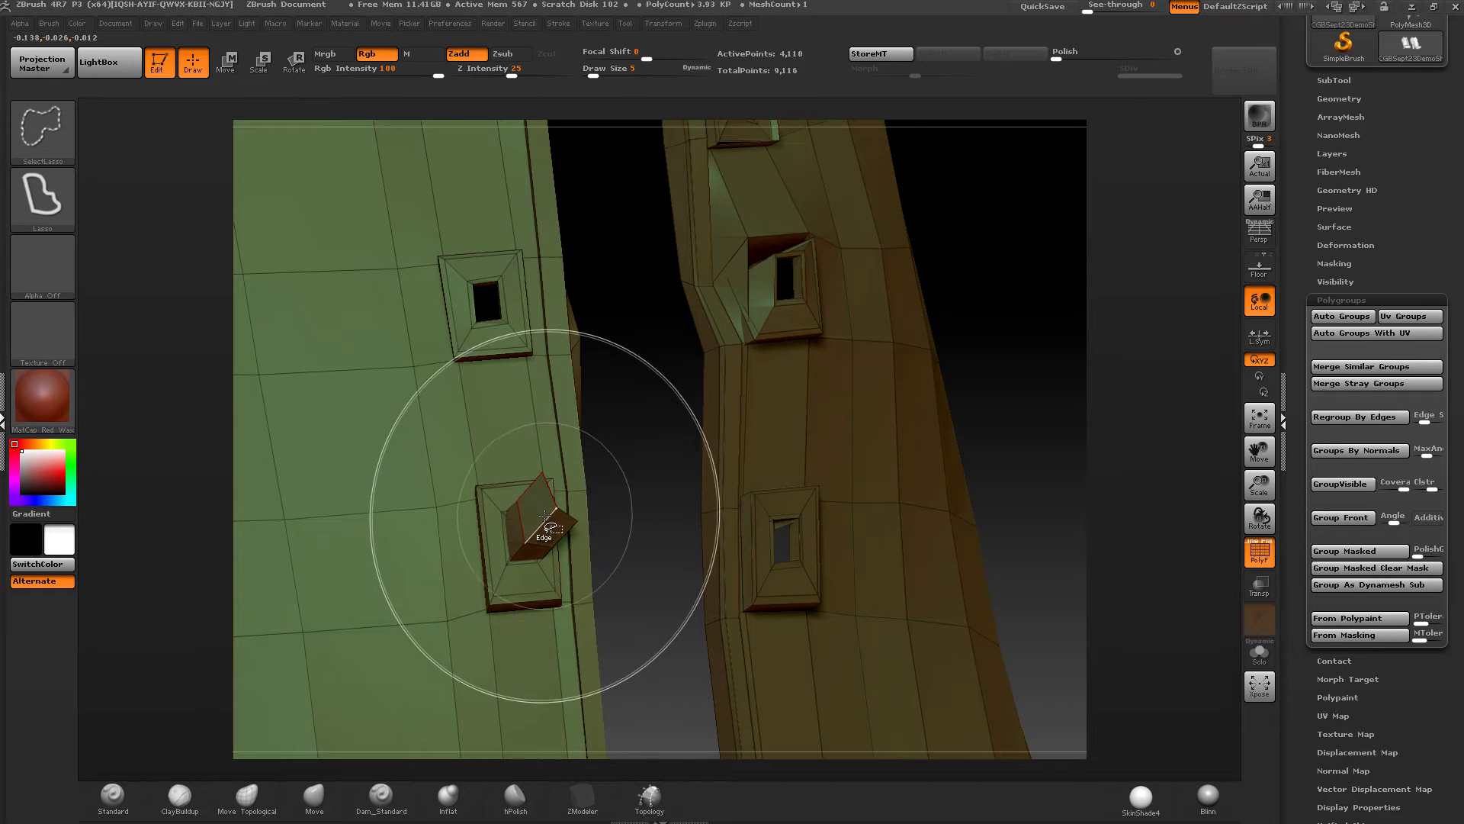
left_click(518, 547, "ctrl+shift")
Step: At the third lace crossing, hide the rear strand's upper end in its eyelet and the faces where both strands cross
mouse_move(507, 586)
right_mouse_down("ctrl")
mouse_move(541, 725)
mouse_move(604, 425)
mouse_move(684, 268)
mouse_move(644, 404)
mouse_move(625, 341)
mouse_move(558, 314)
right_mouse_up("ctrl")
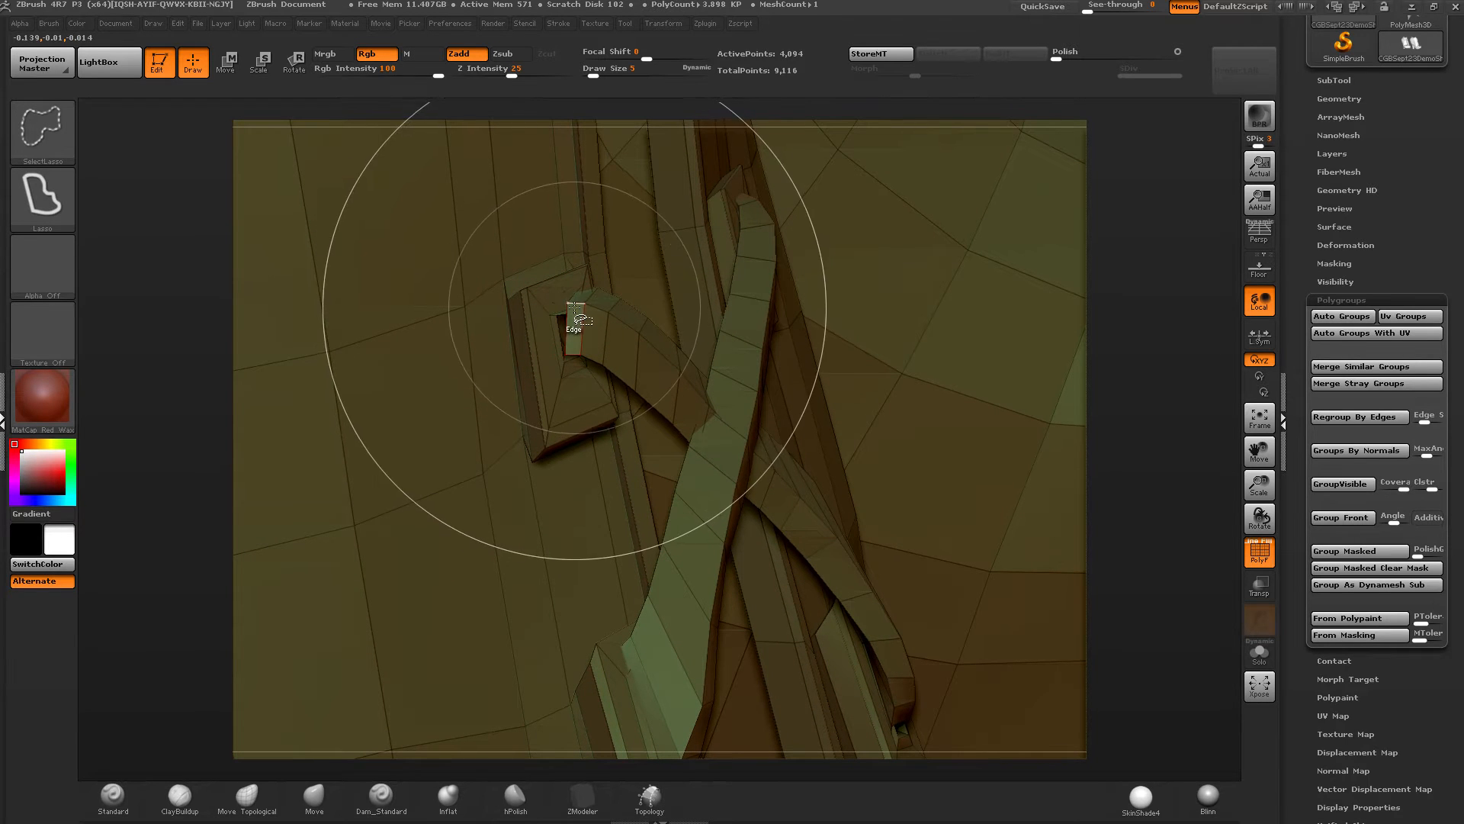
left_click(578, 321, "ctrl+shift")
right_click_drag(611, 322, 560, 335)
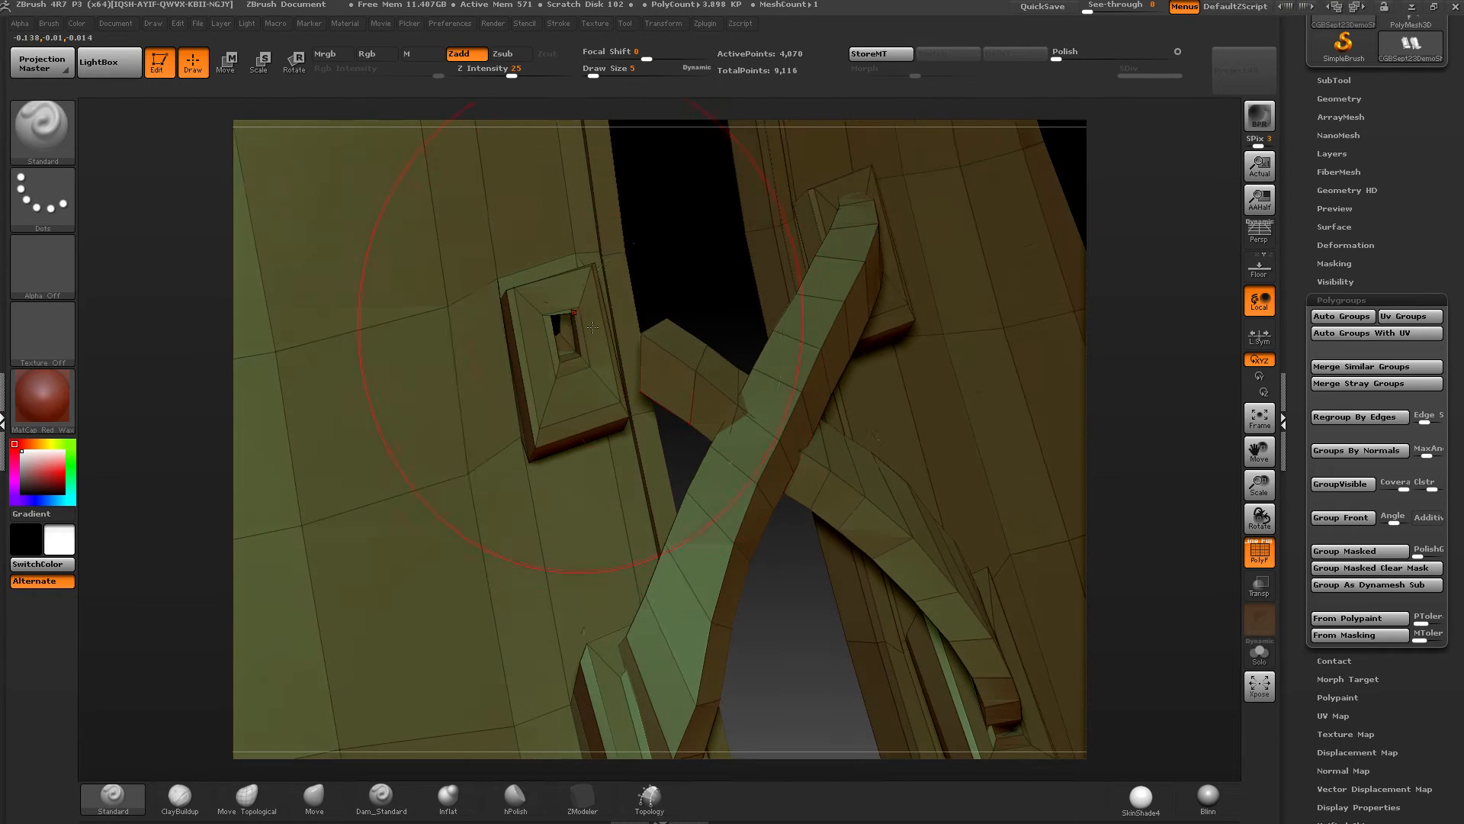
right_click_drag(746, 419, 663, 328)
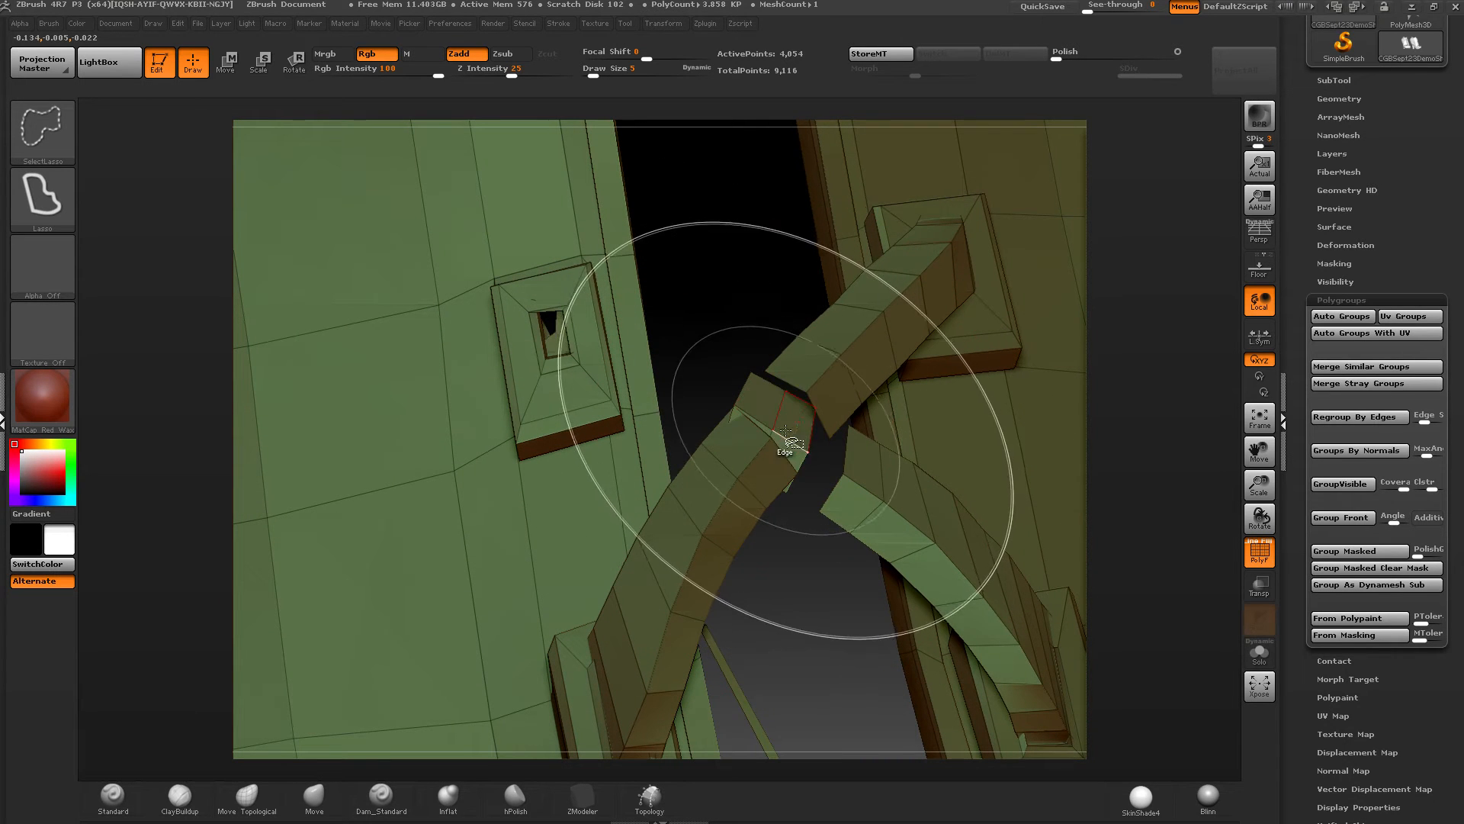
left_click(782, 427, "ctrl+shift")
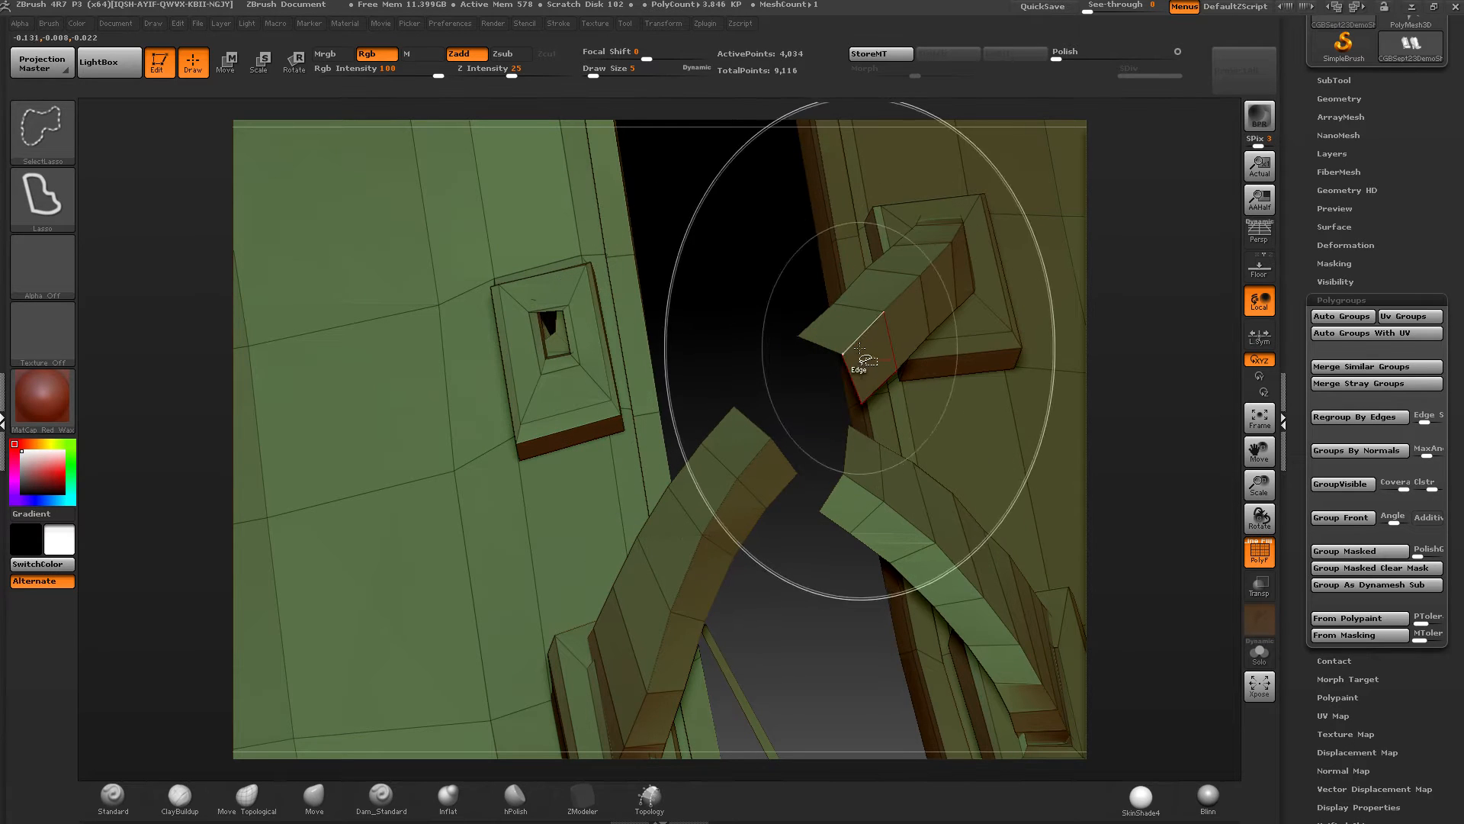
Step: Hide the upper half of the third crossing's front strand and clear its stray faces from inside the eyelet
right_click_drag(831, 229, 755, 223)
left_click(779, 282, "ctrl+shift")
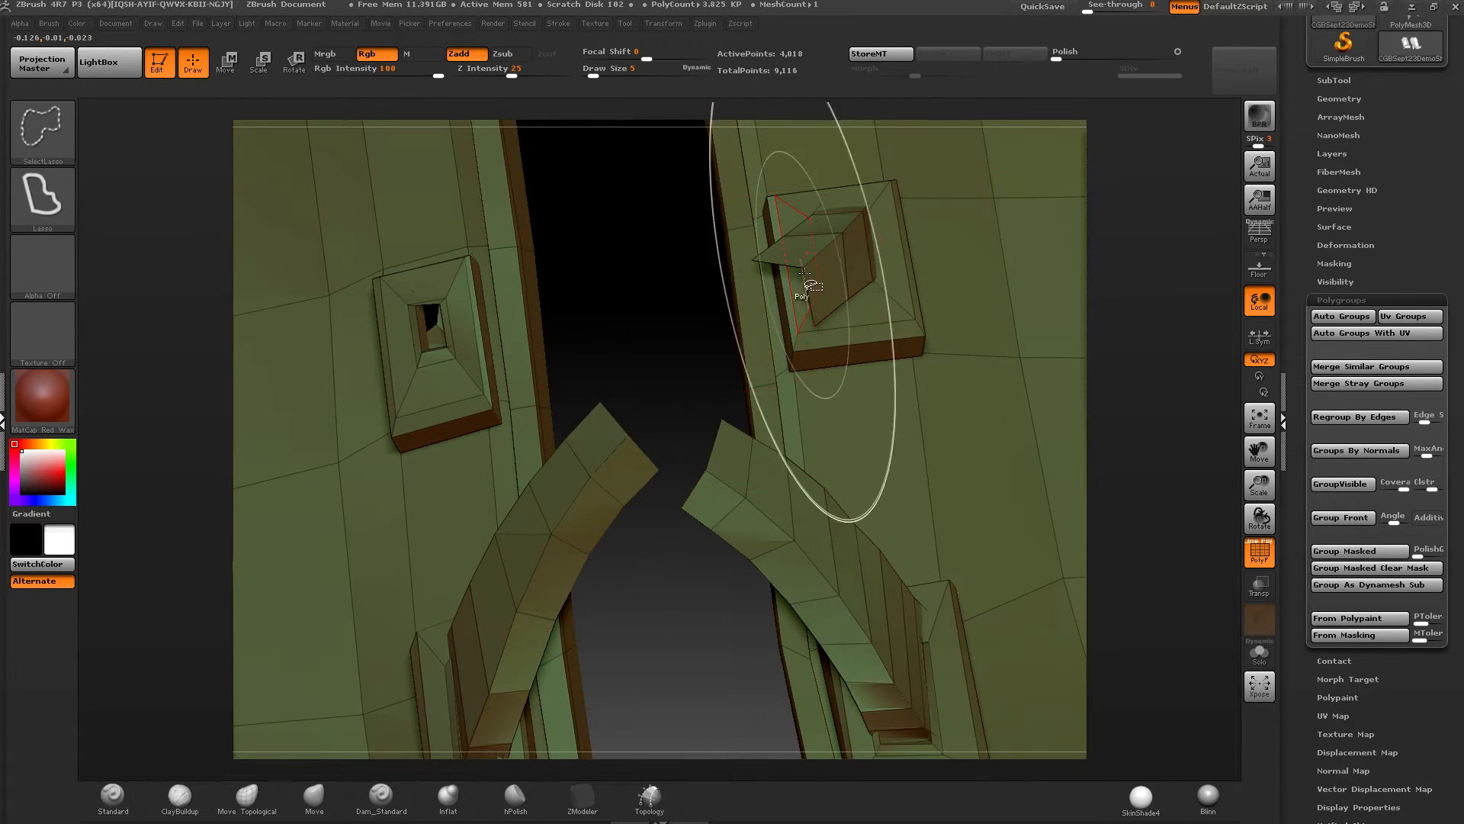
left_click(812, 270, "ctrl+shift")
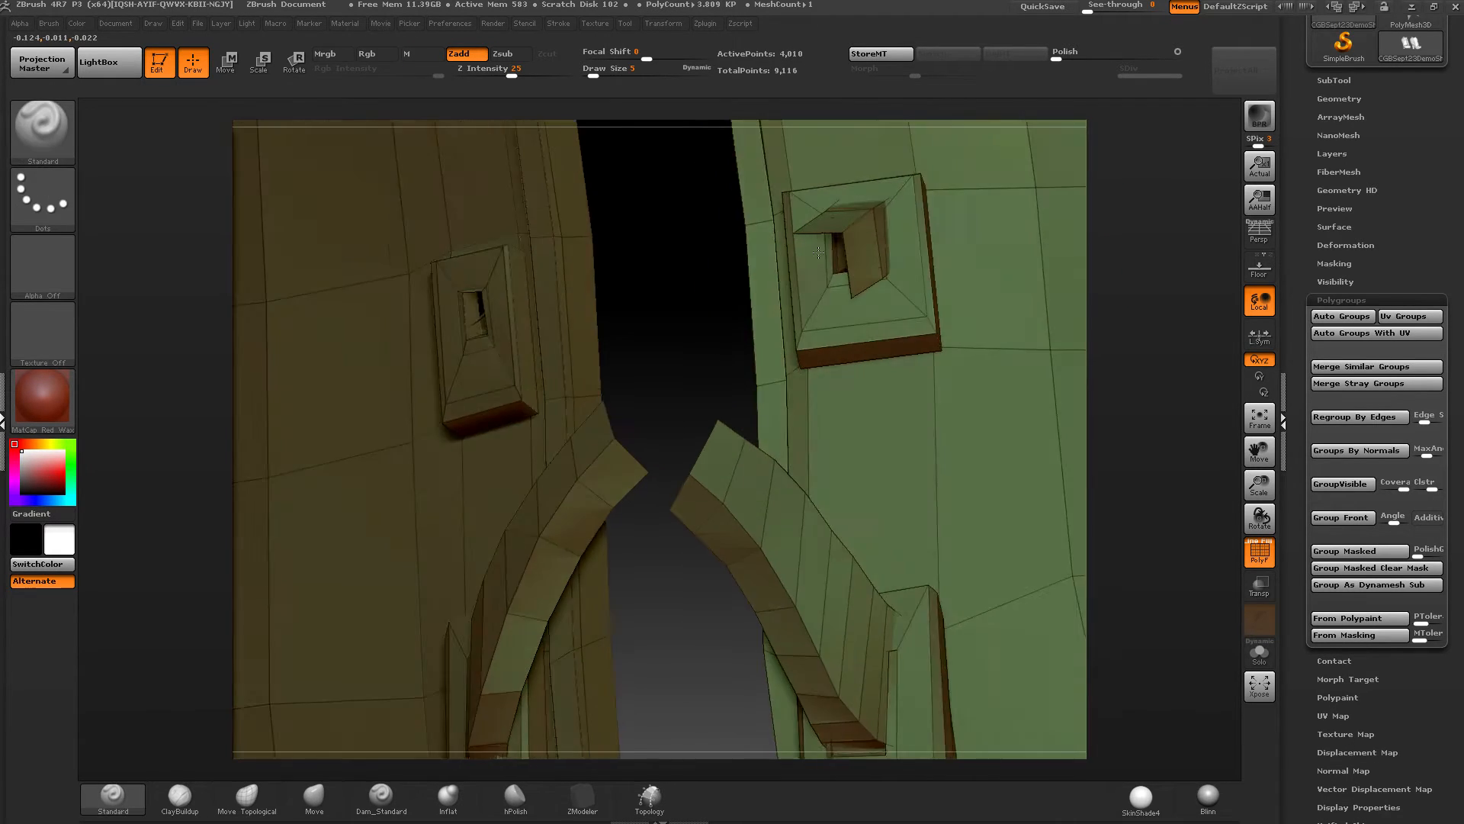
left_click(885, 229, "ctrl+shift")
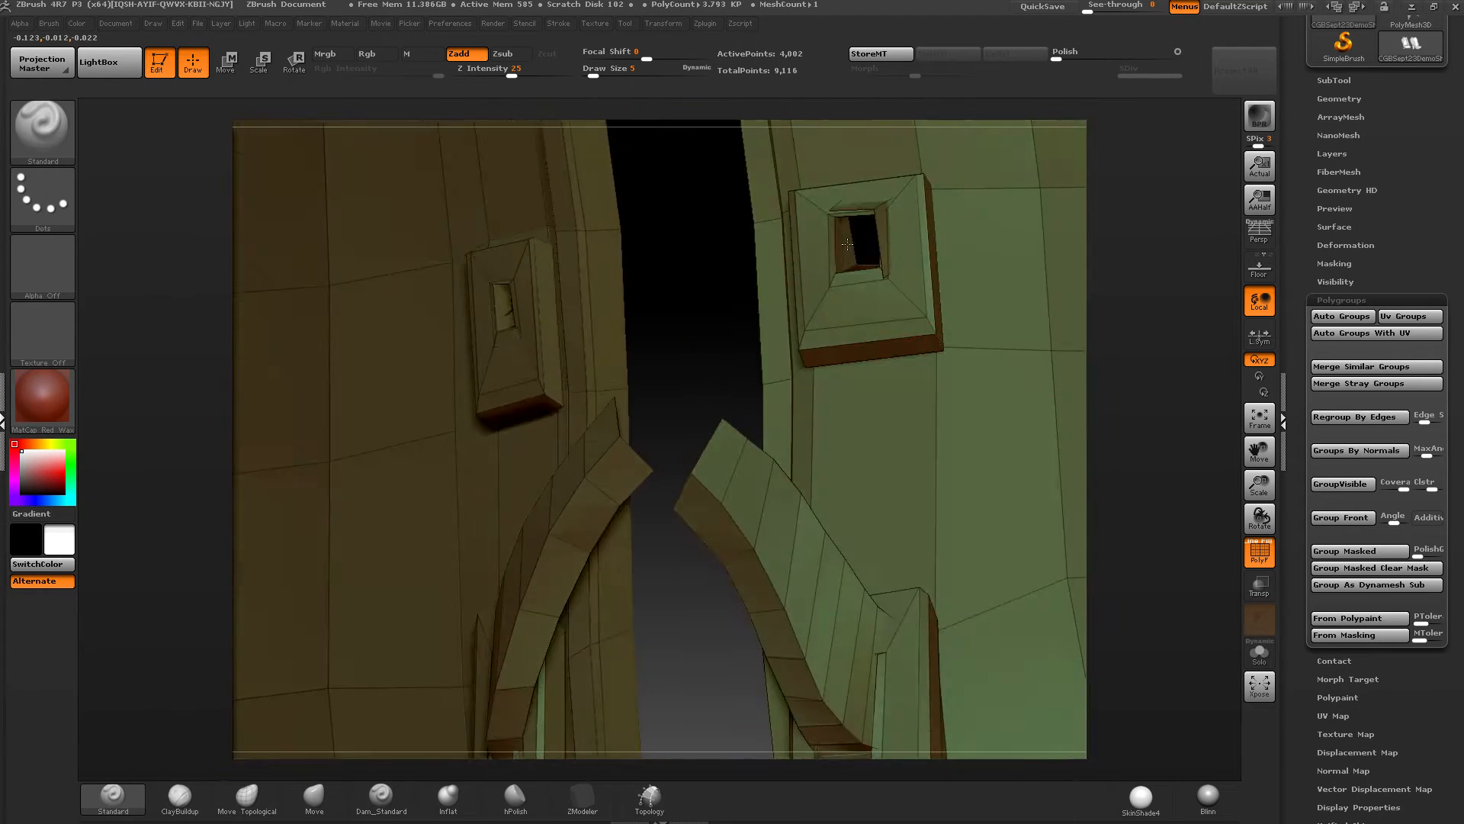
mouse_move(884, 201)
right_mouse_down()
mouse_move(882, 238)
mouse_move(878, 226)
mouse_move(783, 326)
right_mouse_up()
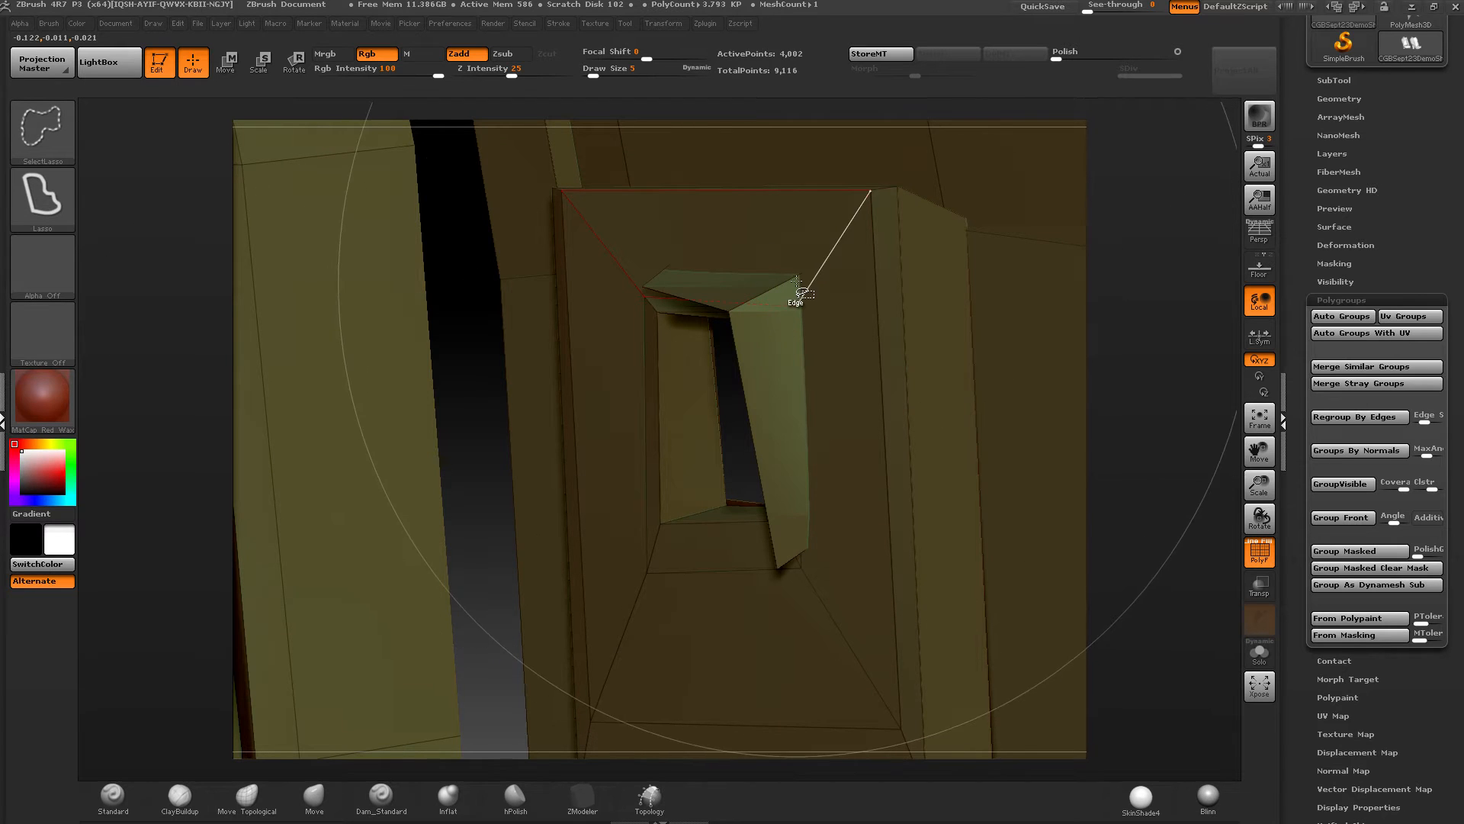
left_click(792, 276, "ctrl+shift")
Step: Hide the lower half of the third crossing's front strand, from its lower eyelet up to its cut end
mouse_move(790, 287)
right_mouse_down("ctrl")
mouse_move(663, 396)
mouse_move(793, 320)
mouse_move(710, 350)
mouse_move(709, 276)
mouse_move(579, 399)
mouse_move(526, 543)
right_mouse_up("ctrl")
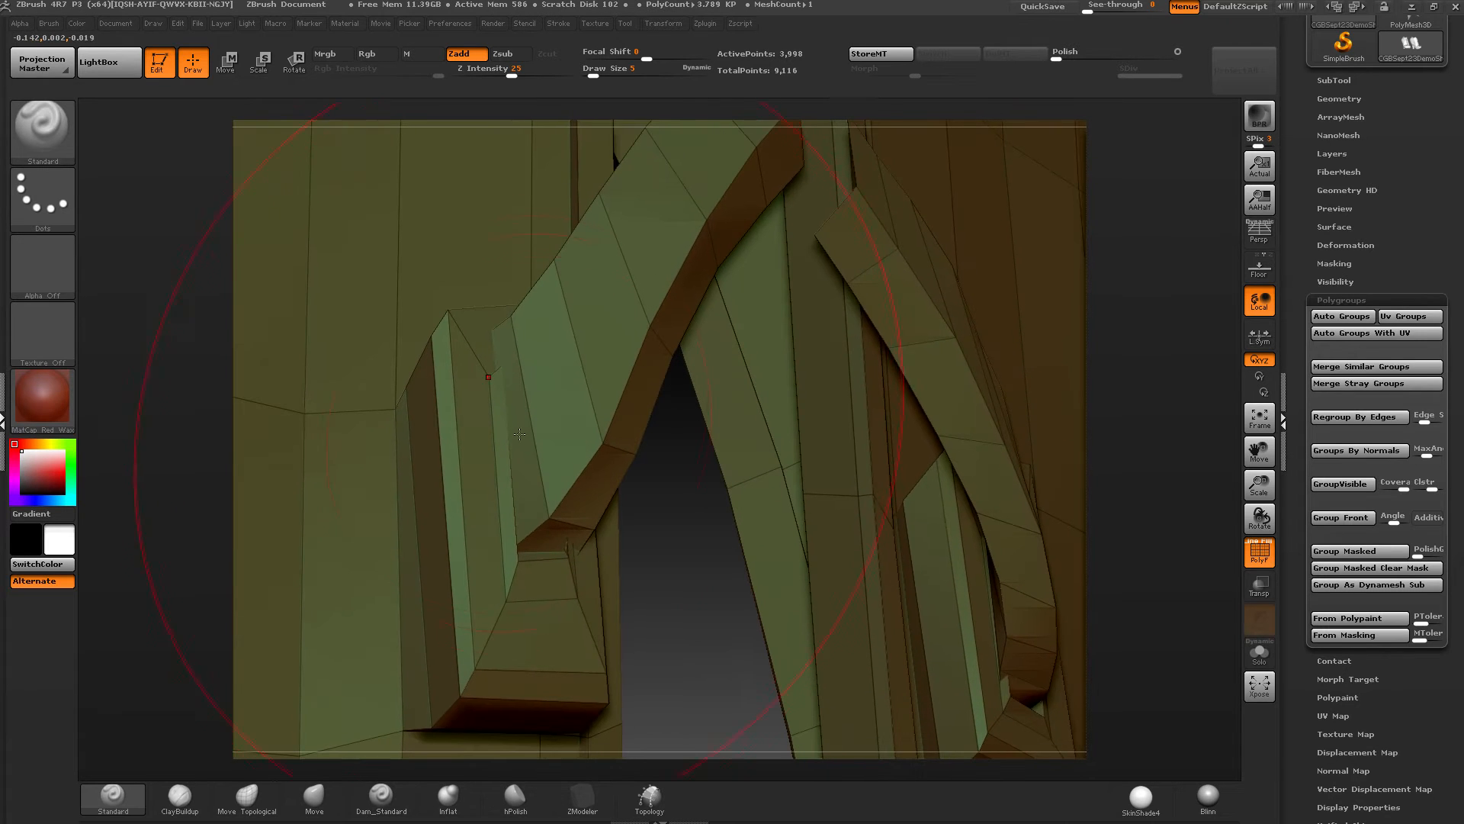
left_click(537, 530, "ctrl+shift")
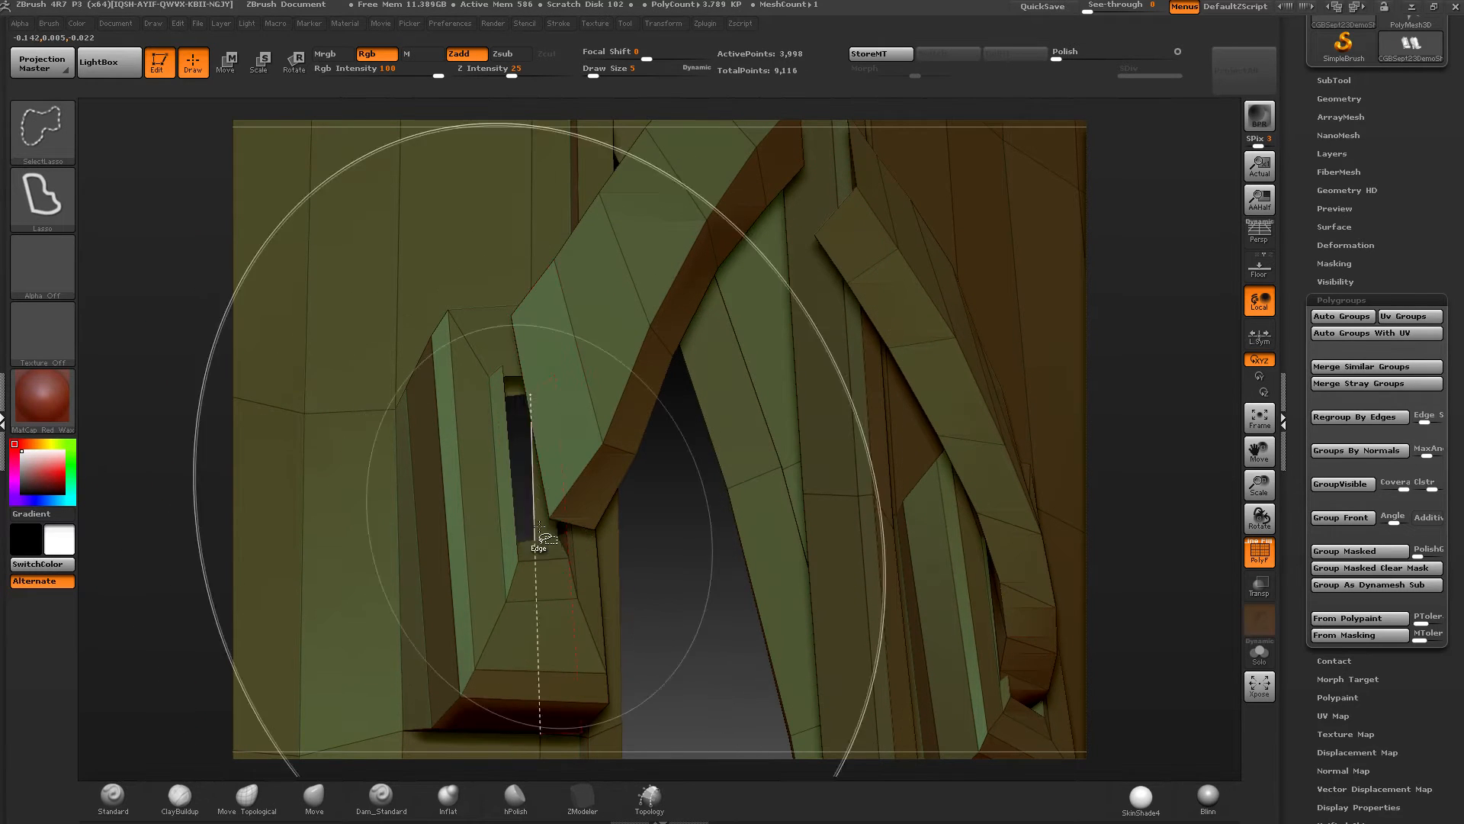
left_click(577, 480, "ctrl+shift")
left_click(630, 386, "ctrl+shift")
left_click(668, 294, "ctrl+shift")
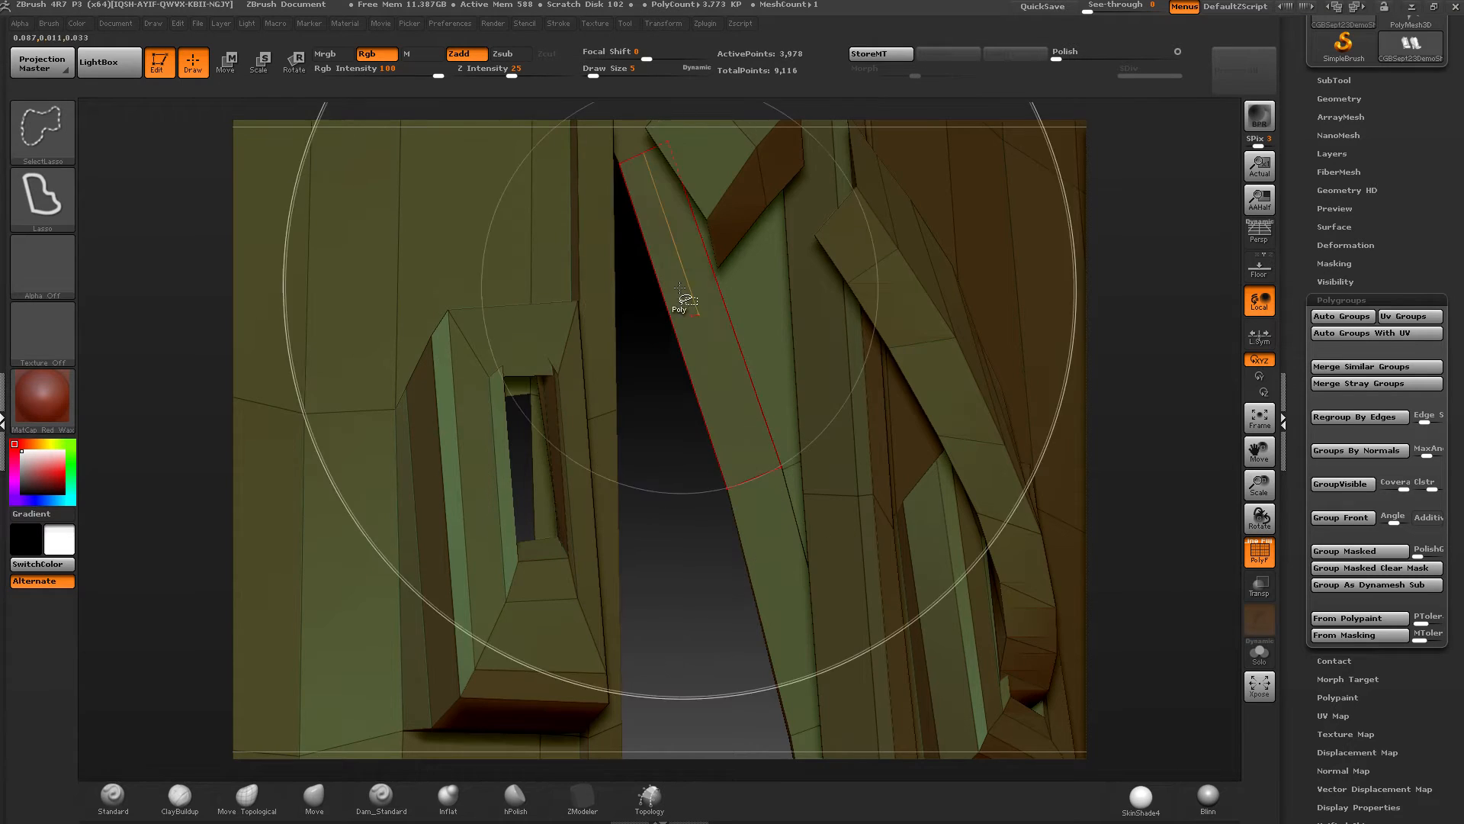
right_click_drag(675, 288, 543, 473, "alt")
left_click(600, 366, "ctrl+shift")
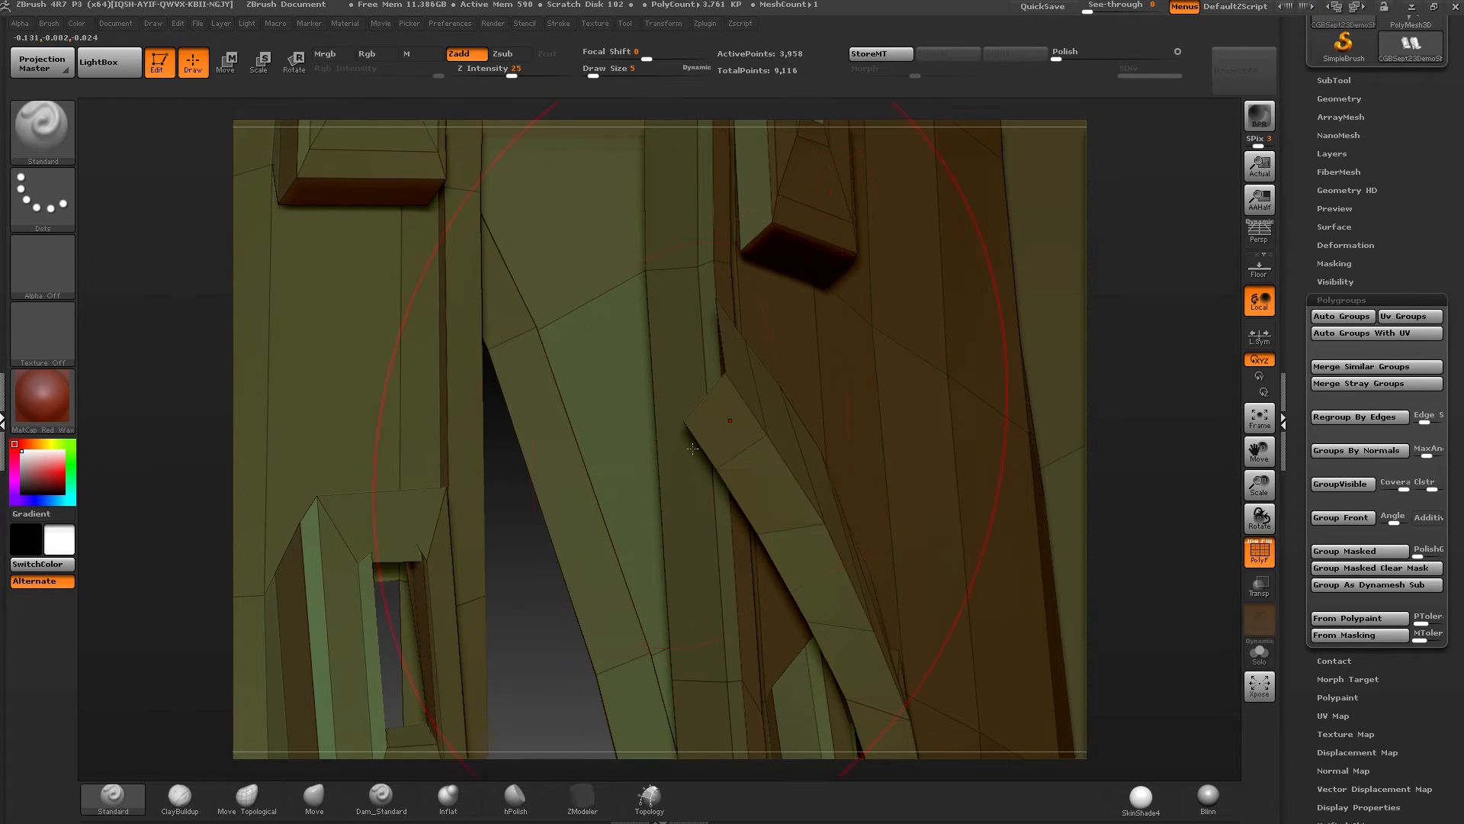
Step: Hide the remaining lower half of the third crossing's rear strand, including its faces inside the eyelet
right_click_drag(692, 448, 677, 252, "alt")
left_click(685, 237, "ctrl+shift")
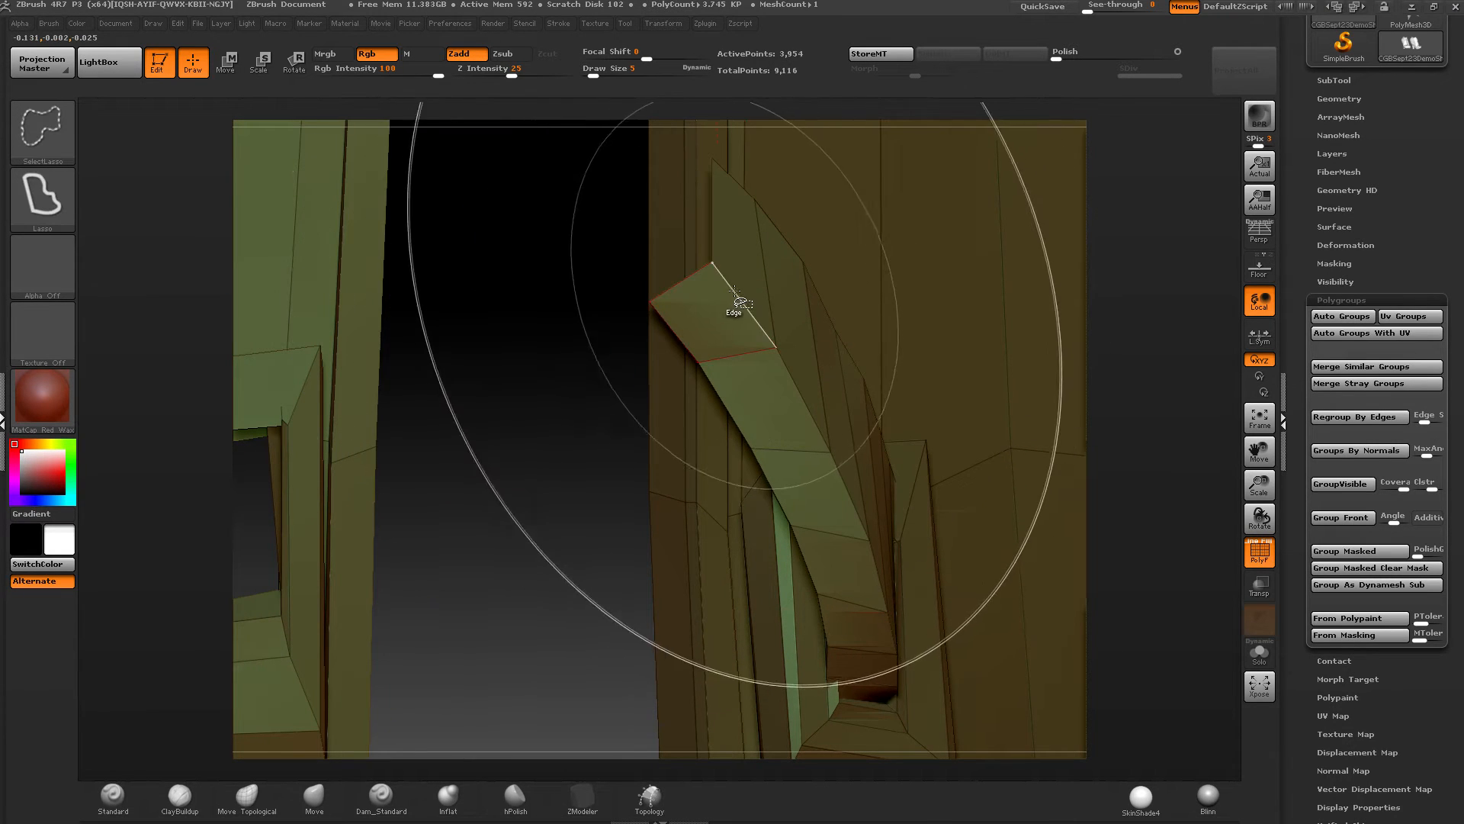
left_click(734, 292, "ctrl+shift")
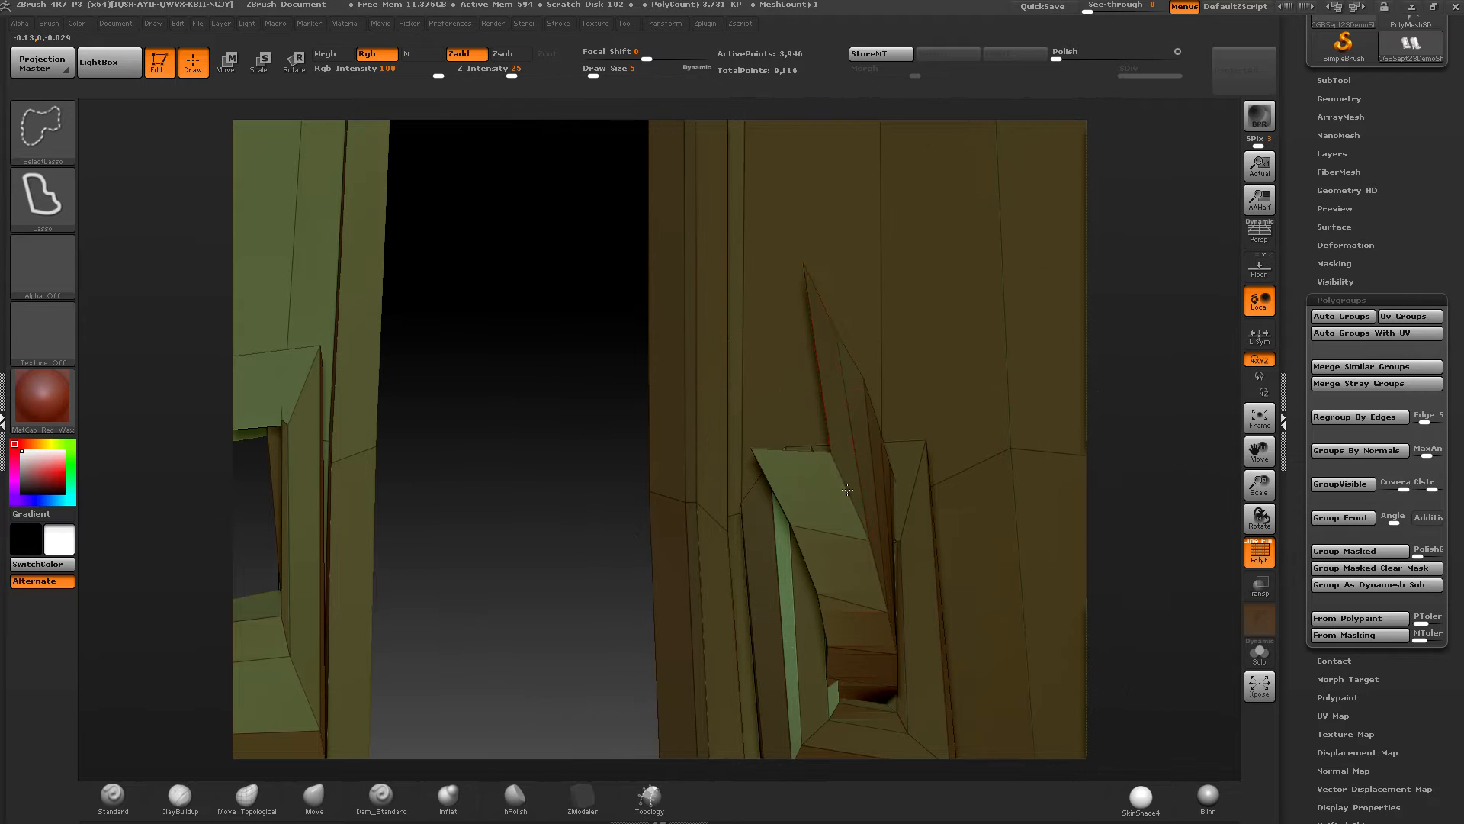
left_click(847, 489, "ctrl+shift")
right_click_drag(847, 489, 712, 428)
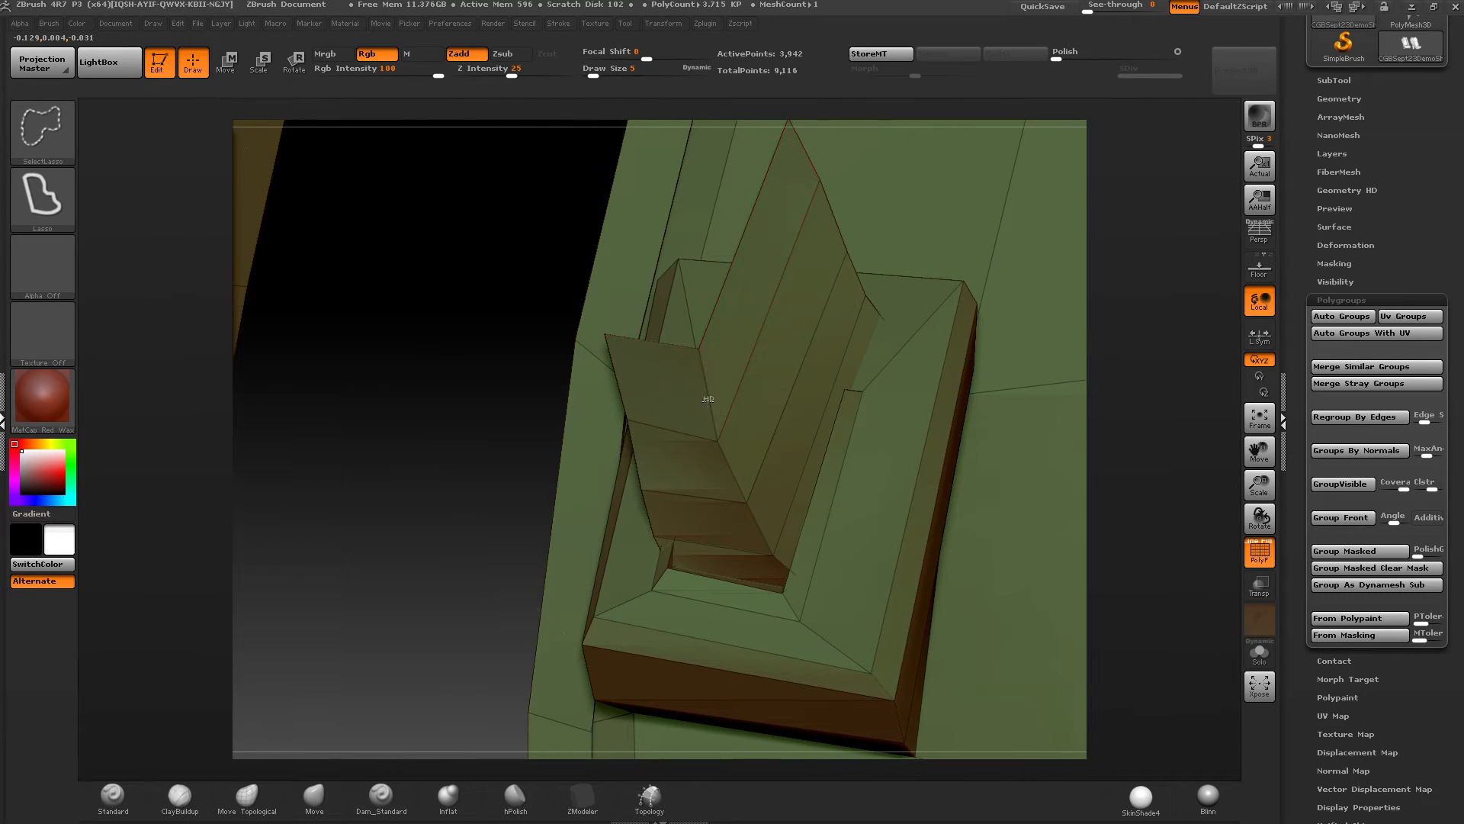
left_click(708, 402, "ctrl+shift")
left_click(732, 473, "ctrl+shift")
left_click(760, 530, "ctrl+shift")
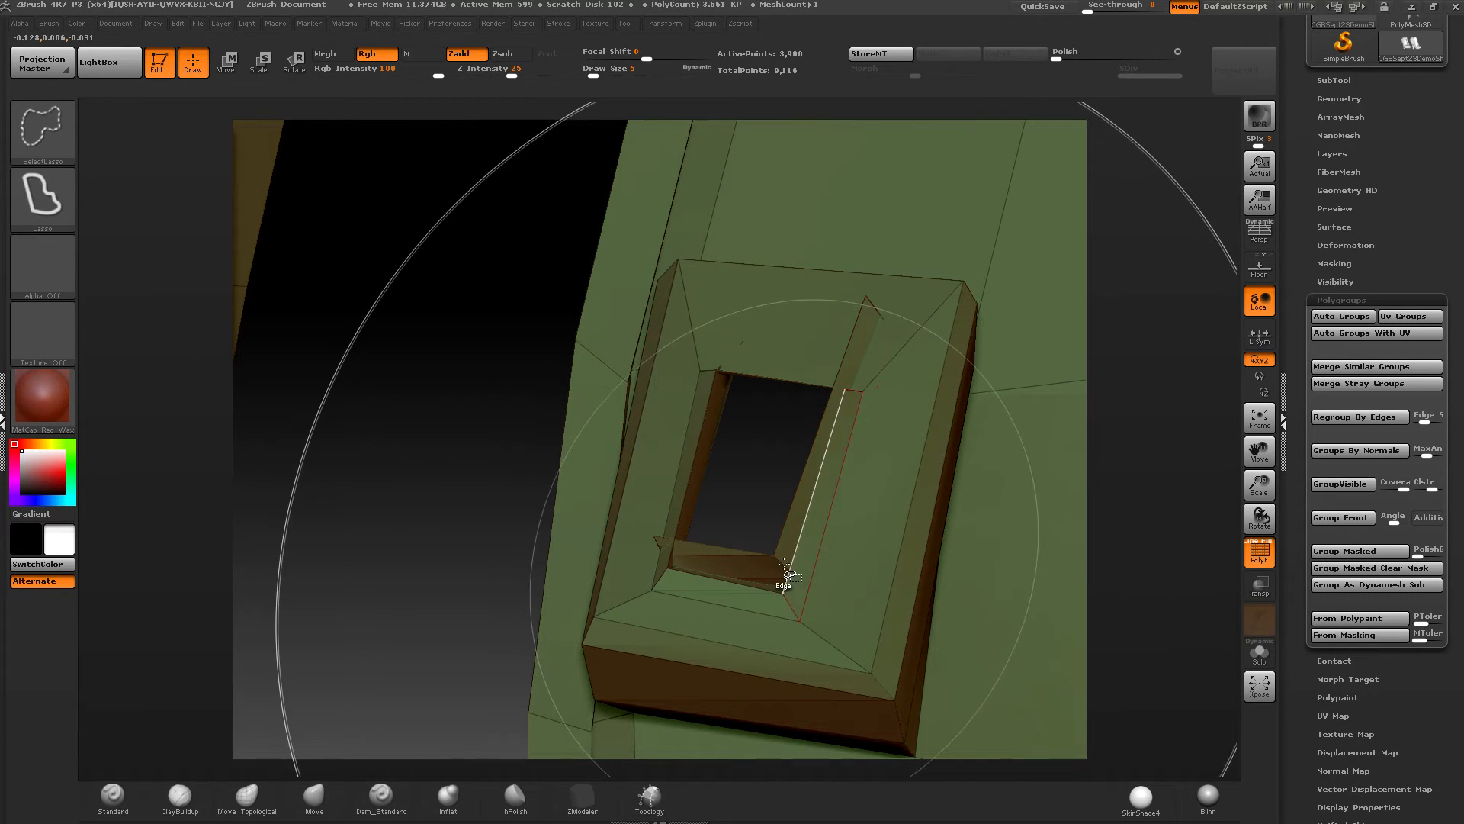
left_click(782, 569, "ctrl+shift")
Step: At the fourth lace crossing, hide the upper half of the rear strand, including its faces inside the upper eyelet
mouse_move(784, 568)
right_mouse_down("ctrl")
mouse_move(686, 327)
mouse_move(648, 457)
mouse_move(682, 191)
mouse_move(595, 202)
mouse_move(551, 297)
mouse_move(644, 335)
mouse_move(755, 411)
right_mouse_up("ctrl")
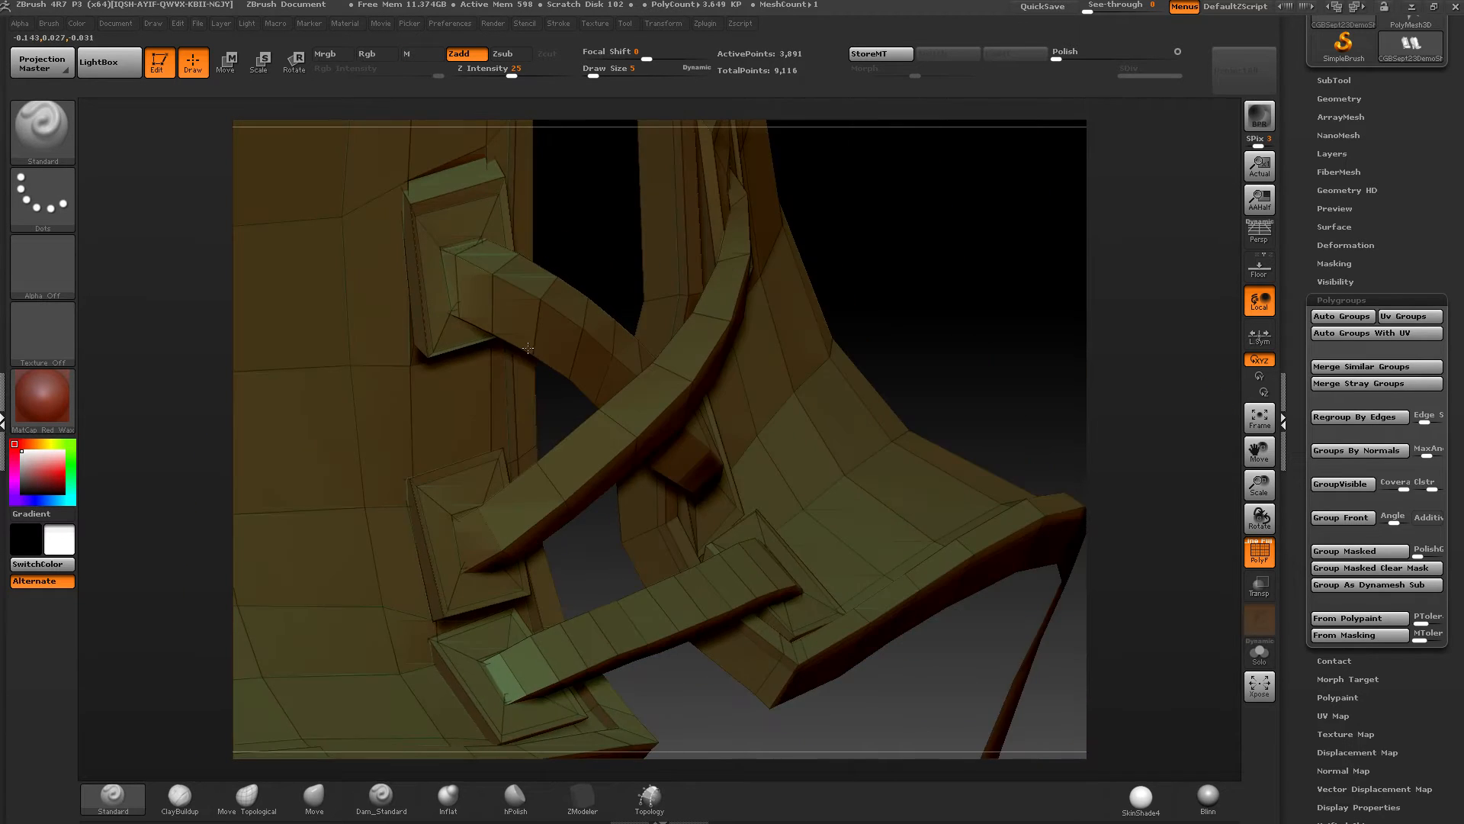
left_click(476, 263, "ctrl+shift")
right_click_drag(462, 255, 459, 278, "ctrl")
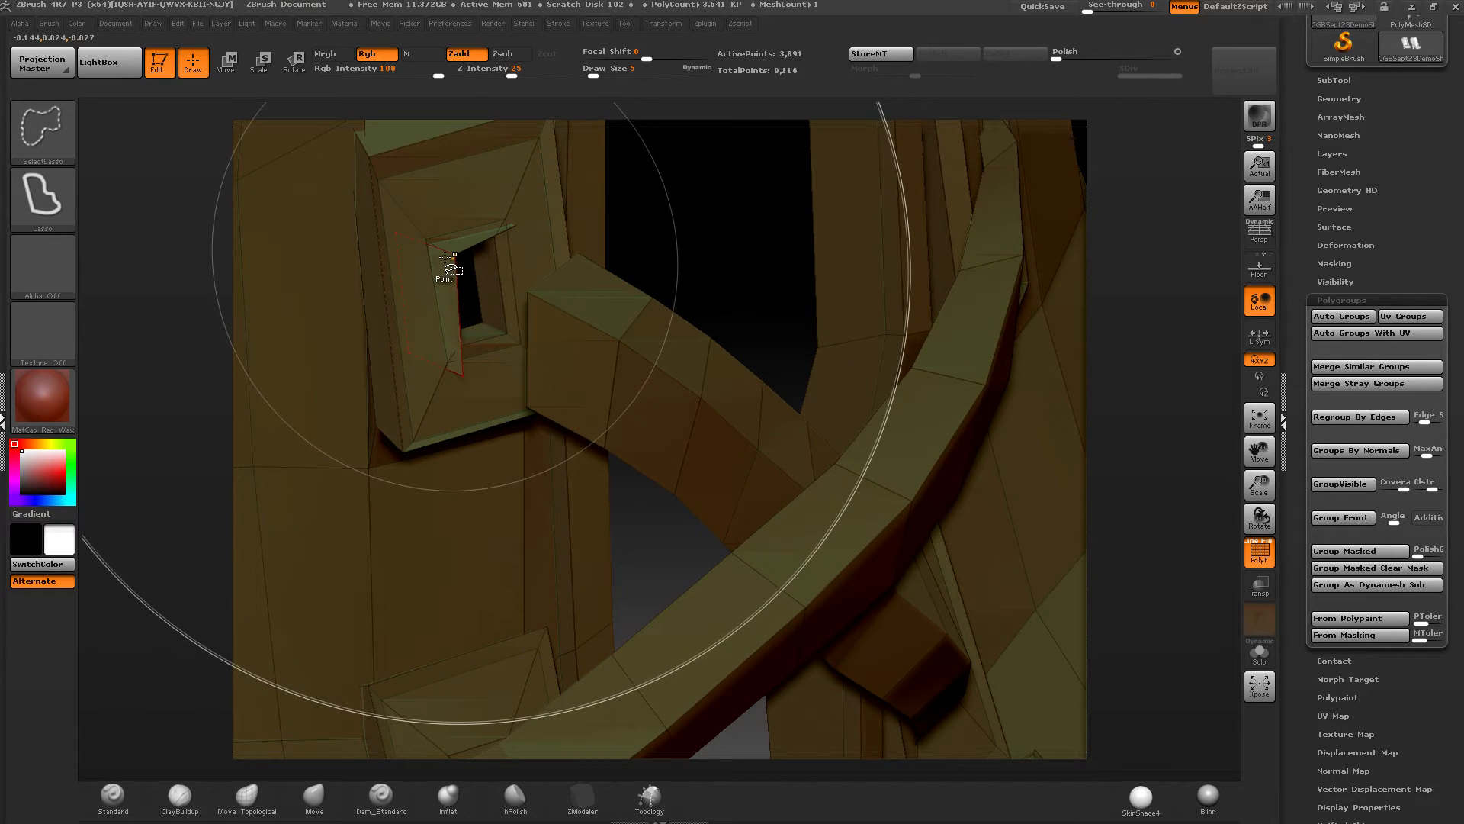
left_click(443, 257, "ctrl+shift")
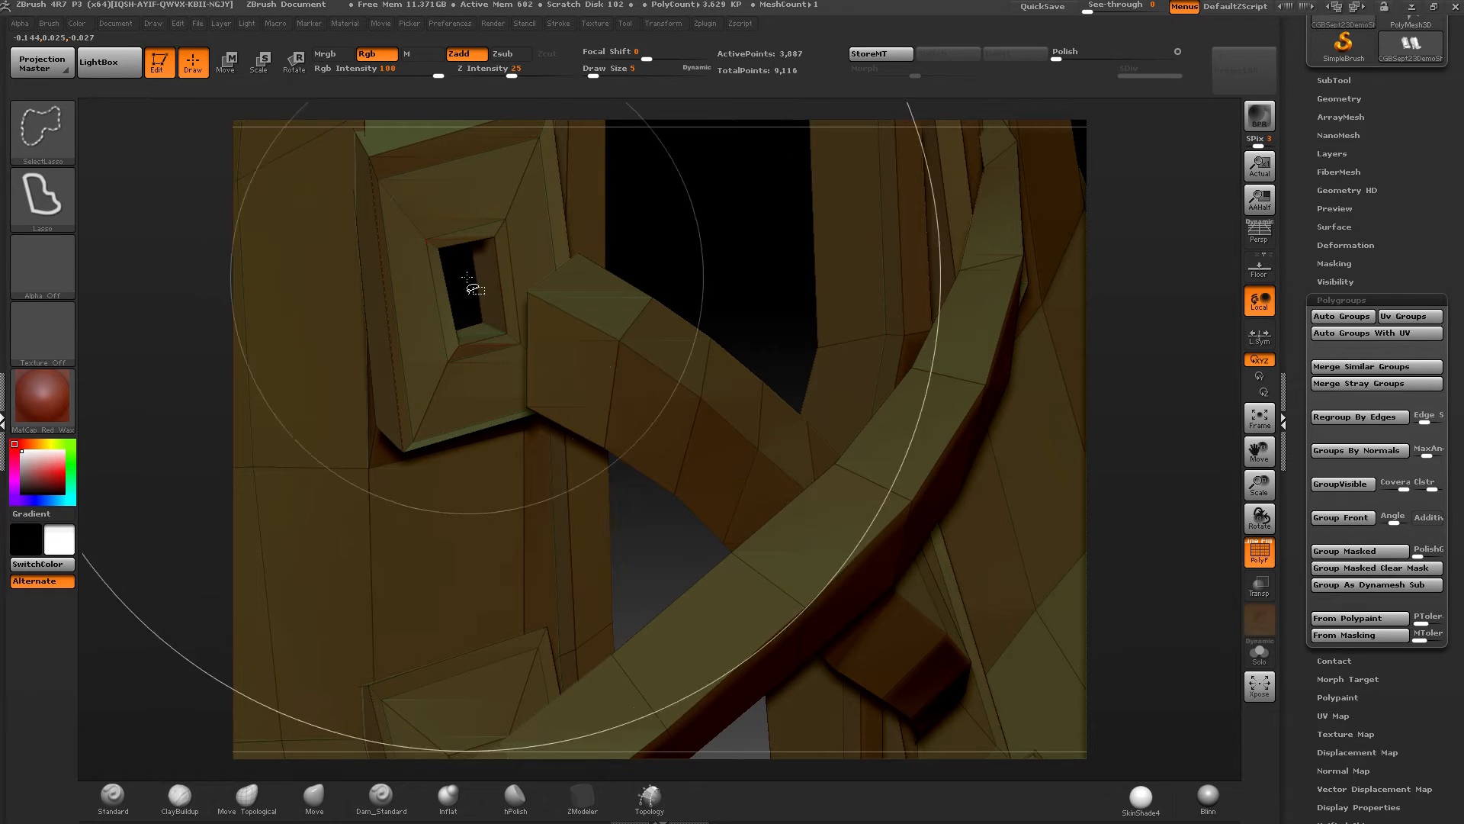
left_click(559, 315, "ctrl+shift")
left_click(657, 372, "ctrl+shift")
left_click(725, 419, "ctrl+shift")
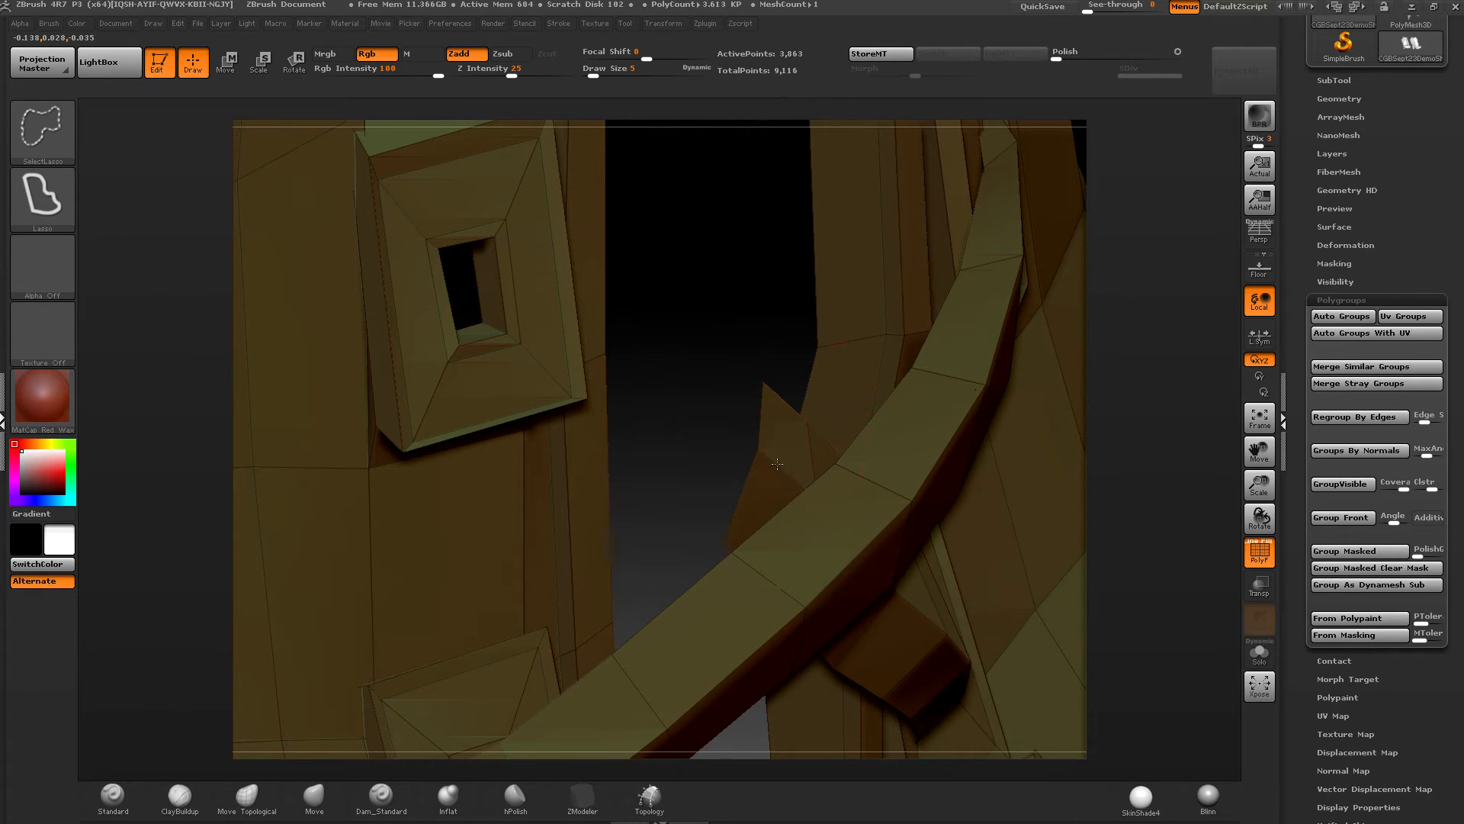
left_click(776, 460, "ctrl+shift")
Step: Hide the lower half of the fourth crossing's rear strand, down to and inside its lower eyelet
mouse_move(745, 425)
right_mouse_down()
mouse_move(863, 399)
mouse_move(476, 211)
right_mouse_up()
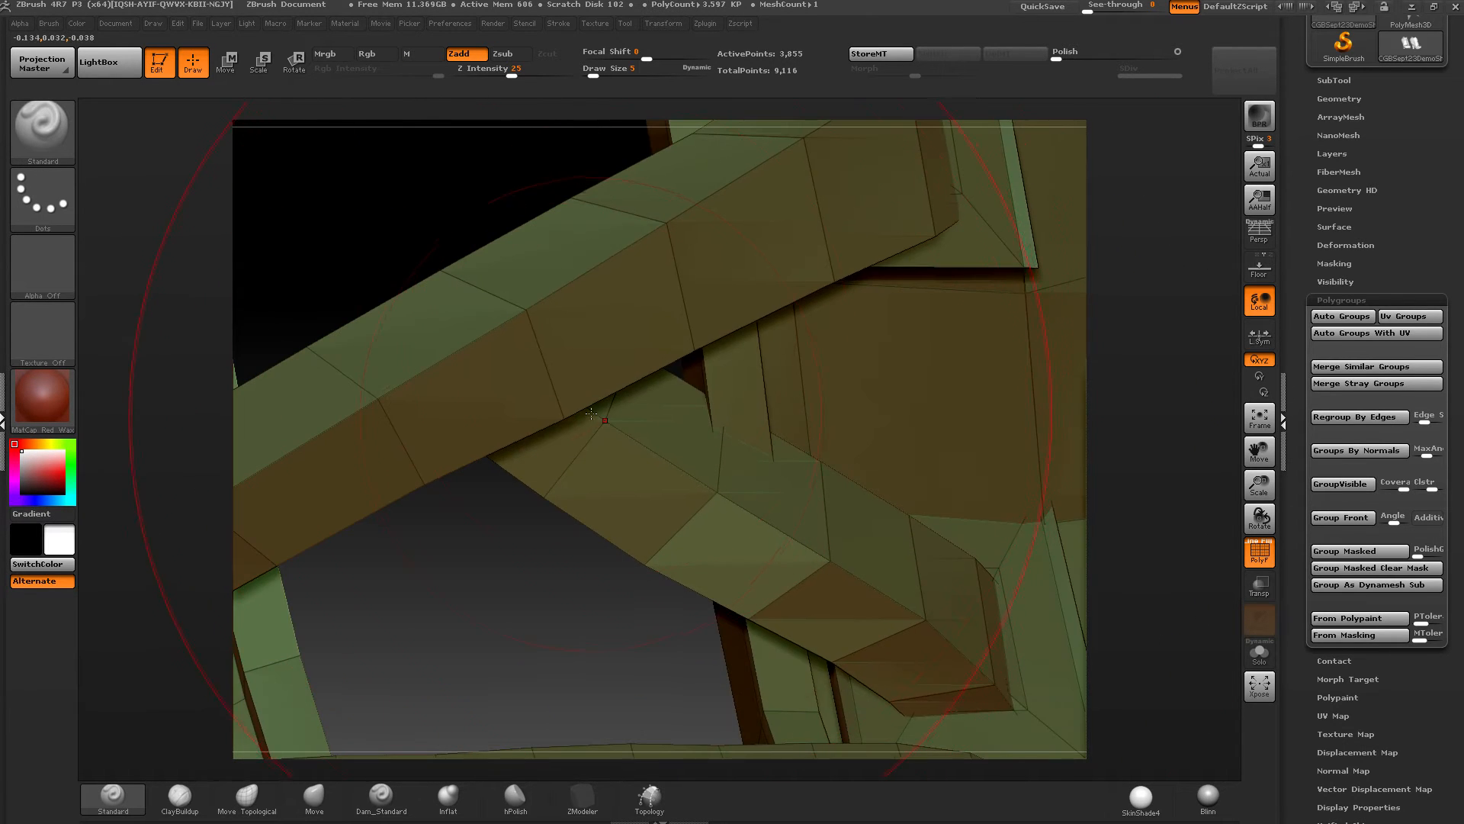
right_click_drag(591, 413, 577, 405)
left_click(571, 399, "ctrl+shift")
left_click(654, 450, "ctrl+shift")
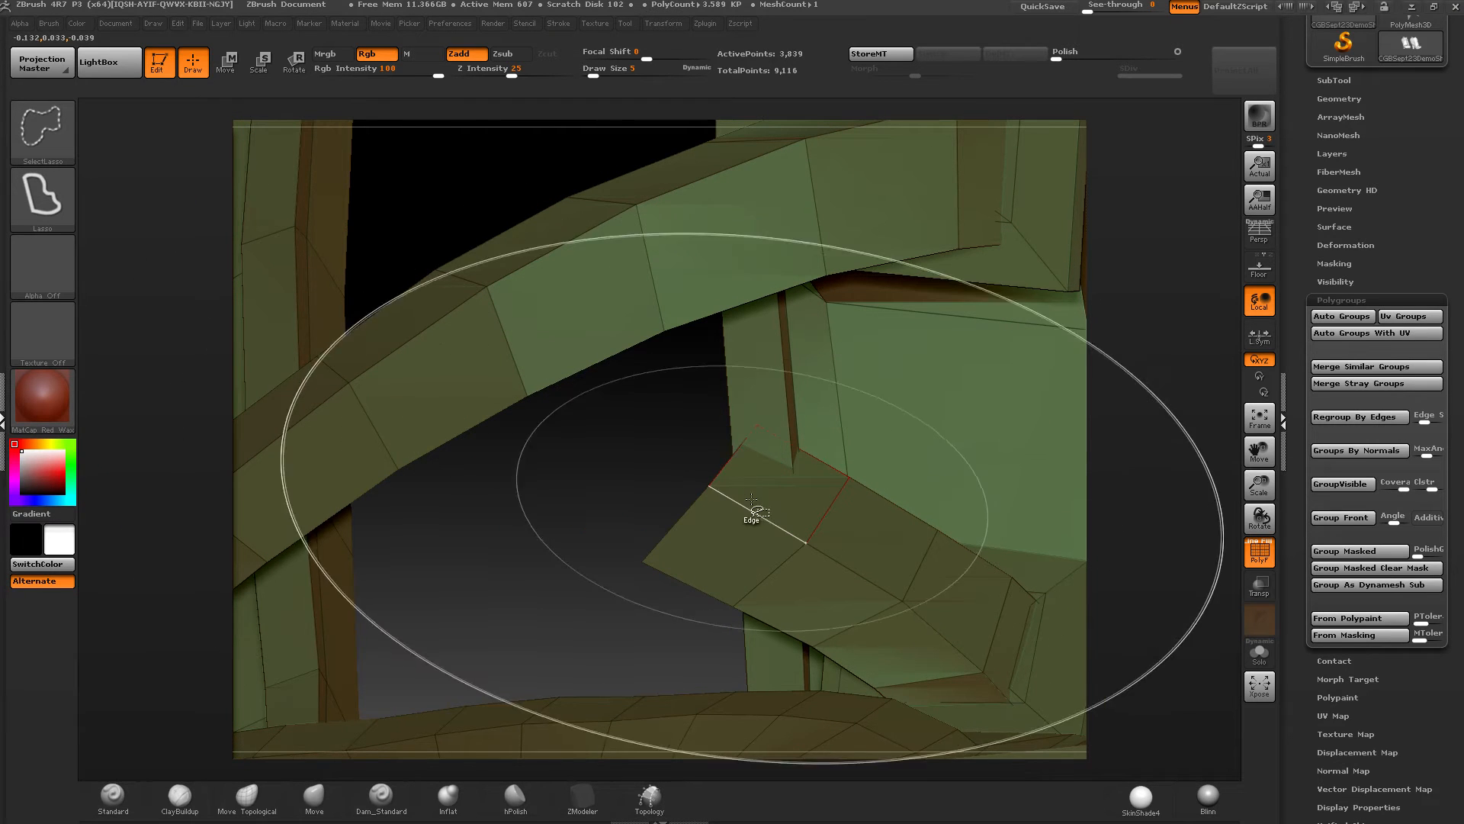
left_click(752, 505, "ctrl+shift")
left_click(865, 585, "ctrl+shift")
left_click(940, 640, "ctrl+shift")
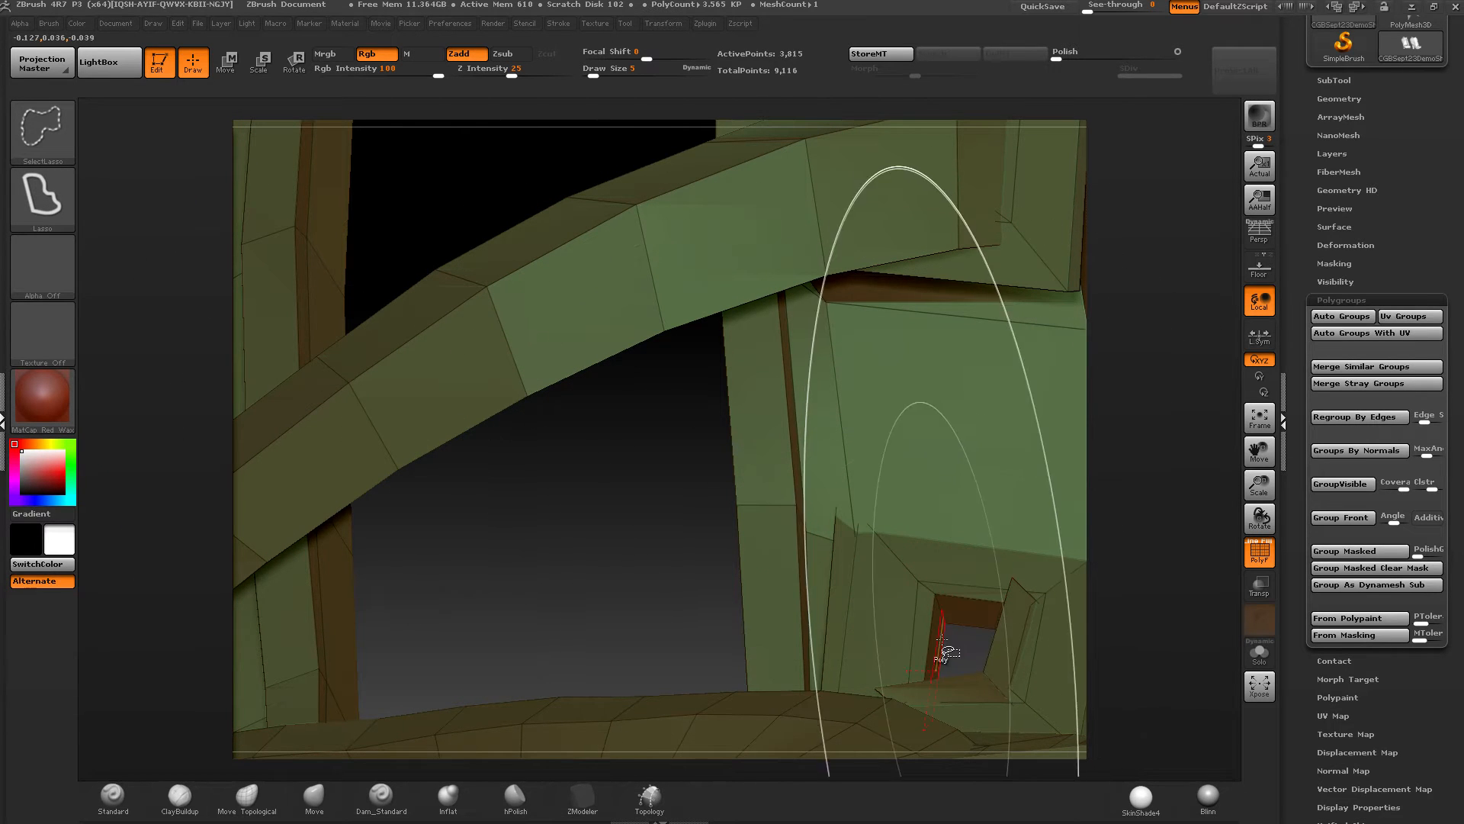
left_click(992, 692, "ctrl+shift")
Step: Hide the lower part of the fourth crossing's front strand, starting with its end in the lower eyelet
right_click_drag(620, 524, 964, 367, "alt")
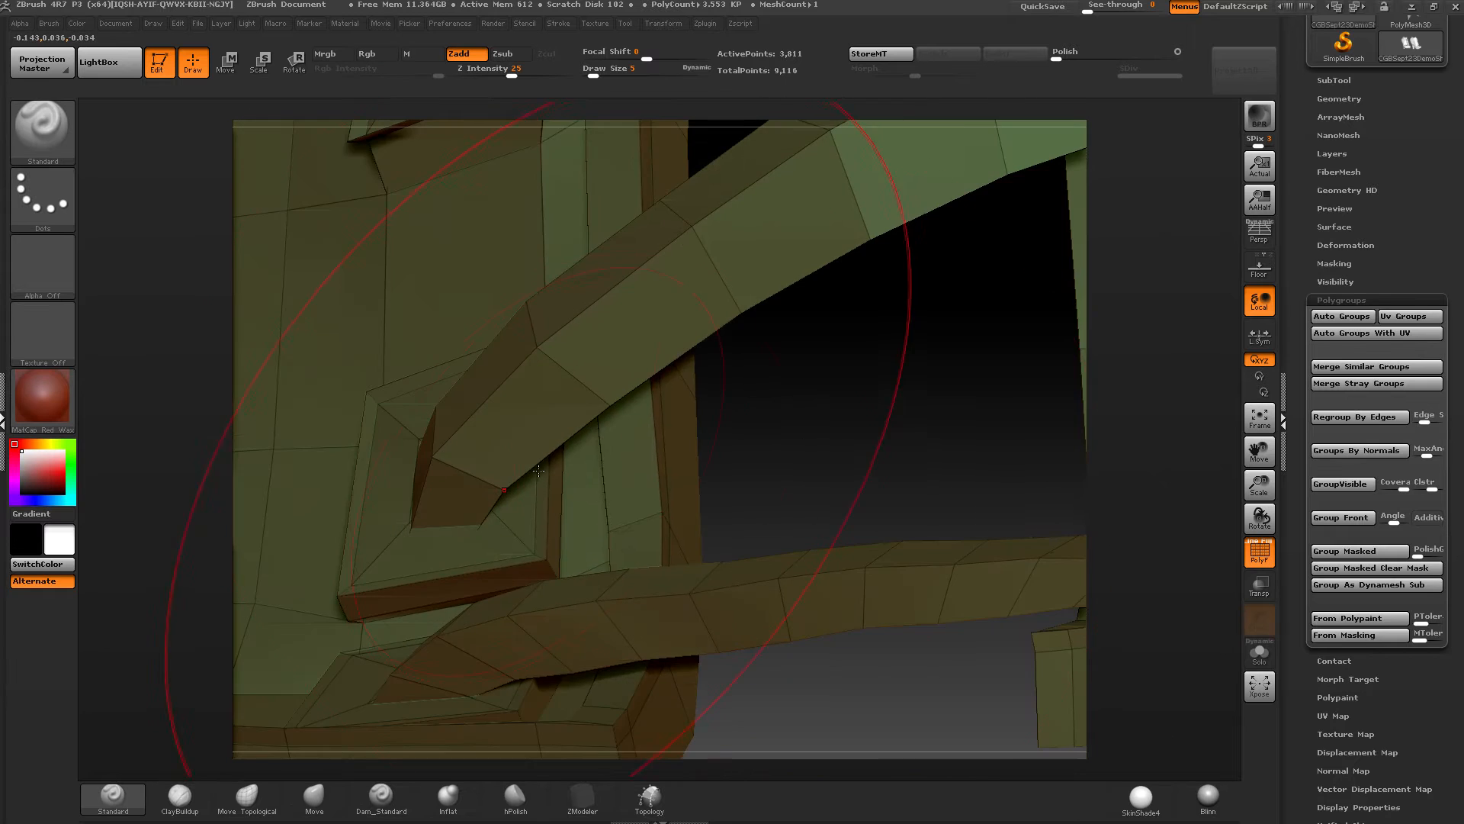
right_click_drag(538, 470, 560, 461)
left_click(402, 483, "ctrl+shift")
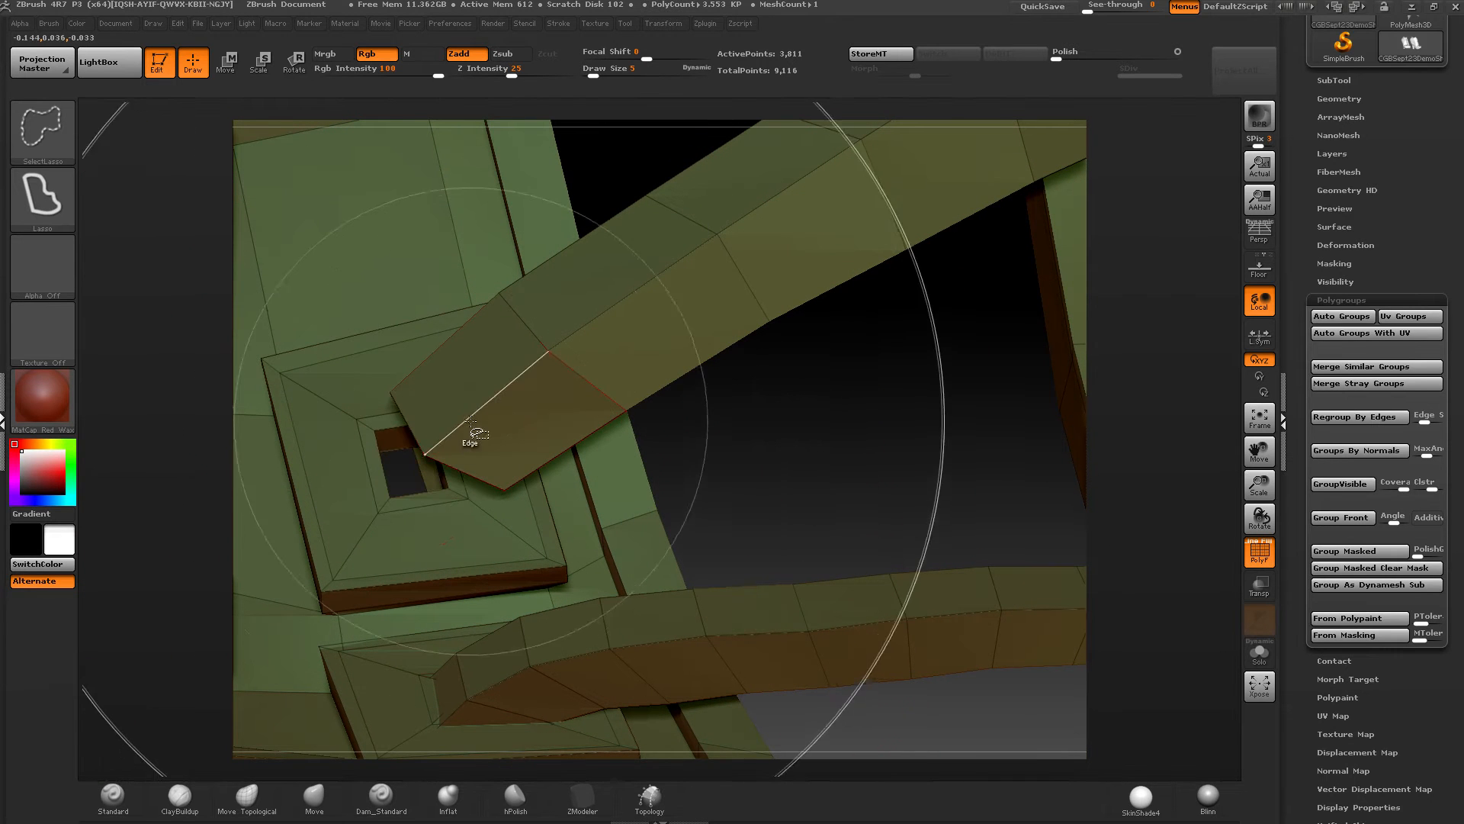
left_click(470, 420, "ctrl+shift")
left_click(567, 337, "ctrl+shift")
Step: Hide the remaining upper part of the fourth crossing's front strand and its faces inside the upper eyelet
right_click_drag(640, 300, 397, 558, "alt")
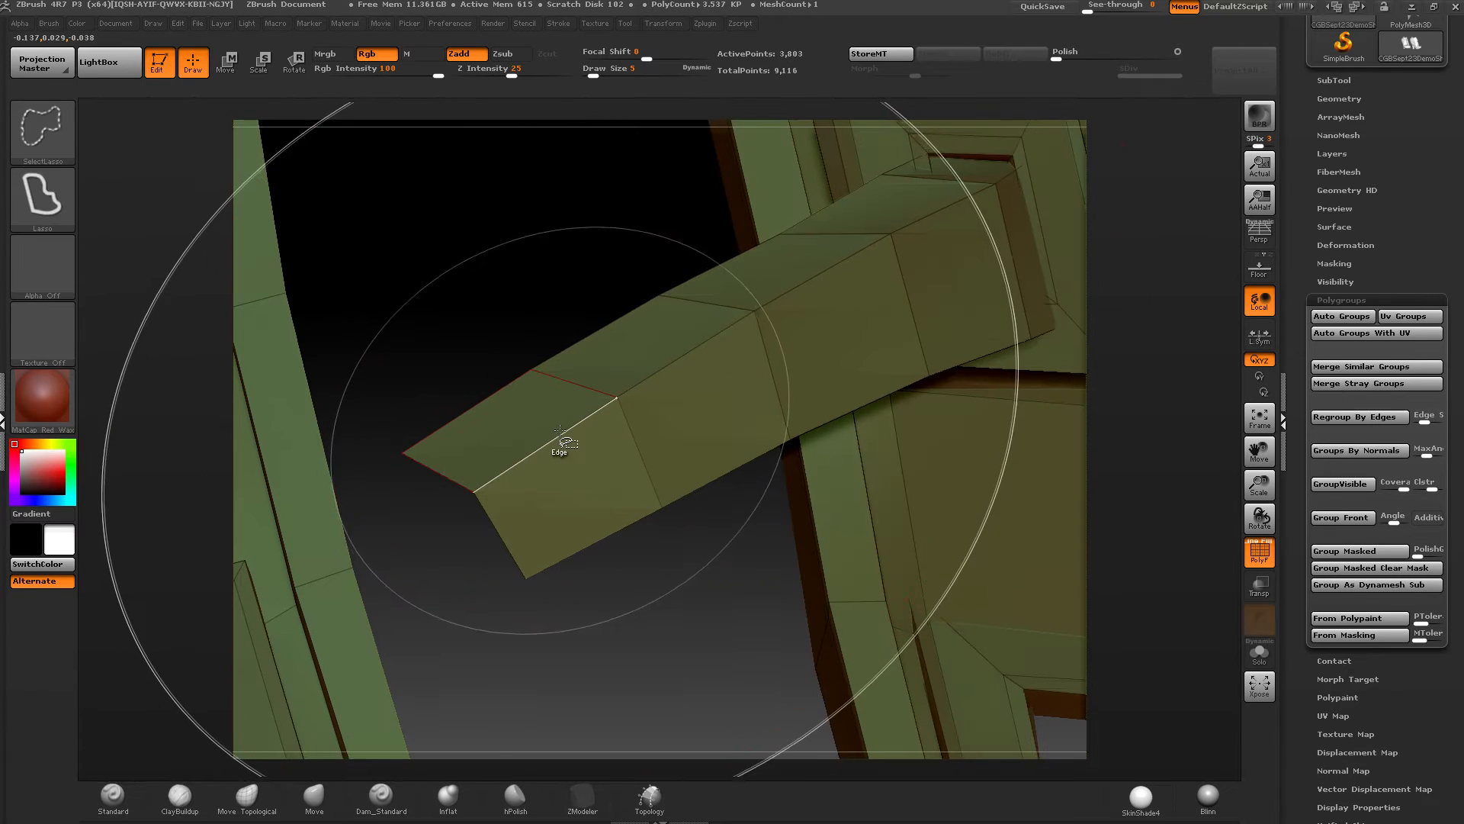
left_click(560, 430, "ctrl+shift")
left_click(709, 359, "ctrl+shift")
left_click(904, 226, "ctrl+shift")
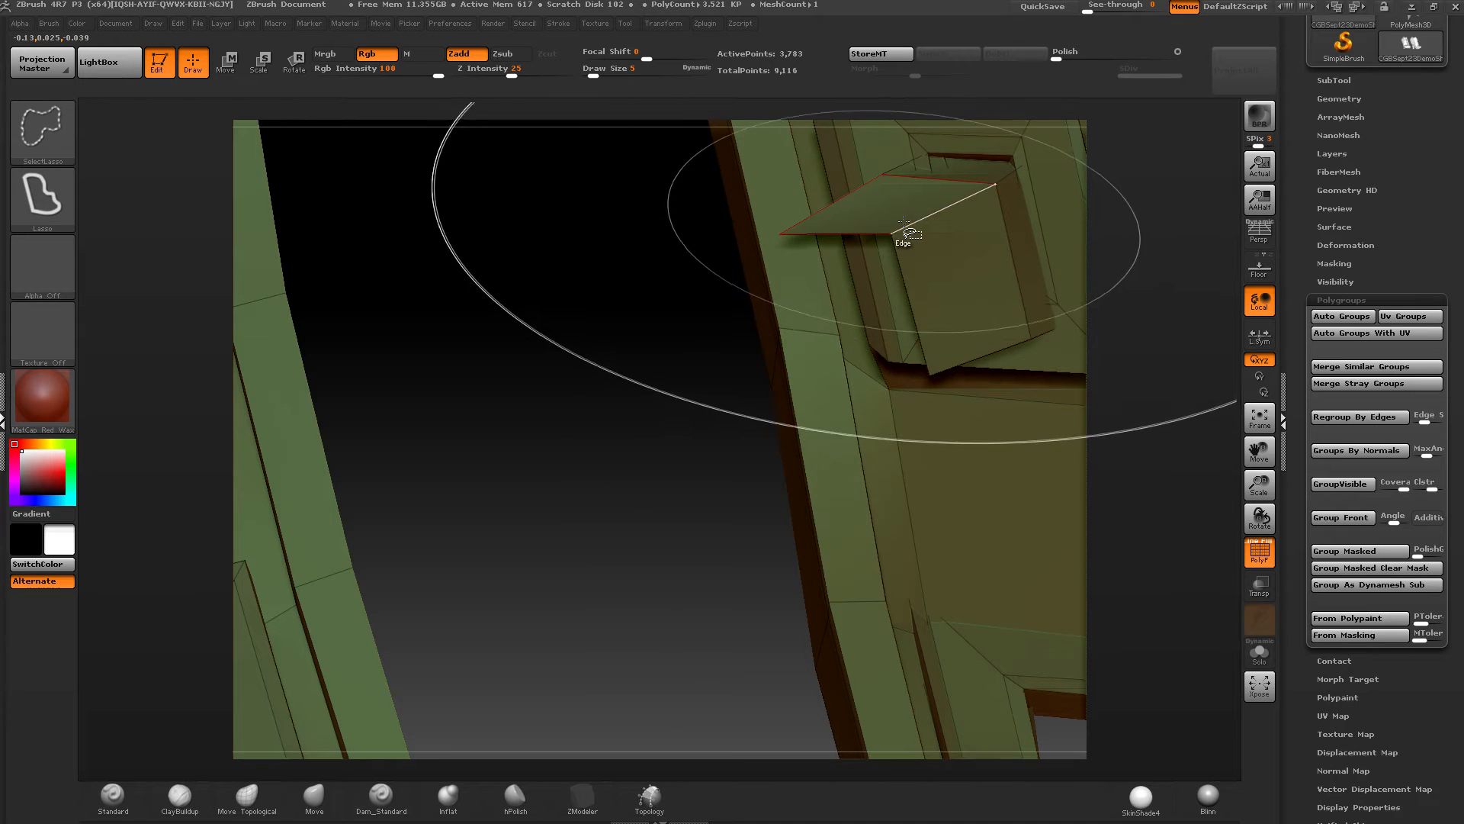
left_click(903, 222, "ctrl+shift")
right_click_drag(781, 297, 862, 286)
right_click_drag(991, 172, 793, 335, "alt")
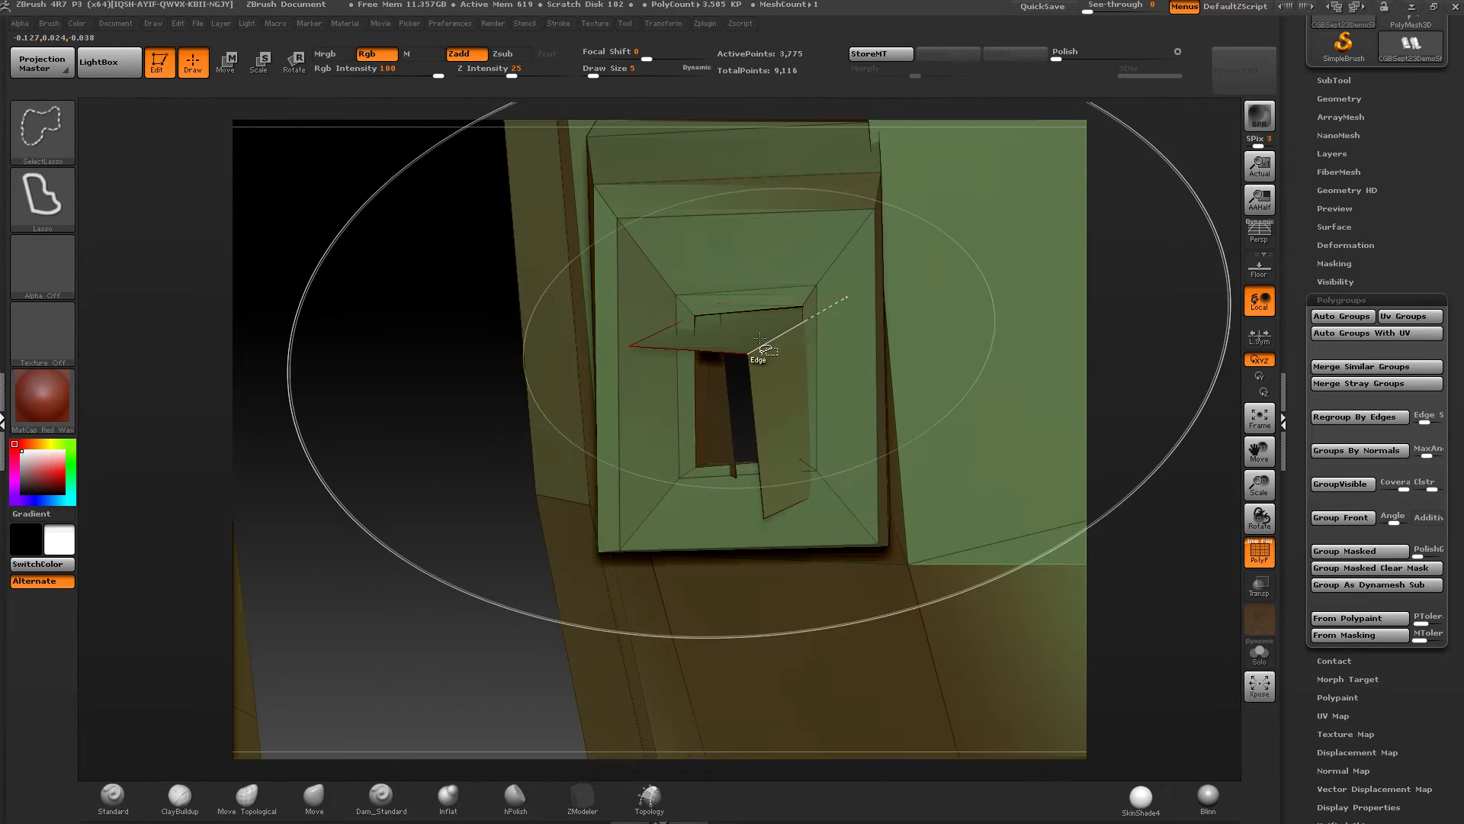
left_click(760, 338, "ctrl+shift")
Step: Hide the first part of the straight strand below the crossings, from its end in the eyelet outward
right_click_drag(702, 523, 709, 427, "ctrl")
right_click_drag(709, 427, 834, 435, "alt")
right_click_drag(835, 436, 927, 489, "ctrl")
left_click(353, 504, "ctrl+shift")
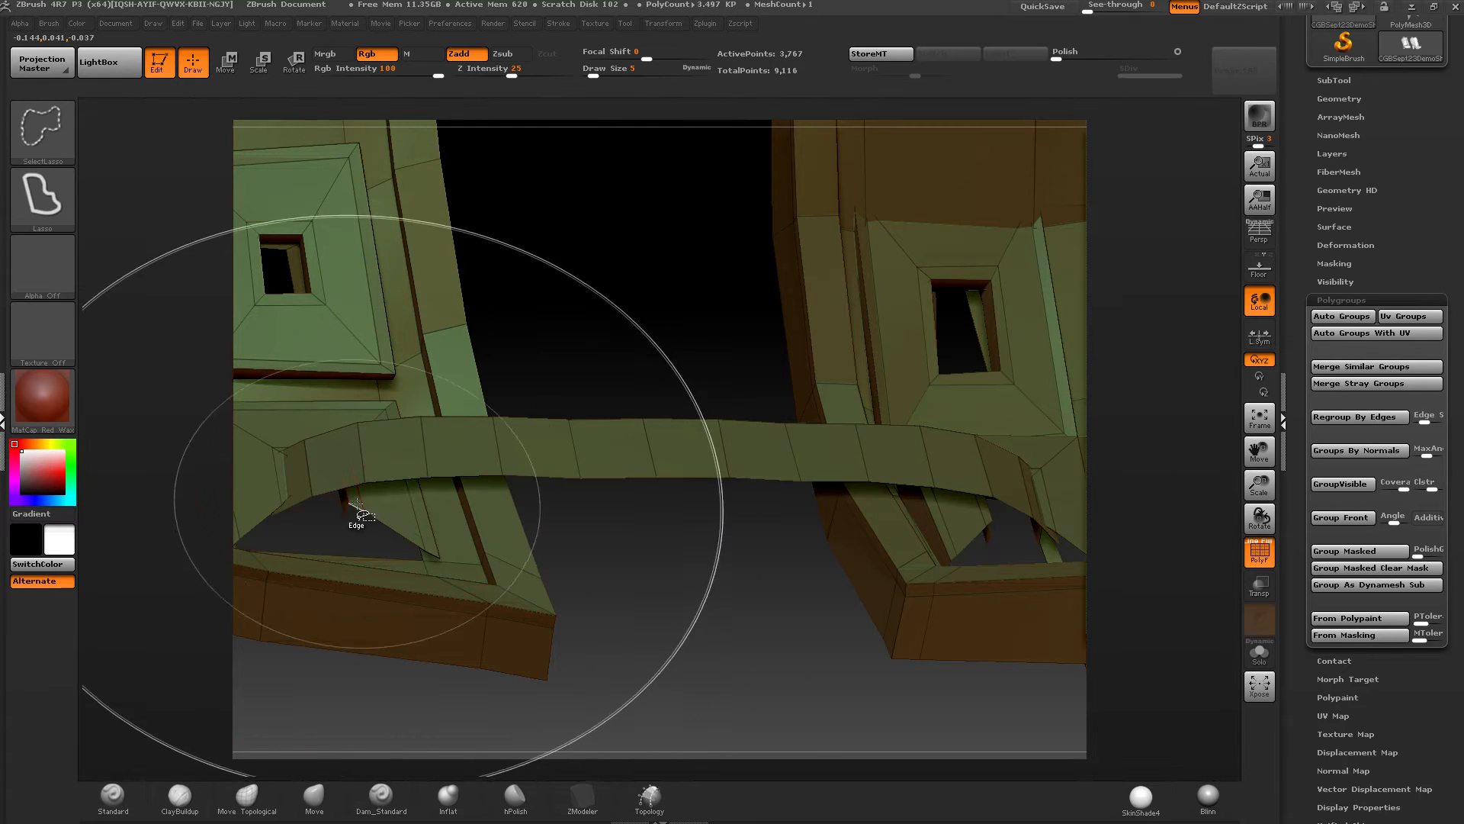
right_click_drag(362, 504, 324, 527)
left_click(310, 489, "ctrl+shift")
key("ctrl+z")
mouse_move(324, 526)
right_mouse_down()
mouse_move(284, 410)
mouse_move(525, 442)
mouse_move(488, 424)
right_mouse_up()
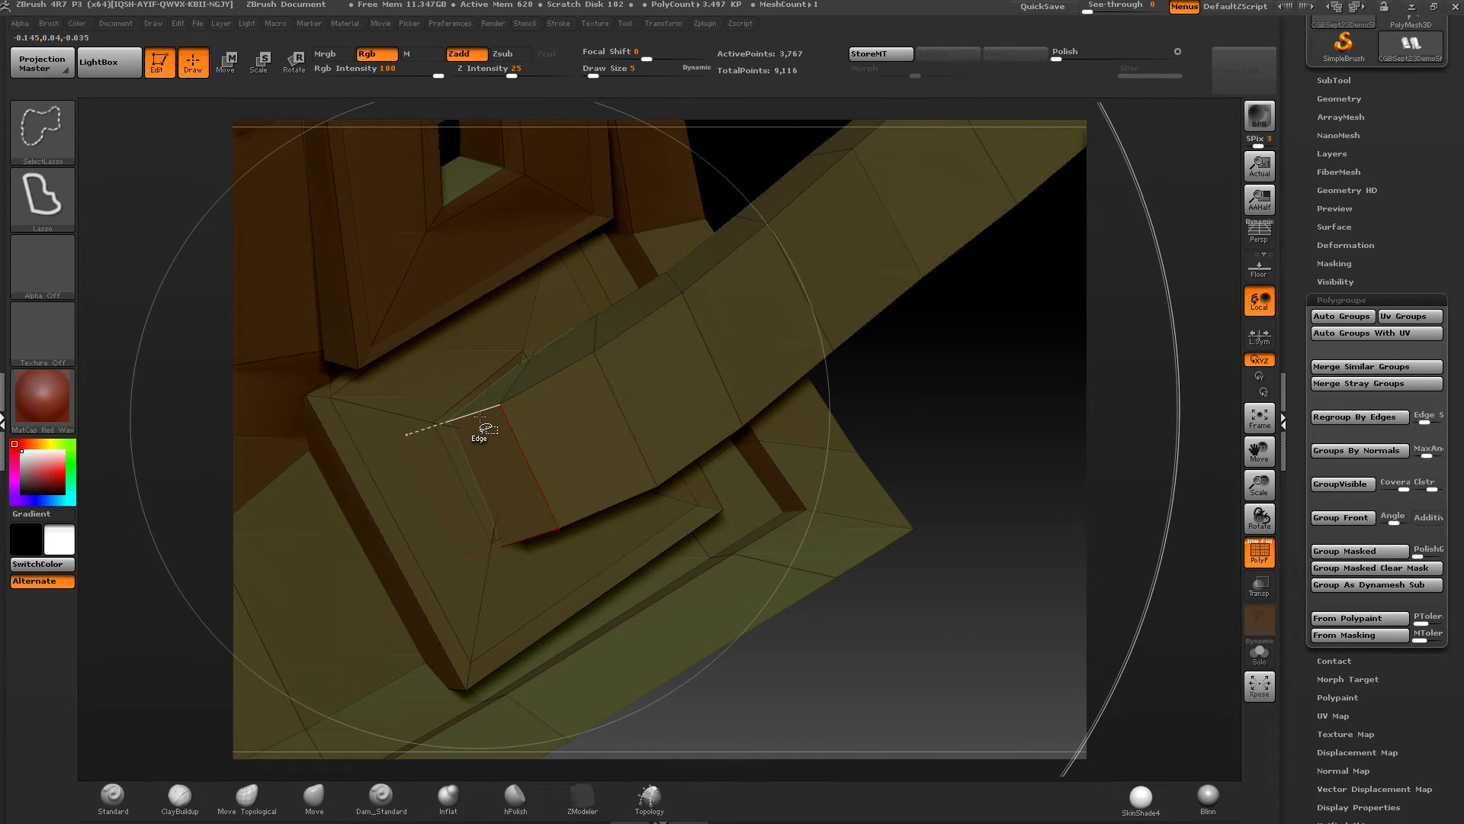
left_click(535, 386, "ctrl+shift")
left_click(638, 324, "ctrl+shift")
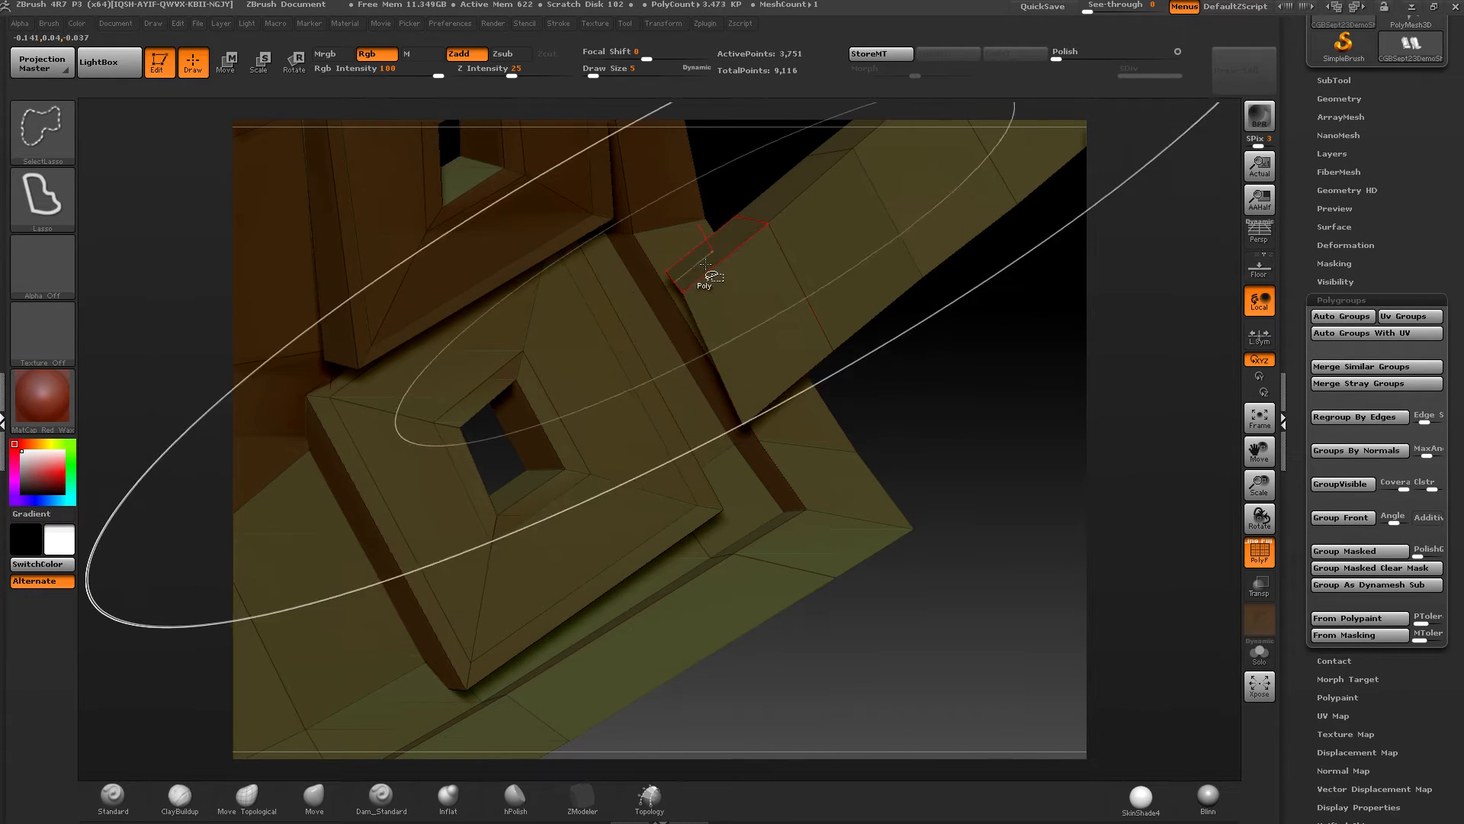
left_click(723, 260, "ctrl+shift")
Step: Hide the rest of the bottom straight strand, up to and inside its opposite eyelet
right_click_drag(822, 191, 453, 457, "alt")
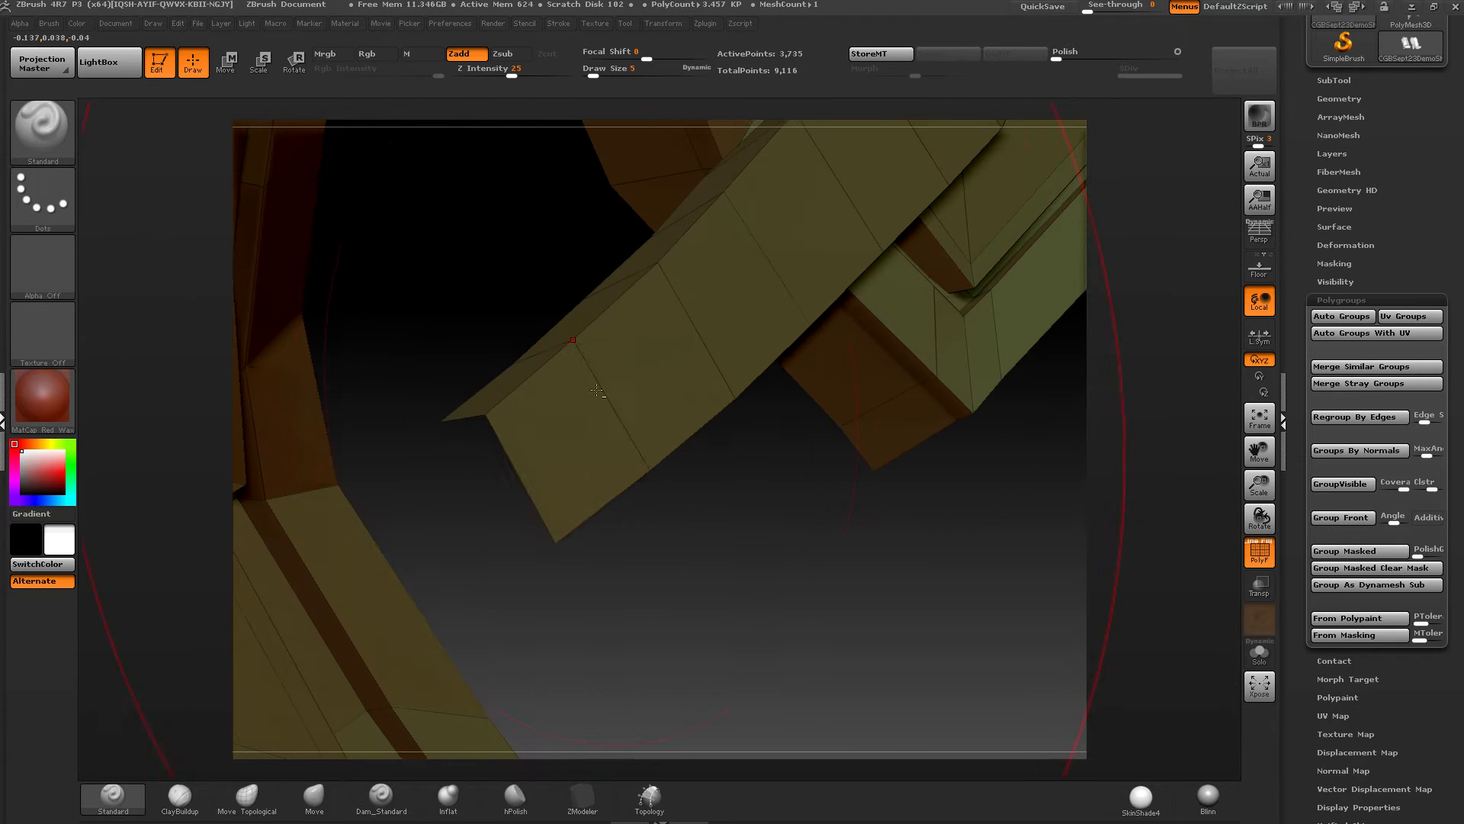
left_click(540, 378, "ctrl+shift")
left_click(613, 309, "ctrl+shift")
left_click(683, 251, "ctrl+shift")
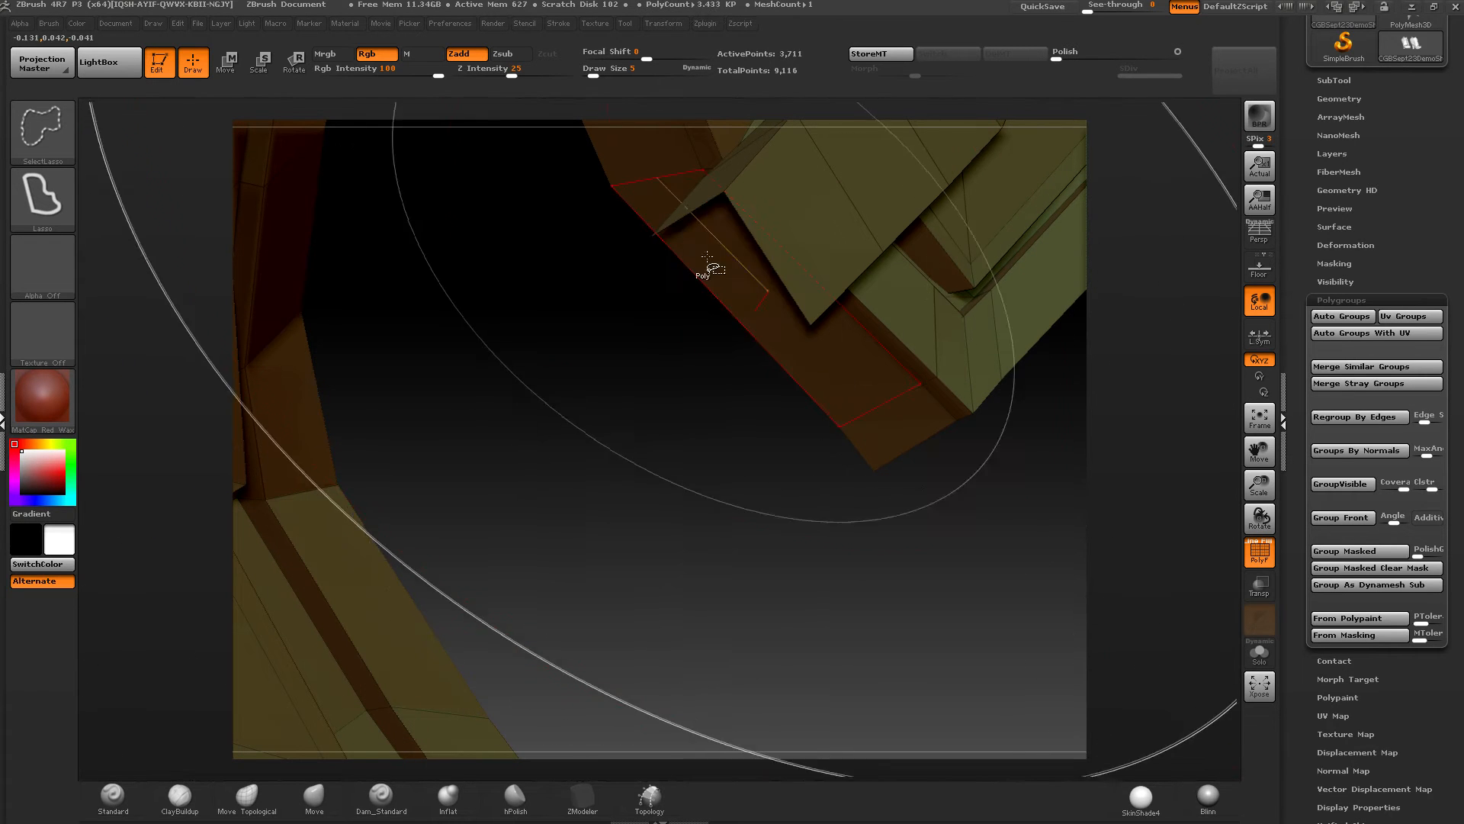
mouse_move(703, 261)
right_mouse_down()
mouse_move(687, 297)
mouse_move(695, 344)
mouse_move(636, 398)
right_mouse_up()
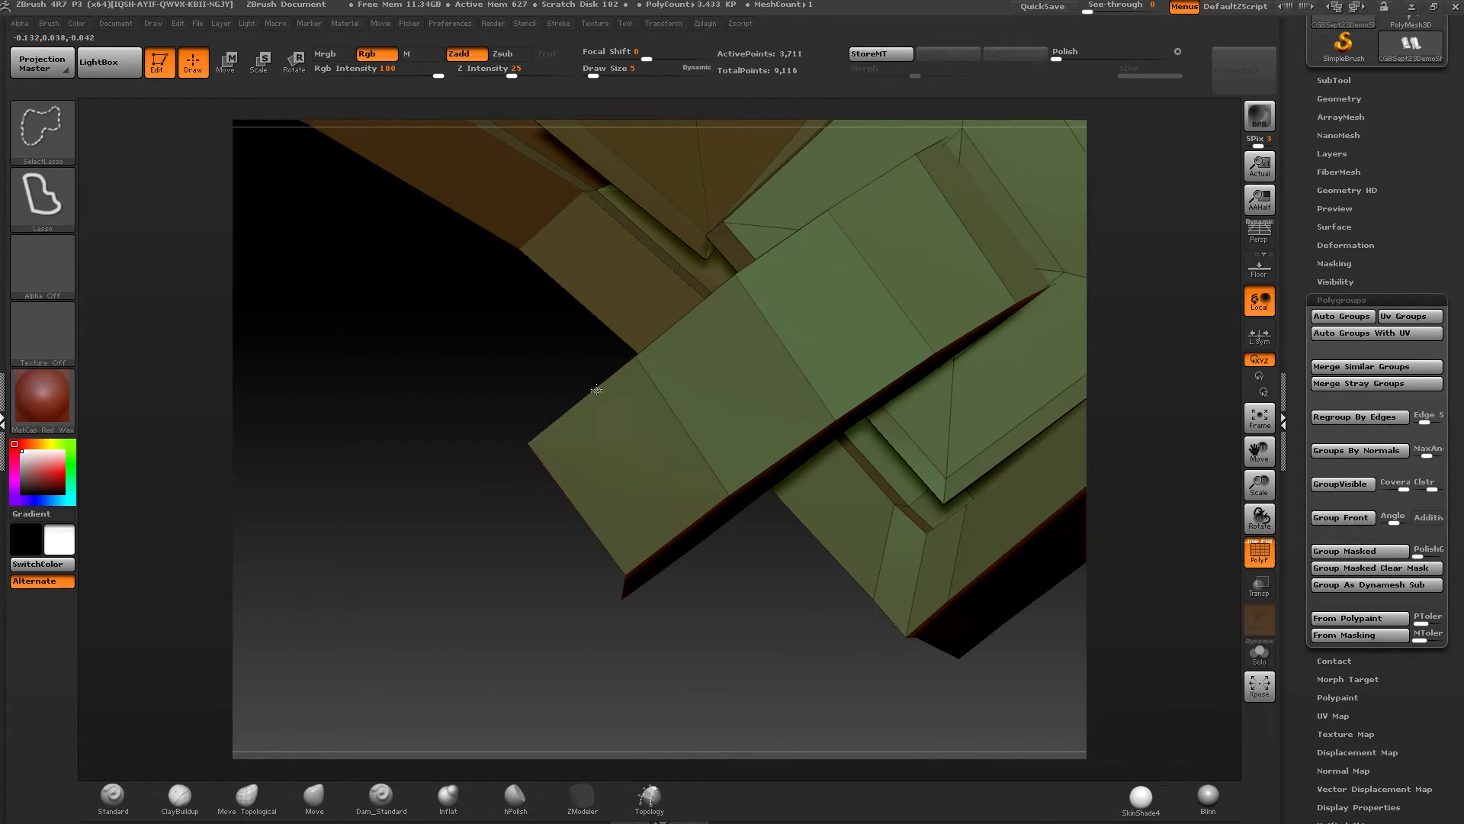
left_click(596, 389, "ctrl+shift")
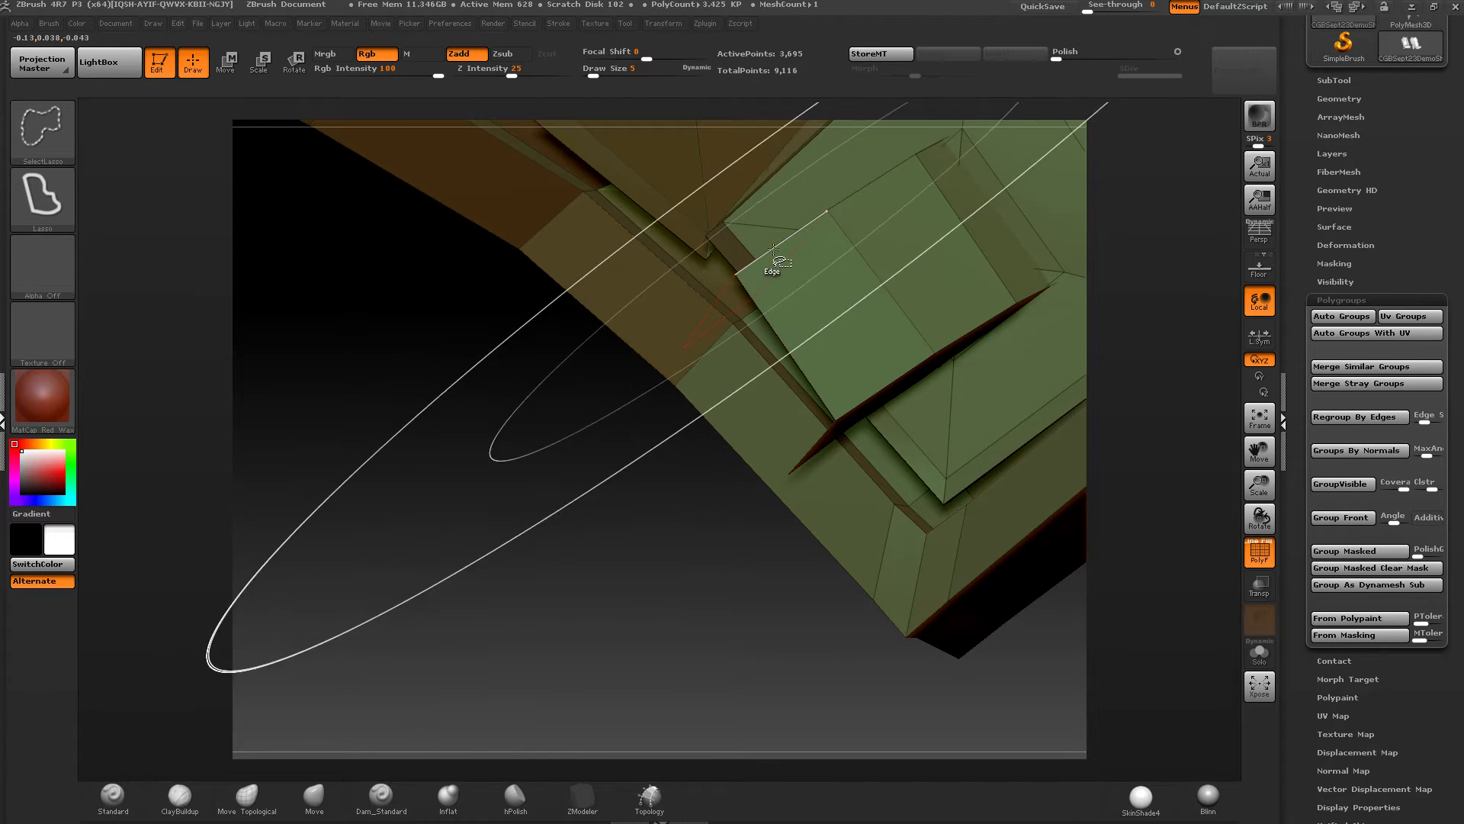
right_click_drag(777, 271, 775, 238)
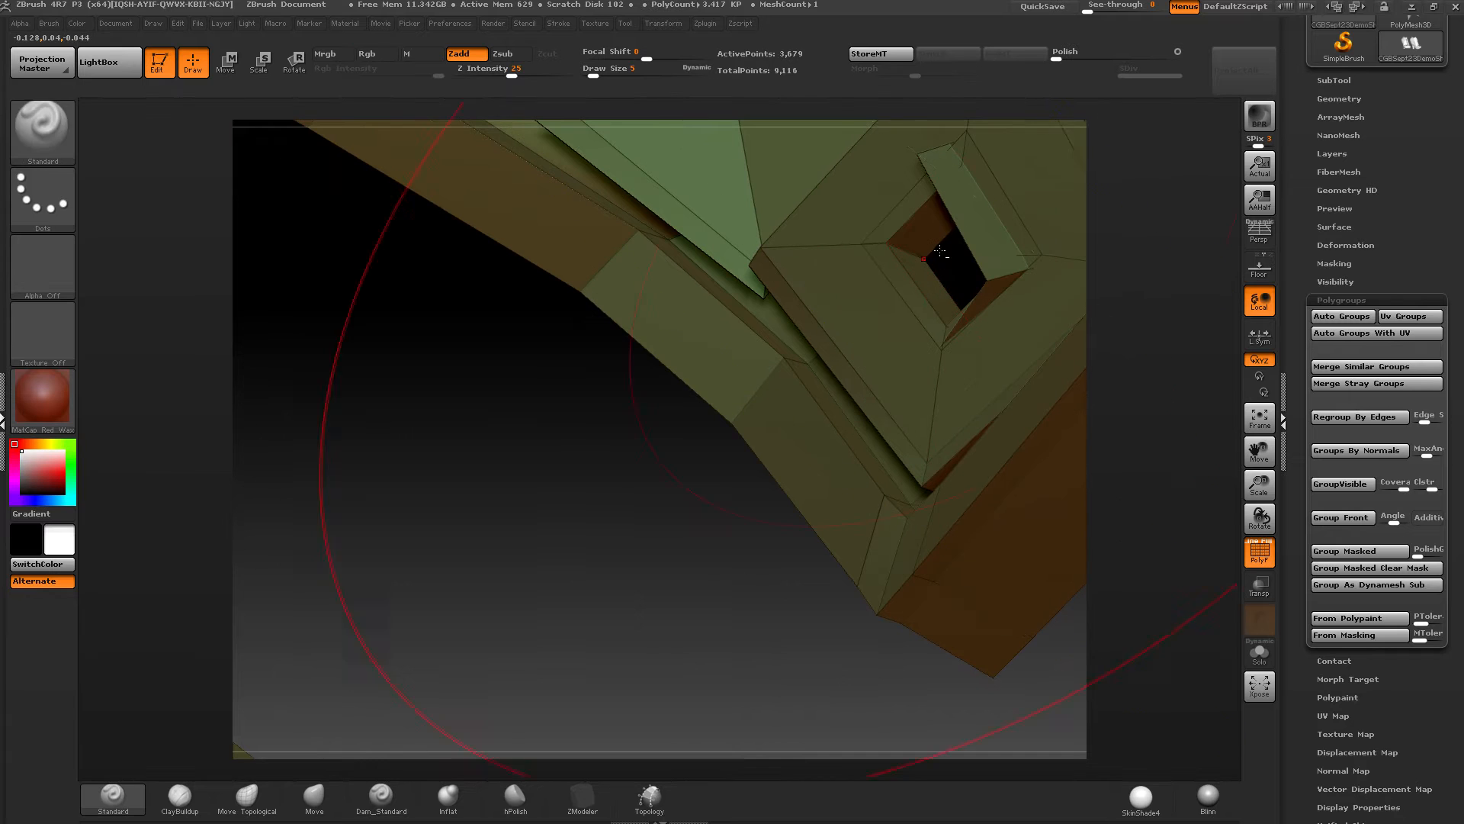
mouse_move(940, 251)
right_mouse_down("alt")
mouse_move(828, 294)
mouse_move(1067, 259)
mouse_move(930, 195)
mouse_move(866, 285)
mouse_move(767, 196)
mouse_move(831, 229)
mouse_move(713, 454)
mouse_move(812, 435)
mouse_move(729, 321)
mouse_move(690, 377)
mouse_move(720, 377)
right_mouse_up("alt")
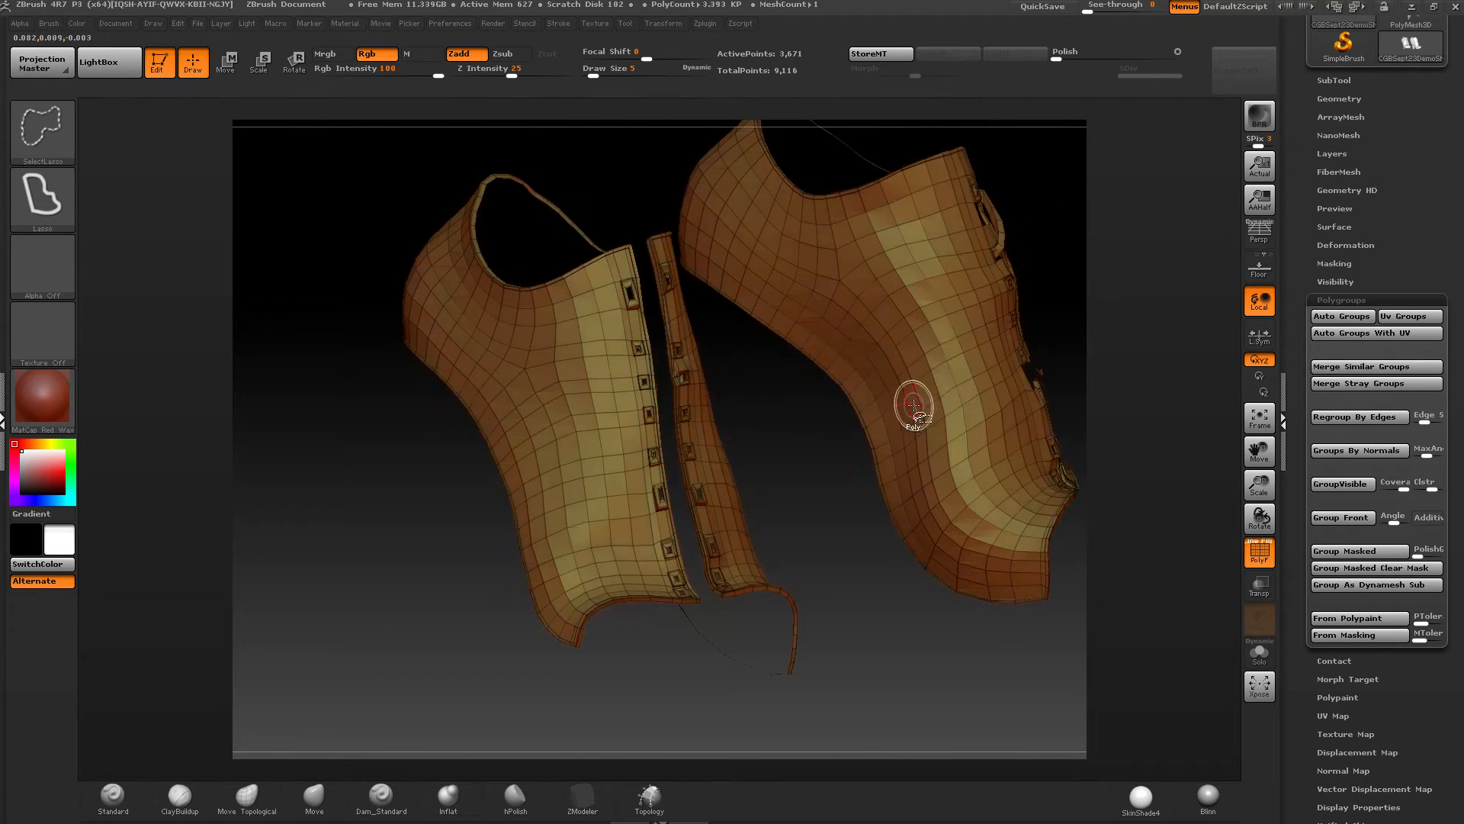
Step: Assign the visible outer uppers to a new polygroup and show the whole model again
key("ctrl+w")
left_click(840, 473, "ctrl+shift")
right_click_drag(709, 382, 619, 307, "ctrl")
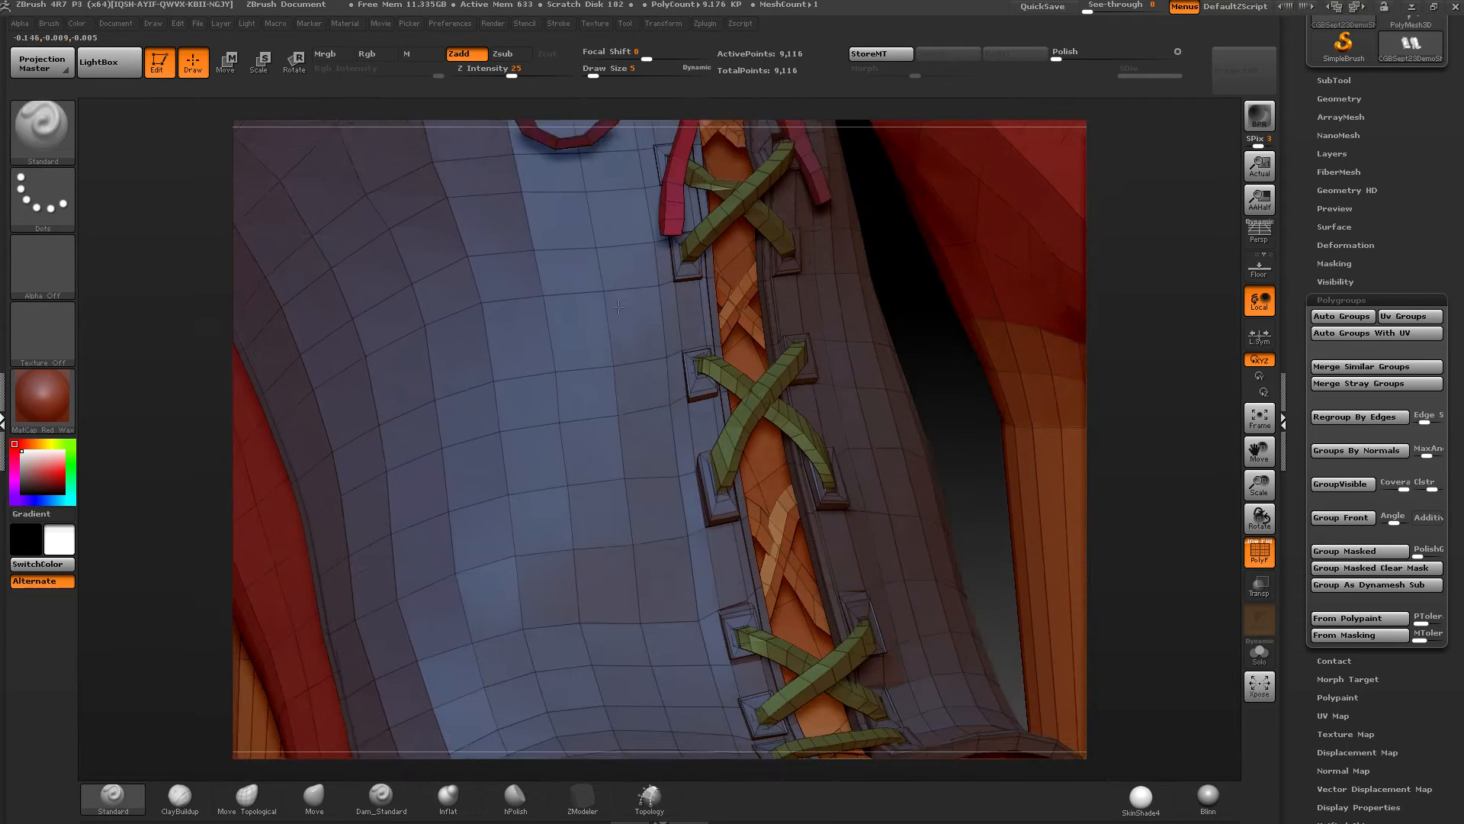
Step: Examine the laces polygroup on both shoes, alone and with the full model, for faces that belong to the uppers
left_click(728, 467, "ctrl+shift")
left_click(989, 392, "ctrl+shift")
right_click_drag(866, 432, 640, 294, "ctrl")
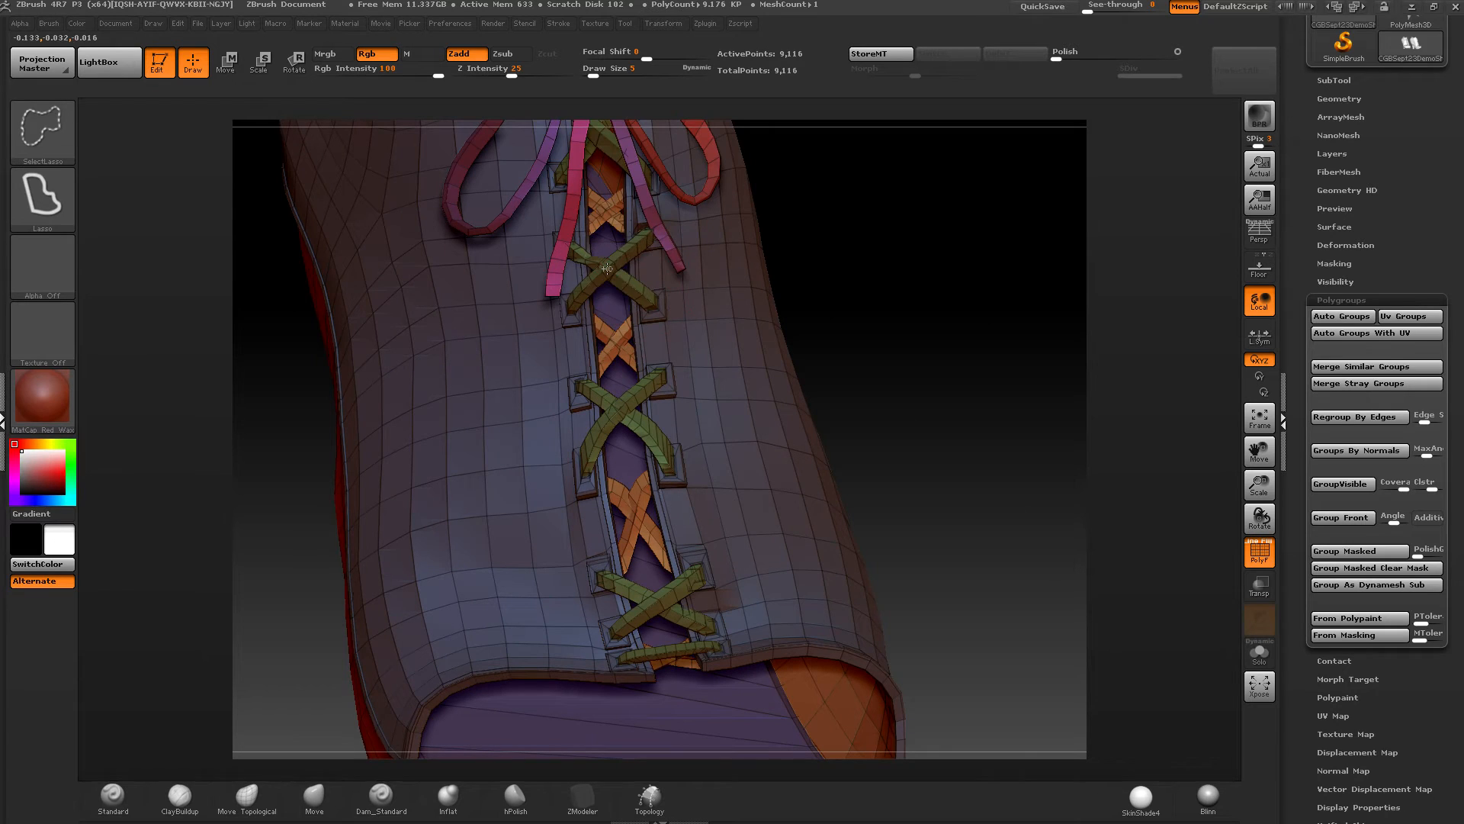
left_click(628, 282, "ctrl+shift")
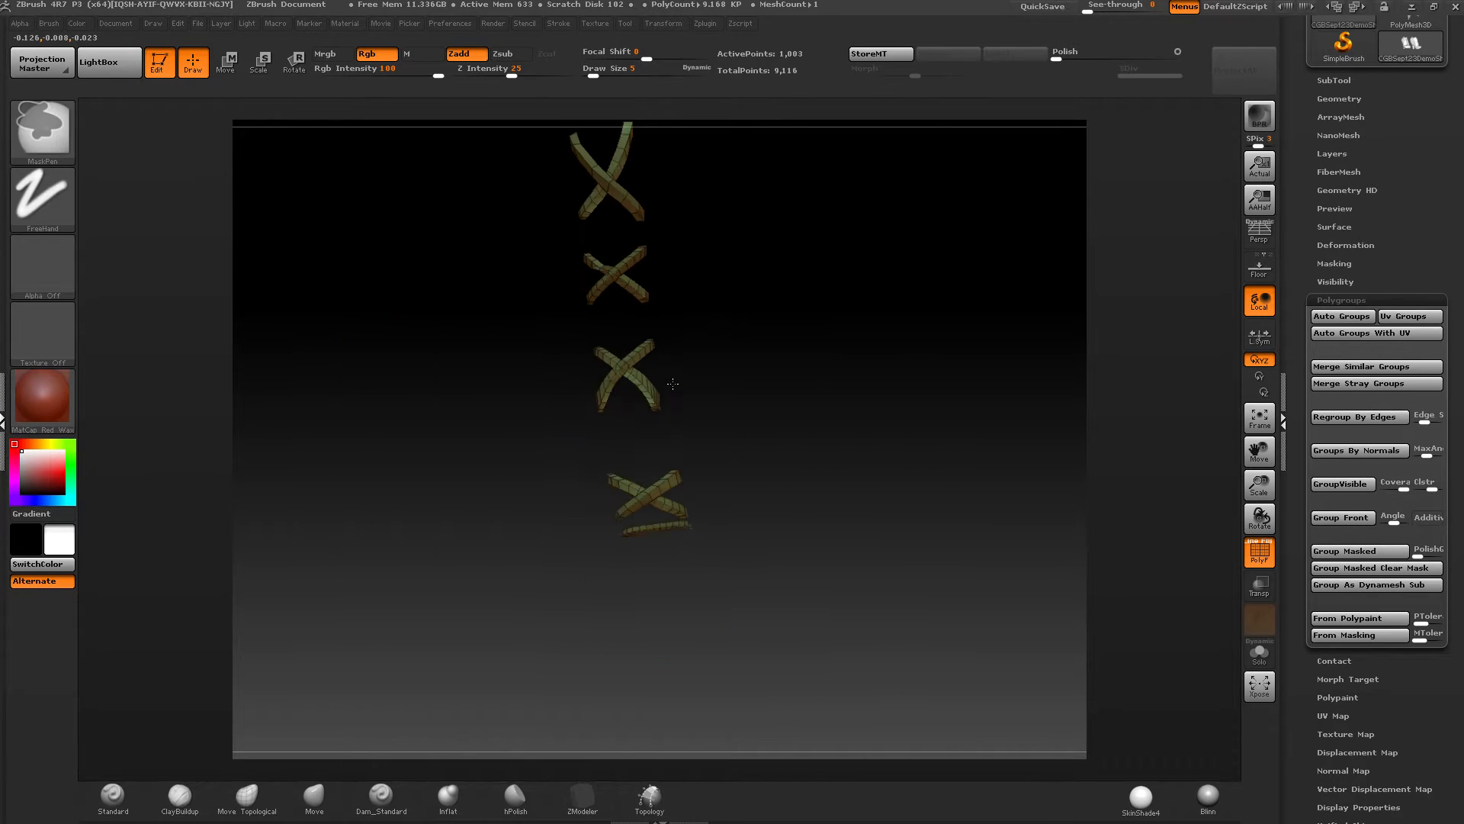
right_click_drag(779, 394, 768, 397)
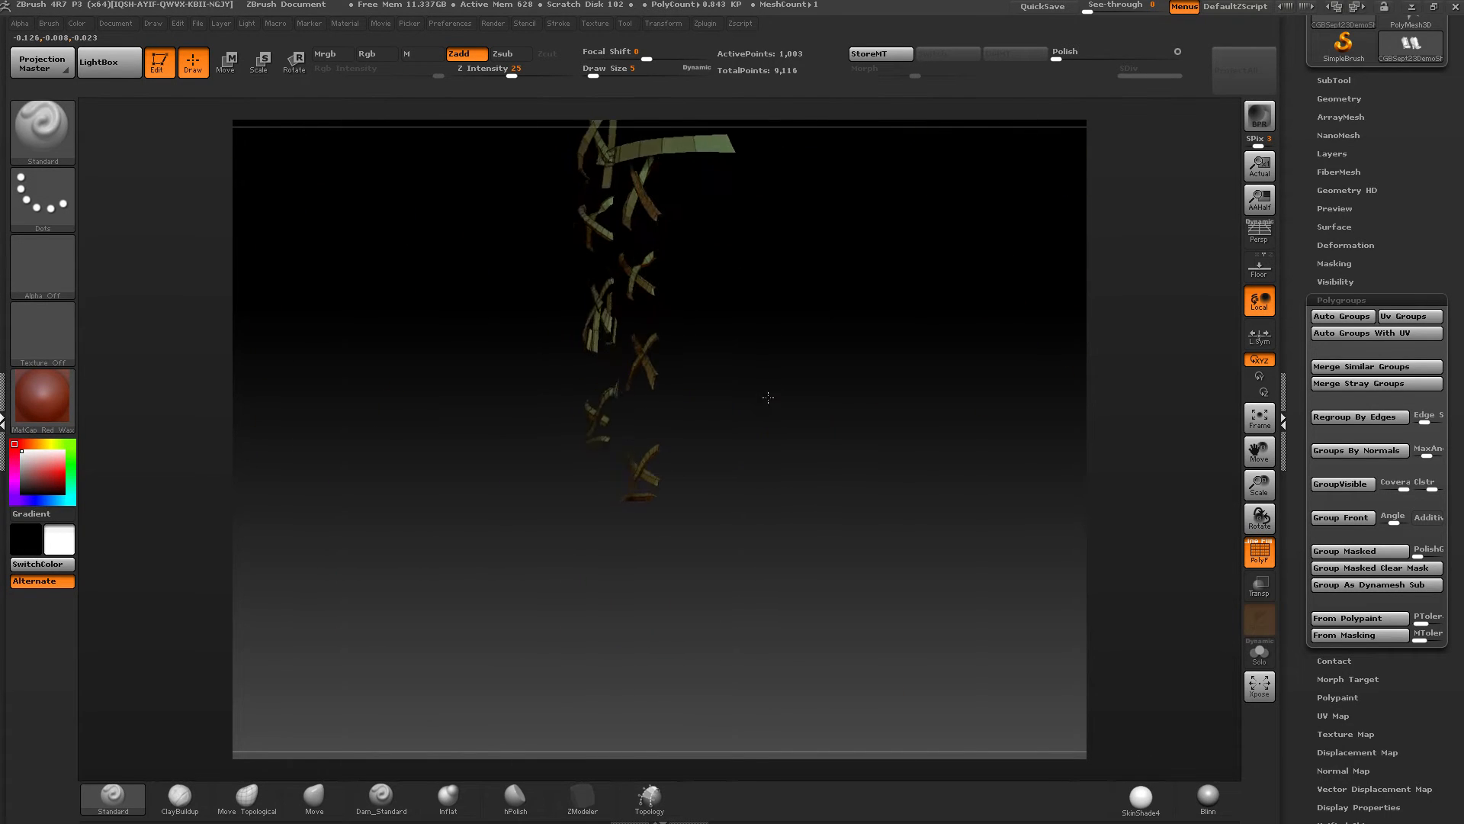
right_click_drag(791, 464, 710, 343, "ctrl")
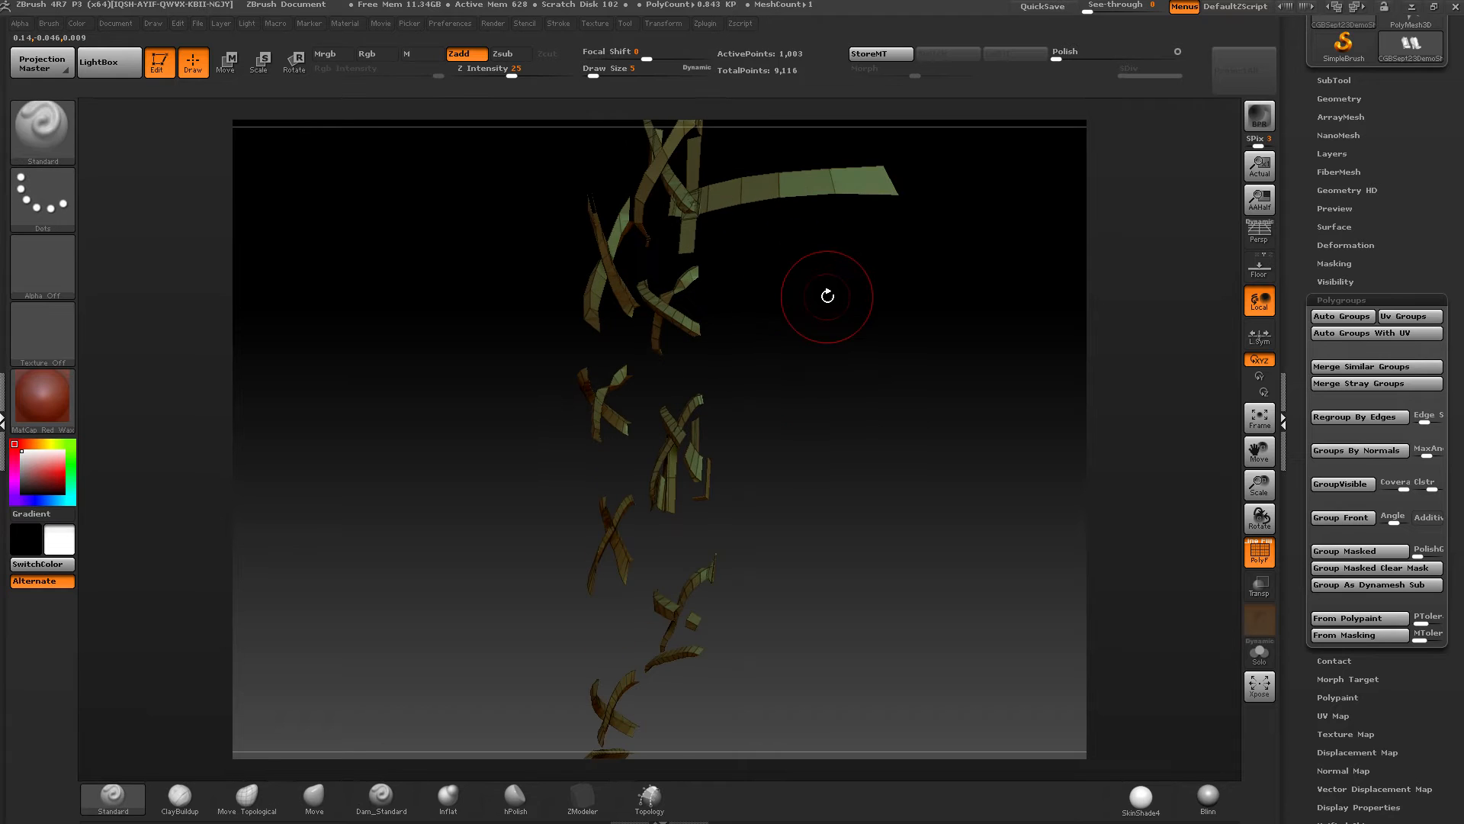
left_click(834, 317, "ctrl+shift")
right_click_drag(834, 317, 735, 370)
left_click(664, 205, "ctrl+shift")
right_click_drag(657, 337, 757, 440, "alt")
mouse_move(676, 379)
right_mouse_down("ctrl")
mouse_move(690, 410)
mouse_move(747, 391)
mouse_move(678, 404)
right_mouse_up("ctrl")
right_click_drag(679, 405, 848, 335)
right_click_drag(848, 336, 825, 296, "ctrl")
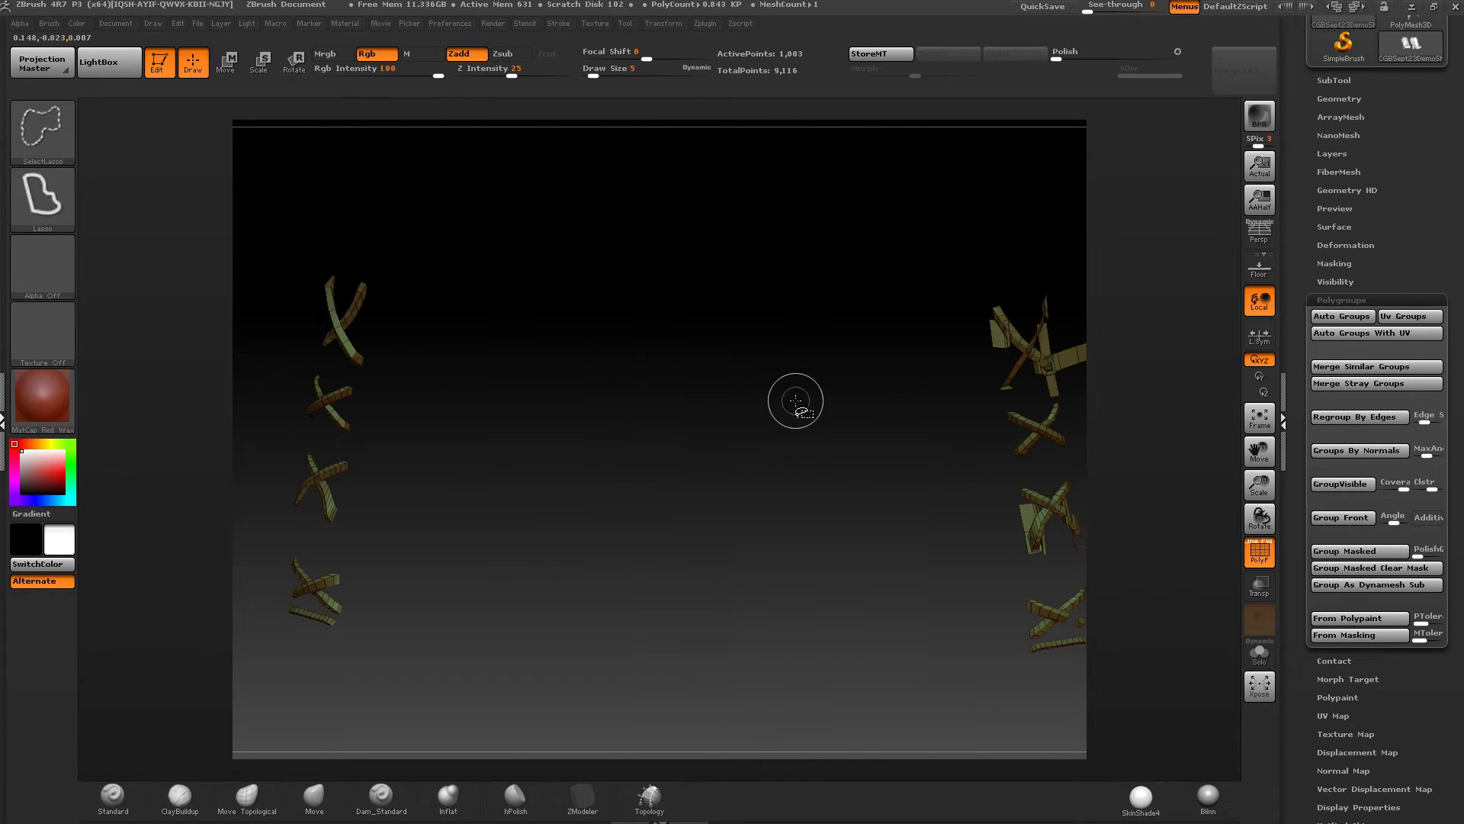
right_click_drag(795, 400, 582, 366)
left_click(583, 369, "ctrl+shift")
right_click_drag(738, 424, 882, 405, "ctrl")
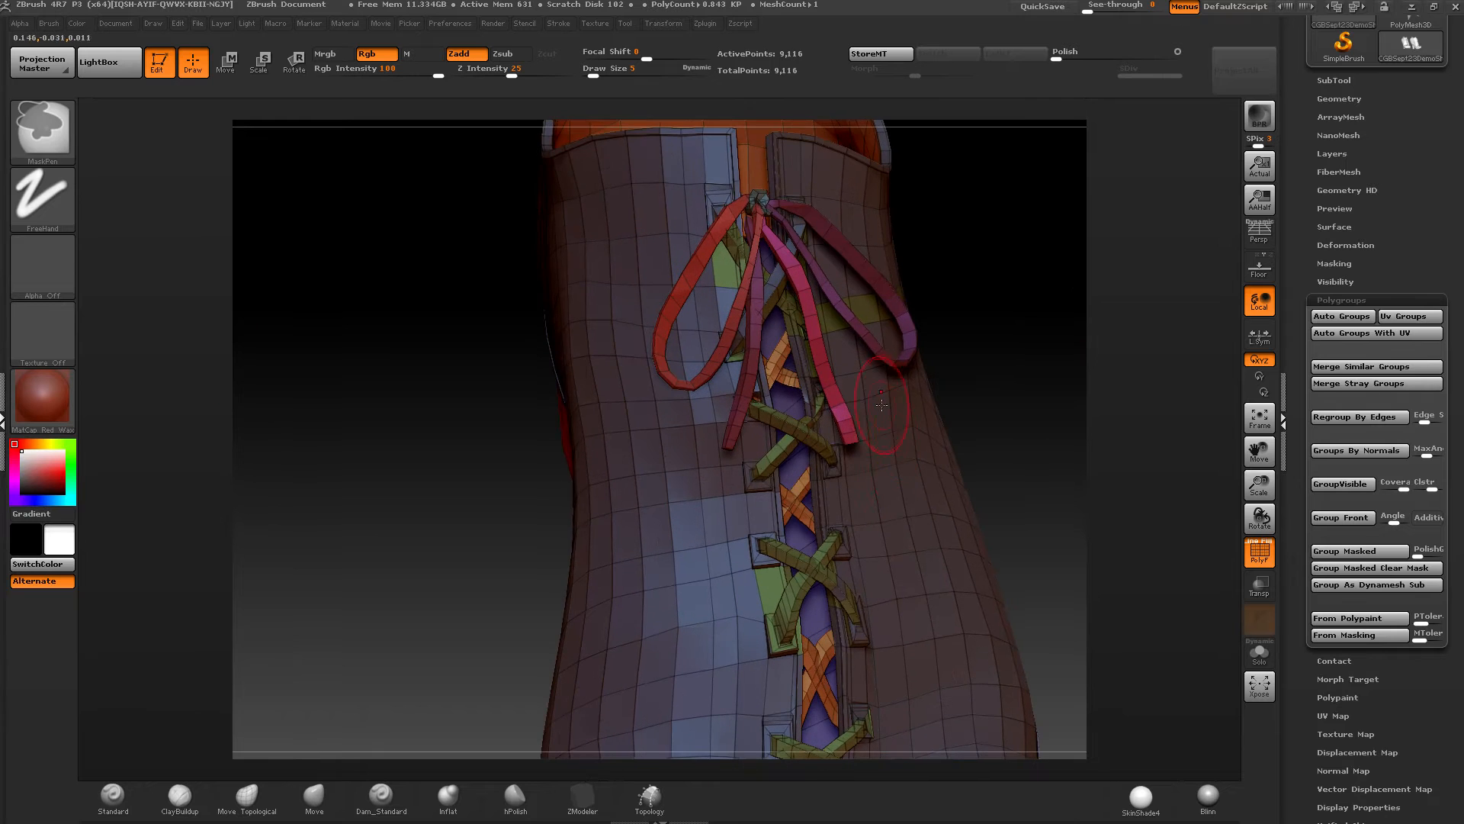
Step: Show only the outer upper and crossed laces of the second shoe, hiding all other parts and the first shoe
left_click(892, 432, "ctrl+shift")
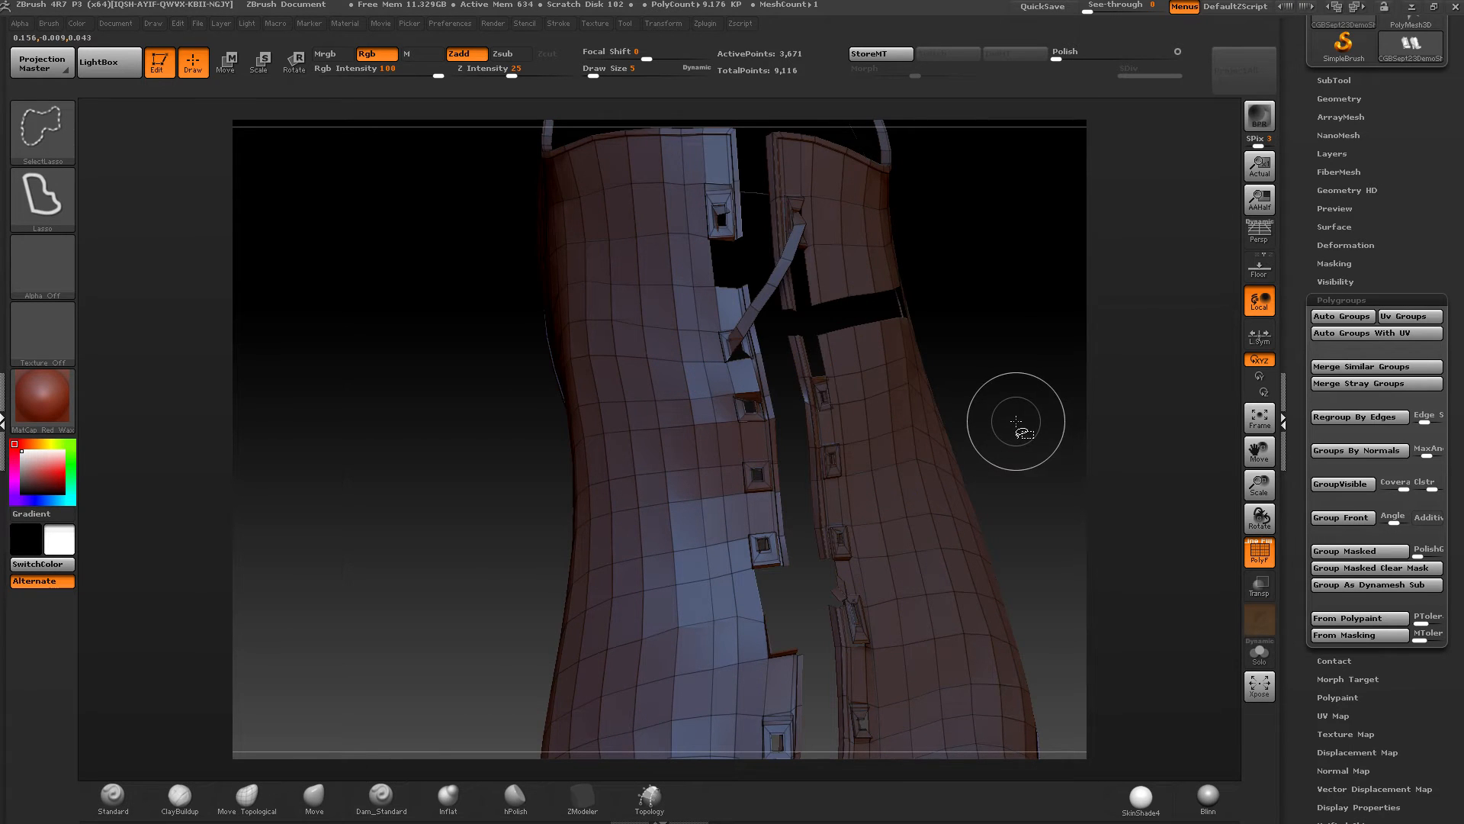
left_click_drag(1050, 405, 992, 398, "ctrl+shift")
mouse_move(947, 395)
right_mouse_down("ctrl")
mouse_move(1015, 396)
mouse_move(918, 272)
mouse_move(1012, 255)
mouse_move(748, 304)
mouse_move(854, 435)
mouse_move(865, 407)
right_mouse_up("ctrl")
left_click(991, 278, "ctrl+shift")
left_click_drag(744, 243, 739, 404, "ctrl+shift")
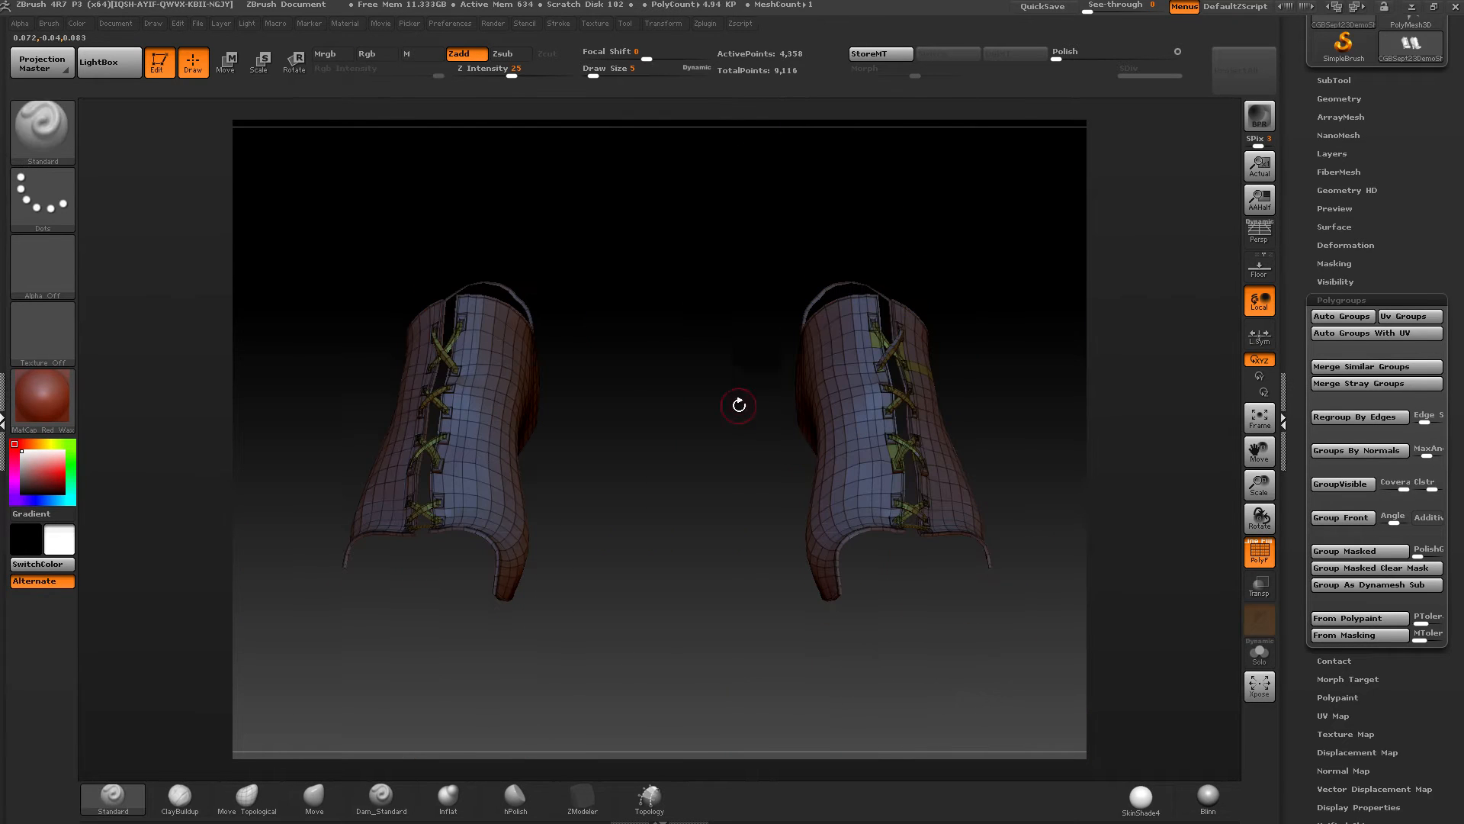
mouse_move(1073, 239)
left_mouse_down("ctrl+shift")
mouse_move(631, 441)
mouse_move(1071, 610)
left_mouse_up("ctrl+shift")
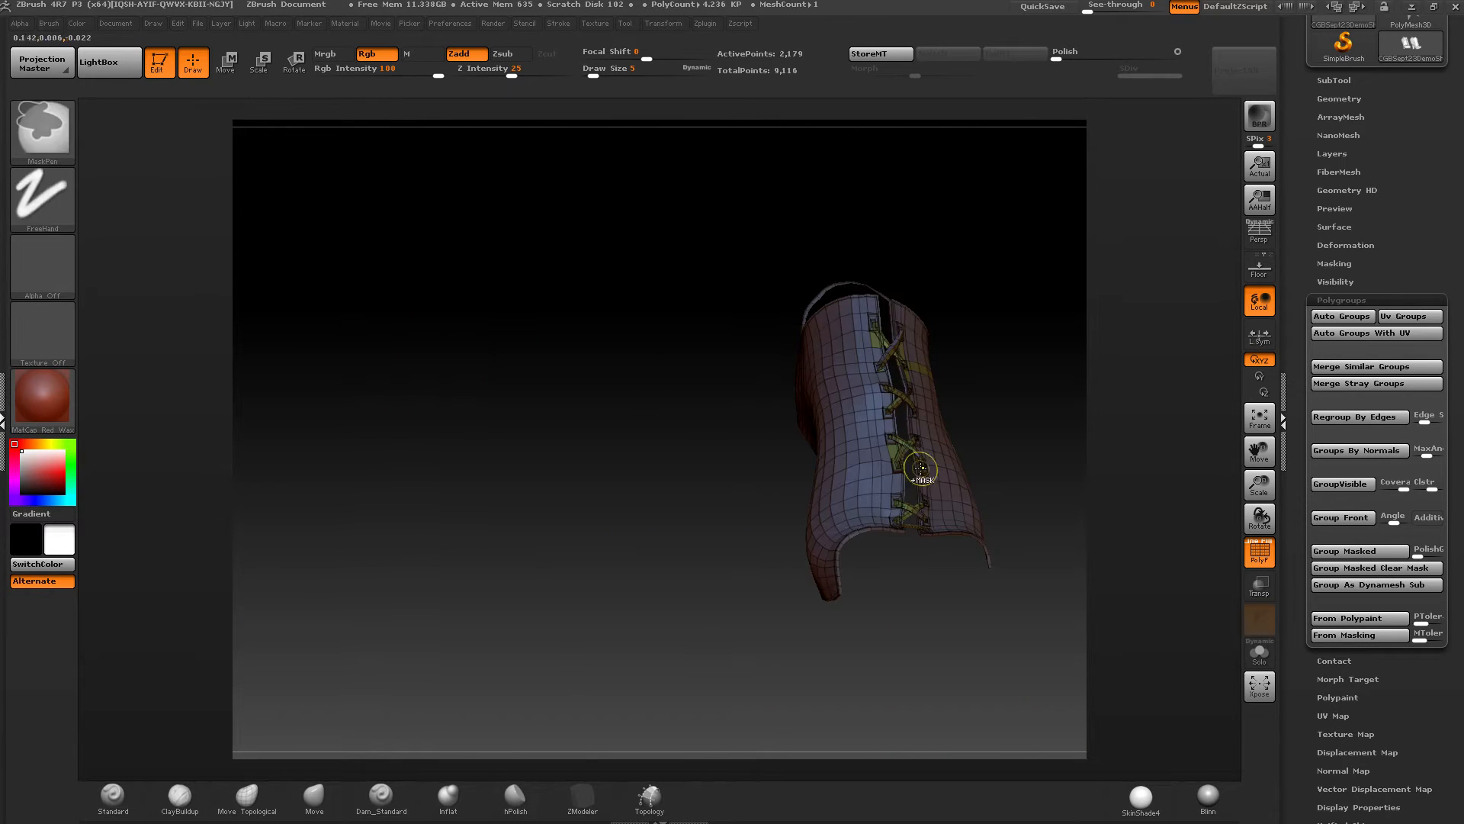
mouse_move(922, 468)
right_mouse_down("ctrl")
mouse_move(999, 480)
mouse_move(772, 361)
mouse_move(788, 413)
right_mouse_up("ctrl")
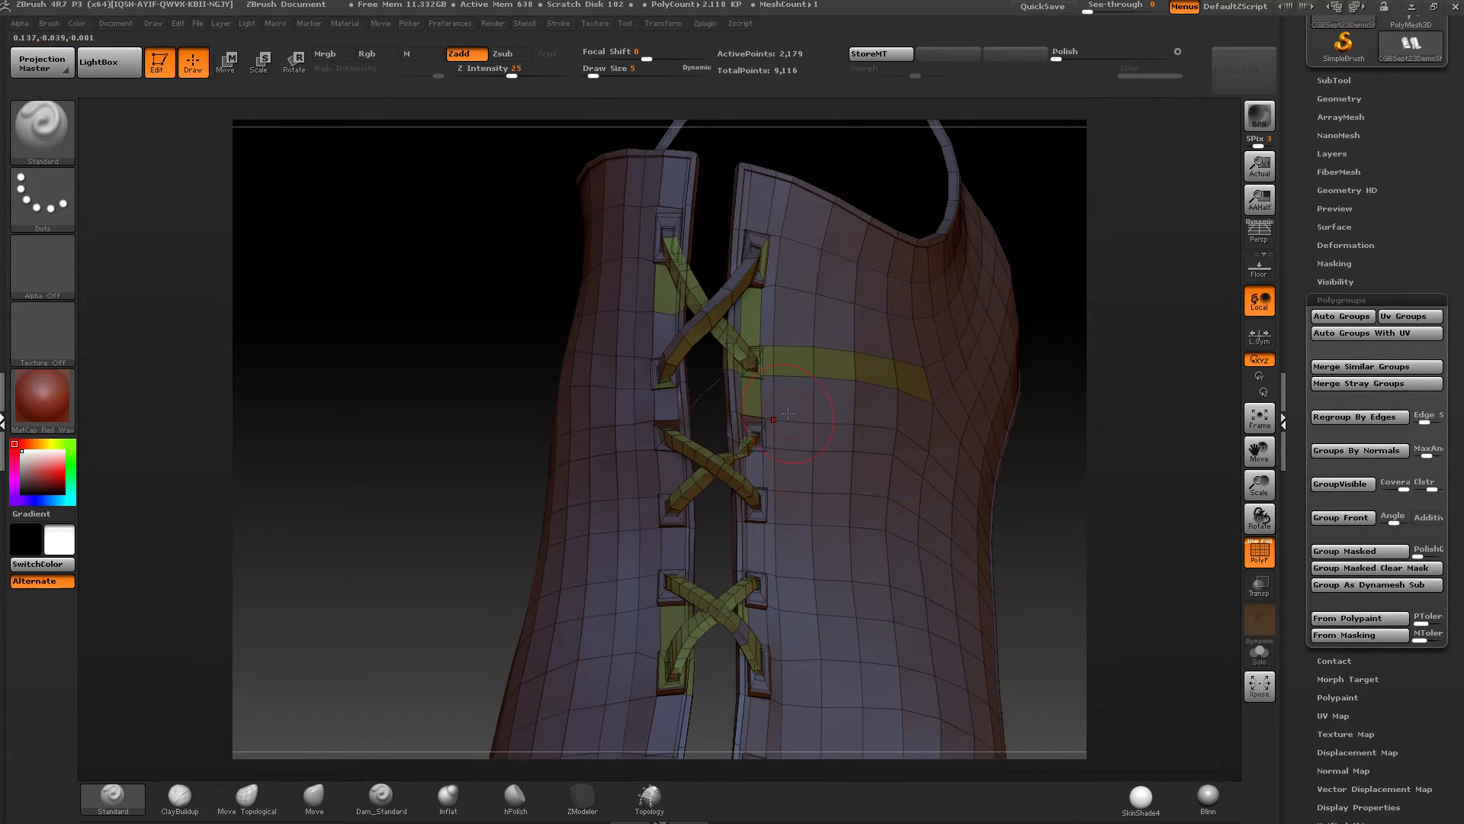
Step: Isolate the second shoe's crossed laces and hide stray upper faces around the lower eyelet of the top cross
left_click(797, 378, "ctrl+shift")
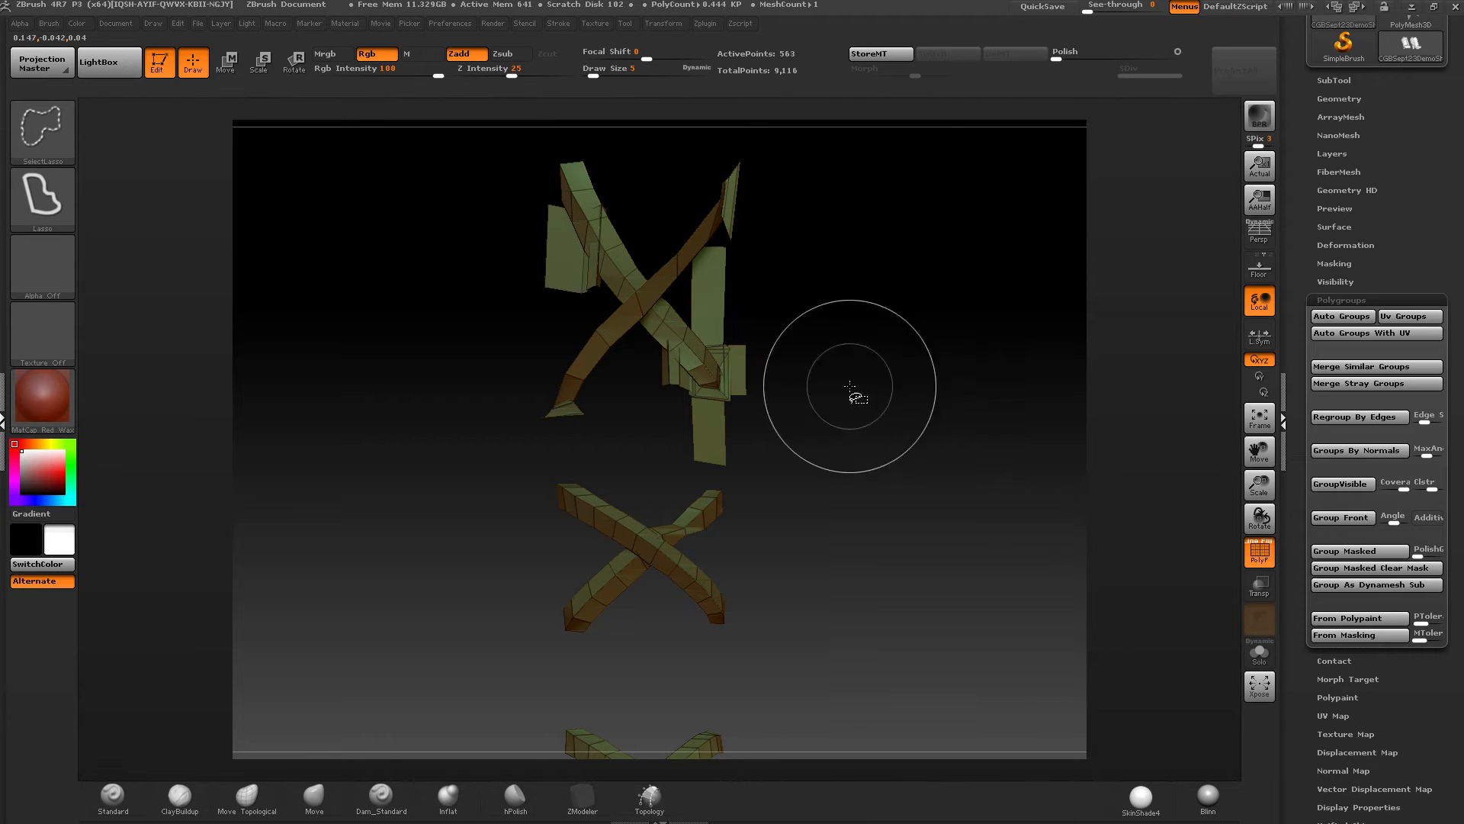
right_click_drag(850, 387, 724, 438, "ctrl")
left_click(753, 486, "ctrl+shift")
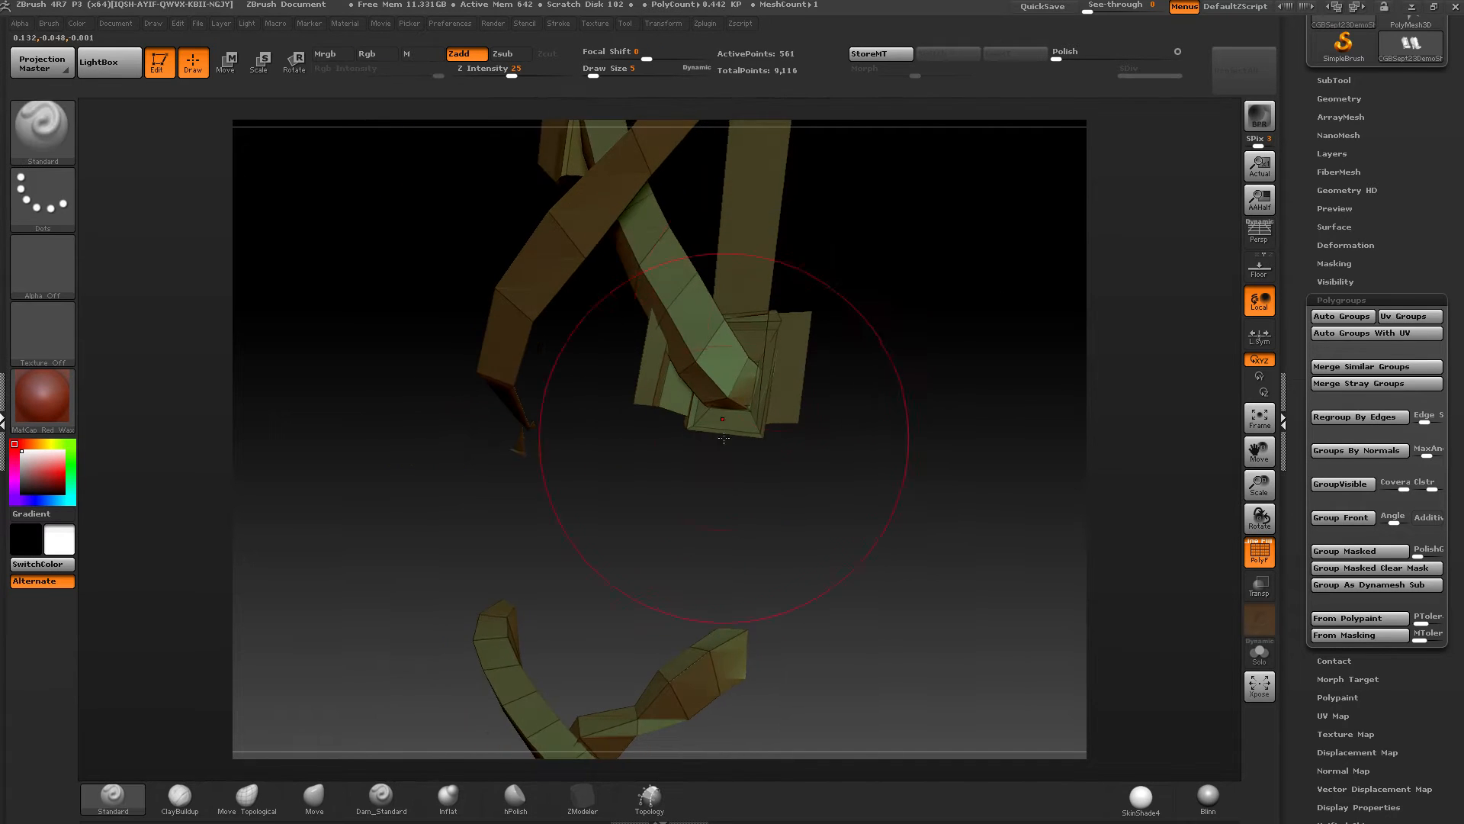
mouse_move(663, 367)
right_mouse_down()
mouse_move(673, 400)
mouse_move(712, 363)
mouse_move(709, 424)
mouse_move(588, 429)
mouse_move(542, 382)
mouse_move(678, 404)
mouse_move(675, 499)
mouse_move(633, 419)
right_mouse_up()
left_click(632, 412, "ctrl+shift")
left_click(645, 419, "ctrl+shift")
key("ctrl+z")
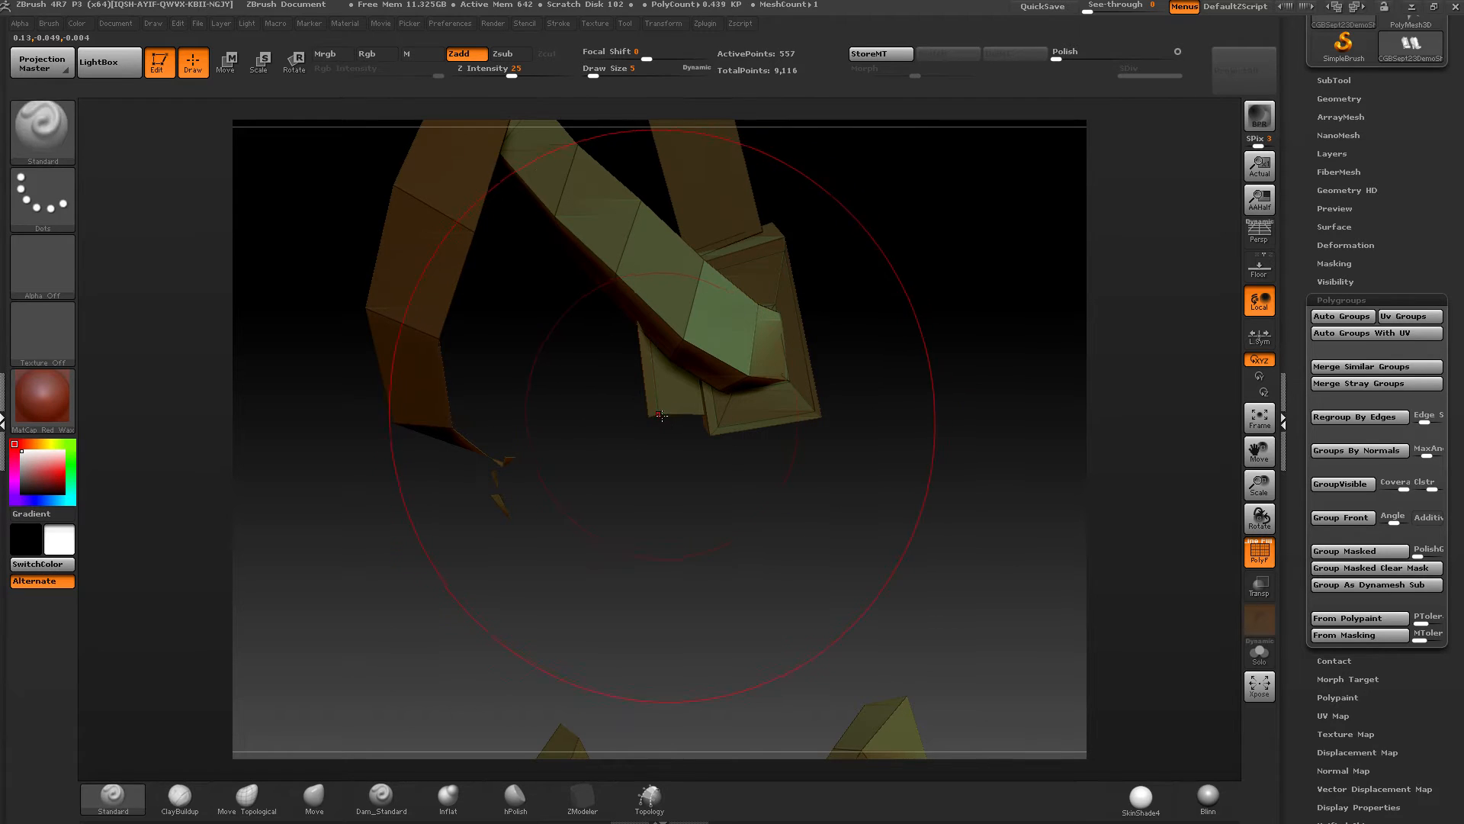
left_click(677, 414, "ctrl+shift")
right_click_drag(680, 412, 751, 375)
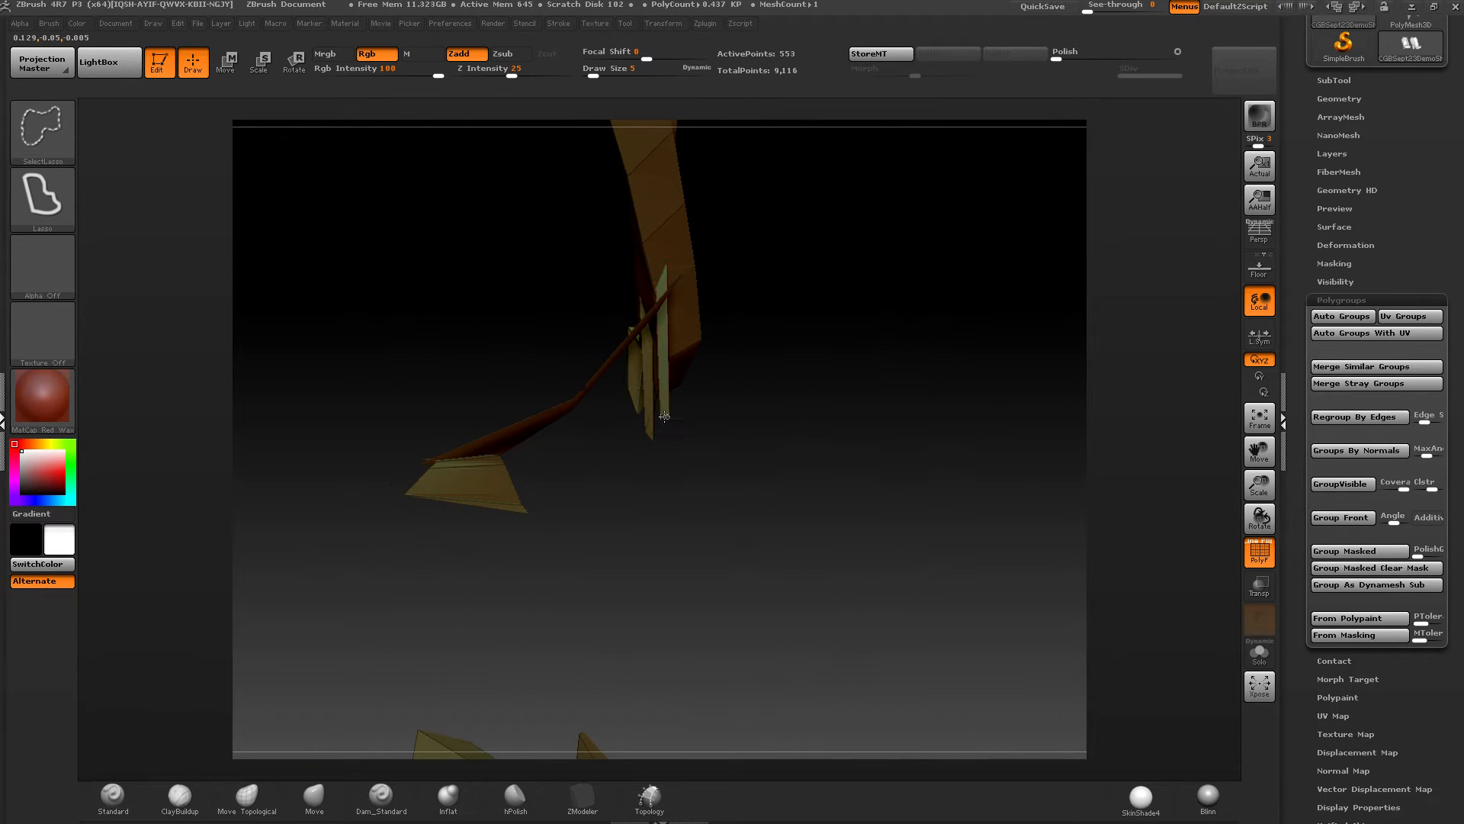
Step: Hide the remaining eyelet and inner faces at the top cross's lower lace end and show the whole model again
left_click(664, 416, "ctrl+shift")
mouse_move(679, 405)
right_mouse_down()
mouse_move(624, 386)
mouse_move(685, 427)
right_mouse_up()
mouse_move(684, 427)
right_mouse_down("ctrl")
mouse_move(692, 506)
mouse_move(606, 477)
mouse_move(620, 444)
mouse_move(739, 366)
mouse_move(680, 365)
mouse_move(685, 391)
mouse_move(749, 389)
mouse_move(761, 434)
mouse_move(721, 405)
mouse_move(688, 426)
right_mouse_up("ctrl")
left_click(629, 451, "ctrl+shift")
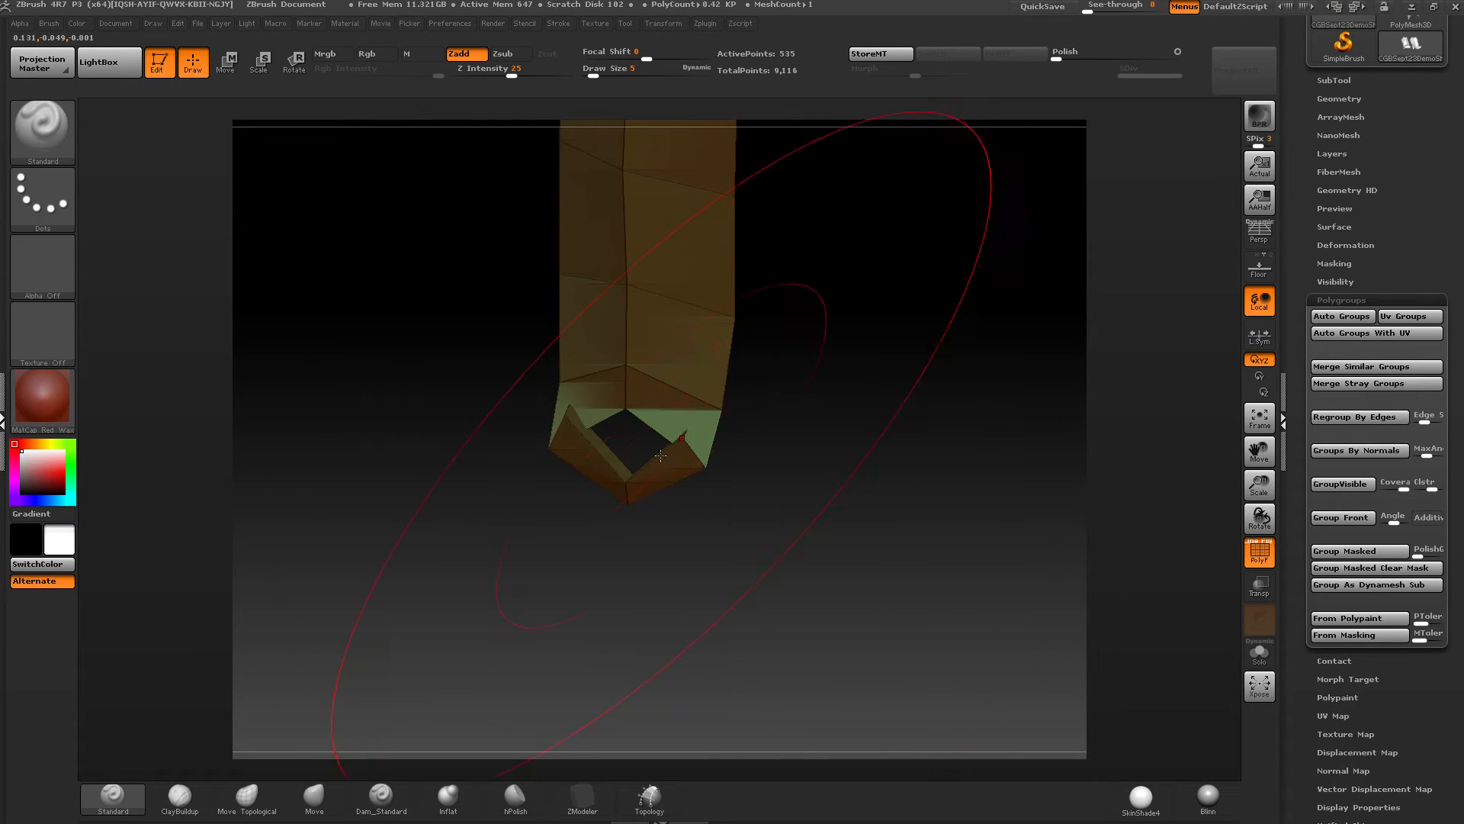
key("ctrl+shift")
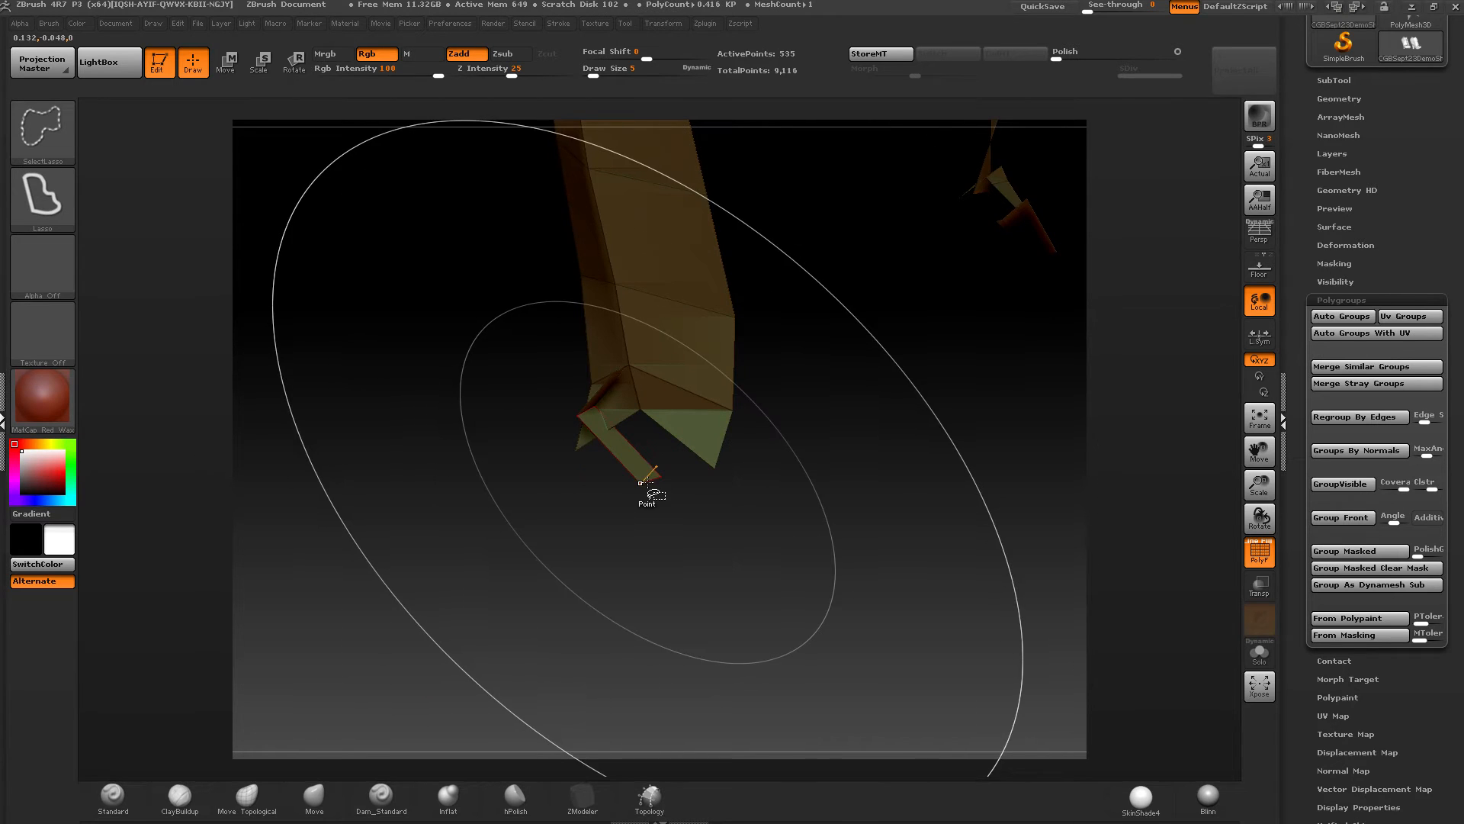
left_click(649, 479, "ctrl+shift")
right_click_drag(624, 397, 731, 388)
left_click(648, 450, "ctrl+shift")
left_click(650, 416, "ctrl+shift")
left_click(730, 566, "ctrl+shift")
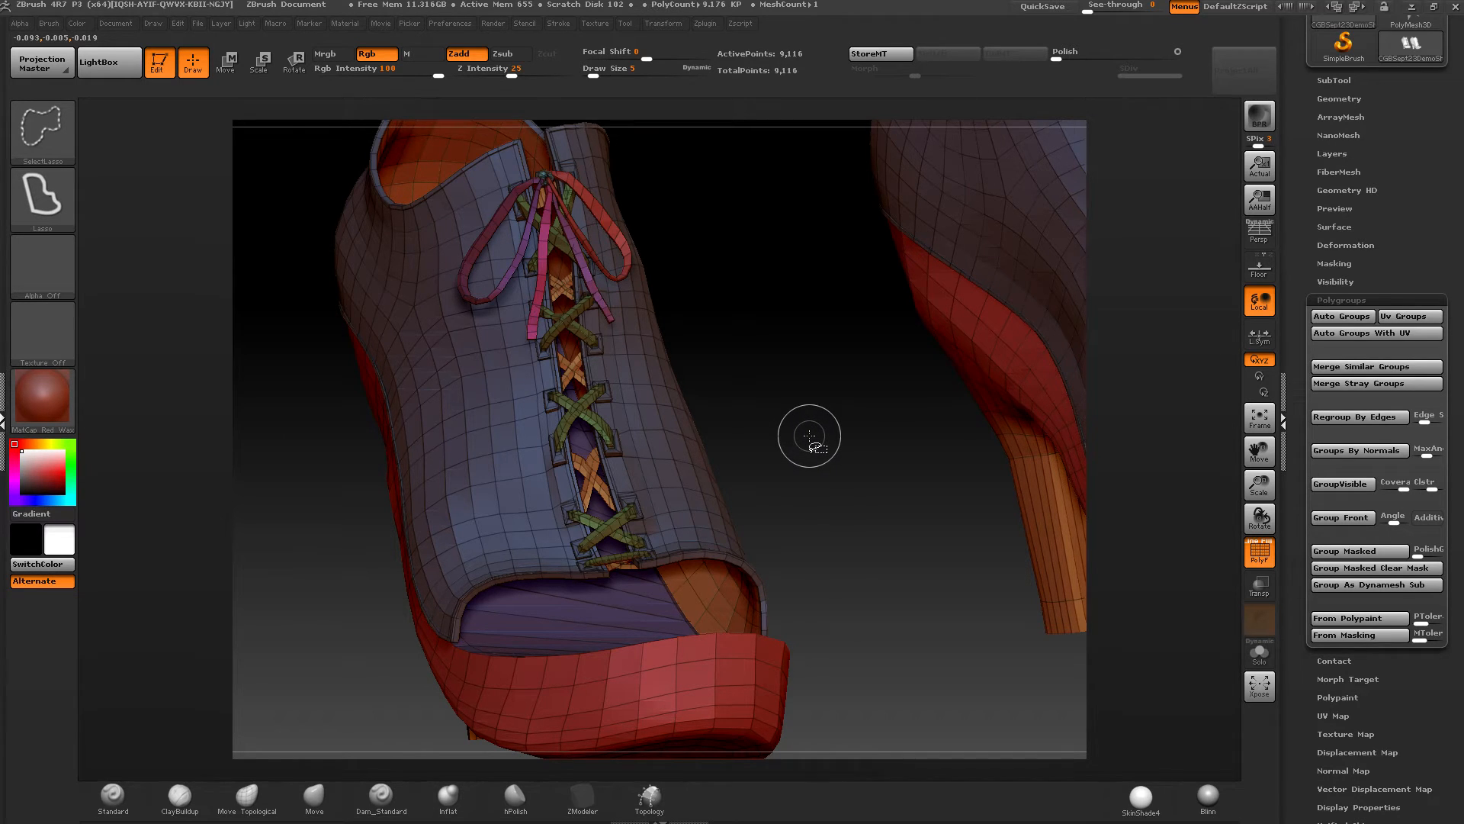
Step: Try isolating the second shoe's laces and the uppers with laces, and undo back to only both shoes' crossed laces
left_click(809, 435, "ctrl+shift")
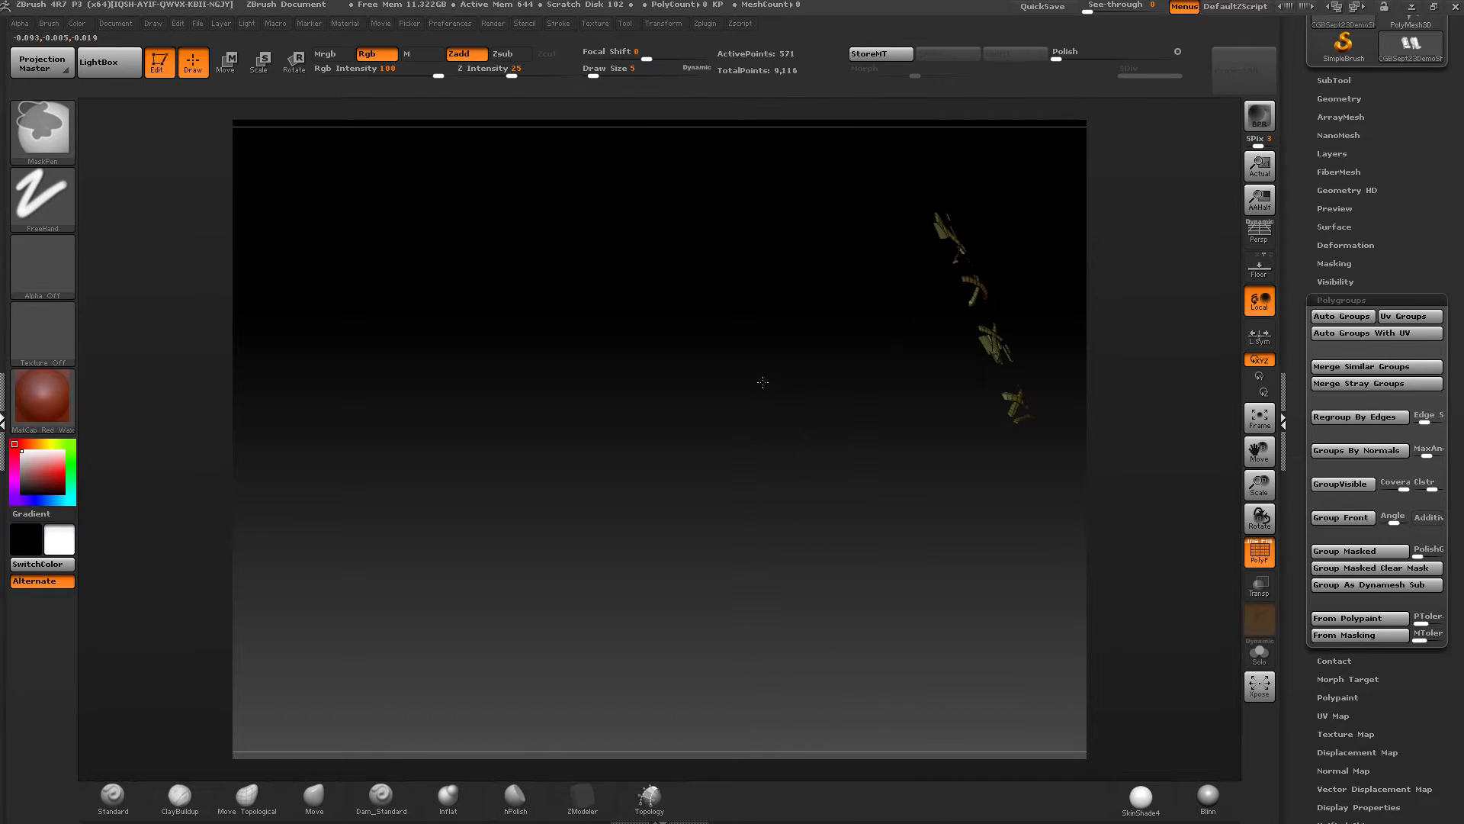
left_click(790, 422, "ctrl+shift")
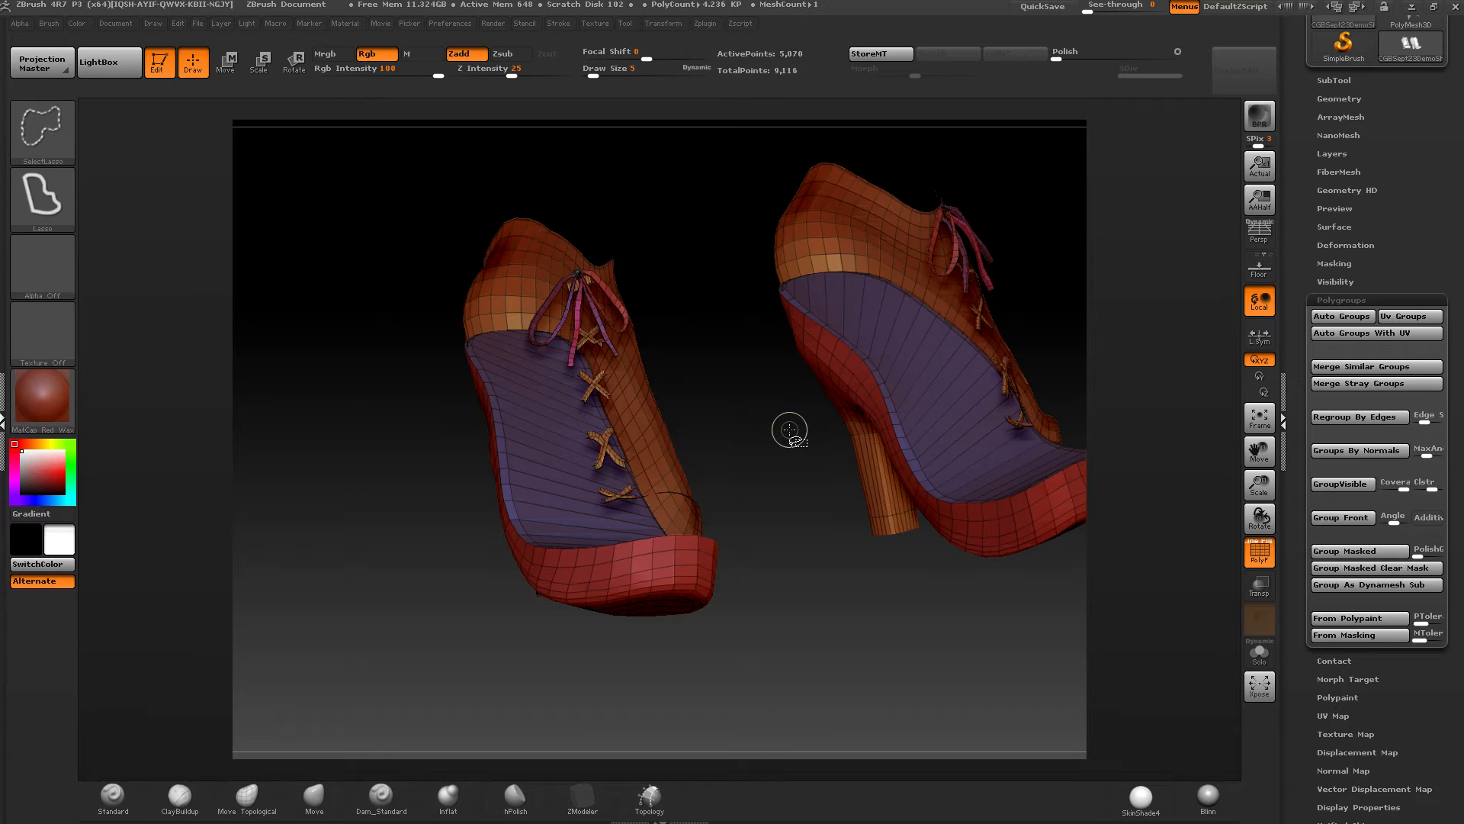
left_click(786, 433, "ctrl+shift")
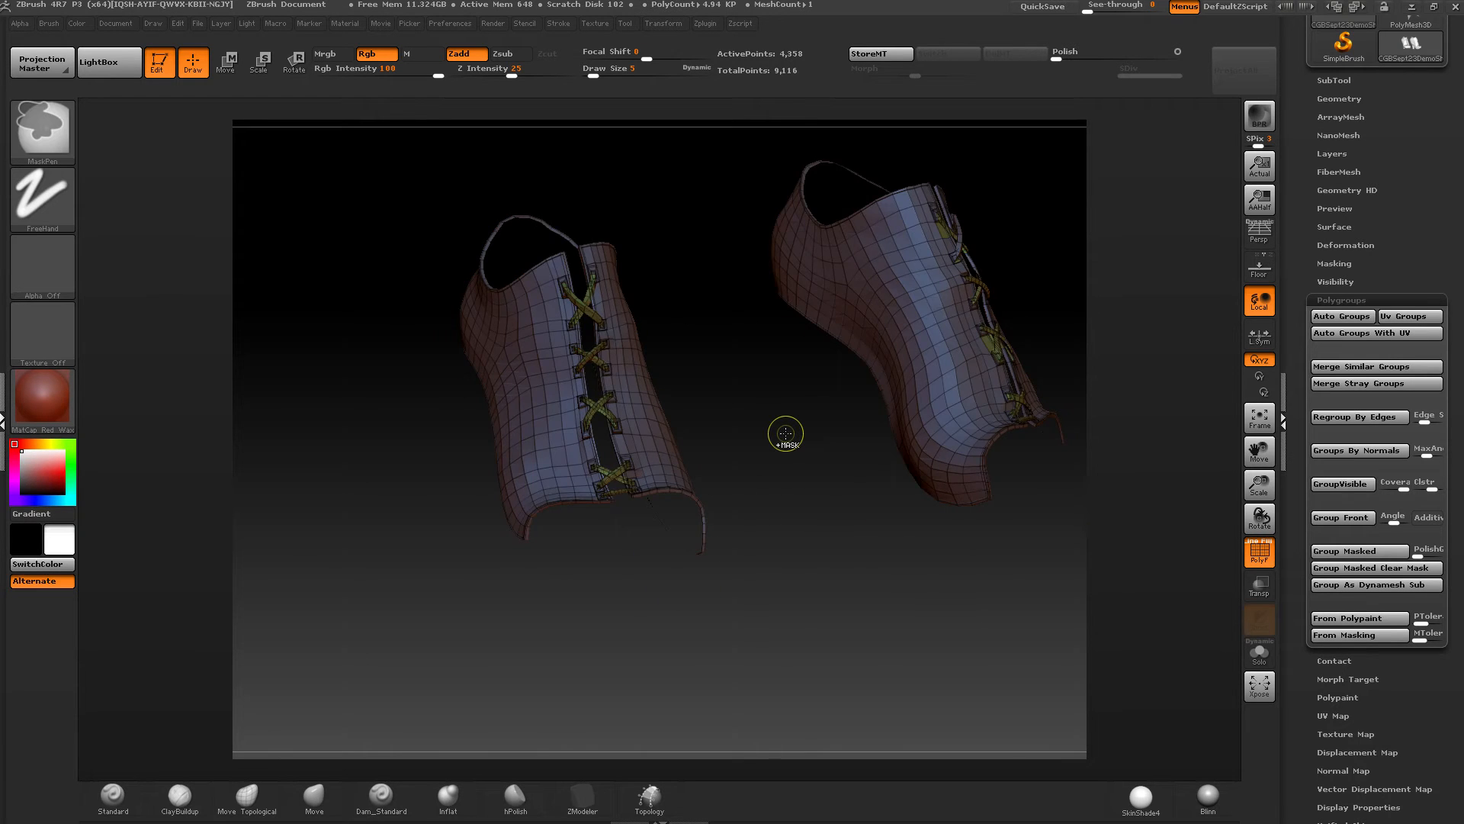
left_click(785, 433, "ctrl+shift")
key("ctrl+z")
key("ctrl+z")
key("ctrl+z")
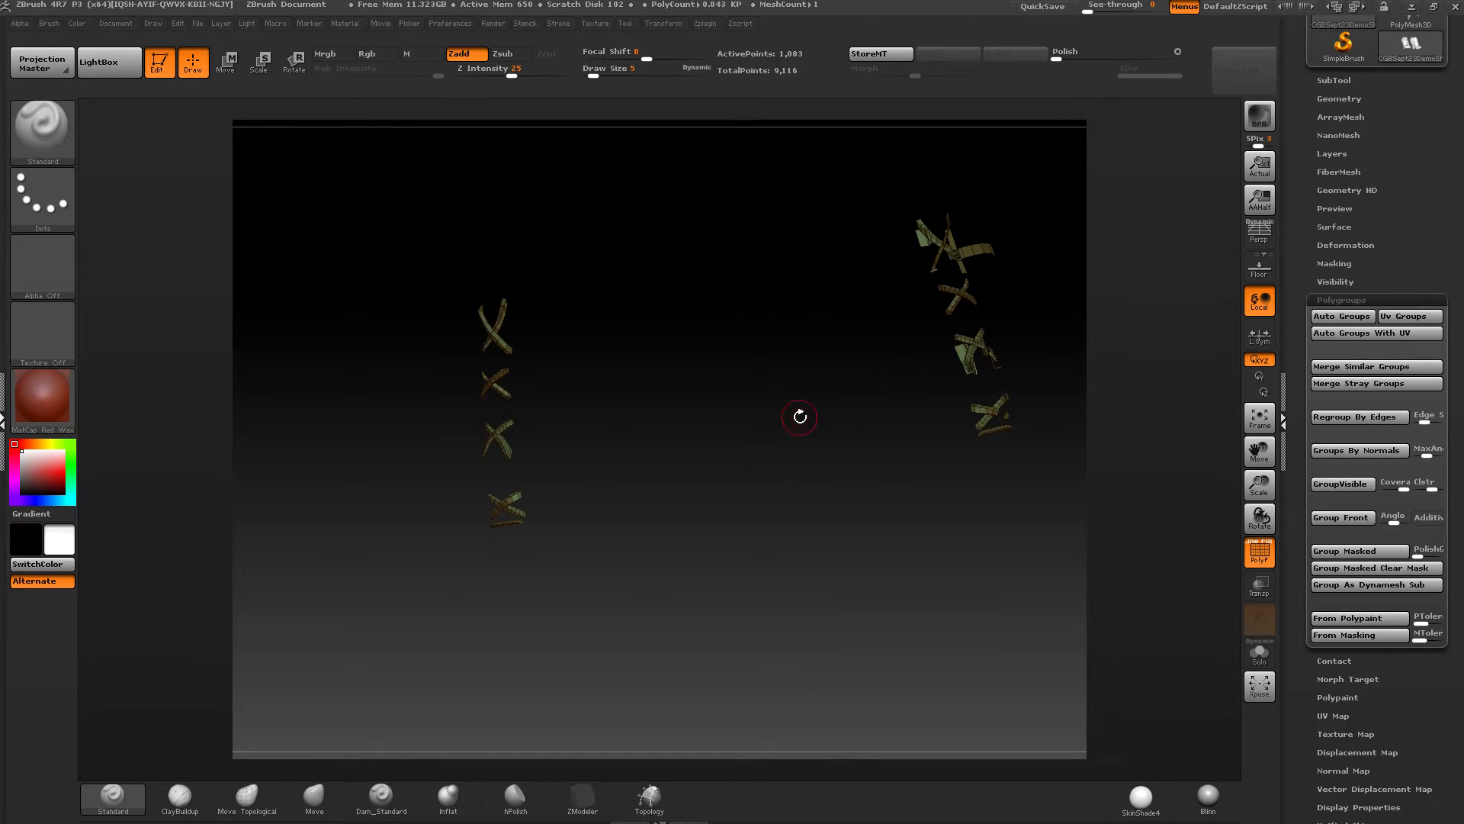
Step: Isolate the first shoe's crossed laces, accepting removal of the newer undo history, and show the whole model again
mouse_move(580, 244)
left_mouse_down("ctrl+shift")
mouse_move(443, 637)
mouse_move(716, 683)
mouse_move(709, 664)
left_mouse_up("ctrl+shift")
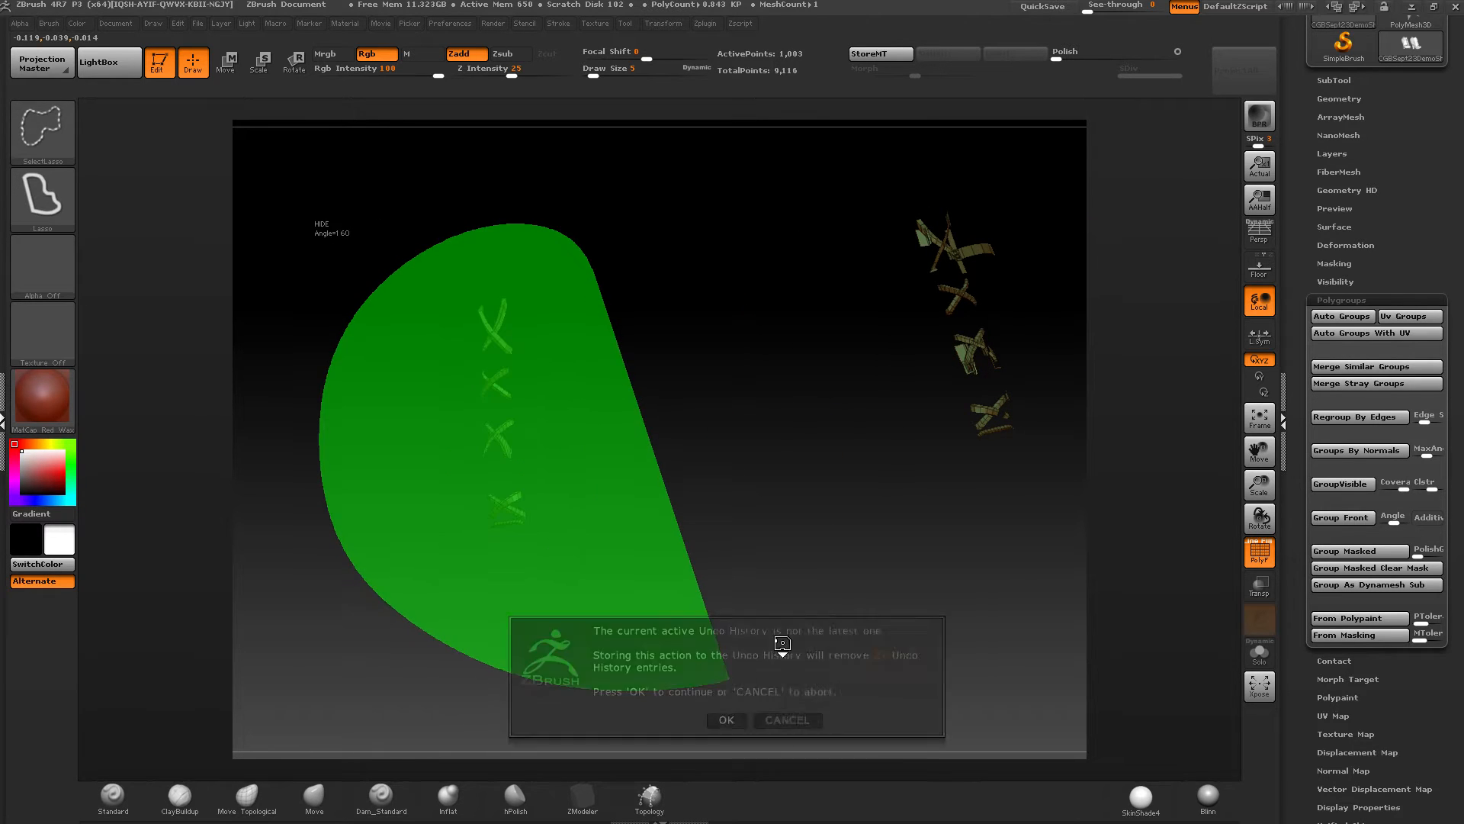
left_click(728, 719)
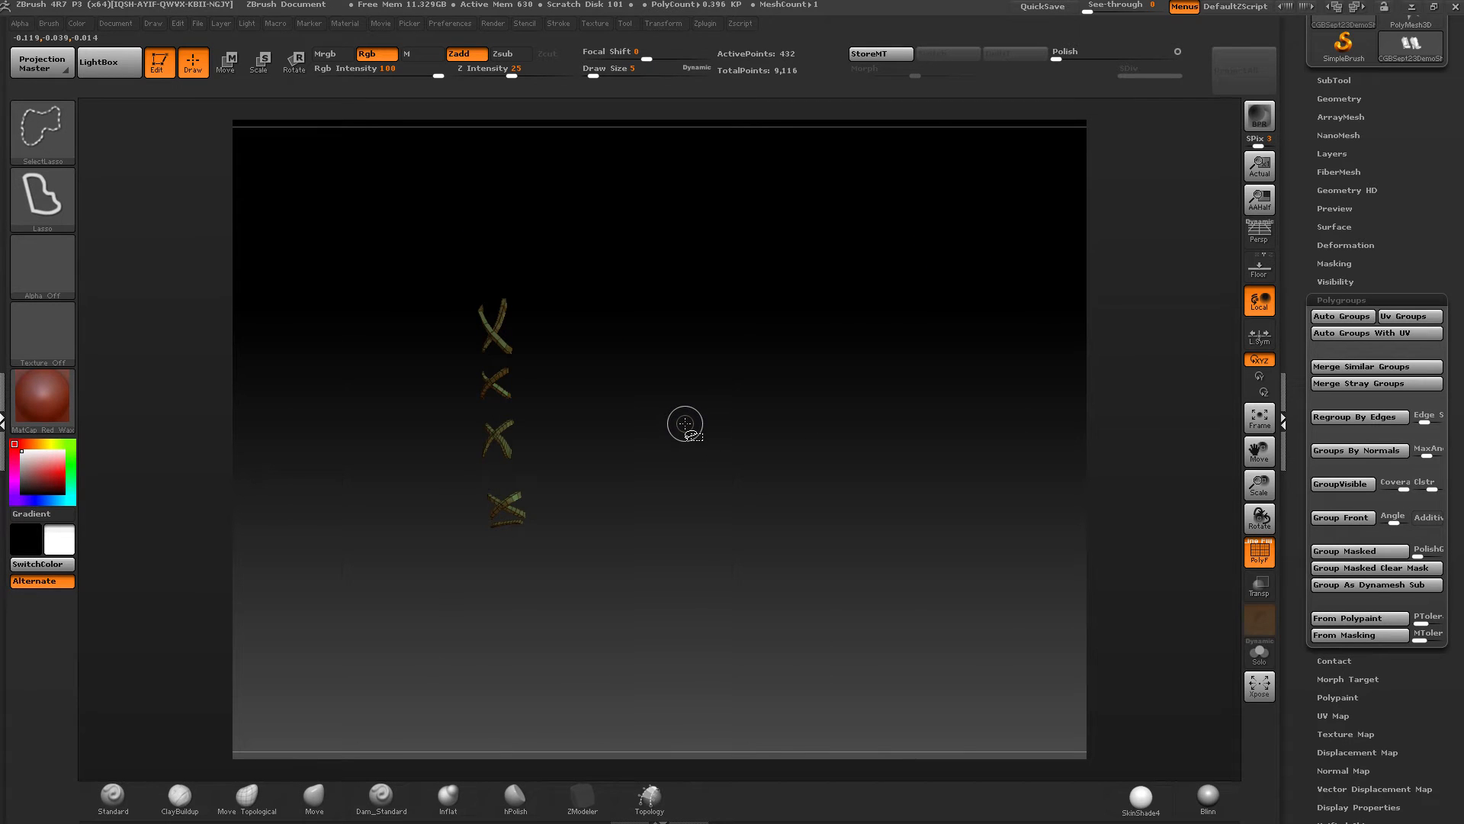
left_click(697, 421, "ctrl+shift")
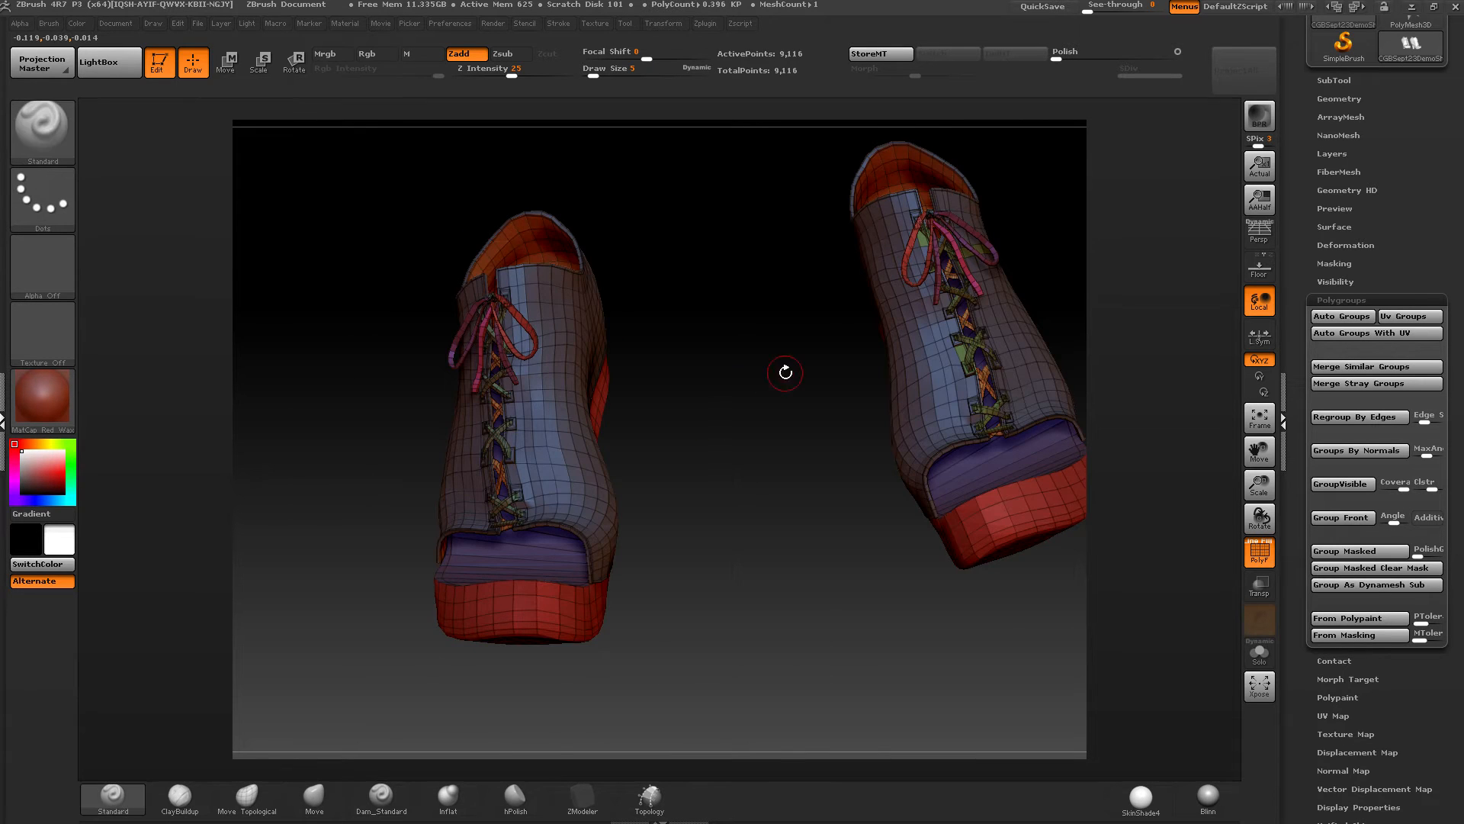
Step: Show only the outer uppers with the crossed laces and examine the second shoe's laces for stray upper faces
mouse_move(785, 372)
left_mouse_down("alt")
mouse_move(634, 405)
mouse_move(895, 359)
mouse_move(595, 412)
mouse_move(613, 427)
left_mouse_up("alt")
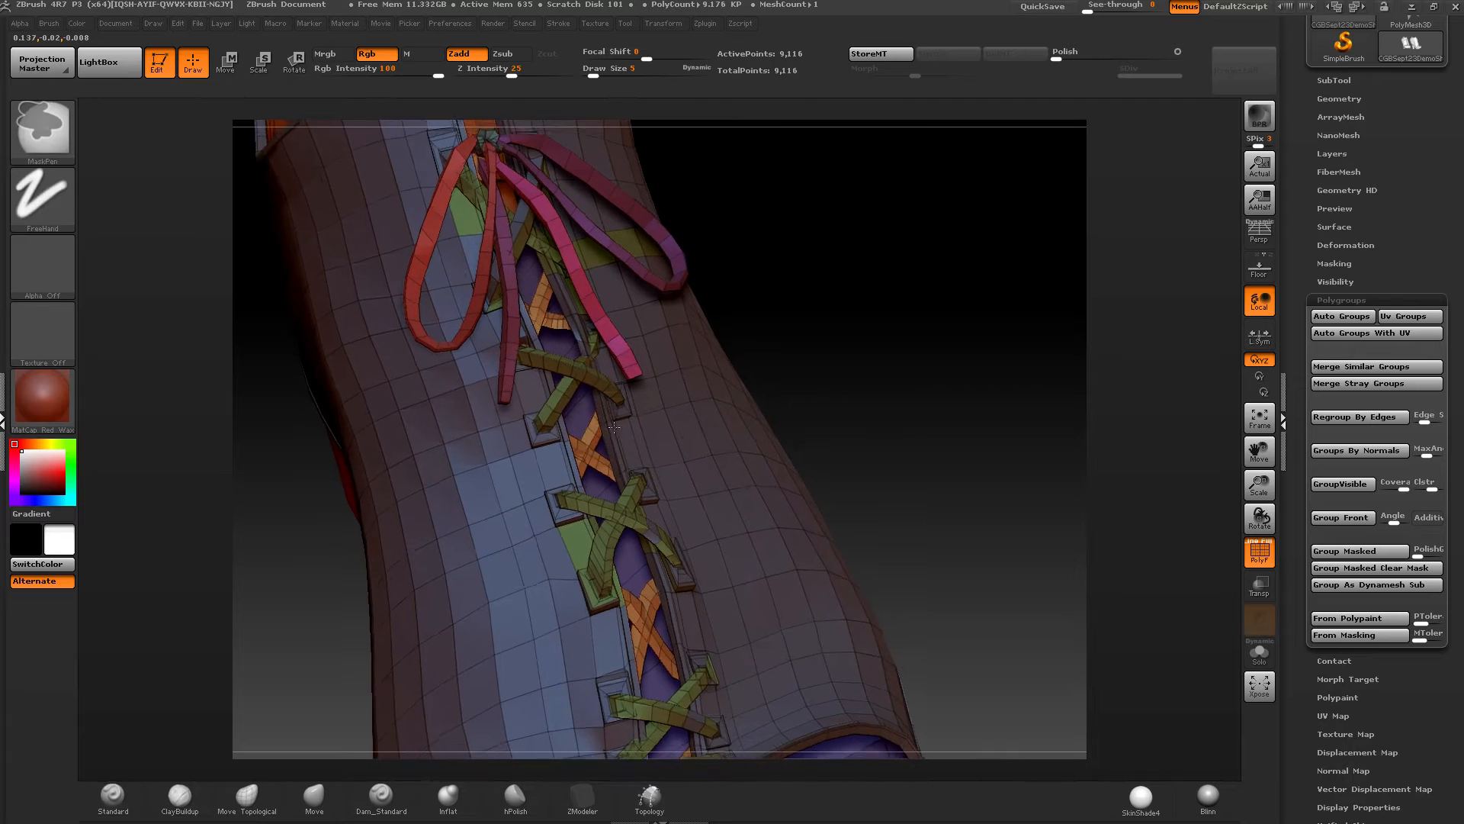
mouse_move(614, 427)
right_mouse_down()
mouse_move(574, 396)
mouse_move(675, 457)
right_mouse_up()
left_click(690, 457, "ctrl+shift")
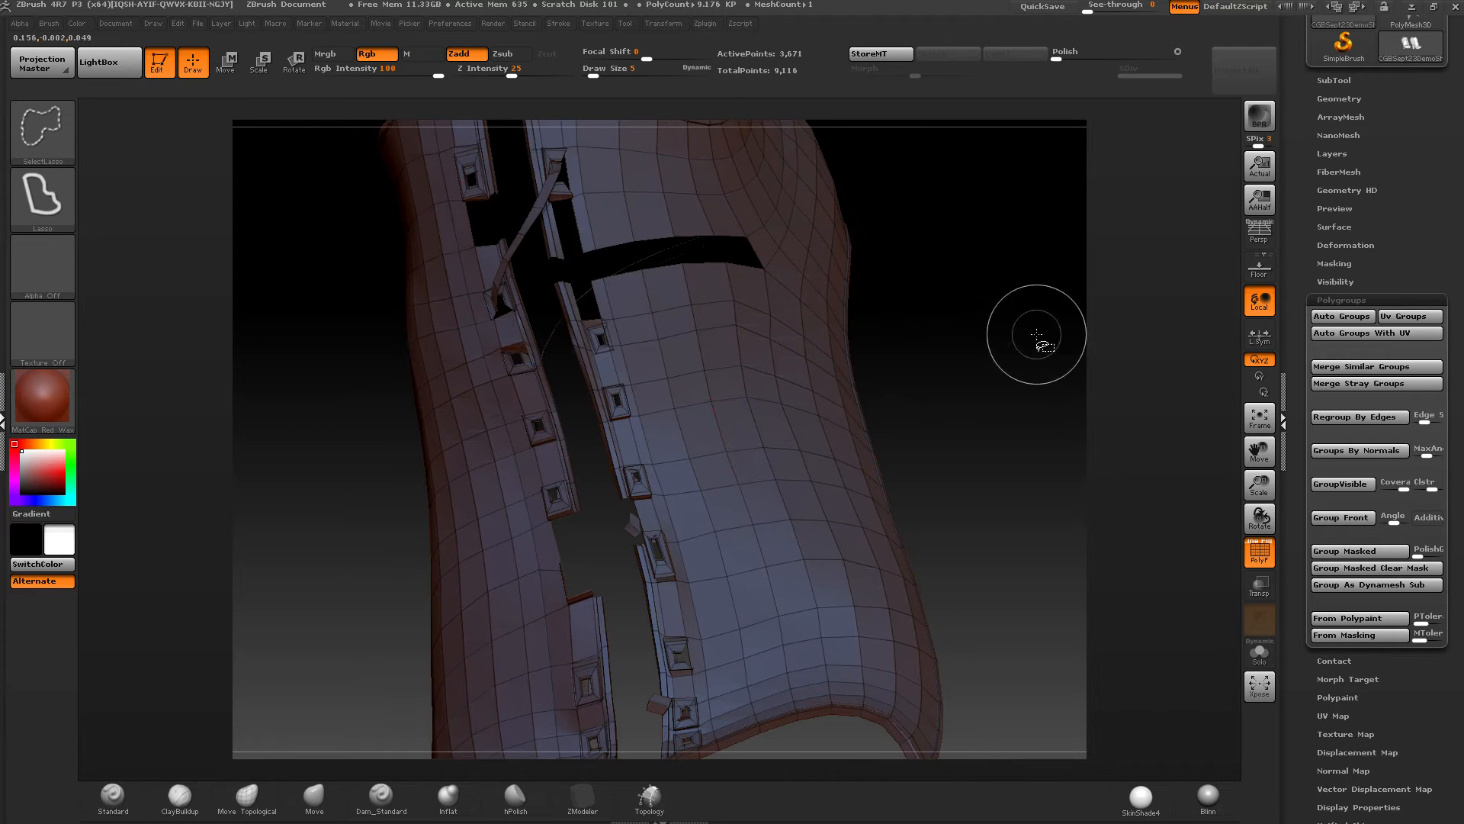
left_click(1040, 340, "ctrl+shift")
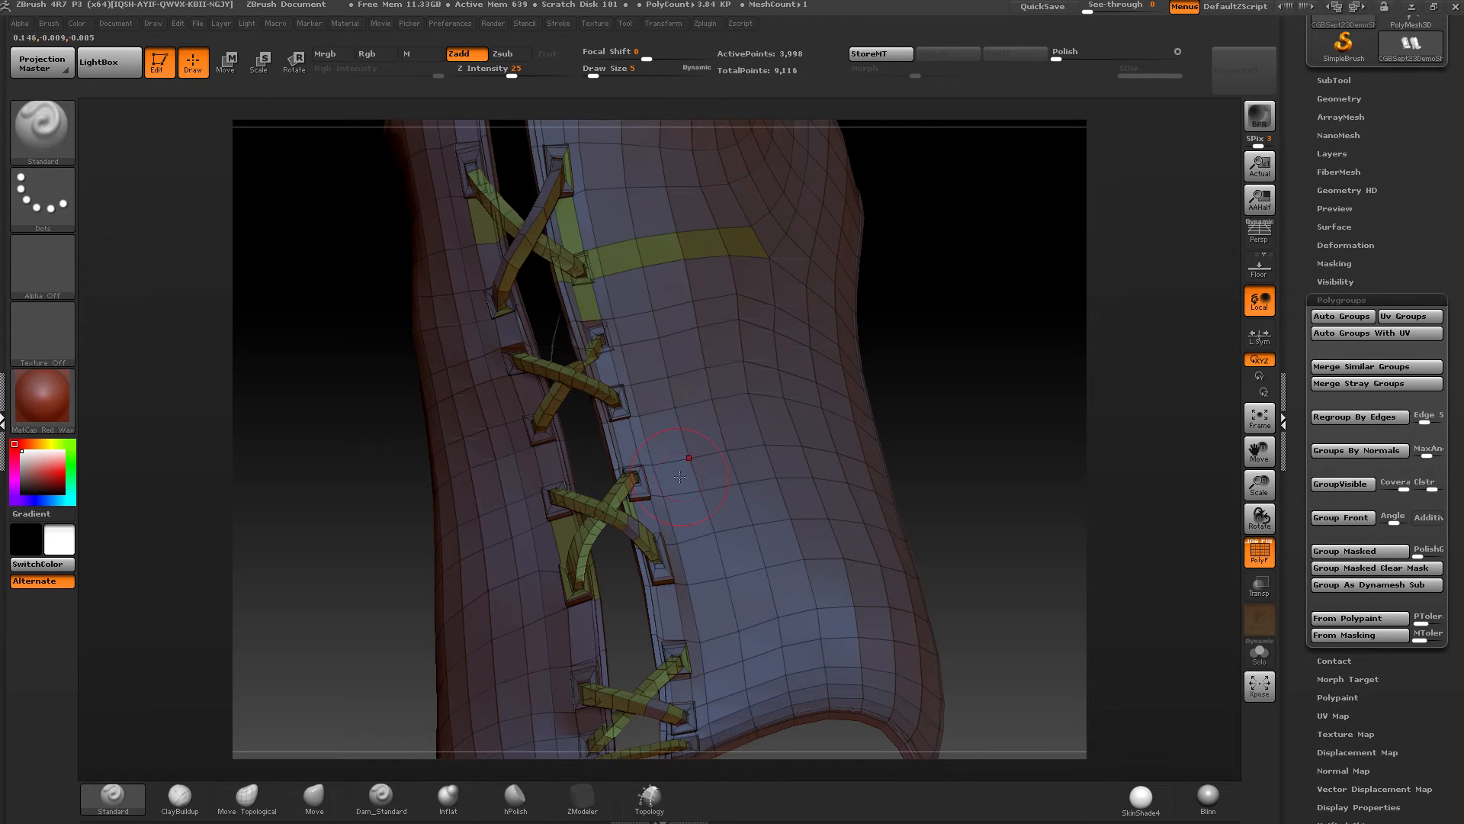
mouse_move(619, 226)
right_mouse_down()
mouse_move(720, 226)
mouse_move(671, 230)
mouse_move(690, 324)
mouse_move(620, 328)
mouse_move(624, 404)
mouse_move(598, 405)
mouse_move(619, 416)
mouse_move(619, 333)
mouse_move(639, 404)
mouse_move(671, 416)
mouse_move(693, 454)
mouse_move(692, 492)
mouse_move(662, 467)
right_mouse_up()
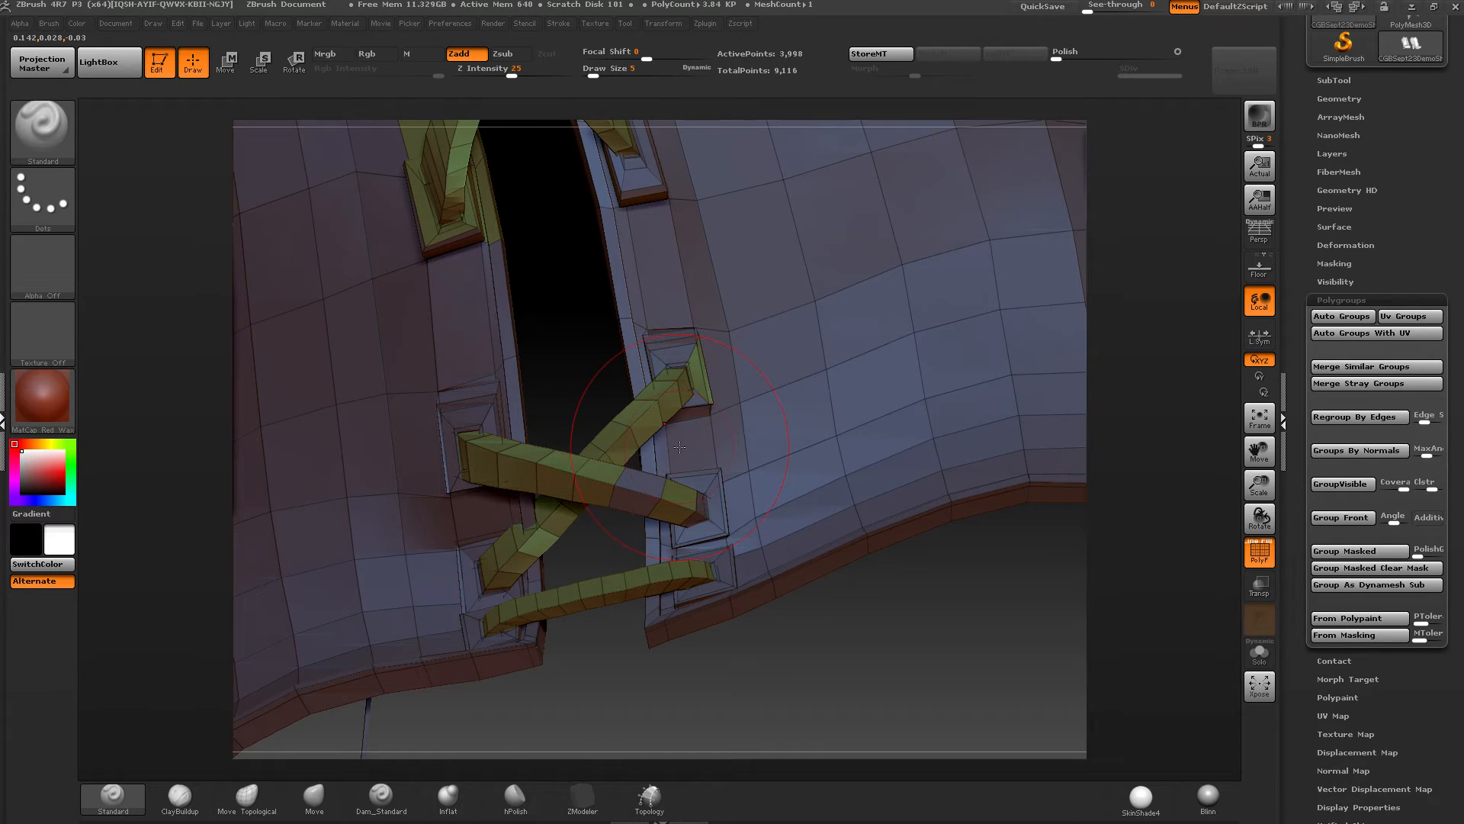
mouse_move(700, 395)
right_mouse_down("alt")
mouse_move(725, 372)
mouse_move(770, 438)
mouse_move(702, 421)
mouse_move(747, 420)
mouse_move(759, 384)
right_mouse_up("alt")
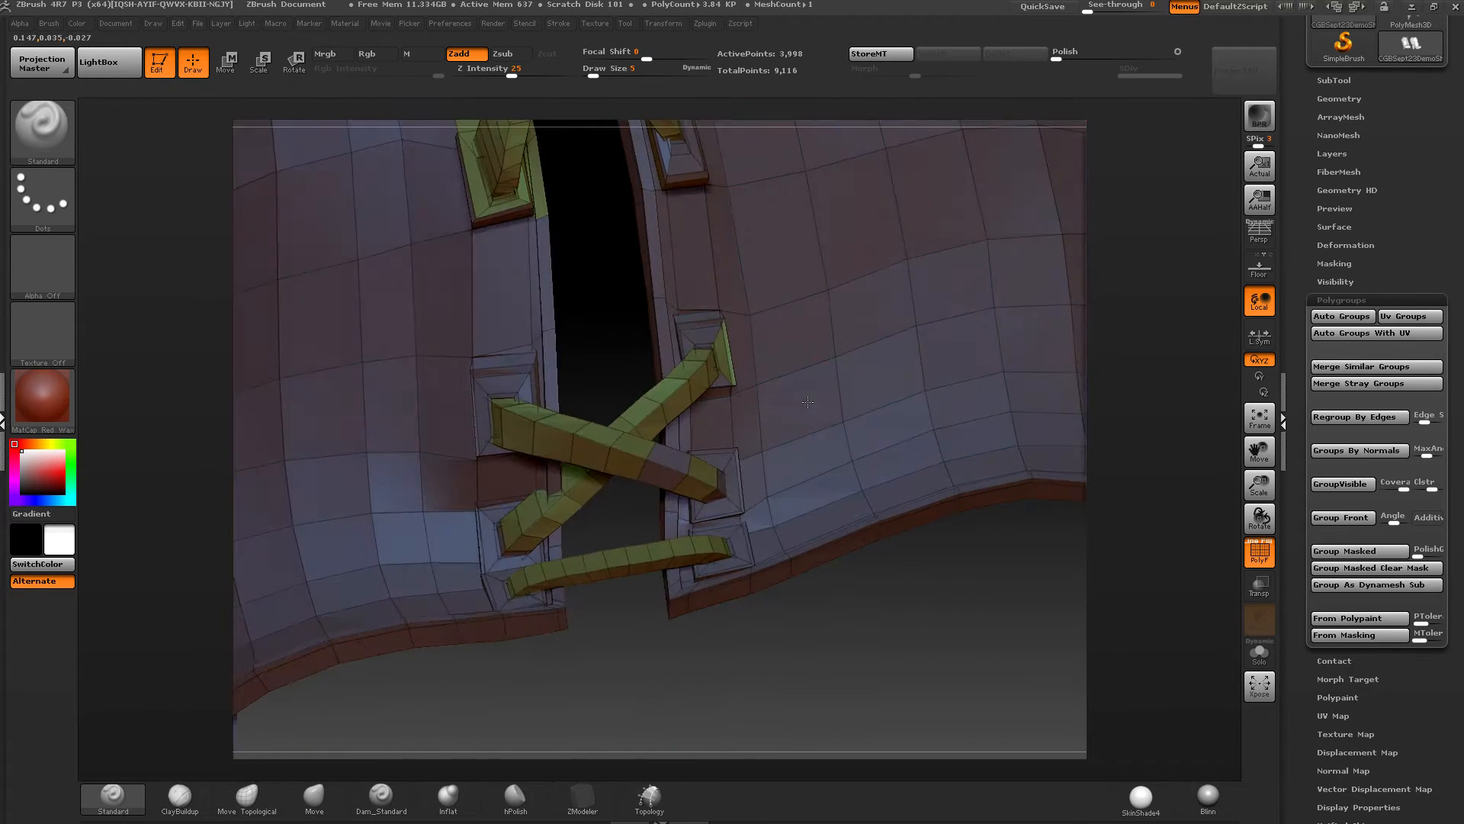
Step: Restore the whole model and isolate the second shoe's crossed laces
mouse_move(669, 458)
right_mouse_down("ctrl")
mouse_move(669, 484)
mouse_move(602, 446)
mouse_move(602, 485)
mouse_move(608, 451)
right_mouse_up("ctrl")
key("ctrl+shift")
double_click(488, 407, "ctrl+shift")
left_click(602, 450, "ctrl+shift")
left_click(620, 569, "ctrl+shift")
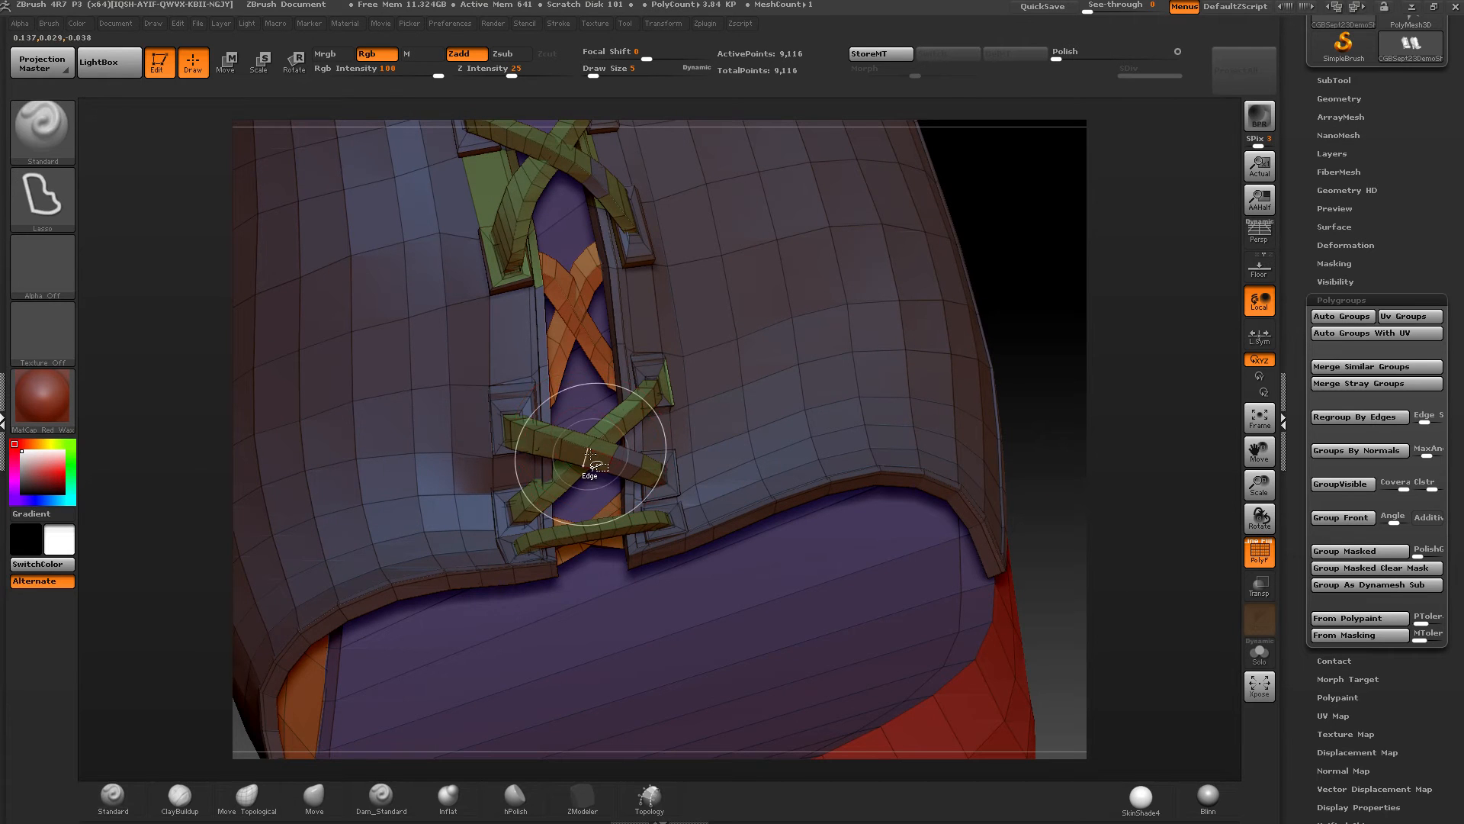
left_click(588, 447, "ctrl+shift")
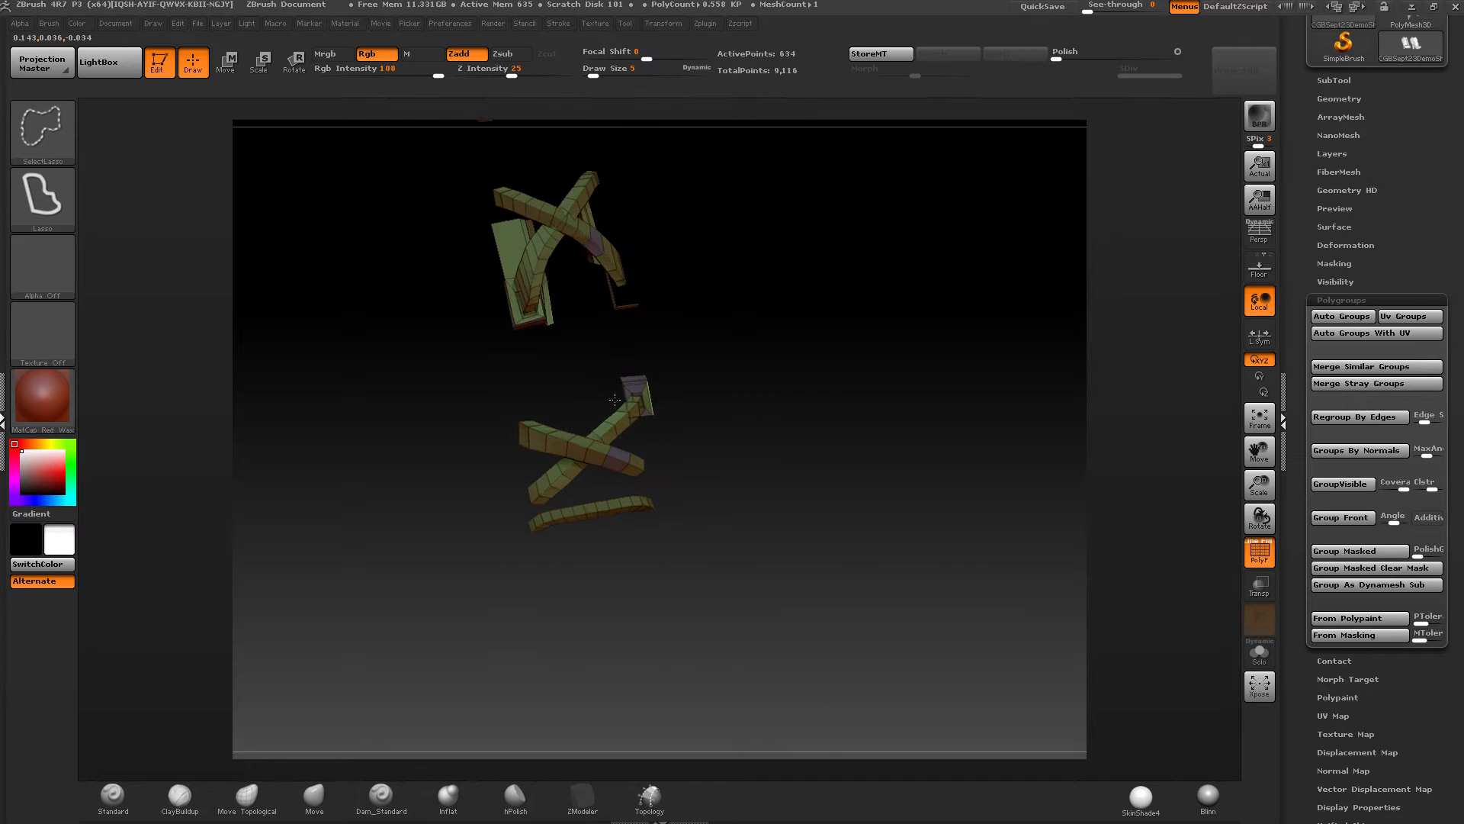
Step: Hide the stray thin upper strips beside the second-lowest olive lace cross on the second shoe
mouse_move(592, 301)
left_mouse_down()
mouse_move(572, 375)
mouse_move(597, 386)
mouse_move(505, 350)
left_mouse_up()
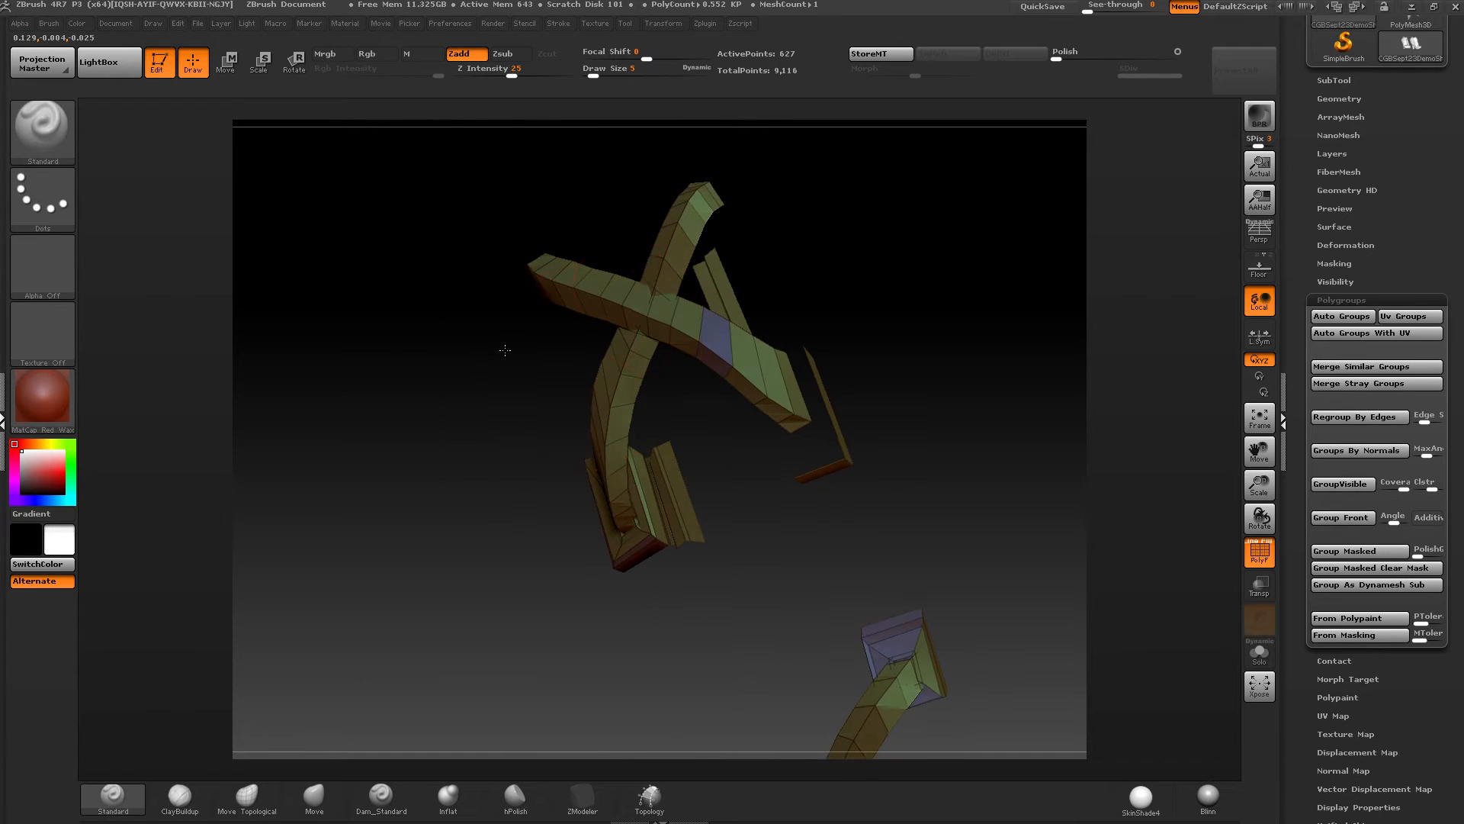
mouse_move(736, 282)
right_mouse_down()
mouse_move(742, 297)
mouse_move(754, 255)
mouse_move(771, 309)
right_mouse_up()
mouse_move(772, 308)
right_mouse_down("ctrl")
mouse_move(801, 437)
mouse_move(771, 373)
mouse_move(719, 446)
right_mouse_up("ctrl")
left_click_drag(741, 510, 751, 504, "ctrl+alt+shift")
mouse_move(771, 448)
right_mouse_down()
mouse_move(651, 437)
mouse_move(562, 359)
mouse_move(608, 377)
mouse_move(579, 336)
mouse_move(514, 330)
mouse_move(533, 300)
mouse_move(522, 284)
mouse_move(594, 275)
right_mouse_up()
left_click_drag(560, 267, 552, 294, "ctrl+alt+shift")
mouse_move(564, 294)
right_mouse_down()
mouse_move(709, 249)
mouse_move(562, 318)
mouse_move(725, 336)
right_mouse_up()
right_click_drag(725, 336, 724, 393, "ctrl")
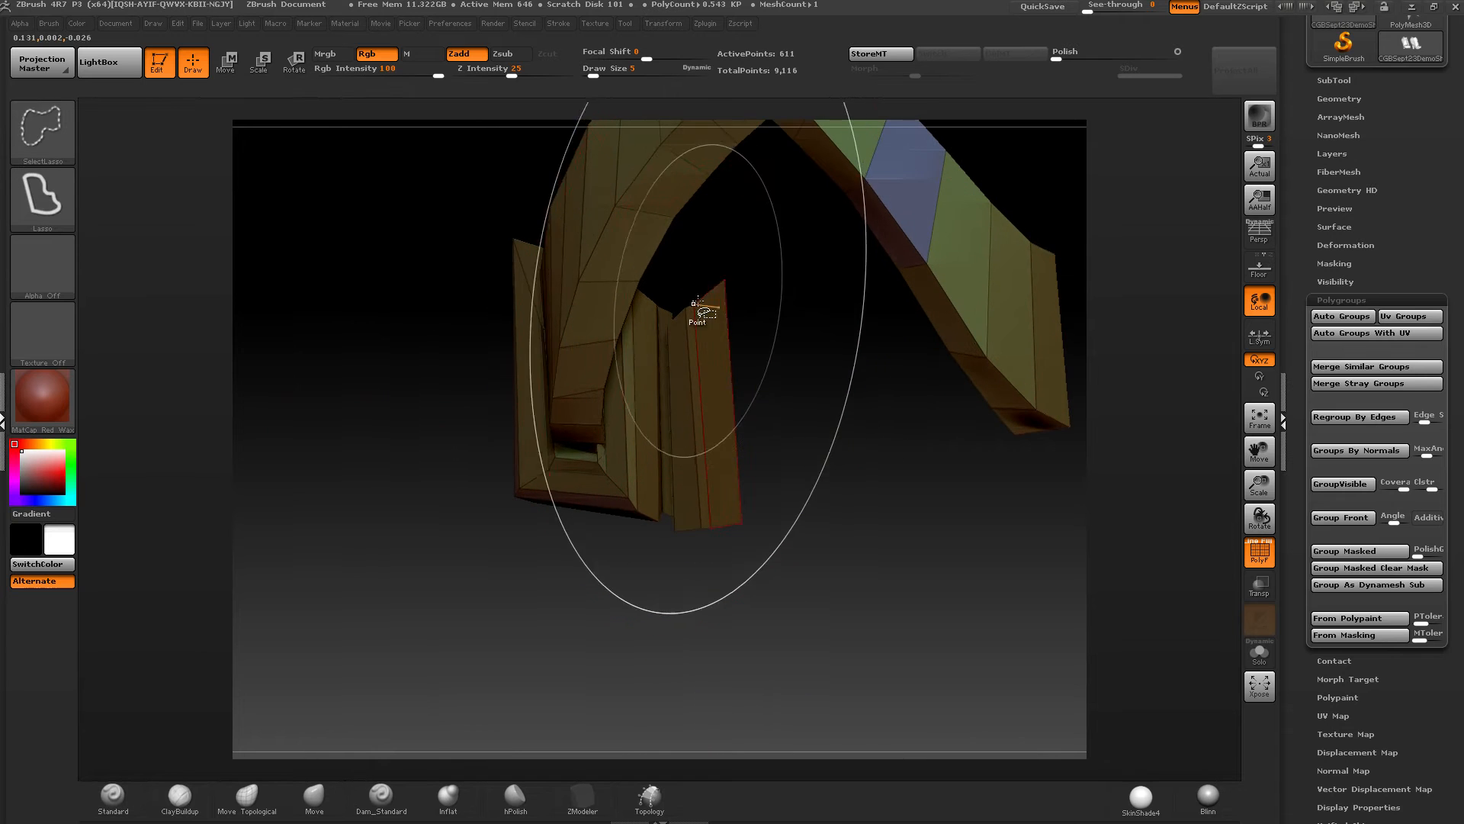
Step: Hide the flat upper strip and outer side faces next to the second-lowest cross's remaining eyelet
right_click_drag(712, 290, 705, 308)
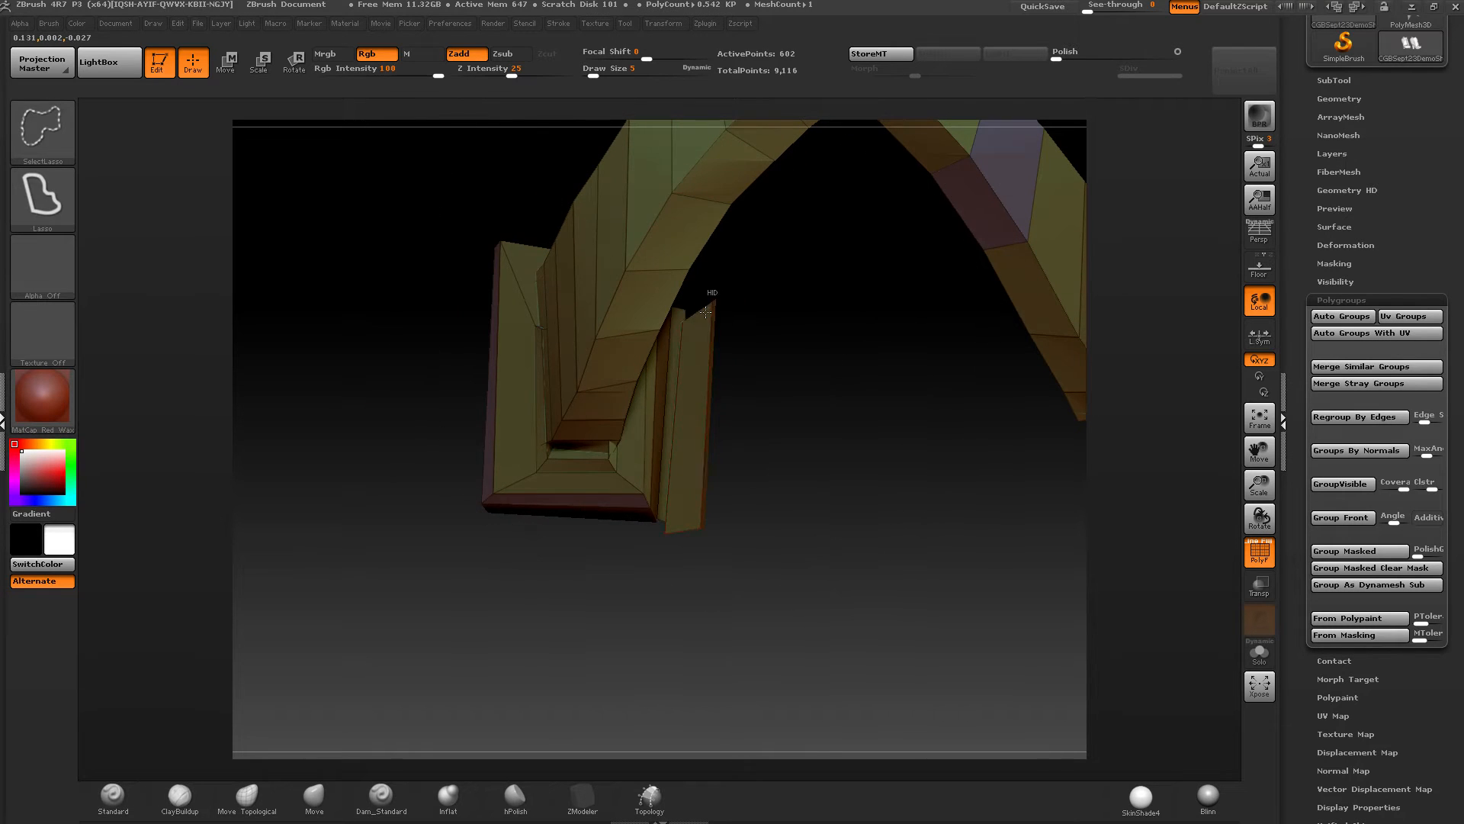
left_click_drag(706, 312, 700, 309, "ctrl+alt+shift")
right_click_drag(700, 309, 736, 278)
left_click_drag(667, 329, 665, 331, "ctrl+alt+shift")
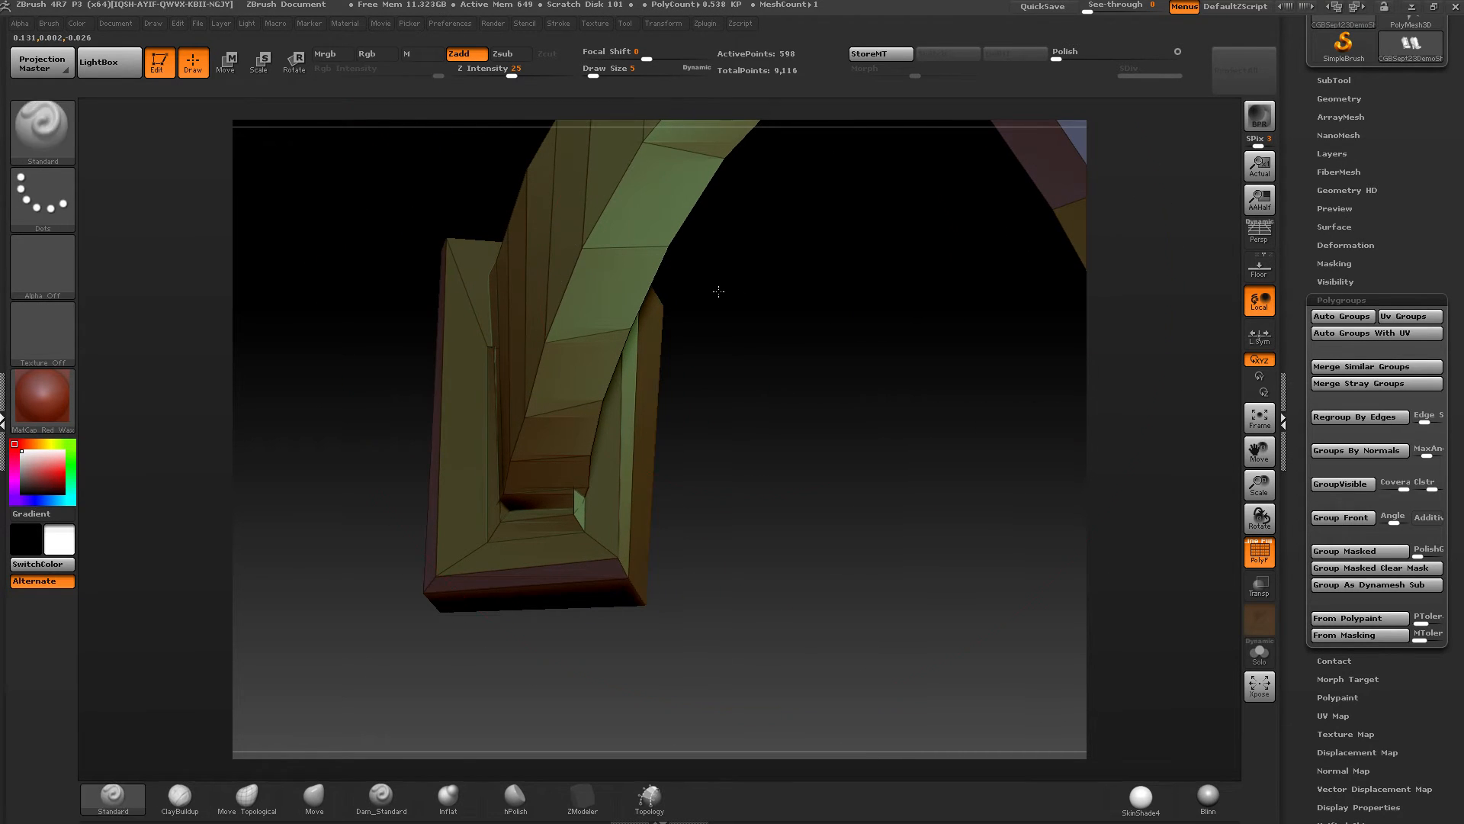
right_click_drag(719, 290, 631, 307)
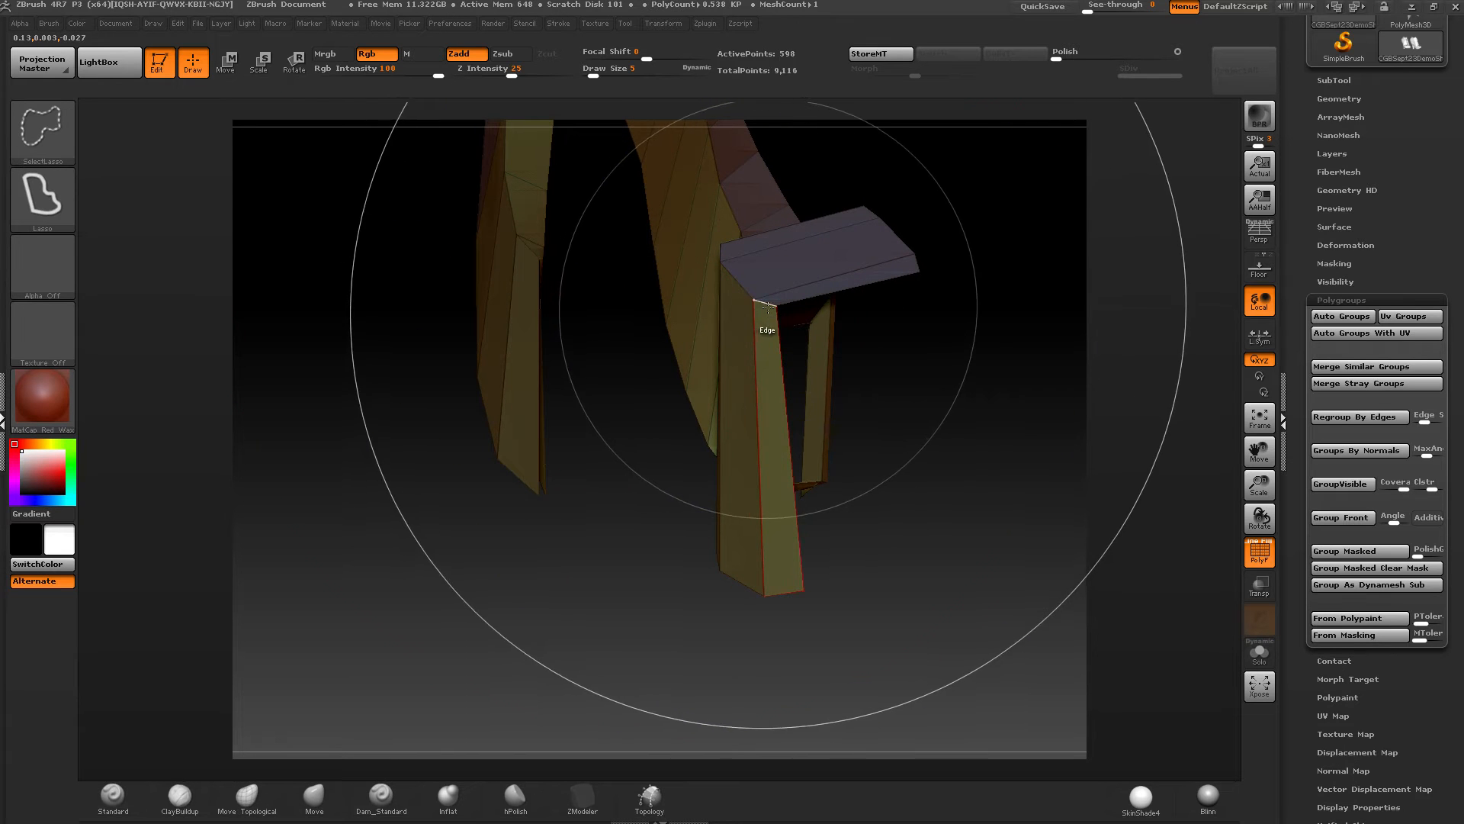
left_click(765, 311, "ctrl+shift")
left_click(740, 294, "ctrl+shift")
Step: Hide the remaining eyelet rim and inner faces around that cross and assign the visible laces to a new polygroup
right_click_drag(744, 304, 759, 307)
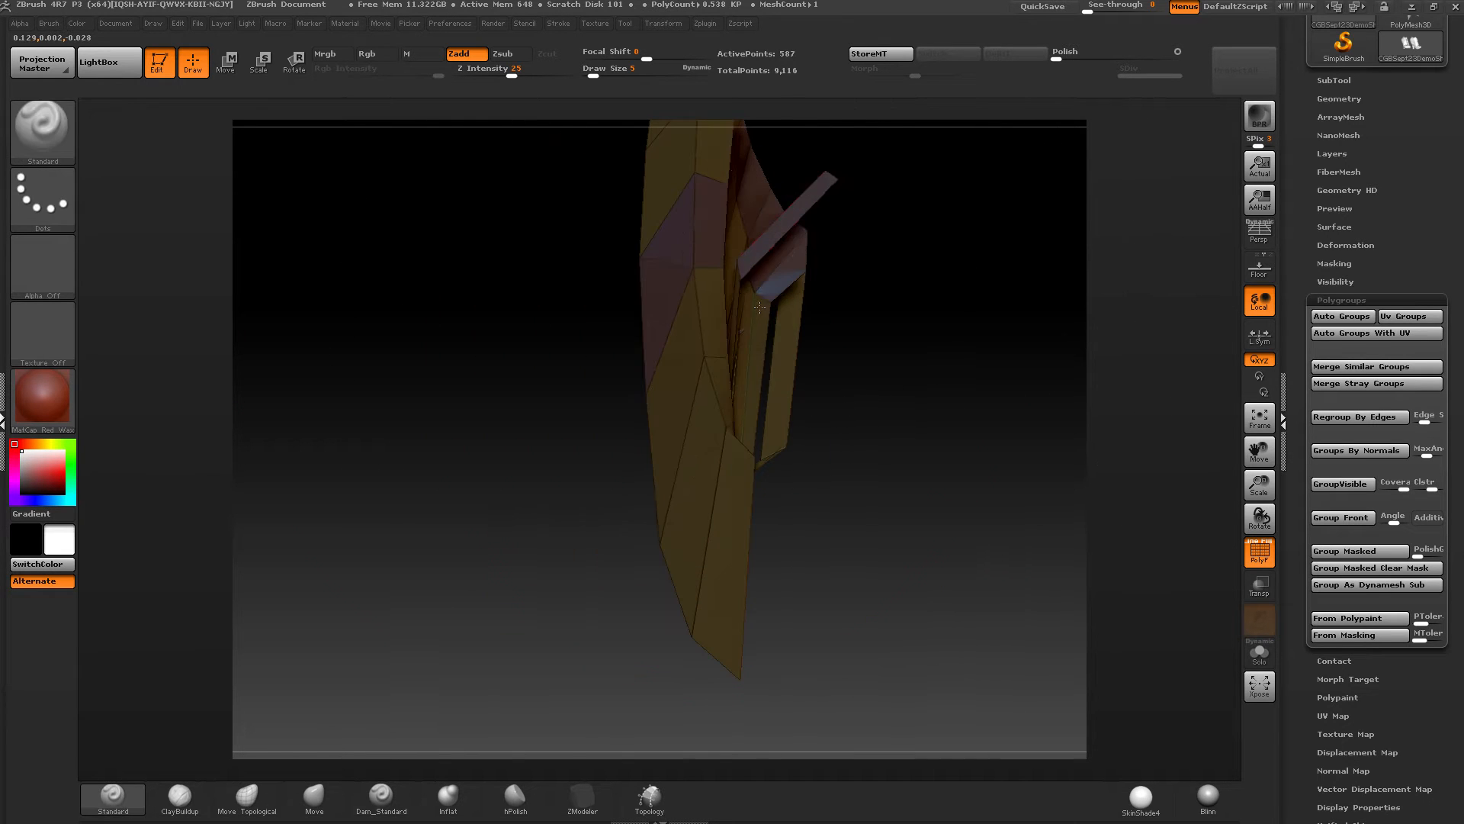
left_click(742, 270, "ctrl+shift")
mouse_move(821, 229)
right_mouse_down()
mouse_move(754, 255)
mouse_move(785, 282)
right_mouse_up()
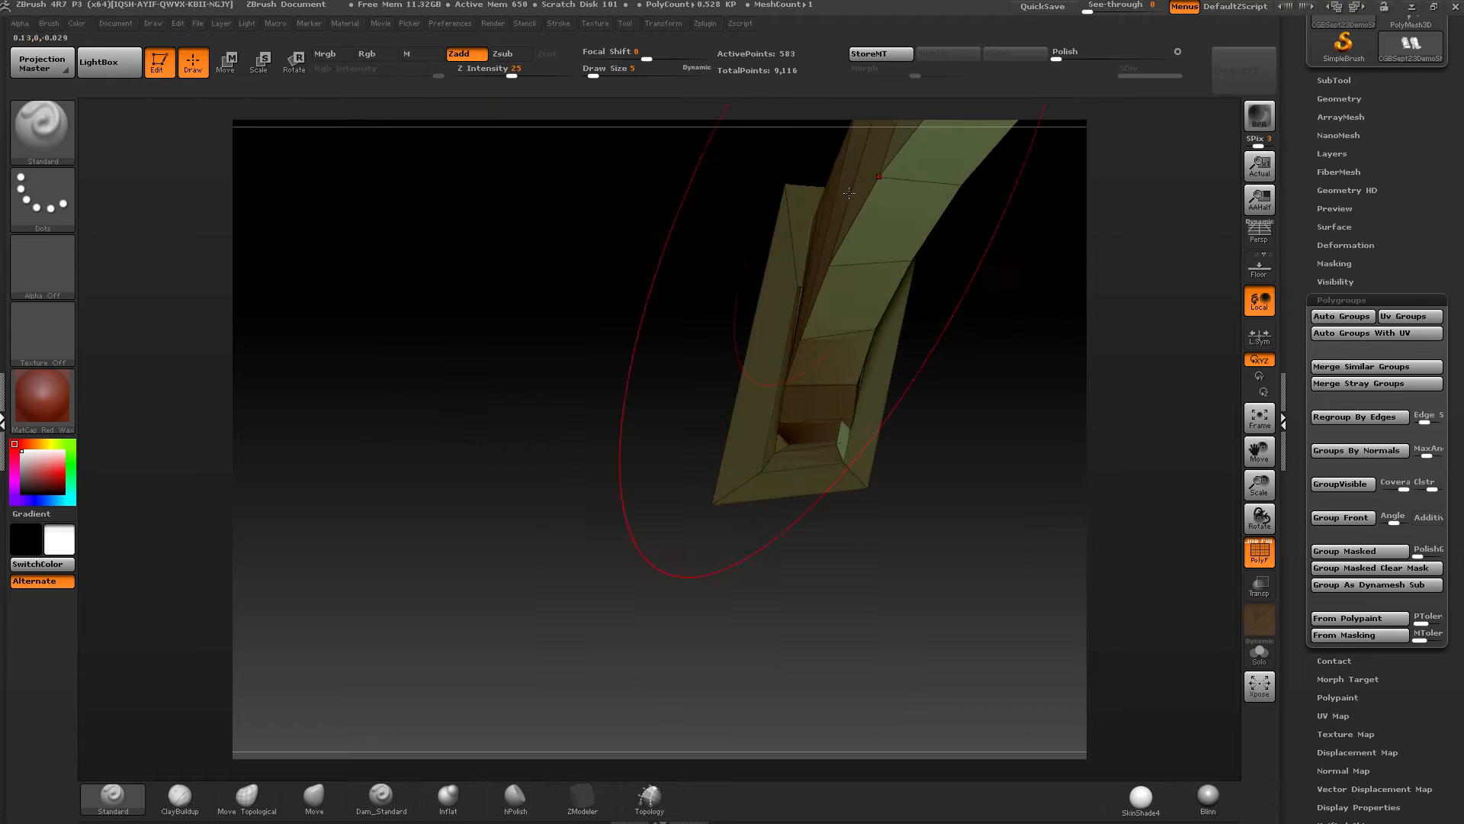
left_click(862, 472, "ctrl+shift")
mouse_move(861, 476)
right_mouse_down()
mouse_move(844, 459)
mouse_move(836, 501)
mouse_move(793, 450)
mouse_move(714, 412)
mouse_move(826, 310)
mouse_move(763, 394)
mouse_move(782, 325)
right_mouse_up()
left_click(849, 474, "ctrl+shift")
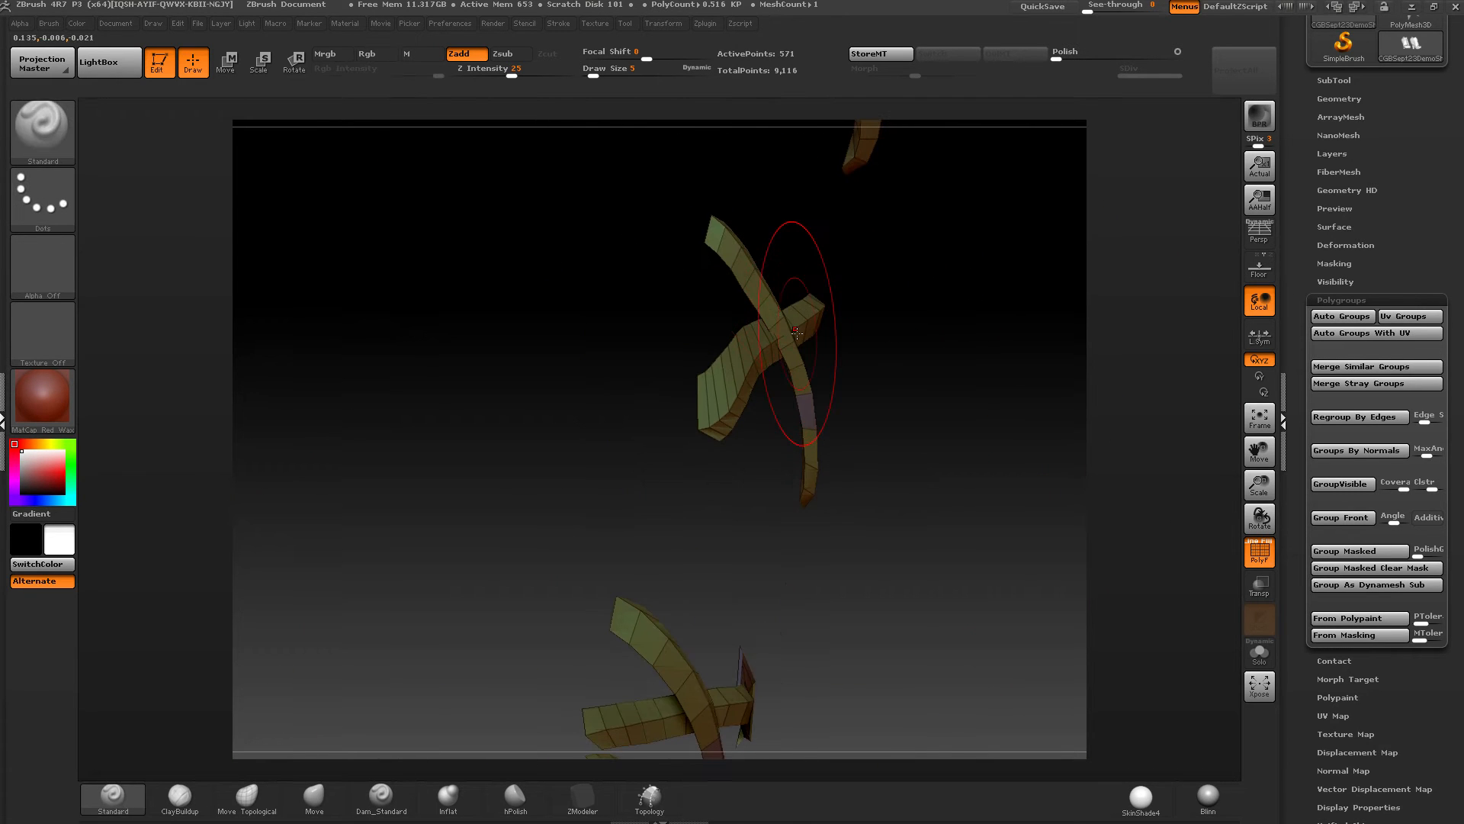
key("ctrl+w")
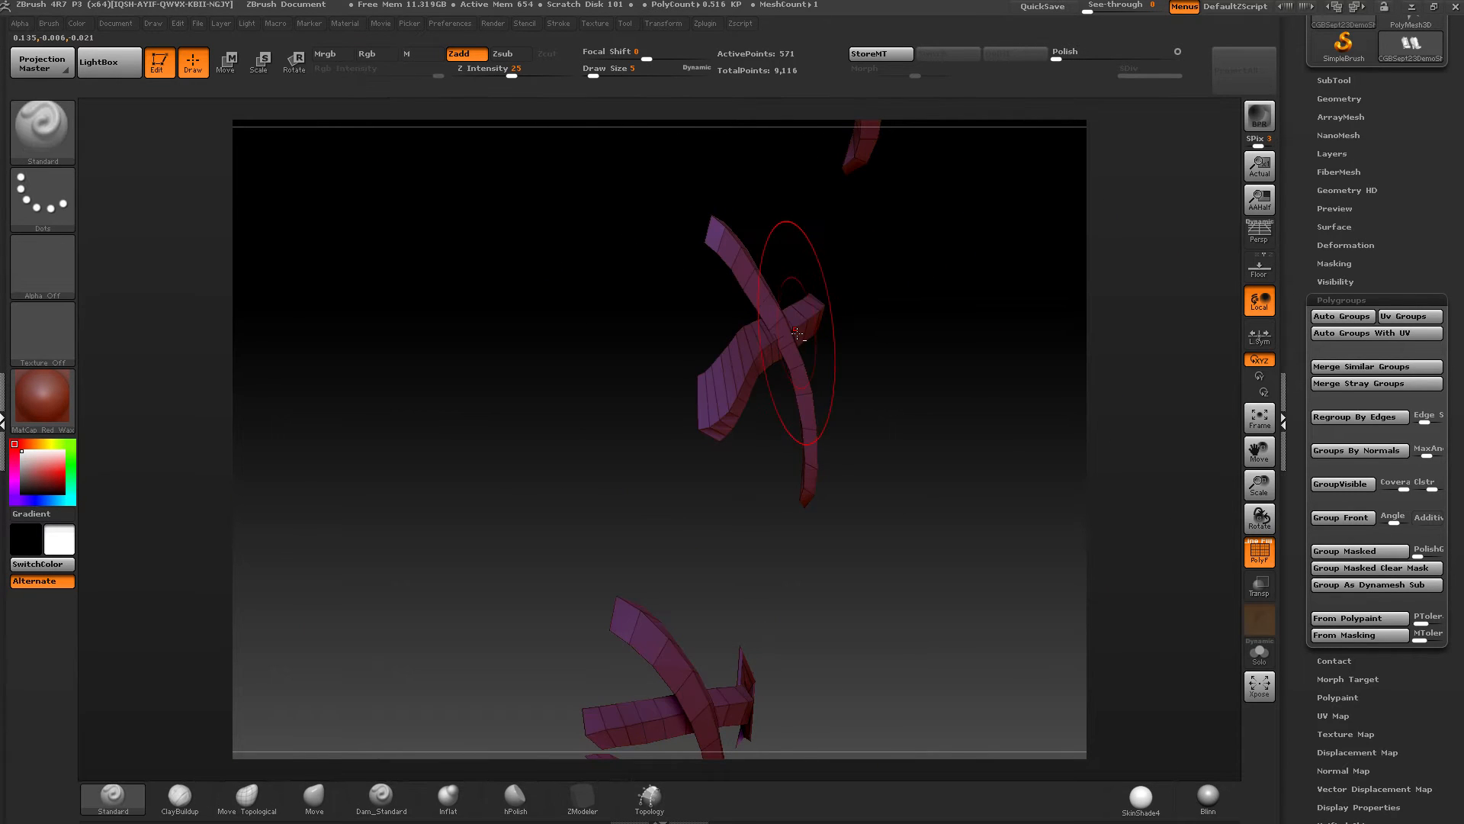
Step: Hide the eyelet frame, the loose strip and the stray inner faces at the bottom cross's upper lace end
mouse_move(796, 334)
right_mouse_down()
mouse_move(827, 264)
mouse_move(722, 369)
mouse_move(755, 412)
mouse_move(846, 274)
mouse_move(785, 328)
mouse_move(847, 283)
mouse_move(866, 295)
mouse_move(793, 345)
right_mouse_up()
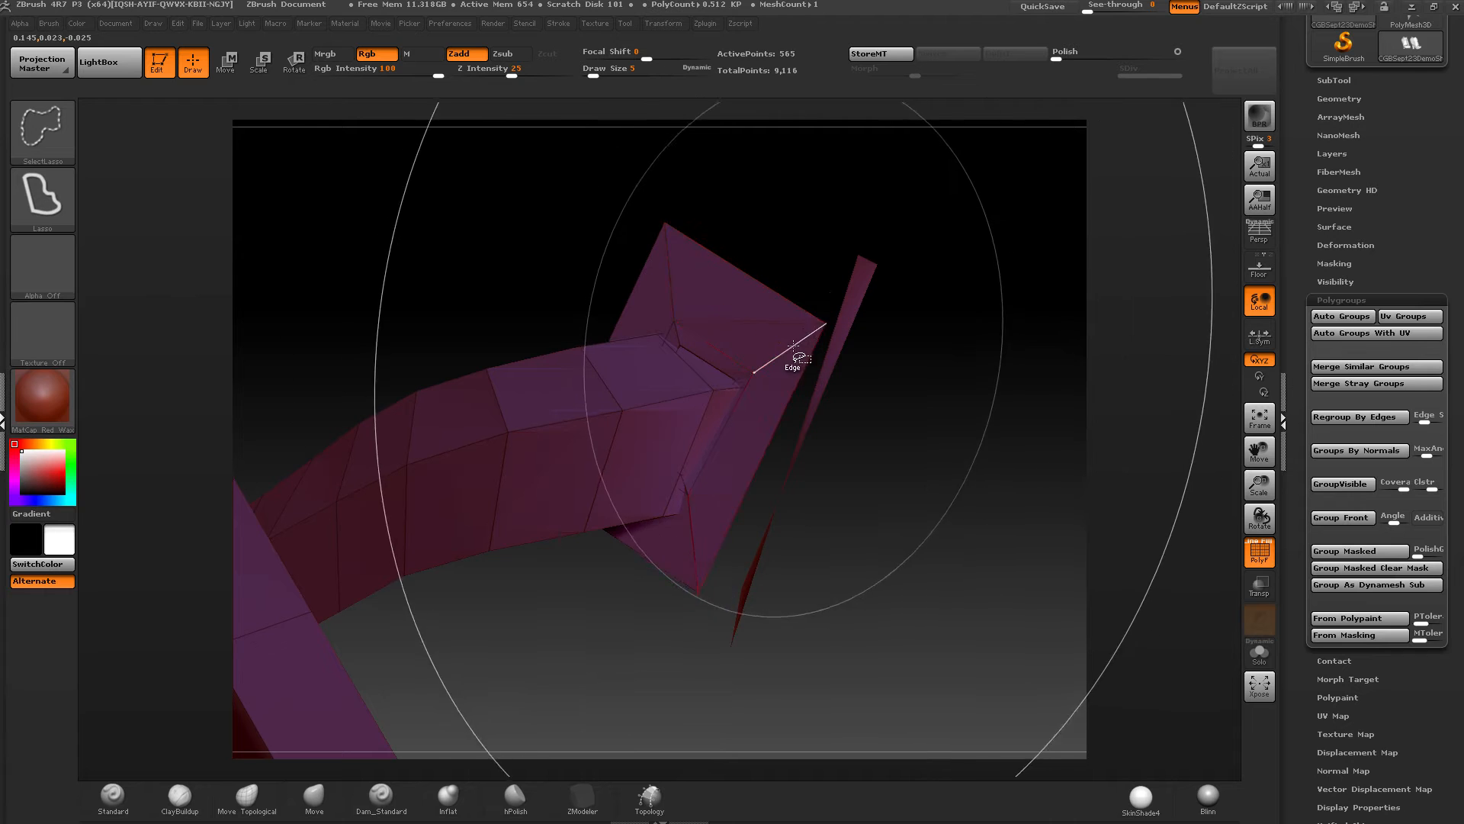
left_click(793, 347)
right_click_drag(859, 268, 859, 271)
left_click(731, 387, "ctrl+shift")
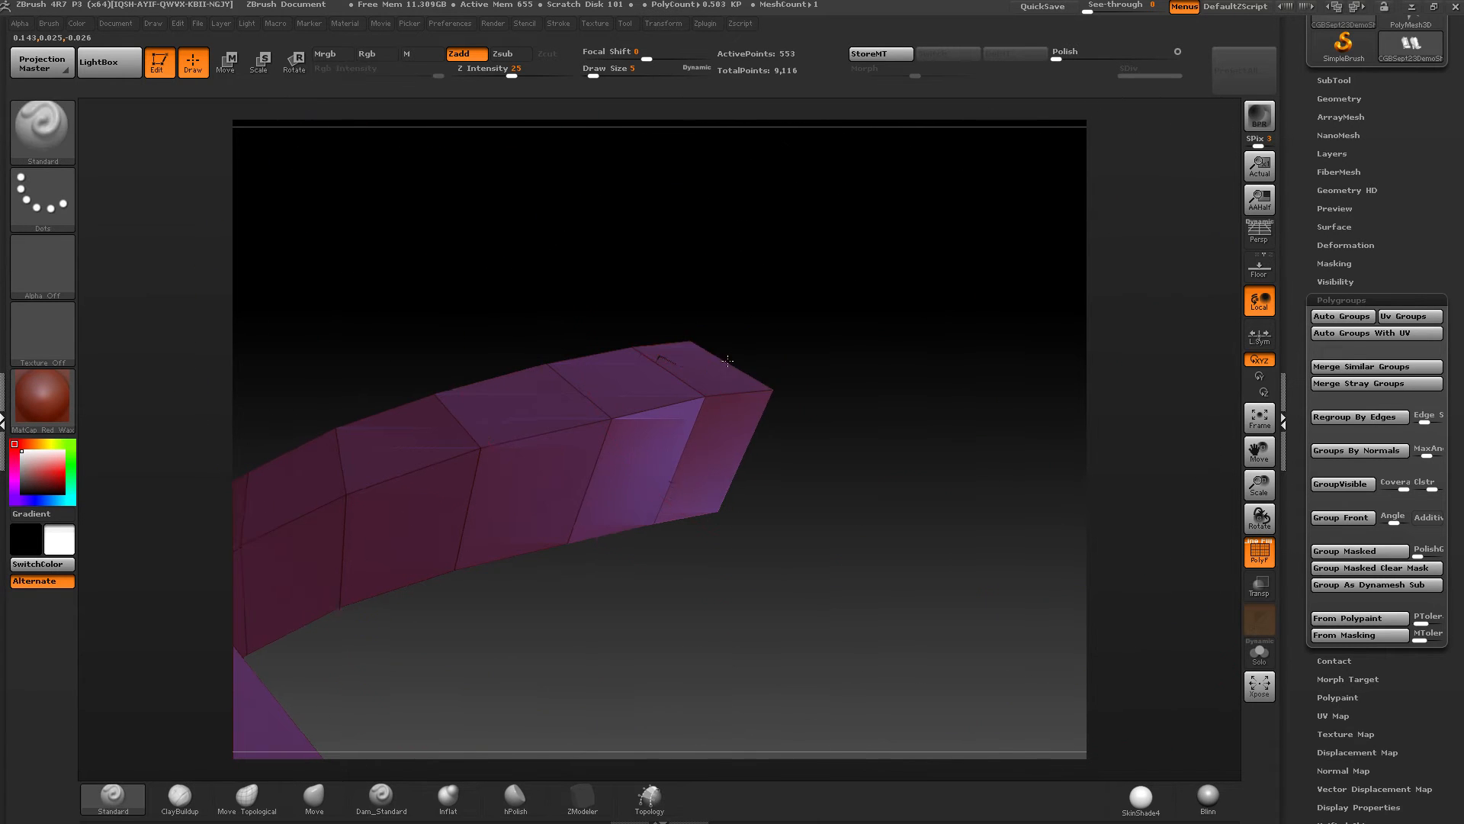
right_click_drag(728, 361, 622, 341)
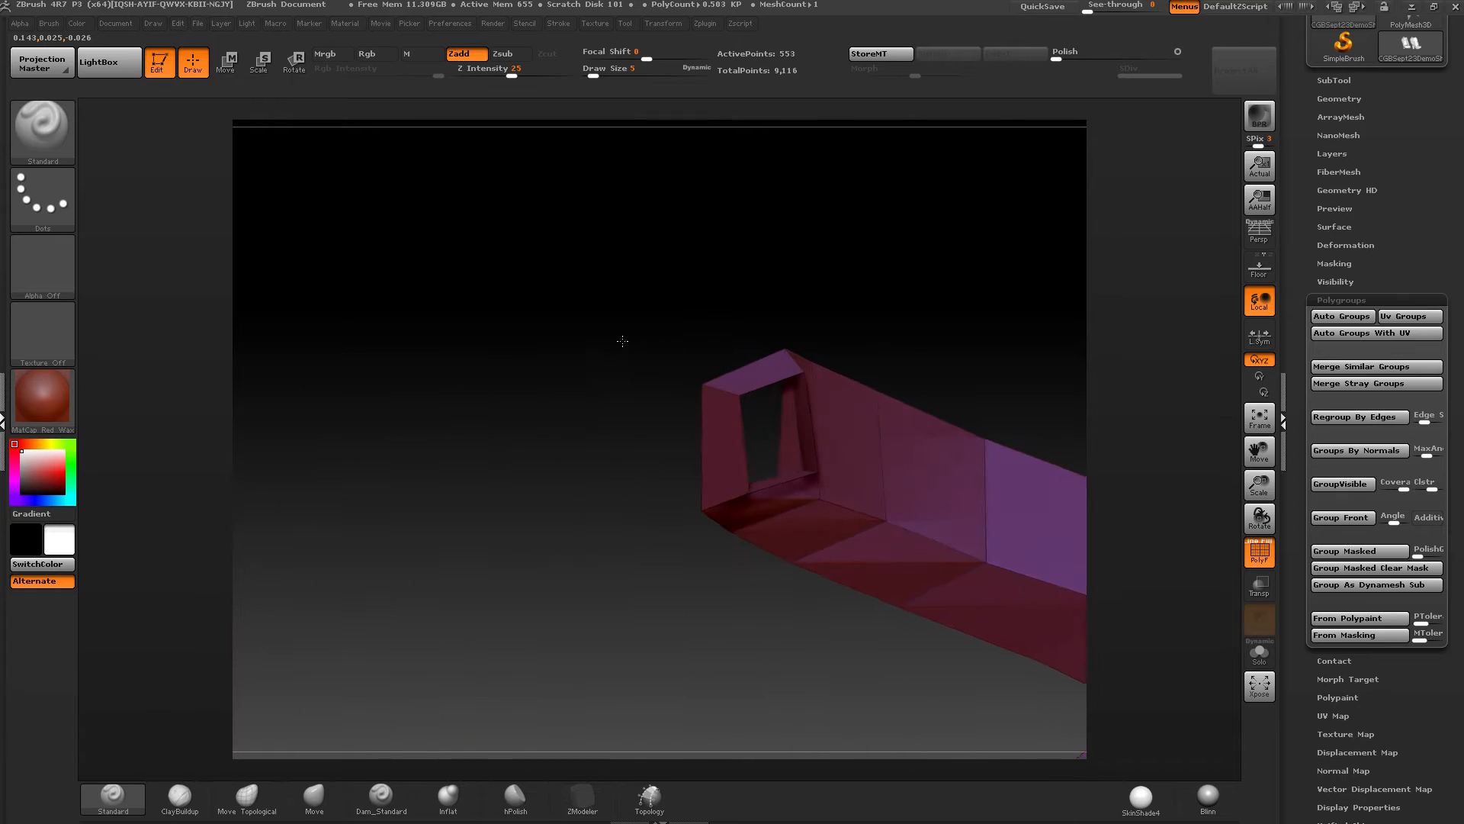
left_click(739, 395, "ctrl+shift")
mouse_move(777, 388)
right_mouse_down()
mouse_move(854, 476)
mouse_move(848, 560)
mouse_move(922, 376)
mouse_move(798, 229)
mouse_move(740, 325)
mouse_move(716, 481)
mouse_move(794, 287)
mouse_move(713, 530)
right_mouse_up()
left_click(846, 475, "ctrl+shift")
Step: Hide the stray inner faces at the remaining lace ends of the second shoe's bottom cross
right_click_drag(803, 266, 766, 397, "ctrl")
mouse_move(693, 350)
right_mouse_down()
mouse_move(681, 351)
mouse_move(794, 238)
mouse_move(663, 204)
mouse_move(633, 366)
mouse_move(521, 429)
mouse_move(707, 424)
mouse_move(610, 358)
mouse_move(545, 402)
mouse_move(519, 393)
right_mouse_up()
left_click(472, 353, "ctrl+shift")
mouse_move(670, 298)
right_mouse_down()
mouse_move(587, 412)
mouse_move(637, 300)
mouse_move(680, 307)
mouse_move(583, 395)
mouse_move(556, 392)
mouse_move(686, 387)
mouse_move(717, 336)
mouse_move(698, 328)
mouse_move(619, 393)
right_mouse_up()
key("ctrl+shift")
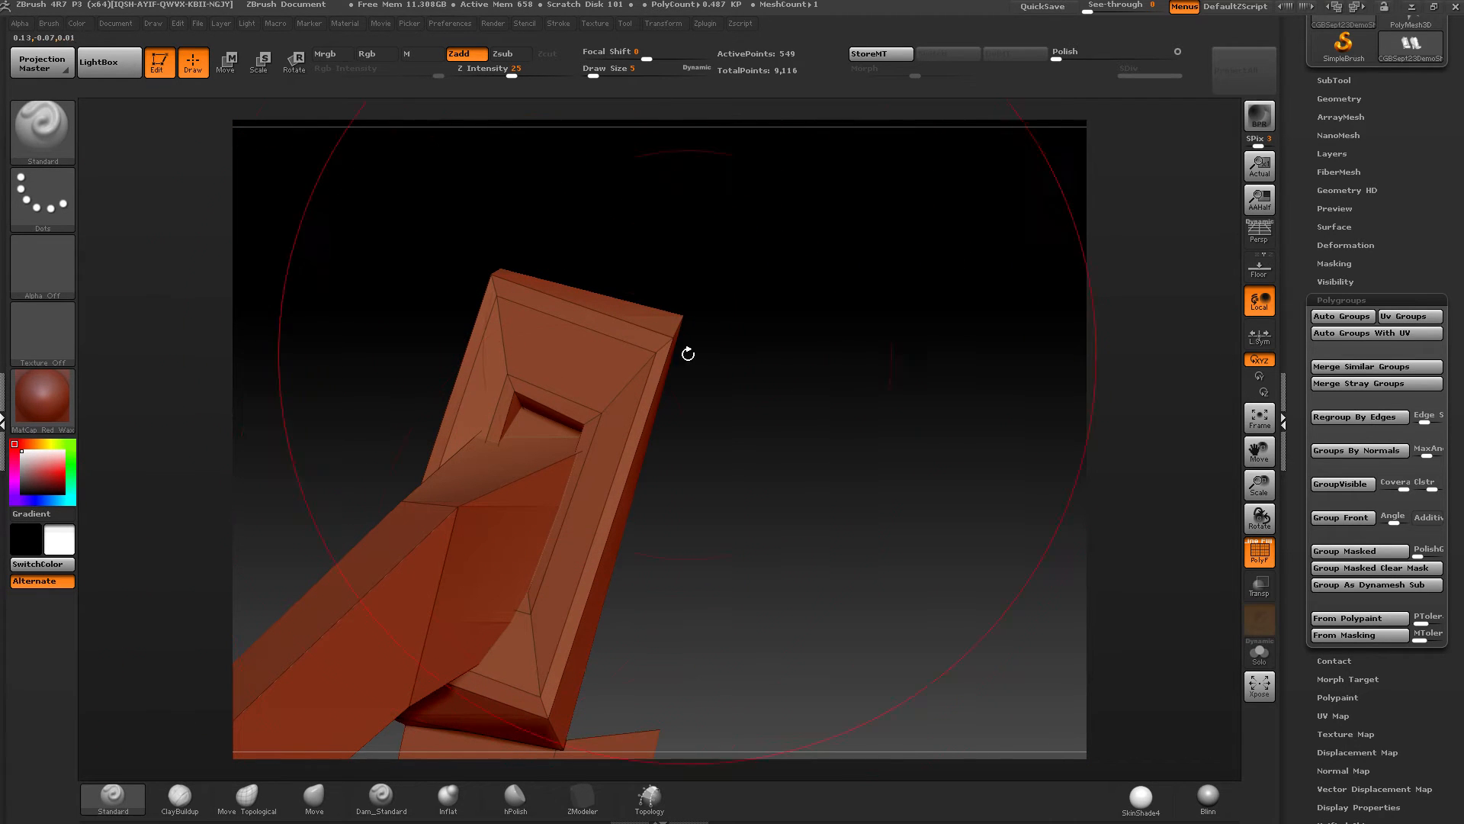
mouse_move(526, 482)
right_mouse_down()
mouse_move(510, 483)
mouse_move(595, 617)
right_mouse_up()
key("ctrl+shift")
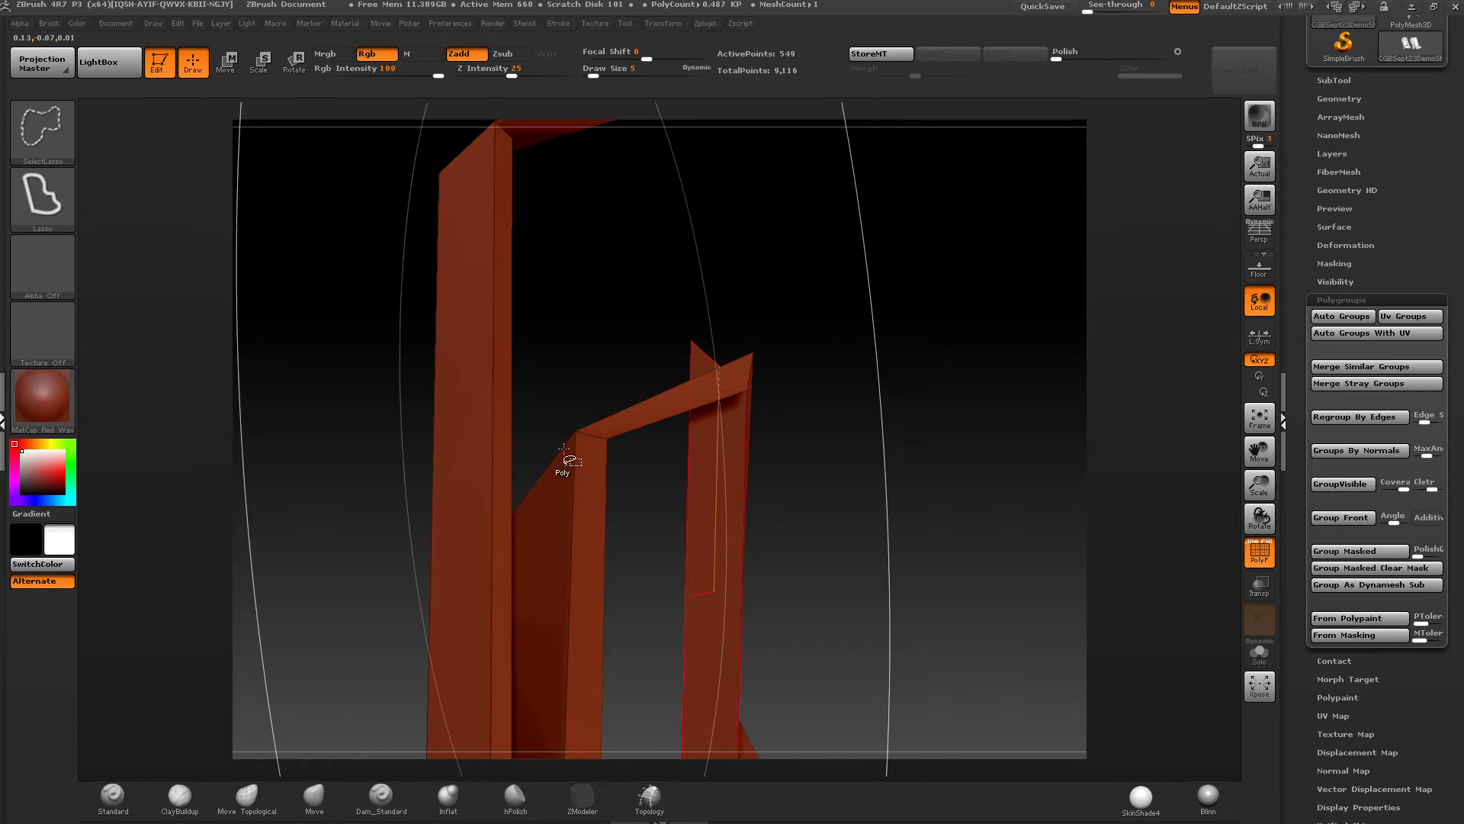
Step: Split the visible pieces into separate polygroups and hide the stray eyelet strips so only the second shoe's crossed laces remain
right_click_drag(592, 442, 599, 321)
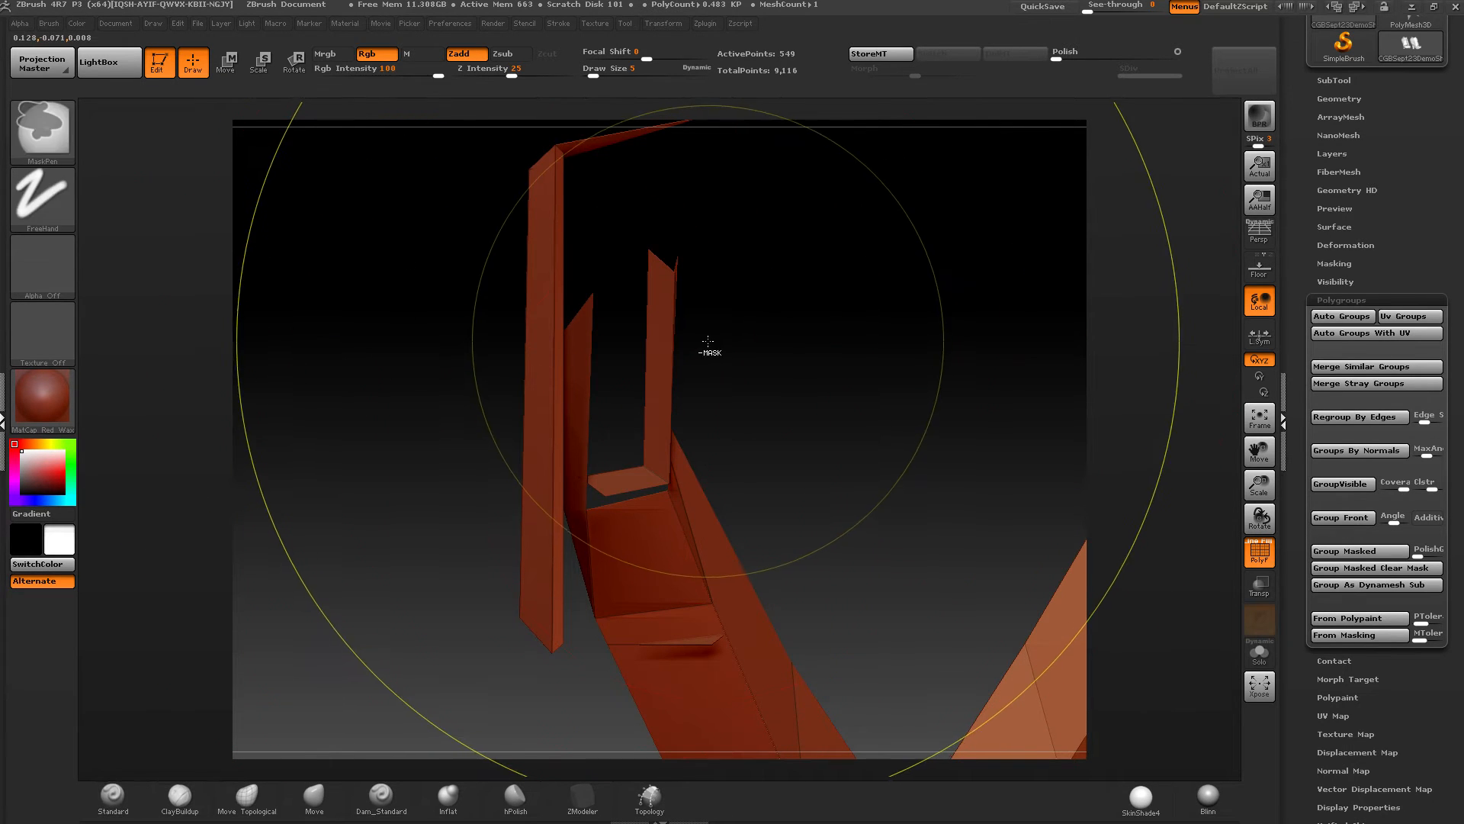
key("ctrl+z")
mouse_move(621, 391)
right_mouse_down()
mouse_move(731, 408)
mouse_move(490, 255)
mouse_move(438, 240)
right_mouse_up()
left_click(50, 137, "ctrl+shift")
mouse_move(613, 457)
right_mouse_down("alt")
mouse_move(690, 336)
mouse_move(605, 323)
right_mouse_up("alt")
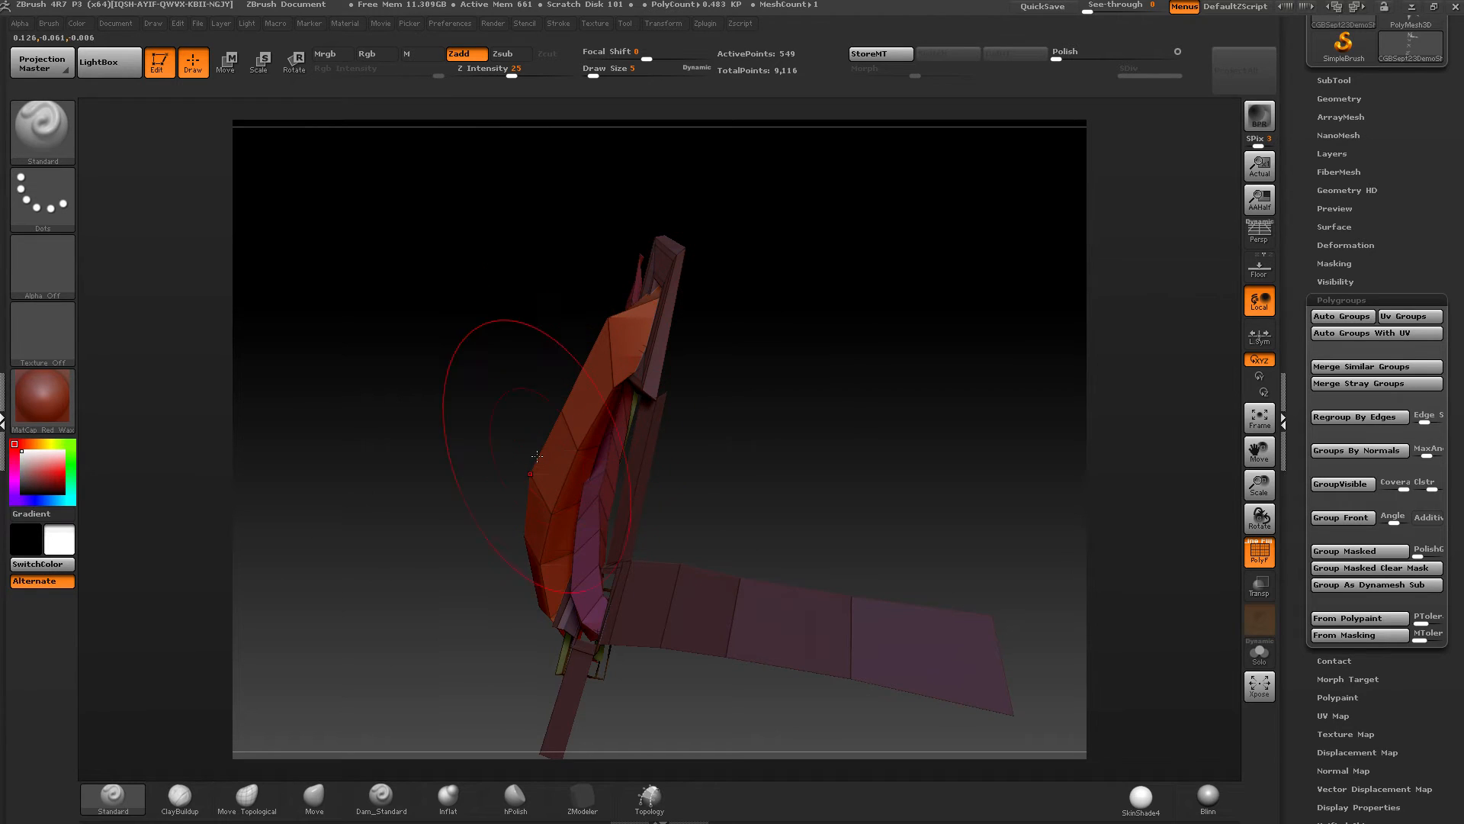
right_click_drag(679, 266, 741, 257)
left_click(670, 262, "ctrl+shift")
left_click(691, 455, "ctrl+shift")
mouse_move(691, 454)
right_mouse_down("ctrl")
mouse_move(652, 558)
mouse_move(653, 429)
right_mouse_up("ctrl")
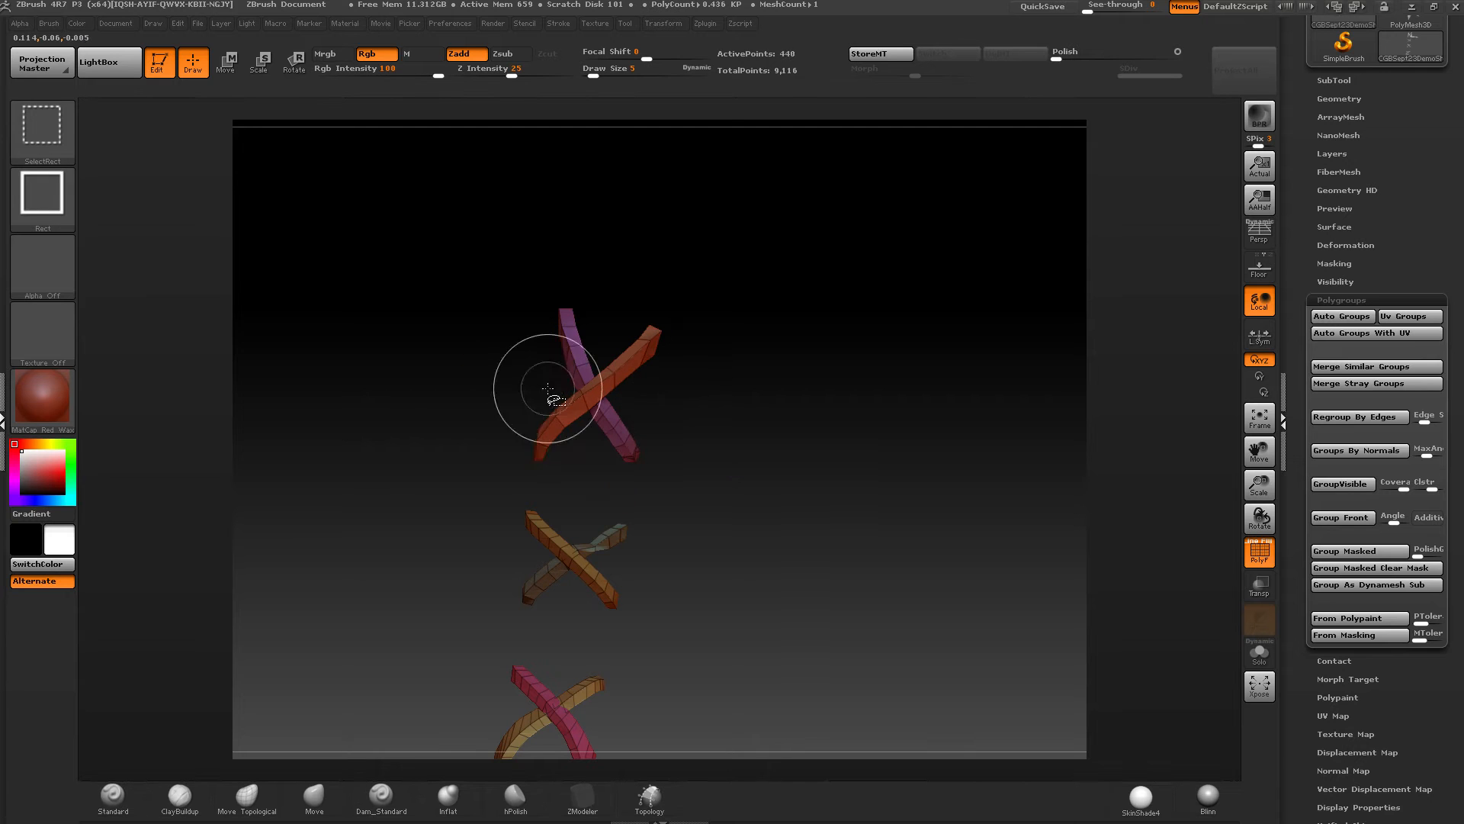
Step: Assign the second shoe's isolated crossed laces to one polygroup and bring the rest of the model back into view
mouse_move(602, 622)
right_mouse_down("alt")
mouse_move(650, 271)
mouse_move(662, 353)
mouse_move(771, 363)
mouse_move(713, 372)
mouse_move(777, 350)
mouse_move(646, 379)
right_mouse_up("alt")
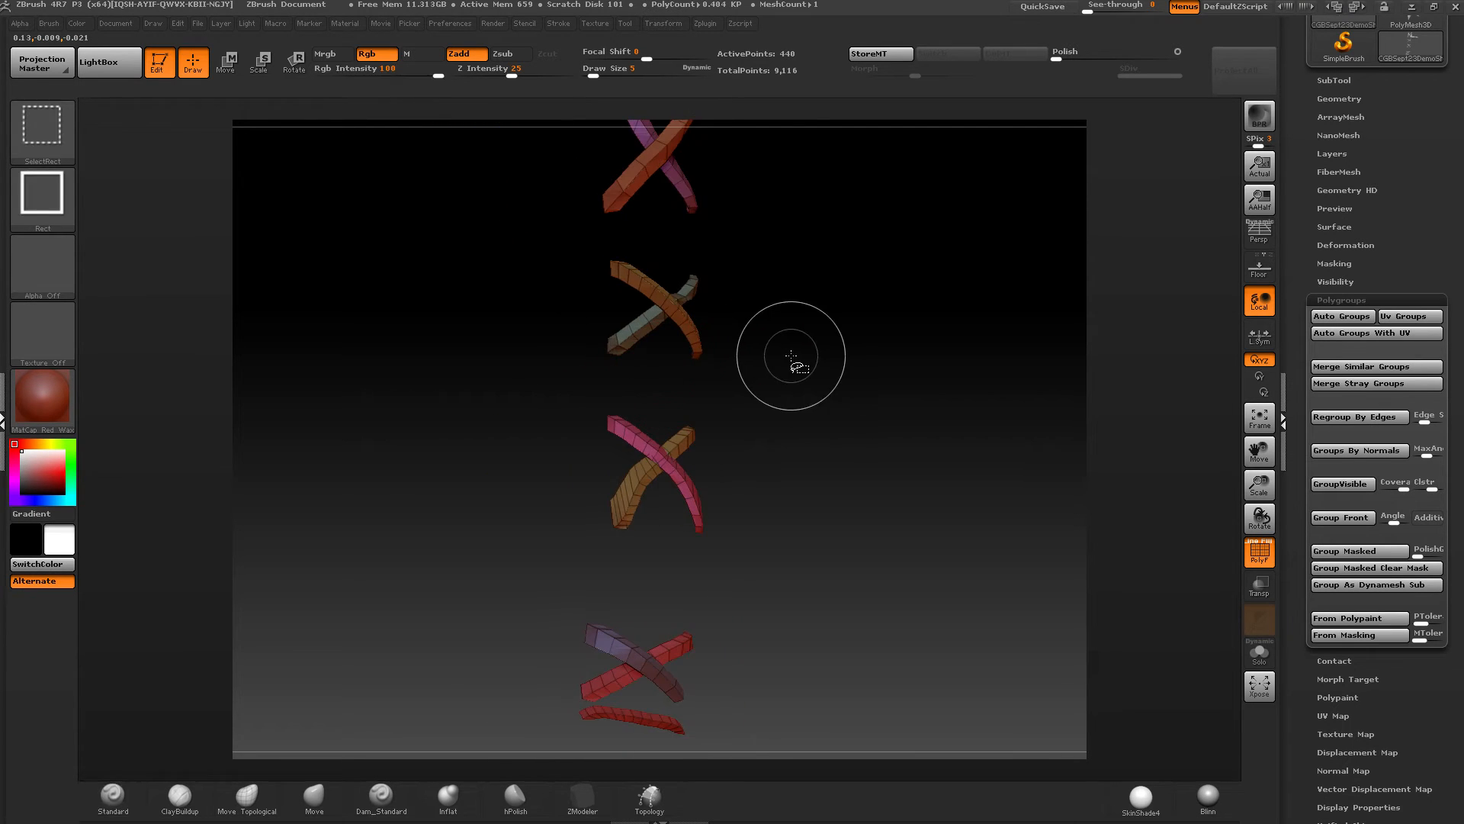
left_click(841, 361, "ctrl+shift")
right_click_drag(862, 350, 736, 443)
left_click(736, 443, "ctrl+shift")
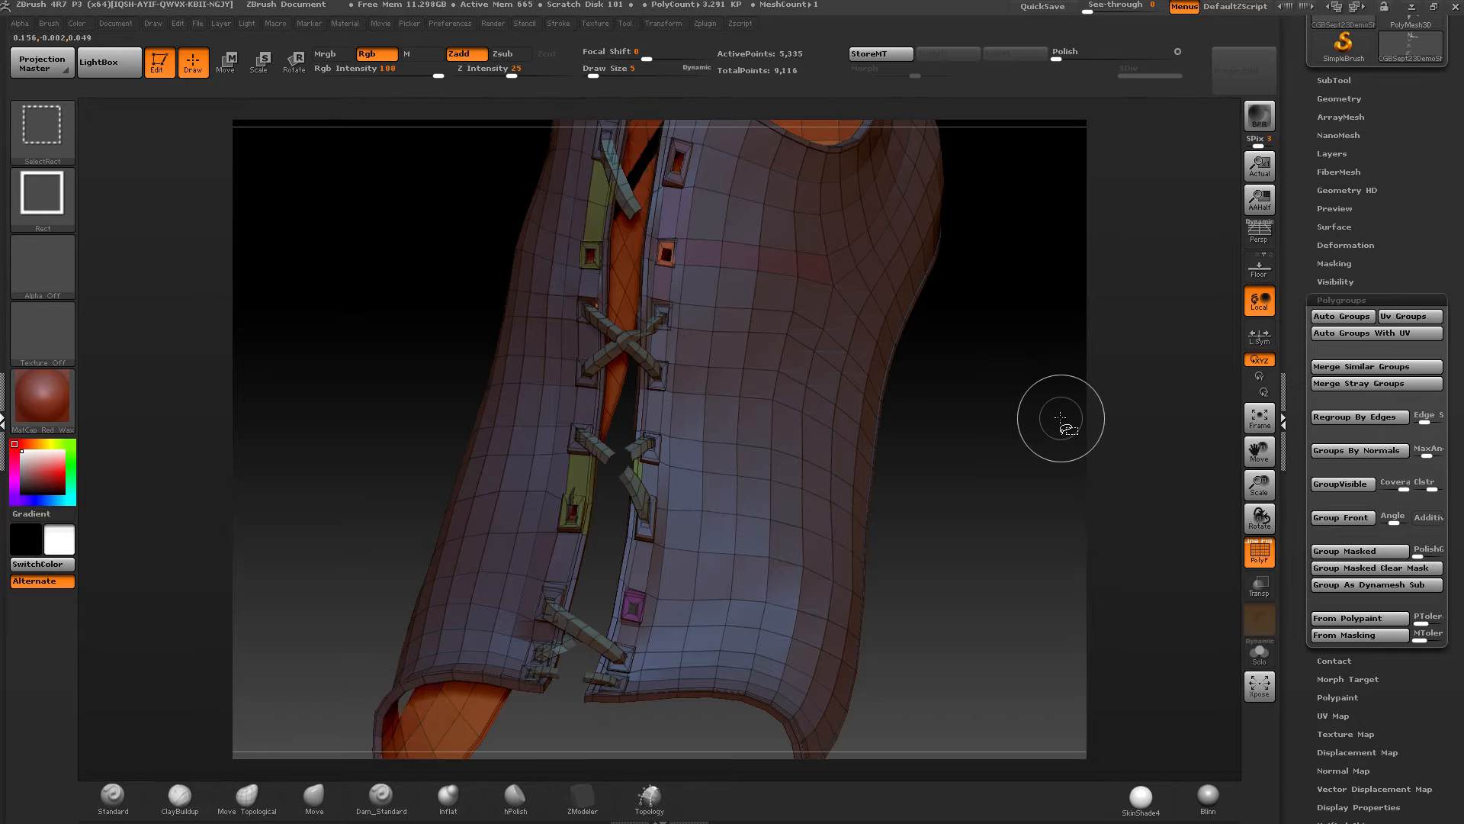
Step: Isolate the second shoe's outer upper with its eyelets and assign it to a single new polygroup
right_click_drag(737, 475, 620, 342)
right_click_drag(813, 235, 828, 299)
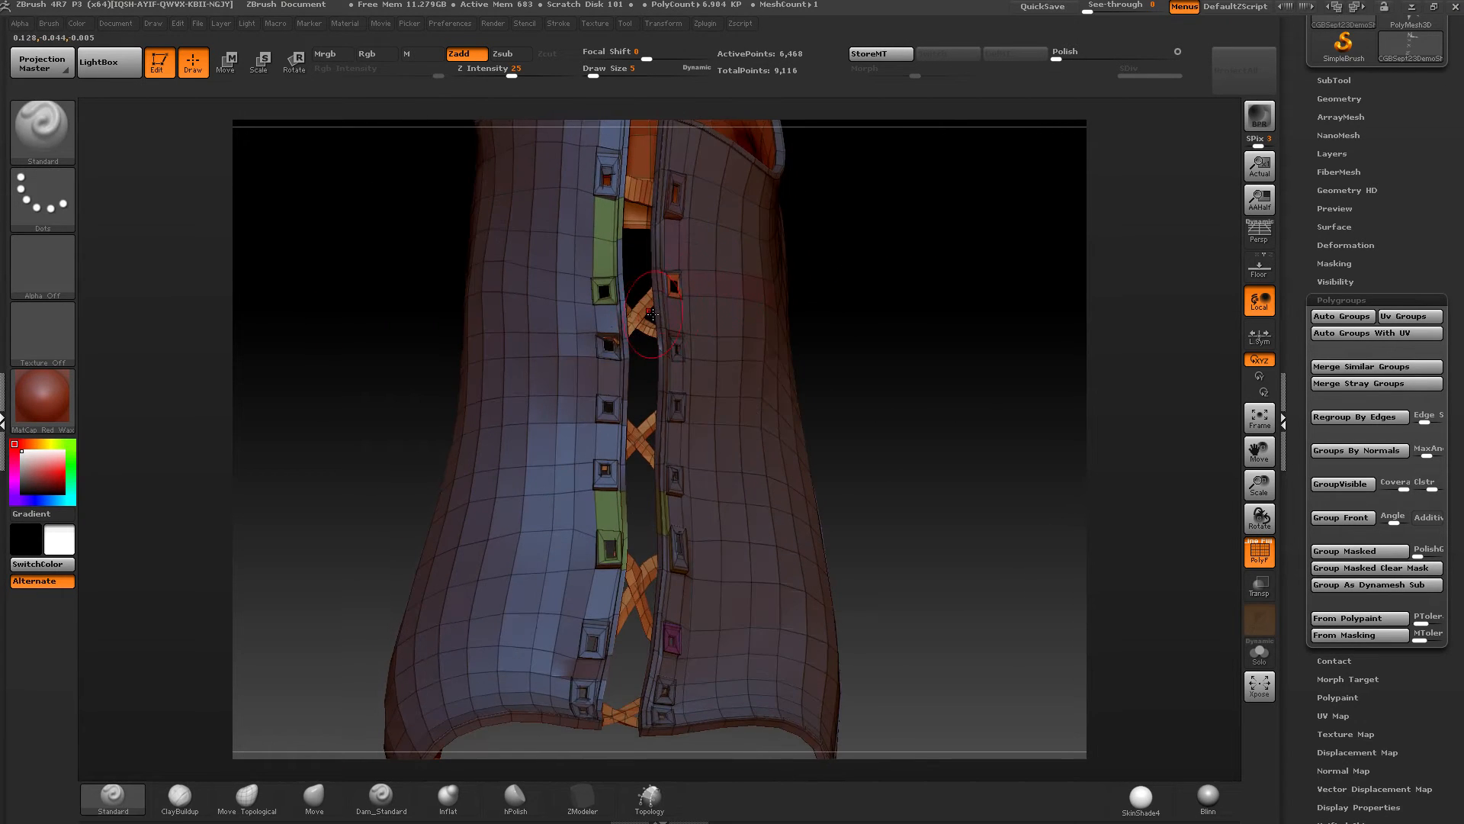
right_click_drag(652, 314, 668, 378, "ctrl")
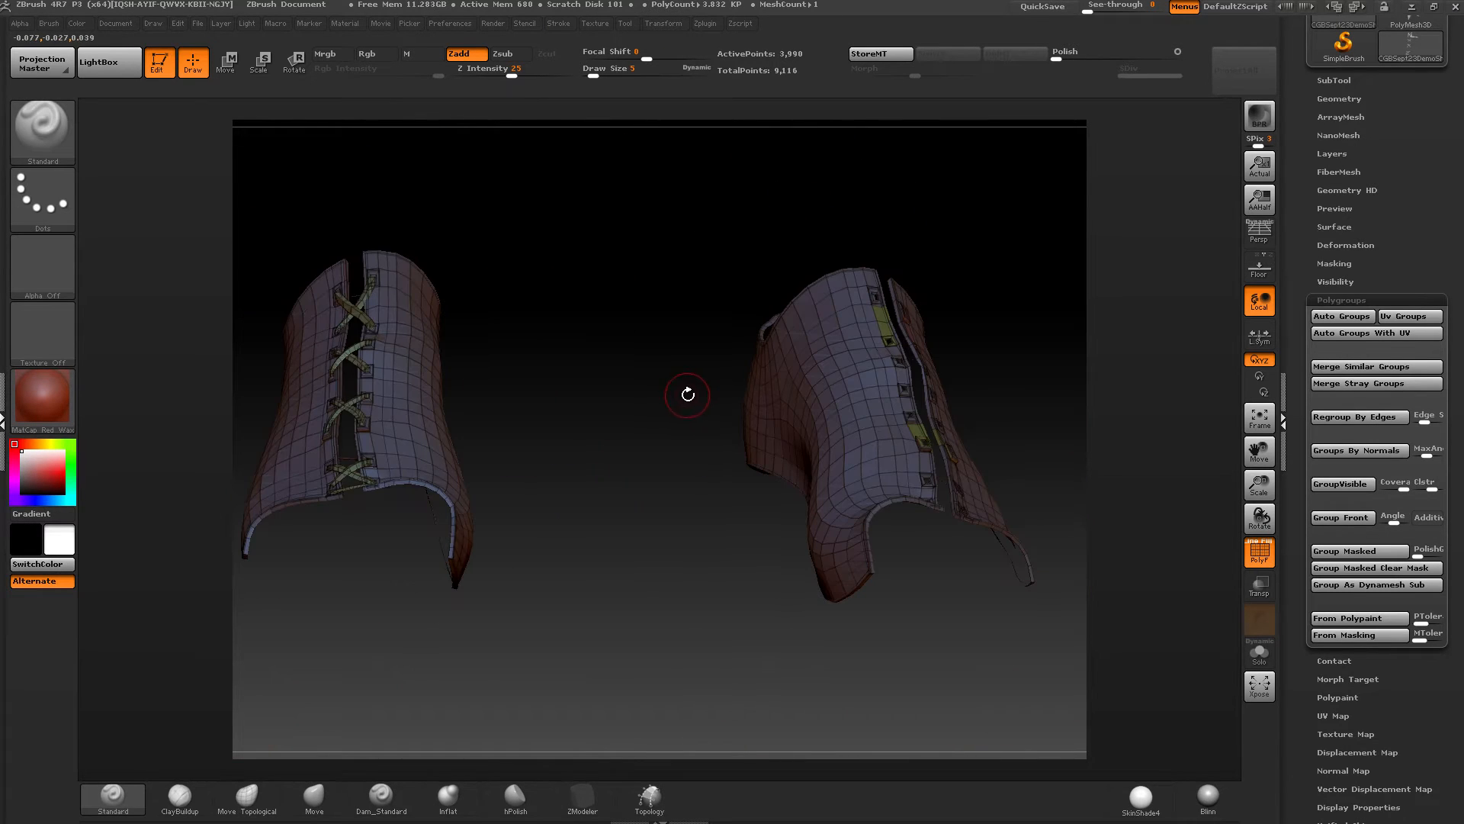
left_click_drag(1061, 177, 631, 710, "ctrl+shift")
mouse_move(687, 610)
right_mouse_down()
mouse_move(853, 336)
mouse_move(836, 503)
mouse_move(856, 458)
right_mouse_up()
key("ctrl+w")
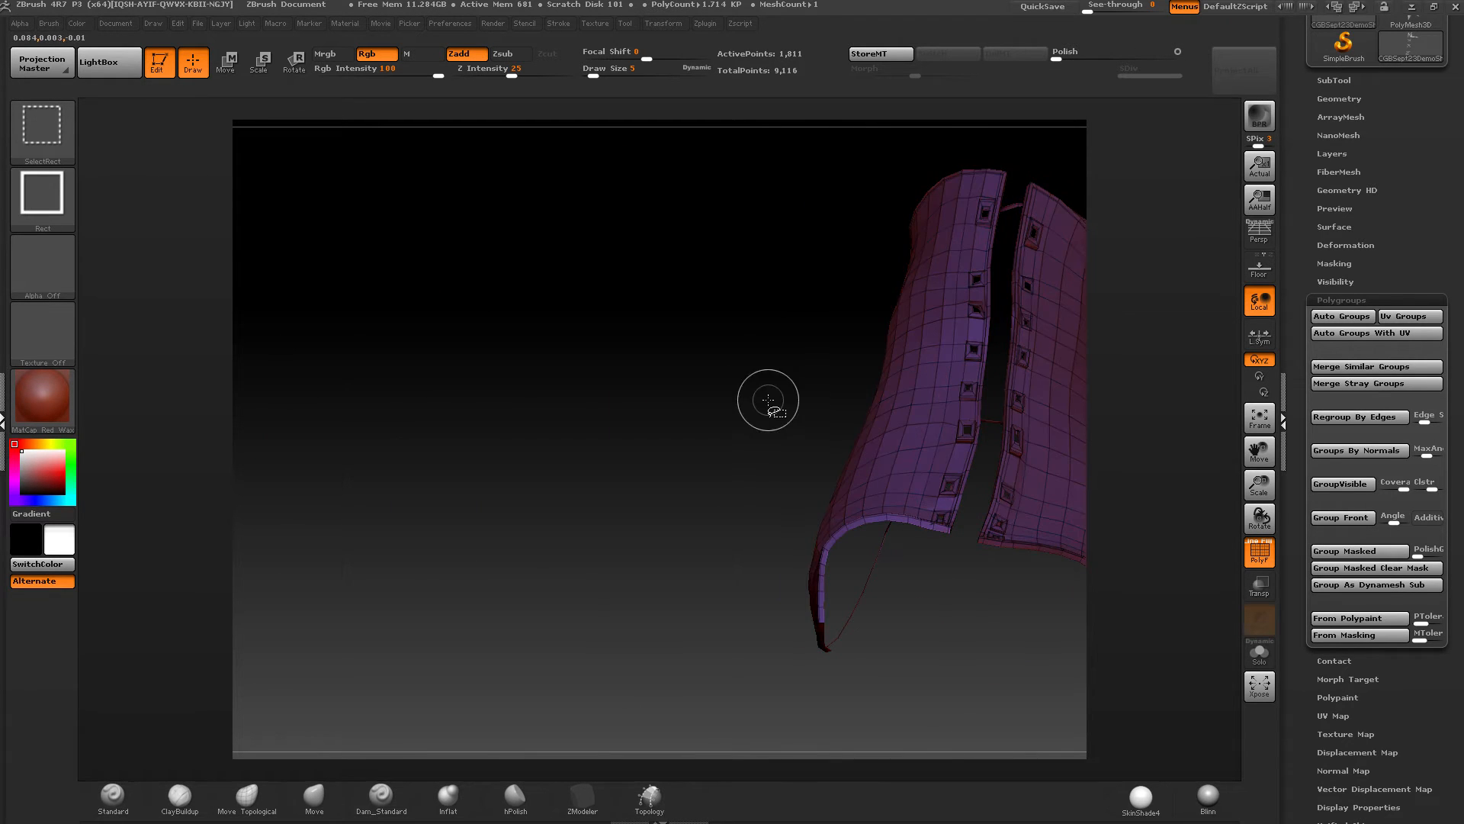
Step: Isolate the outer uppers of both shoes, assign them to one shared polygroup, and unhide the whole model
left_click(751, 337, "ctrl+shift")
left_click(419, 309, "ctrl+shift")
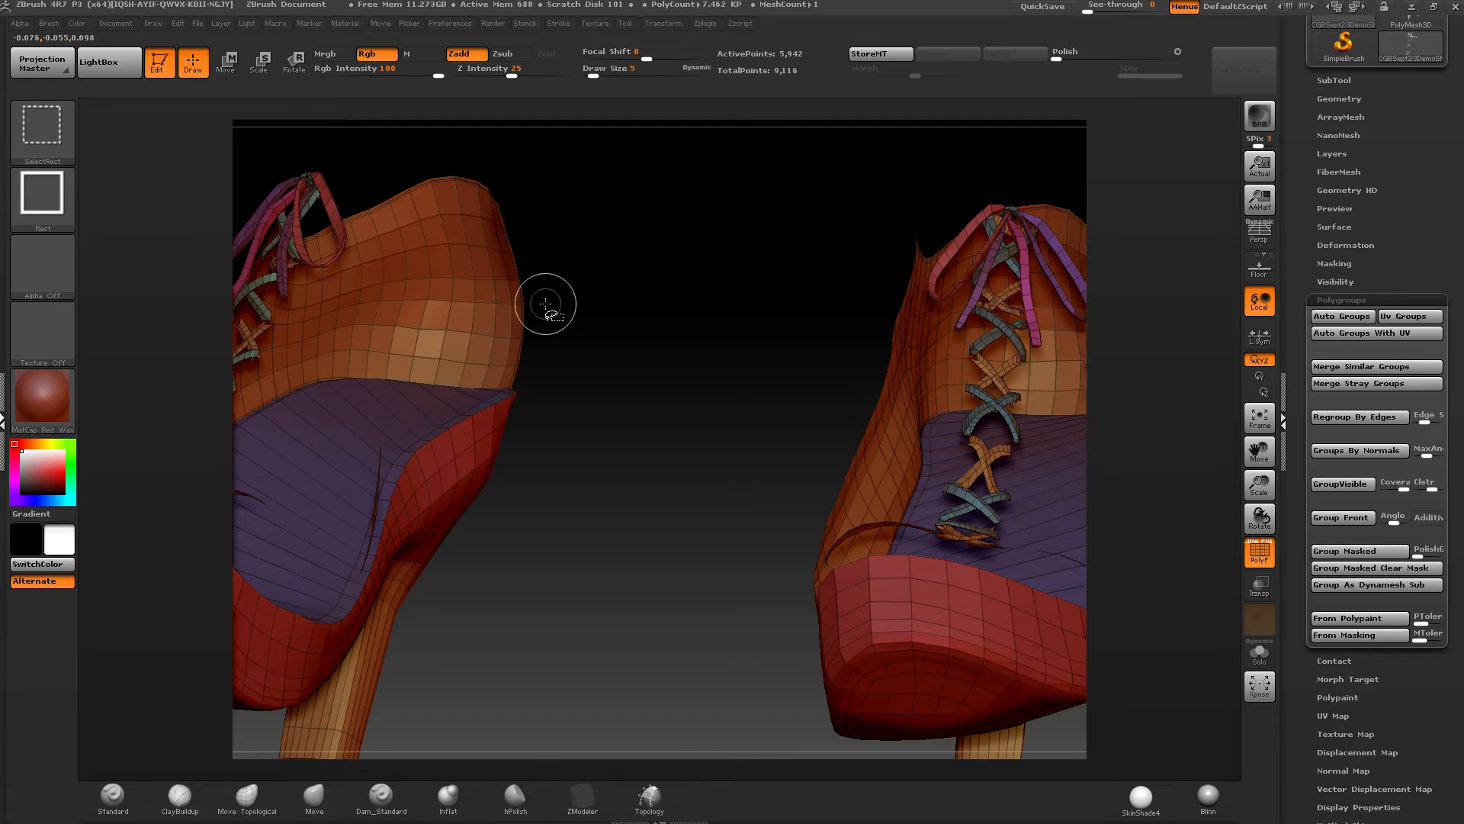
left_click_drag(551, 309, 706, 387, "ctrl+shift")
key("ctrl+w")
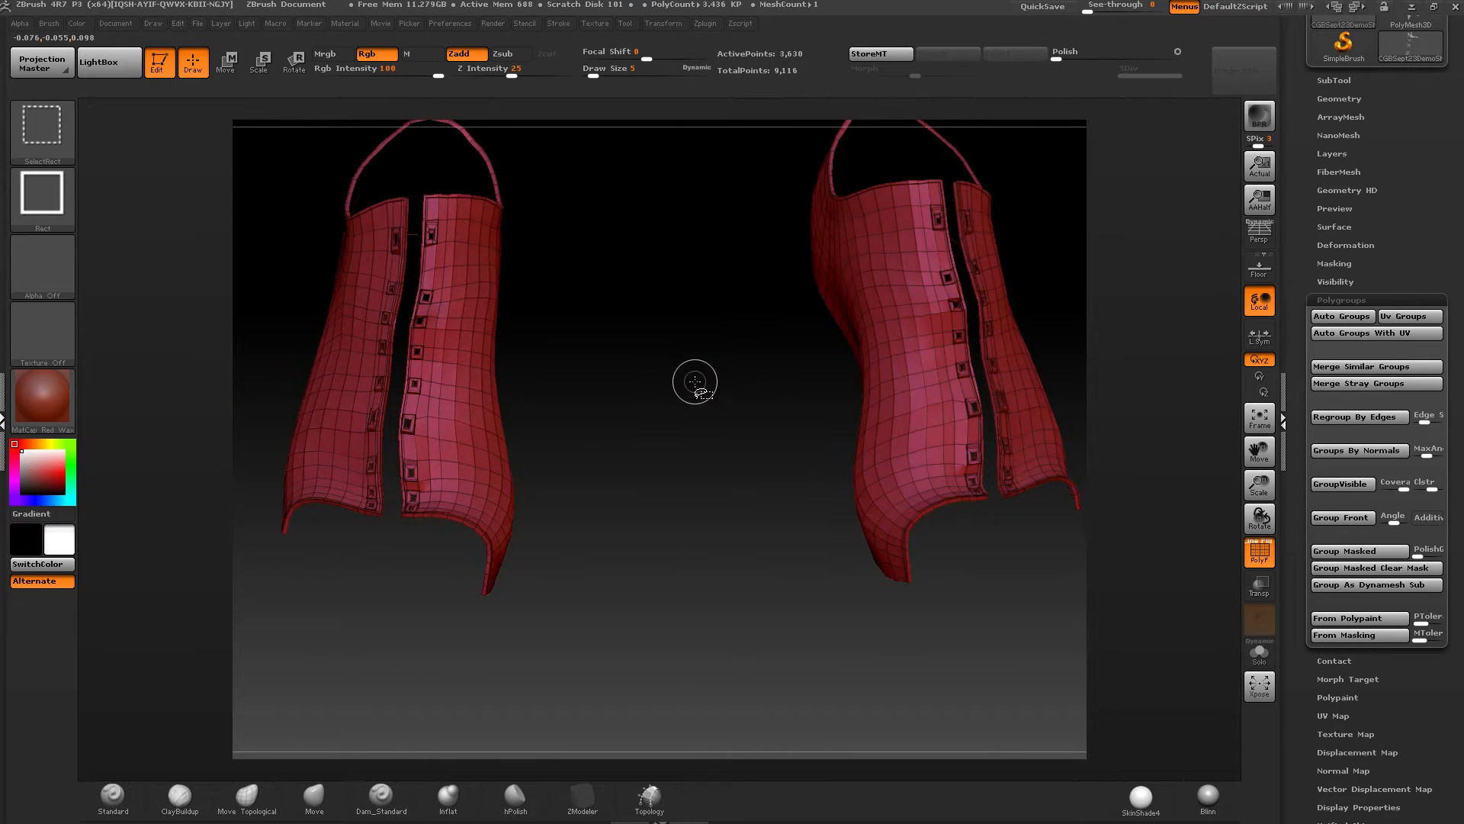
left_click(695, 382, "ctrl+shift")
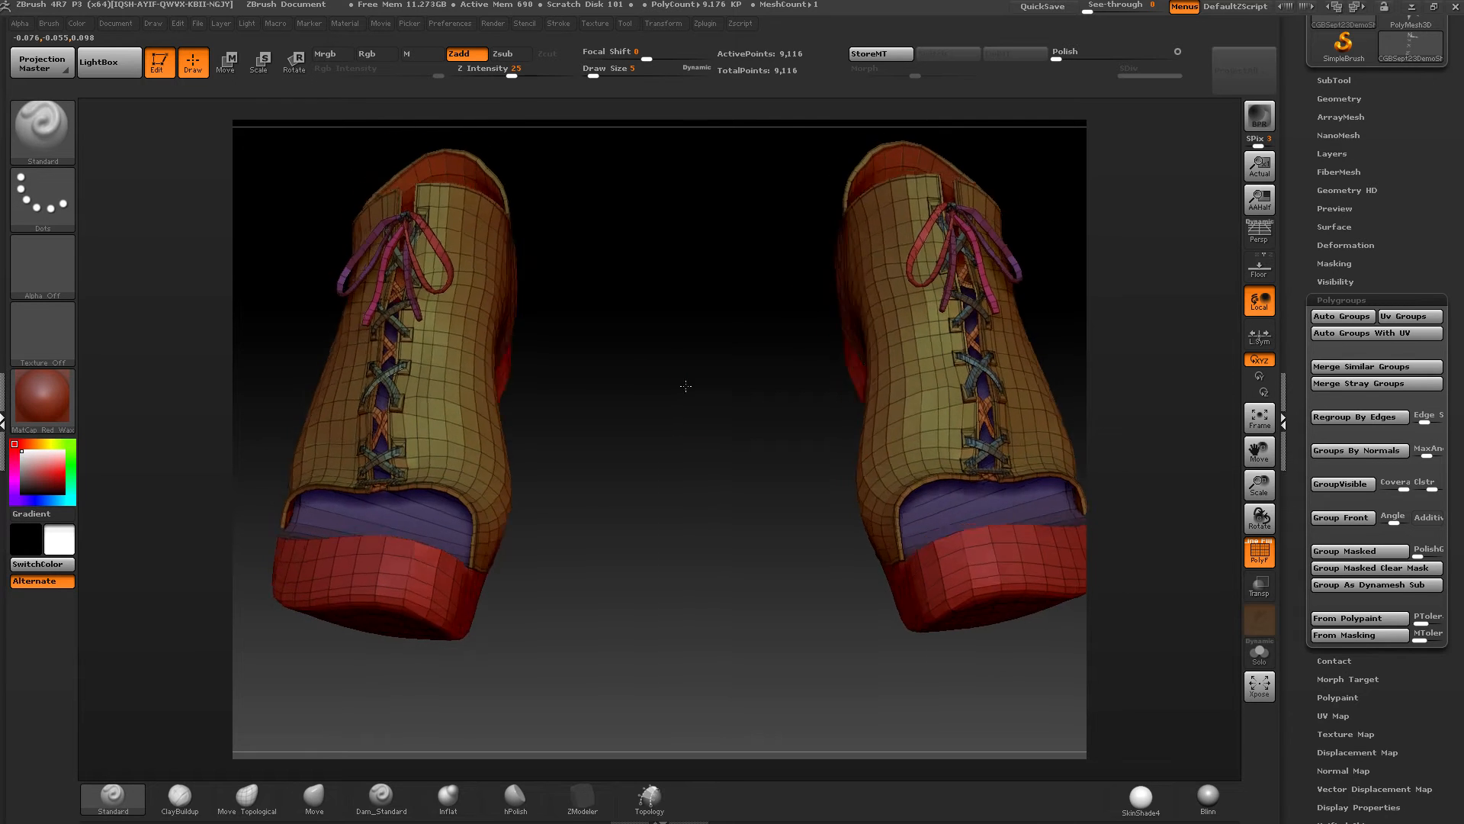
Step: Isolate the matching crossed laces on both shoes, assign them to one shared polygroup, and unhide the whole model
left_click_drag(685, 386, 660, 373)
left_click(450, 379, "ctrl+shift")
left_click_drag(582, 343, 615, 367, "ctrl+shift")
left_click_drag(648, 382, 796, 405)
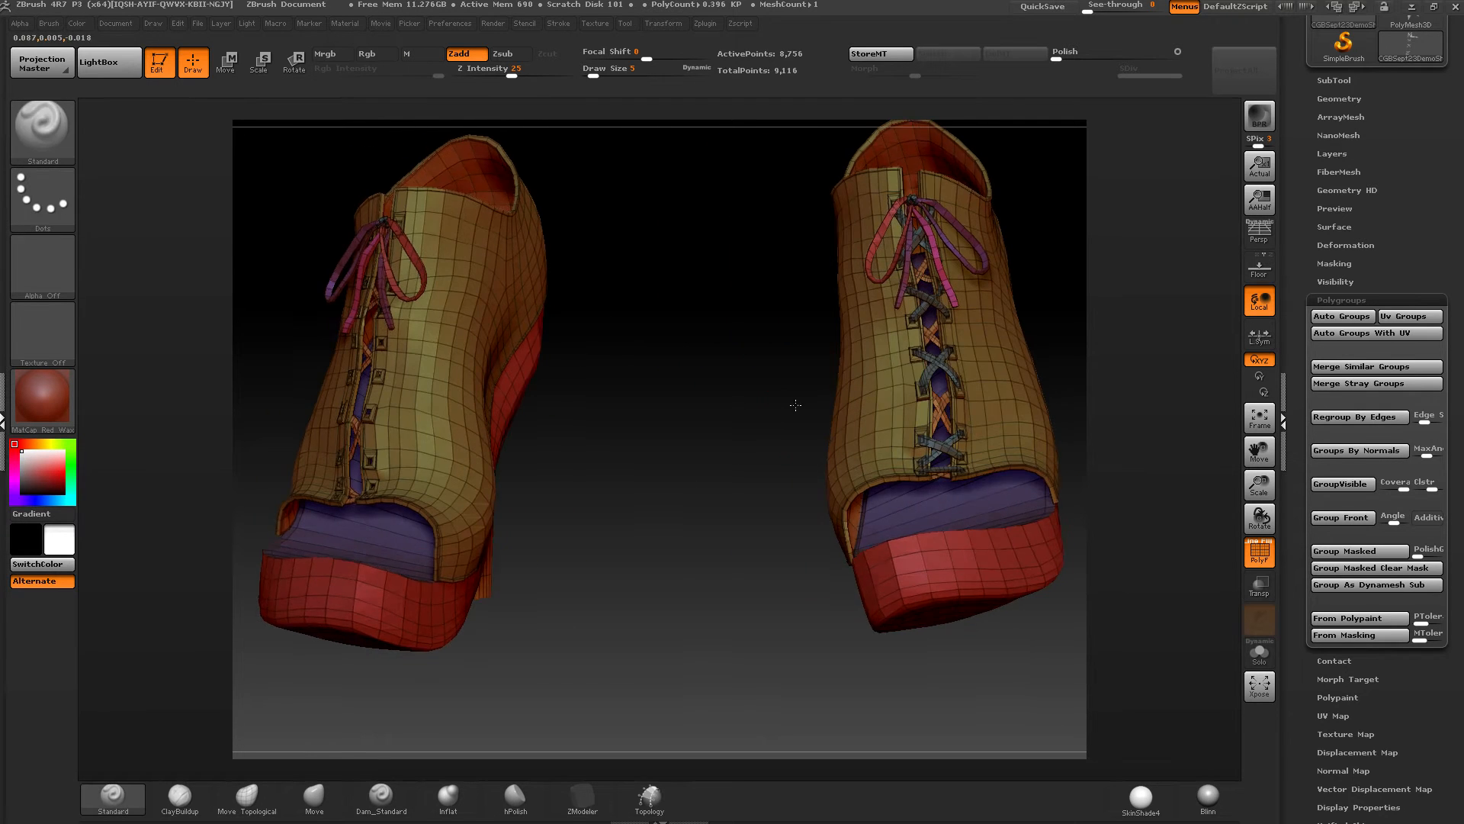
left_click(769, 389, "ctrl+shift")
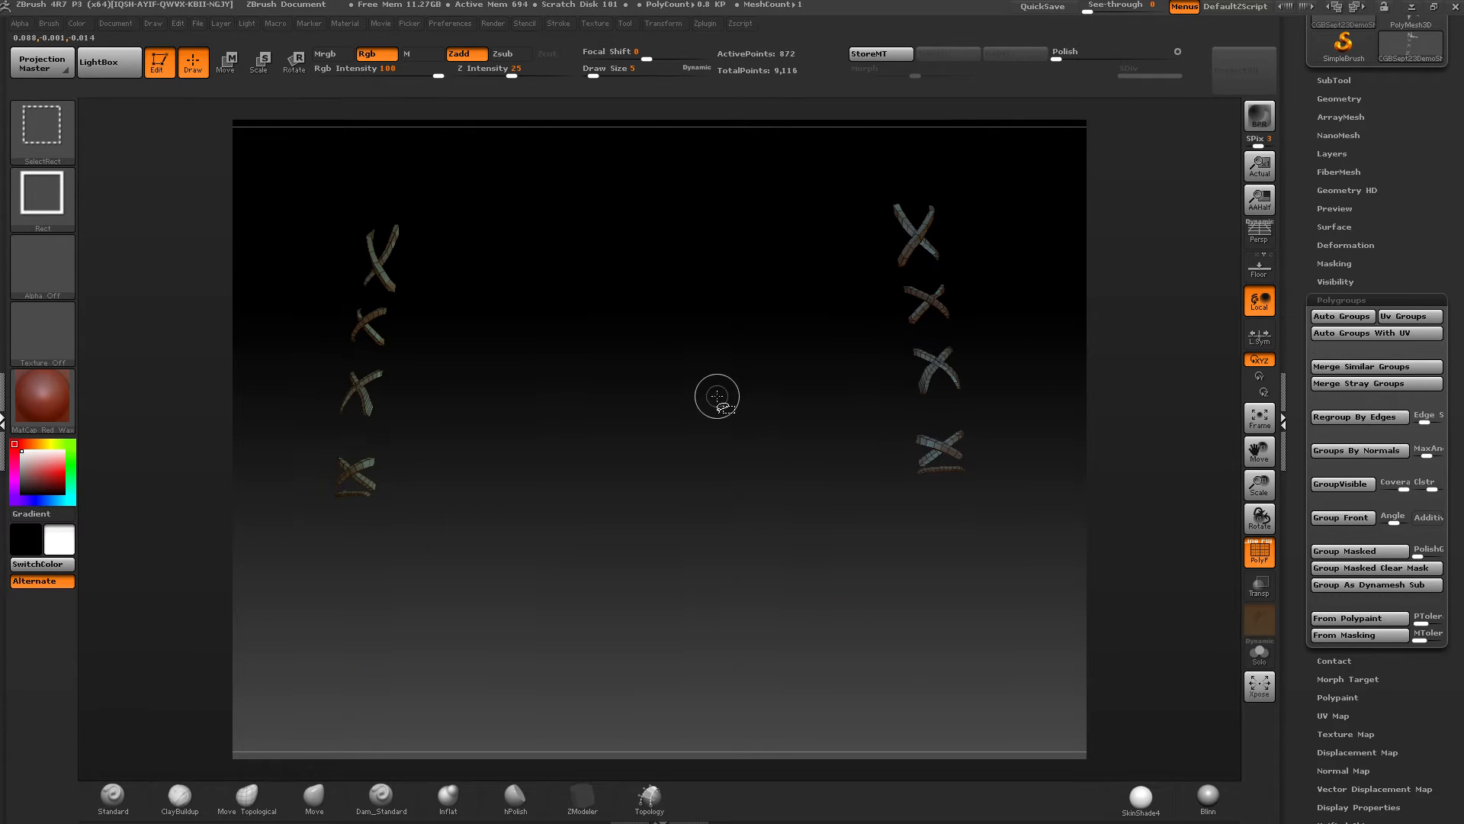
left_click(718, 394, "ctrl+shift")
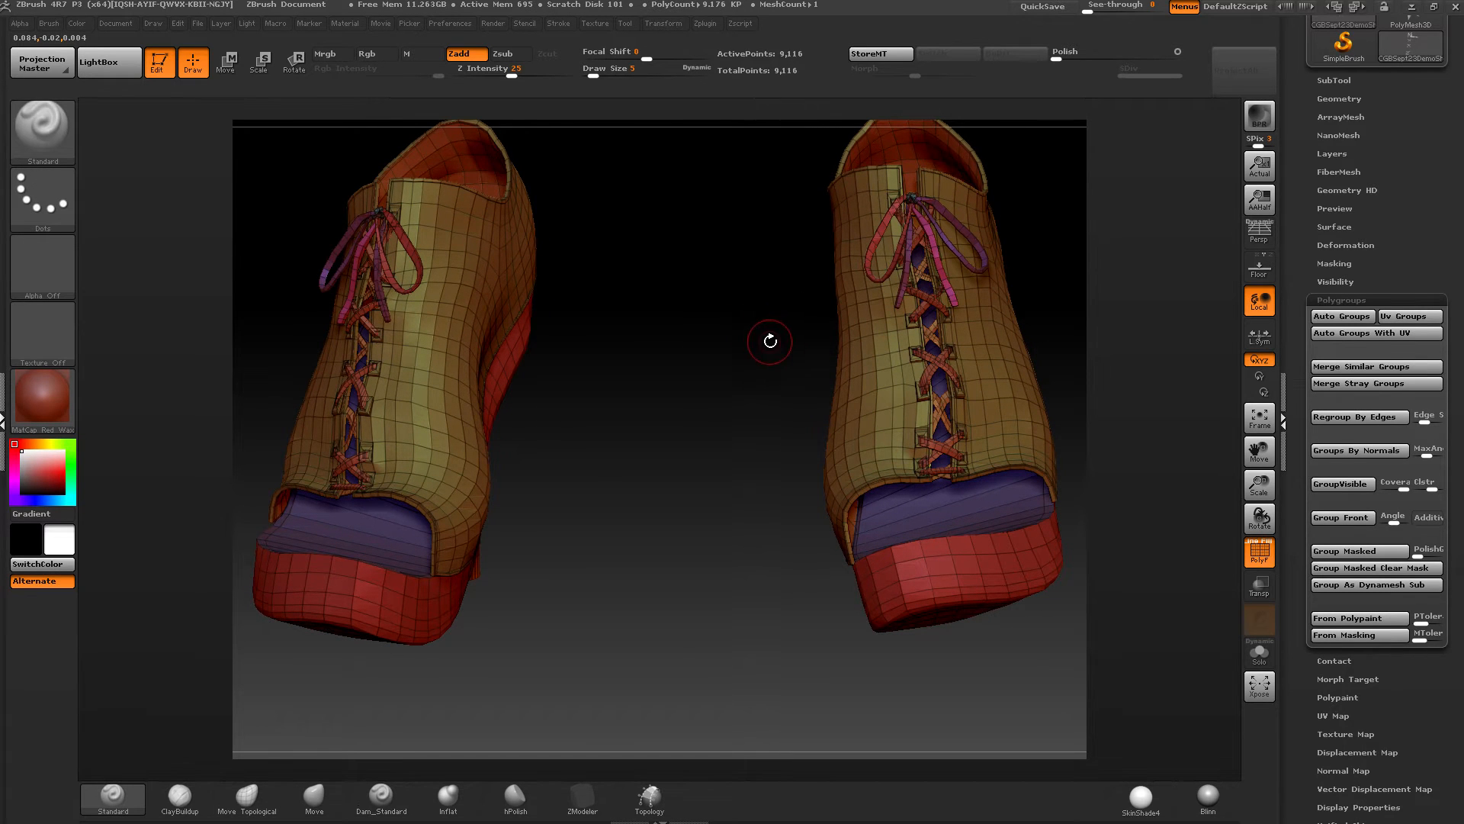
Step: Isolate the inner lining group with its attached crossed laces and shrink the visible region four times to separate the laces
left_click(901, 151, "ctrl+shift")
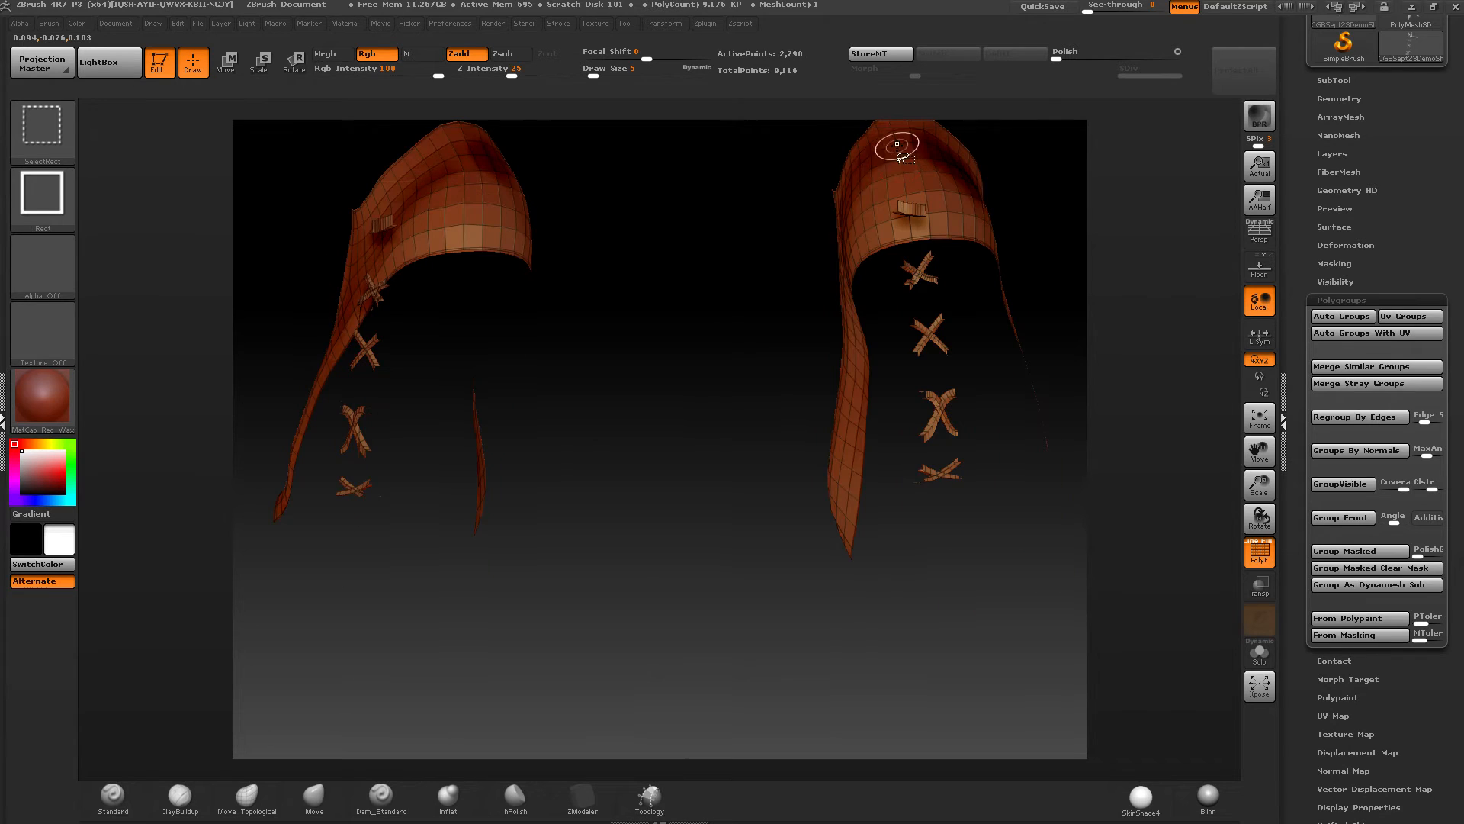
mouse_move(907, 172)
right_mouse_down()
mouse_move(915, 307)
mouse_move(865, 299)
mouse_move(770, 430)
mouse_move(807, 315)
mouse_move(831, 336)
mouse_move(786, 342)
mouse_move(785, 386)
mouse_move(767, 393)
right_mouse_up()
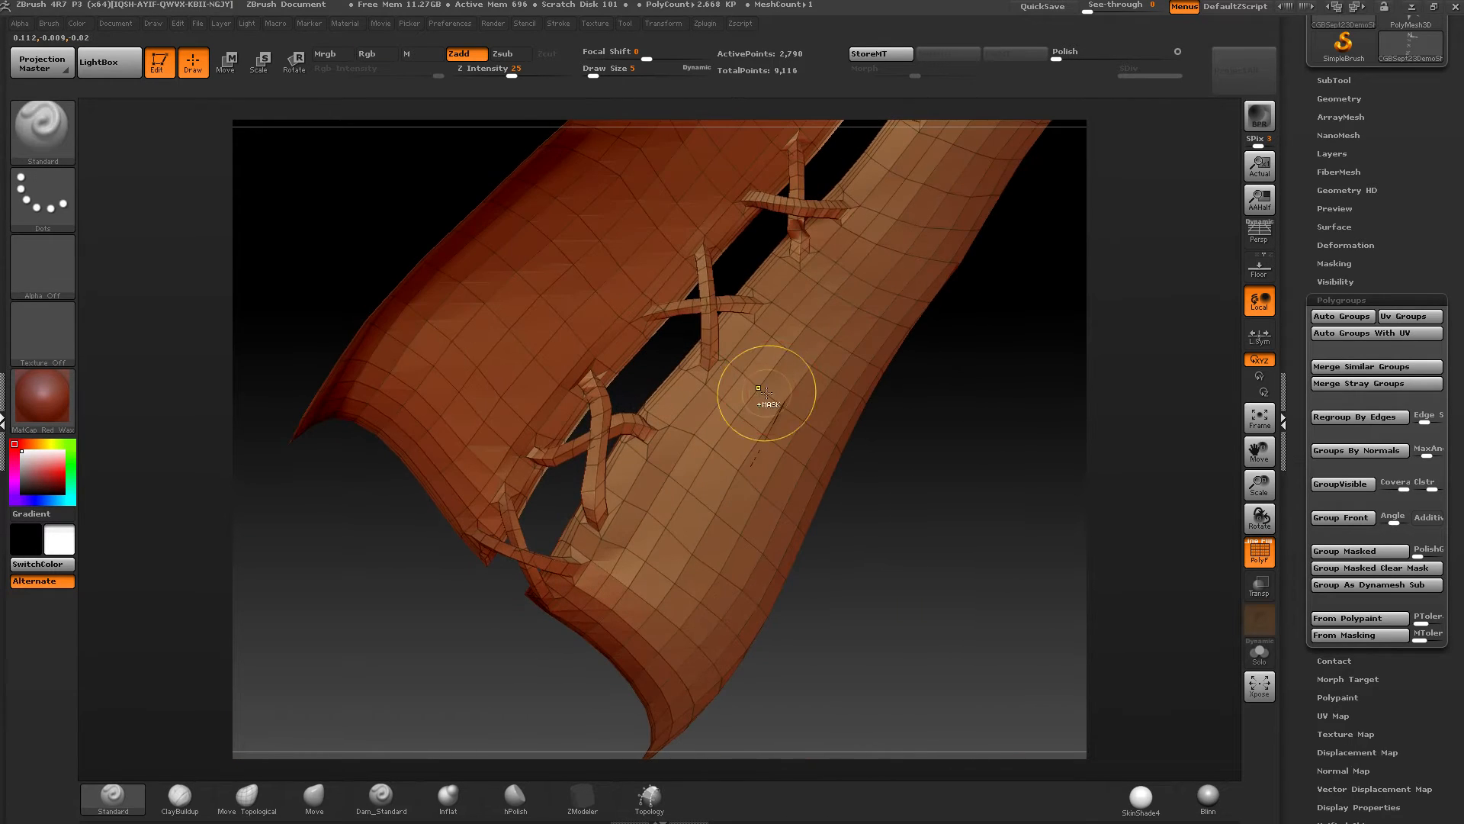
key("ctrl+shift+s")
key("ctrl+shift+s")
key("ctrl+shift+s")
key("ctrl+shift+s")
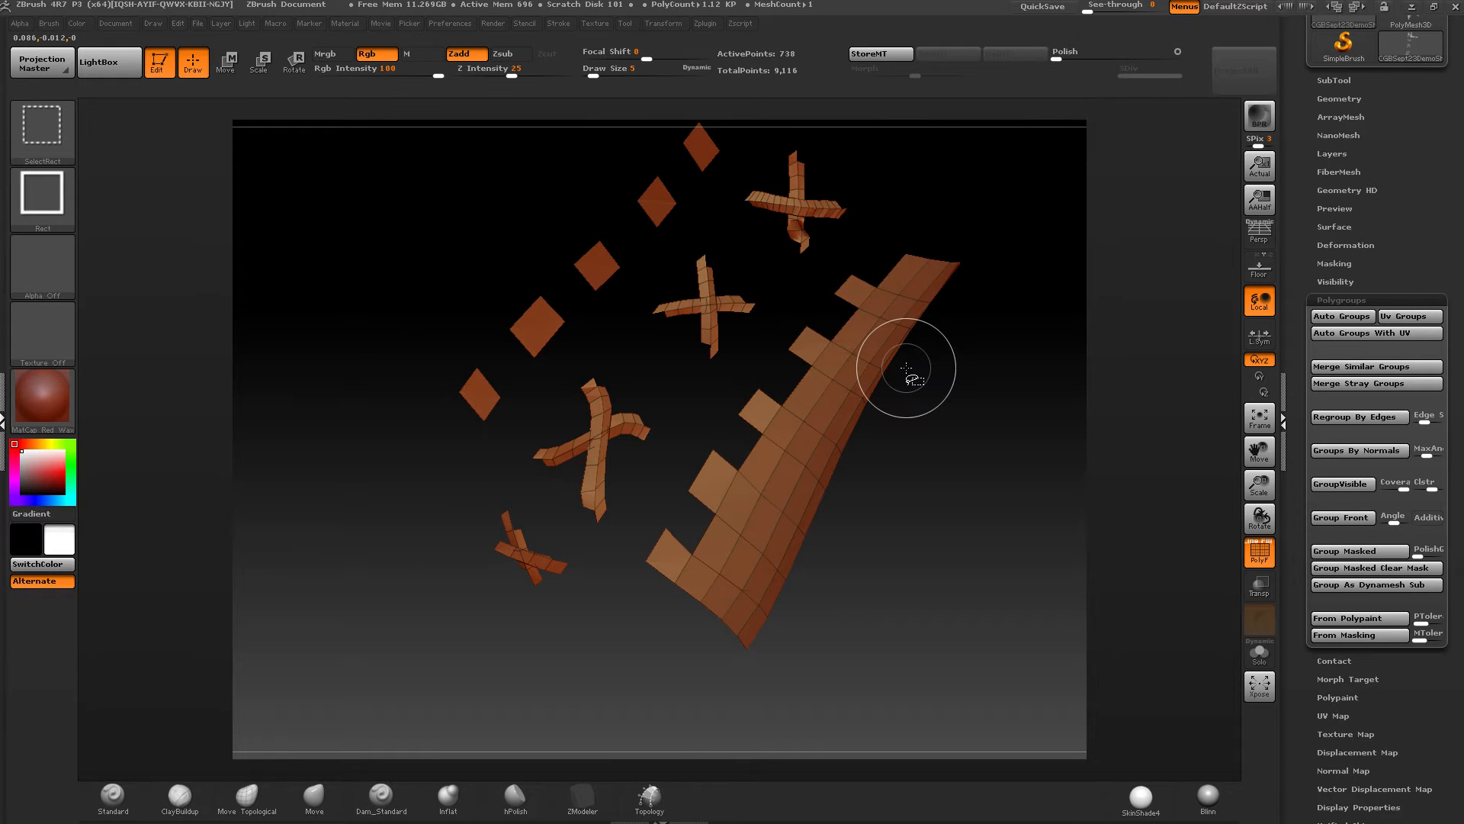
Step: Isolate the four detached lace crosses on one shoe with a lasso selection, hiding the lining fragments around them
right_click_drag(830, 373, 734, 327)
left_click_drag(717, 304, 658, 330)
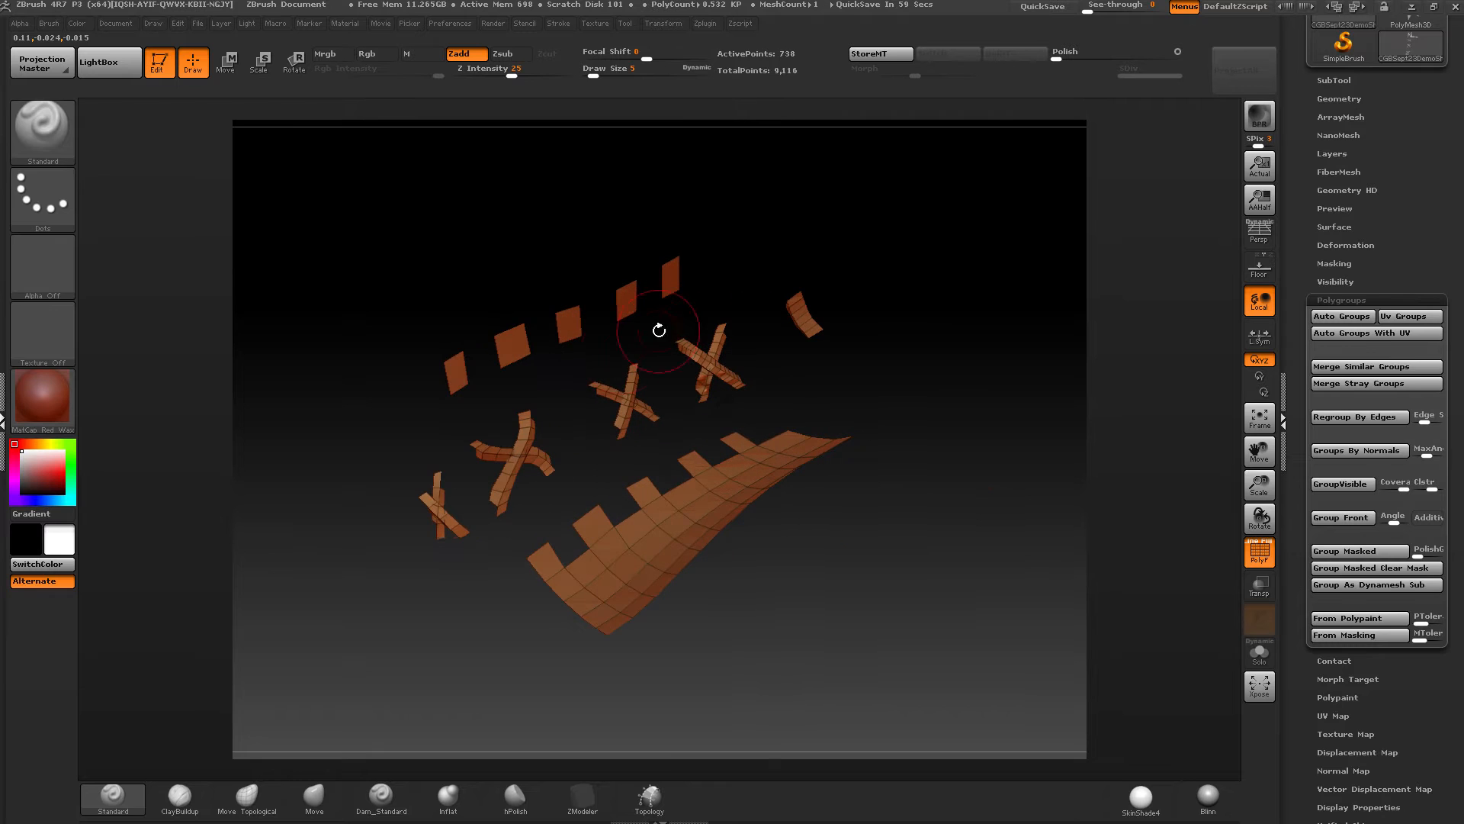
left_click(41, 177)
left_click(190, 154)
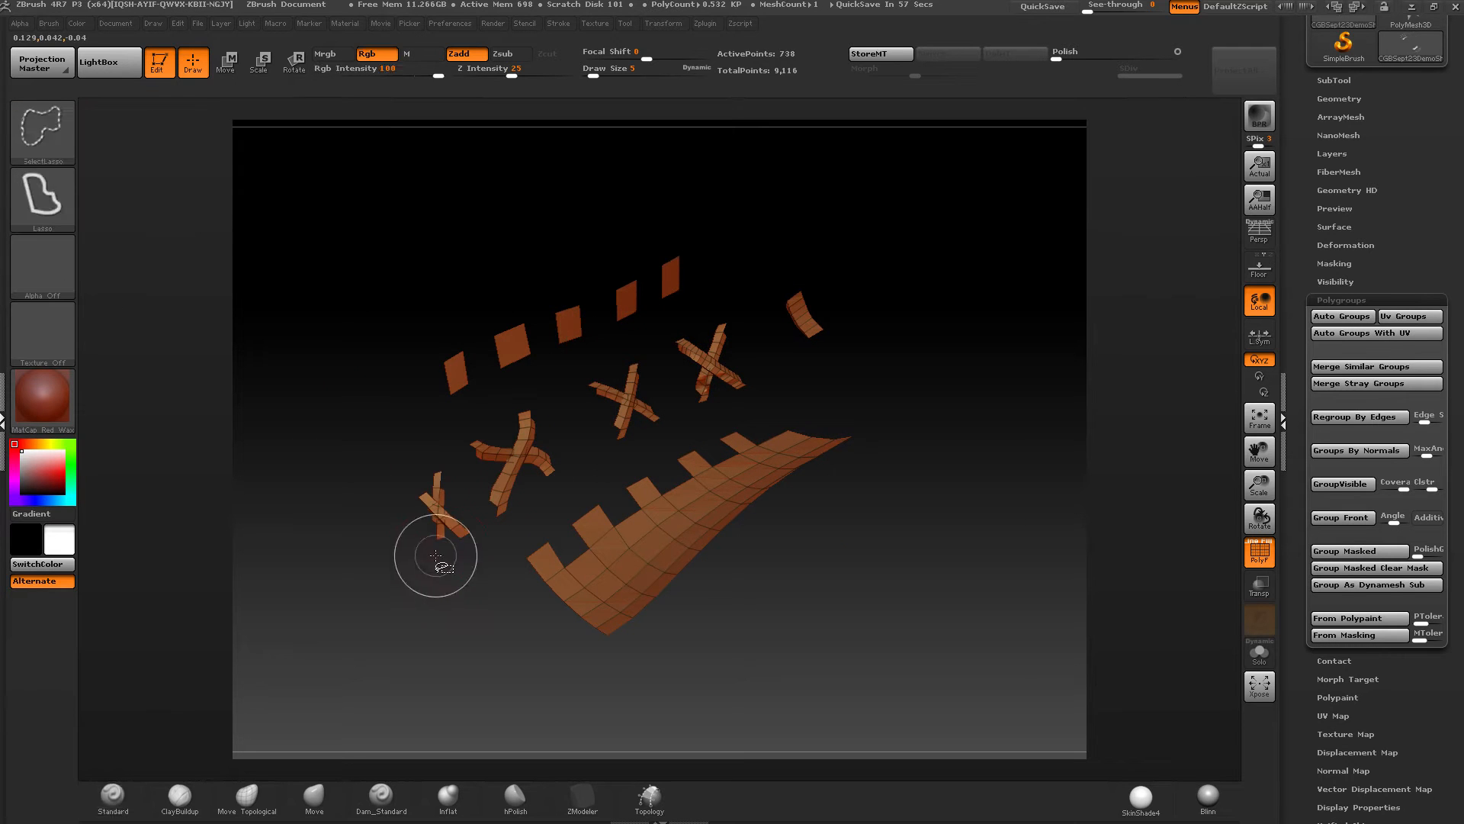
left_click_drag(435, 556, 692, 489)
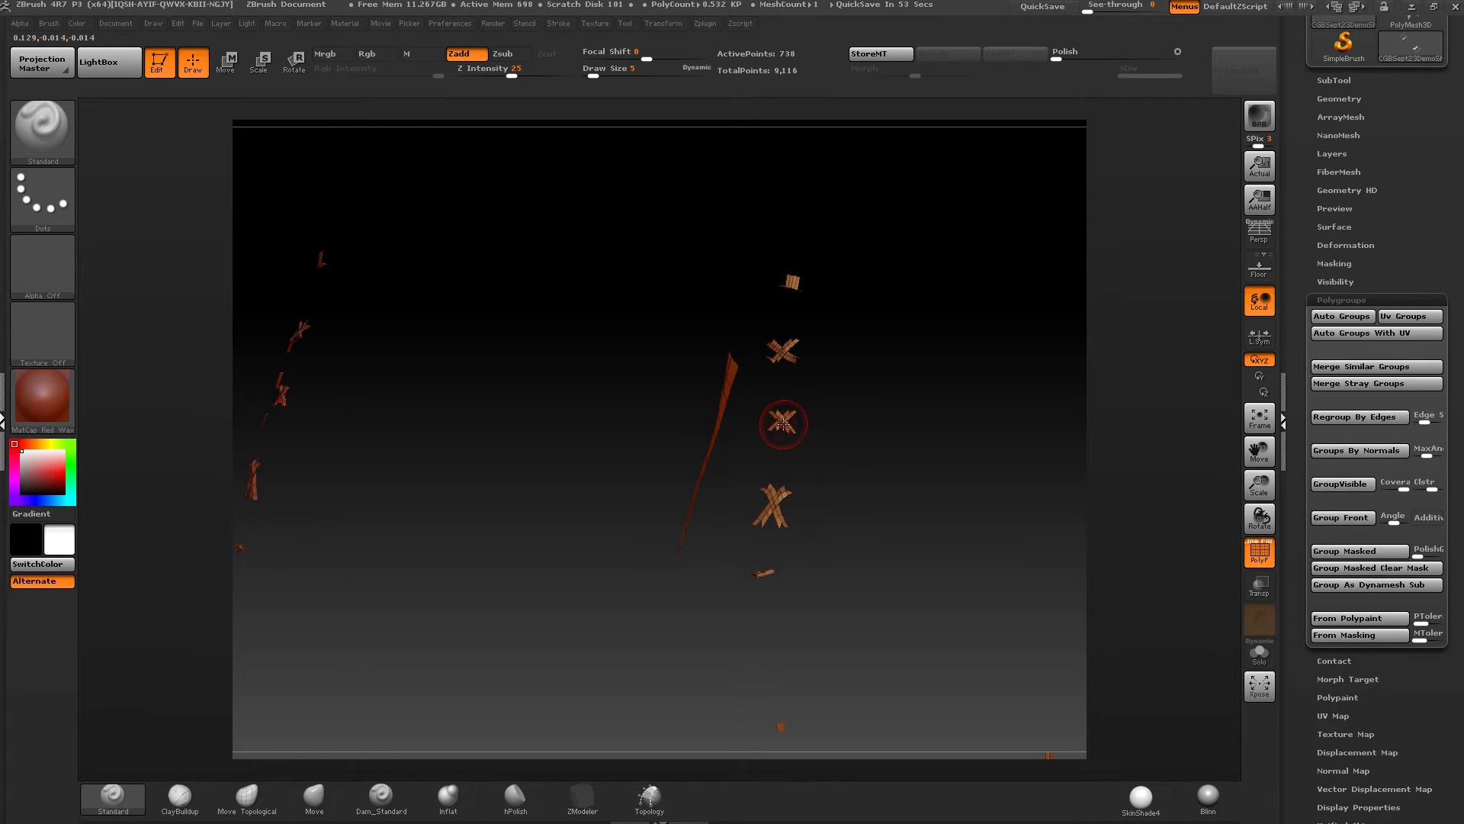
left_click_drag(780, 422, 732, 403)
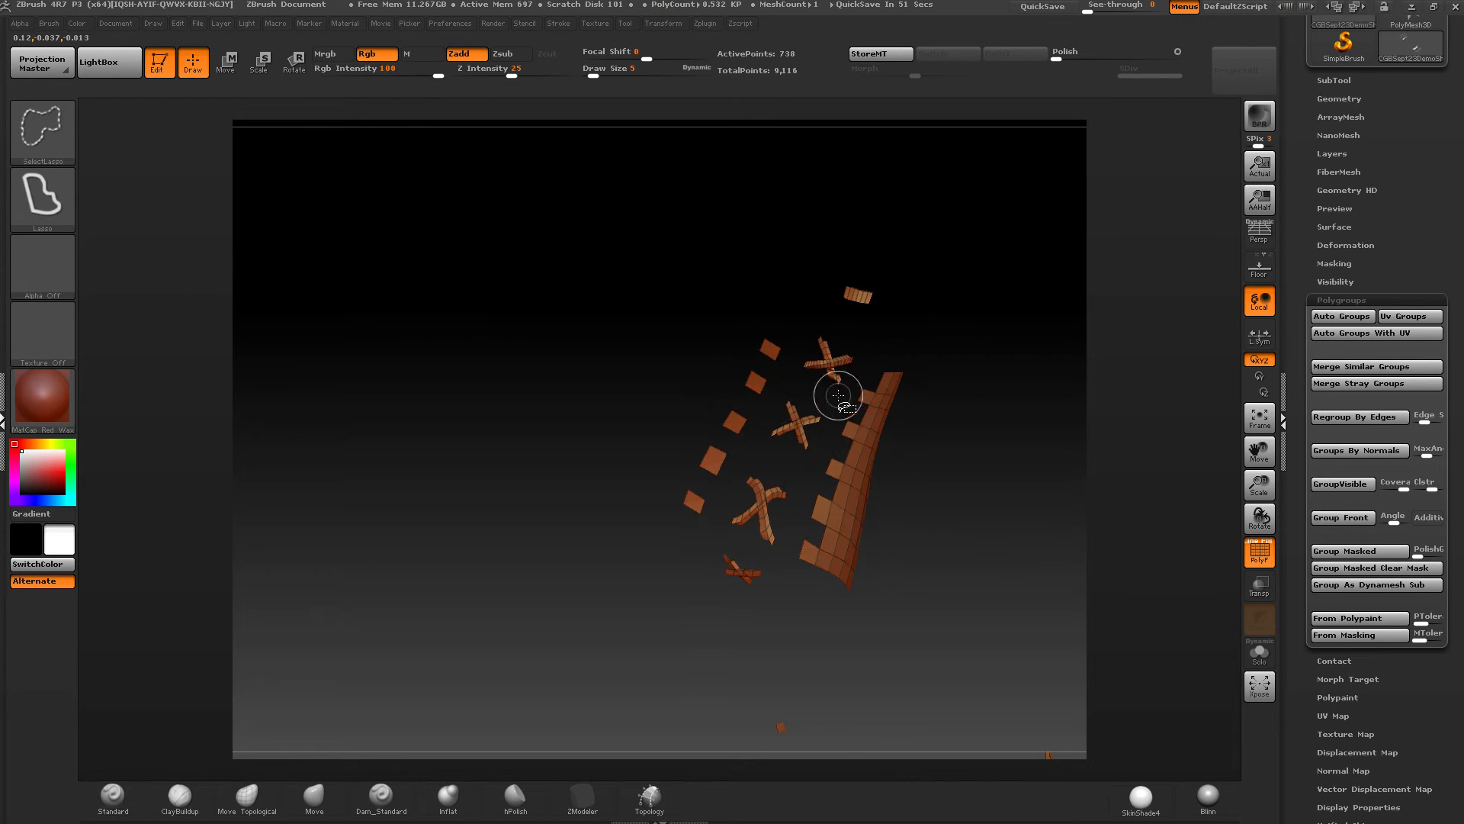
left_click_drag(724, 481, 730, 618, "ctrl+shift")
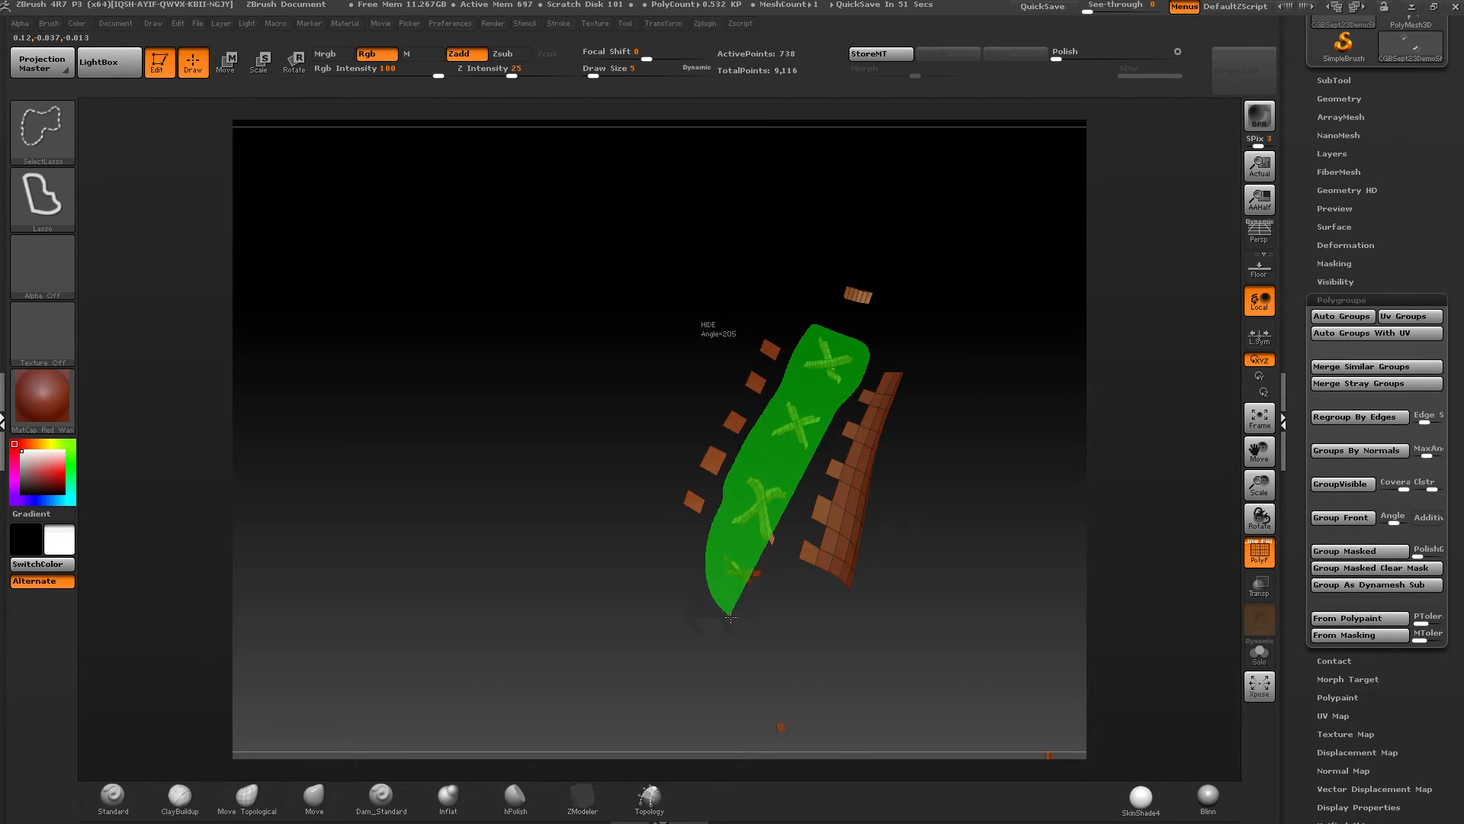
left_click_drag(791, 538, 785, 455, "ctrl+shift")
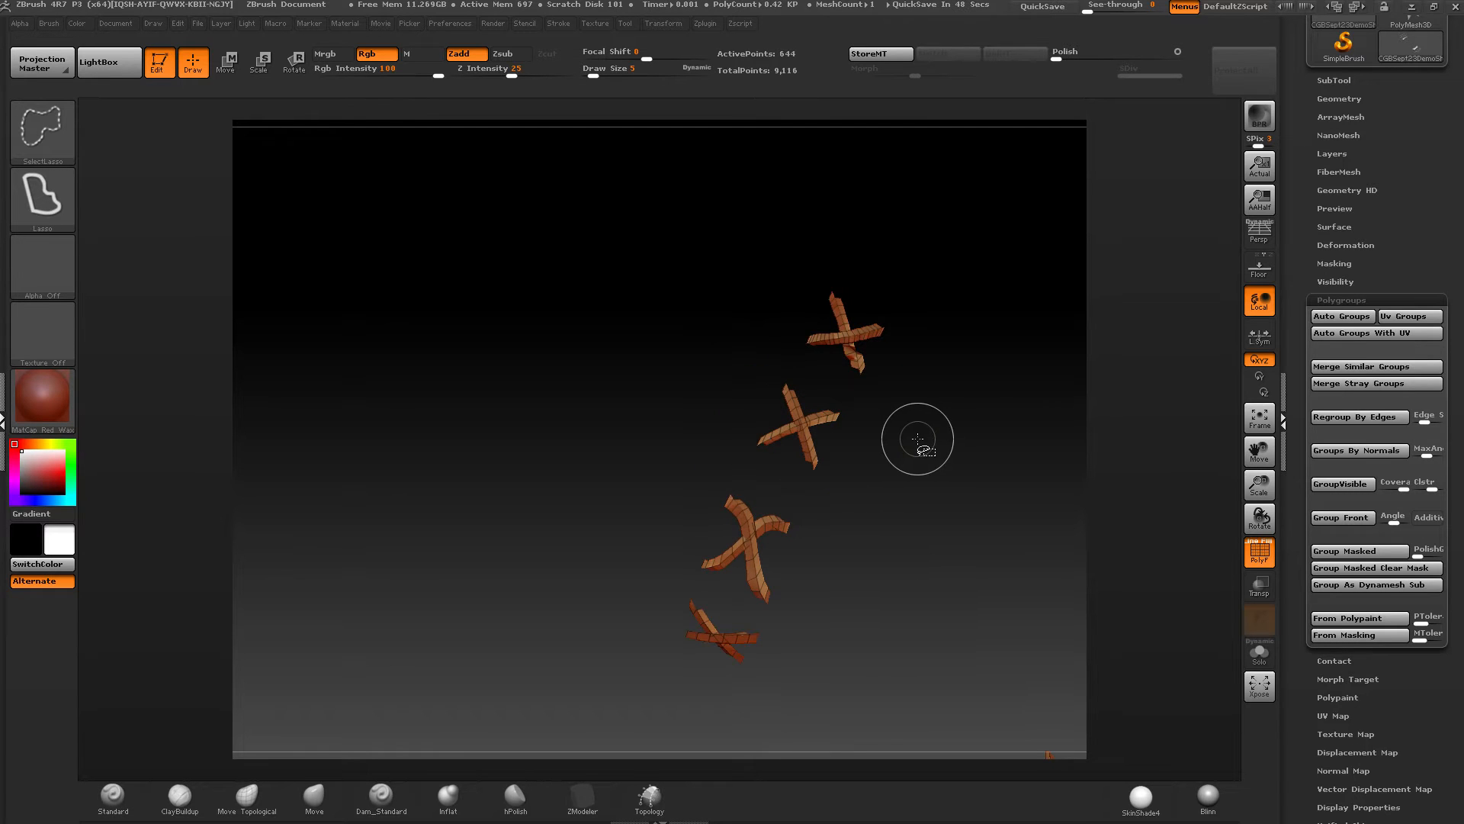
Step: Grow the visible region of the lace crosses until their full ends and the adjoining lining faces are included
key("ctrl+shift+x")
right_click_drag(819, 450, 745, 281, "ctrl")
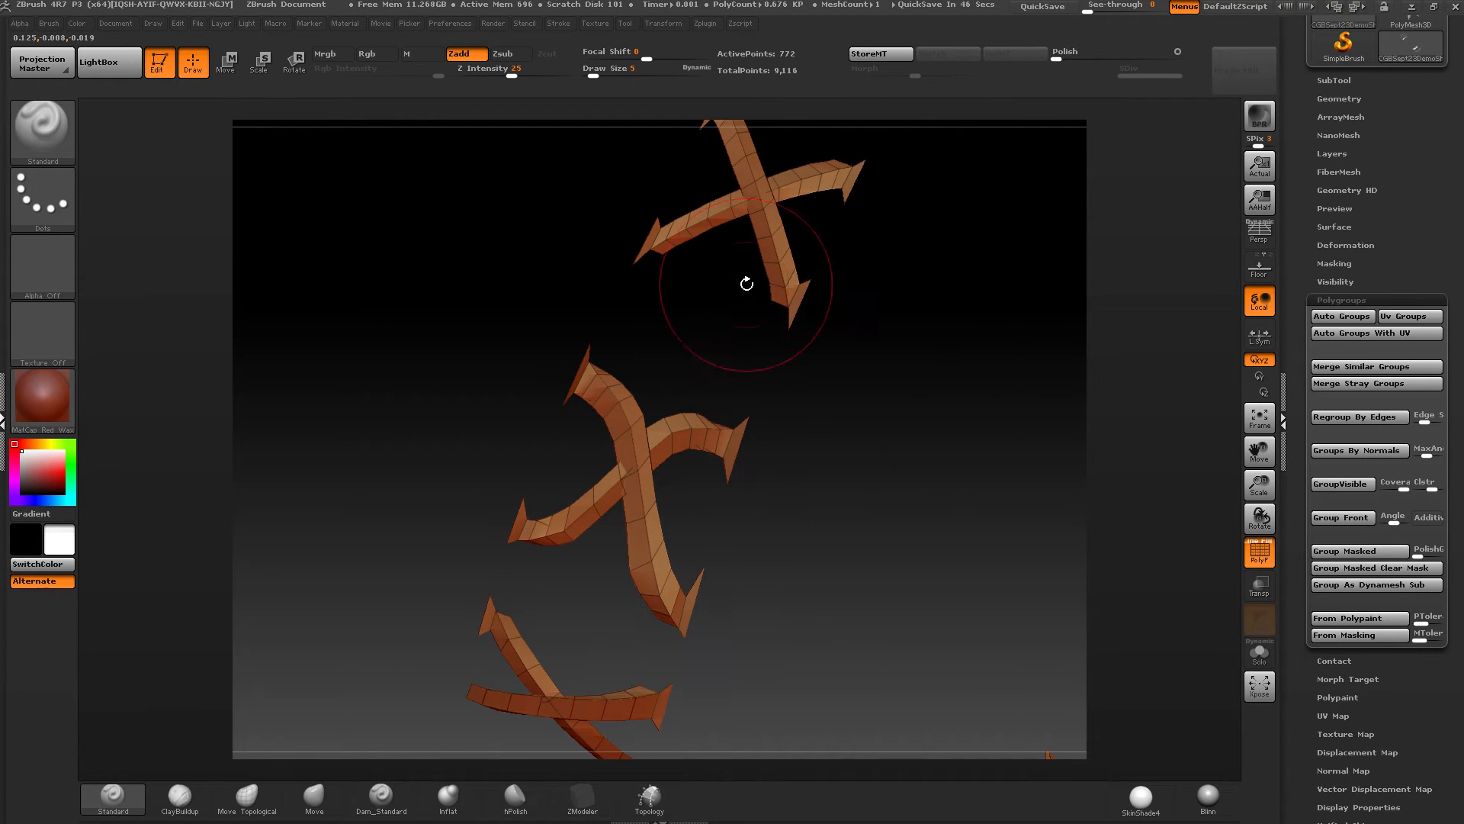
key("ctrl+shift+x")
right_click_drag(779, 437, 773, 432)
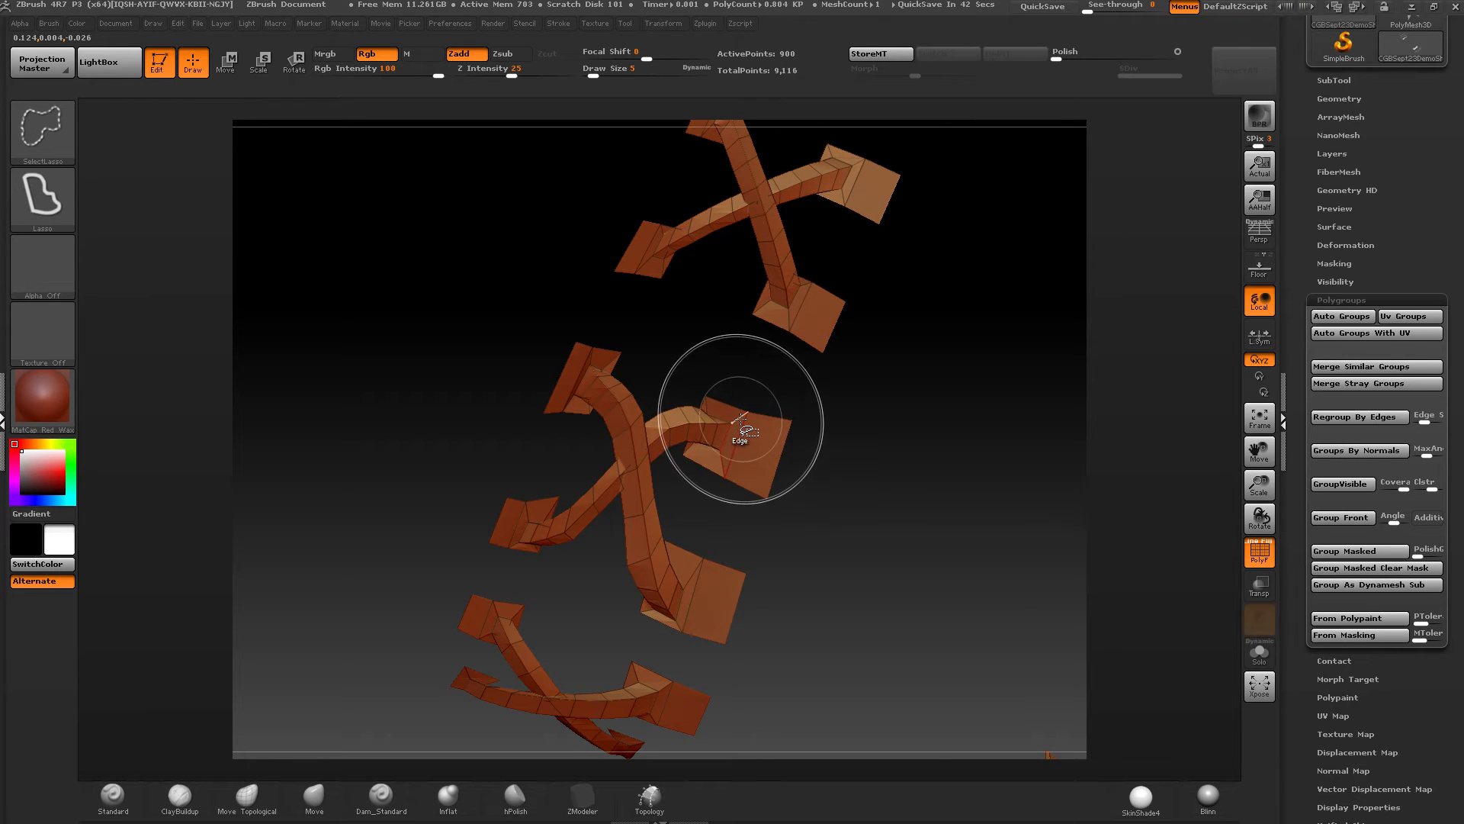
Step: Hide the flared connecting faces around the lace ends of the two lowest crosses
right_click_drag(607, 345, 618, 362)
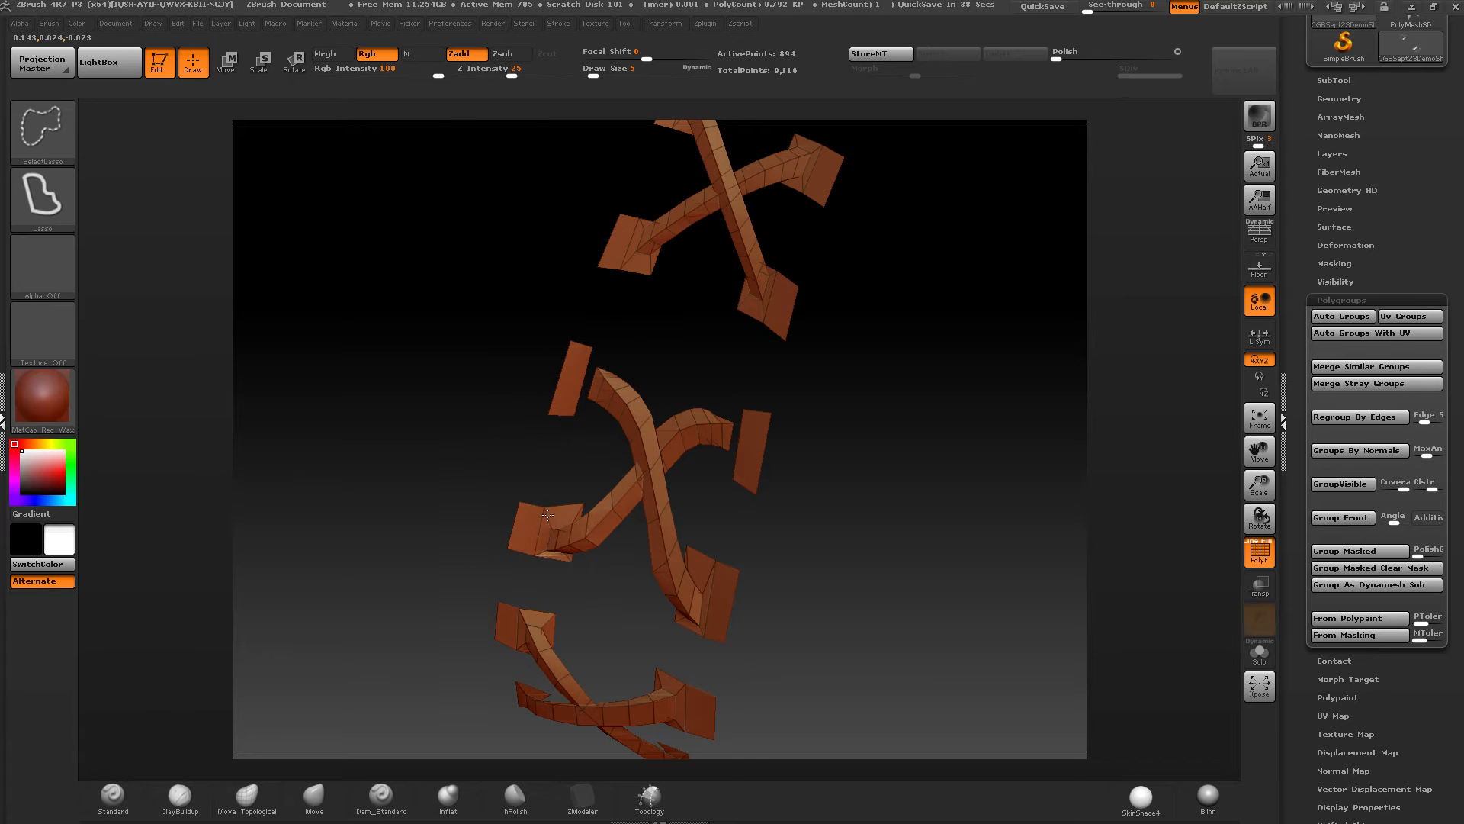
right_click_drag(573, 479, 670, 441)
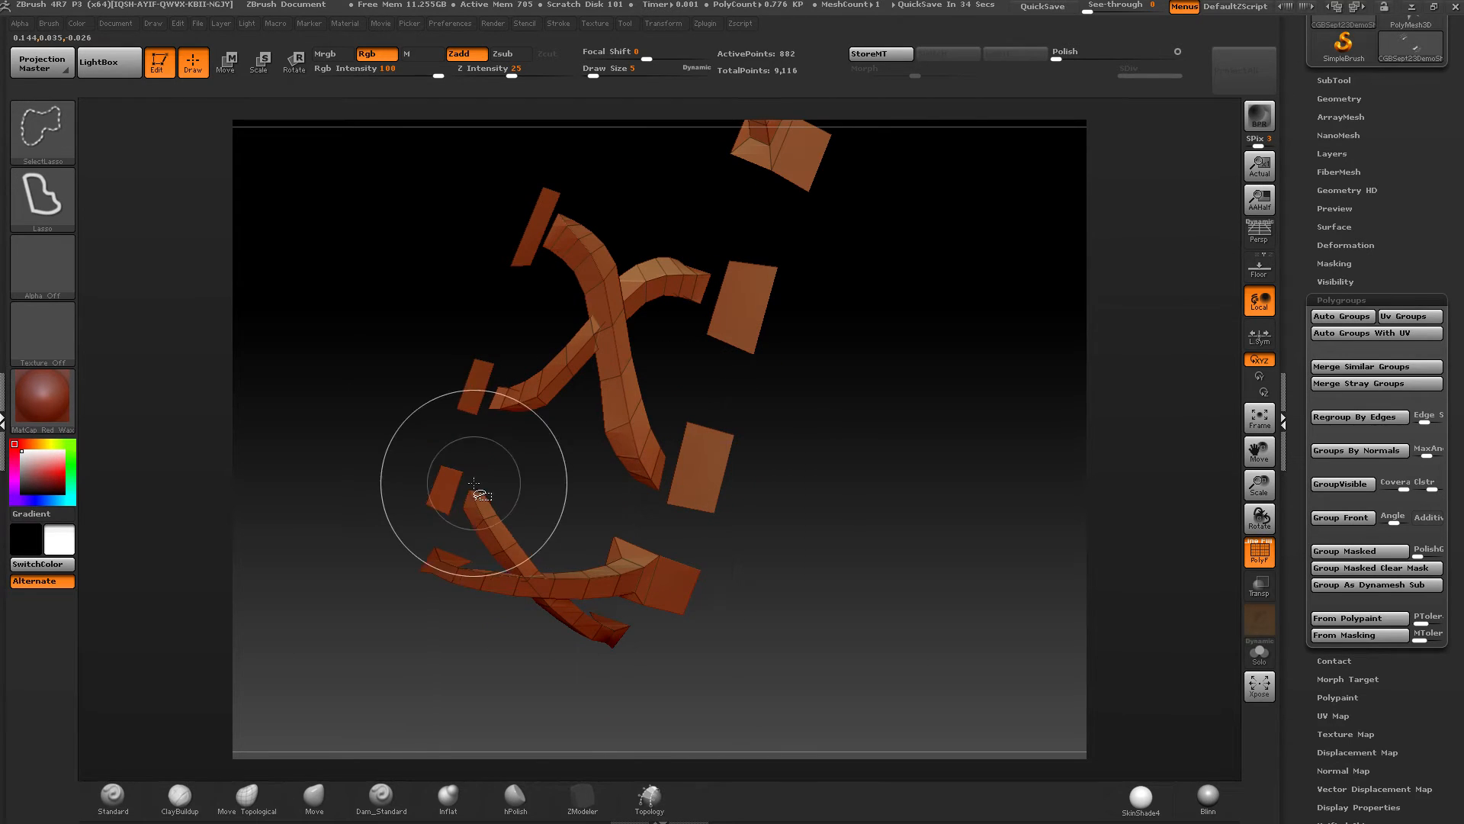
right_click_drag(475, 483, 650, 563)
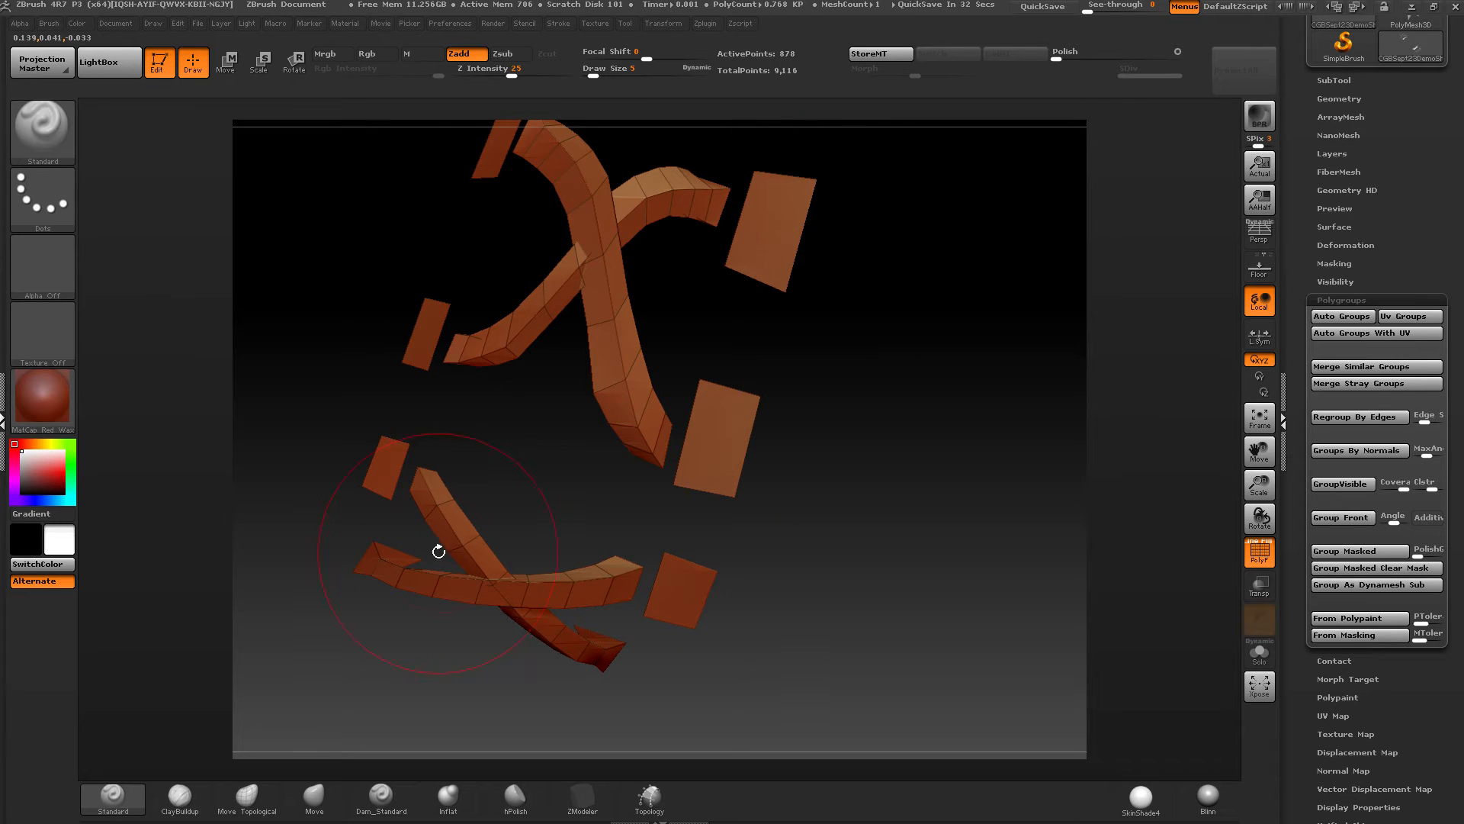
mouse_move(407, 540)
right_mouse_down()
mouse_move(333, 496)
mouse_move(364, 543)
mouse_move(408, 526)
right_mouse_up()
mouse_move(691, 568)
right_mouse_down()
mouse_move(624, 611)
mouse_move(661, 539)
mouse_move(702, 581)
right_mouse_up()
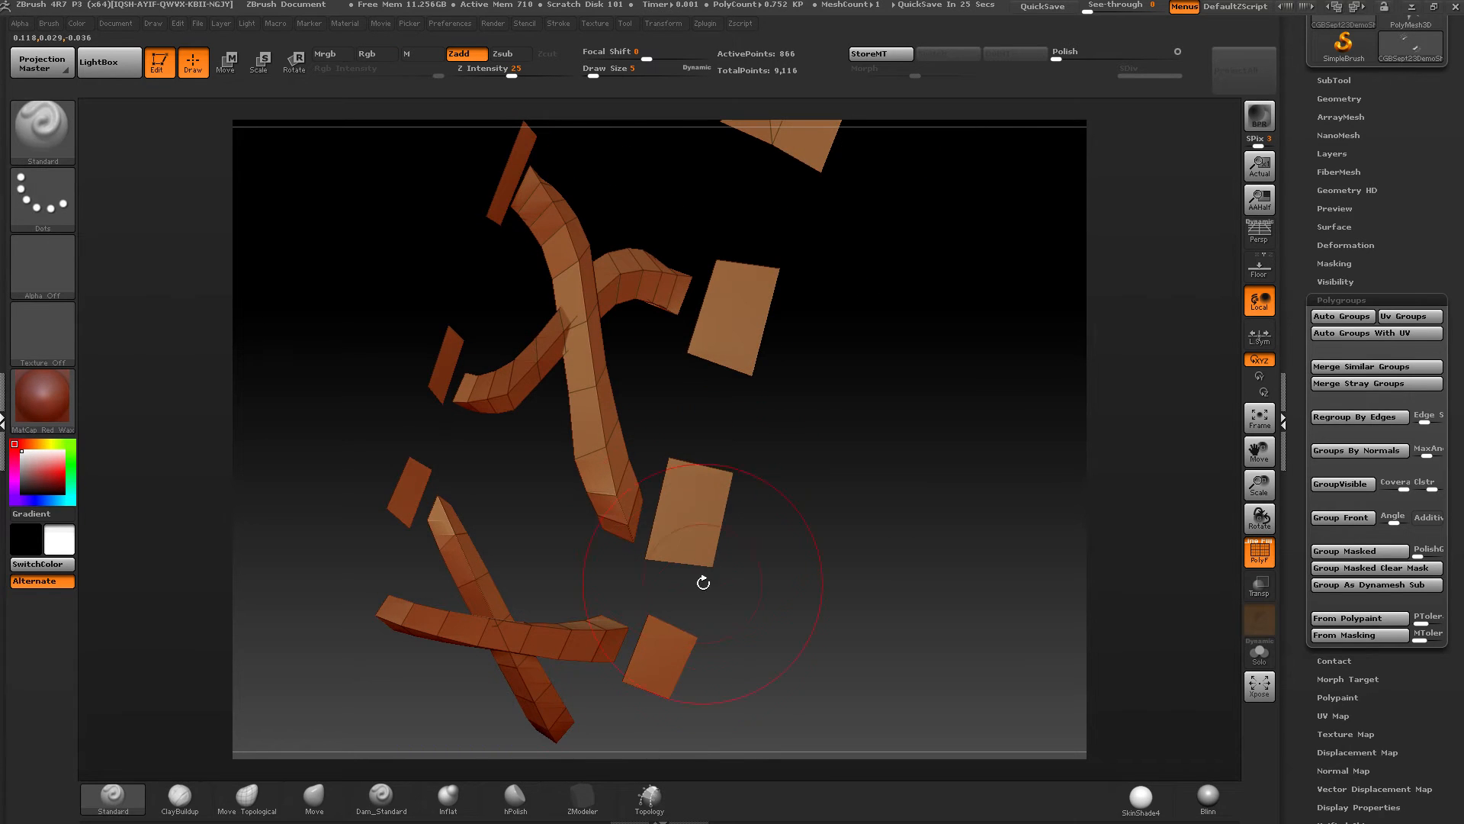
Step: Undo the stray edit and hide two detached lining faces between the two lowest crosses, one on each side
mouse_move(707, 632)
left_mouse_down("ctrl+alt+shift")
mouse_move(662, 627)
mouse_move(671, 604)
left_mouse_up("ctrl+alt+shift")
key("ctrl+z")
right_click_drag(707, 495, 709, 503)
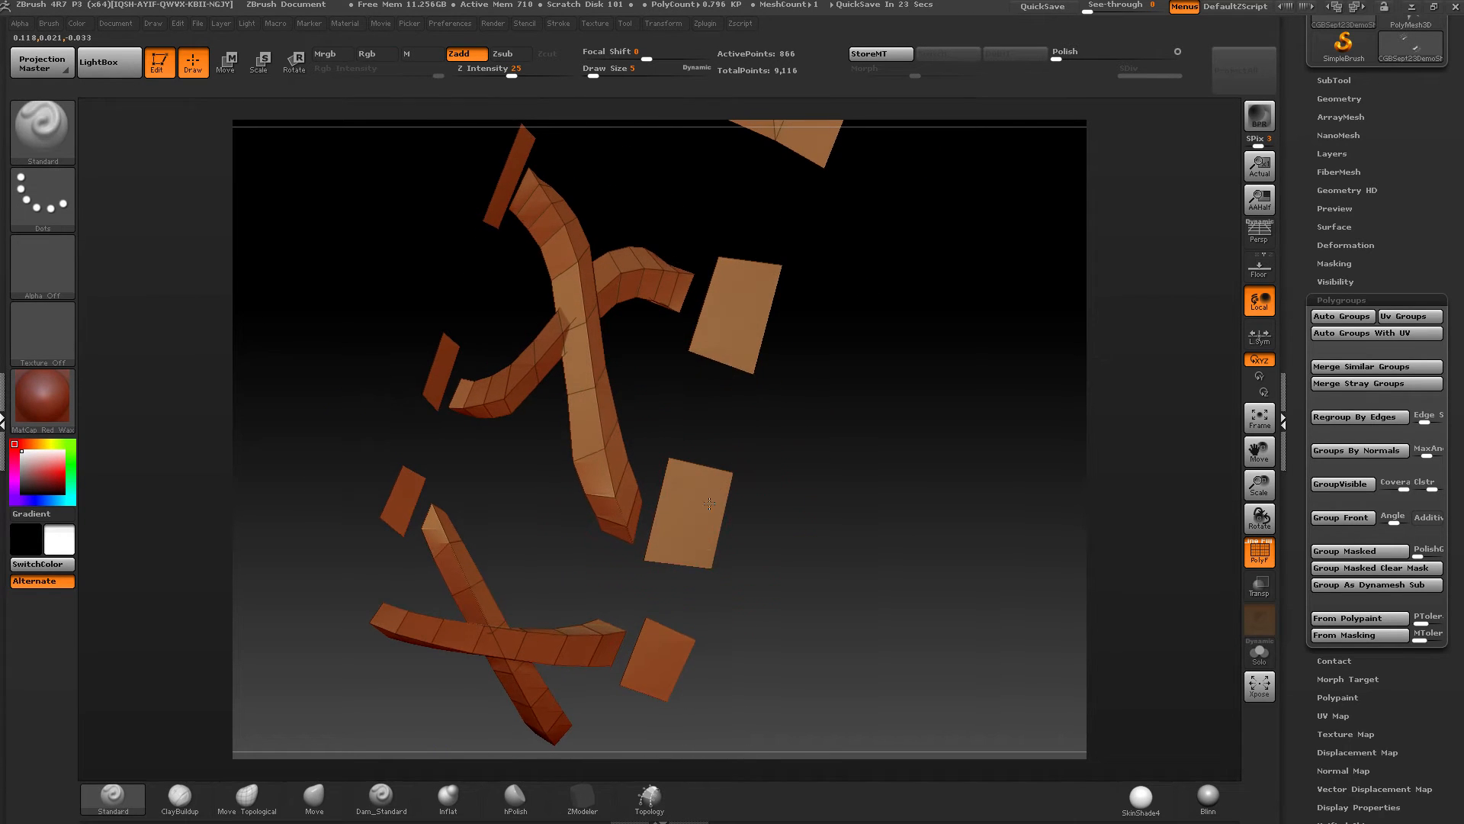
left_click(704, 472, "ctrl+shift")
left_click(416, 475, "ctrl+shift")
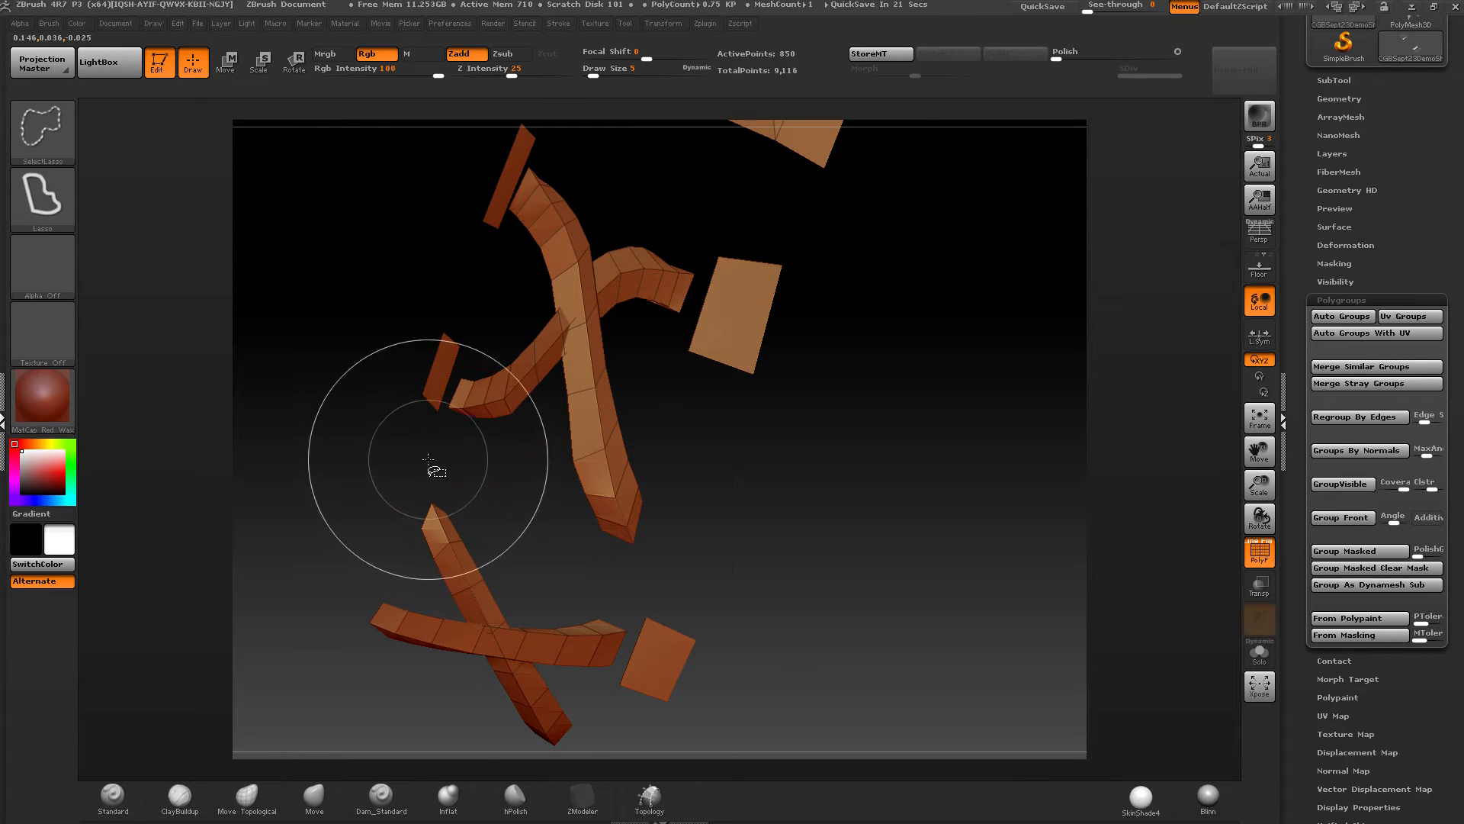
Step: Hide the lining face beside the right end of the third lace cross from the bottom and the flared faces around its lowest end
mouse_move(618, 257)
right_mouse_down("alt")
mouse_move(561, 443)
mouse_move(588, 437)
mouse_move(554, 483)
right_mouse_up("alt")
right_click_drag(719, 290, 660, 396, "alt")
left_click(775, 475, "ctrl+shift")
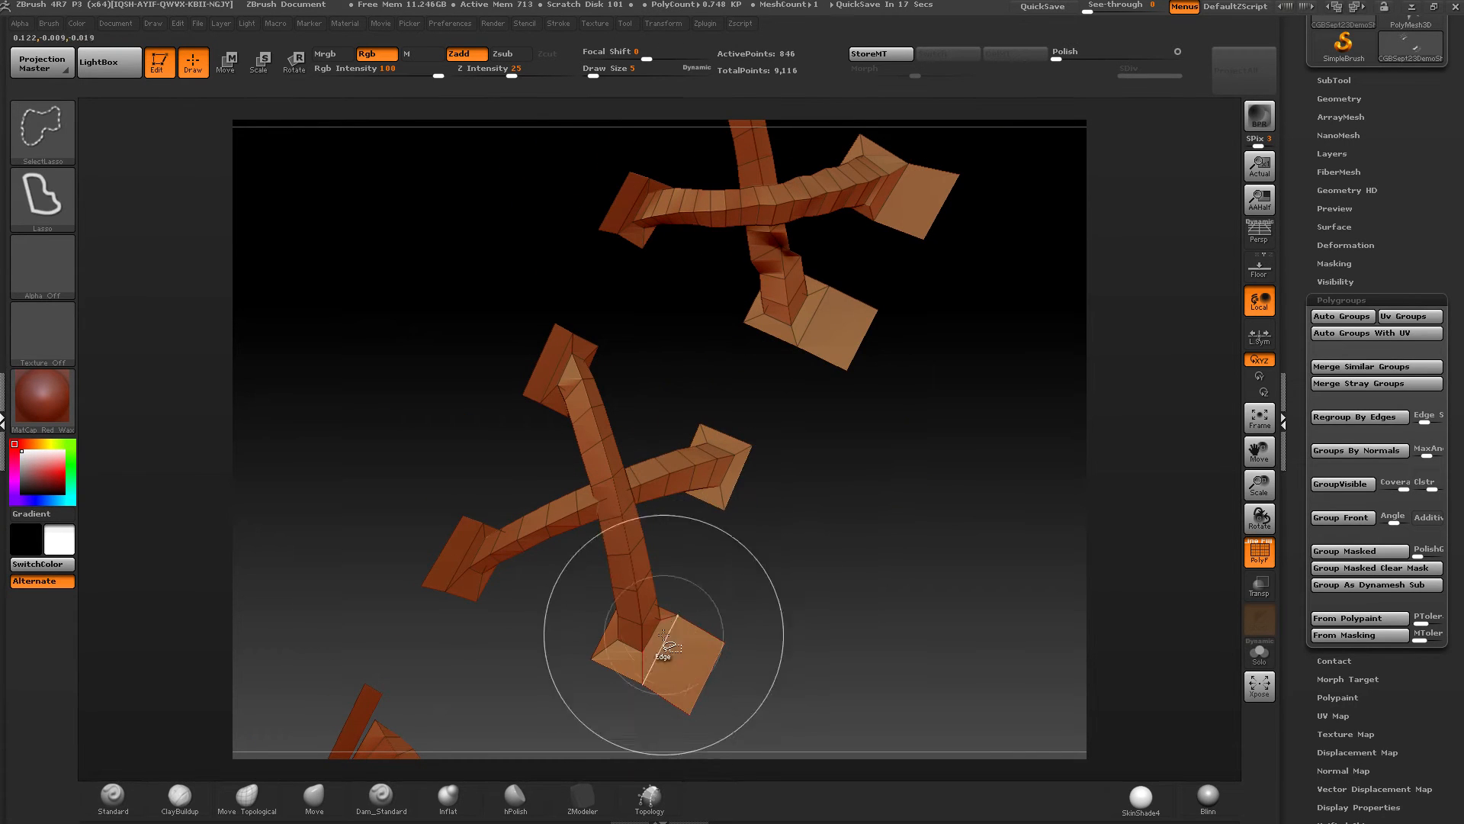
left_click(641, 658, "ctrl+shift")
key("ctrl+z")
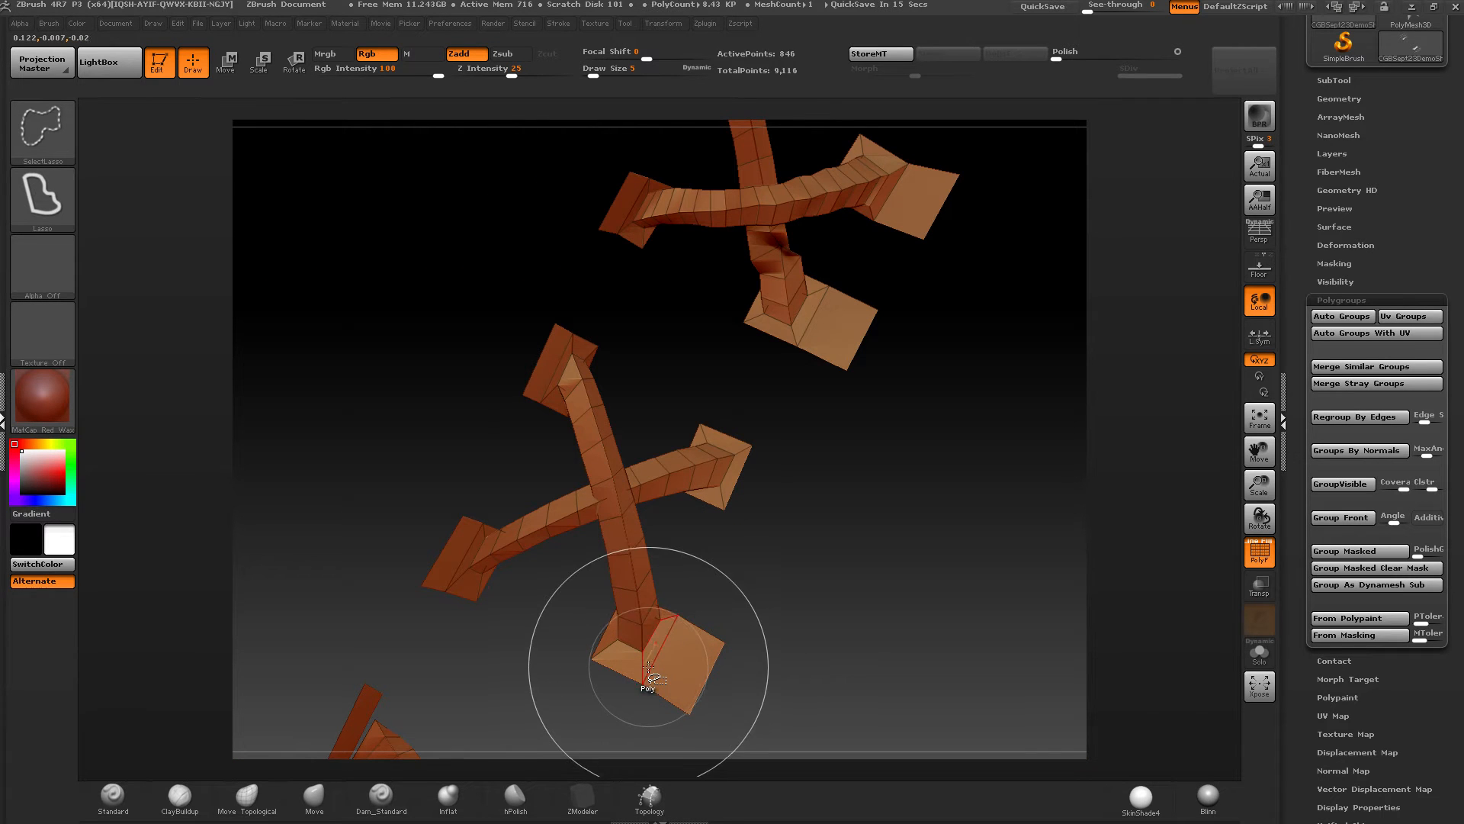
left_click(642, 670, "ctrl+shift")
Step: Hide the flared connecting faces around the three remaining ends of the same lace cross
right_click_drag(492, 570, 509, 570)
right_click_drag(510, 570, 496, 598, "ctrl")
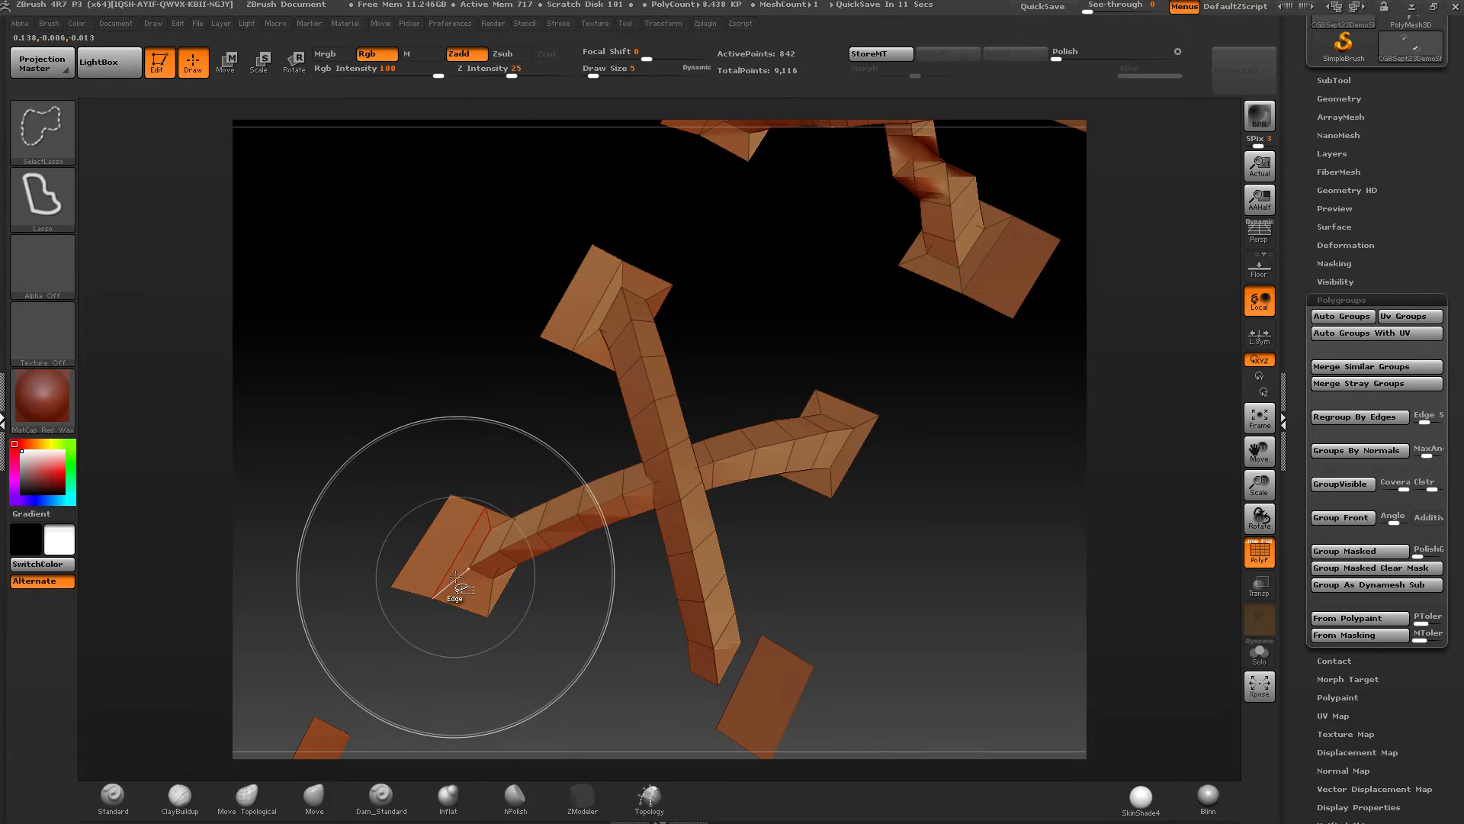
left_click(466, 583, "ctrl+shift")
right_click_drag(581, 329, 589, 336)
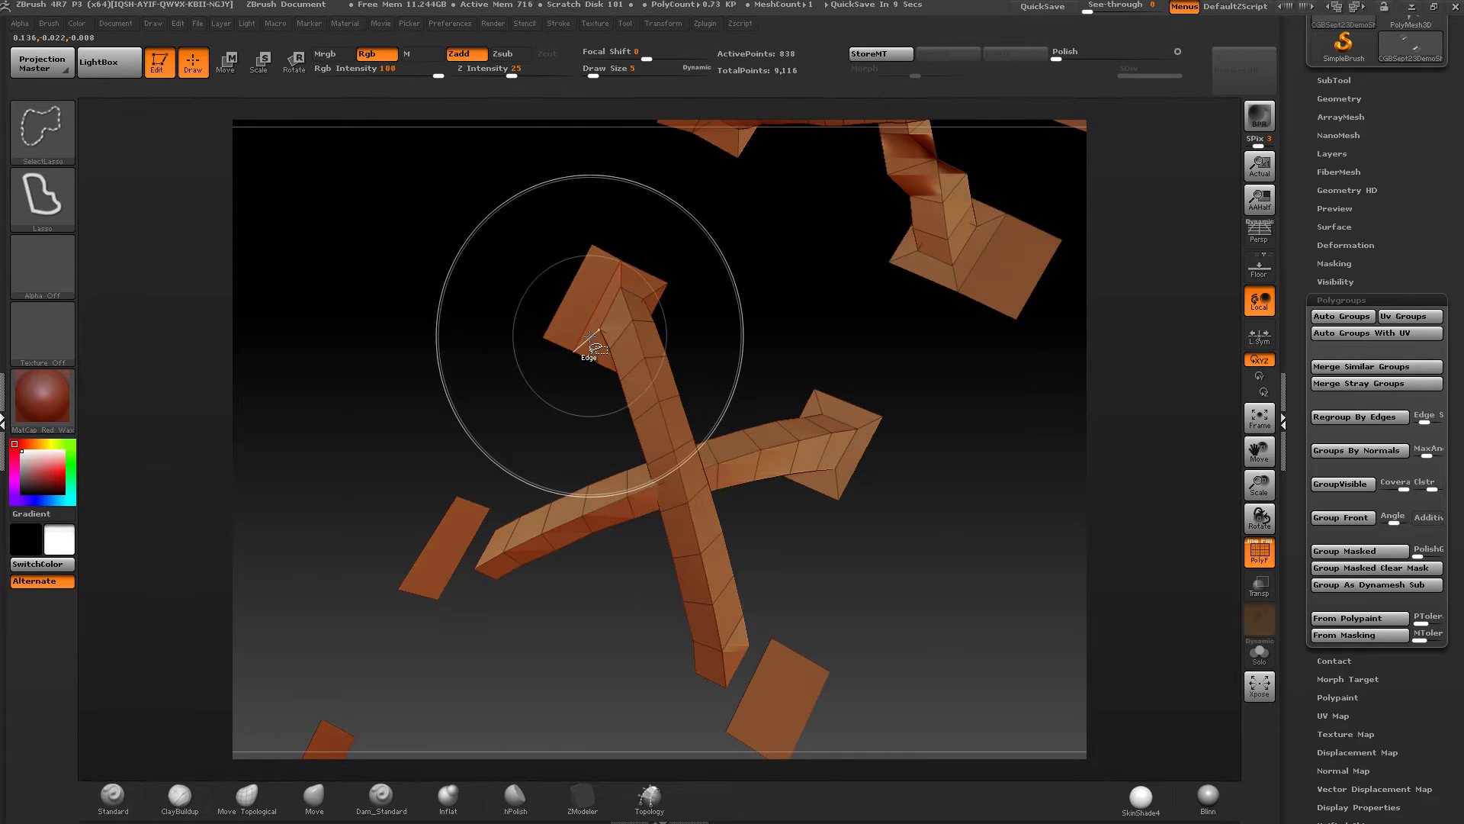
left_click(589, 337, "ctrl+shift")
right_click_drag(647, 271, 584, 276, "alt")
left_click(805, 430, "ctrl+shift")
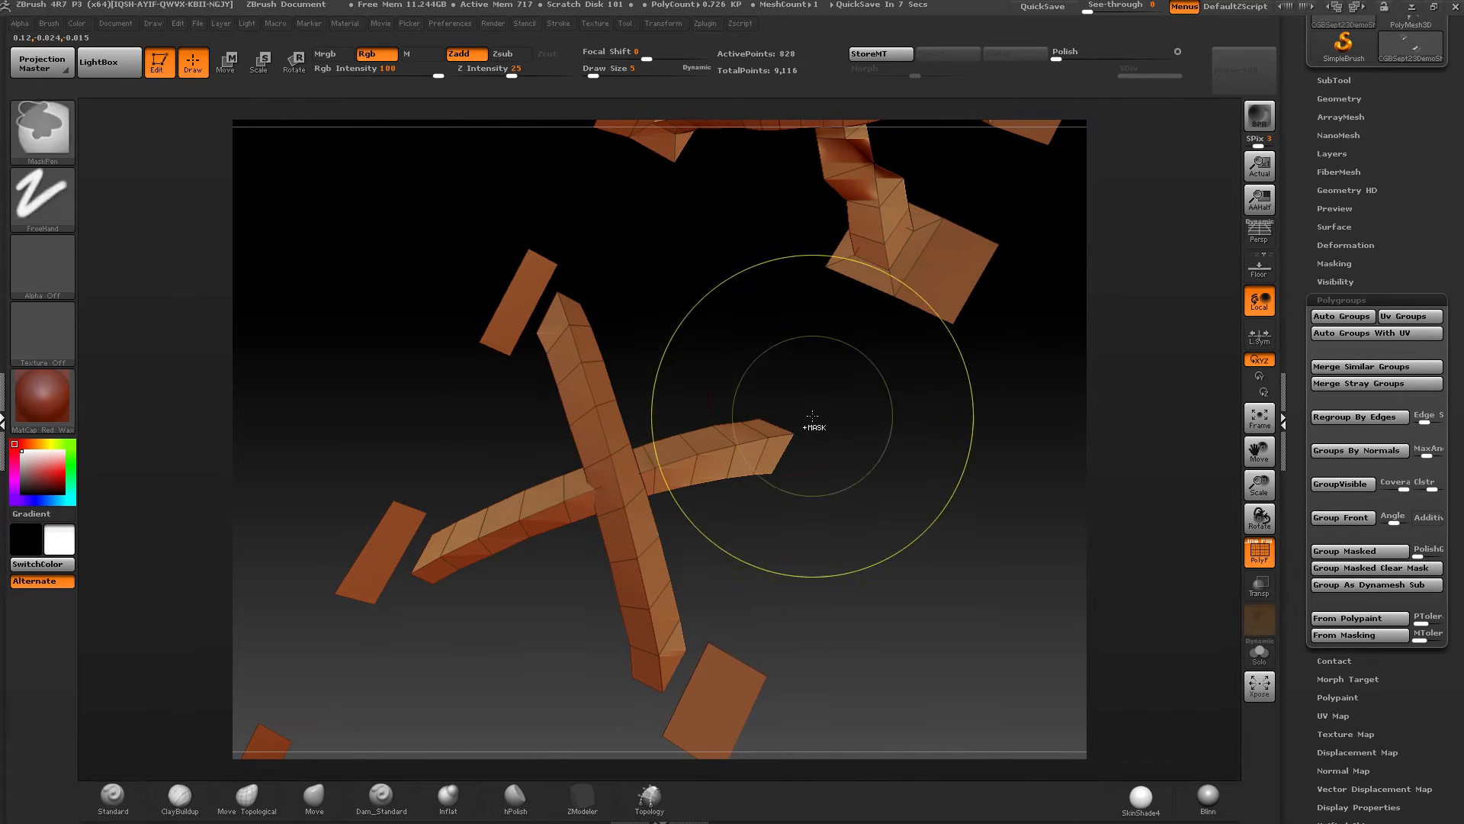
Step: Hide the flared connecting faces at the lower and right ends of the topmost lace cross, along with the lining faces beside them
right_click_drag(896, 265, 797, 441, "alt")
left_click(826, 407, "ctrl+shift")
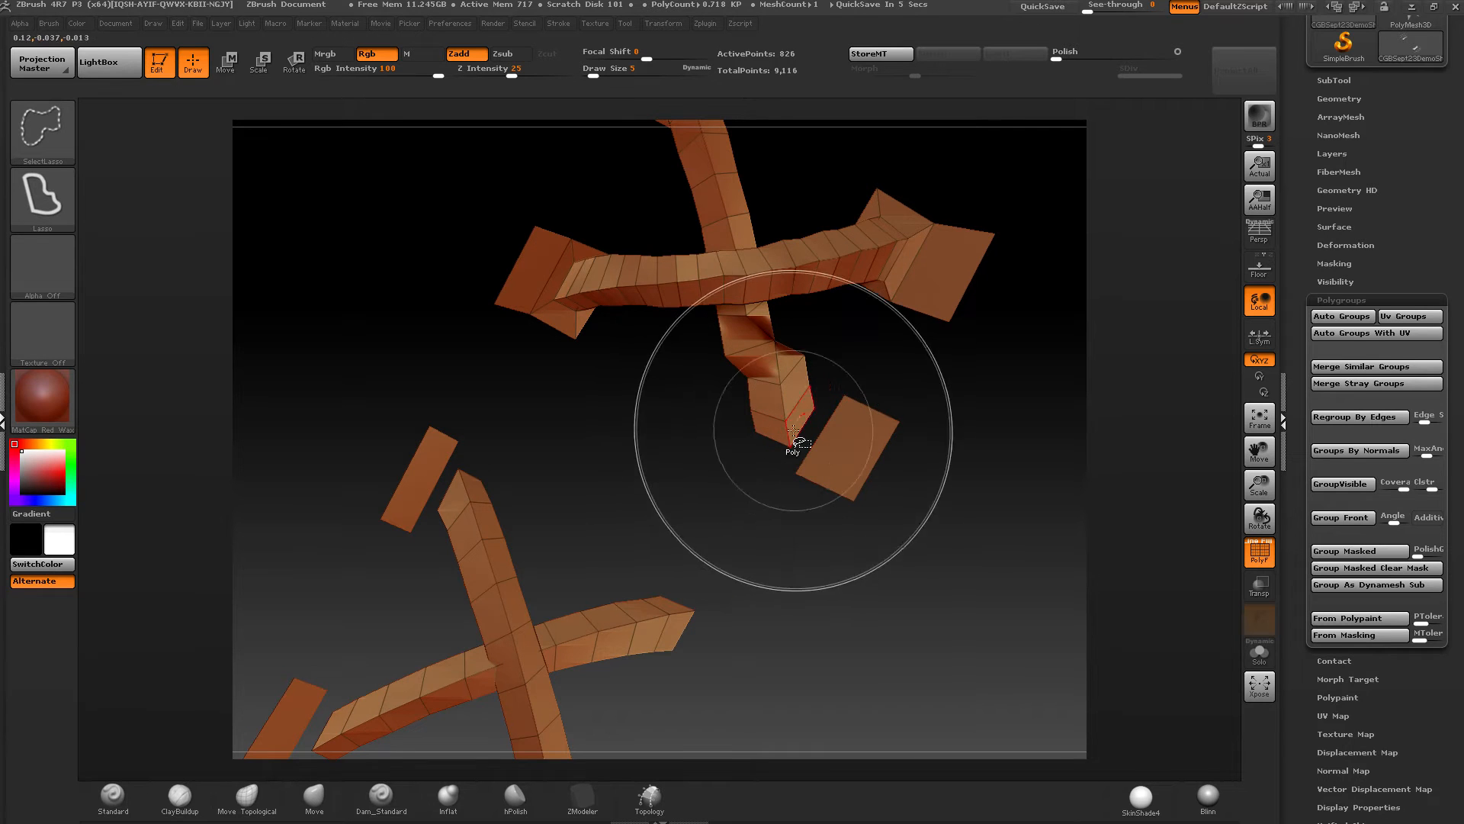
left_click(935, 222, "ctrl+shift")
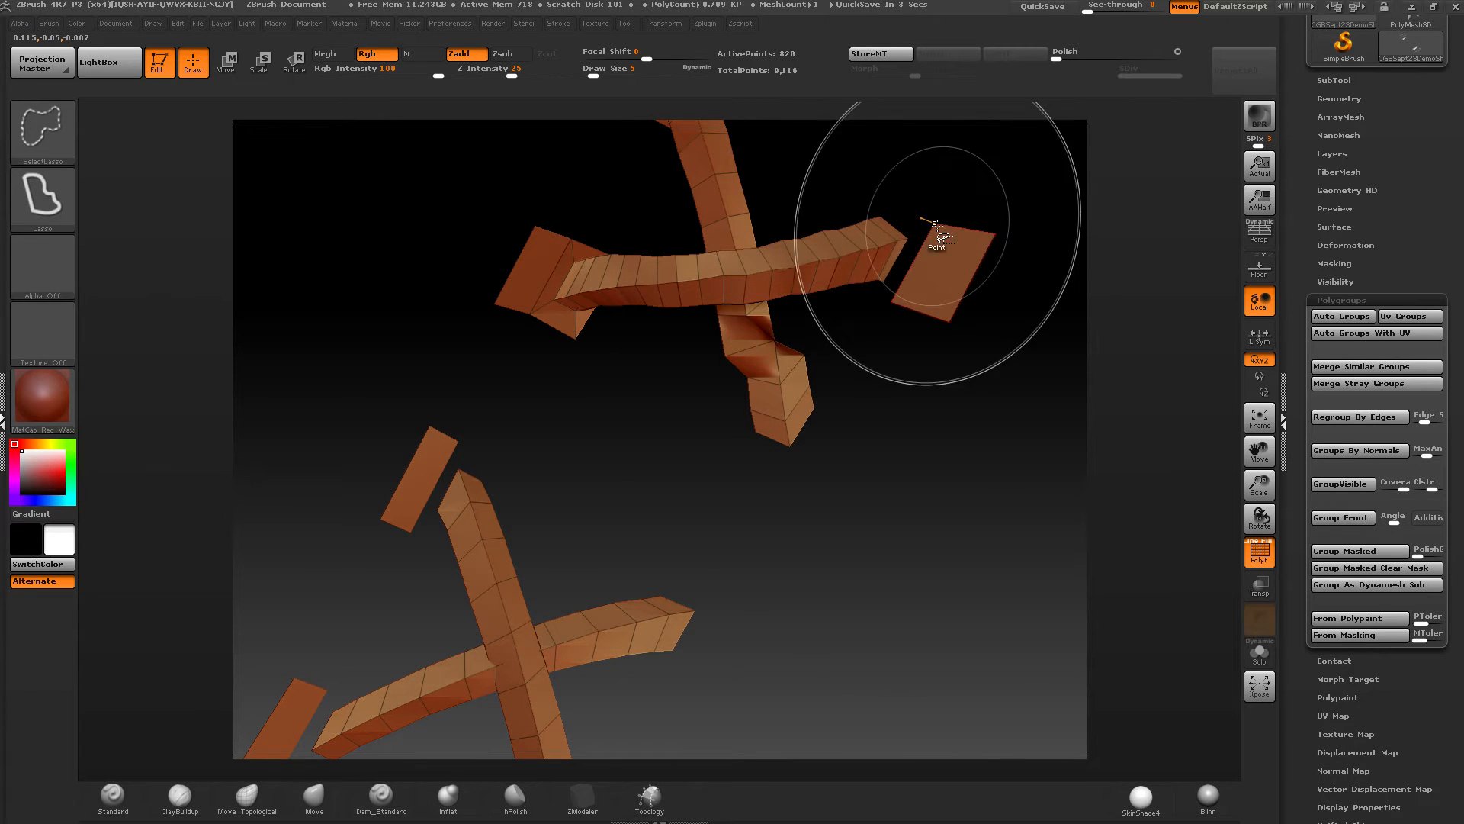
left_click(935, 223, "ctrl+shift")
Step: Hide the flared faces and adjoining lining faces at the left and upper ends of the topmost lace cross
right_click_drag(632, 296, 644, 415, "alt")
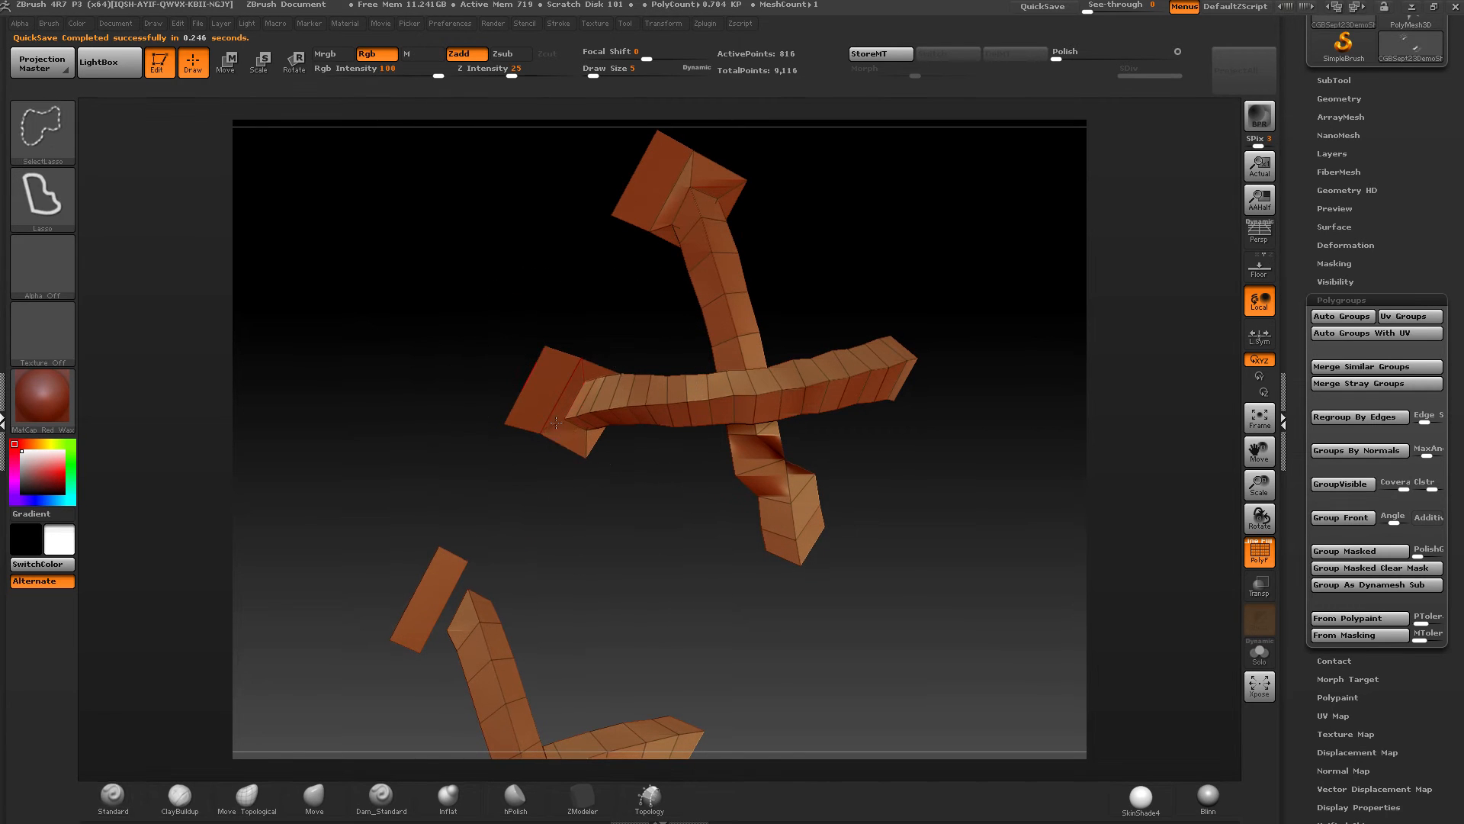
left_click(556, 423, "ctrl+shift")
left_click(665, 223, "ctrl+shift")
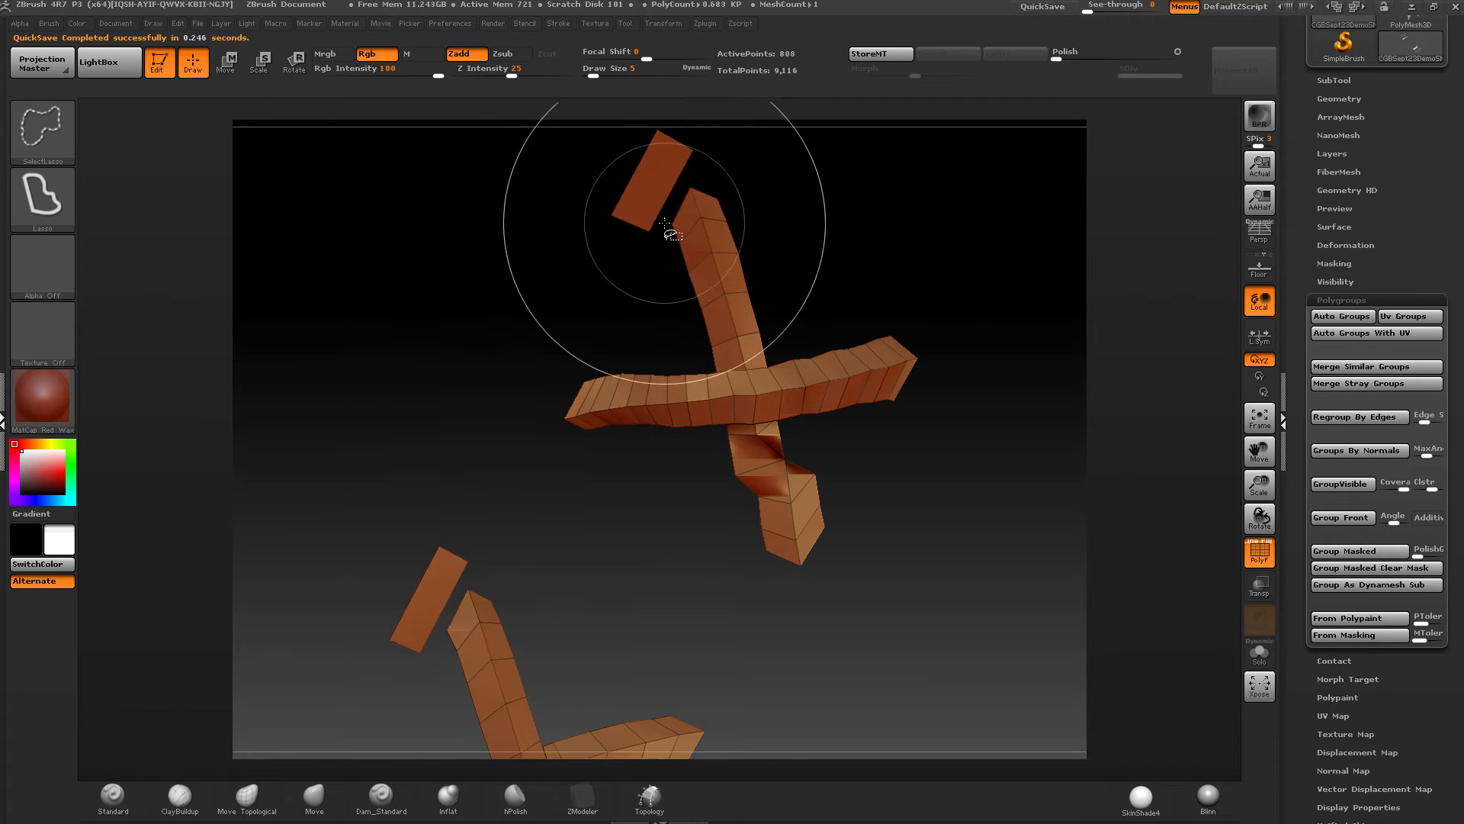
left_click(670, 140, "ctrl+shift")
Step: Hide the two detached lining faces beside the upper and left ends of the cross below the topmost one
left_click_drag(472, 527, 598, 333, "alt")
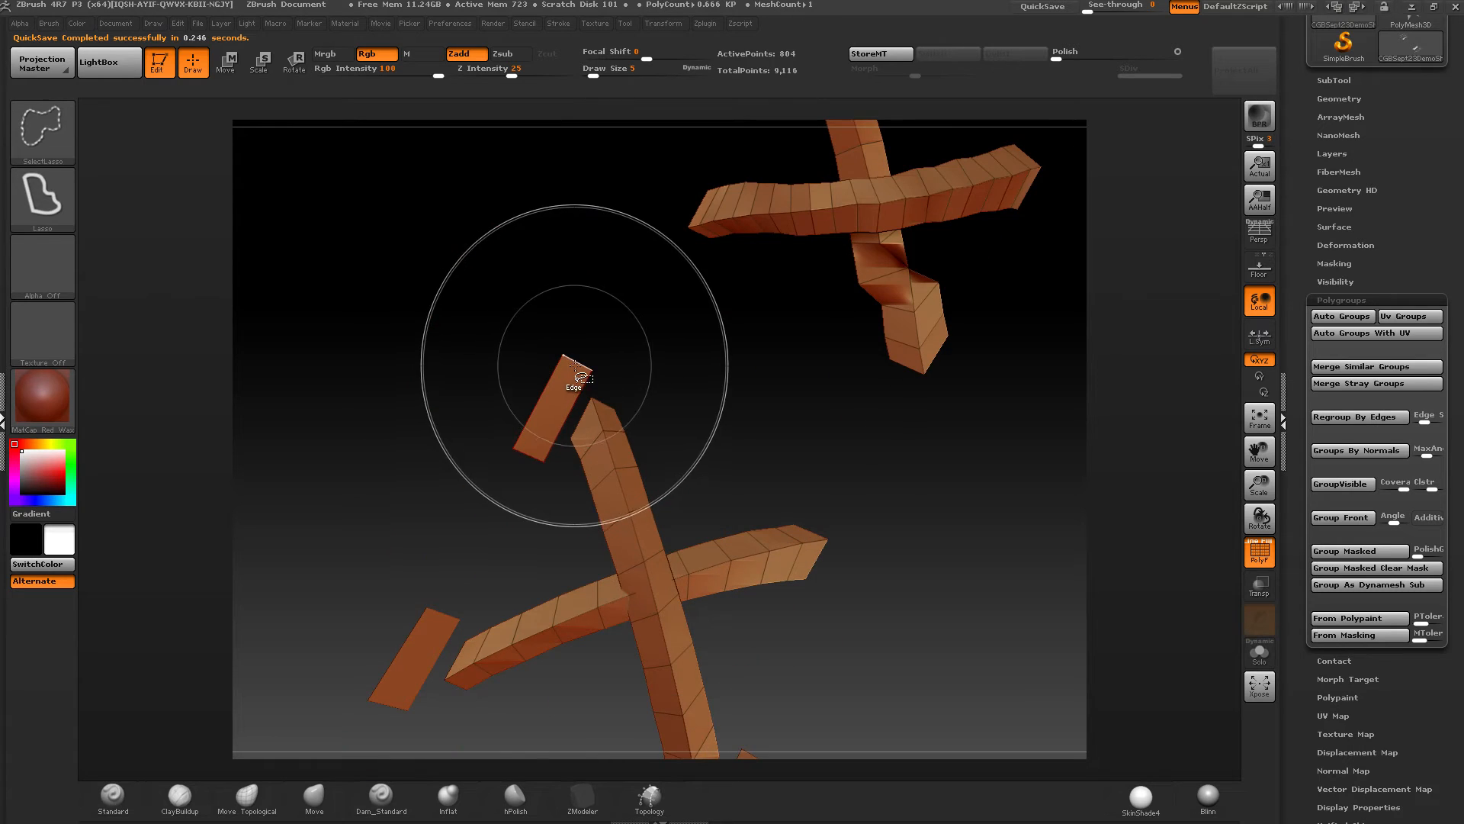
left_click(579, 369, "ctrl+shift")
left_click_drag(454, 595, 547, 342, "alt")
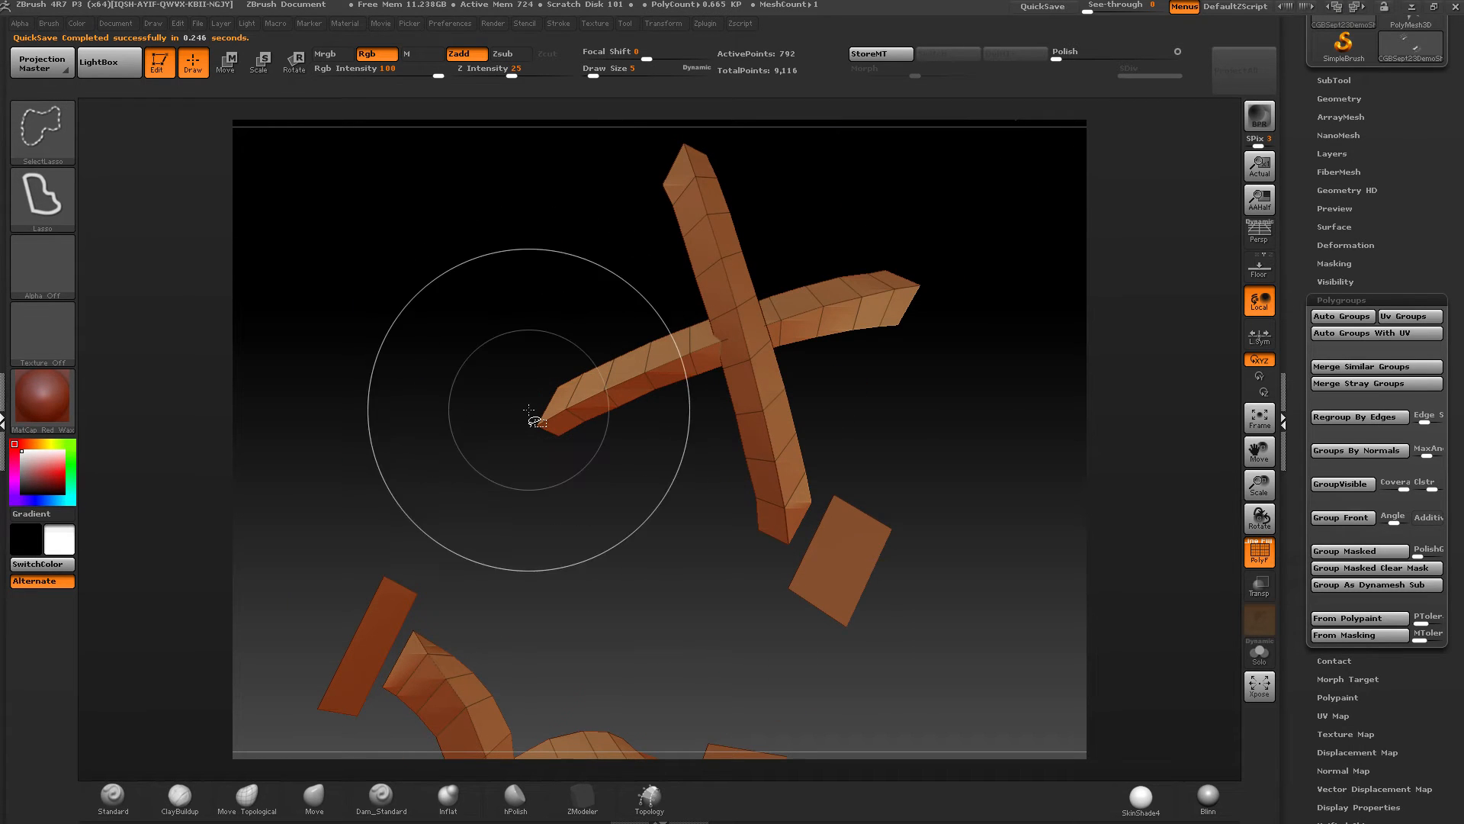
Step: Hide the stray faces left beside the ends of the crossed laces on one shoe
left_click(839, 566, "ctrl+shift")
left_click_drag(843, 572, 588, 313)
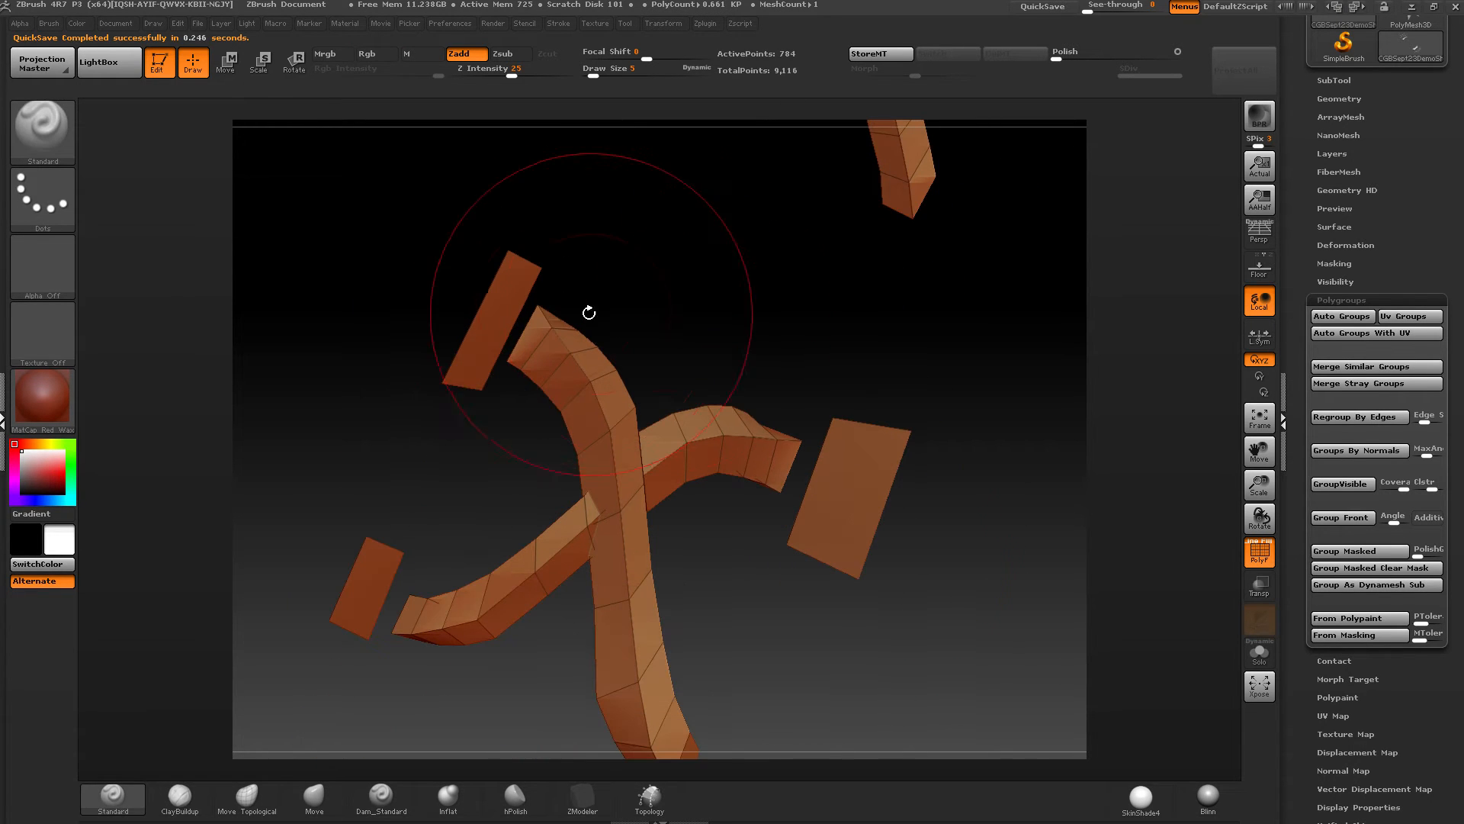
left_click(530, 278, "ctrl+shift")
left_click(869, 427, "ctrl+shift")
left_click_drag(689, 601, 427, 336)
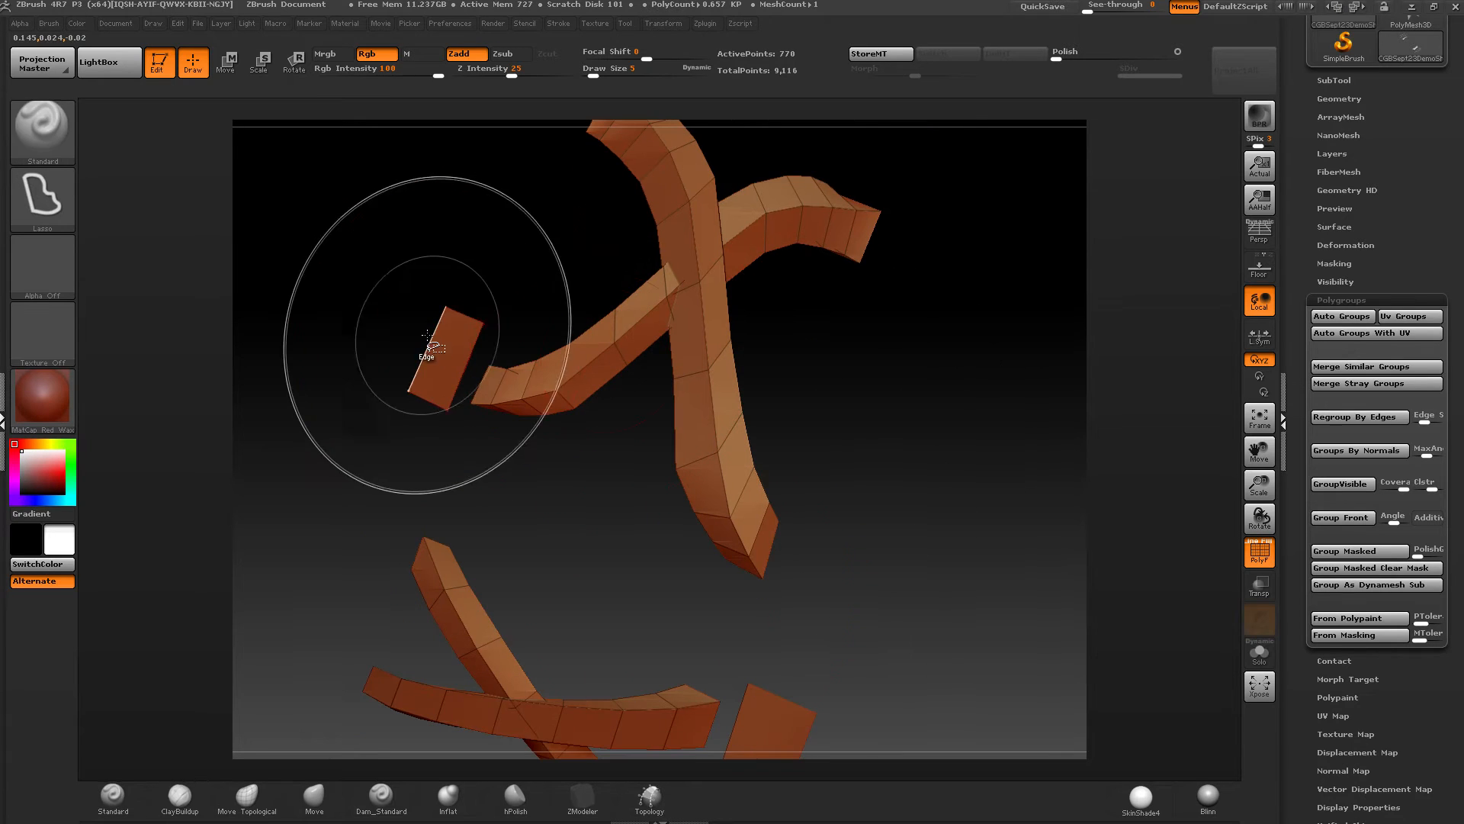
left_click(427, 335, "ctrl+shift")
left_click_drag(591, 618, 663, 283)
left_click(718, 410, "ctrl+shift")
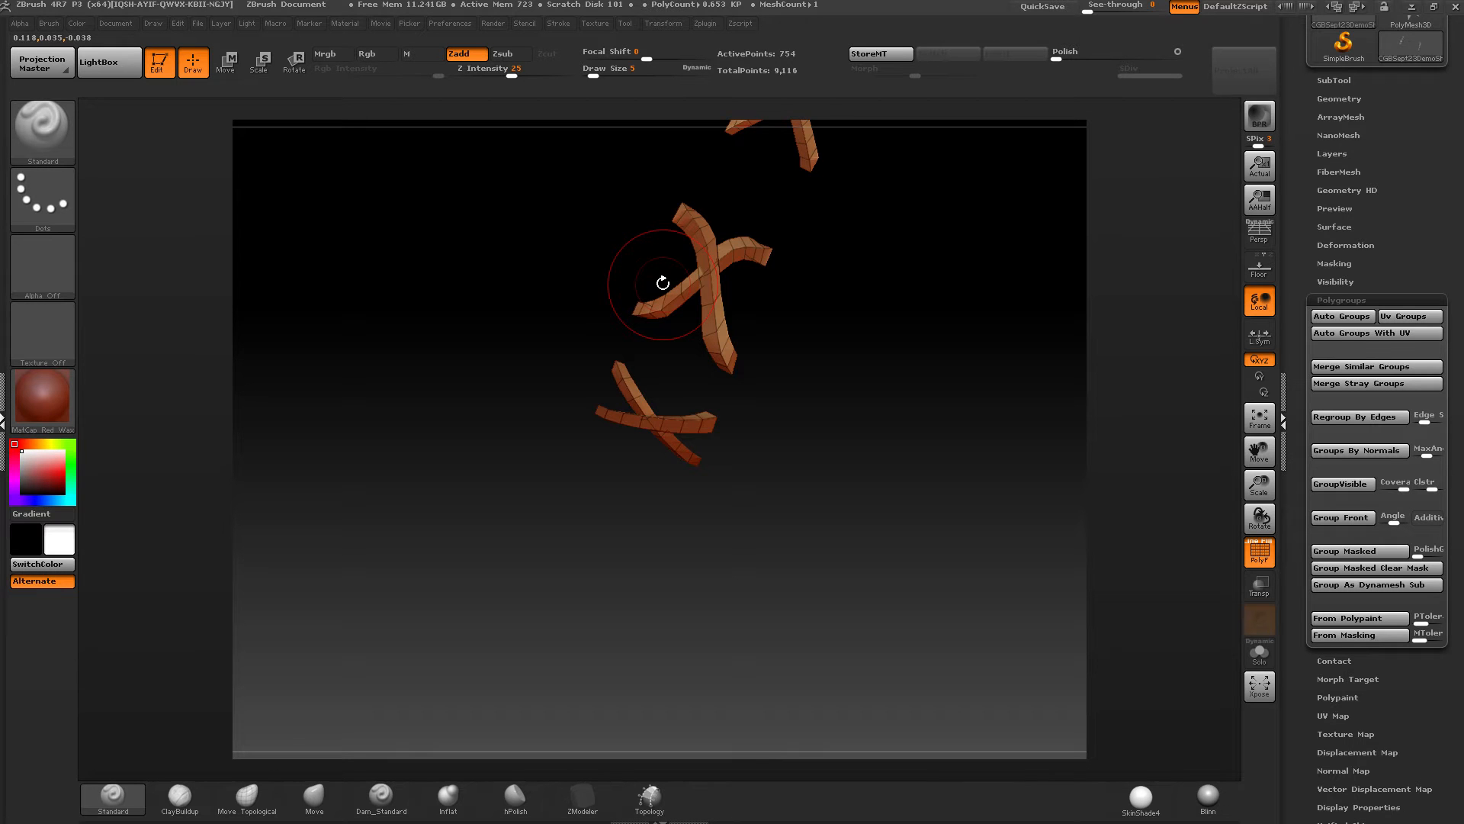
Step: Hide the eyelet faces around the two outer ends of the topmost lace cross on the other shoe
mouse_move(939, 417)
left_mouse_down()
mouse_move(725, 480)
mouse_move(866, 451)
mouse_move(1029, 515)
left_mouse_up()
right_click_drag(1029, 515, 591, 565, "alt")
right_click_drag(591, 565, 568, 488, "ctrl")
left_click(497, 253, "ctrl+shift")
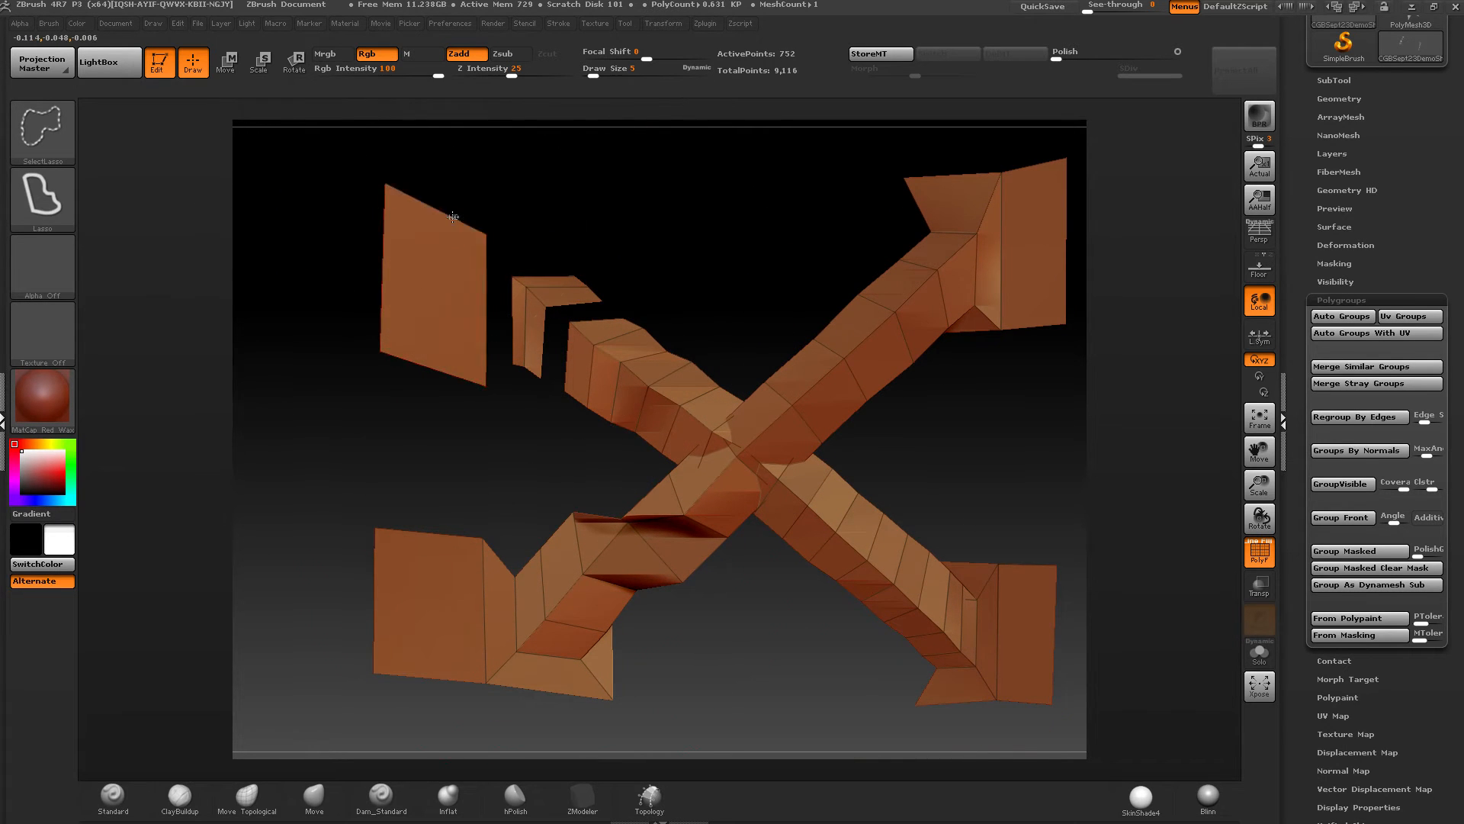
left_click(465, 224, "ctrl+shift")
left_click(505, 661, "ctrl+shift")
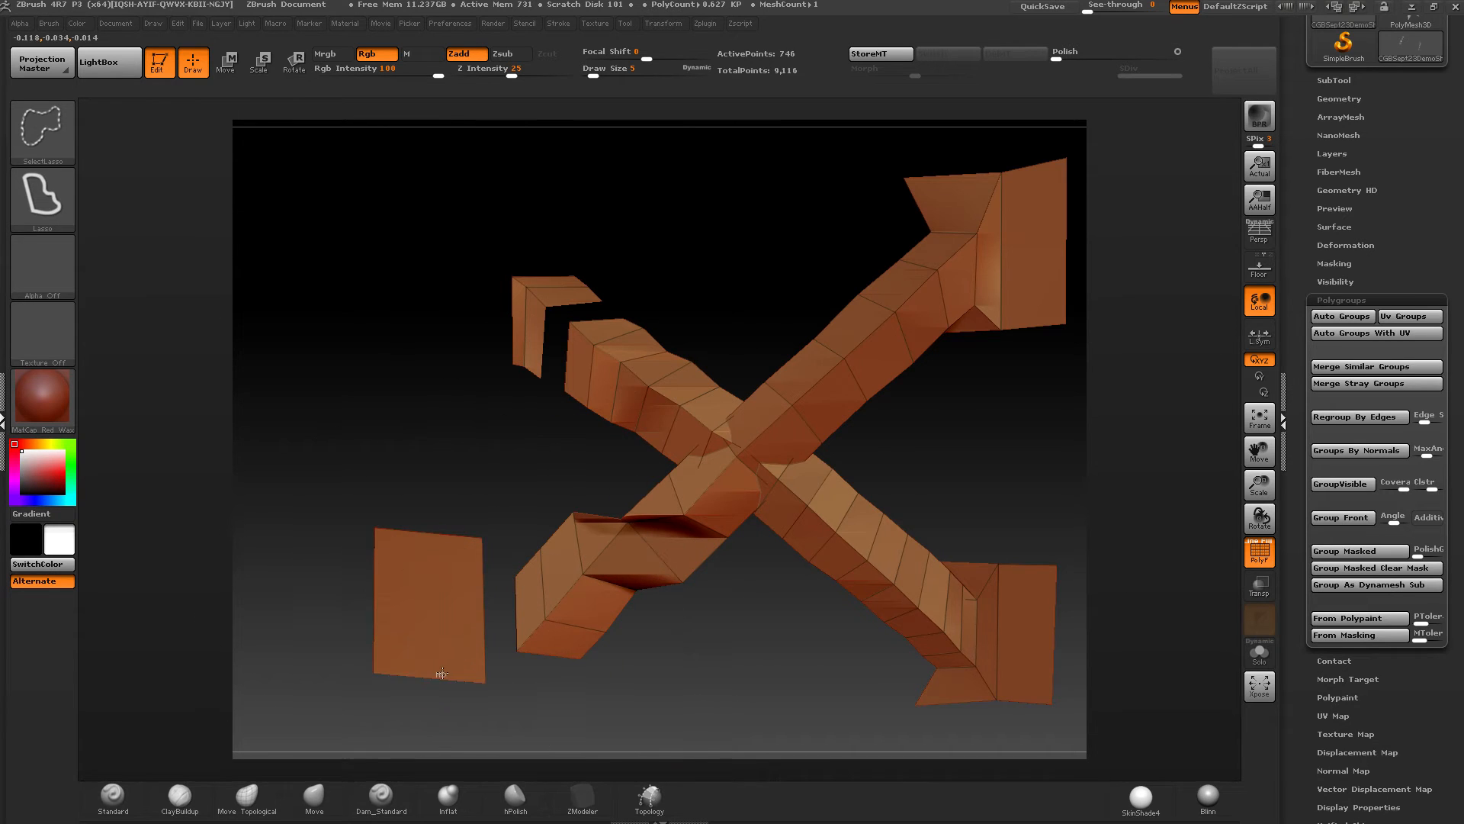
left_click(441, 677, "ctrl+shift")
right_click_drag(465, 580, 562, 339, "ctrl")
right_click_drag(599, 671, 557, 435, "alt")
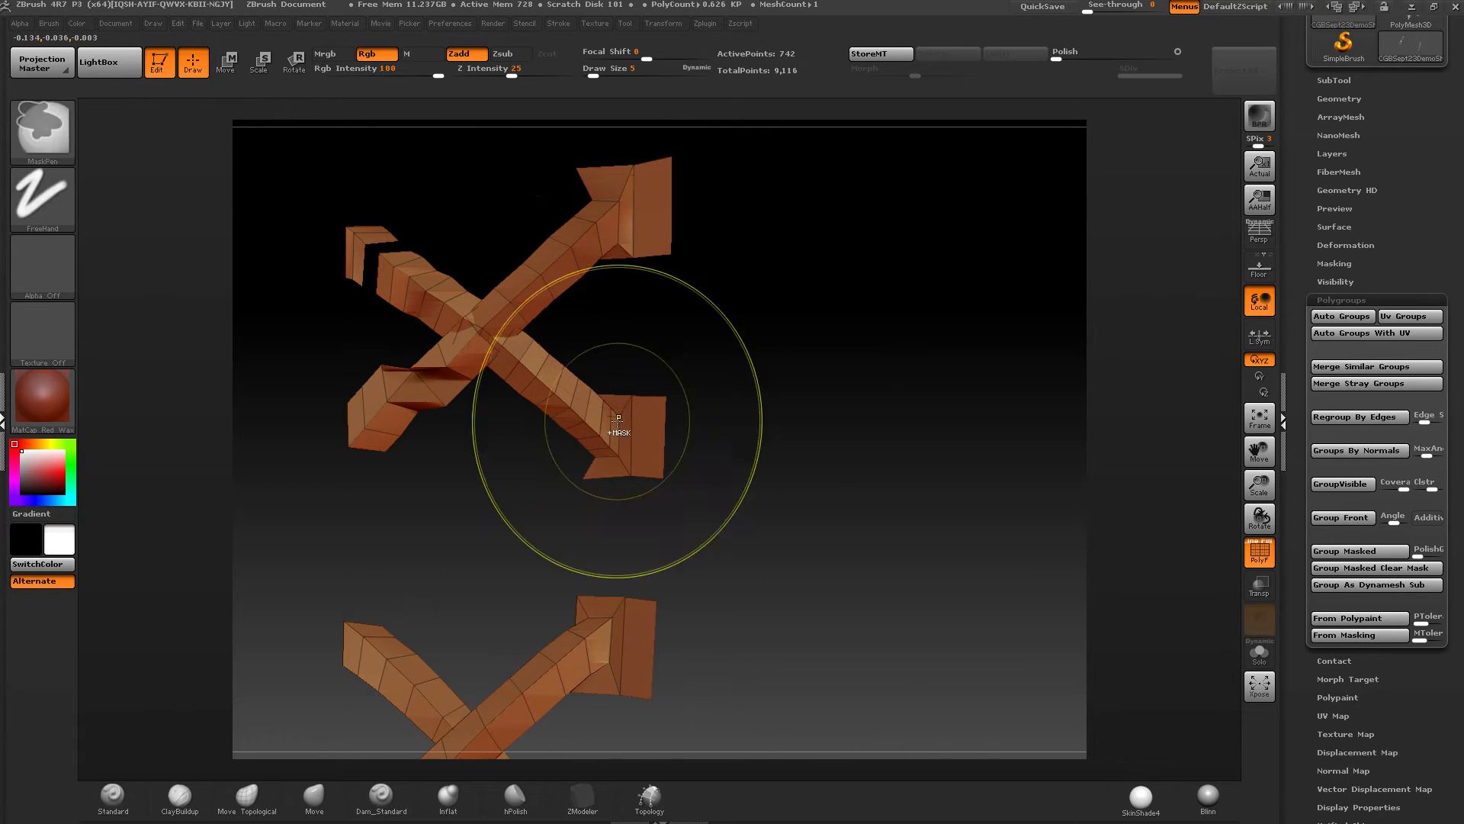
Step: Hide the eyelet faces at the opposite ends of the topmost cross and at the upper end of the second cross
left_click(616, 424, "ctrl+shift")
mouse_move(622, 351)
right_mouse_down()
mouse_move(643, 263)
mouse_move(649, 341)
right_mouse_up()
left_click(643, 271, "ctrl+shift")
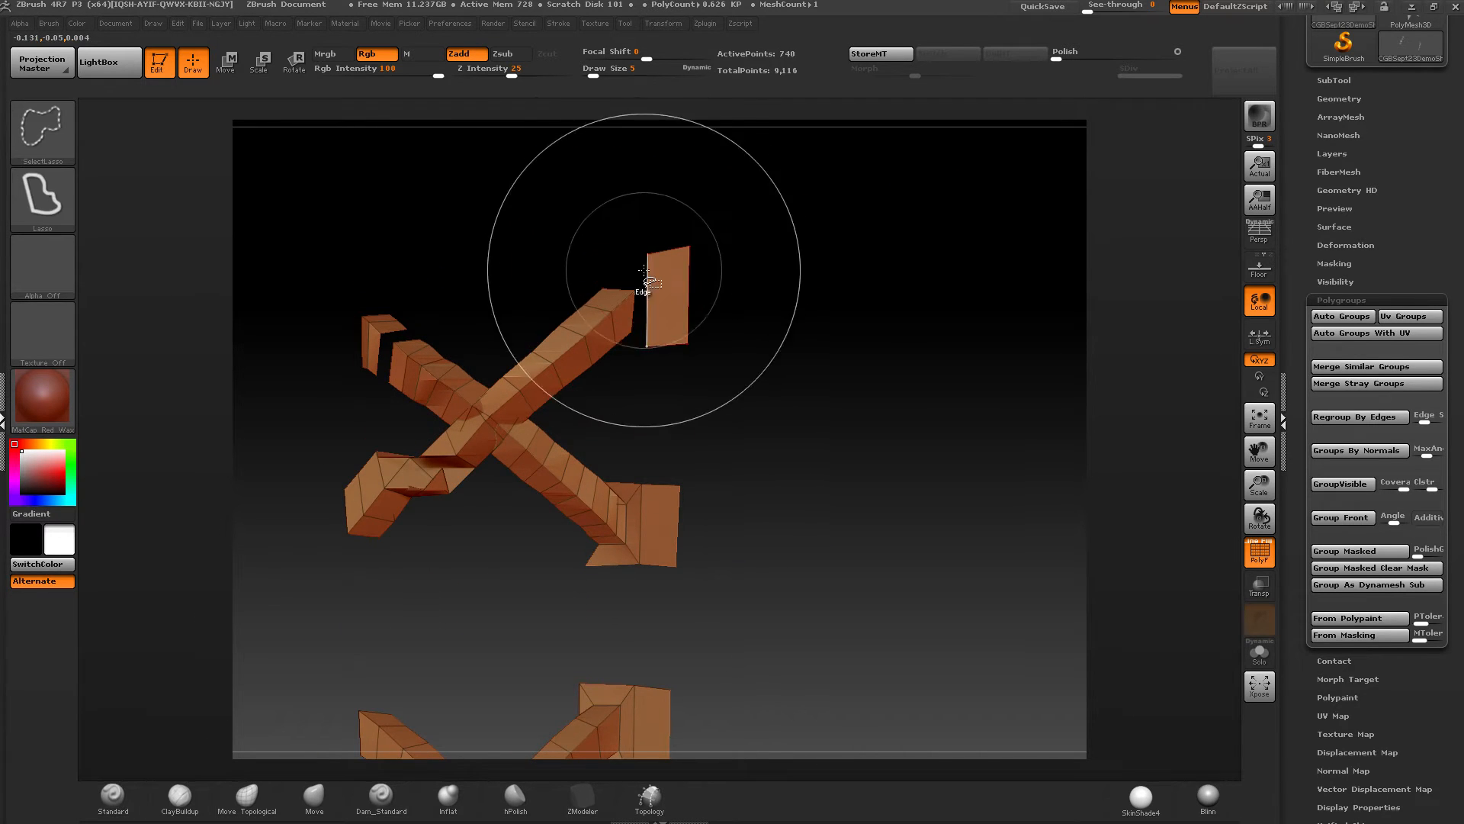
left_click(673, 251, "ctrl+shift")
left_click(632, 496, "ctrl+shift")
left_click(662, 487, "ctrl+shift")
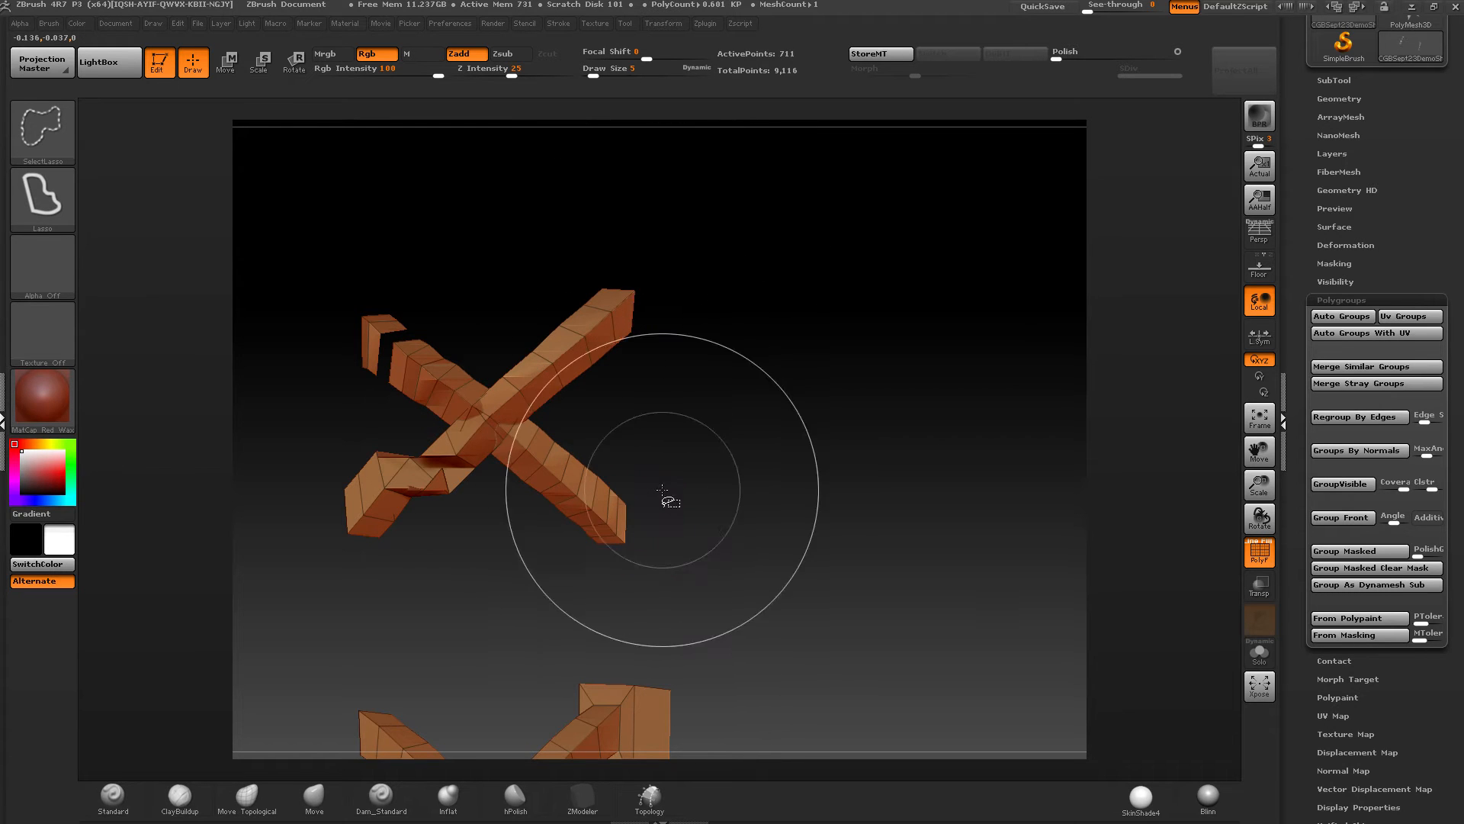
right_click_drag(598, 622, 658, 370, "alt")
left_click(698, 458, "ctrl+shift")
left_click(719, 451, "ctrl+shift")
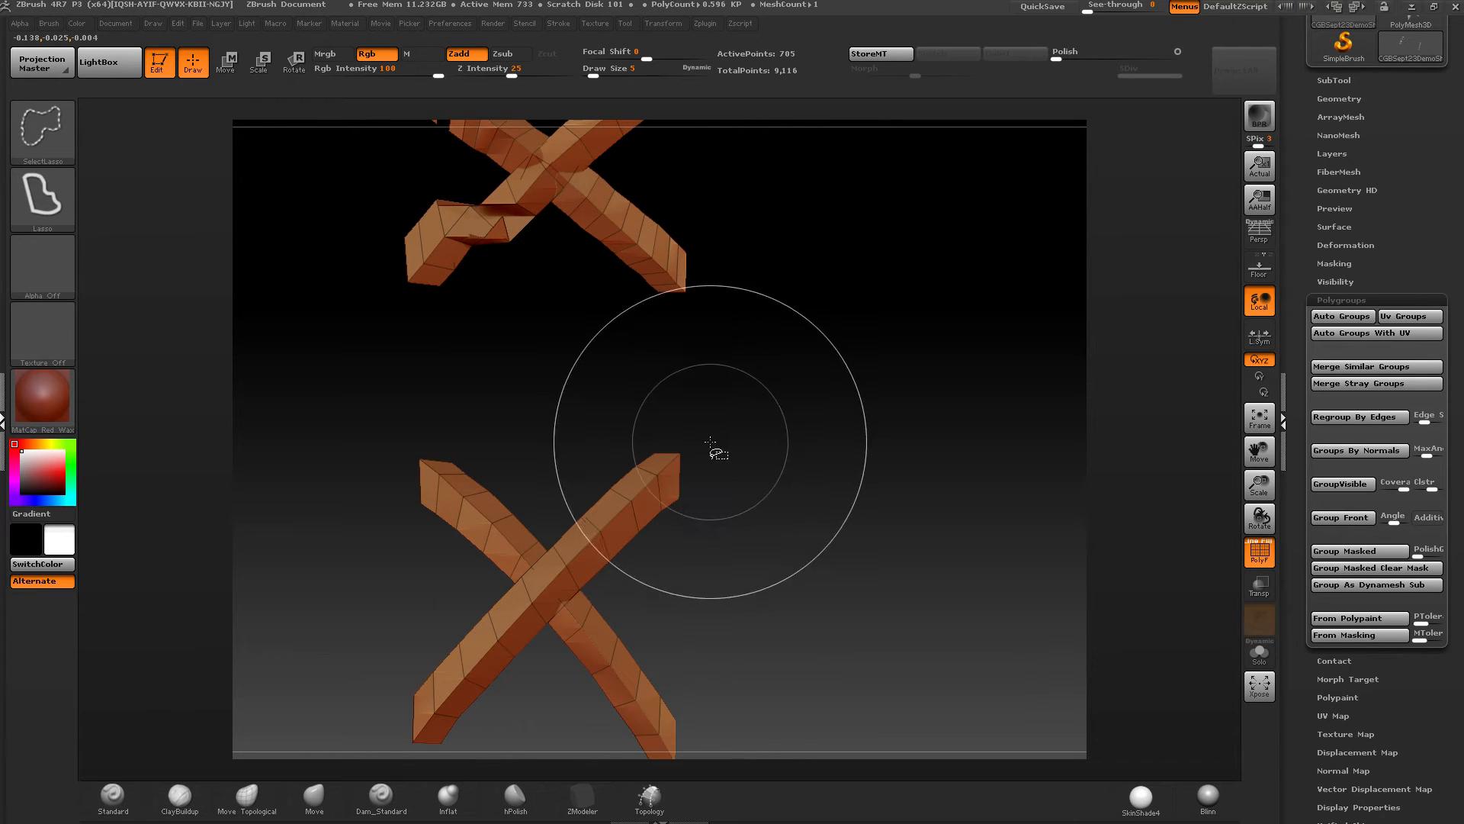
Step: Hide the eyelet faces around the upper end of the third lace cross
right_click_drag(719, 451, 633, 218)
right_click_drag(561, 574, 623, 324, "alt")
left_click(485, 280, "ctrl+shift")
left_click(486, 342, "ctrl+shift")
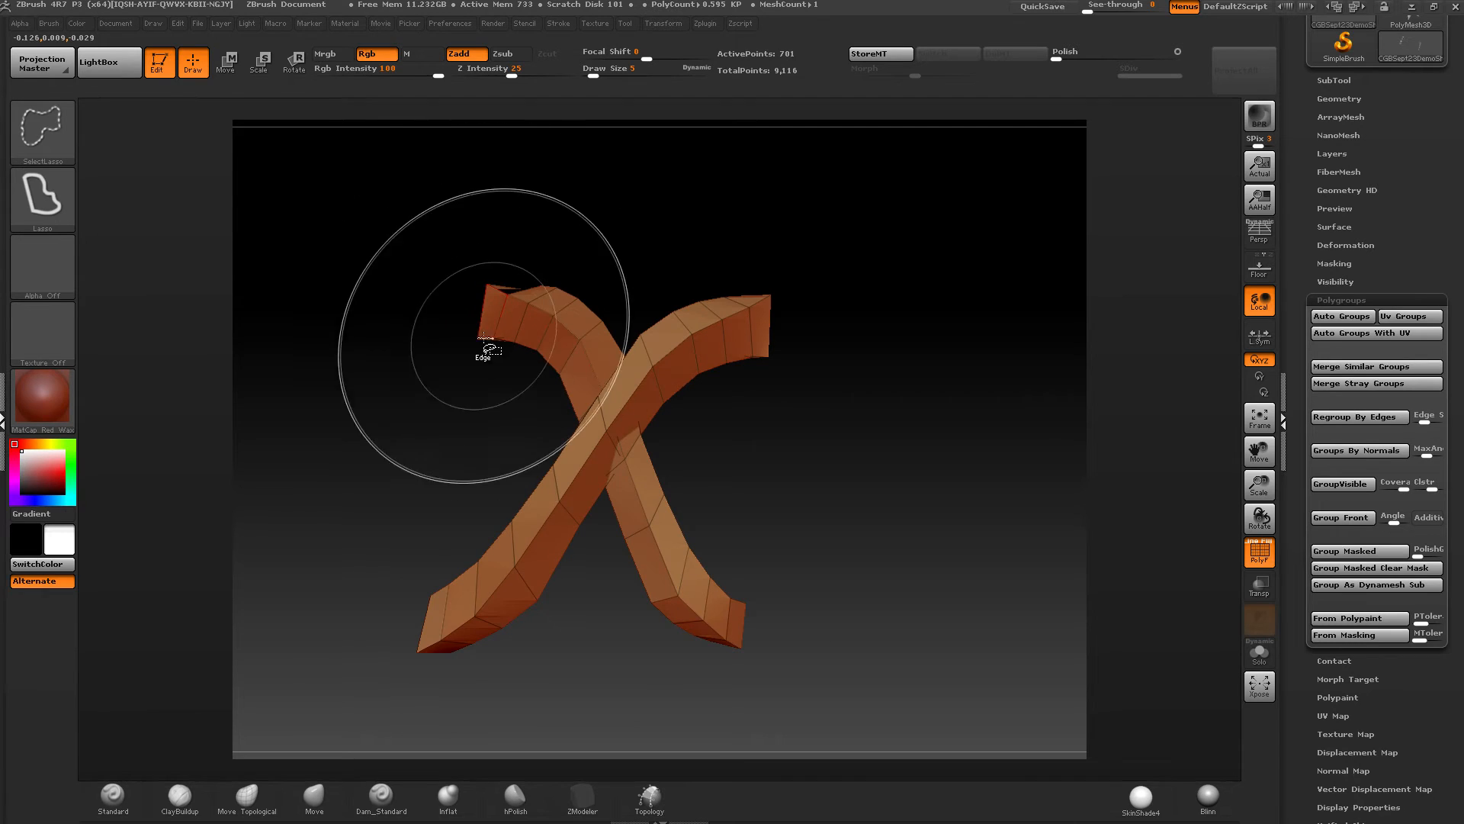
Step: Check the isolated lace crosses of both shoes from several sides for missing strands or leftover faces
right_click_drag(589, 544, 671, 484, "alt")
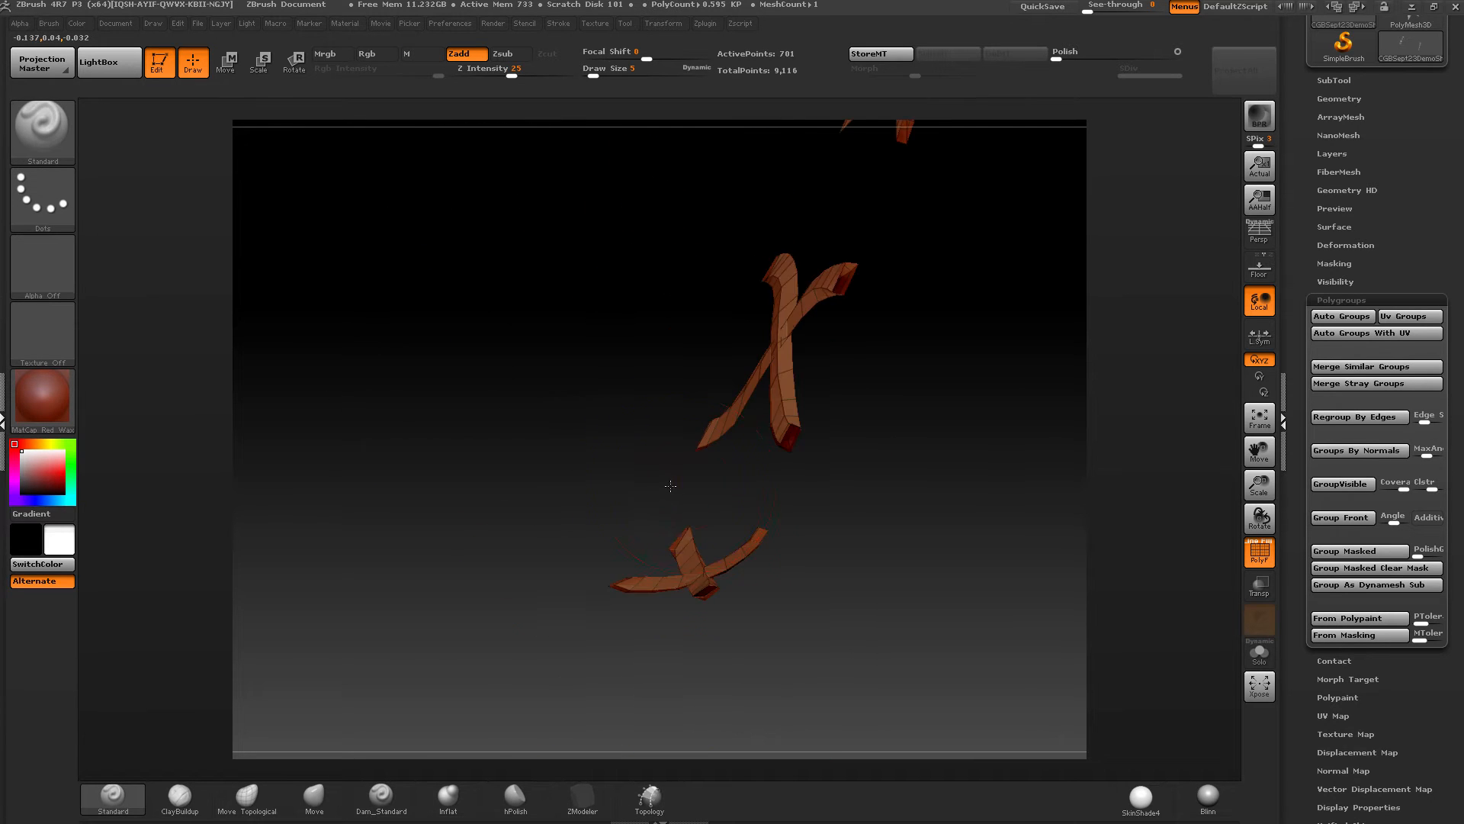
key("f")
right_click_drag(766, 464, 697, 464)
right_click_drag(605, 464, 991, 284, "alt")
right_click_drag(974, 372, 1096, 387, "alt")
right_click_drag(883, 420, 878, 409, "ctrl")
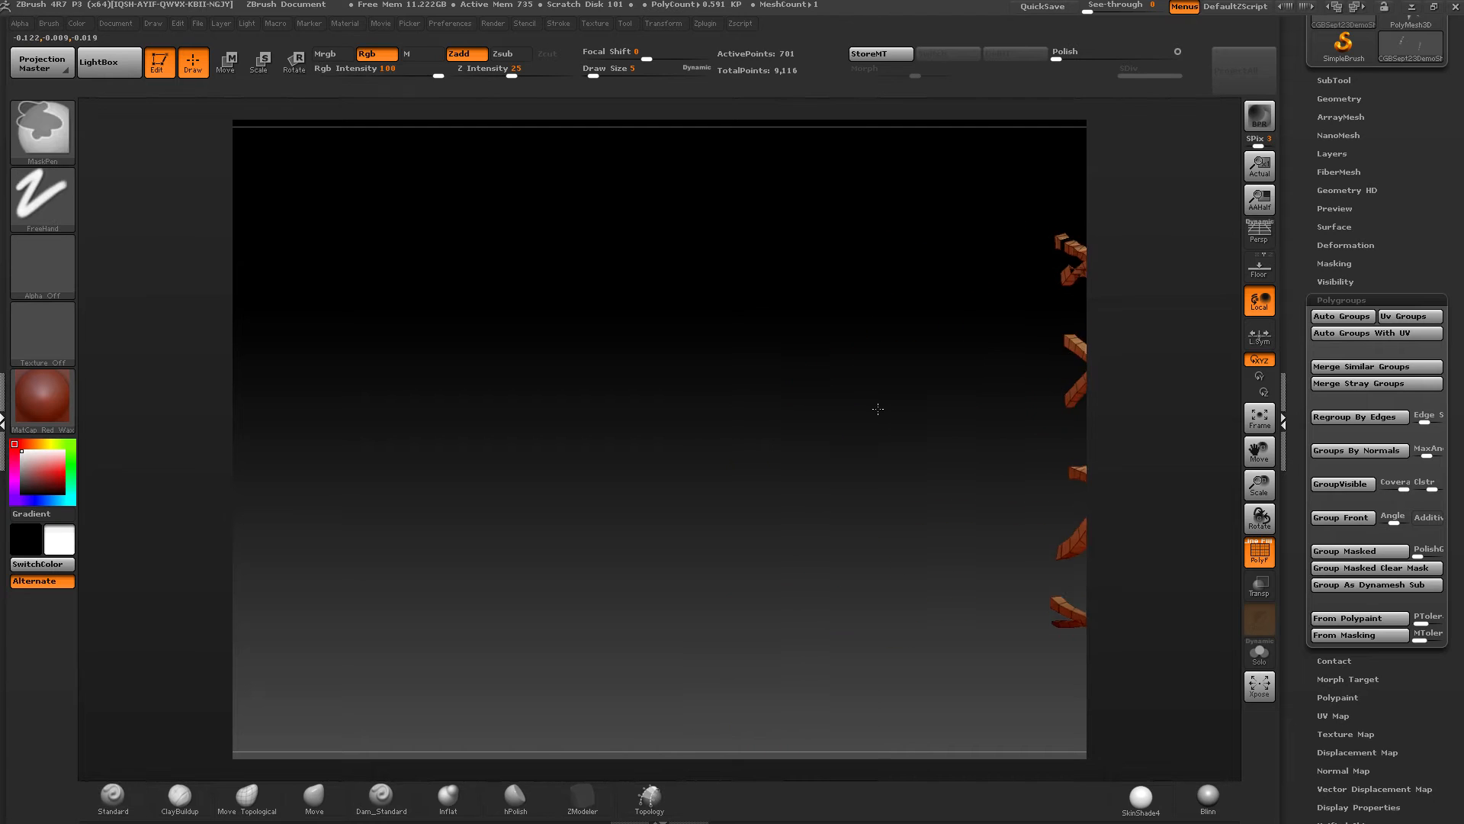
right_click_drag(794, 447, 686, 421)
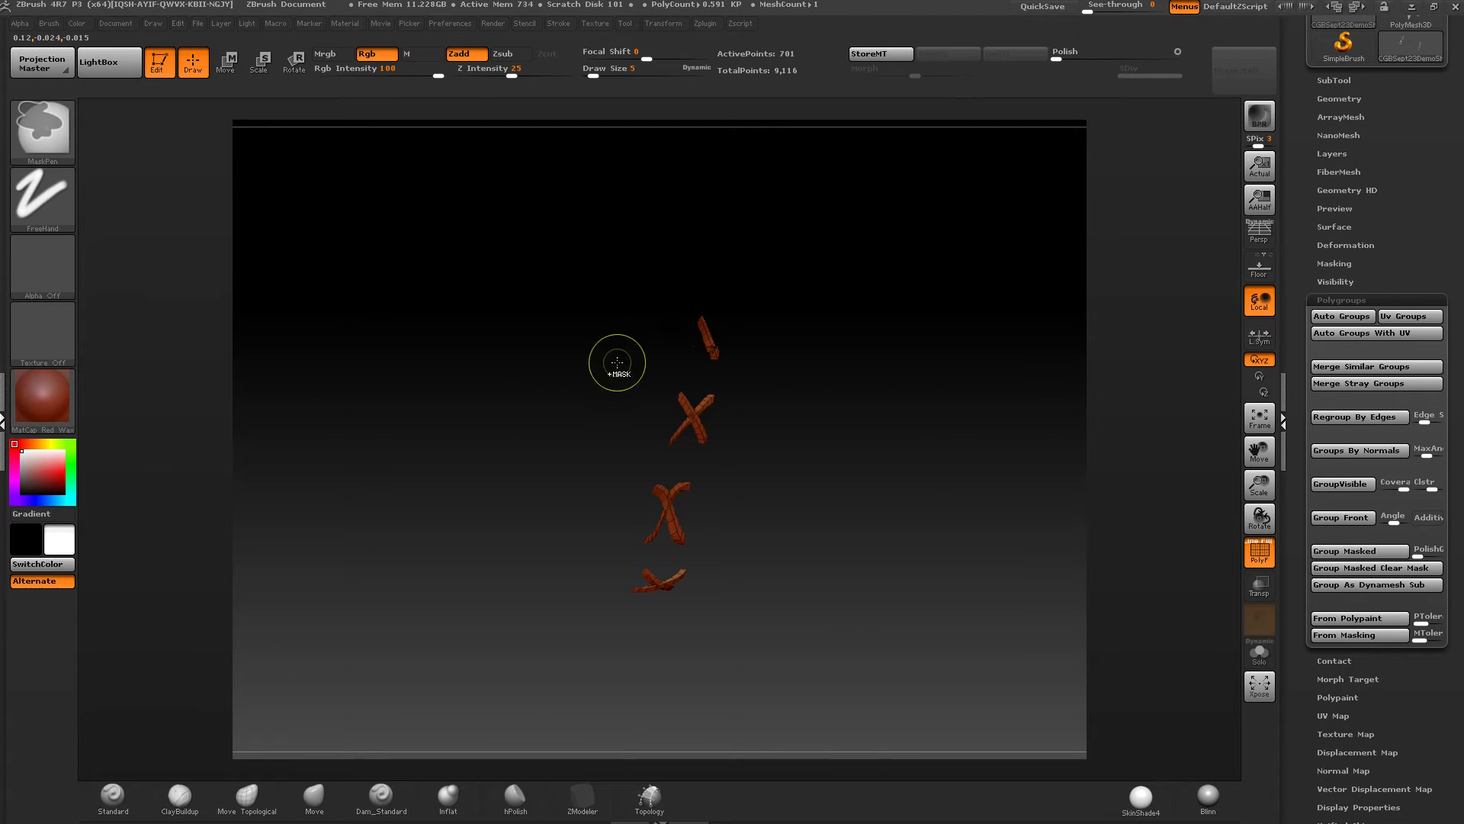
right_click_drag(617, 362, 696, 396)
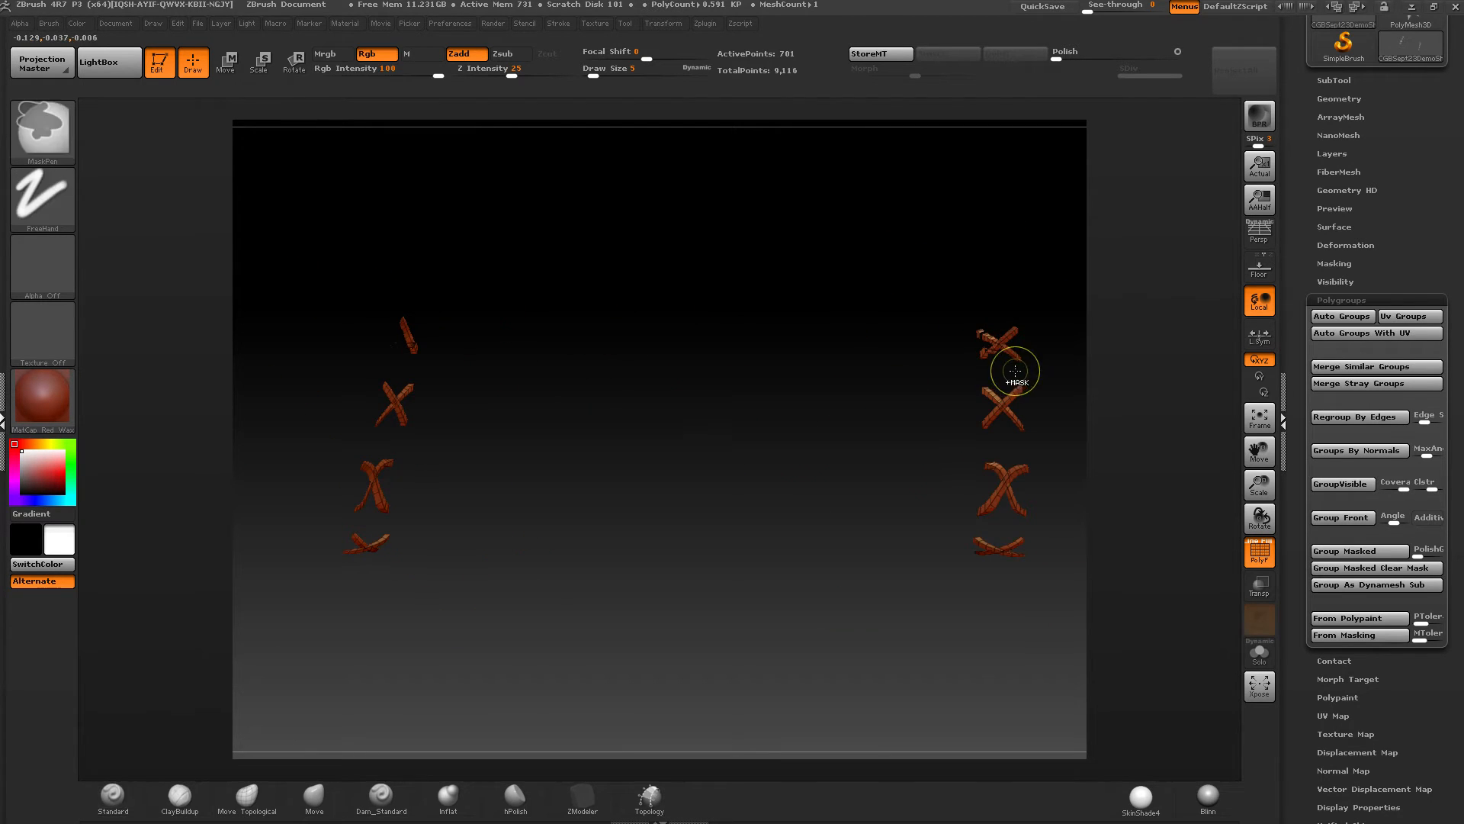
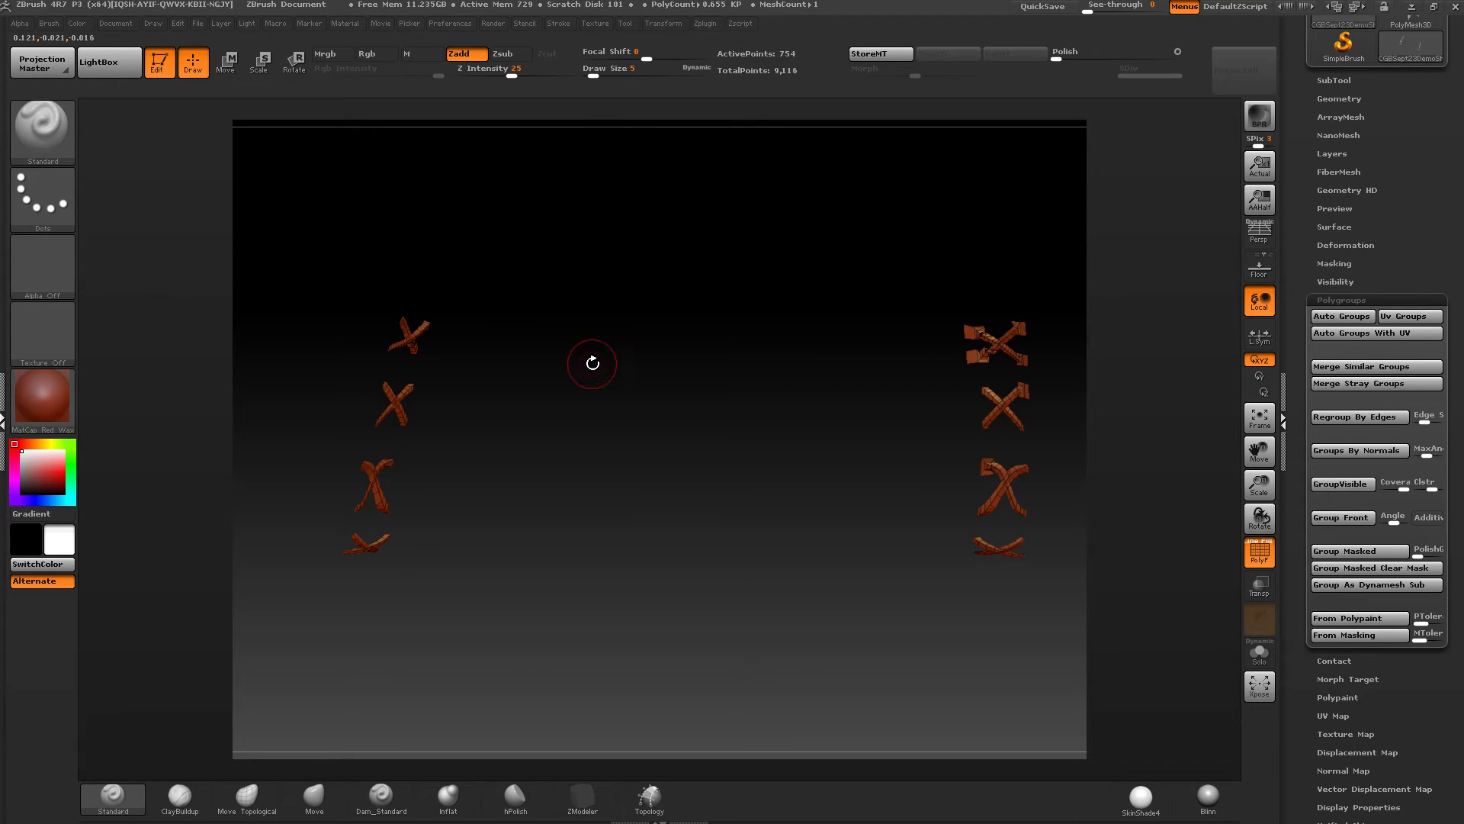
Step: Hide the eyelet faces around the two broken-strand ends of the topmost lace cross
right_click_drag(839, 366, 809, 518, "alt")
right_click_drag(669, 290, 671, 260)
left_click(638, 286, "ctrl+shift")
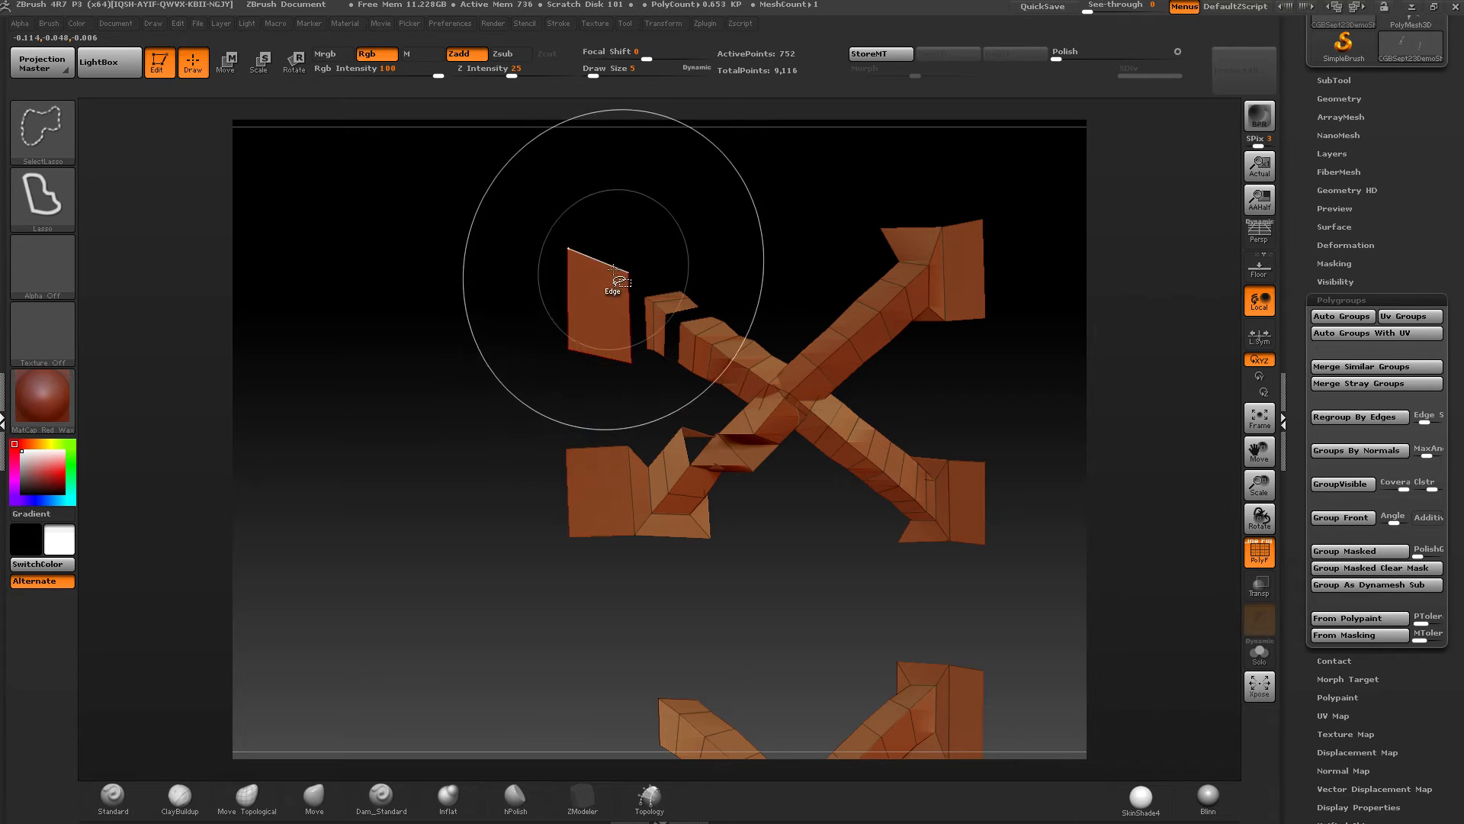
left_click(613, 269, "ctrl+shift")
right_click_drag(619, 457, 635, 526, "alt")
left_click(638, 546, "ctrl+shift")
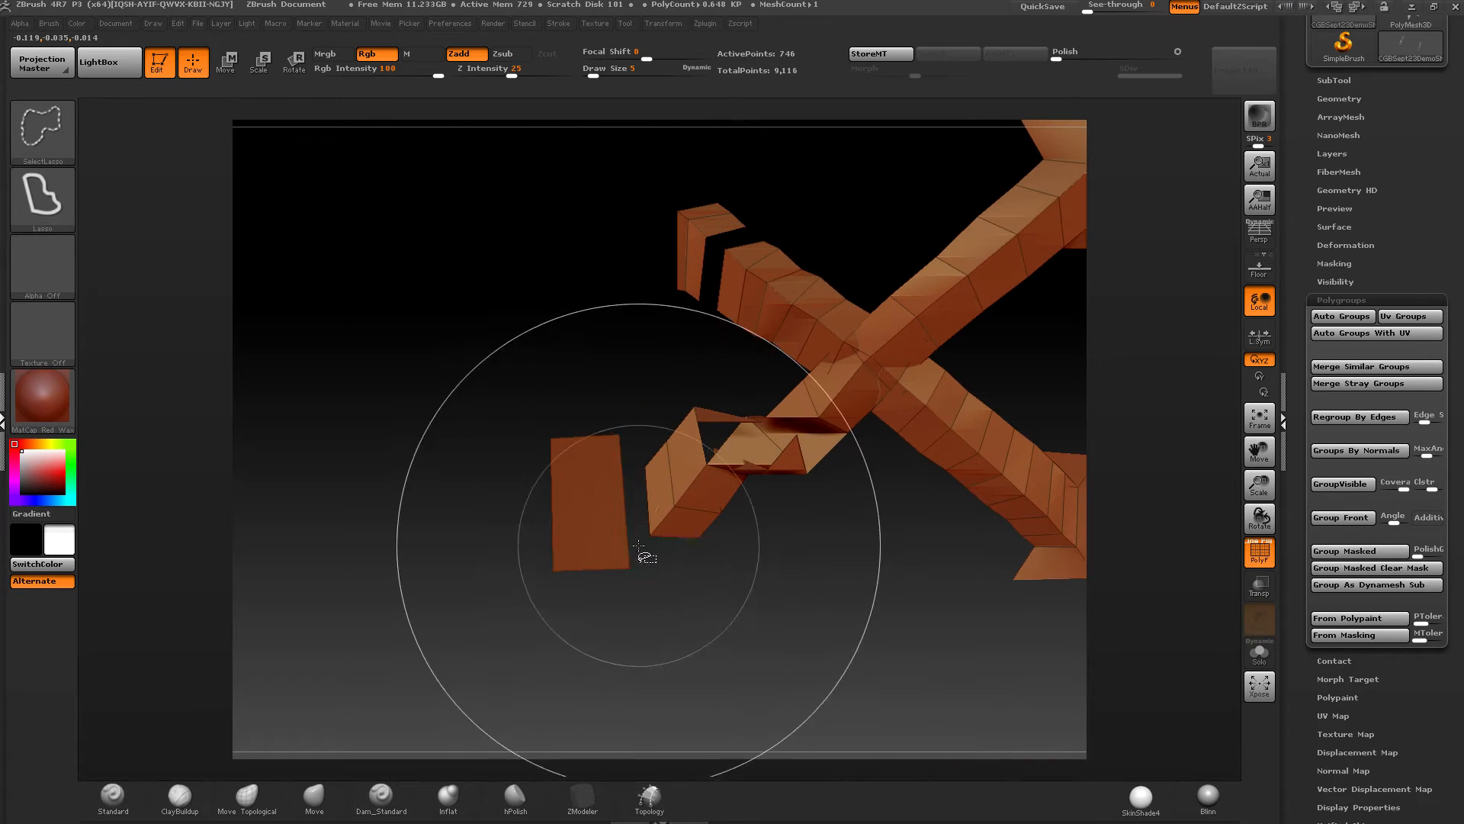
left_click(596, 444, "ctrl+shift")
Step: Hide the eyelet faces at the two remaining ends of the topmost lace cross
right_click_drag(915, 401, 679, 453, "alt")
right_click_drag(678, 454, 700, 504)
right_click_drag(702, 654, 735, 442, "alt")
left_click(741, 458, "ctrl+alt+shift")
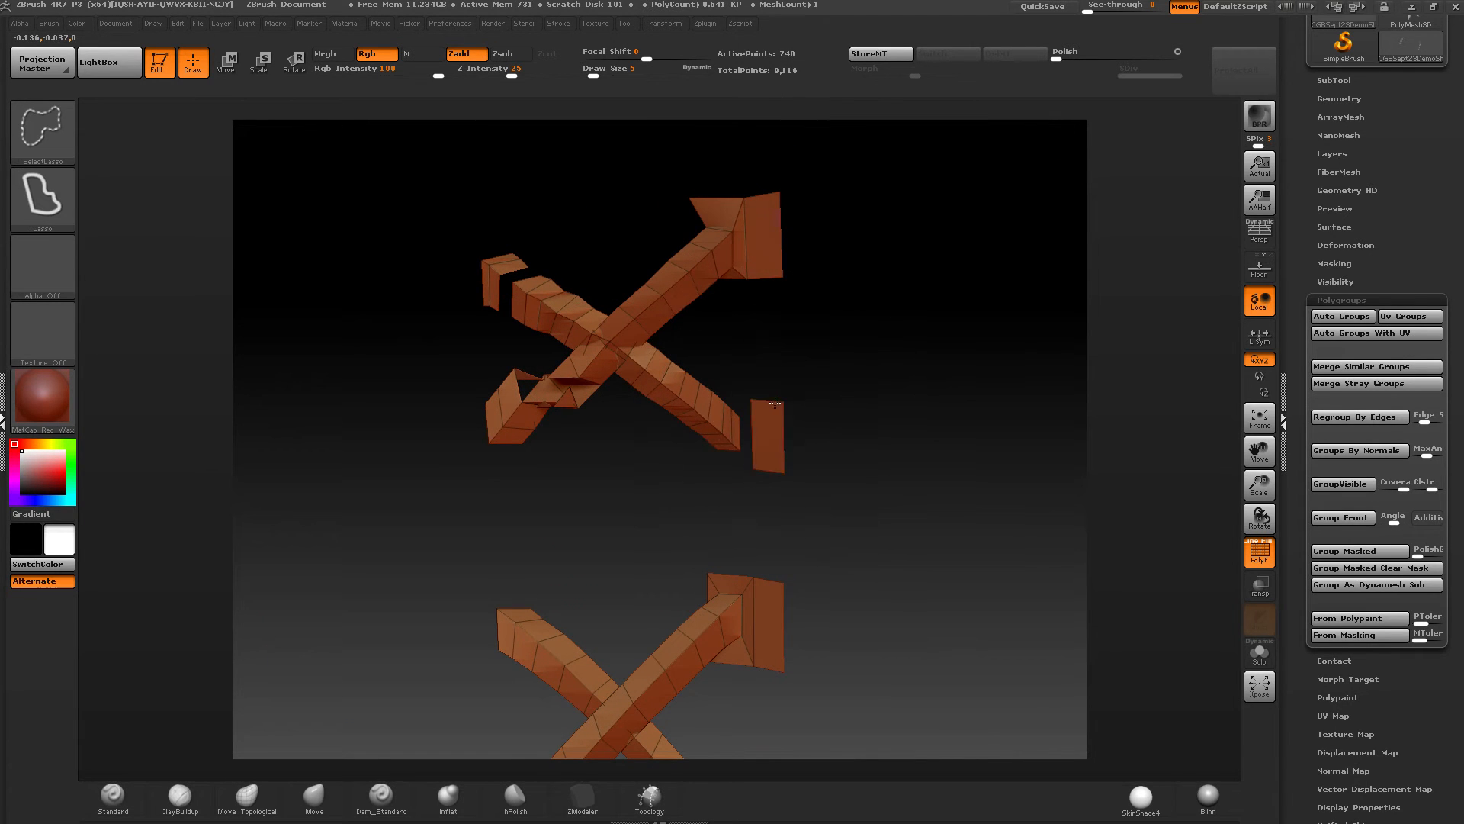
left_click(741, 272, "ctrl+shift")
left_click(767, 209, "ctrl+shift")
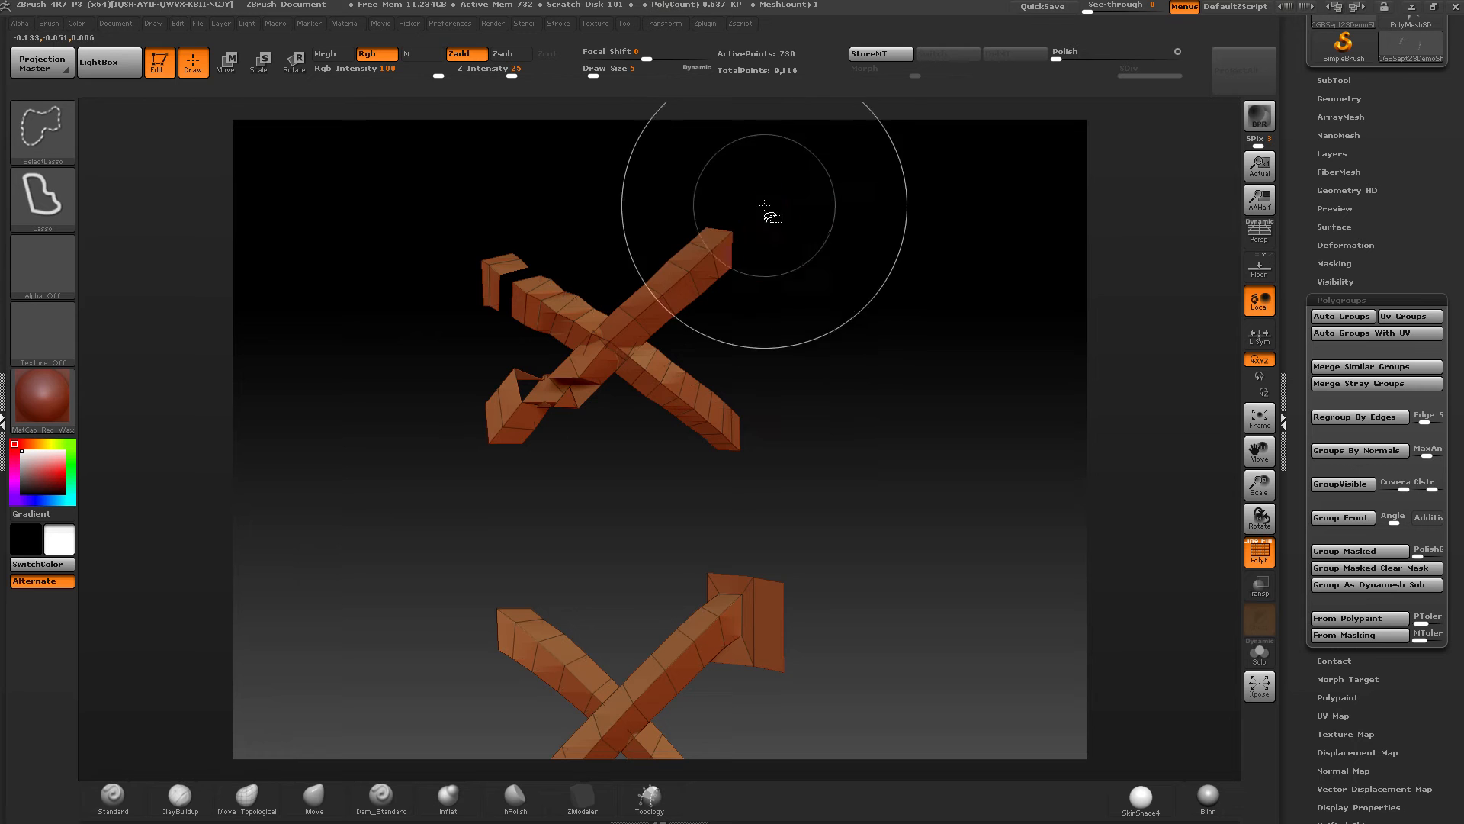
Step: Hide the remaining eyelet faces at the upper ends of the second and third lace crosses
right_click_drag(716, 573, 714, 358, "alt")
right_click_drag(714, 358, 730, 386, "ctrl")
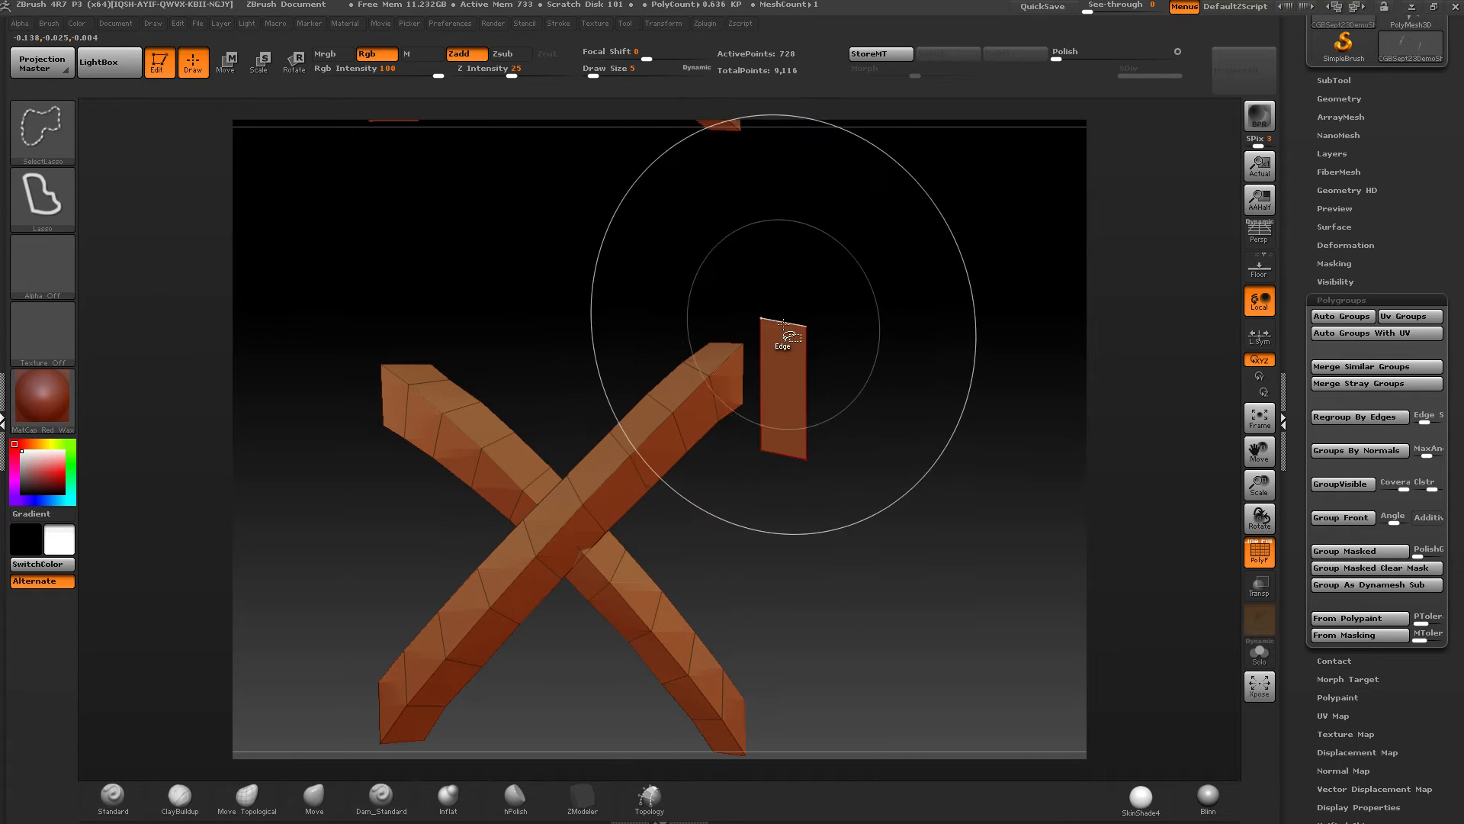
left_click(783, 336, "ctrl+shift")
right_click_drag(783, 336, 484, 382)
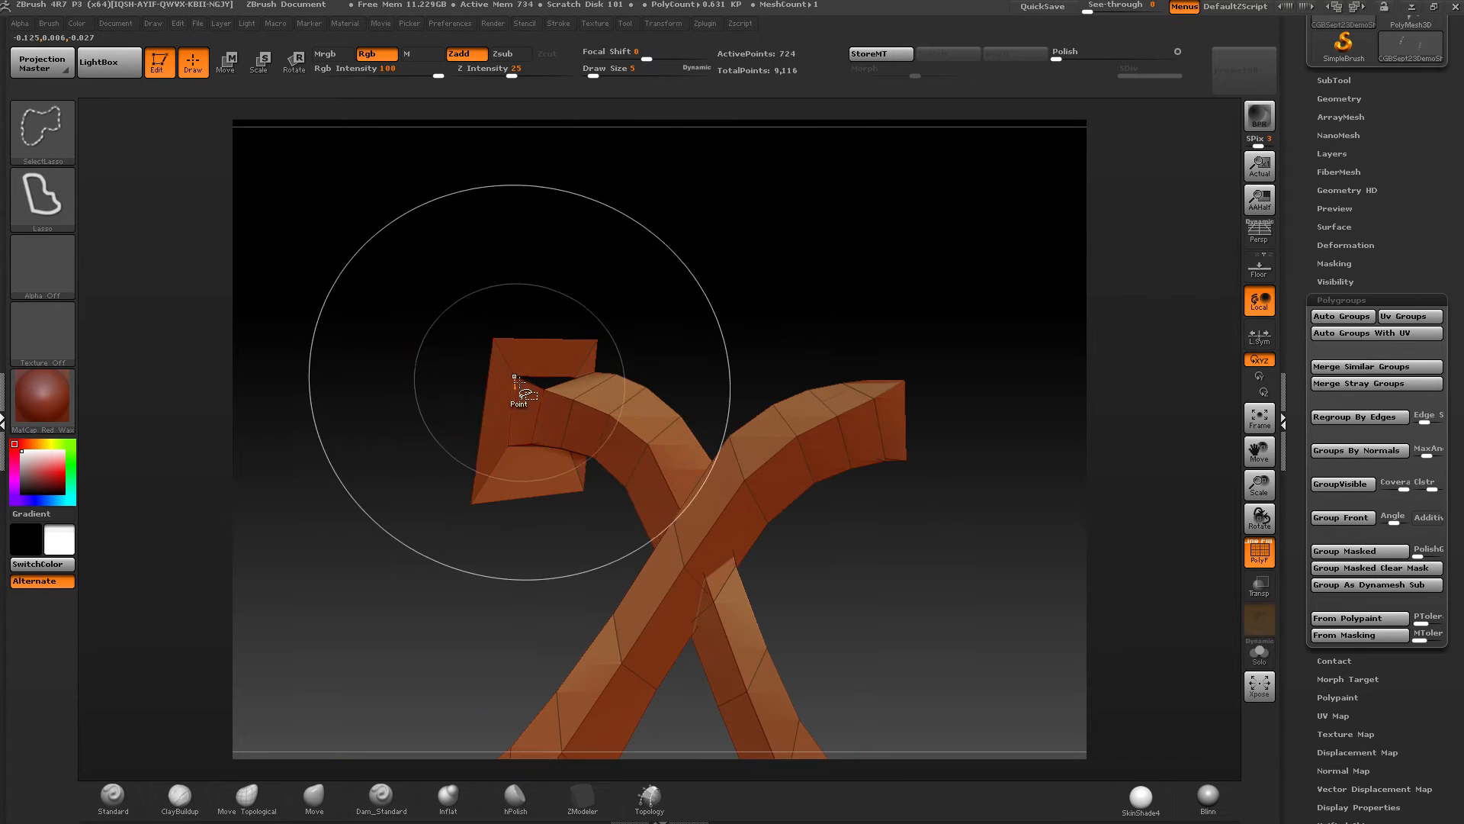
left_click(506, 356, "ctrl+shift")
Step: Check the cleaned lace crosses and assign all of the visible pieces to one new polygroup
mouse_move(584, 465)
right_mouse_down()
mouse_move(562, 448)
mouse_move(584, 465)
mouse_move(608, 147)
right_mouse_up()
right_click_drag(608, 523, 608, 236, "alt")
right_click_drag(690, 462, 656, 534)
mouse_move(656, 534)
right_mouse_down("ctrl")
mouse_move(643, 389)
mouse_move(608, 307)
mouse_move(627, 315)
right_mouse_up("ctrl")
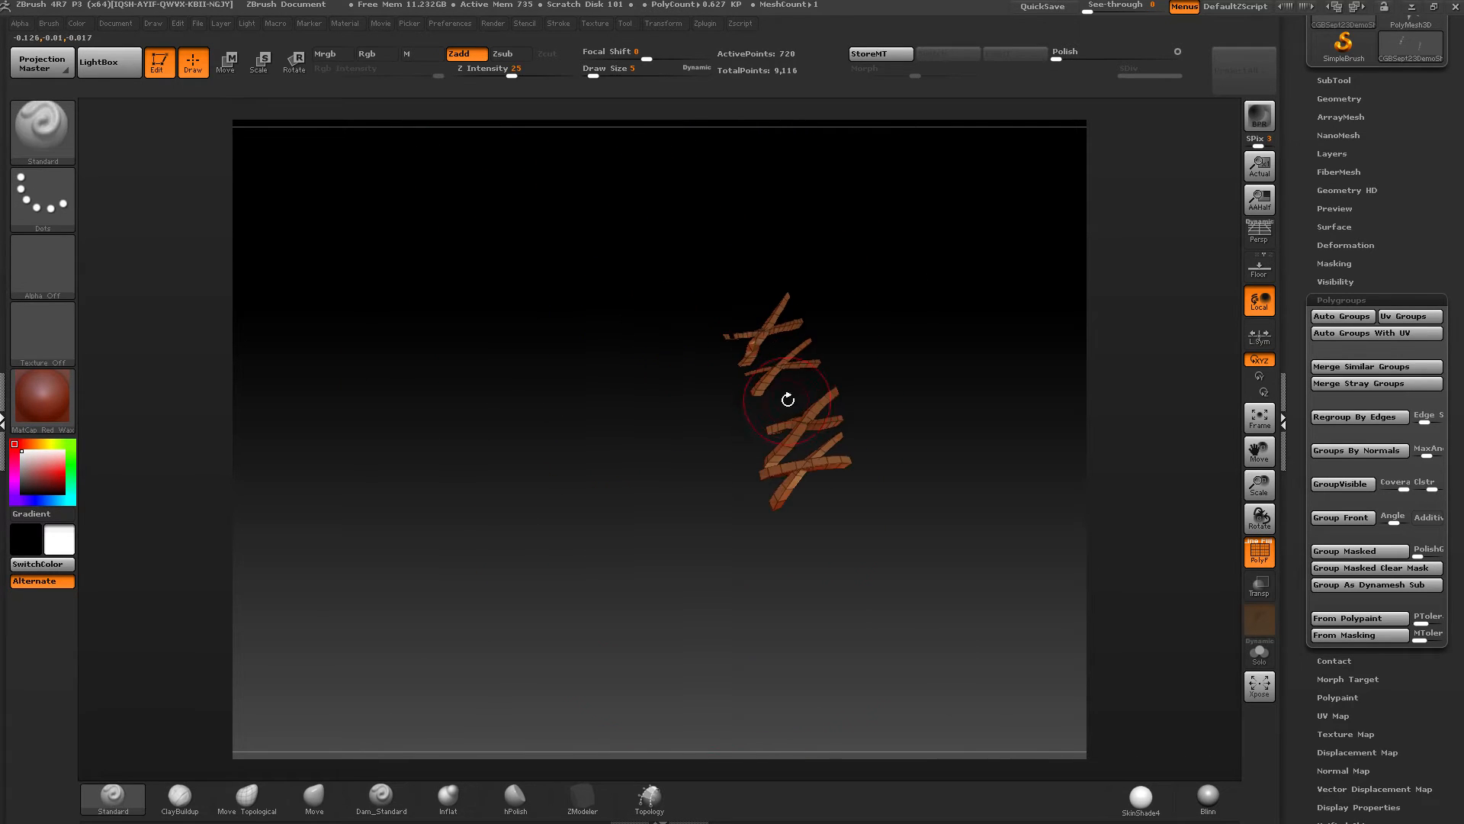
mouse_move(788, 399)
right_mouse_down("ctrl")
mouse_move(785, 474)
mouse_move(820, 285)
mouse_move(764, 376)
right_mouse_up("ctrl")
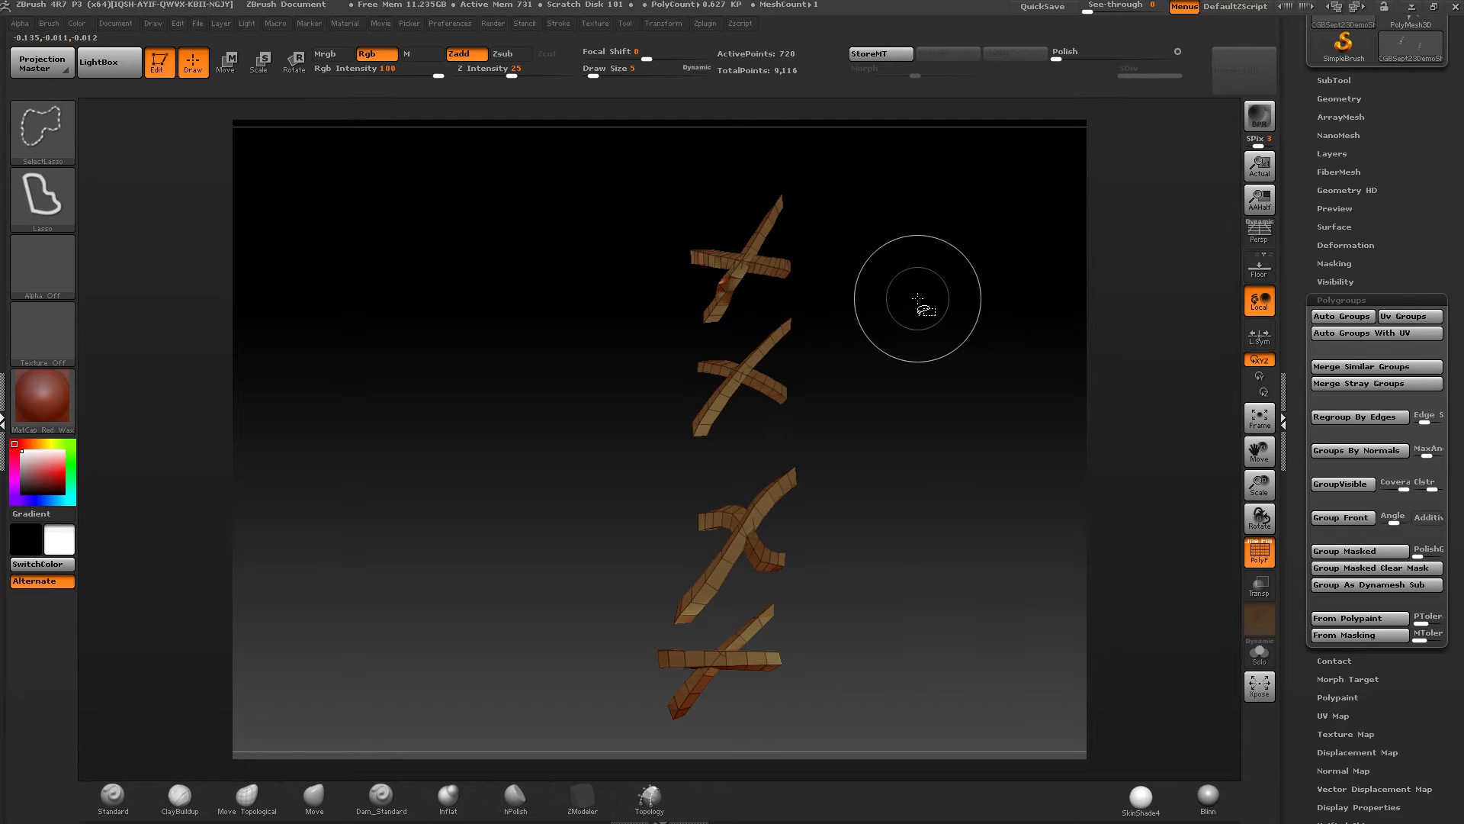
mouse_move(872, 327)
right_mouse_down()
mouse_move(764, 382)
mouse_move(752, 366)
mouse_move(764, 383)
mouse_move(671, 431)
mouse_move(768, 419)
mouse_move(667, 460)
mouse_move(730, 446)
right_mouse_up()
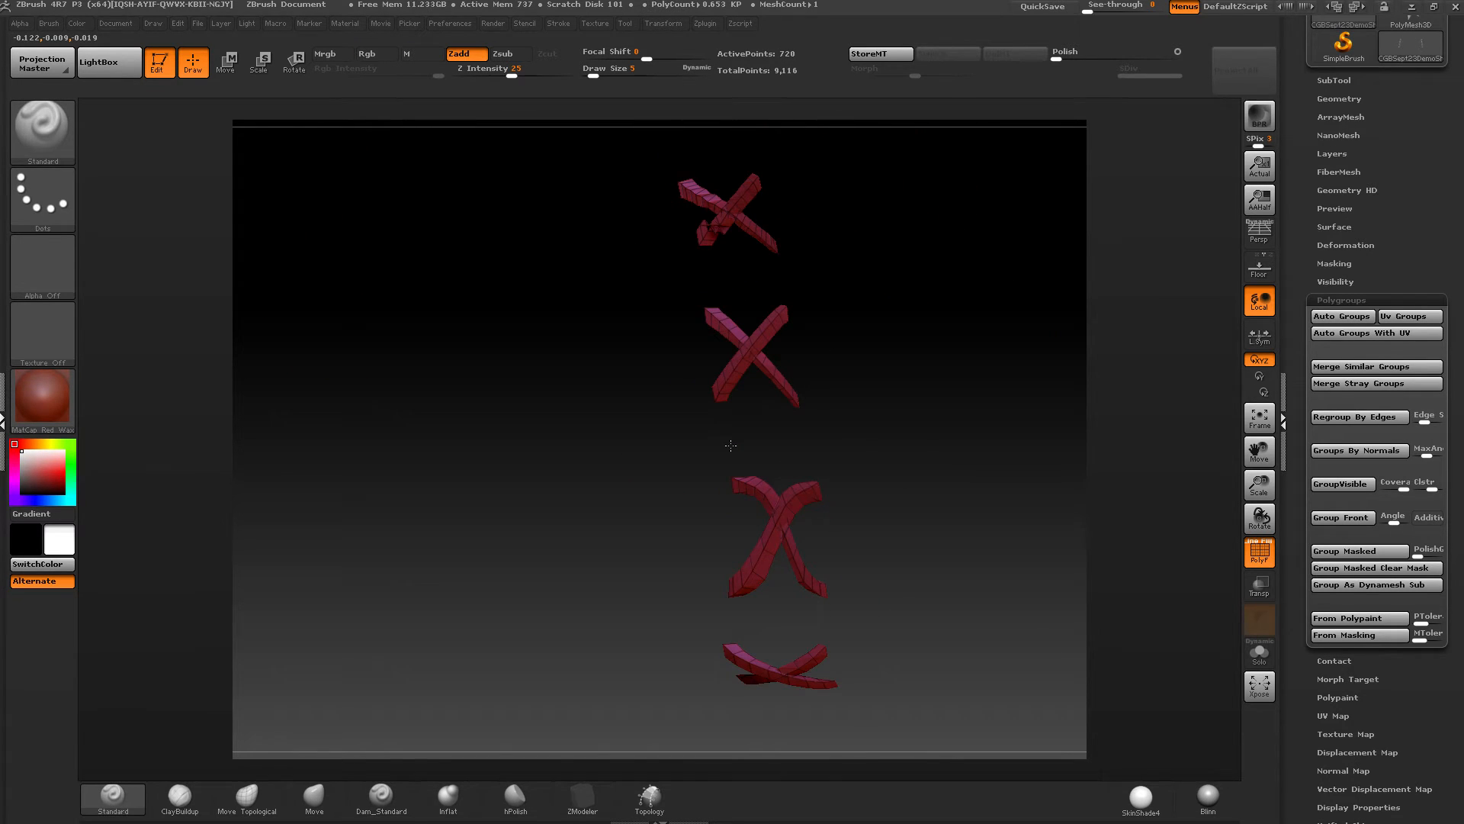
Step: Unhide the complete shoe mesh and switch the selection brush to SelectRect
mouse_move(731, 445)
right_mouse_down("alt")
mouse_move(830, 373)
mouse_move(893, 388)
right_mouse_up("alt")
left_click(827, 402, "ctrl+shift")
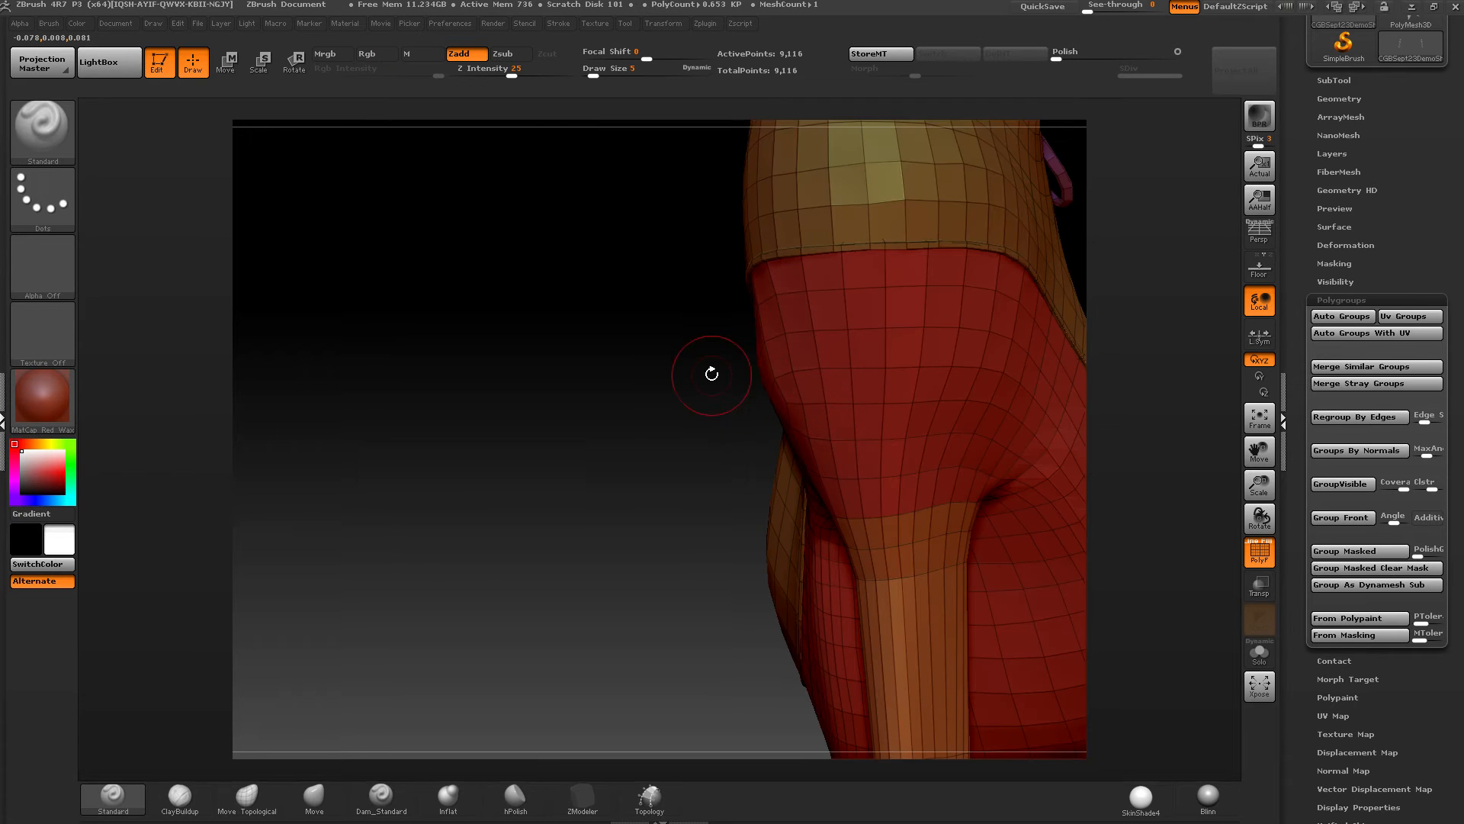
mouse_move(712, 373)
right_mouse_down()
mouse_move(840, 372)
mouse_move(745, 360)
mouse_move(819, 406)
mouse_move(777, 407)
mouse_move(836, 407)
mouse_move(735, 353)
mouse_move(802, 372)
mouse_move(542, 281)
right_mouse_up()
left_click(50, 141, "ctrl+shift")
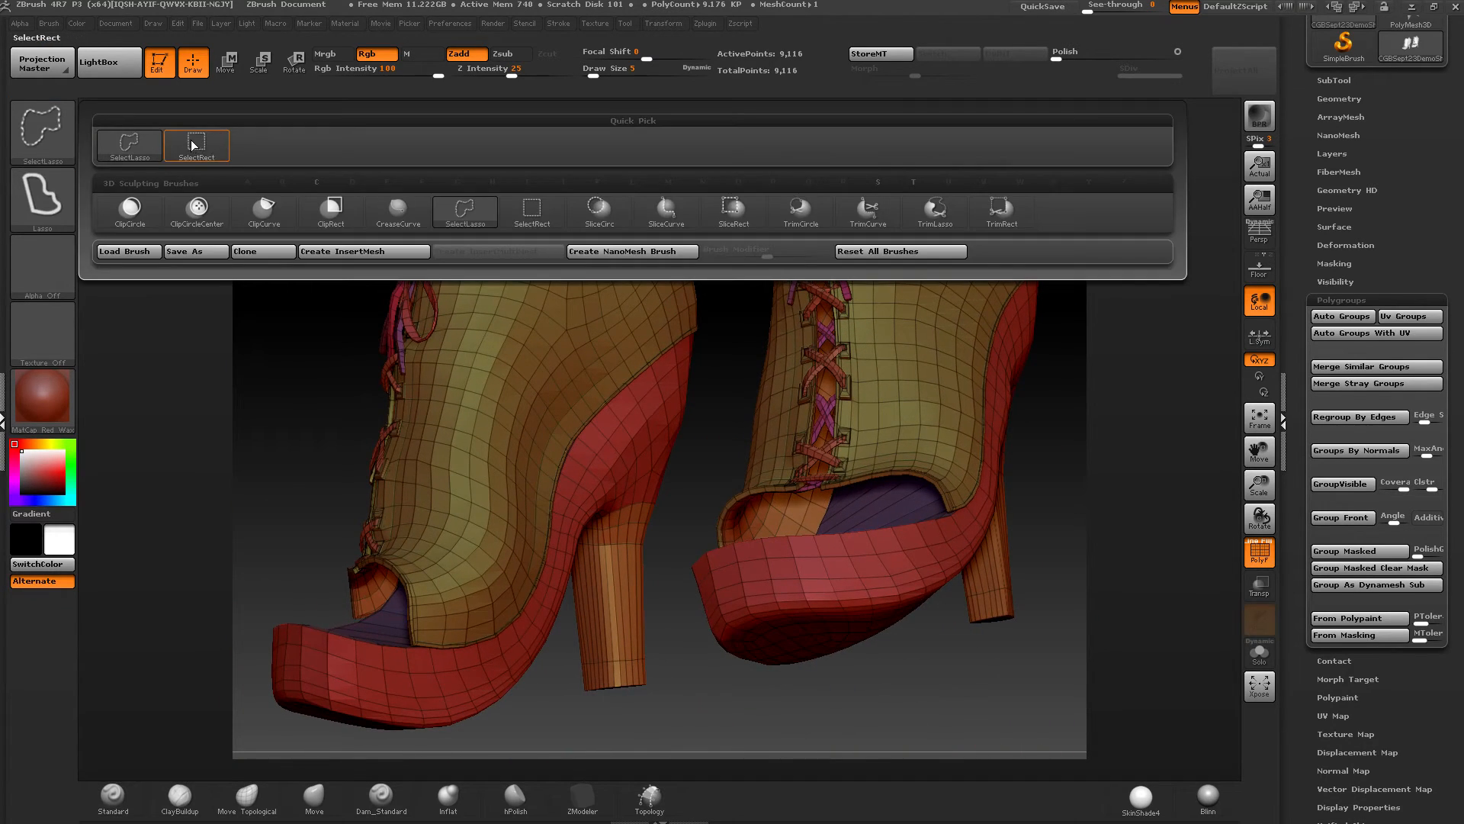
left_click(193, 145, "ctrl+shift")
Step: Isolate both sets of crossed laces on the two shoes, merge them into one polygroup, and unhide the full mesh
right_click_drag(631, 506, 832, 449, "ctrl")
left_click(852, 361, "ctrl+shift")
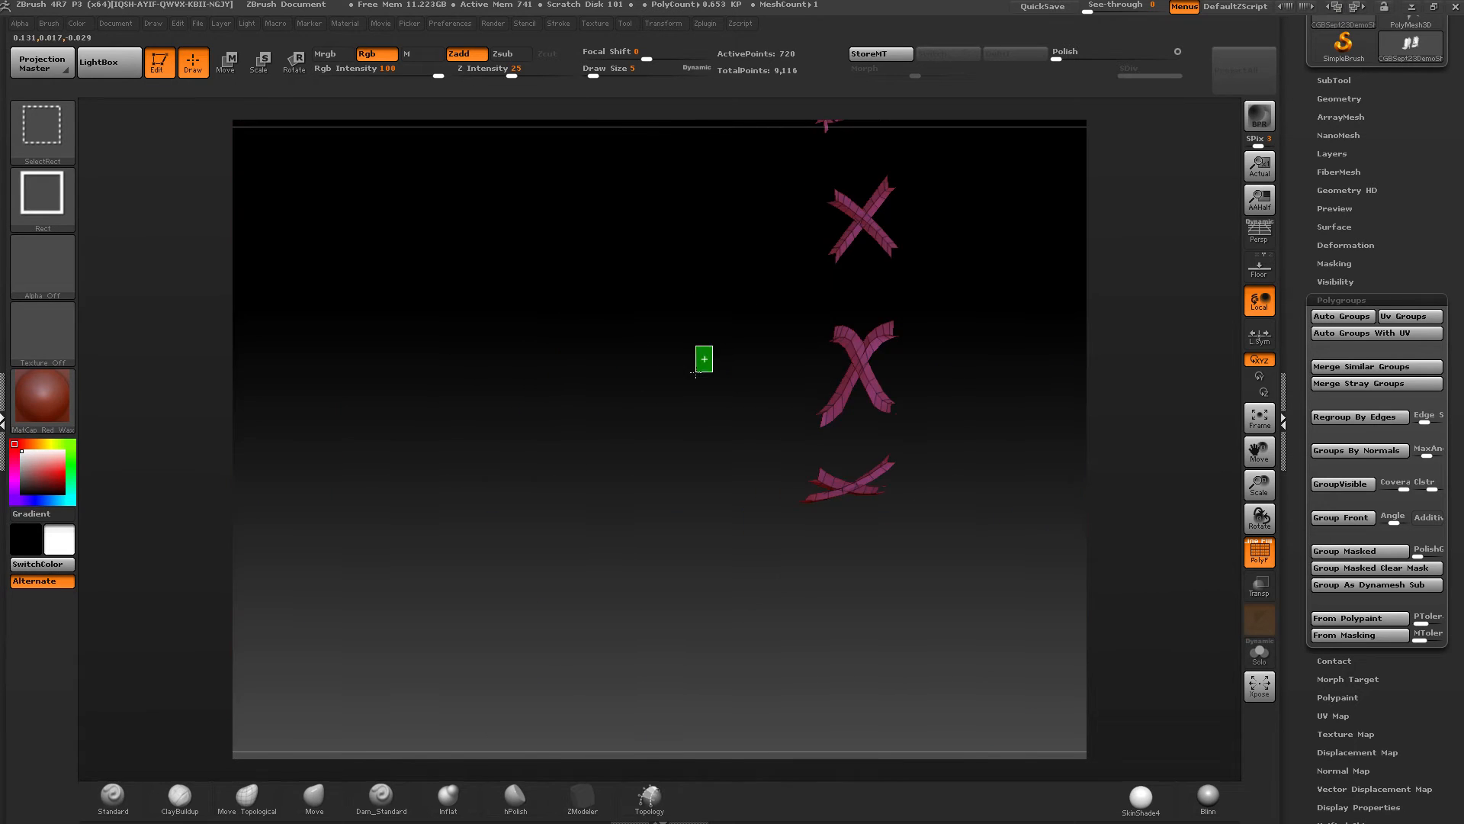
left_click(690, 381, "ctrl+shift")
left_click(681, 321, "ctrl+shift")
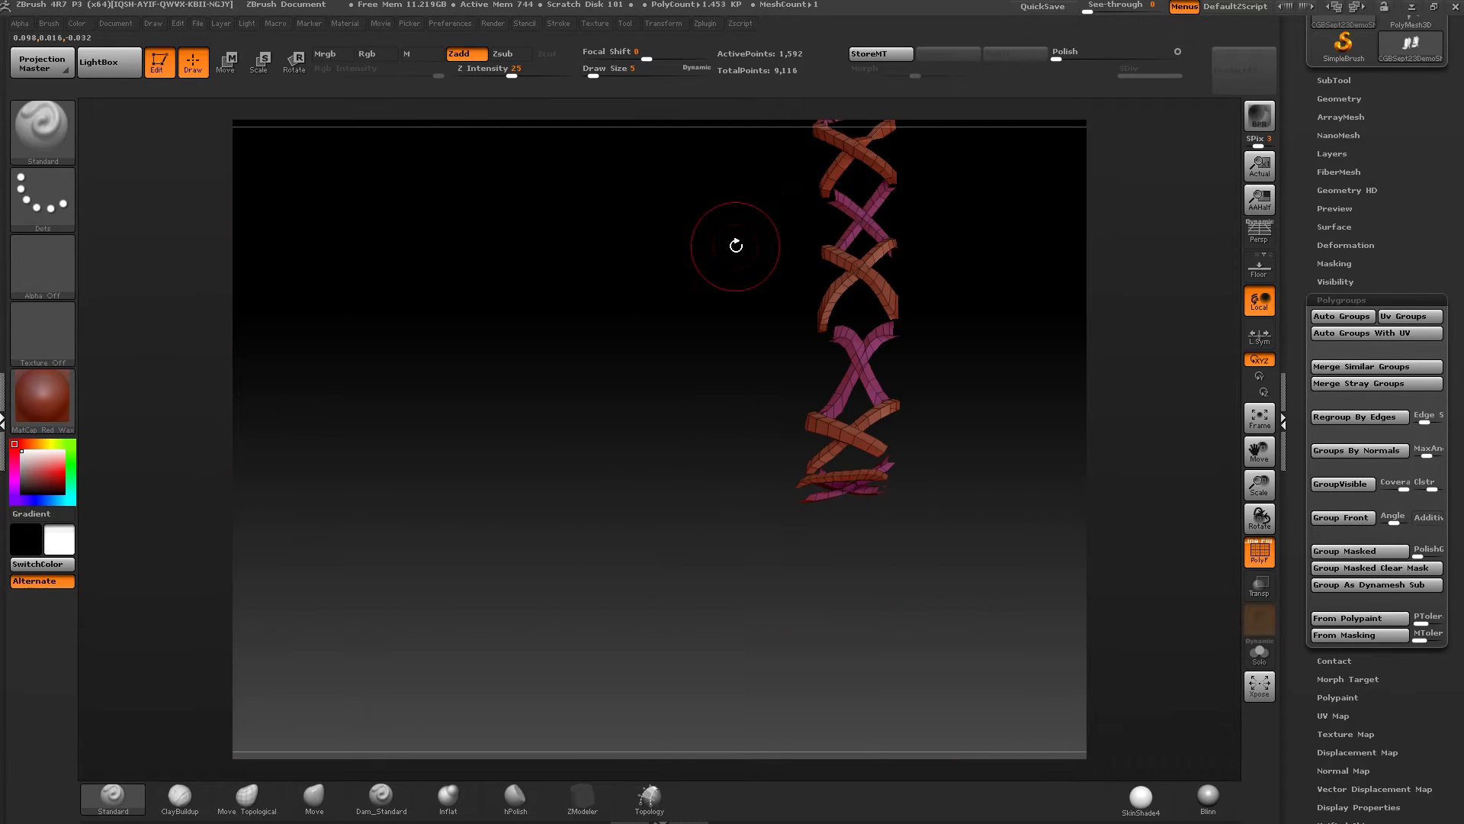
mouse_move(736, 245)
left_mouse_down()
mouse_move(597, 330)
mouse_move(663, 346)
mouse_move(343, 262)
left_mouse_up()
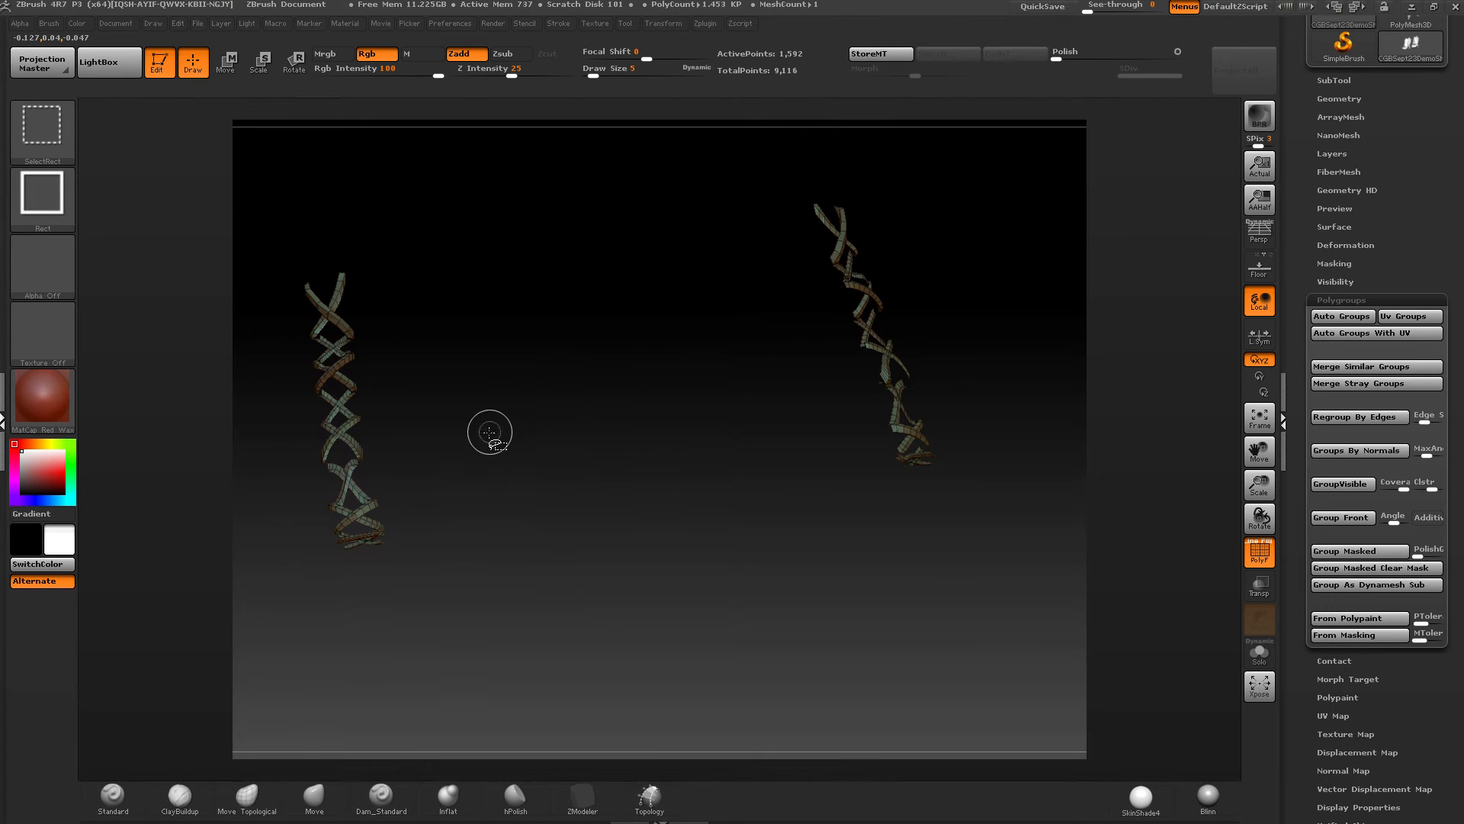
left_click(565, 397, "ctrl+shift")
Step: Hide the laced upper panels and the insoles of both shoes
mouse_move(520, 382)
left_mouse_down("alt")
mouse_move(653, 356)
mouse_move(582, 395)
mouse_move(807, 333)
left_mouse_up("alt")
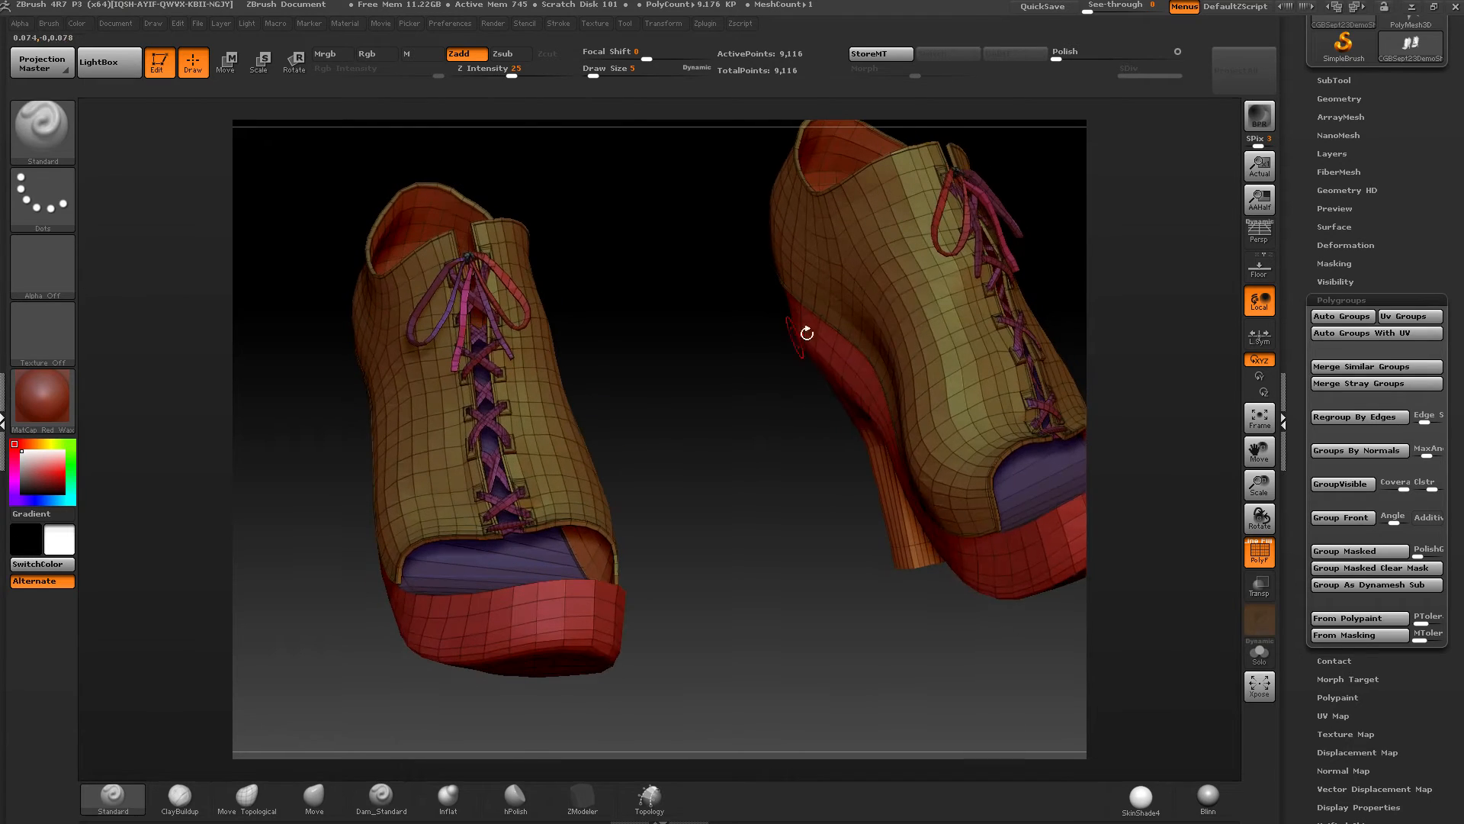
left_click(913, 305, "ctrl+shift")
left_click_drag(755, 388, 724, 418)
left_click_drag(725, 417, 741, 385, "ctrl+shift")
left_click(474, 410, "ctrl+shift")
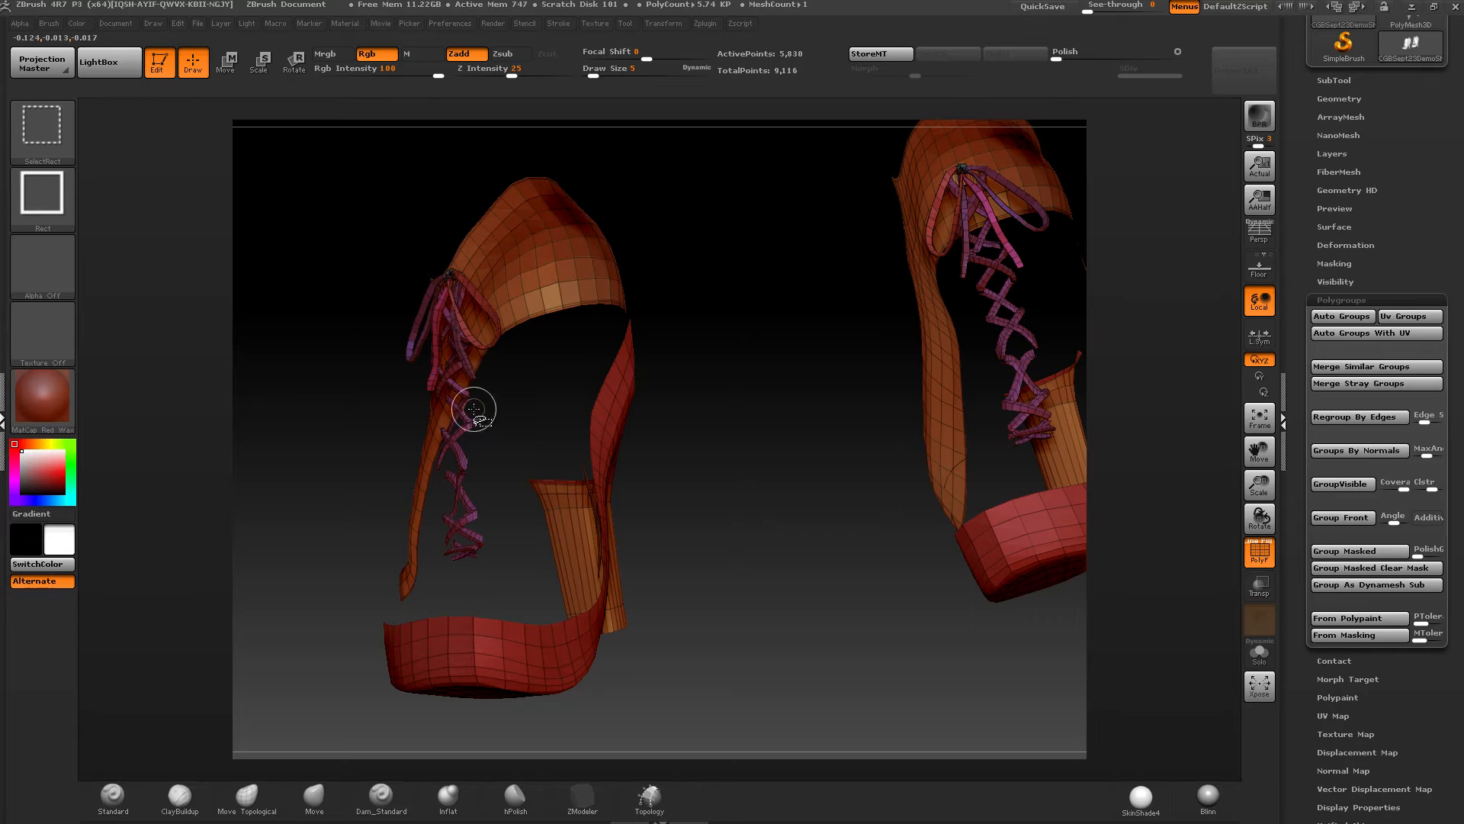
Step: Isolate the polygroup of the laced upper panels and frame the small strap bridging the front opening
left_click(695, 219, "ctrl+shift")
left_click(534, 244, "ctrl+shift")
left_click_drag(690, 263, 575, 293)
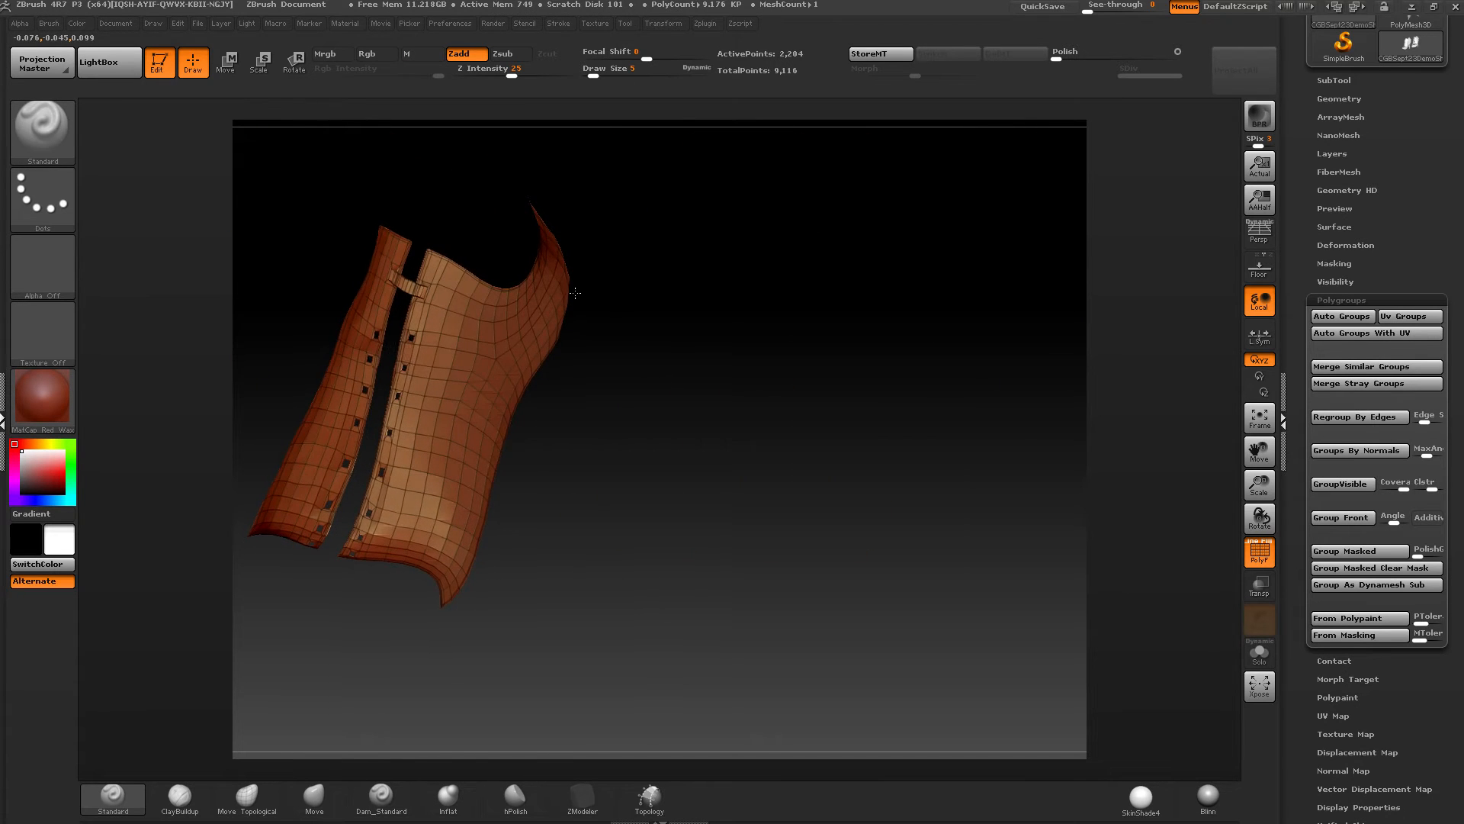
mouse_move(575, 292)
right_mouse_down()
mouse_move(592, 294)
mouse_move(511, 450)
mouse_move(580, 479)
mouse_move(619, 648)
right_mouse_up()
left_click(674, 377, "ctrl+shift")
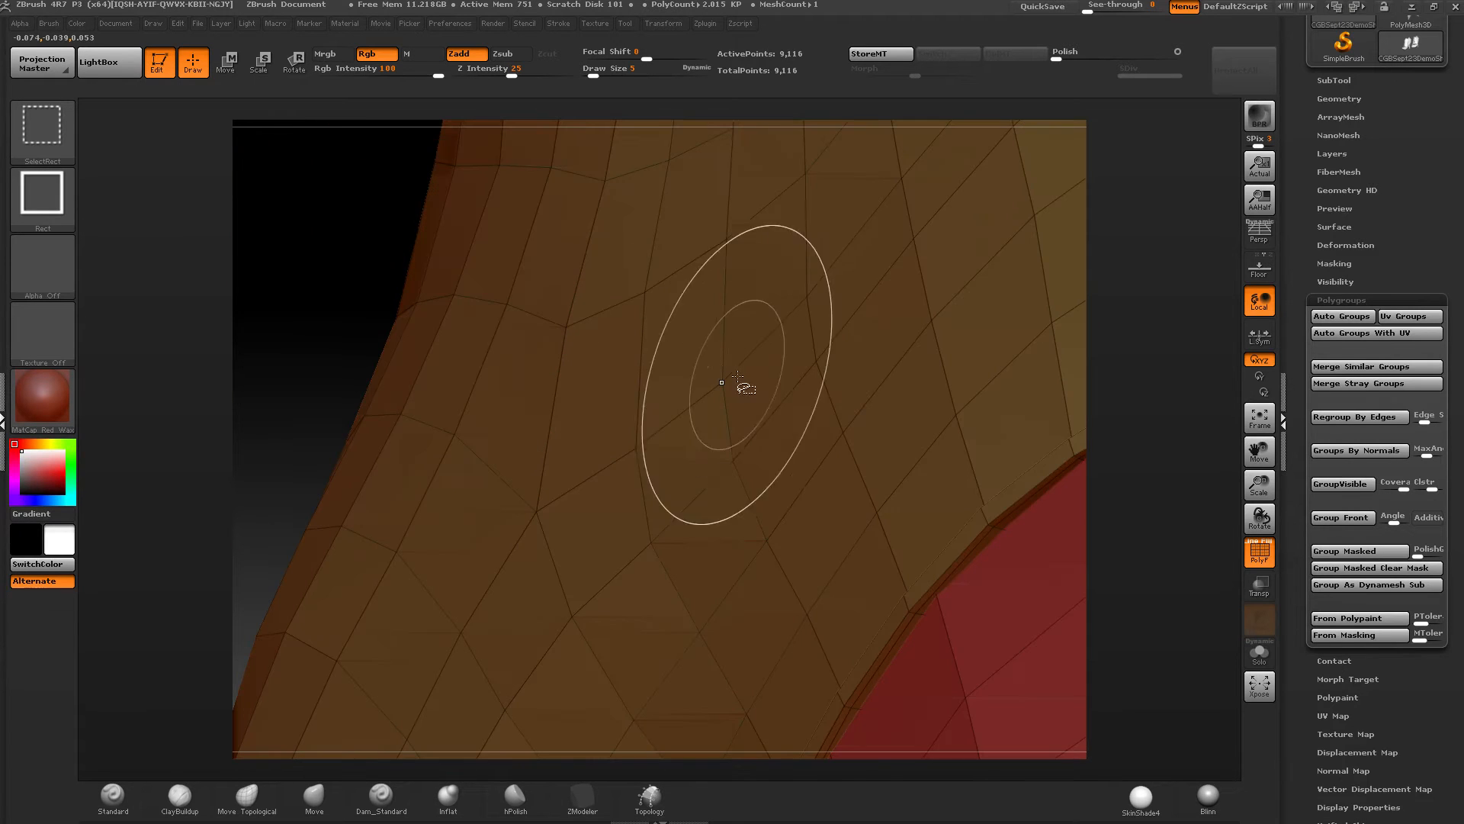
mouse_move(764, 387)
right_mouse_down("ctrl")
mouse_move(484, 287)
mouse_move(717, 397)
mouse_move(716, 549)
mouse_move(702, 333)
mouse_move(722, 586)
right_mouse_up("ctrl")
left_click(765, 424, "ctrl+shift")
Step: Using the SelectLasso brush, hide the face loops joining both ends of the small strap to the upper panels
left_click(40, 140, "ctrl+shift")
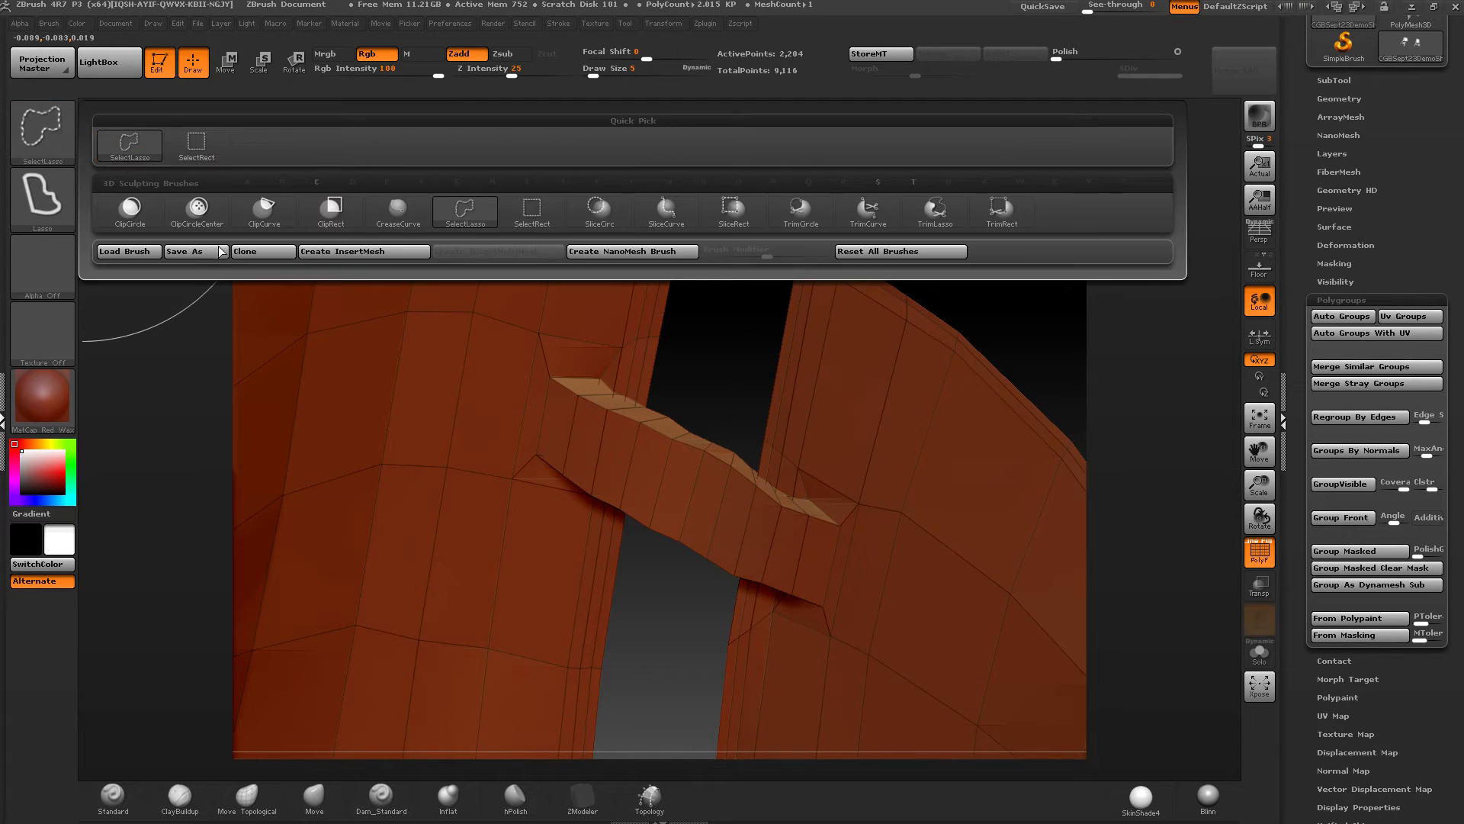
right_click_drag(732, 458, 801, 617, "ctrl")
left_click(834, 527, "ctrl+shift")
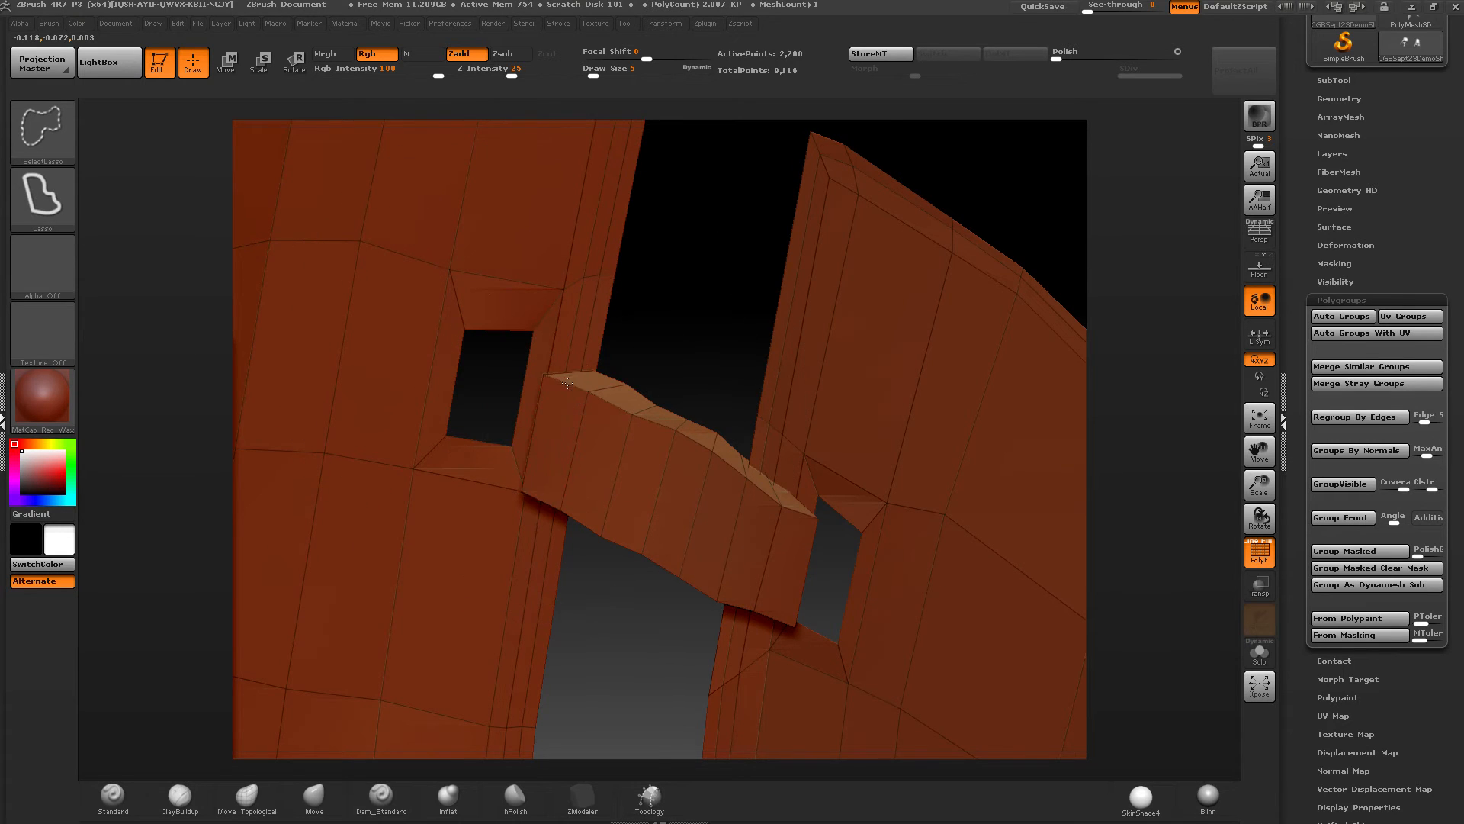
Step: Hide the remaining face loops of the small strap so only the inner upper panels stay visible around it
left_click(609, 397, "ctrl+shift")
left_click_drag(607, 395, 764, 494)
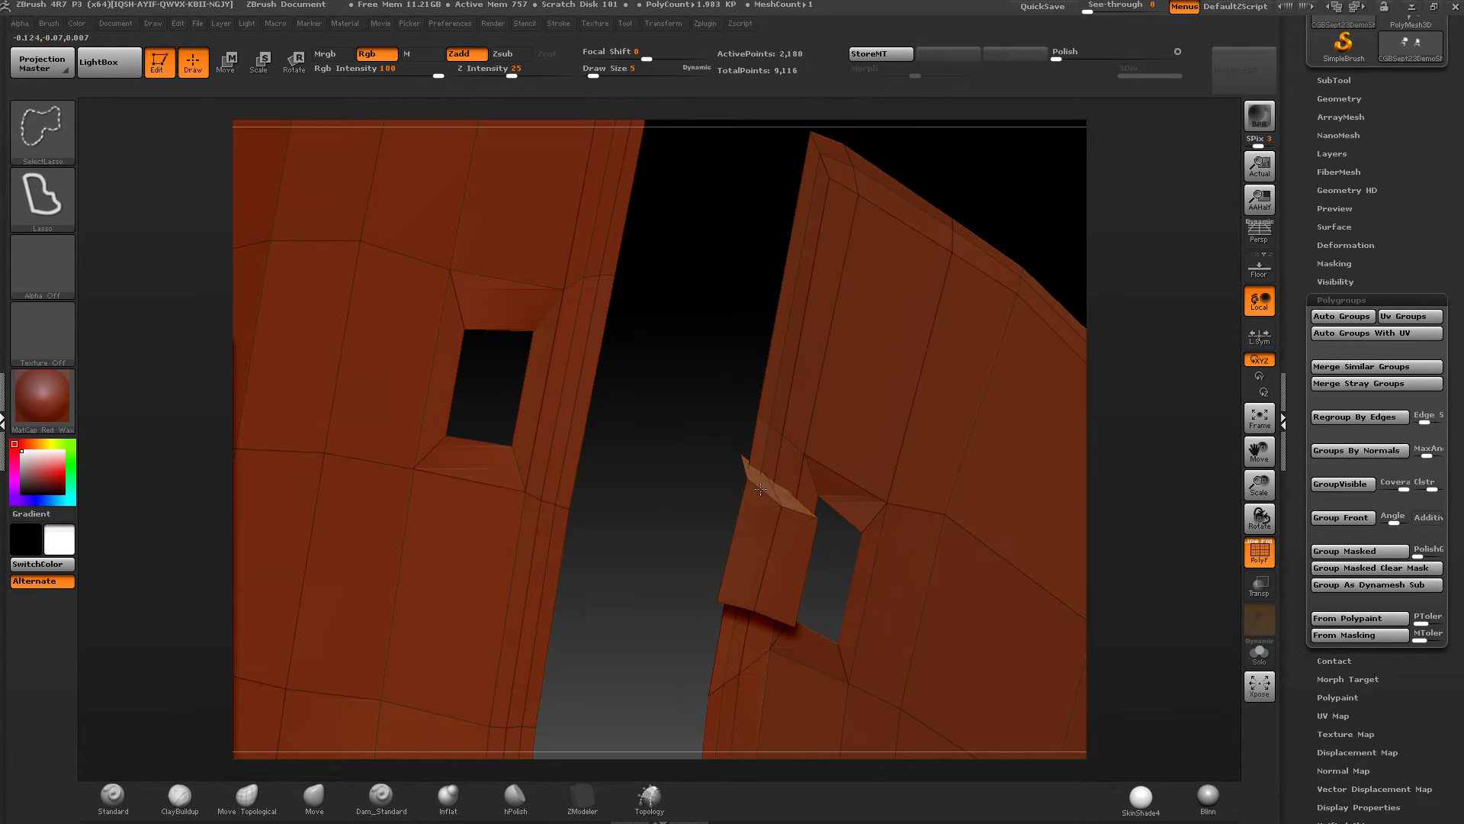
left_click(763, 492, "ctrl+shift")
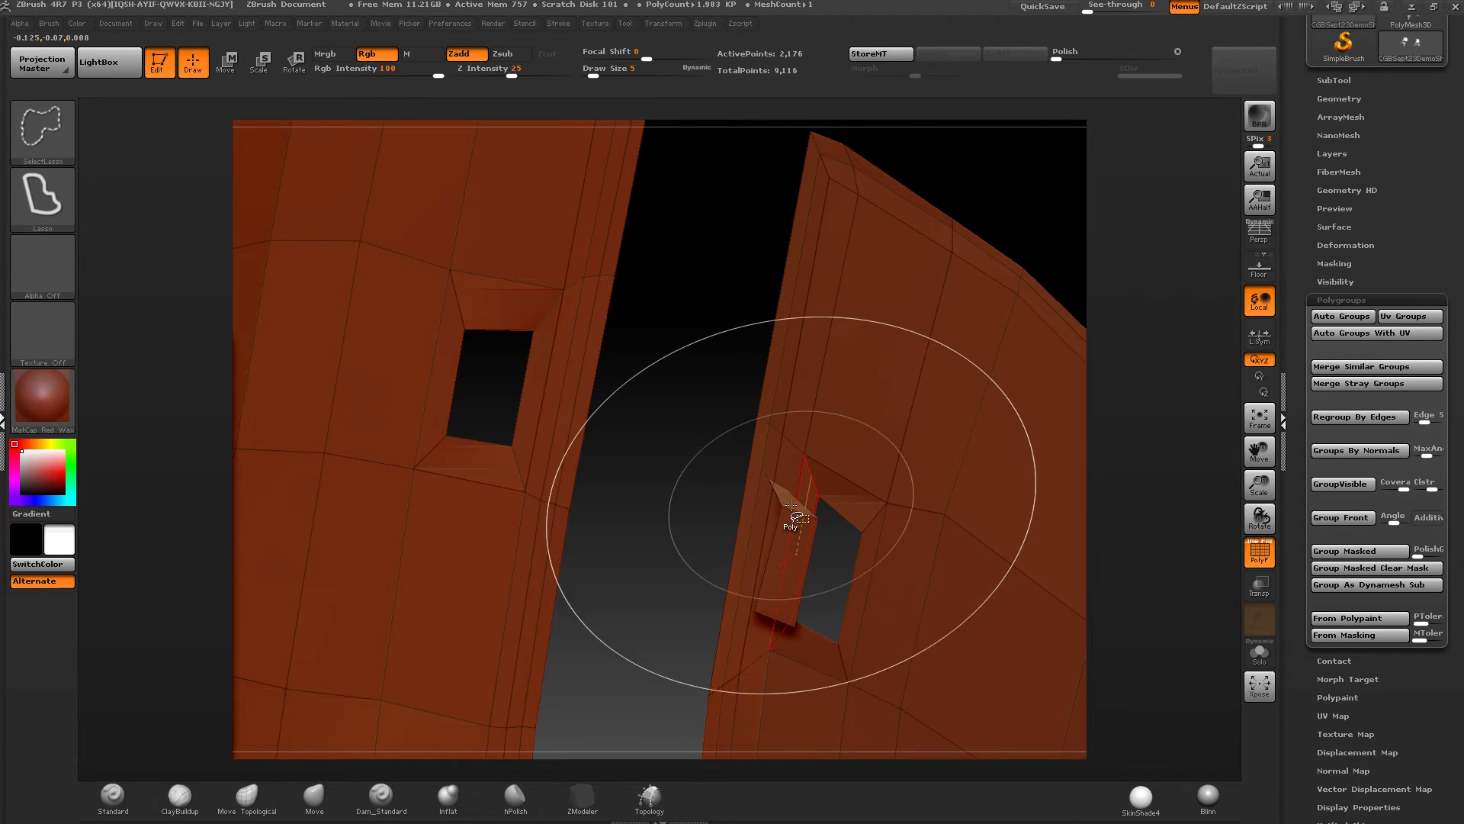
left_click(794, 524, "ctrl+shift")
left_click(794, 527, "ctrl+shift")
Step: Assign the visible inner upper panels of both shoes to a new polygroup and unhide the full mesh
right_click_drag(858, 473, 745, 291, "ctrl")
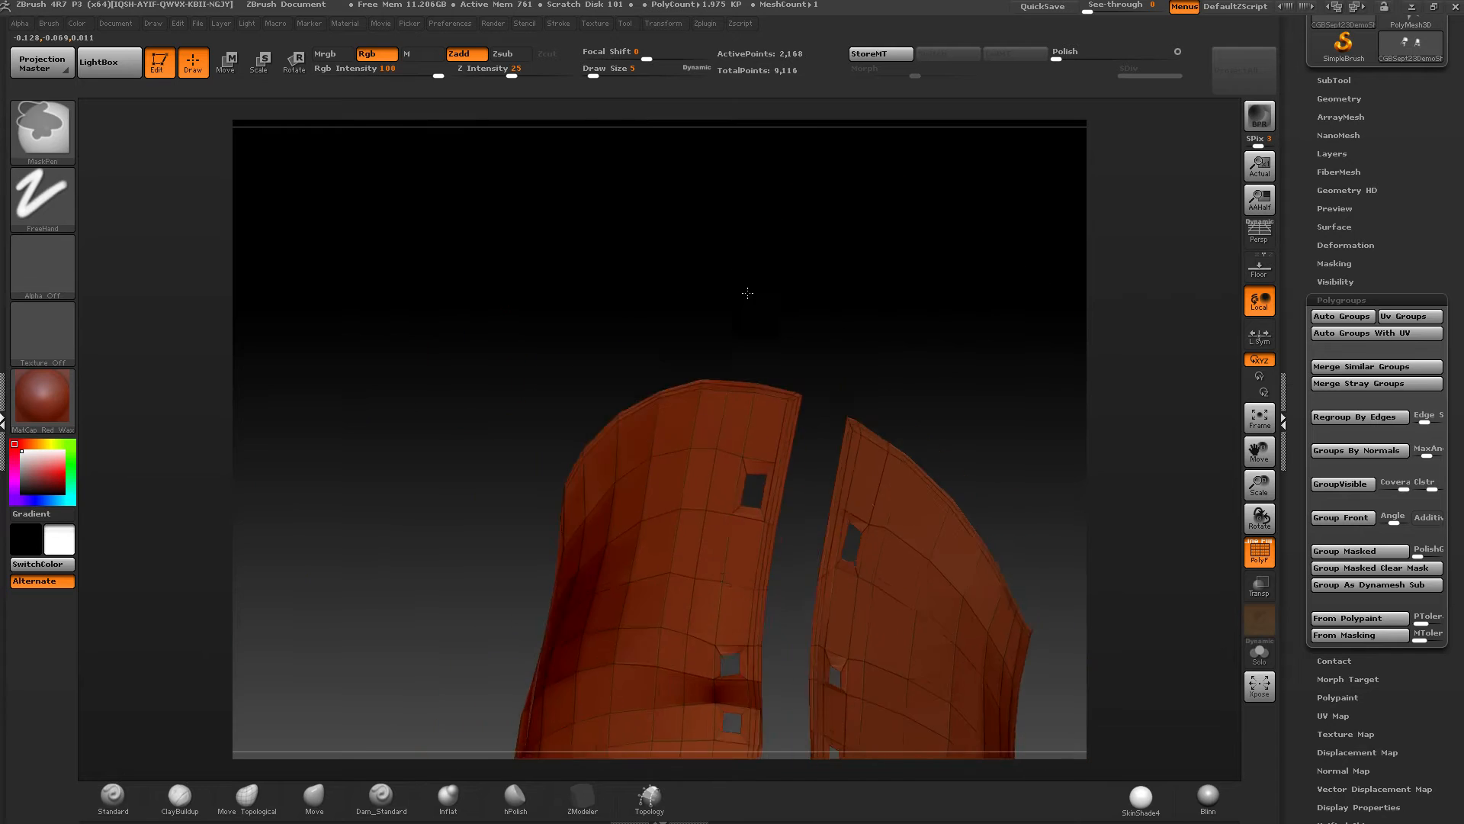
right_click_drag(793, 556, 746, 313, "alt")
right_click_drag(762, 526, 751, 452, "ctrl")
right_click_drag(752, 453, 776, 374, "alt")
right_click_drag(907, 335, 394, 437, "alt")
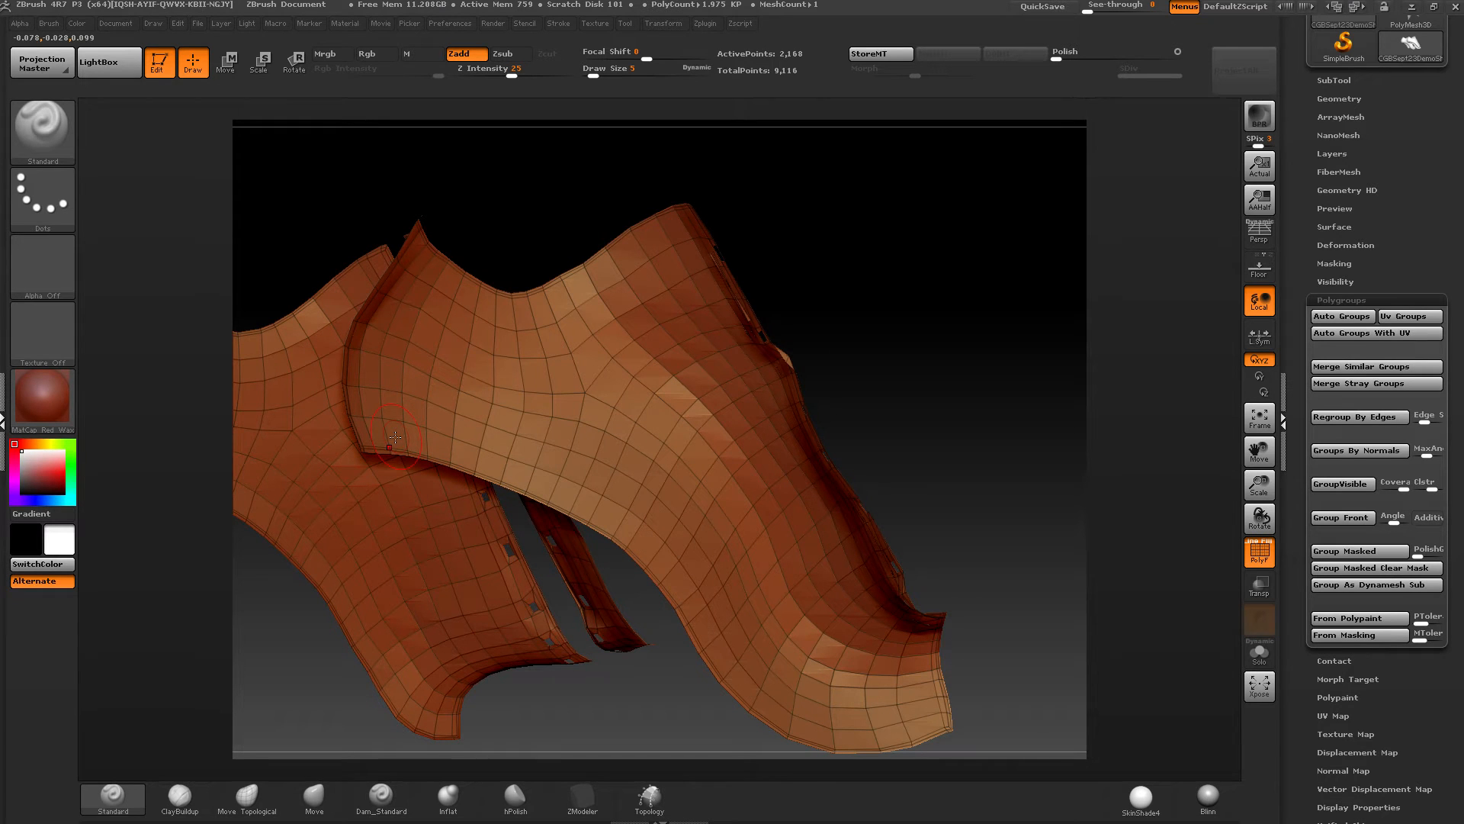
key("ctrl+w")
key("ctrl+w")
left_click(853, 330, "ctrl+shift")
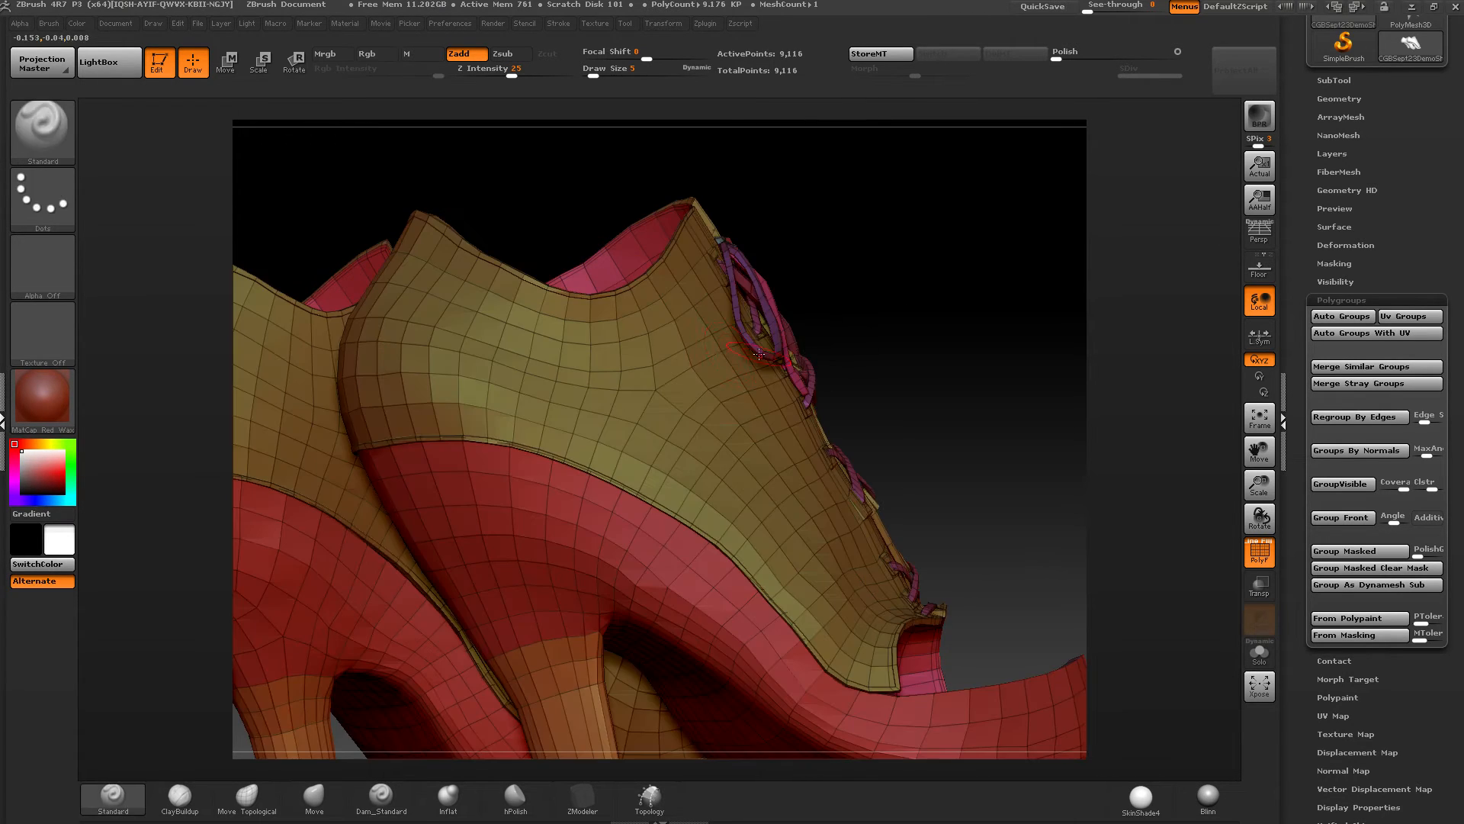
Step: Switch to the SelectRect brush and hide the small strap inside the shoe opening
mouse_move(759, 353)
right_mouse_down()
mouse_move(803, 359)
mouse_move(737, 390)
mouse_move(748, 304)
right_mouse_up()
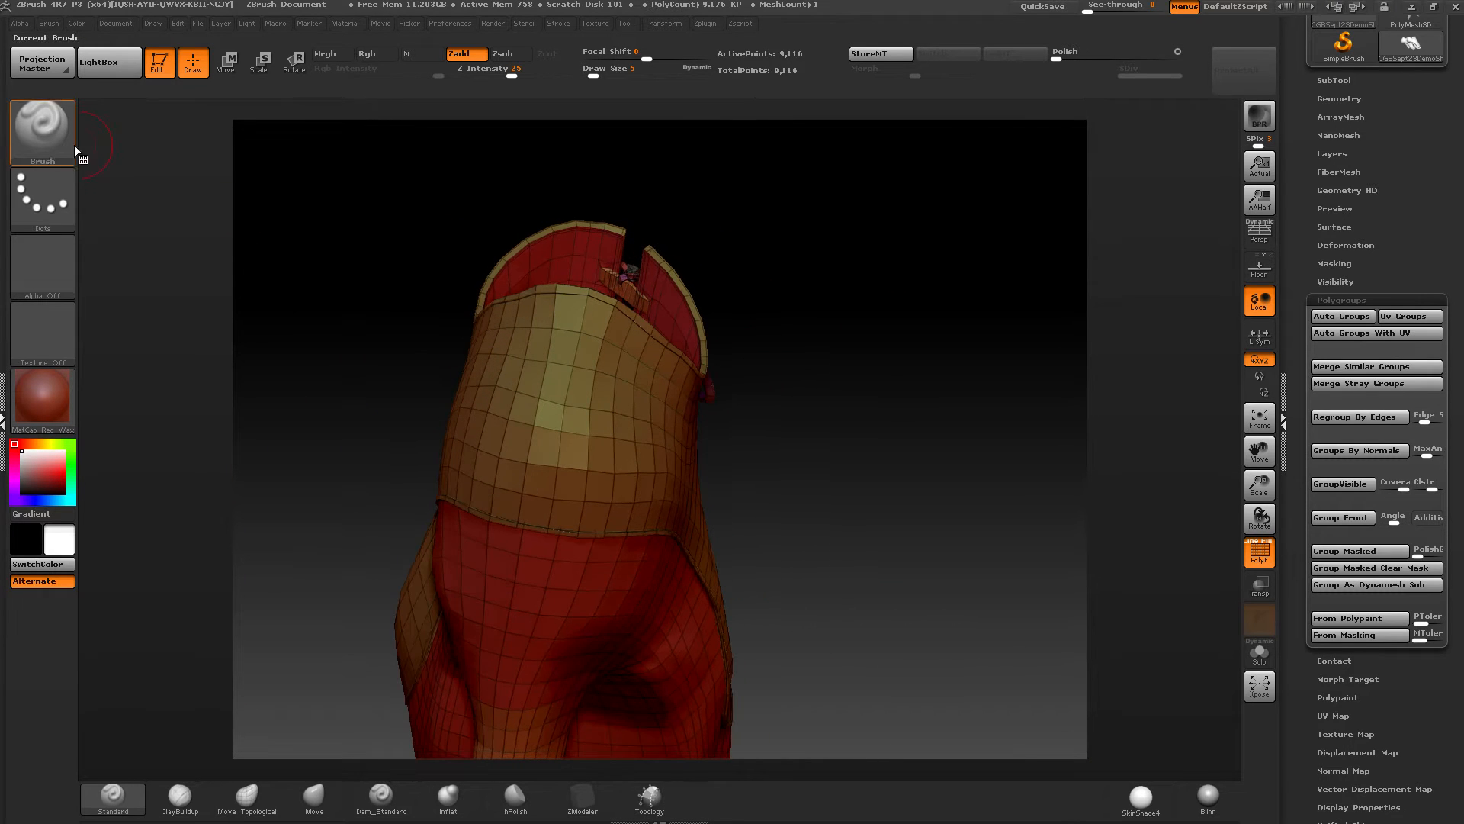
left_click(42, 125, "ctrl+shift")
left_click(202, 162, "ctrl+shift")
right_click_drag(496, 152, 552, 392, "ctrl")
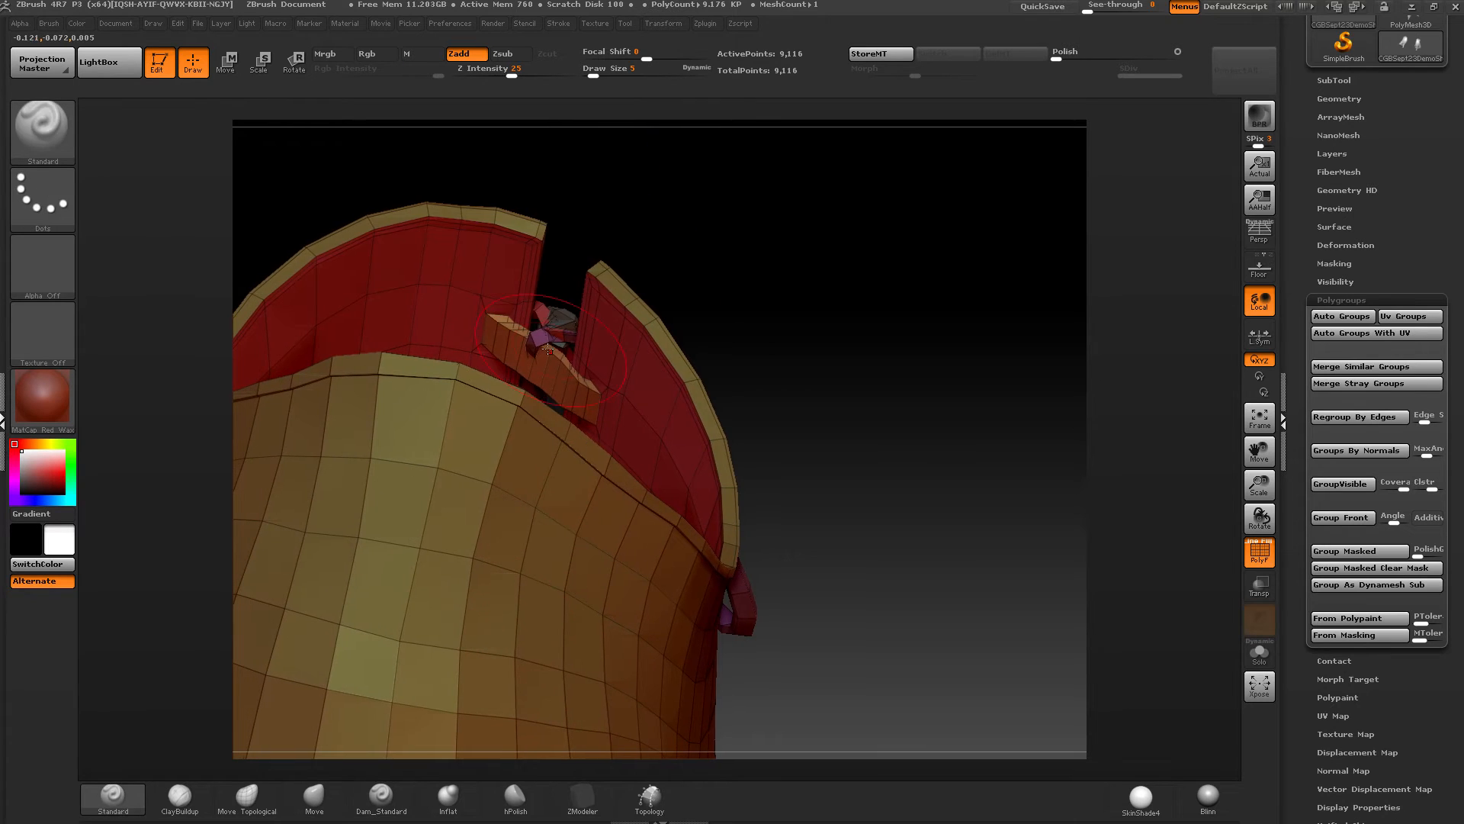
left_click(561, 356, "ctrl+shift")
left_click_drag(778, 233, 715, 329, "ctrl+shift")
right_click_drag(647, 318, 682, 377)
Step: Hide the crossed laces too and invert visibility to isolate the laces together with the small strap
left_click(794, 570, "ctrl+shift")
right_click_drag(797, 568, 751, 404, "ctrl")
left_click_drag(653, 237, 717, 285, "ctrl+shift")
right_click_drag(903, 328, 608, 369, "alt")
right_click_drag(608, 368, 643, 427, "ctrl")
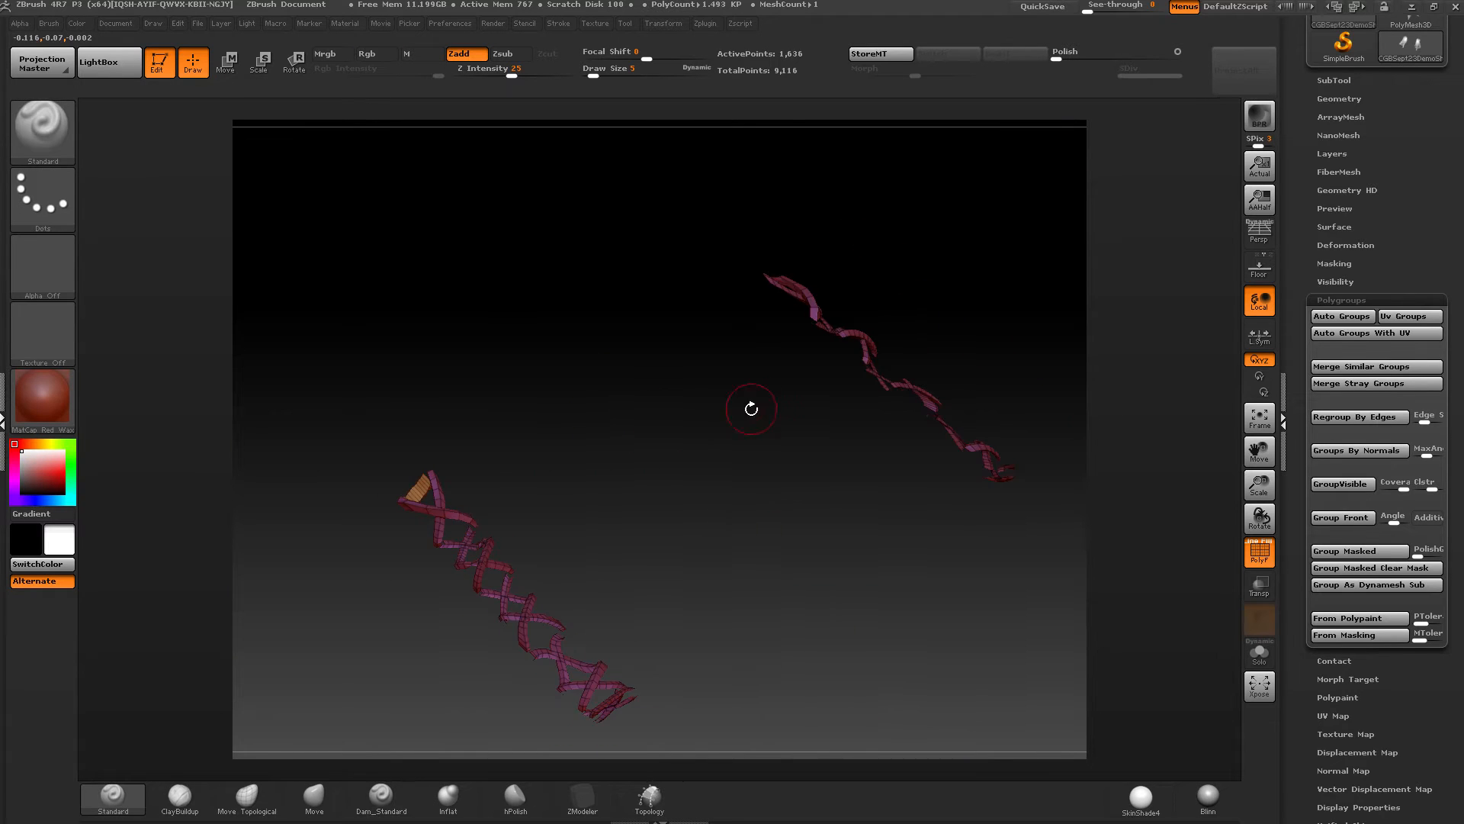
Step: Merge the isolated laces and strap into one polygroup and unhide the full mesh
right_click_drag(749, 408, 729, 420)
right_click_drag(844, 379, 724, 411, "alt")
key("ctrl+shift")
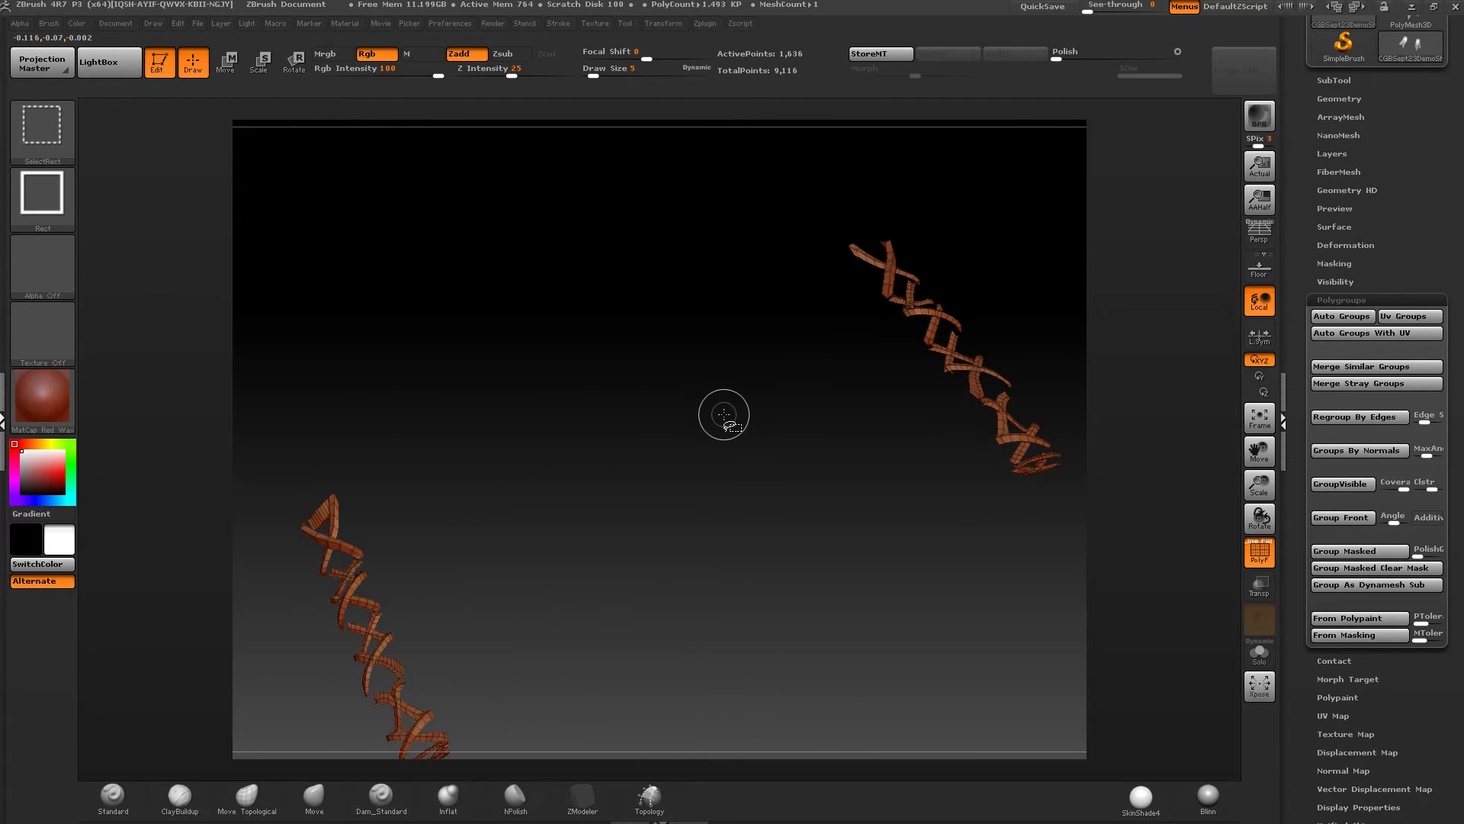
key("ctrl+w")
left_click(756, 410, "ctrl+shift")
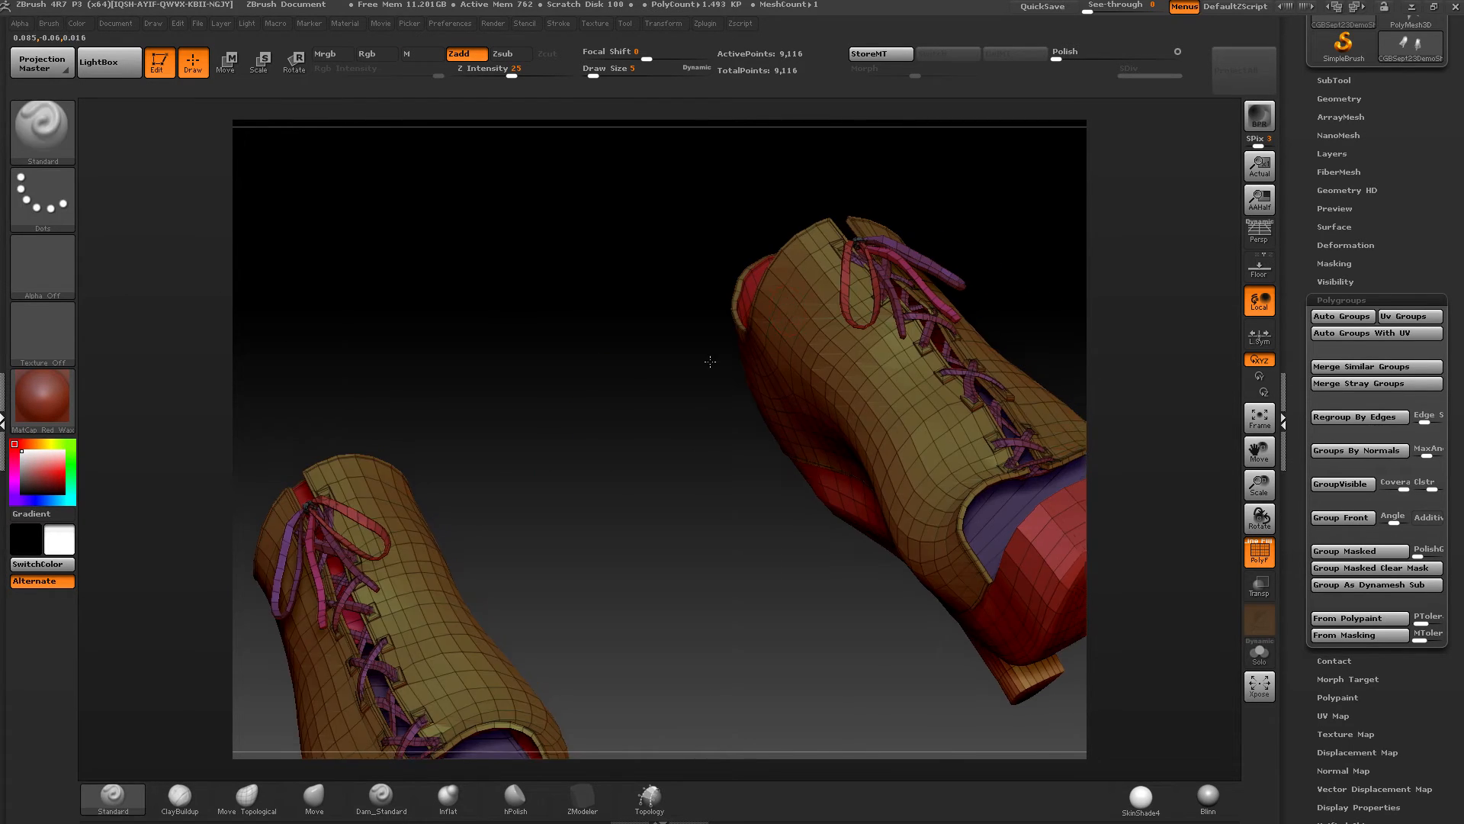
Step: Isolate the inner upper panels, frame the small strap on the other shoe, and switch to the SelectLasso brush
right_click_drag(709, 359, 620, 556, "ctrl")
mouse_move(676, 380)
right_mouse_down()
mouse_move(698, 375)
mouse_move(503, 545)
right_mouse_up()
mouse_move(504, 545)
right_mouse_down("ctrl")
mouse_move(500, 602)
mouse_move(579, 533)
mouse_move(676, 406)
right_mouse_up("ctrl")
left_click(687, 411, "ctrl+shift")
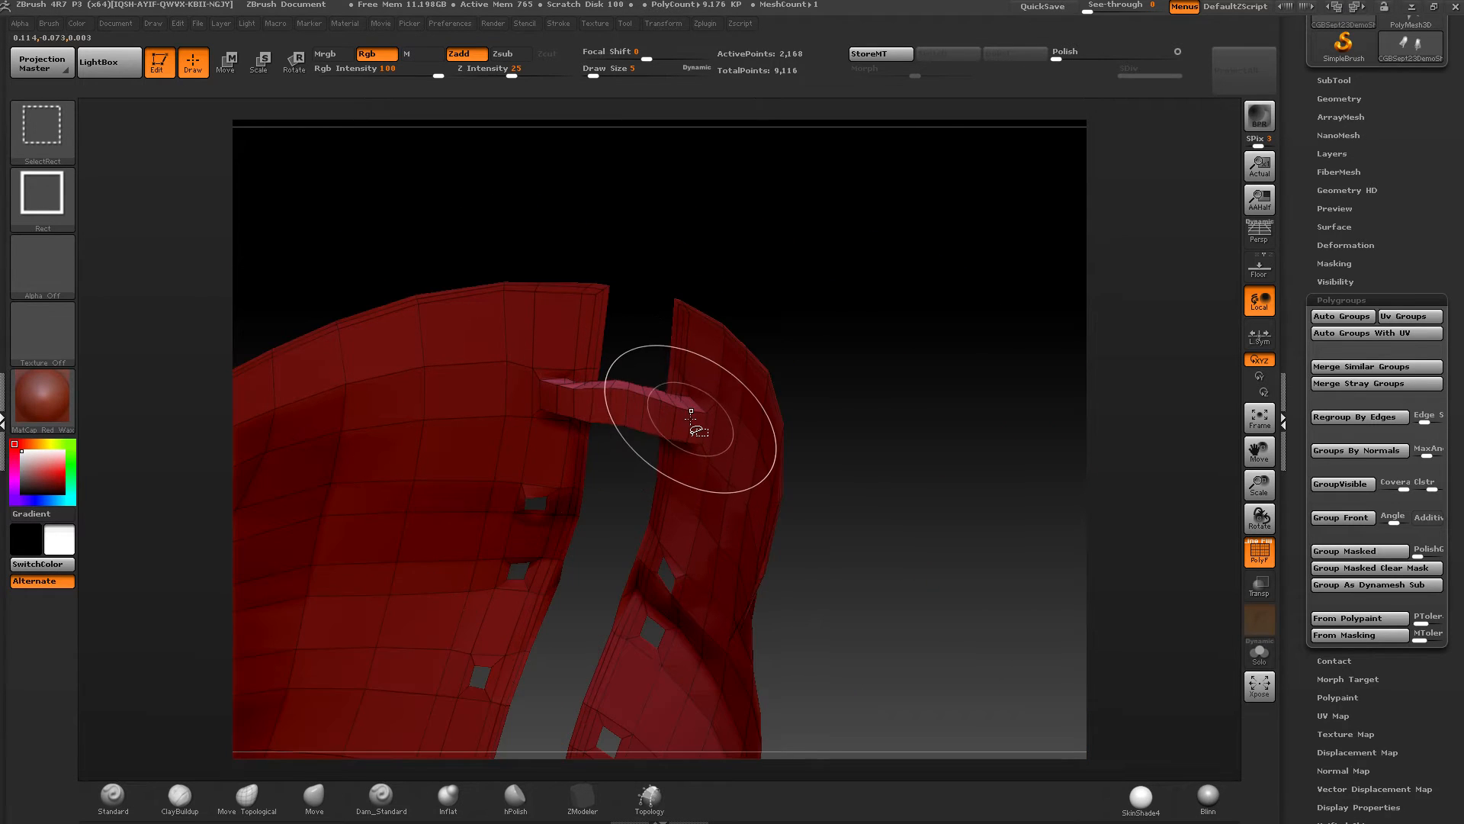
right_click_drag(616, 363, 606, 449, "ctrl")
left_click(49, 140, "ctrl+shift")
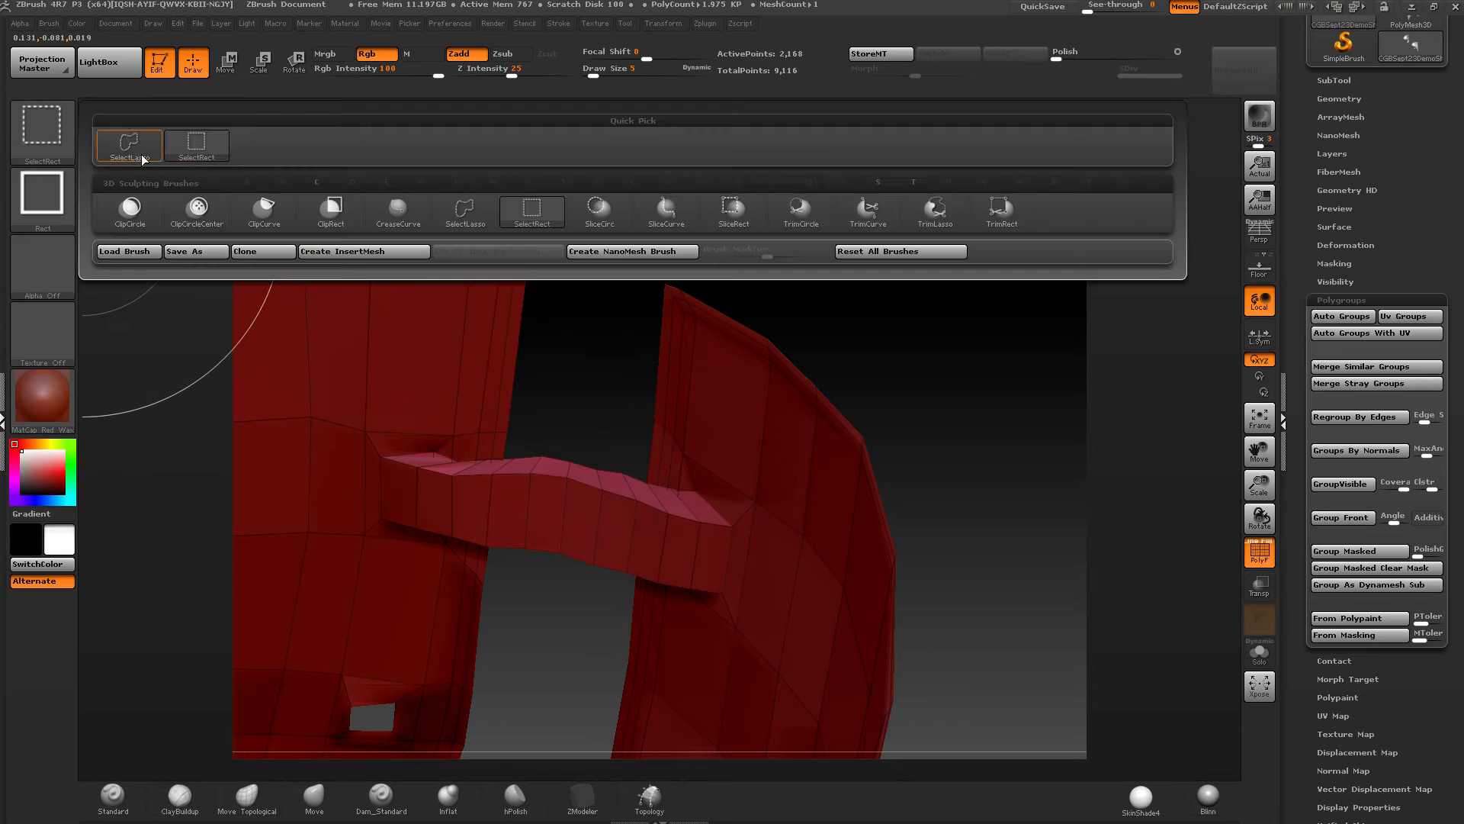
left_click(149, 143)
right_click_drag(351, 389, 408, 454)
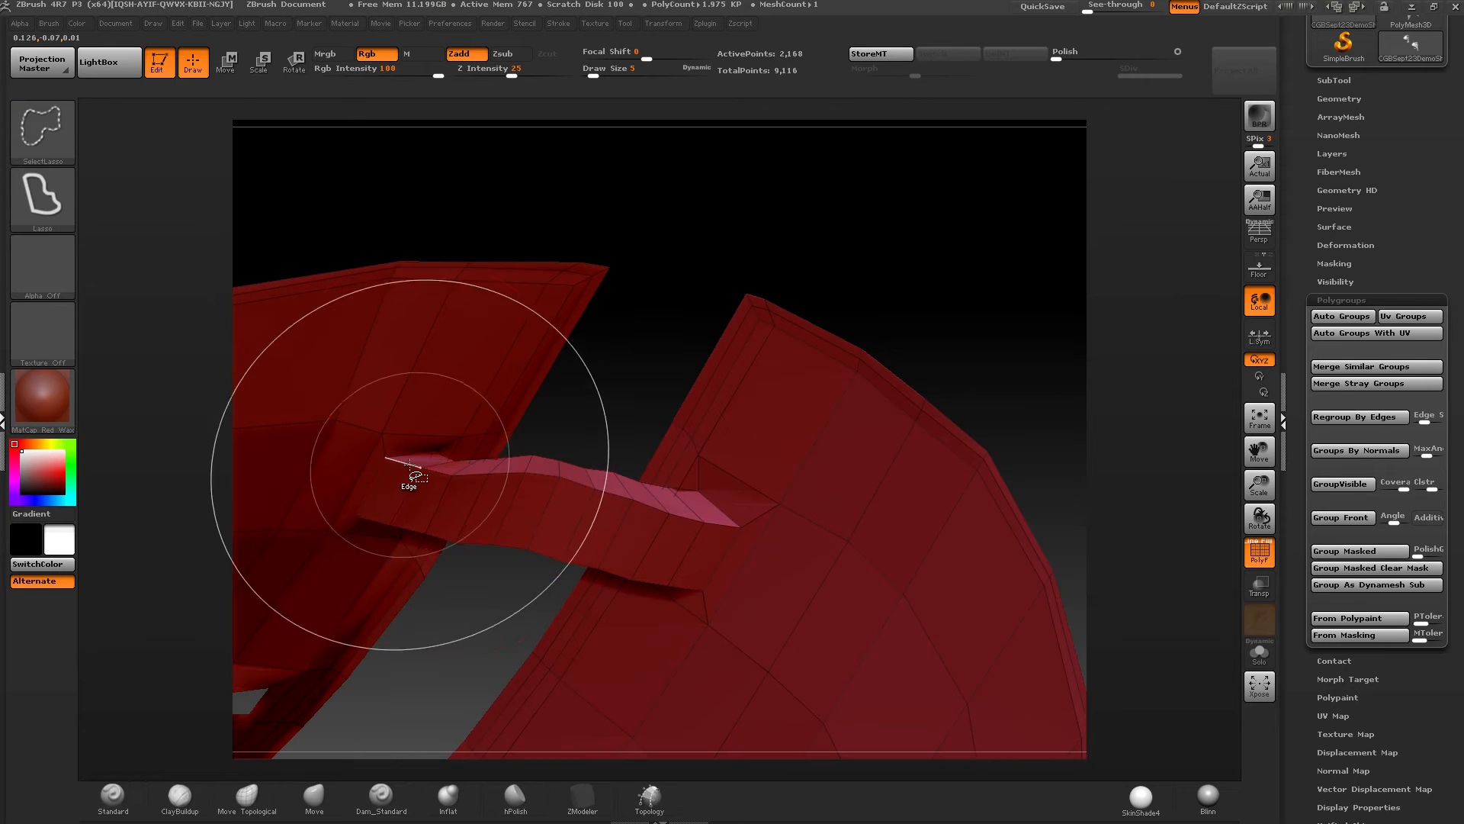
Step: Hide all face loops of the other shoe's small strap, from both ends toward the middle
left_click(427, 469, "ctrl+shift")
left_click(443, 472, "ctrl+shift")
left_click(405, 465, "ctrl+shift")
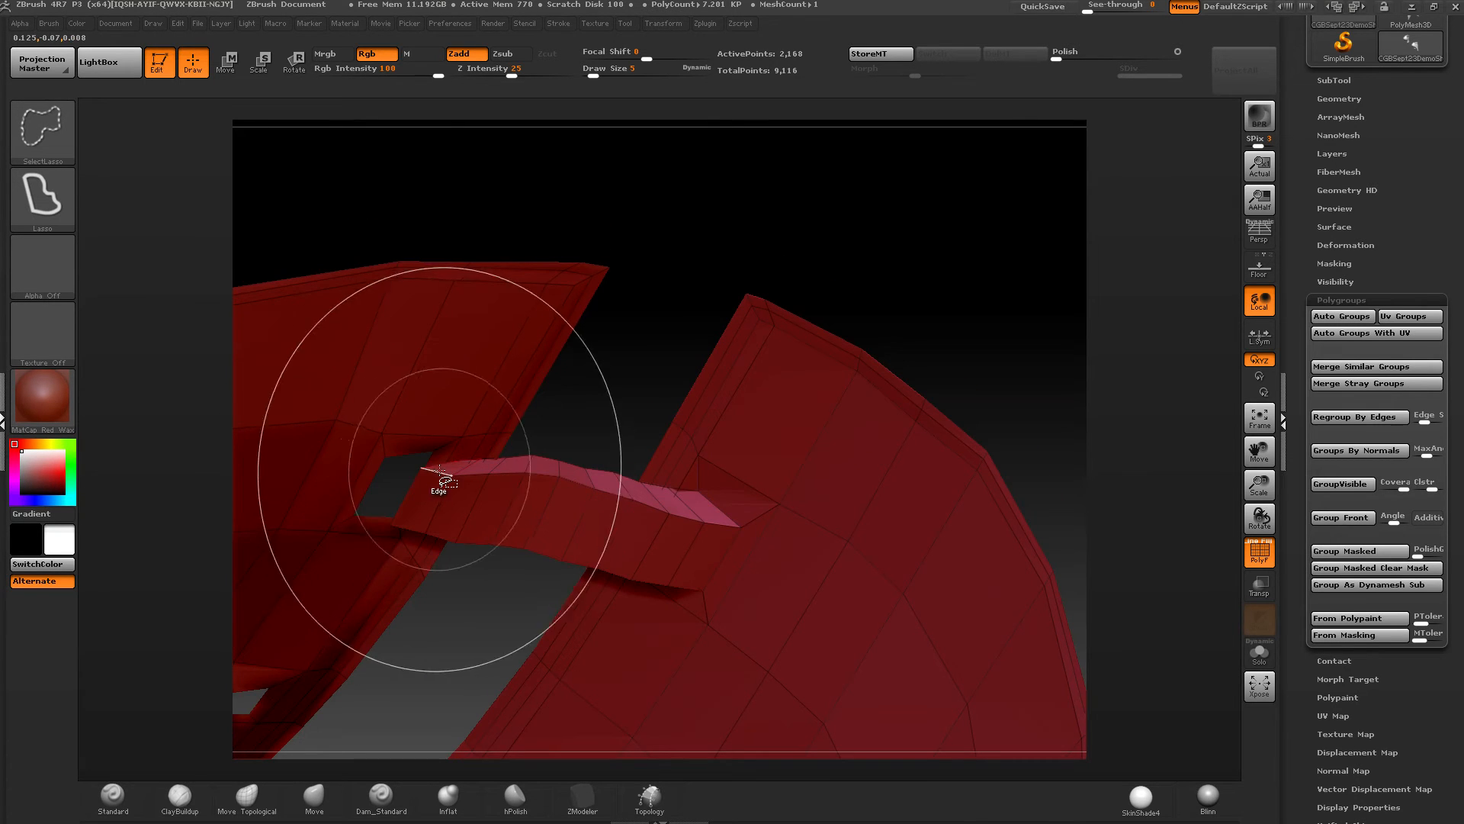
left_click(439, 475, "ctrl+shift")
left_click(671, 517, "ctrl+shift")
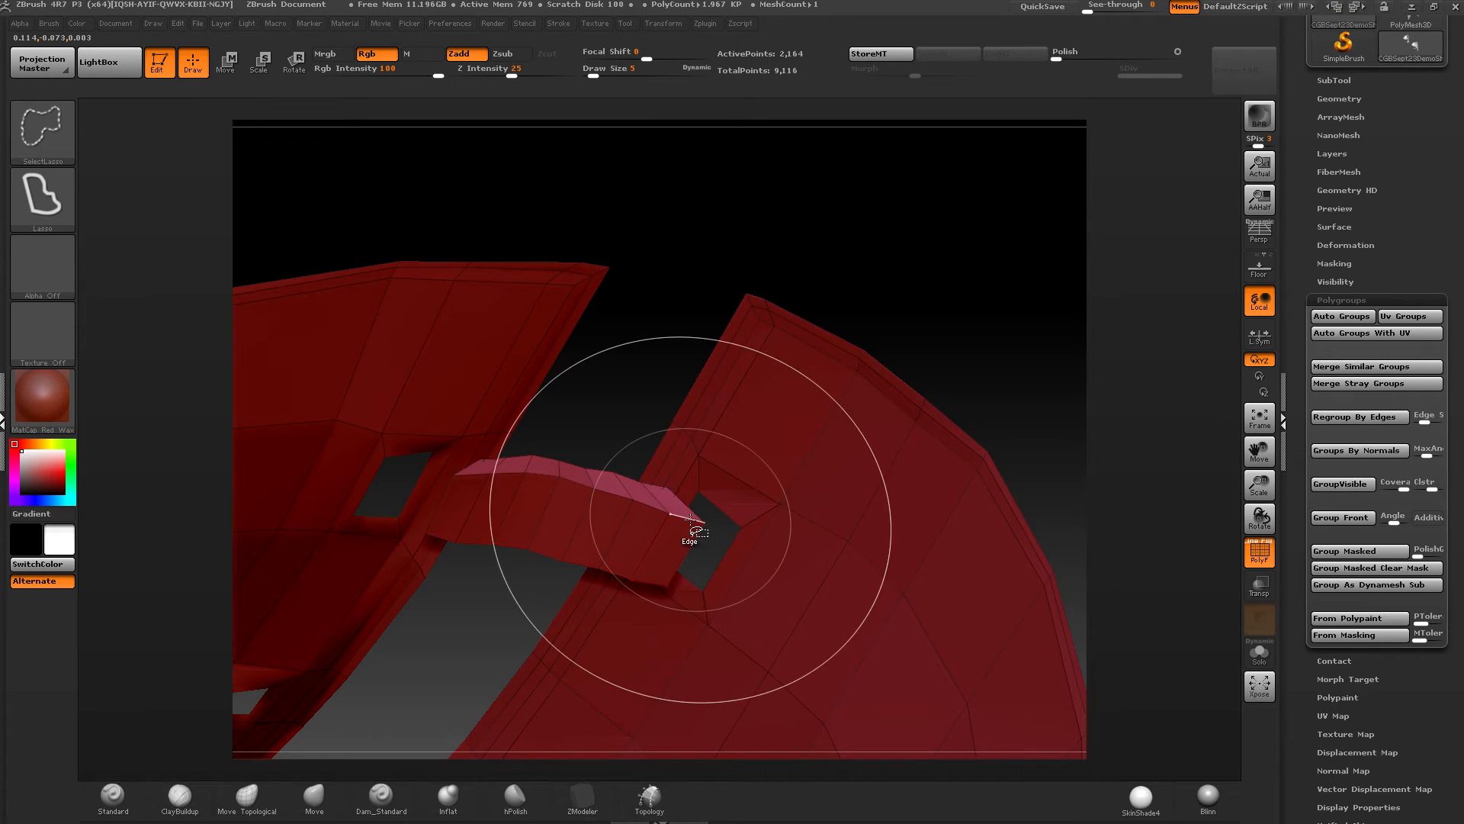
left_click(652, 510, "ctrl+shift")
left_click(616, 499, "ctrl+shift")
left_click(577, 488, "ctrl+shift")
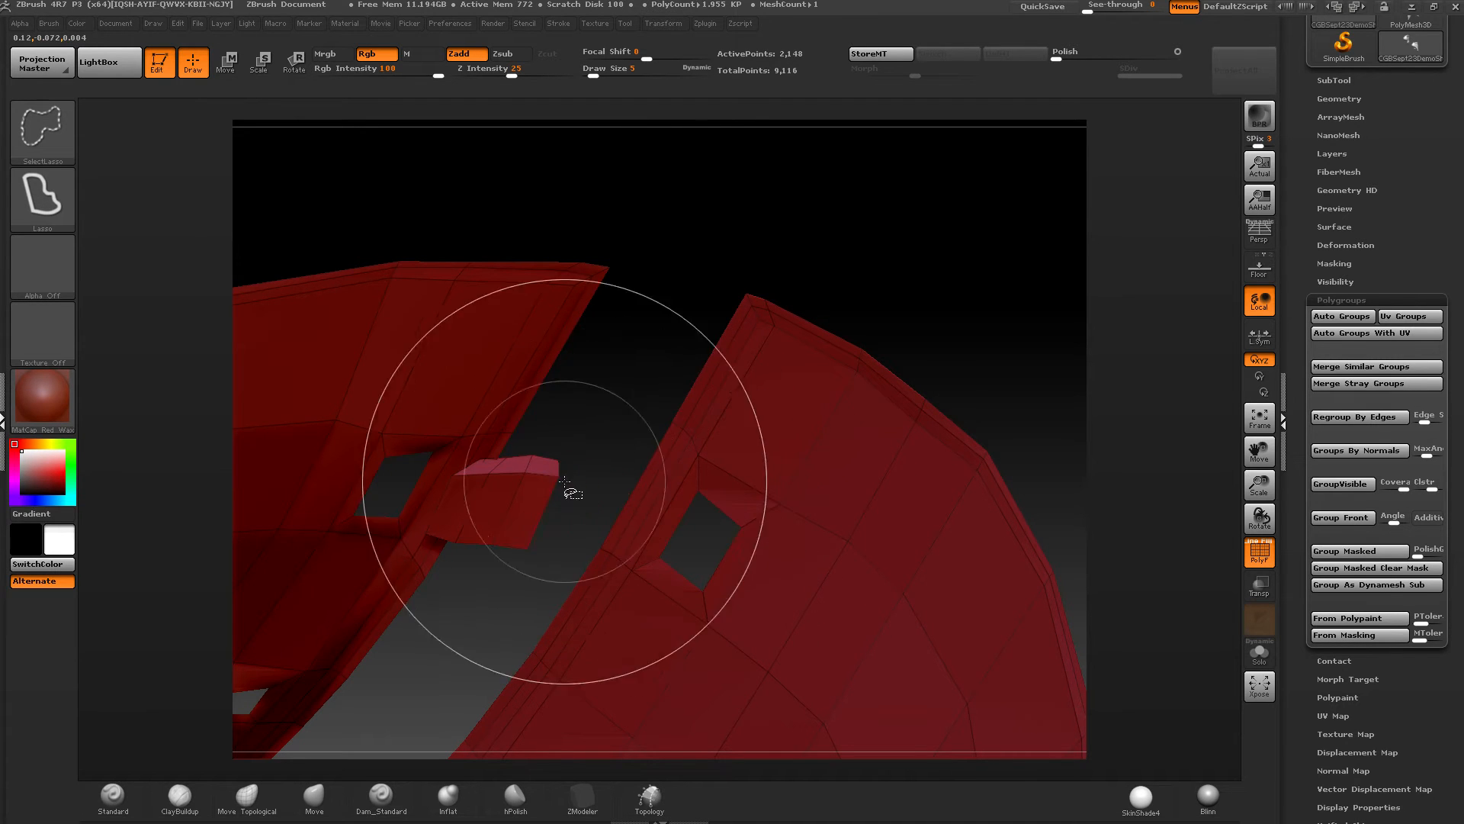
left_click(499, 488, "ctrl+shift")
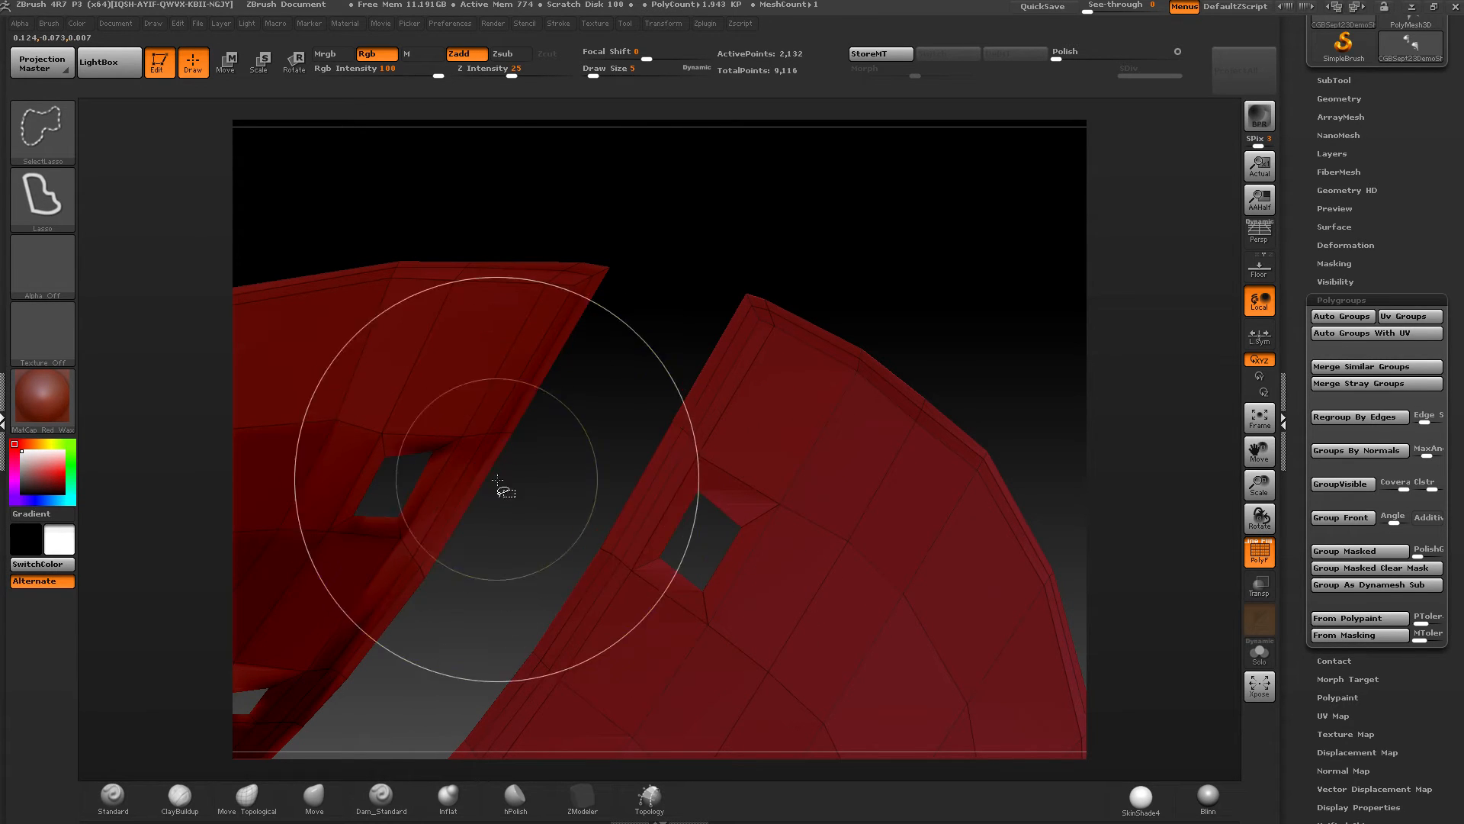
Step: Group the inner upper panels left visible without either strap into a new polygroup and bring back all hidden parts
left_click_drag(506, 490, 531, 389)
key("ctrl+w")
key("ctrl+w")
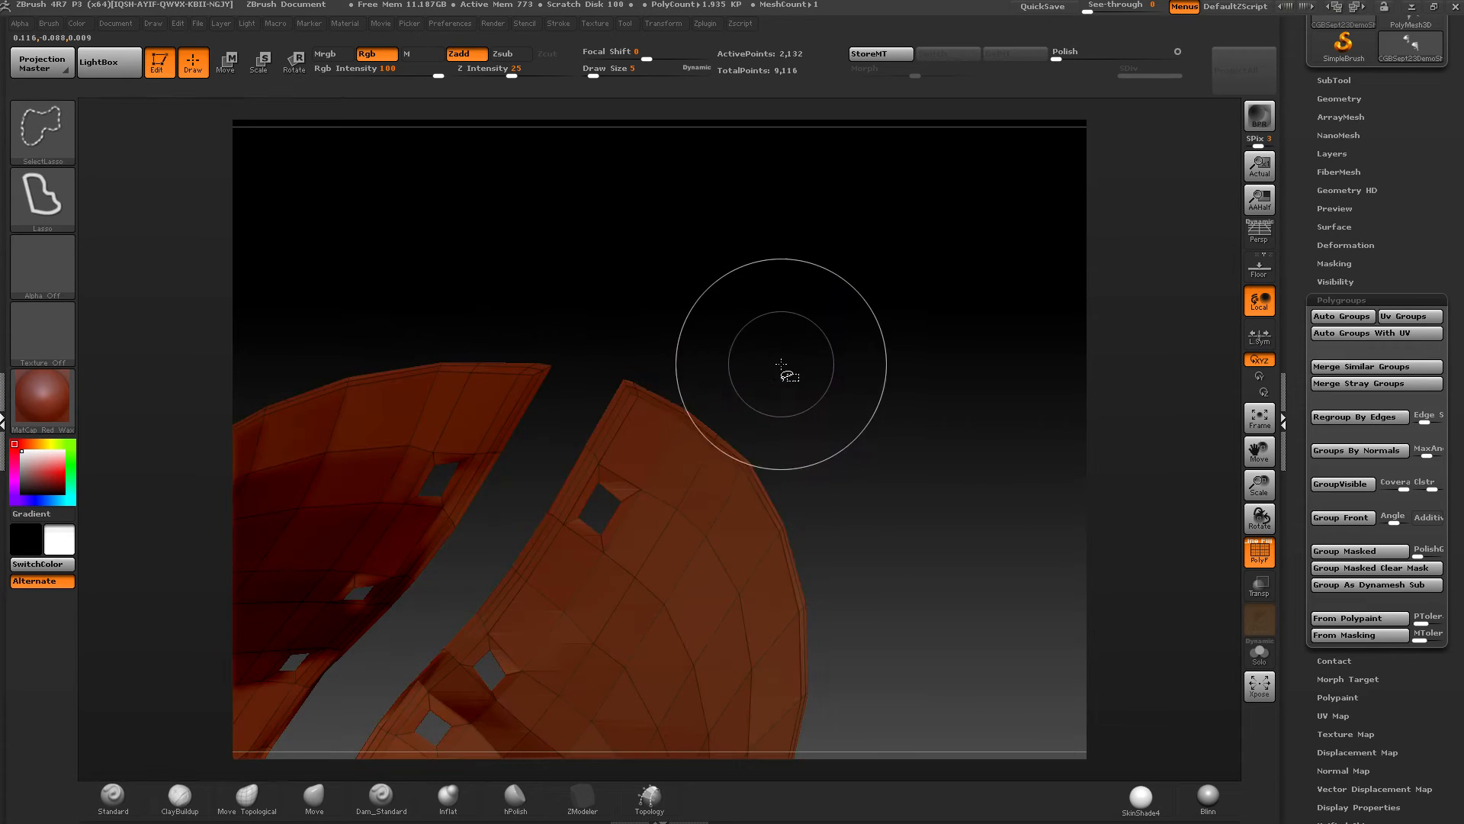
key("ctrl+w")
left_click(816, 363, "ctrl+shift")
Step: Using the SelectRect brush, isolate the second shoe's small strap together with the crossed laces of both shoes
left_click(46, 131, "ctrl+shift")
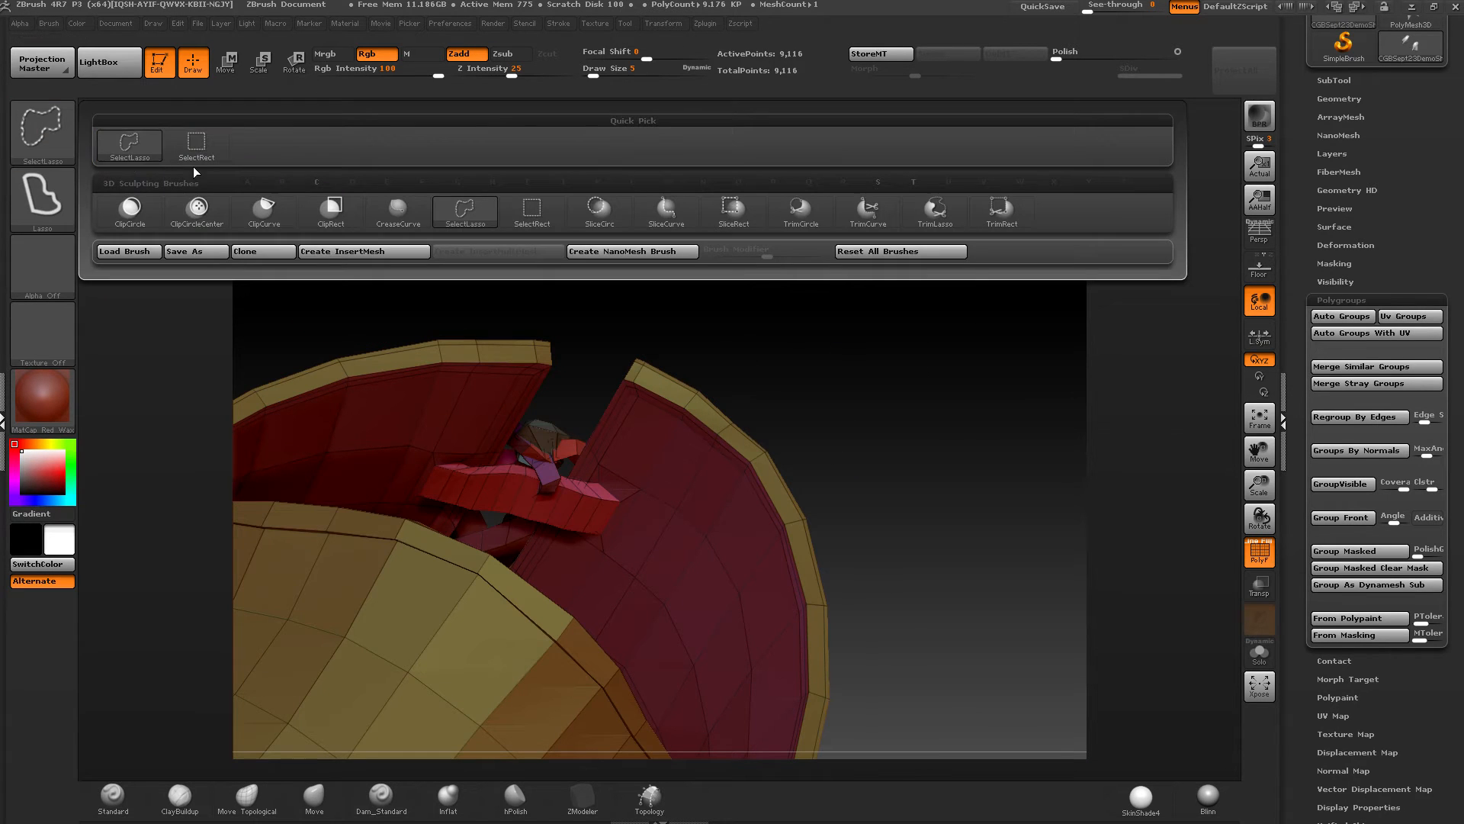
left_click(196, 146, "ctrl+shift")
left_click(499, 489, "ctrl+shift")
left_click_drag(772, 408, 663, 459, "ctrl+shift")
left_click(736, 611, "ctrl+shift")
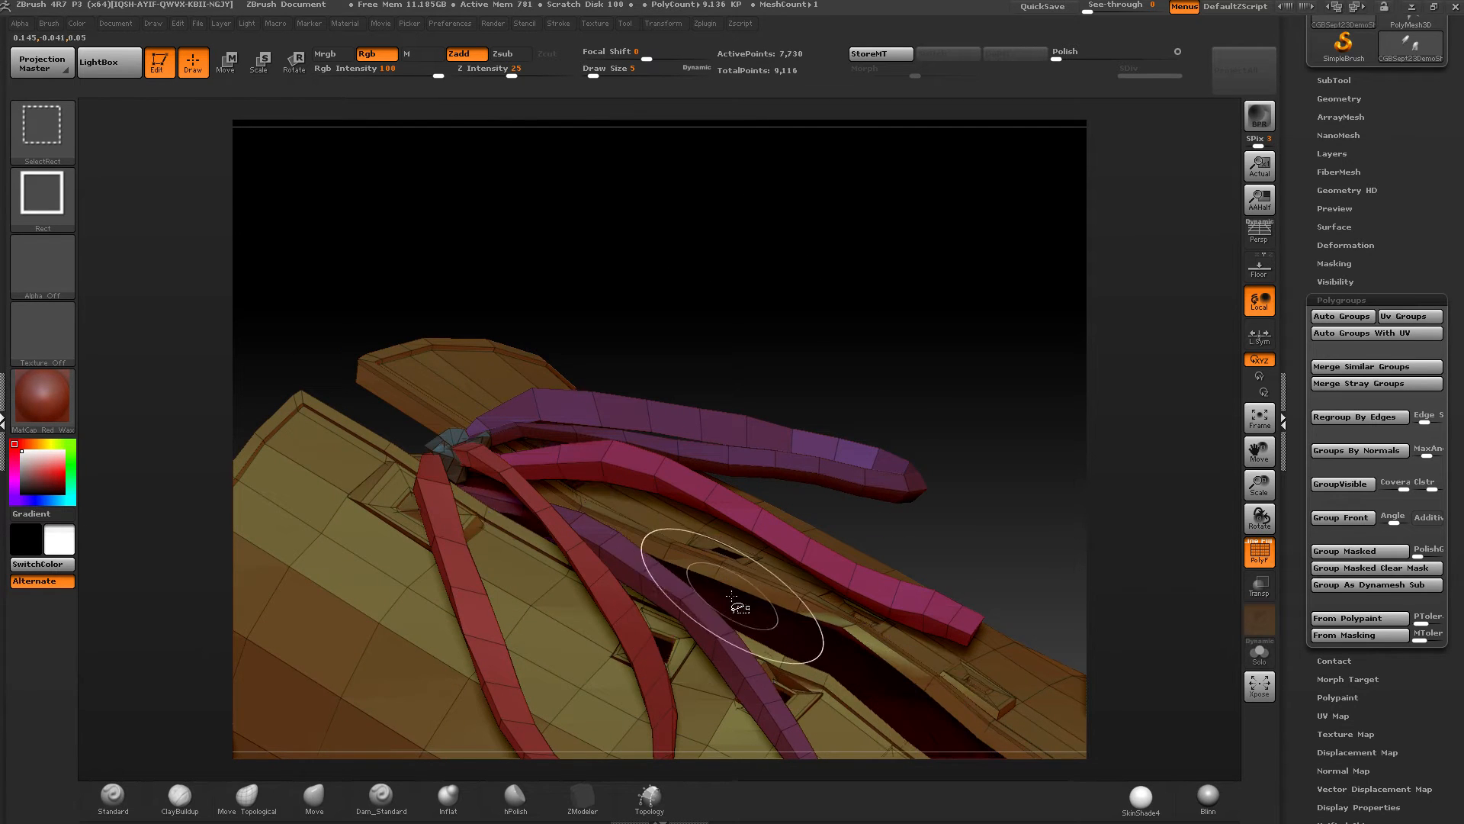
right_click_drag(738, 608, 742, 373, "ctrl")
left_click_drag(717, 415, 729, 445, "ctrl+shift")
right_click_drag(729, 445, 788, 542, "ctrl")
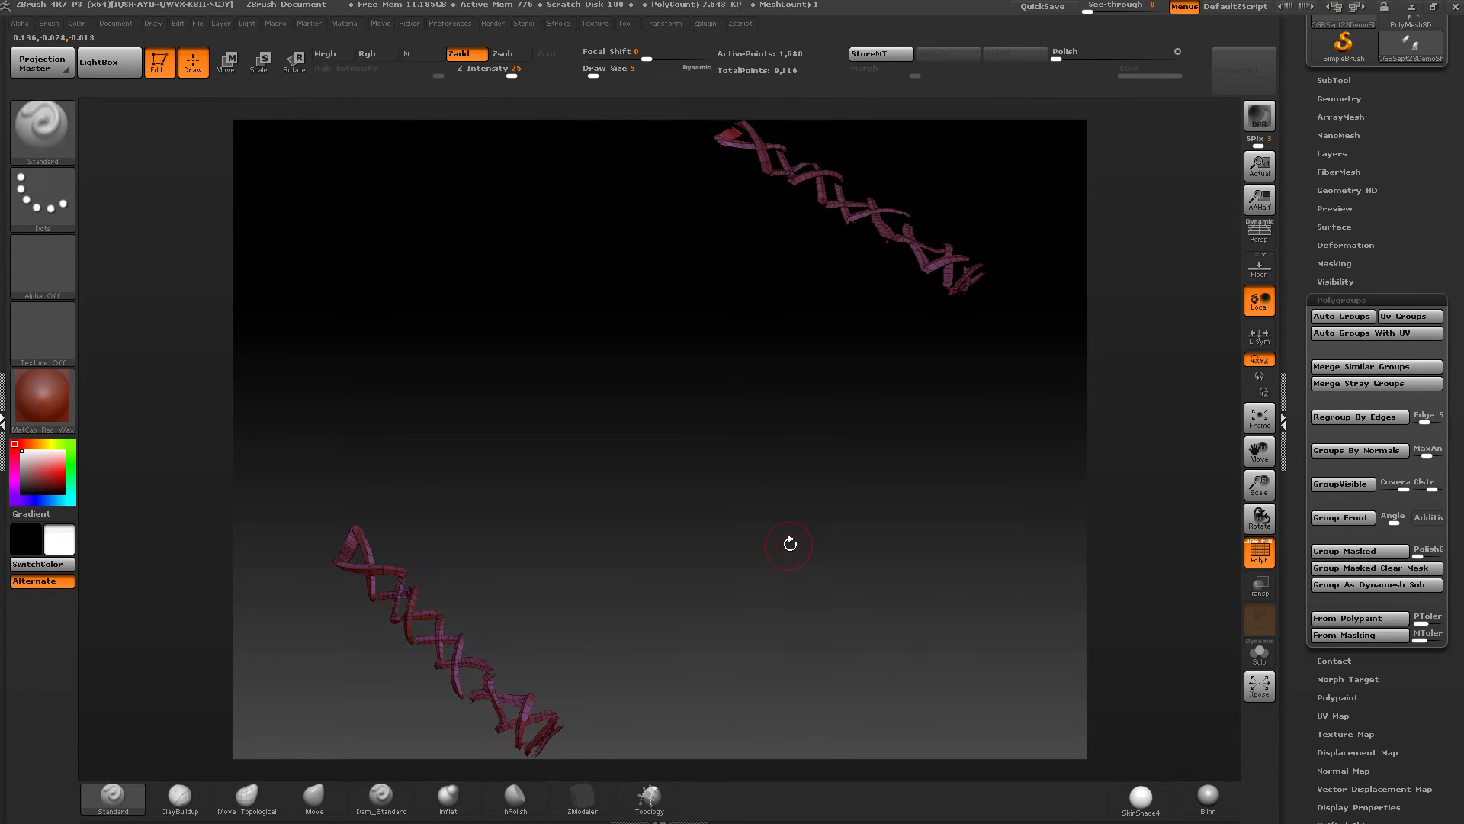
Step: Combine the second strap and all crossed laces into a single polygroup and show the complete shoes again
key("ctrl+w")
left_click(797, 478, "ctrl+shift")
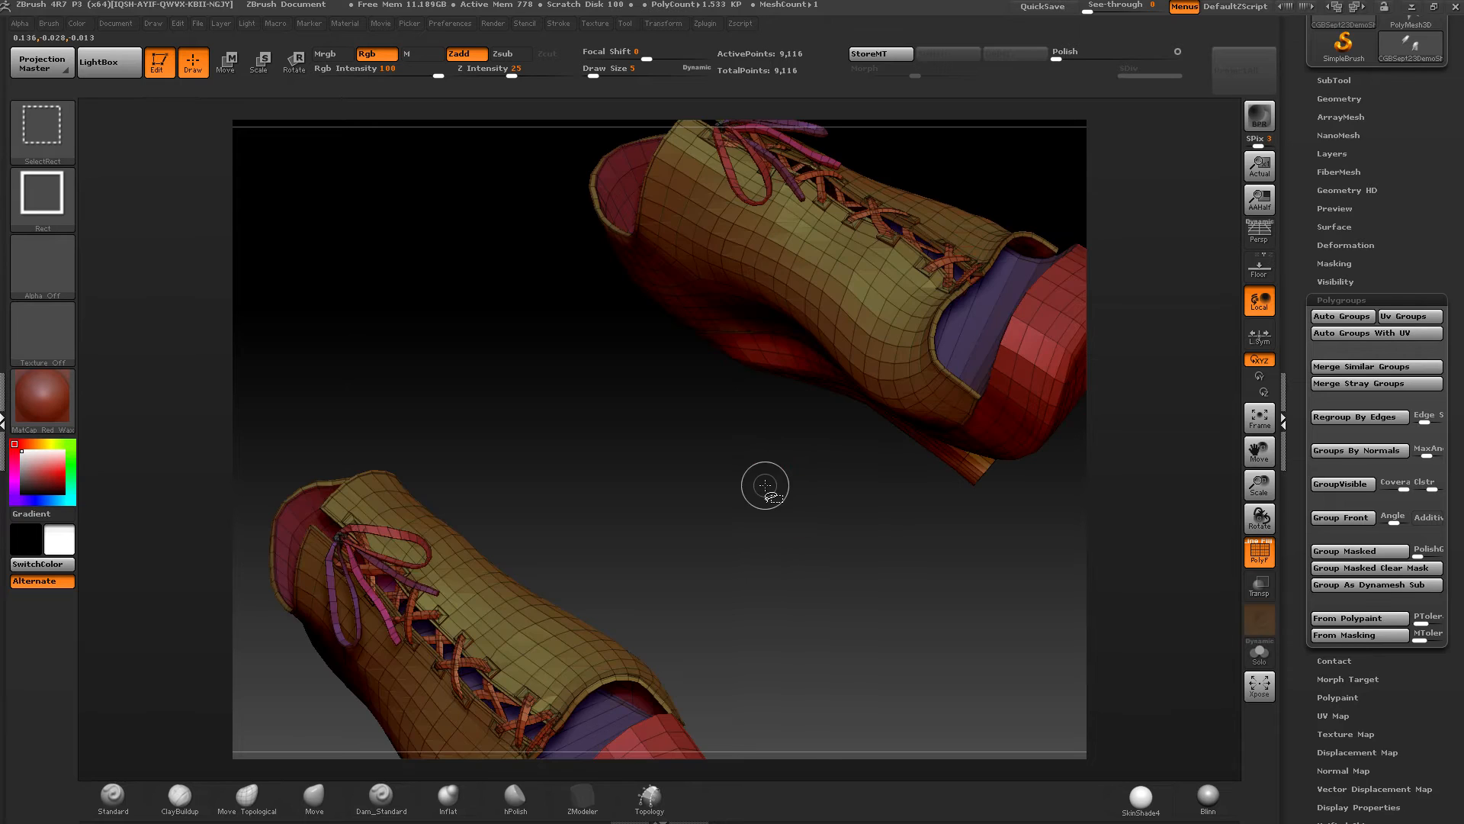
left_click_drag(765, 486, 833, 470)
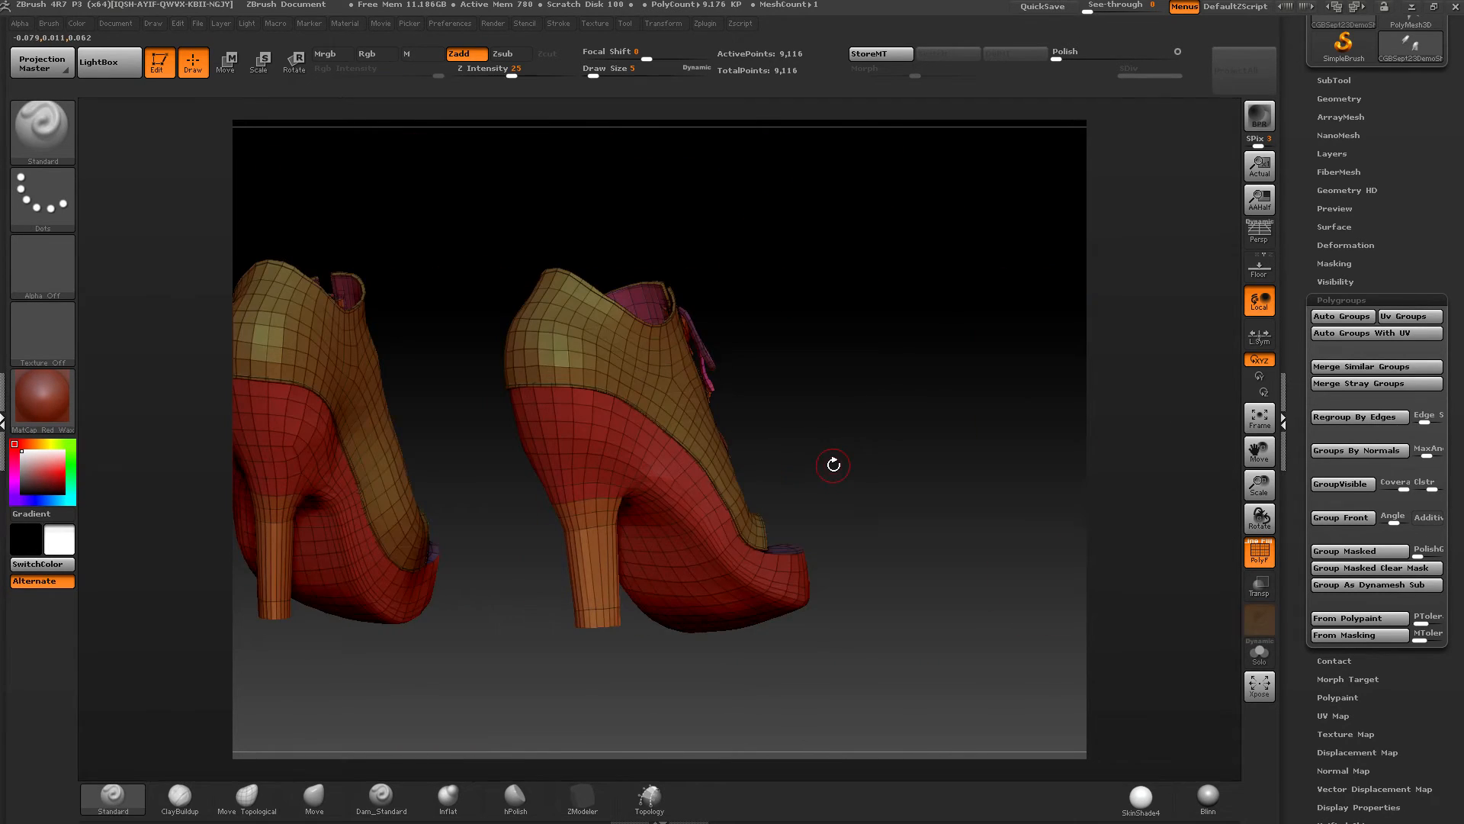
mouse_move(708, 433)
left_mouse_down()
mouse_move(727, 412)
mouse_move(674, 408)
left_mouse_up()
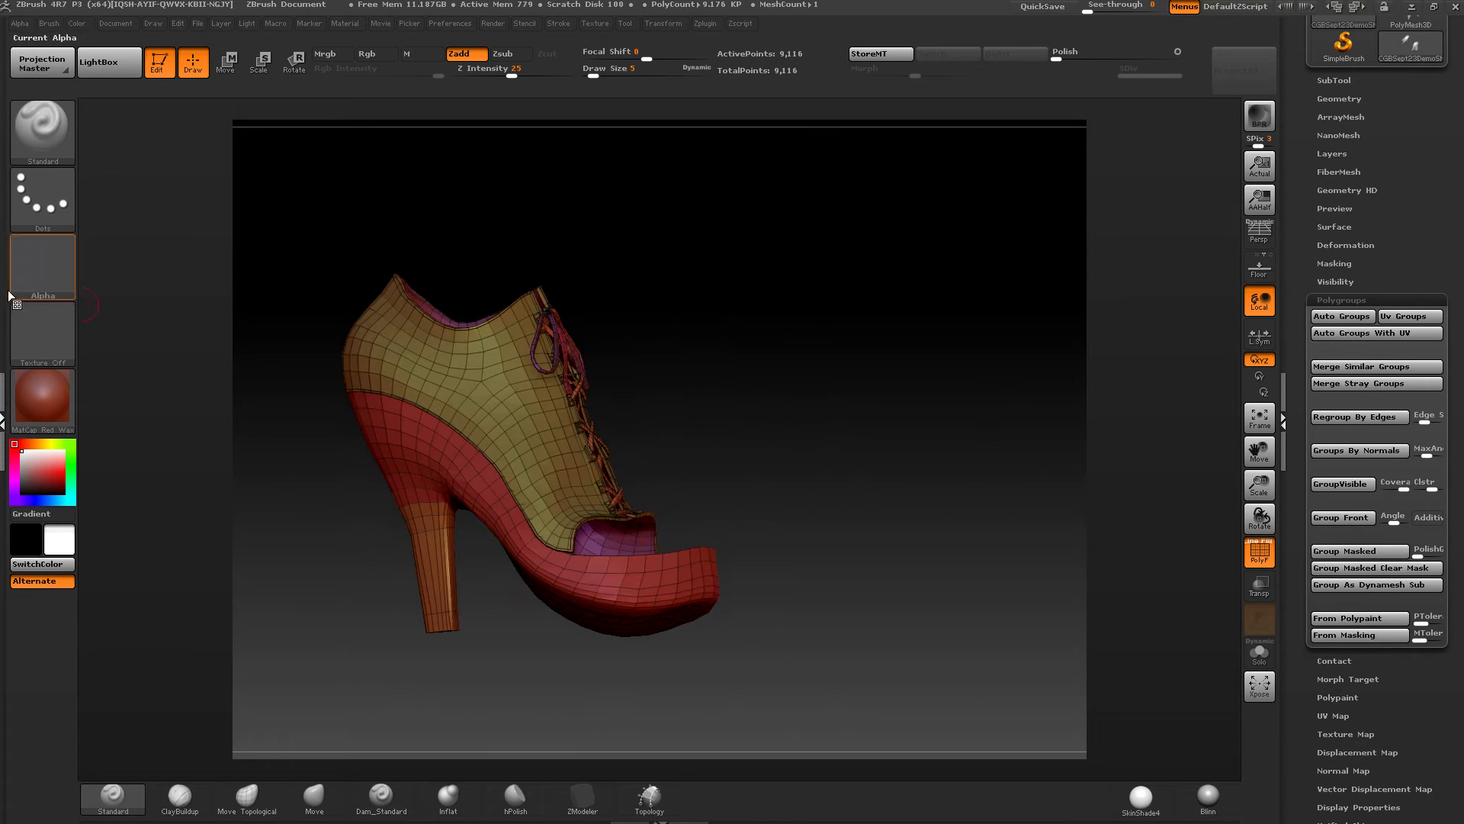
Step: Unwrap the shoes' UVs with UV Master, with the Polygroups option enabled alongside Symmetry
left_click(3, 278)
left_click(55, 386)
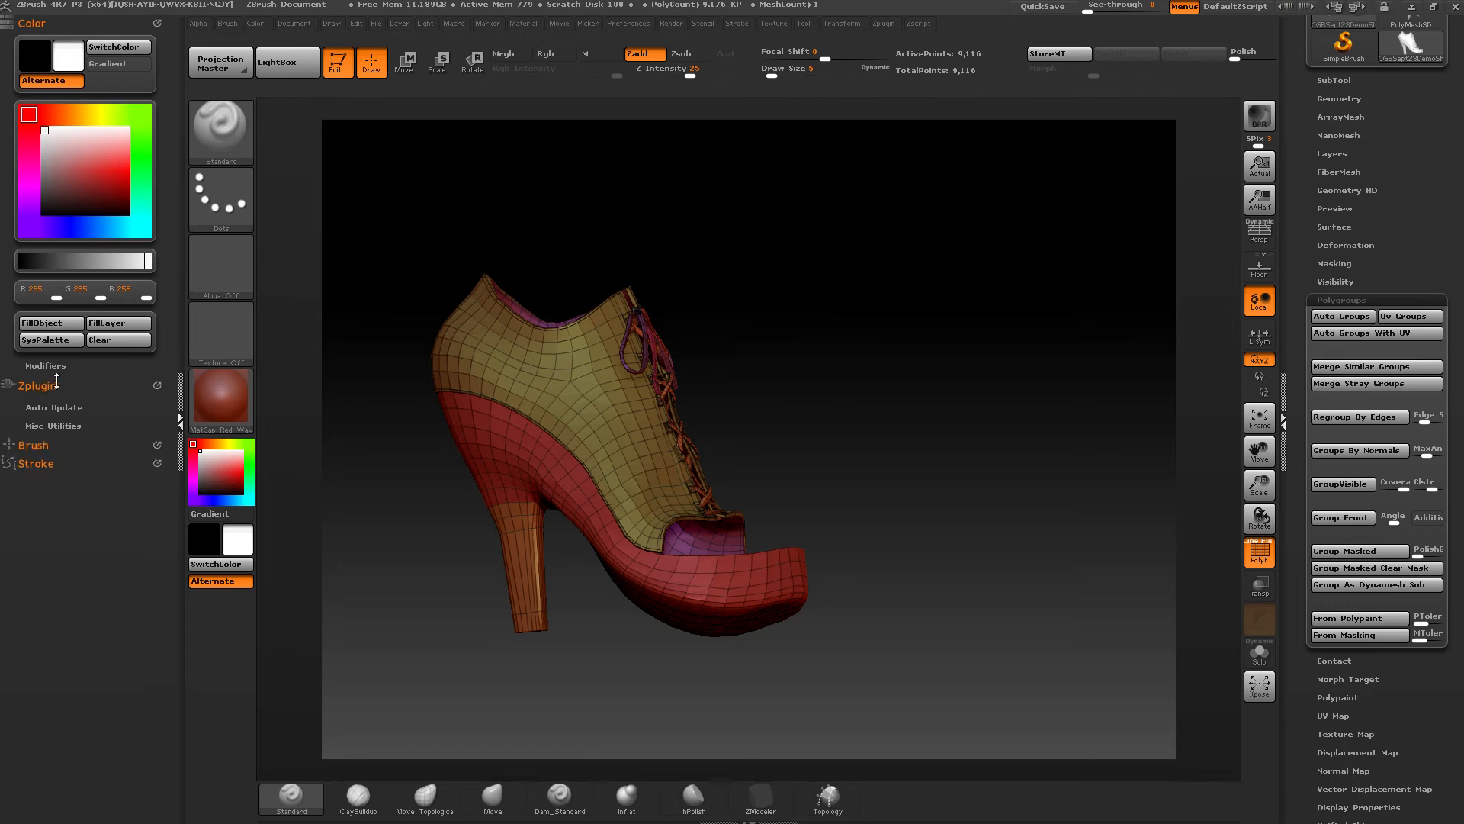
left_click(49, 389)
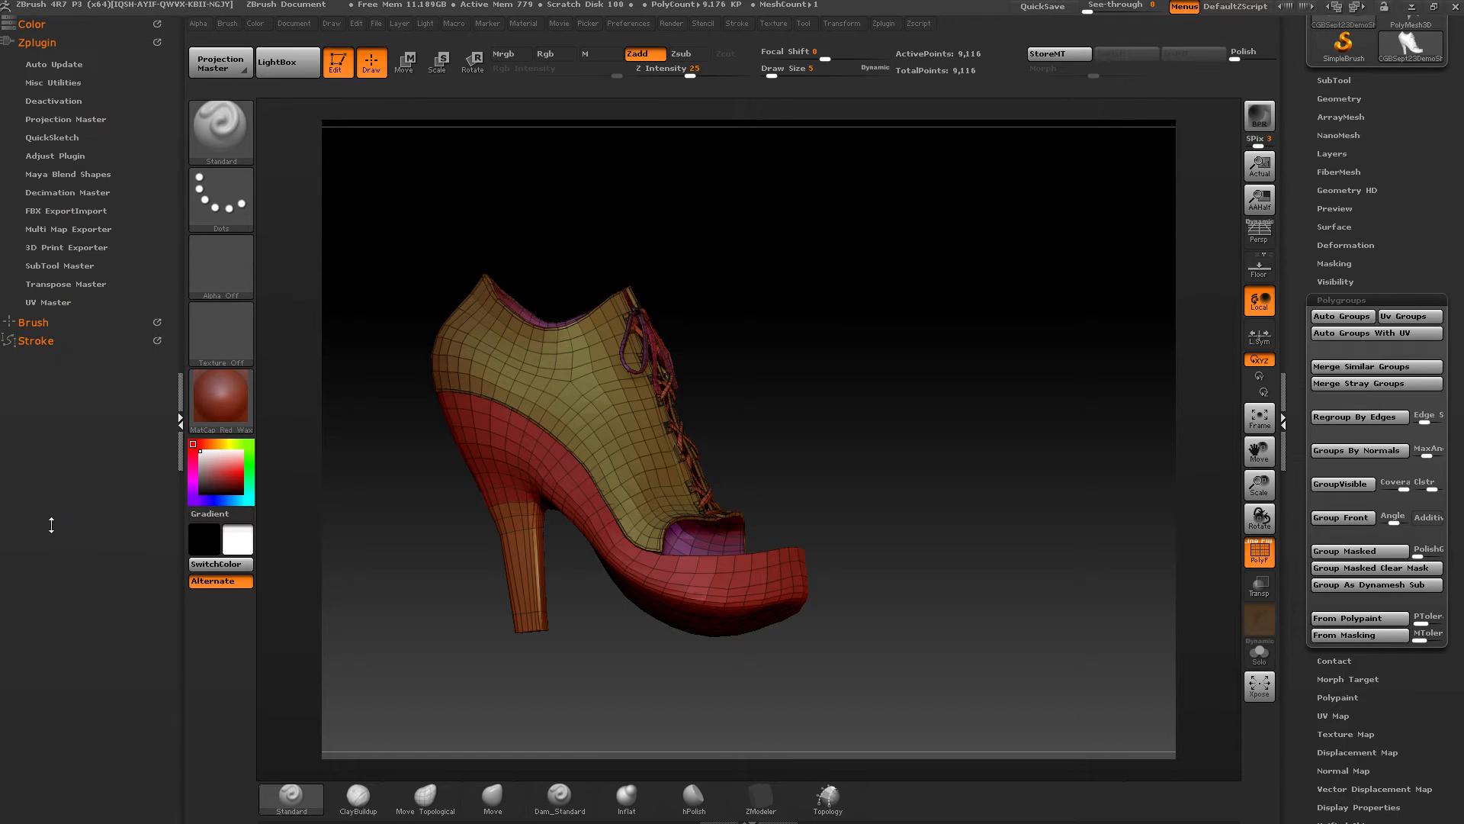
left_click(34, 304)
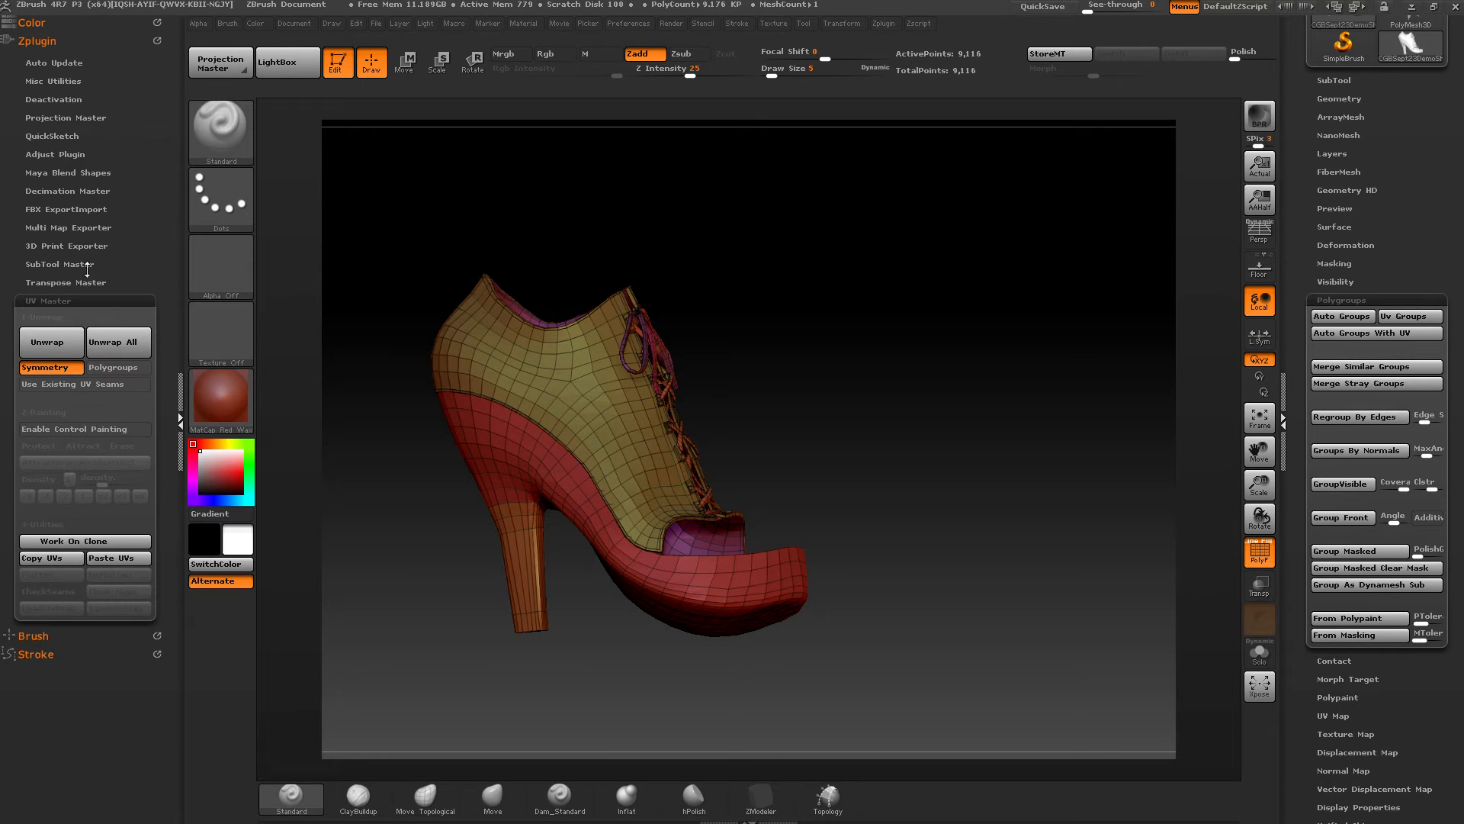
left_click(122, 369)
left_click(44, 345)
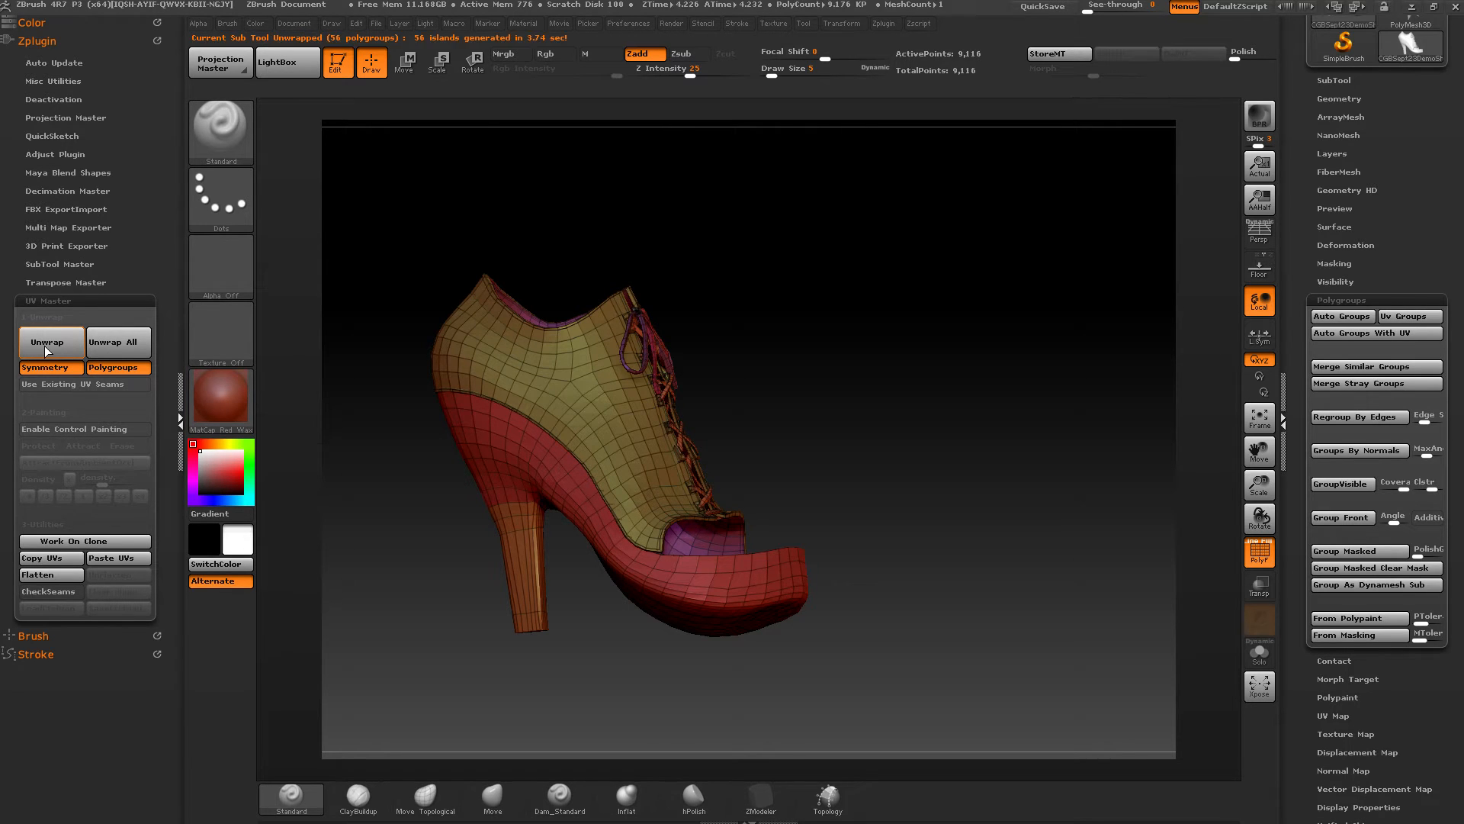
Step: Flatten the UVs, examine the unwrapped islands along the lace-side edges of the outer upper panels, and unflatten the mesh
left_click(46, 574)
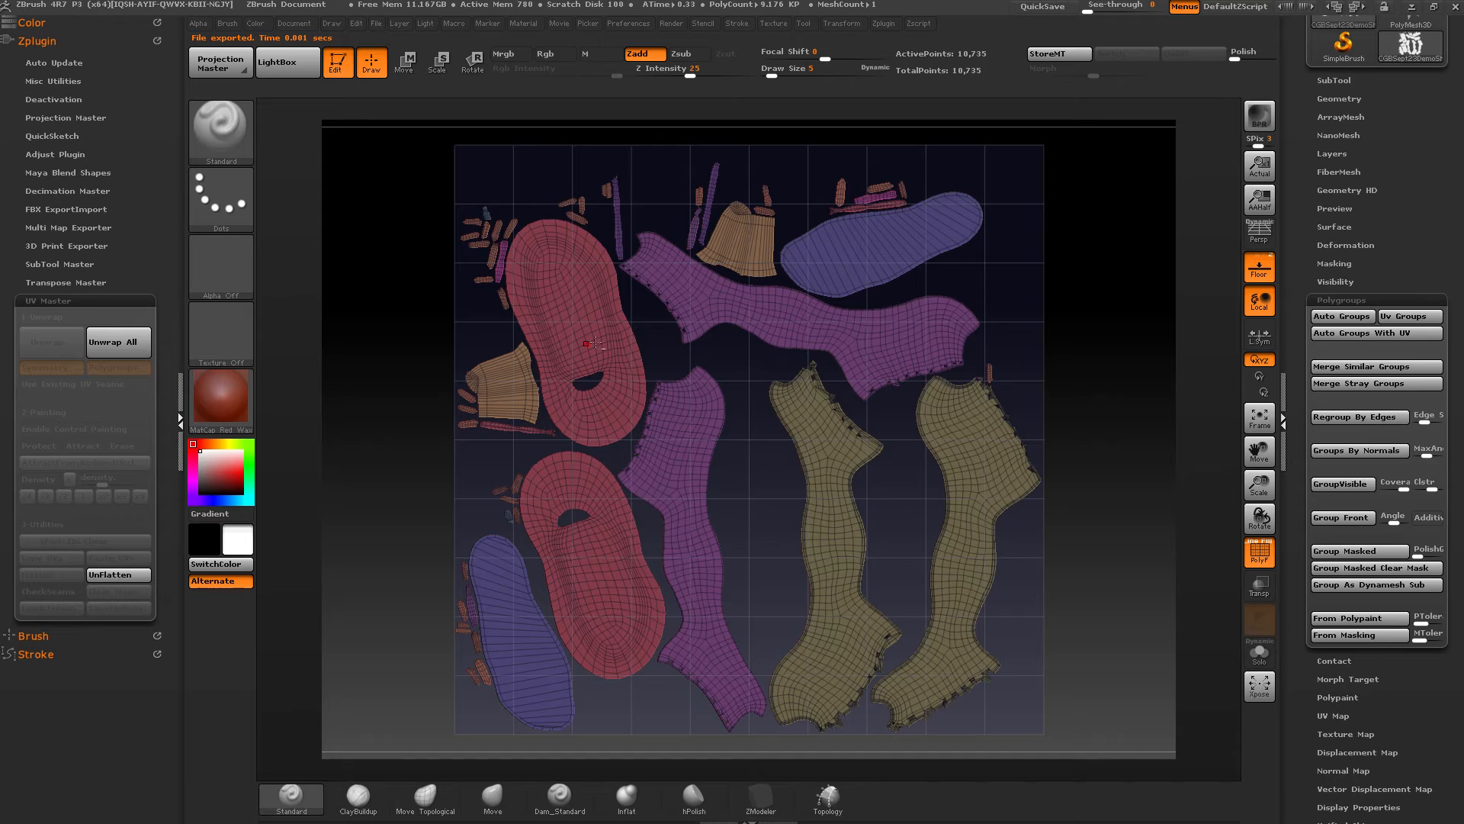
right_click_drag(595, 344, 662, 278, "alt")
right_click_drag(1002, 452, 556, 480, "alt")
right_click_drag(923, 288, 820, 451, "alt")
right_click_drag(857, 265, 903, 497, "alt")
mouse_move(903, 497)
right_mouse_down("ctrl")
mouse_move(913, 755)
mouse_move(896, 492)
mouse_move(889, 528)
mouse_move(816, 442)
mouse_move(681, 375)
right_mouse_up("ctrl")
right_click_drag(681, 374, 681, 599, "ctrl")
right_click_drag(780, 267, 735, 344, "alt")
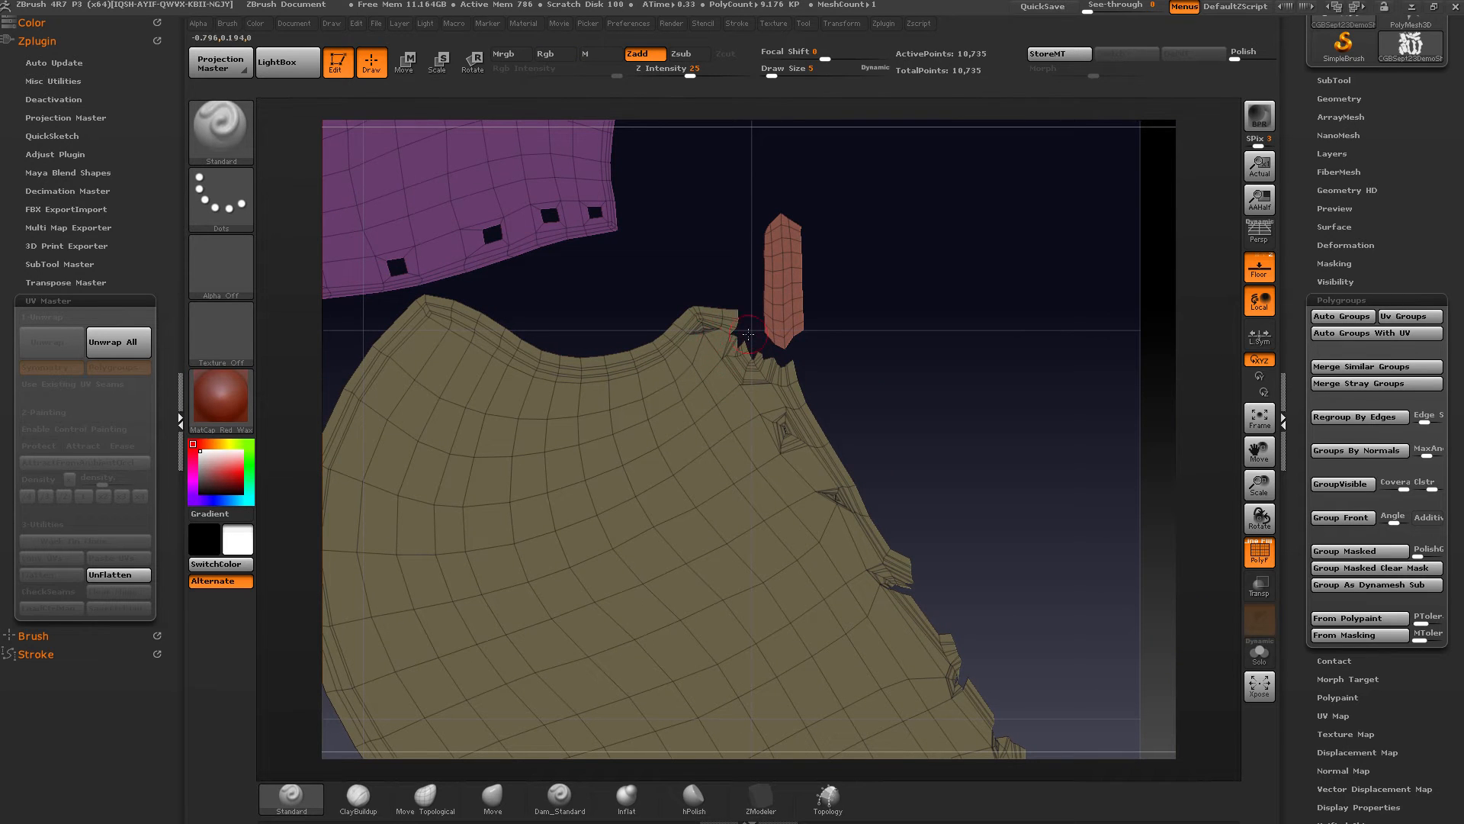
right_click_drag(892, 643, 771, 205, "alt")
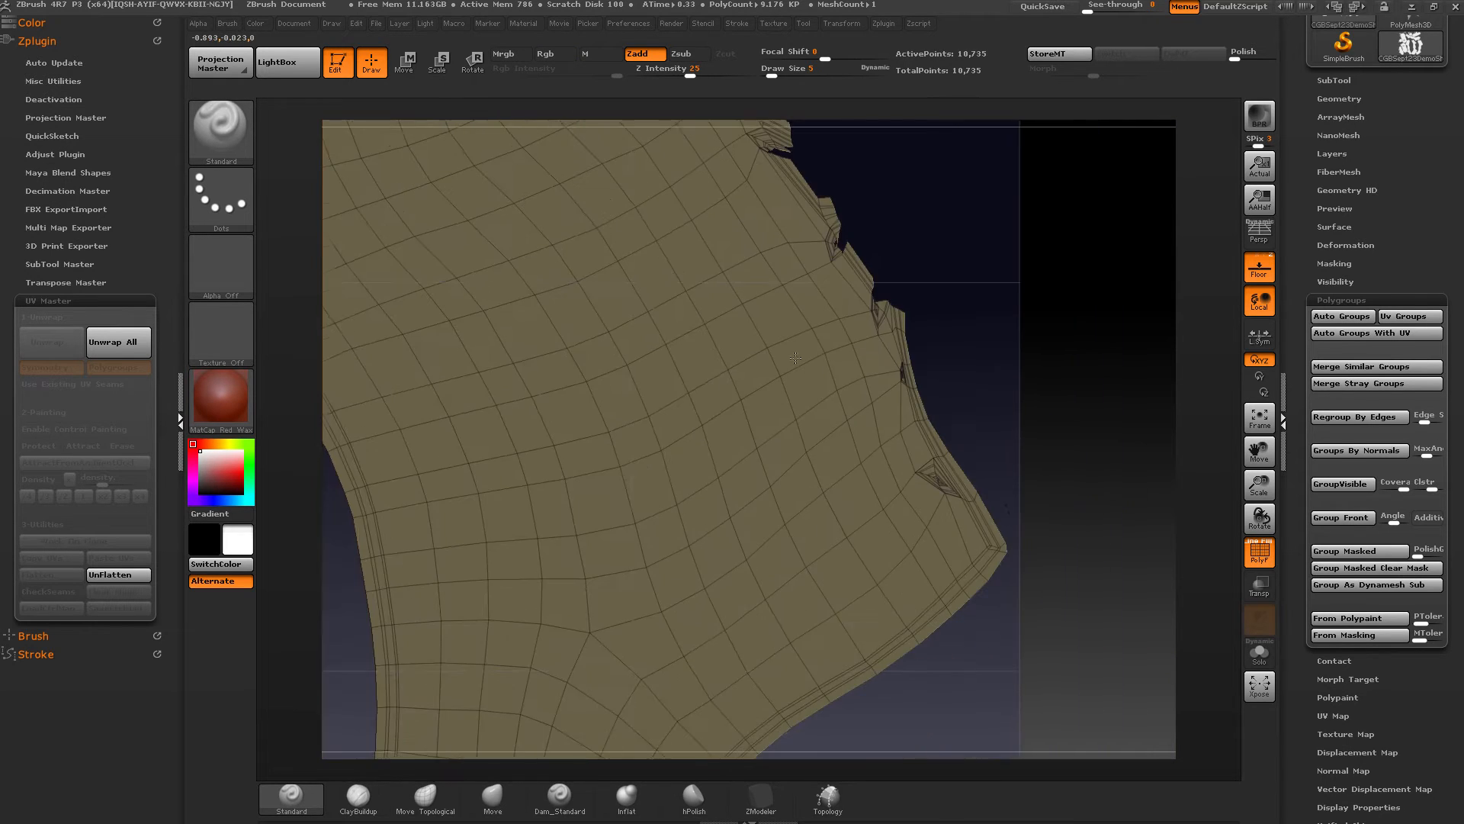
right_click_drag(570, 606, 1030, 84, "alt")
right_click_drag(762, 648, 771, 126, "alt")
right_click_drag(499, 689, 547, 210, "alt")
right_click_drag(906, 415, 938, 424, "ctrl")
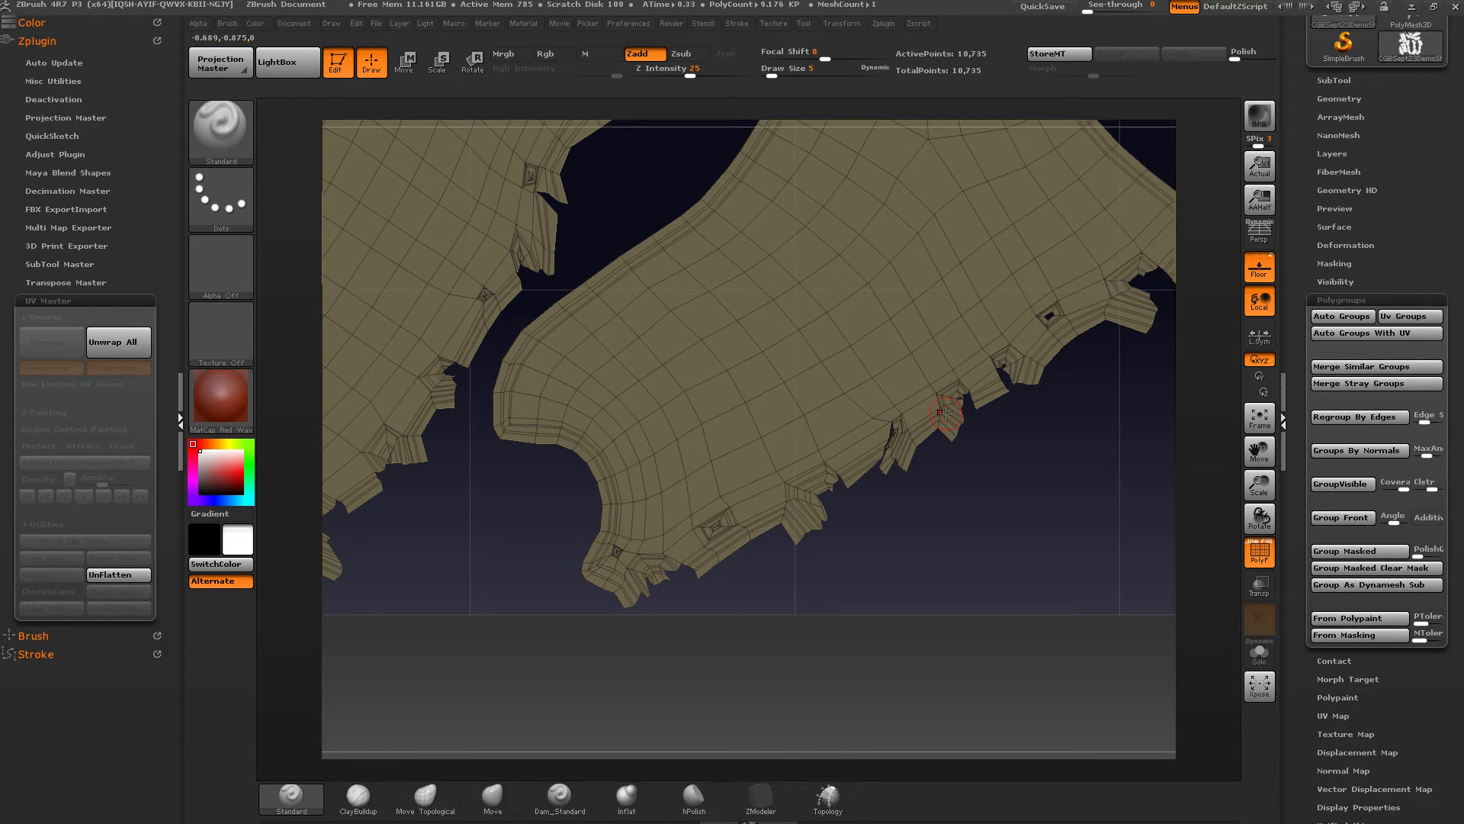
right_click_drag(576, 397, 1151, 398, "alt")
right_click_drag(513, 542, 814, 610, "alt")
right_click_drag(892, 480, 856, 399, "ctrl")
right_click_drag(558, 443, 505, 623, "alt")
left_click(115, 577)
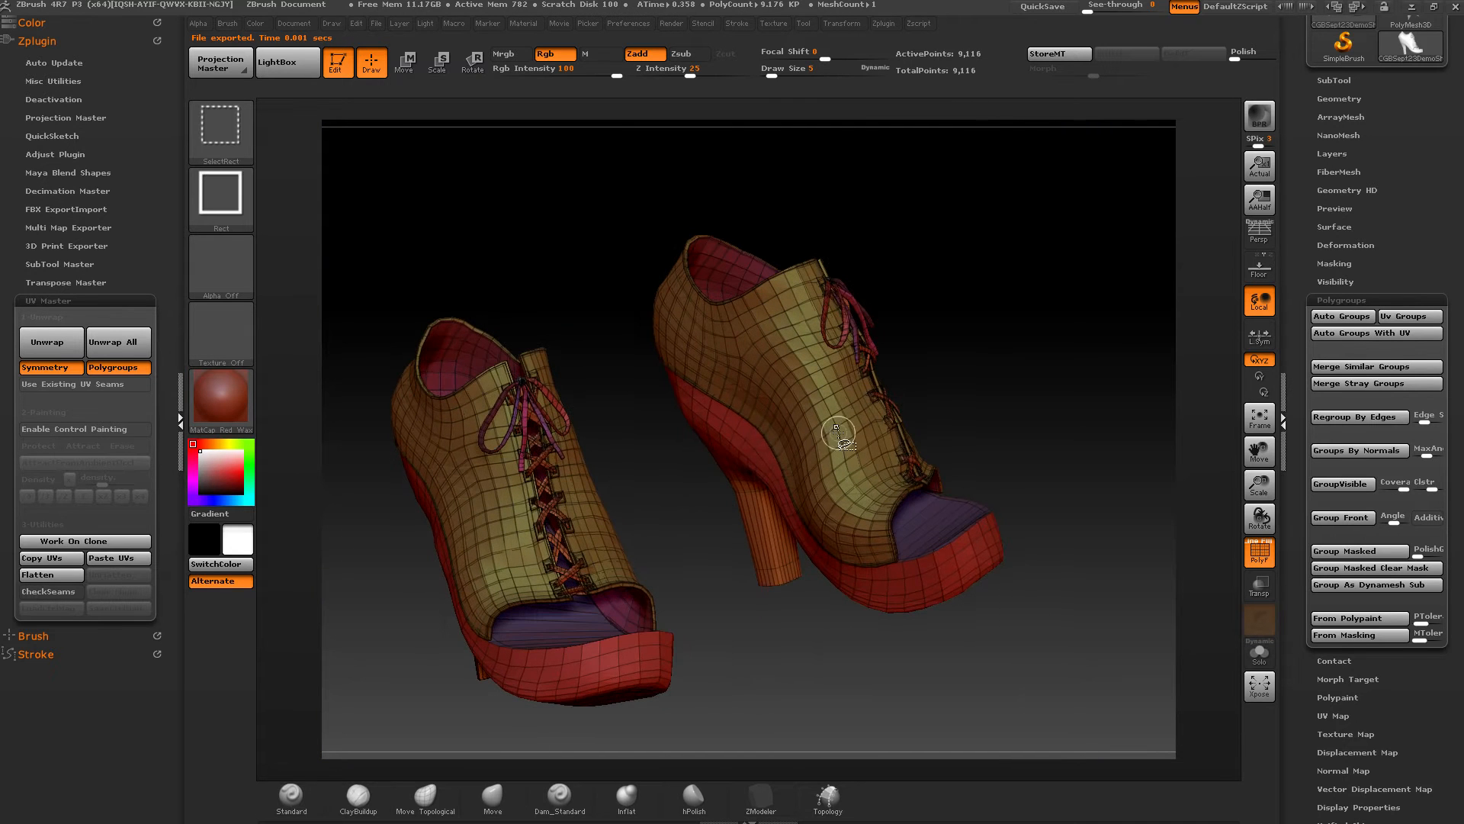
Step: Isolate the outer upper panels of both shoes and view them from the front
left_click(835, 432, "ctrl+shift")
right_click_drag(923, 435, 939, 390)
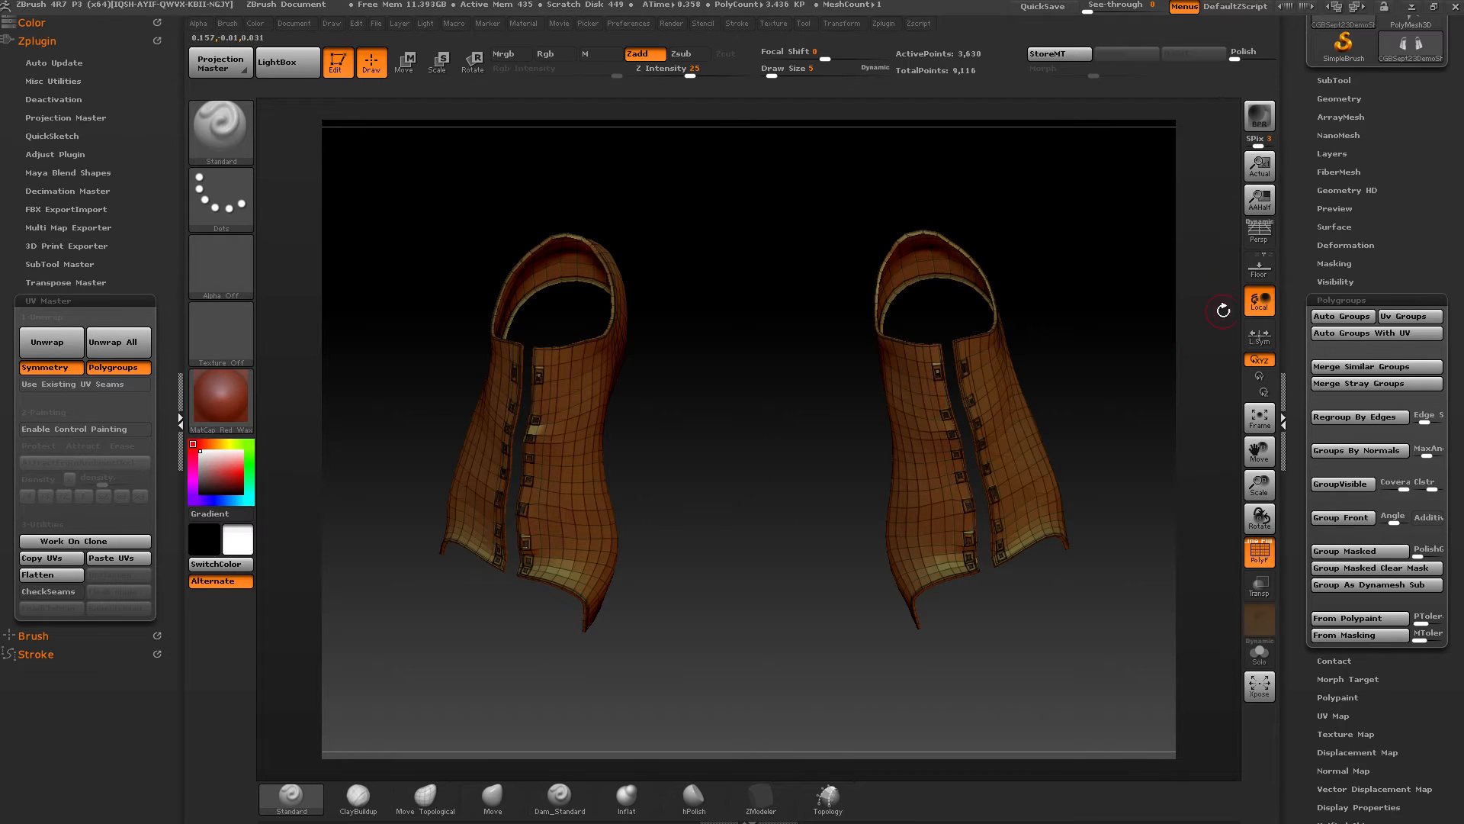
left_click_drag(1290, 259, 1300, 244)
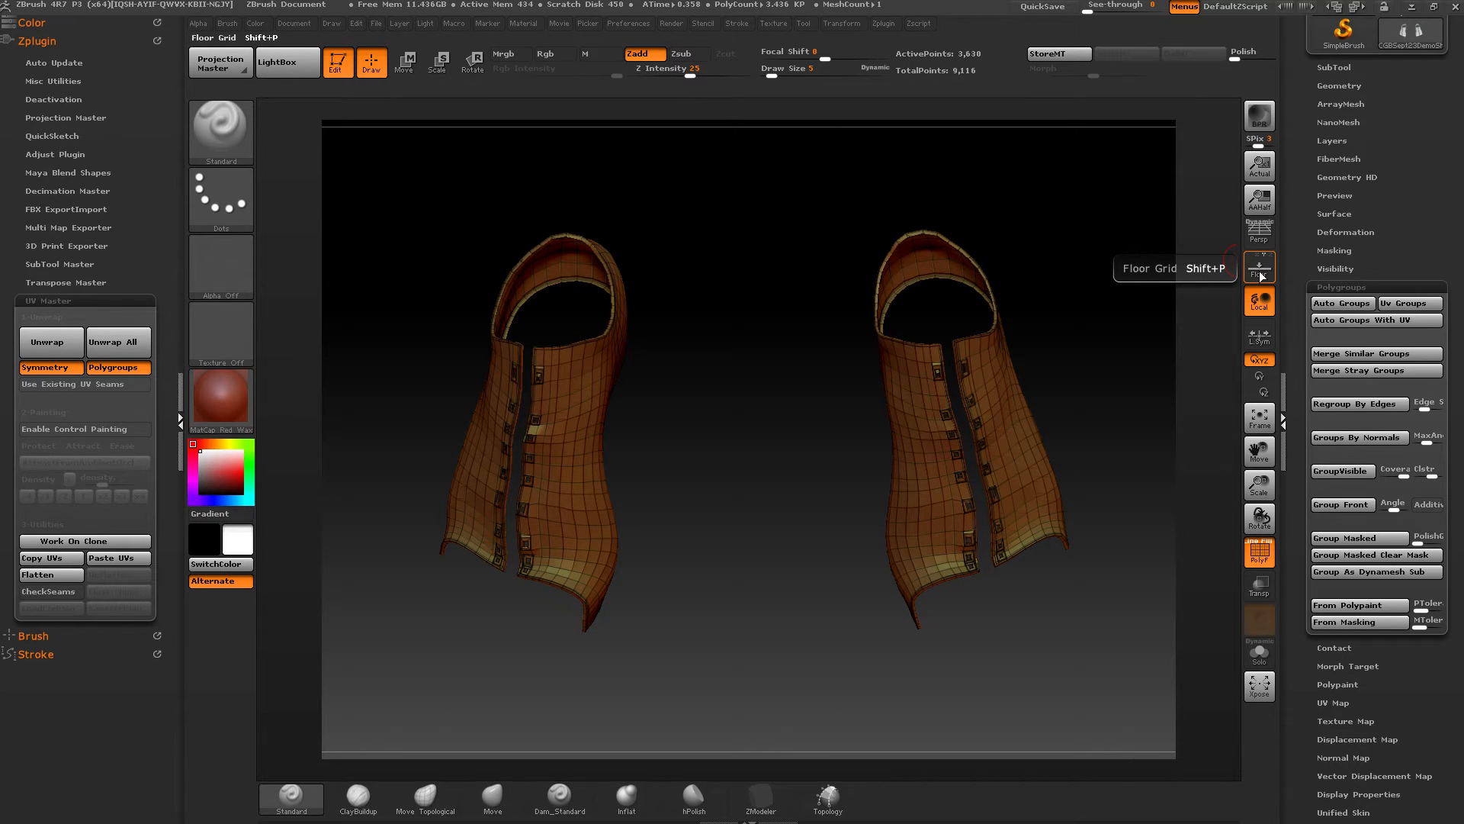
Step: Assign planar UV mapping (Uvp) to the isolated outer upper panels
scroll(1327, 389, "down", 5)
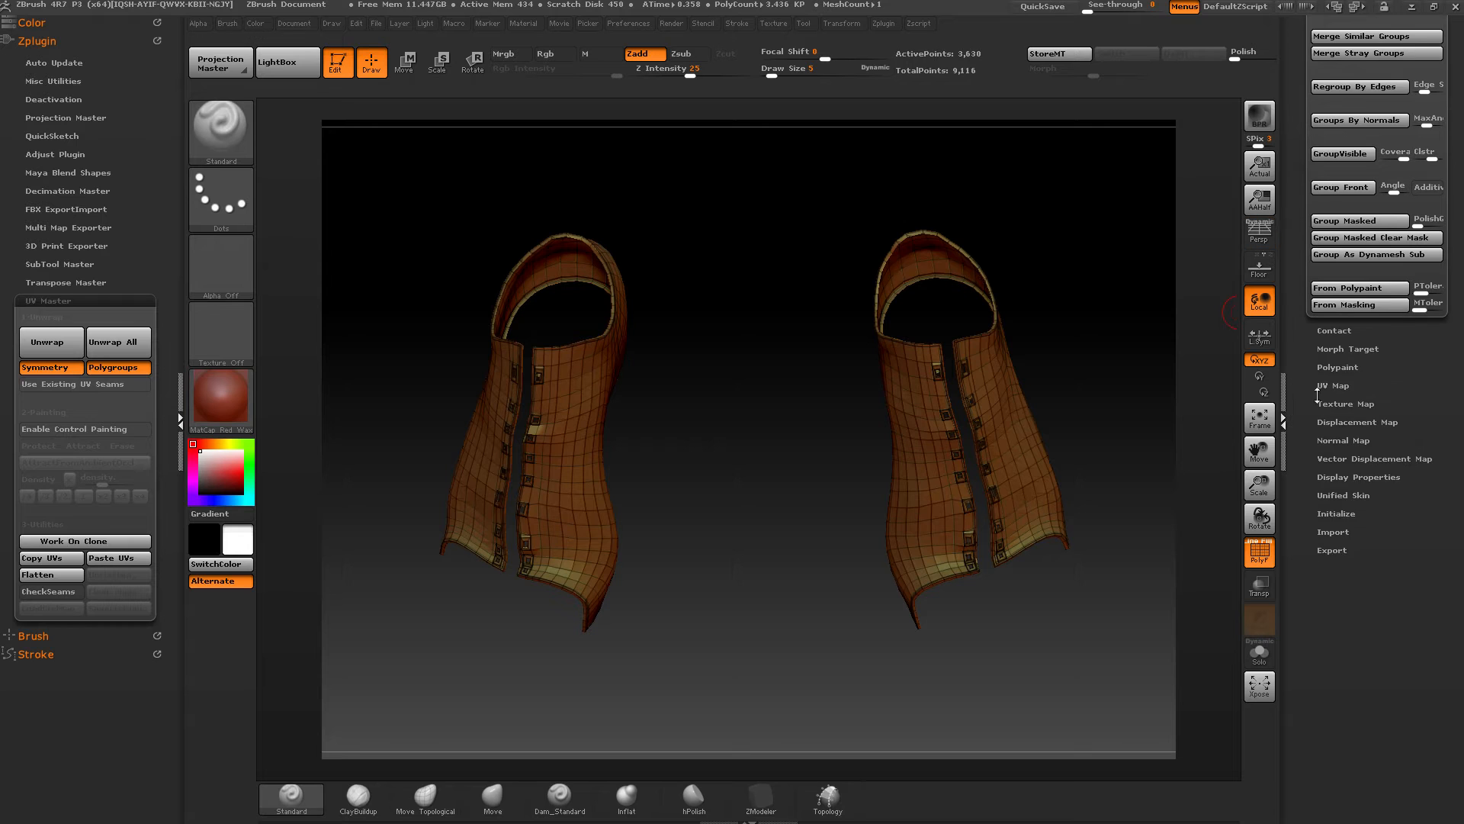
left_click(1335, 378)
left_click(1343, 374)
left_click(1339, 359)
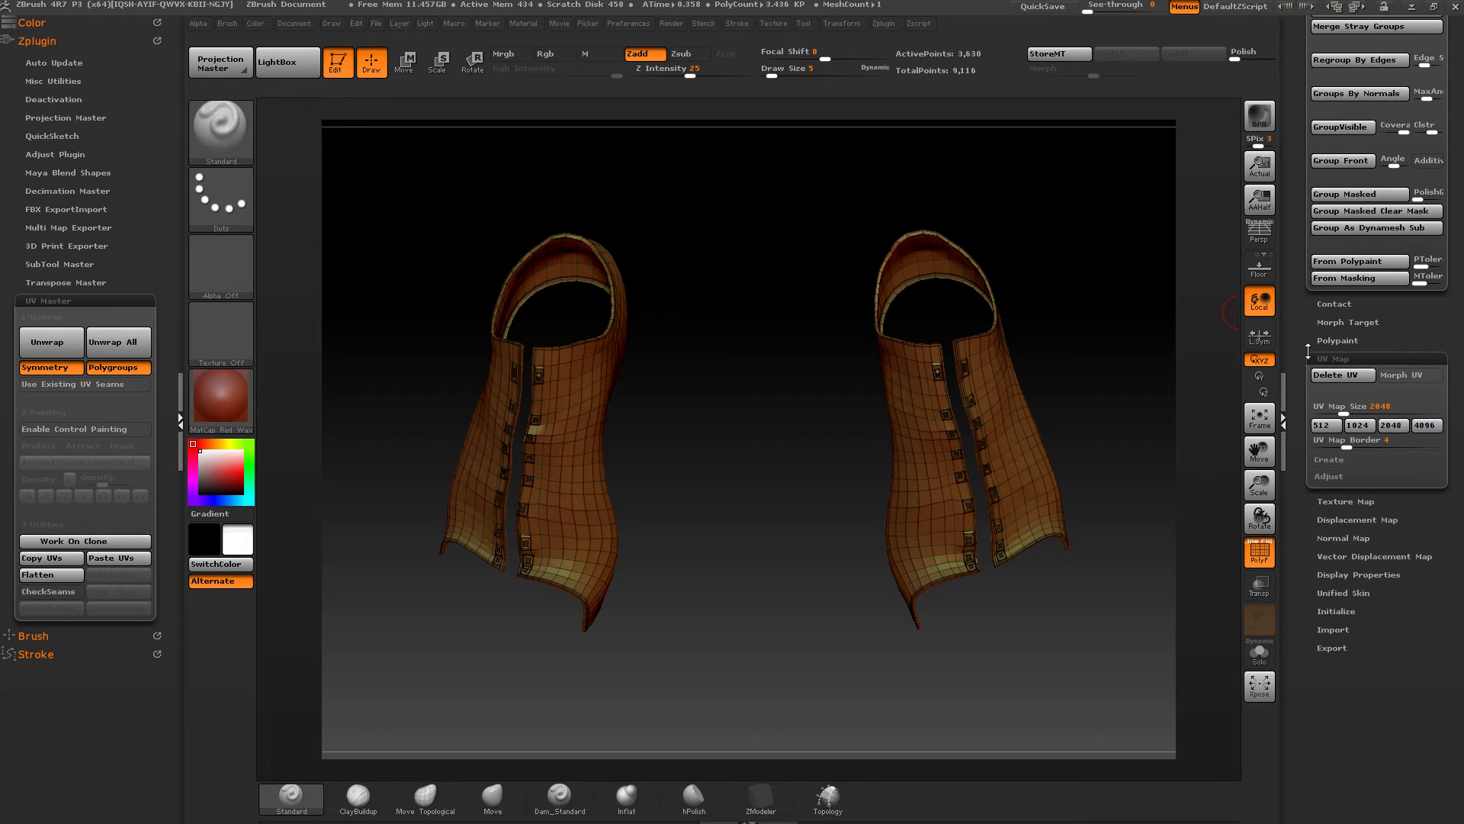
left_click_drag(1310, 361, 1366, 328)
left_click(1331, 421)
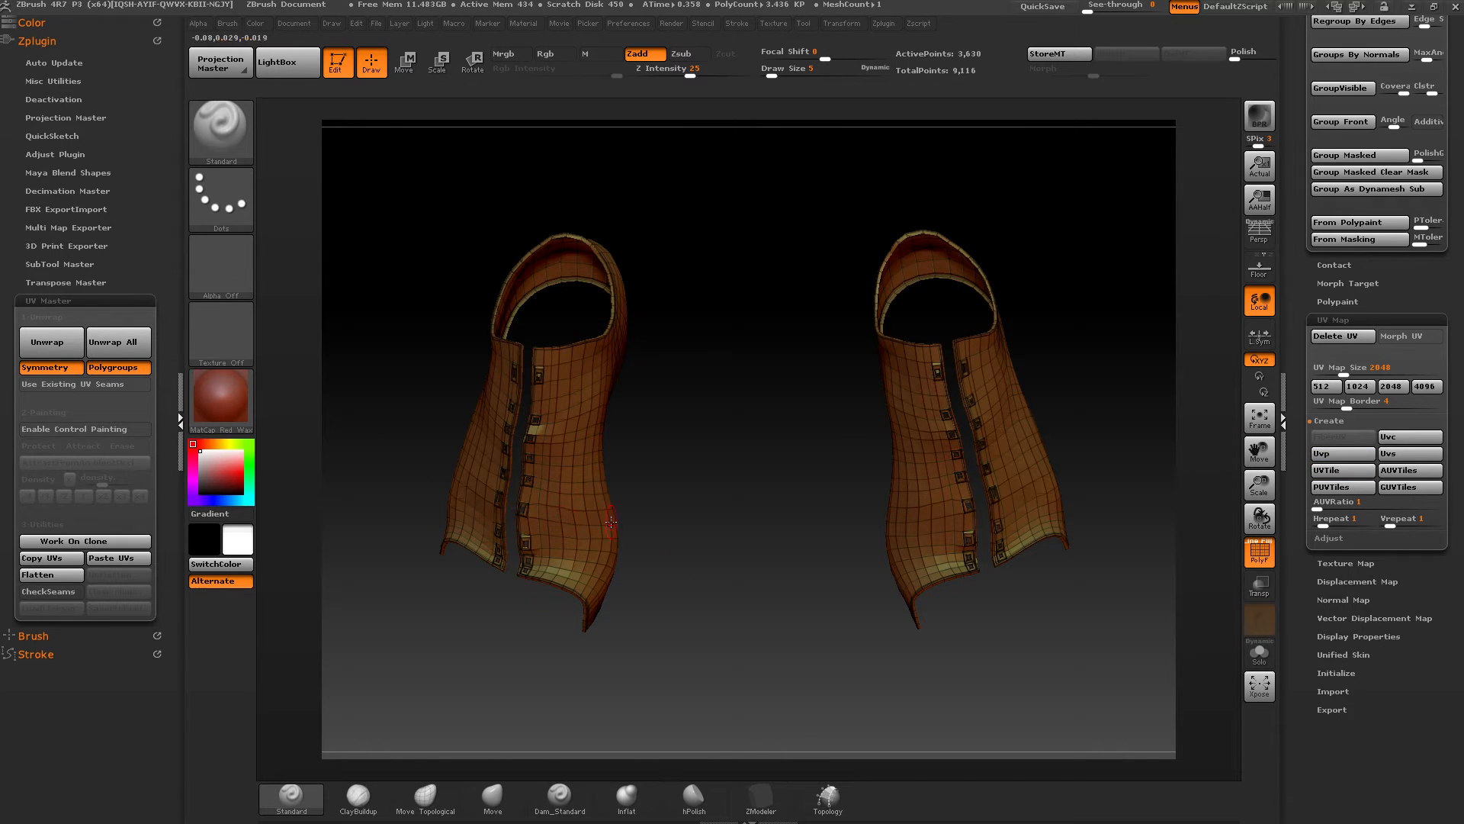
left_click(1347, 460)
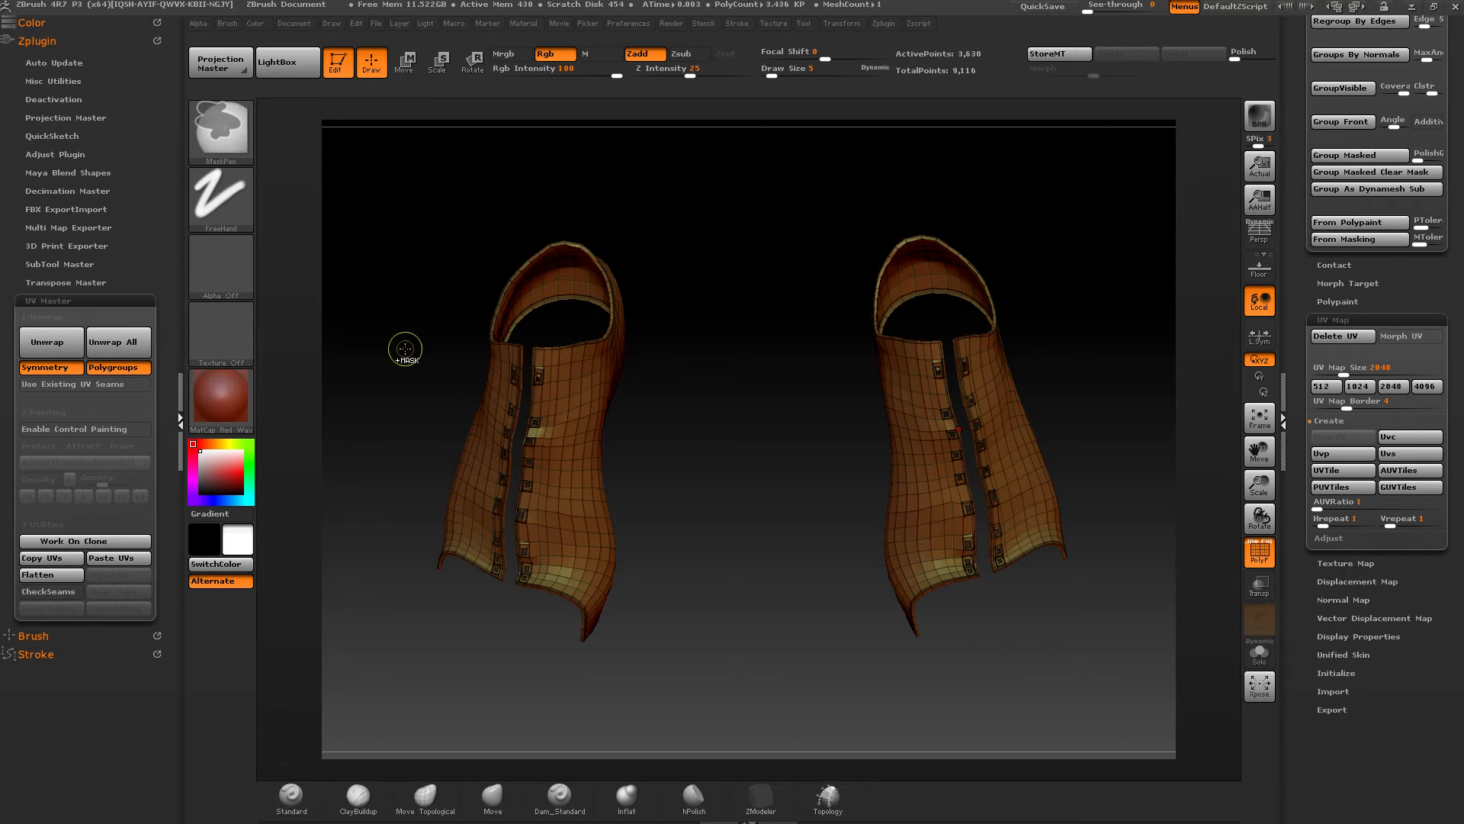
Step: Show the complete shoes, enable Use Existing UV Seams in UV Master and unwrap the mesh again
left_click(347, 347, "ctrl+shift")
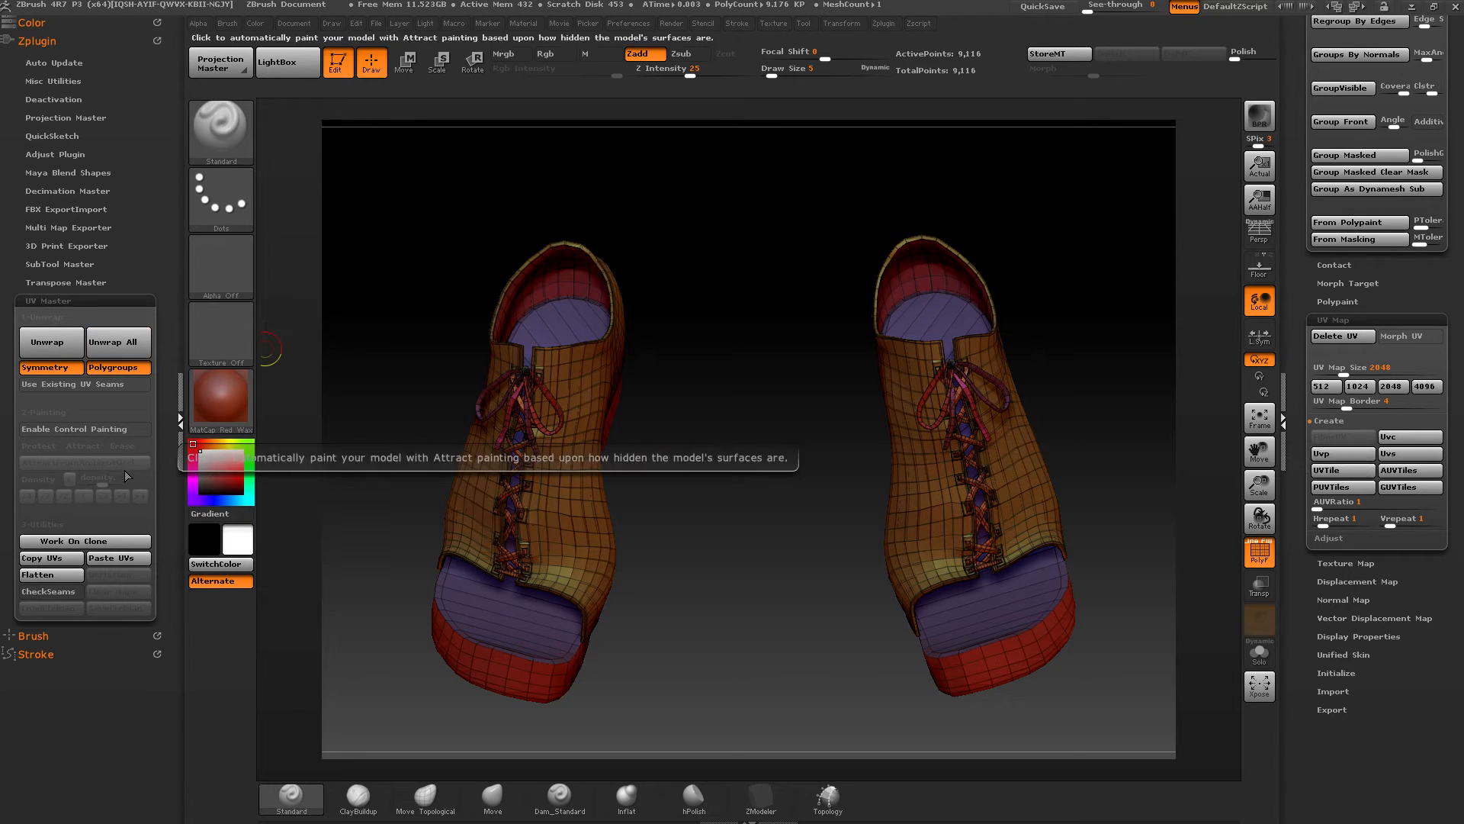
left_click(50, 386)
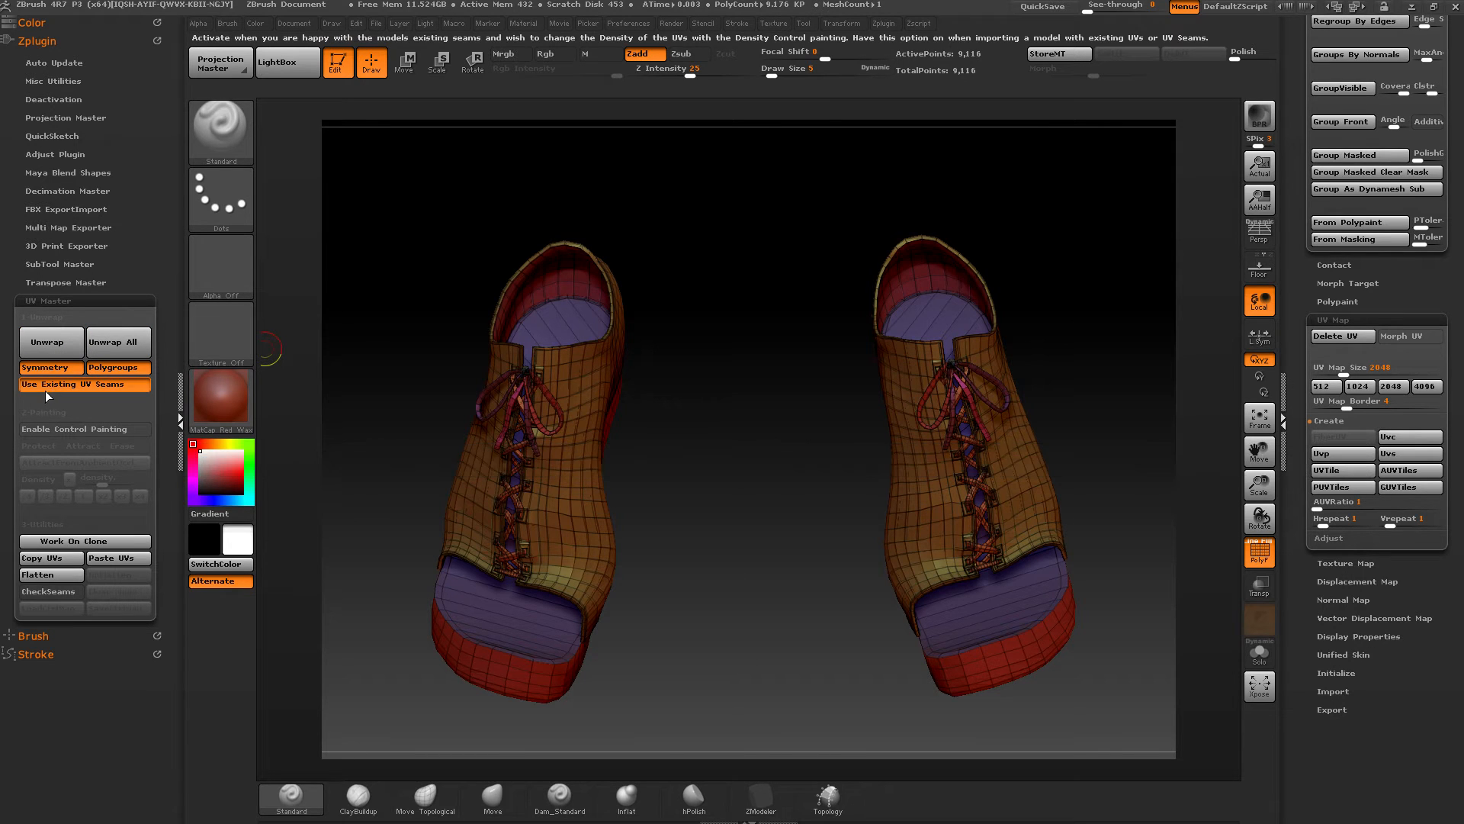
left_click(53, 343)
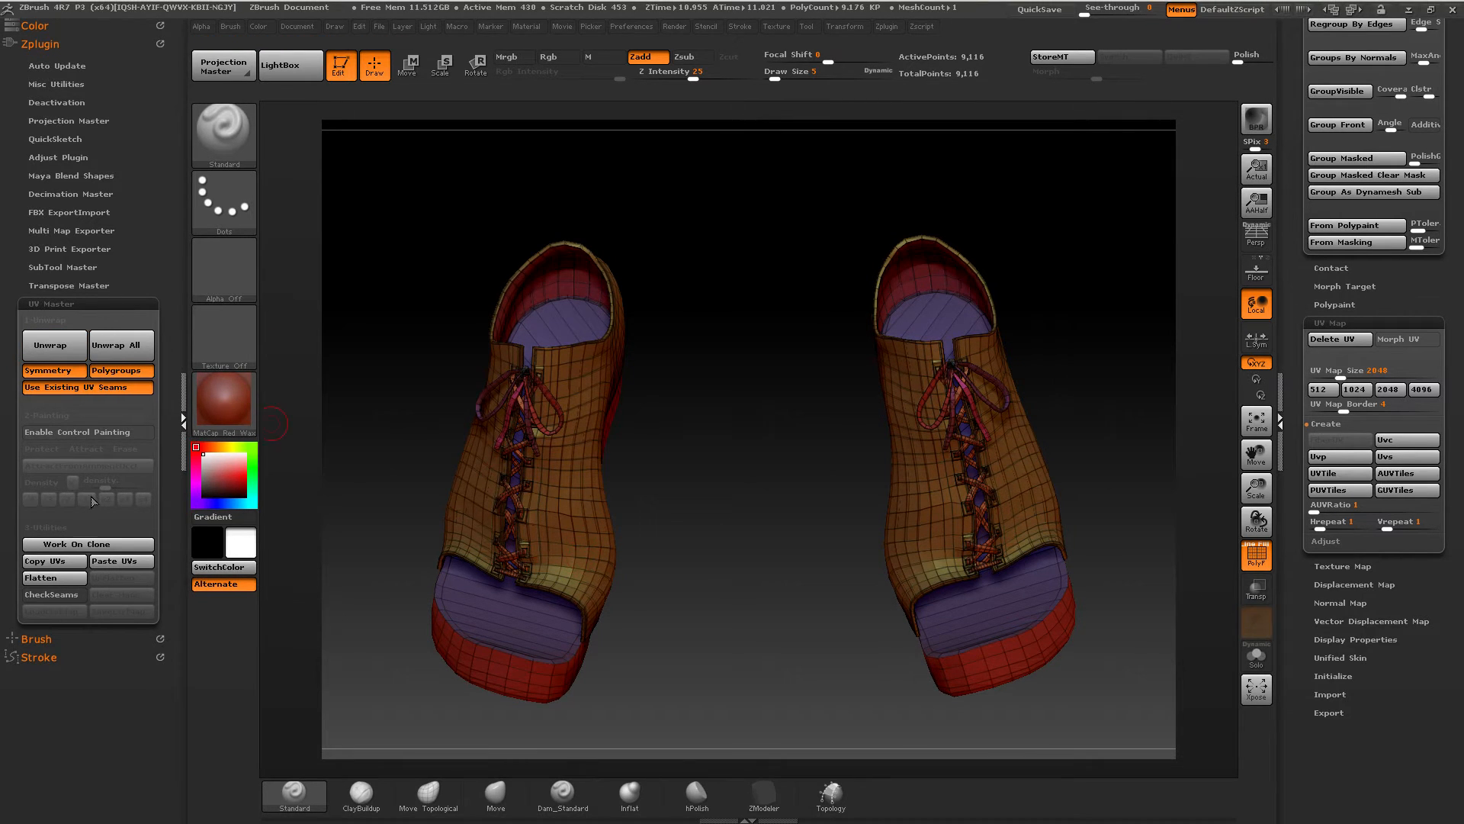
Step: Flatten the UVs and examine the eyelet areas along the lace-side edges of the outer upper panel islands
left_click(65, 572)
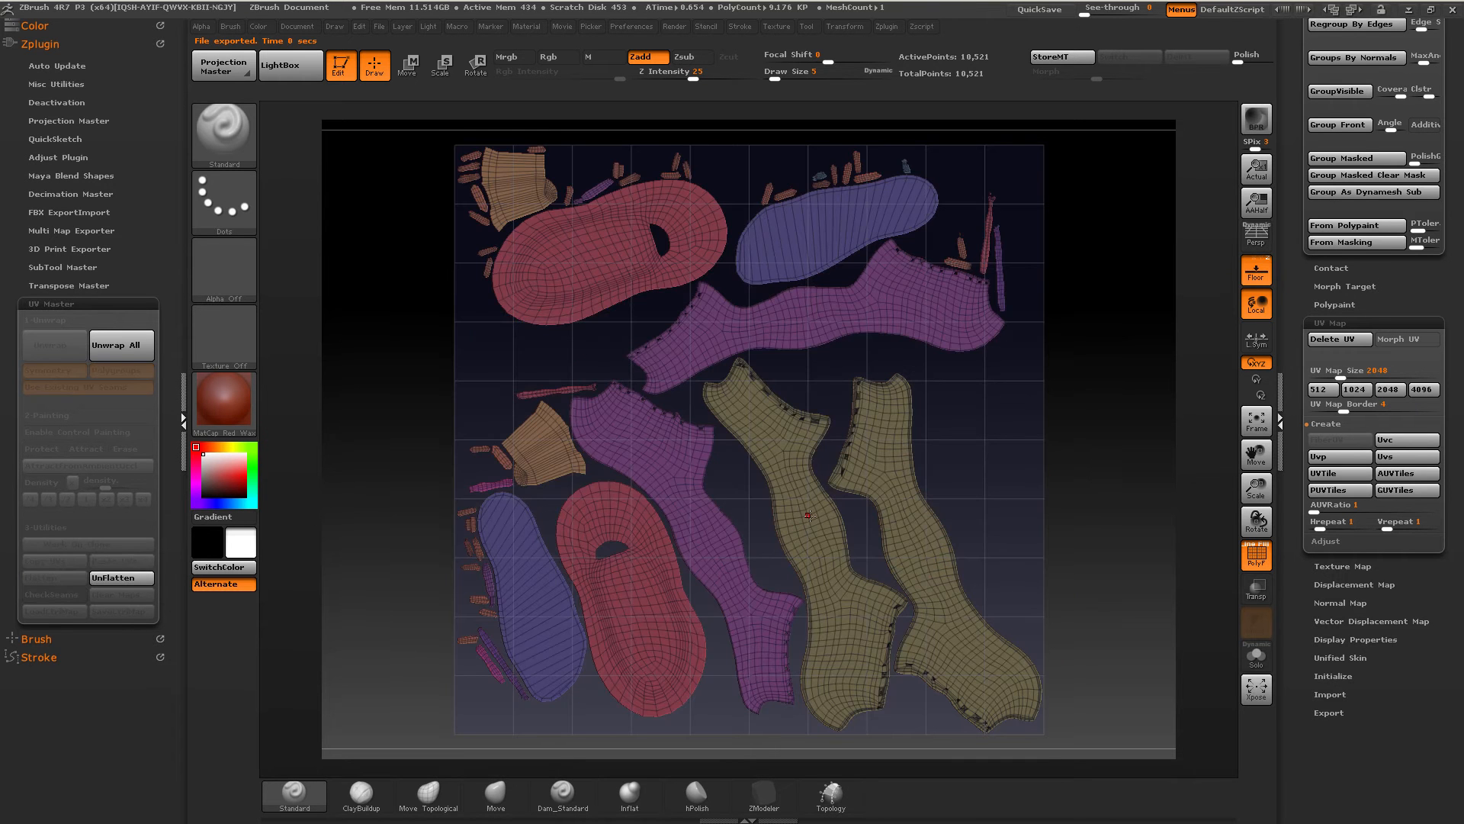
mouse_move(840, 608)
right_mouse_down("alt")
mouse_move(699, 369)
mouse_move(782, 558)
mouse_move(807, 302)
right_mouse_up("alt")
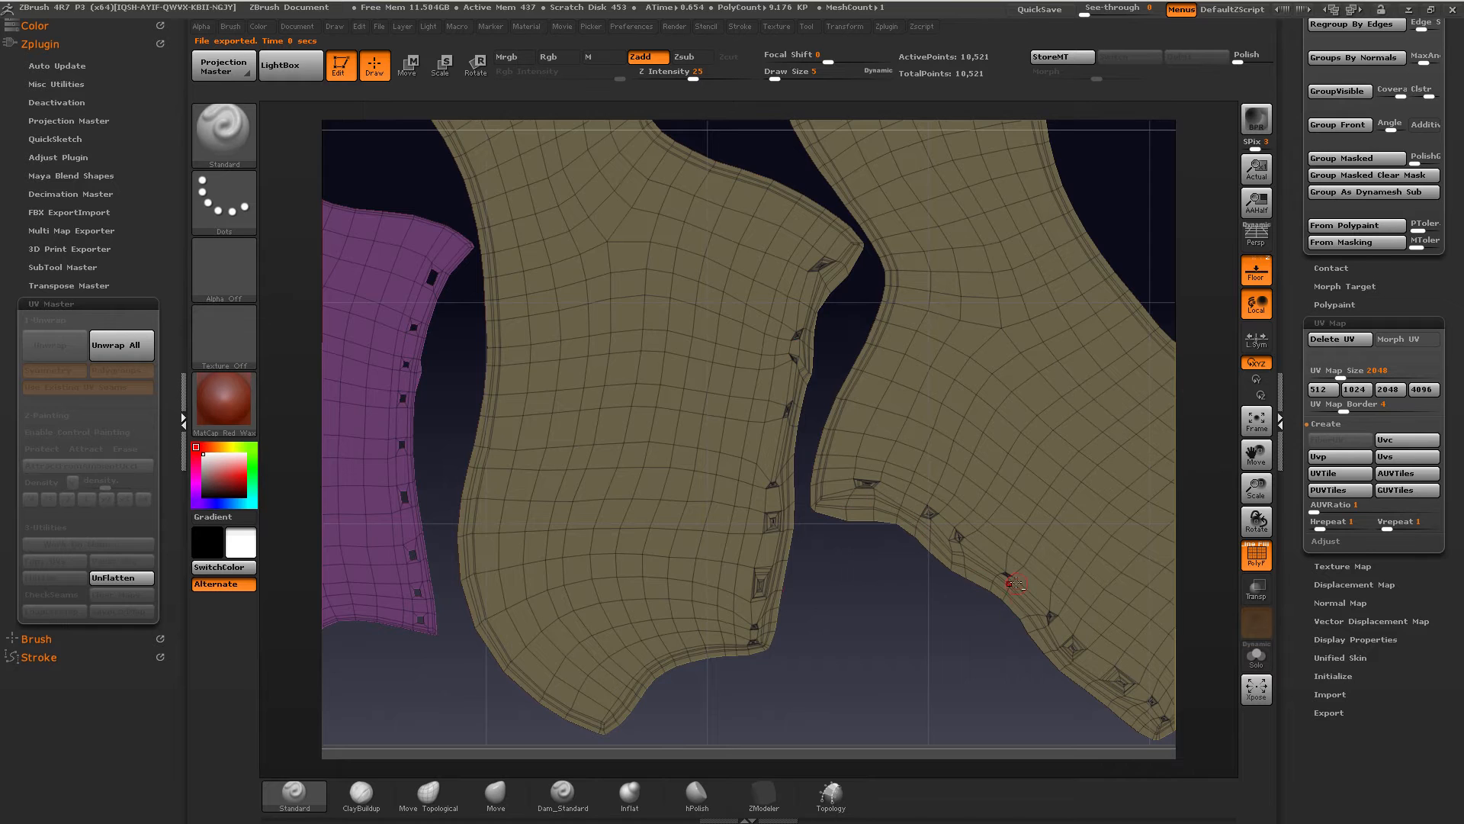
right_click_drag(1016, 583, 839, 534, "alt")
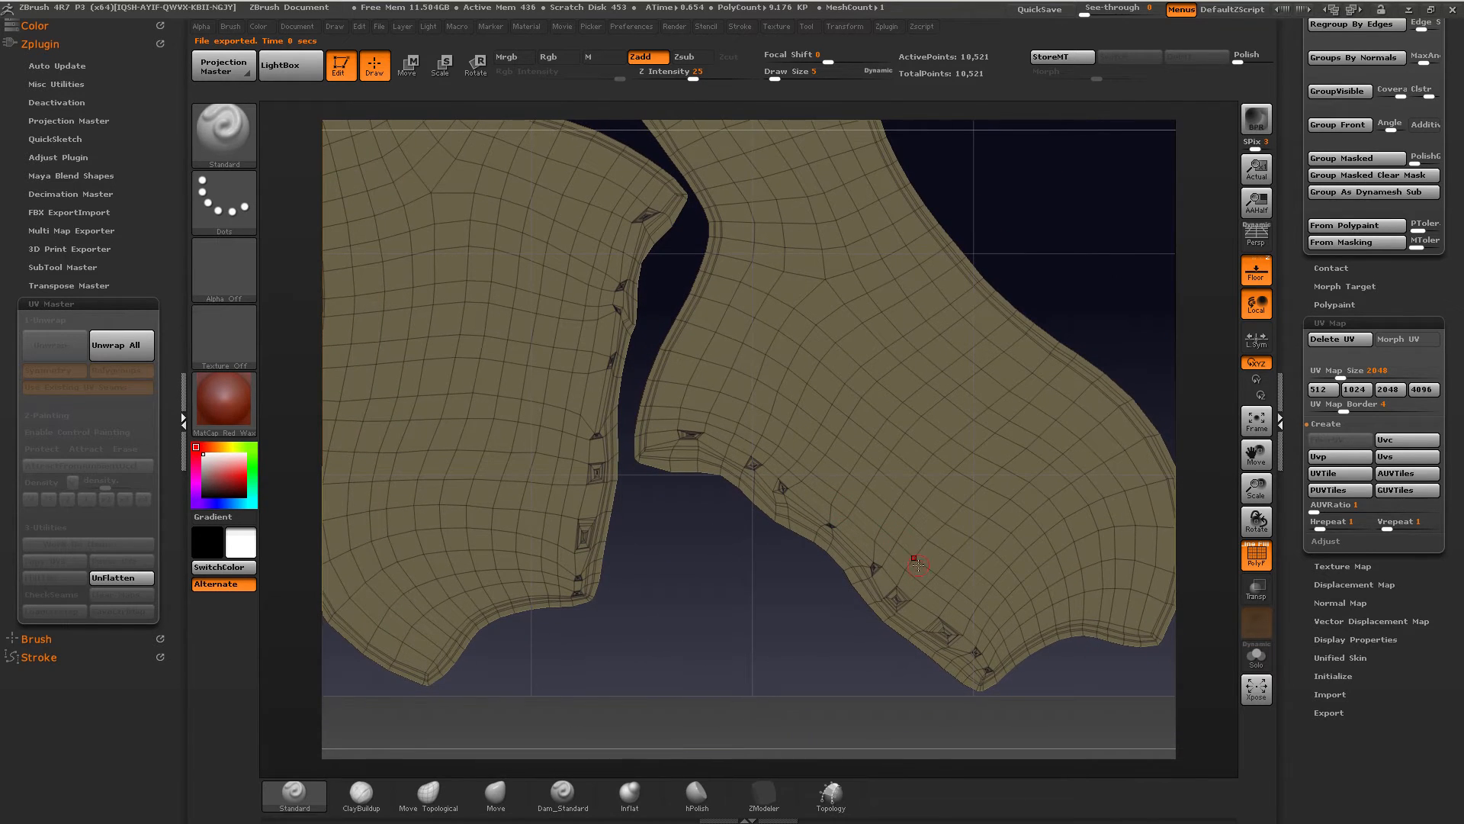
right_click_drag(651, 494, 690, 253, "ctrl")
left_click(224, 135, "ctrl")
left_click(367, 154, "ctrl")
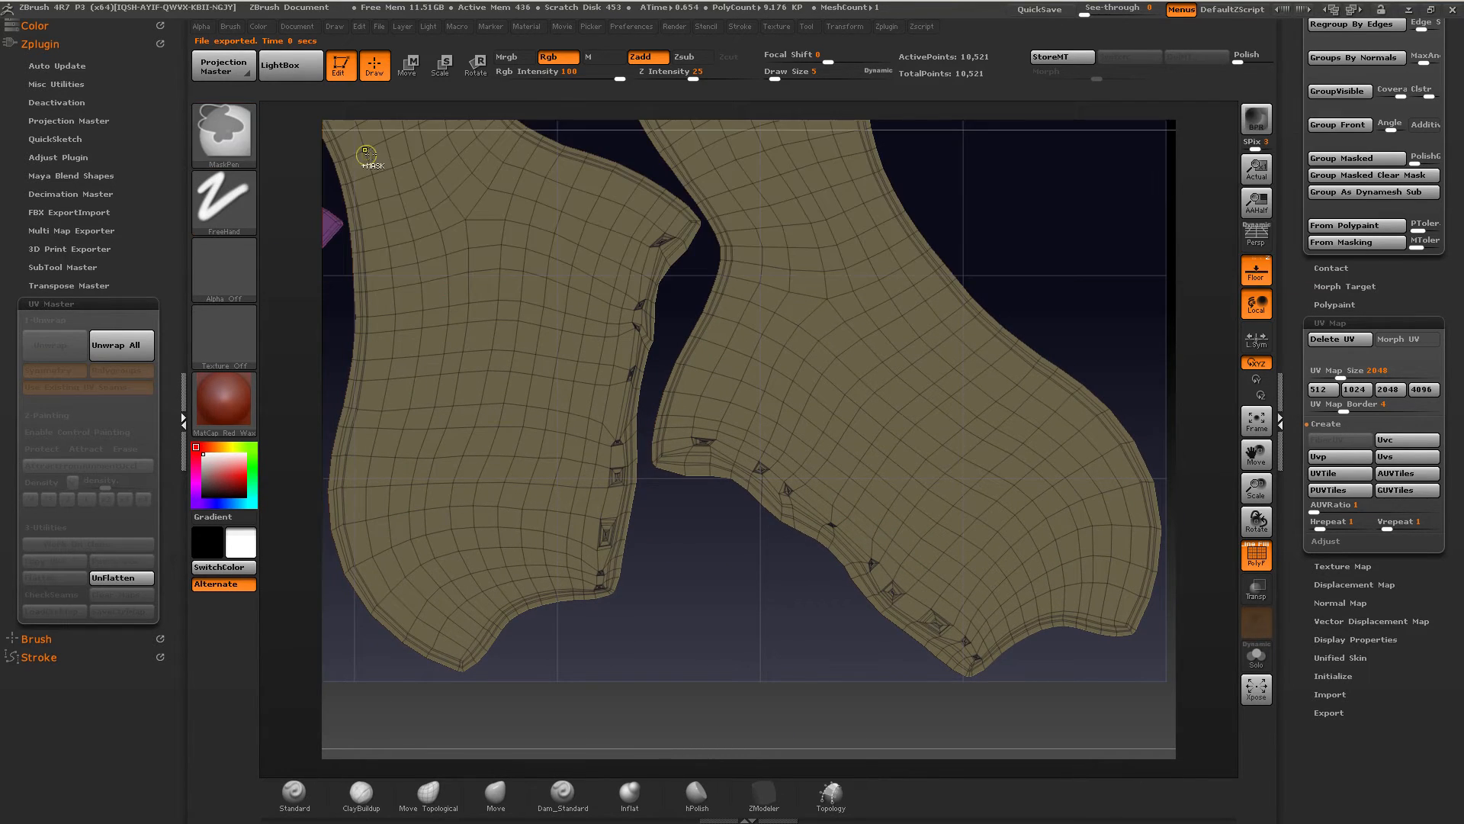
left_click(225, 135)
left_click(513, 215)
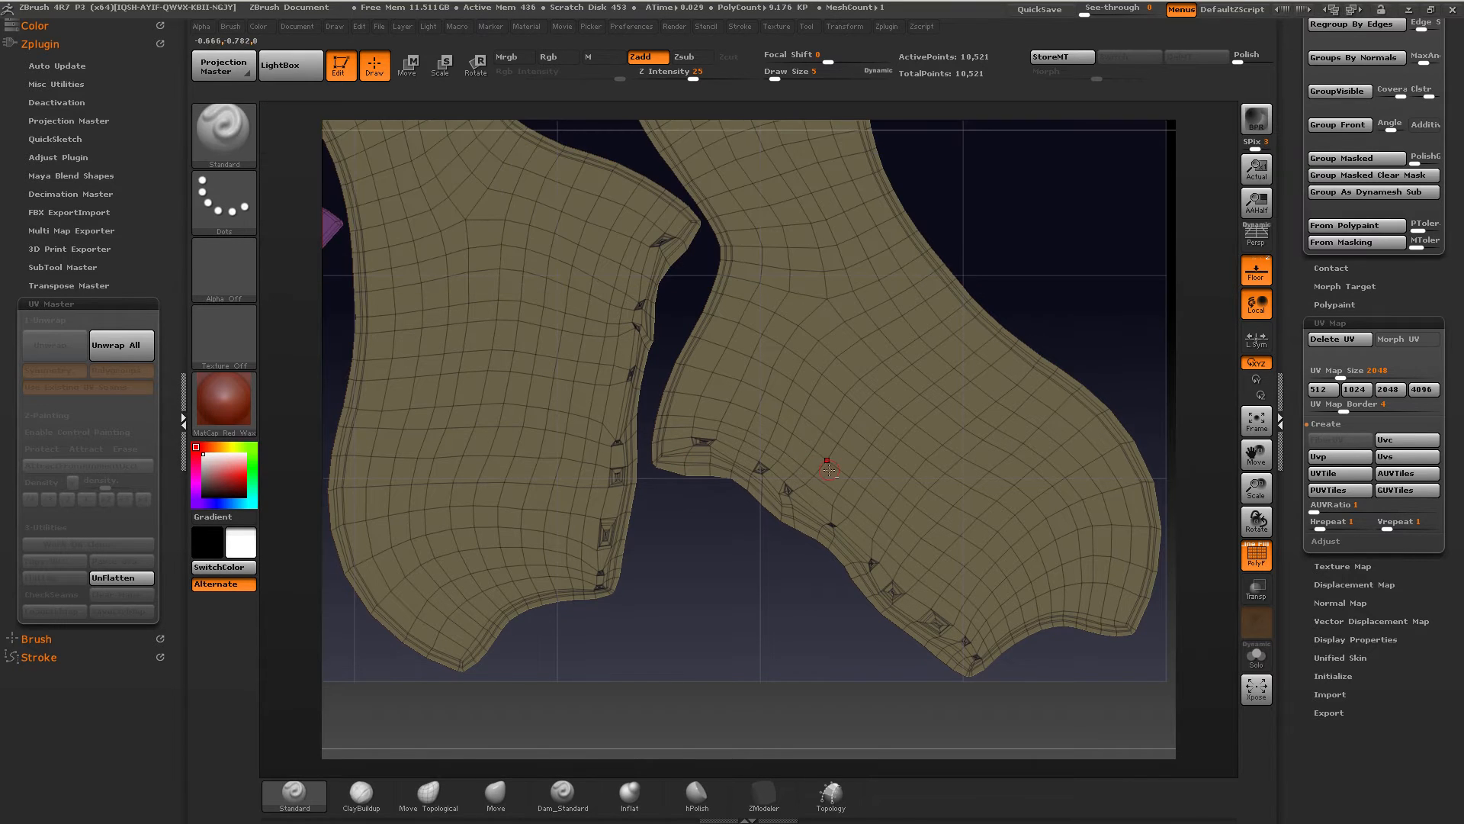
right_click_drag(829, 470, 957, 483, "alt")
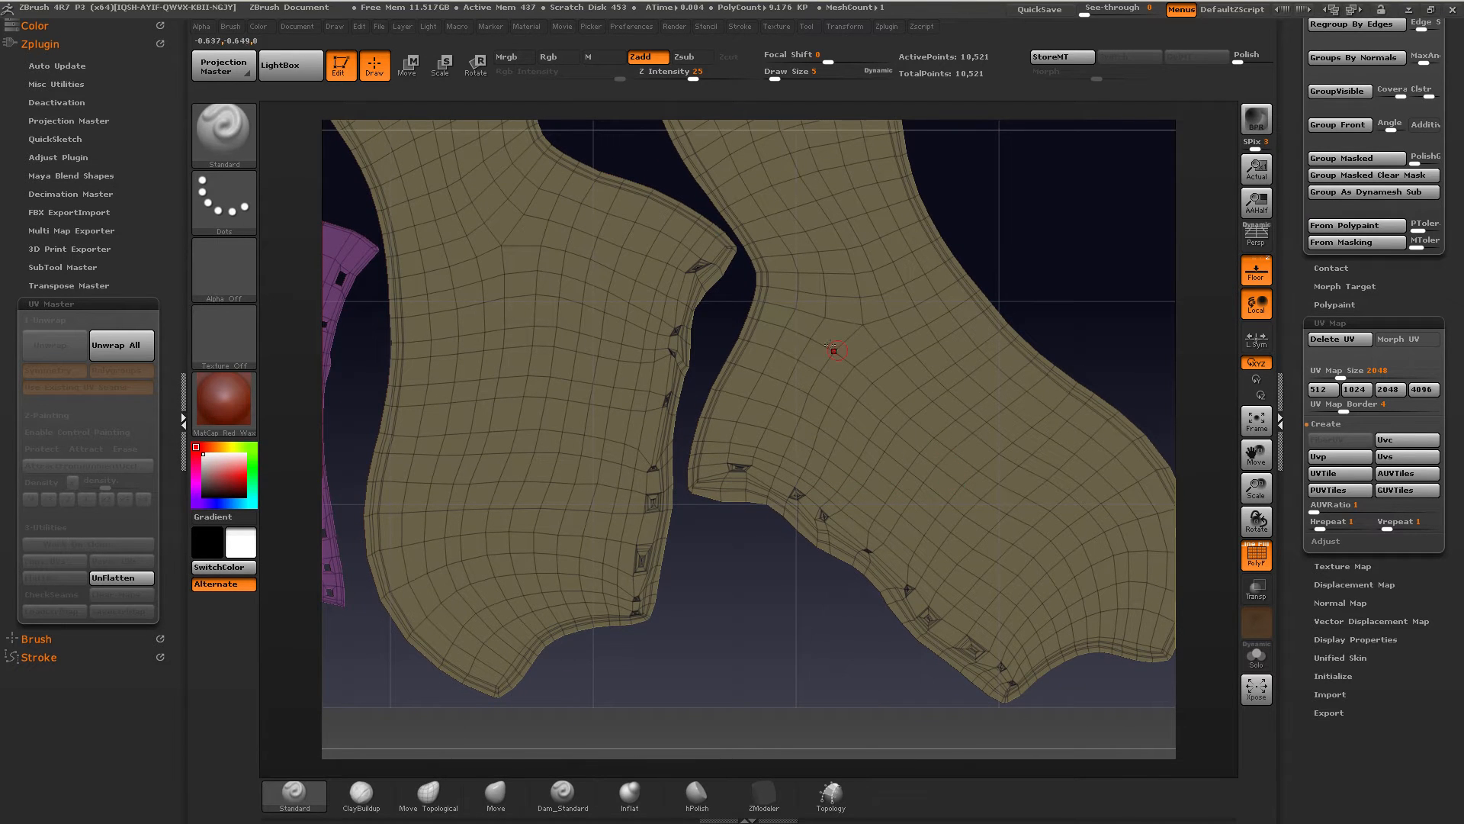
Step: Read the help descriptions of the tile mapping options for creating UVs, including UVTile
left_click_drag(1343, 318, 1343, 293)
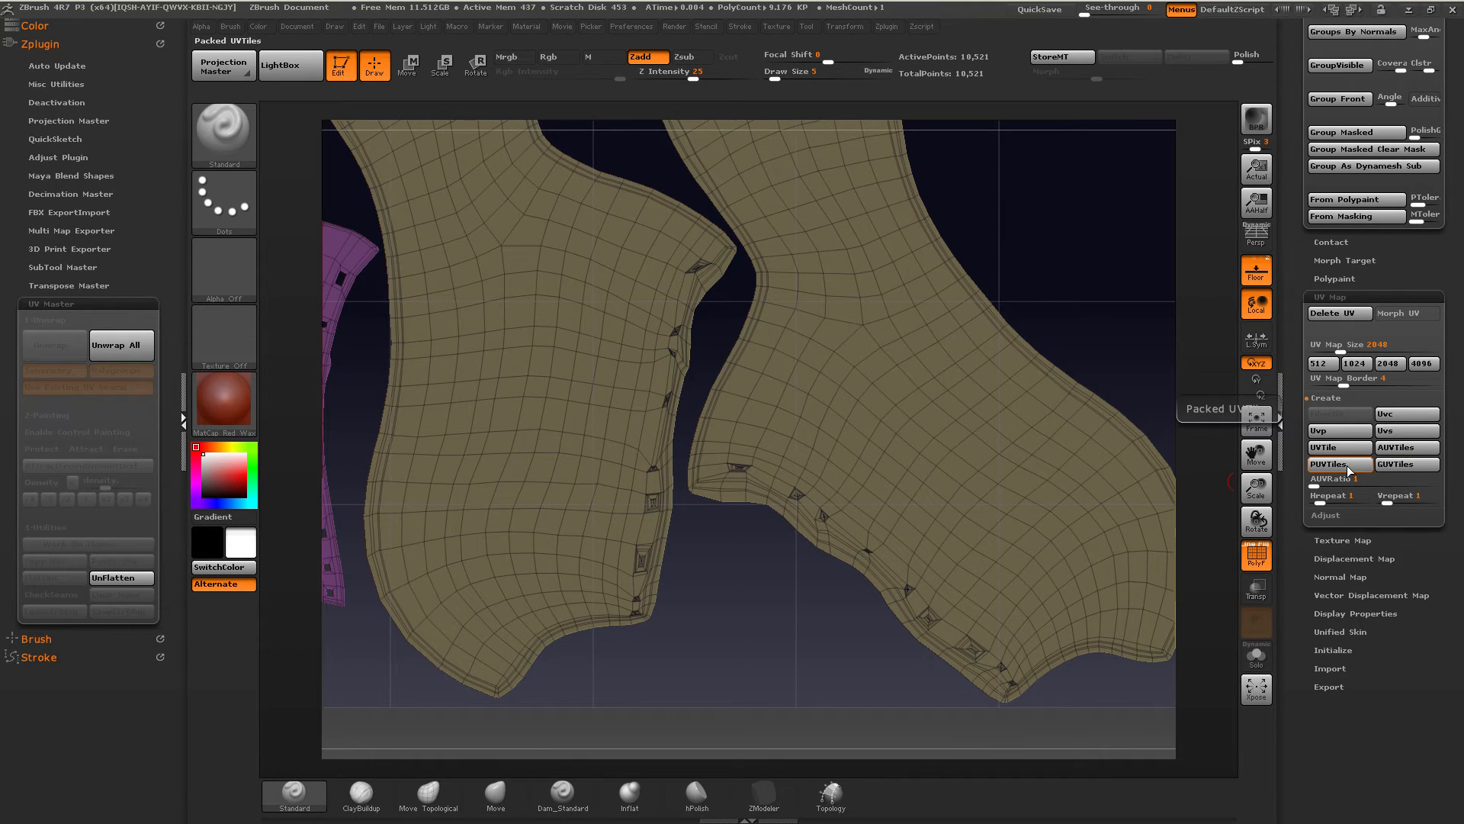
left_click(1407, 447)
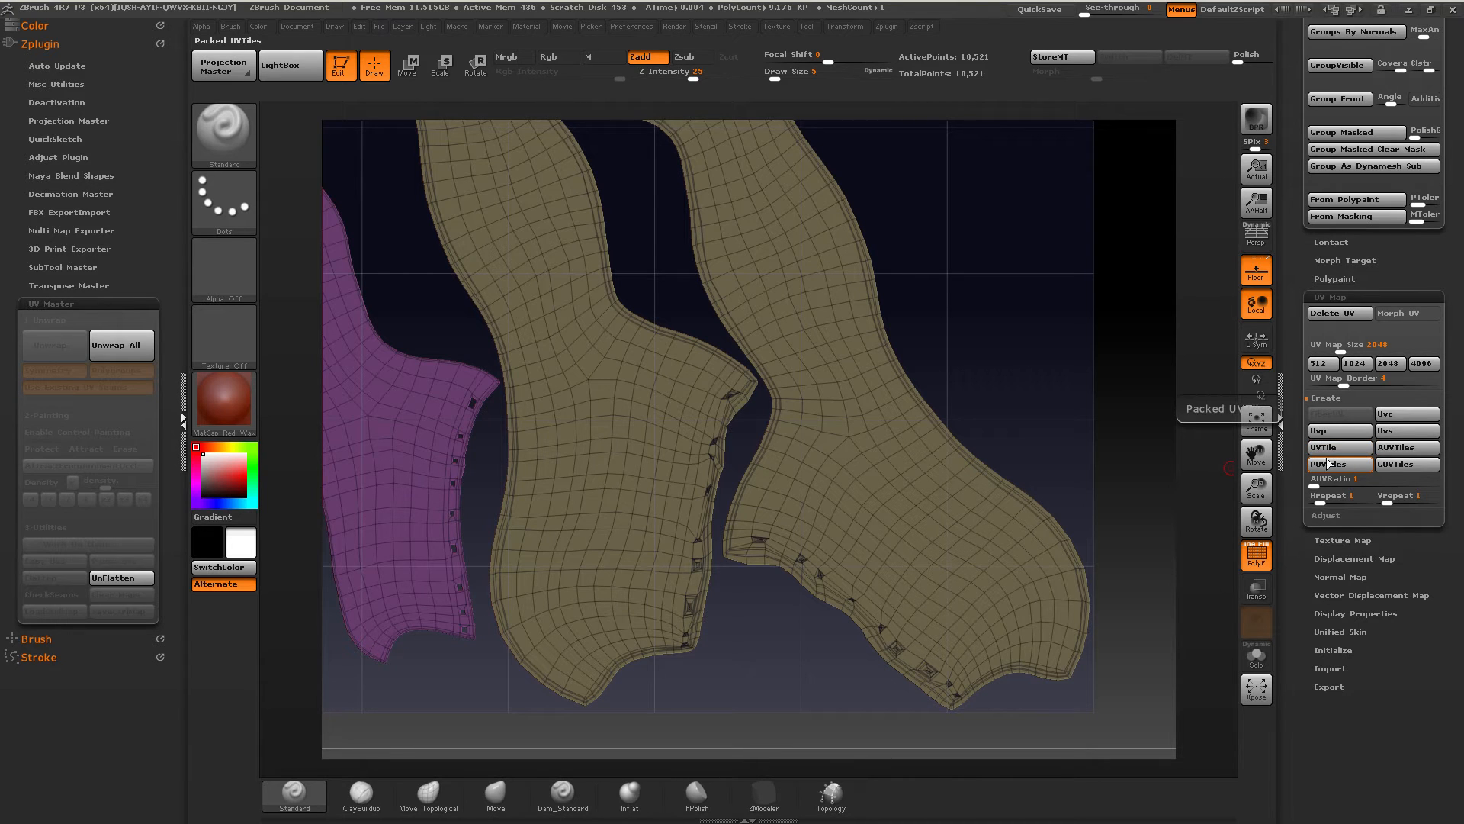
key("ctrl")
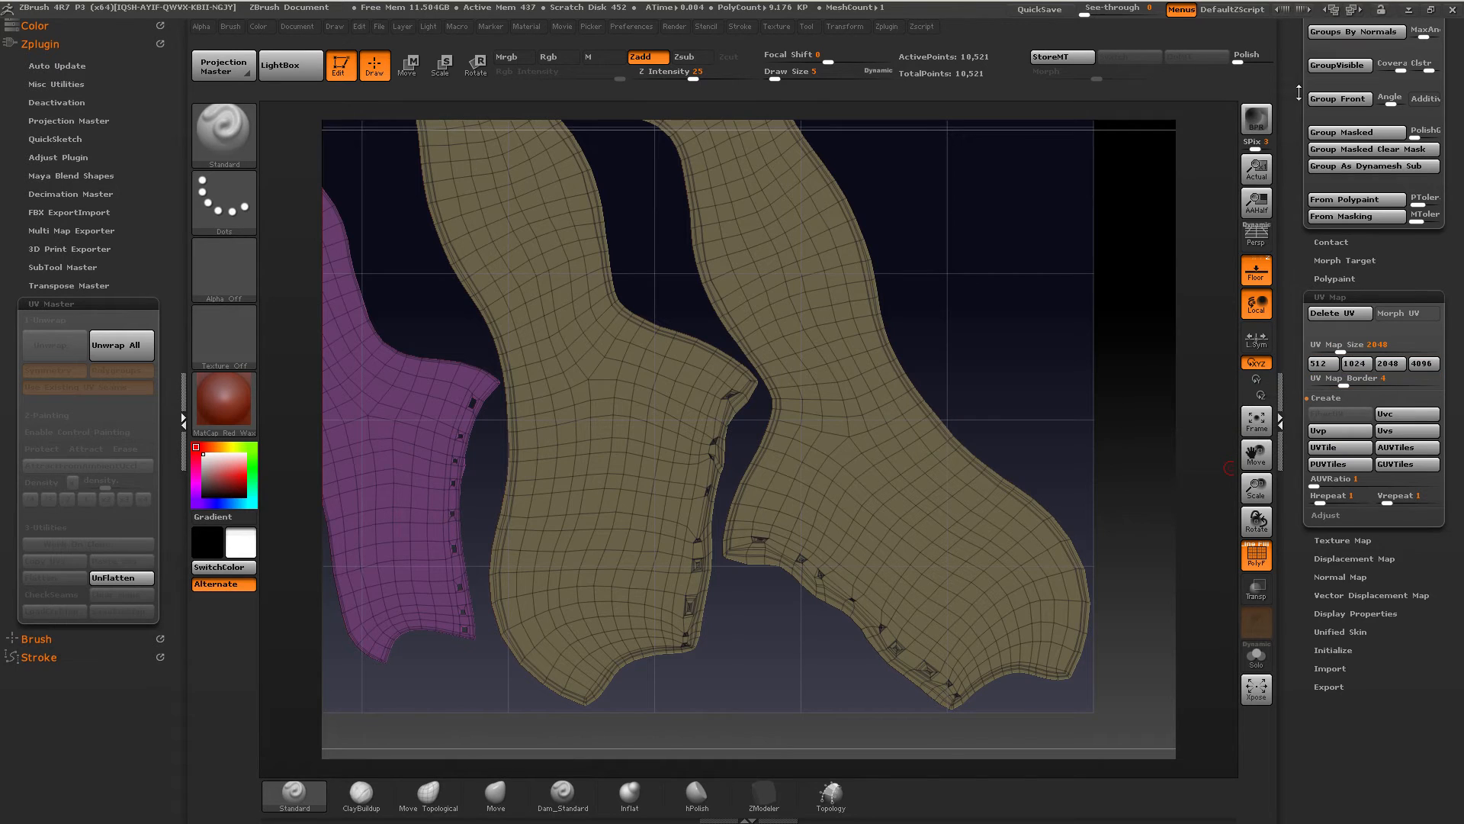
key("ctrl")
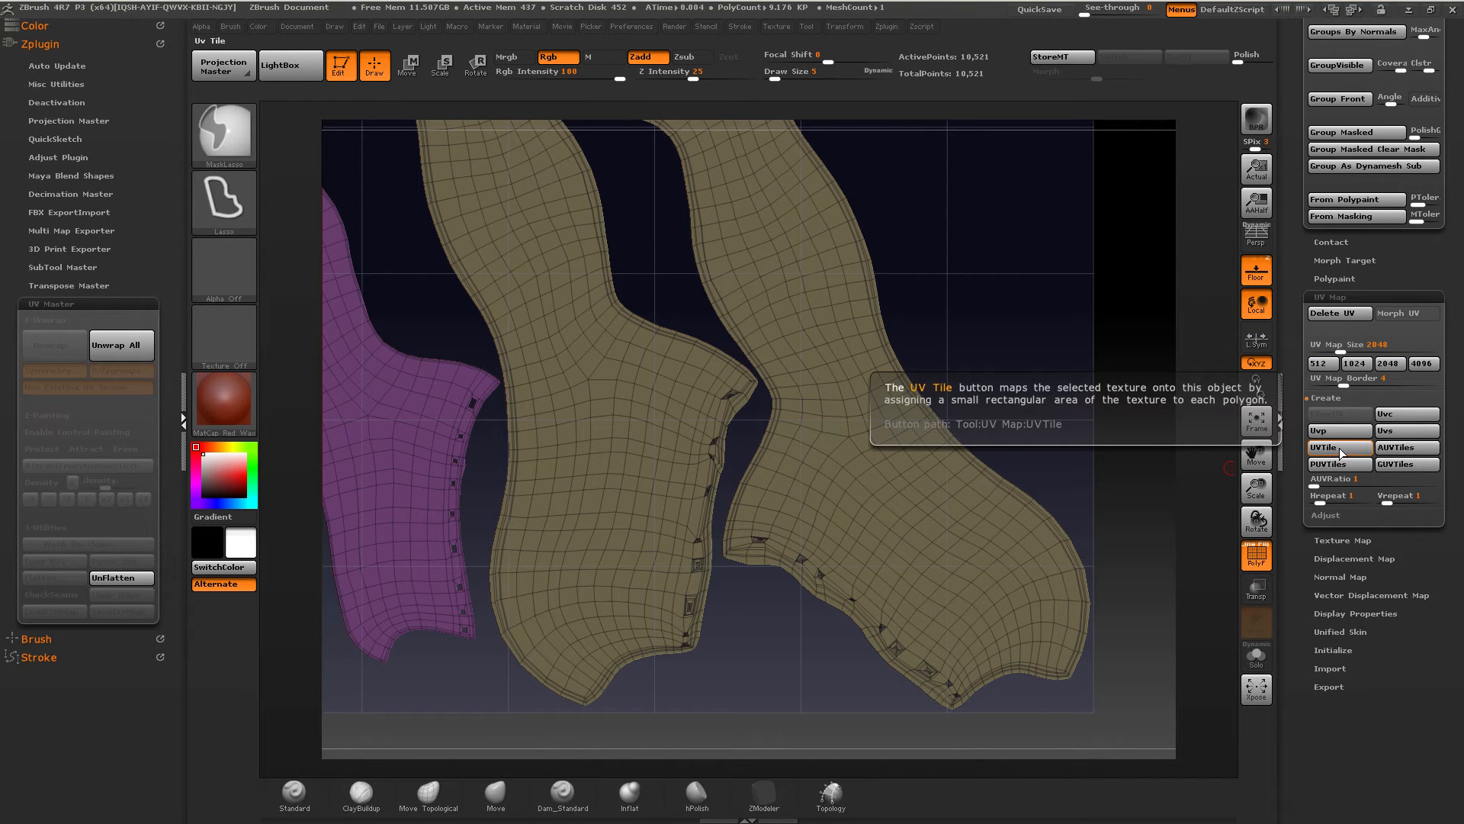
key("ctrl")
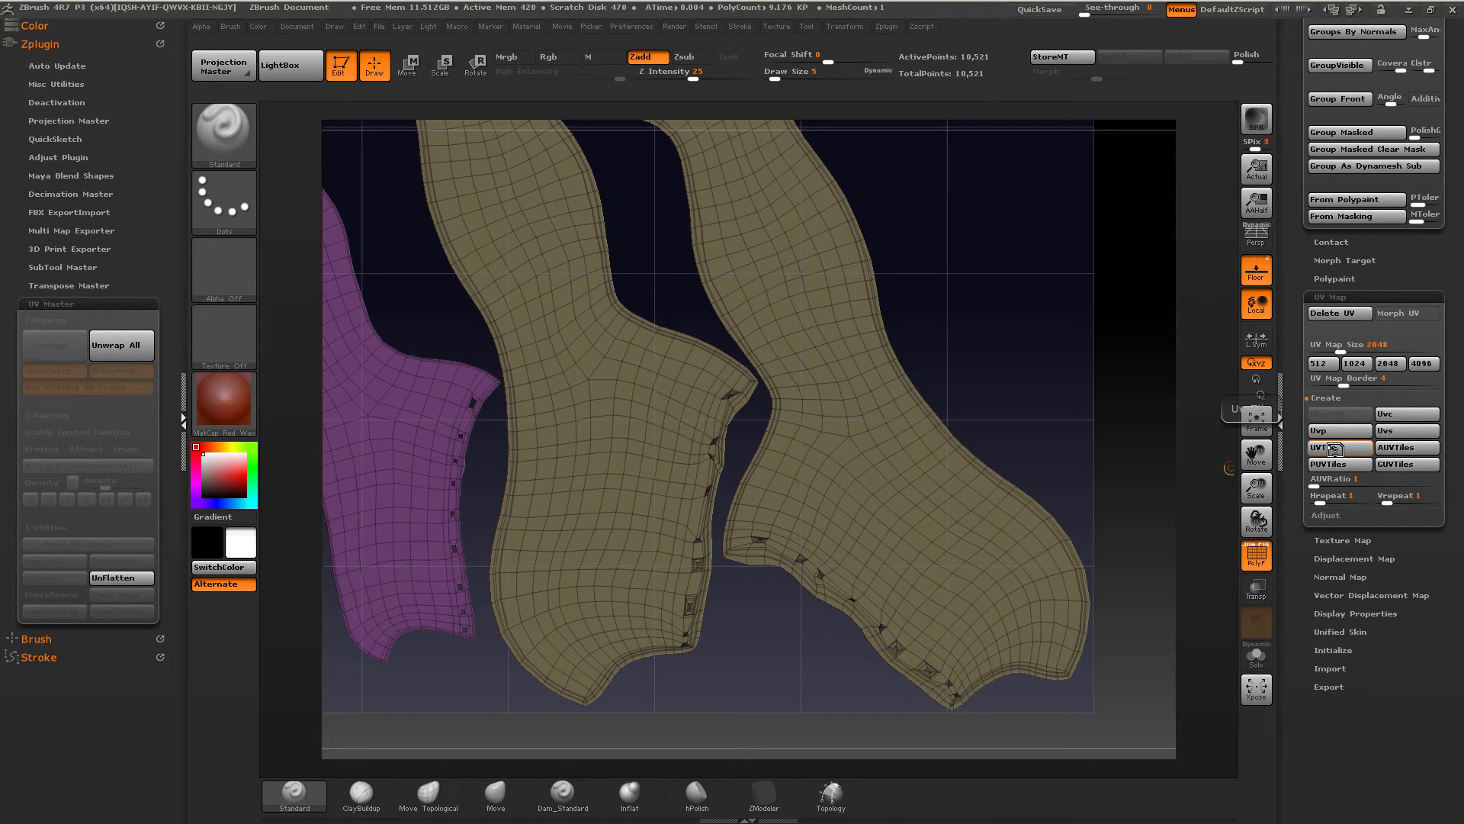
left_click(1335, 449)
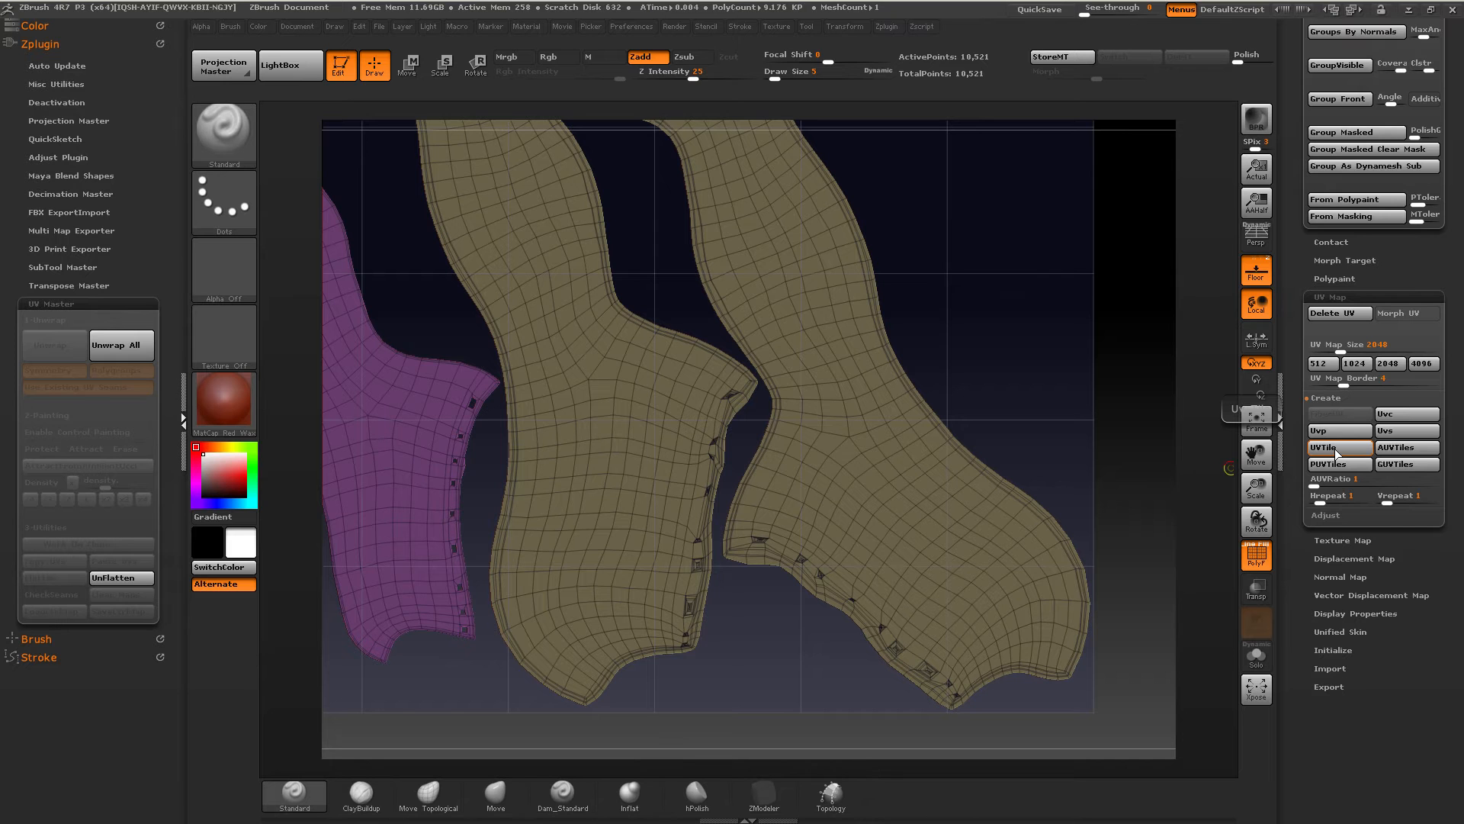
Step: Examine the overall UV island layout and unflatten the mesh
right_click_drag(838, 389, 999, 393, "ctrl")
right_click_drag(999, 393, 1019, 454, "alt")
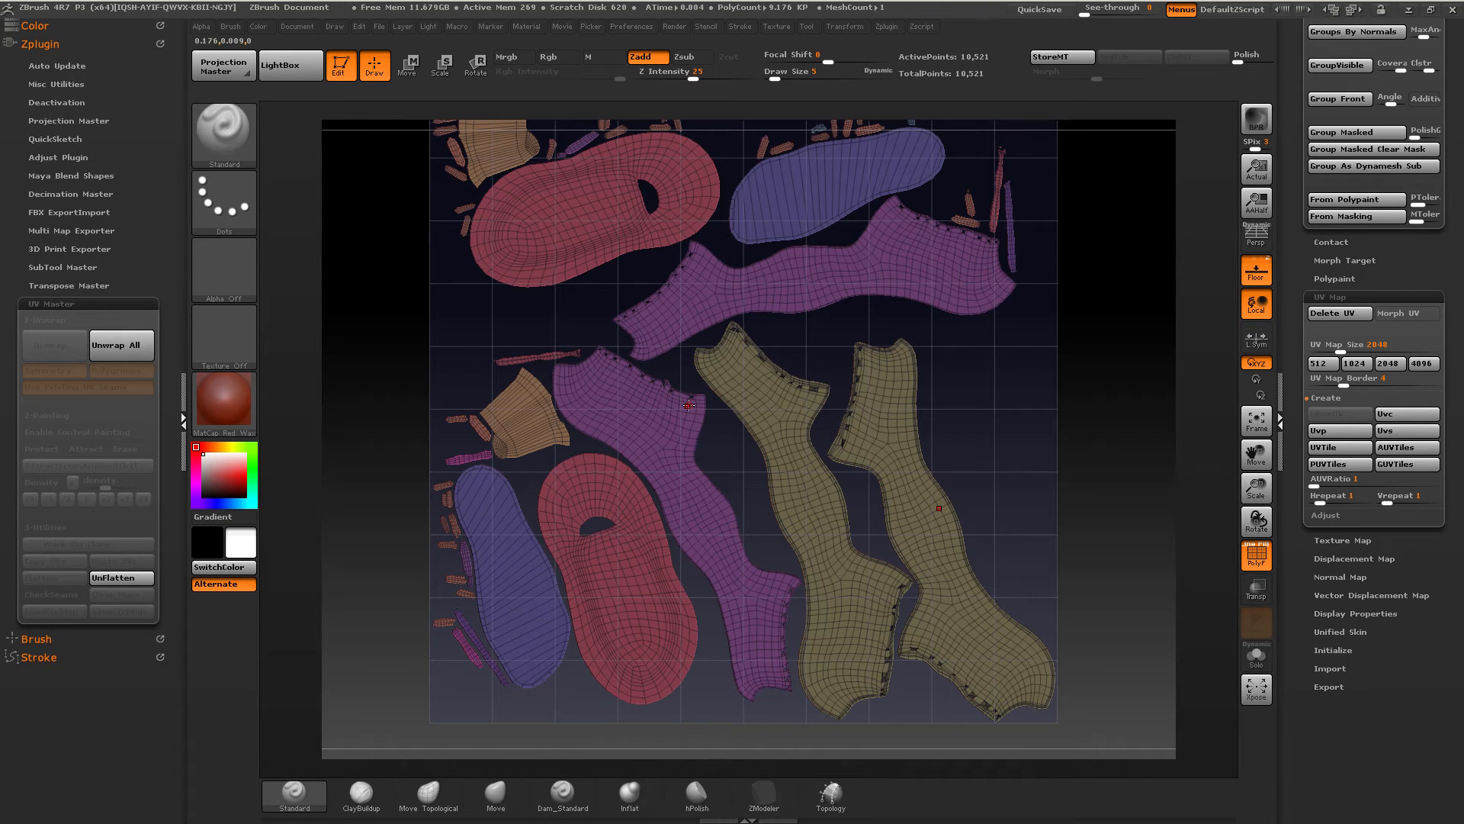
mouse_move(676, 411)
right_mouse_down("ctrl")
mouse_move(672, 535)
mouse_move(716, 428)
mouse_move(692, 440)
mouse_move(684, 416)
right_mouse_up("ctrl")
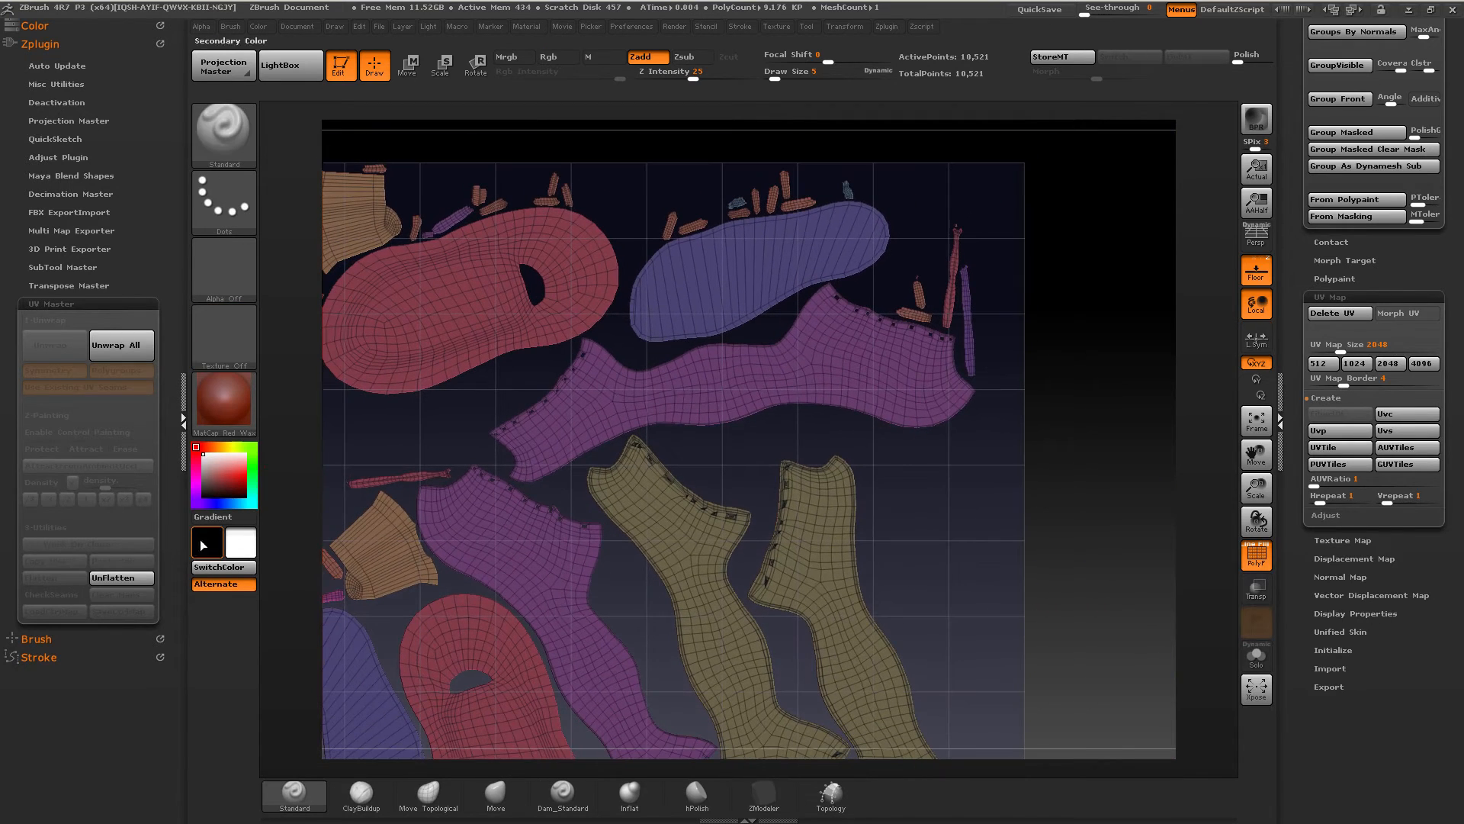
left_click(122, 577)
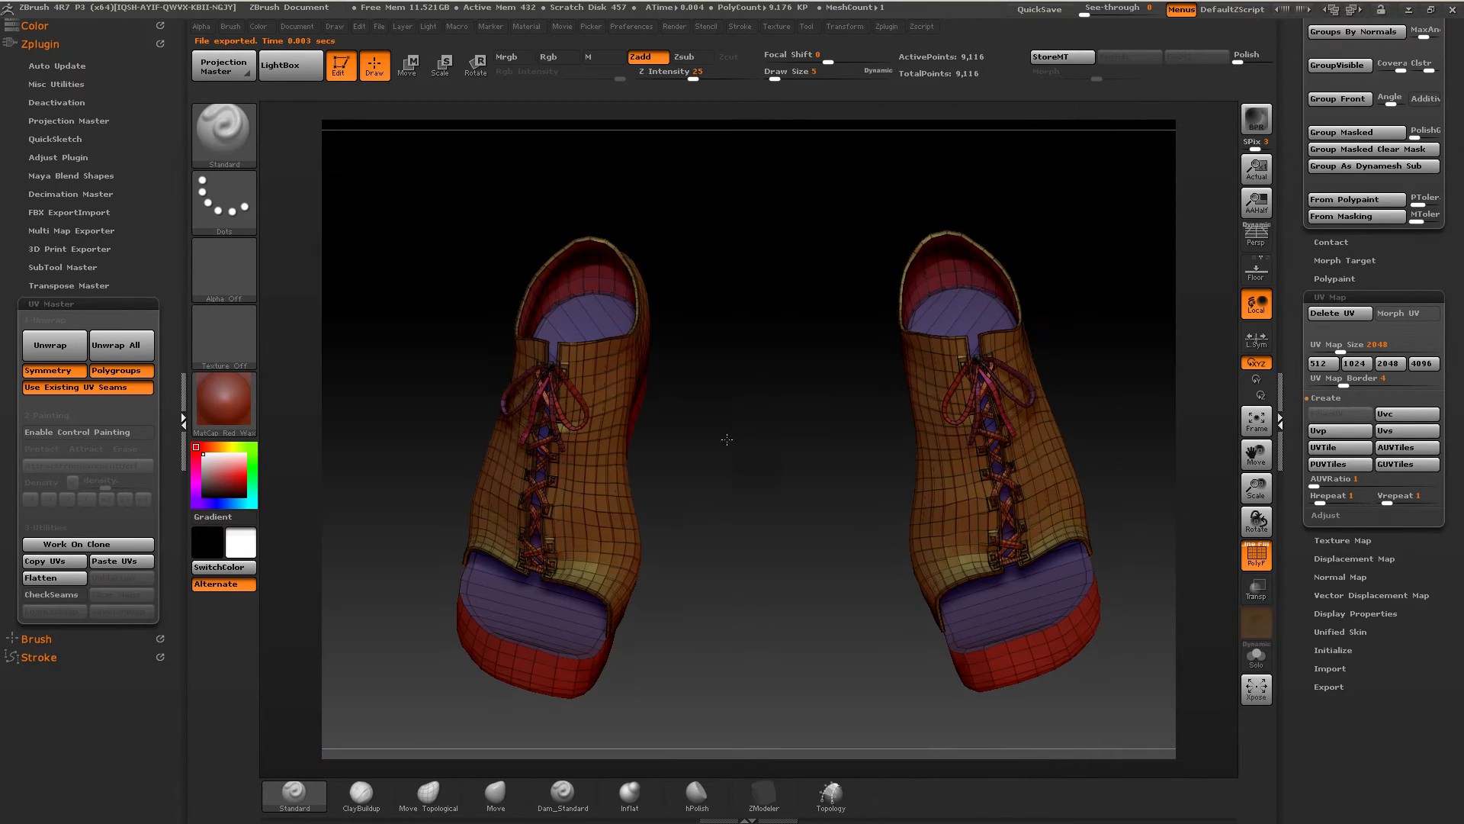
Step: Isolate the inner upper panels of both shoes and assign them planar UV mapping (Uvp)
left_click_drag(727, 439, 857, 267)
left_click(882, 318, "ctrl+shift")
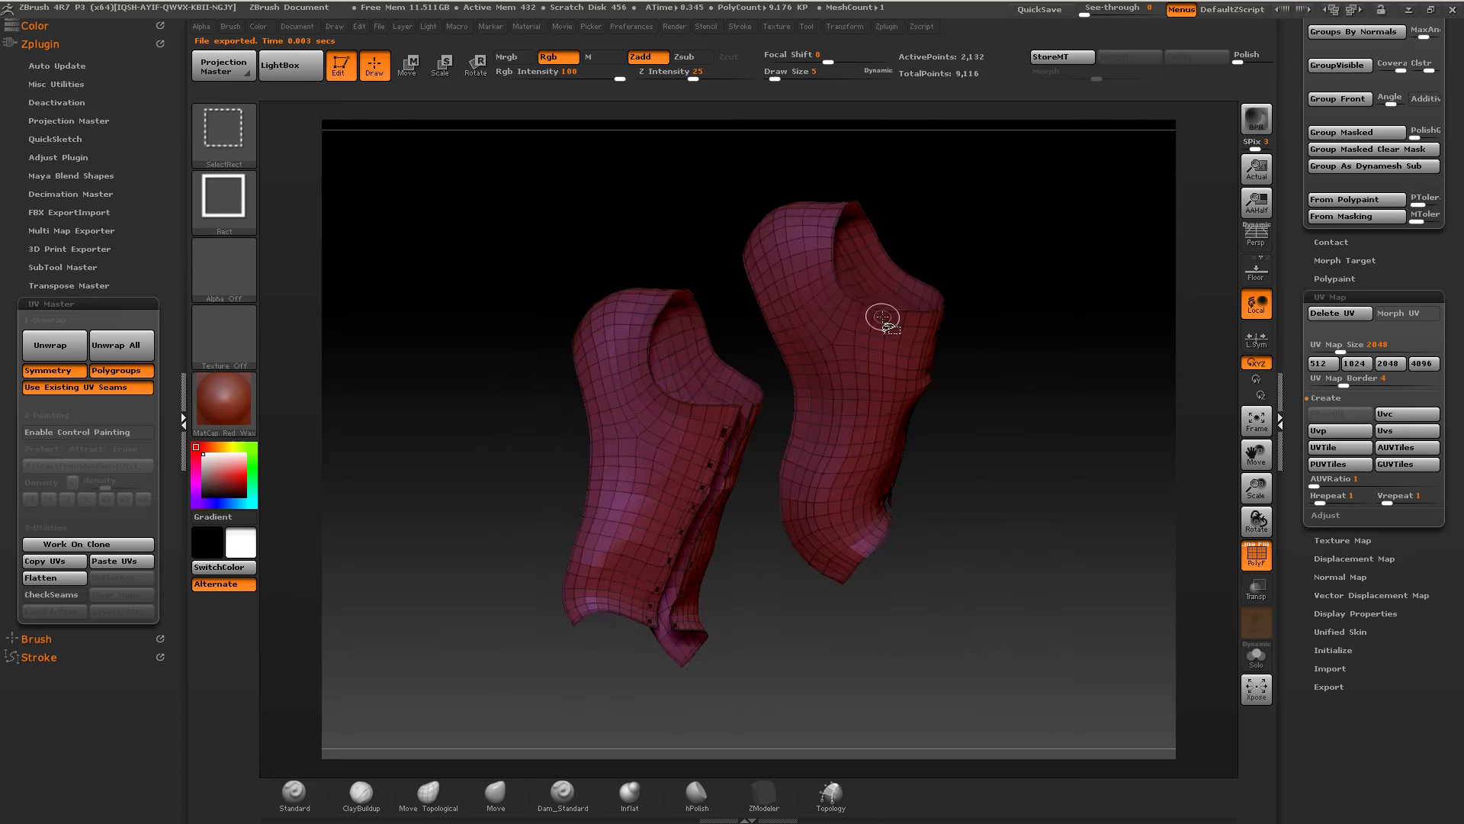
left_click_drag(1056, 324, 918, 338)
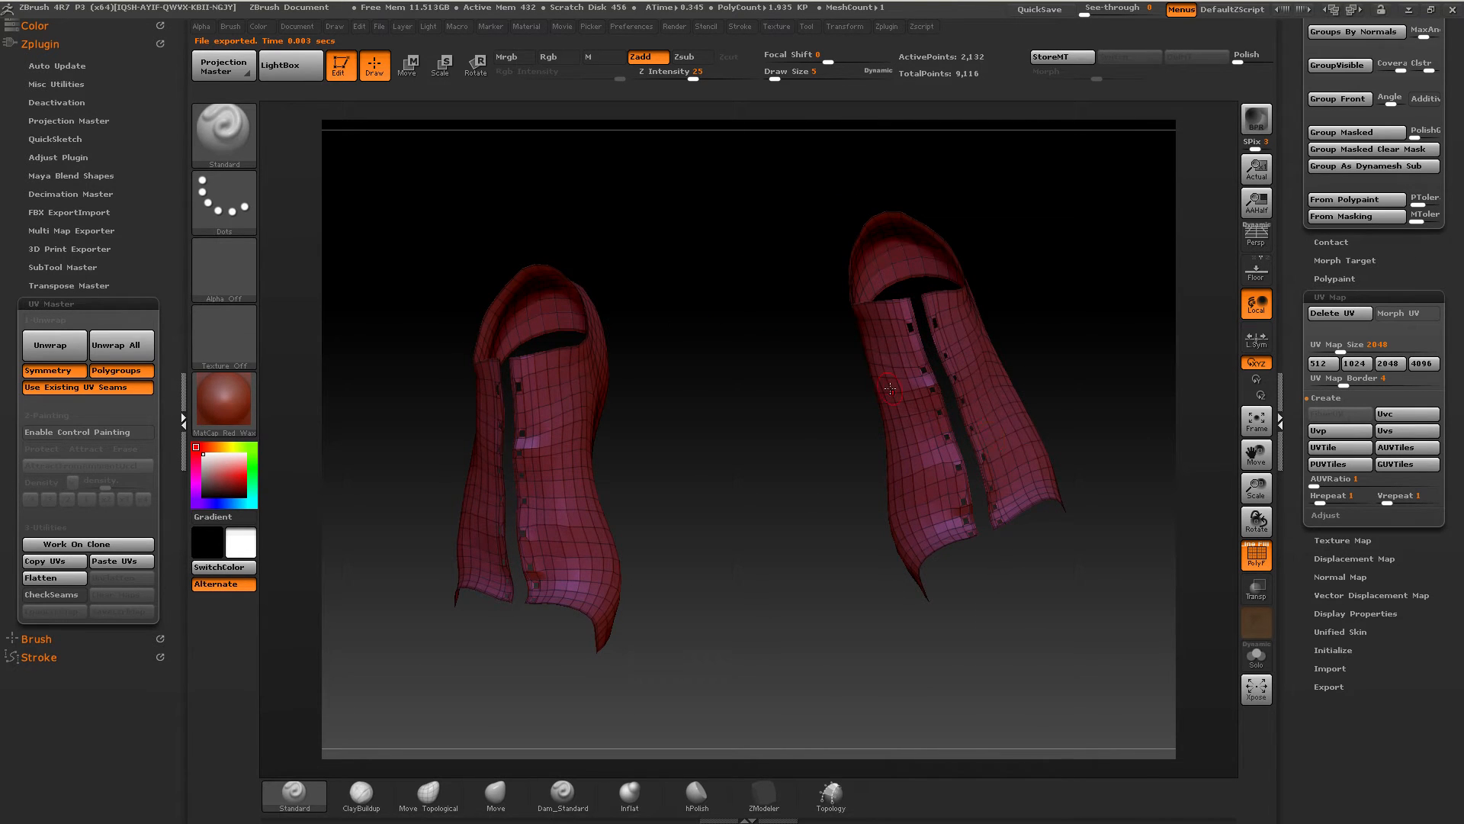
left_click_drag(751, 416, 530, 523)
left_click(1332, 430)
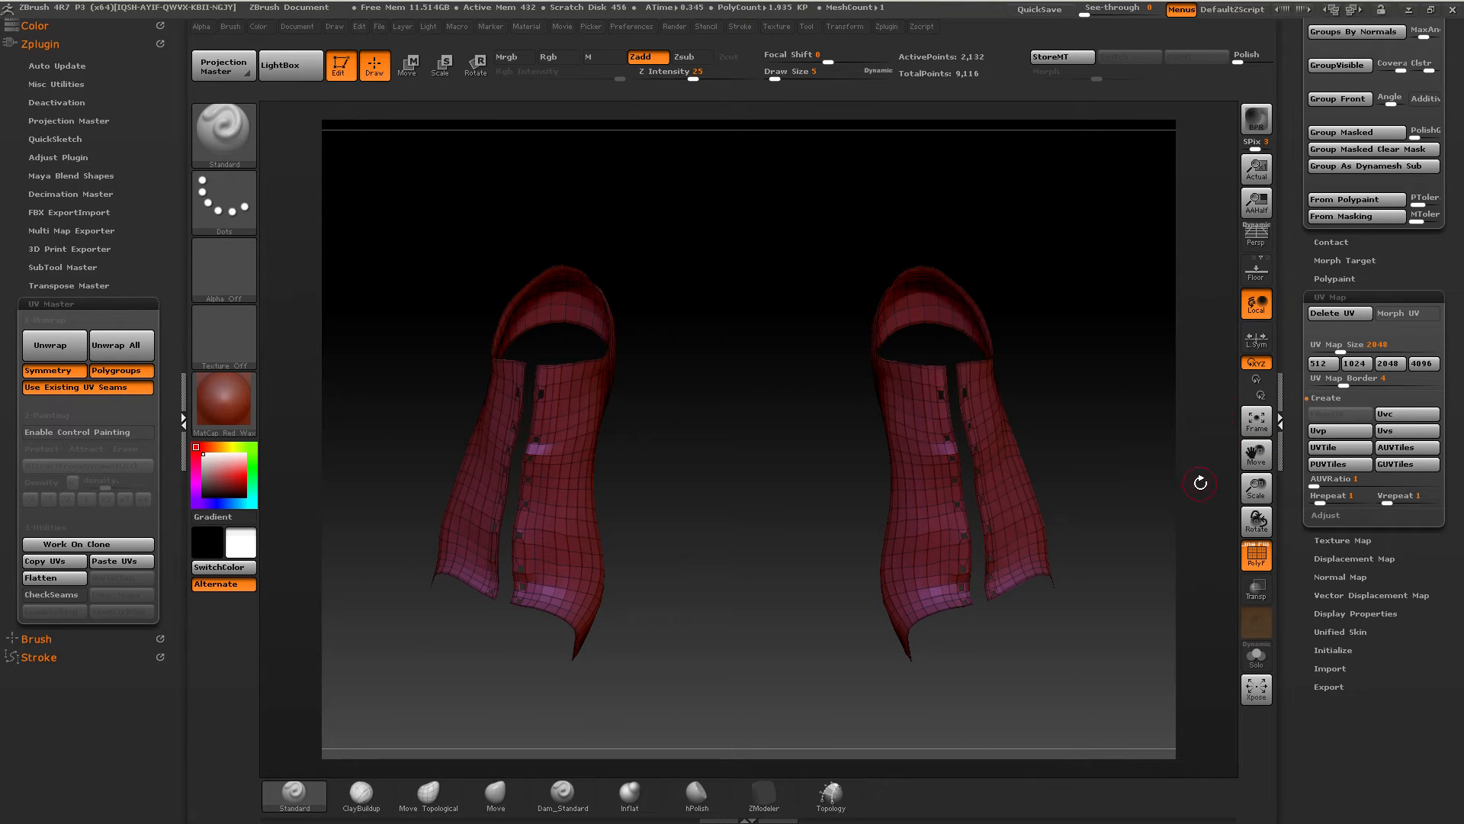
Step: Show the complete shoes and unwrap them with the Symmetry, Polygroups and Use Existing UV Seams options enabled
left_click(759, 523, "ctrl+shift")
left_click_drag(743, 511, 732, 481)
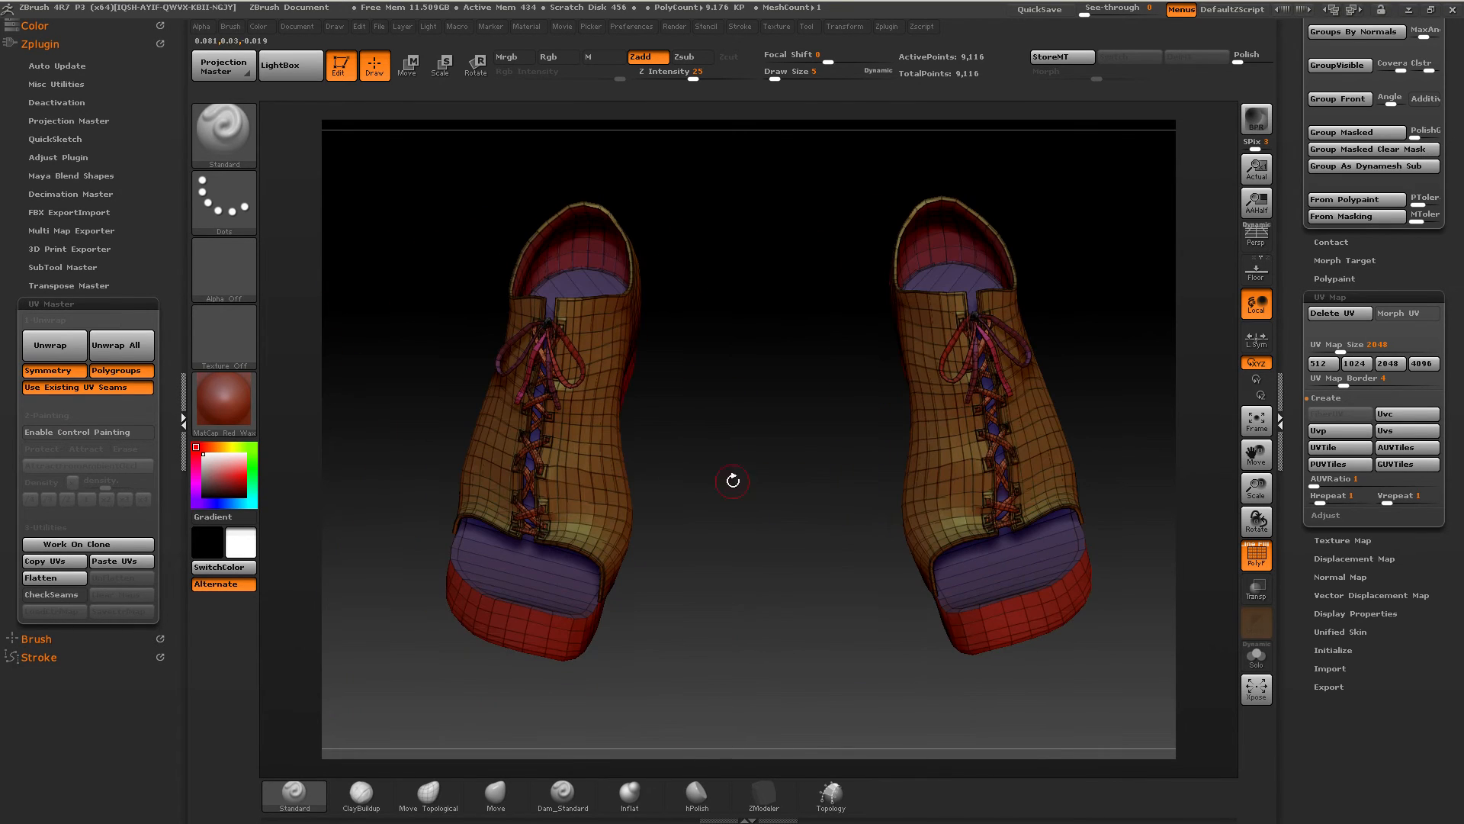
left_click(50, 345)
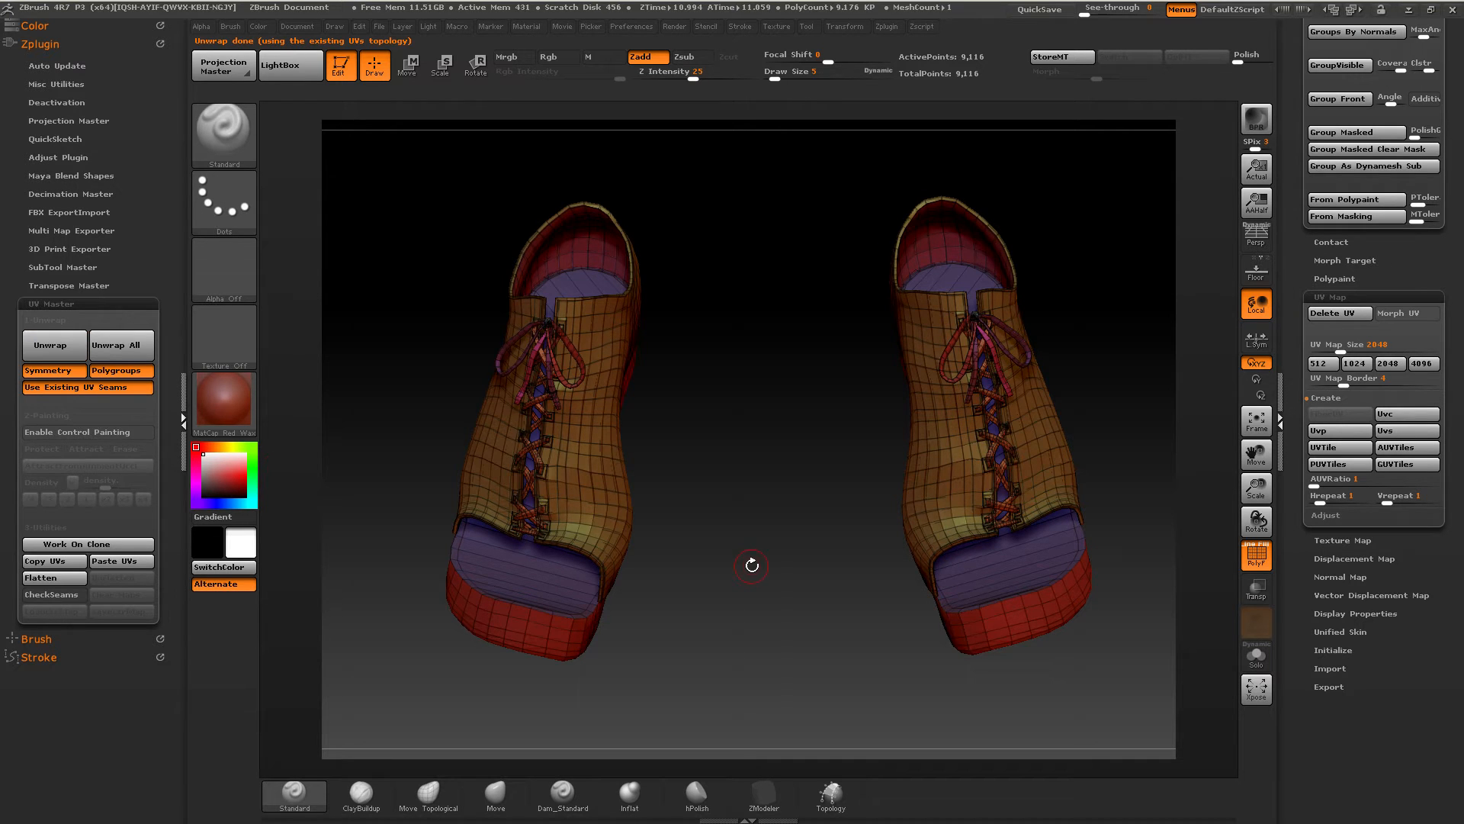
Step: Flatten the UVs and inspect the tiny stray fragment island near the tip of the inner upper panel
left_click(55, 544)
left_click(46, 577)
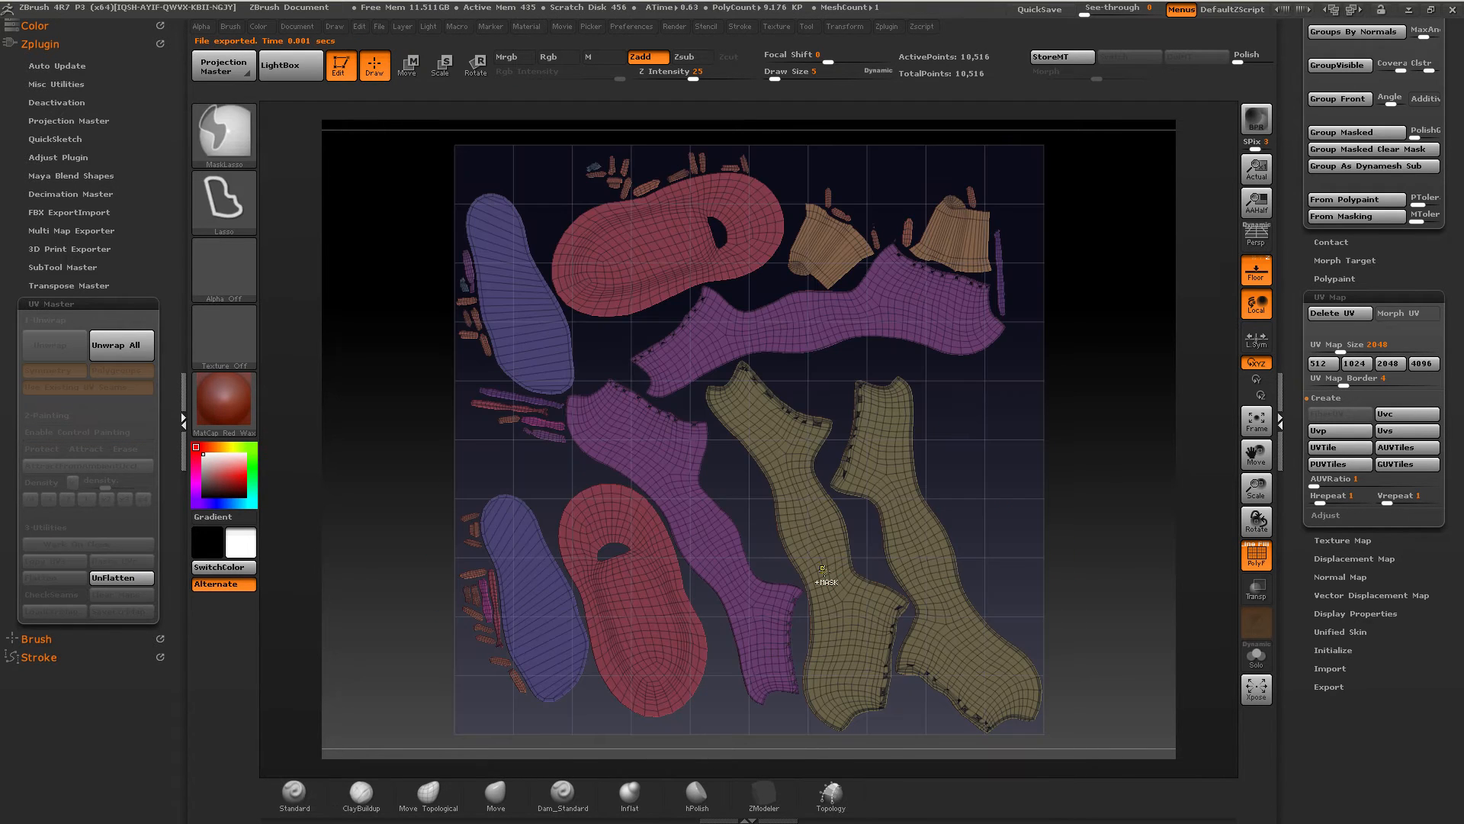
right_click_drag(823, 570, 669, 579, "ctrl")
right_click_drag(604, 209, 476, 451, "alt")
mouse_move(1092, 271)
right_mouse_down("alt")
mouse_move(1025, 313)
mouse_move(814, 385)
mouse_move(708, 506)
right_mouse_up("alt")
right_click_drag(707, 505, 834, 361, "alt")
mouse_move(695, 541)
right_mouse_down("alt")
mouse_move(663, 565)
mouse_move(860, 256)
mouse_move(771, 414)
mouse_move(815, 466)
mouse_move(795, 293)
mouse_move(803, 496)
mouse_move(799, 469)
right_mouse_up("alt")
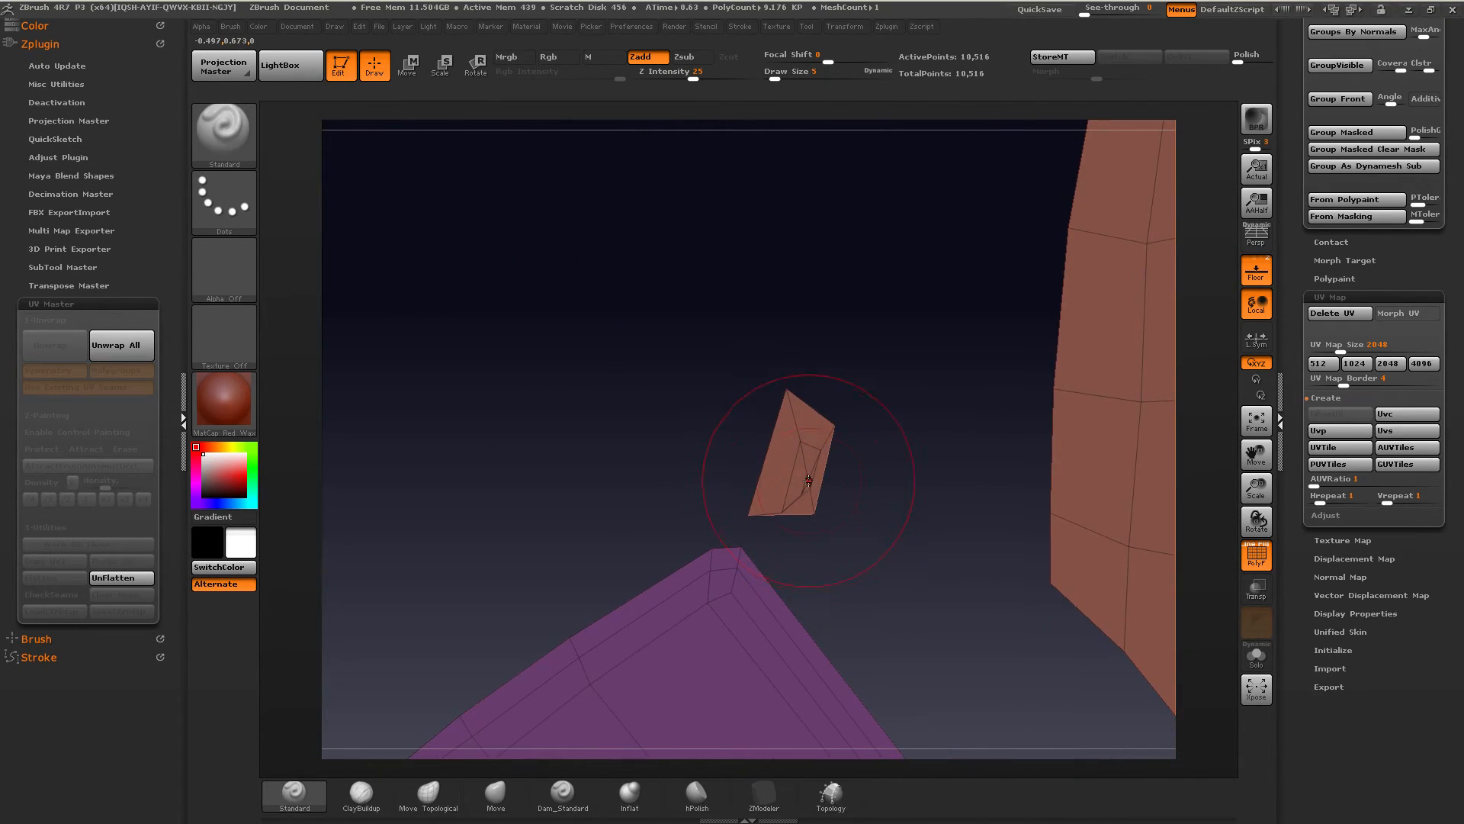
mouse_move(719, 554)
right_mouse_down("ctrl")
mouse_move(647, 366)
mouse_move(908, 363)
mouse_move(900, 435)
right_mouse_up("ctrl")
mouse_move(900, 435)
right_mouse_down("ctrl")
mouse_move(840, 379)
mouse_move(832, 349)
mouse_move(450, 408)
mouse_move(673, 347)
right_mouse_up("ctrl")
right_click_drag(645, 420, 603, 244, "ctrl")
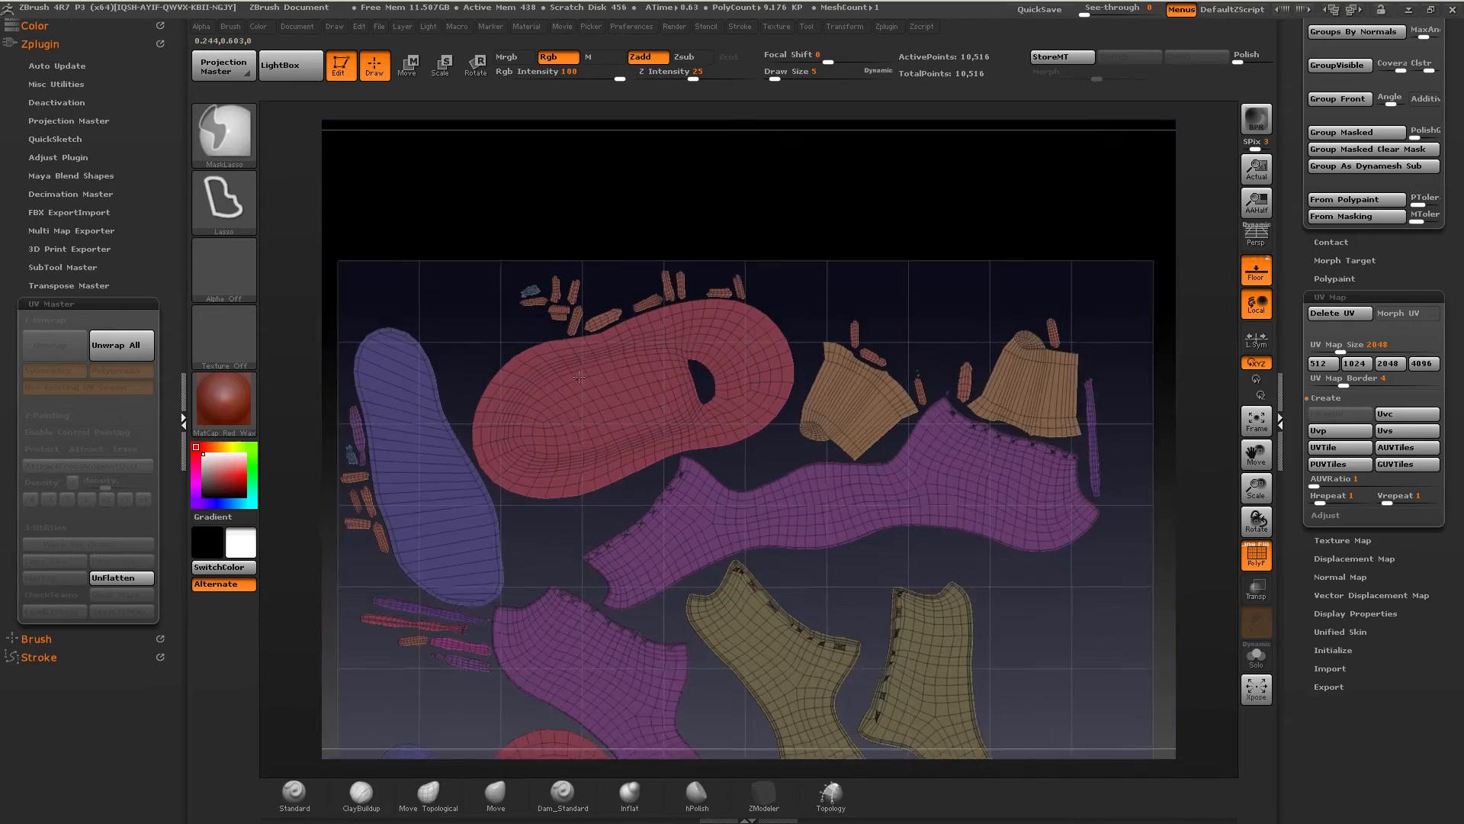
Step: Inspect the small lace islands around the insole and outsole islands and unflatten the mesh
mouse_move(552, 526)
right_mouse_down("alt")
mouse_move(630, 350)
mouse_move(512, 608)
mouse_move(555, 477)
mouse_move(533, 507)
mouse_move(502, 648)
mouse_move(568, 510)
mouse_move(562, 424)
right_mouse_up("alt")
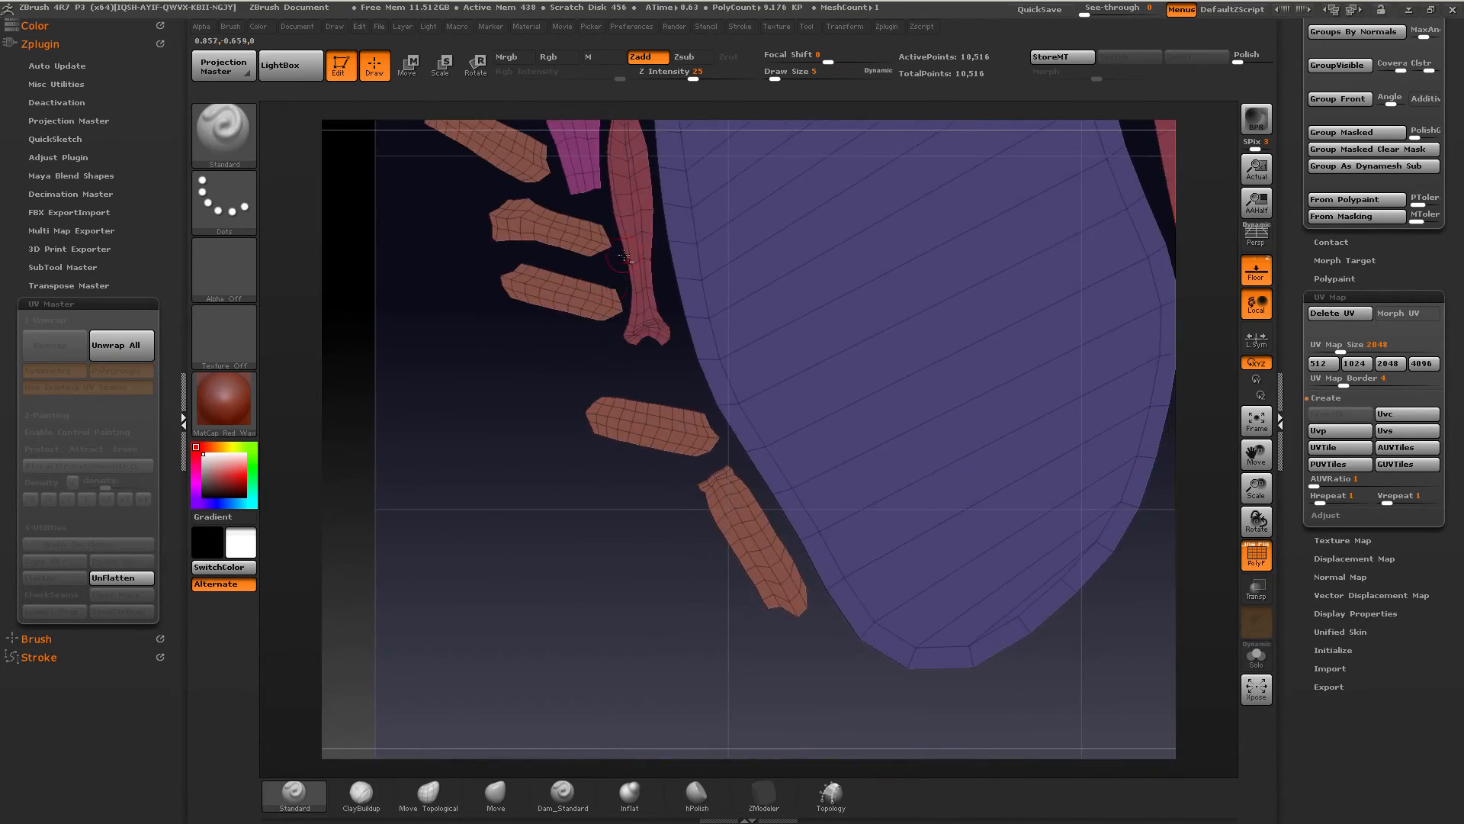
right_click_drag(531, 335, 526, 751, "alt")
right_click_drag(648, 284, 683, 713, "alt")
right_click_drag(619, 351, 603, 747, "alt")
right_click_drag(663, 427, 558, 614, "ctrl")
right_click_drag(1173, 143, 671, 412, "alt")
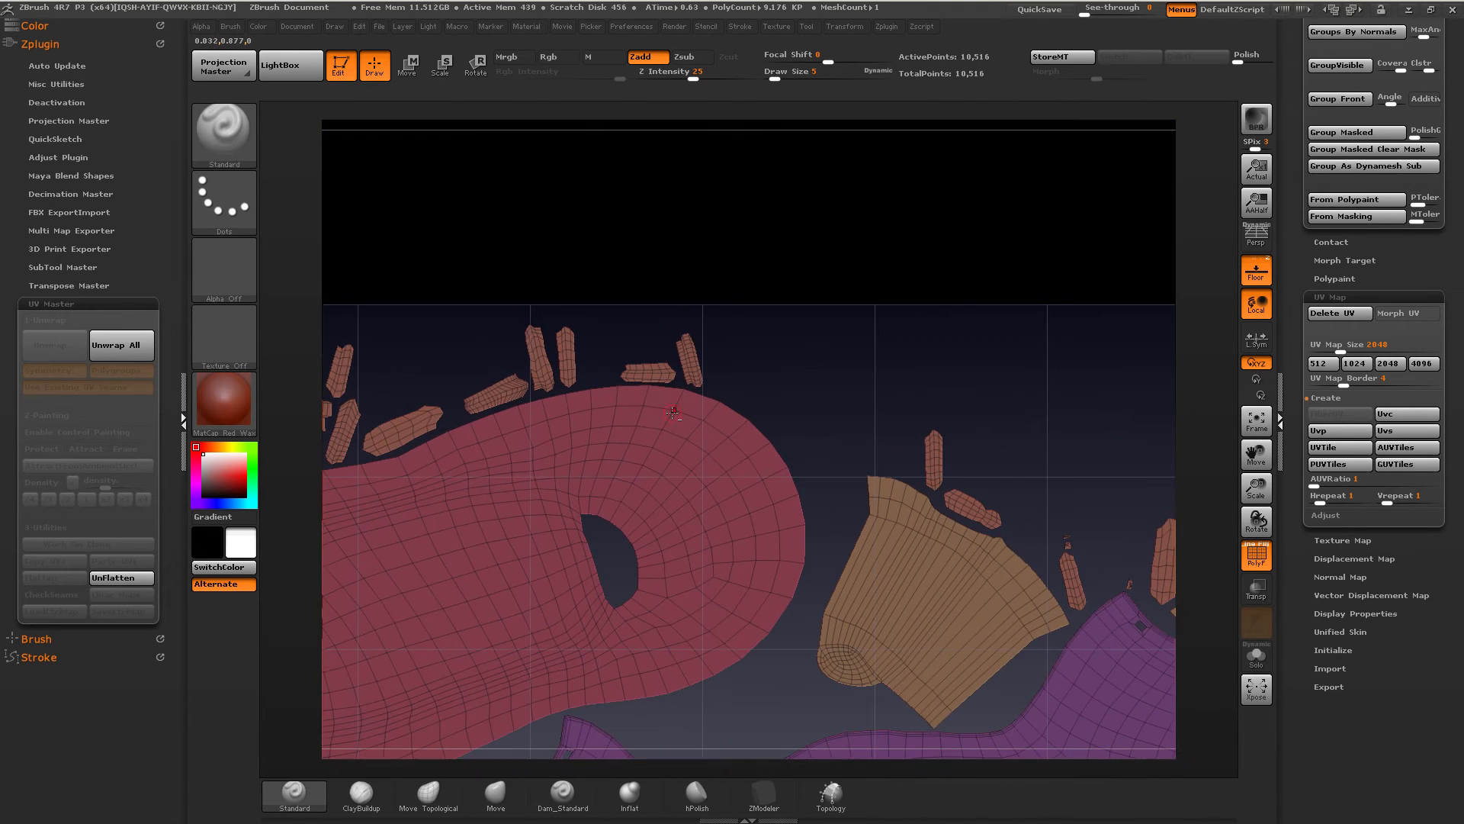
left_click(122, 579)
Step: Isolate the lace polygroup of both shoes and choose the SelectLasso selection brush
left_click_drag(785, 351, 861, 429)
mouse_move(862, 429)
right_mouse_down("ctrl")
mouse_move(901, 350)
mouse_move(934, 428)
mouse_move(886, 429)
mouse_move(907, 389)
right_mouse_up("ctrl")
left_click(901, 330, "ctrl+shift")
mouse_move(907, 389)
right_mouse_down()
mouse_move(928, 441)
mouse_move(842, 488)
mouse_move(625, 386)
mouse_move(808, 547)
mouse_move(774, 444)
right_mouse_up()
left_click(242, 132, "ctrl+shift")
left_click(322, 167, "ctrl+shift")
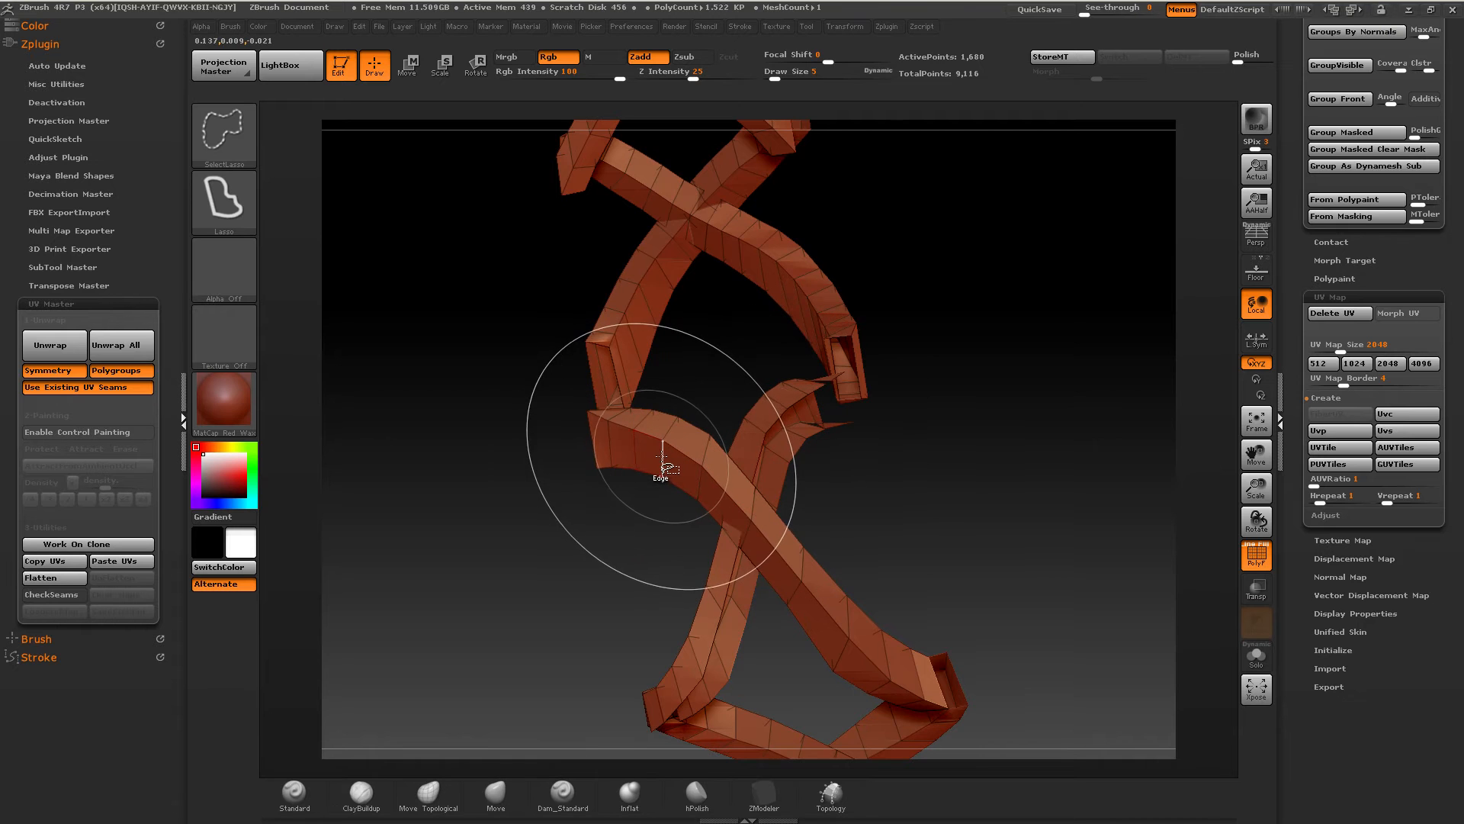
Step: Hide one lengthwise face strip from each crisscross lace segment on the first shoe, working from the lower laces upward
right_click_drag(677, 521, 699, 419)
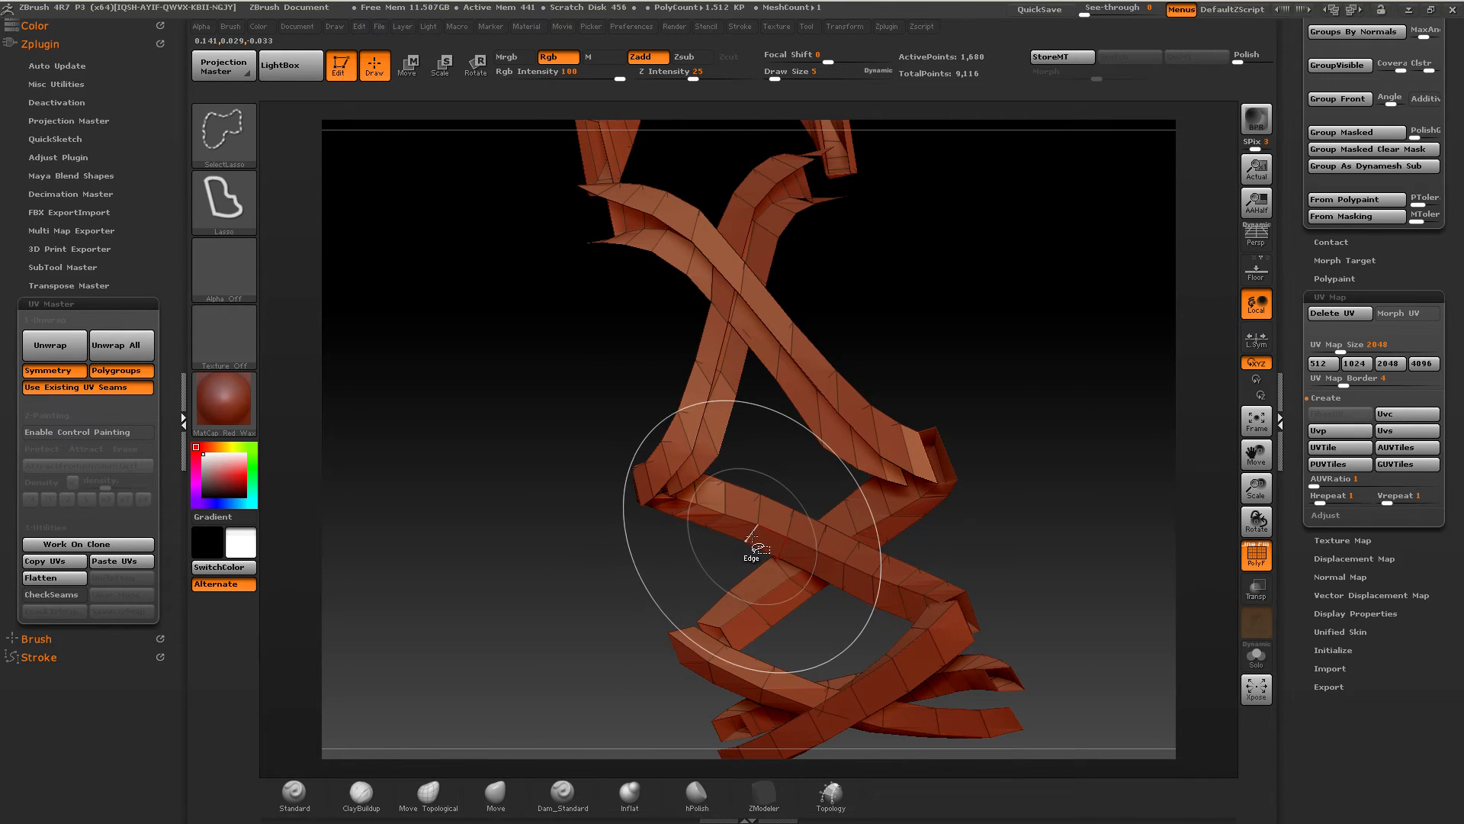
right_click_drag(751, 543, 728, 534)
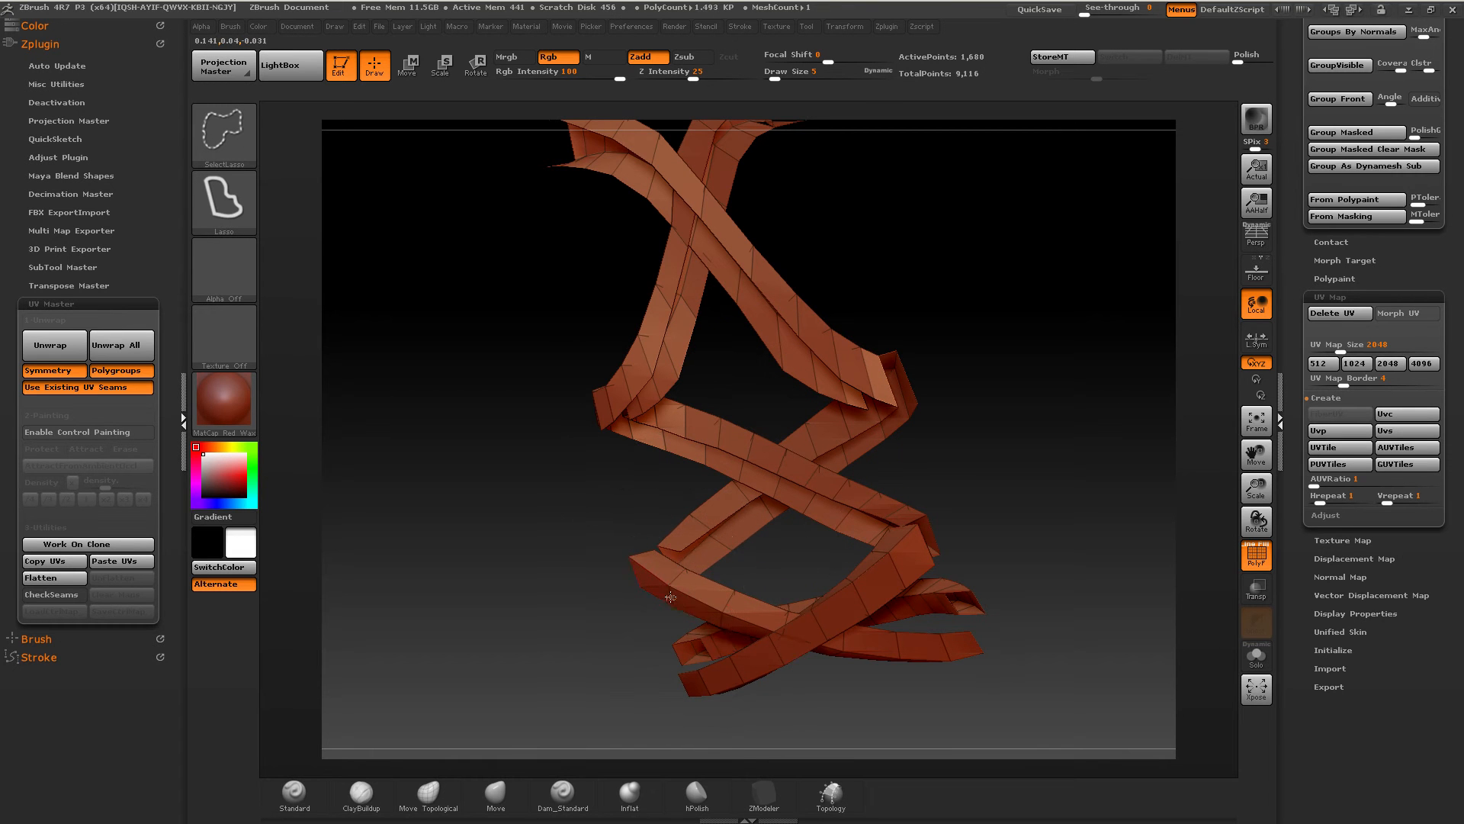
right_click_drag(889, 582, 754, 332)
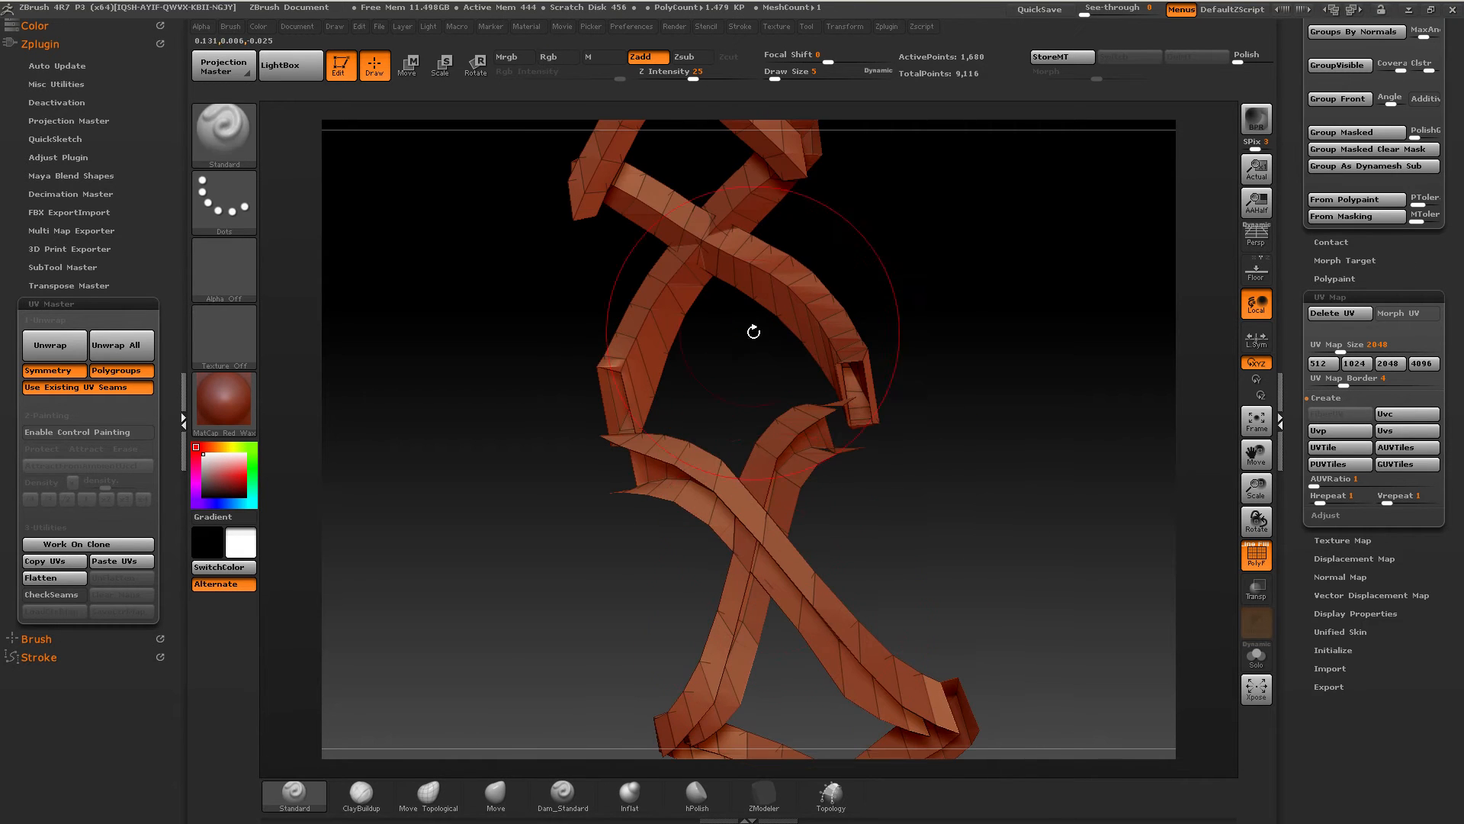
mouse_move(681, 302)
right_mouse_down()
mouse_move(736, 370)
mouse_move(772, 488)
right_mouse_up()
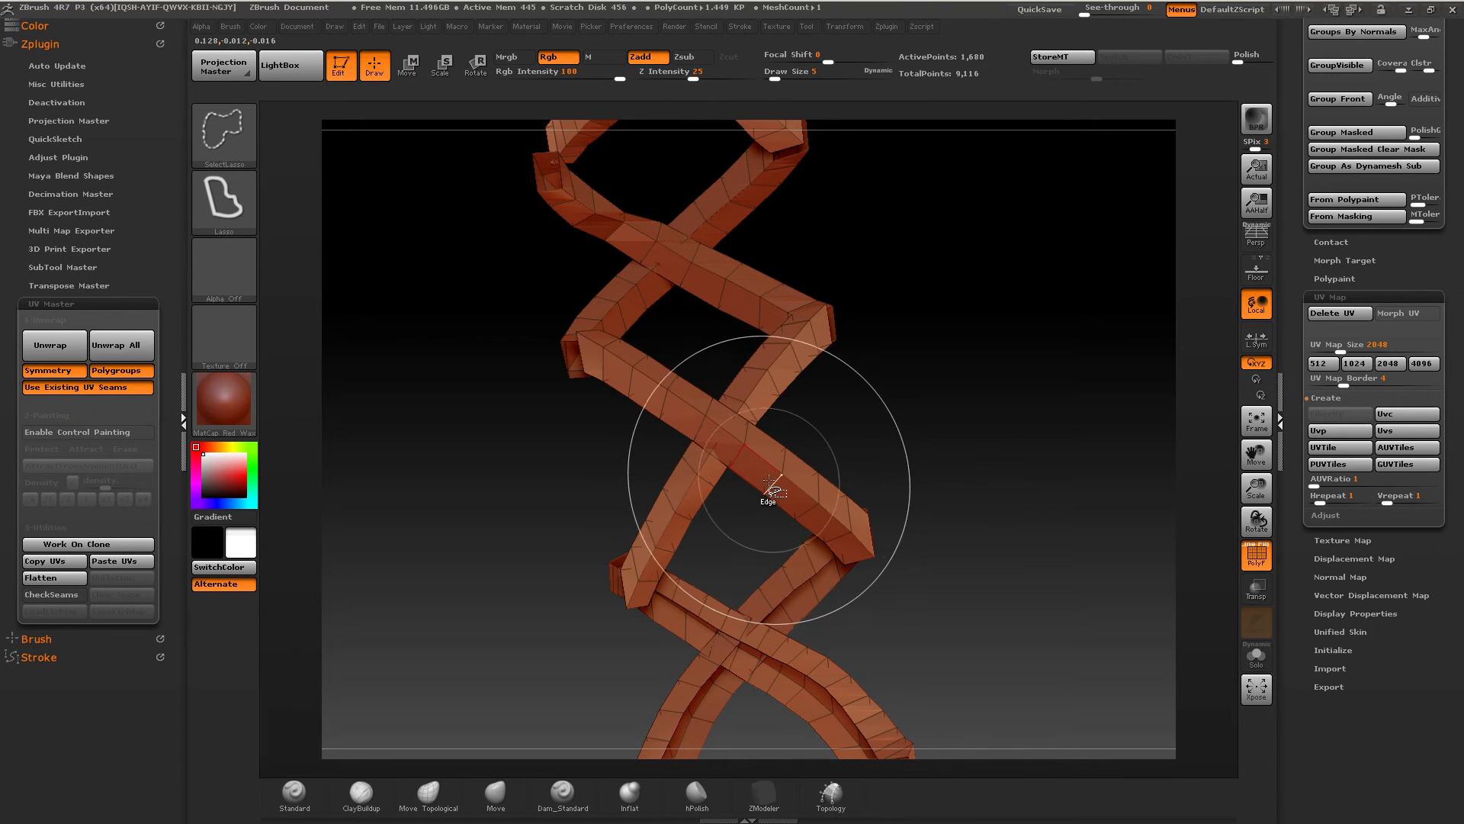
right_click_drag(723, 436, 743, 443)
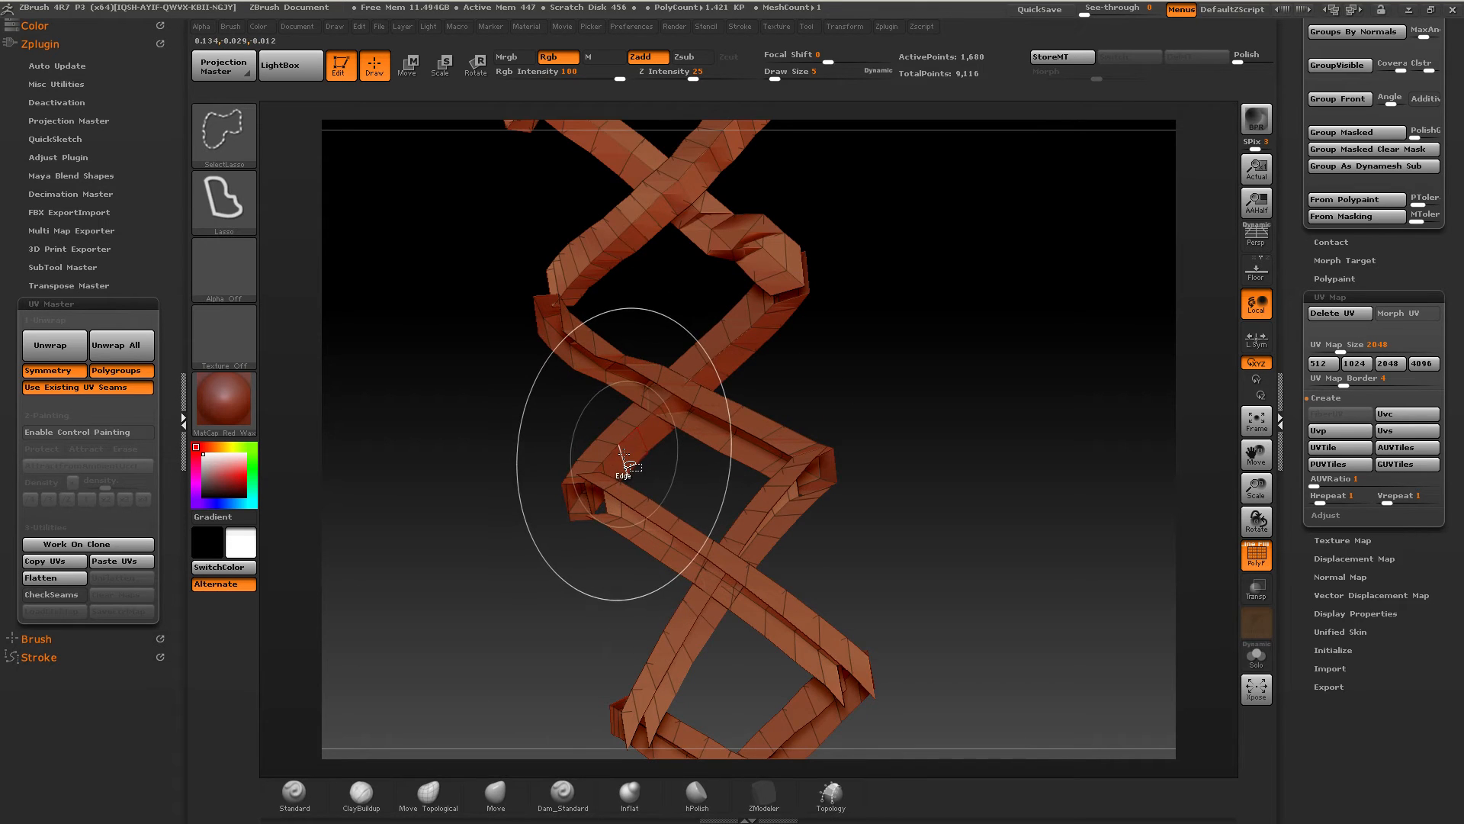
mouse_move(639, 356)
right_mouse_down()
mouse_move(639, 397)
mouse_move(618, 421)
right_mouse_up()
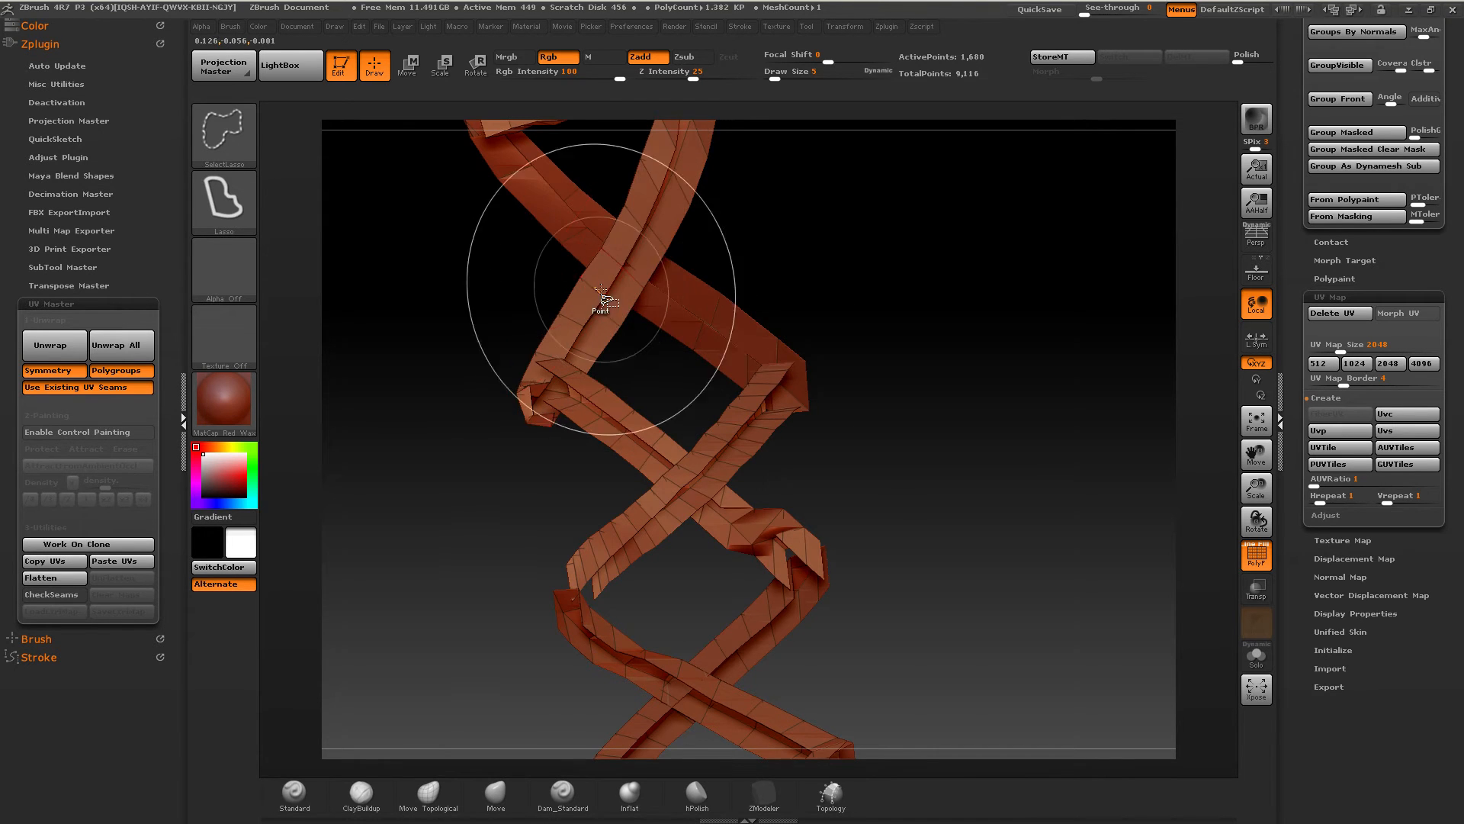
right_click_drag(603, 298, 633, 536)
Step: Hide the broad outer face strip of the wide ankle band above the first shoe's laces
mouse_move(569, 436)
right_mouse_down("alt")
mouse_move(854, 329)
mouse_move(876, 382)
right_mouse_up("alt")
key("f")
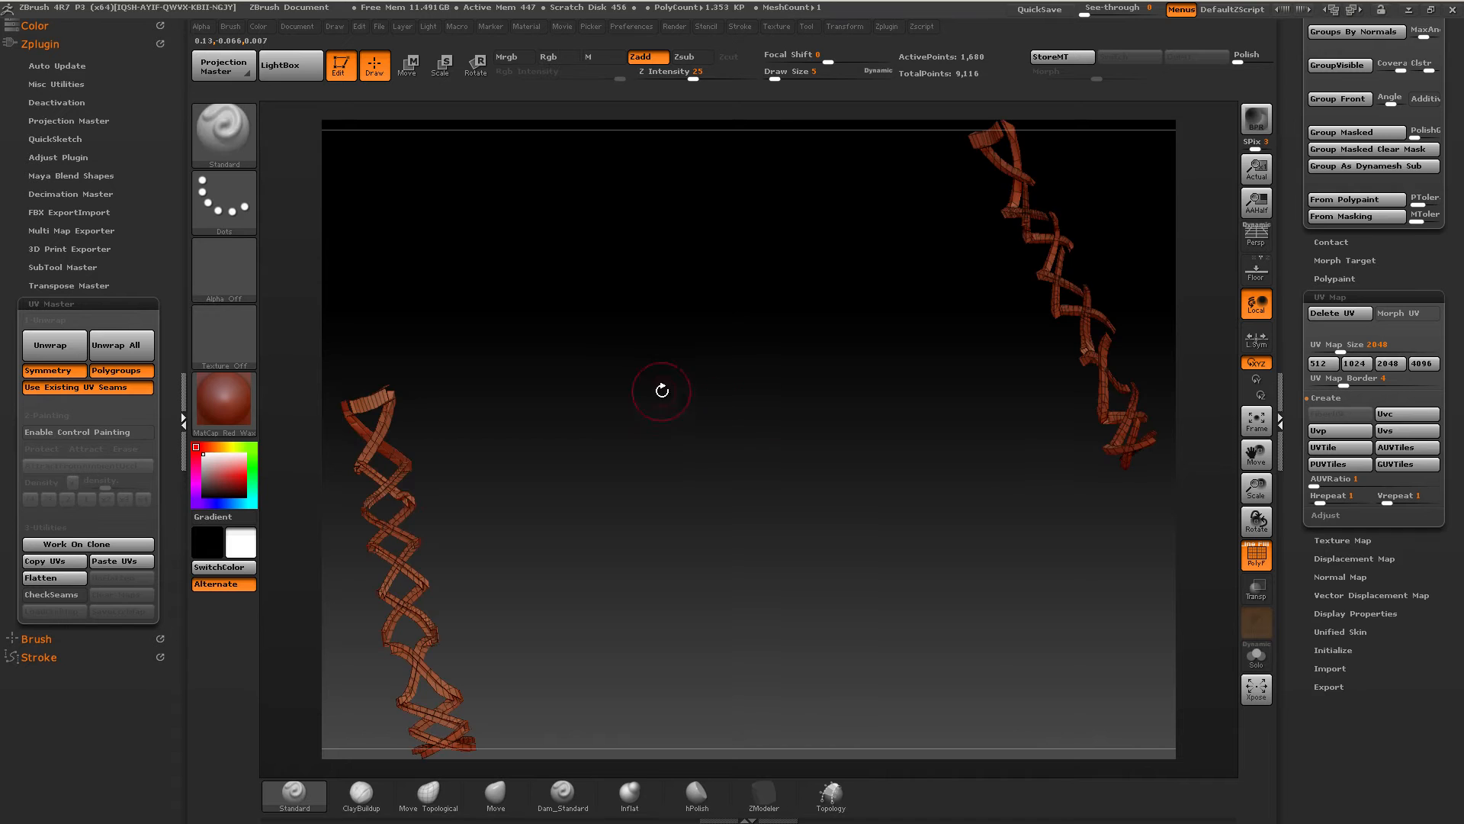
right_click_drag(660, 391, 665, 488, "ctrl")
right_click_drag(412, 461, 720, 397, "alt")
mouse_move(721, 397)
right_mouse_down("ctrl")
mouse_move(761, 461)
mouse_move(763, 549)
right_mouse_up("ctrl")
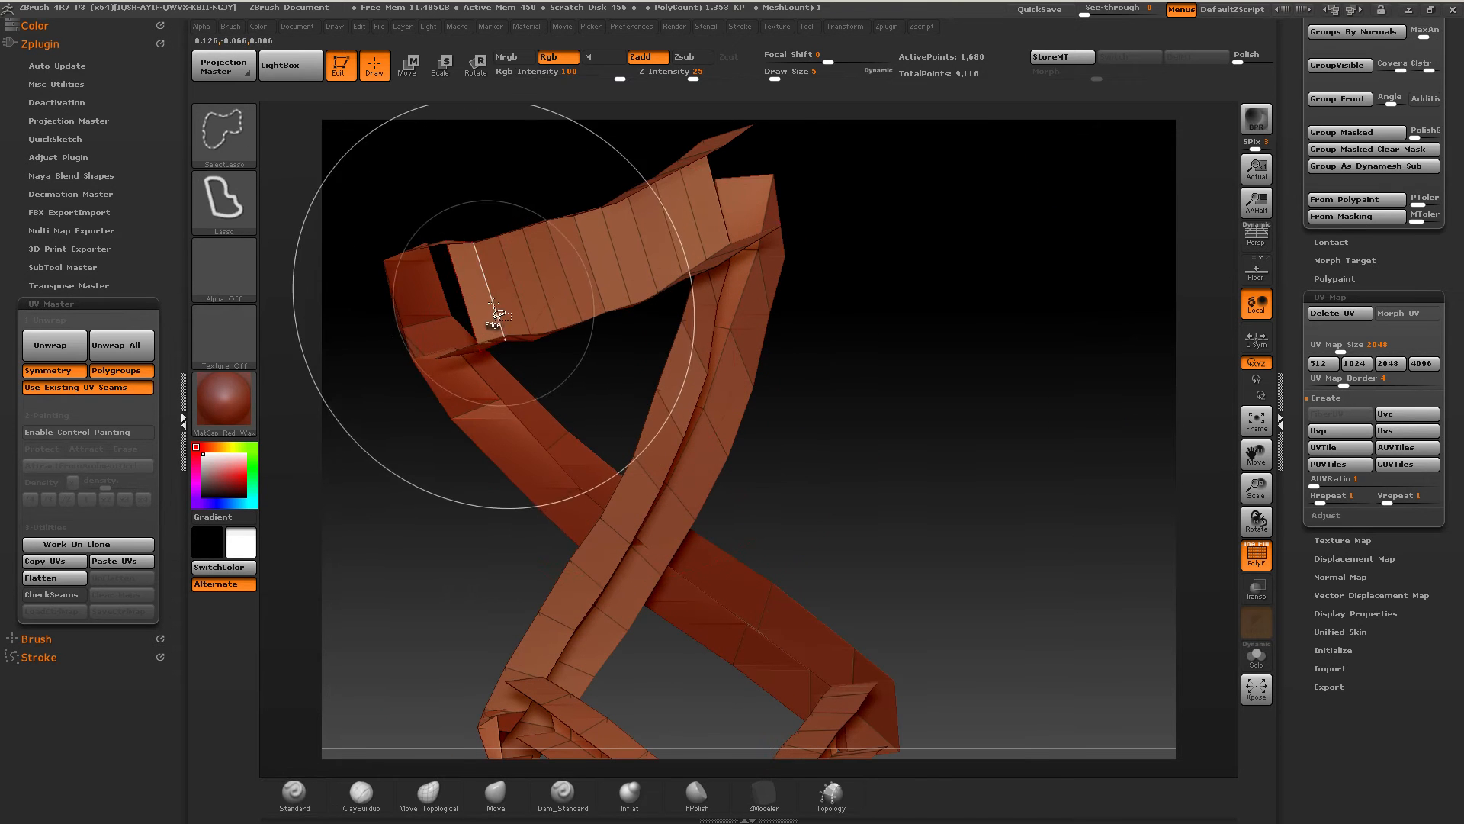
left_click(493, 312, "ctrl+shift")
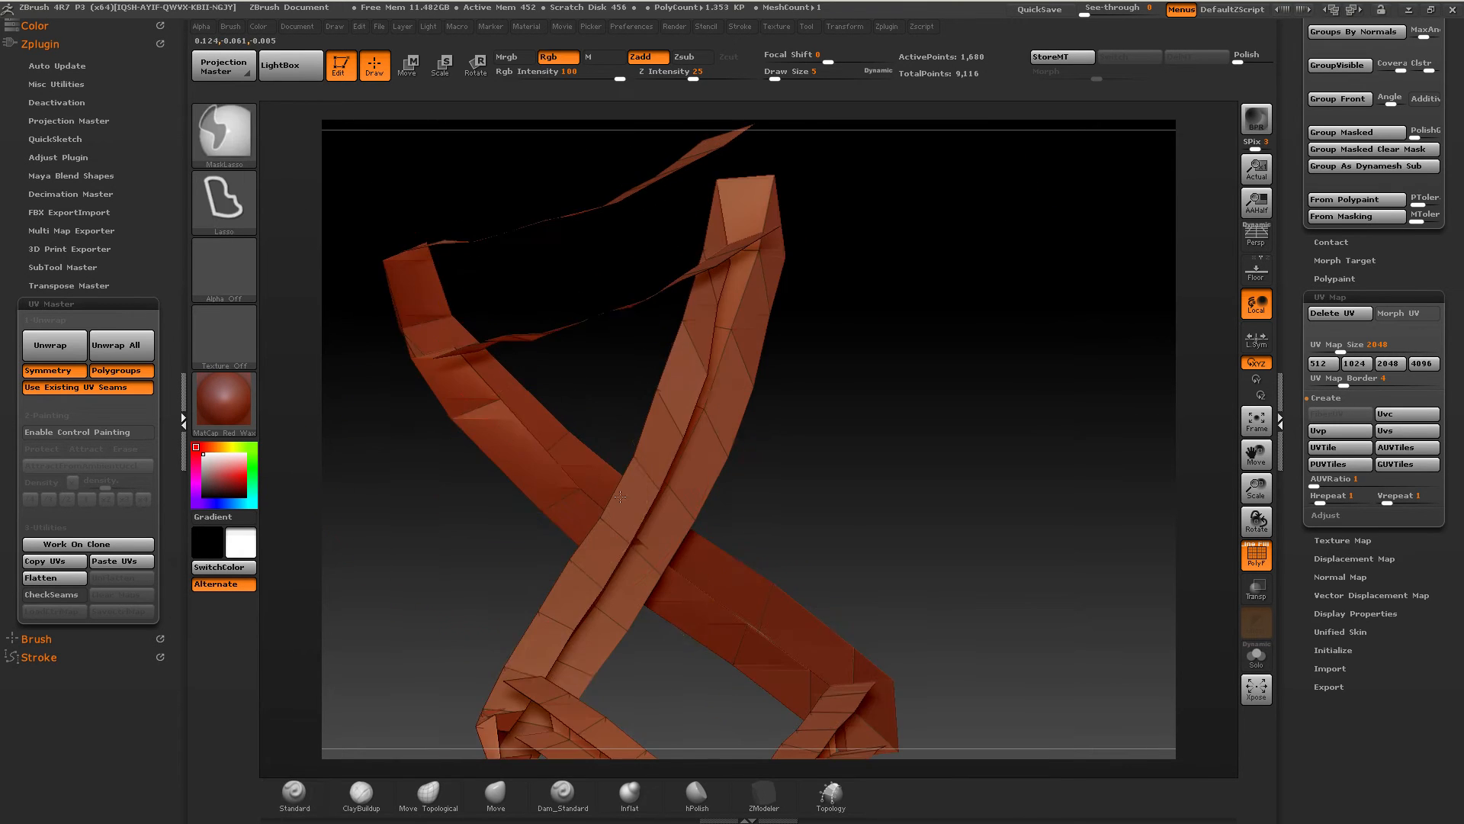
Step: Examine the second shoe's laces and ankle band for the face strips that need separating
mouse_move(620, 497)
right_mouse_down("ctrl")
mouse_move(625, 343)
mouse_move(611, 323)
mouse_move(658, 457)
mouse_move(745, 422)
mouse_move(689, 454)
mouse_move(749, 451)
mouse_move(689, 451)
mouse_move(610, 537)
mouse_move(643, 555)
mouse_move(720, 398)
right_mouse_up("ctrl")
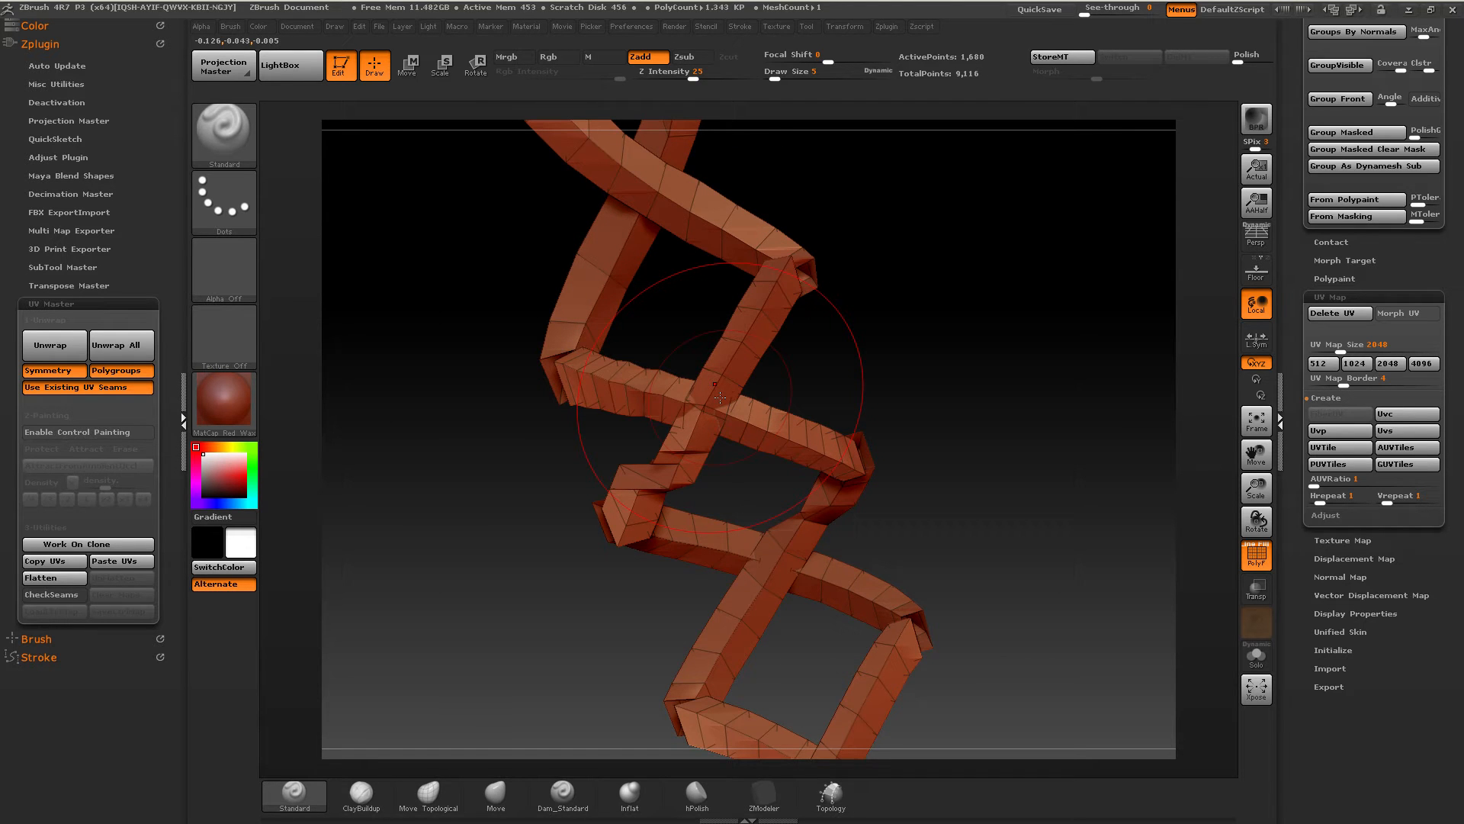
mouse_move(802, 514)
right_mouse_down("ctrl")
mouse_move(748, 402)
mouse_move(700, 478)
mouse_move(797, 450)
right_mouse_up("ctrl")
key("ctrl+z")
mouse_move(931, 438)
right_mouse_down()
mouse_move(882, 461)
mouse_move(946, 444)
mouse_move(797, 456)
mouse_move(904, 434)
right_mouse_up()
left_click(967, 433, "ctrl+shift")
left_click_drag(903, 434, 915, 442, "ctrl+shift")
right_click_drag(691, 320, 703, 552, "alt")
mouse_move(703, 553)
right_mouse_down("ctrl")
mouse_move(672, 485)
mouse_move(672, 412)
right_mouse_up("ctrl")
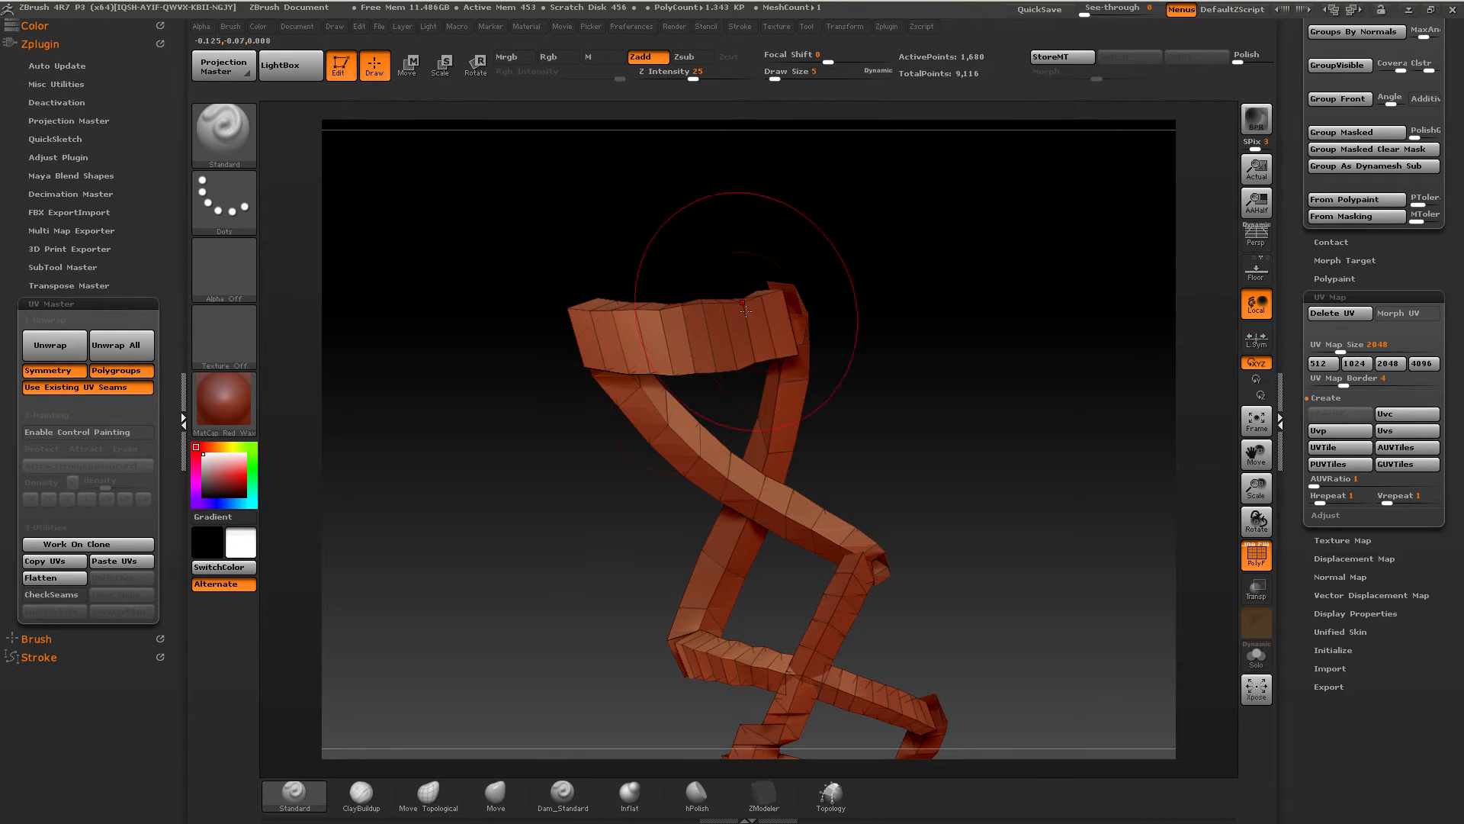
mouse_move(745, 310)
right_mouse_down()
mouse_move(840, 343)
mouse_move(870, 330)
mouse_move(683, 370)
mouse_move(595, 415)
mouse_move(831, 353)
mouse_move(748, 467)
mouse_move(719, 356)
mouse_move(762, 412)
mouse_move(833, 421)
mouse_move(709, 454)
mouse_move(739, 441)
right_mouse_up()
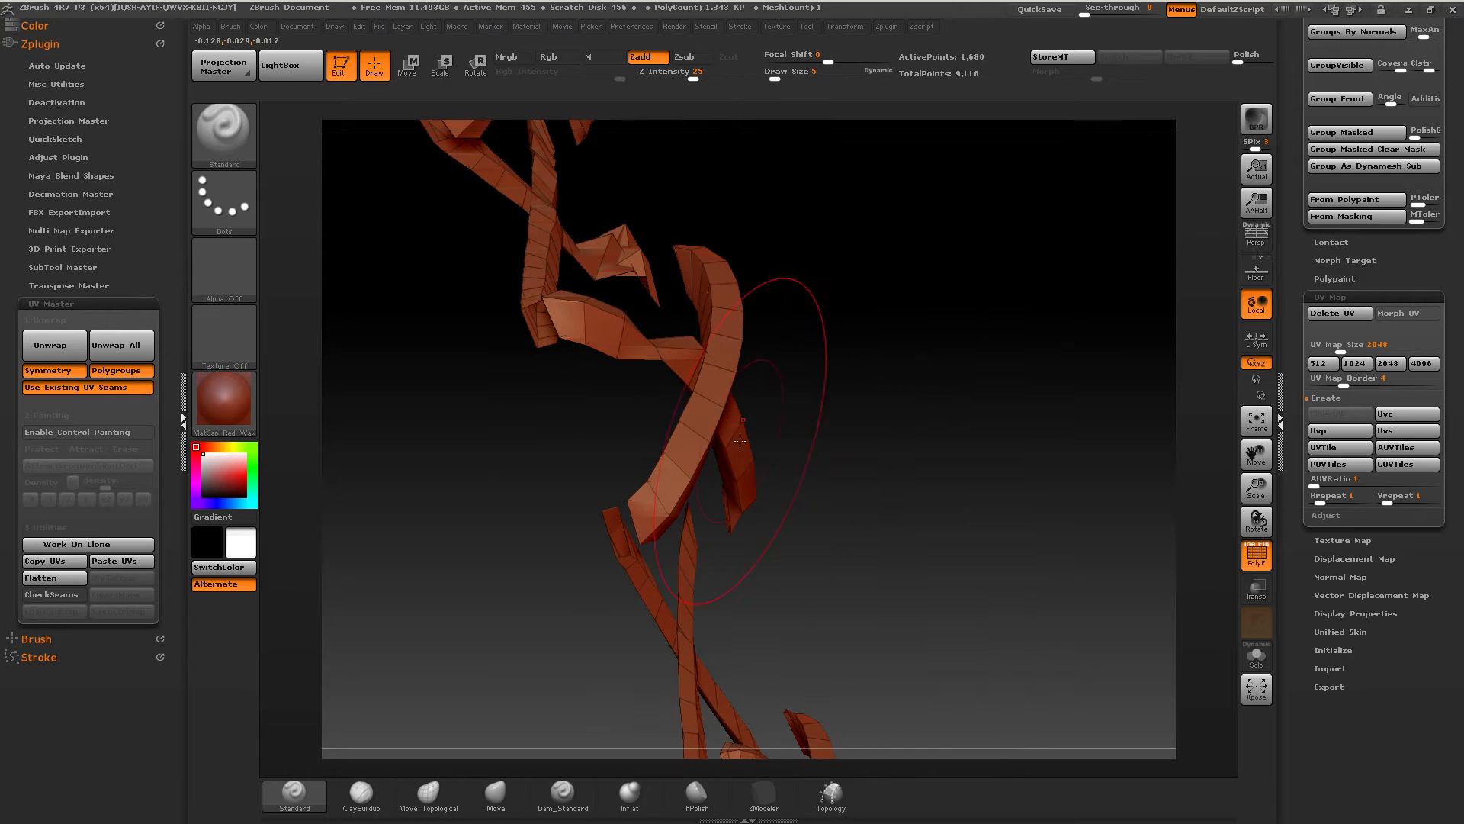
left_click(849, 413, "ctrl+shift")
right_click_drag(849, 412, 989, 369)
left_click(1005, 340, "ctrl+shift")
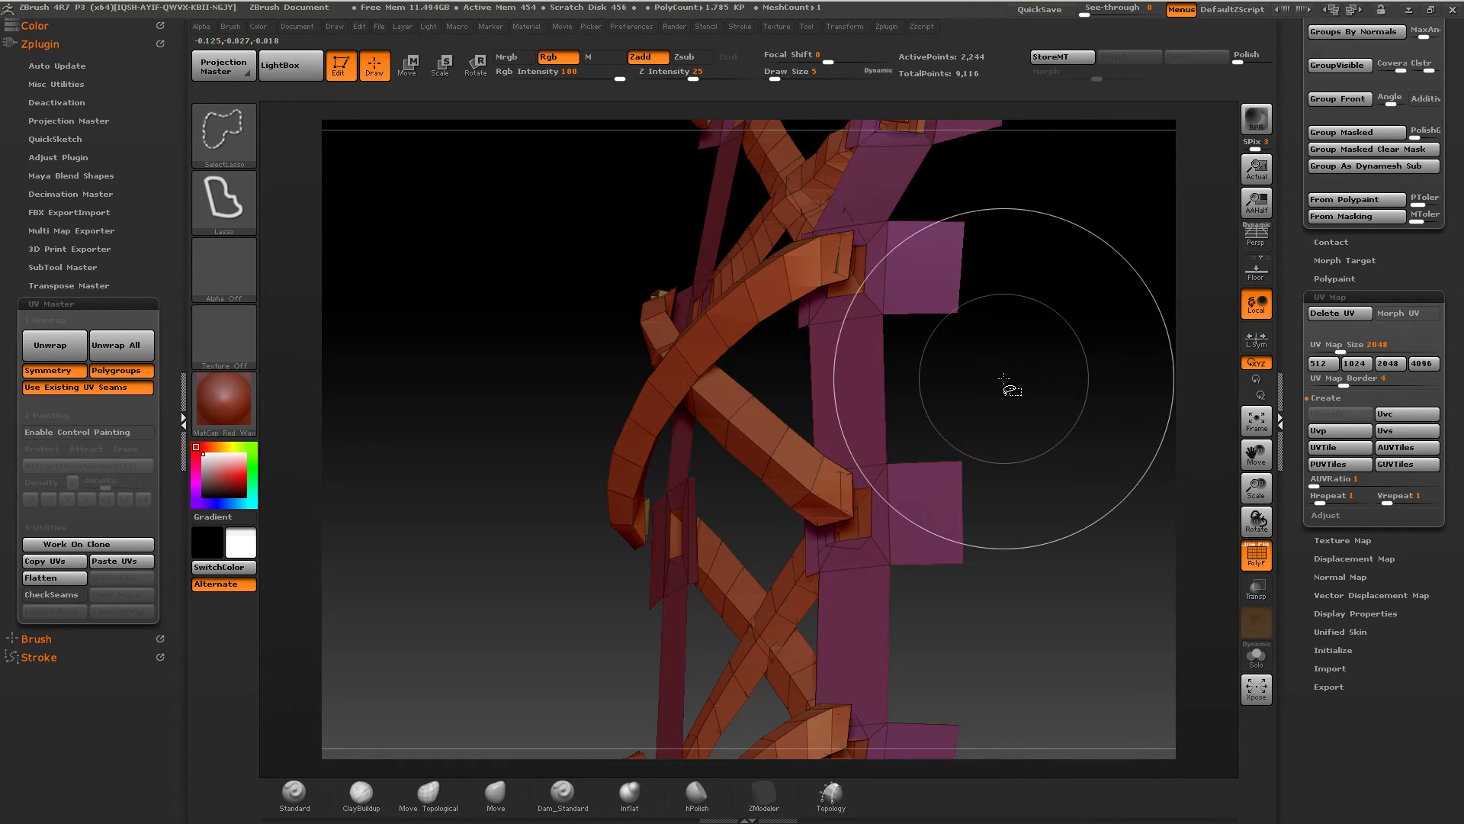
key("ctrl+z")
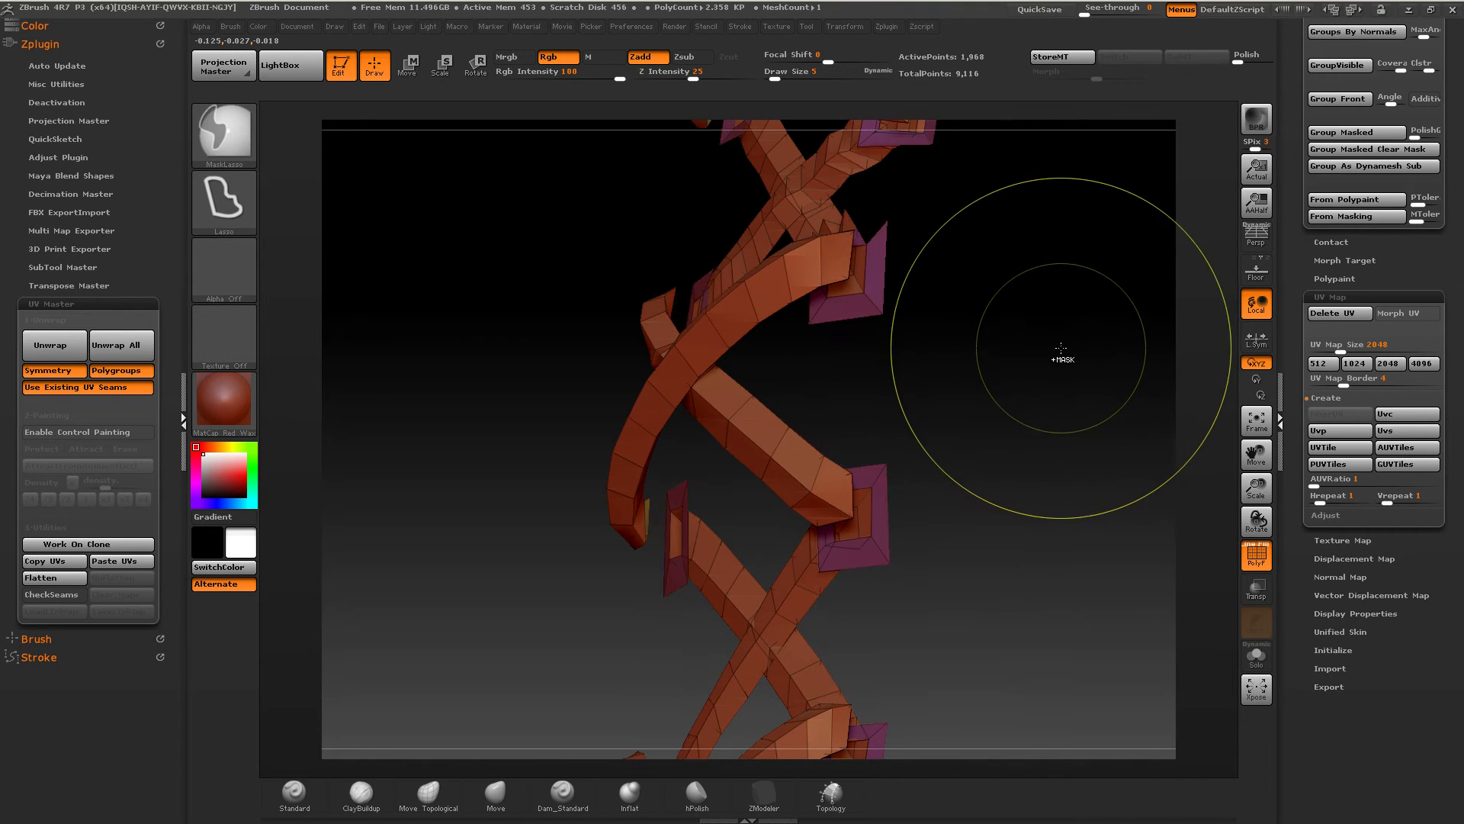
key("ctrl+z")
Step: Hide one lengthwise face strip from each of the lower lace segments on the second shoe
mouse_move(909, 399)
right_mouse_down("ctrl")
mouse_move(706, 324)
mouse_move(690, 412)
mouse_move(709, 499)
mouse_move(808, 333)
mouse_move(802, 172)
right_mouse_up("ctrl")
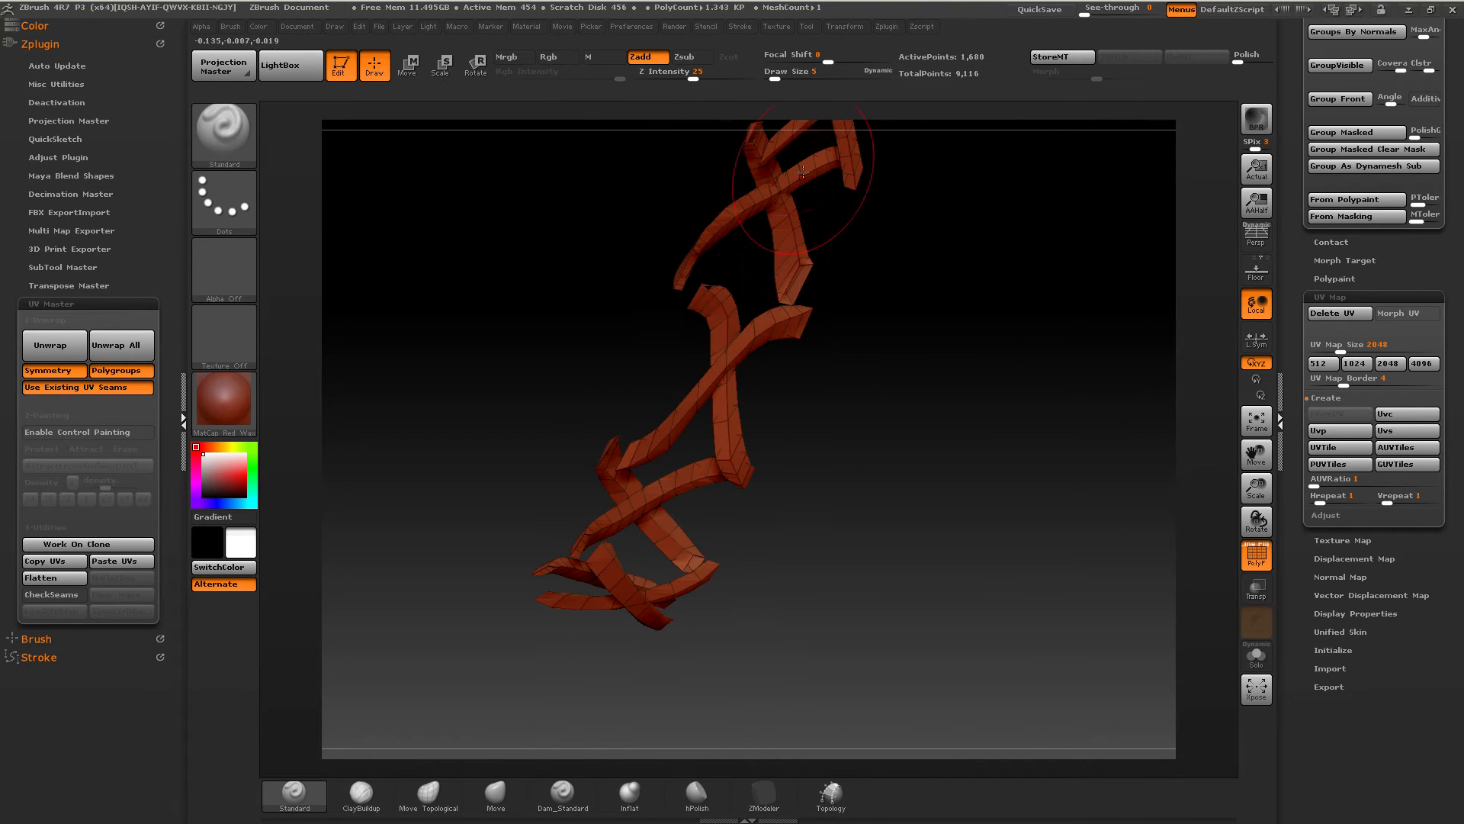
left_click(838, 27)
right_click_drag(695, 500, 686, 533)
right_click_drag(686, 533, 687, 618, "ctrl")
mouse_move(686, 617)
right_mouse_down()
mouse_move(688, 521)
mouse_move(668, 552)
mouse_move(648, 533)
mouse_move(689, 525)
right_mouse_up()
key("ctrl+shift")
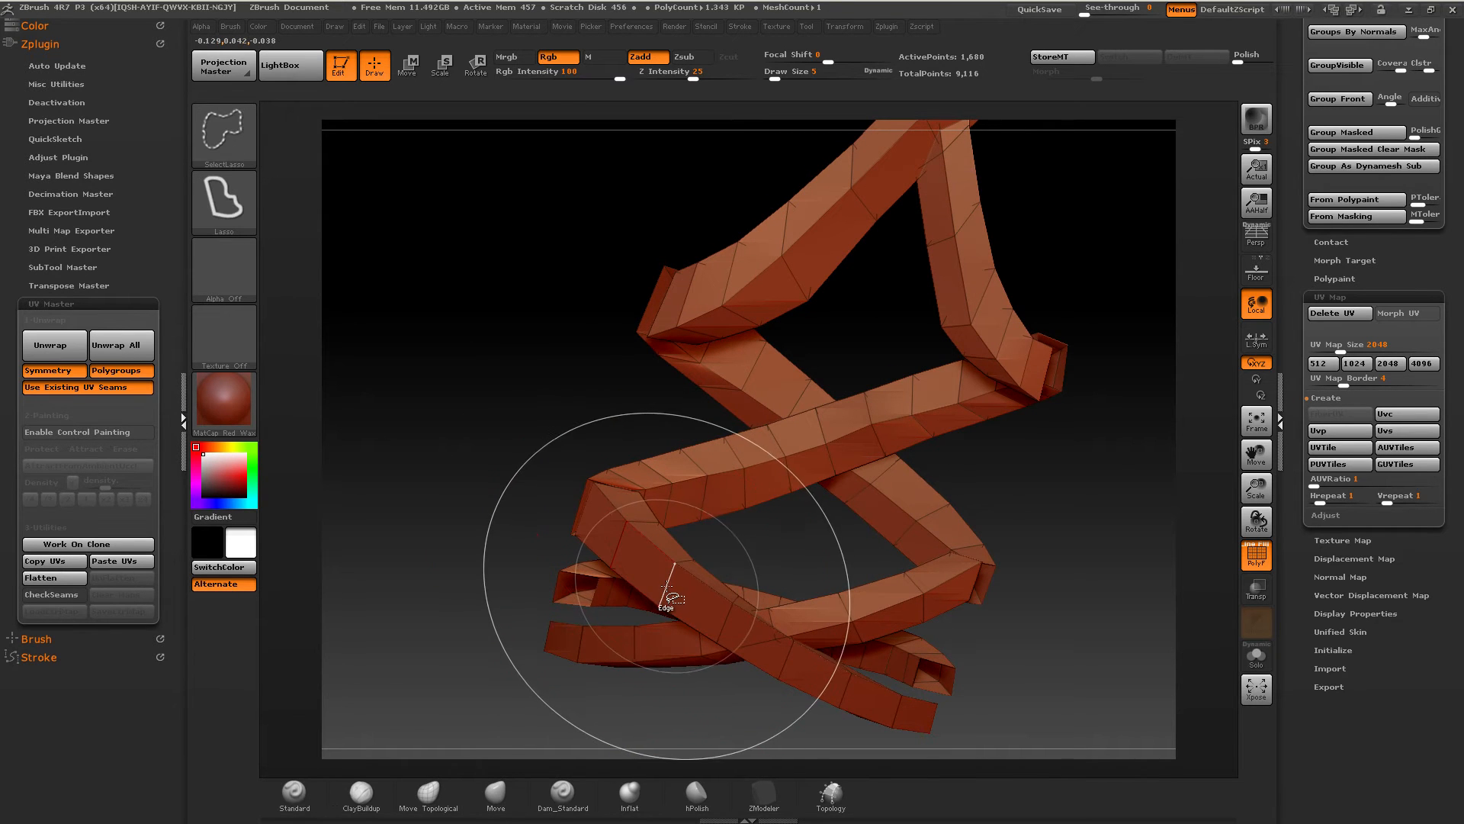
left_click(660, 611, "ctrl+shift")
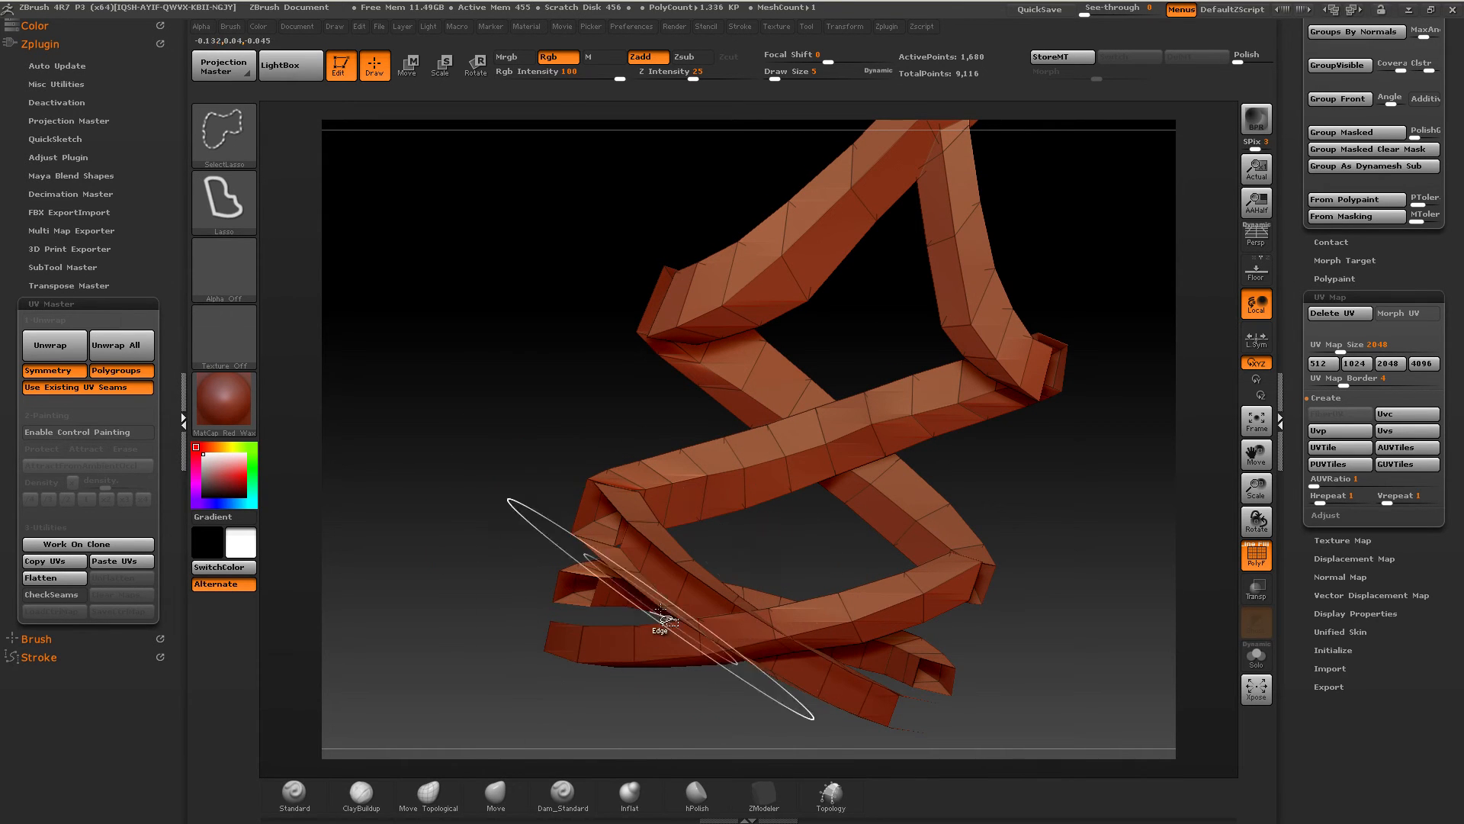
left_click(635, 645, "ctrl+shift")
right_click_drag(704, 488, 694, 466)
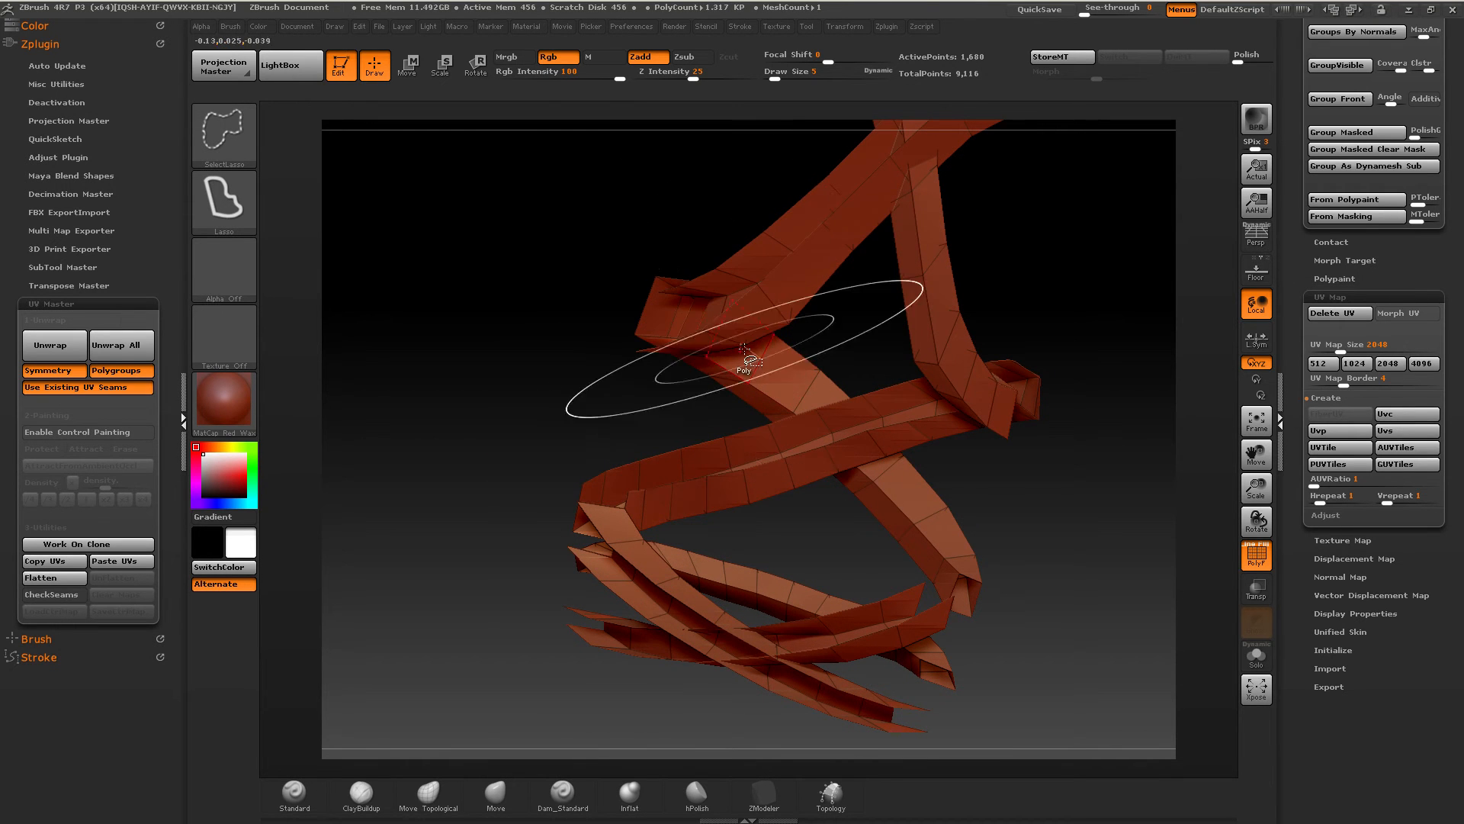
mouse_move(810, 396)
right_mouse_down()
mouse_move(883, 621)
mouse_move(811, 503)
right_mouse_up()
Step: Hide the matching lengthwise face strips on the middle crisscross lace segments of the second shoe
right_click_drag(815, 281, 614, 346)
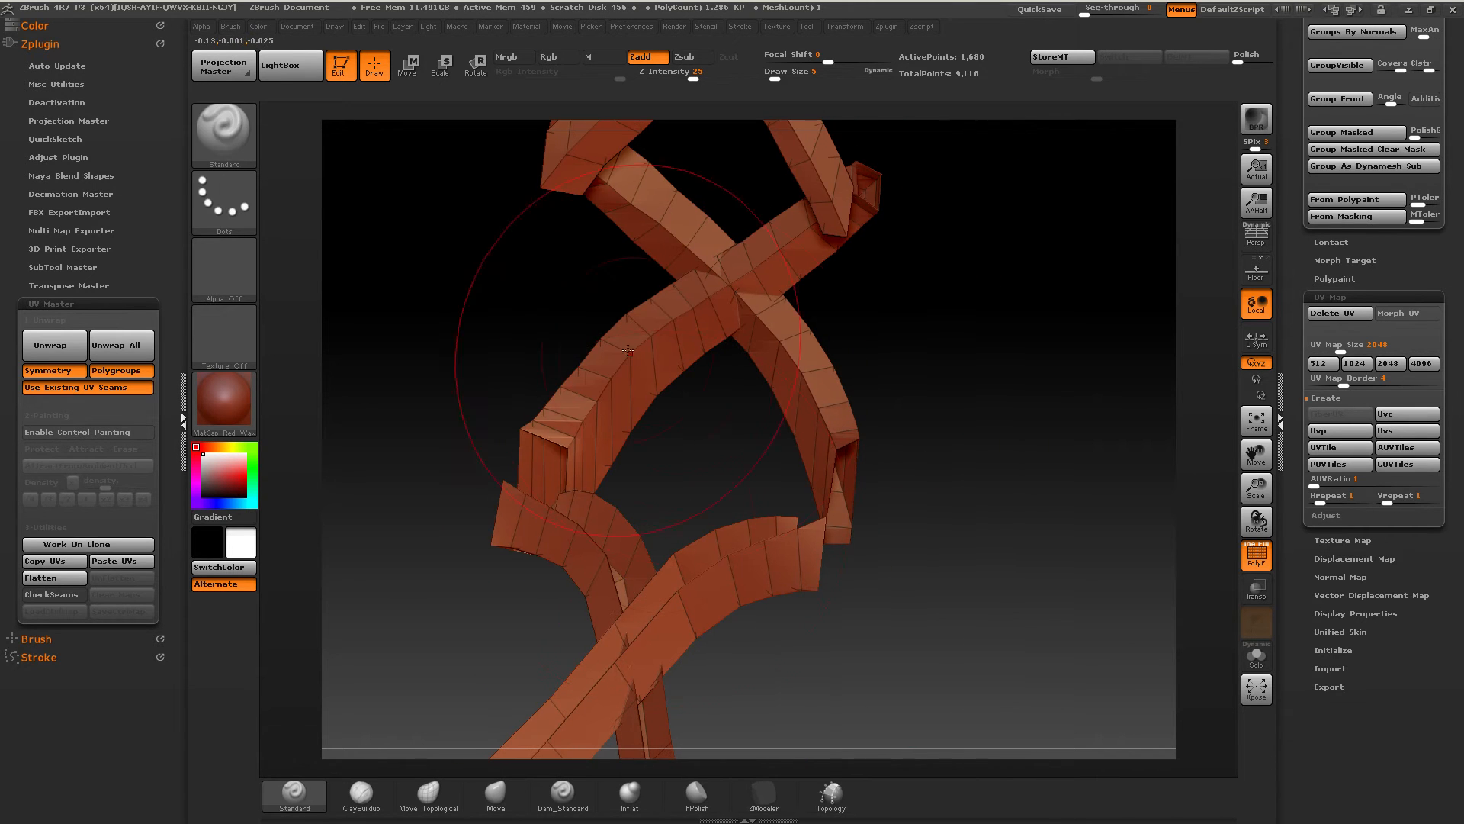
mouse_move(818, 368)
right_mouse_down()
mouse_move(751, 245)
mouse_move(769, 398)
right_mouse_up()
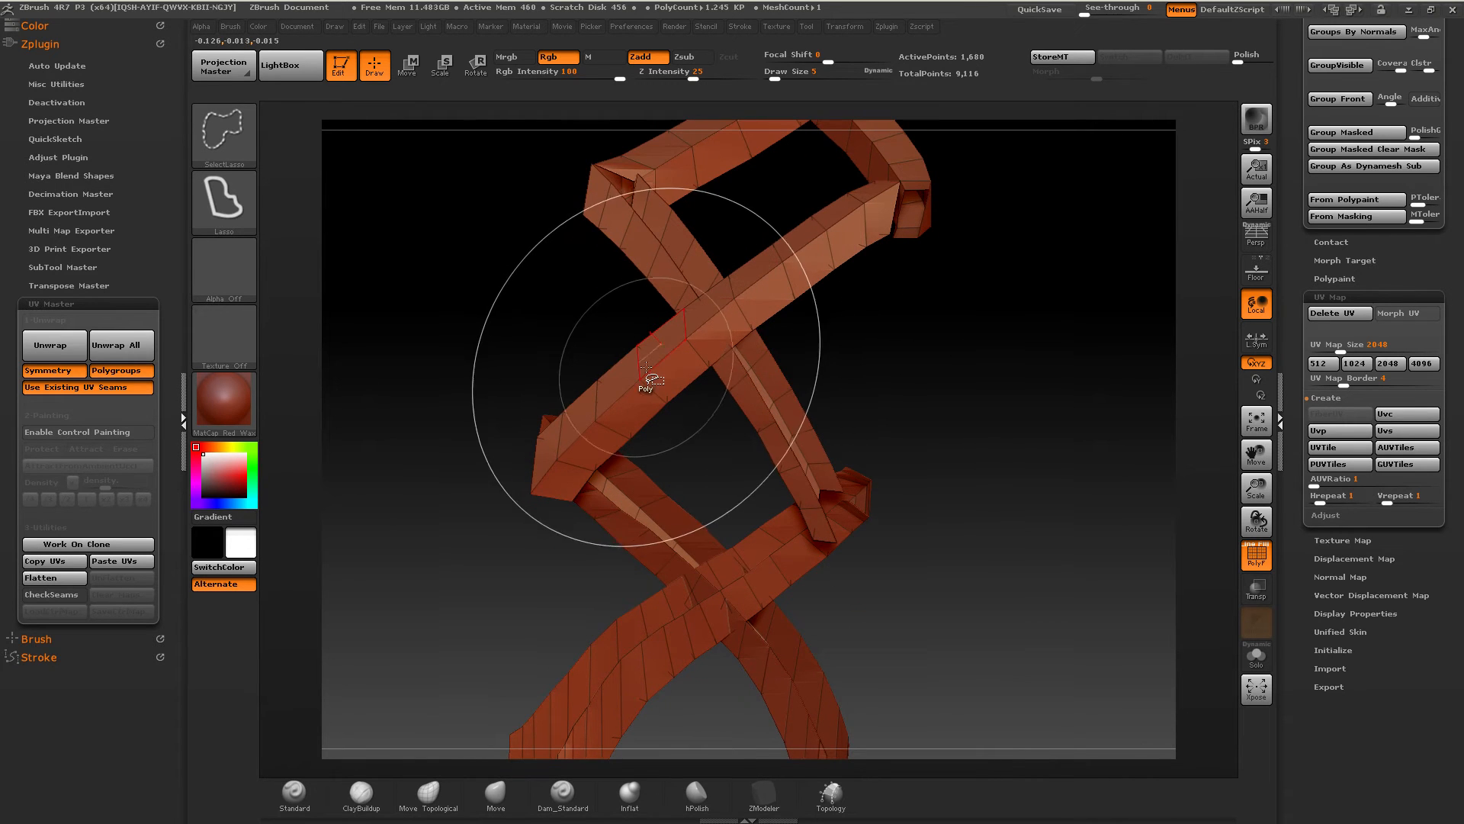
right_click_drag(640, 361, 621, 369)
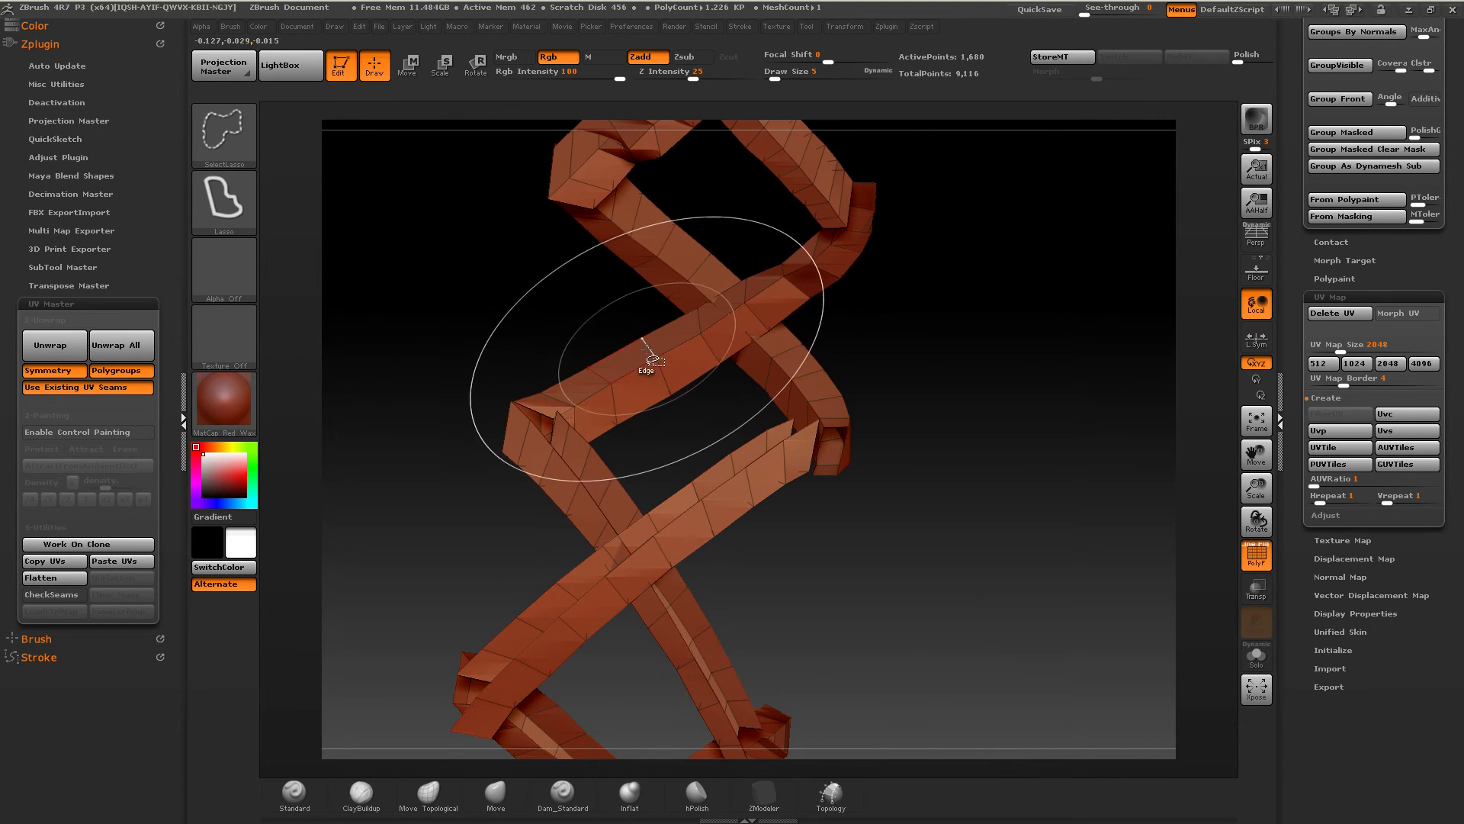
mouse_move(810, 376)
right_mouse_down()
mouse_move(752, 417)
mouse_move(539, 366)
right_mouse_up()
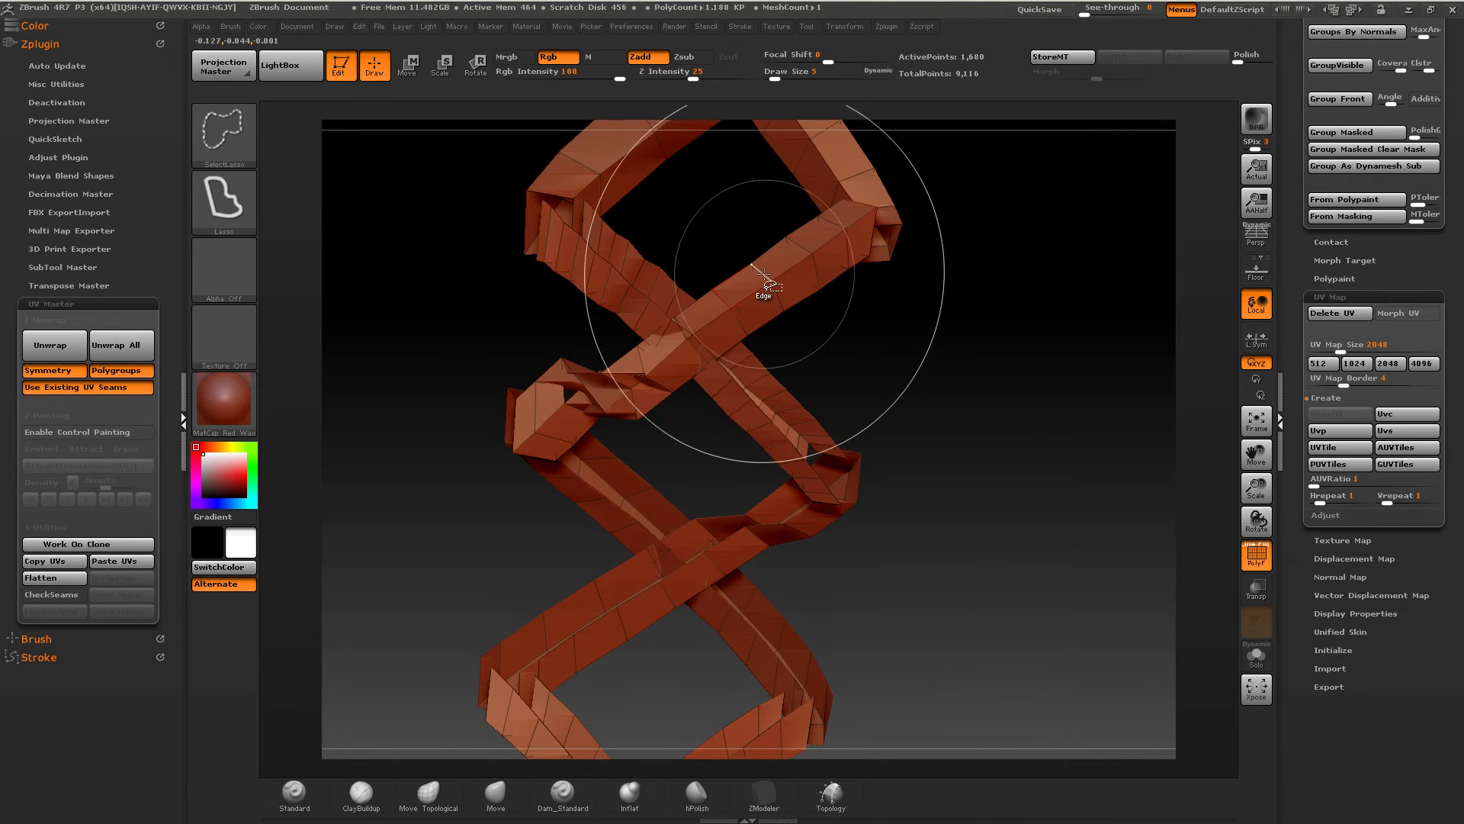
right_click_drag(787, 216, 747, 290)
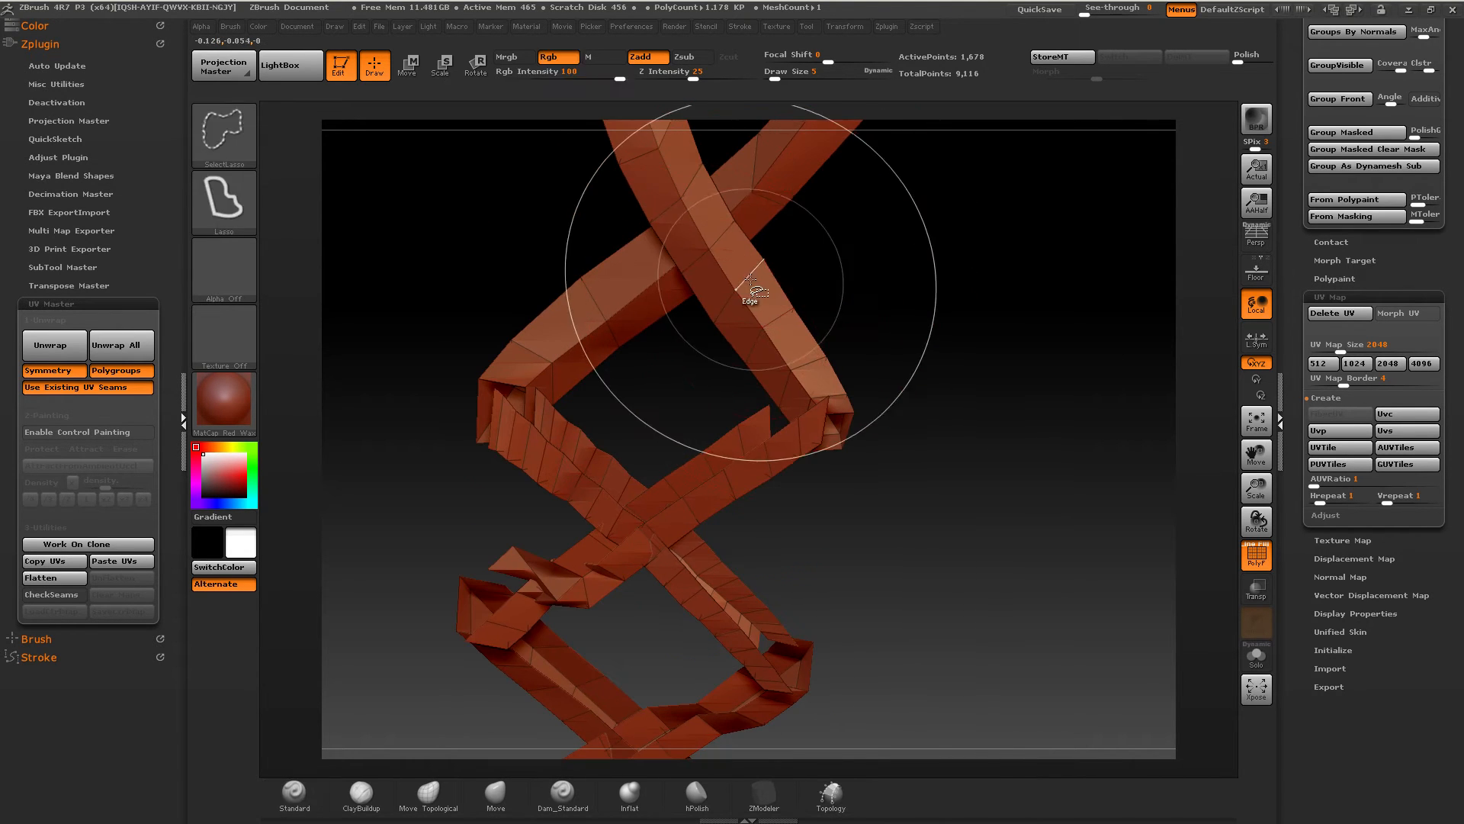
Step: Hide the lengthwise face strips of the second shoe's uppermost laces and the broad outer face of its ankle band
right_click_drag(721, 236, 697, 413, "alt")
left_click(582, 492, "ctrl+shift")
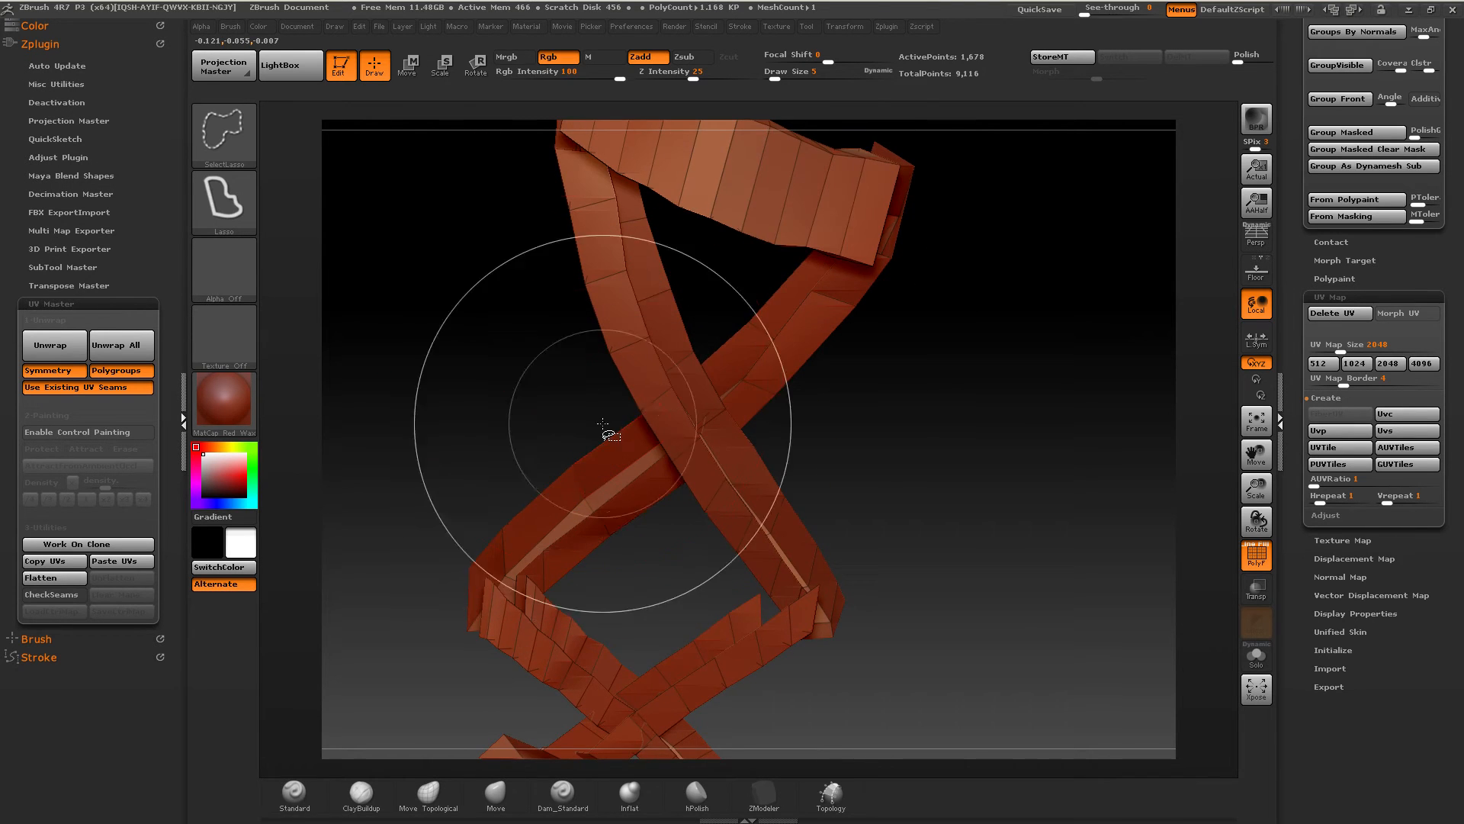
right_click_drag(635, 221, 615, 449, "alt")
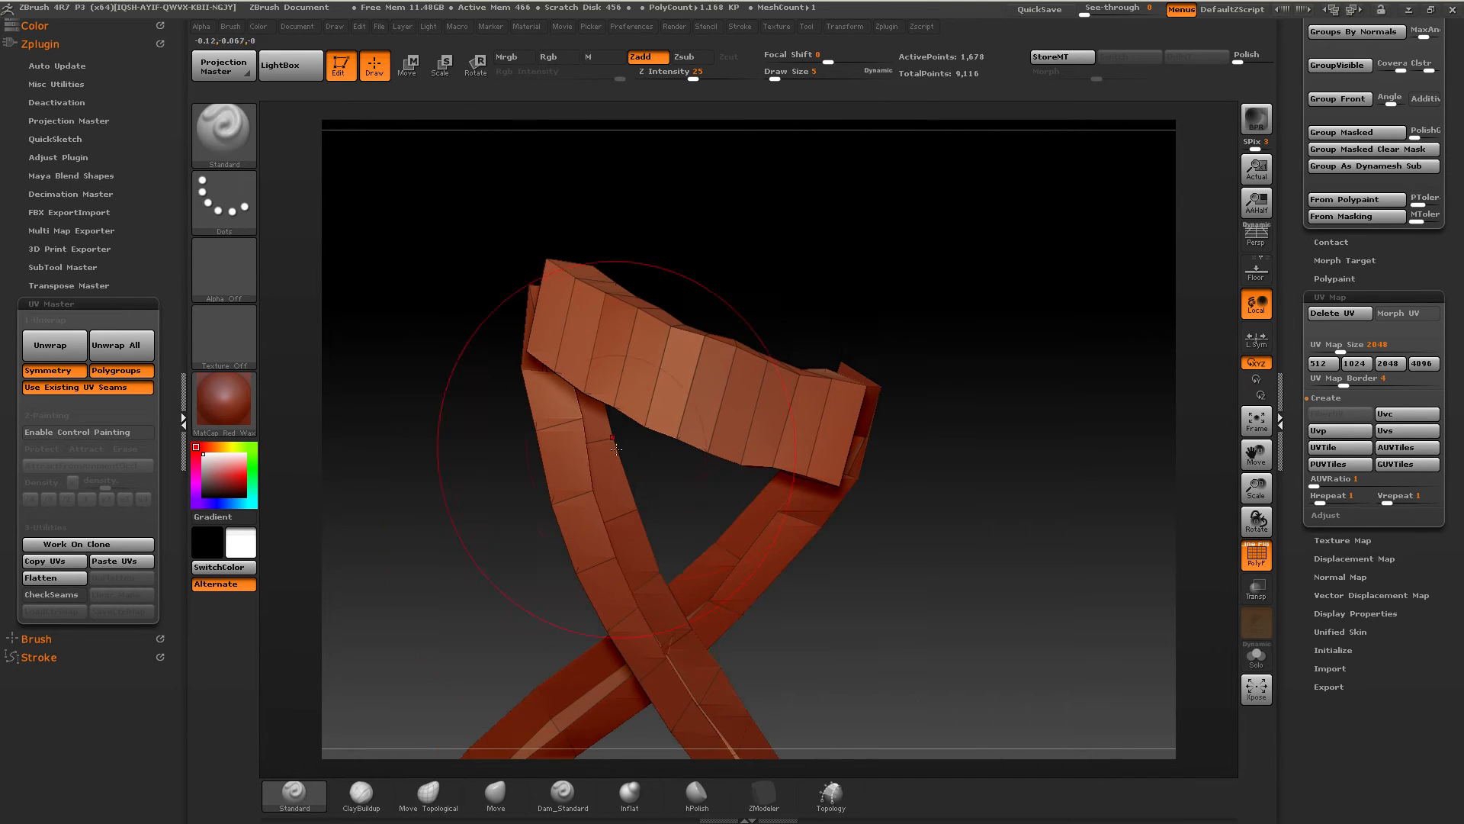
left_click(661, 371, "ctrl+shift")
right_click_drag(639, 394, 642, 444, "alt")
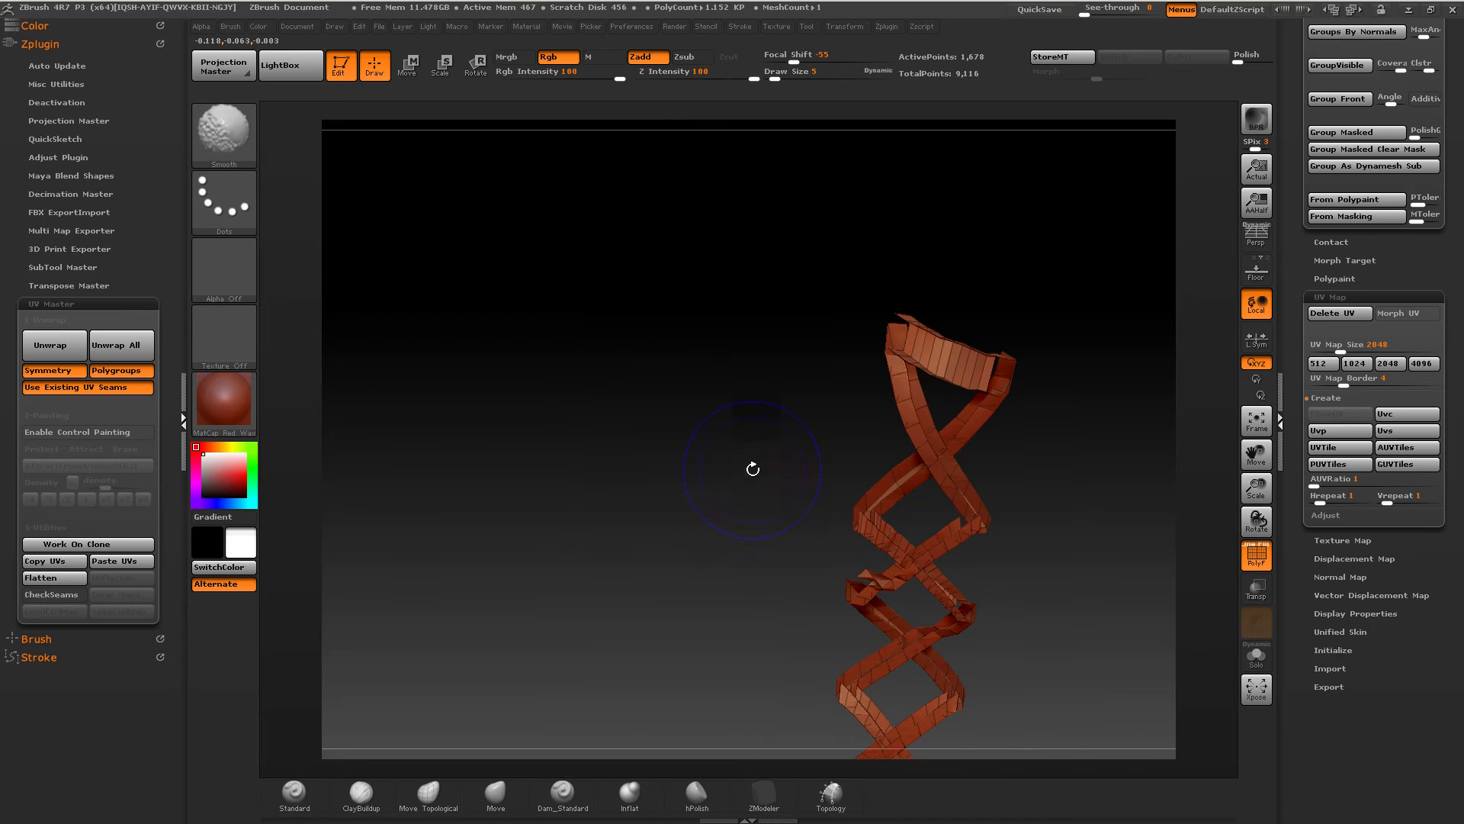
Step: Check the laces of both shoes from several sides for segments whose face strip is still visible
right_click_drag(753, 469, 755, 482, "shift")
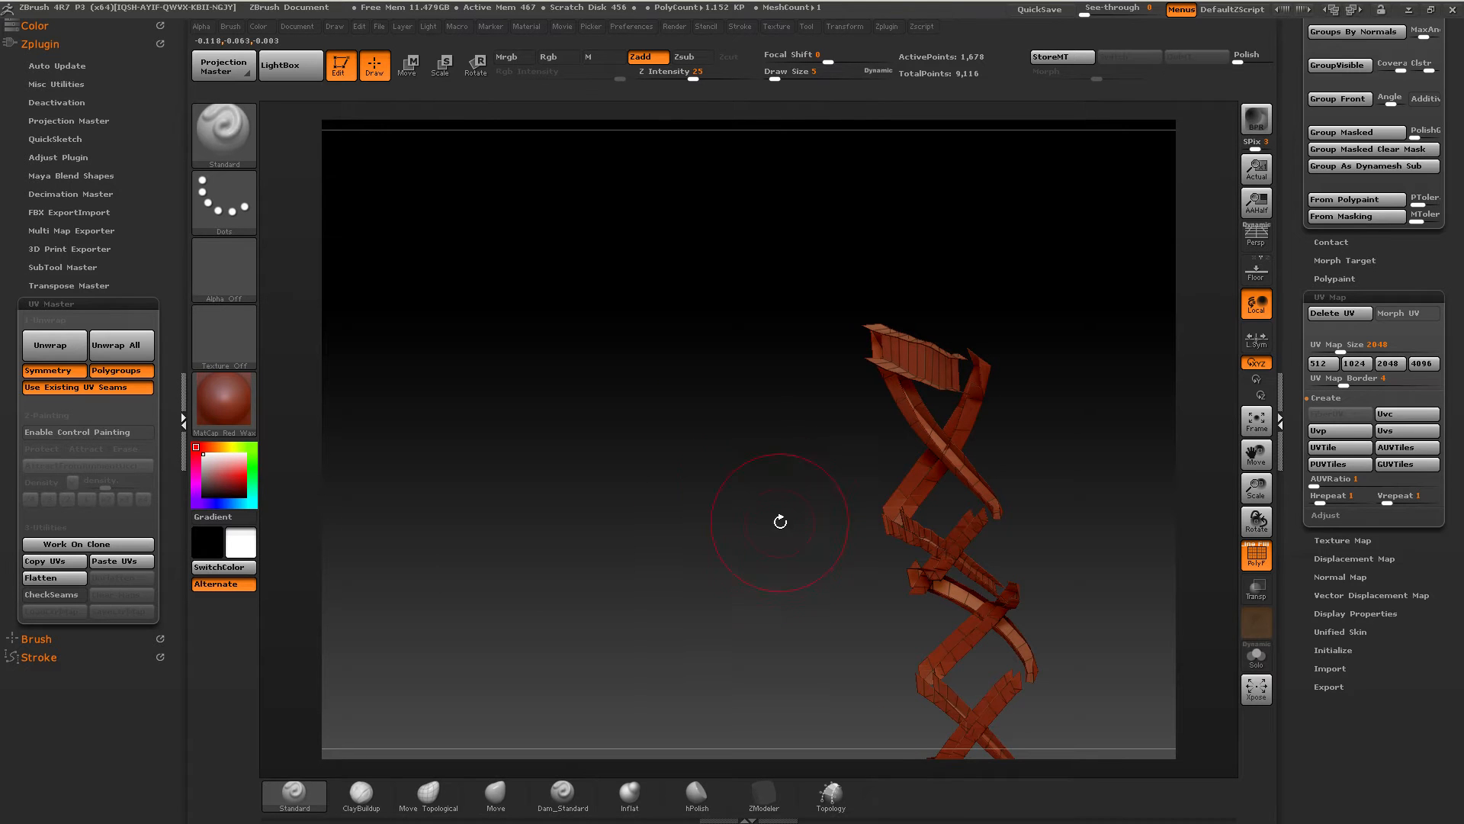
right_click_drag(932, 482, 866, 418, "alt")
right_click_drag(735, 545, 748, 343, "alt")
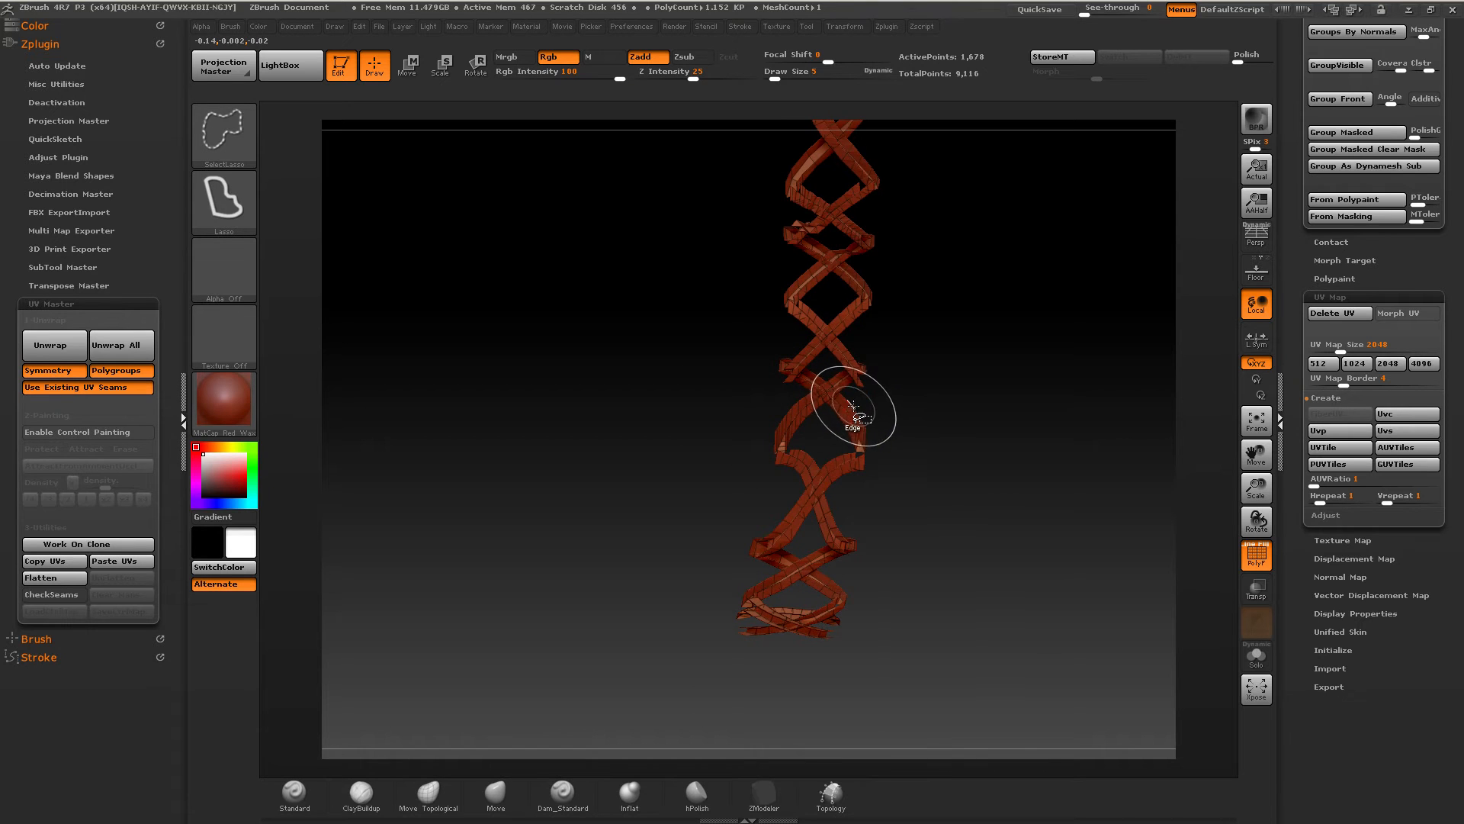
right_click_drag(808, 448, 1033, 467, "alt")
right_click_drag(665, 486, 840, 489, "alt")
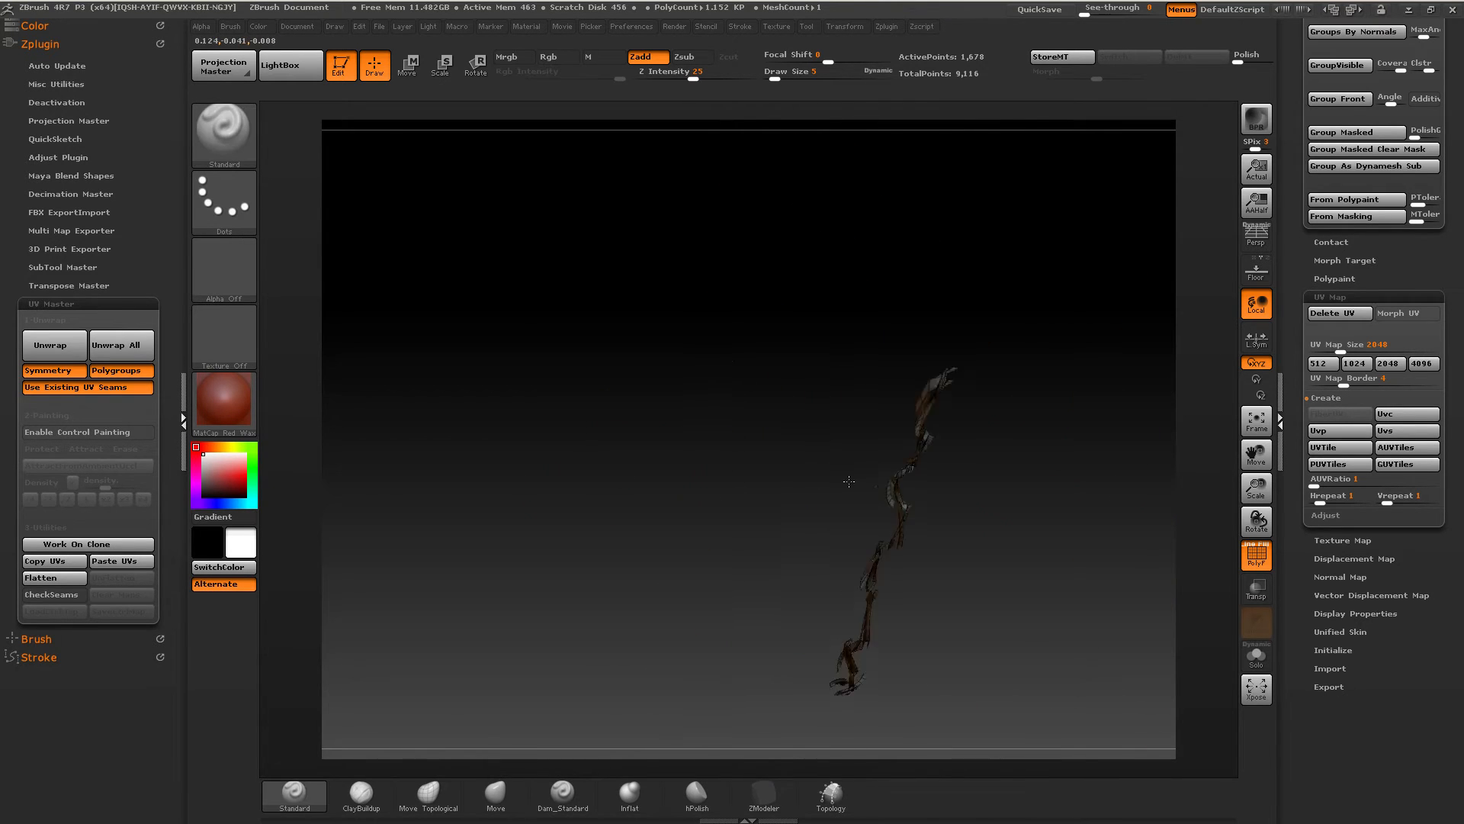
key("f")
right_click_drag(488, 308, 574, 381, "alt")
mouse_move(574, 381)
right_mouse_down()
mouse_move(526, 374)
mouse_move(590, 369)
mouse_move(514, 366)
mouse_move(511, 405)
right_mouse_up()
mouse_move(511, 405)
right_mouse_down("alt")
mouse_move(614, 373)
mouse_move(765, 541)
mouse_move(652, 519)
right_mouse_up("alt")
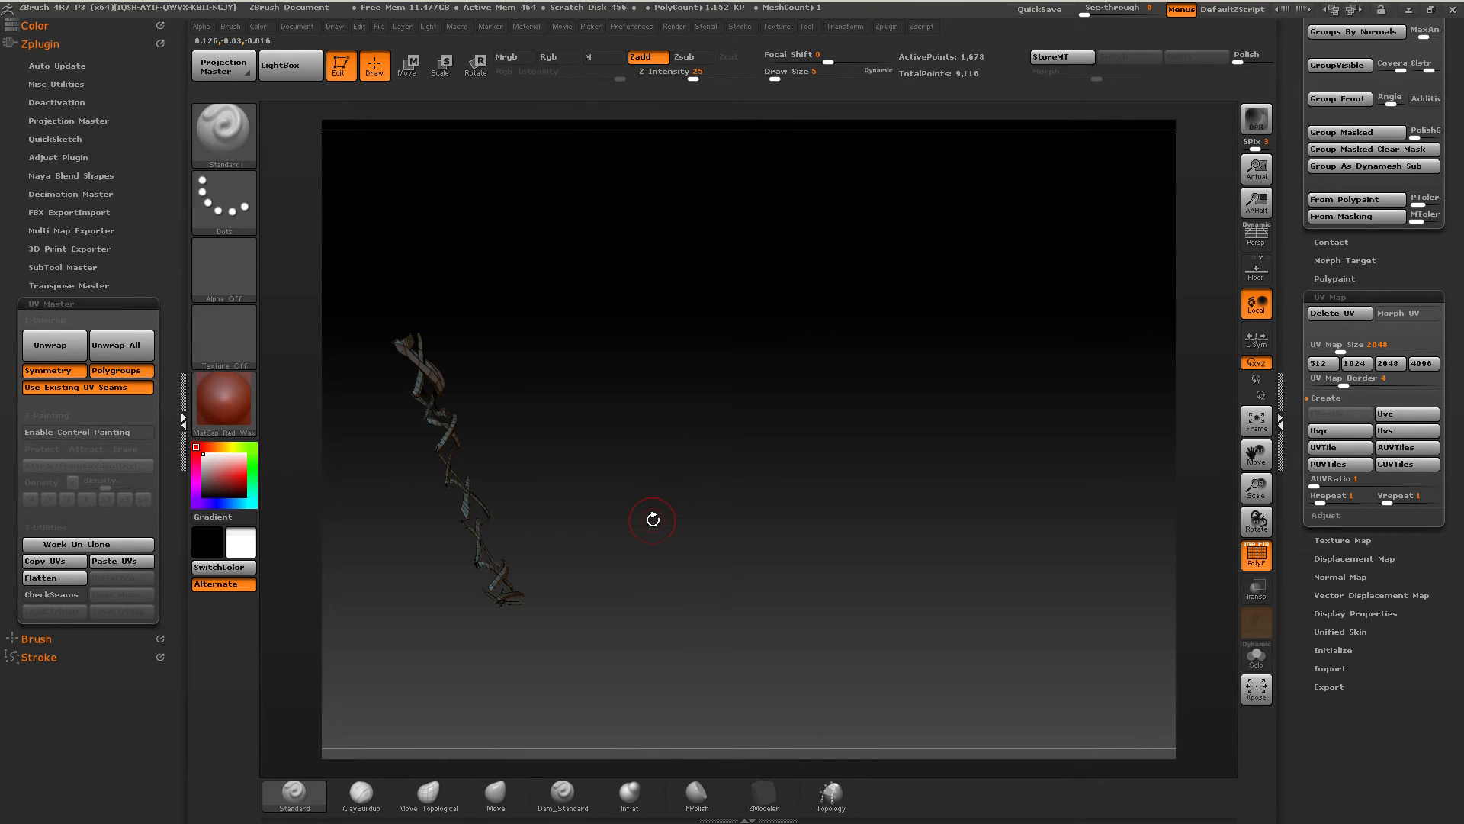
Step: Inspect the opened lace strips up close, comparing their polygroup colours from the lower crossings to the top ends
right_click_drag(563, 452, 822, 407)
right_click_drag(1022, 378, 359, 454)
right_click_drag(867, 360, 847, 442)
right_click_drag(847, 442, 856, 409)
right_click_drag(843, 595, 755, 305, "alt")
mouse_move(755, 427)
right_mouse_down("ctrl")
mouse_move(709, 506)
mouse_move(801, 395)
mouse_move(781, 380)
mouse_move(689, 422)
mouse_move(682, 488)
mouse_move(671, 313)
mouse_move(644, 273)
mouse_move(683, 107)
right_mouse_up("ctrl")
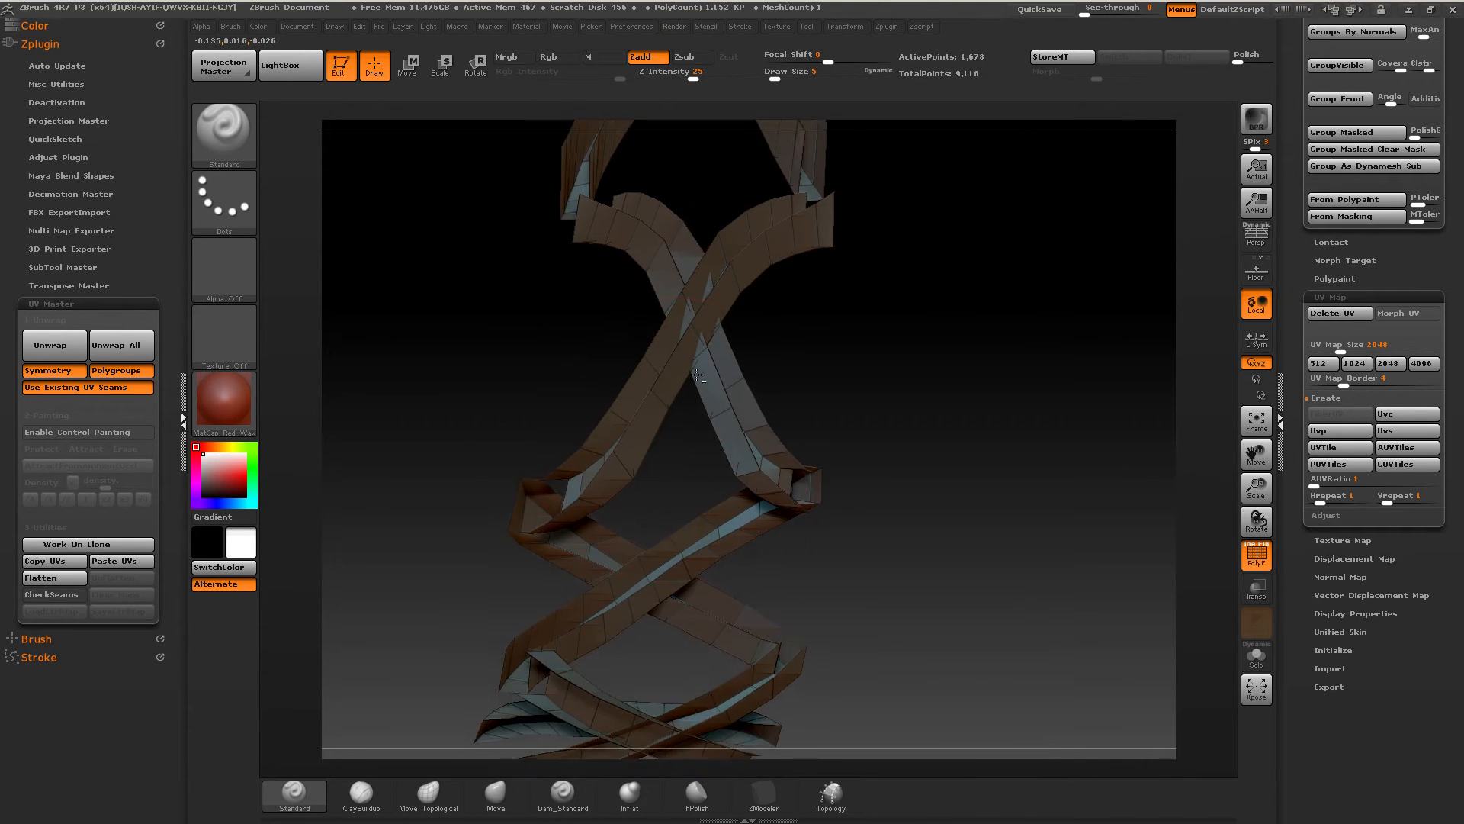
mouse_move(665, 579)
right_mouse_down("alt")
mouse_move(671, 431)
mouse_move(754, 385)
mouse_move(753, 324)
mouse_move(770, 333)
right_mouse_up("alt")
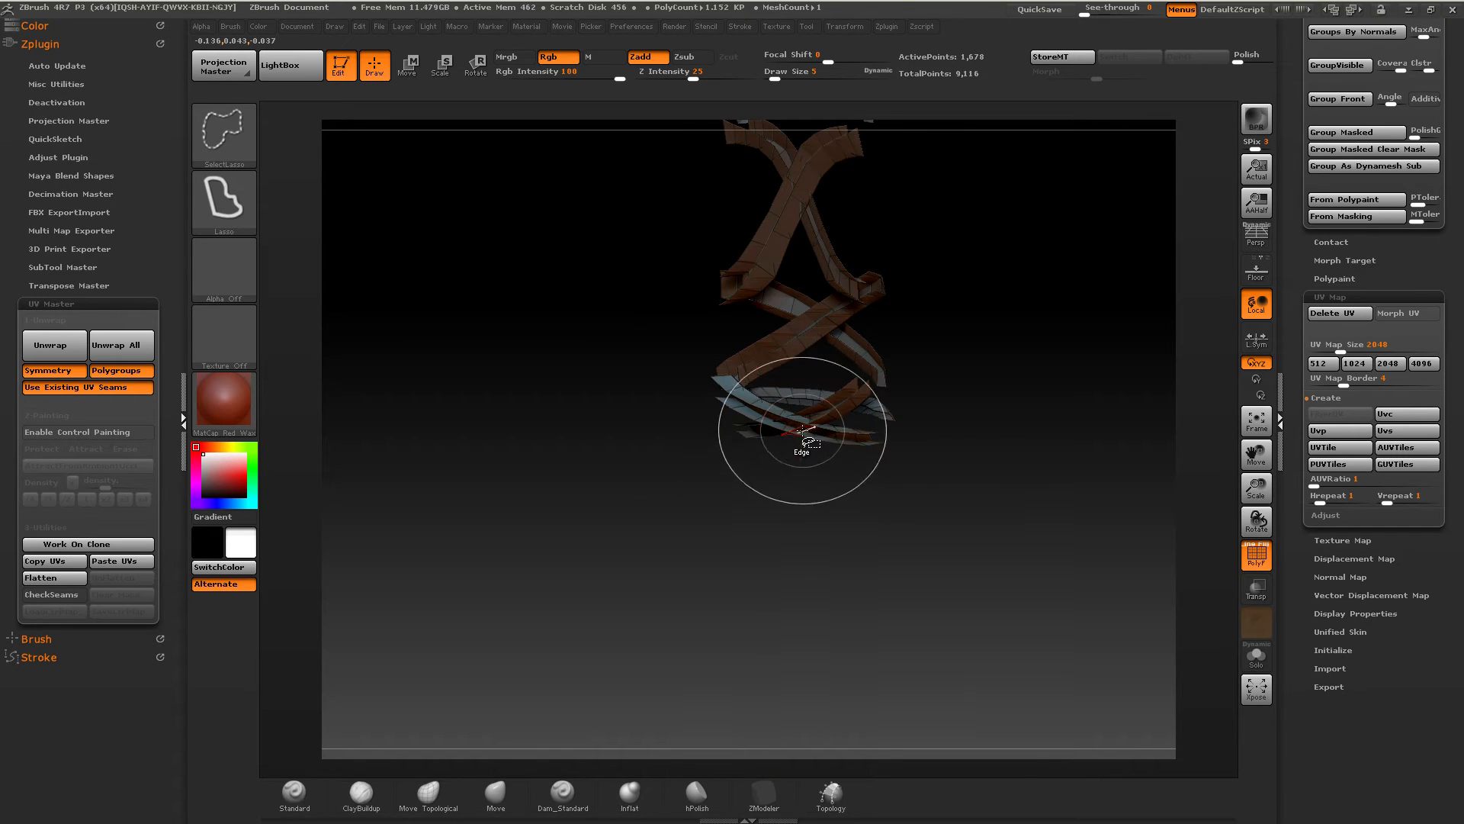
mouse_move(578, 437)
right_mouse_down()
mouse_move(669, 506)
mouse_move(676, 556)
mouse_move(588, 473)
mouse_move(620, 456)
mouse_move(549, 462)
mouse_move(552, 510)
right_mouse_up()
mouse_move(552, 510)
right_mouse_down("alt")
mouse_move(662, 427)
mouse_move(679, 438)
mouse_move(699, 373)
right_mouse_up("alt")
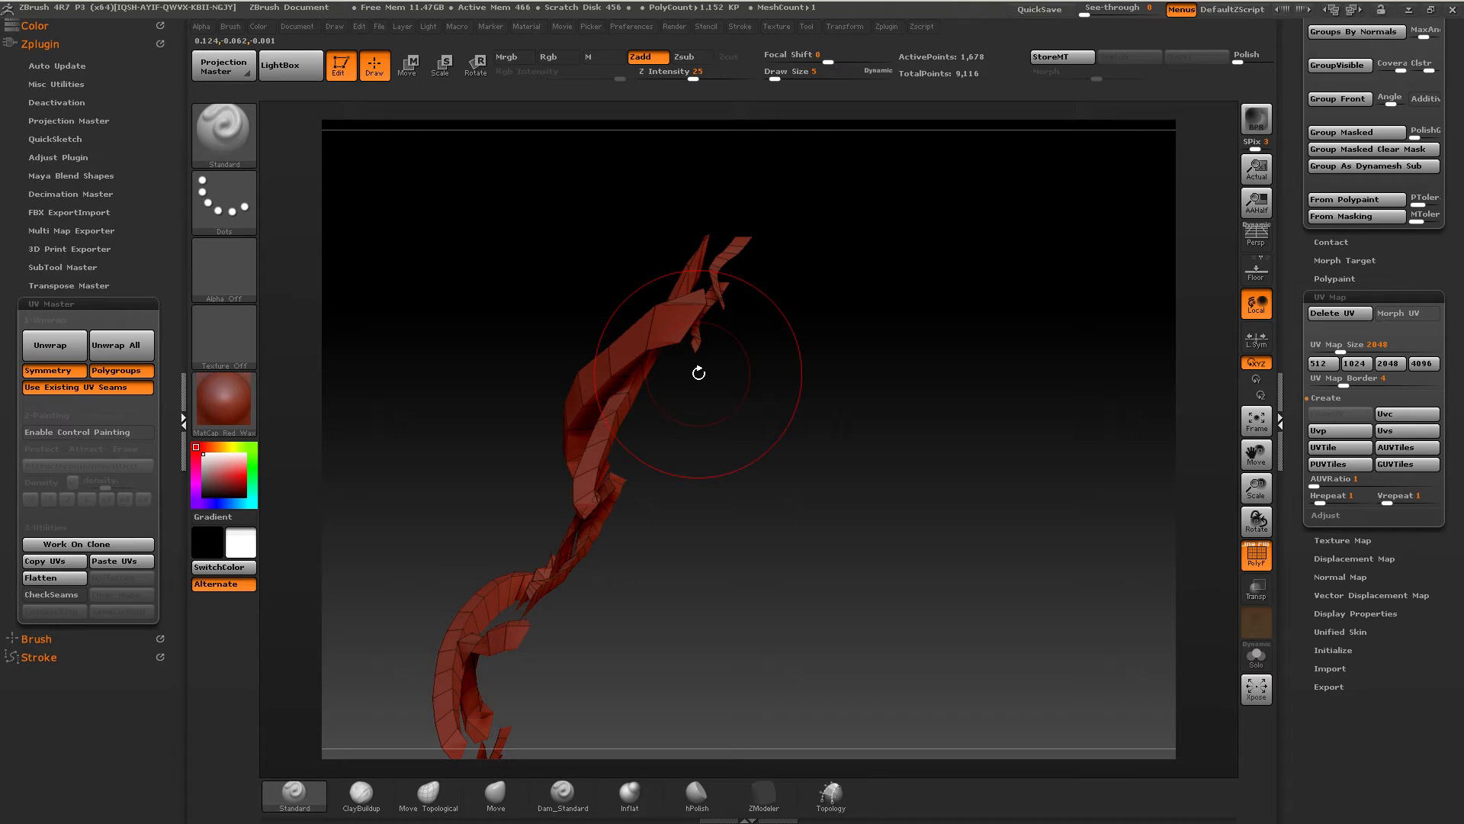
mouse_move(713, 269)
right_mouse_down("ctrl")
mouse_move(718, 325)
mouse_move(755, 240)
mouse_move(741, 204)
right_mouse_up("ctrl")
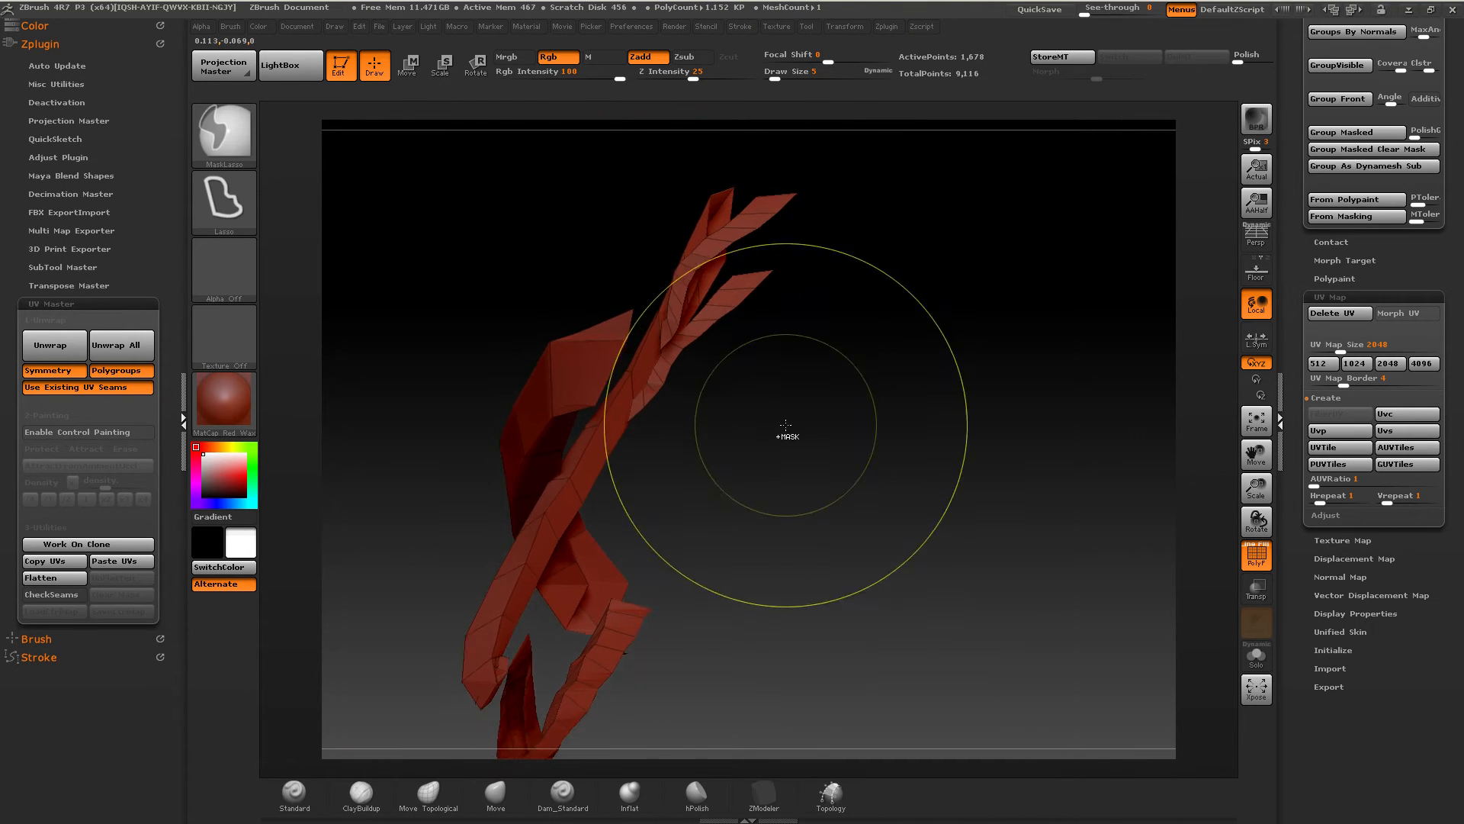
Step: Hide the last visible face strip on the lowest lace segment and assign the remaining visible lace faces to one new polygroup
right_click_drag(791, 431, 659, 537)
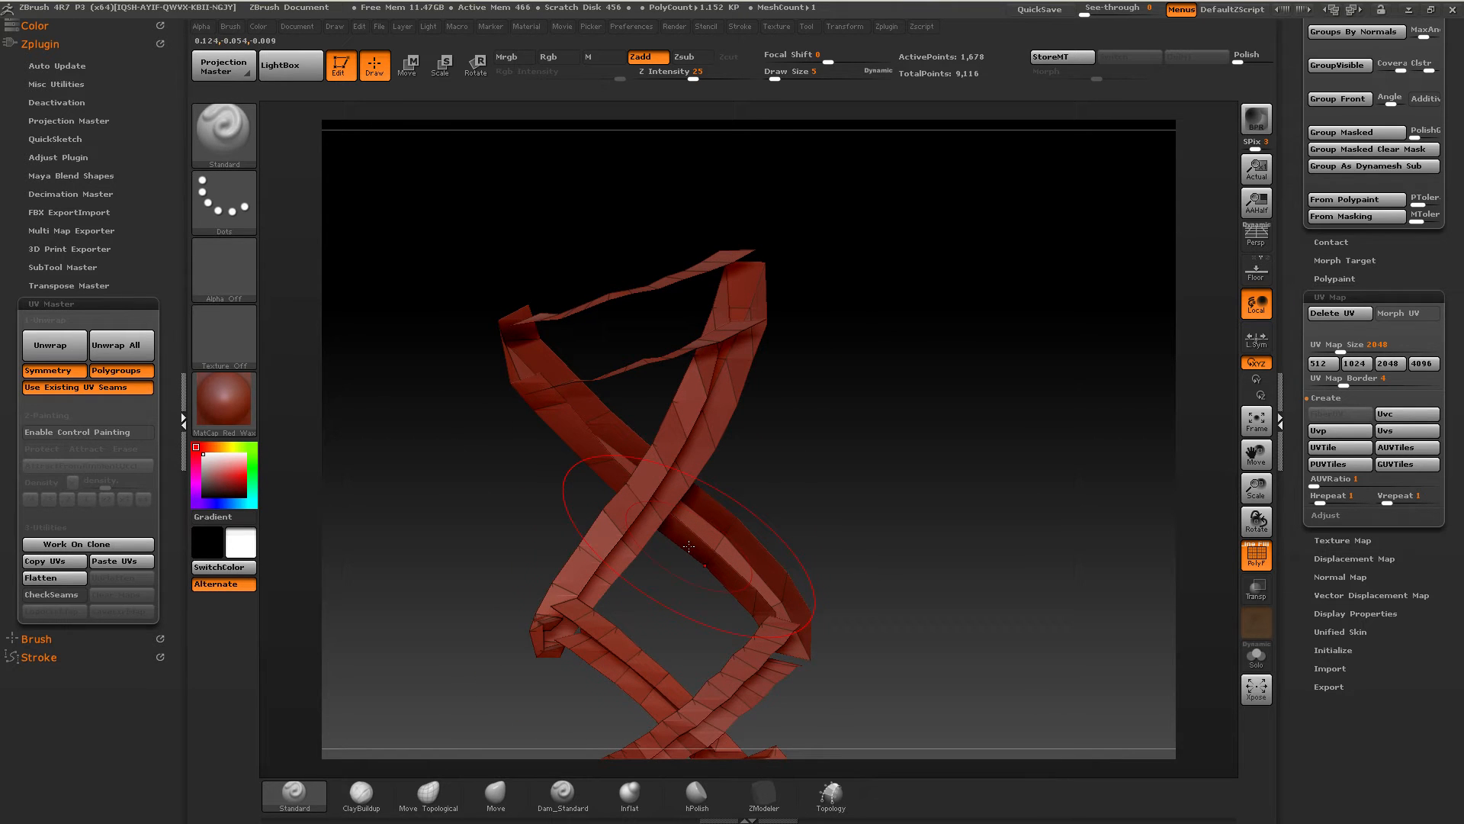
right_click_drag(679, 650, 668, 504)
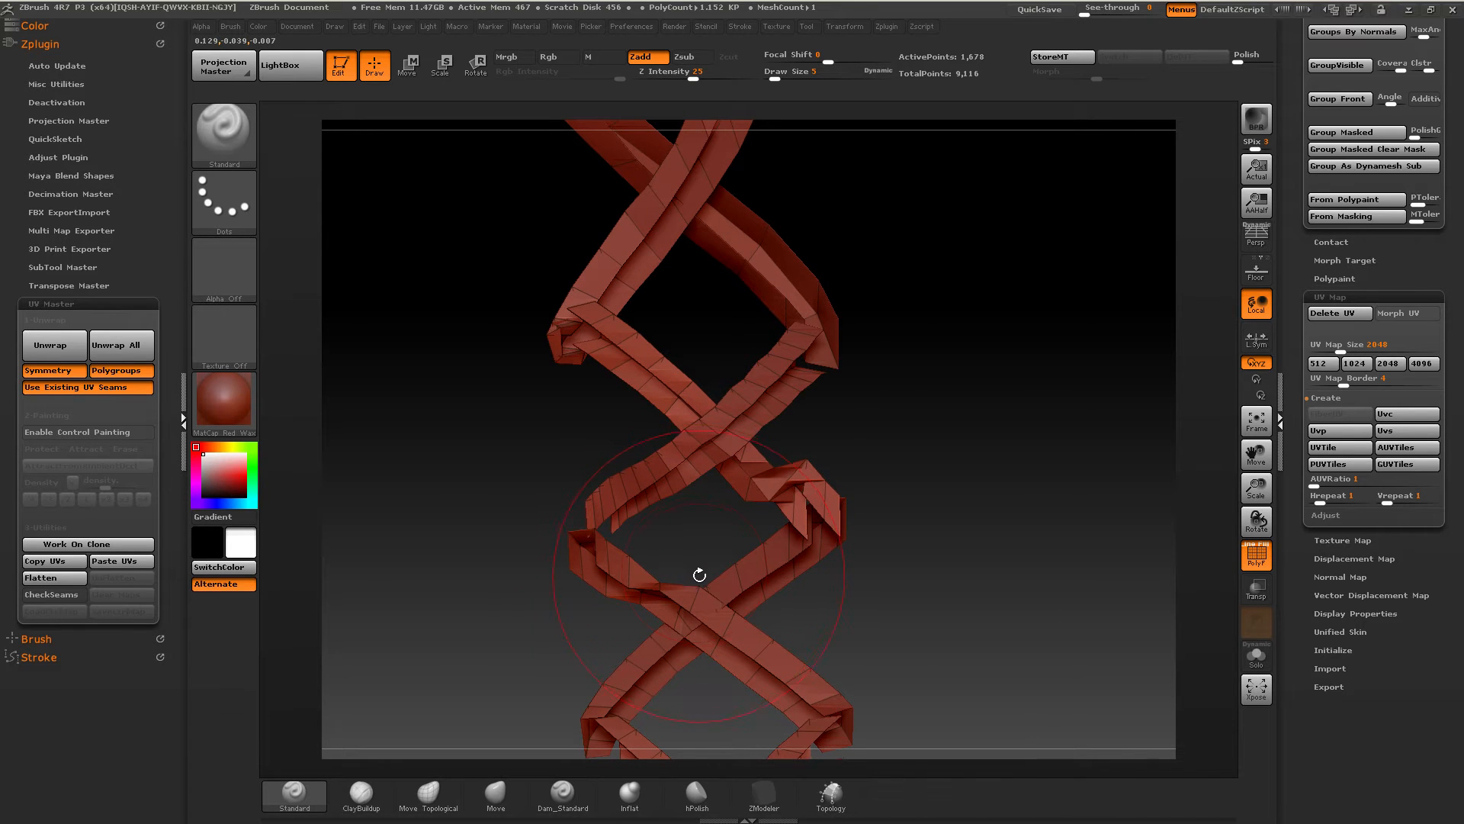
right_click_drag(715, 512, 710, 490)
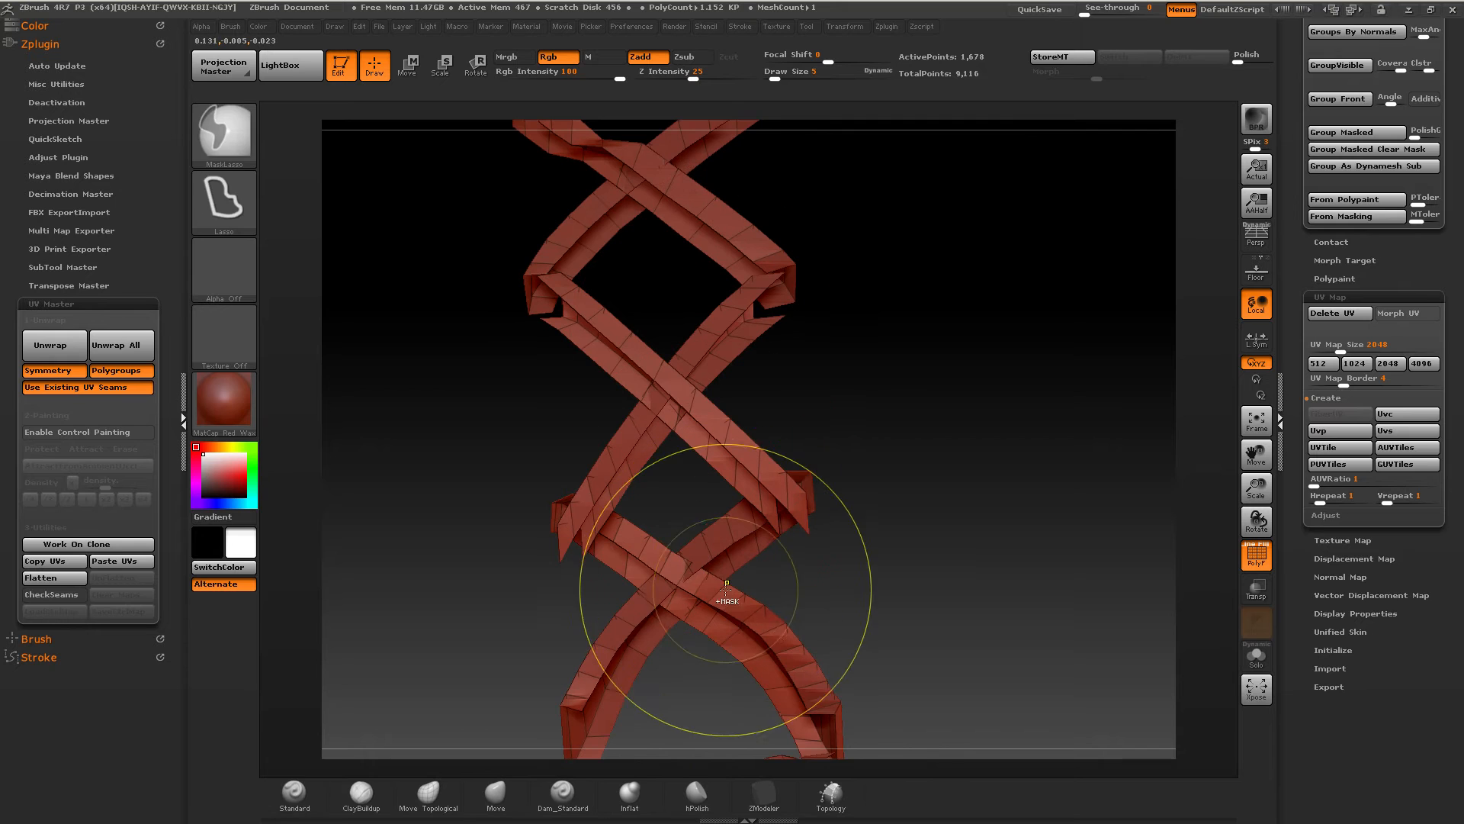
mouse_move(738, 620)
right_mouse_down()
mouse_move(775, 565)
mouse_move(766, 545)
mouse_move(793, 523)
mouse_move(709, 432)
mouse_move(756, 504)
mouse_move(725, 320)
mouse_move(645, 507)
mouse_move(737, 366)
mouse_move(684, 525)
right_mouse_up()
key("ctrl+shift")
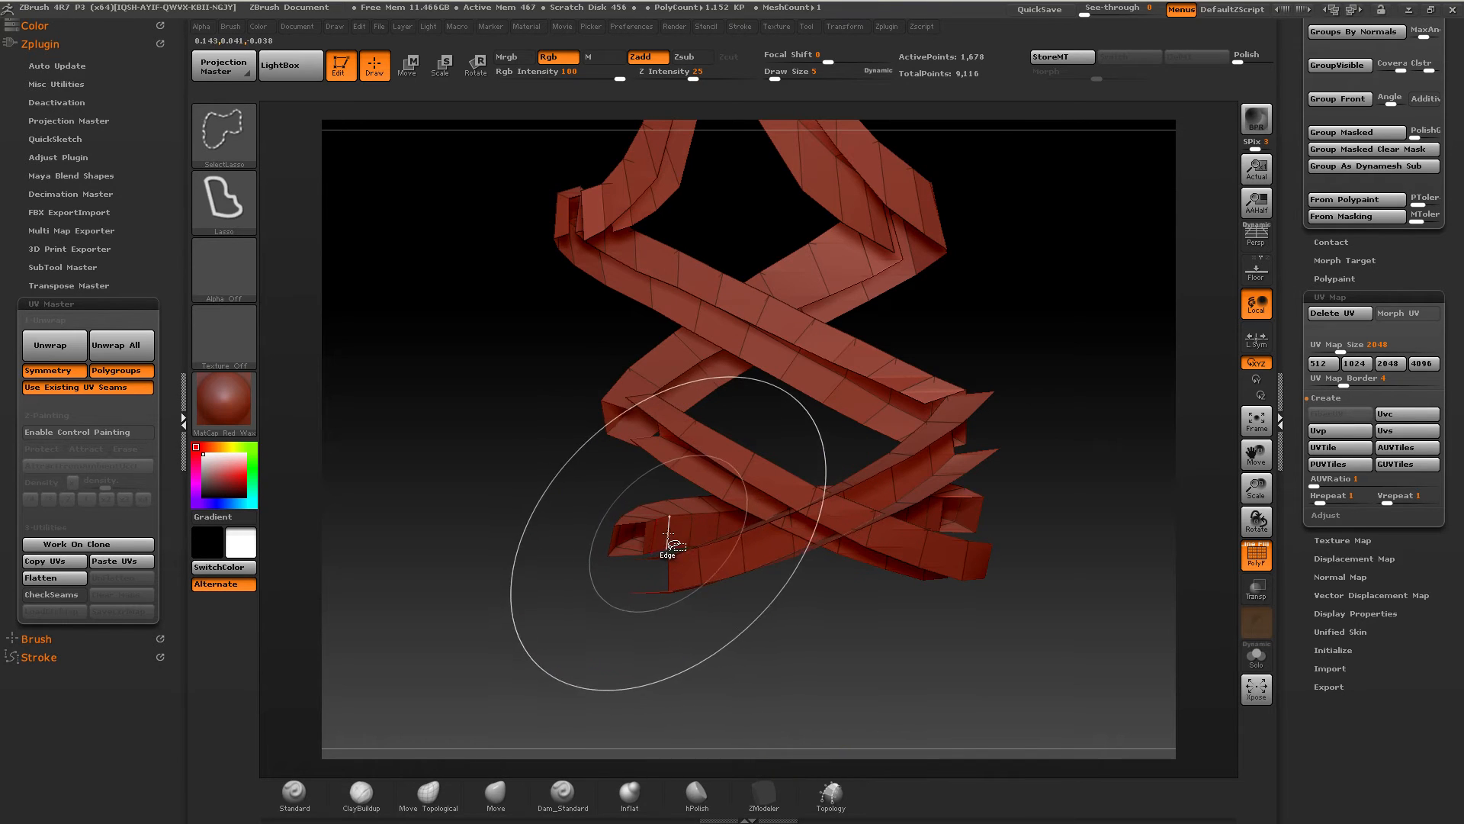
left_click(668, 545, "ctrl+shift")
mouse_move(834, 490)
right_mouse_down()
mouse_move(846, 486)
mouse_move(709, 355)
mouse_move(695, 580)
mouse_move(749, 424)
mouse_move(681, 415)
mouse_move(733, 397)
right_mouse_up()
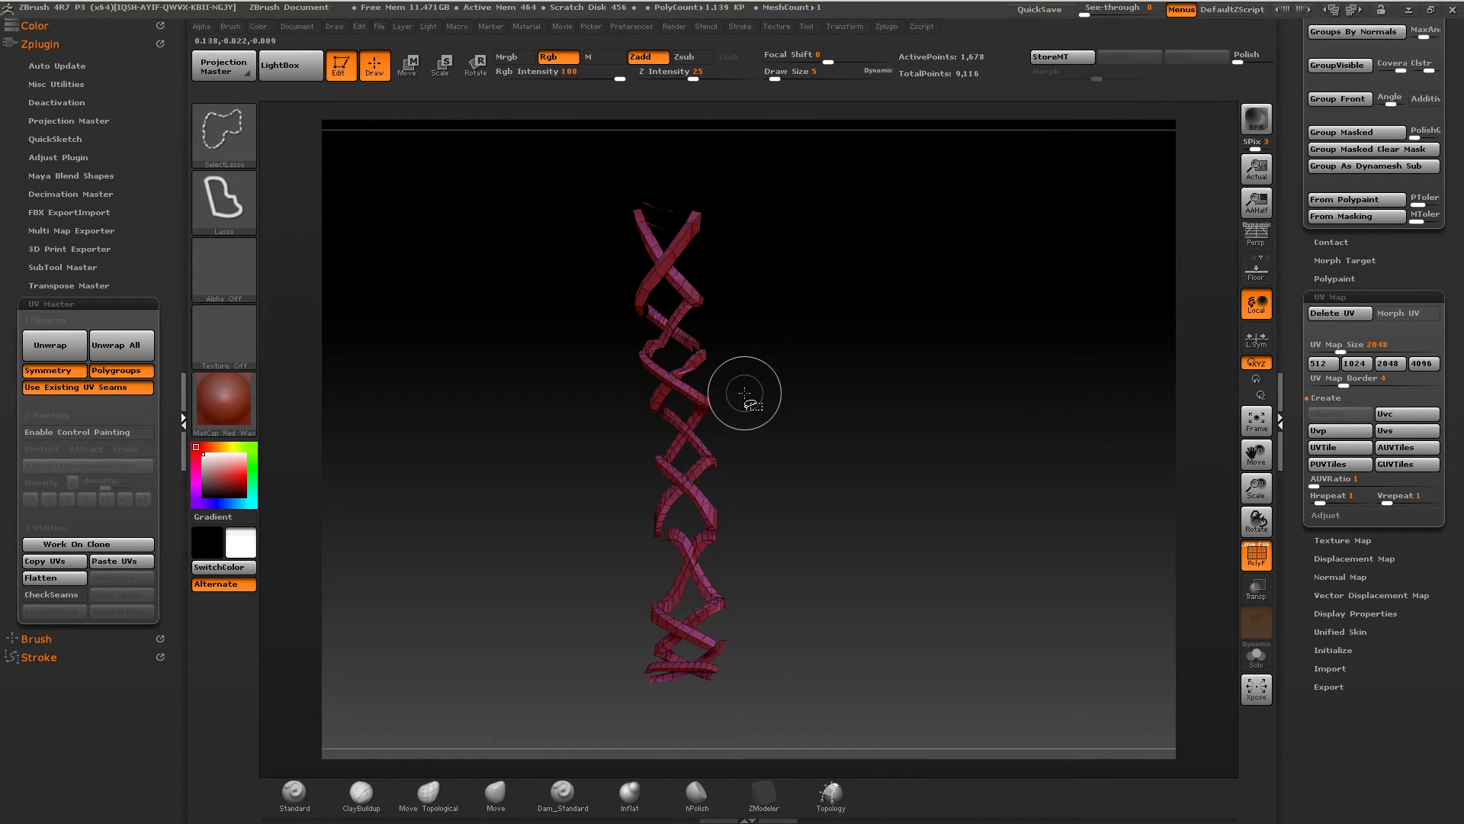
Step: Compare the regrouped lace faces with their separated strips around the top lace ends, switching between the isolated laces and the whole shoe
right_click_drag(743, 333, 700, 523, "ctrl")
right_click_drag(696, 271, 751, 648, "alt")
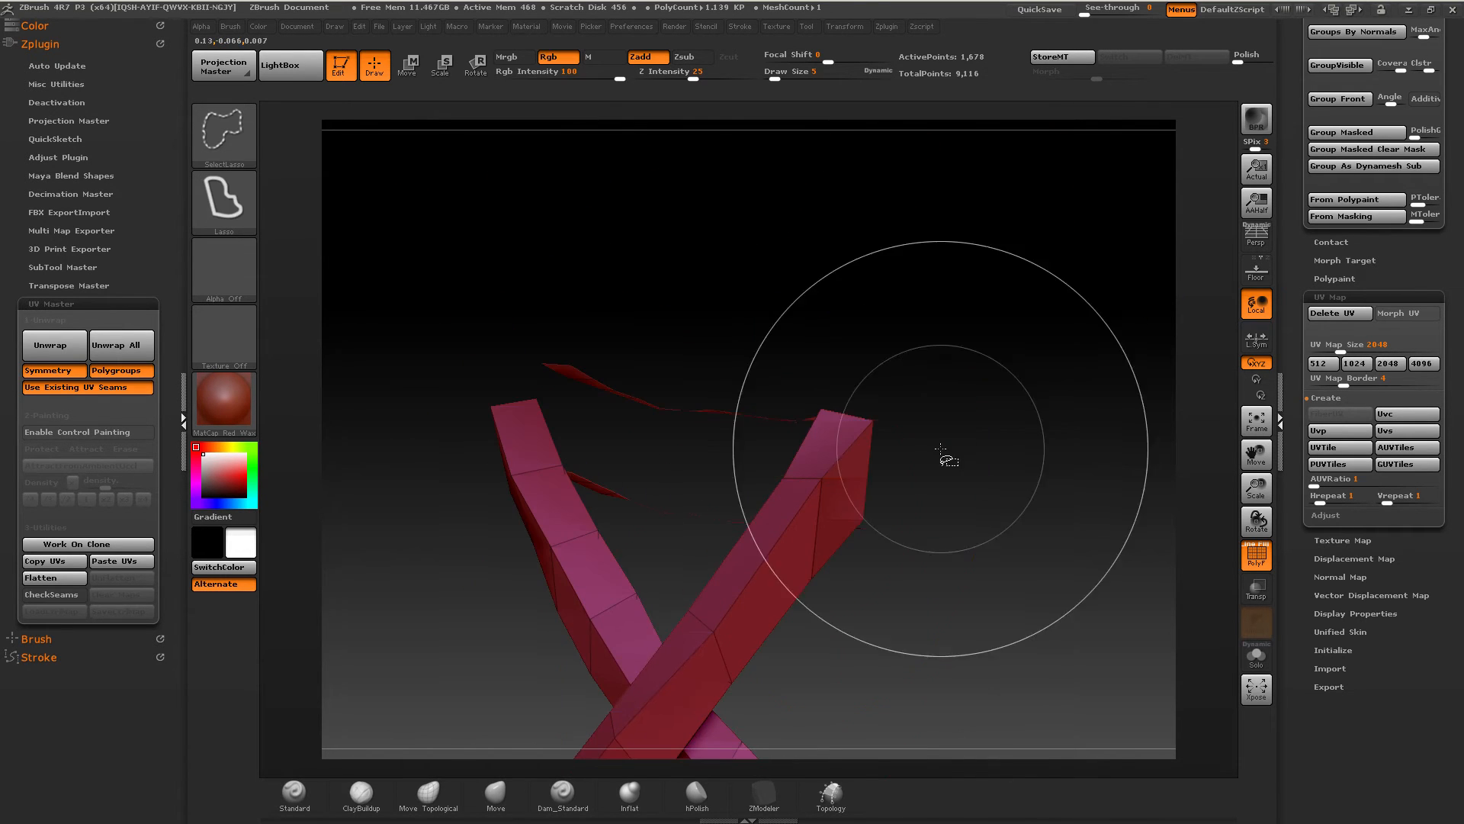
left_click(944, 451, "ctrl+shift")
left_click(759, 517, "ctrl+shift")
right_click_drag(706, 474, 488, 336)
left_click(661, 327, "ctrl+shift")
key("ctrl+z")
left_click(467, 274, "ctrl+shift")
mouse_move(670, 219)
right_mouse_down()
mouse_move(650, 220)
mouse_move(658, 281)
right_mouse_up()
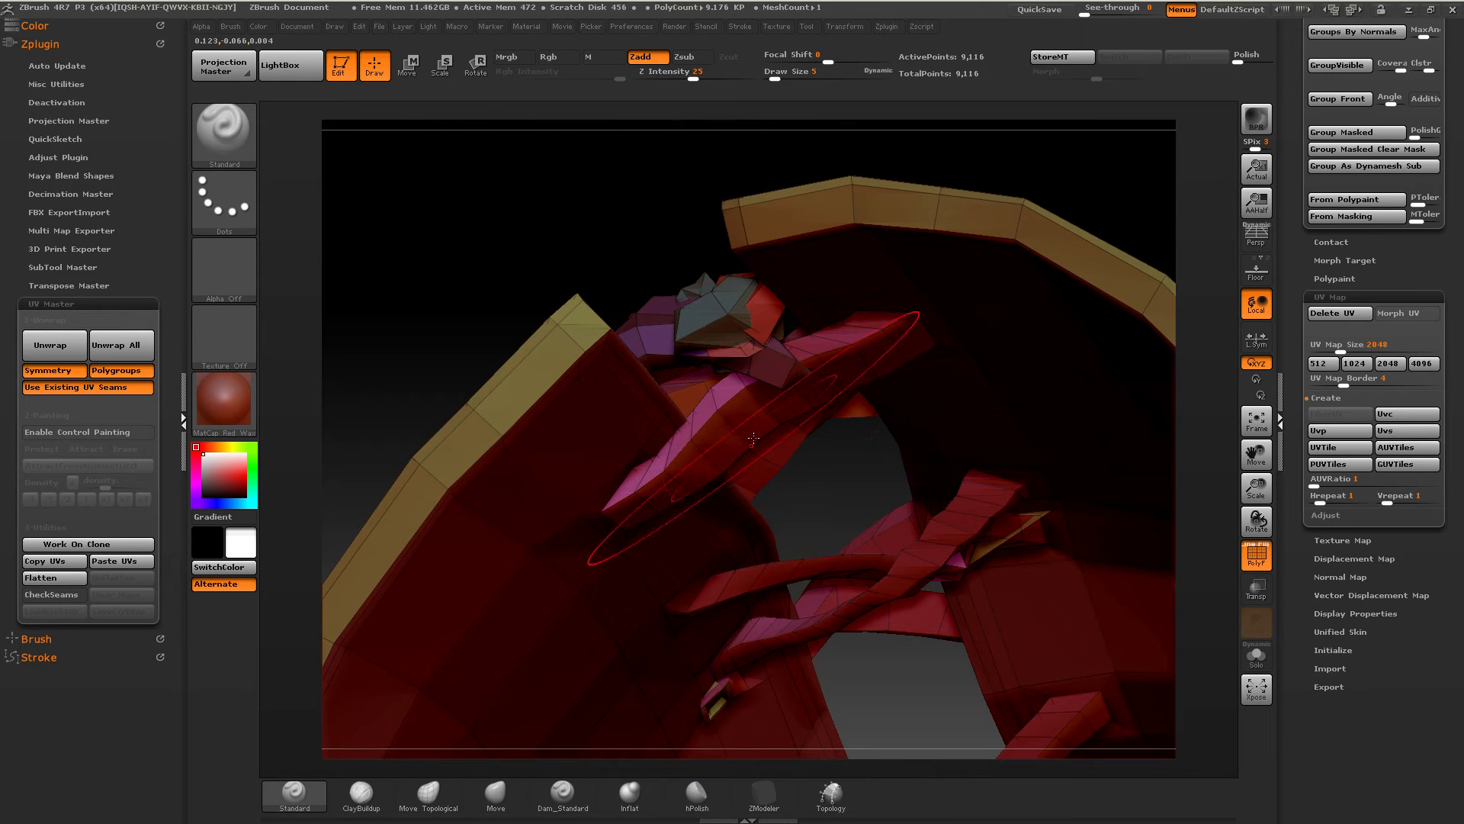
Step: Isolate the crisscross laces together with their separated face strips, and switch to SelectRect with a draw size of 1
key("ctrl+shift")
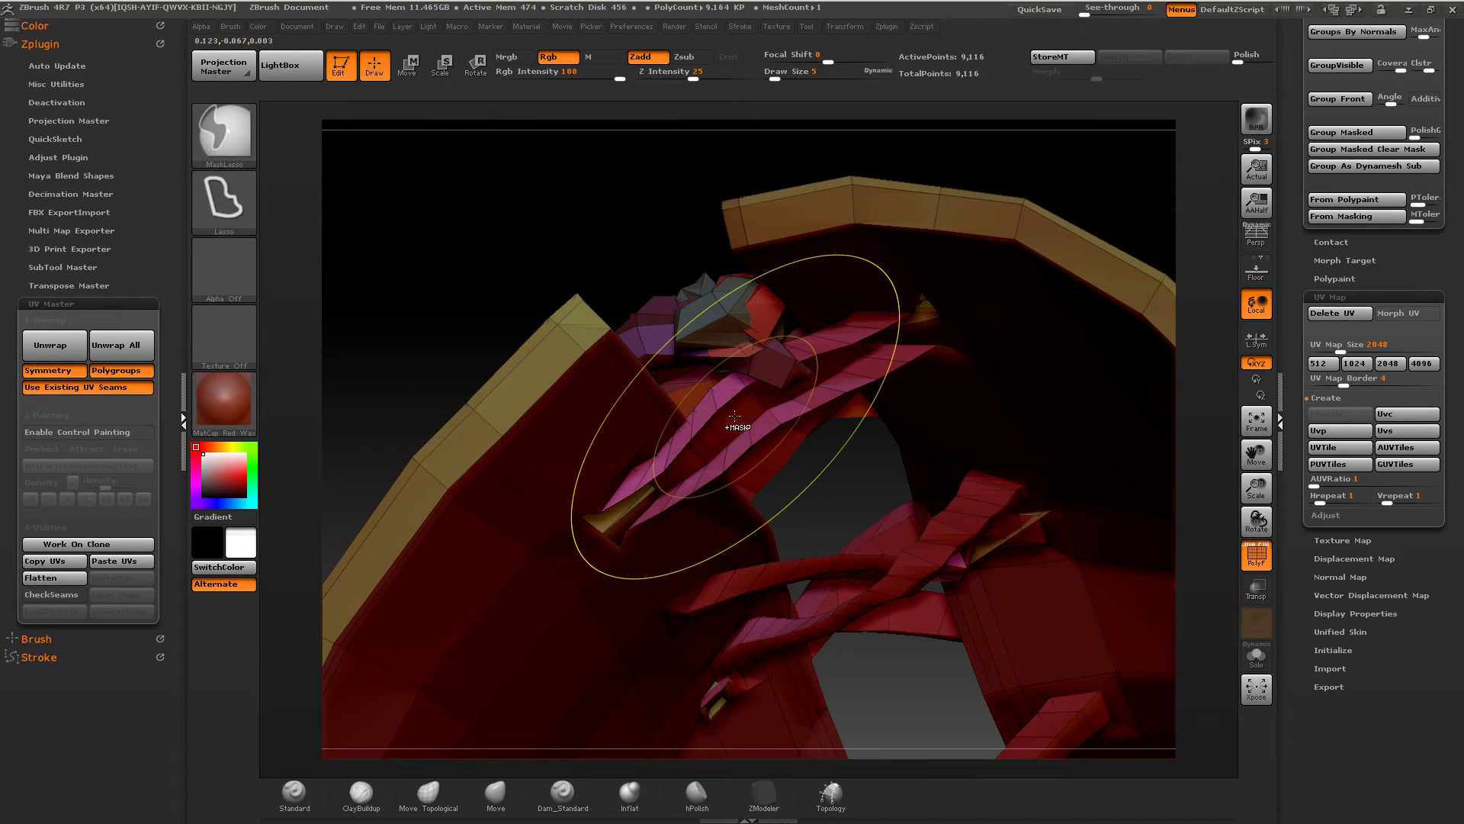
left_click(713, 415, "ctrl+shift")
mouse_move(644, 418)
right_mouse_down()
mouse_move(801, 402)
mouse_move(758, 435)
mouse_move(735, 424)
mouse_move(686, 349)
mouse_move(708, 423)
right_mouse_up()
right_click_drag(607, 356, 689, 359)
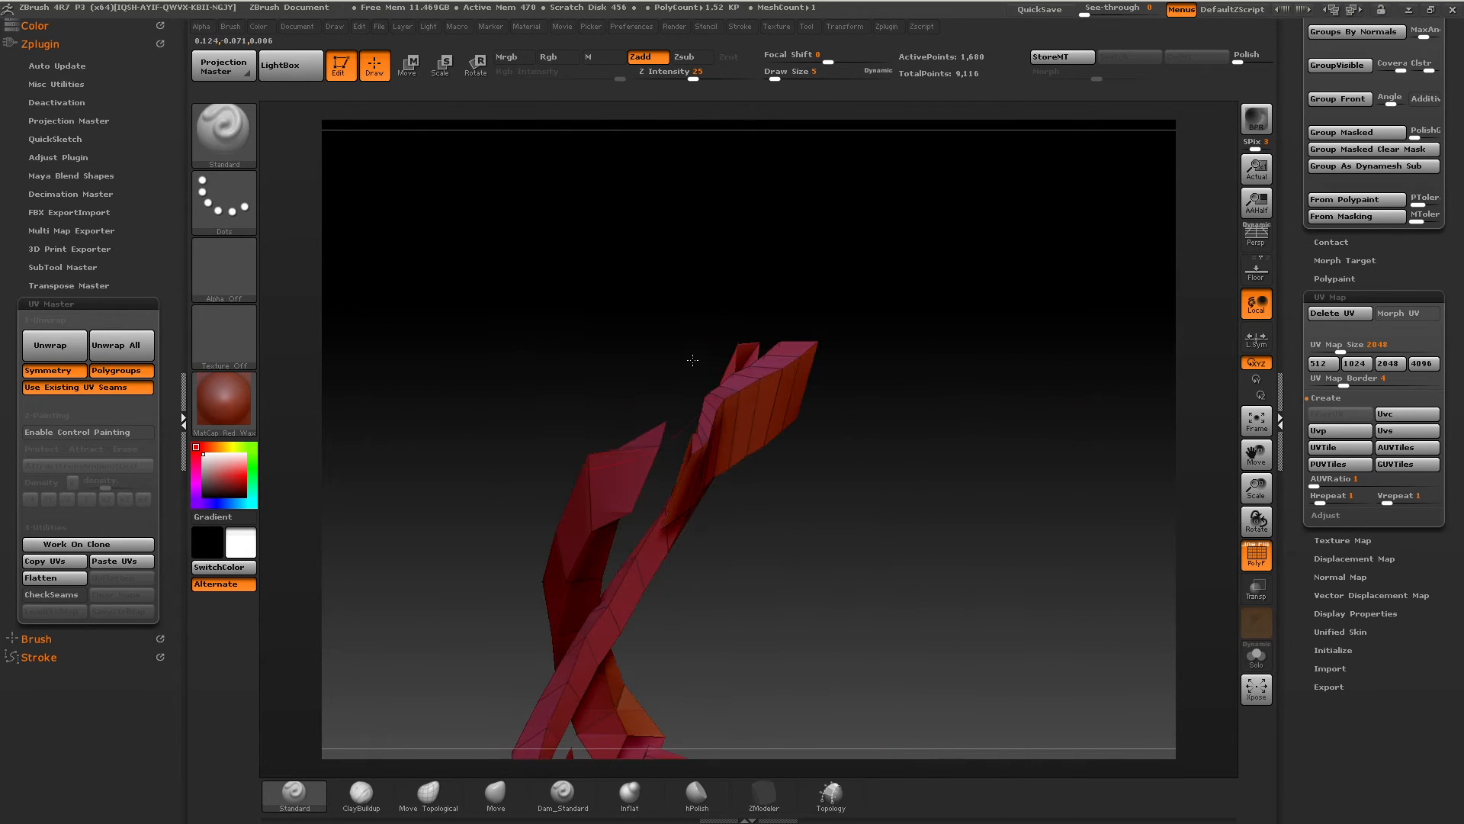
left_click(218, 119, "ctrl+shift")
left_click(386, 149, "ctrl+shift")
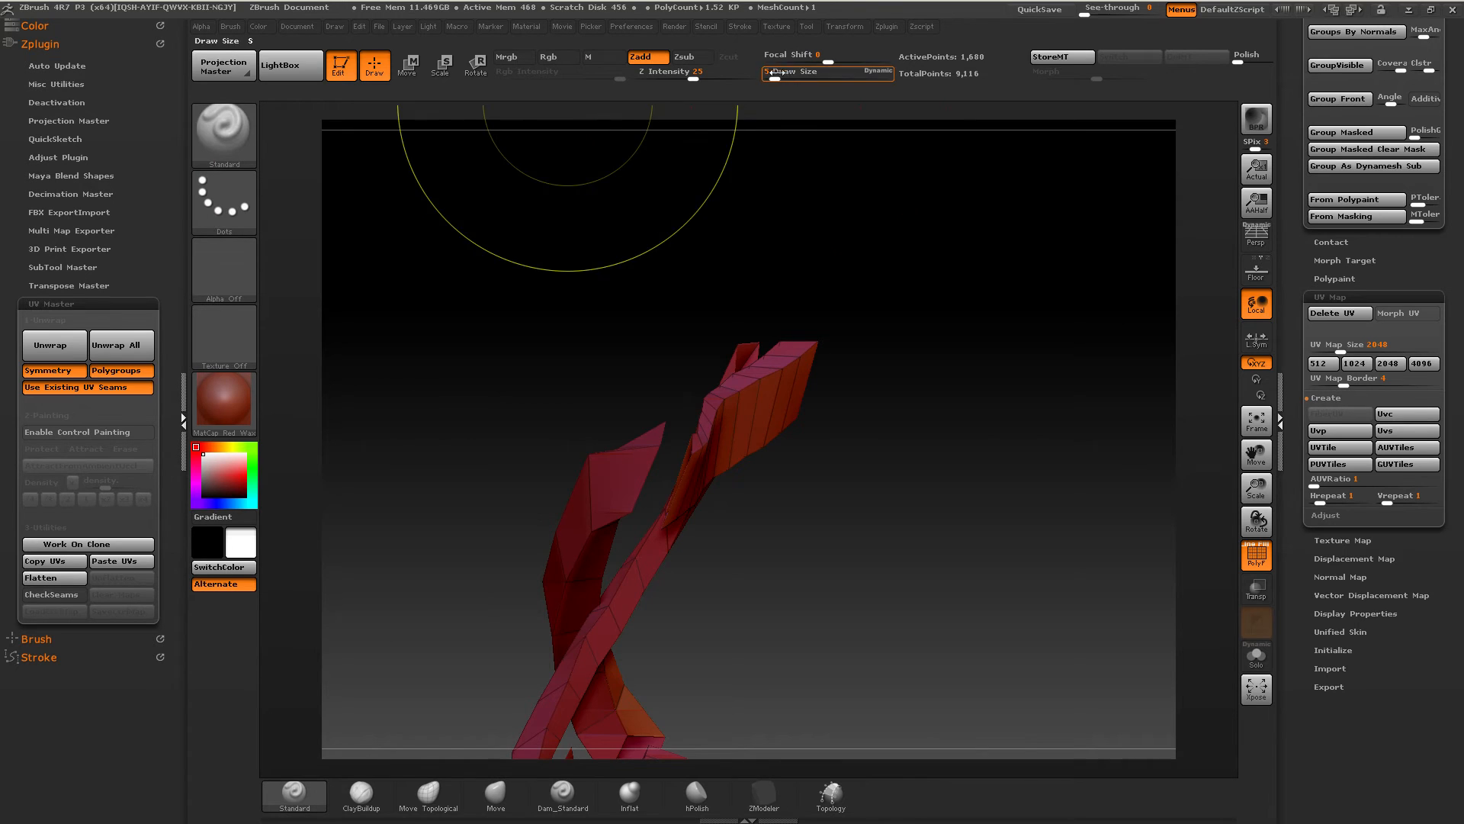
mouse_move(748, 101)
right_mouse_down()
mouse_move(739, 353)
mouse_move(849, 484)
mouse_move(729, 633)
mouse_move(717, 701)
mouse_move(736, 459)
right_mouse_up()
Step: Hide the regrouped lace faces to examine what remains behind the bow, and invert the visibility to isolate them
left_click(800, 563, "ctrl+shift")
left_click(736, 534, "ctrl+shift")
right_click_drag(752, 549, 804, 554)
left_click(905, 562, "ctrl+shift")
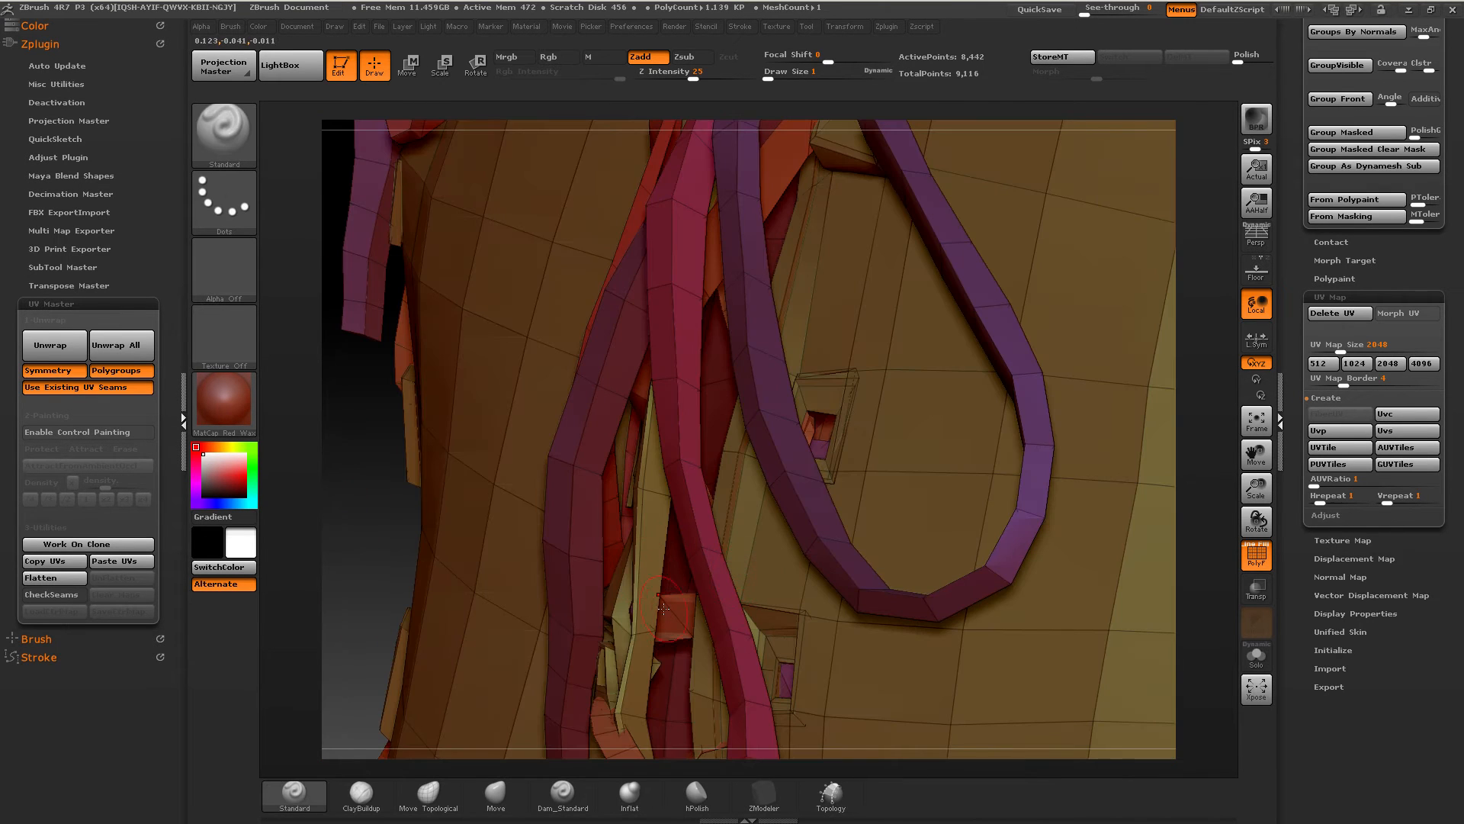
mouse_move(664, 607)
right_mouse_down()
mouse_move(549, 595)
mouse_move(671, 488)
mouse_move(626, 352)
mouse_move(703, 386)
mouse_move(677, 458)
mouse_move(663, 397)
mouse_move(705, 533)
mouse_move(602, 497)
mouse_move(603, 481)
right_mouse_up()
right_click_drag(687, 336, 706, 396, "ctrl")
mouse_move(705, 397)
right_mouse_down()
mouse_move(722, 335)
mouse_move(672, 494)
right_mouse_up()
right_click_drag(672, 494, 579, 457, "ctrl")
left_click_drag(993, 619, 1018, 643, "ctrl+shift")
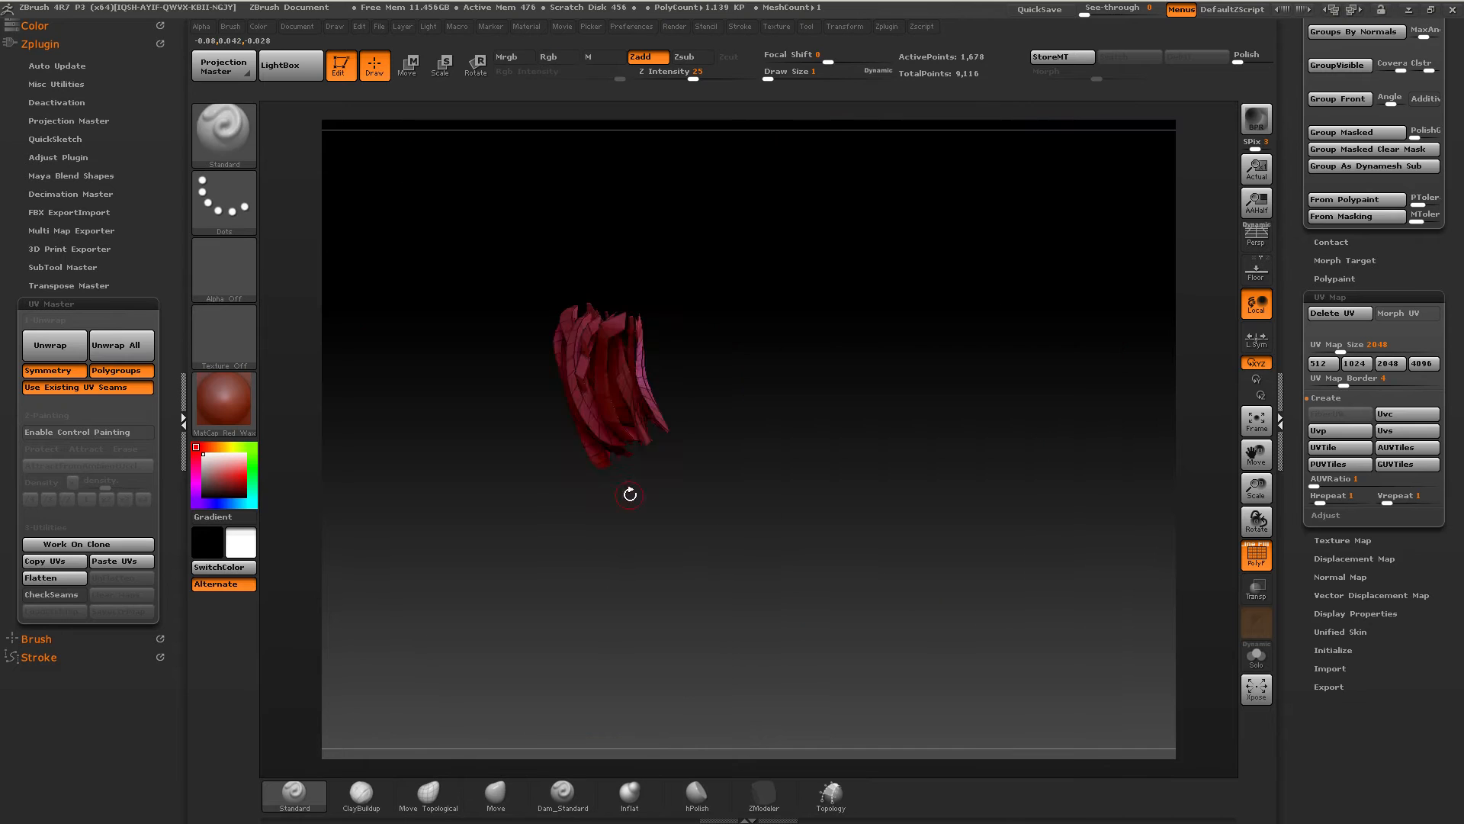
Step: Frame the isolated lace faces, examine their open top ends, and invert the visibility back to the rest of the shoe
right_click_drag(630, 494, 774, 363)
key("f")
mouse_move(1060, 332)
right_mouse_down()
mouse_move(1086, 323)
mouse_move(1072, 313)
mouse_move(1064, 358)
mouse_move(1026, 327)
mouse_move(726, 430)
mouse_move(762, 414)
mouse_move(762, 485)
right_mouse_up()
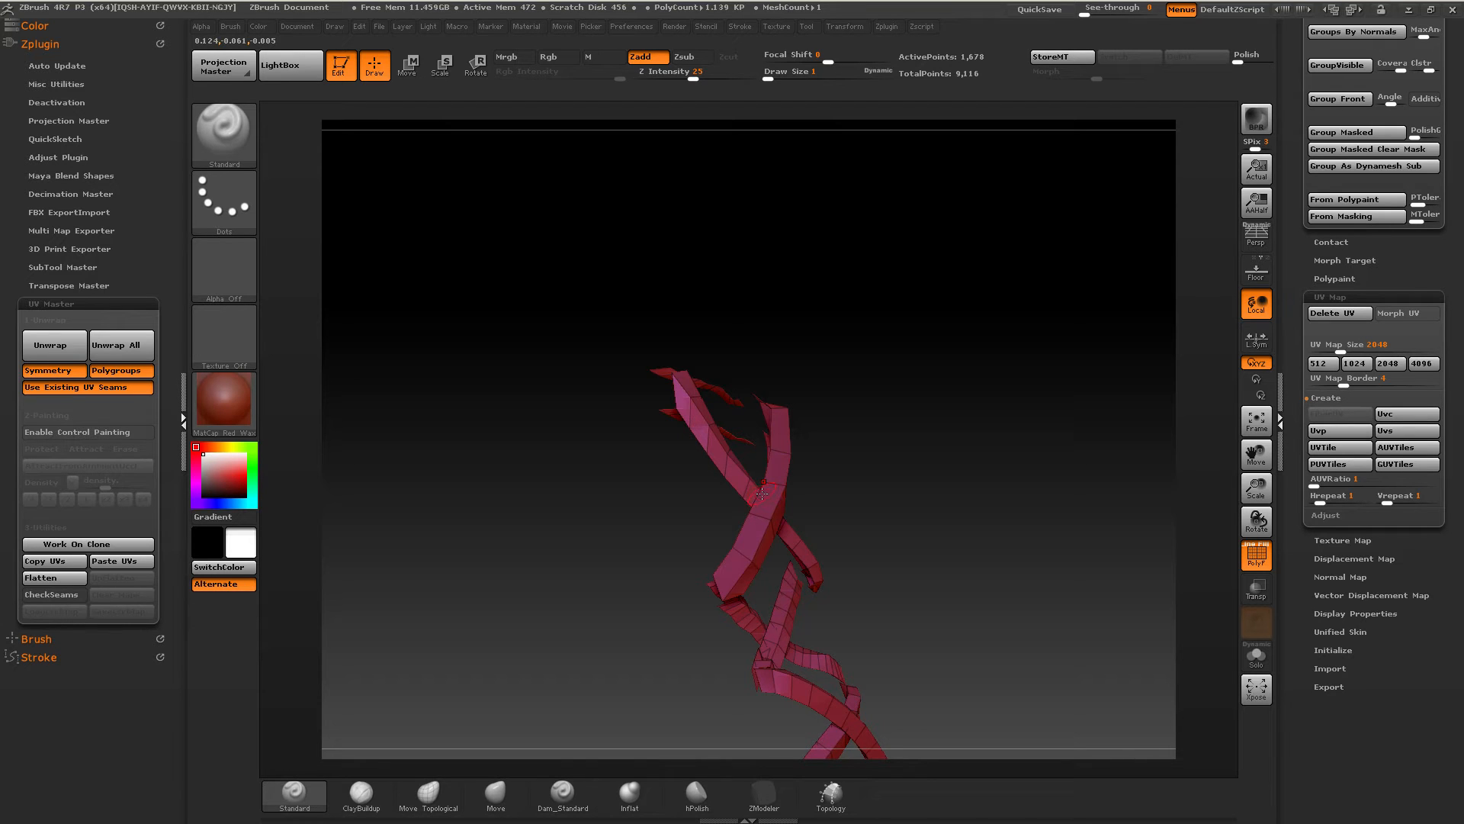
left_click_drag(791, 434, 801, 435)
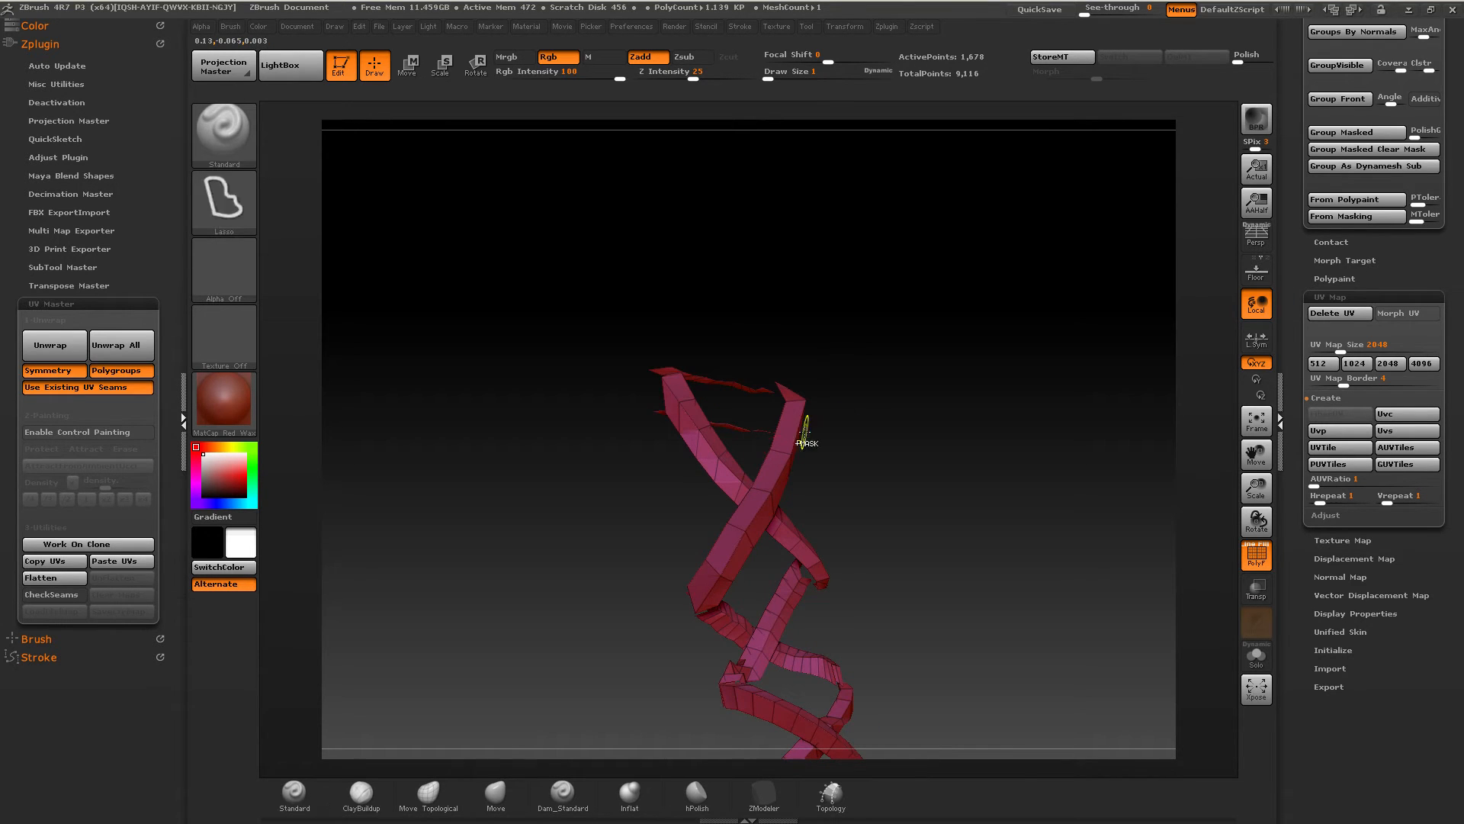
key("ctrl+shift")
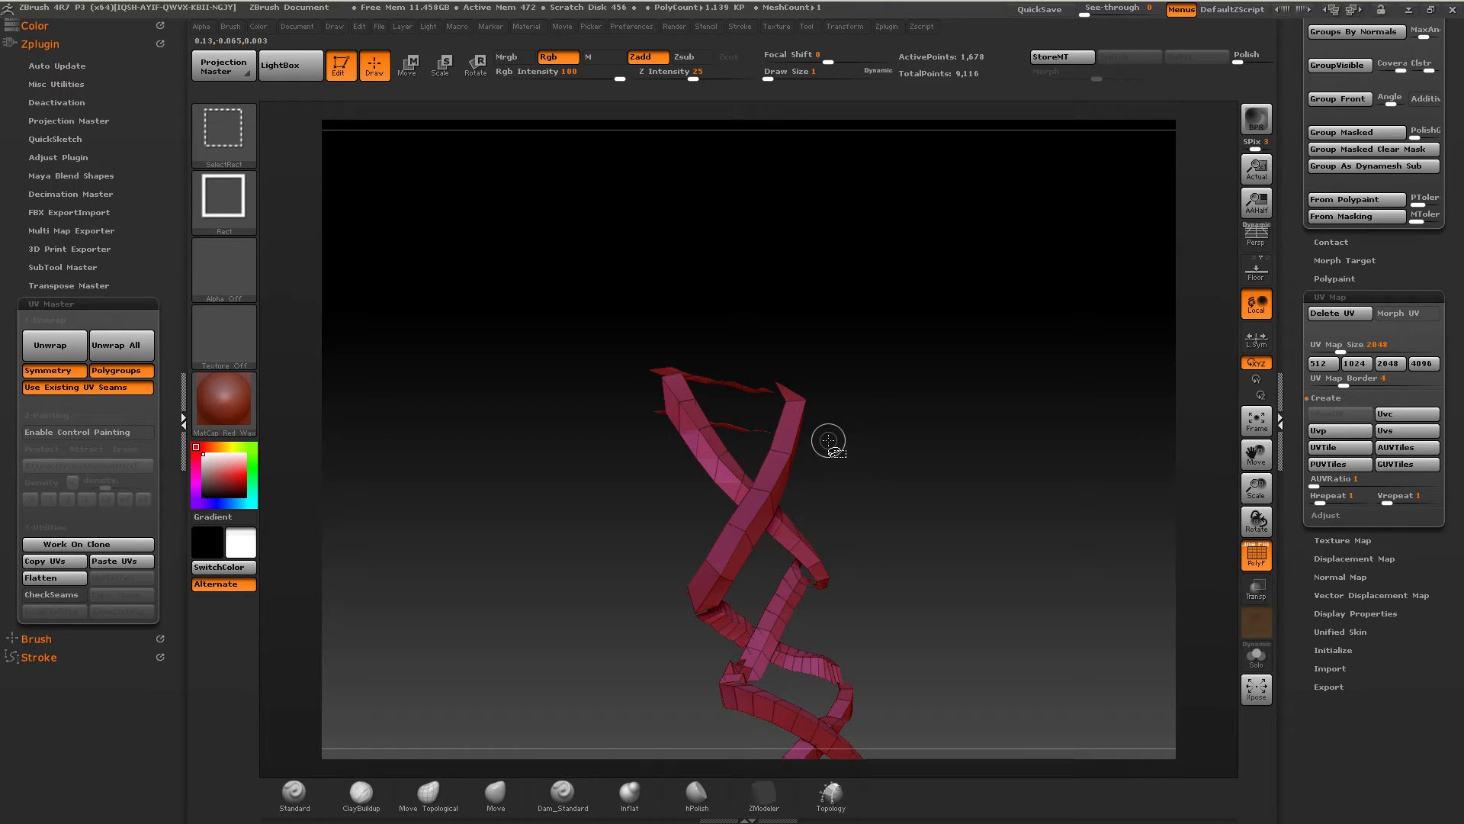
right_click_drag(828, 440, 879, 451, "ctrl")
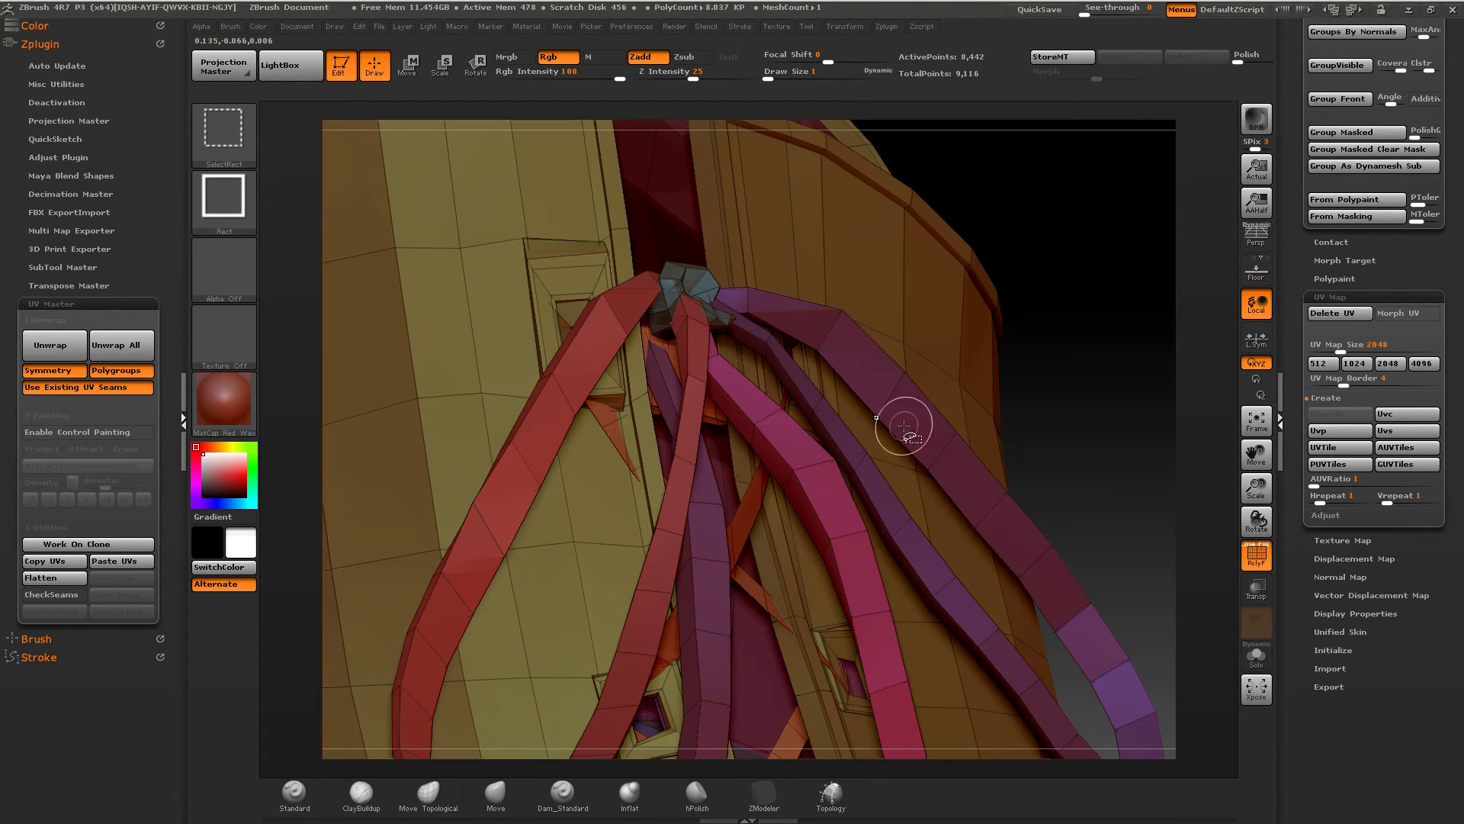
Step: Isolate the orange lace strips with the eyelet frames, hide the purple eyelet faces, and examine the wide band at the top
right_click_drag(951, 418, 957, 416, "ctrl")
left_click(953, 420, "ctrl+shift")
double_click(798, 467, "ctrl+shift")
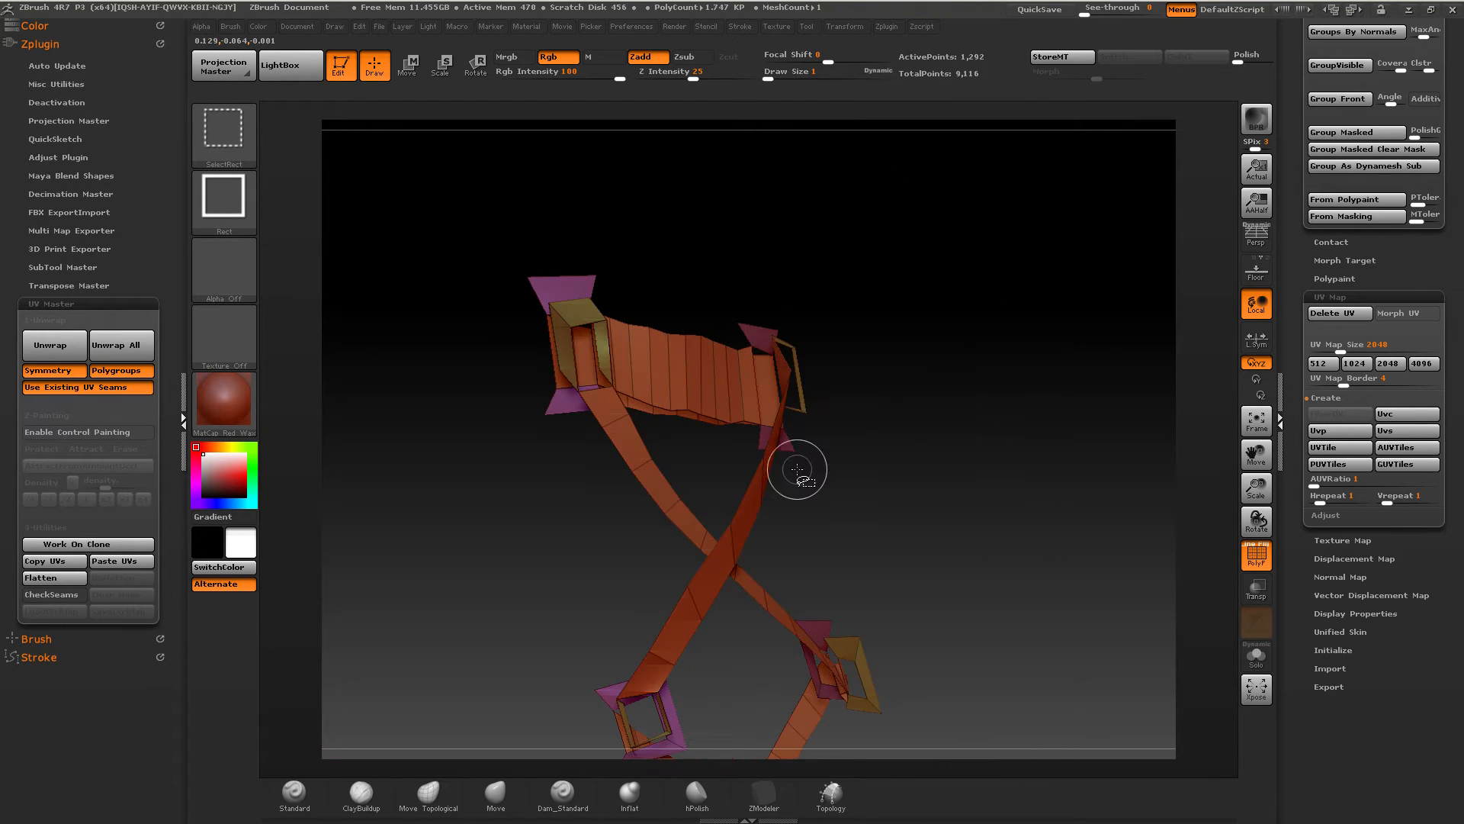
right_click_drag(800, 450, 796, 414)
left_click(812, 319, "ctrl+shift")
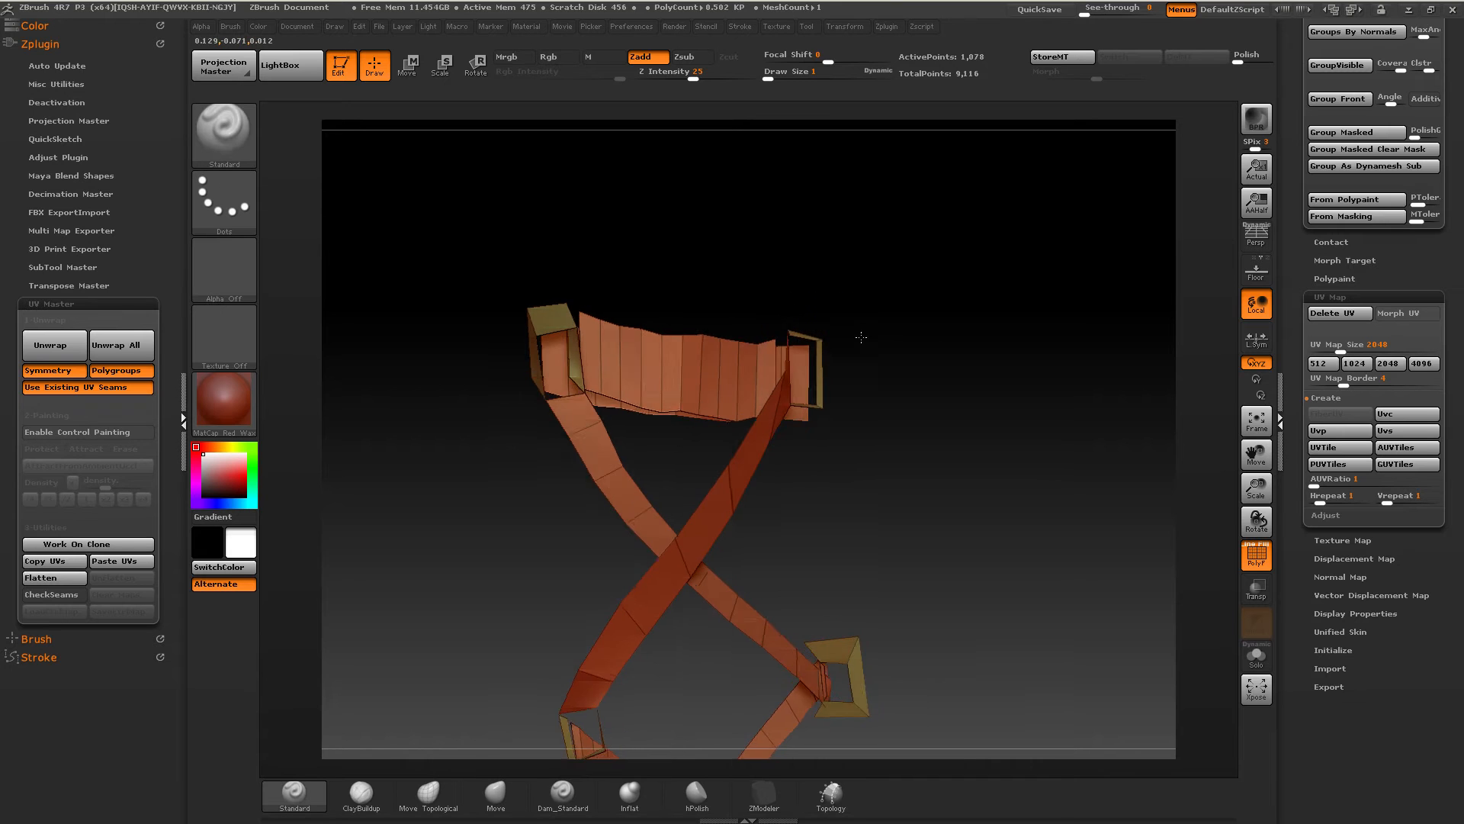
right_click_drag(860, 330, 845, 337)
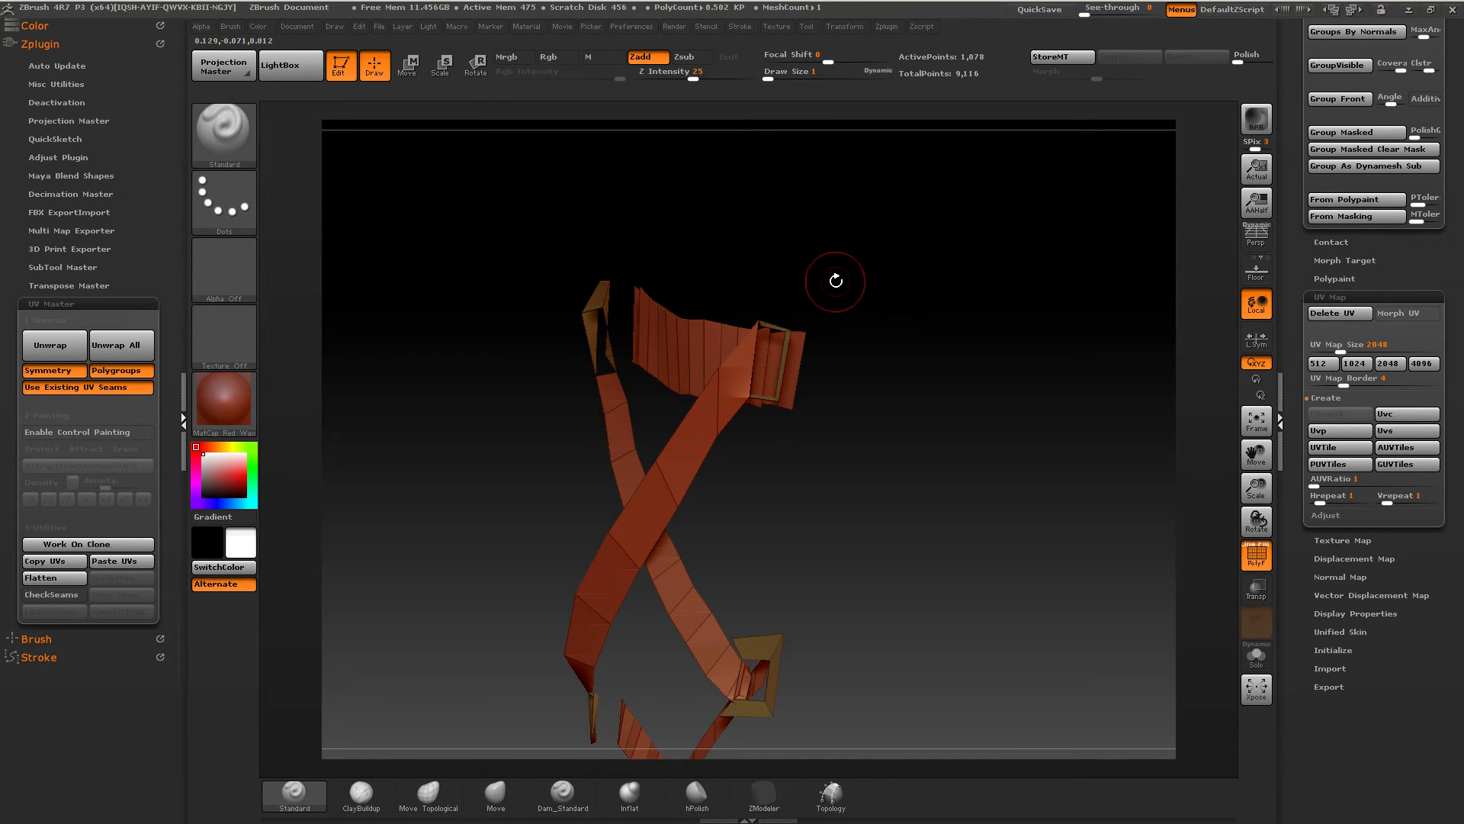
right_click_drag(836, 281, 888, 299)
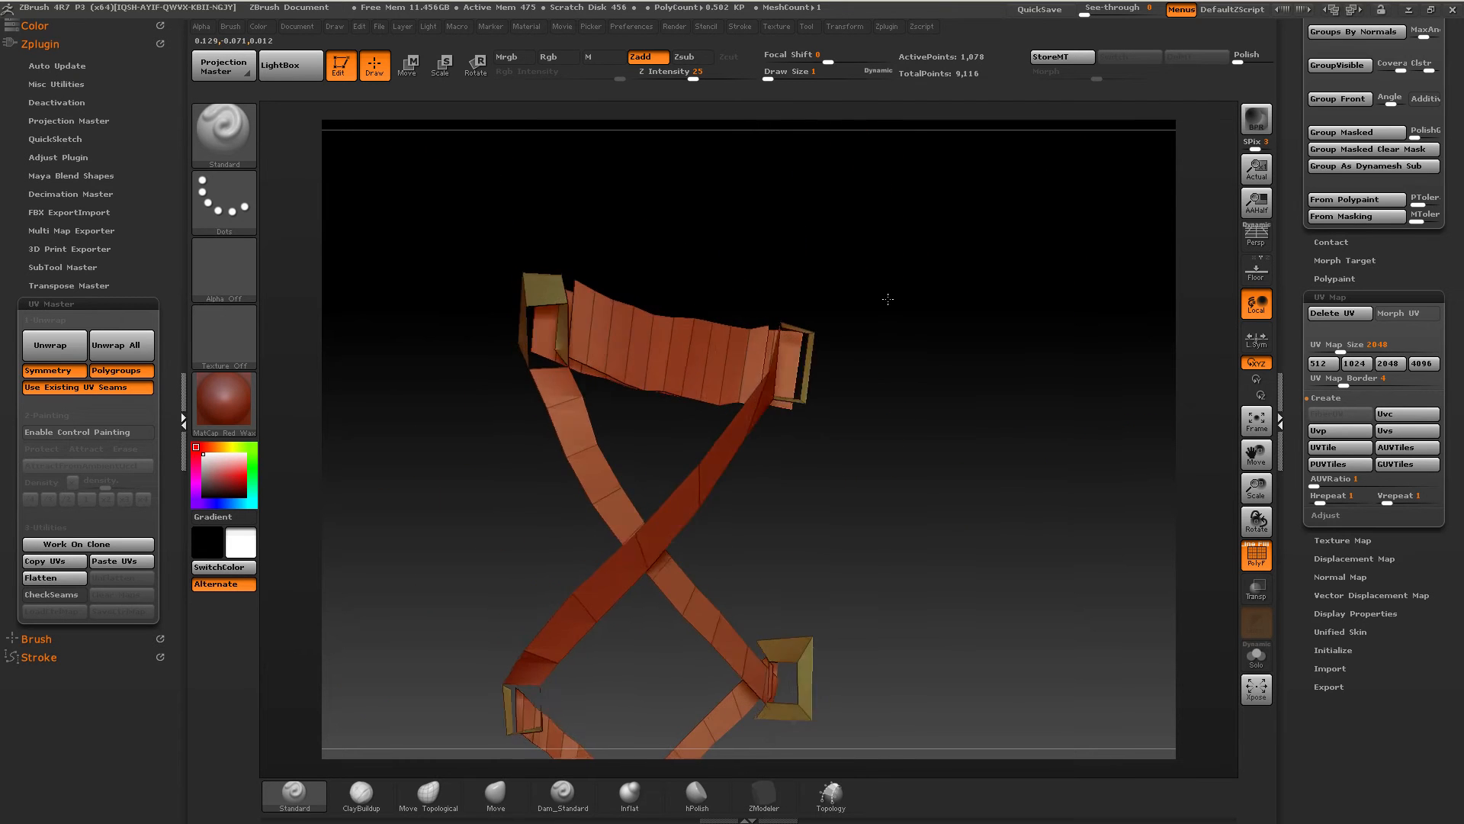
Step: Restore the whole shoe and isolate the complete laces, including the orange strips and the wide band under the bow
left_click(872, 336, "ctrl+shift")
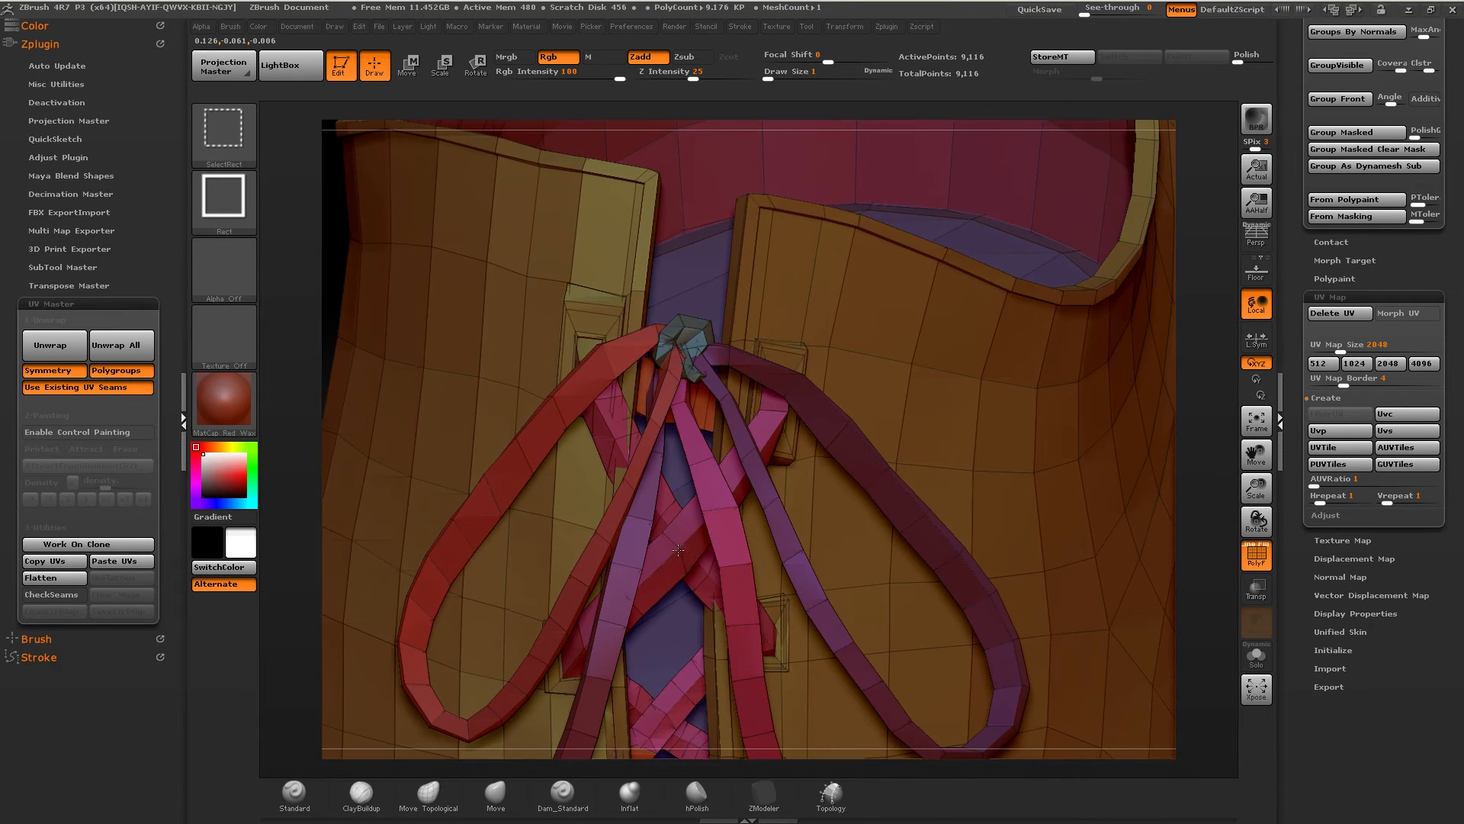
left_click(677, 549, "ctrl+shift")
right_click_drag(726, 524, 839, 473)
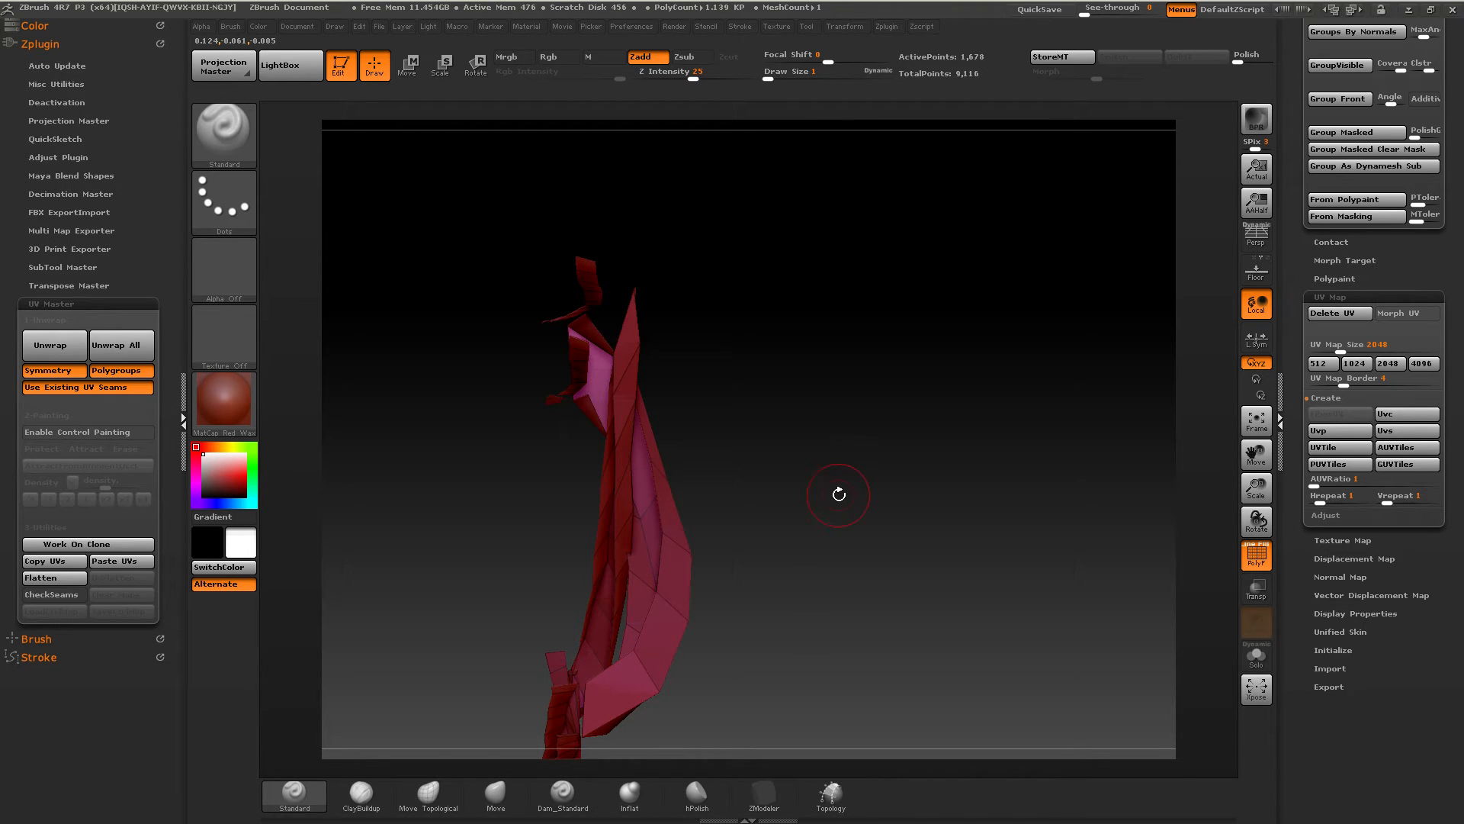
mouse_move(839, 494)
right_mouse_down()
mouse_move(774, 442)
mouse_move(732, 451)
mouse_move(740, 365)
right_mouse_up()
key("ctrl+shift+x")
left_click(537, 252, "ctrl+shift")
left_click(601, 458, "ctrl+shift")
mouse_move(610, 450)
right_mouse_down()
mouse_move(683, 362)
mouse_move(672, 410)
mouse_move(803, 393)
right_mouse_up()
left_click(684, 407, "ctrl+shift")
Step: Use SelectLasso to separate the outer face strip of the wide top band and leave only that strip visible
left_click(231, 128, "ctrl+shift")
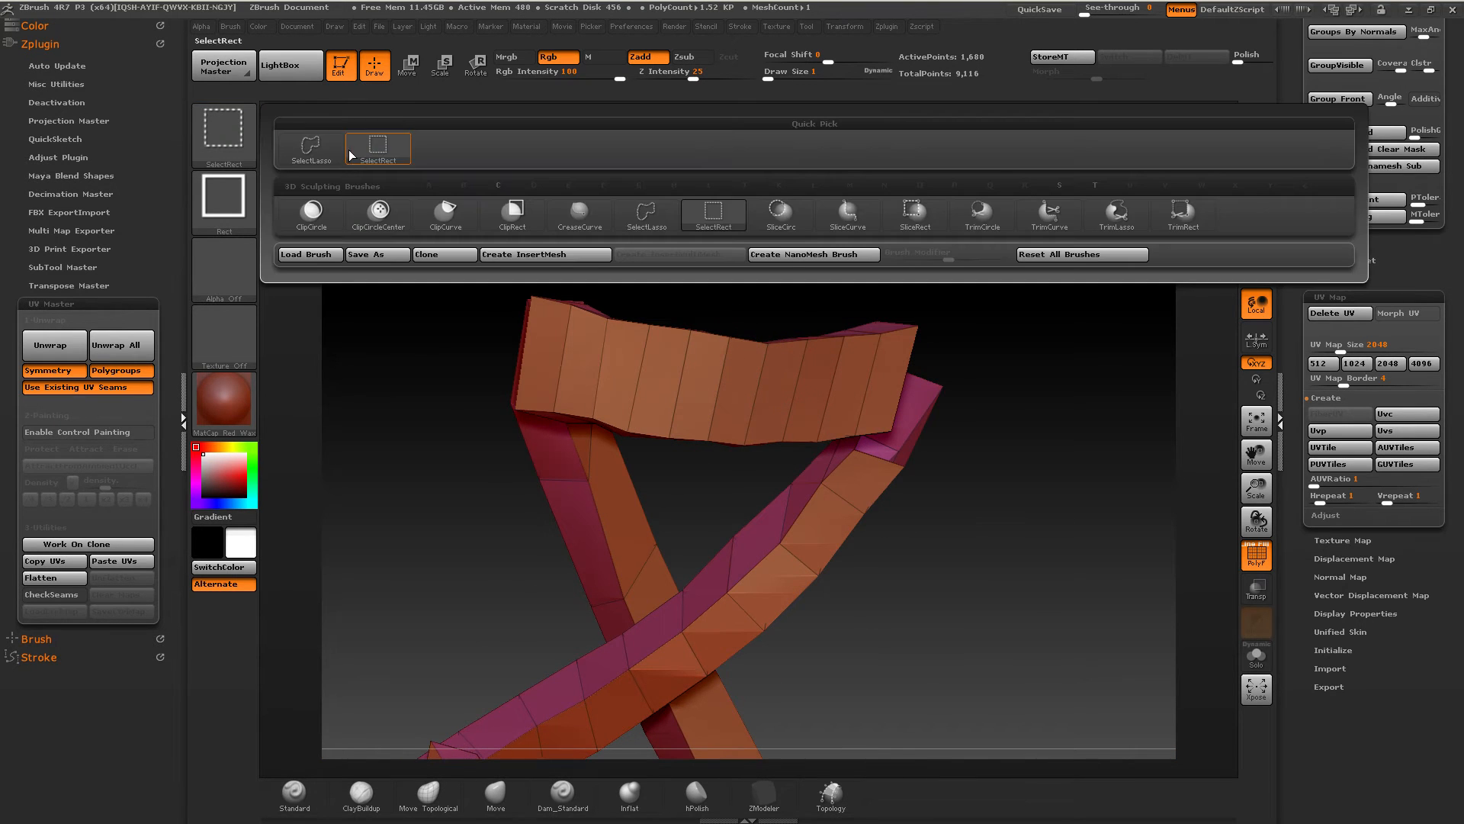
left_click(314, 145, "ctrl+shift")
mouse_move(639, 373)
right_mouse_down()
mouse_move(664, 386)
mouse_move(635, 427)
mouse_move(693, 394)
mouse_move(663, 458)
mouse_move(594, 297)
mouse_move(568, 297)
right_mouse_up()
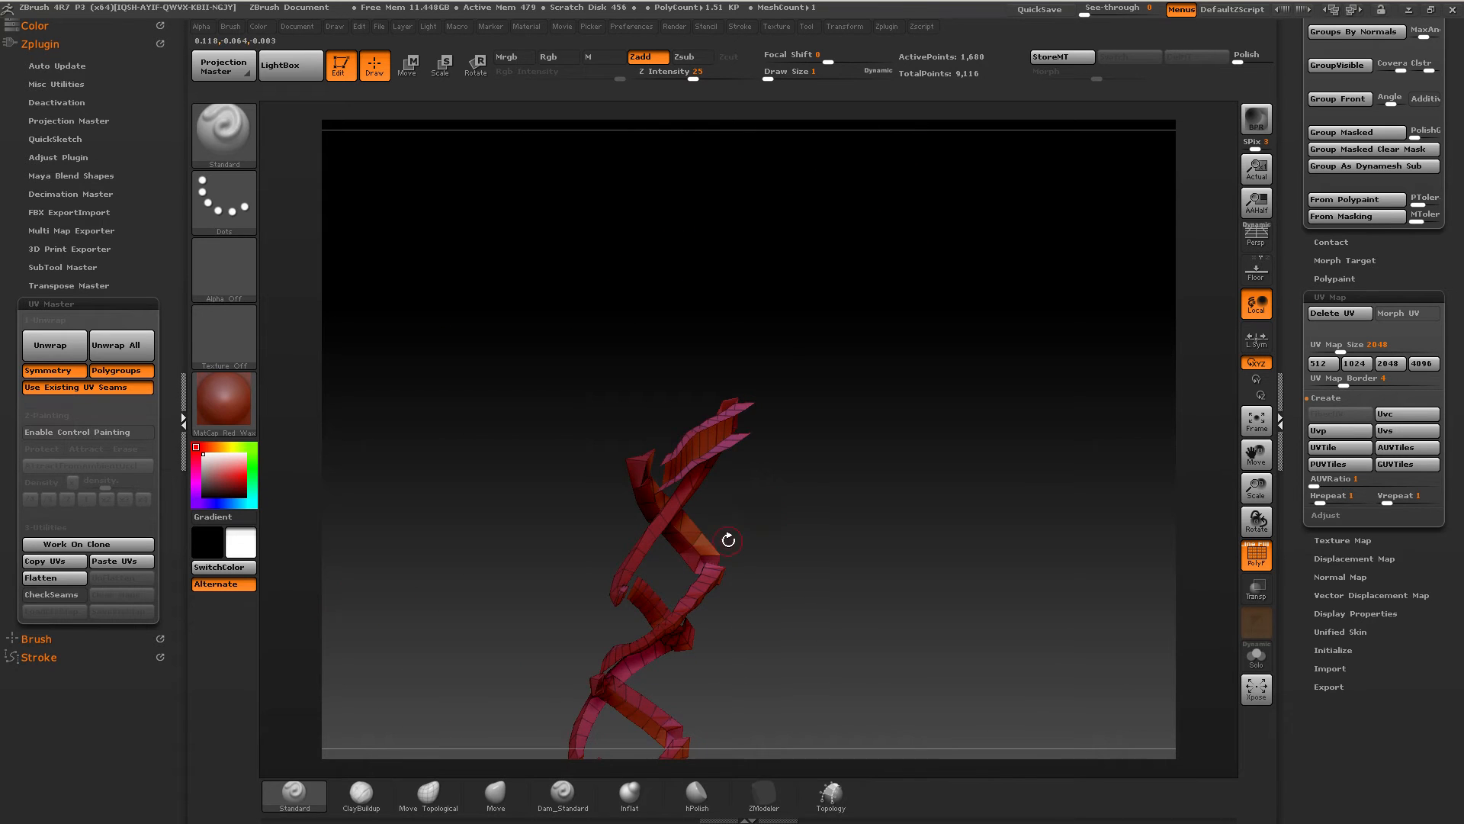
mouse_move(729, 539)
right_mouse_down("ctrl")
mouse_move(721, 629)
mouse_move(691, 488)
mouse_move(771, 425)
mouse_move(755, 401)
mouse_move(794, 374)
mouse_move(710, 401)
mouse_move(729, 405)
right_mouse_up("ctrl")
left_click(821, 413, "ctrl+shift")
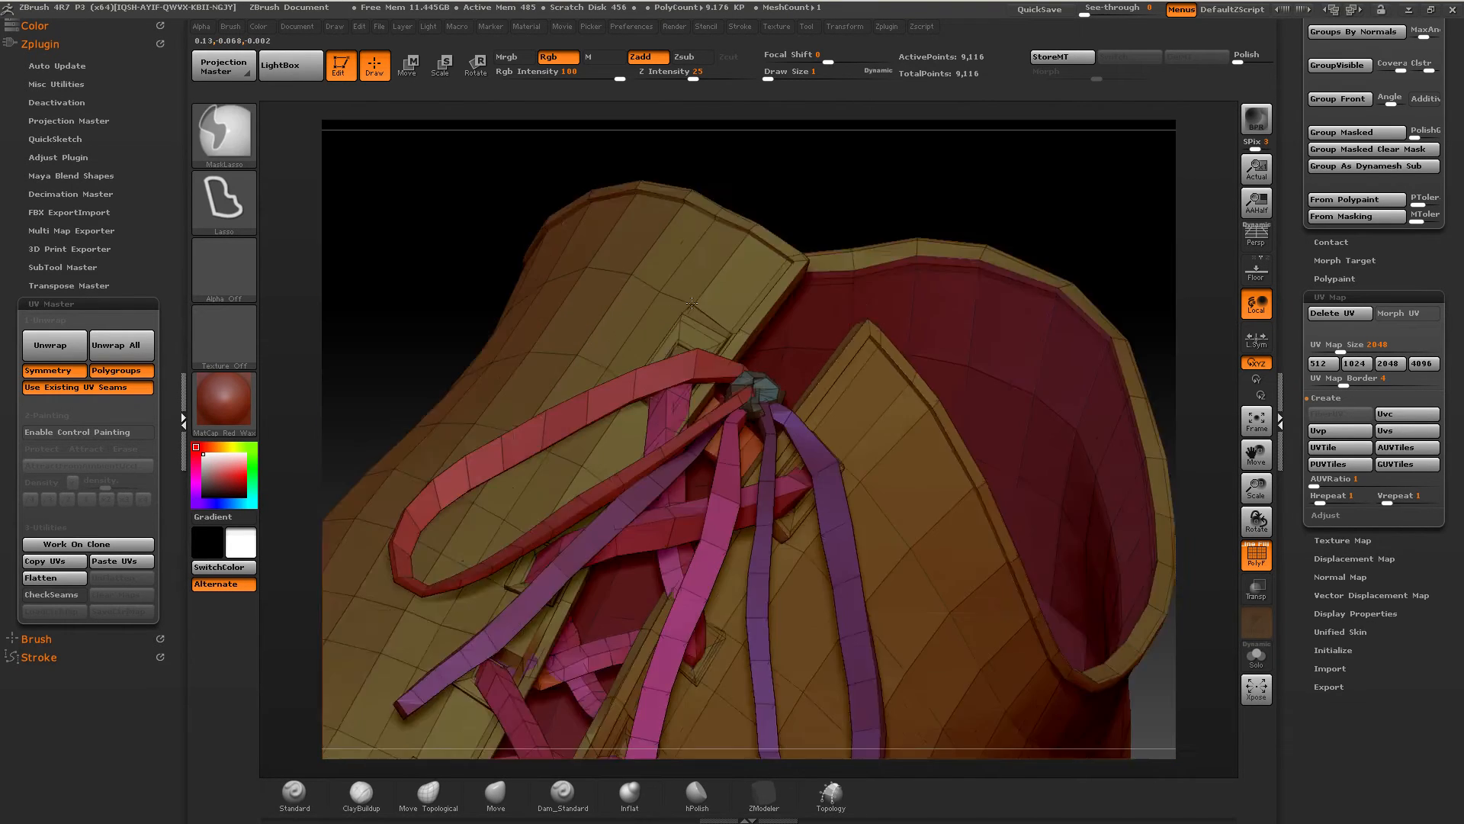
left_click(731, 418, "ctrl+shift")
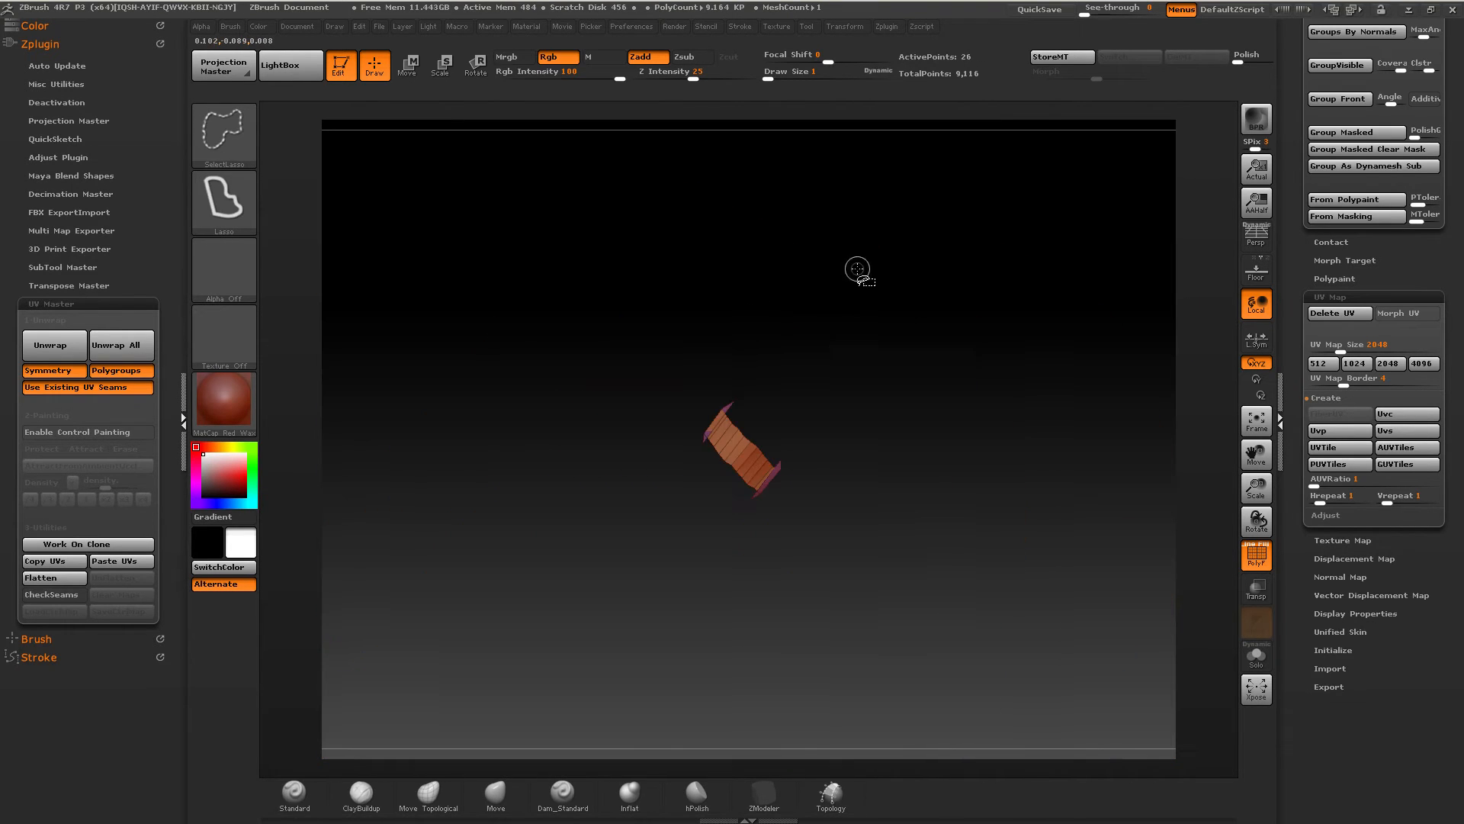
Step: Trim the adjoining end faces from the isolated band strip and assign the strip to its own polygroup
right_click_drag(727, 512, 794, 549, "ctrl")
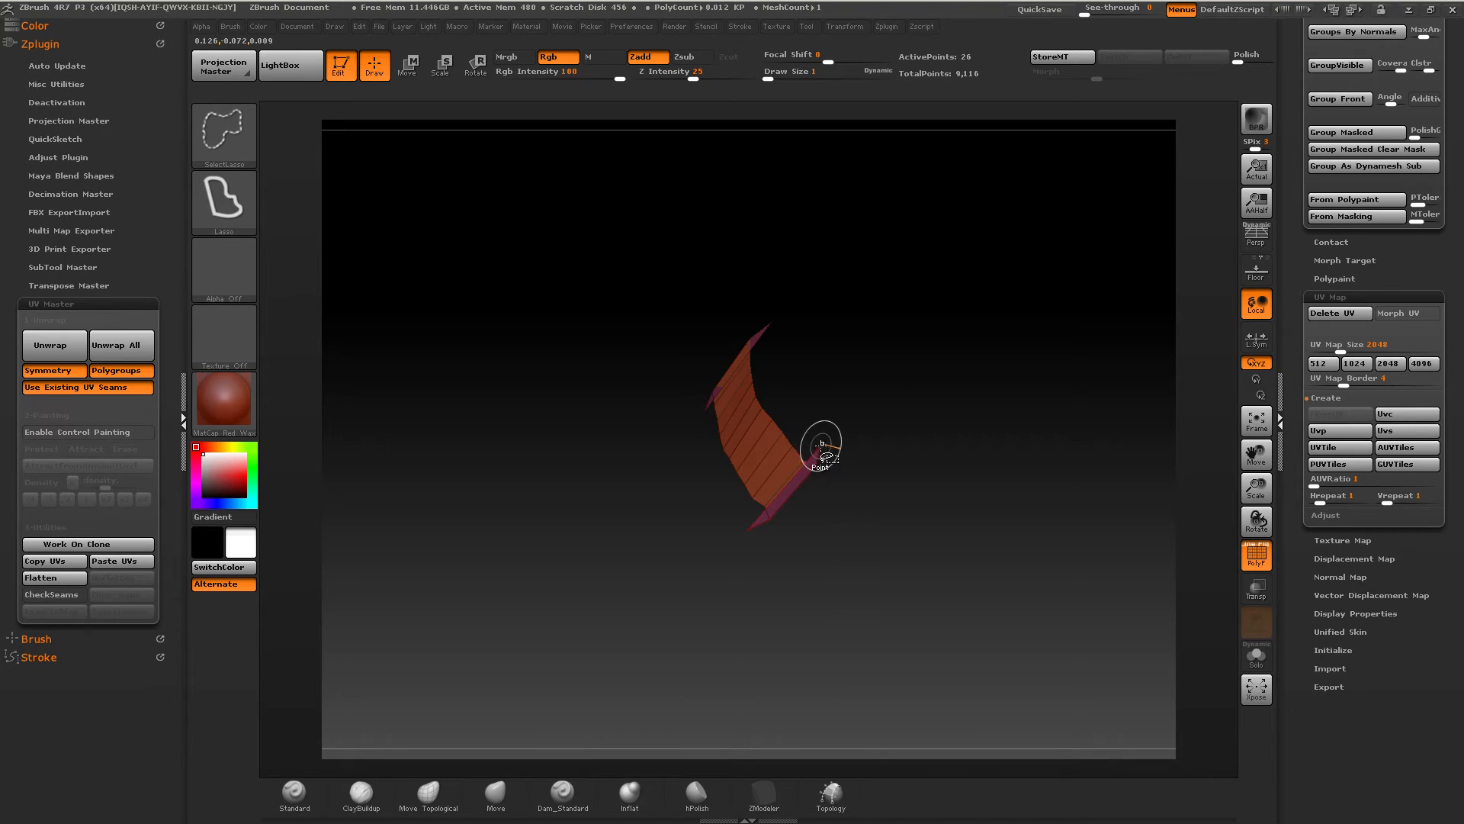
key("ctrl+w")
key("ctrl+w")
right_click_drag(838, 415, 793, 458)
mouse_move(793, 457)
right_mouse_down("ctrl")
mouse_move(745, 405)
mouse_move(738, 448)
mouse_move(658, 389)
right_mouse_up("ctrl")
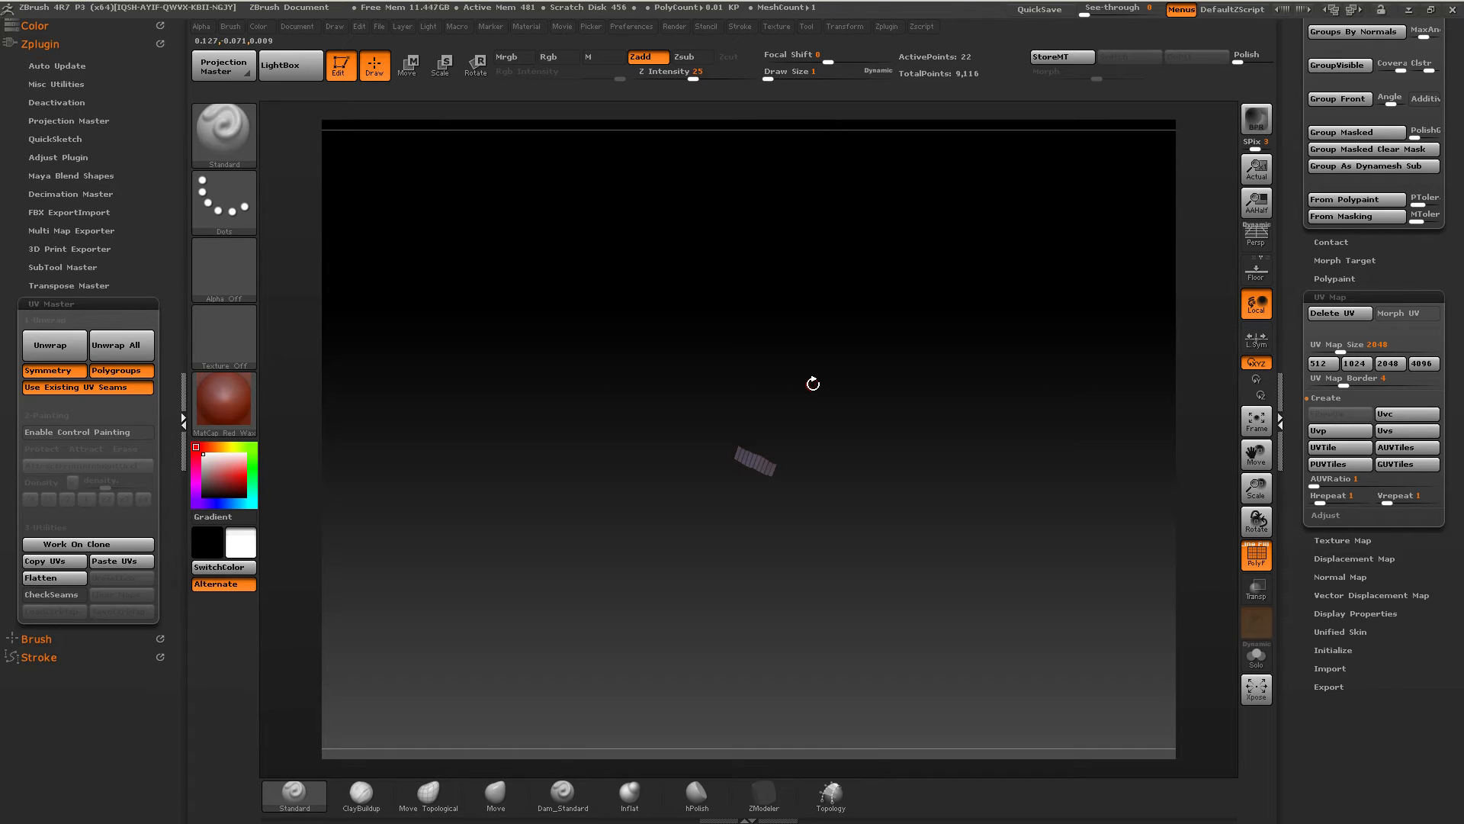
key("ctrl")
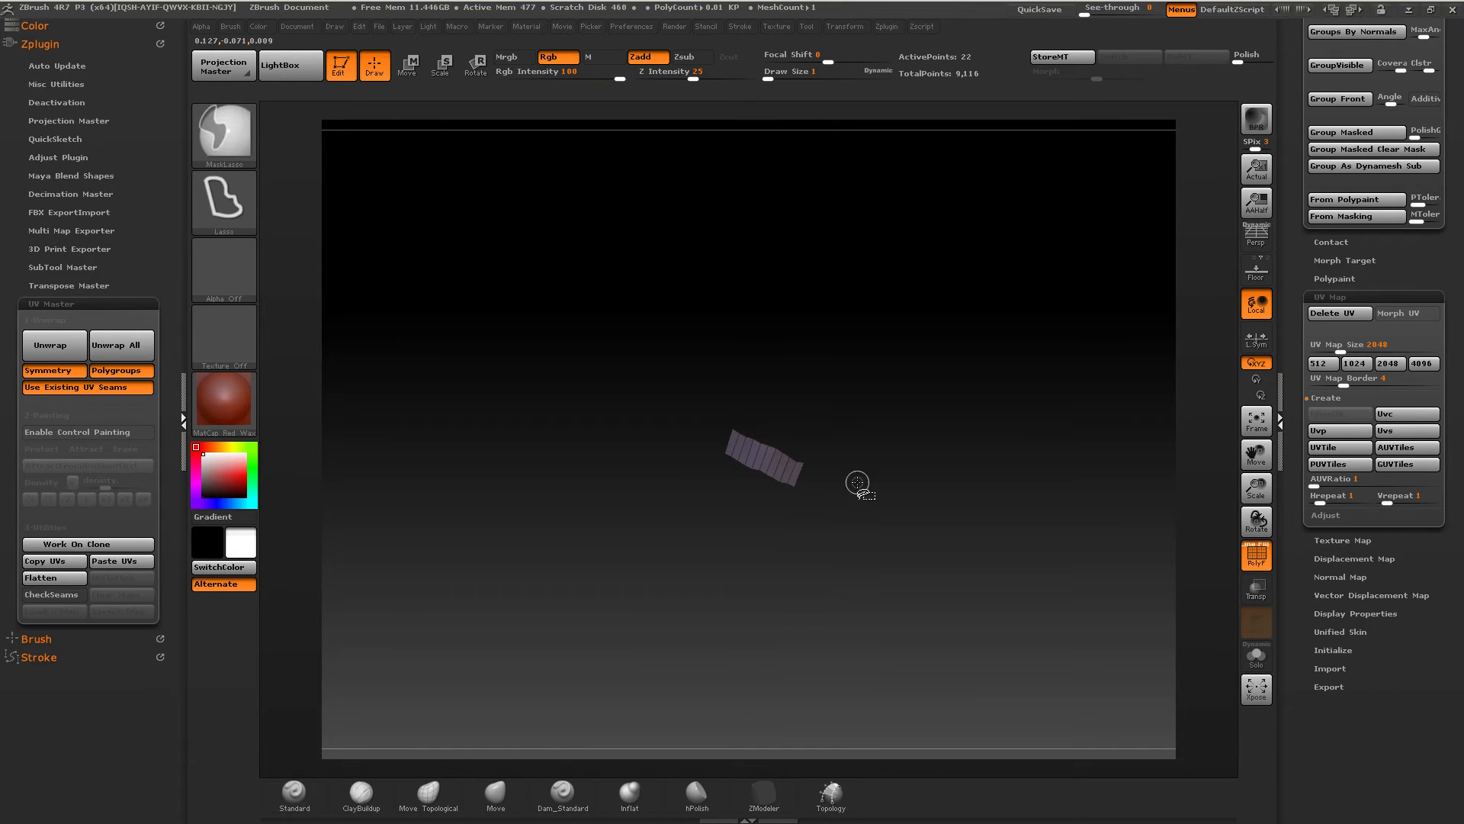
Step: Check the regrouped outer band strip on its own from several angles
left_click(777, 479, "ctrl+shift")
right_click_drag(785, 438, 828, 423)
right_click_drag(827, 423, 873, 431, "ctrl")
right_click_drag(873, 431, 877, 413, "ctrl")
left_click(875, 405, "ctrl+shift")
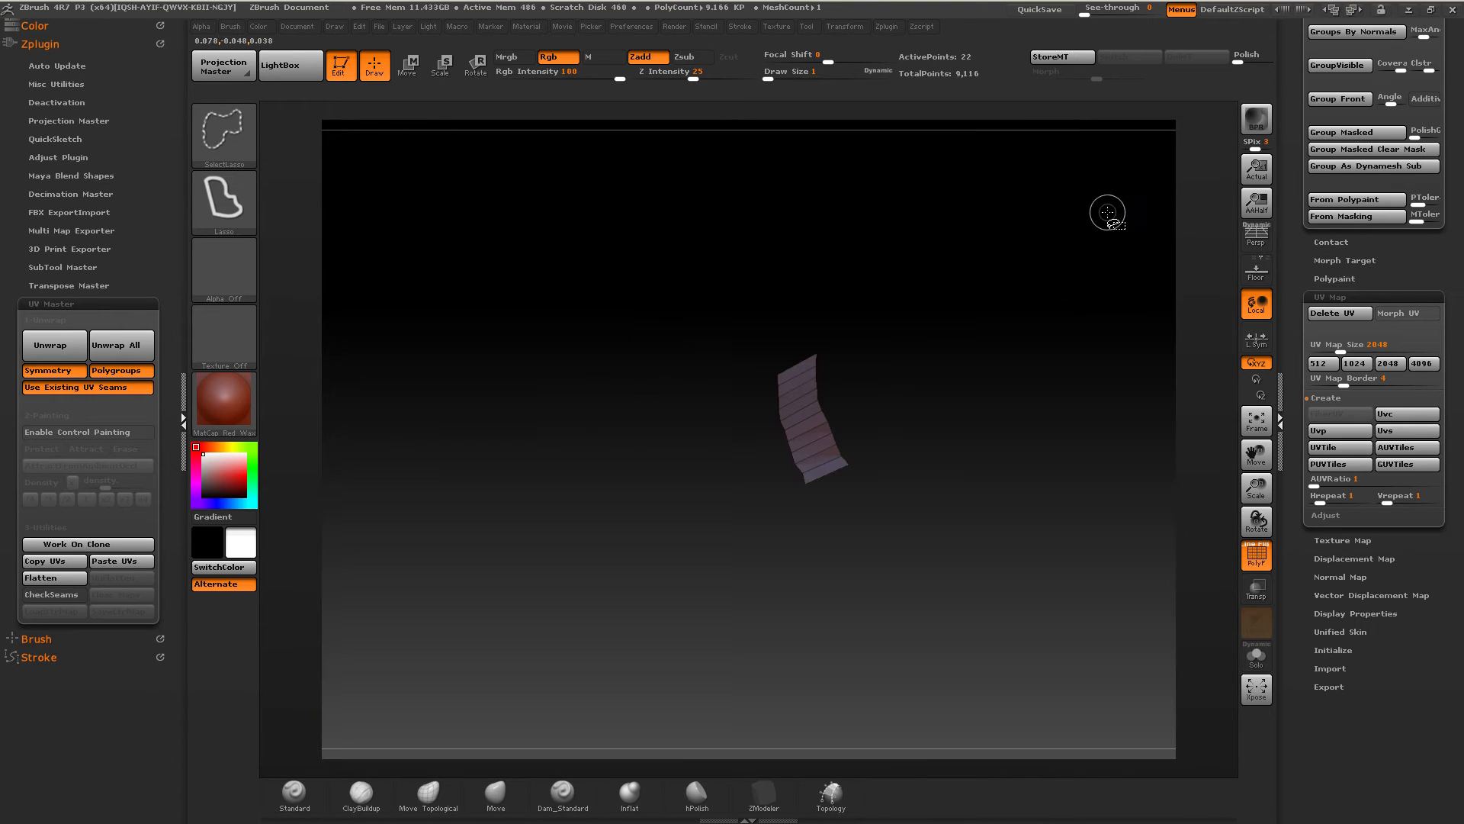
Step: Expand the visible band strip to its neighbouring faces, bring back the rest of the shoe, and hide the crisscross lace polygroup using SelectRect
key("ctrl+shift")
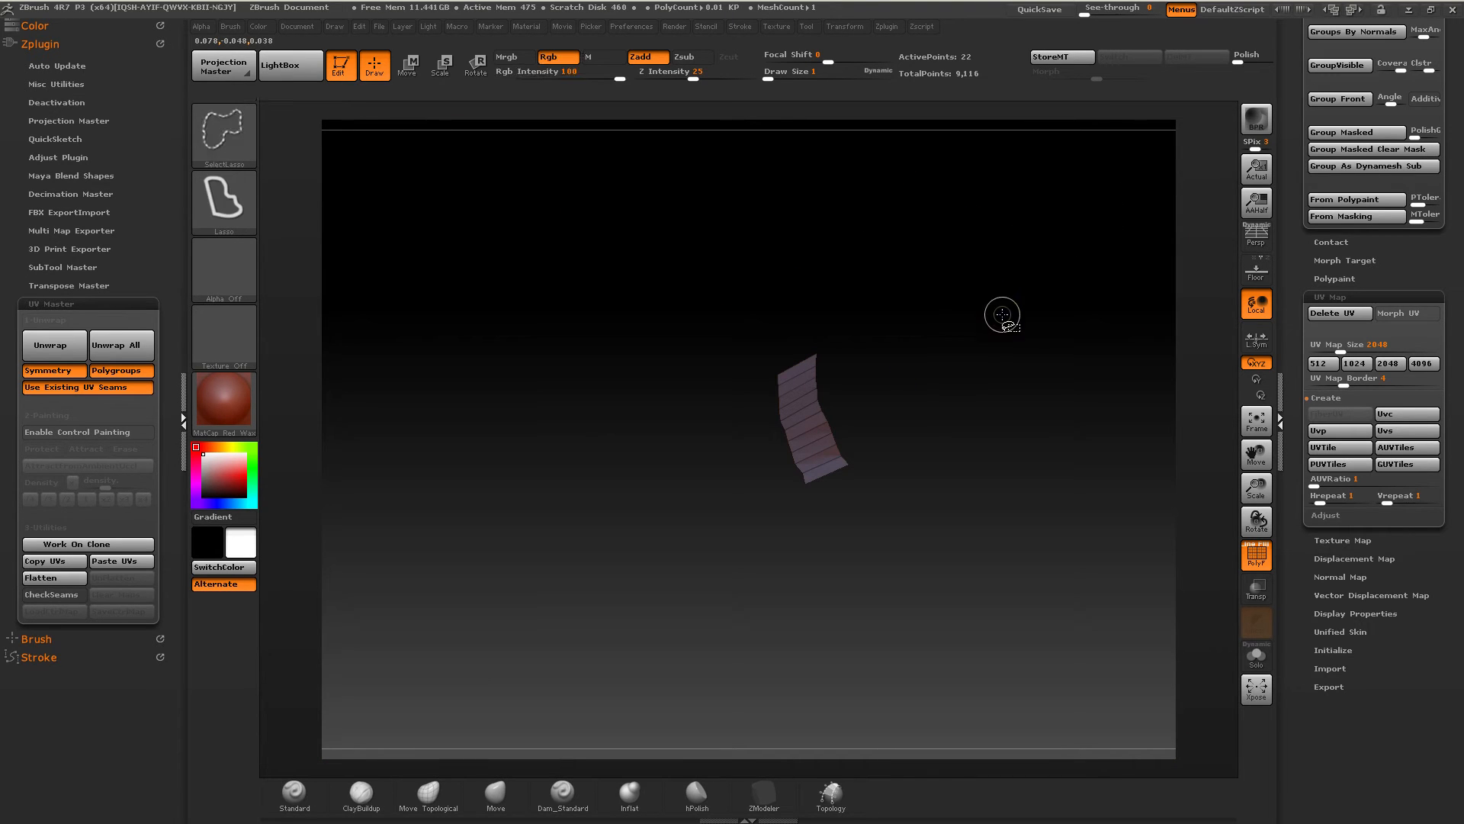
right_click_drag(848, 349, 829, 464, "ctrl")
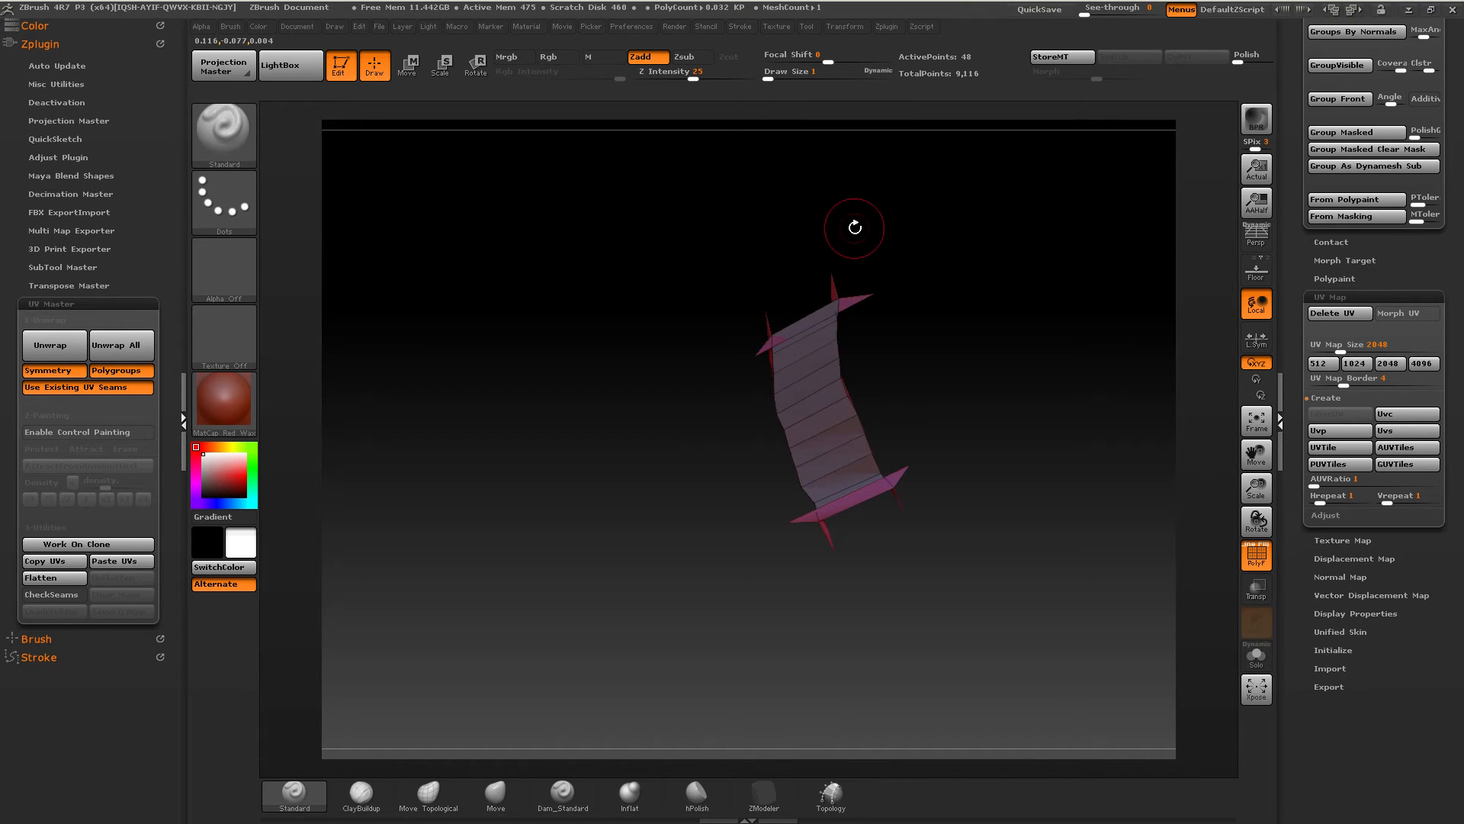
mouse_move(854, 227)
right_mouse_down()
mouse_move(833, 252)
mouse_move(717, 300)
mouse_move(854, 262)
mouse_move(820, 284)
right_mouse_up()
left_click(845, 284, "ctrl+shift")
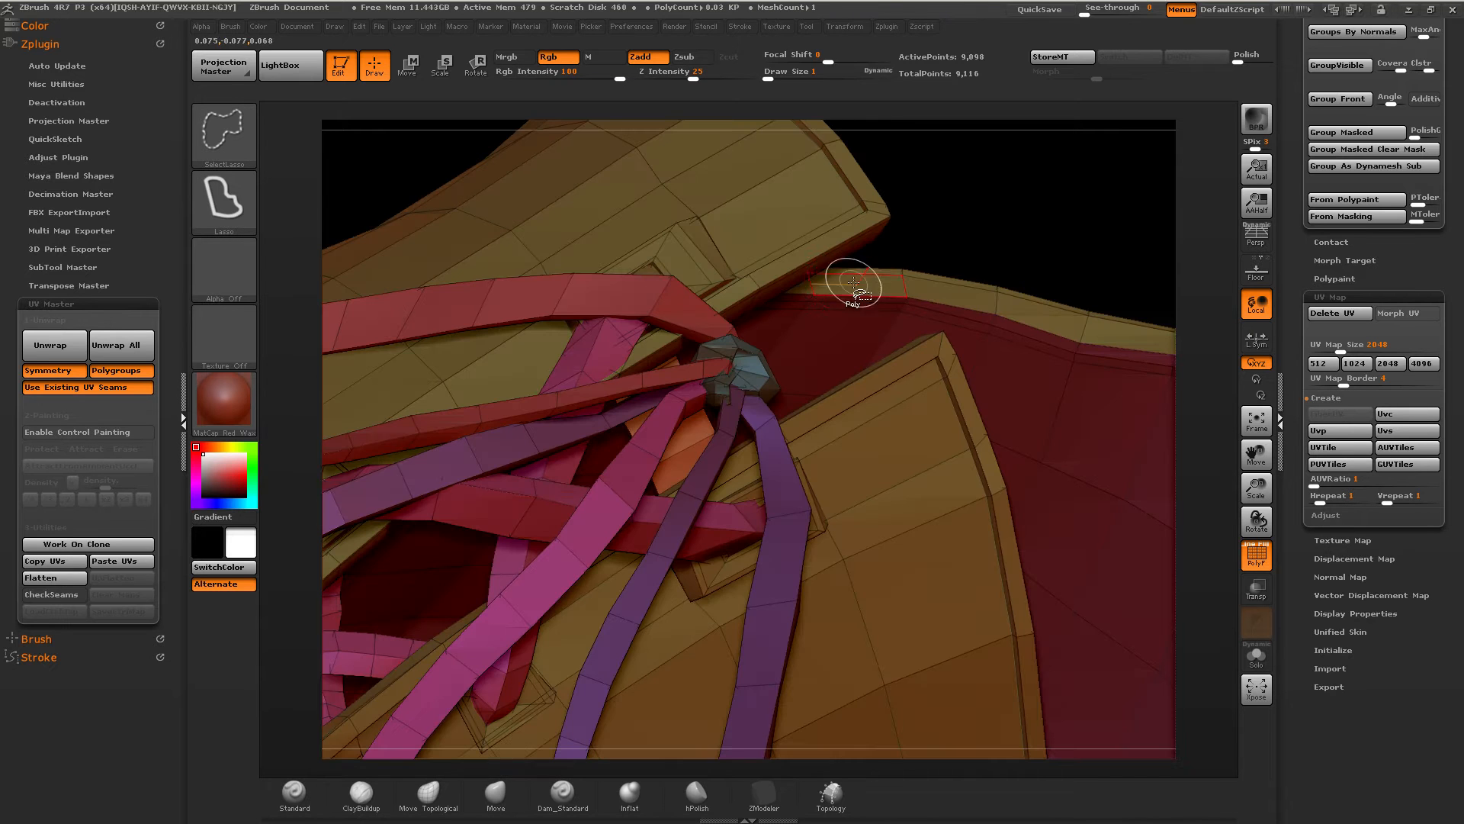
left_click(214, 135, "ctrl+shift")
left_click(367, 160, "ctrl+shift")
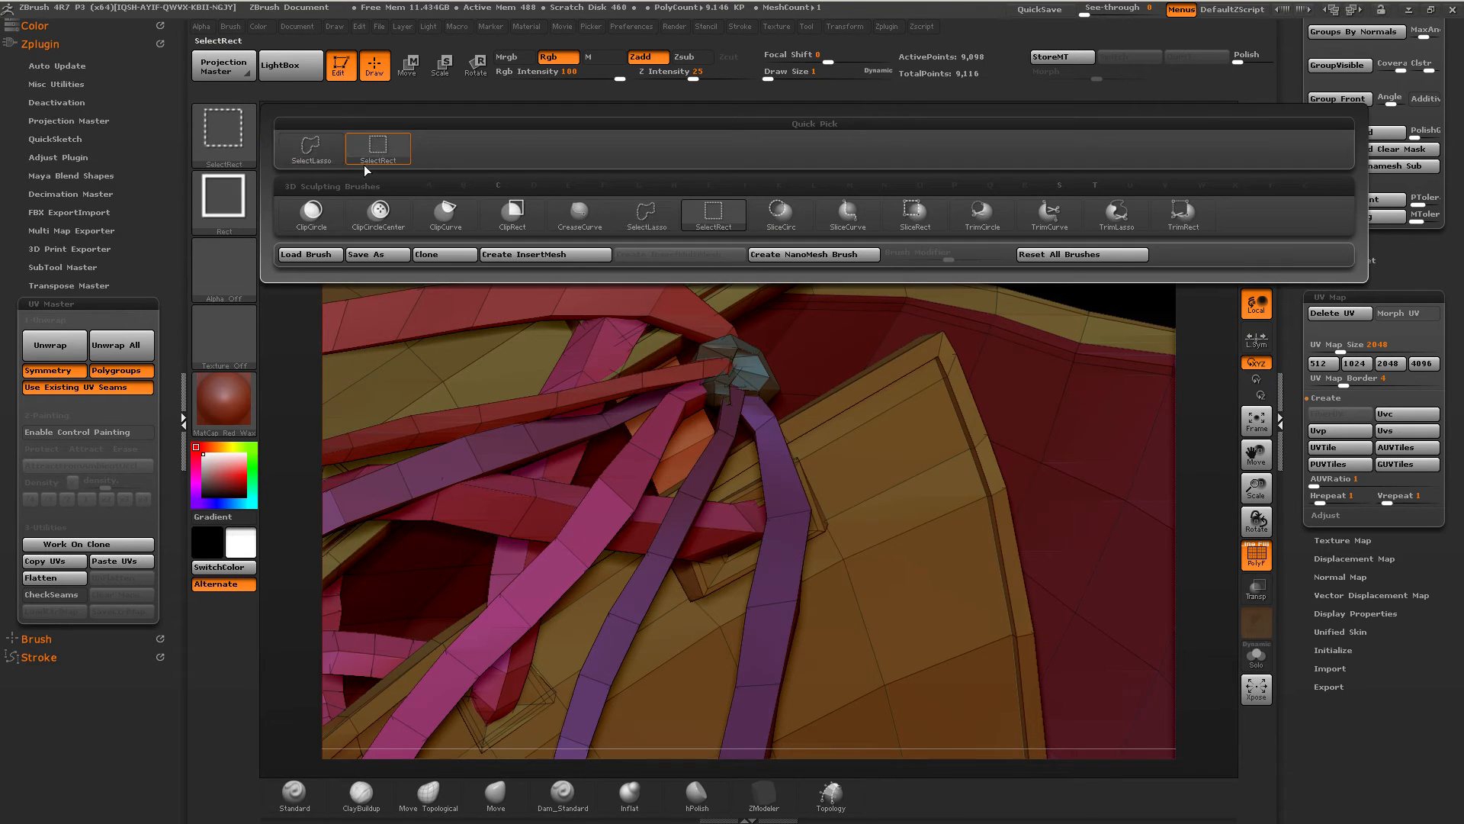
mouse_move(535, 496)
right_mouse_down("alt")
mouse_move(781, 391)
mouse_move(732, 282)
right_mouse_up("alt")
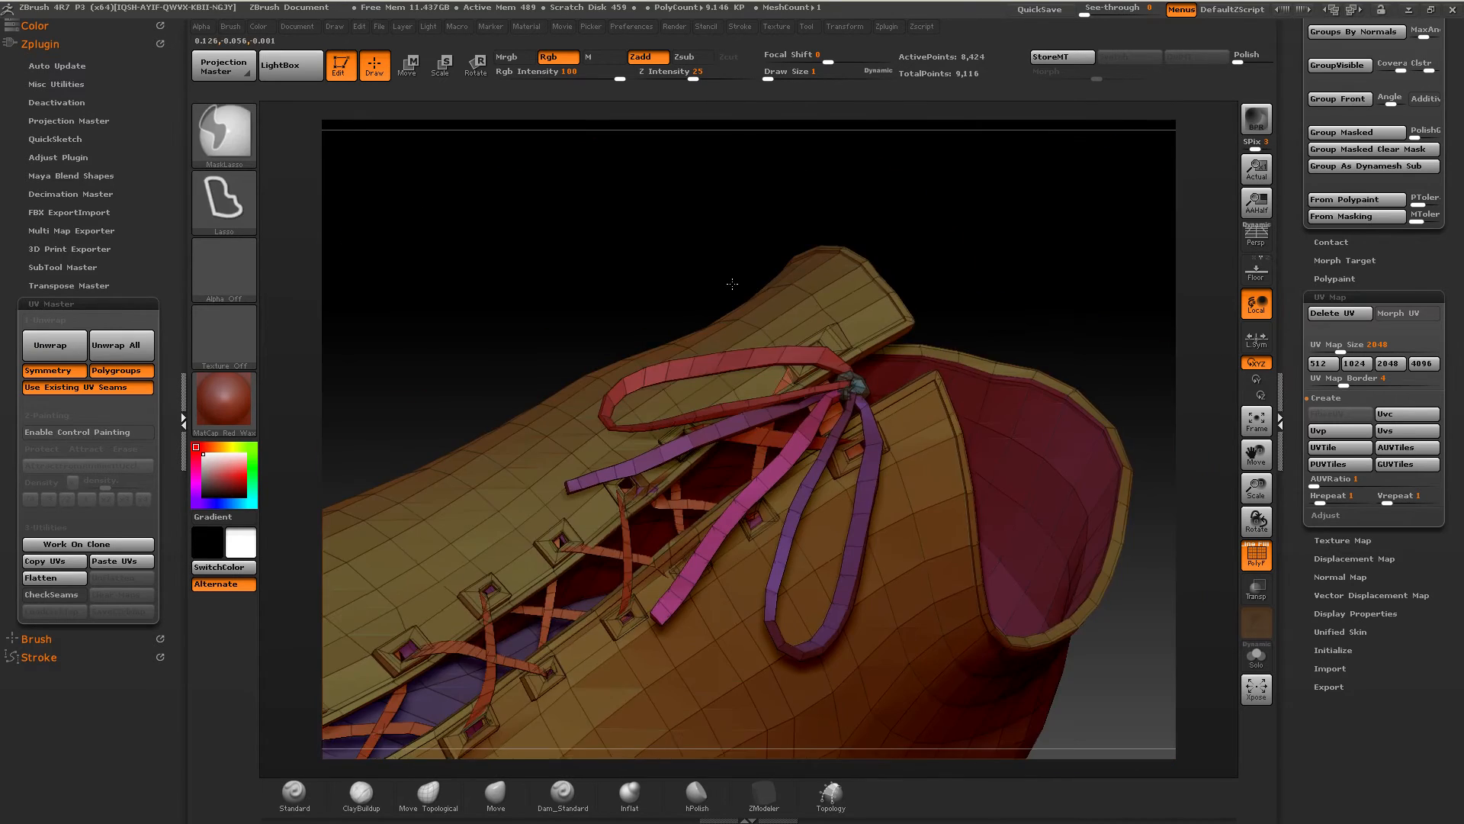
Step: Isolate the crisscross lace faces beneath the bow, assign them to one polygroup, and bring back the rest of the shoe
left_click(777, 442, "ctrl+shift")
right_click_drag(905, 360, 697, 421)
right_click_drag(749, 530, 547, 229, "alt")
key("ctrl+w")
mouse_move(706, 418)
right_mouse_down()
mouse_move(699, 350)
mouse_move(804, 397)
mouse_move(743, 373)
mouse_move(877, 385)
mouse_move(892, 366)
mouse_move(853, 415)
mouse_move(892, 465)
mouse_move(743, 419)
right_mouse_up()
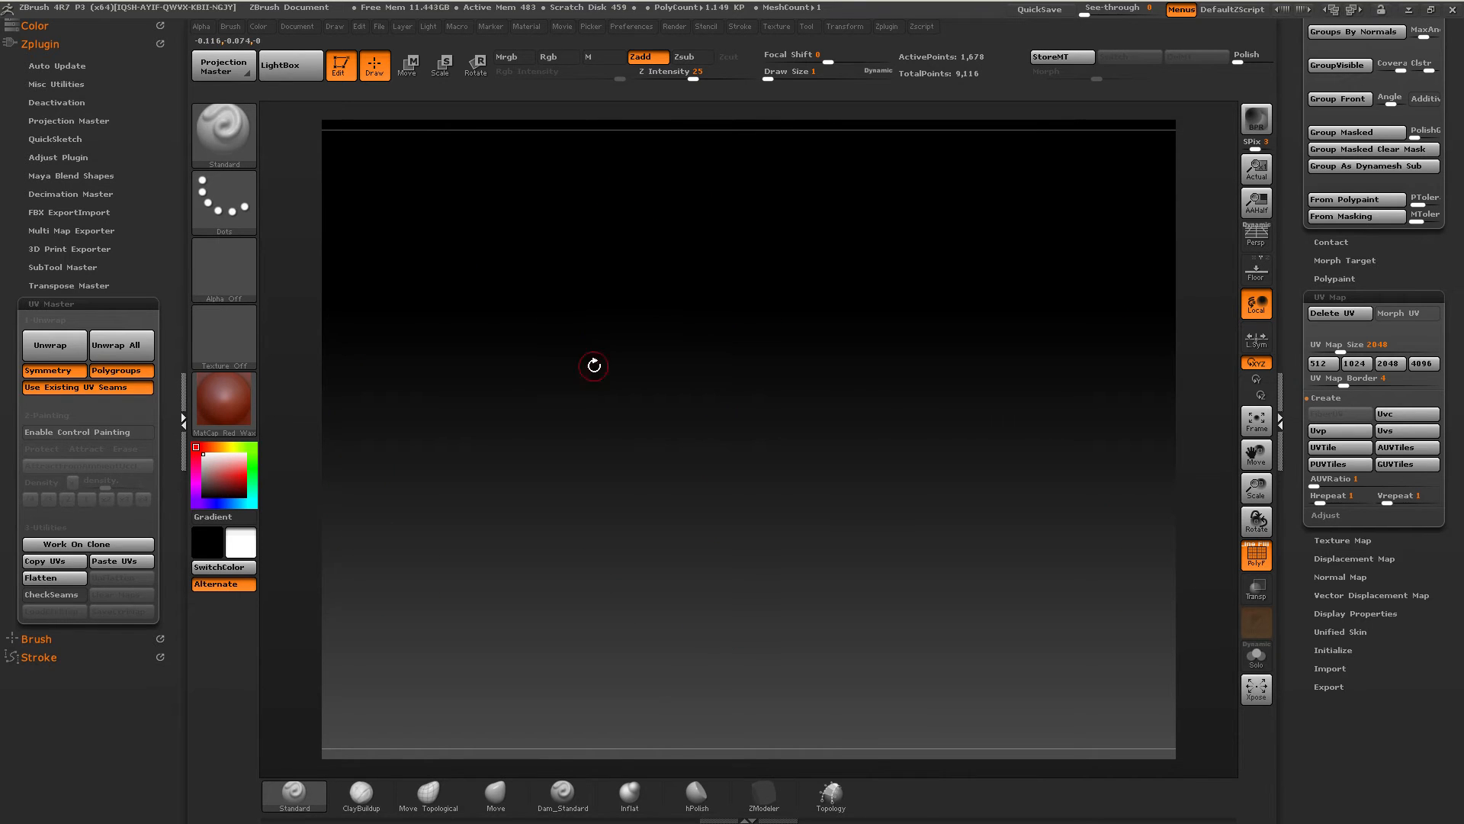
key("f")
mouse_move(399, 249)
right_mouse_down("ctrl")
mouse_move(463, 331)
mouse_move(364, 321)
mouse_move(481, 445)
mouse_move(596, 433)
mouse_move(621, 404)
mouse_move(613, 463)
mouse_move(640, 384)
right_mouse_up("ctrl")
key("f")
left_click_drag(902, 386, 813, 419, "ctrl+shift")
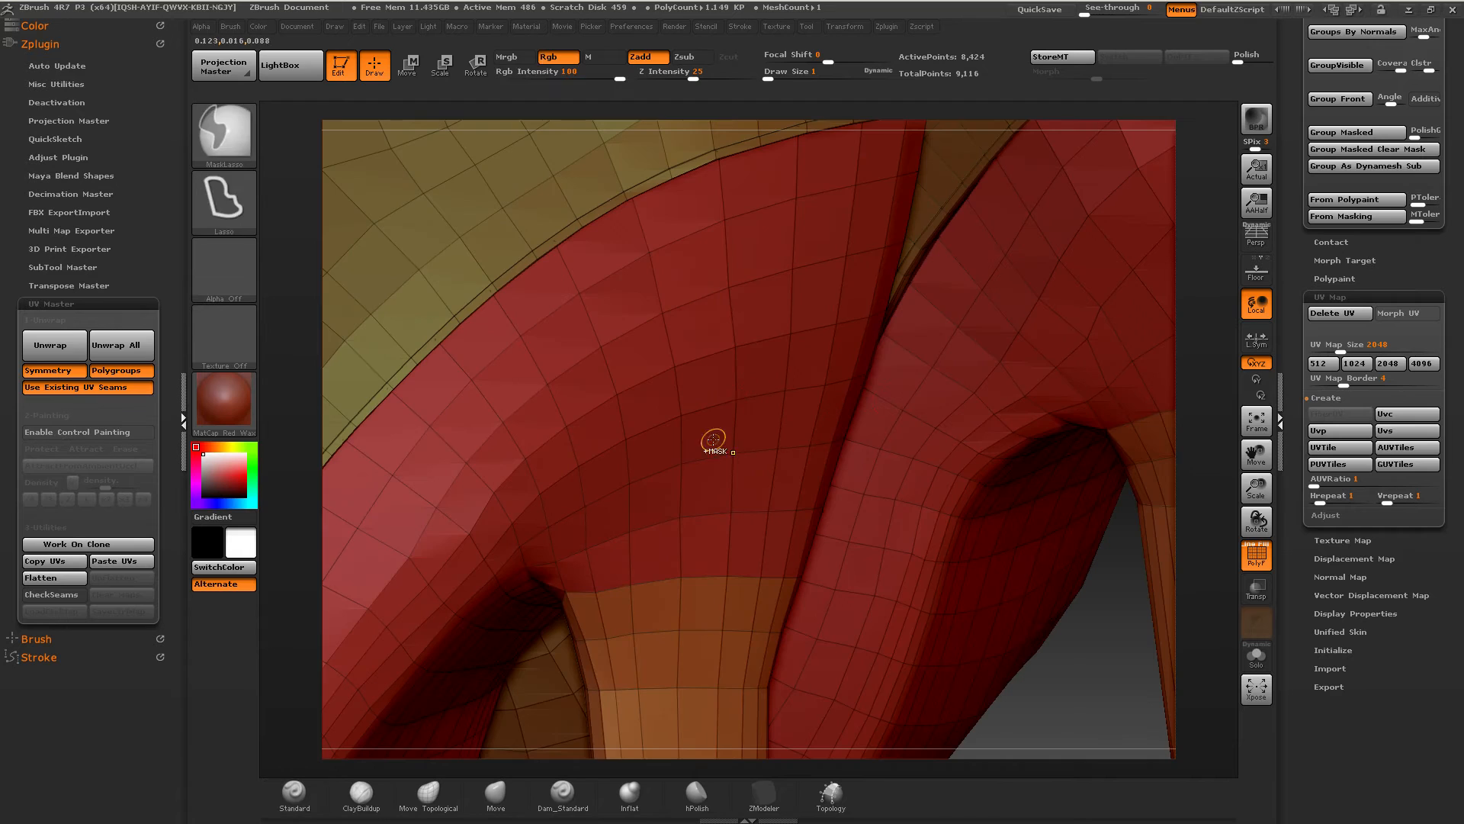
Step: Hide everything except the complete crisscross lacing
right_click_drag(715, 442, 786, 564, "ctrl")
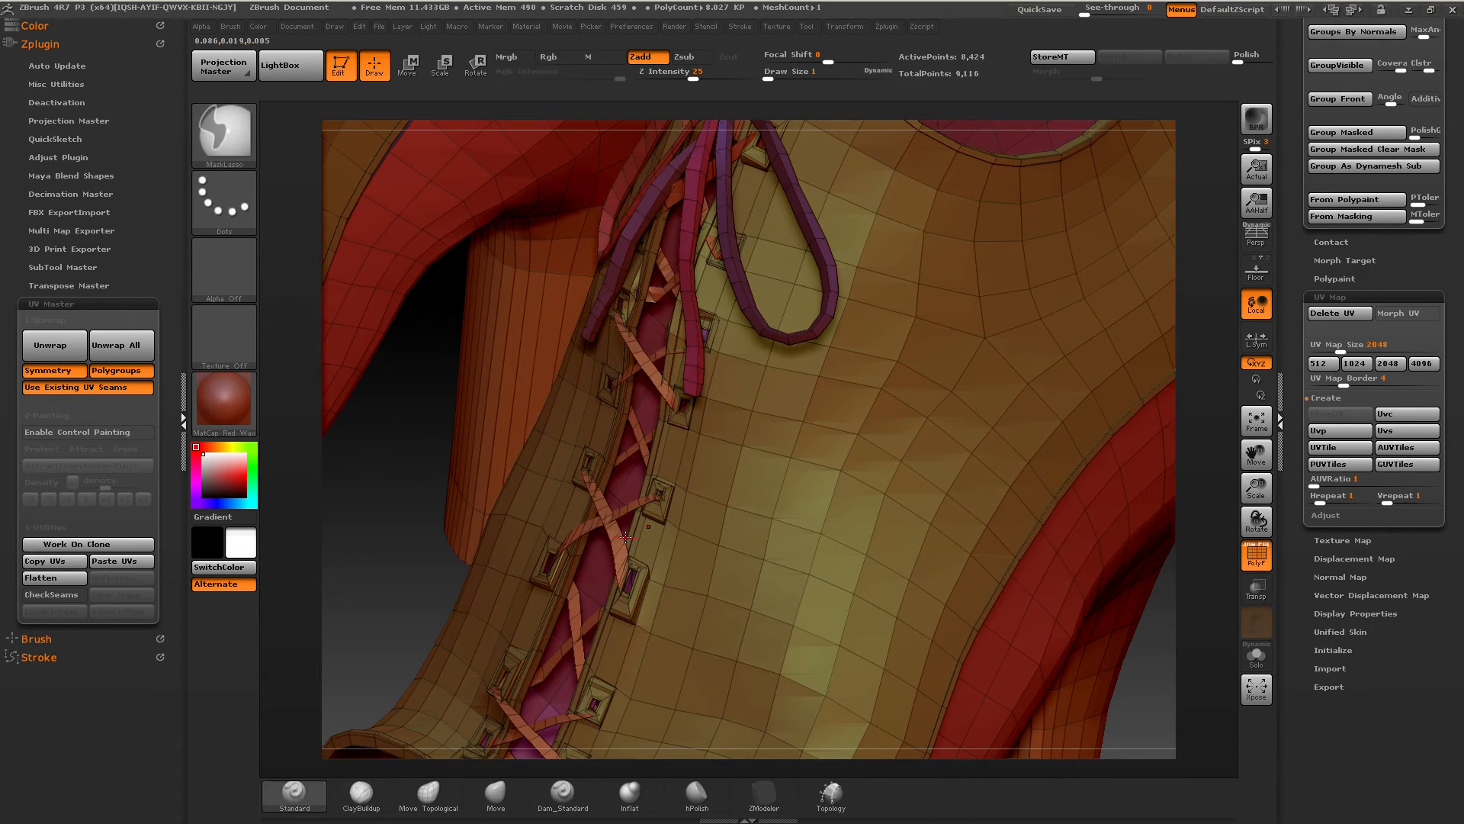
left_click(611, 519, "ctrl+shift")
right_click_drag(655, 545, 665, 412, "ctrl")
left_click_drag(984, 454, 945, 484, "ctrl+shift")
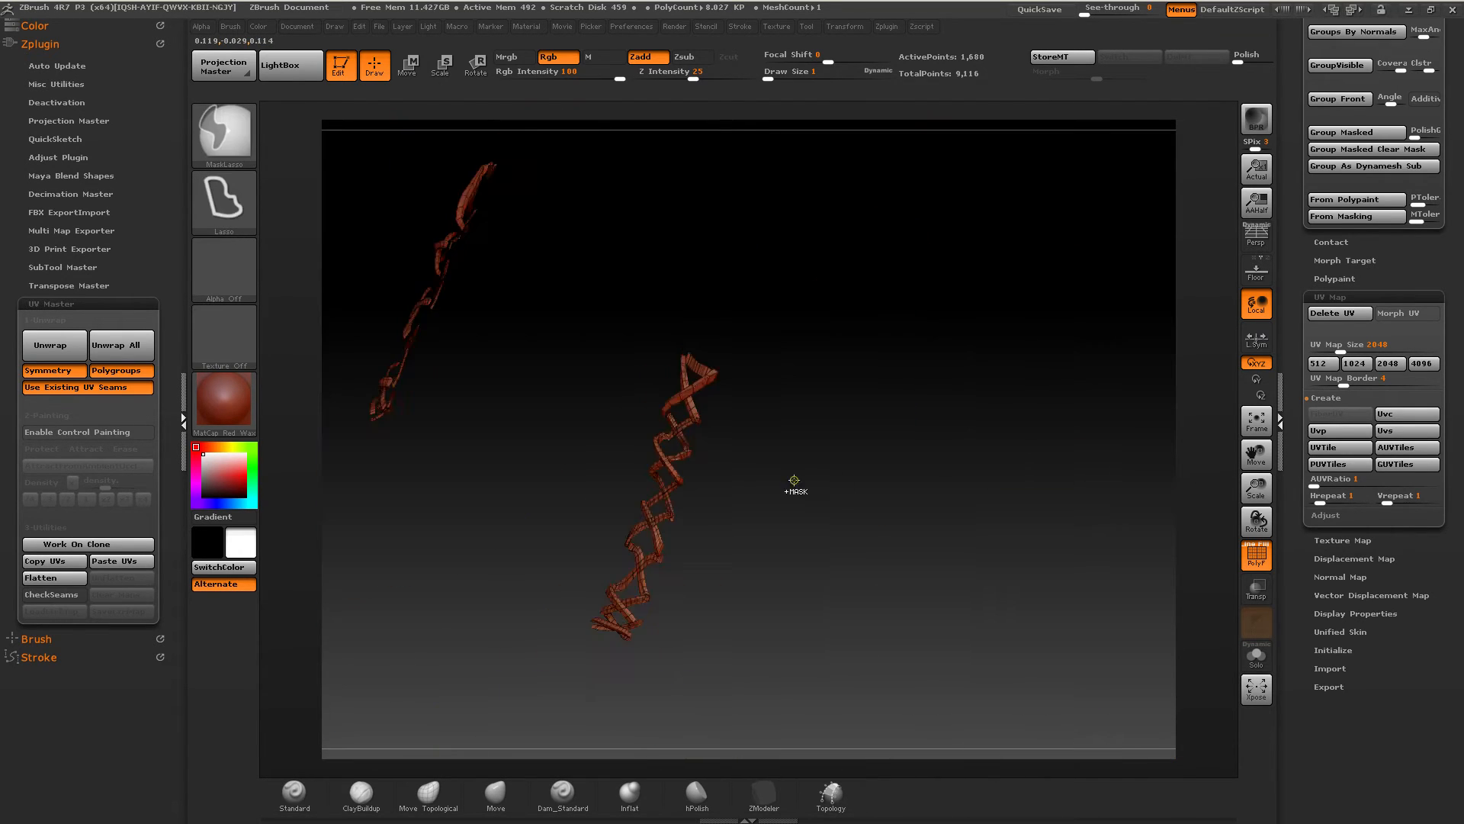
right_click_drag(794, 483, 774, 534, "ctrl")
right_click_drag(774, 533, 657, 463)
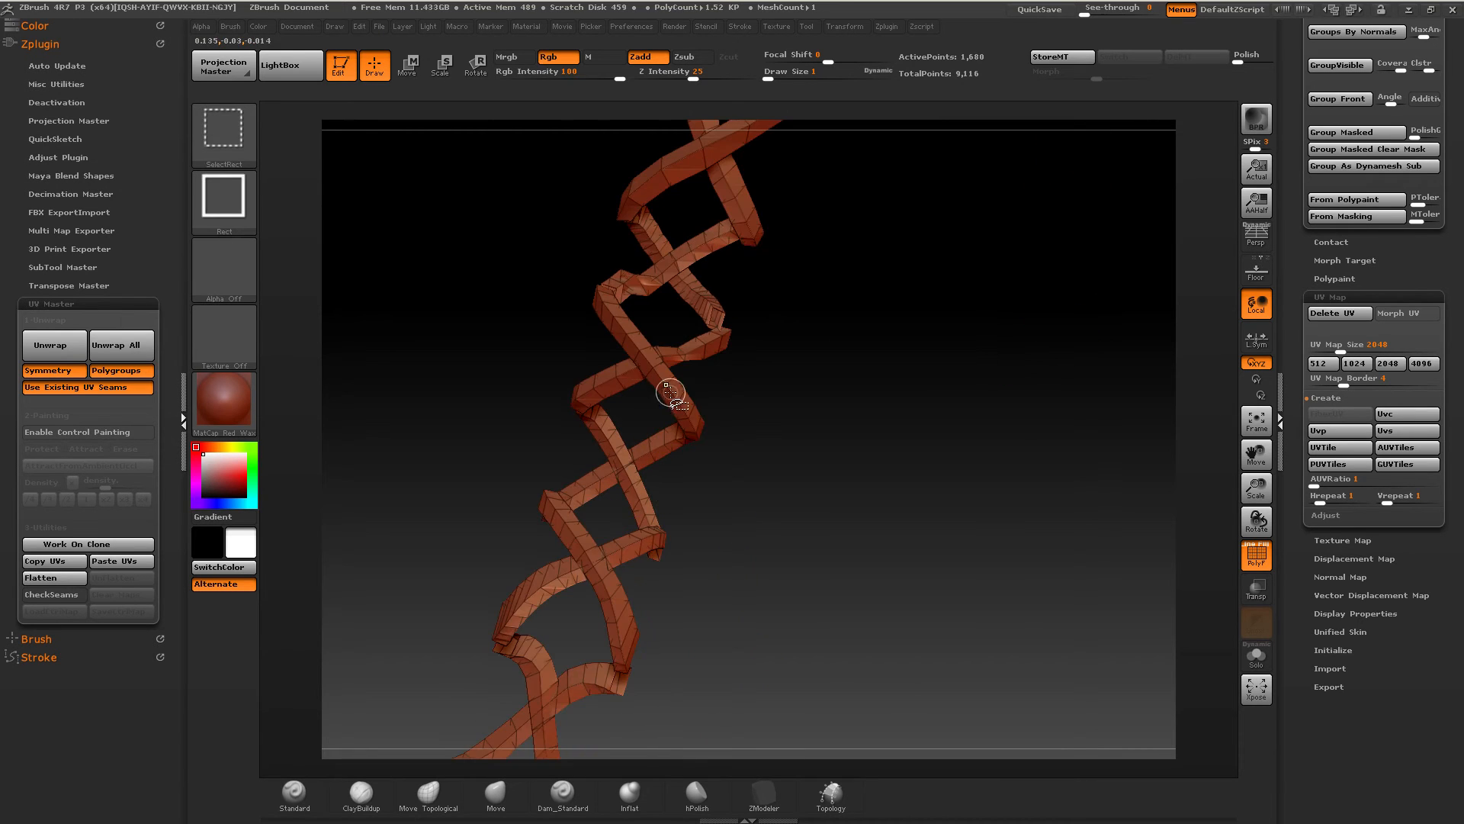
Step: Isolate the outer face strip of the crisscross lacing and assign it to a new polygroup
left_click(671, 391, "ctrl+shift")
key("ctrl+w")
key("ctrl+w")
key("ctrl+w")
key("ctrl+w")
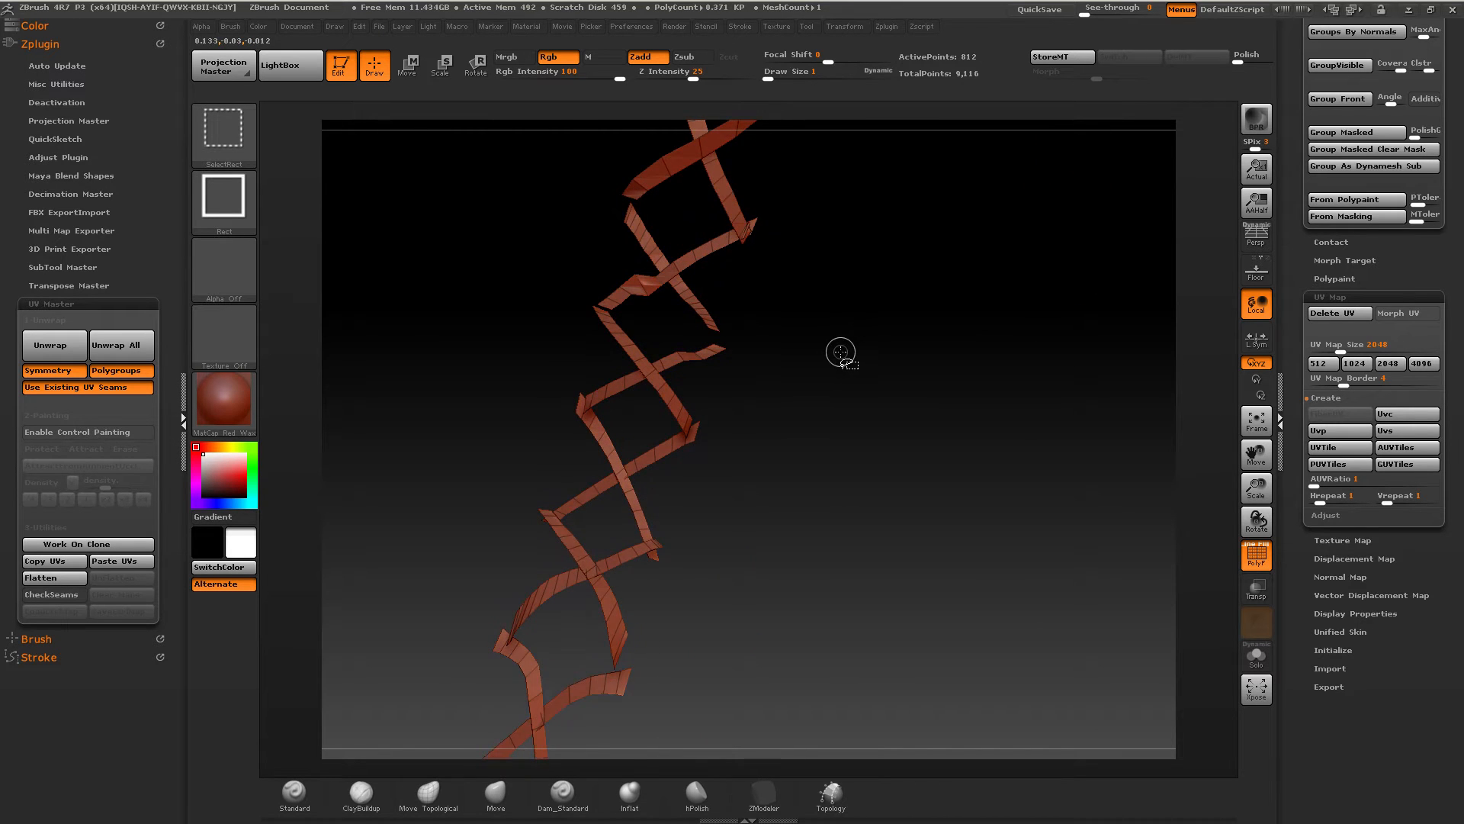
key("ctrl+w")
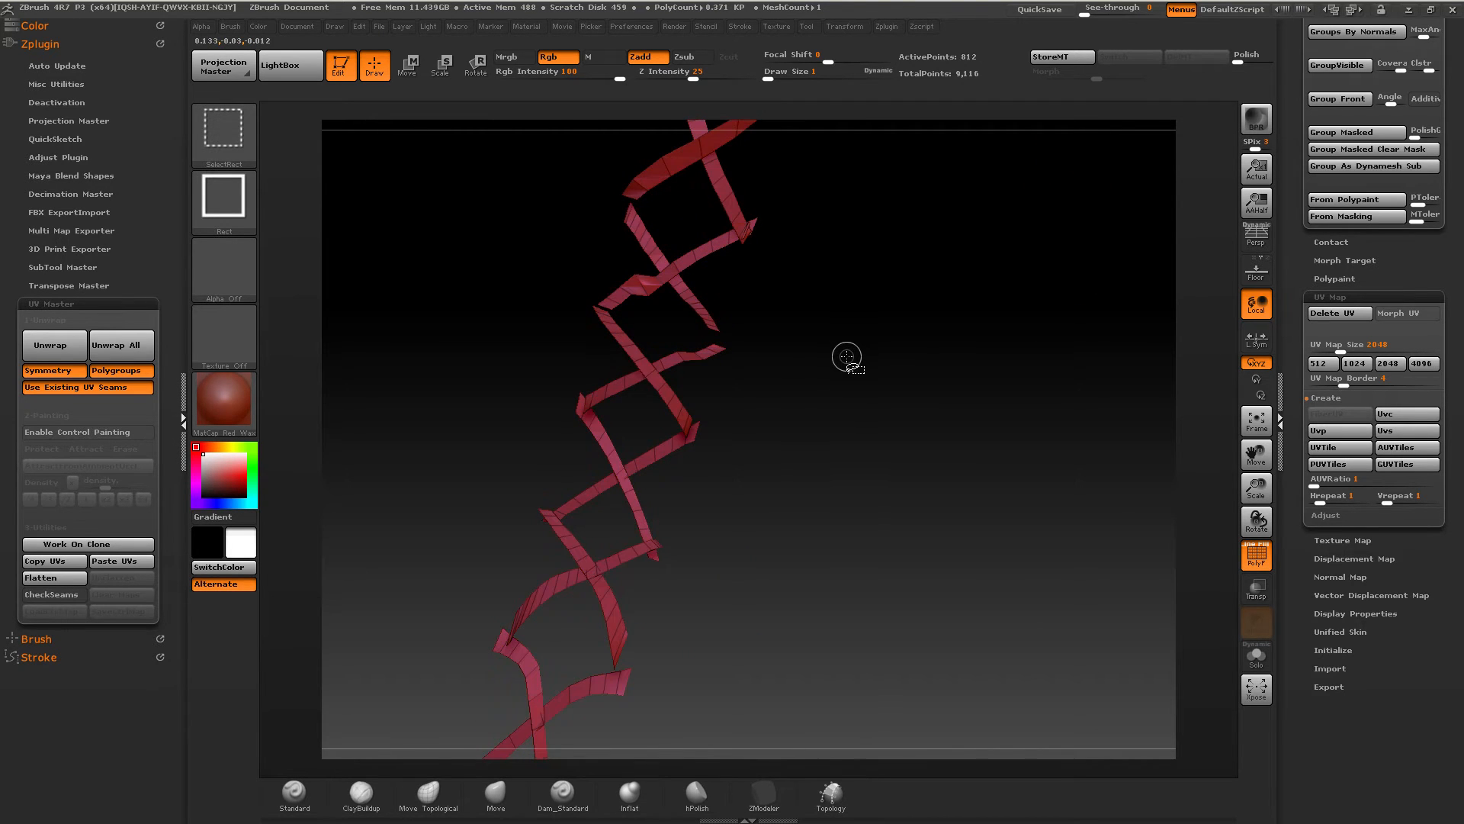
Step: Bring back the rest of the shoe, then reverse the visibility to leave only the crisscross lacing on screen
left_click(877, 327, "ctrl+shift")
double_click(697, 377, "ctrl+shift")
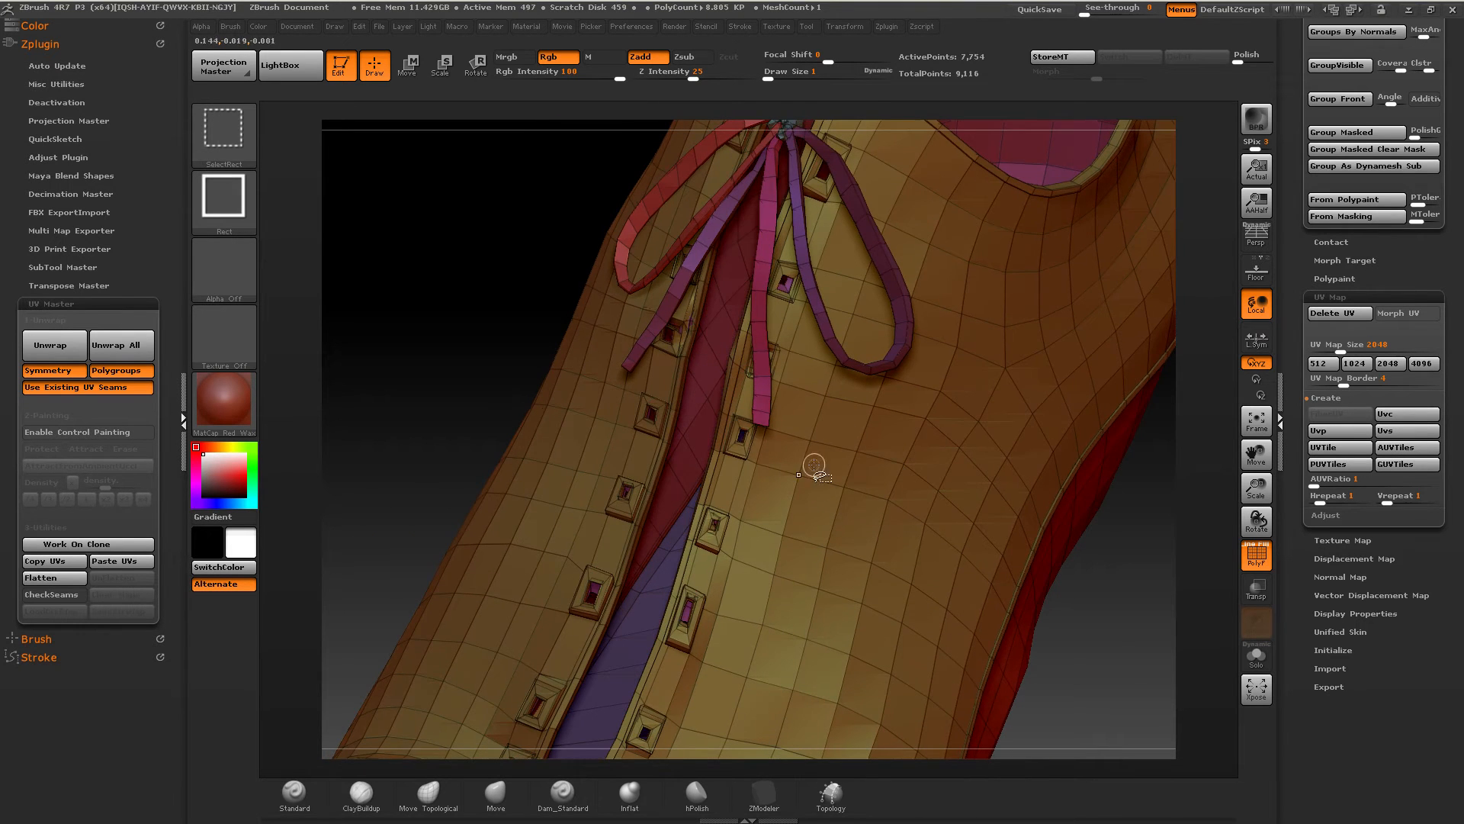
left_click_drag(1126, 590, 1049, 619, "ctrl+shift")
key("ctrl+z")
left_click_drag(1158, 611, 1068, 643, "ctrl+shift")
left_click_drag(992, 602, 789, 399)
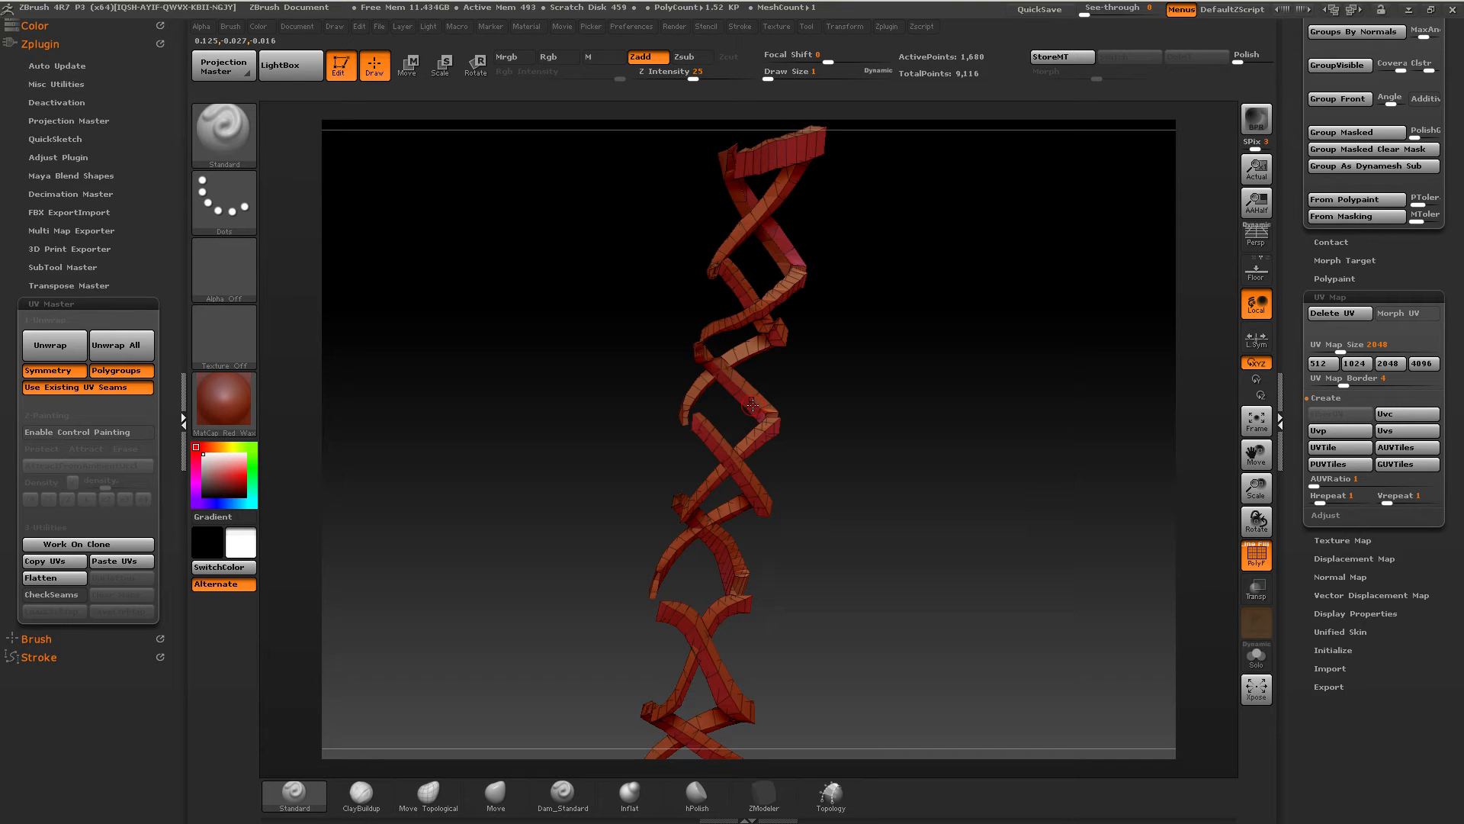
Step: Examine the regrouped crisscross lacing along its full length from several angles
left_click_drag(813, 599, 694, 361)
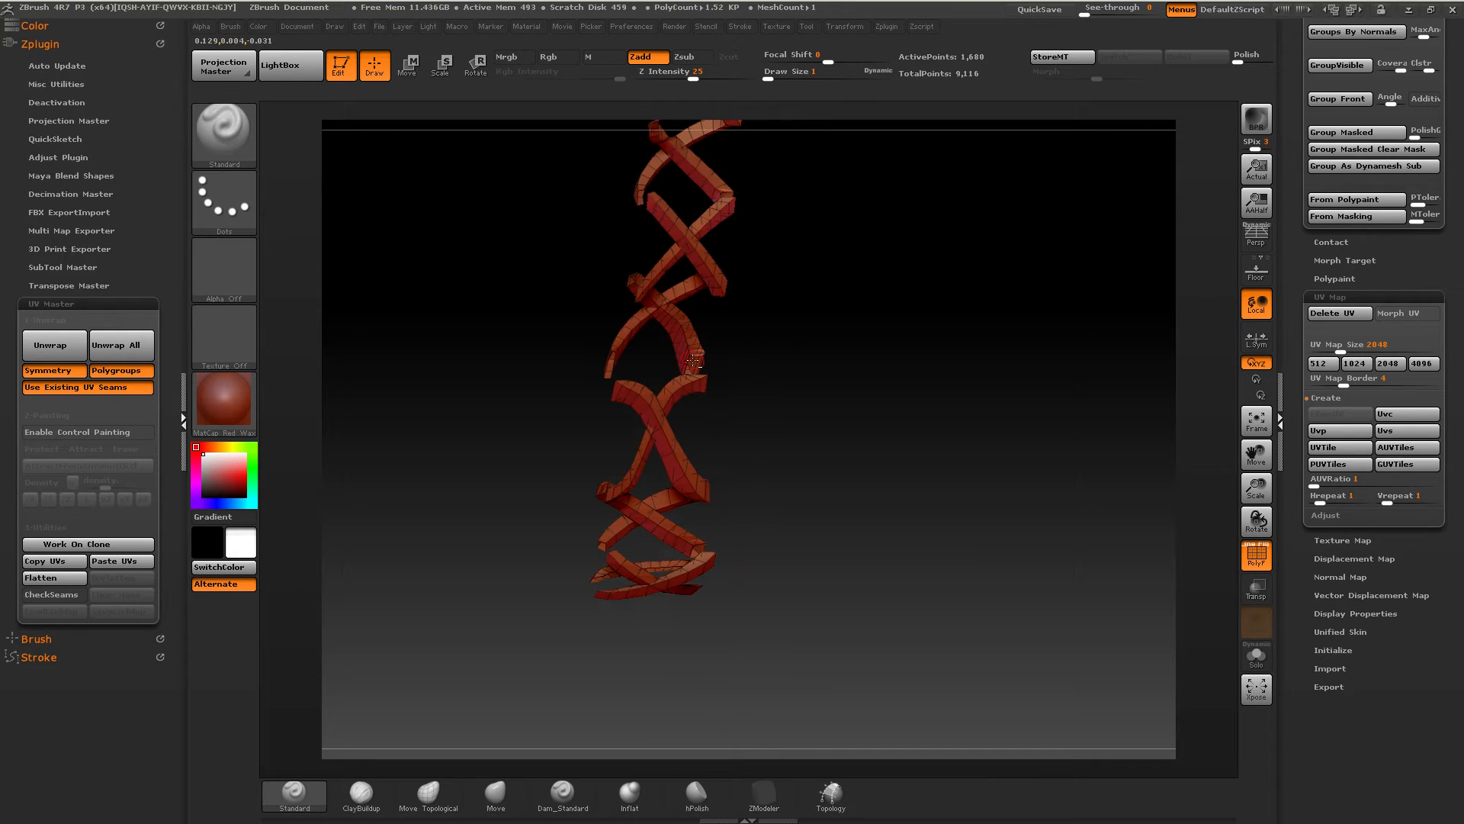
left_click_drag(798, 466, 780, 511)
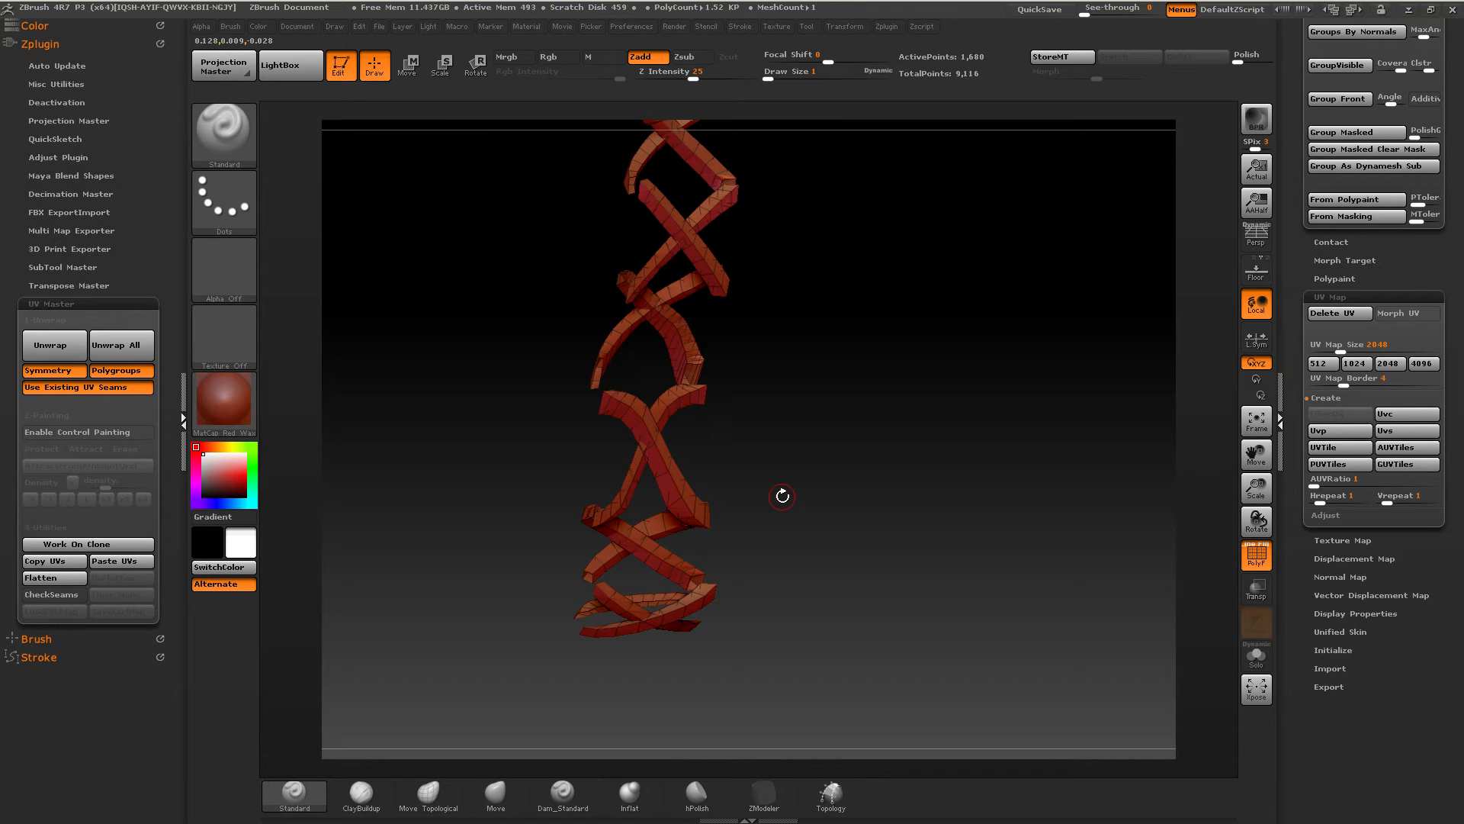
left_click_drag(781, 496, 790, 622)
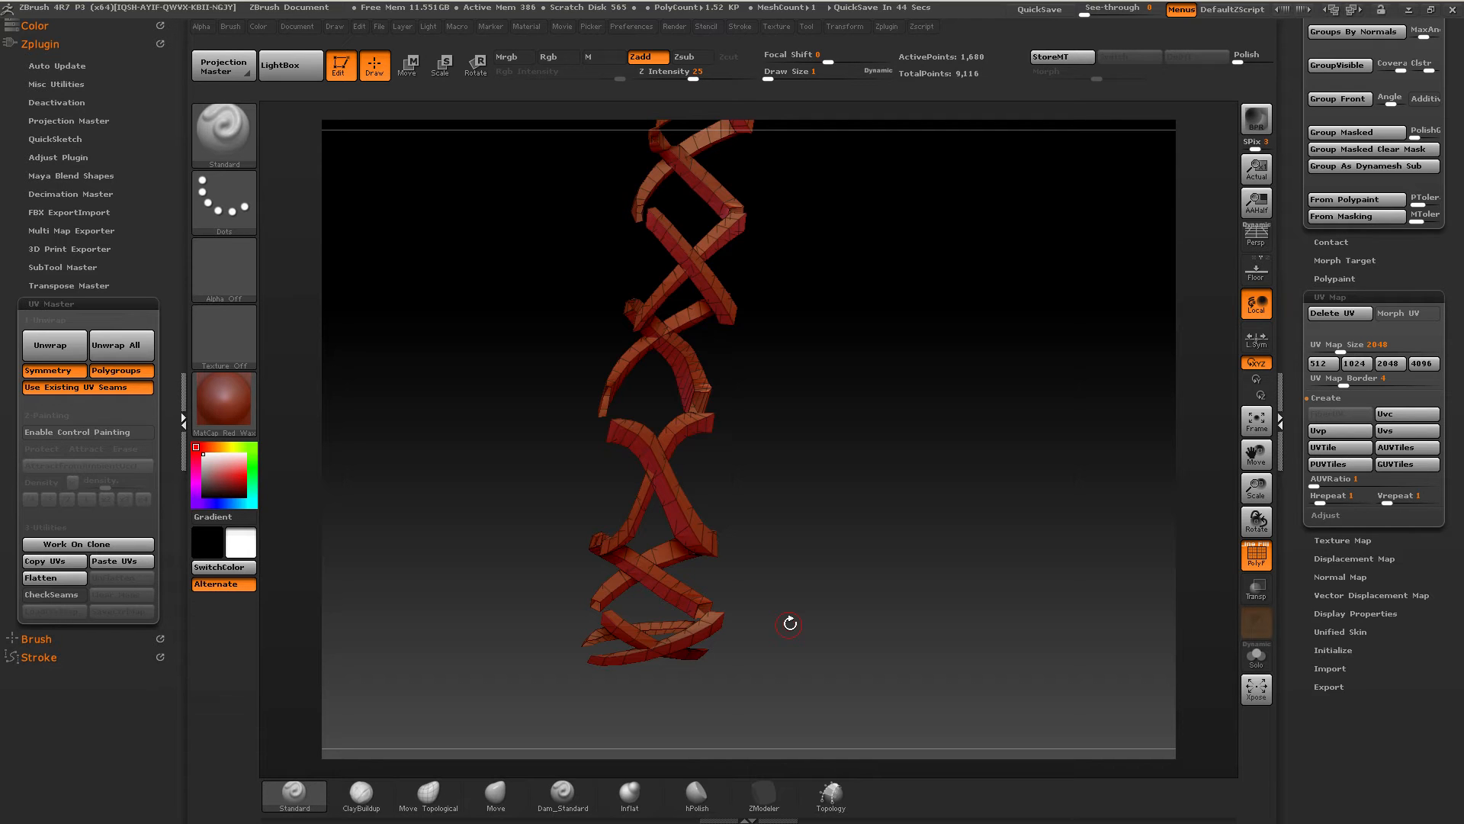
mouse_move(794, 442)
left_mouse_down()
mouse_move(889, 465)
mouse_move(794, 409)
mouse_move(813, 431)
left_mouse_up()
right_click_drag(812, 431, 811, 397, "ctrl")
right_click_drag(811, 396, 1000, 398, "alt")
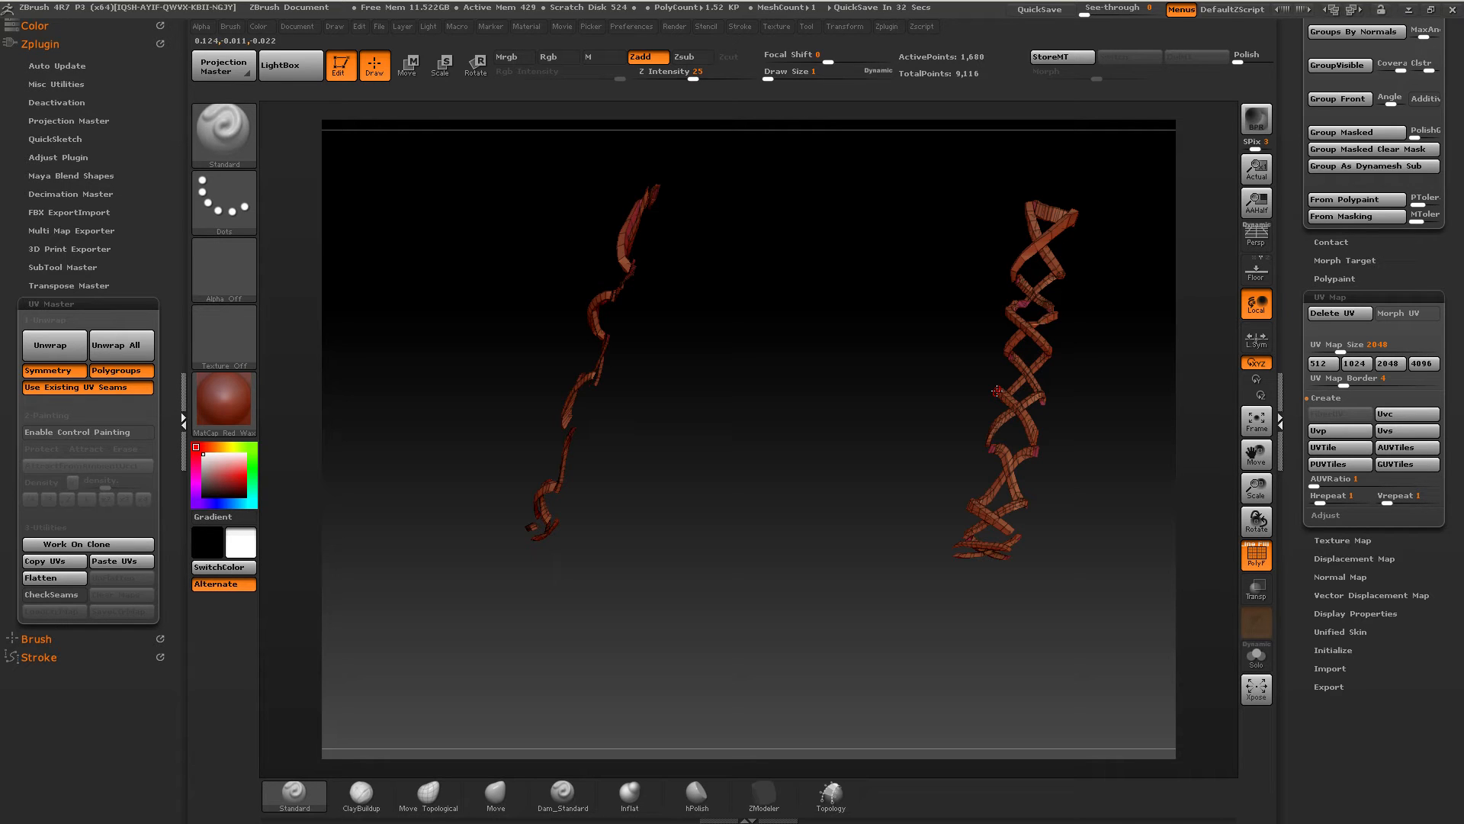
right_click_drag(978, 452, 1043, 459)
mouse_move(1048, 488)
right_mouse_down("ctrl")
mouse_move(1074, 643)
mouse_move(785, 528)
mouse_move(671, 513)
mouse_move(715, 506)
right_mouse_up("ctrl")
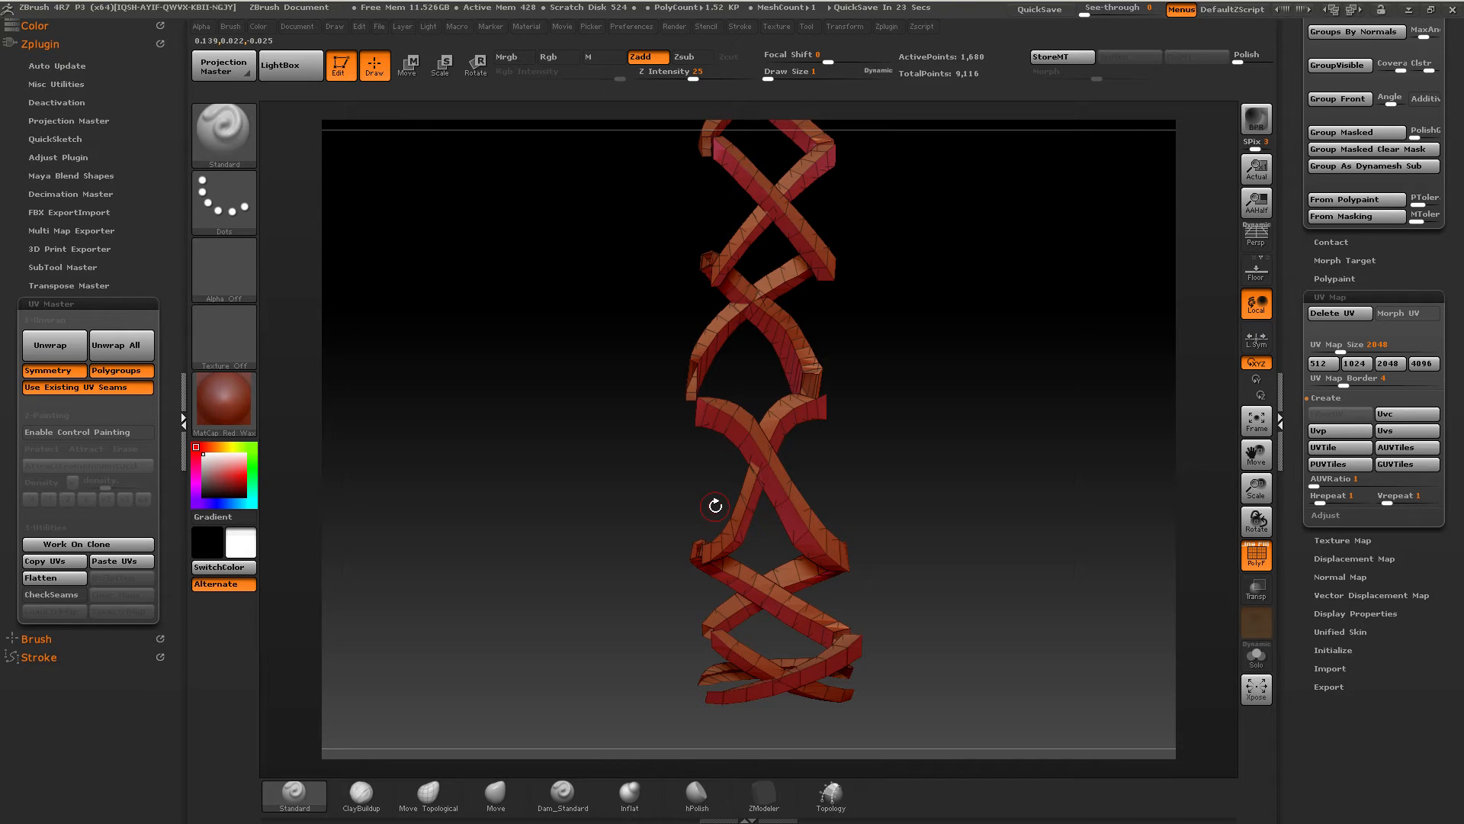
mouse_move(715, 506)
right_mouse_down("alt")
mouse_move(721, 409)
mouse_move(729, 486)
mouse_move(827, 465)
mouse_move(779, 459)
mouse_move(869, 431)
right_mouse_up("alt")
right_click_drag(870, 430, 882, 477, "ctrl")
Step: Expand the visible crisscross lacing to its neighbouring faces, including the surrounding eyelets
left_click(886, 562, "ctrl+shift")
key("ctrl+z")
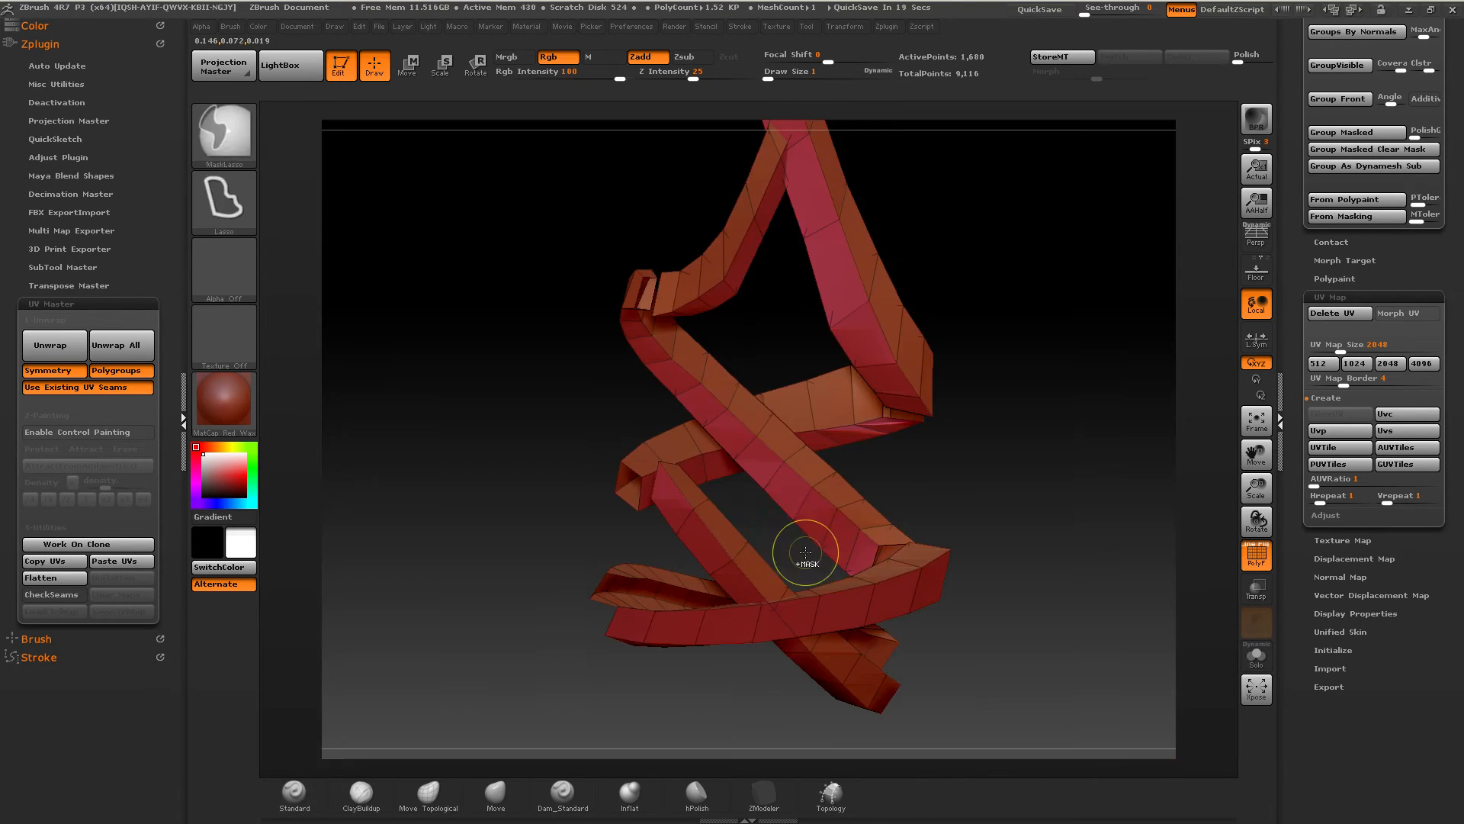
mouse_move(805, 552)
right_mouse_down()
mouse_move(945, 534)
mouse_move(967, 516)
mouse_move(935, 488)
right_mouse_up()
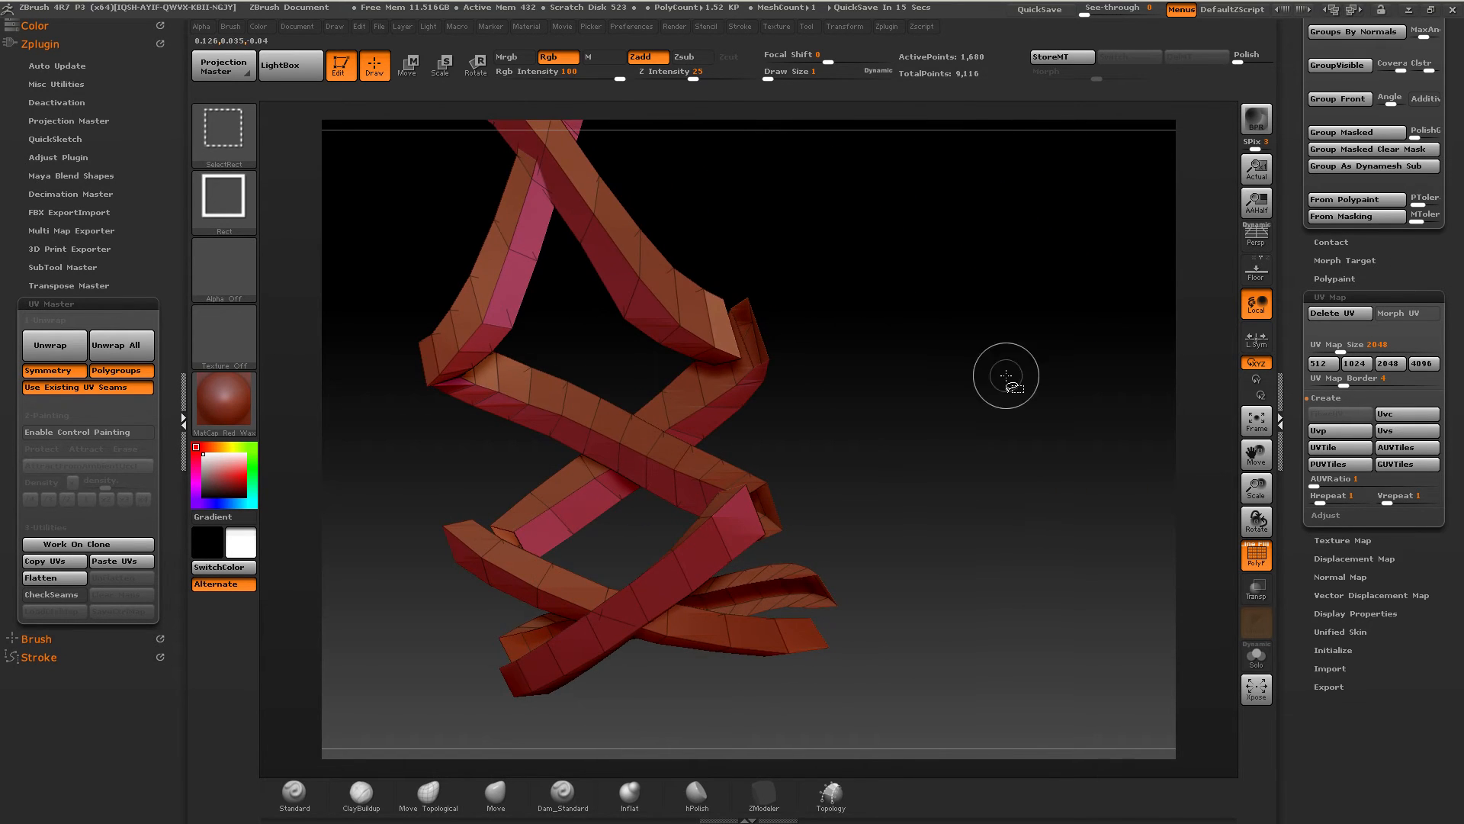
left_click(1006, 375, "ctrl+shift")
right_click_drag(1147, 358, 904, 488)
key("ctrl+z")
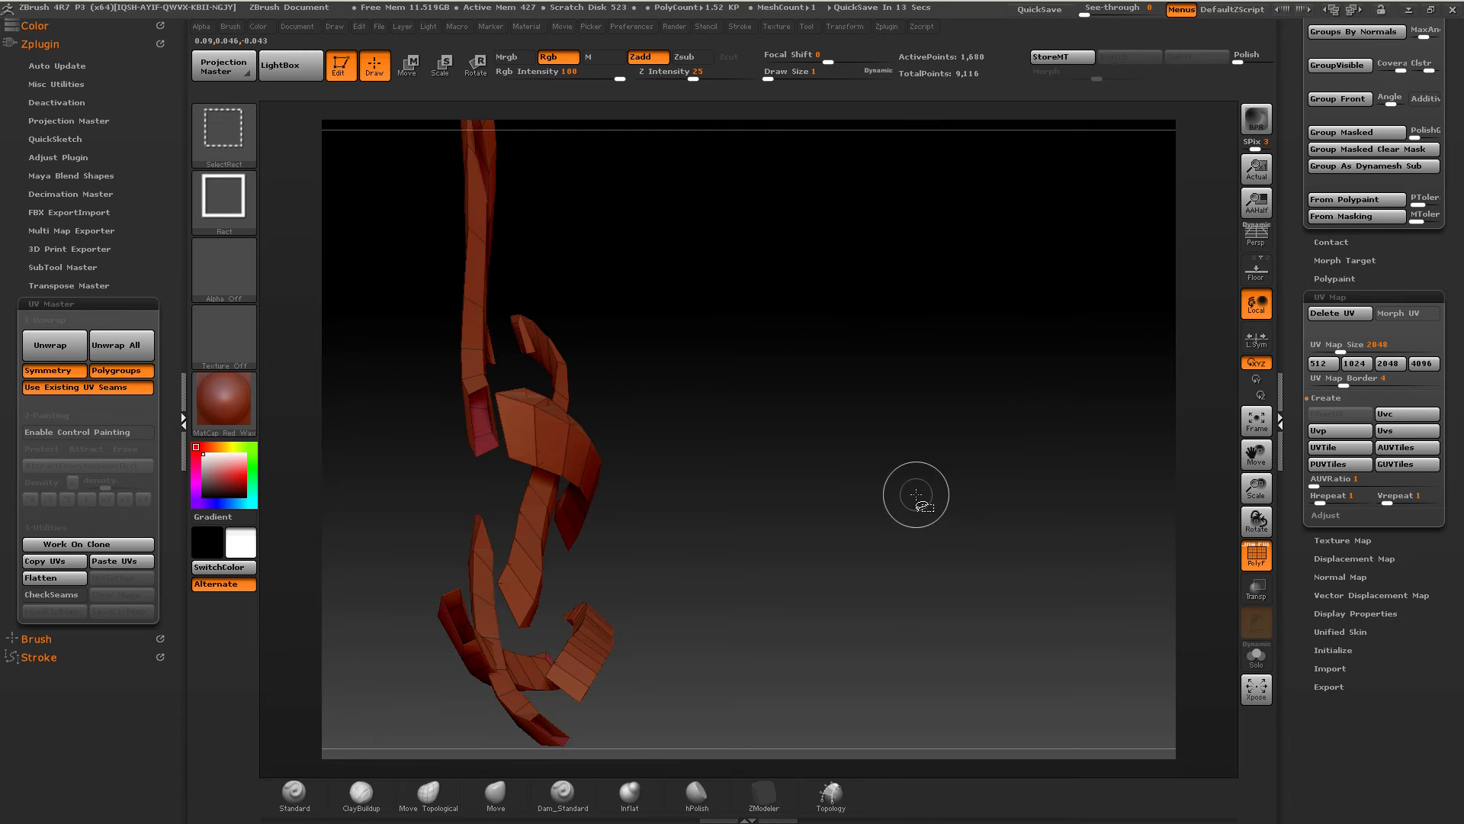
left_click(910, 496, "ctrl+shift")
mouse_move(830, 529)
right_mouse_down()
mouse_move(539, 614)
mouse_move(827, 435)
right_mouse_up()
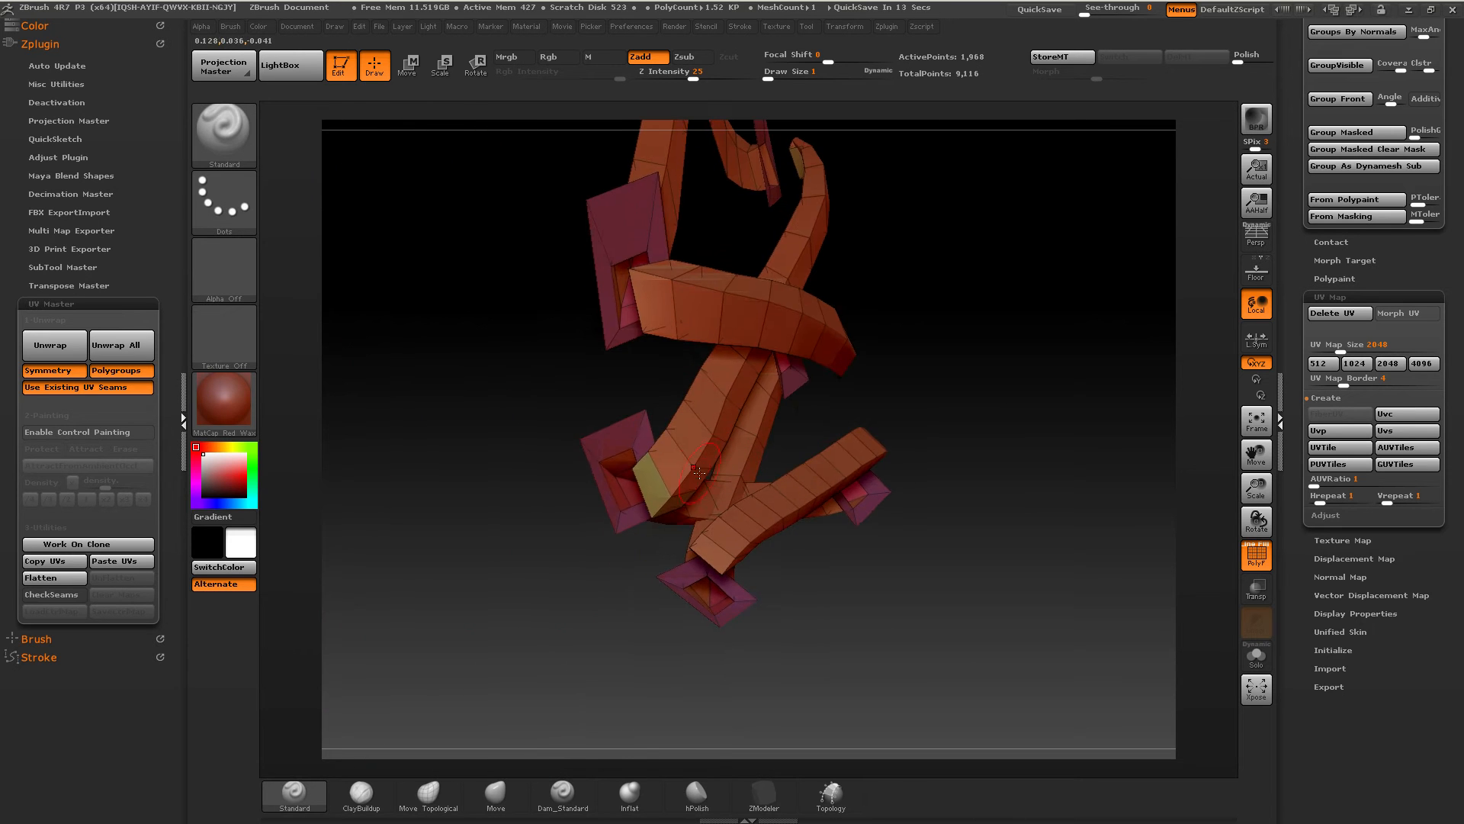
Step: Remove the surrounding eyelet faces from view, keeping only the crisscross lacing and its end faces
left_click(653, 514, "ctrl+shift")
mouse_move(656, 473)
right_mouse_down()
mouse_move(788, 419)
mouse_move(795, 456)
mouse_move(886, 454)
mouse_move(897, 492)
mouse_move(846, 438)
mouse_move(1016, 418)
mouse_move(560, 486)
mouse_move(602, 482)
right_mouse_up()
left_click(843, 487, "ctrl+shift")
right_click_drag(602, 482, 591, 530, "ctrl")
right_click_drag(561, 328, 555, 420, "alt")
mouse_move(554, 419)
right_mouse_down("ctrl")
mouse_move(553, 463)
mouse_move(648, 446)
mouse_move(527, 401)
right_mouse_up("ctrl")
right_click_drag(533, 522, 633, 235, "alt")
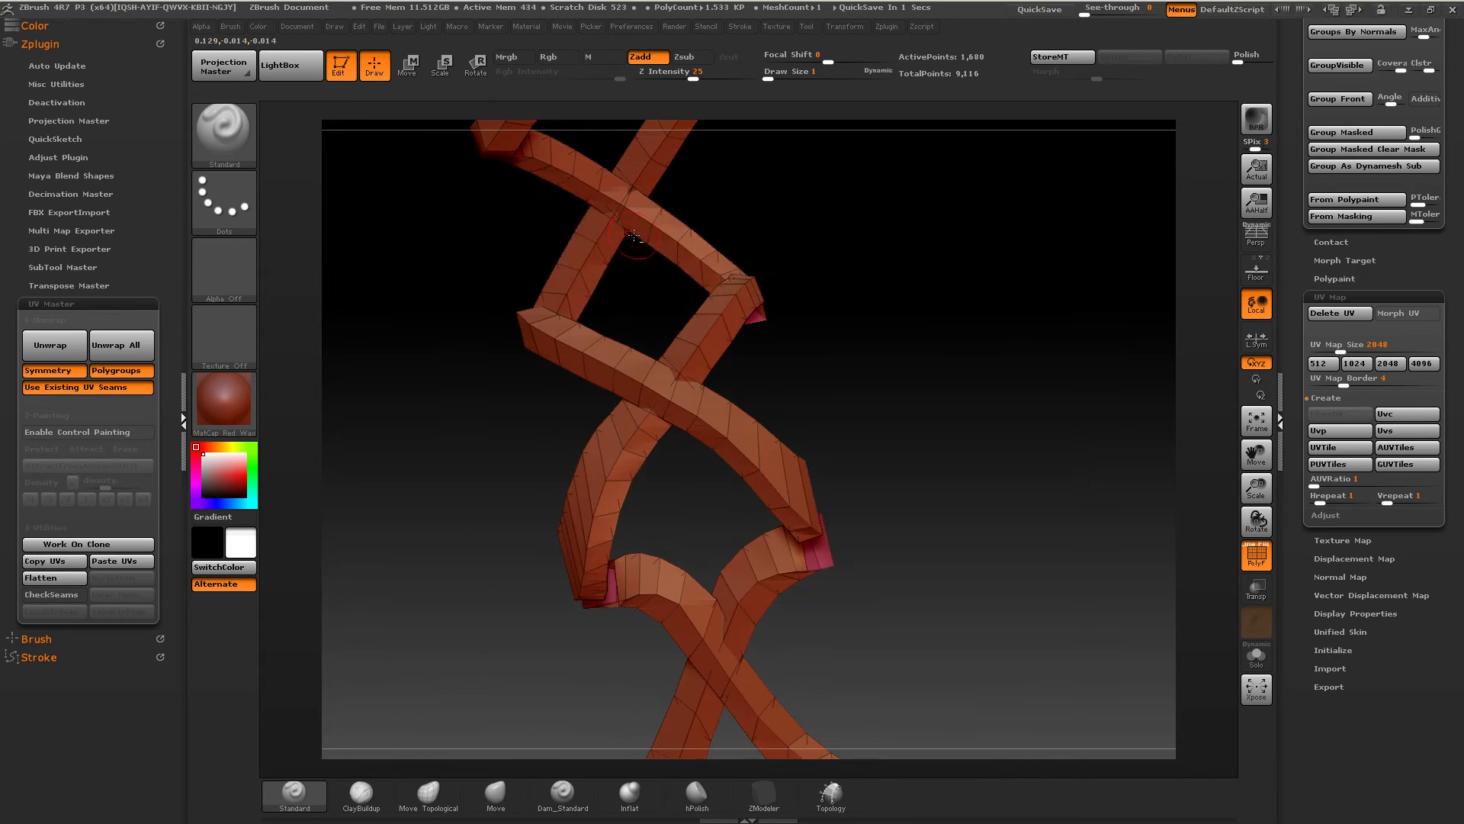
Step: Inspect the lower crossings of the lacing from several angles for the layout of their polygroups
right_click_drag(614, 568, 595, 222, "alt")
right_click_drag(720, 687, 696, 442, "alt")
right_click_drag(696, 442, 774, 325)
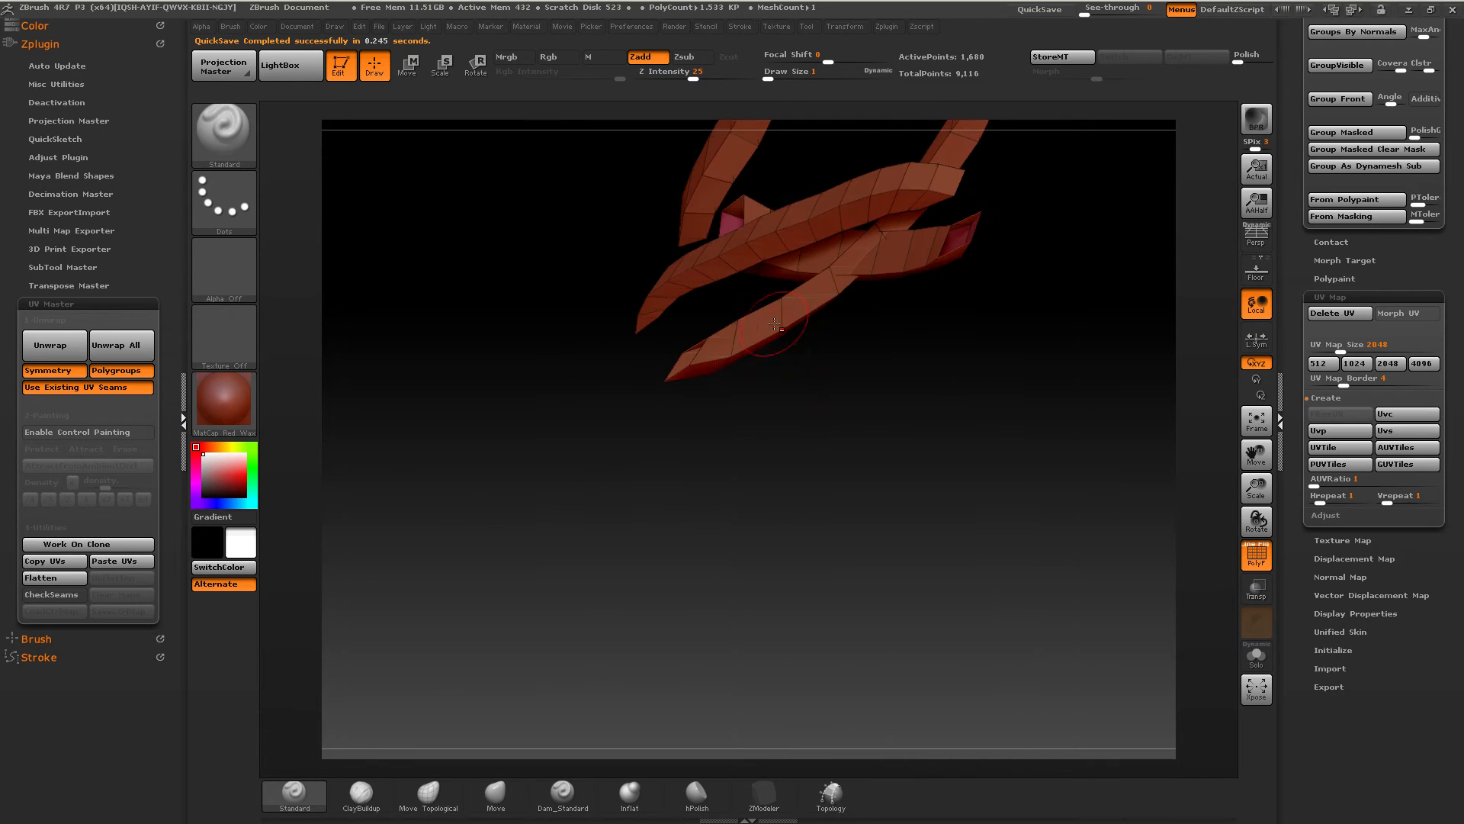
mouse_move(785, 261)
right_mouse_down()
mouse_move(825, 269)
mouse_move(804, 317)
right_mouse_up()
mouse_move(662, 339)
right_mouse_down()
mouse_move(702, 525)
mouse_move(767, 529)
mouse_move(705, 500)
mouse_move(790, 551)
mouse_move(877, 503)
mouse_move(847, 497)
mouse_move(811, 432)
mouse_move(858, 458)
mouse_move(860, 514)
mouse_move(732, 570)
right_mouse_up()
left_click(223, 133, "ctrl+shift")
left_click(315, 147, "ctrl+shift")
mouse_move(732, 571)
right_mouse_down()
mouse_move(807, 412)
mouse_move(776, 447)
mouse_move(892, 451)
mouse_move(764, 747)
right_mouse_up()
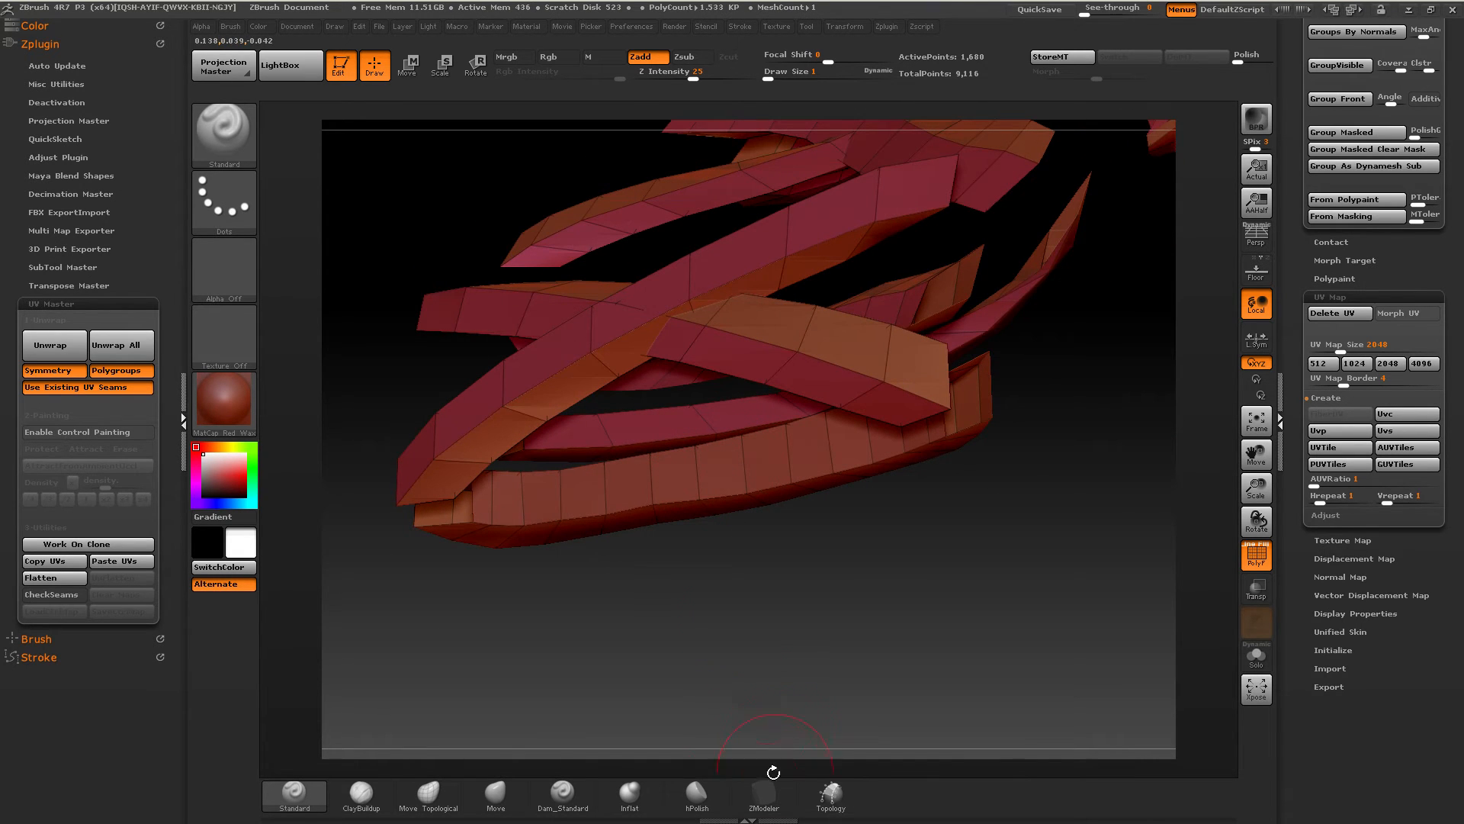
Step: Activate the ZModeler brush and set its polygon action to Polygroup with Polyloop as the target
left_click(764, 793)
right_click_drag(645, 518, 696, 543, "alt")
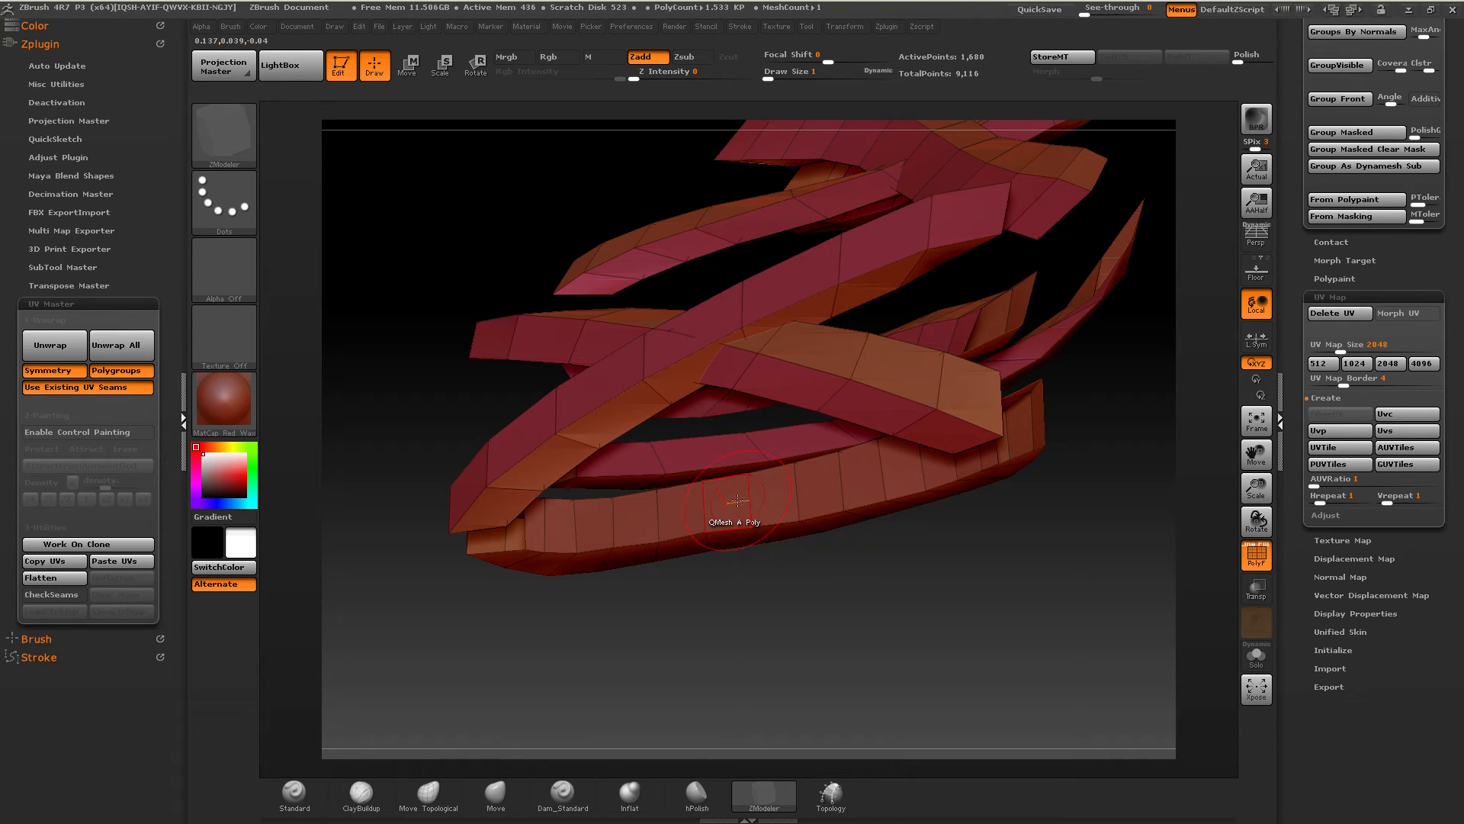
key("space")
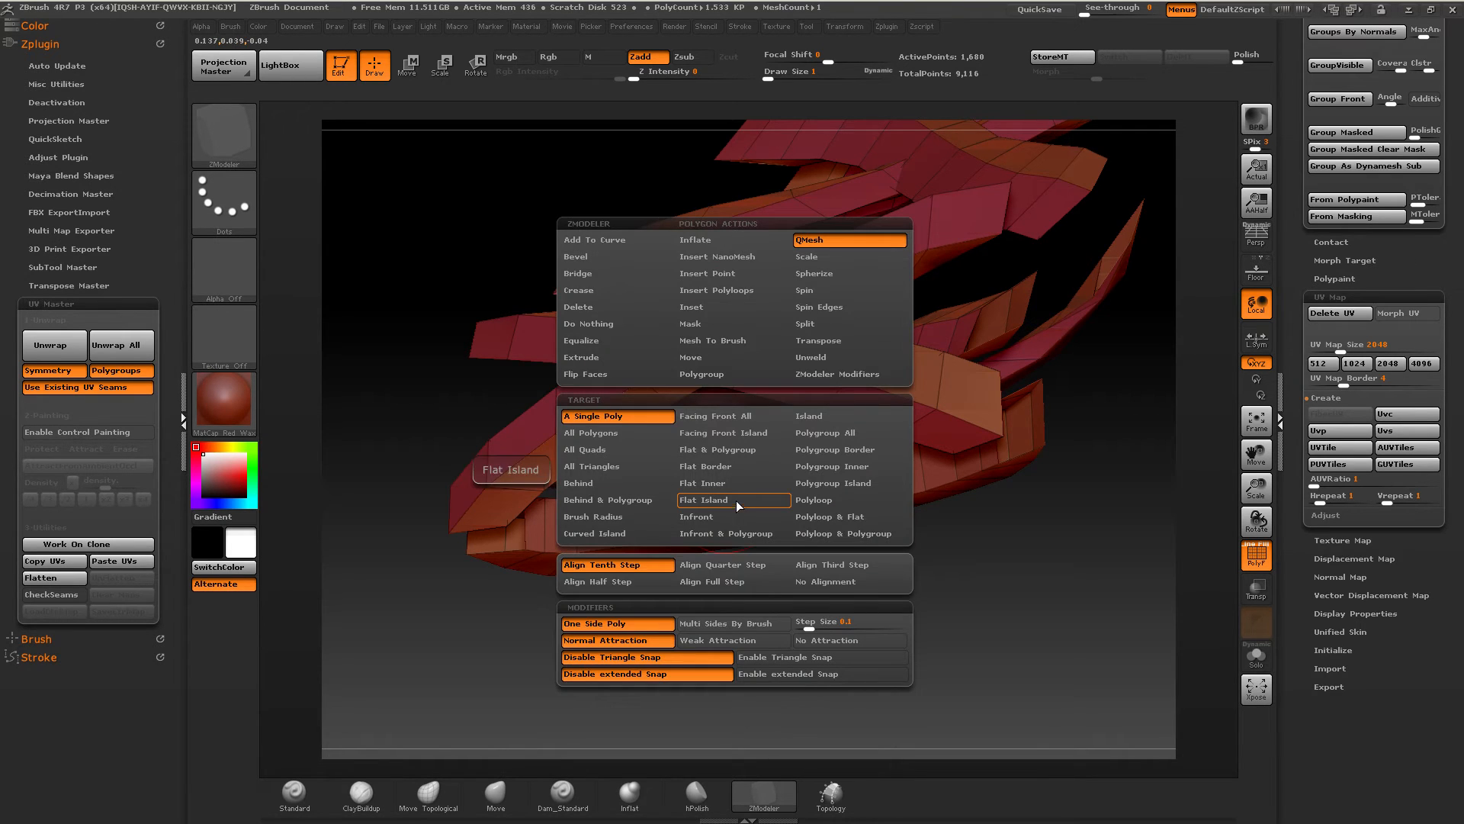
left_click(692, 374)
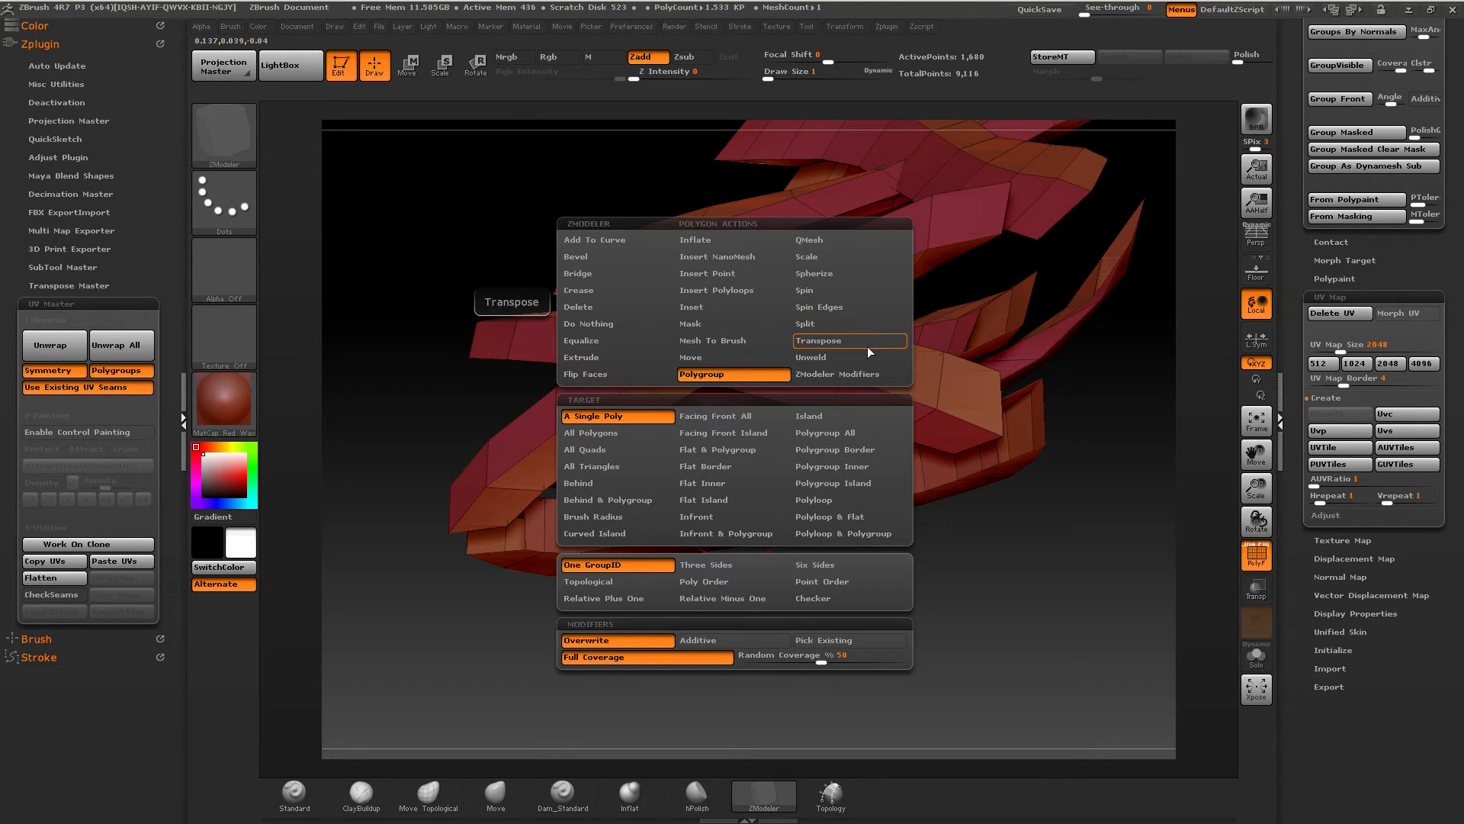
left_click(844, 500)
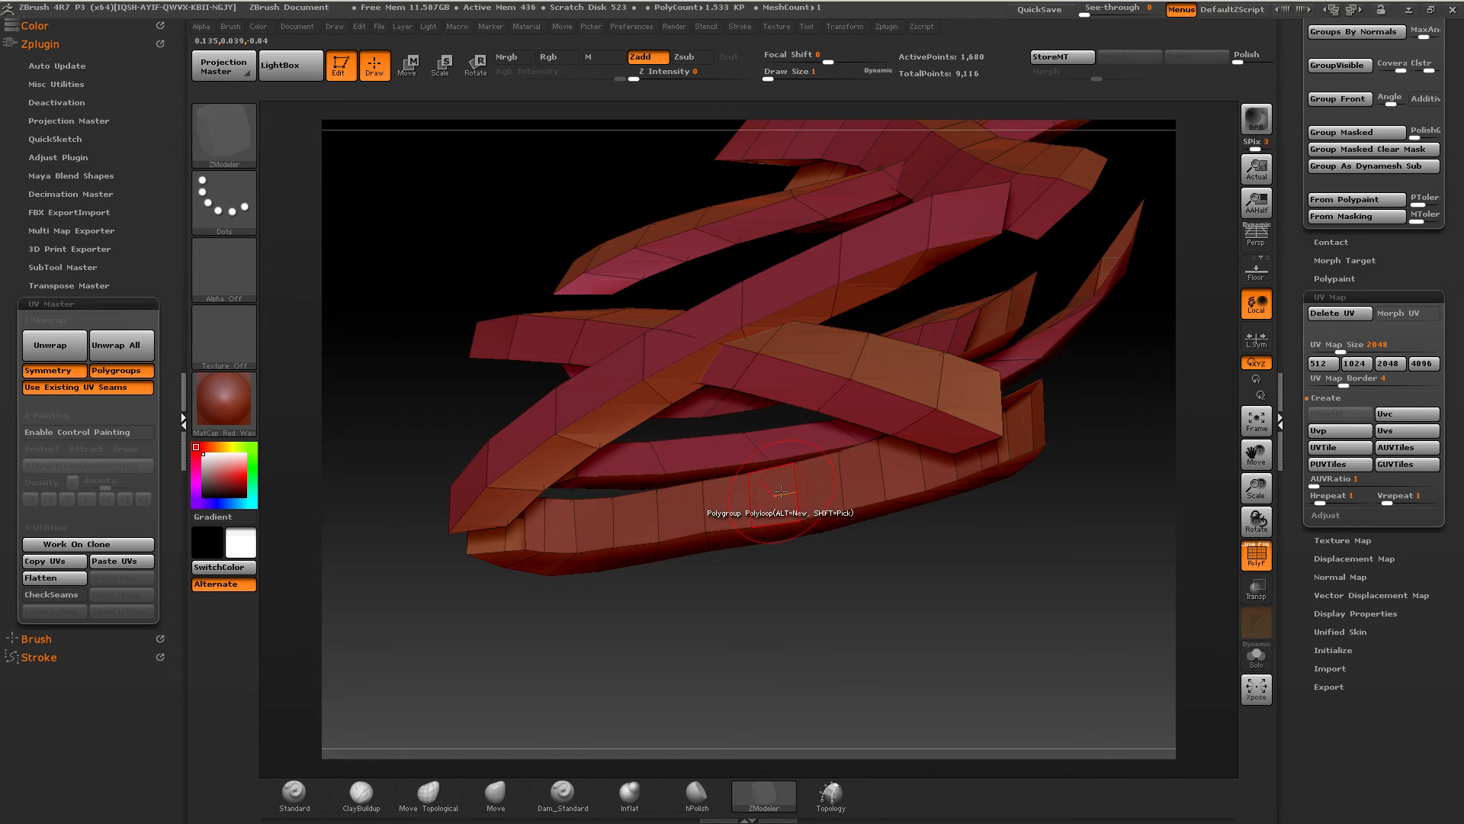
Step: Try to regroup the lowest lace's face strip with ZModeler's Polygroup Polyloop action, and undo the result
right_click_drag(782, 492, 1101, 271)
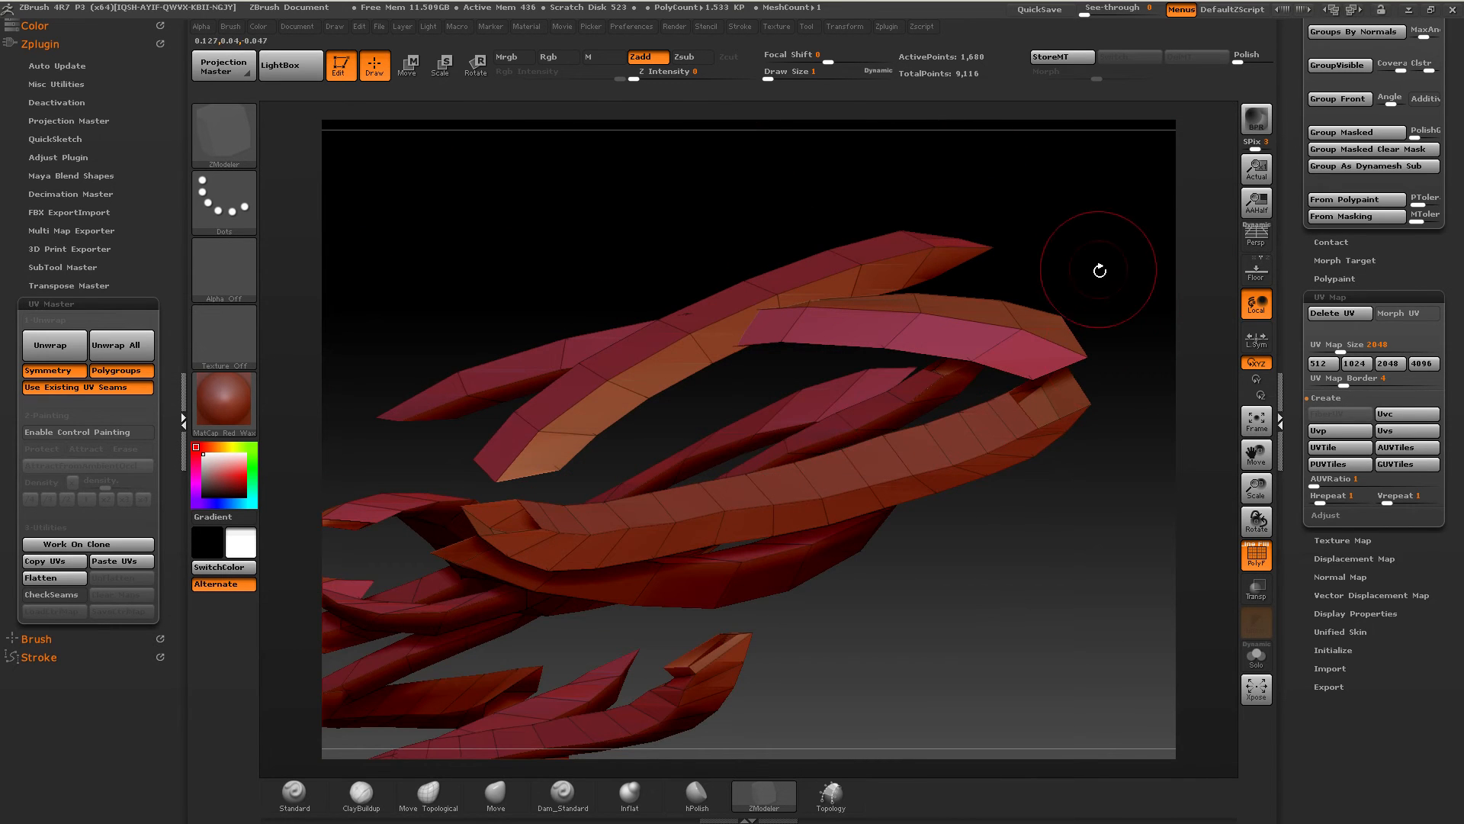
right_click_drag(1009, 407, 851, 475)
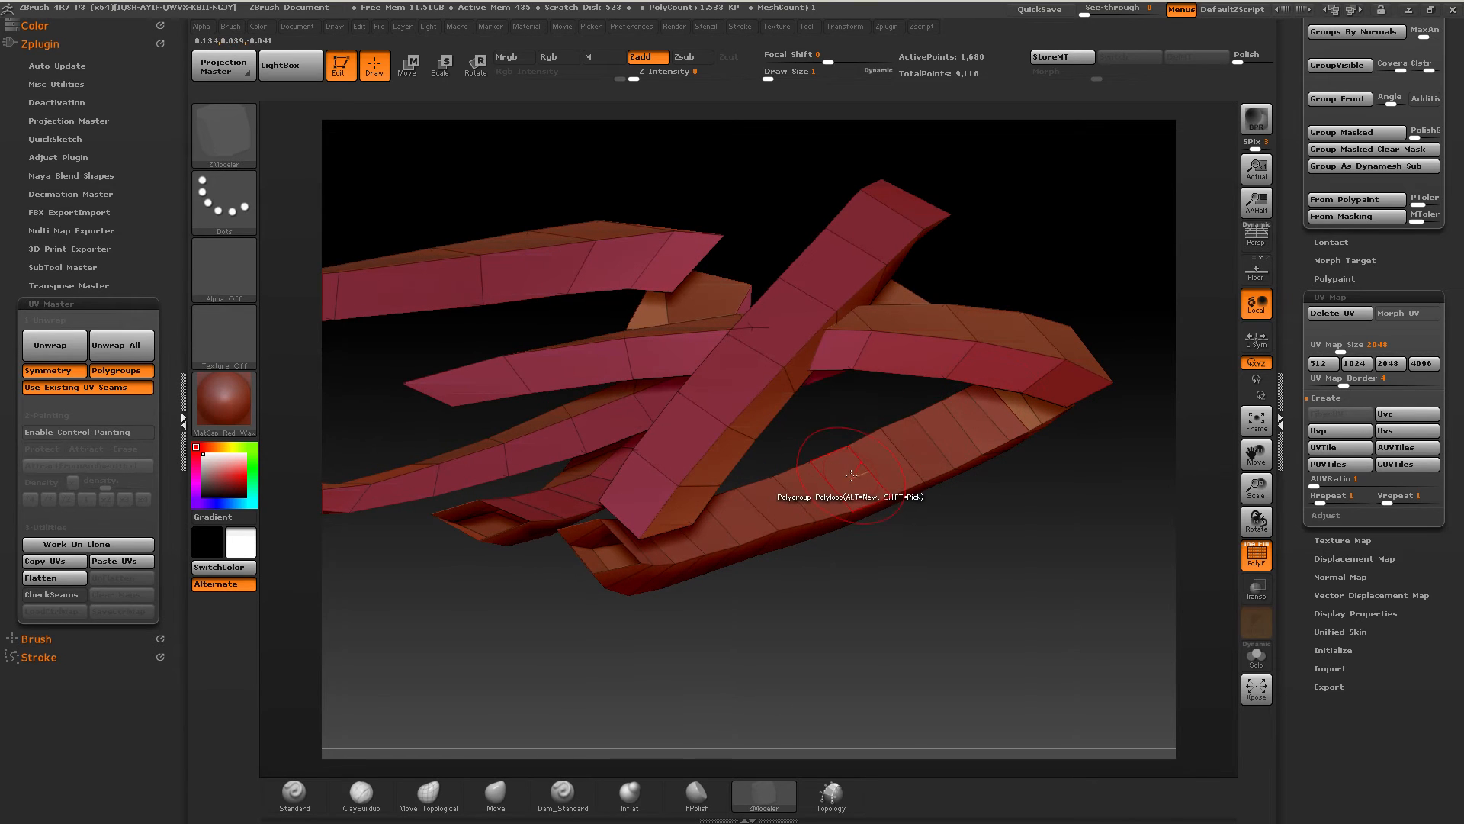
left_click(839, 480)
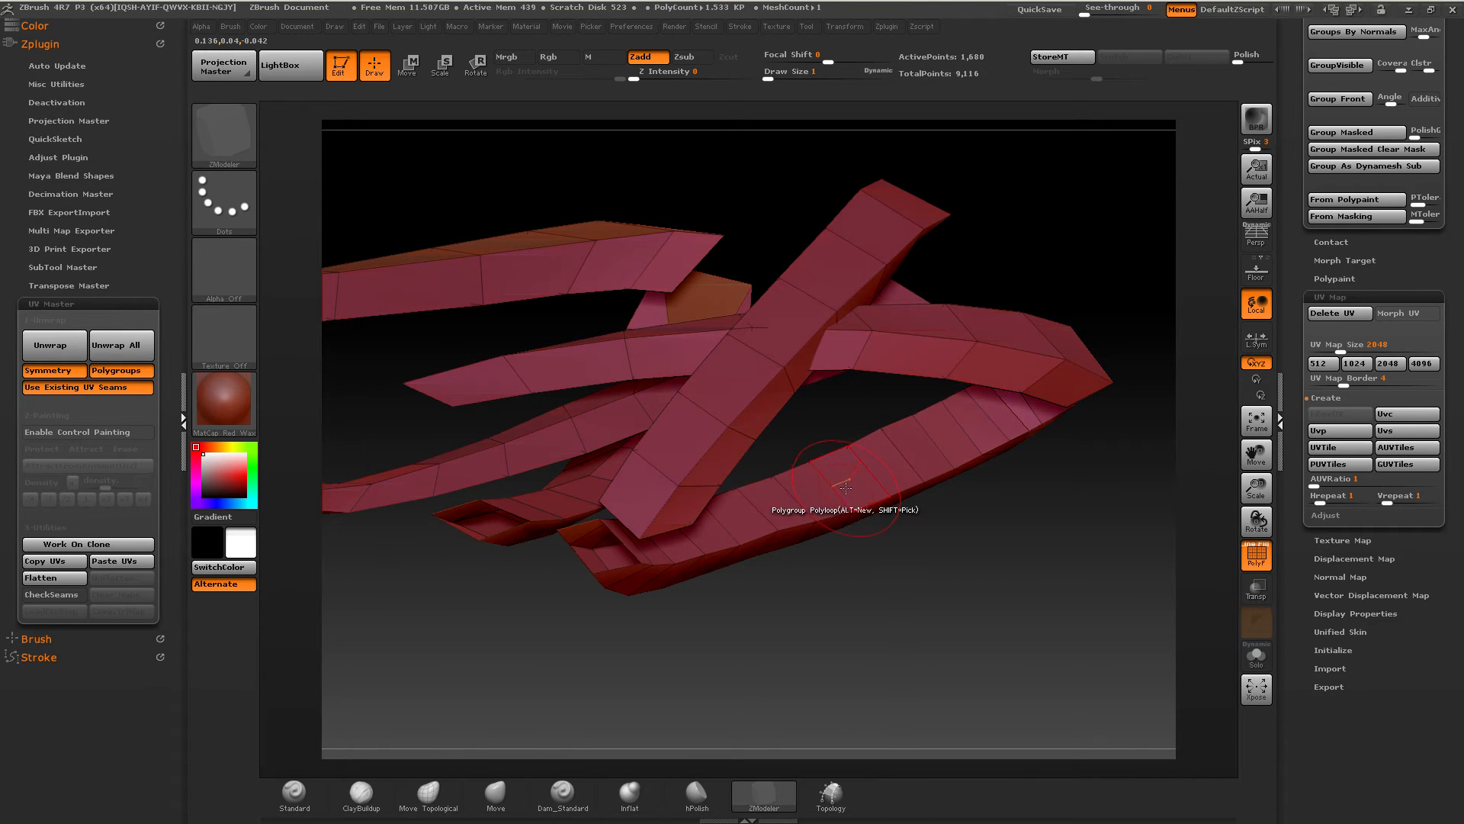
key("ctrl+z")
mouse_move(843, 487)
right_mouse_down()
mouse_move(839, 472)
mouse_move(884, 490)
mouse_move(843, 483)
right_mouse_up()
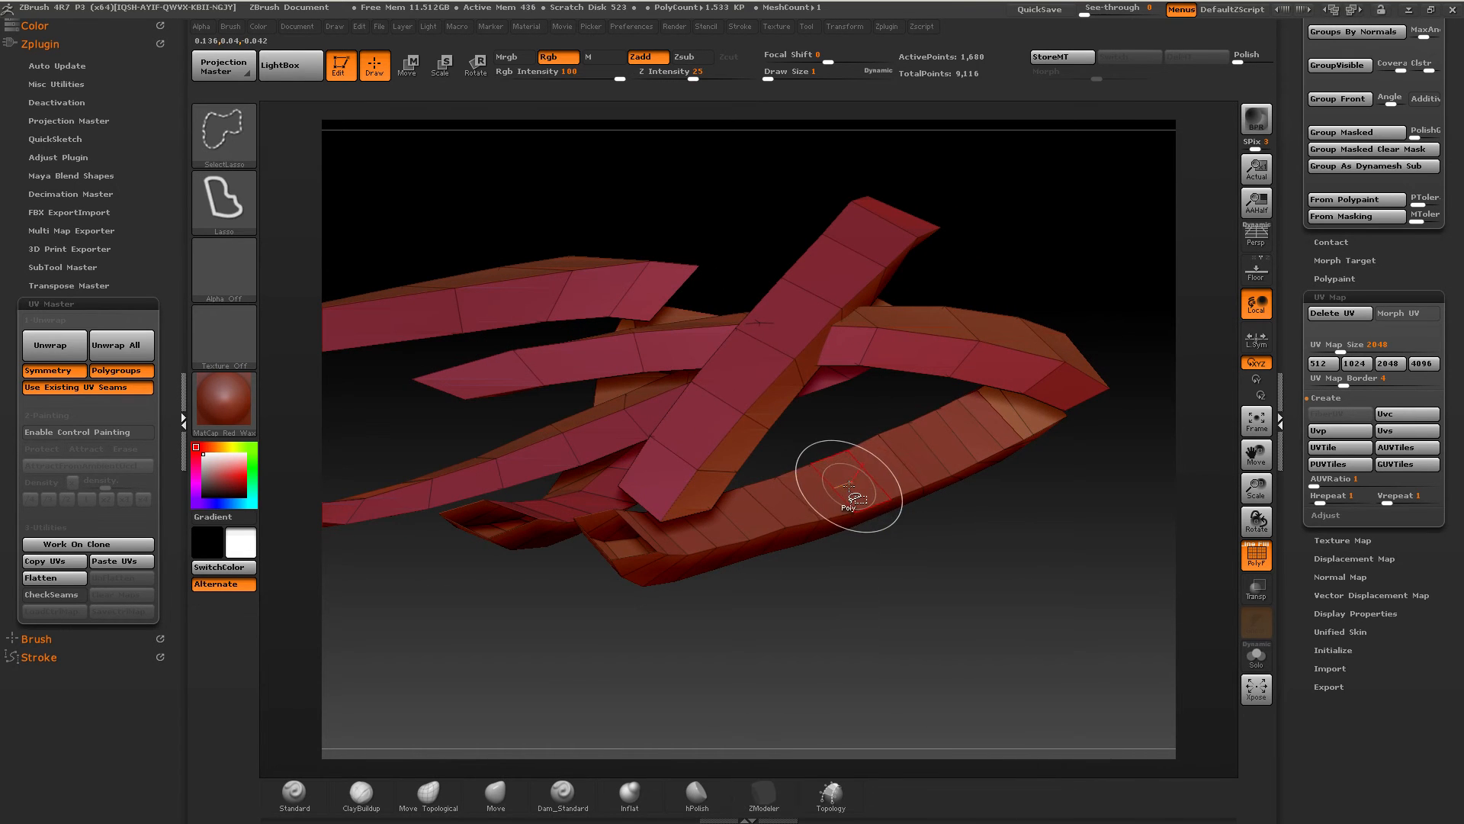
left_click(844, 483)
key("ctrl+z")
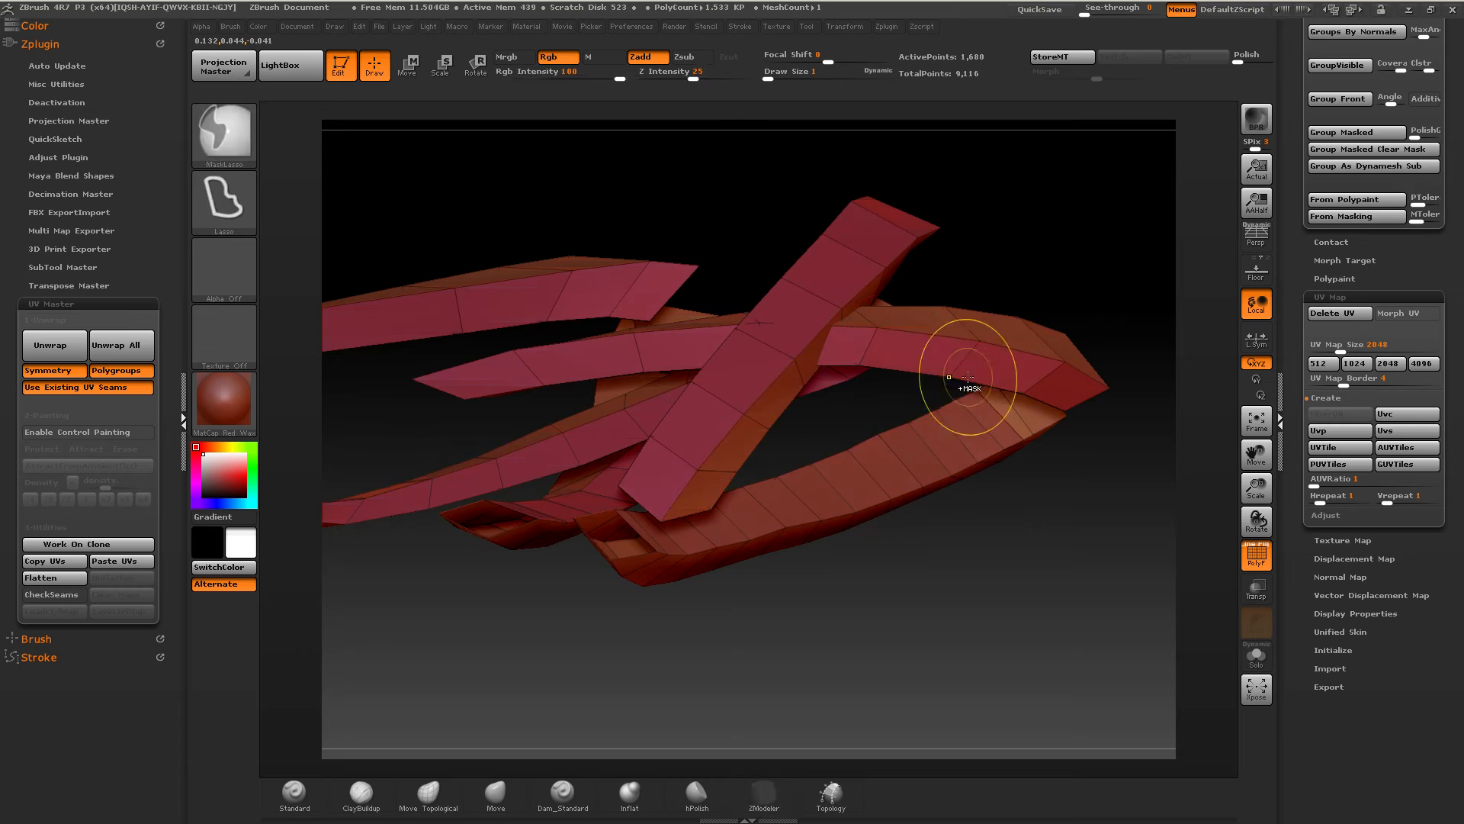
right_click_drag(973, 388, 928, 444)
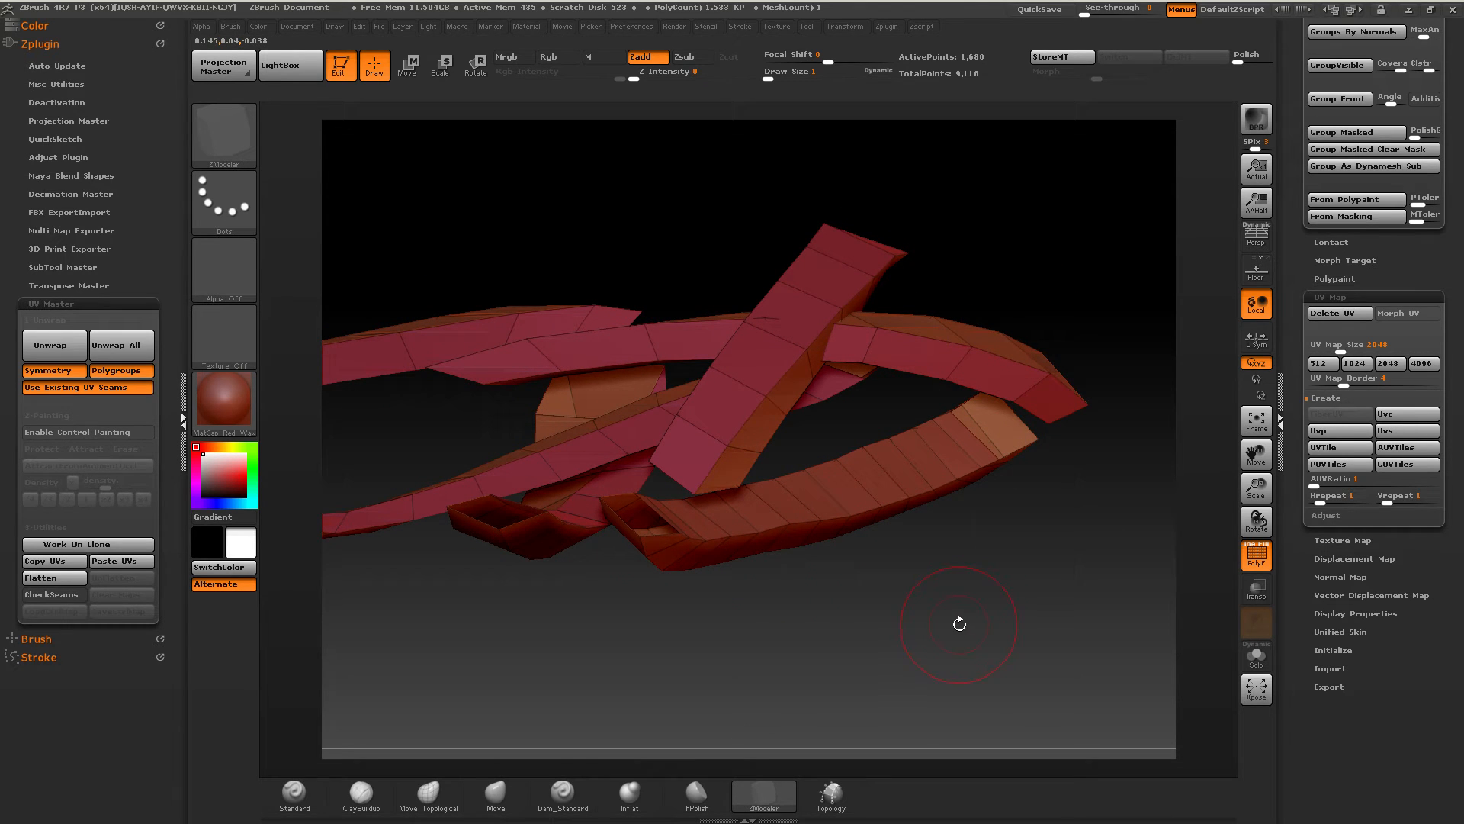
mouse_move(960, 615)
left_mouse_down()
mouse_move(934, 584)
mouse_move(947, 607)
left_mouse_up()
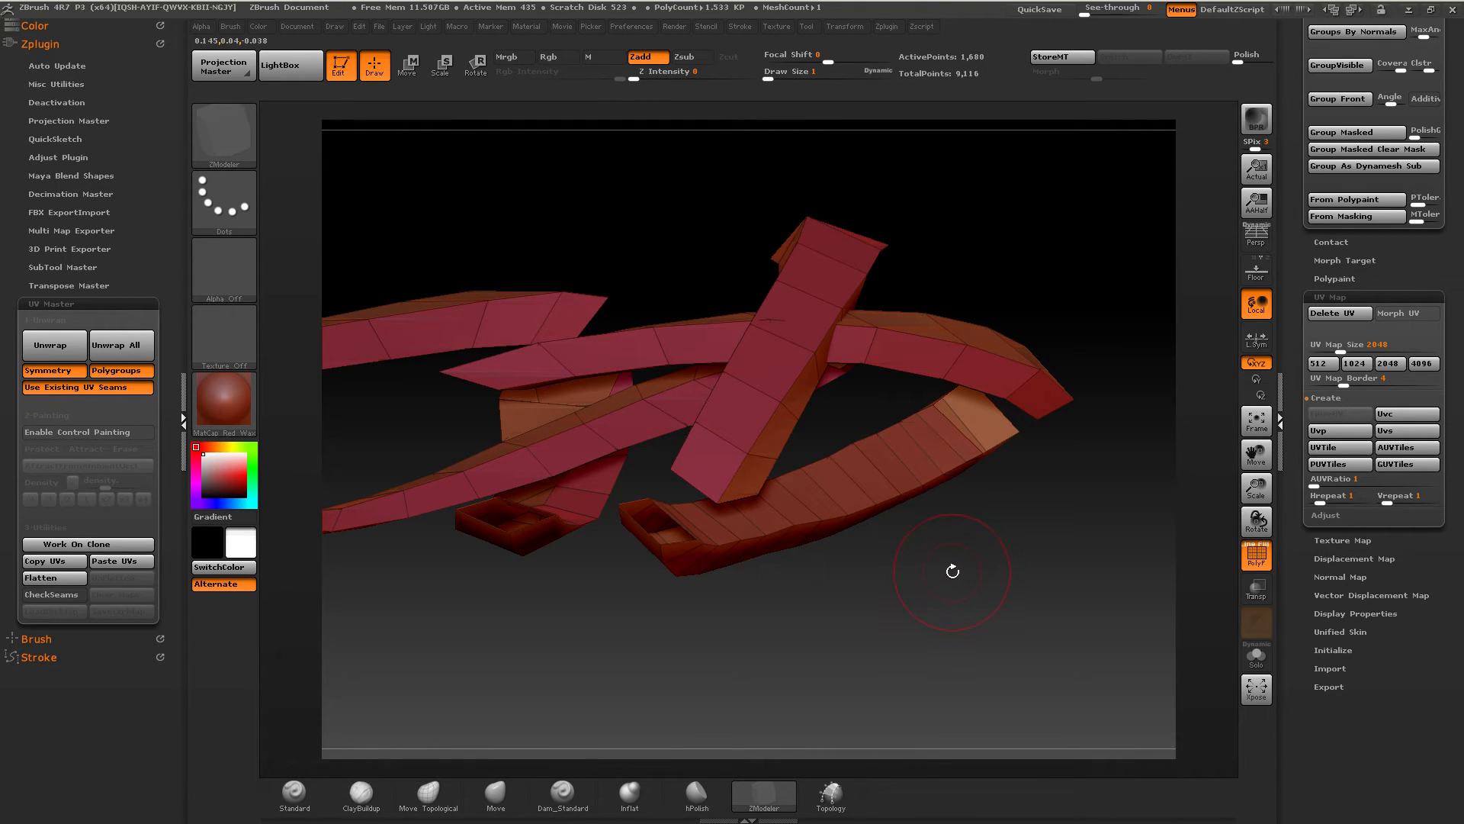
left_click_drag(900, 582, 836, 441)
right_click_drag(835, 441, 760, 506)
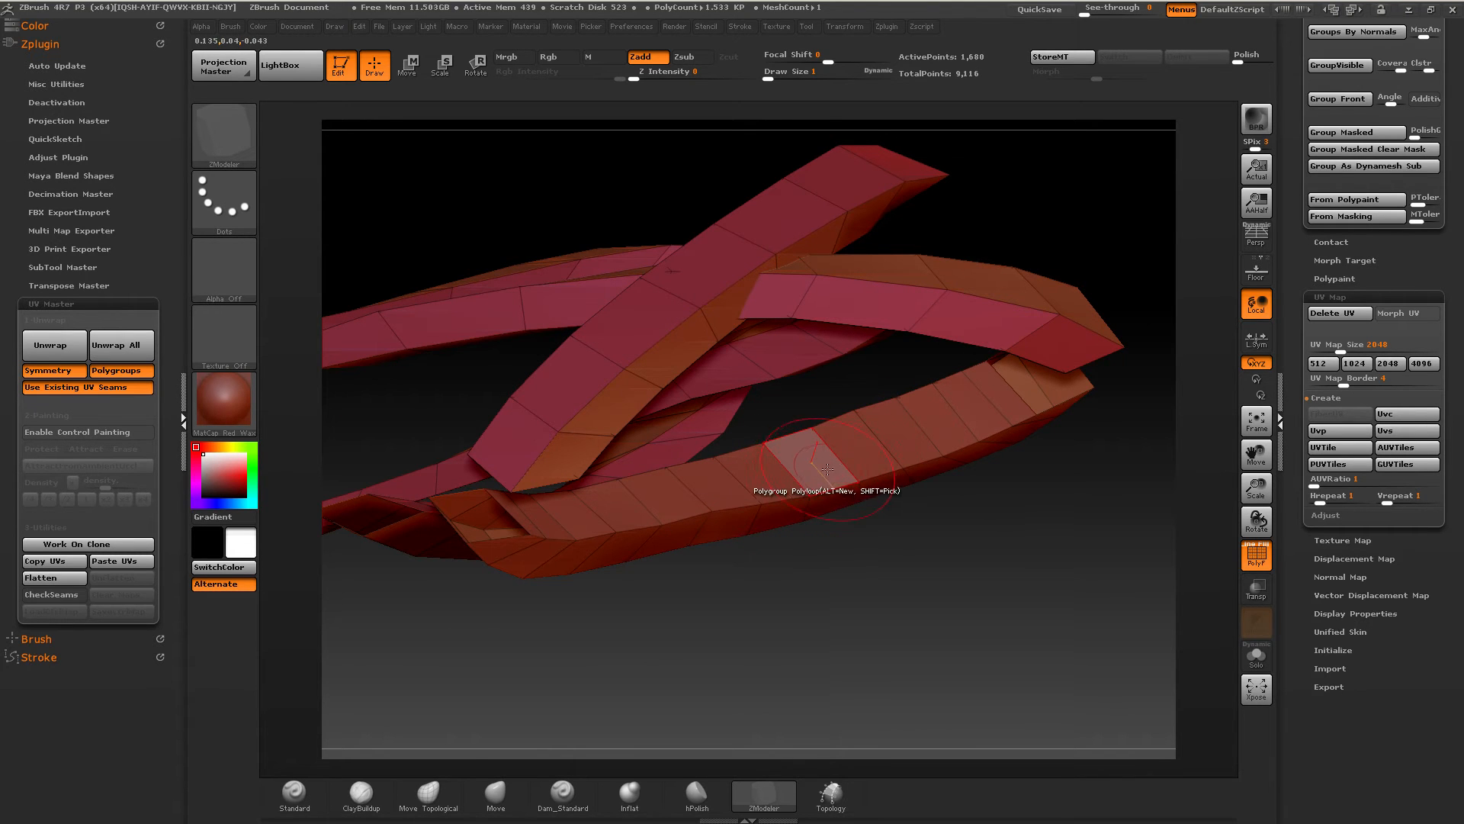
right_click_drag(771, 446, 786, 469)
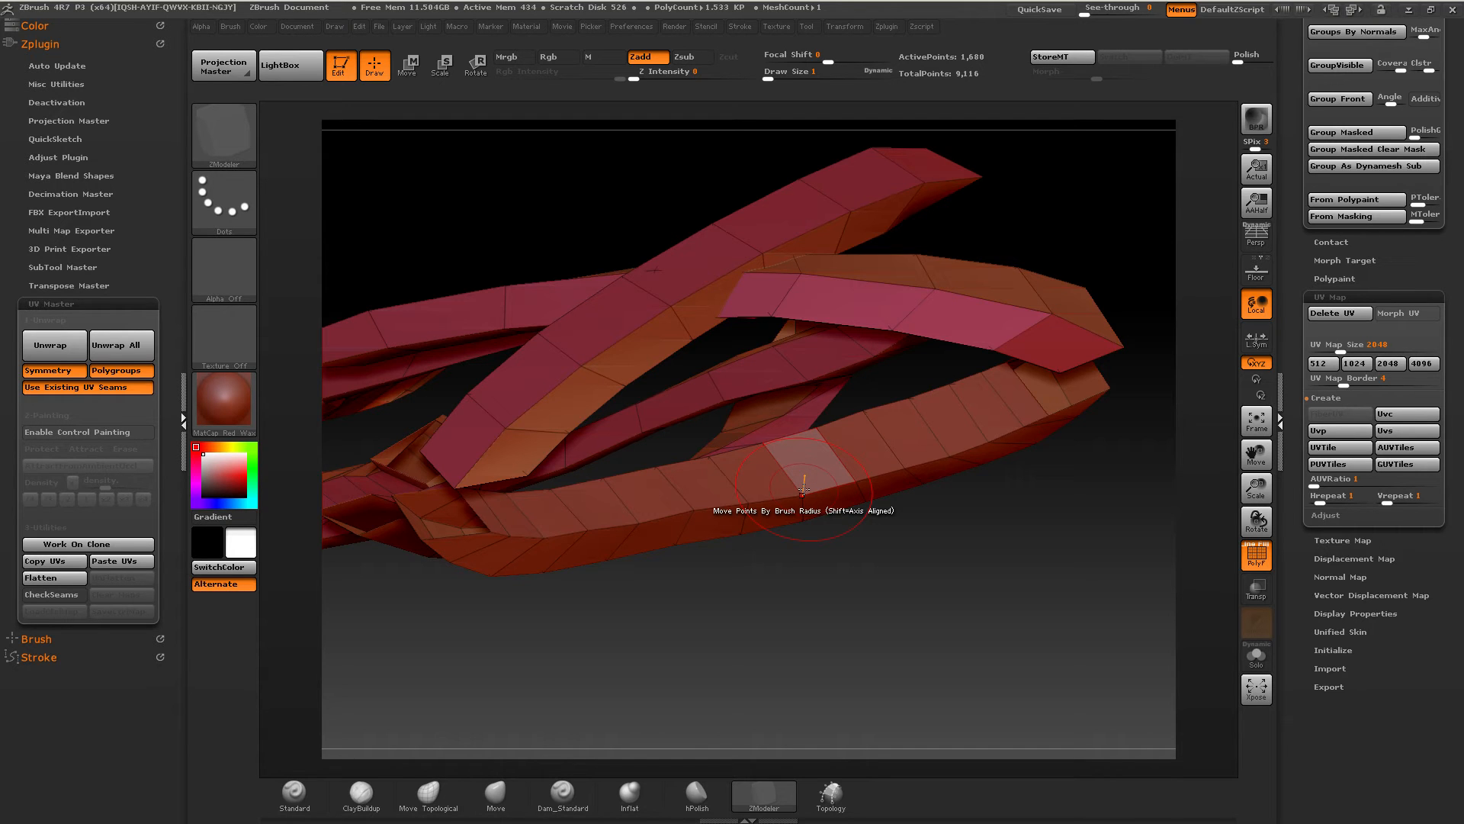
left_click_drag(900, 486, 877, 552)
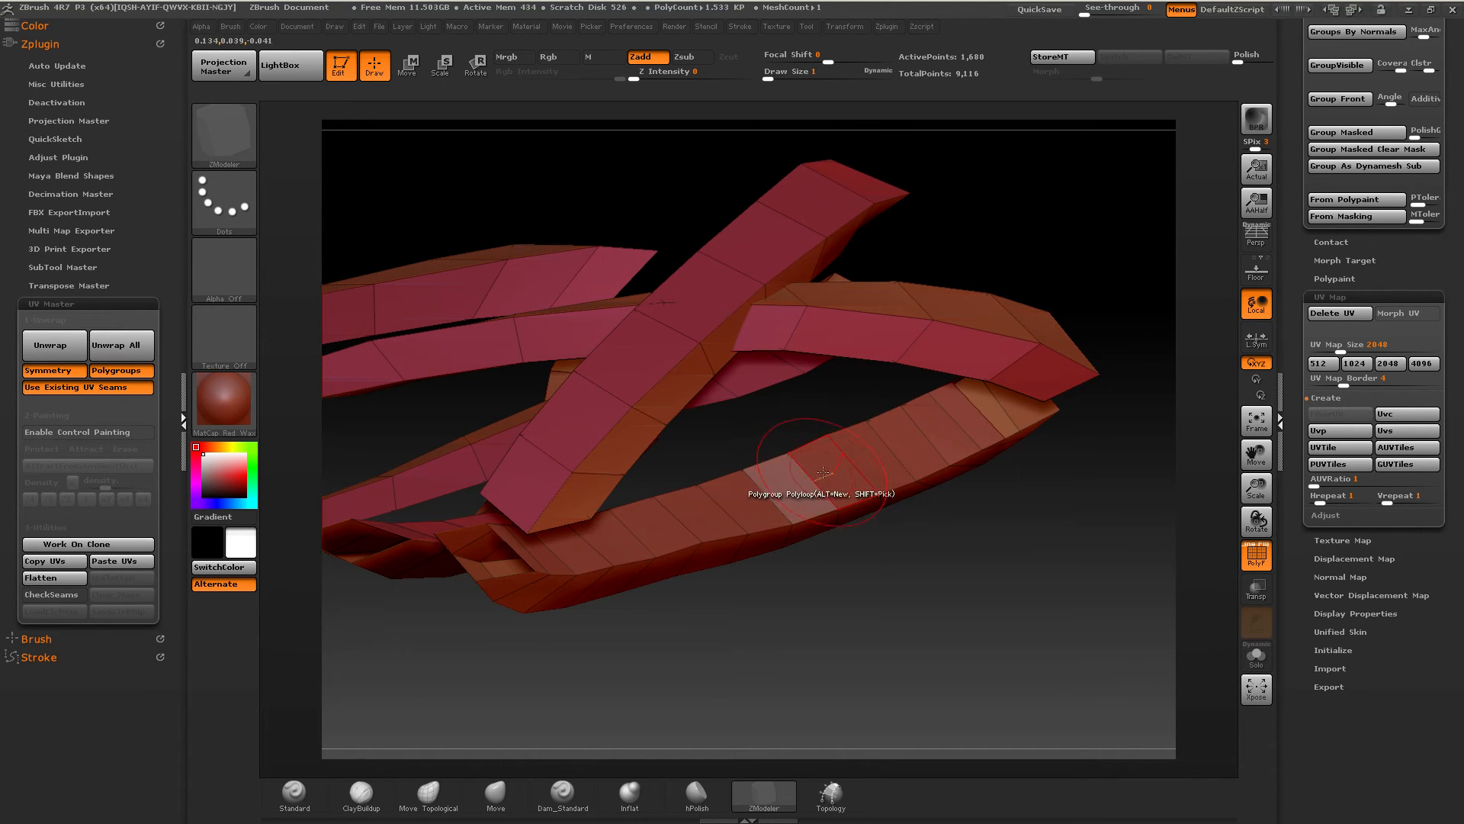
Step: Regroup the faces along the lowest lace's strip into one shared polygroup with ZModeler's Polygroup Polyloop action
right_click_drag(824, 464, 785, 467)
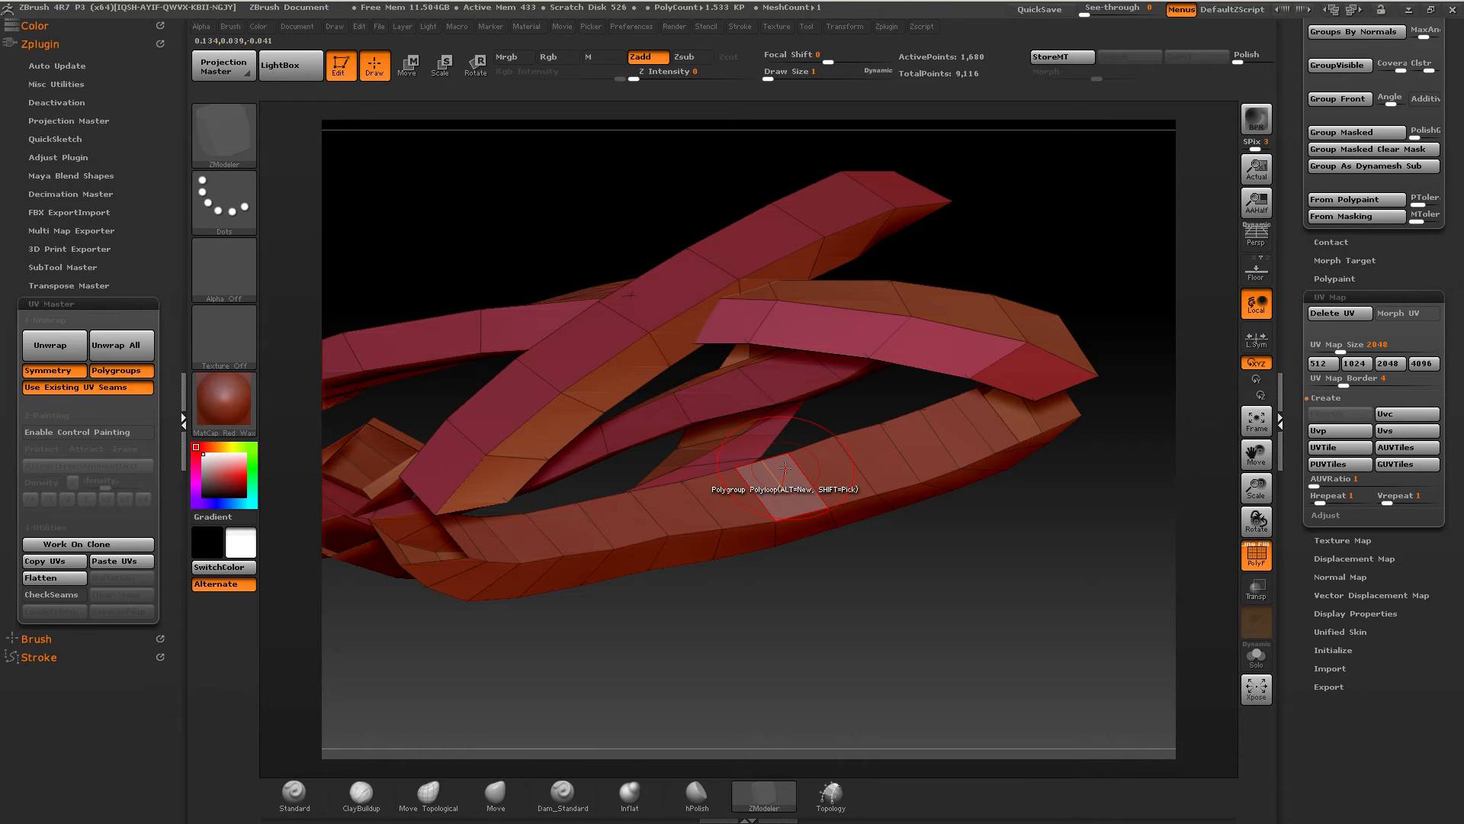
mouse_move(782, 462)
right_mouse_down()
mouse_move(856, 482)
mouse_move(816, 438)
right_mouse_up()
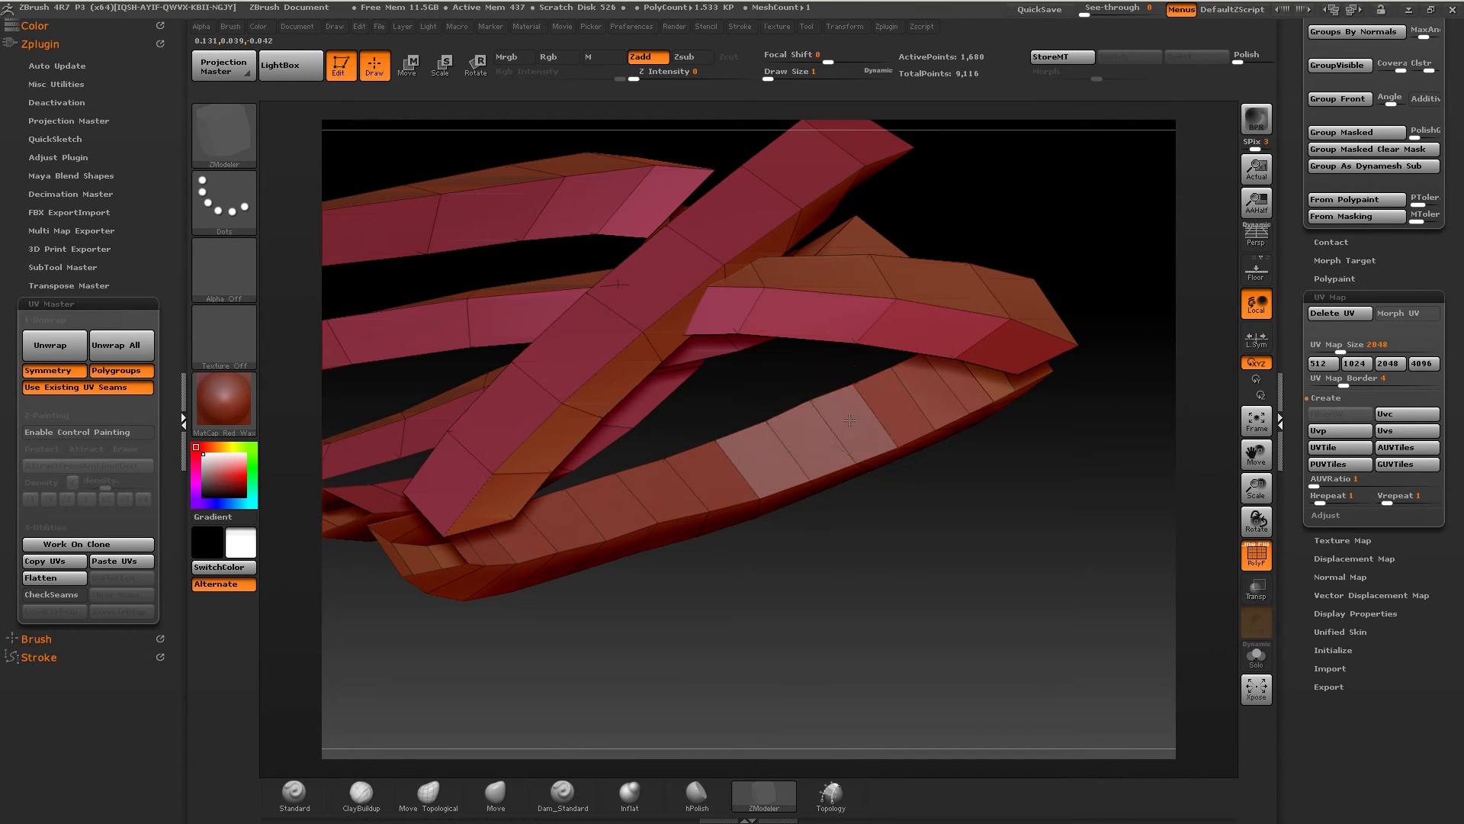
left_click(923, 393)
left_click(958, 386)
right_click_drag(939, 392, 881, 393)
left_click(693, 464)
left_click(637, 484)
left_click(584, 499)
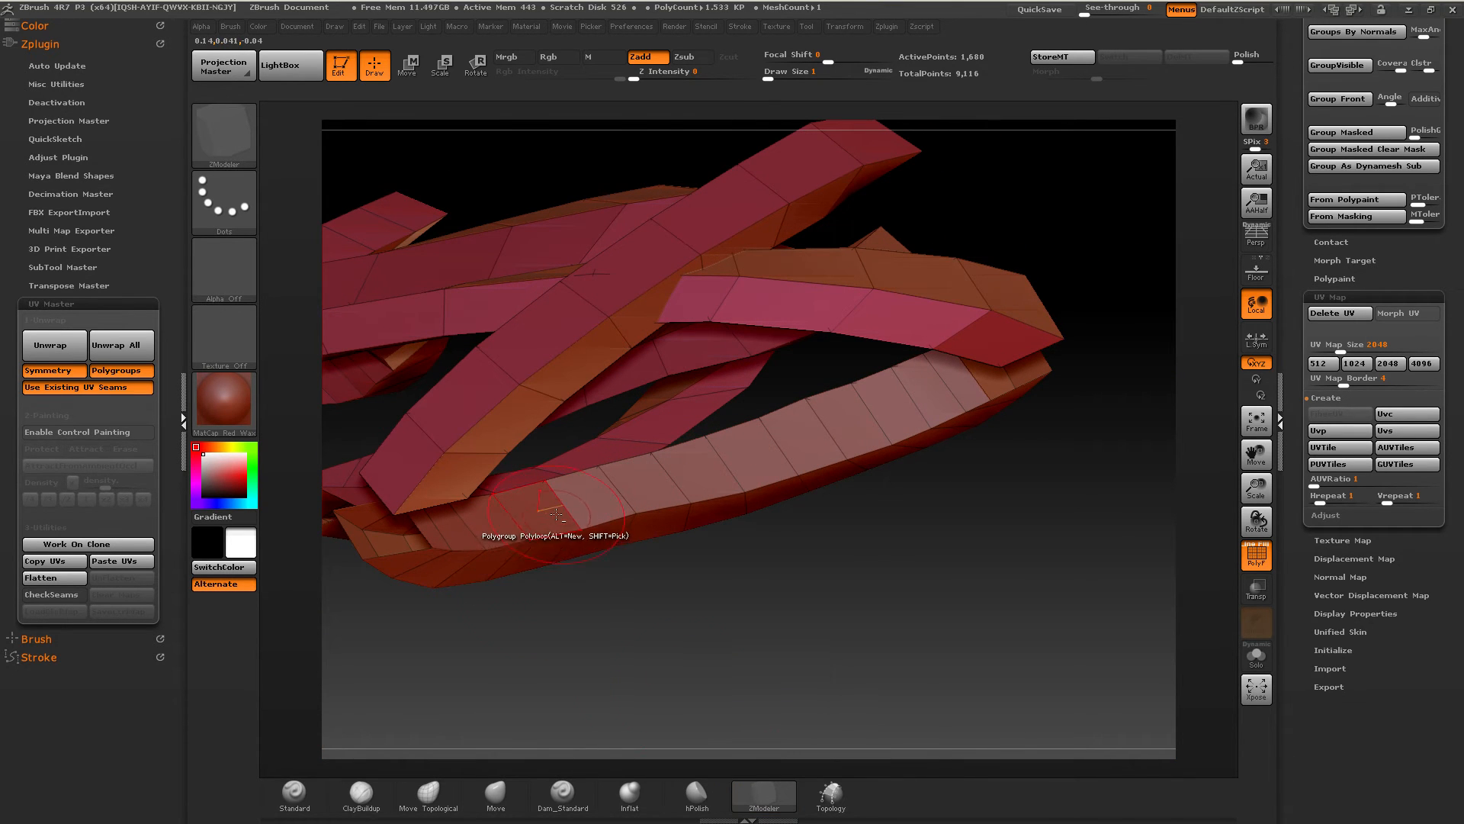
left_click(460, 532)
left_click(429, 532)
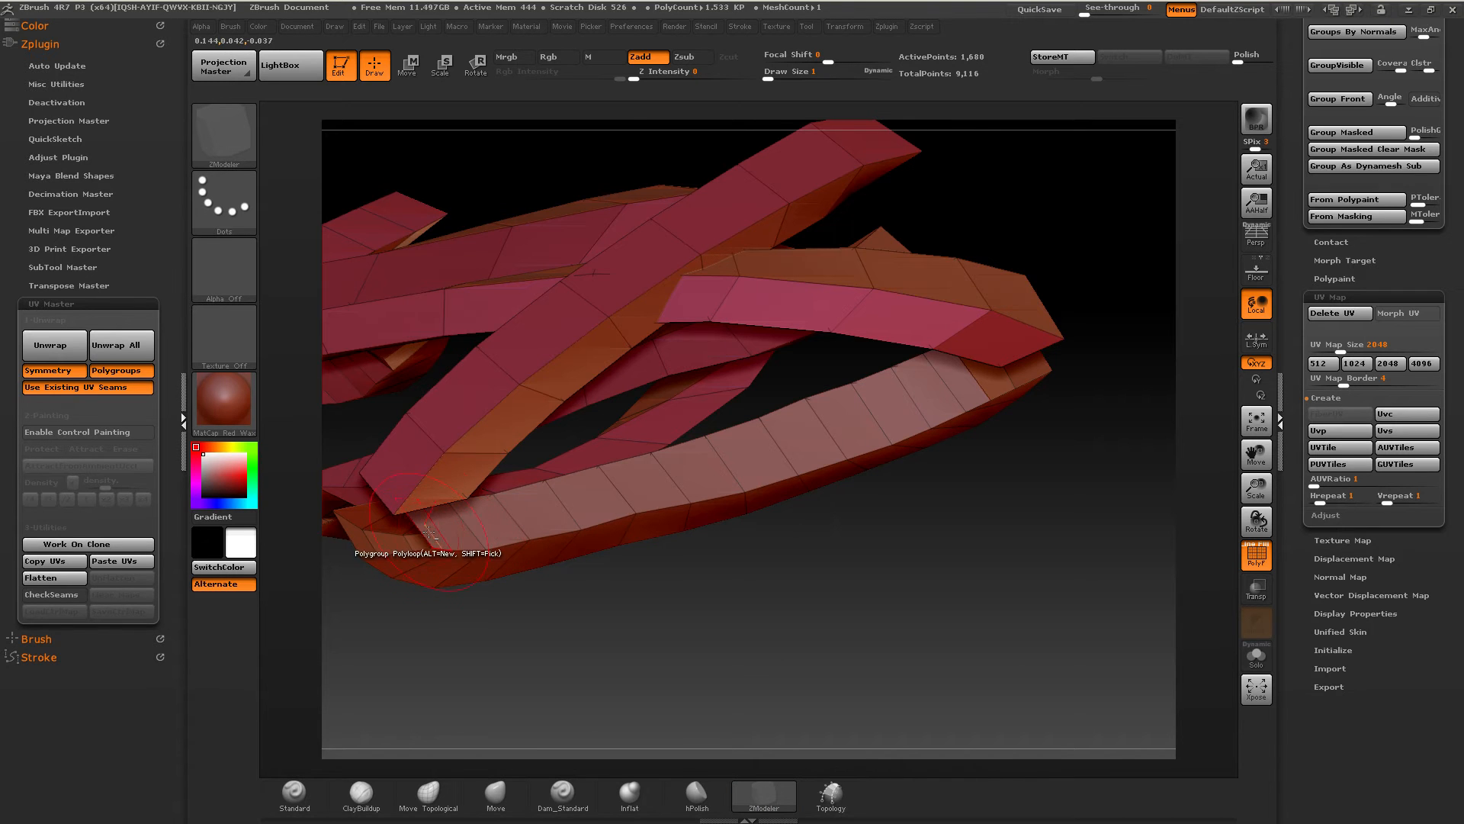
Step: Hide the laces' side and underside faces so only the outer face strips of the lacing stay visible
mouse_move(618, 503)
right_mouse_down()
mouse_move(504, 532)
mouse_move(704, 443)
mouse_move(745, 385)
mouse_move(755, 427)
mouse_move(723, 528)
mouse_move(610, 389)
mouse_move(918, 471)
right_mouse_up()
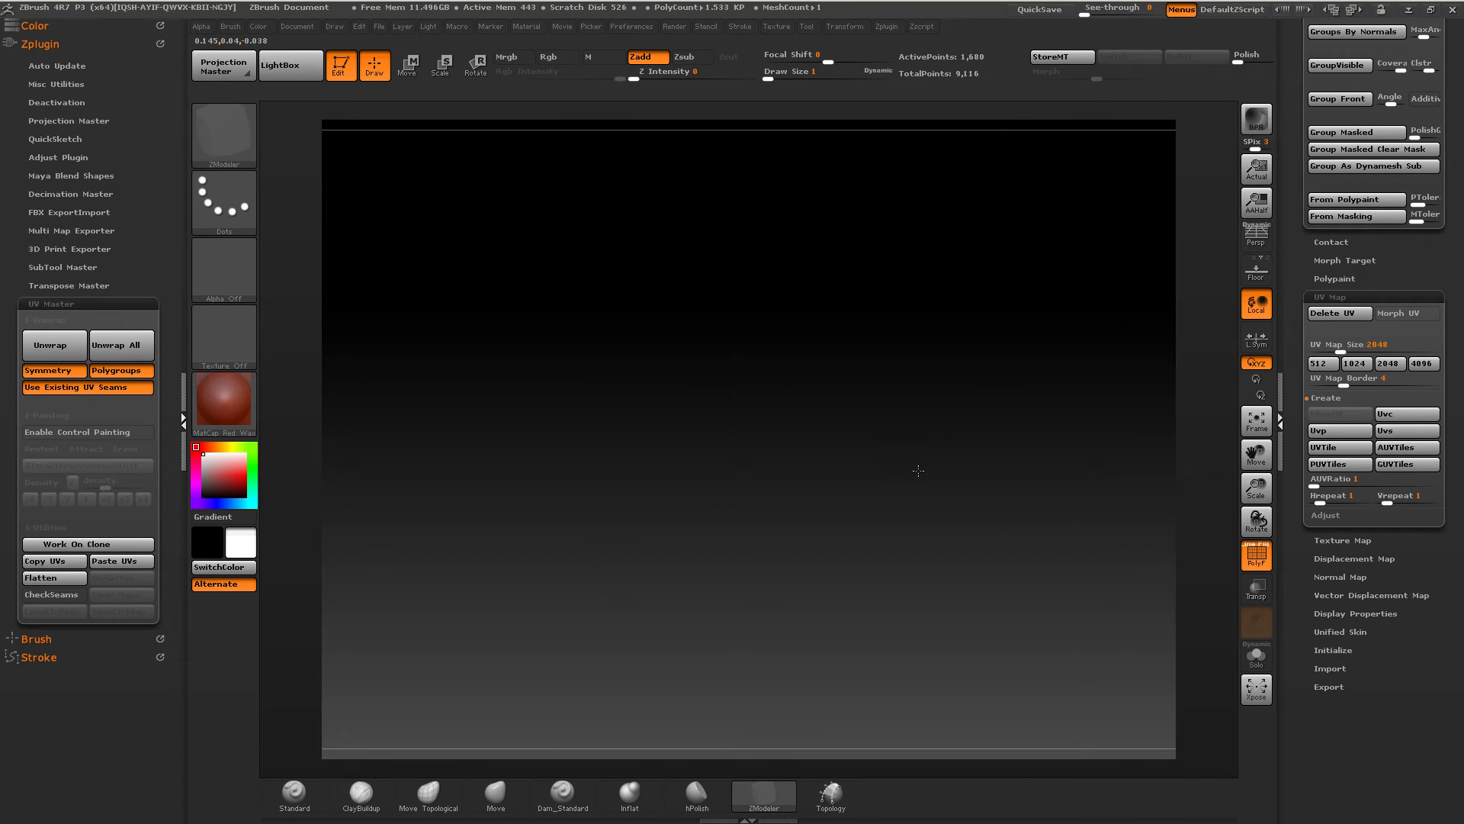
right_click_drag(624, 478, 797, 496)
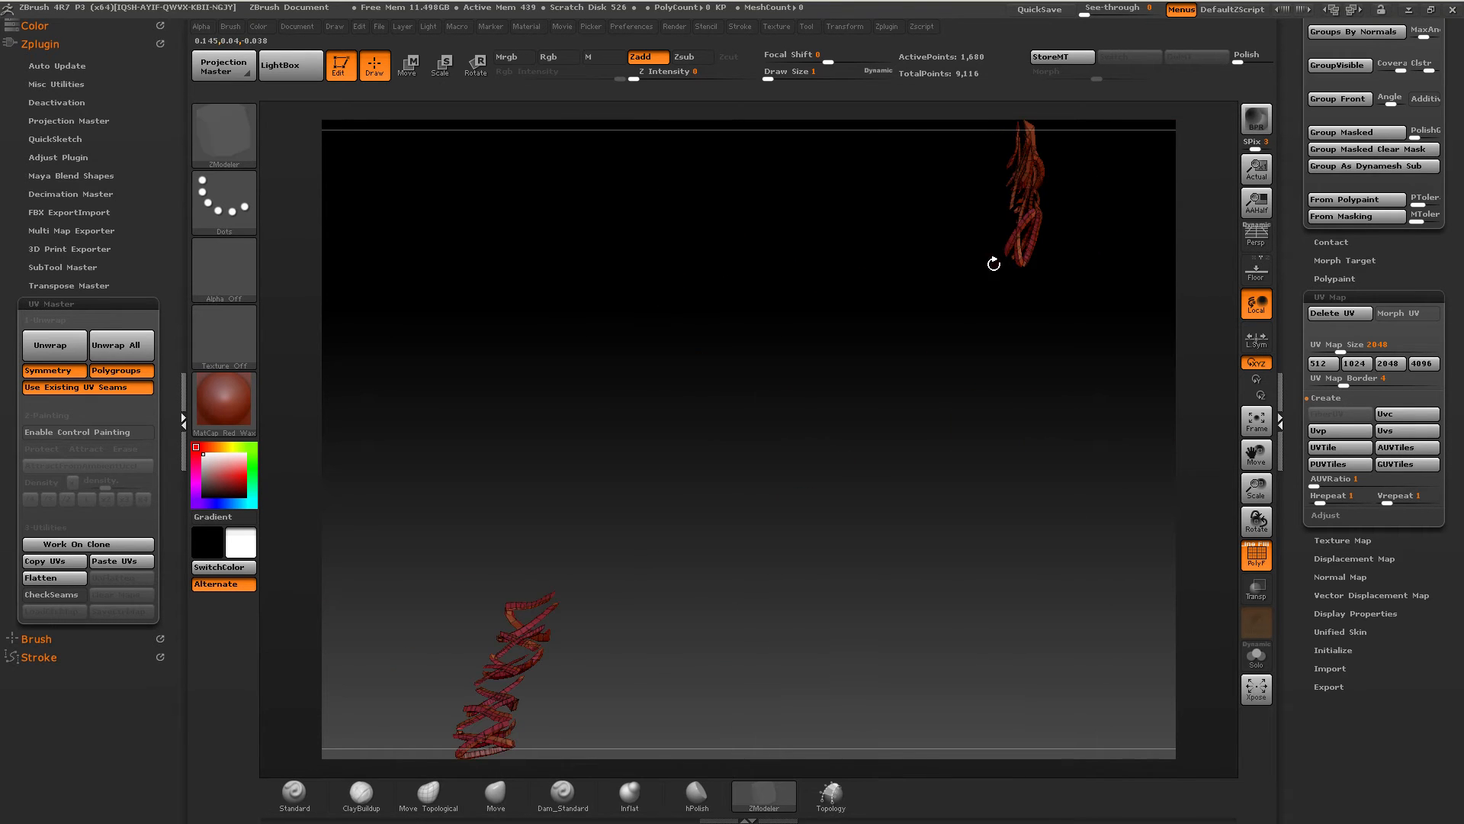
right_click_drag(994, 263, 1068, 257)
mouse_move(653, 687)
right_mouse_down()
mouse_move(550, 652)
mouse_move(686, 599)
right_mouse_up()
mouse_move(1125, 245)
right_mouse_down("alt")
mouse_move(755, 395)
mouse_move(757, 671)
right_mouse_up("alt")
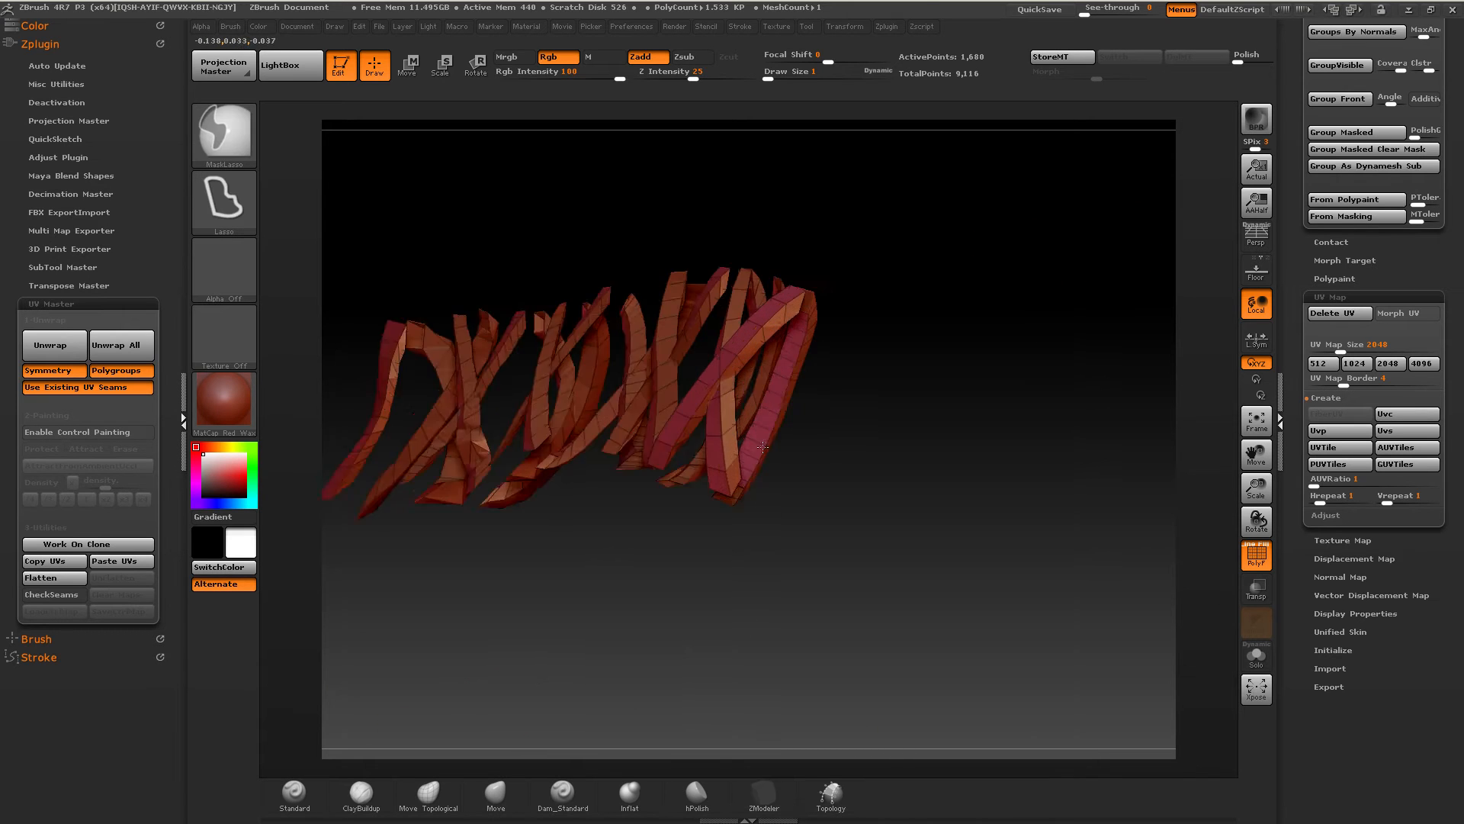
mouse_move(762, 447)
right_mouse_down()
mouse_move(751, 518)
mouse_move(768, 418)
right_mouse_up()
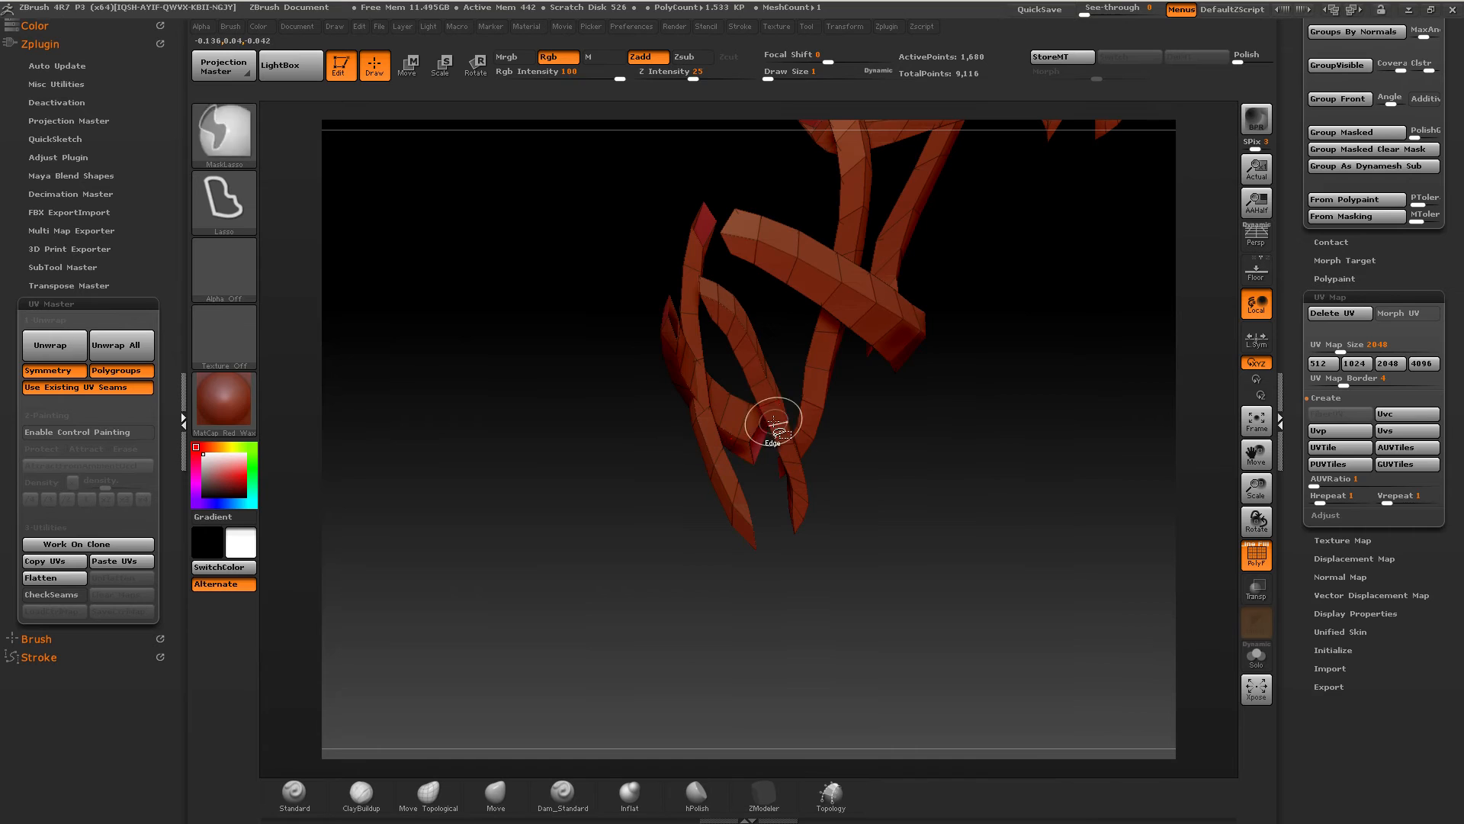
left_click(797, 258, "ctrl+shift")
Step: Assign all visible lace face strips, including the lowest lace's strip, to one new polygroup
right_click_drag(791, 261, 586, 567)
right_click_drag(786, 461, 670, 530)
right_click_drag(488, 577, 496, 529)
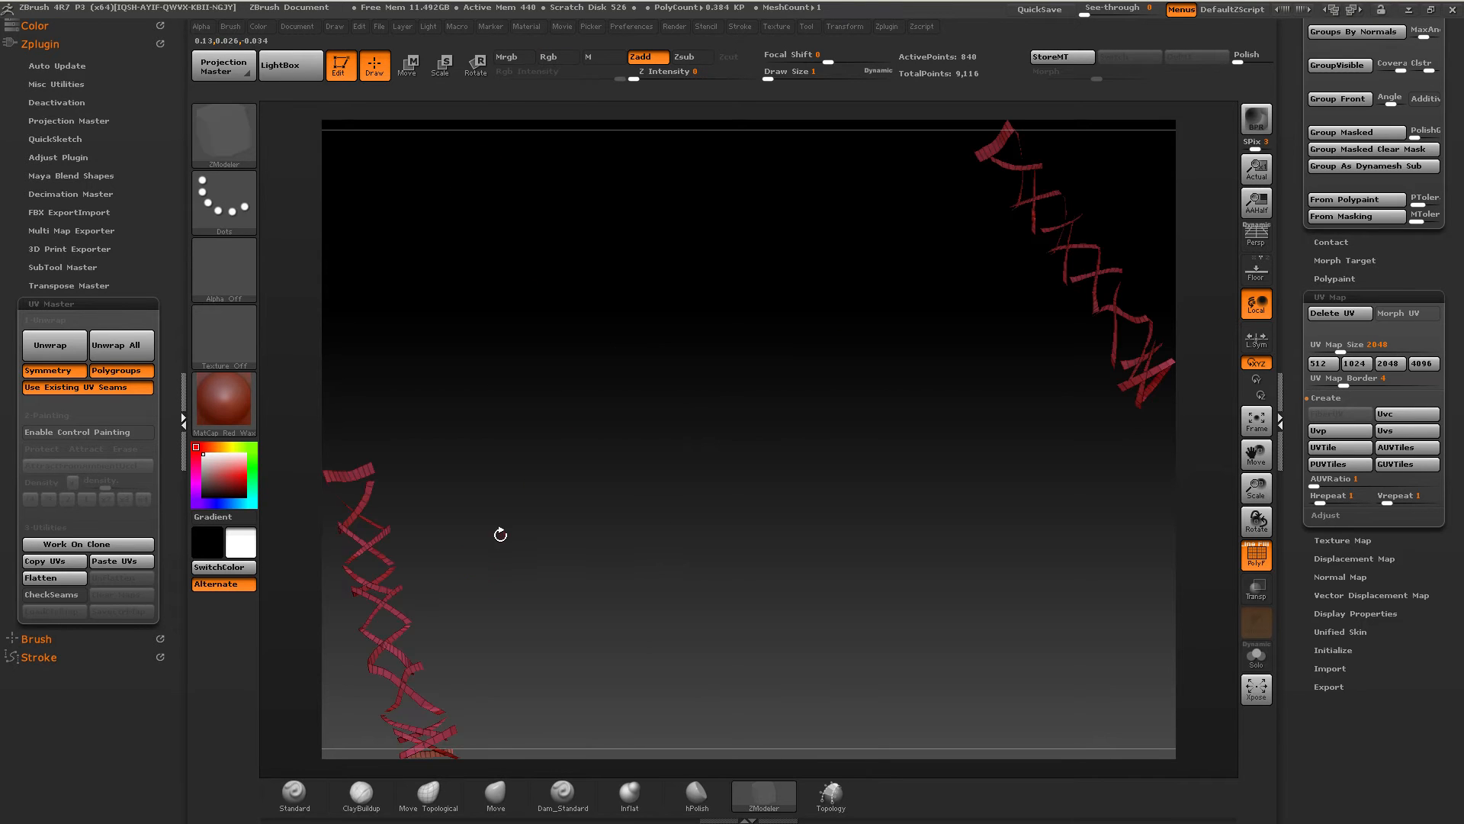
mouse_move(386, 608)
right_mouse_down()
mouse_move(418, 735)
mouse_move(542, 396)
mouse_move(773, 526)
mouse_move(784, 444)
mouse_move(785, 529)
mouse_move(788, 506)
right_mouse_up()
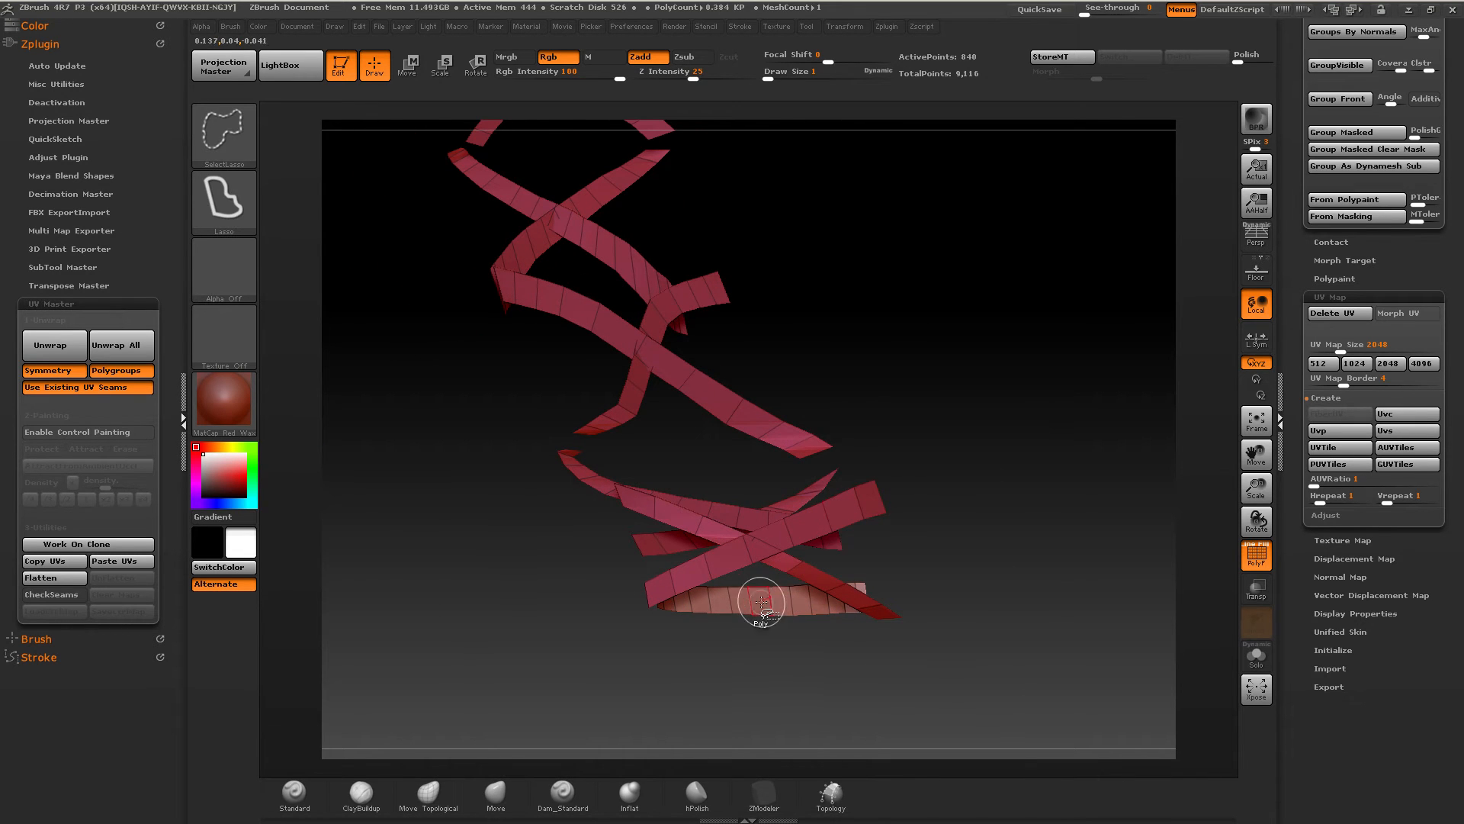
key("ctrl+w")
key("ctrl+w")
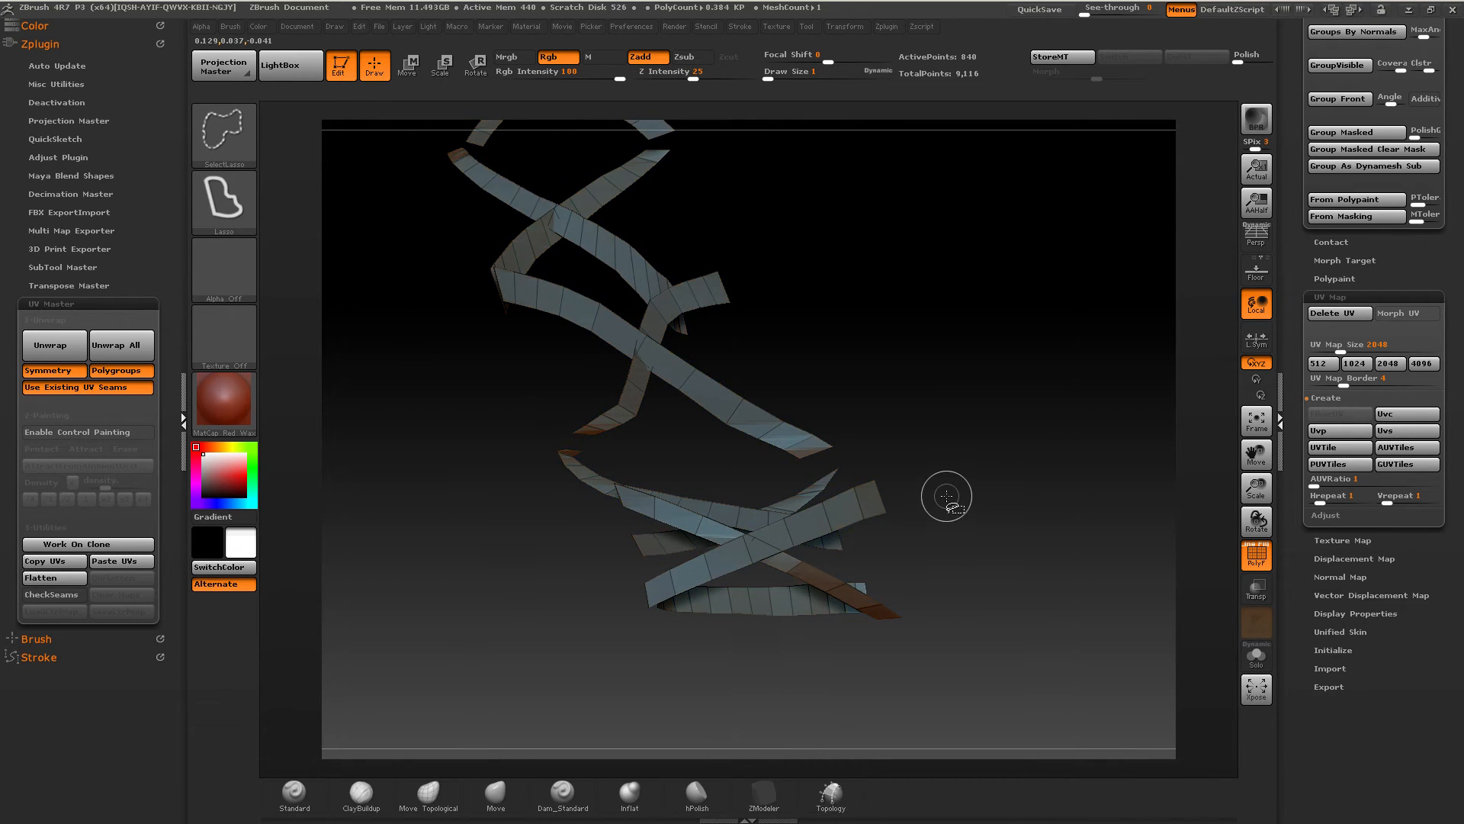
Step: Grow the visible area from the lace strips, then show the entire pair of shoes again and frame it
key("ctrl+shift+x")
key("ctrl+shift+x")
mouse_move(877, 551)
right_mouse_down()
mouse_move(802, 520)
mouse_move(710, 420)
right_mouse_up()
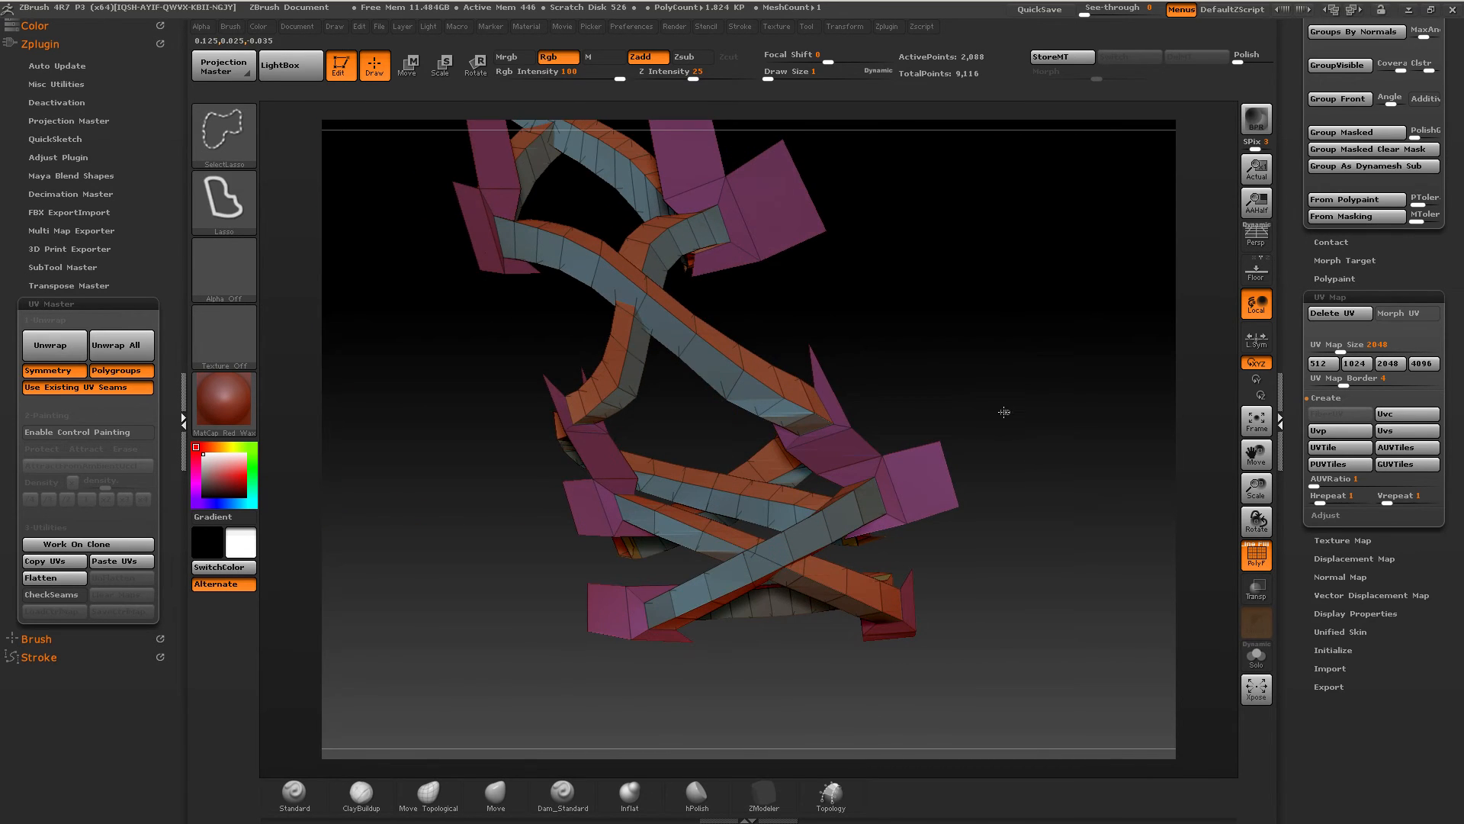
left_click(1003, 412, "ctrl+shift")
mouse_move(1003, 412)
right_mouse_down()
mouse_move(811, 435)
mouse_move(934, 366)
mouse_move(918, 443)
mouse_move(1128, 412)
right_mouse_up()
key("f")
right_click_drag(1129, 411, 1098, 339, "ctrl")
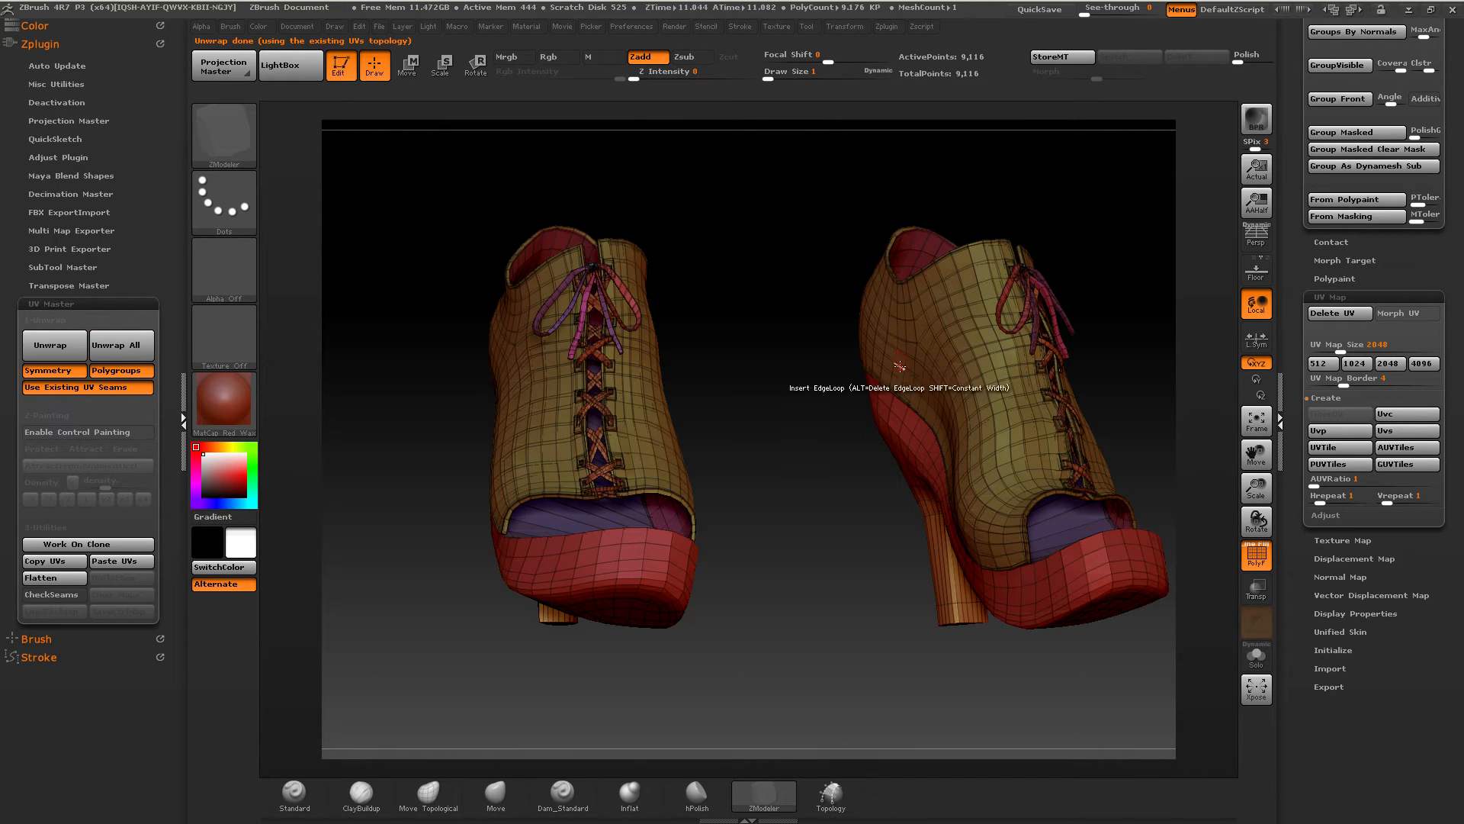
Step: Flatten the shoes' UVs to check the island layout, then unflatten them back to the 3D model
left_click(48, 578)
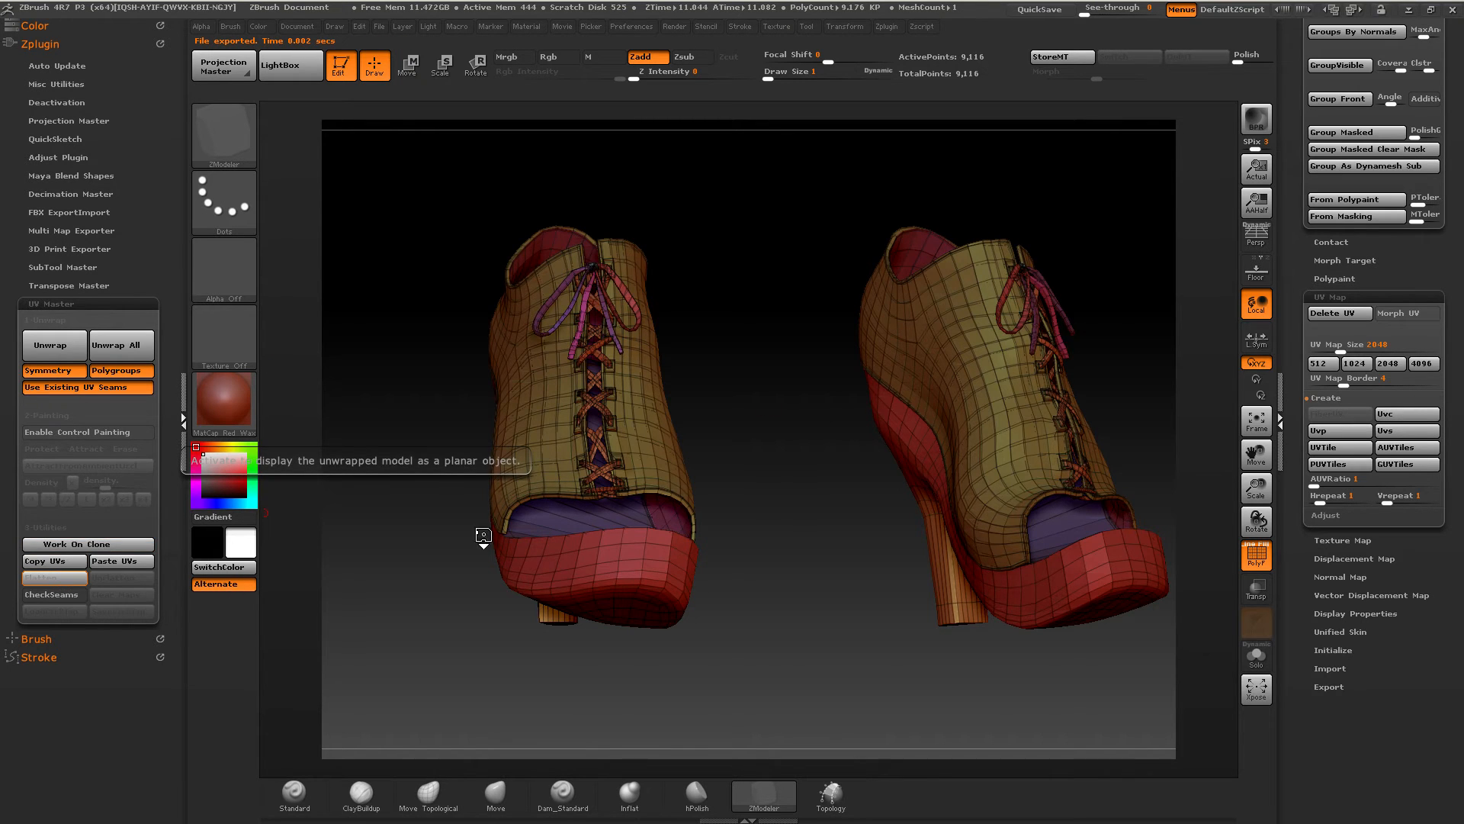
mouse_move(817, 300)
right_mouse_down("alt")
mouse_move(771, 393)
mouse_move(935, 429)
mouse_move(898, 569)
mouse_move(866, 450)
right_mouse_up("alt")
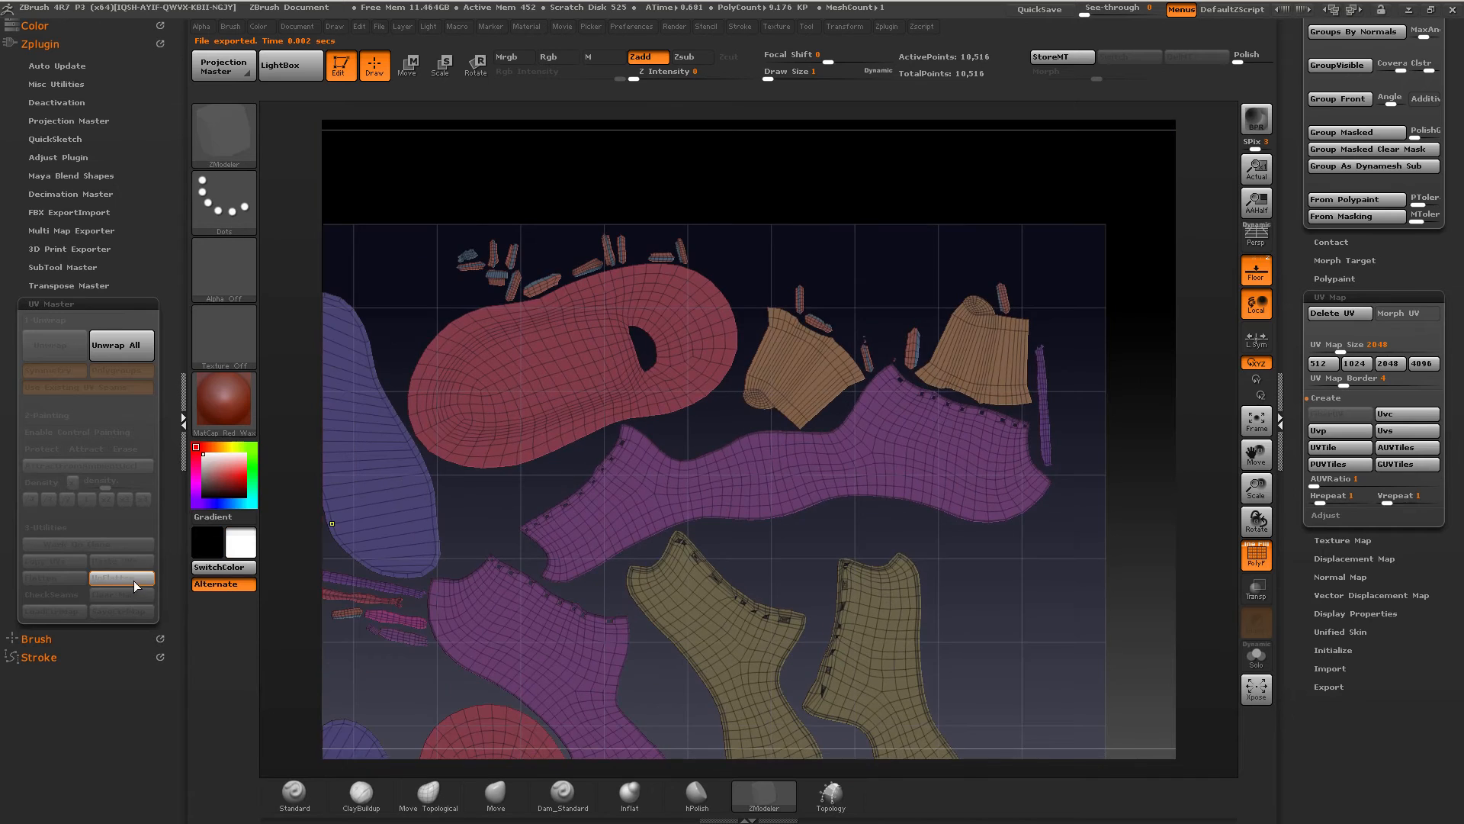
left_click(133, 579)
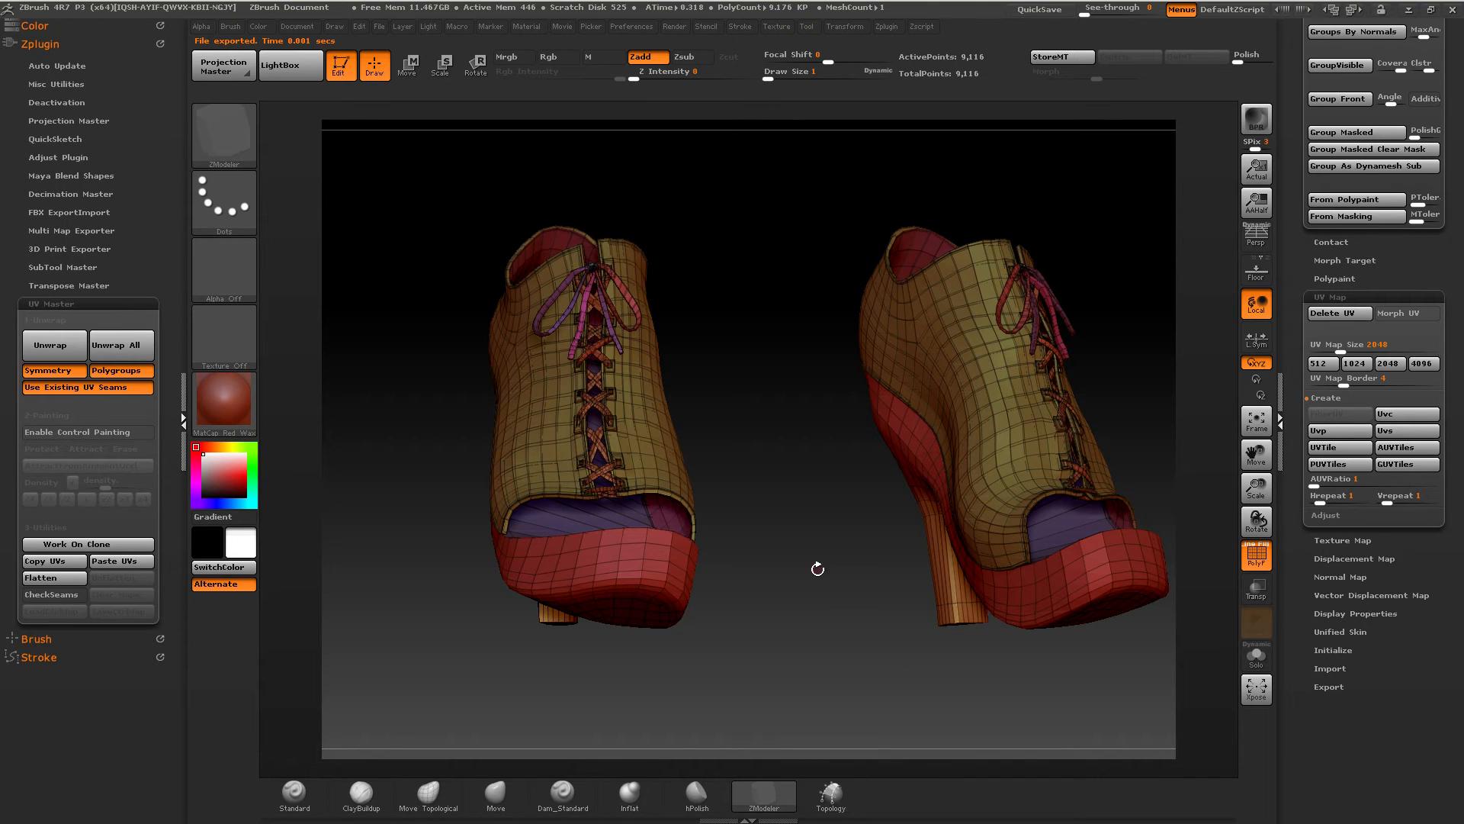
left_click(1431, 11)
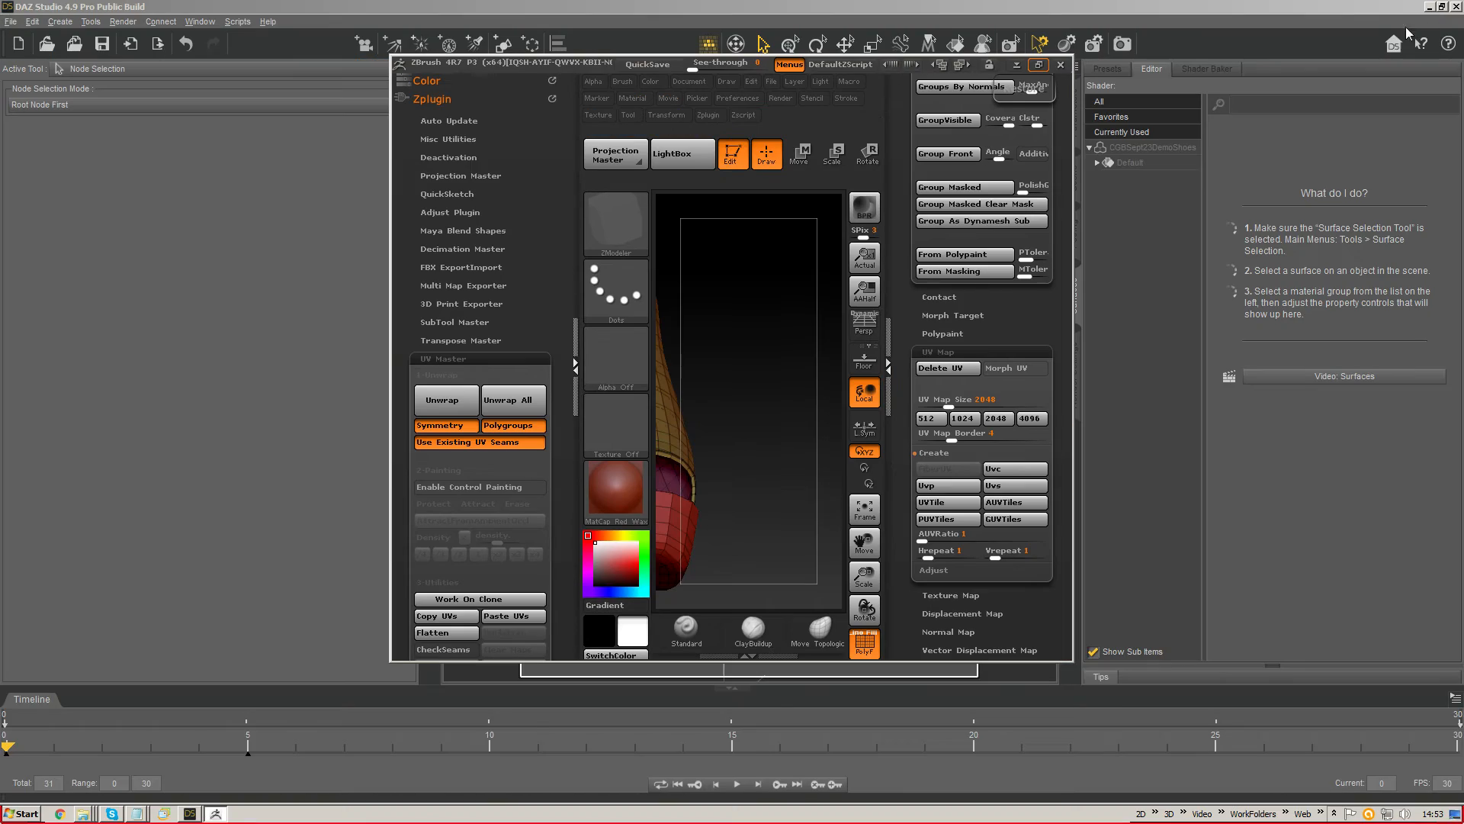
left_click(1040, 65)
left_click(1431, 10)
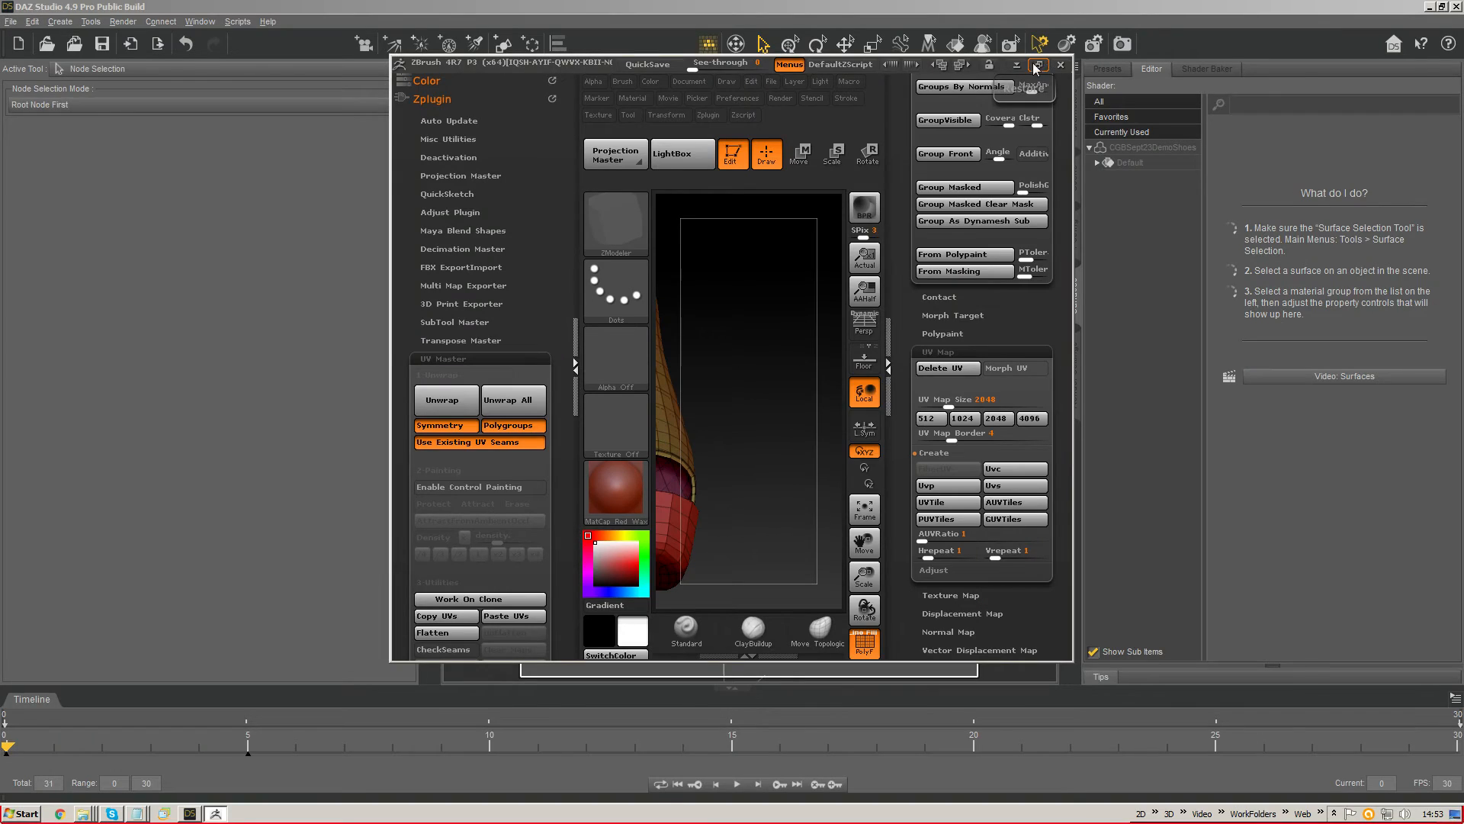
left_click(1037, 65)
left_click(1431, 11)
left_click(1038, 65)
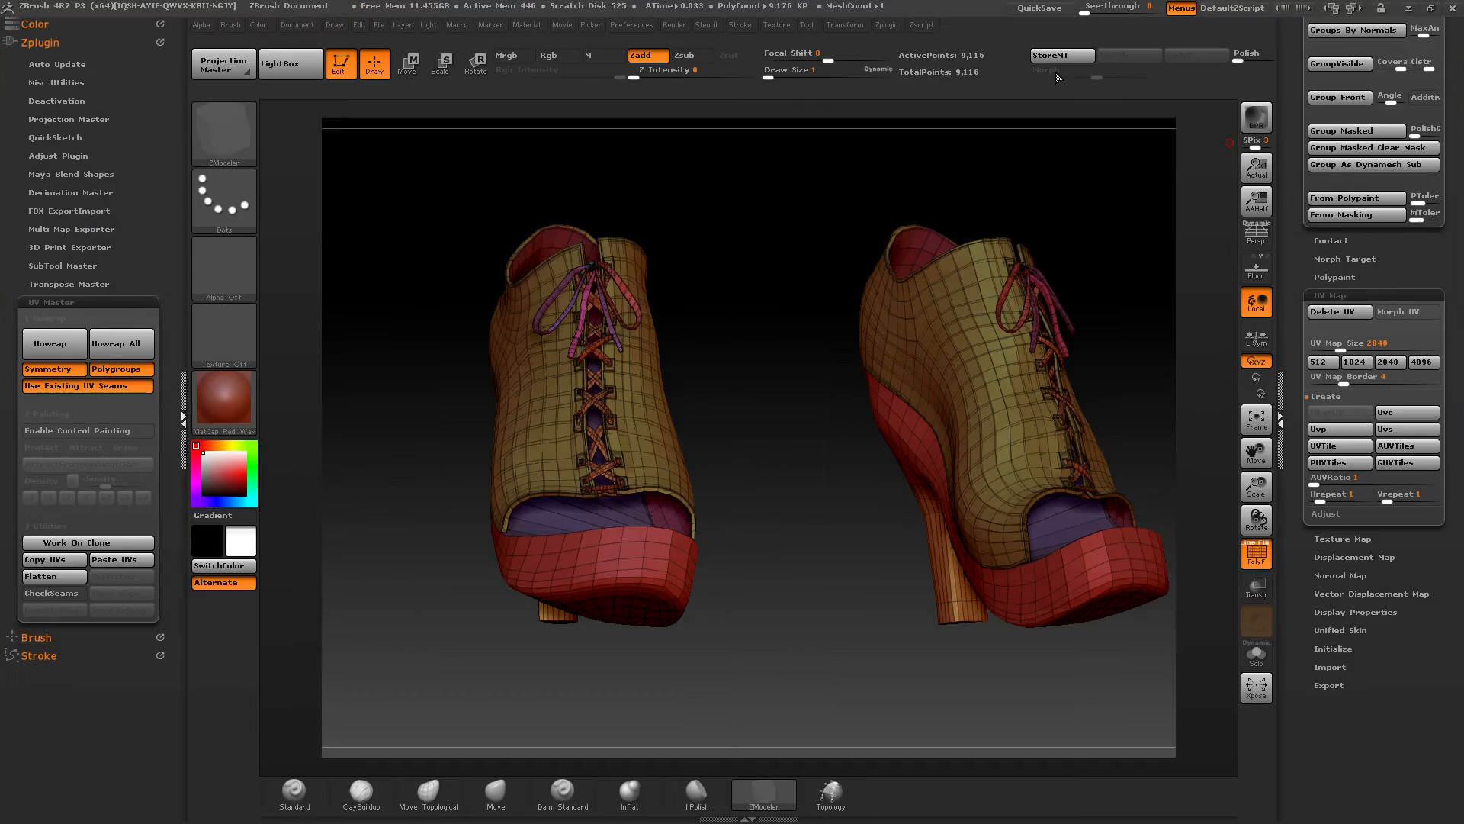
left_click(1432, 11)
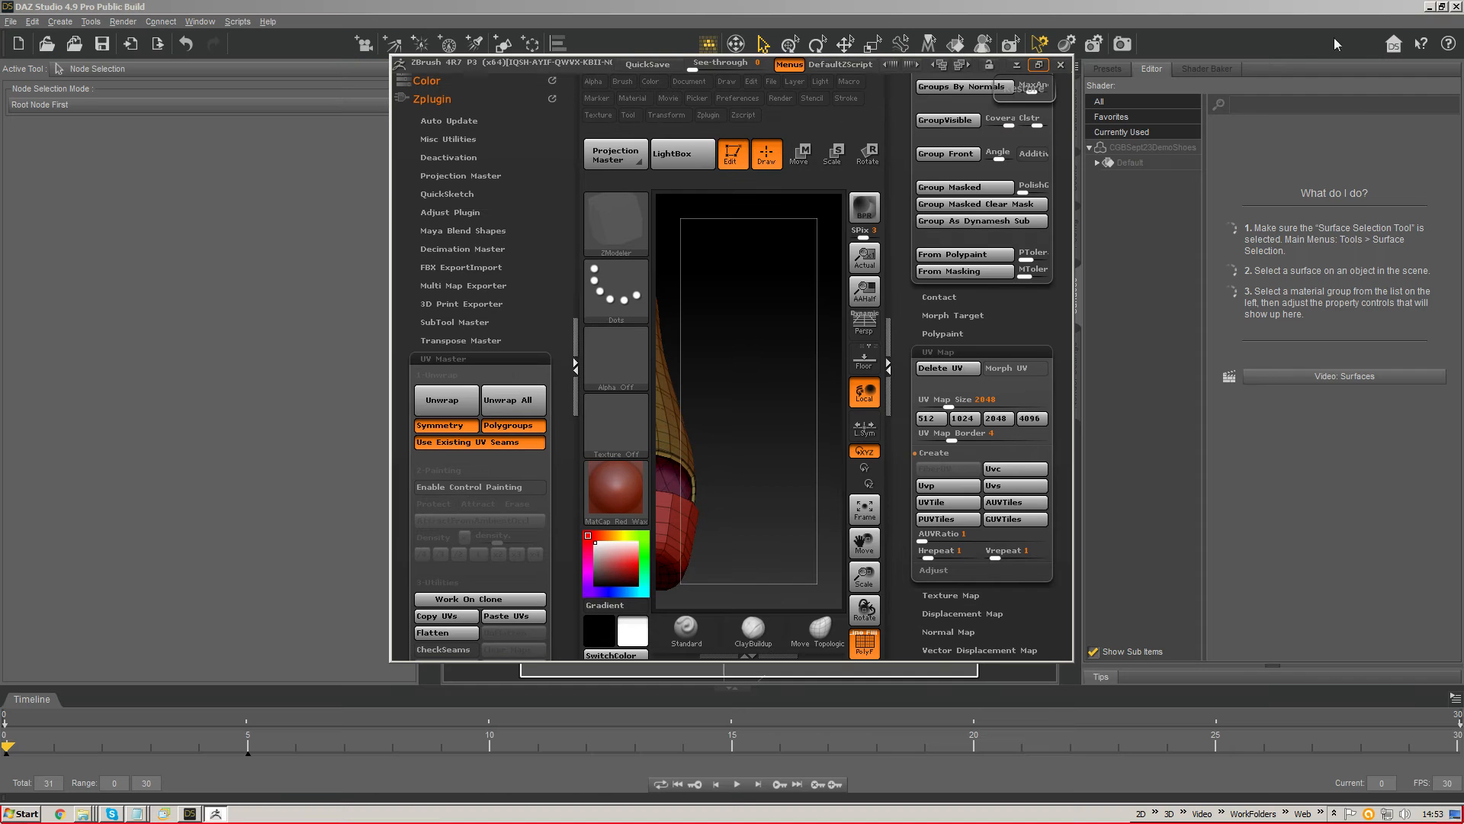
left_click(1038, 65)
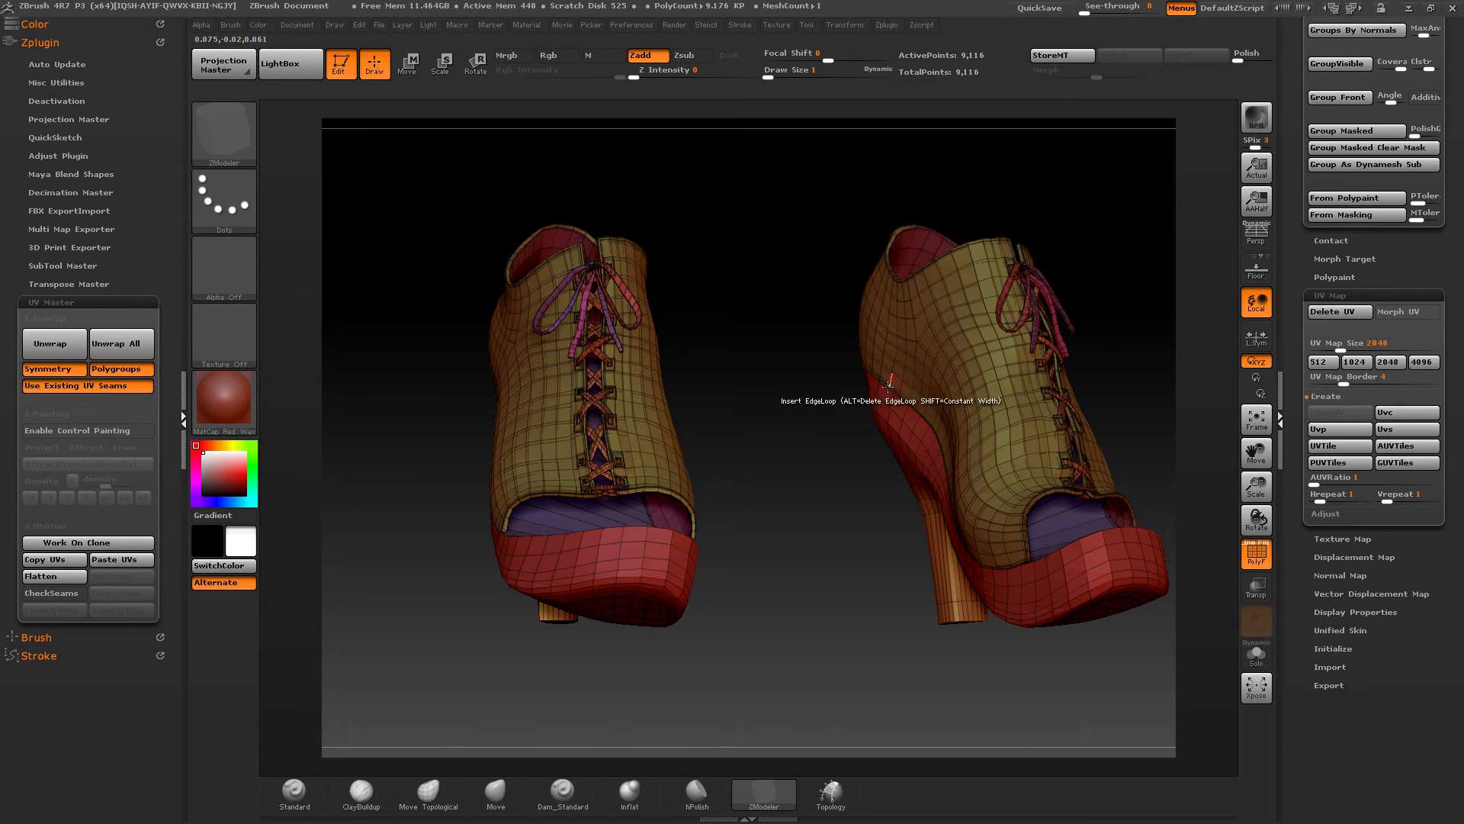
left_click(1429, 11)
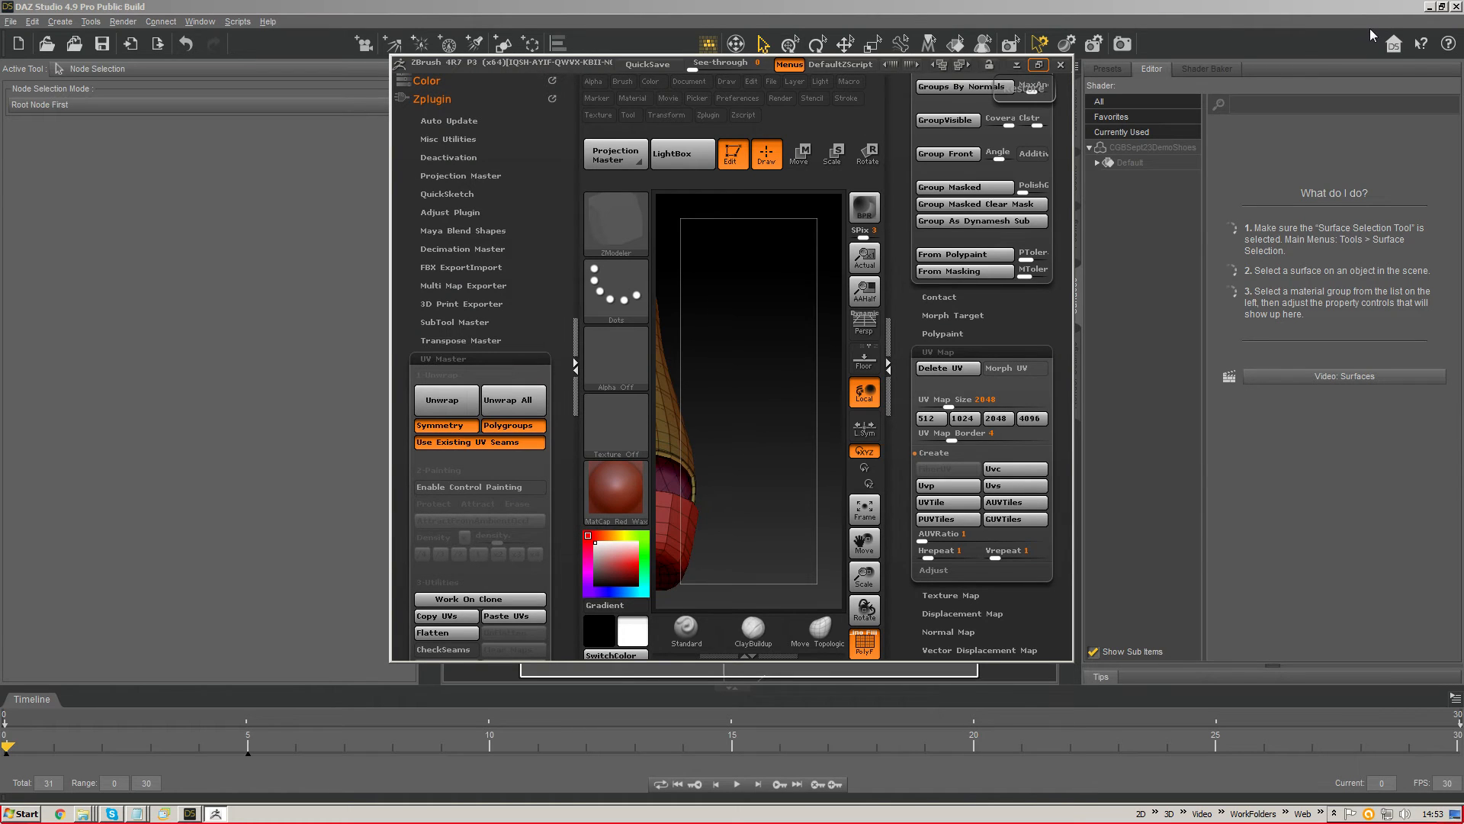
left_click(1039, 65)
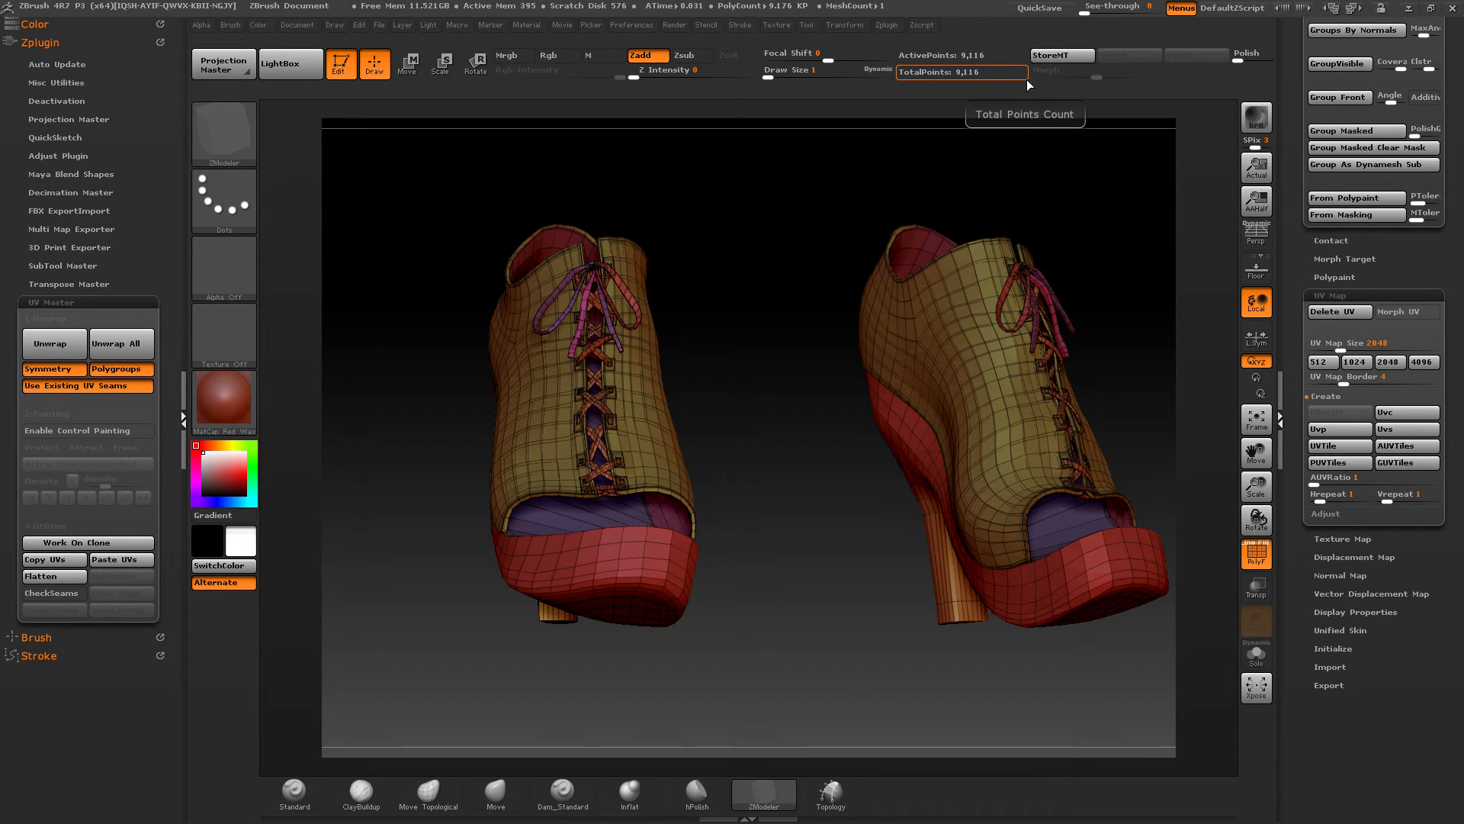
Step: Inspect the polygroups of the lacing, bows and upper panels on both shoes from several angles
left_click_drag(762, 206, 701, 346)
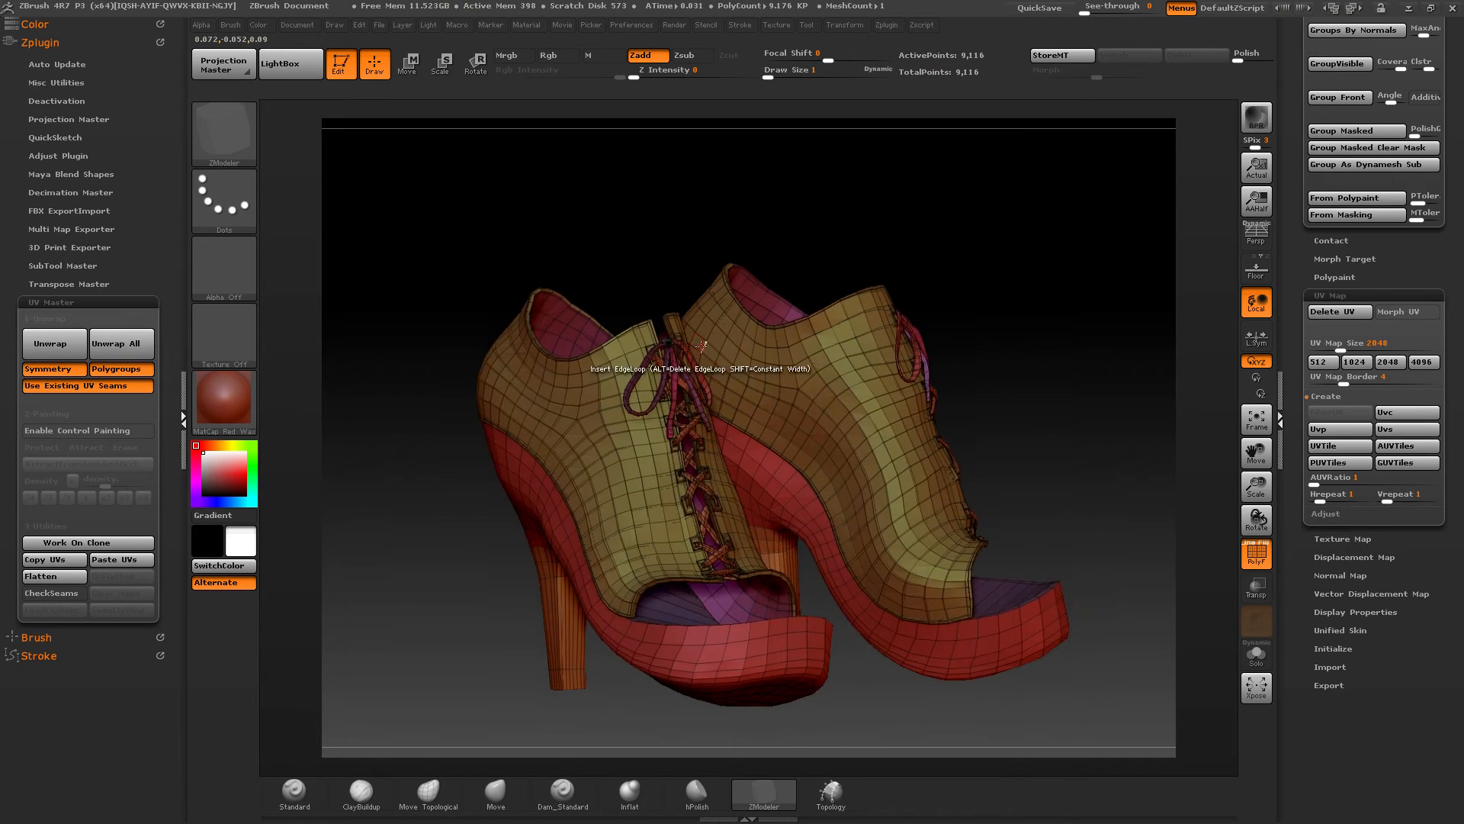
right_click_drag(701, 346, 720, 421, "ctrl")
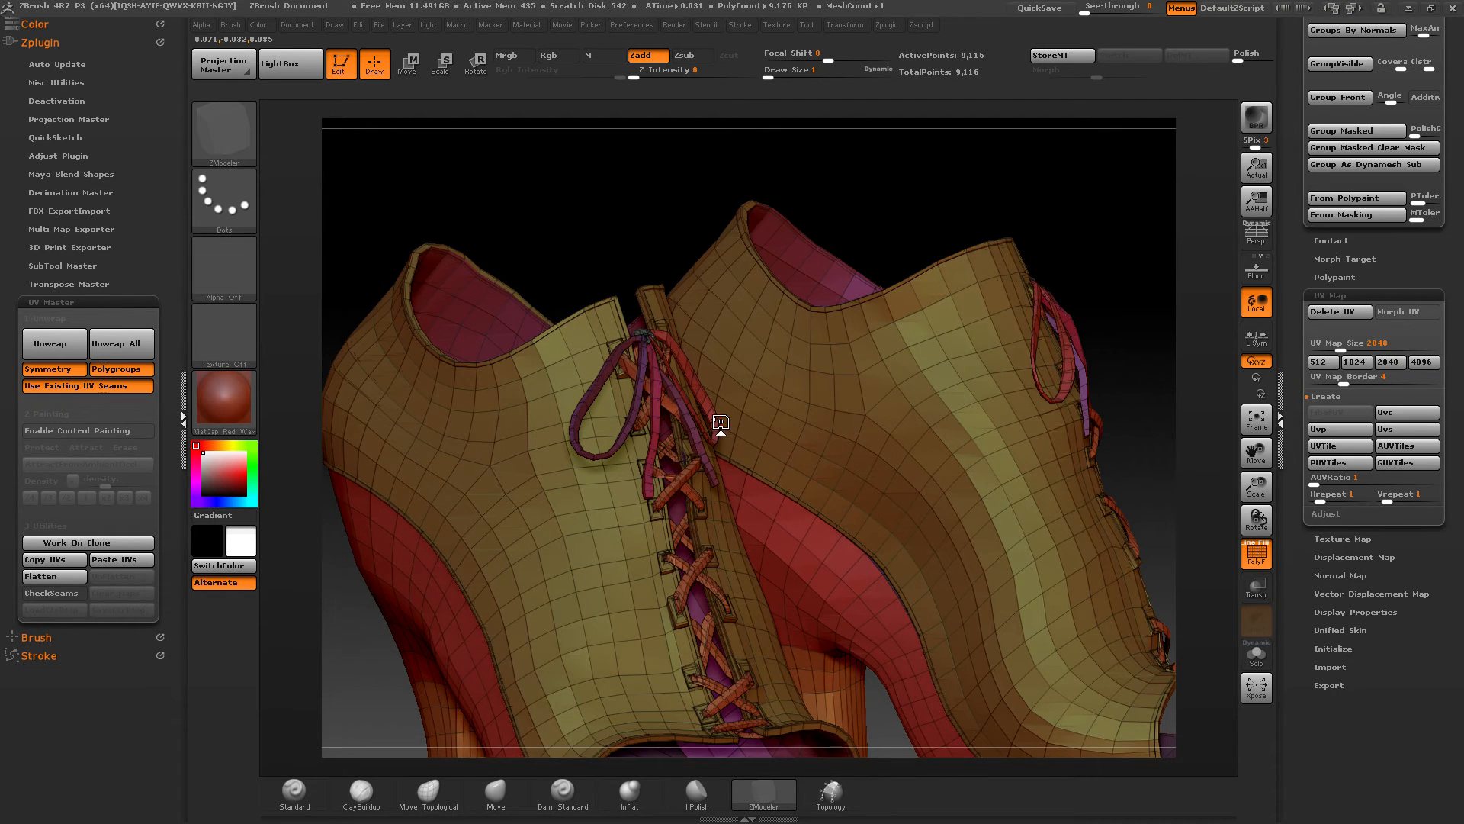
right_click_drag(686, 449, 519, 457)
right_click_drag(907, 438, 679, 461, "alt")
mouse_move(800, 458)
right_mouse_down()
mouse_move(702, 453)
mouse_move(650, 488)
right_mouse_up()
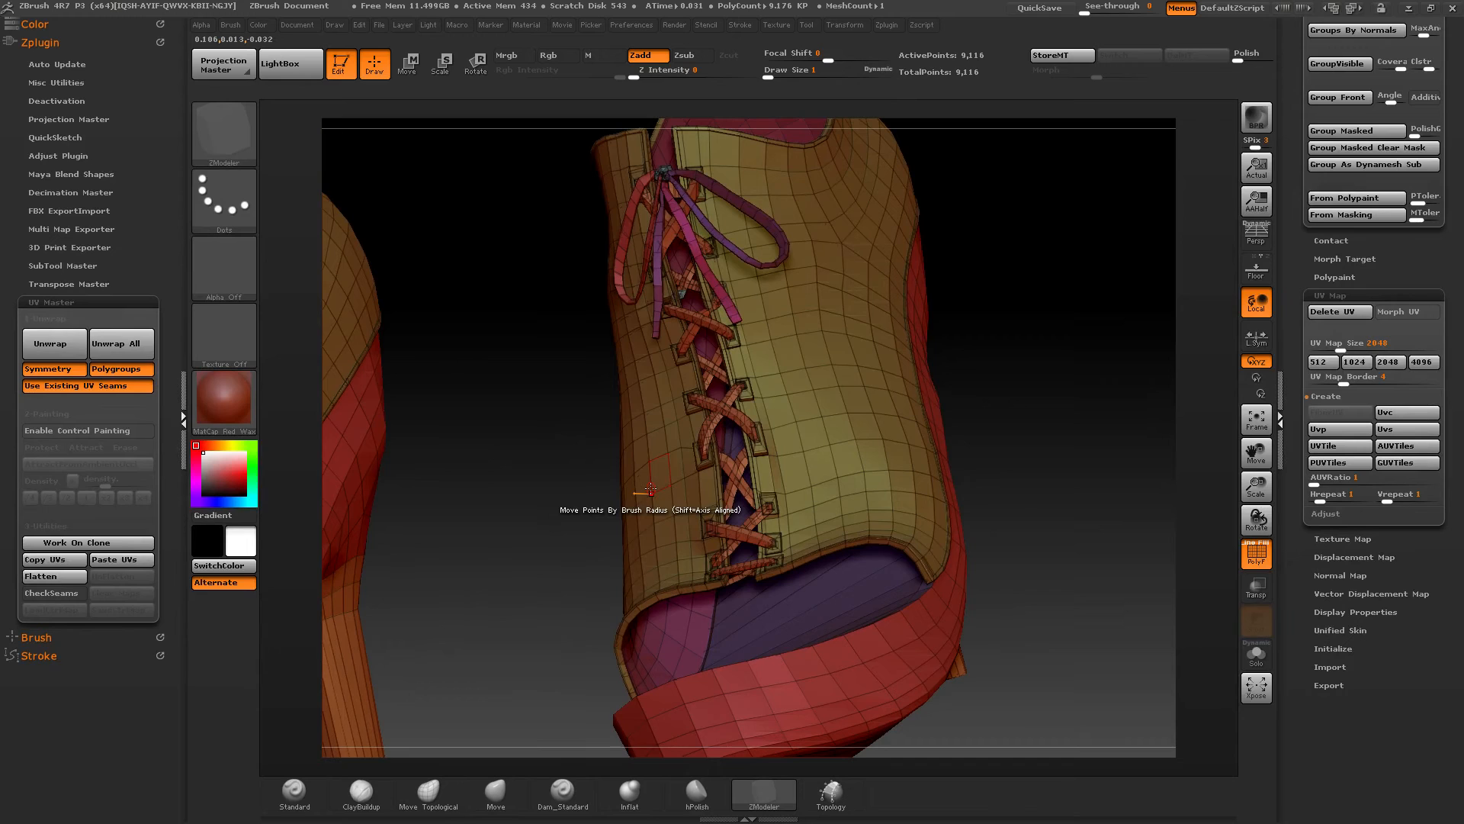
mouse_move(819, 355)
right_mouse_down()
mouse_move(843, 351)
mouse_move(732, 362)
mouse_move(828, 374)
mouse_move(793, 427)
right_mouse_up()
mouse_move(793, 427)
right_mouse_down()
mouse_move(821, 439)
mouse_move(741, 451)
mouse_move(742, 490)
mouse_move(856, 463)
mouse_move(850, 410)
mouse_move(759, 404)
mouse_move(710, 423)
mouse_move(882, 387)
mouse_move(940, 355)
right_mouse_up()
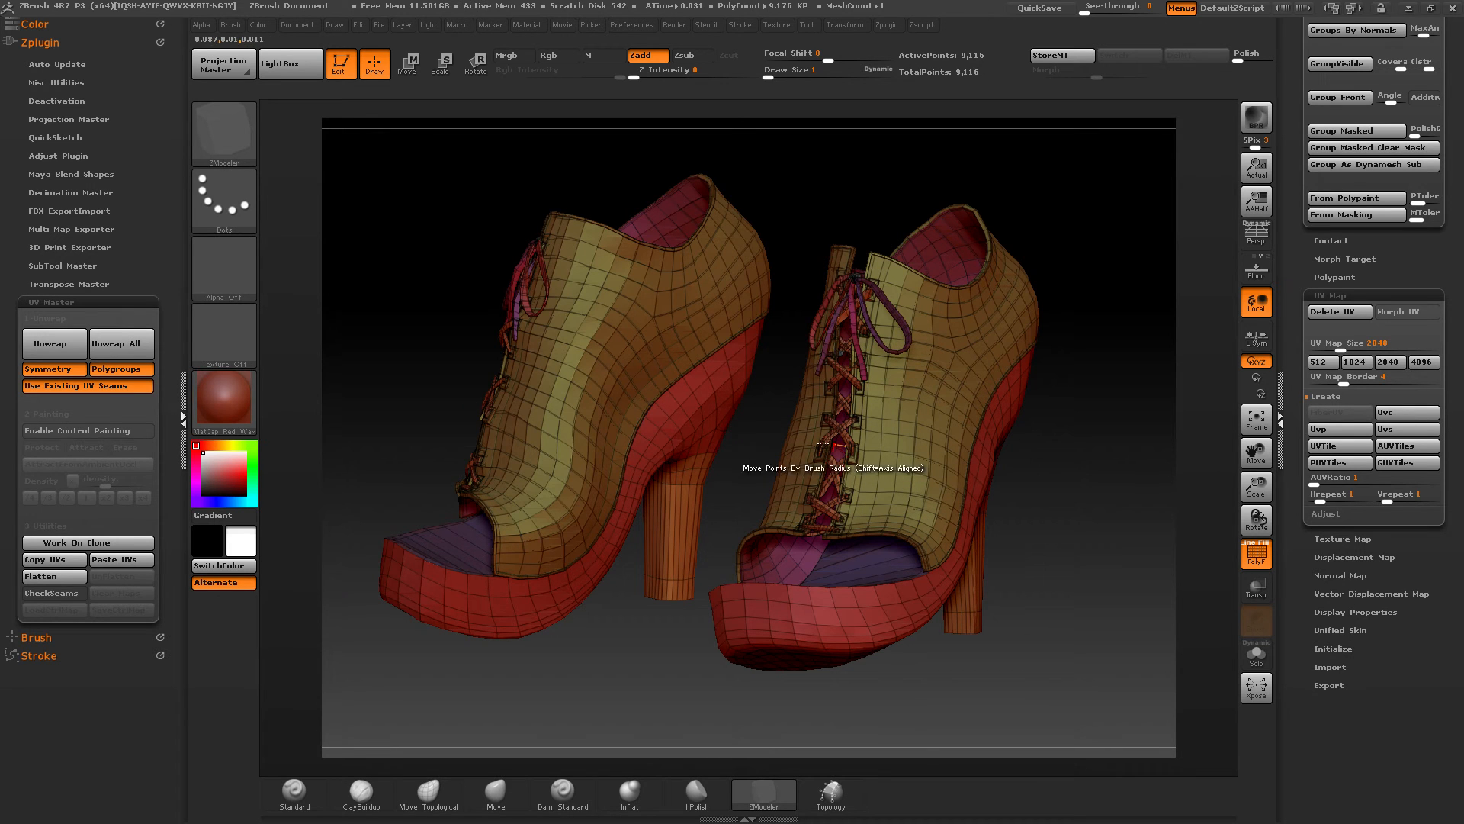
Step: Disable Use Existing UV Seams, unwrap the shoes again with UV Master, and flatten the resulting UVs
left_click(78, 386)
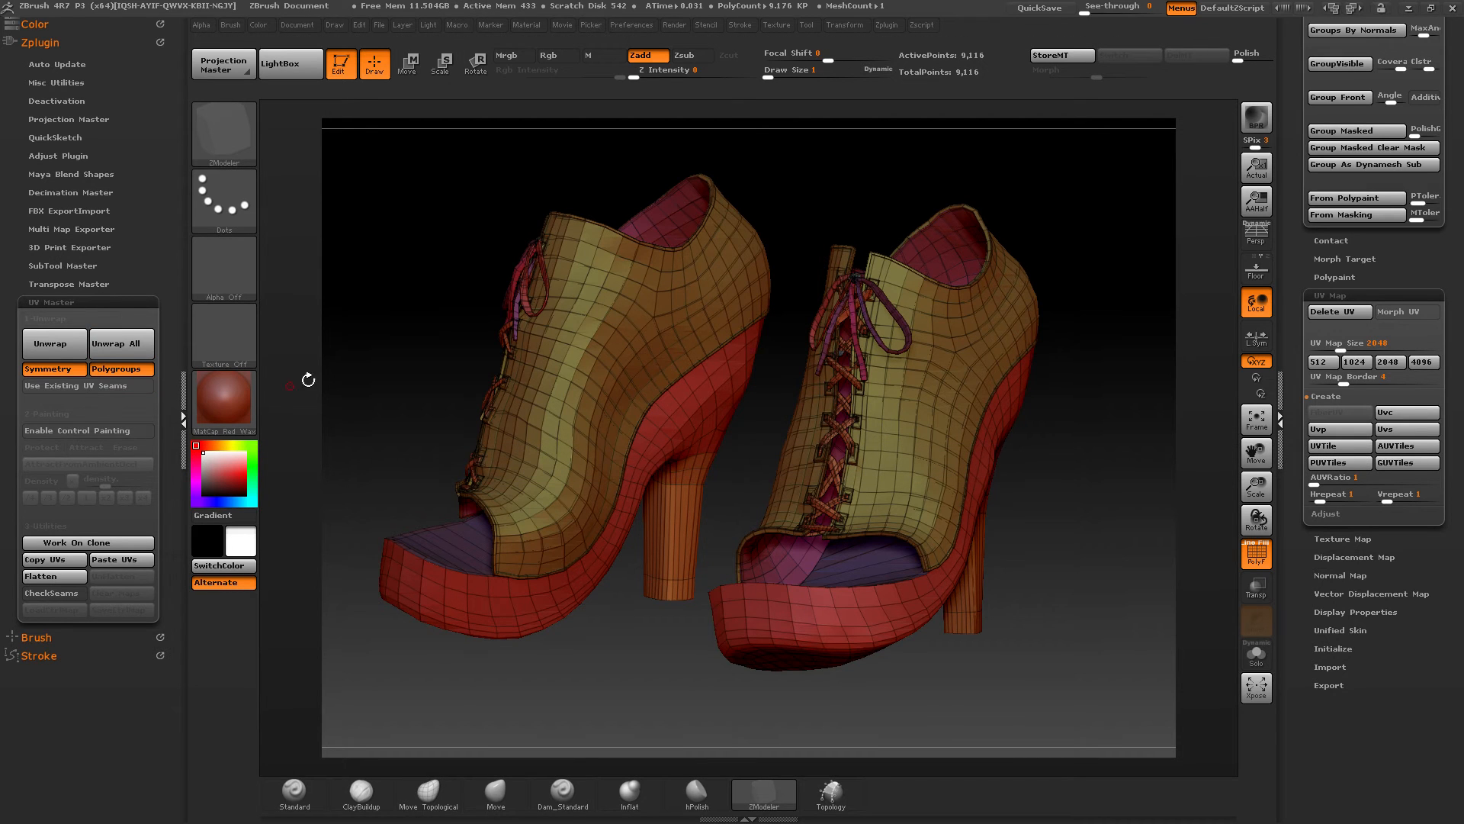
left_click(65, 350)
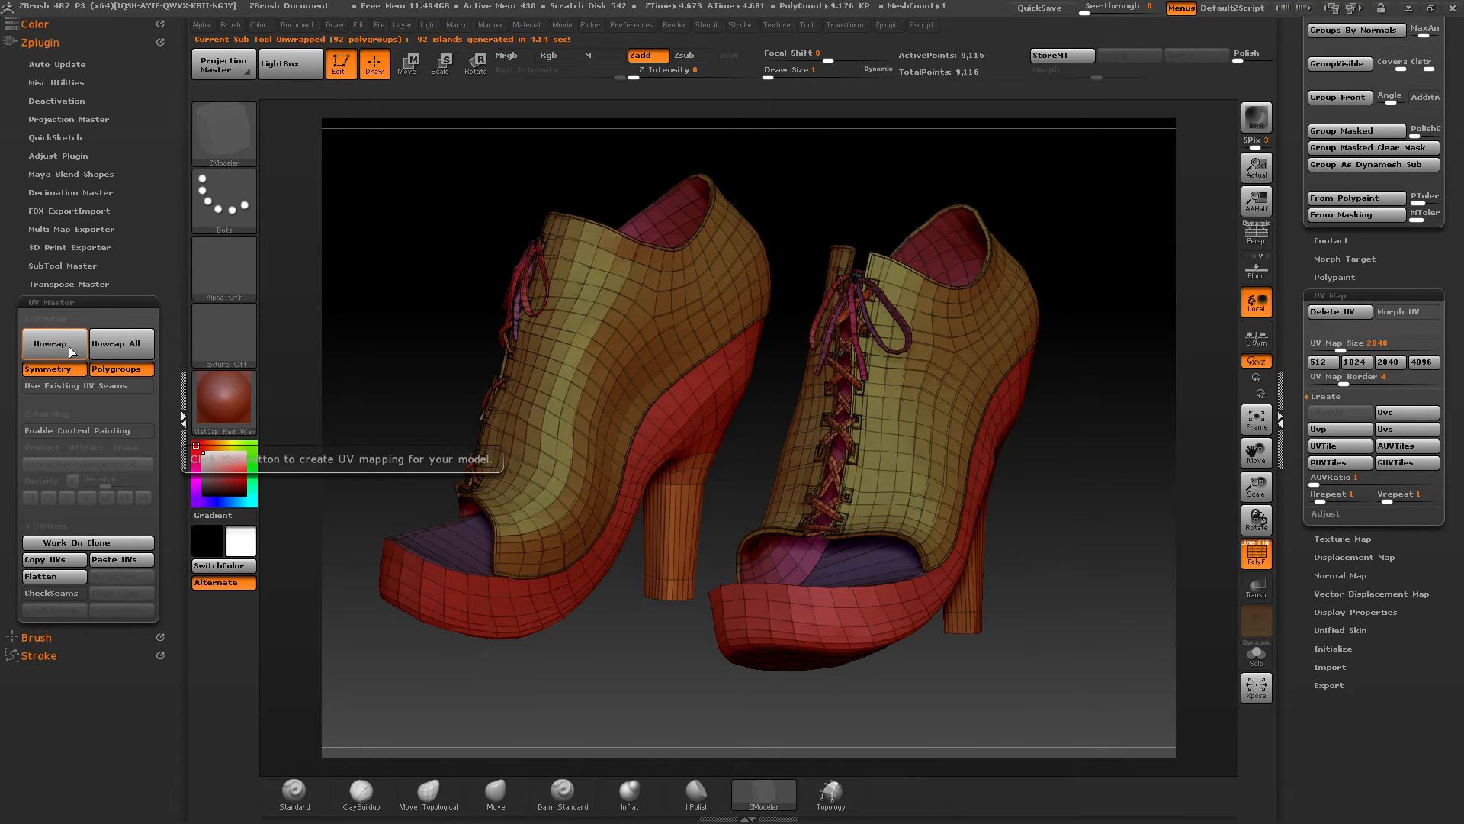
left_click(65, 578)
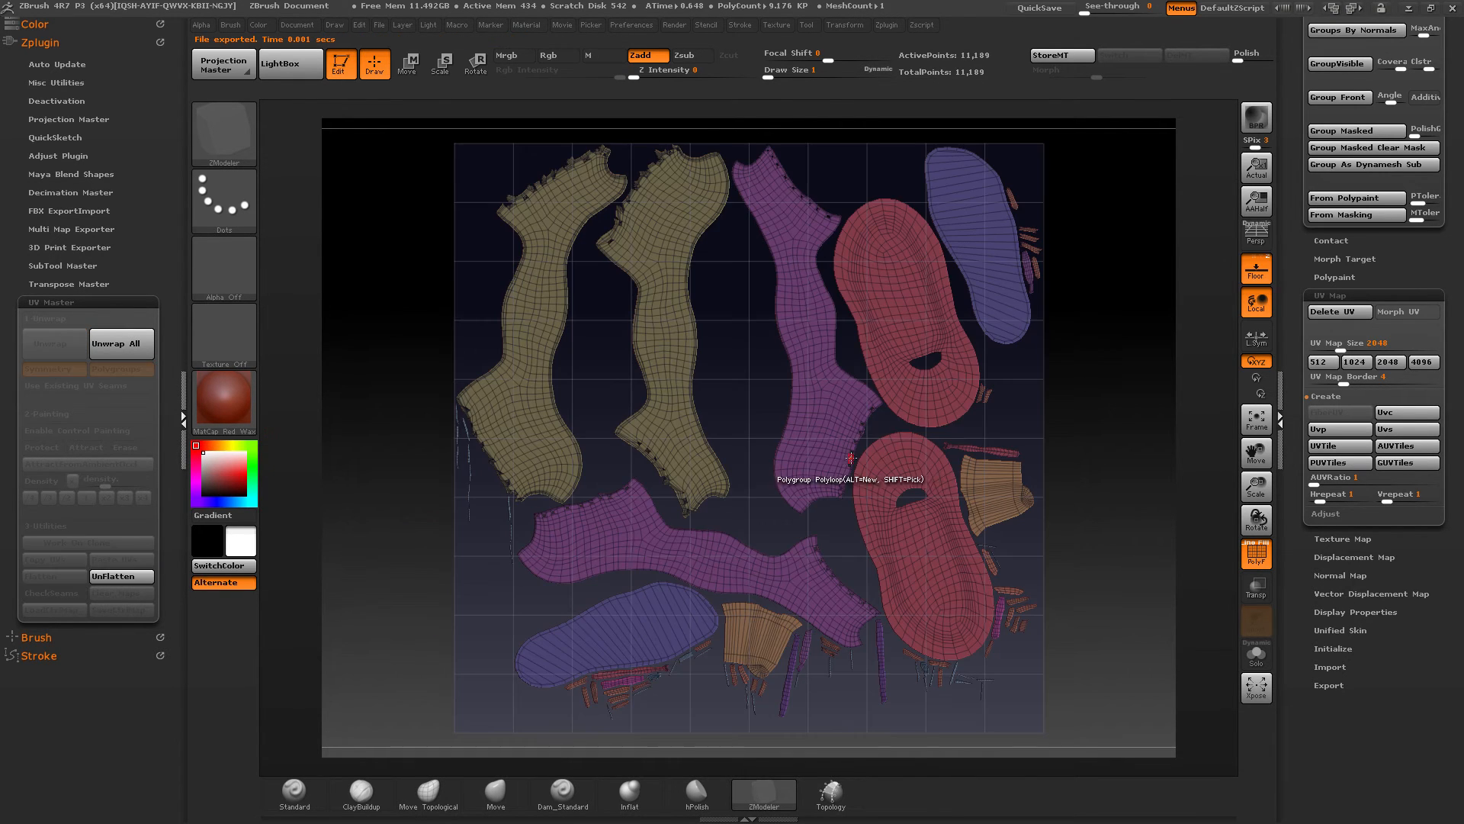
Step: Examine the small lace strips and the sole islands in the flattened UV layout
right_click_drag(860, 486, 803, 418, "alt")
right_click_drag(490, 363, 890, 414, "alt")
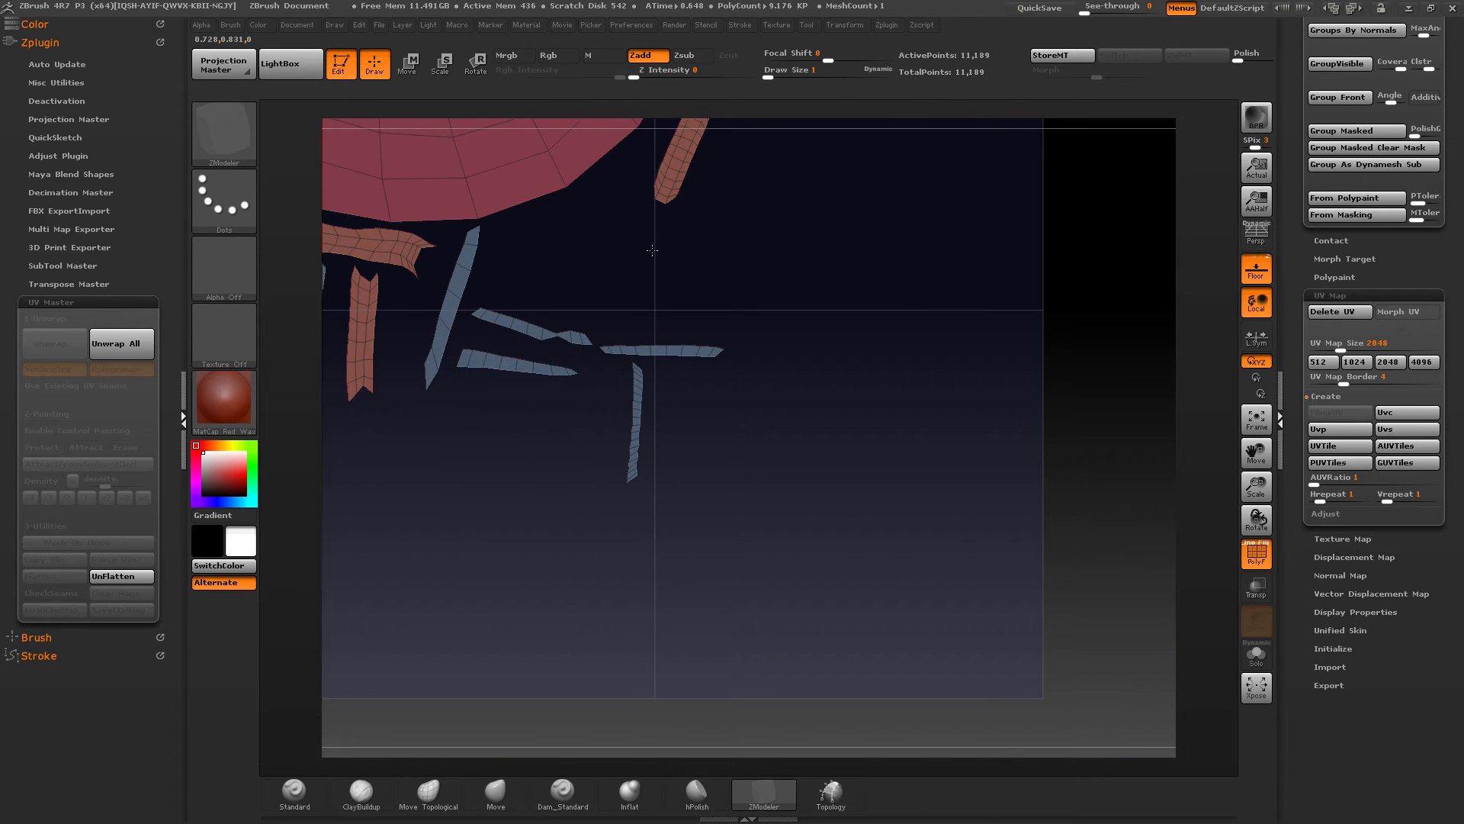
right_click_drag(652, 250, 600, 479, "alt")
right_click_drag(667, 303, 587, 580, "alt")
mouse_move(624, 275)
right_mouse_down("alt")
mouse_move(720, 629)
mouse_move(634, 487)
mouse_move(637, 515)
right_mouse_up("alt")
right_click_drag(610, 218, 648, 594, "alt")
right_click_drag(672, 365, 658, 657, "alt")
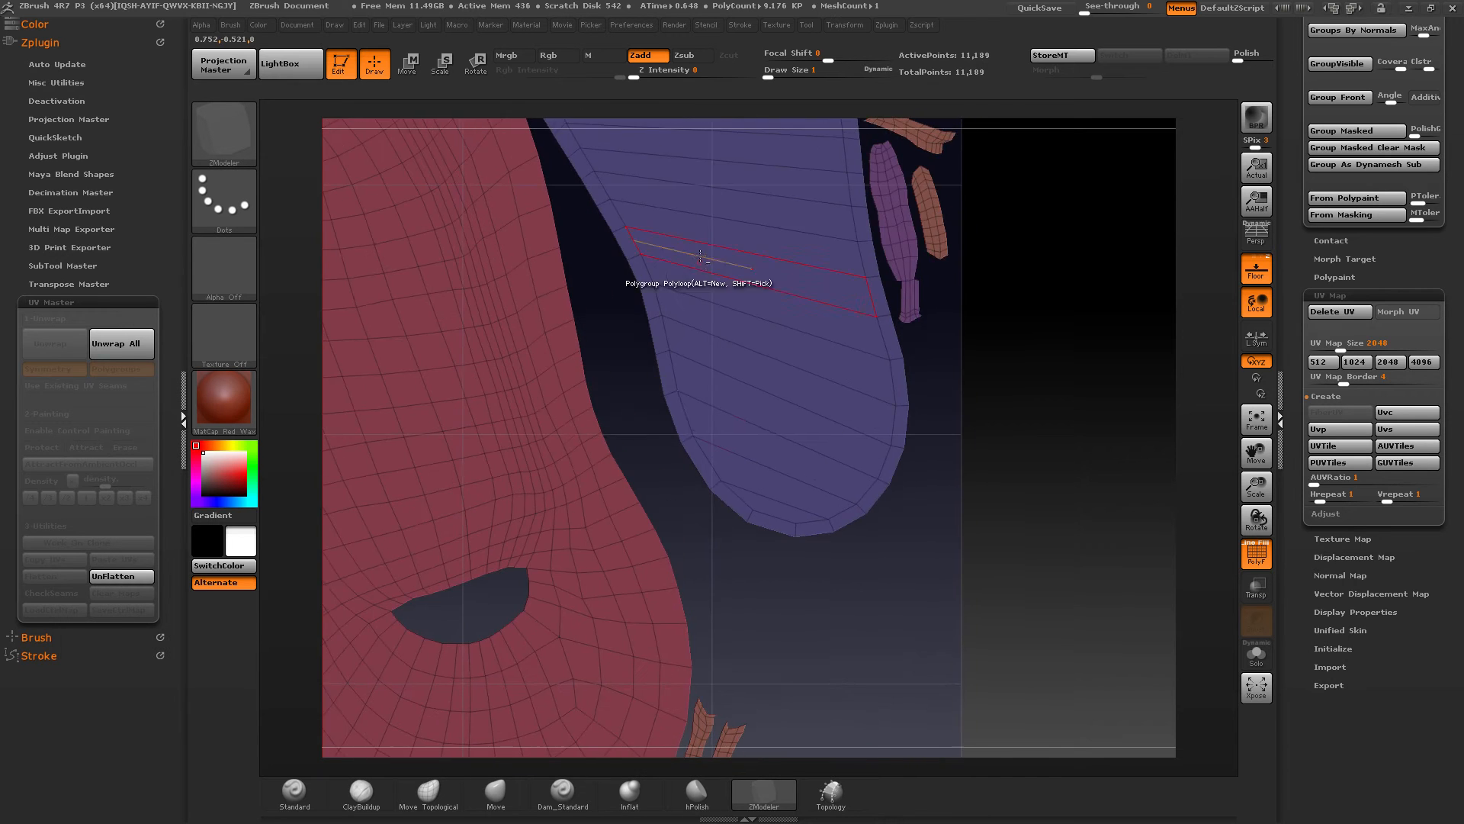
right_click_drag(698, 254, 639, 677, "alt")
right_click_drag(706, 343, 678, 571, "alt")
Step: Examine the purple lining islands and their eyelet holes in the flattened UV layout
right_click_drag(519, 385, 1048, 301, "alt")
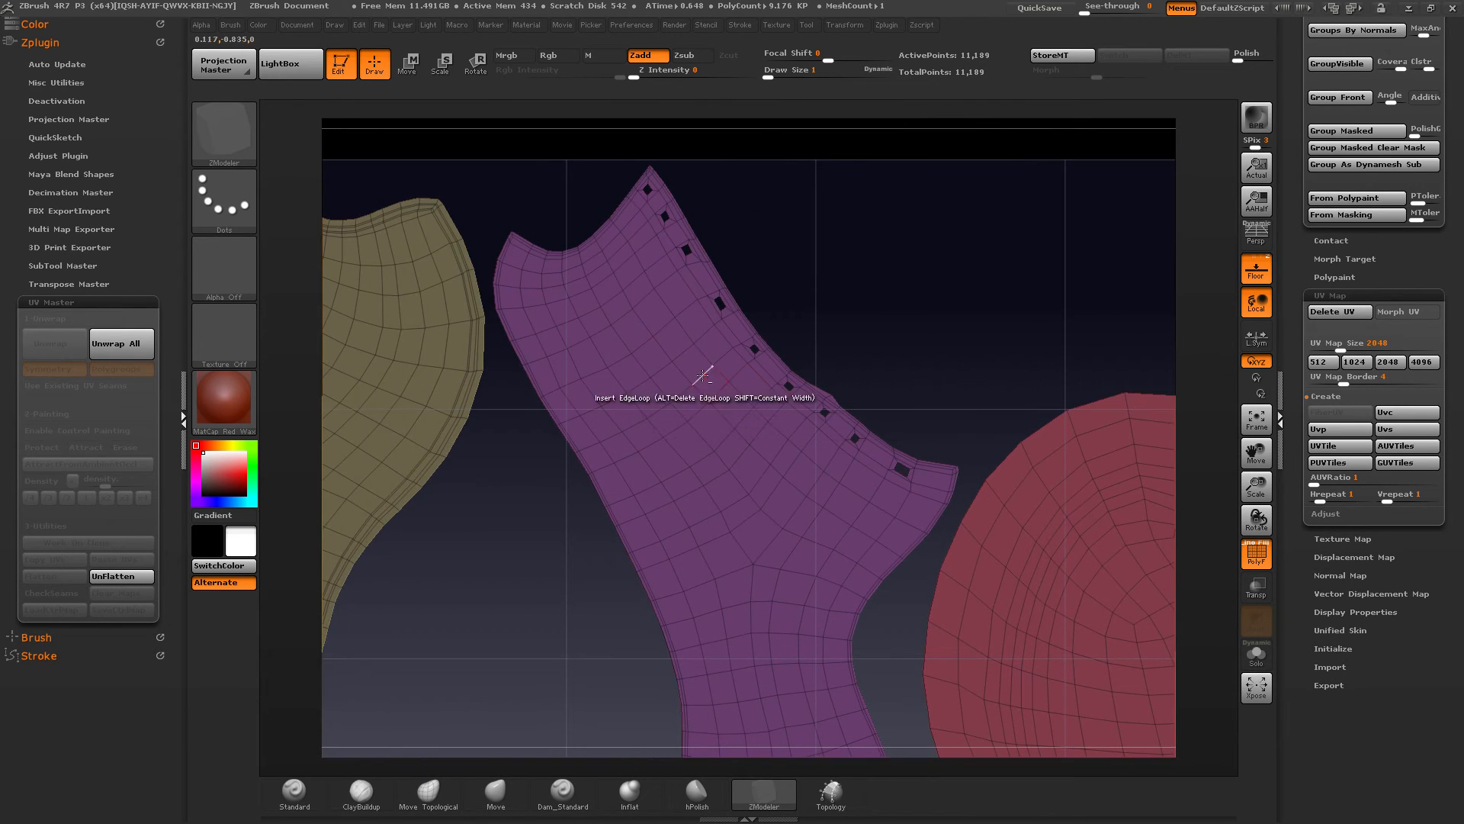
right_click_drag(730, 356, 1114, 365, "alt")
right_click_drag(641, 382, 1020, 392, "alt")
mouse_move(511, 561)
right_mouse_down("alt")
mouse_move(949, 531)
mouse_move(979, 541)
mouse_move(770, 218)
right_mouse_up("alt")
right_click_drag(890, 517, 867, 267, "alt")
mouse_move(918, 605)
right_mouse_down("alt")
mouse_move(918, 412)
mouse_move(1011, 215)
right_mouse_up("alt")
right_click_drag(837, 548, 906, 331, "alt")
mouse_move(898, 549)
right_mouse_down("alt")
mouse_move(784, 147)
mouse_move(819, 188)
right_mouse_up("alt")
right_click_drag(866, 572, 777, 350, "alt")
right_click_drag(943, 364, 854, 389, "alt")
right_click_drag(1098, 252, 752, 379, "alt")
right_click_drag(882, 328, 621, 390, "alt")
mouse_move(714, 254)
right_mouse_down("alt")
mouse_move(658, 398)
mouse_move(645, 560)
mouse_move(594, 775)
right_mouse_up("alt")
right_click_drag(745, 441, 698, 708, "alt")
right_click_drag(742, 282, 673, 575, "alt")
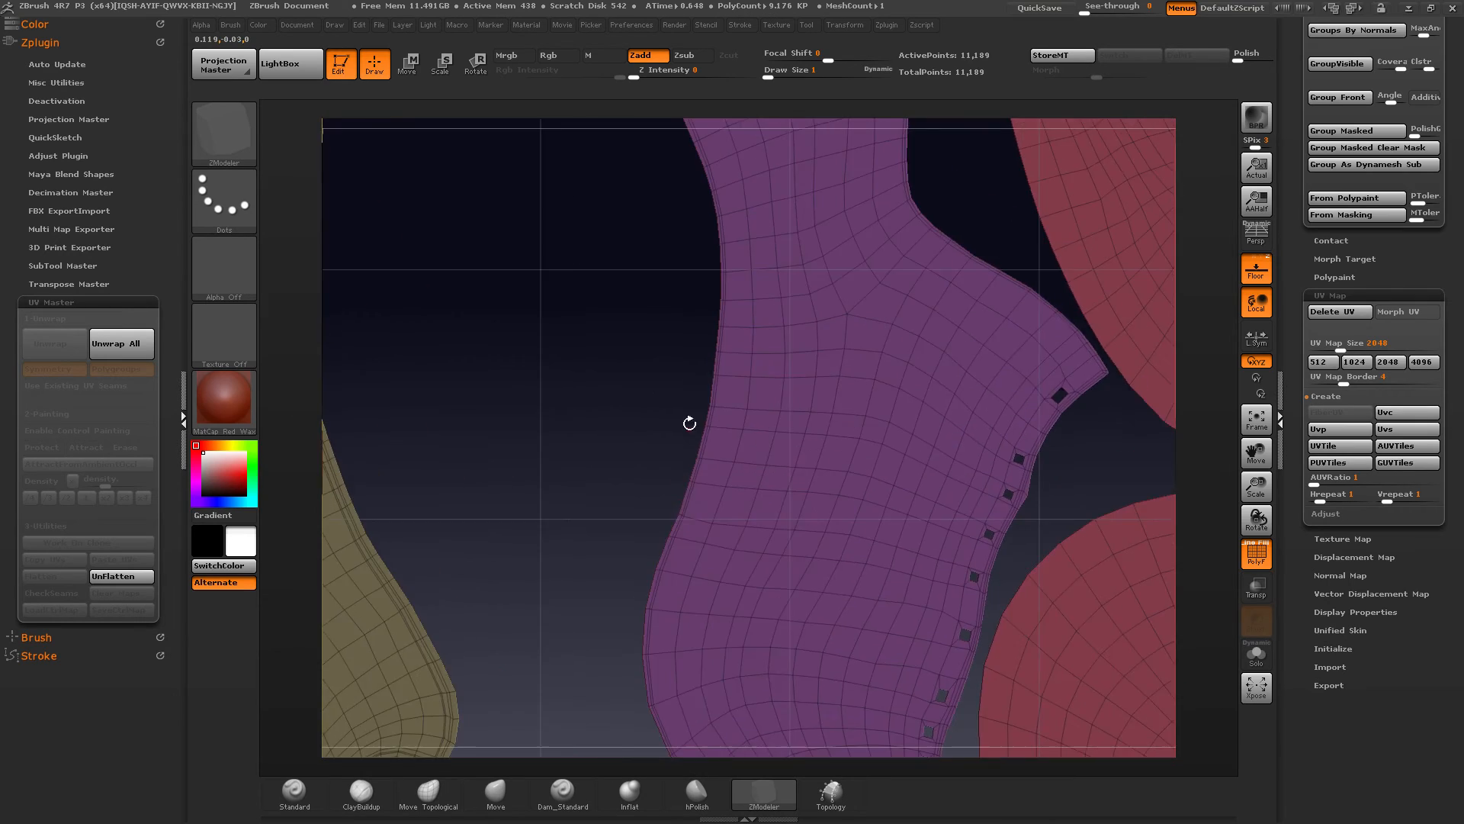
right_click_drag(702, 350, 666, 541, "alt")
right_click_drag(705, 321, 664, 616, "alt")
right_click_drag(717, 256, 669, 661, "alt")
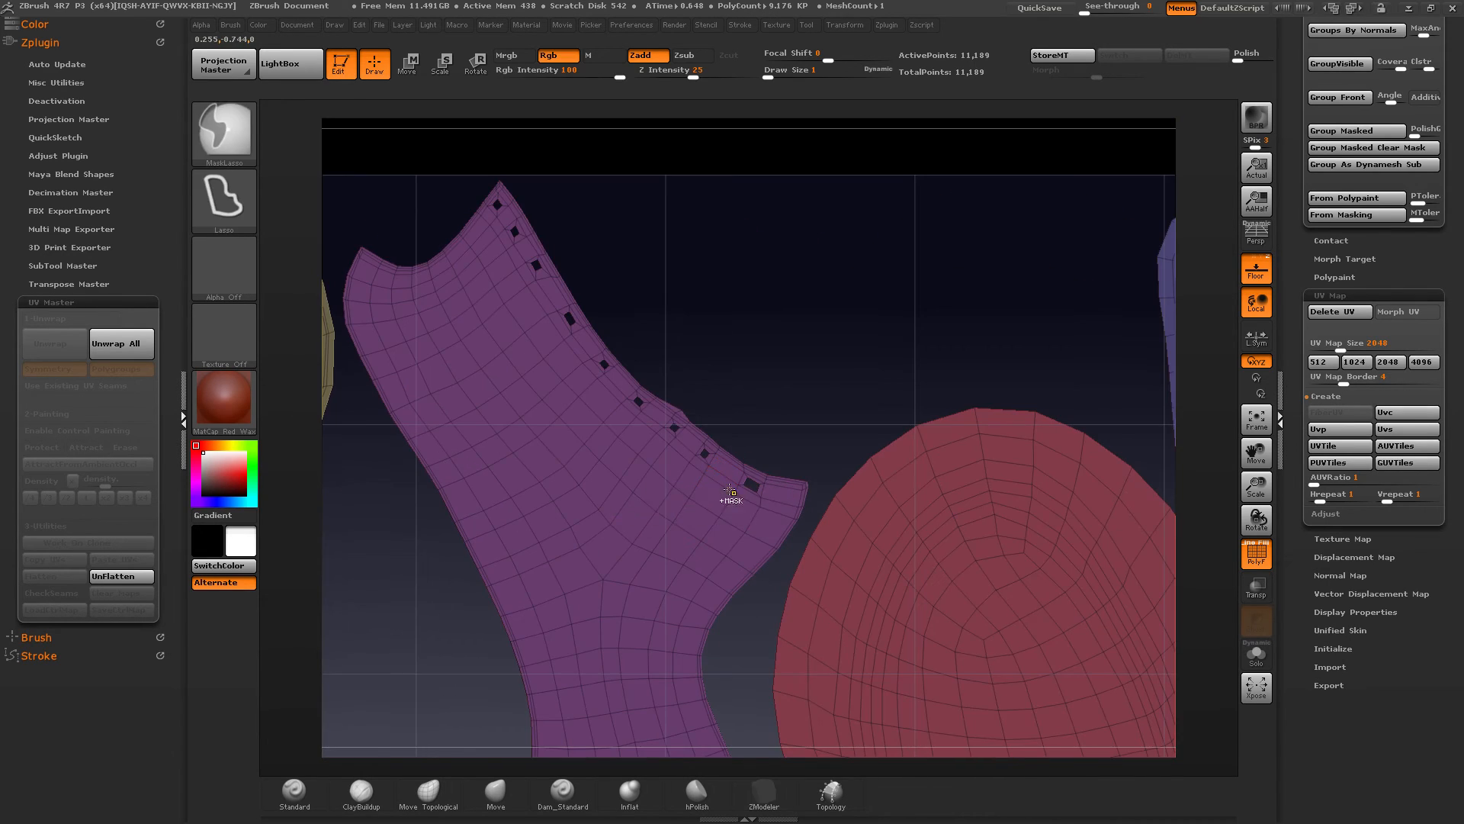
Step: Unflatten the UVs back to the 3D shoes and switch the selection brush from lasso to SelectRect
right_click_drag(736, 494, 732, 369, "ctrl")
right_click_drag(759, 433, 768, 324, "alt")
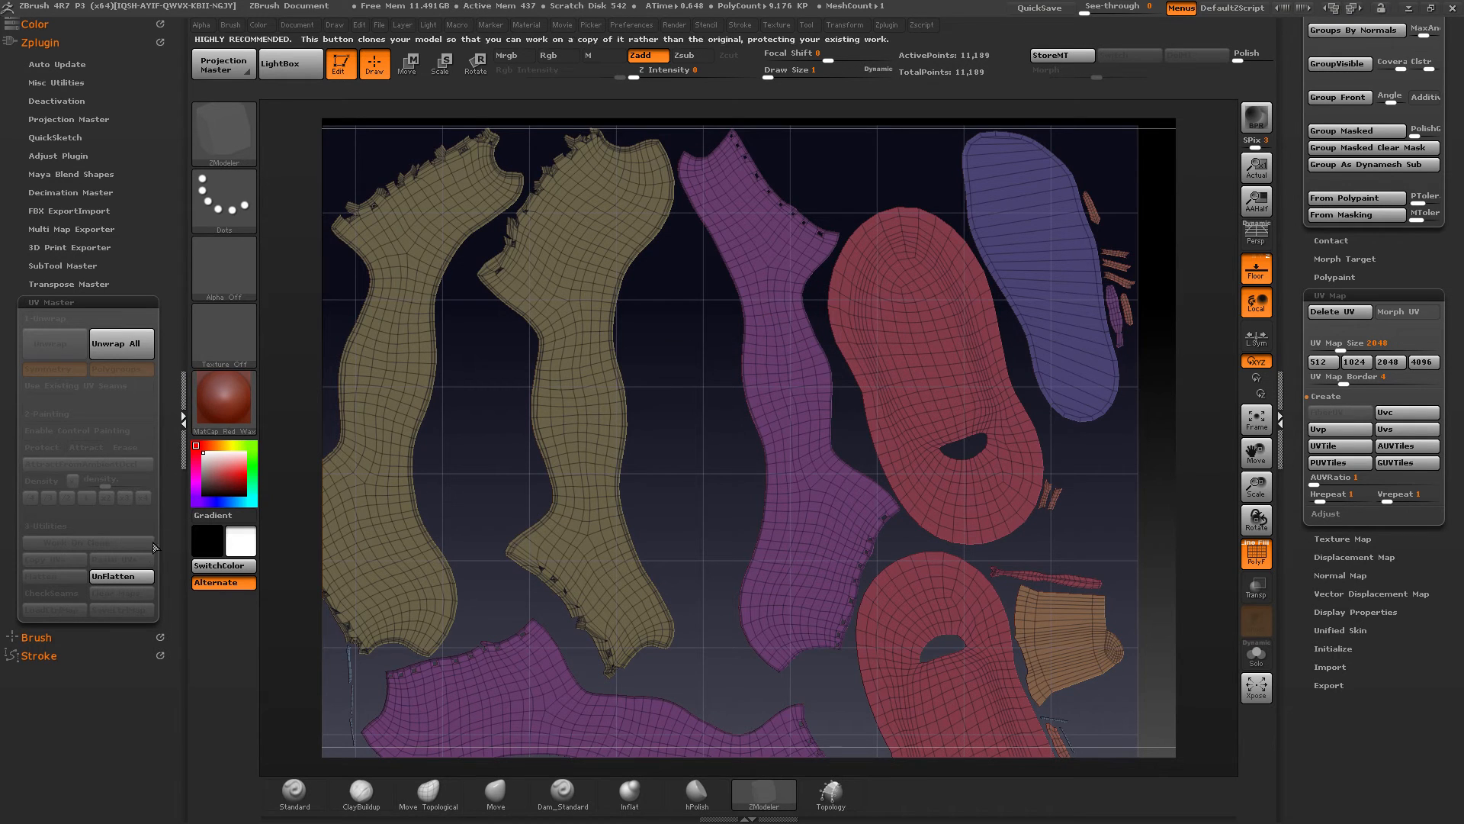
left_click(121, 576)
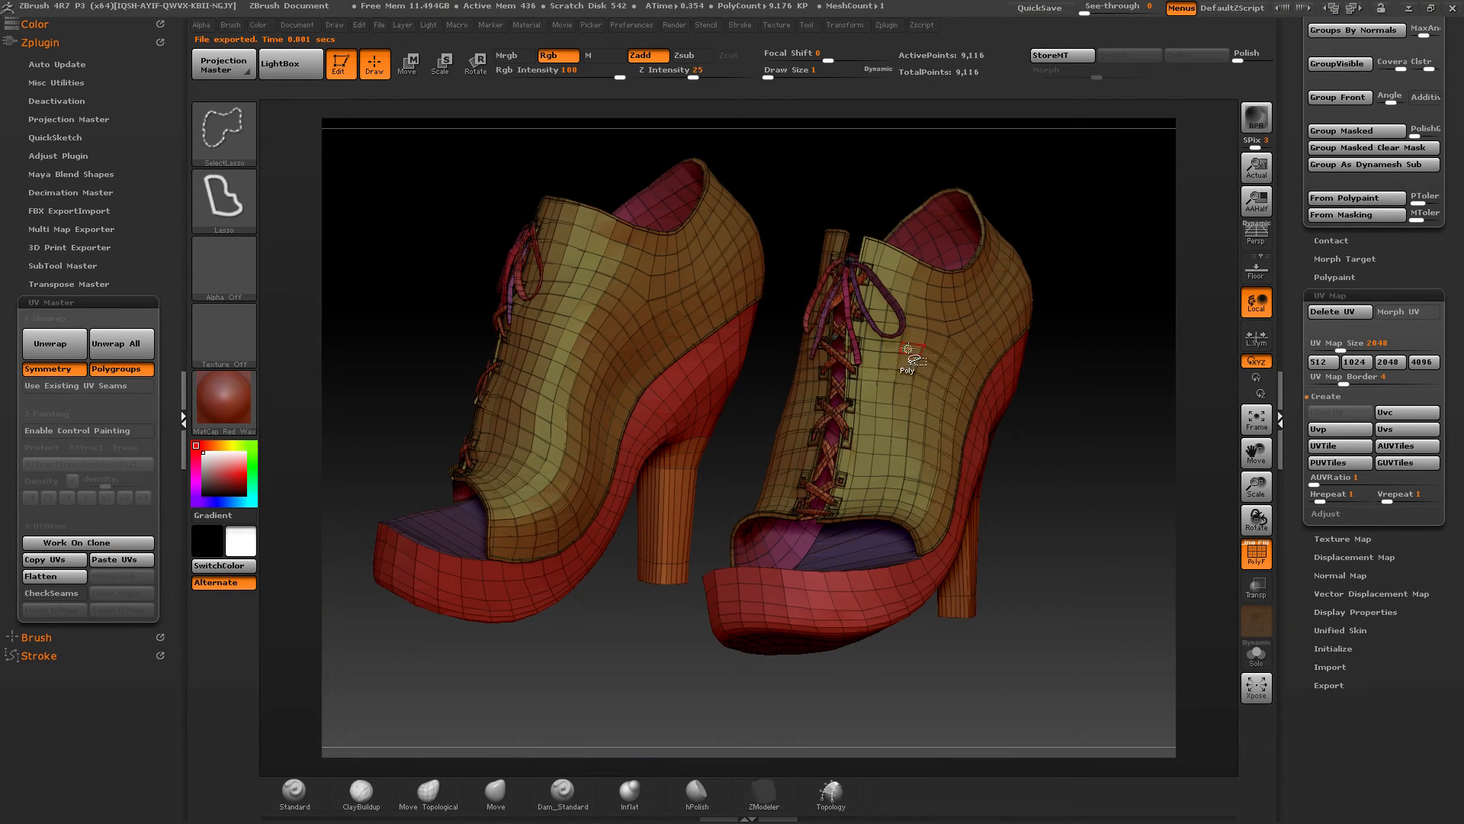
left_click(224, 134, "ctrl+shift")
left_click(403, 161, "ctrl+shift")
Step: Check the outer upper and lining polygroups by isolating each in turn and restoring full visibility of both shoes
mouse_move(963, 311)
right_mouse_down()
mouse_move(935, 331)
mouse_move(984, 321)
right_mouse_up()
left_click(935, 331, "ctrl+shift")
mouse_move(983, 320)
right_mouse_down("ctrl")
mouse_move(925, 413)
mouse_move(936, 476)
right_mouse_up("ctrl")
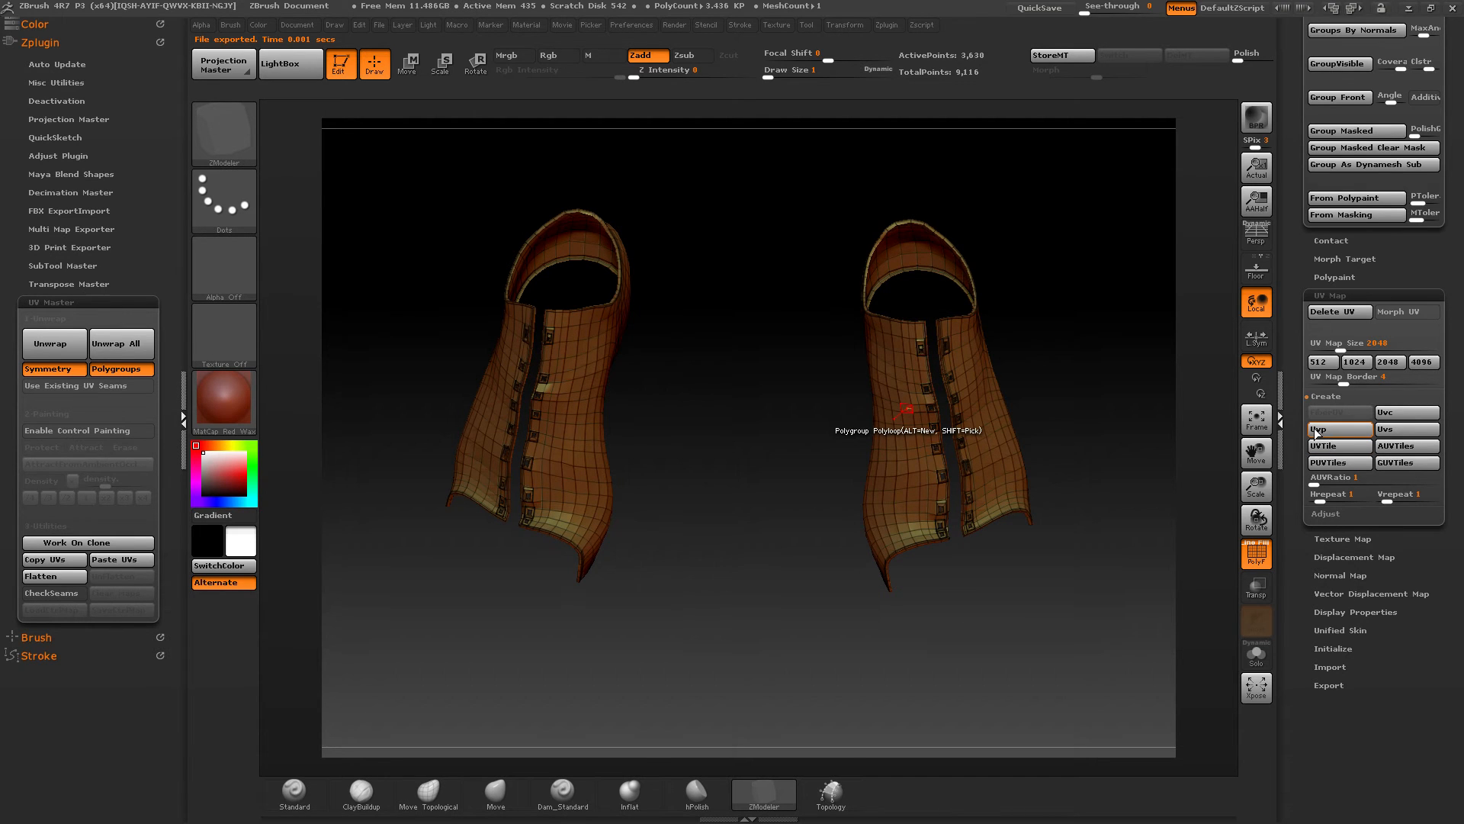
left_click(1049, 340, "ctrl+shift")
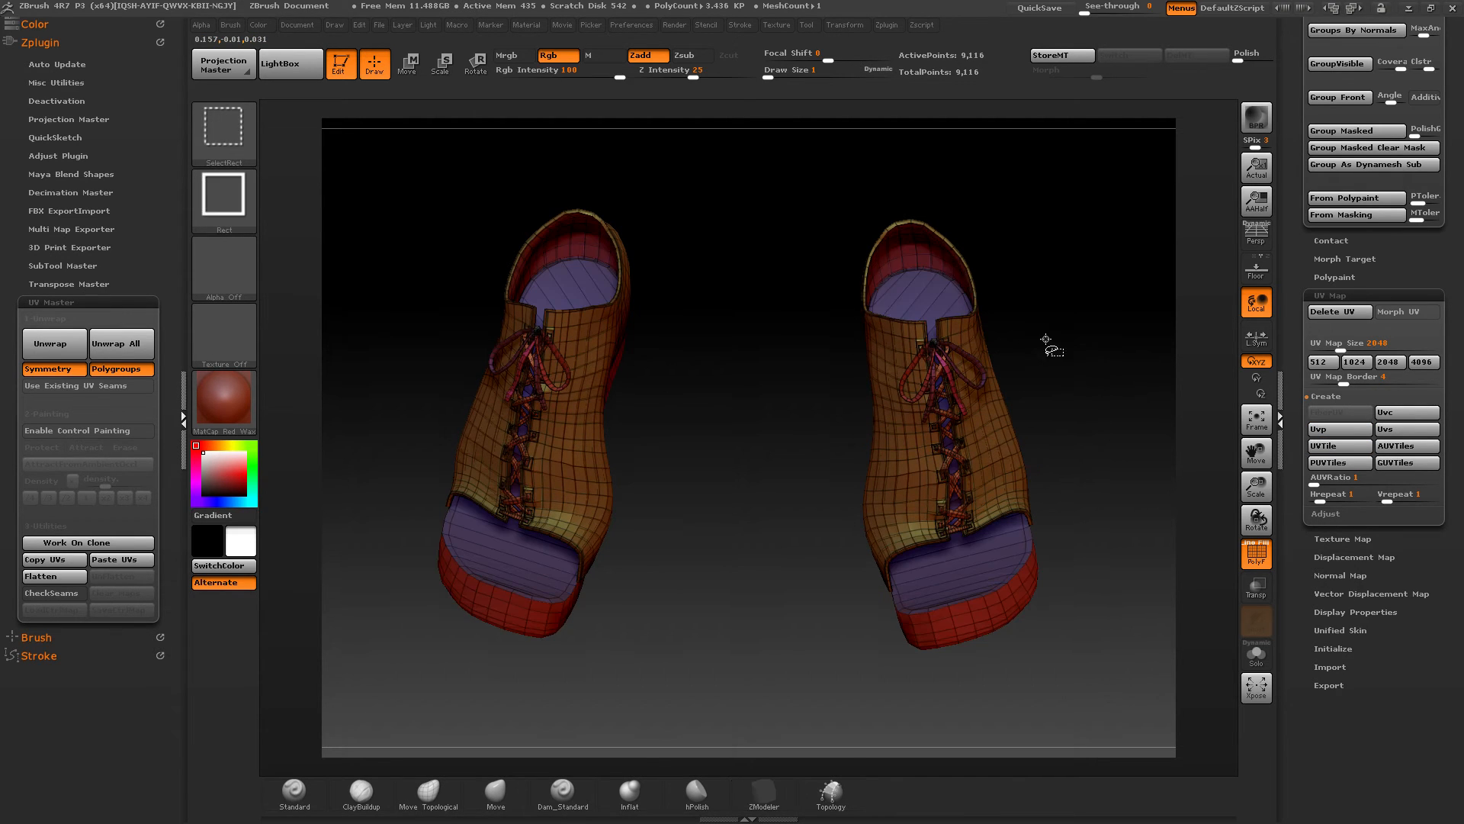
left_click(915, 254, "ctrl+shift")
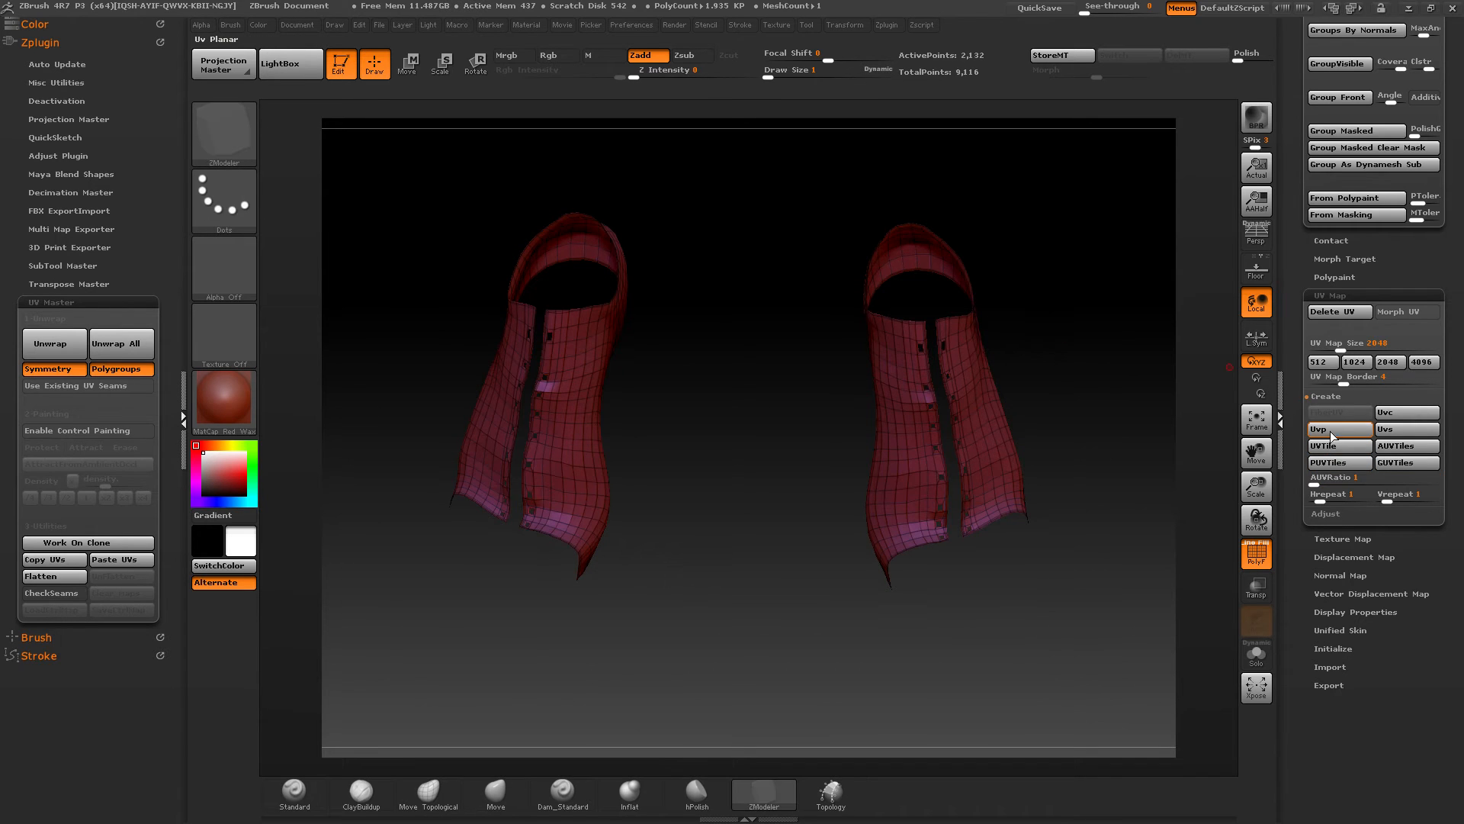
left_click(1101, 353, "ctrl+shift")
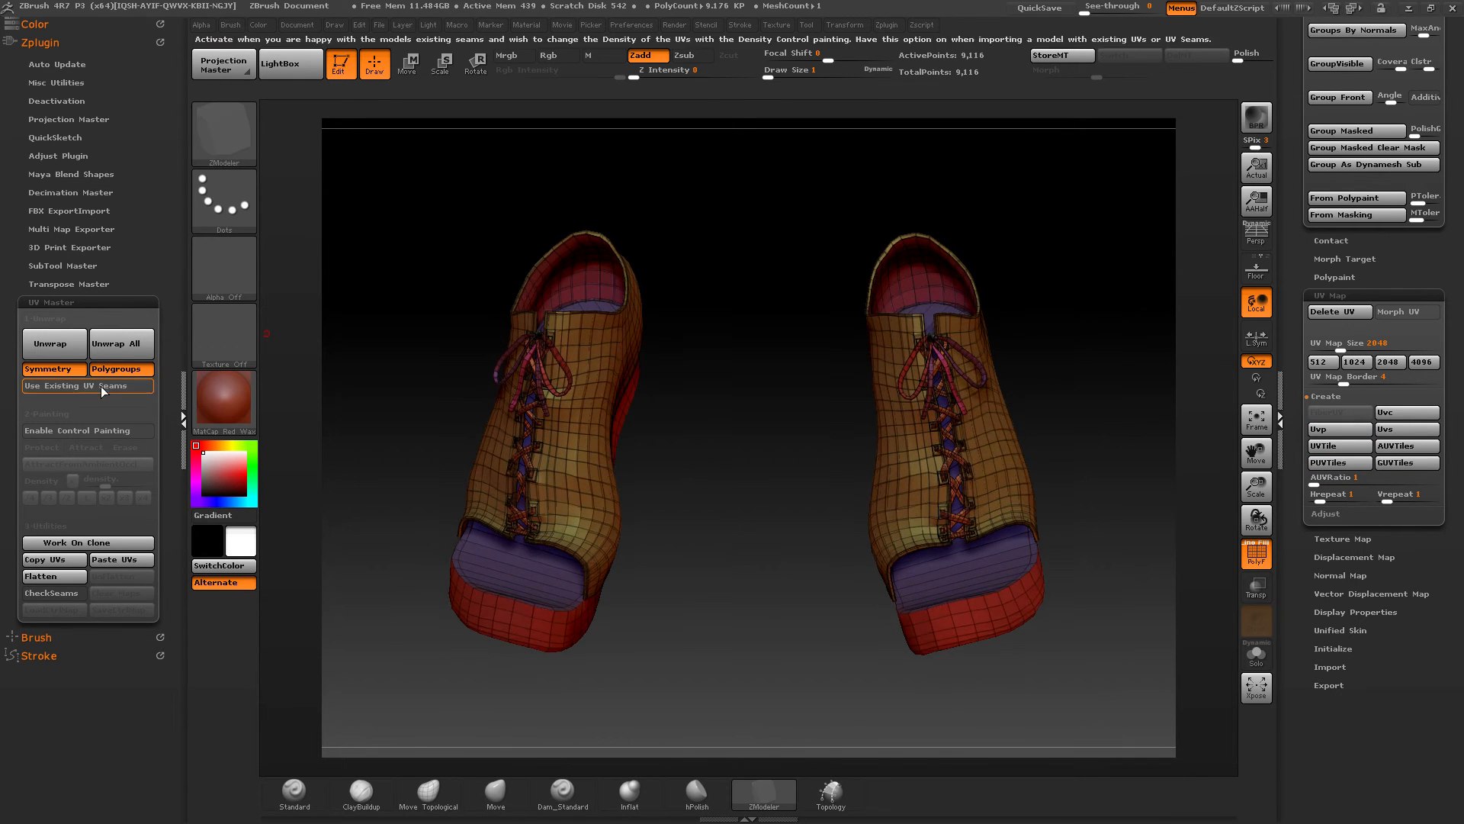
Step: Enable Use Existing UV Seams and unwrap the shoes again with UV Master, keeping Symmetry and Polygroups on
left_click(72, 383)
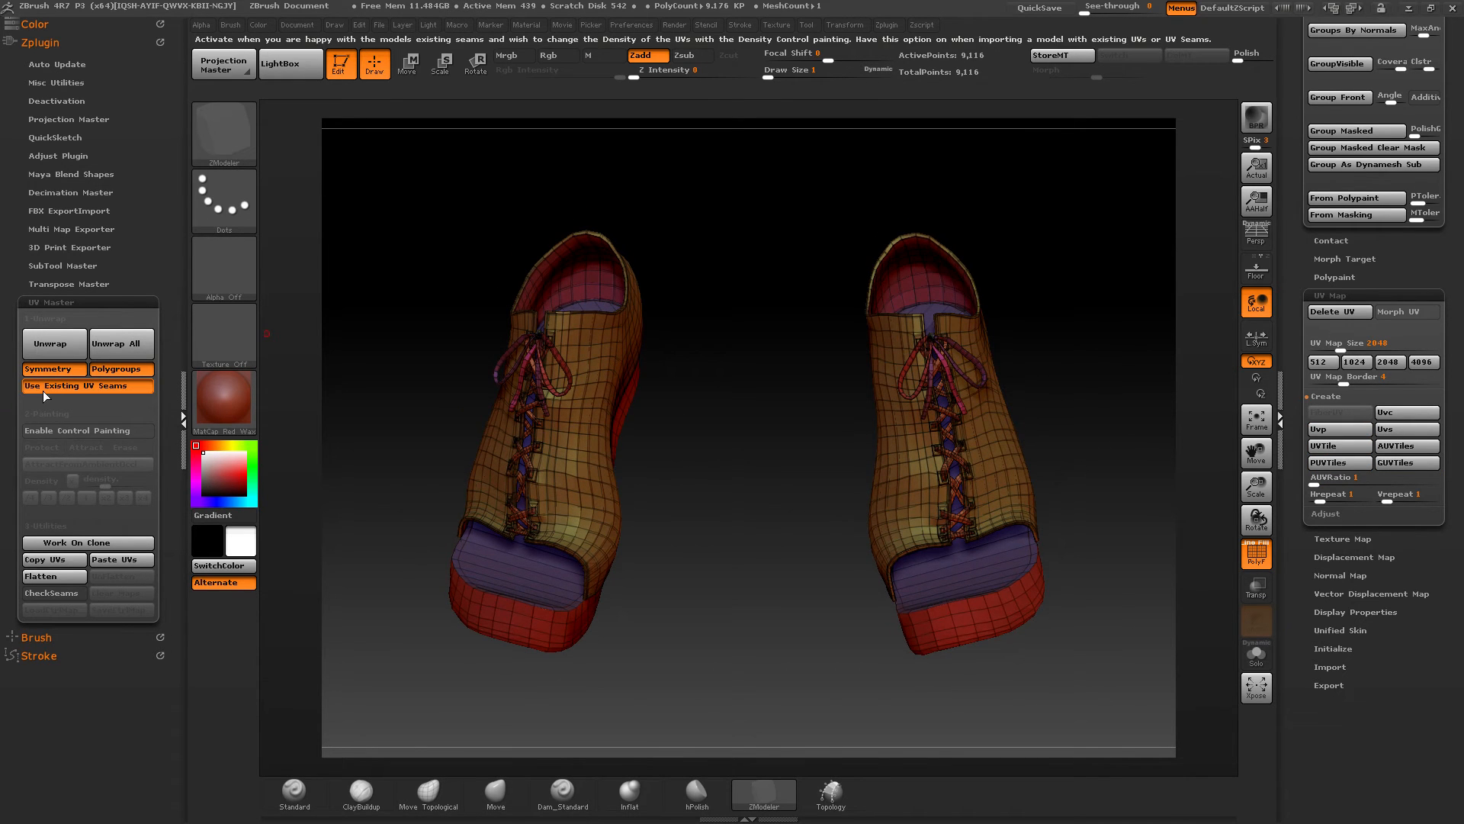
left_click(63, 350)
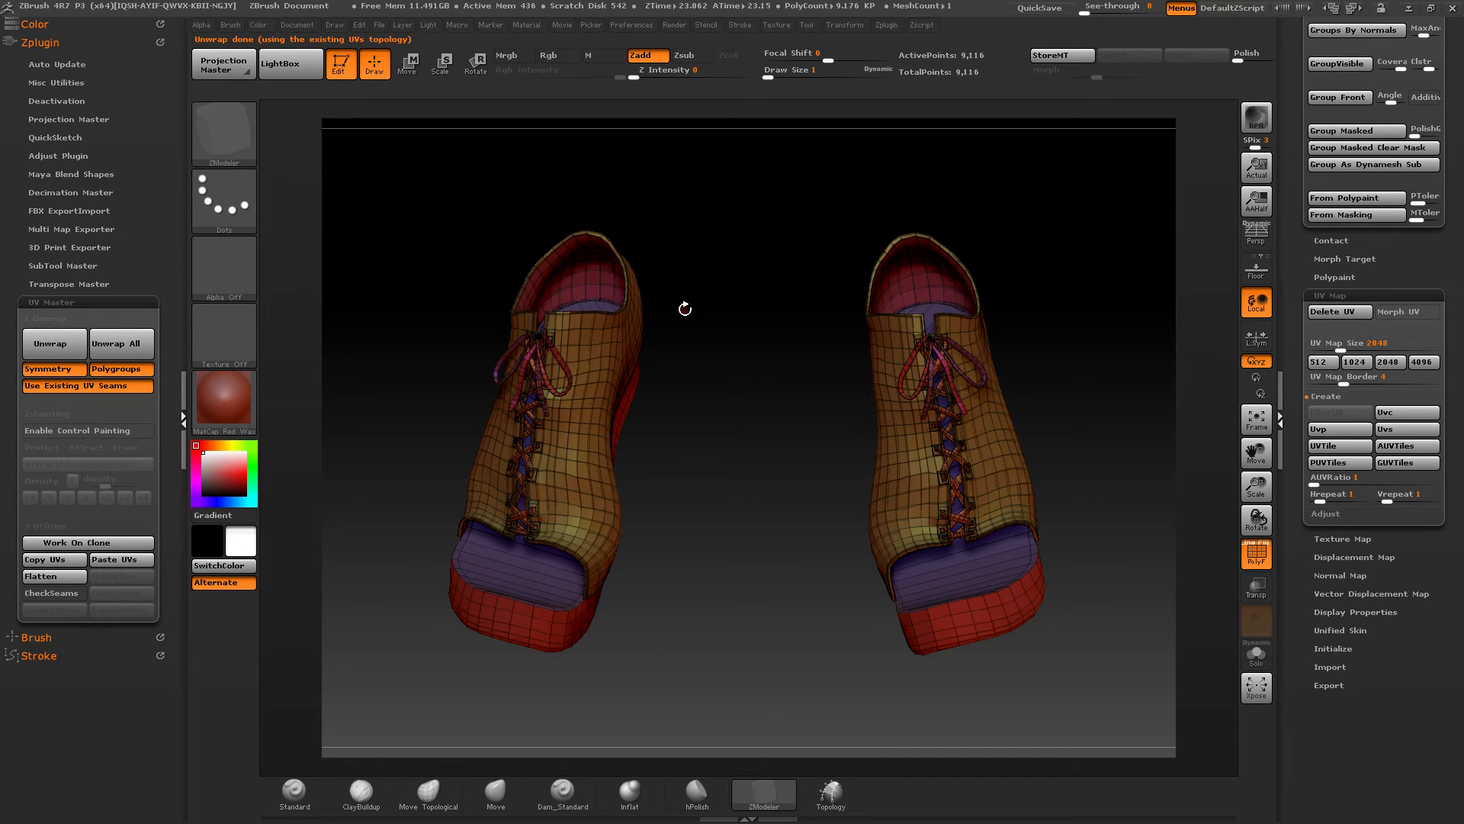
left_click_drag(690, 294, 709, 255)
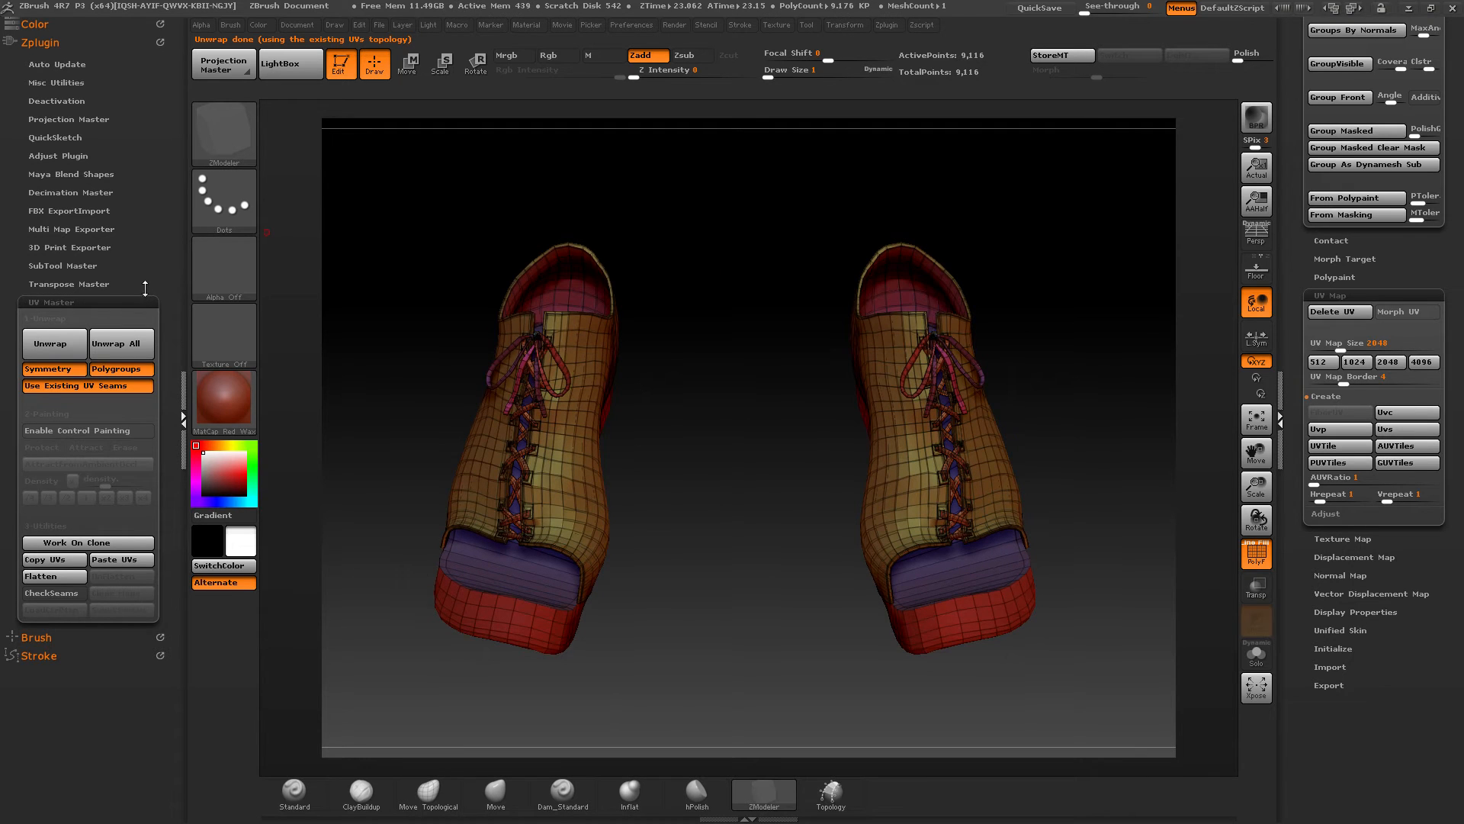
left_click(51, 302)
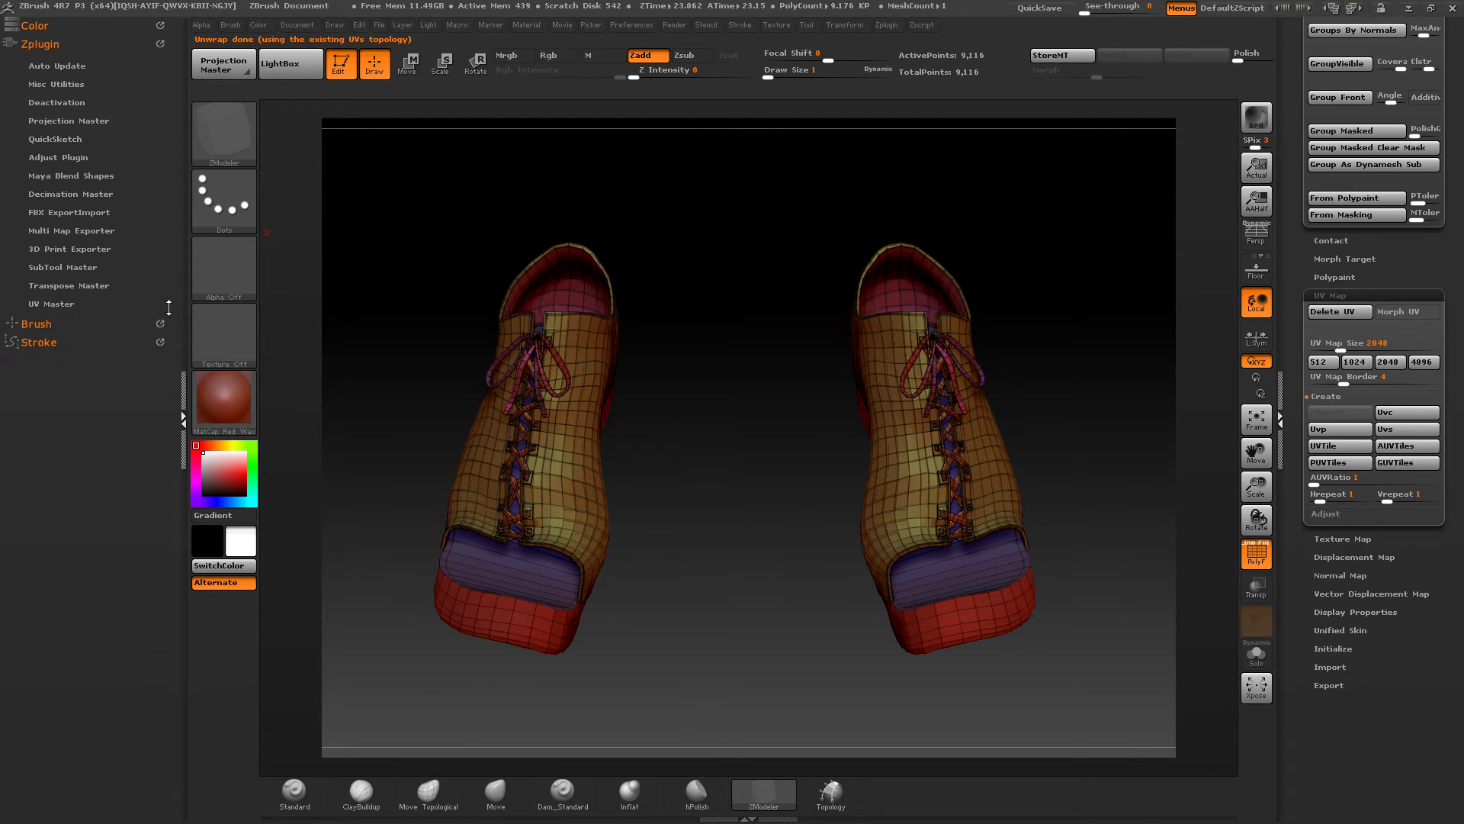
left_click(80, 303)
left_click_drag(839, 385, 892, 362)
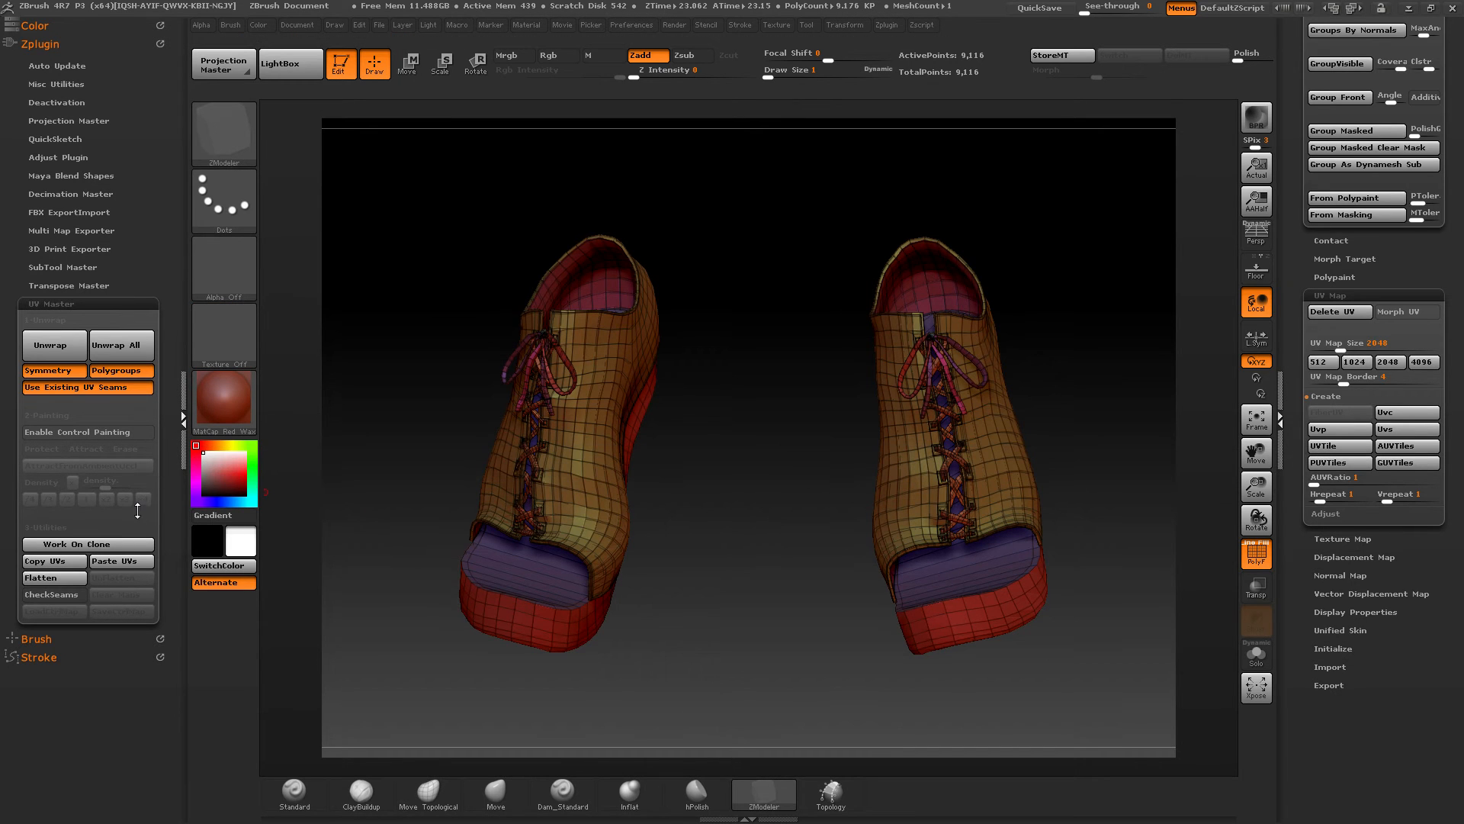
Step: Flatten the new UVs and examine the lace strips, soles, insoles, lining and upper islands around the layout
left_click(57, 580)
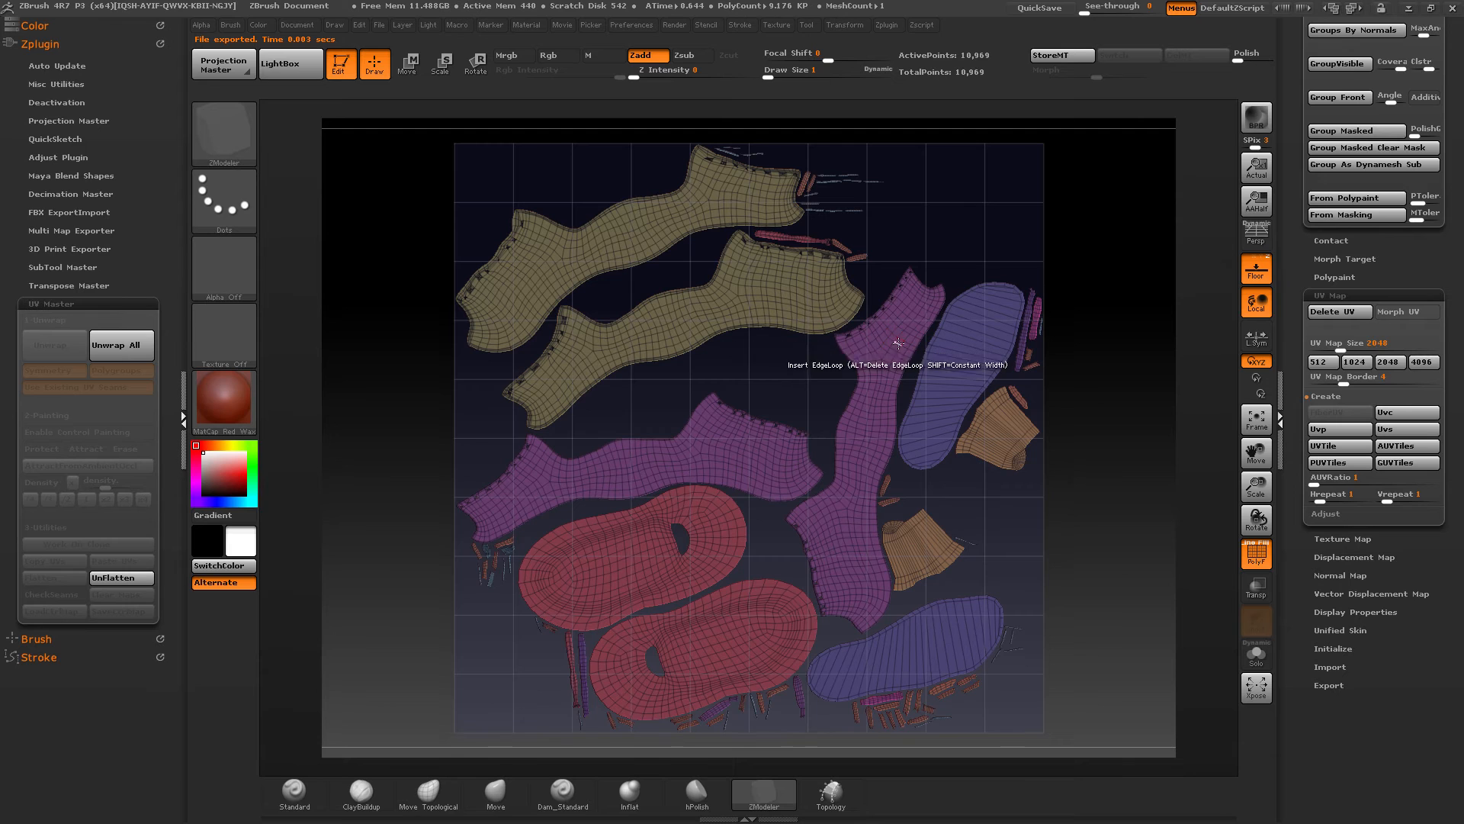
left_click_drag(545, 560, 738, 354, "alt")
mouse_move(738, 354)
right_mouse_down("ctrl")
mouse_move(898, 588)
mouse_move(875, 546)
mouse_move(763, 530)
right_mouse_up("ctrl")
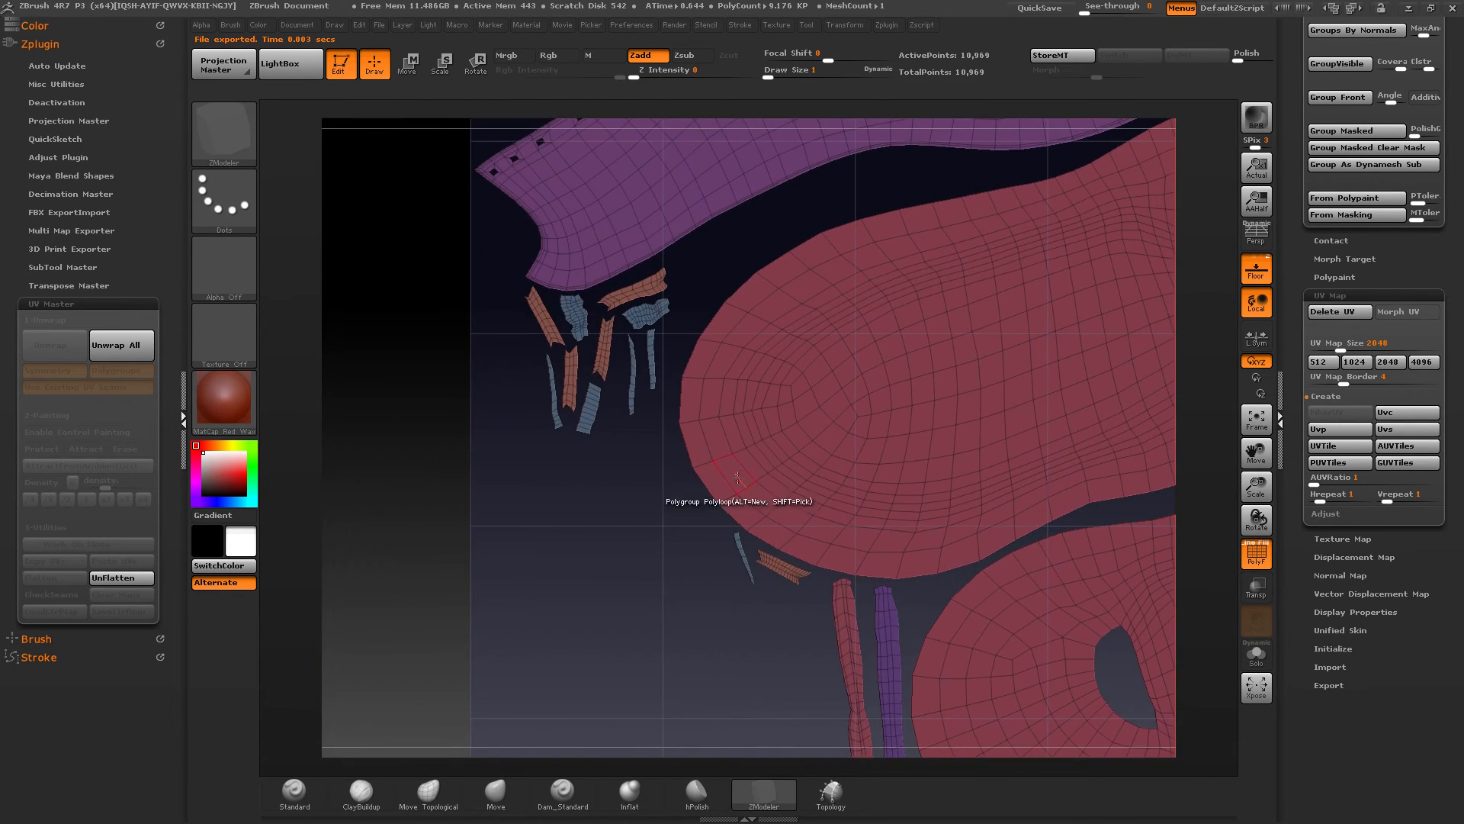
right_click_drag(875, 382, 907, 286, "ctrl")
right_click_drag(1016, 419, 529, 329, "alt")
right_click_drag(870, 459, 878, 492, "ctrl")
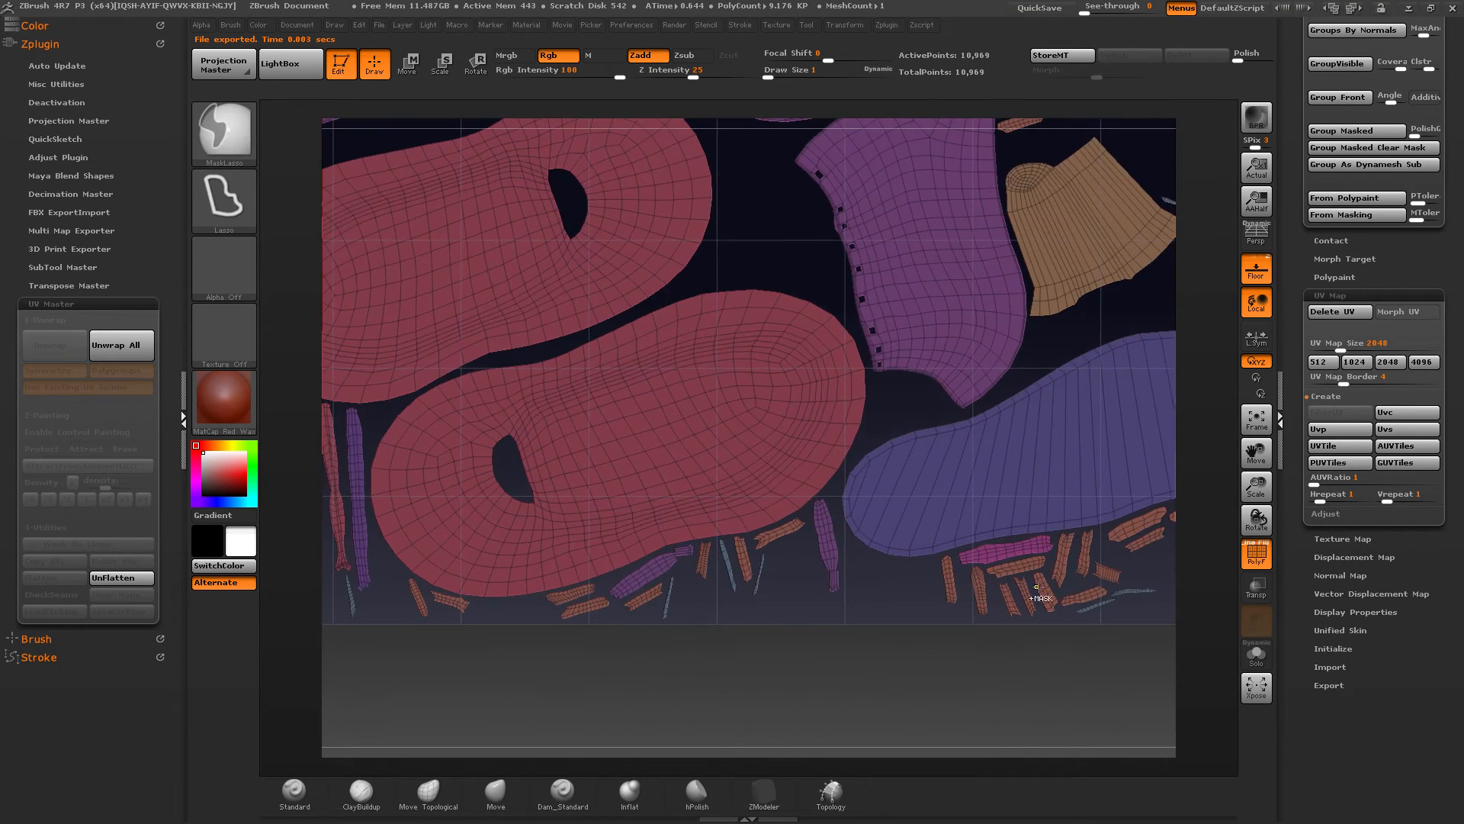
right_click_drag(999, 450, 648, 439, "alt")
right_click_drag(861, 411, 888, 484, "ctrl")
right_click_drag(959, 422, 686, 456)
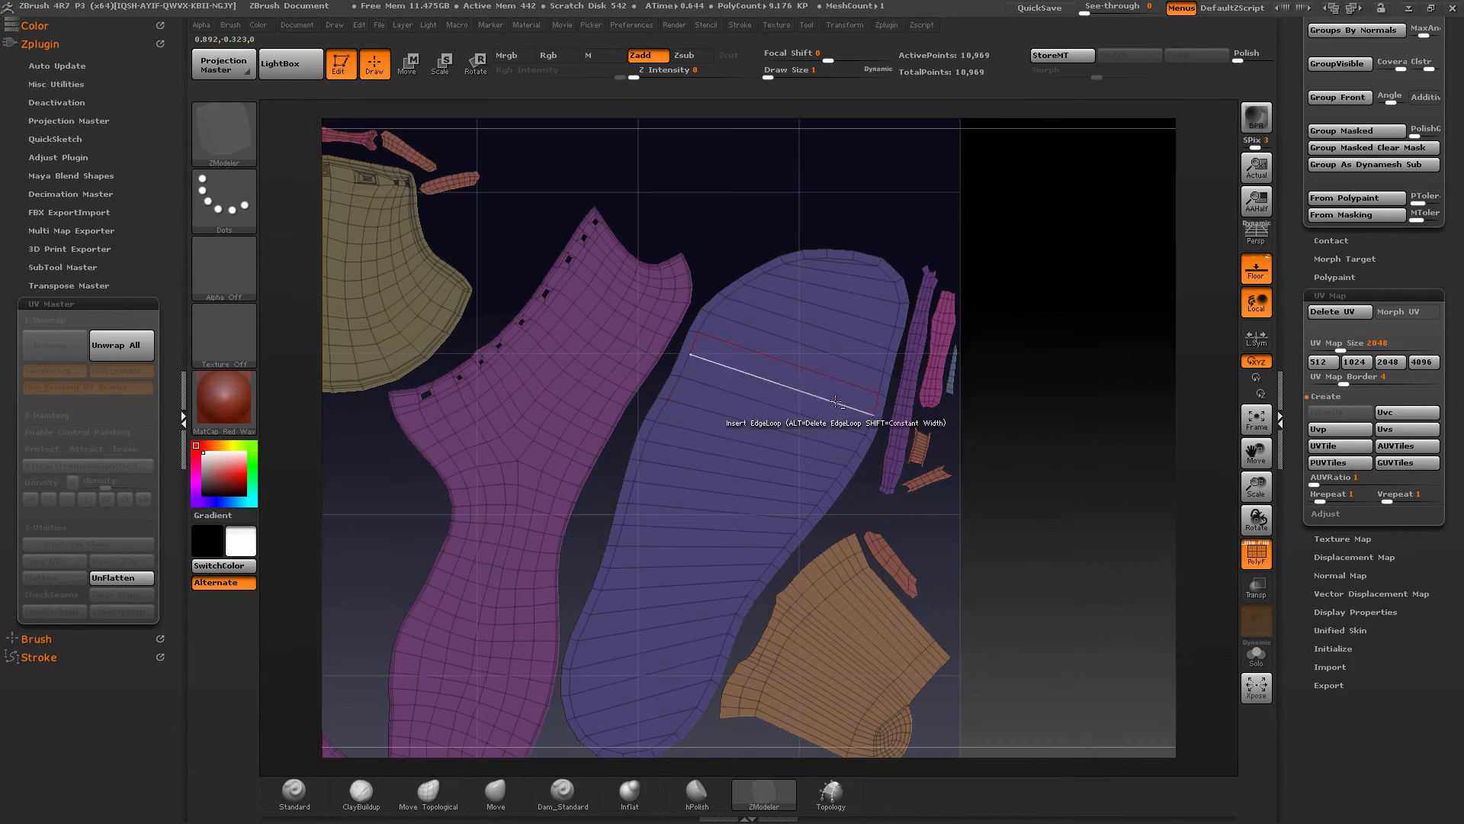
right_click_drag(785, 370, 887, 502, "alt")
right_click_drag(654, 379, 818, 517, "alt")
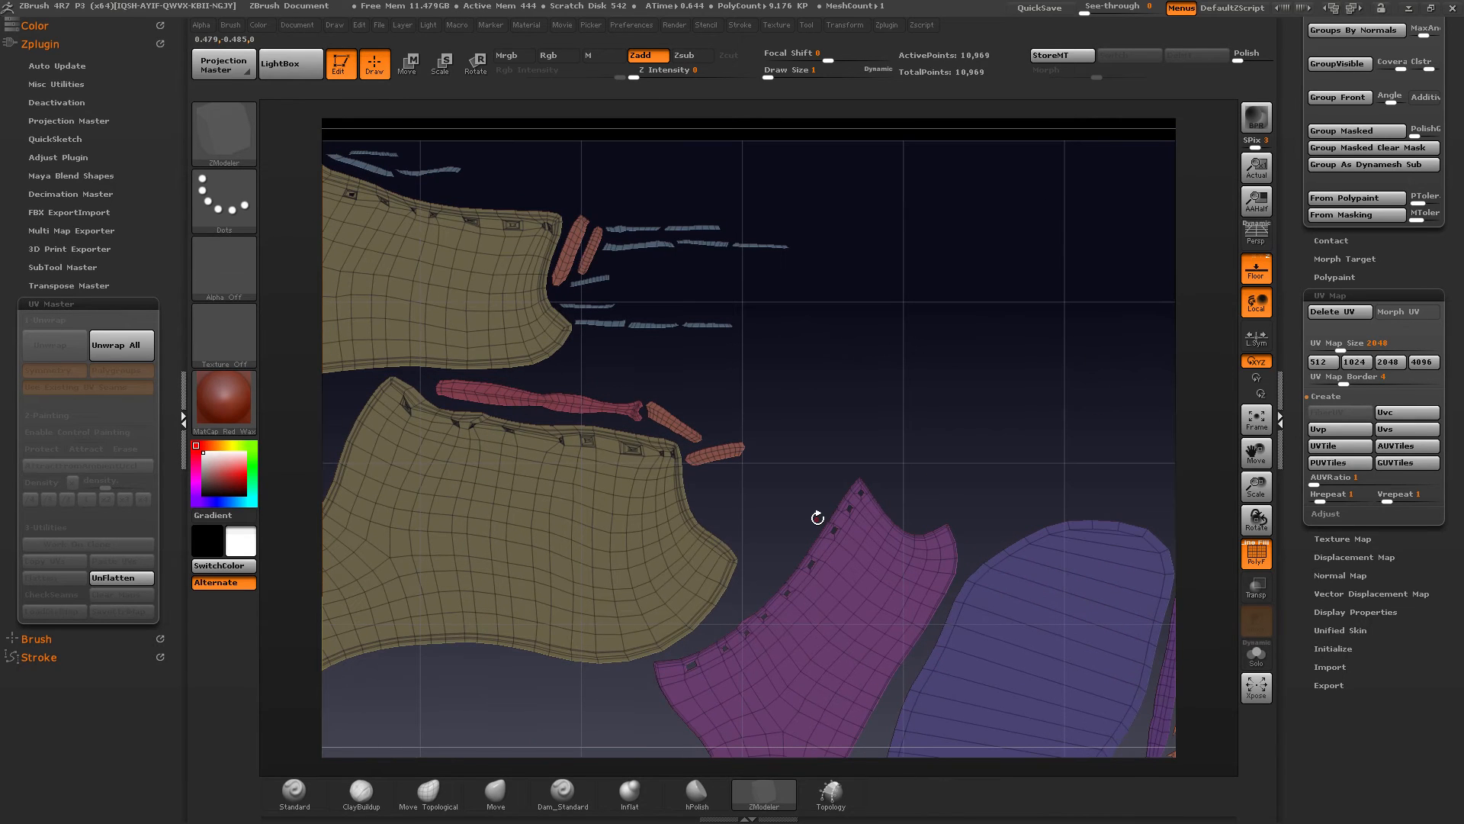
mouse_move(523, 357)
right_mouse_down("alt")
mouse_move(839, 408)
mouse_move(787, 368)
mouse_move(765, 429)
mouse_move(740, 247)
mouse_move(831, 434)
mouse_move(712, 347)
mouse_move(772, 359)
right_mouse_up("alt")
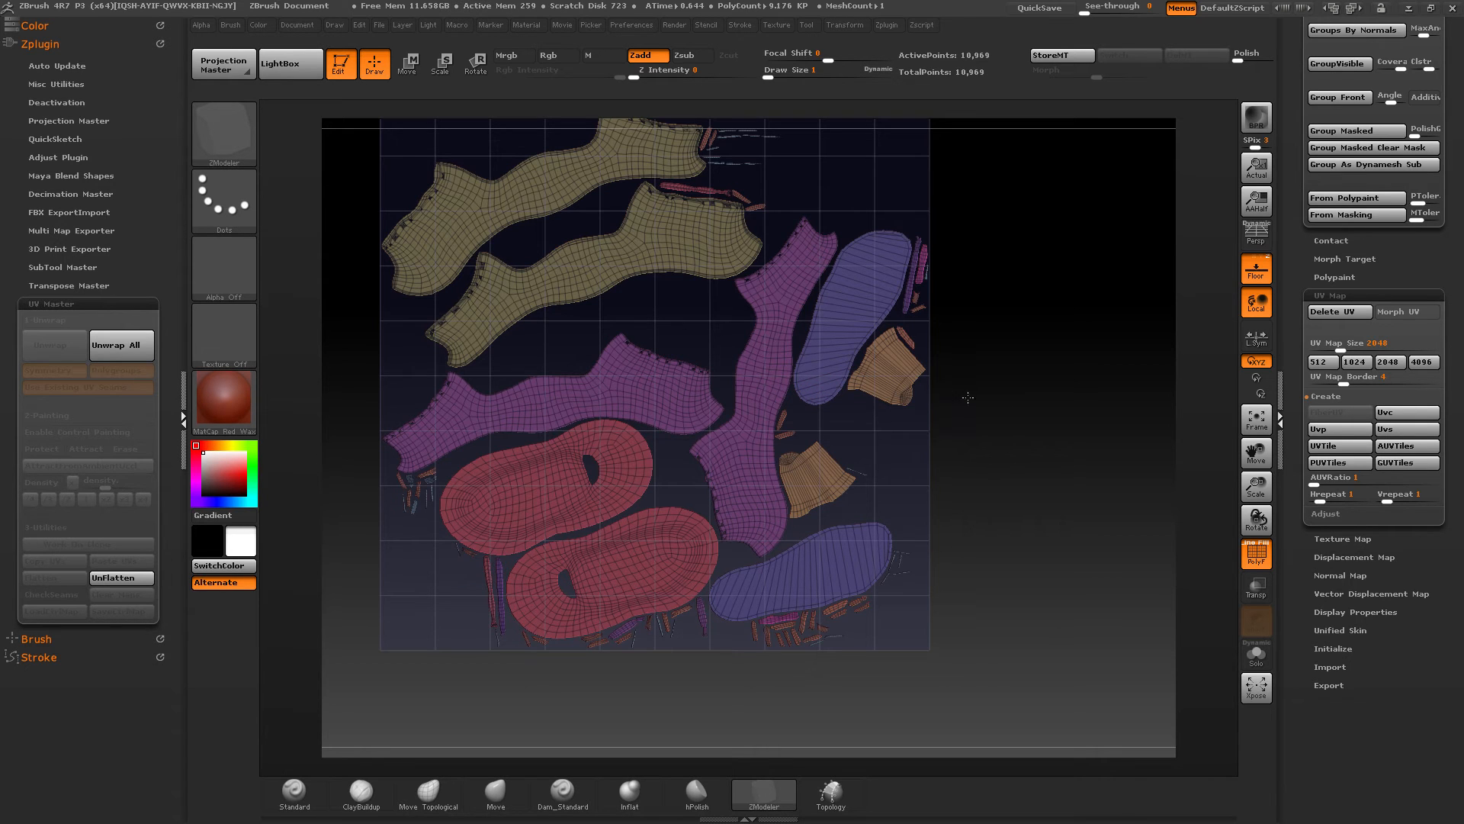
Step: Review the whole UV layout, isolating the two olive upper islands briefly and showing all islands again
left_click_drag(991, 389, 1027, 441, "alt")
right_click_drag(1032, 428, 1106, 413, "ctrl")
left_click_drag(1108, 409, 1089, 406, "alt")
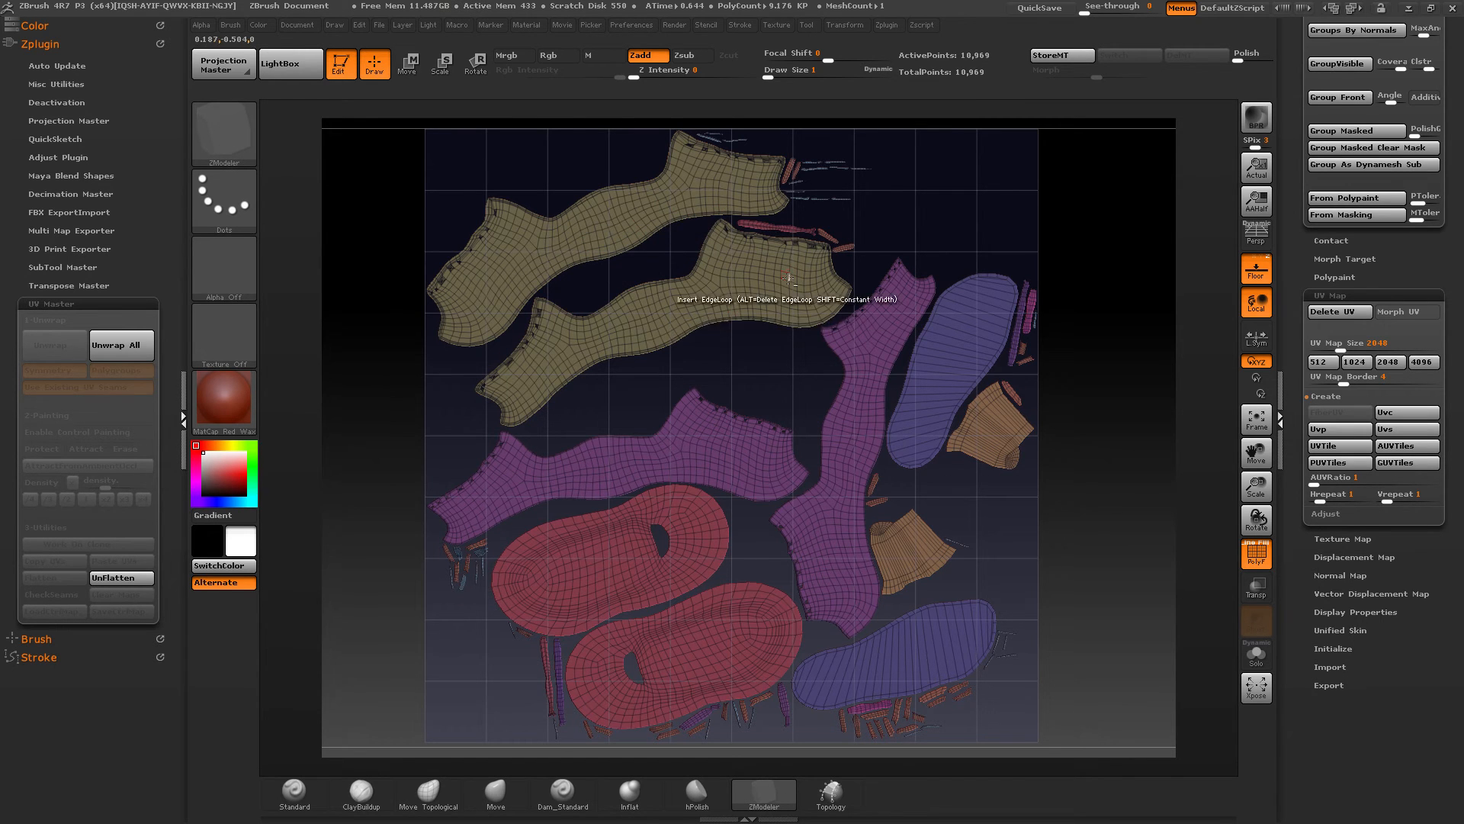
left_click(670, 285, "ctrl+shift")
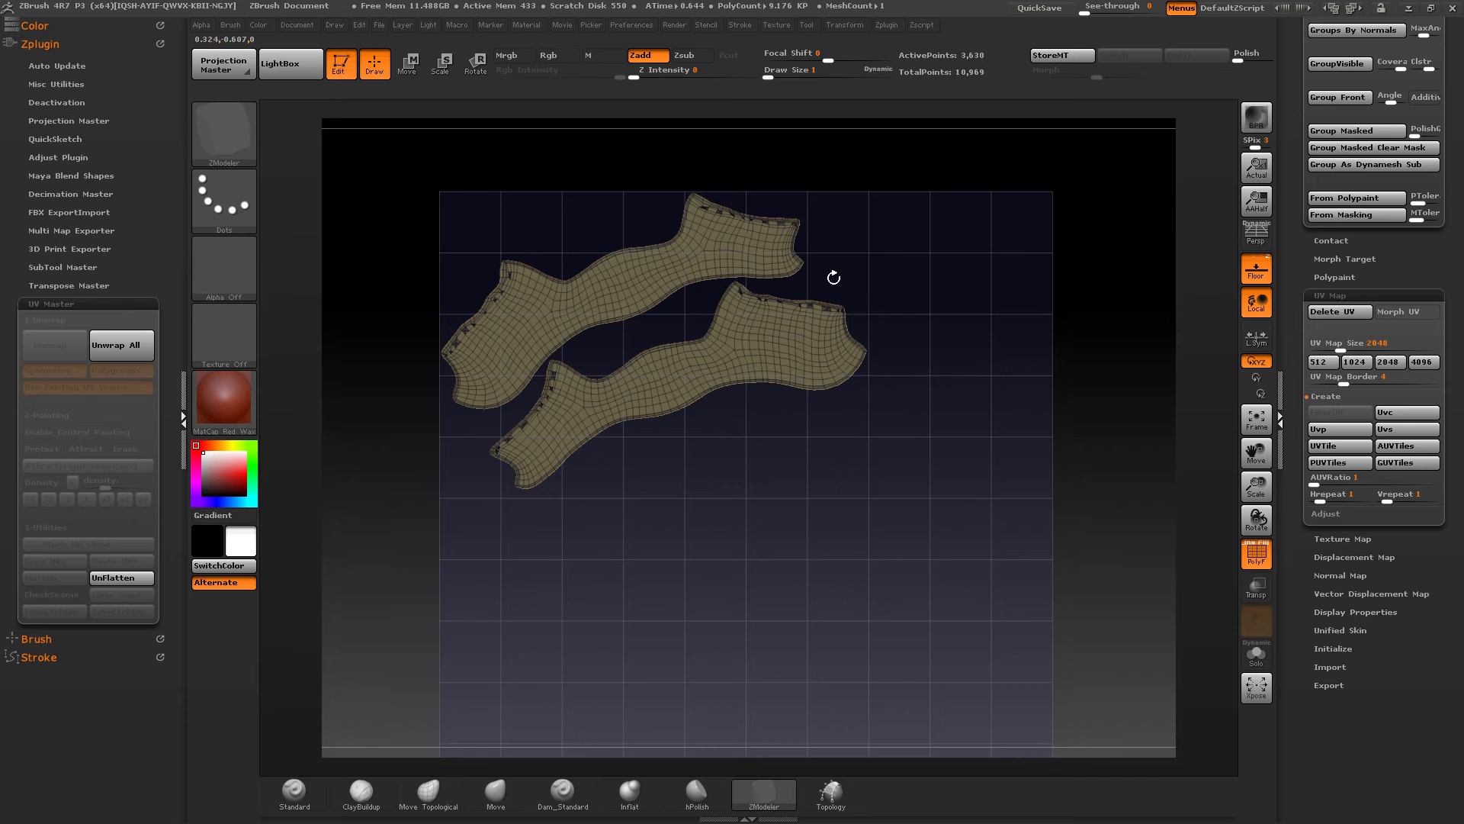
left_click(944, 261, "ctrl+shift")
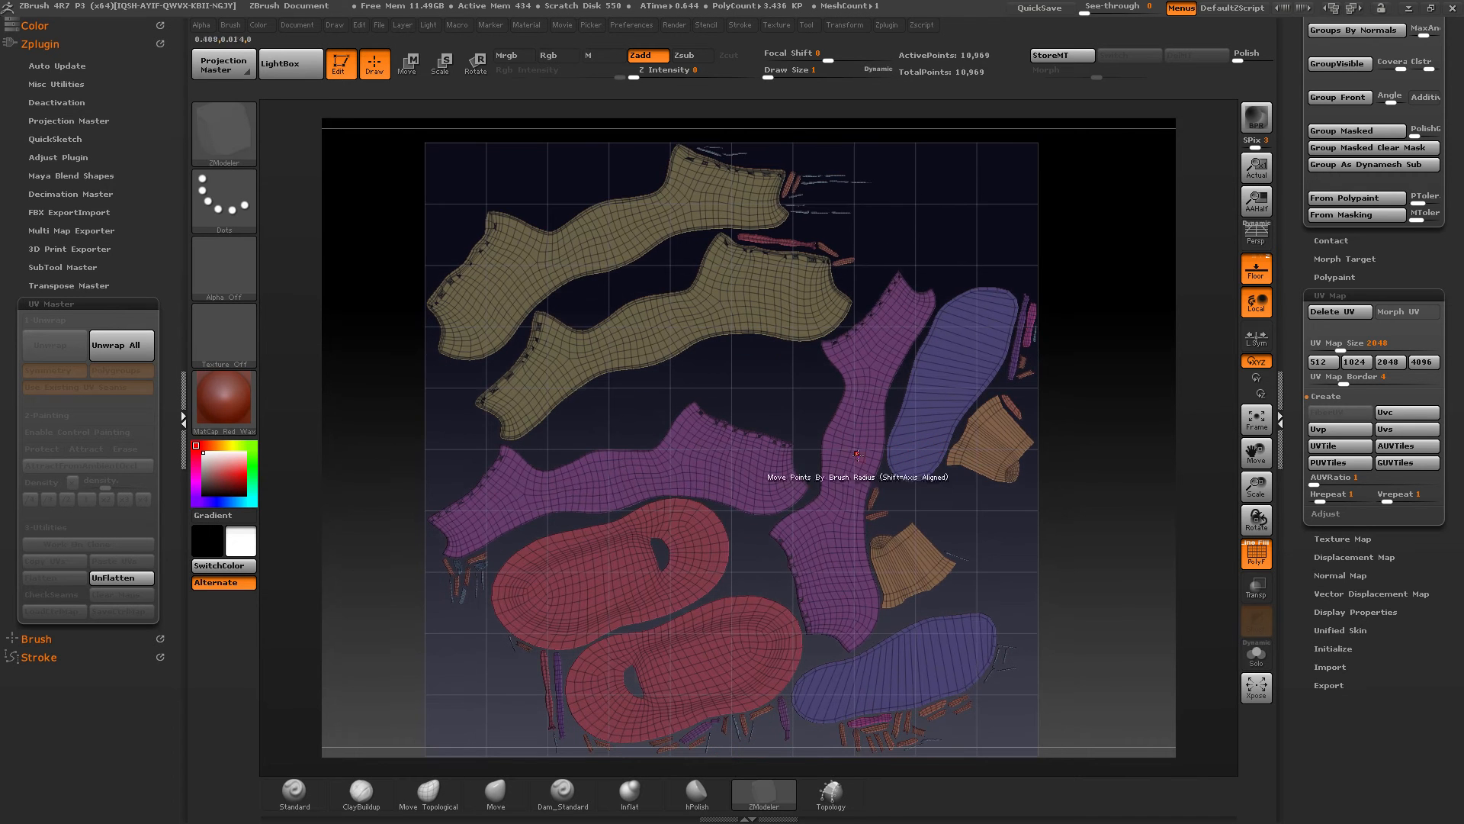
mouse_move(836, 622)
right_mouse_down("alt")
mouse_move(860, 607)
mouse_move(864, 514)
right_mouse_up("alt")
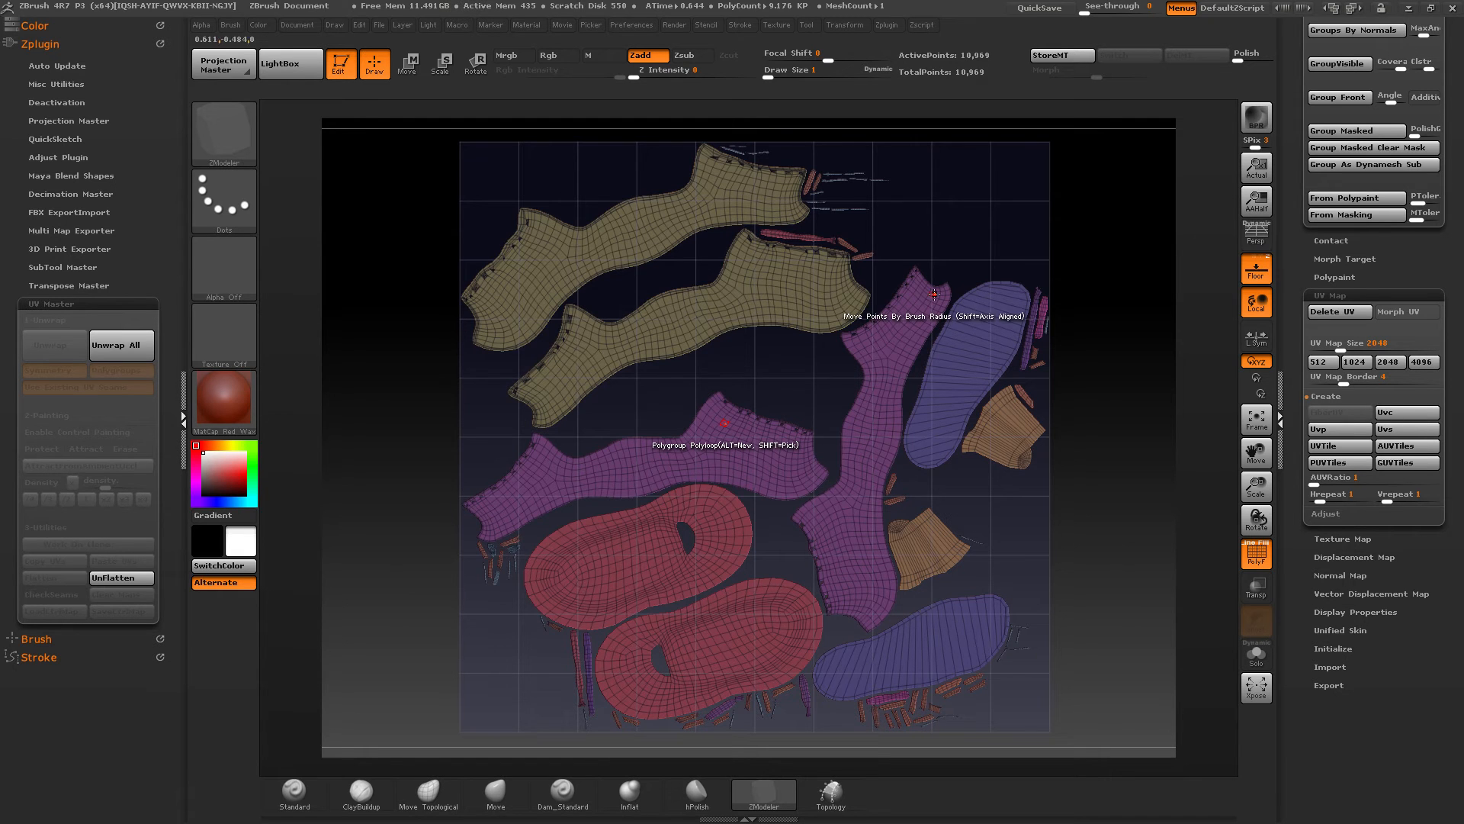
Step: Toggle the floor grid off and on to compare the UV islands with the bounds of the UV tile
left_click(1257, 269)
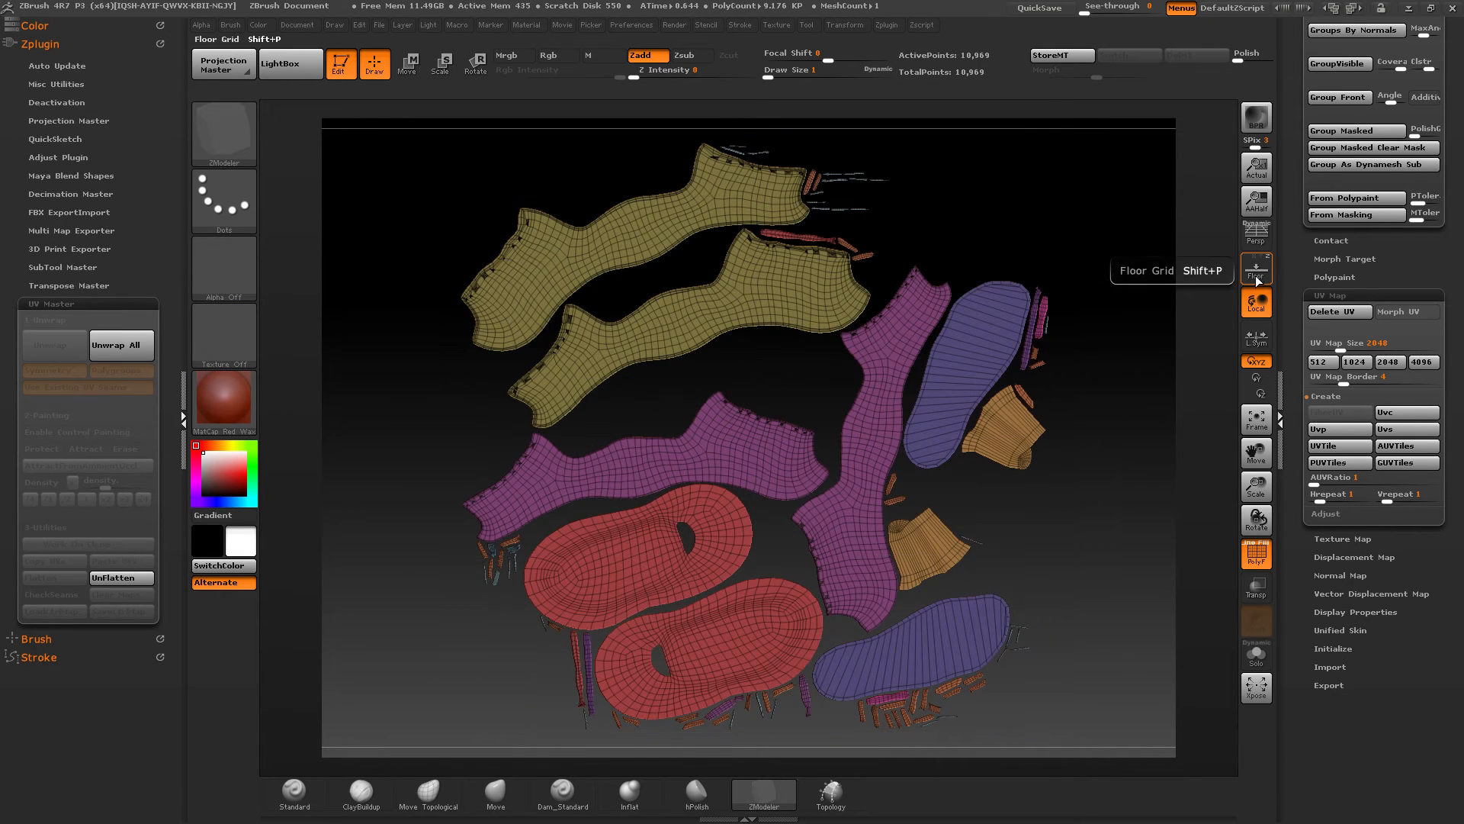
left_click(1258, 276)
left_click(1257, 276)
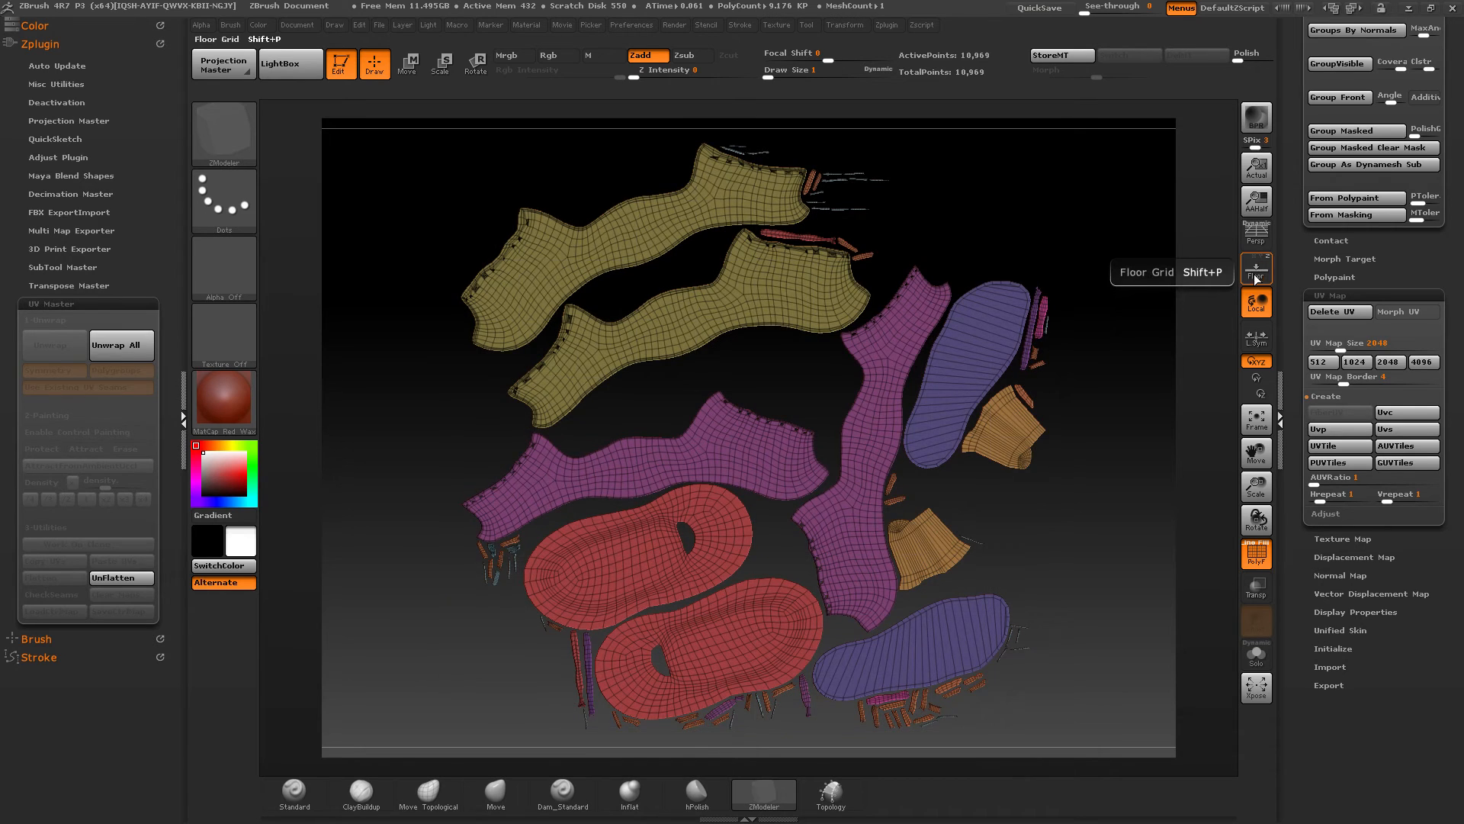
left_click(1257, 276)
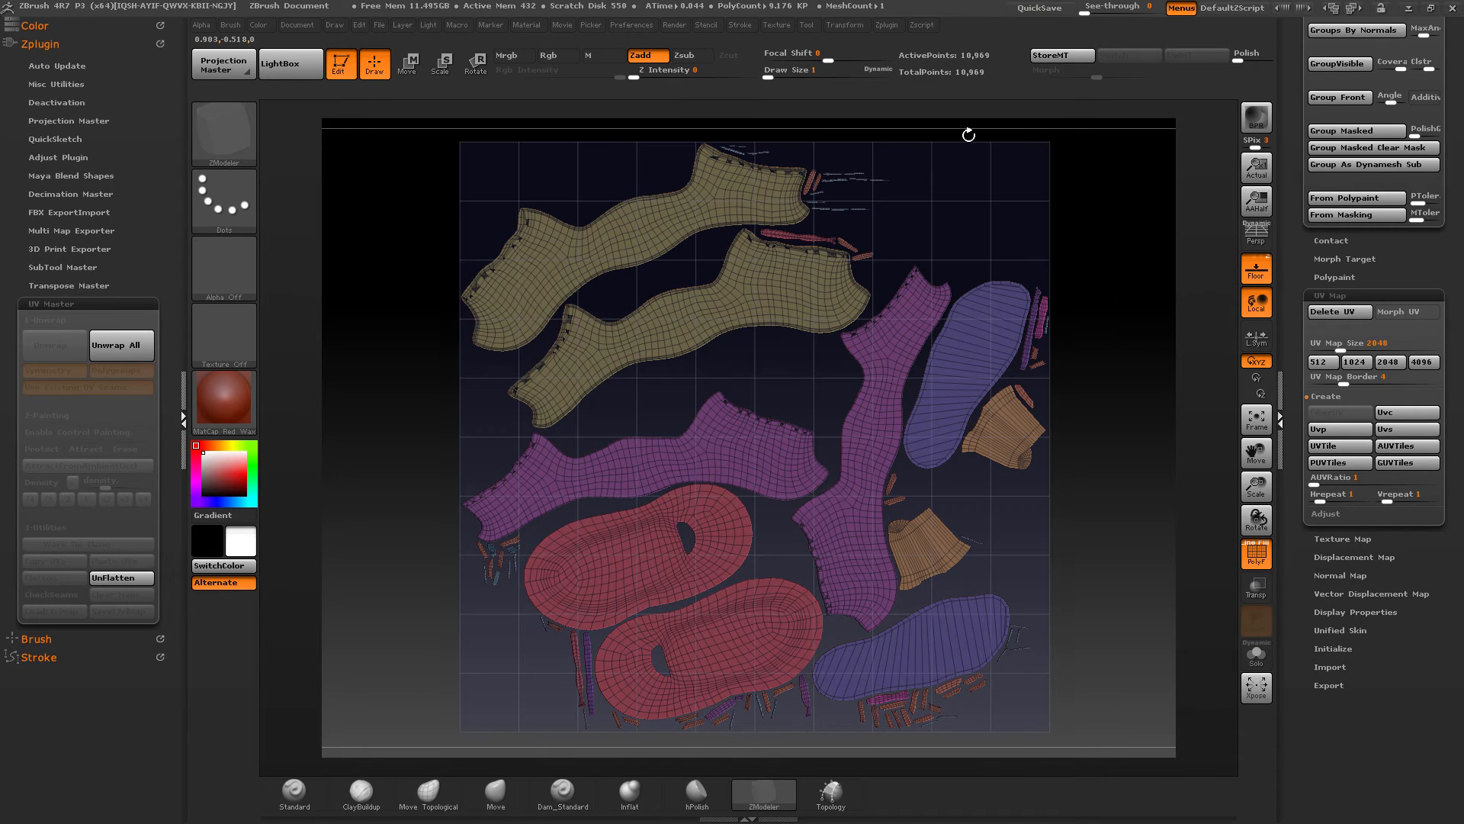
left_click(1257, 276)
left_click(1266, 273)
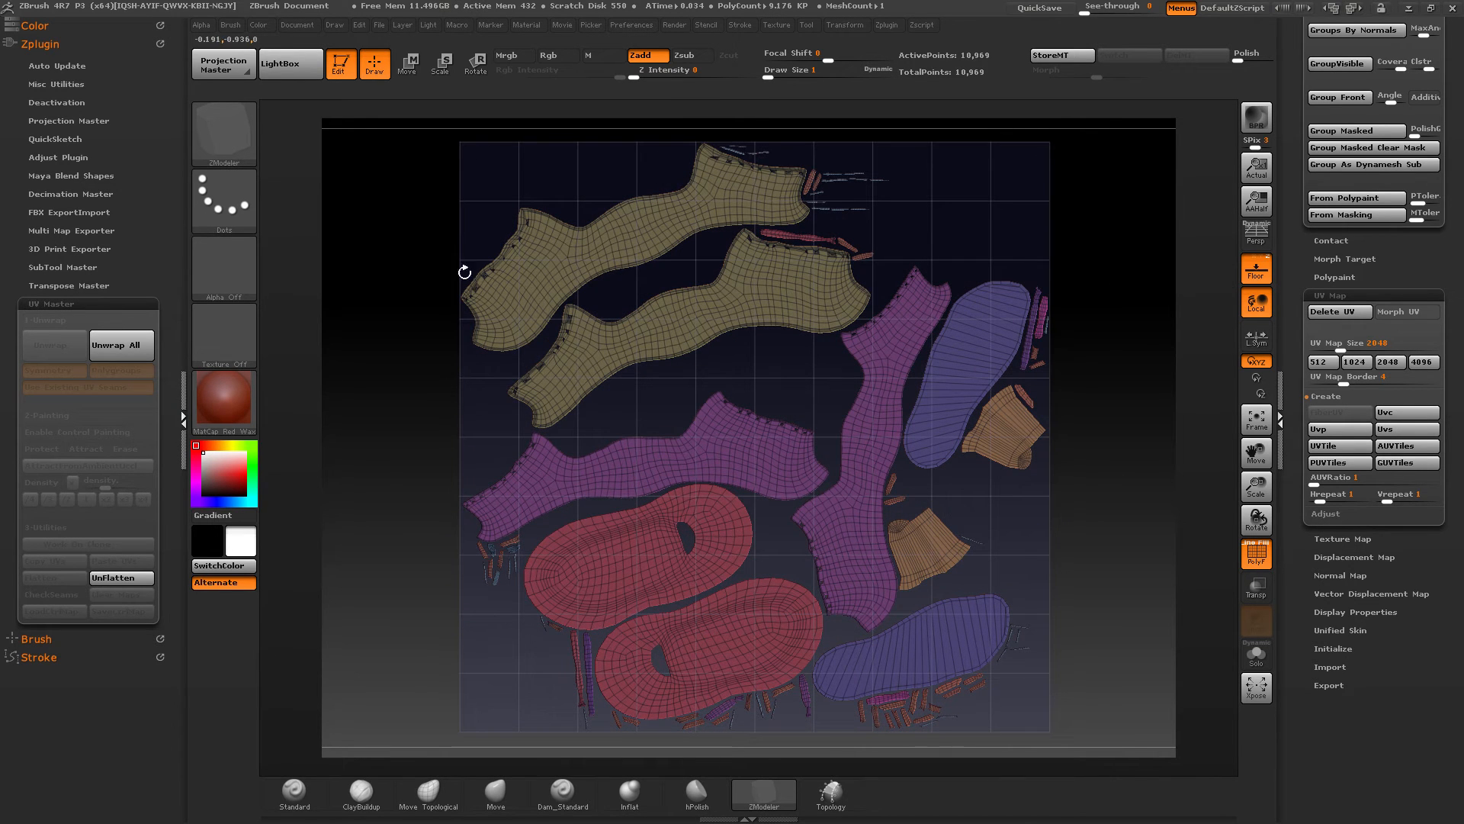
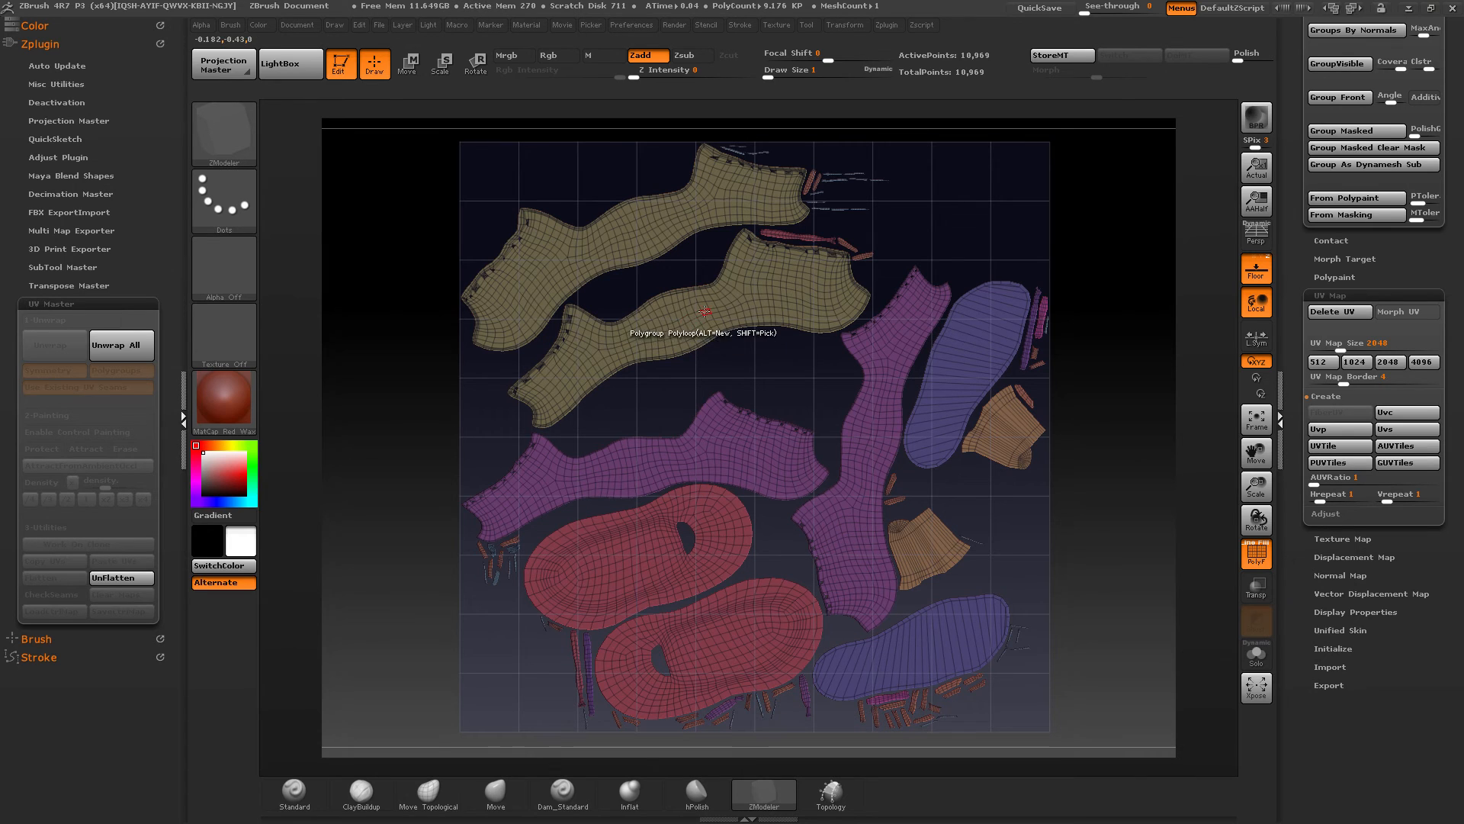
Step: Isolate the two olive upper islands in the flattened layout and invert the visibility to hide them
mouse_move(715, 296)
right_mouse_down()
mouse_move(745, 296)
mouse_move(716, 295)
right_mouse_up()
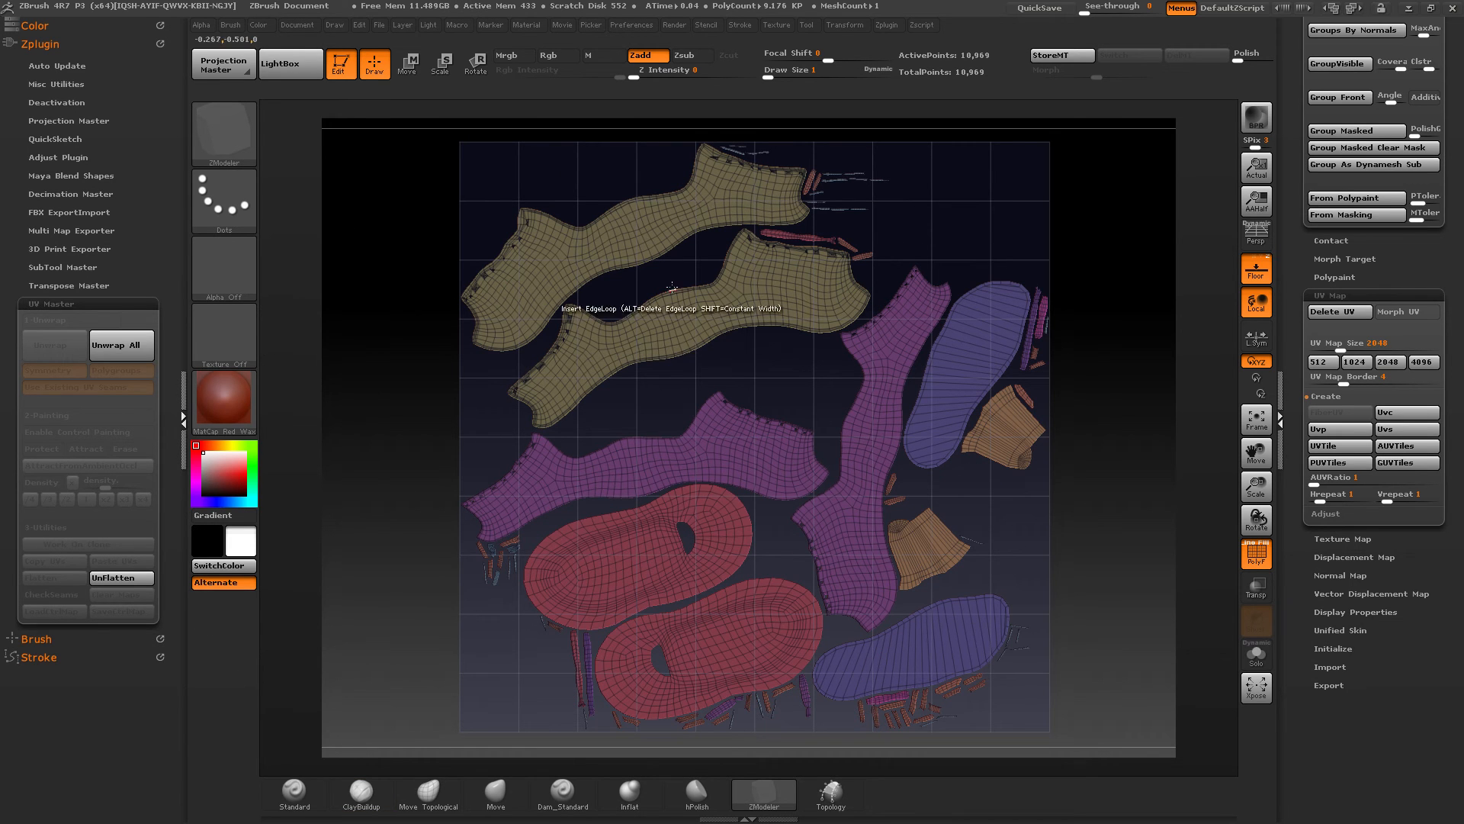
key("ctrl+shift")
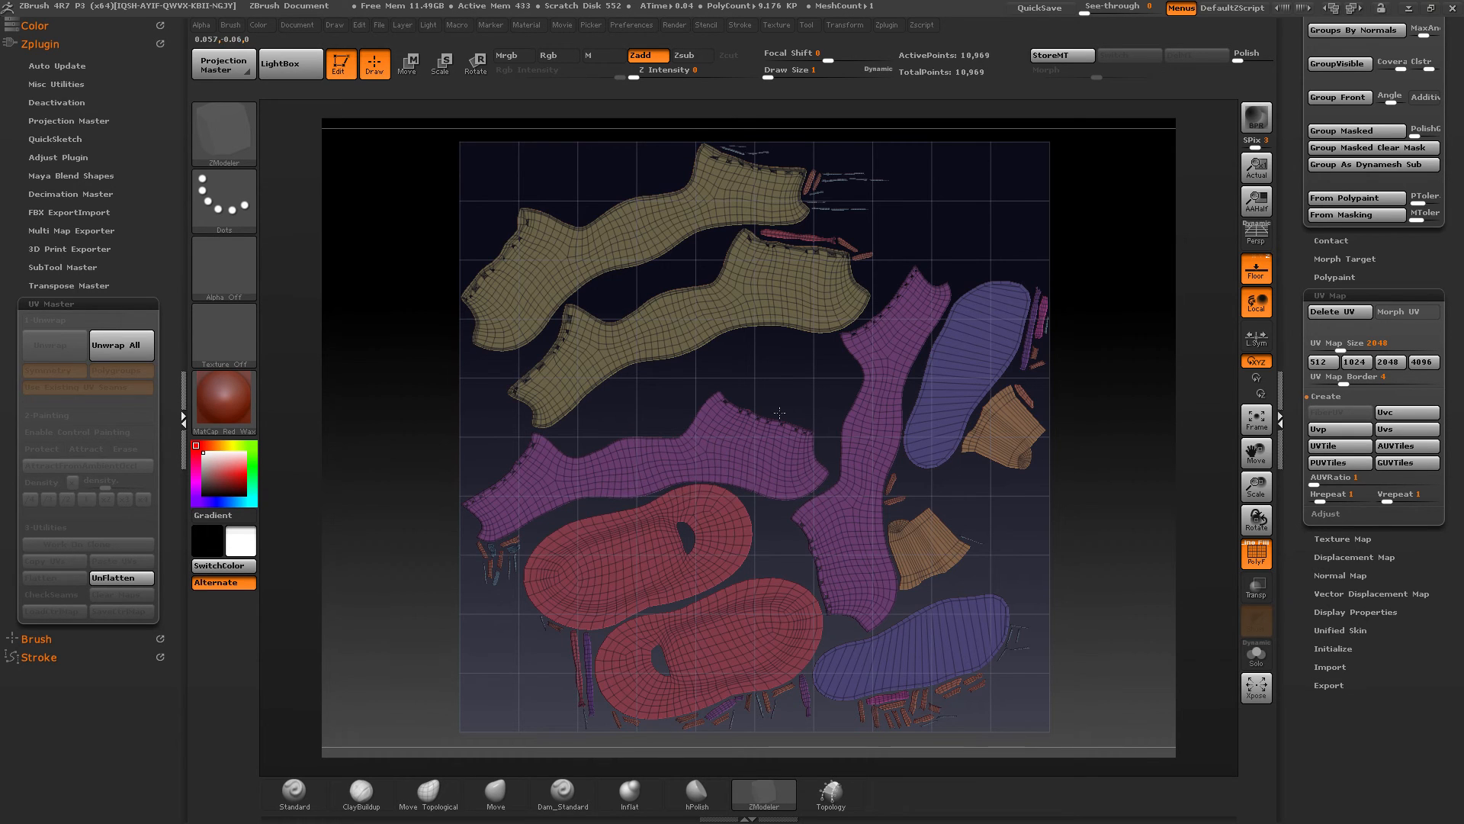
key("ctrl+shift")
left_click(549, 272, "ctrl+shift")
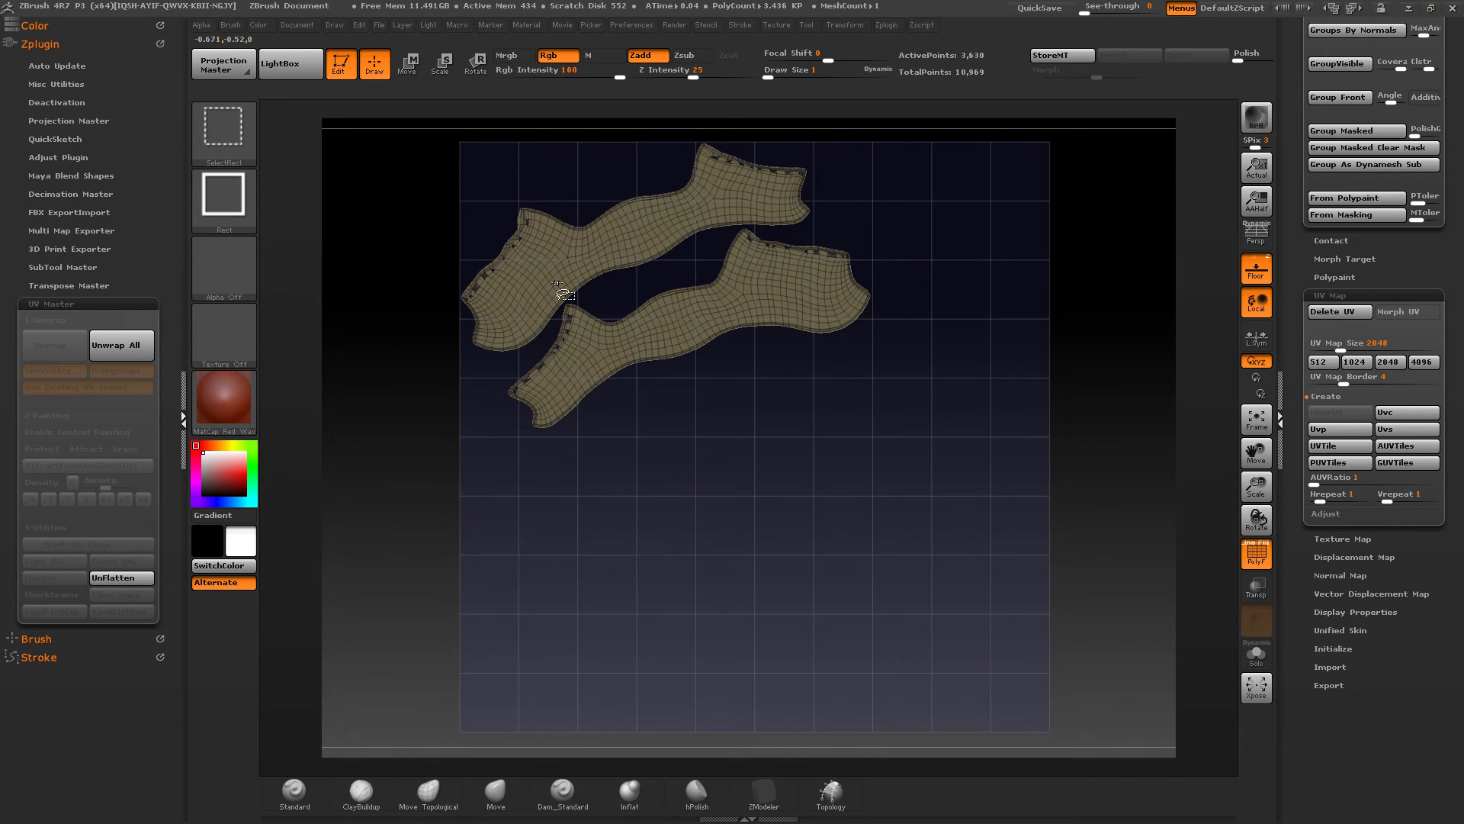
left_click(541, 177, "ctrl+shift")
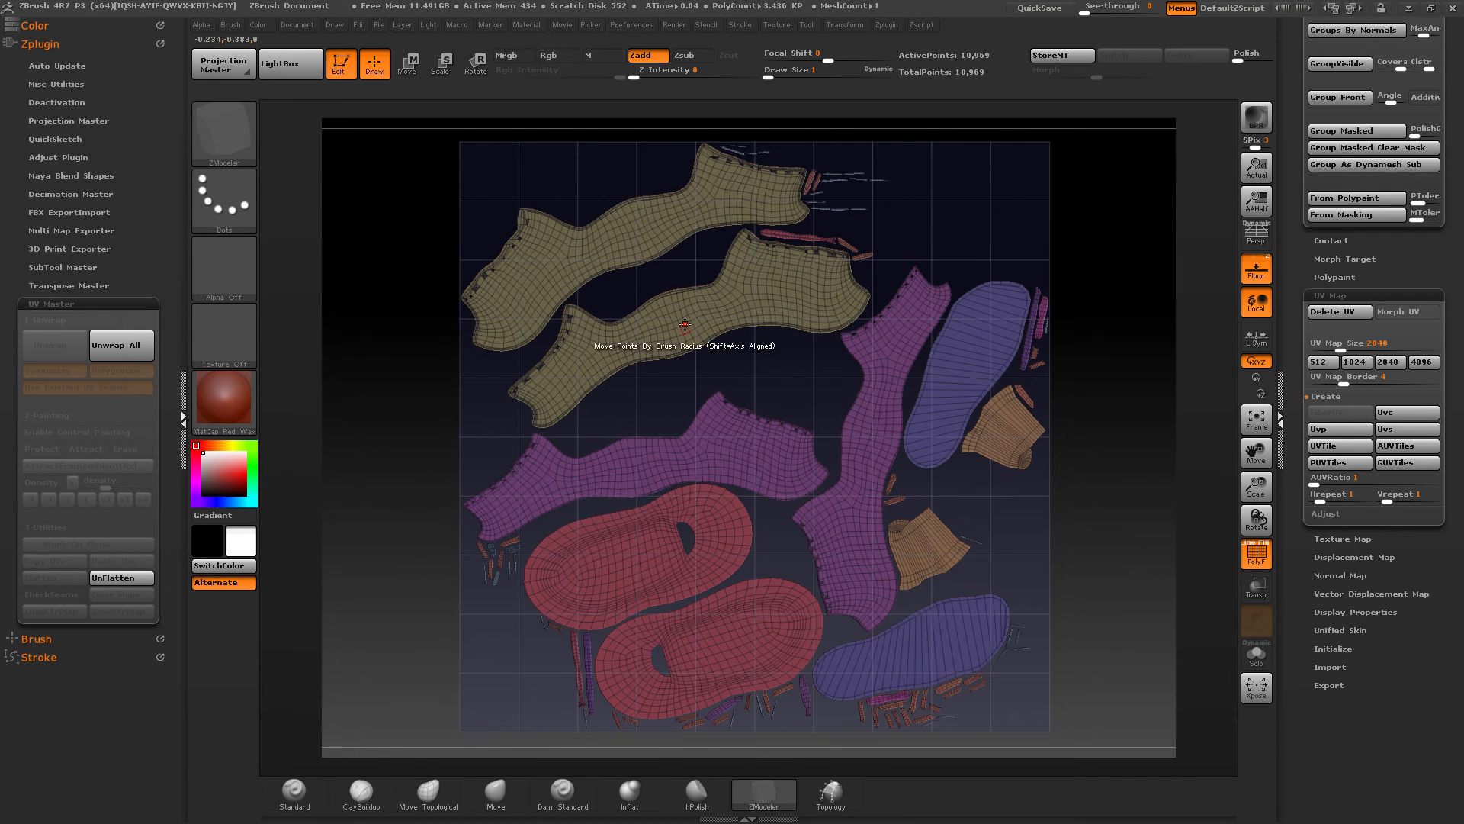
left_click(572, 250, "ctrl+shift")
left_click(611, 350, "ctrl+shift")
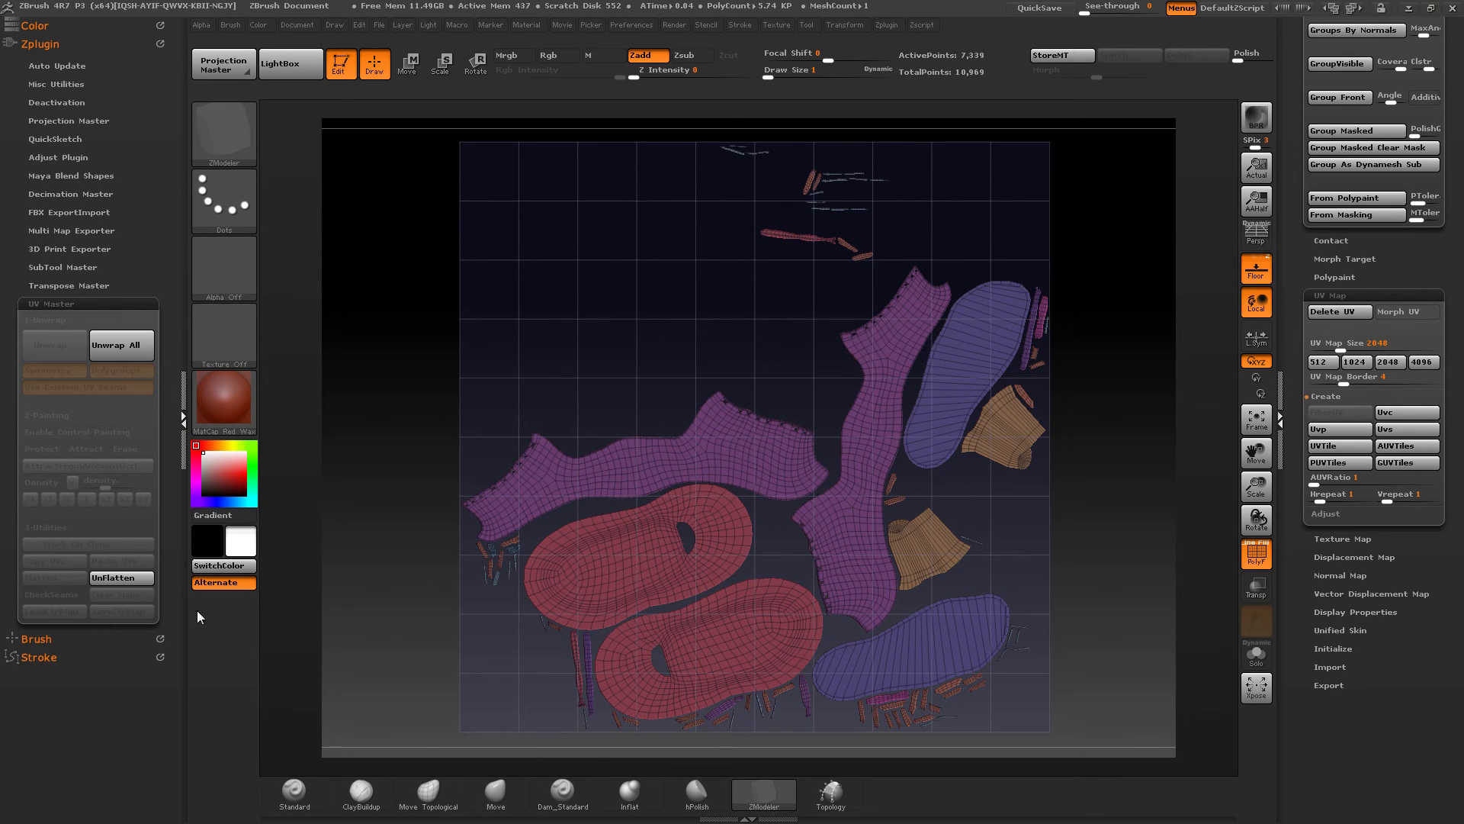
Step: Restore the hidden UV islands and examine how the flattened boot islands are arranged across the UV square
left_click(700, 333, "ctrl+shift")
left_click(814, 445, "ctrl+shift")
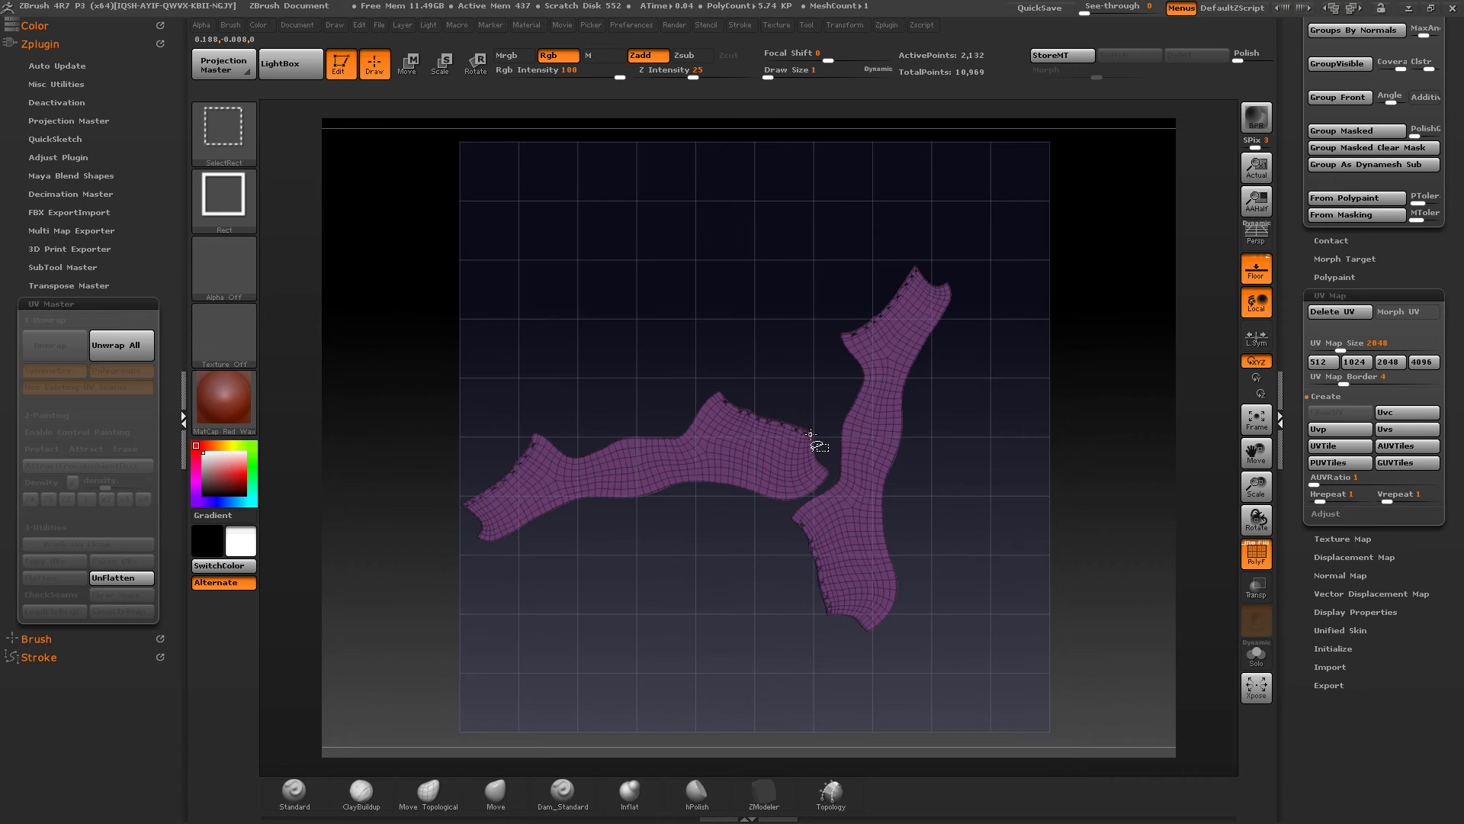
left_click(771, 390, "ctrl+shift")
right_click_drag(751, 448, 758, 325, "alt")
right_click_drag(758, 326, 803, 511, "ctrl")
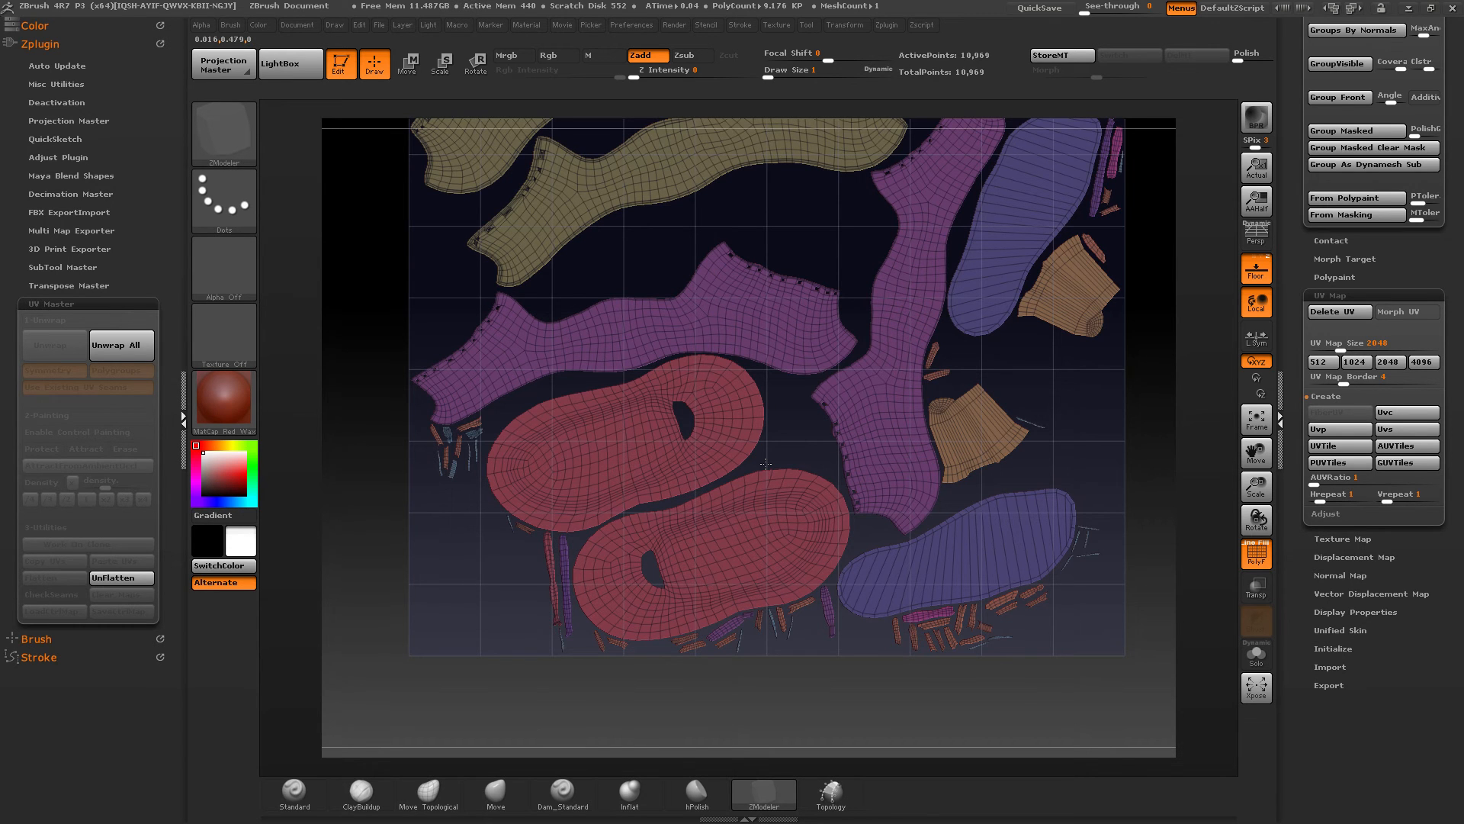
mouse_move(765, 463)
right_mouse_down("alt")
mouse_move(806, 402)
mouse_move(763, 300)
mouse_move(679, 442)
right_mouse_up("alt")
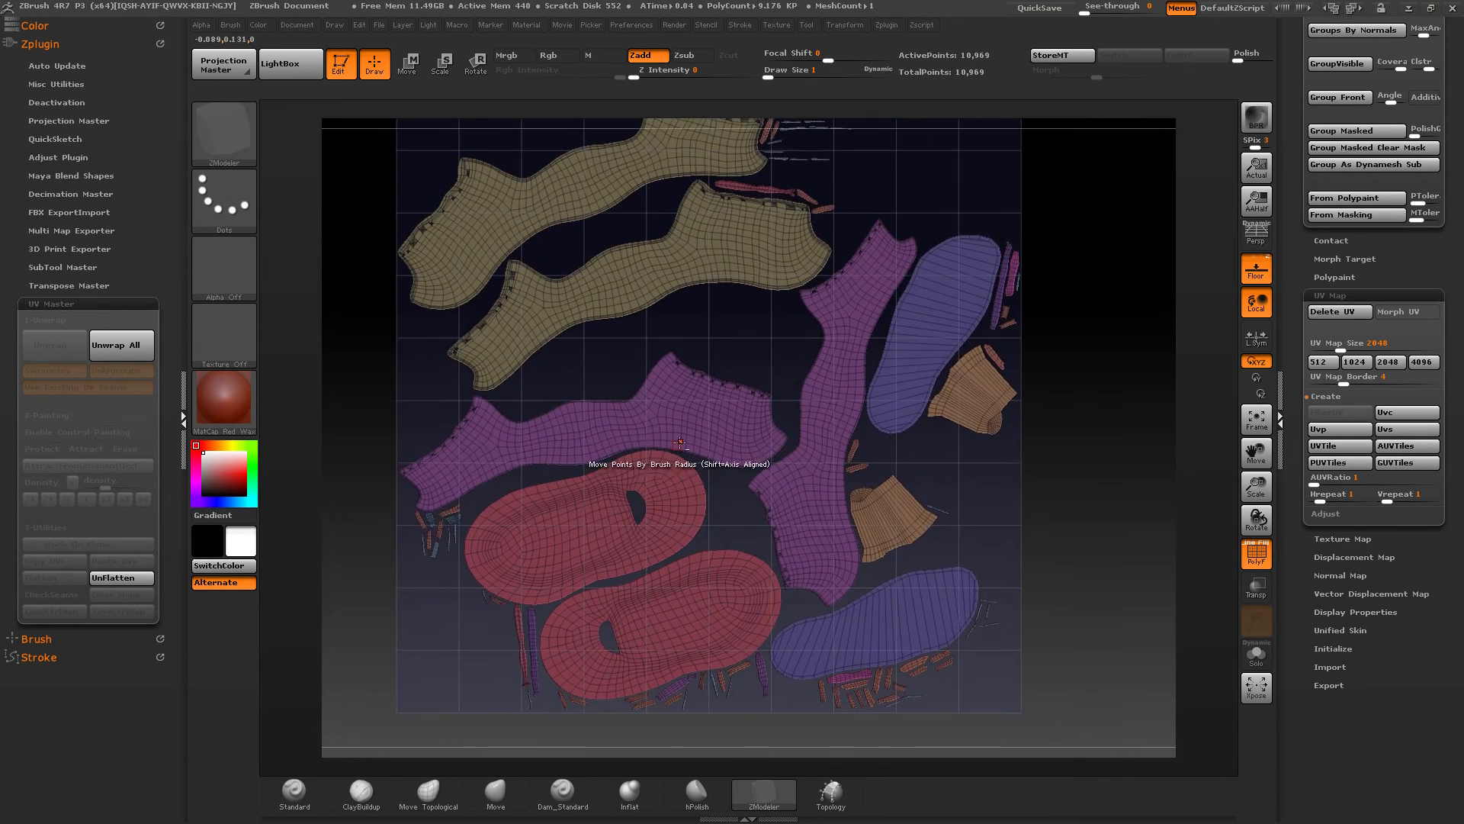
mouse_move(684, 330)
right_mouse_down("alt")
mouse_move(680, 366)
mouse_move(731, 438)
mouse_move(827, 488)
right_mouse_up("alt")
right_click_drag(861, 432, 932, 499, "alt")
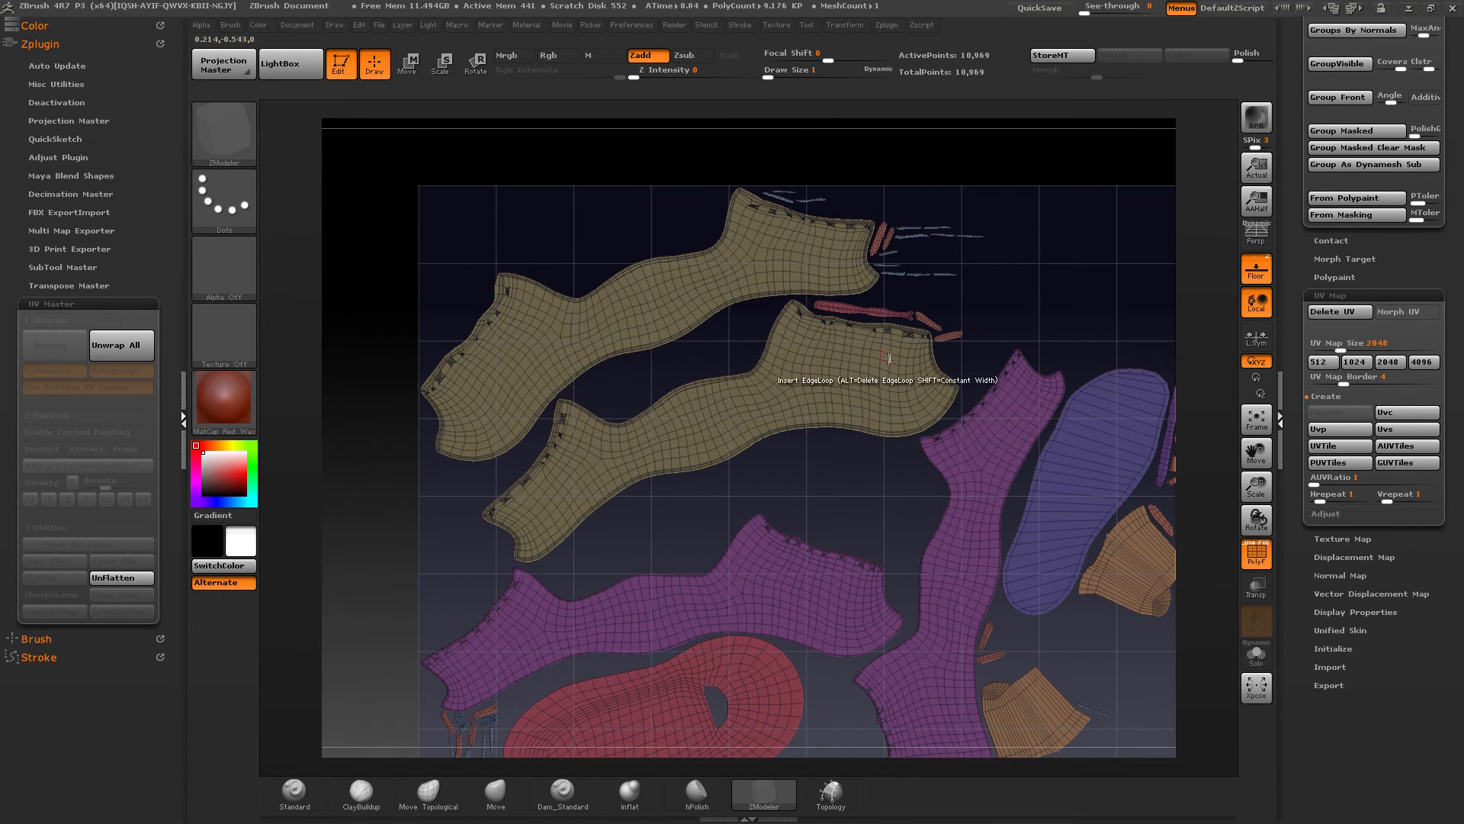
key("f")
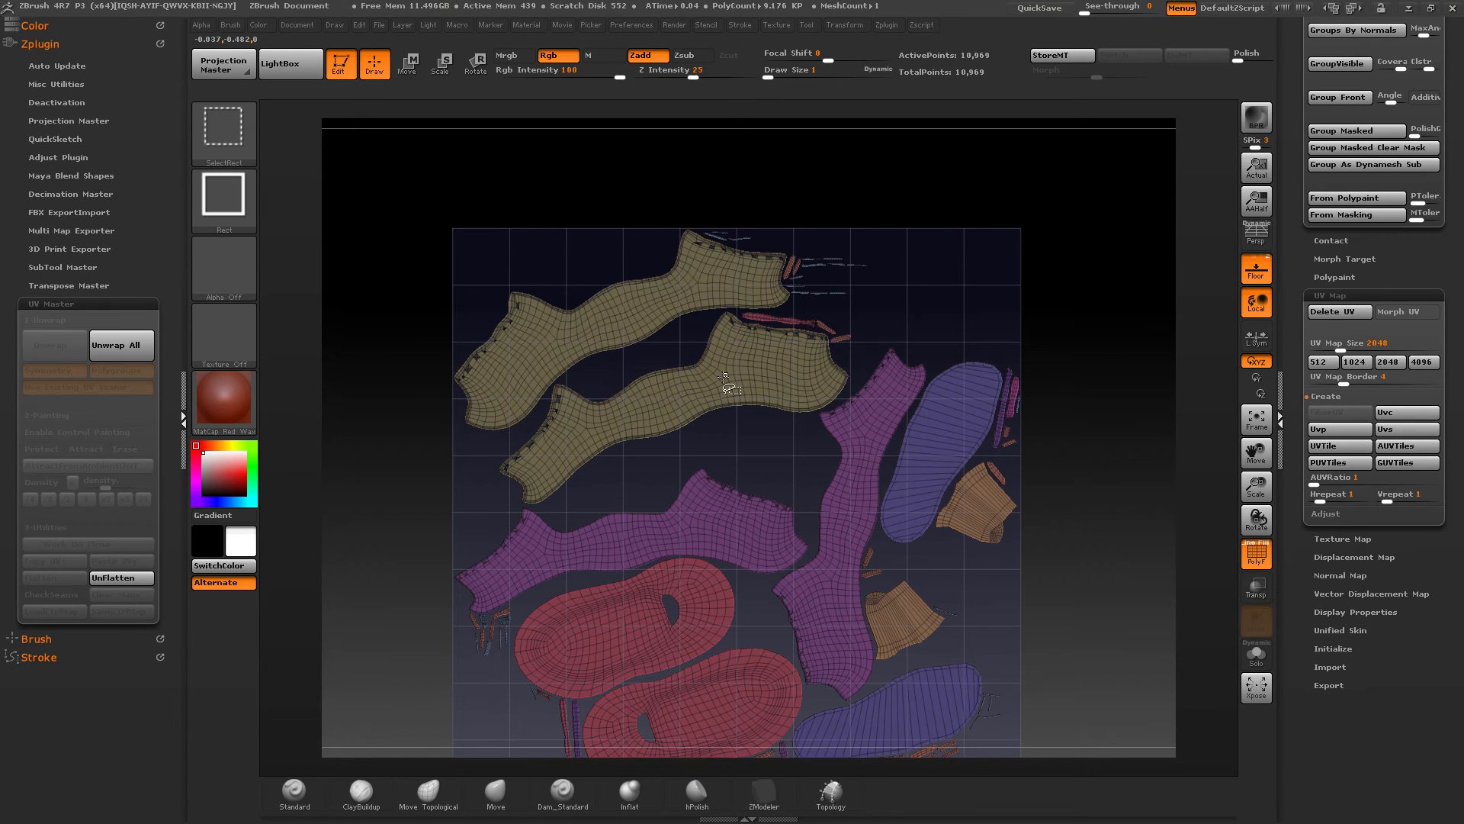
Step: Isolate the large olive, purple, blue, orange and red UV islands, leaving the small scrap islands hidden
left_click(629, 290, "ctrl+shift")
left_click_drag(975, 231, 959, 246, "ctrl+shift")
left_click(864, 436, "ctrl+alt+shift")
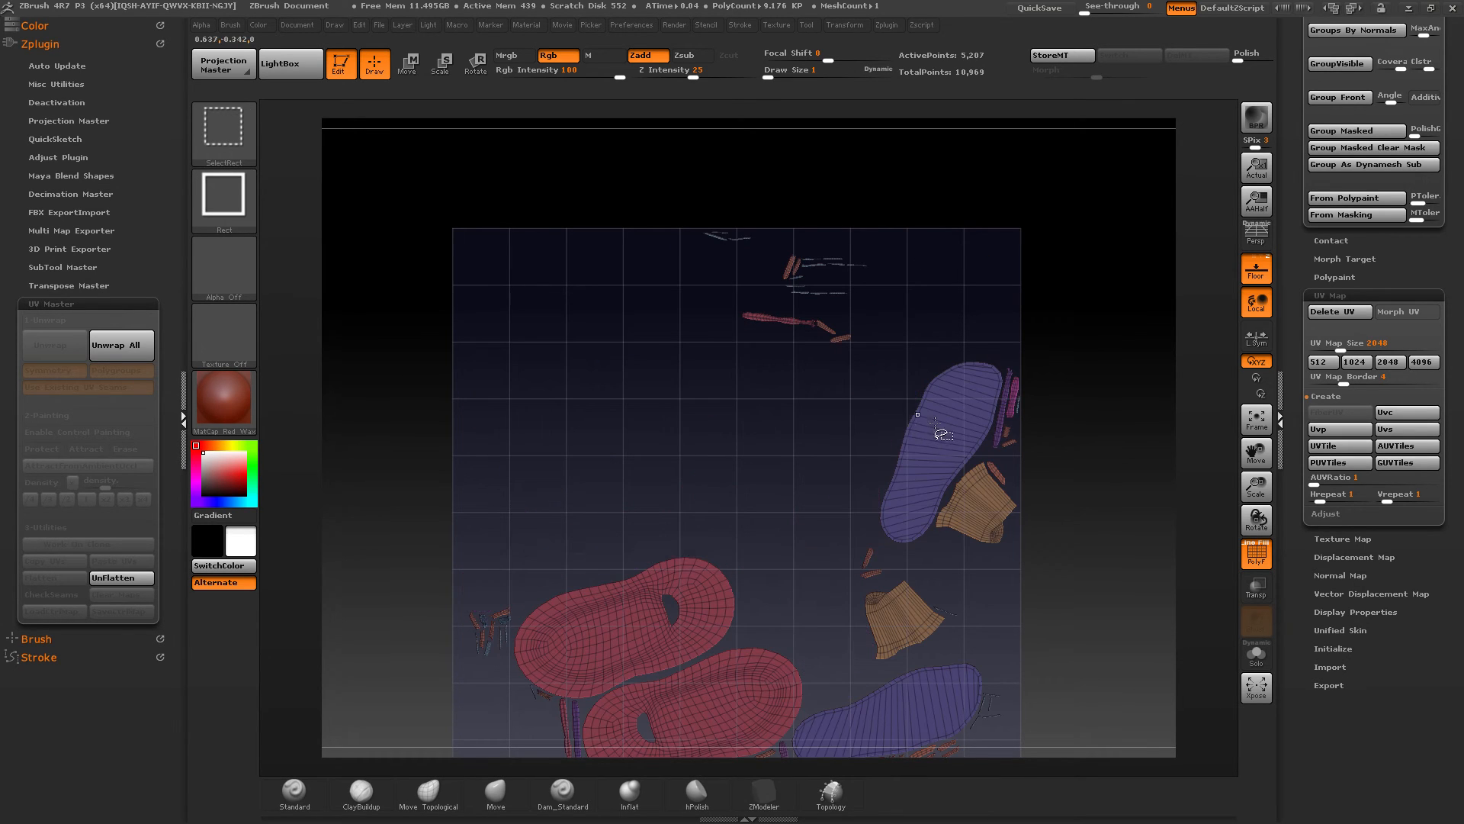
left_click(919, 433, "ctrl+alt+shift")
left_click(992, 526, "ctrl+alt+shift")
left_click(681, 574, "ctrl+alt+shift")
left_click_drag(848, 552, 754, 445, "alt")
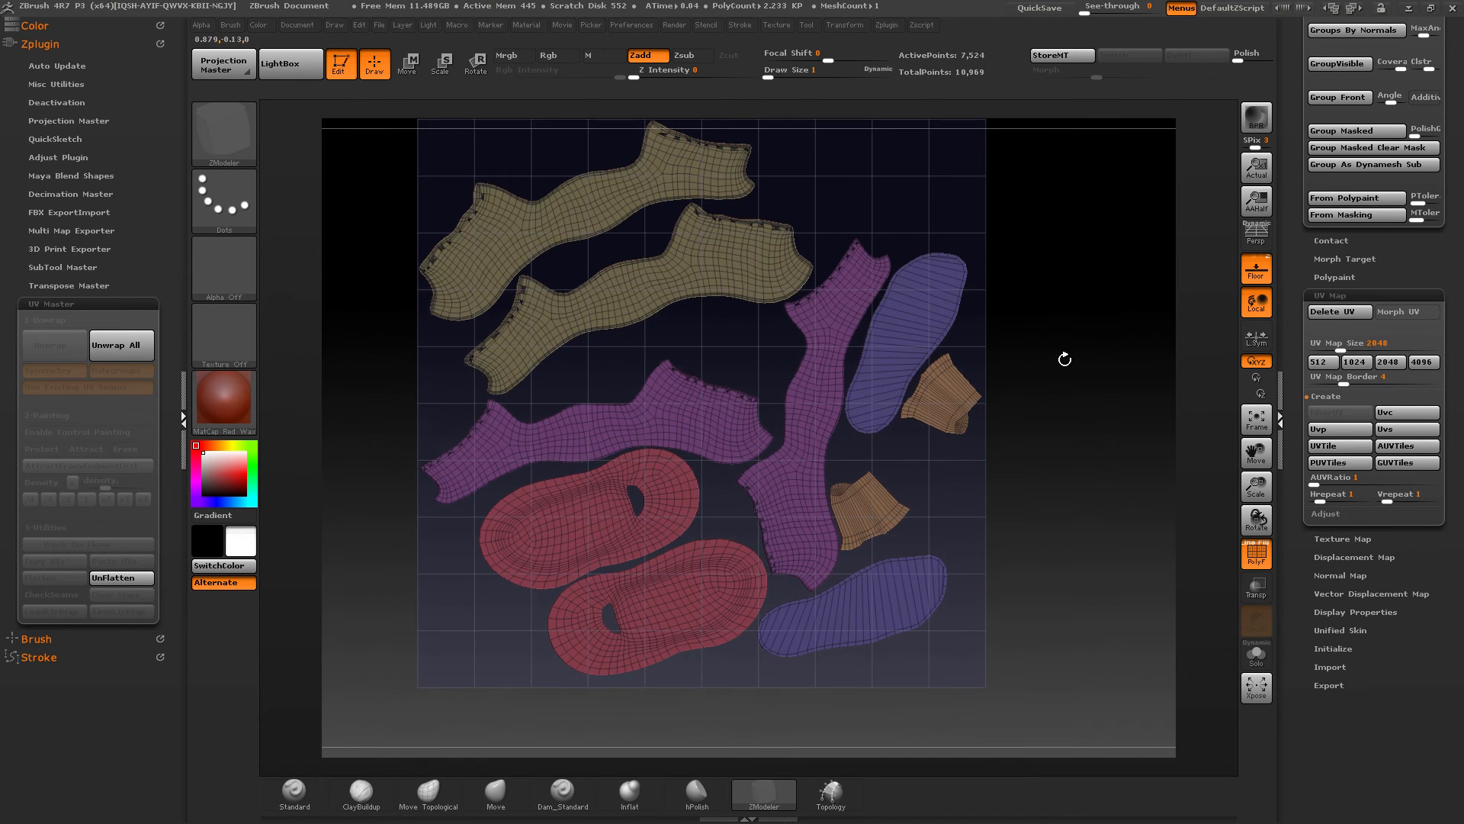
right_click_drag(823, 379, 837, 436, "alt")
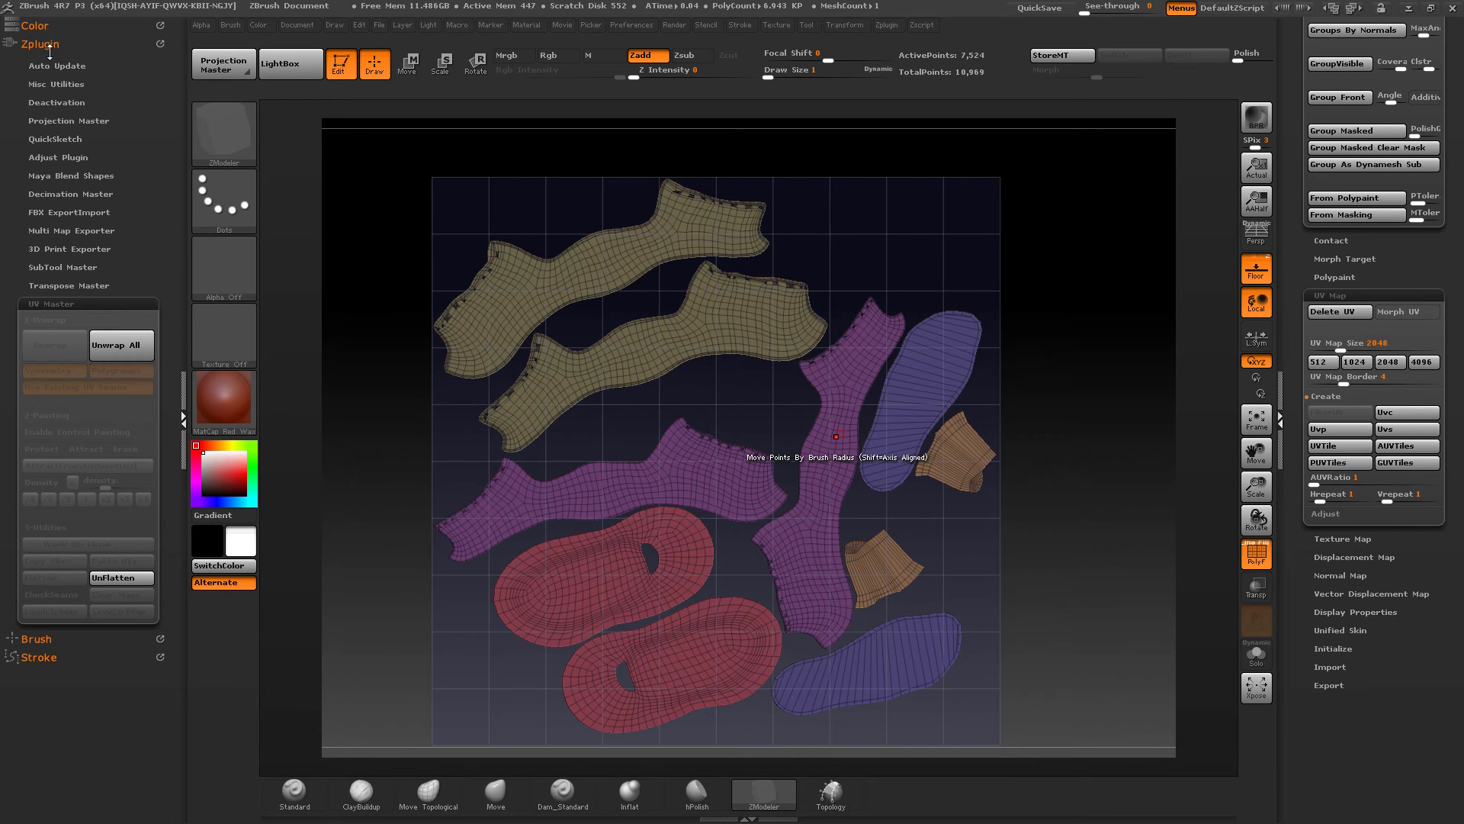
Step: Set Mask By Polygroups to 100 in the brush's auto masking settings
left_click(56, 638)
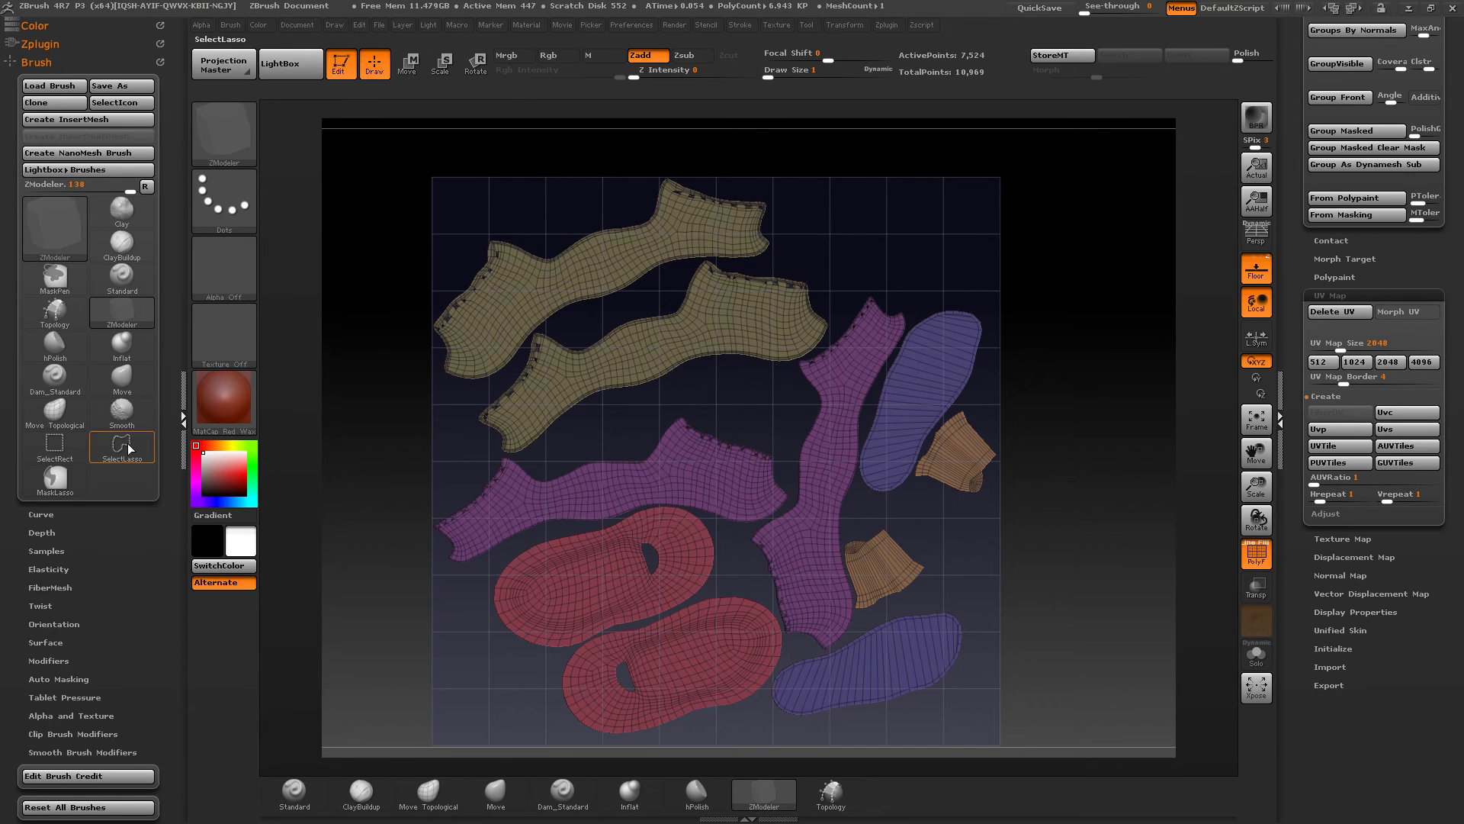
left_click_drag(145, 583, 154, 310)
left_click(55, 635)
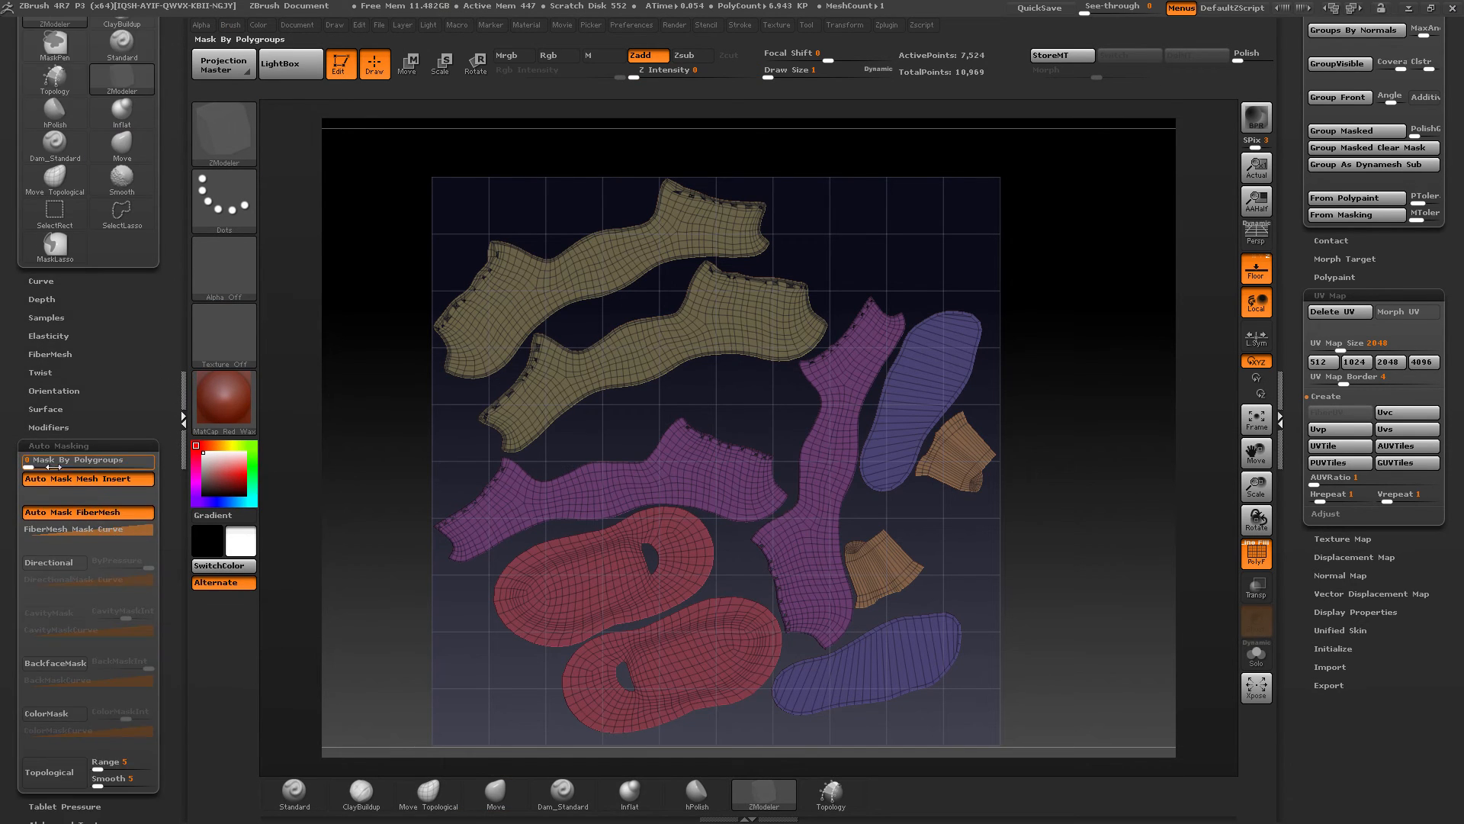
left_click_drag(47, 462, 172, 455)
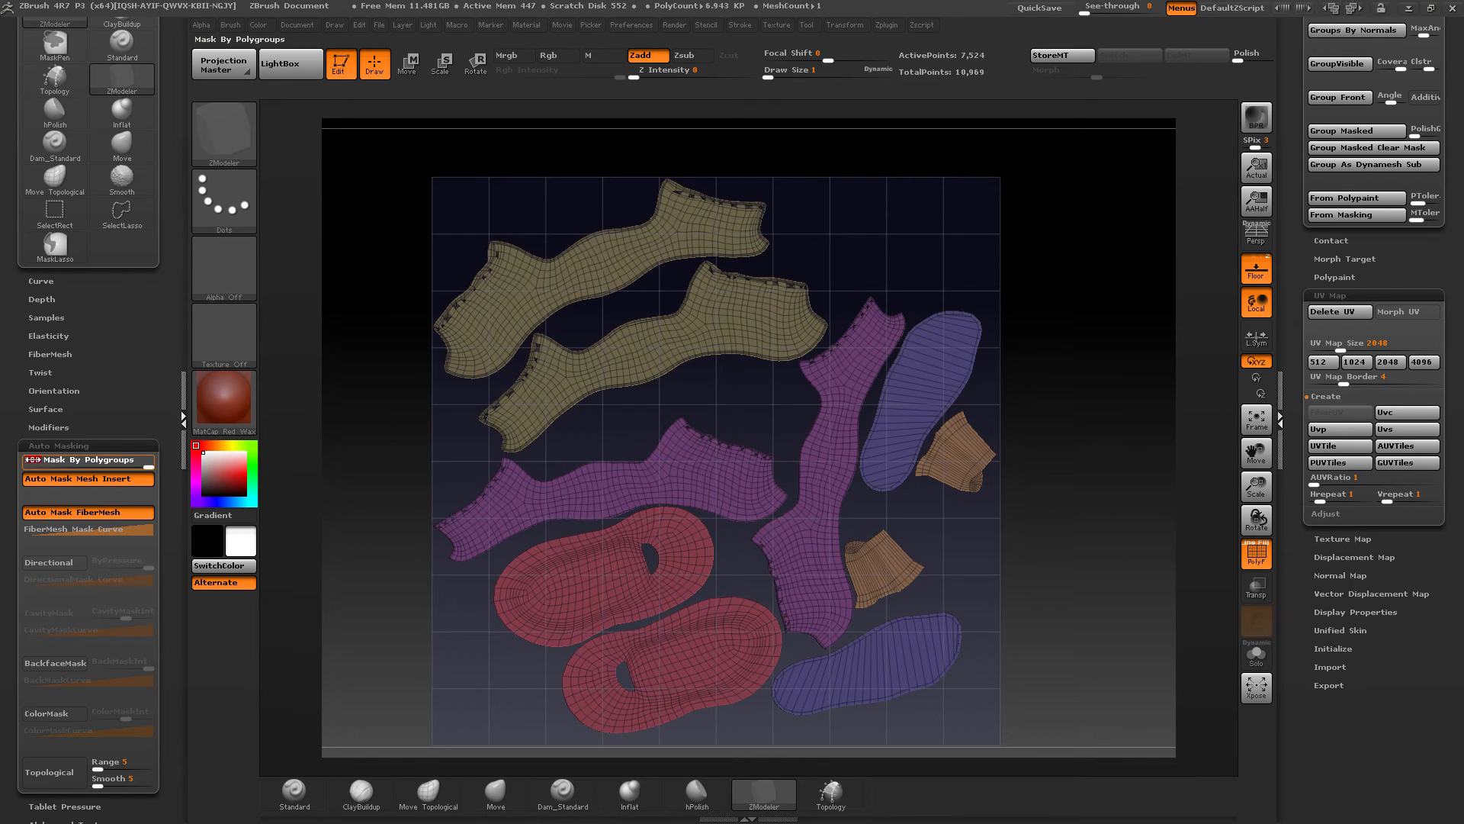
mouse_move(122, 613)
left_mouse_down()
mouse_move(122, 252)
mouse_move(122, 329)
left_mouse_up()
left_click(476, 61)
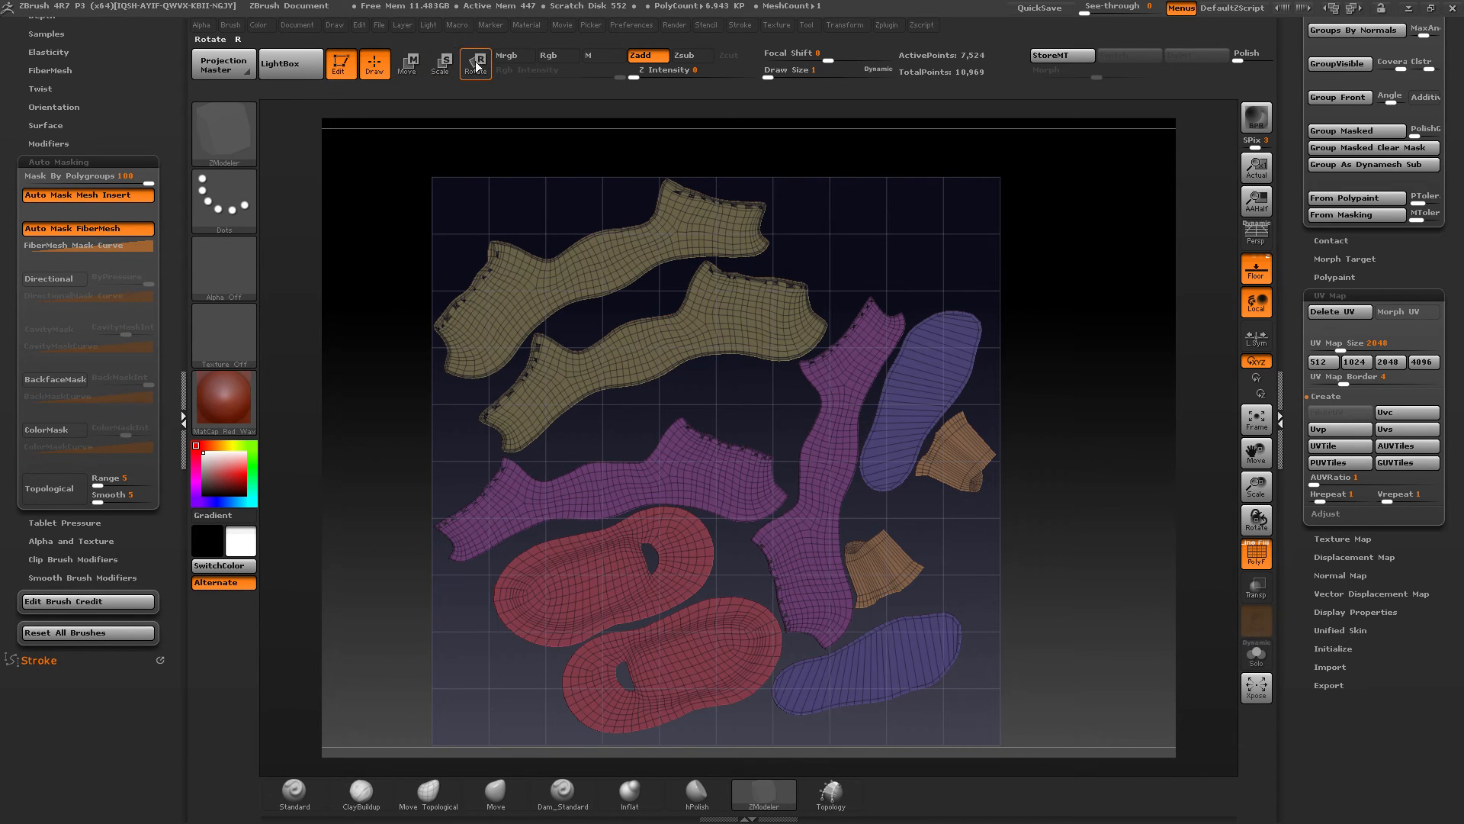
left_click(373, 62)
left_click_drag(105, 157, 103, 157)
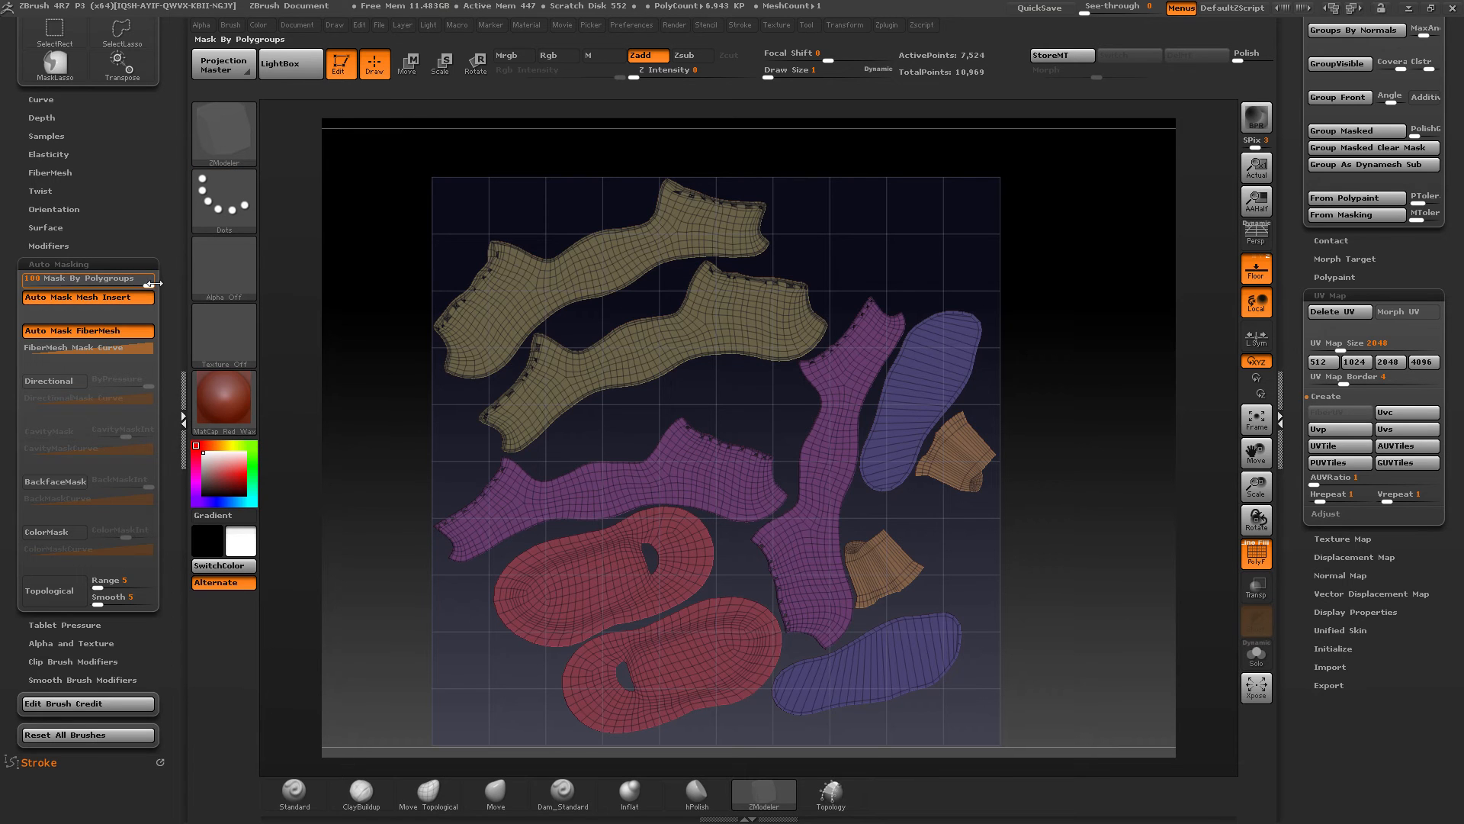
Step: Move the pair of olive islands up and to the left, partly outside the UV square, with a transpose line
left_click(408, 70)
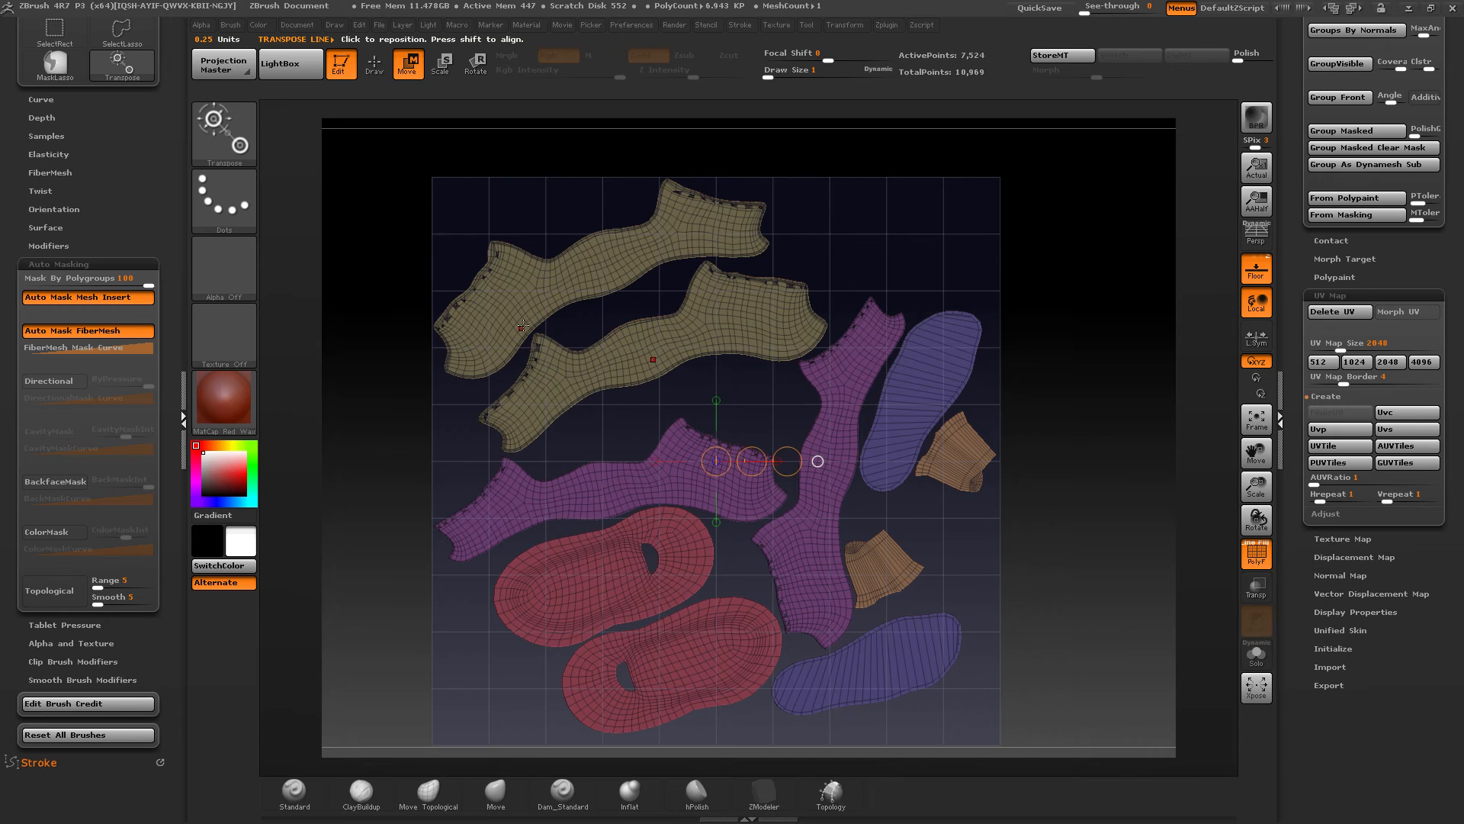
left_click_drag(599, 278, 610, 418)
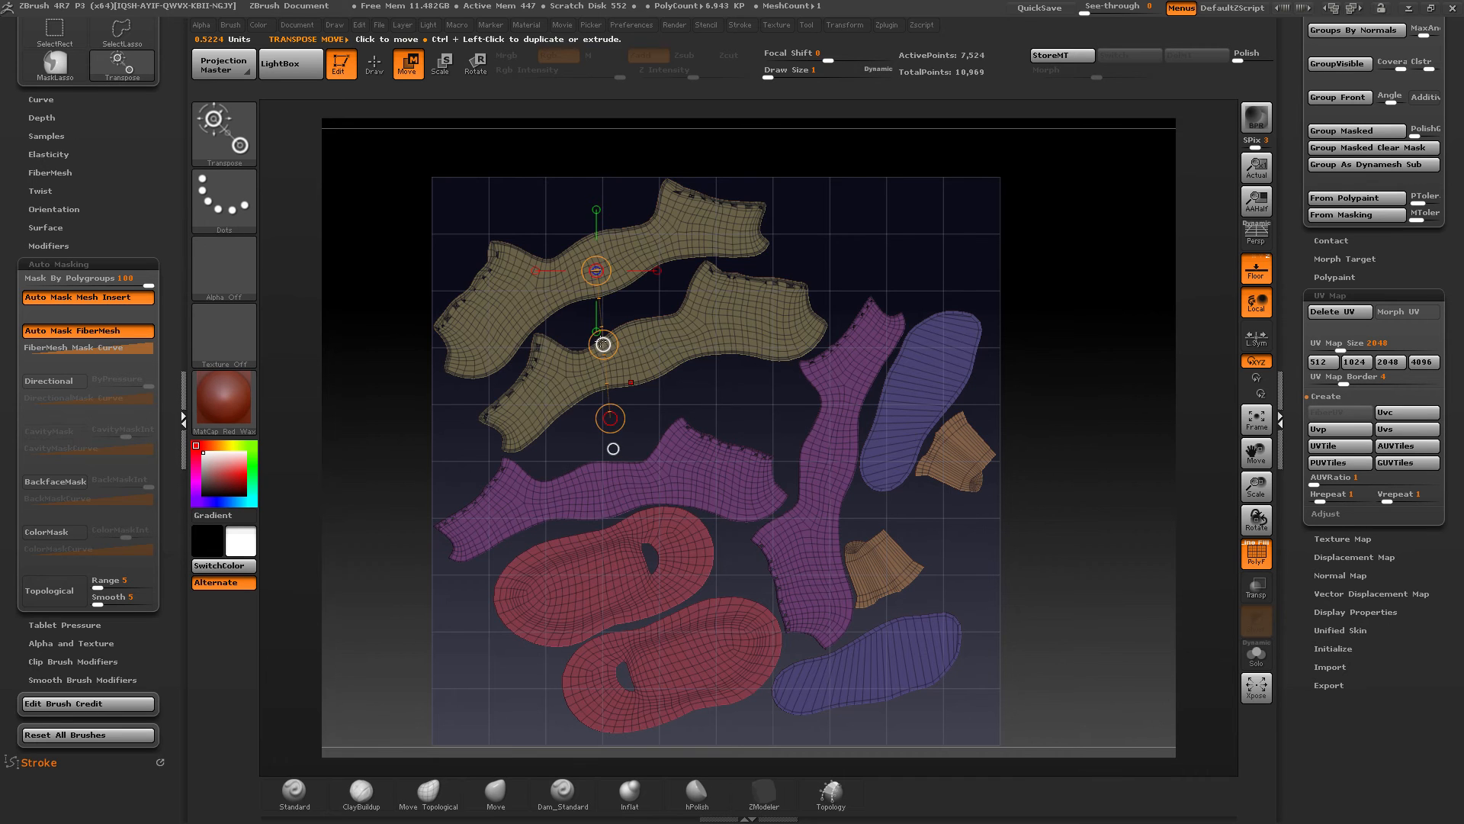
mouse_move(602, 333)
left_mouse_down()
mouse_move(425, 337)
mouse_move(603, 343)
left_mouse_up()
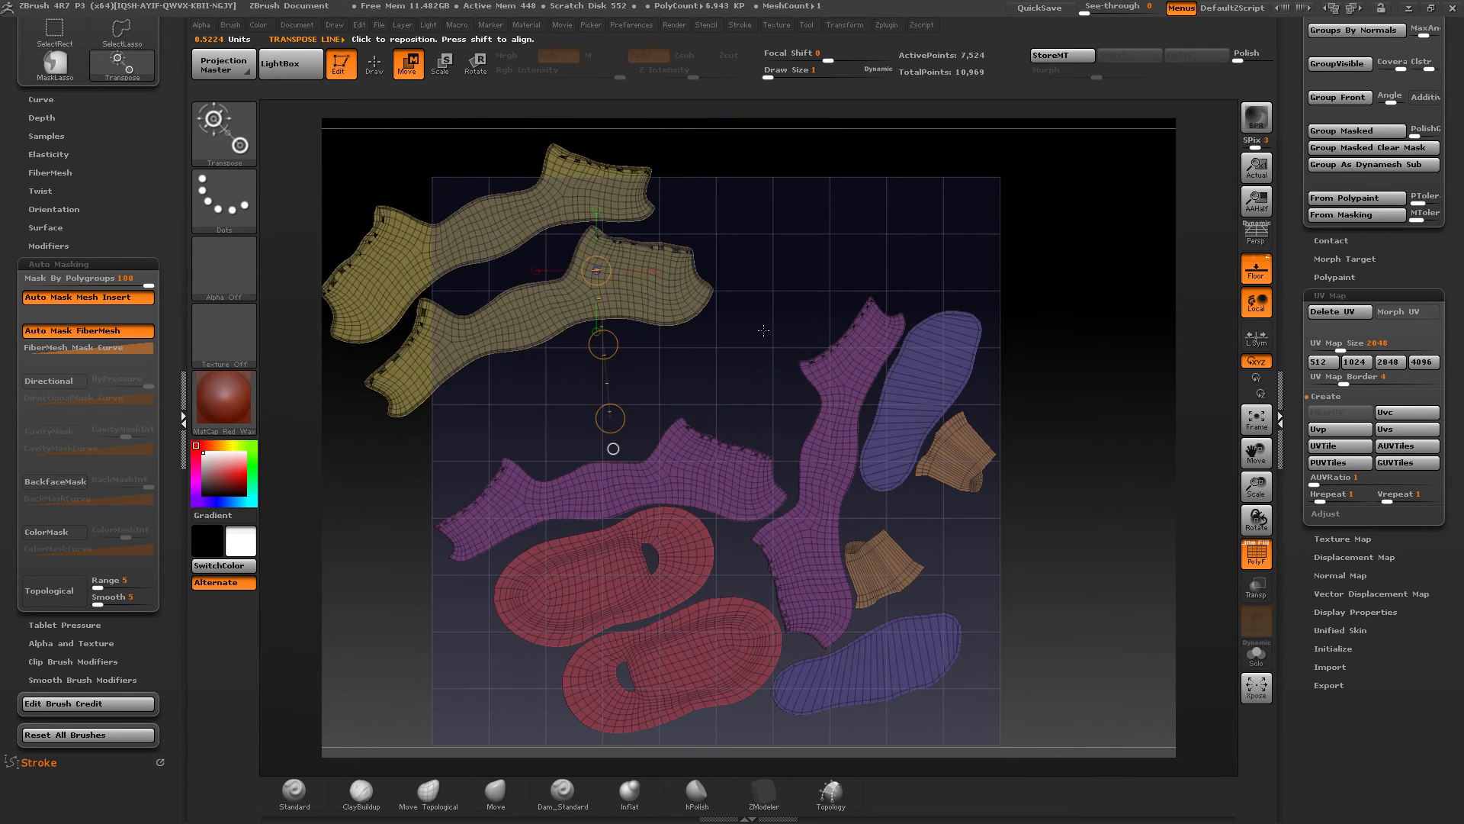
Step: Rotate the two olive islands to lie roughly horizontal and place them in the upper-left corner of the UV square
left_click_drag(675, 280, 962, 228)
left_click(440, 64)
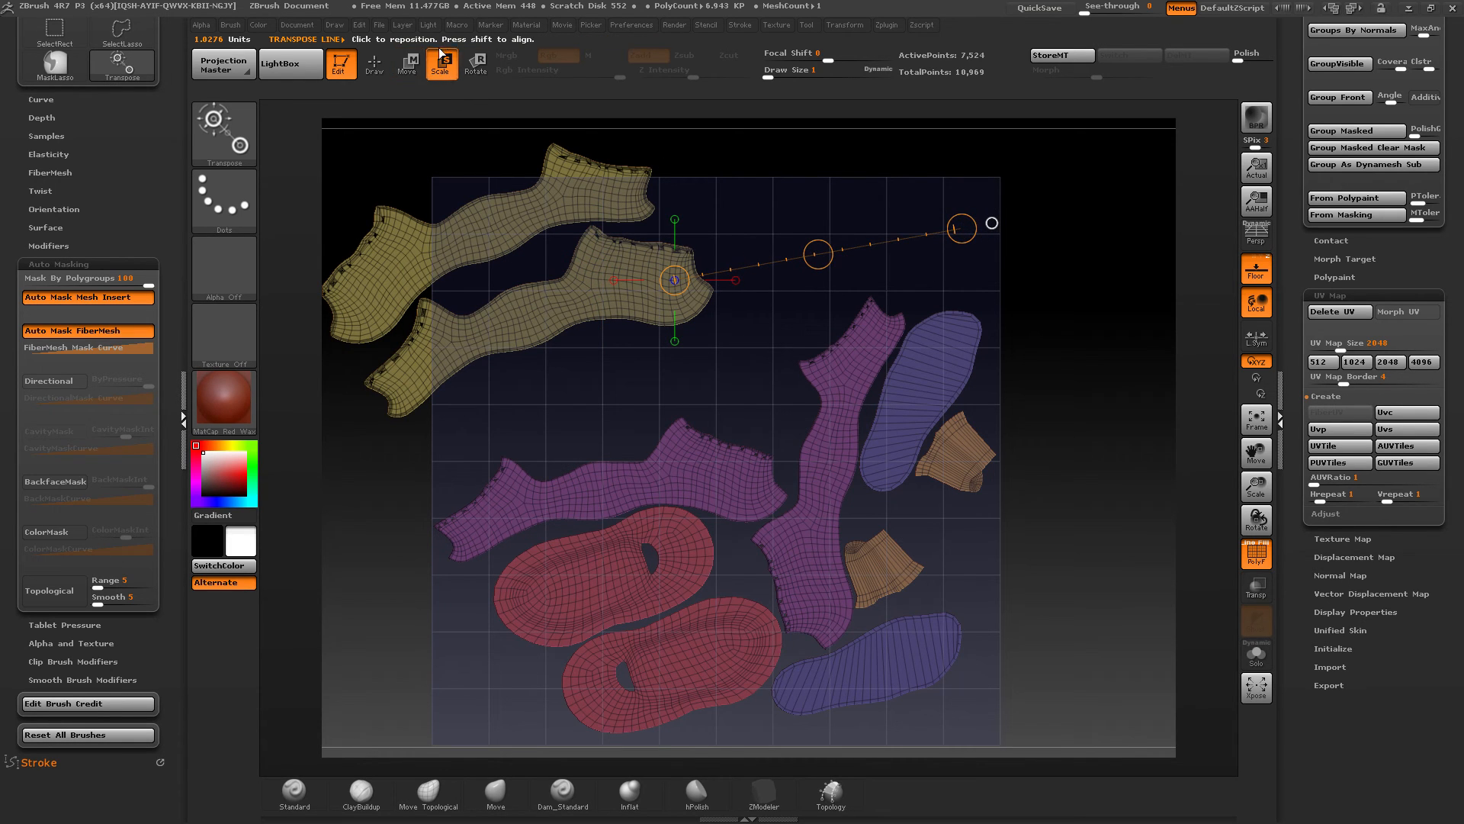
left_click(475, 64)
left_click_drag(962, 228, 931, 313)
key("w")
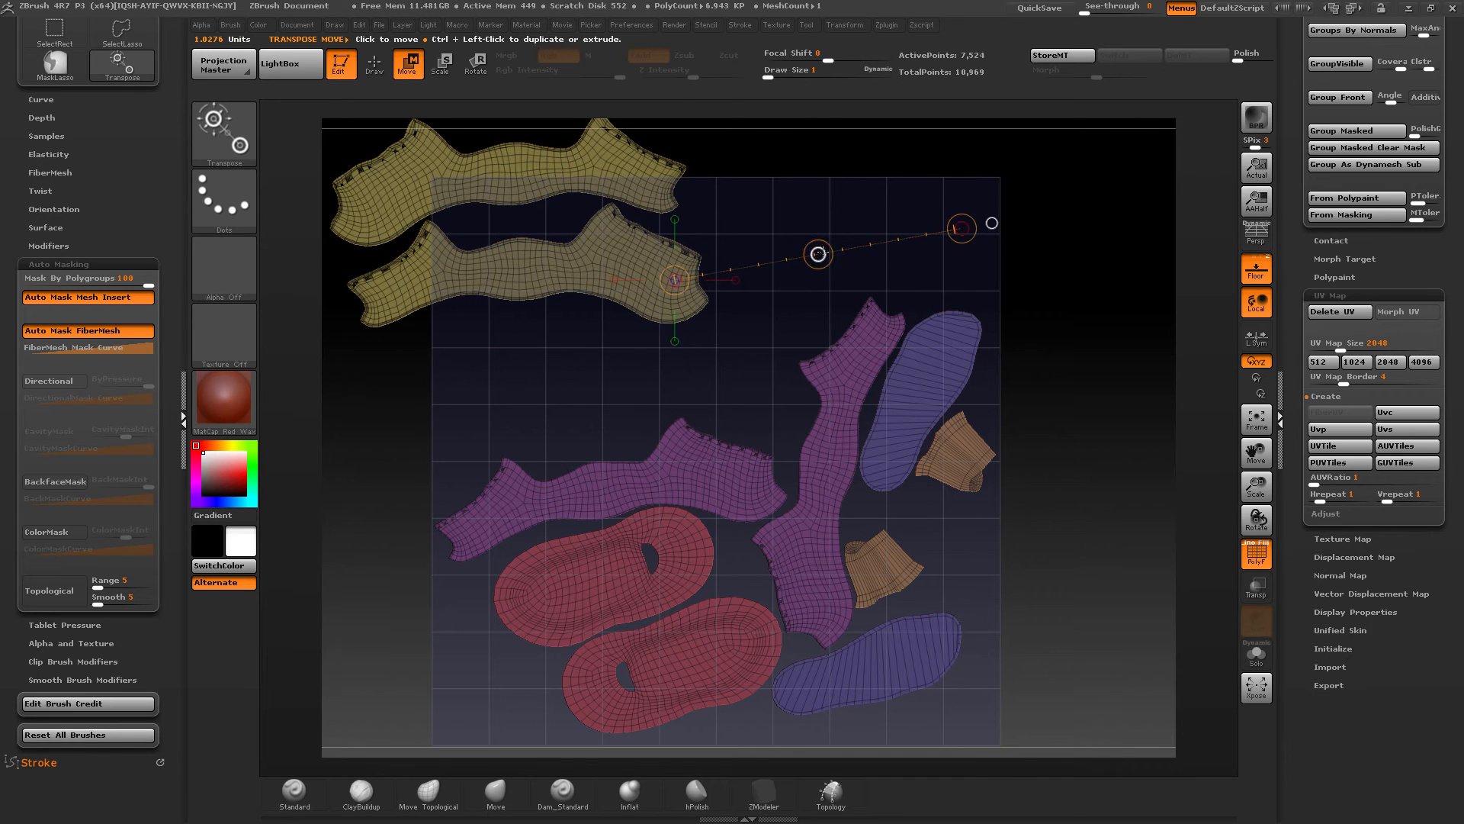
left_click_drag(820, 263, 900, 312)
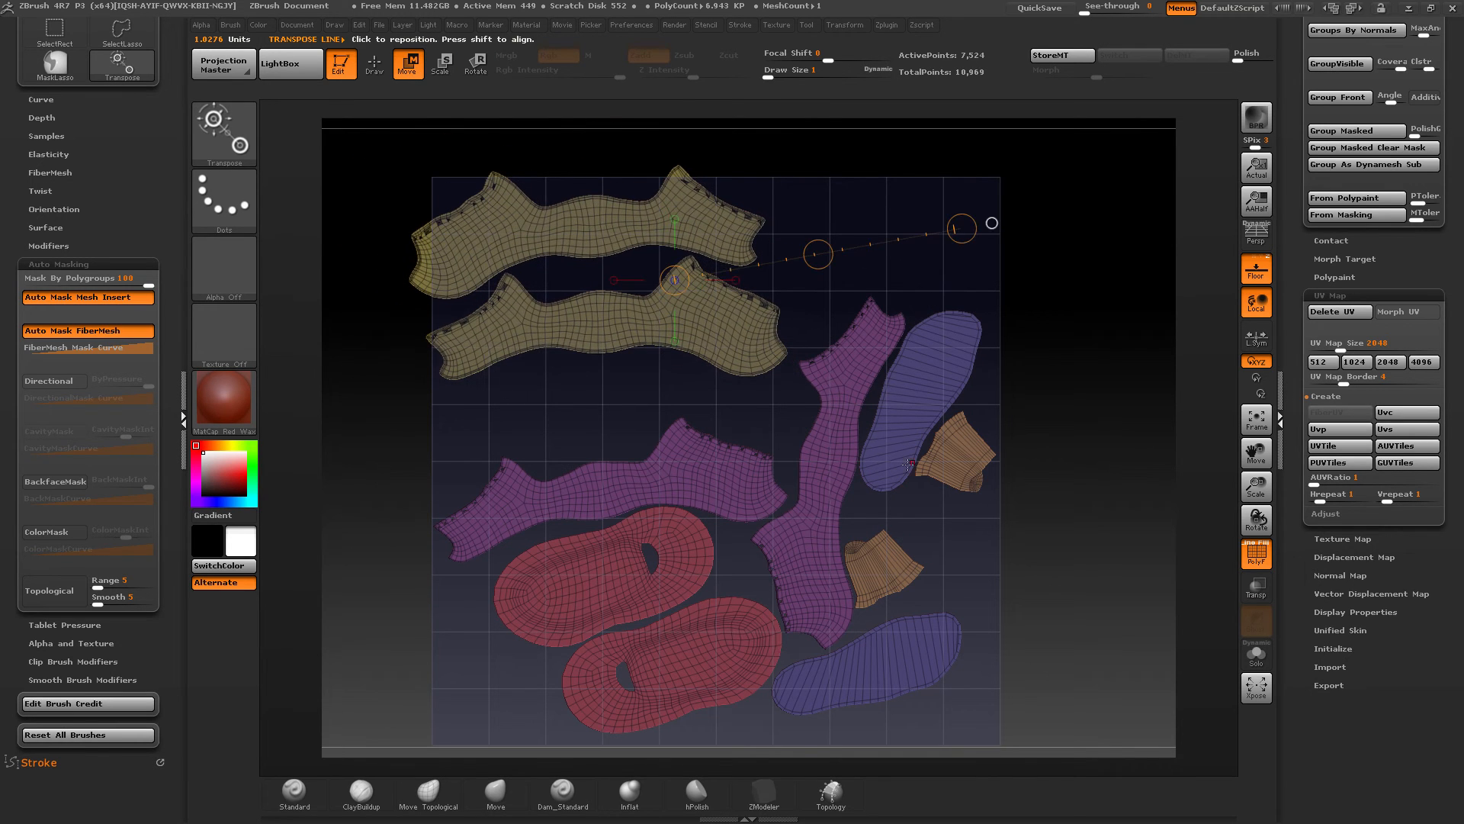
left_click_drag(819, 254, 846, 270)
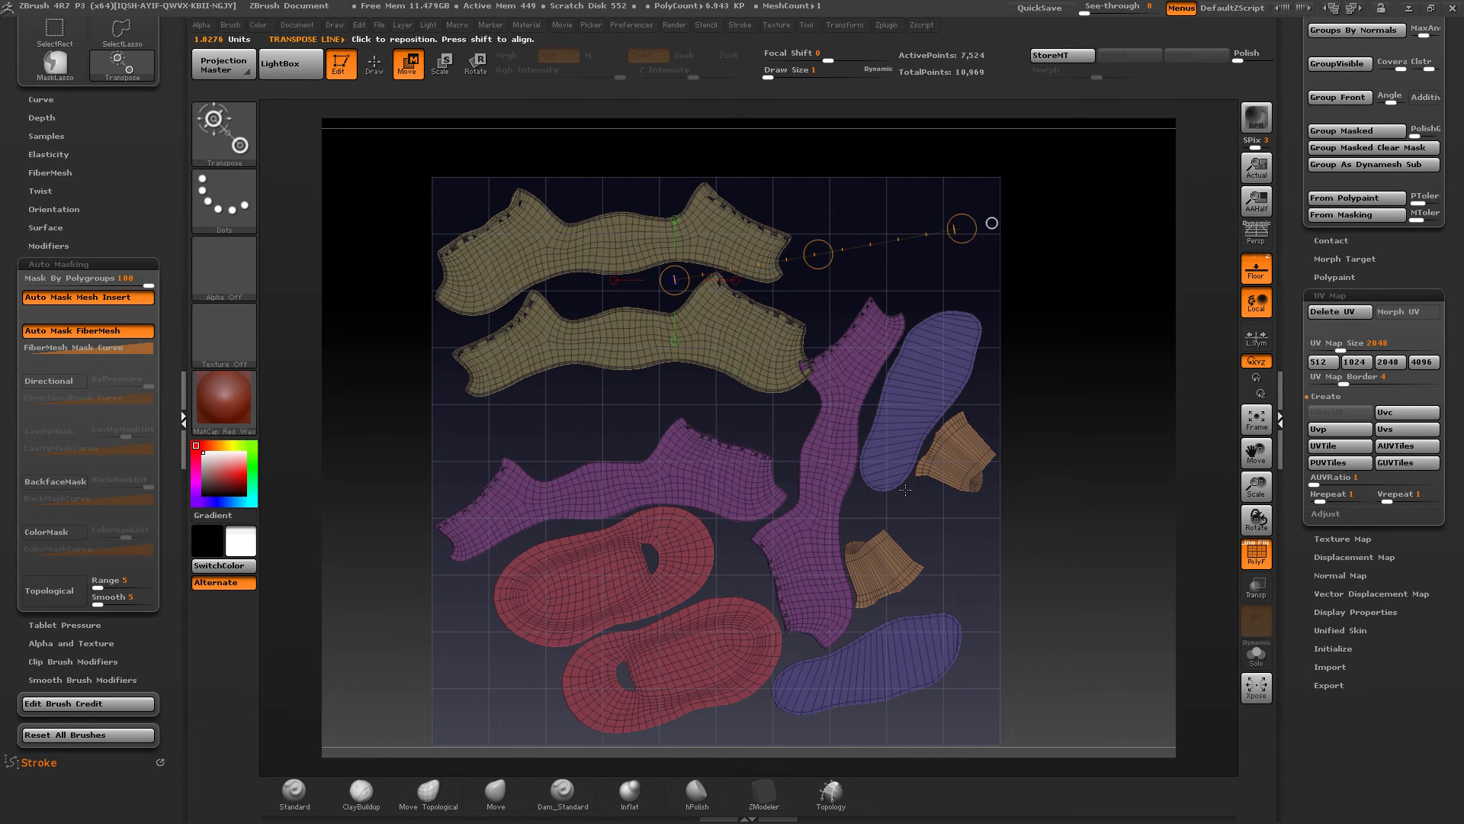
Step: Rotate the two red islands upright and move them to the lower-right area of the UV square
key("q")
right_click_drag(872, 453, 874, 423, "alt")
right_click_drag(806, 338, 805, 294, "alt")
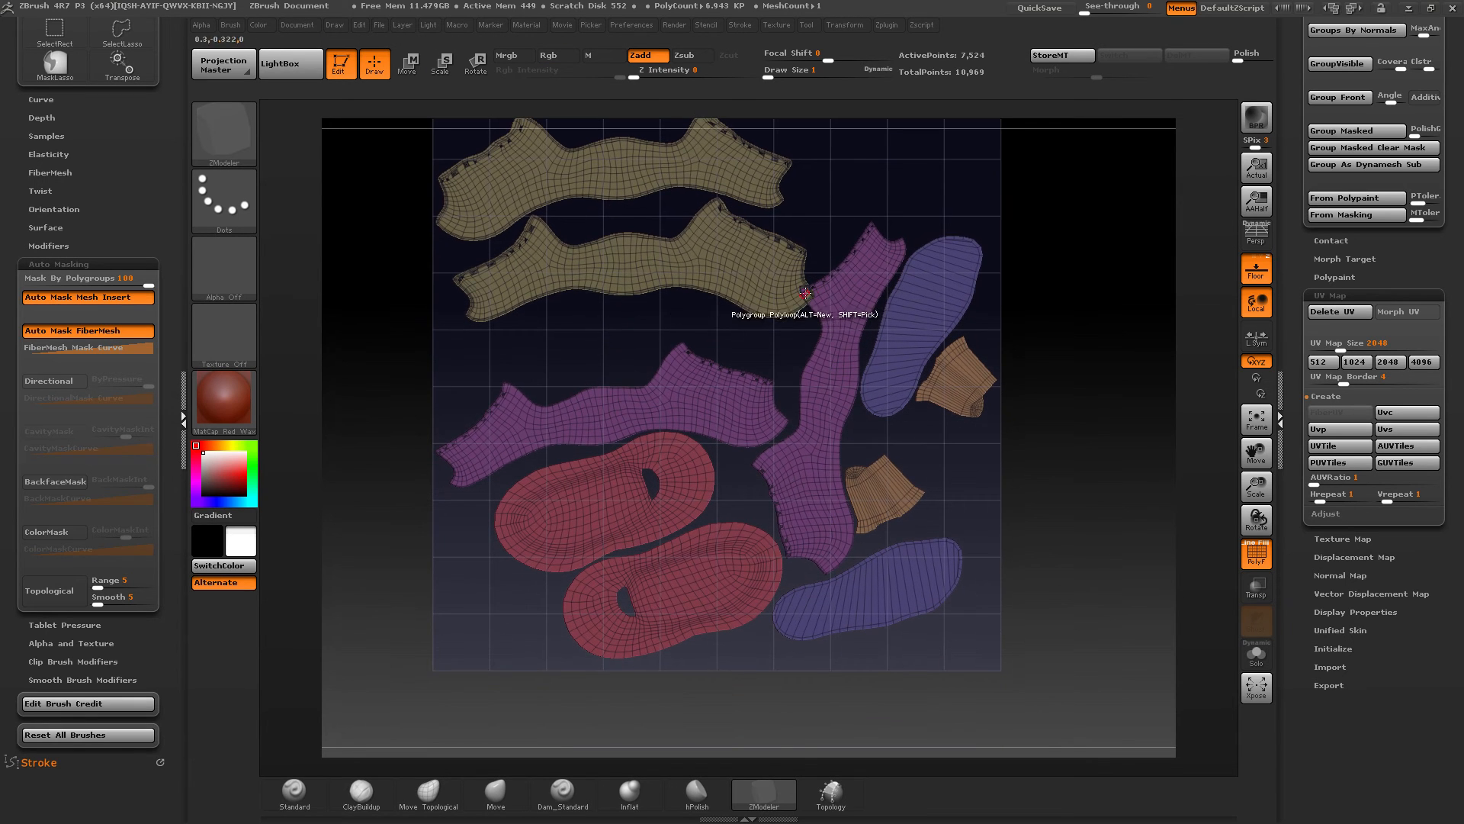
right_click_drag(940, 479, 874, 479, "alt")
key("r")
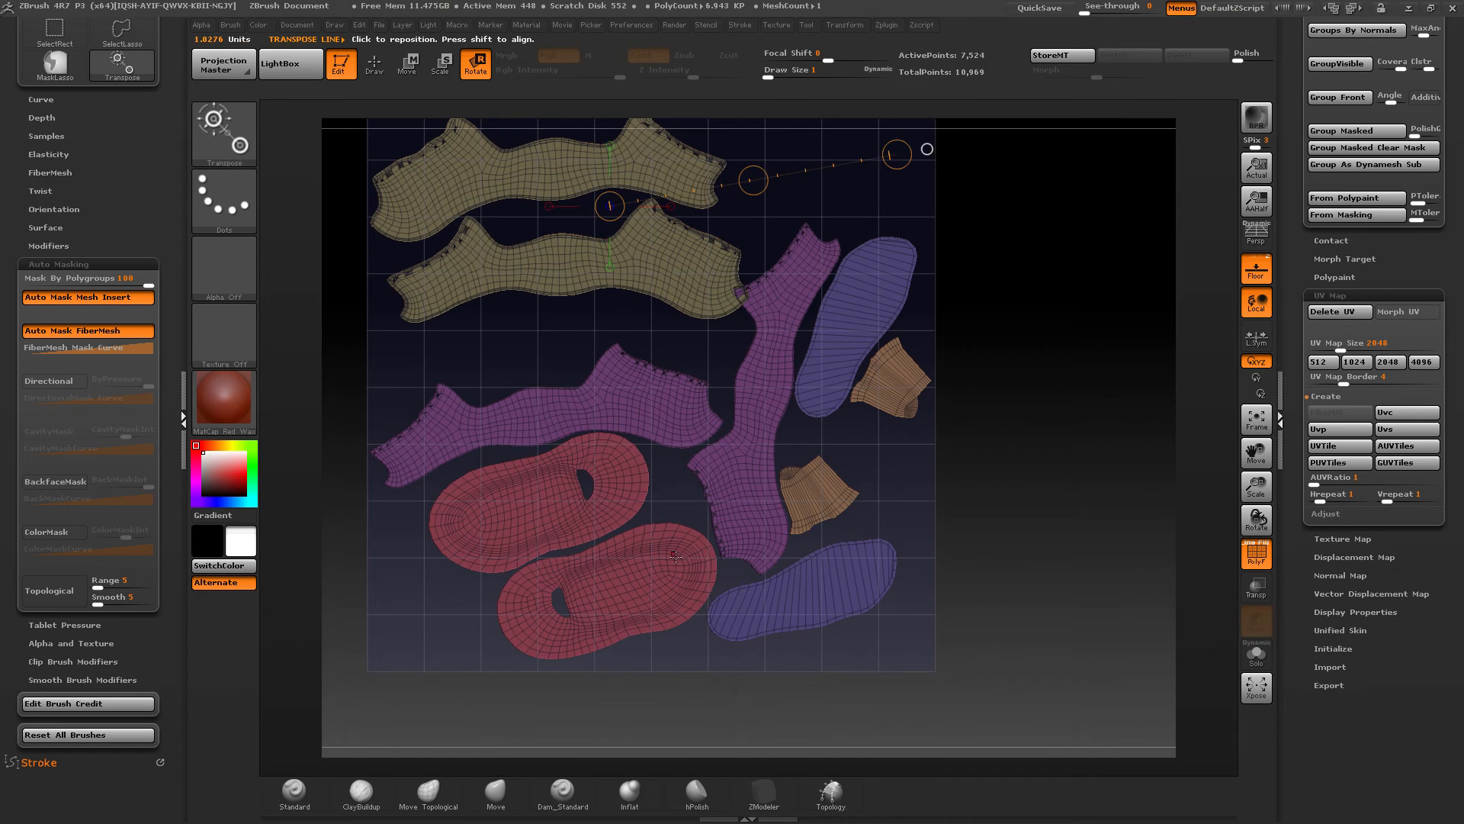
mouse_move(686, 565)
left_mouse_down()
mouse_move(1012, 538)
mouse_move(749, 398)
left_mouse_up()
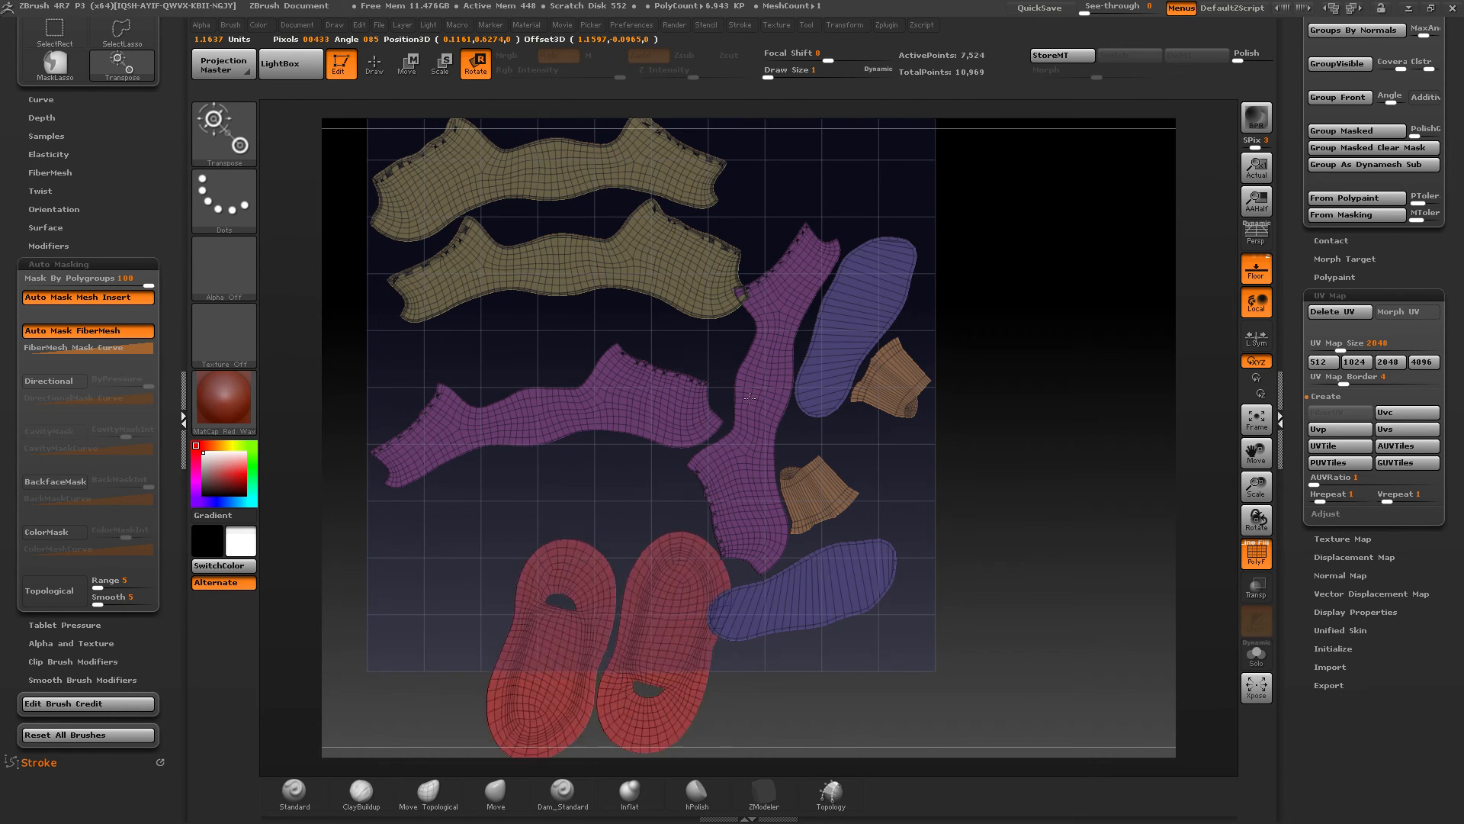
key("ctrl+z")
key("ctrl+z")
key("ctrl+z")
key("ctrl+z")
key("w")
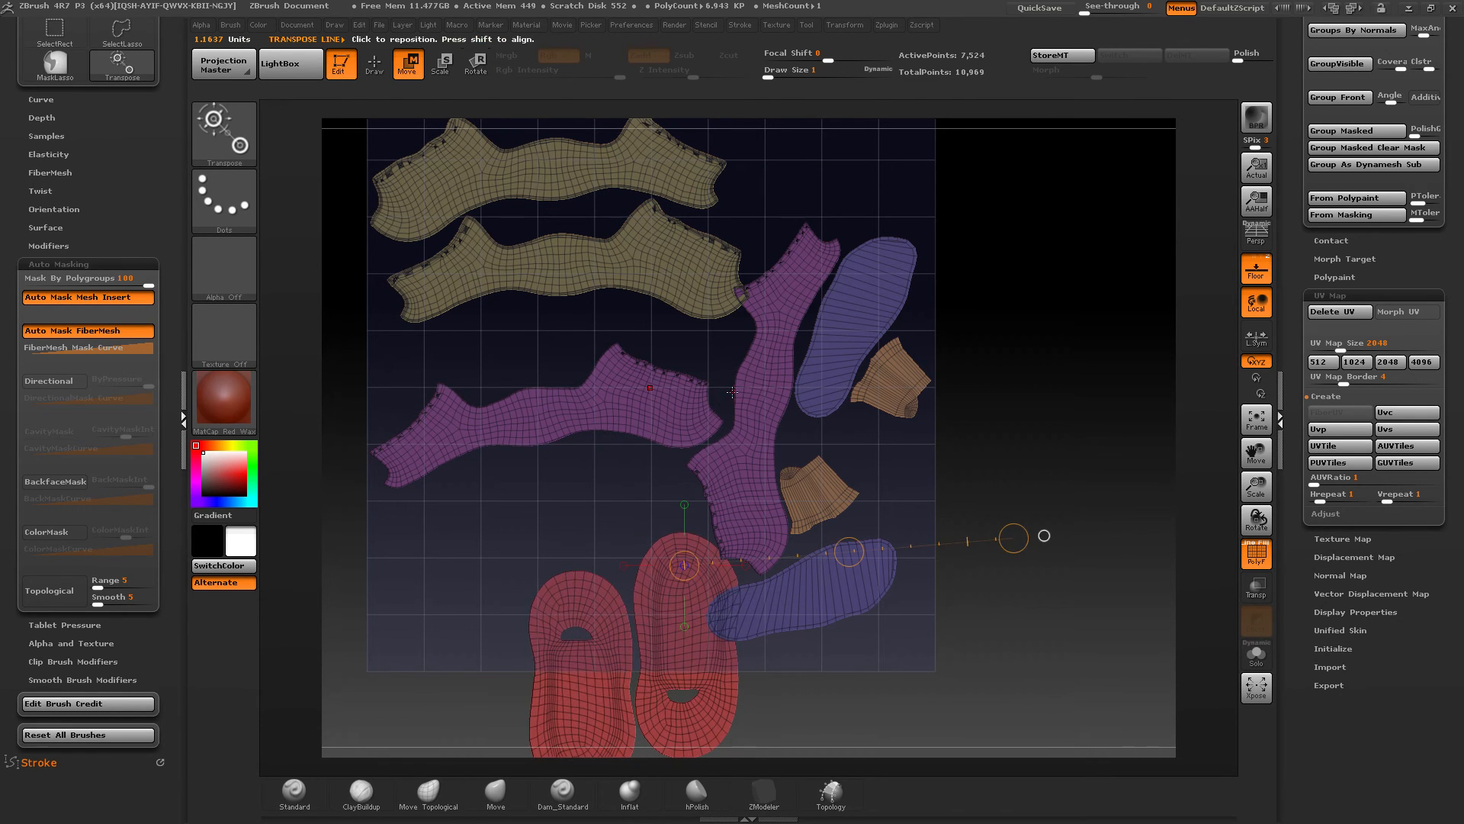
left_click_drag(848, 551, 1033, 417)
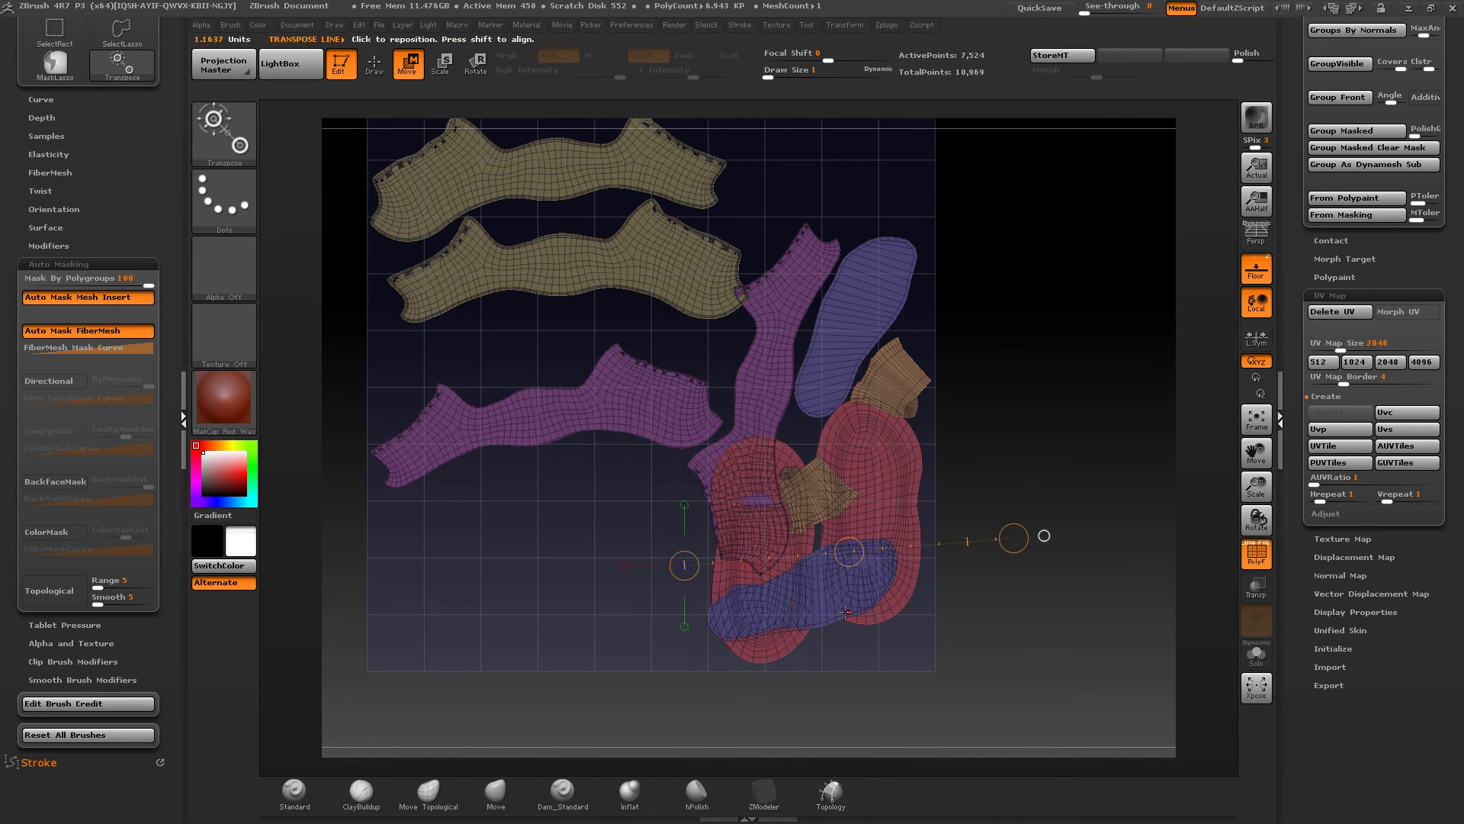
Step: Rotate the two blue sole islands and move them outside the UV square on its left side
mouse_move(827, 623)
left_mouse_down()
mouse_move(853, 693)
mouse_move(950, 653)
mouse_move(953, 619)
left_mouse_up()
key("r")
right_click_drag(996, 534, 1004, 429, "ctrl")
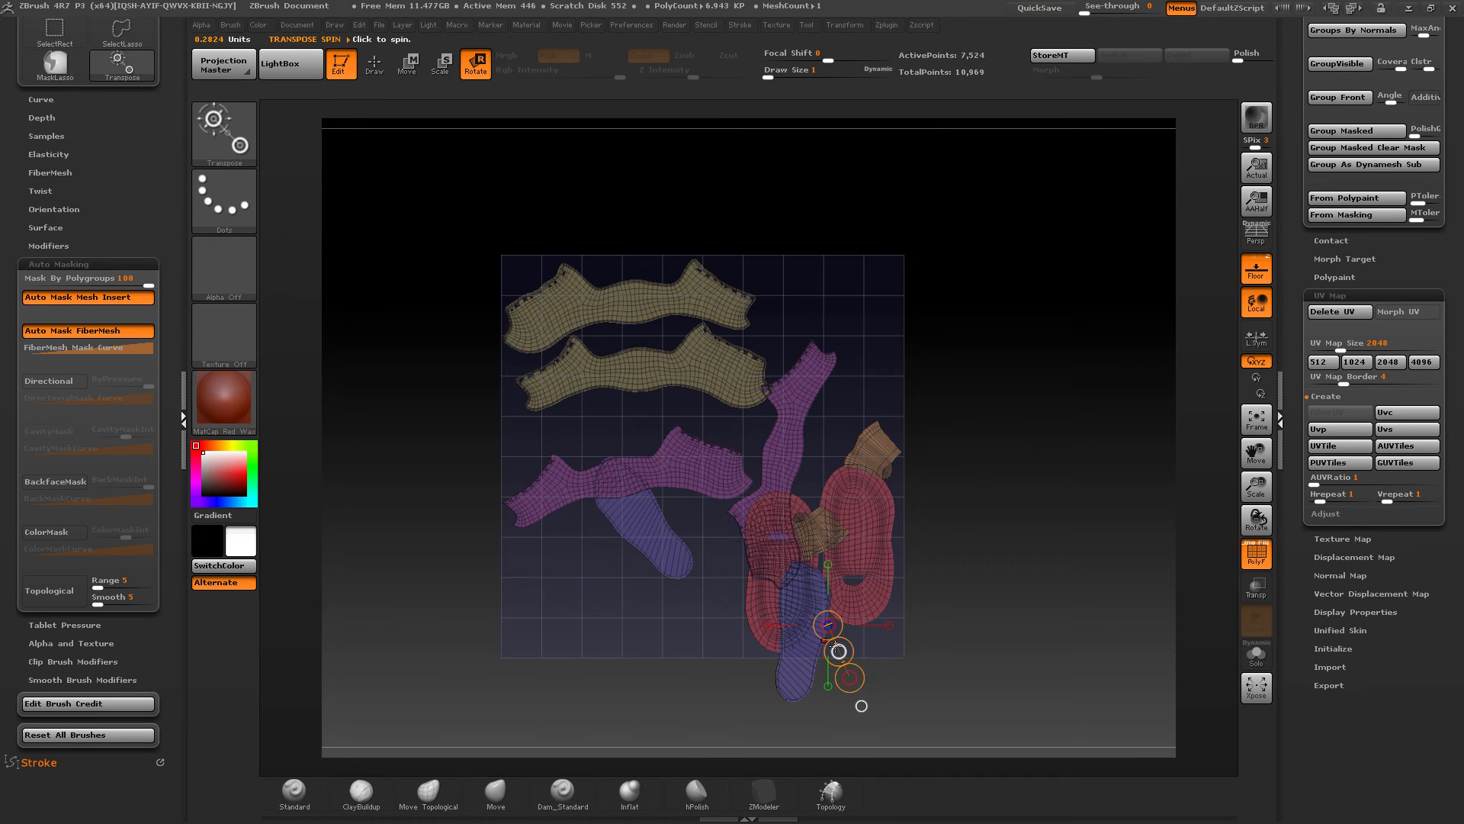
mouse_move(862, 706)
left_mouse_down()
mouse_move(987, 599)
mouse_move(1111, 553)
left_mouse_up()
key("ctrl+z")
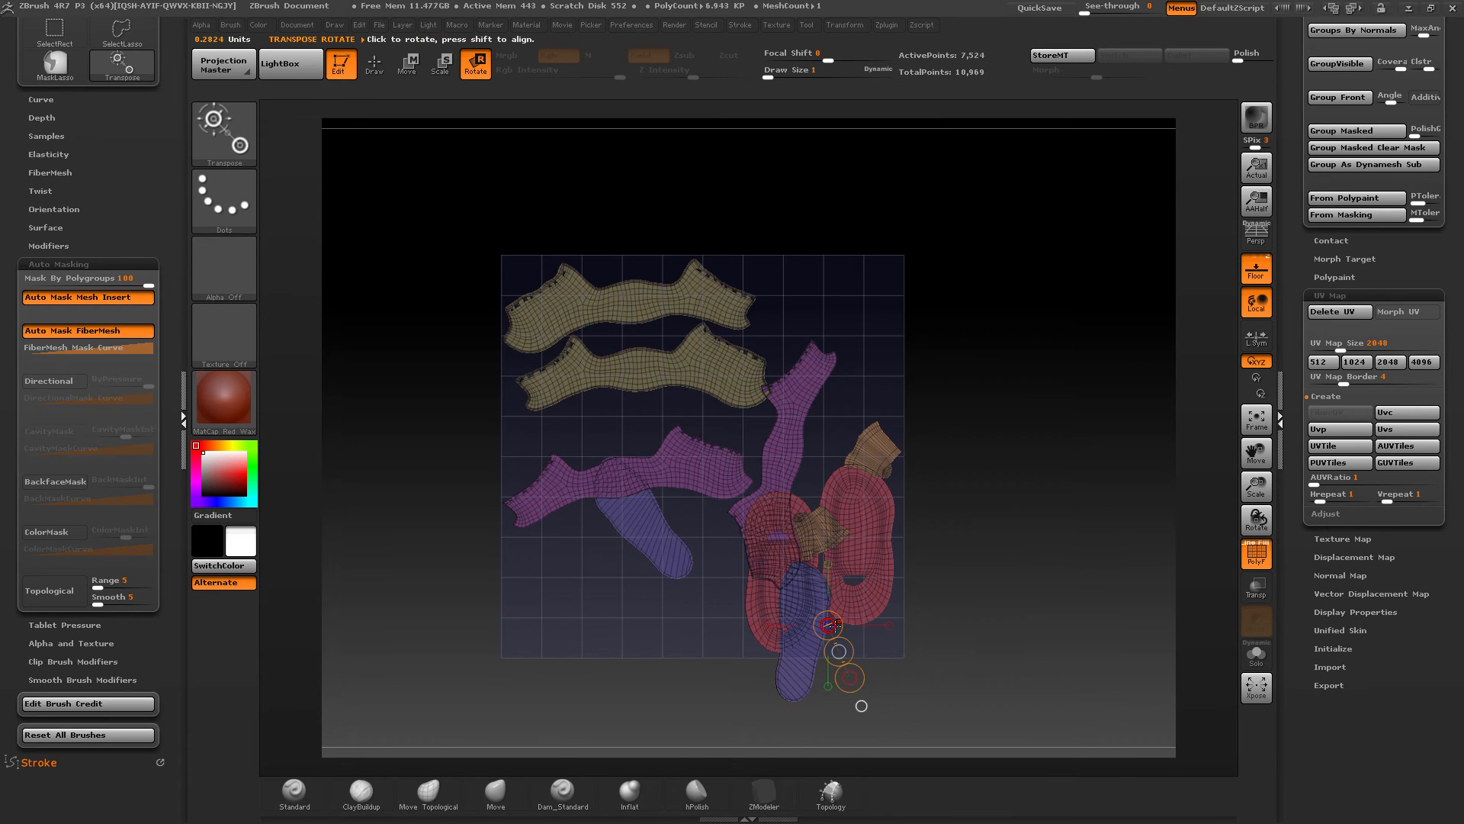
key("w")
left_click_drag(838, 650, 834, 649)
left_click_drag(470, 471, 469, 480)
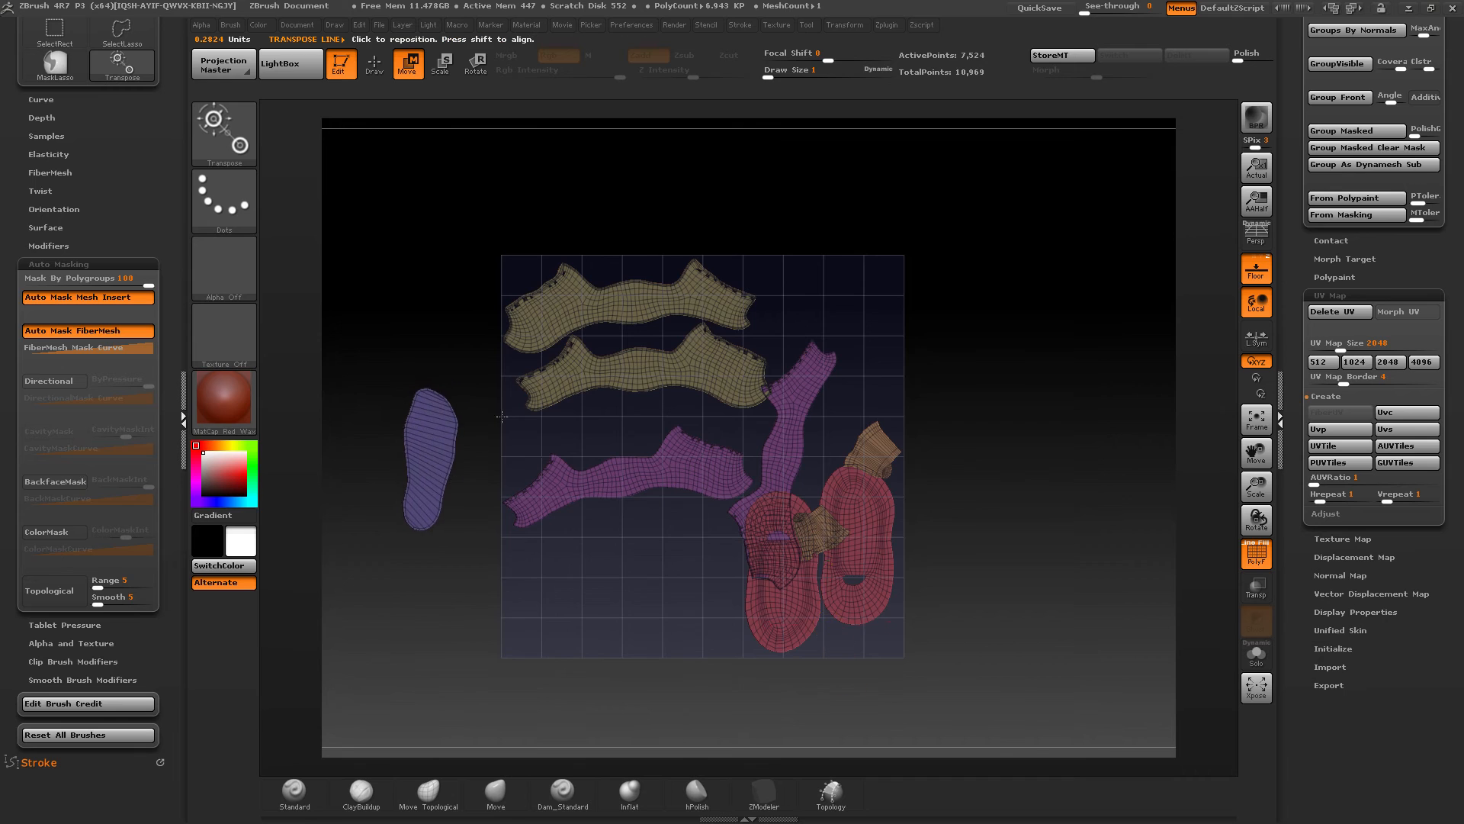
Step: Move the two purple islands above the UV square and the two orange islands to the right of it
left_click_drag(337, 352, 533, 344, "alt")
left_click_drag(951, 441, 952, 458, "alt")
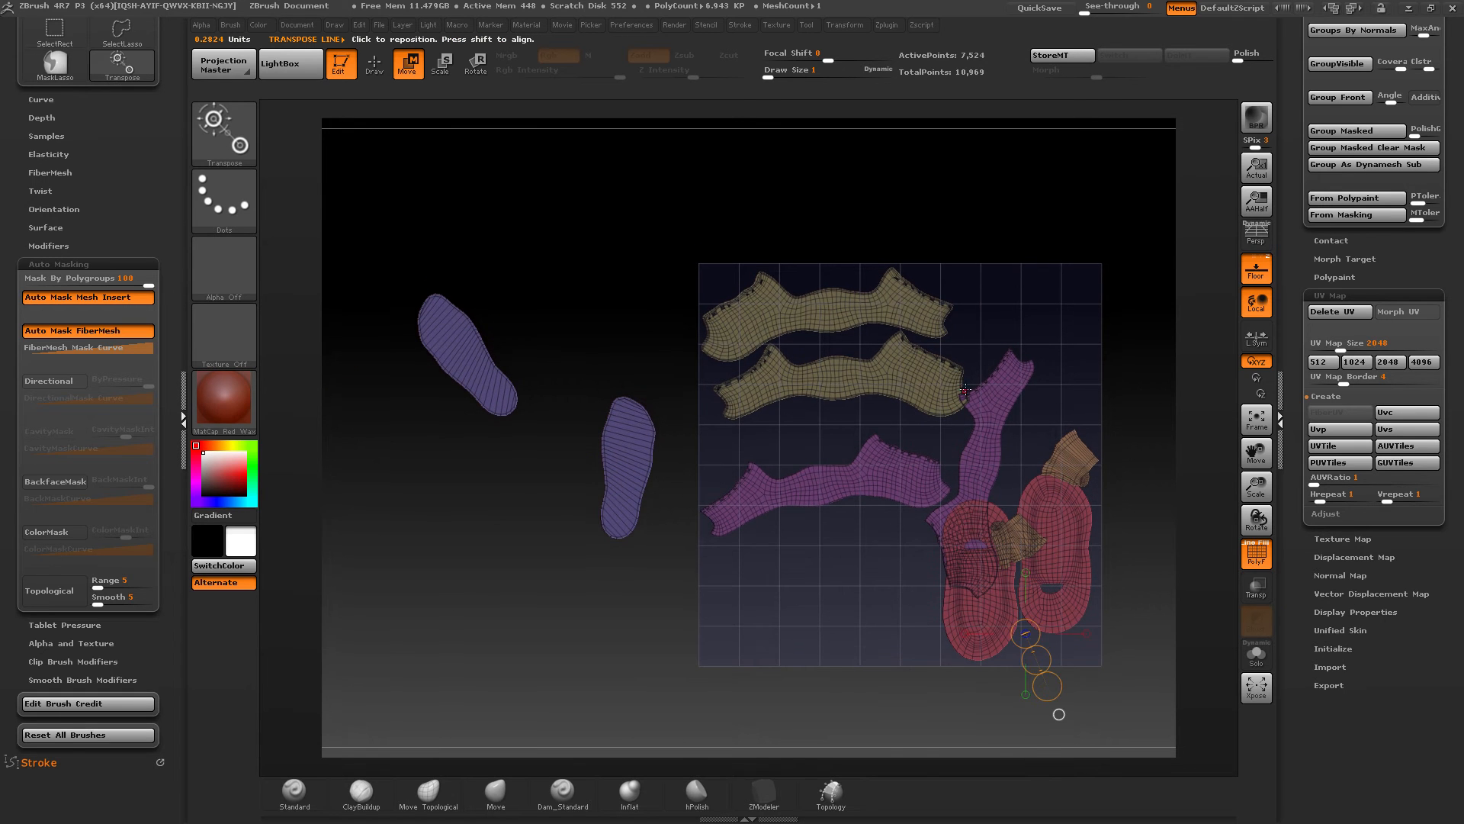
left_click_drag(966, 390, 910, 385, "alt")
left_click_drag(759, 446, 850, 457, "alt")
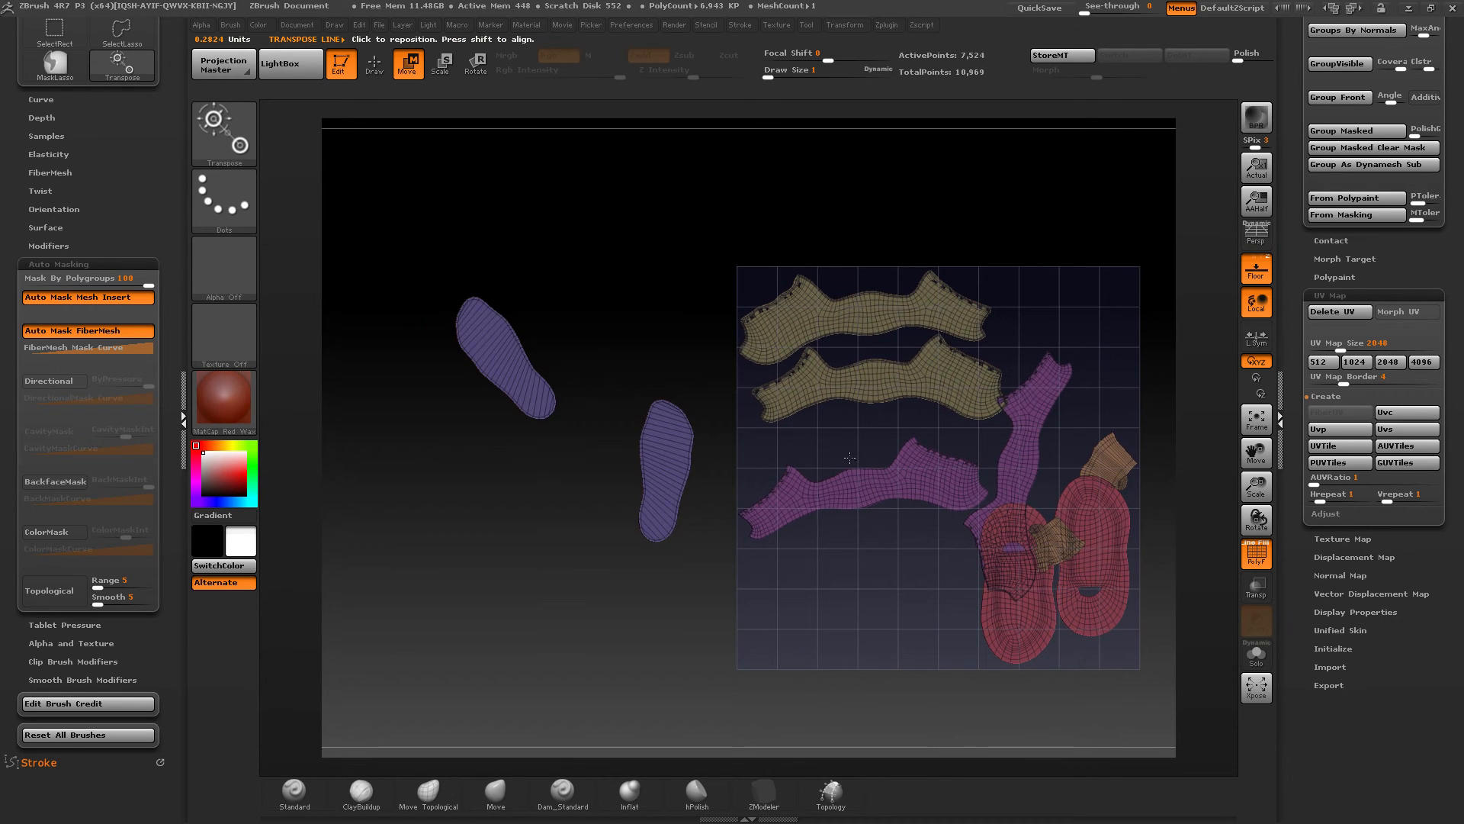
left_click_drag(849, 403, 766, 376, "alt")
left_click_drag(796, 451, 795, 576, "shift")
mouse_move(795, 512)
left_mouse_down()
mouse_move(842, 214)
mouse_move(832, 156)
left_mouse_up()
left_click_drag(1019, 412, 1156, 211)
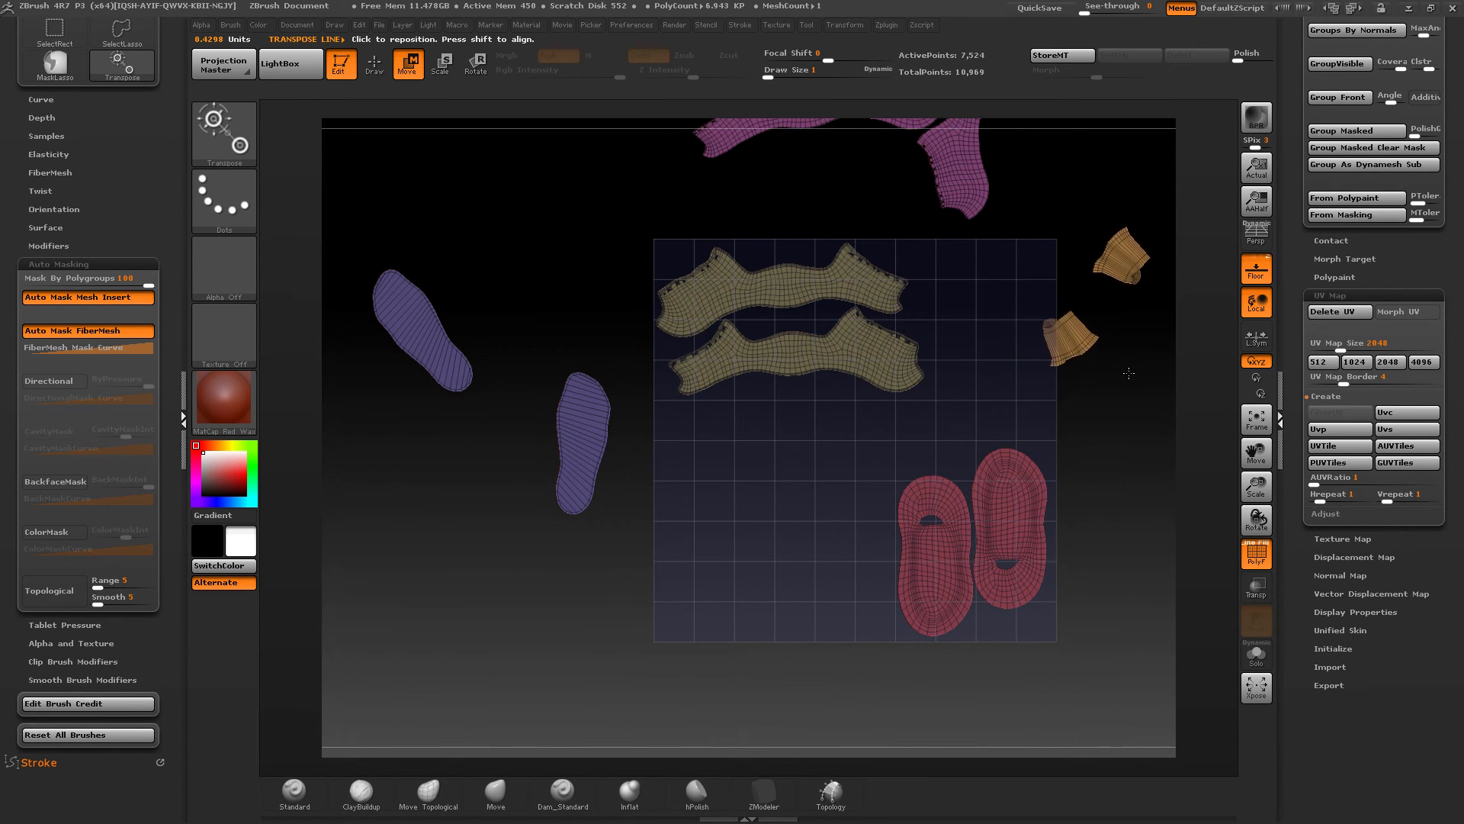
Step: Rotate the orange islands and place the pair in the upper-right corner of the UV square
left_click_drag(1017, 254, 867, 315, "alt")
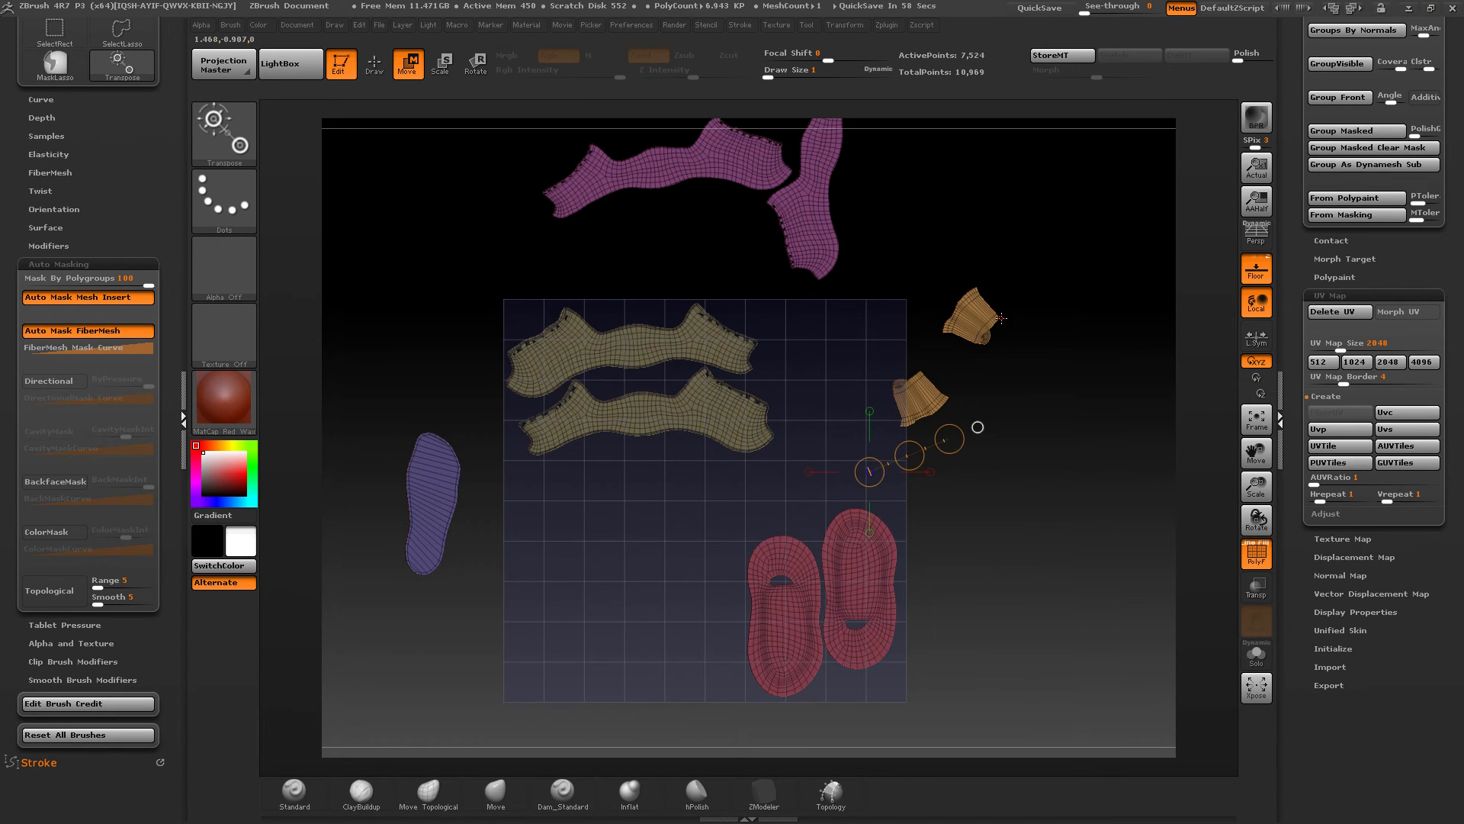
mouse_move(948, 398)
left_mouse_down()
mouse_move(1066, 398)
mouse_move(1066, 411)
mouse_move(883, 395)
mouse_move(872, 368)
left_mouse_up()
key("r")
key("w")
Step: Mask the left orange island, then straighten the other one and position it alongside
mouse_move(807, 328)
left_mouse_down("ctrl")
mouse_move(777, 368)
mouse_move(741, 474)
mouse_move(817, 350)
mouse_move(717, 309)
mouse_move(798, 334)
mouse_move(945, 340)
left_mouse_up("ctrl")
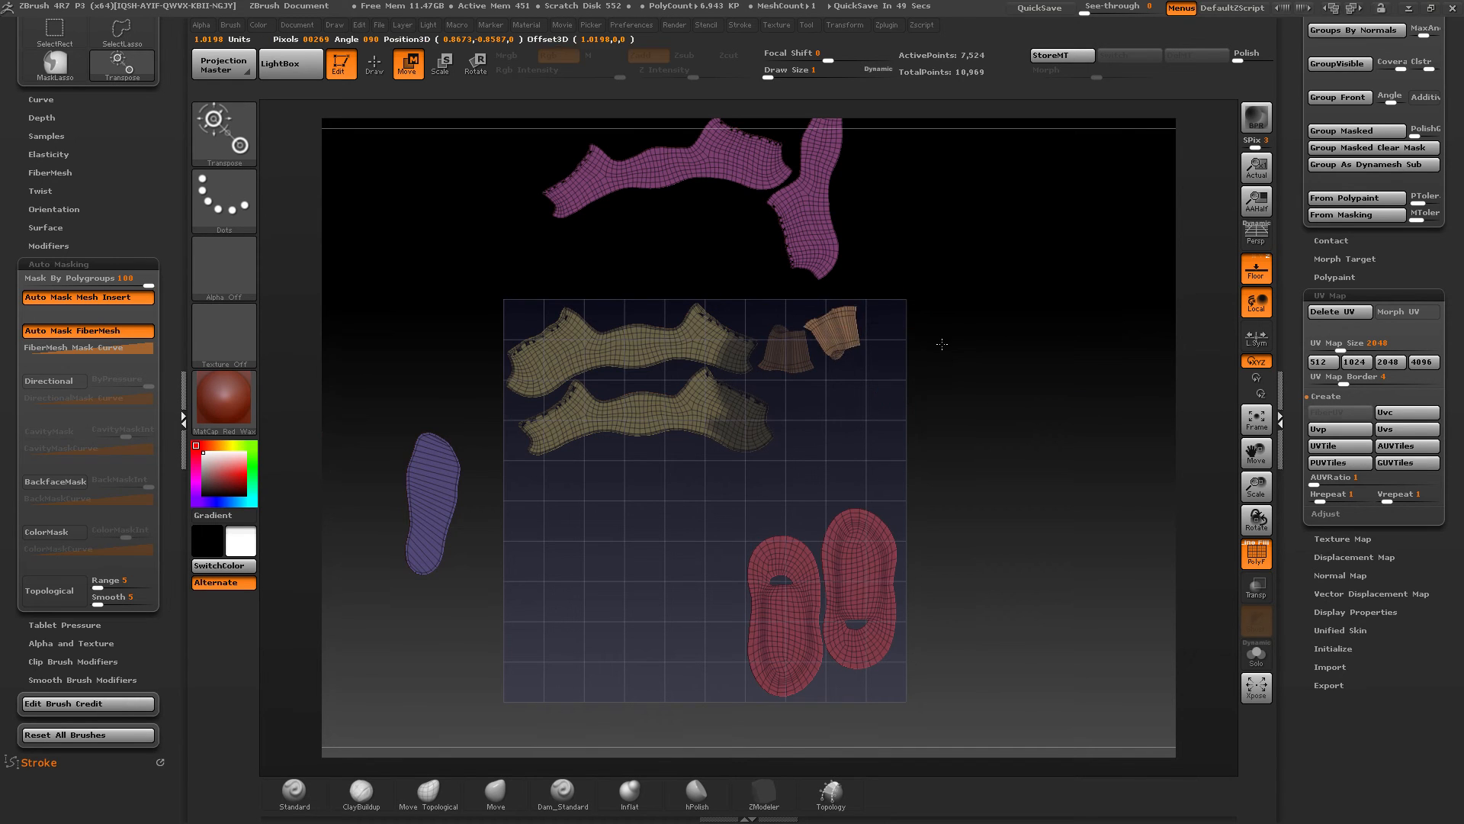
left_click_drag(858, 305, 905, 317)
key("w")
Step: Mask everything except the upper blue sole island and rotate that sole upright to match the other one
left_click_drag(907, 366, 971, 367, "alt")
mouse_move(877, 415)
left_mouse_down("alt")
mouse_move(929, 406)
mouse_move(896, 433)
left_mouse_up("alt")
mouse_move(896, 432)
right_mouse_down("ctrl")
mouse_move(891, 421)
mouse_move(927, 409)
right_mouse_up("ctrl")
mouse_move(531, 244)
left_mouse_down("ctrl")
mouse_move(485, 243)
mouse_move(554, 481)
mouse_move(554, 397)
mouse_move(553, 531)
mouse_move(458, 526)
left_mouse_up("ctrl")
left_click(511, 400, "ctrl")
key("ctrl+z")
key("r")
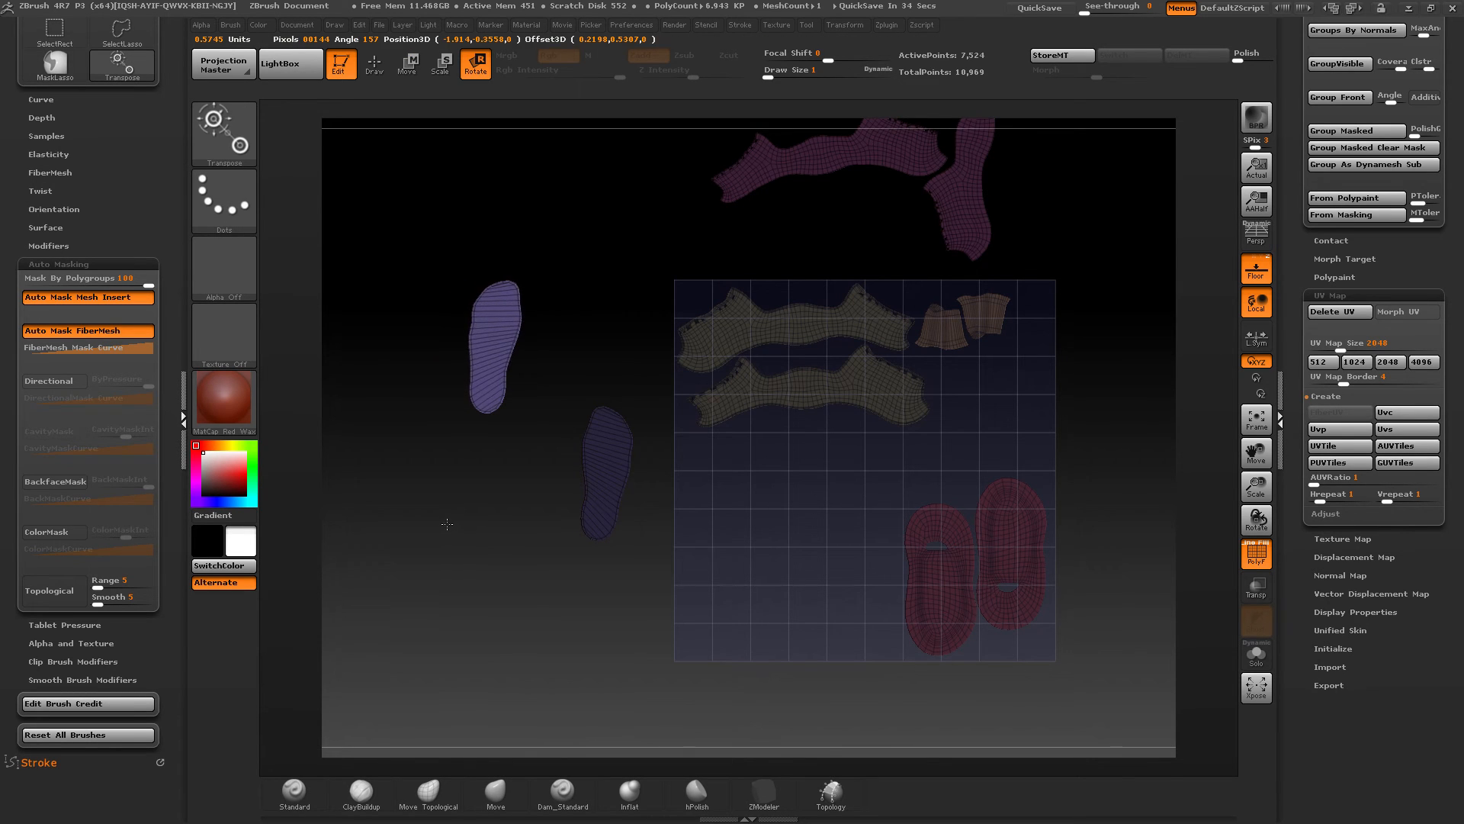
Step: Move the rotated blue sole right beside the other sole and unmask the second sole
key("w")
left_click_drag(516, 458, 576, 577)
left_click_drag(641, 418, 750, 607, "ctrl+alt")
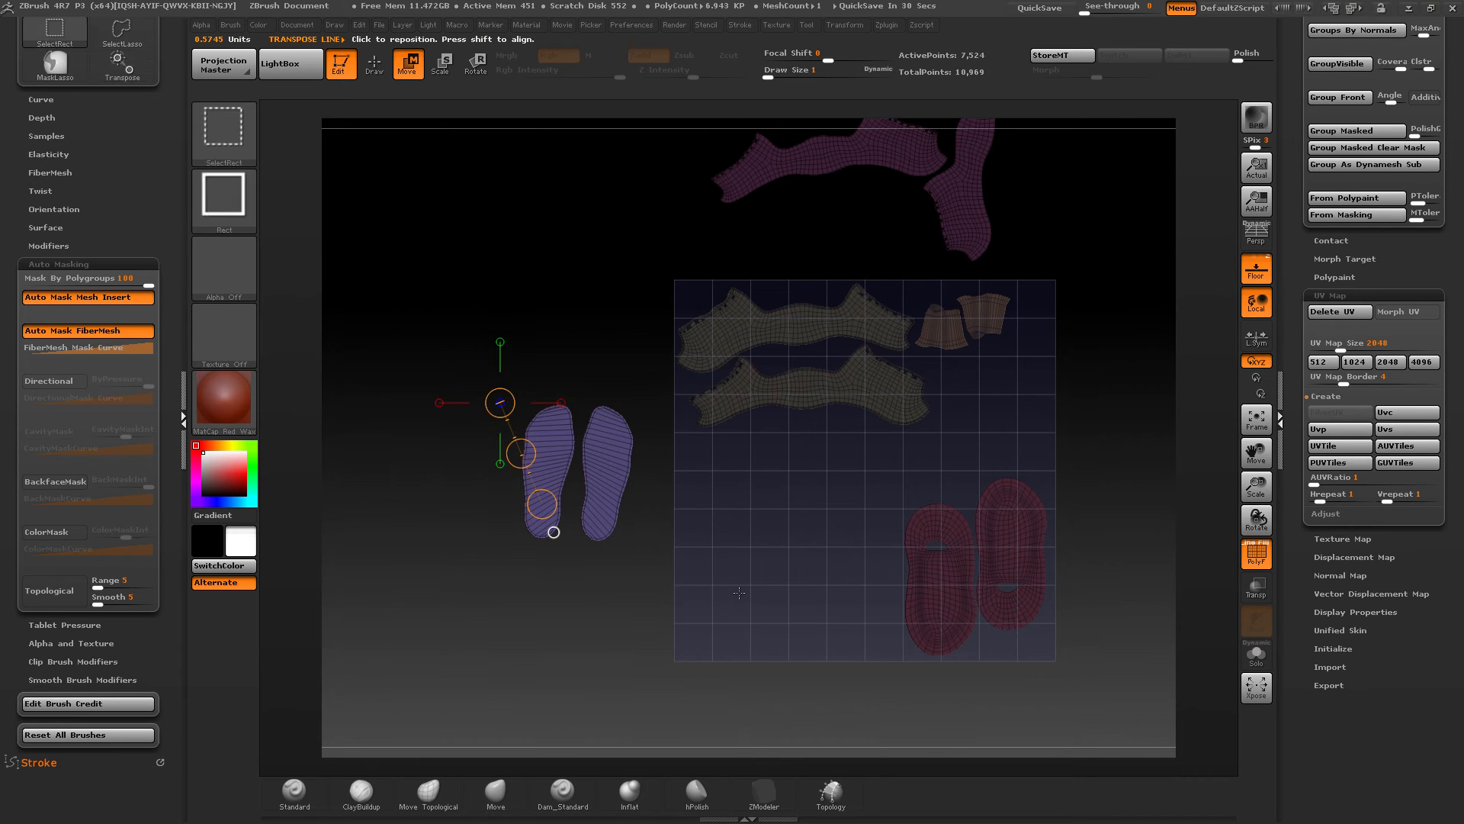
Step: Move the pair of blue soles into the lower-left corner of the UV square
mouse_move(626, 477)
left_mouse_down("shift")
mouse_move(752, 476)
mouse_move(863, 530)
mouse_move(847, 590)
left_mouse_up("shift")
left_click_drag(1002, 427, 793, 500, "alt")
mouse_move(881, 599)
left_mouse_down("alt")
mouse_move(898, 596)
mouse_move(880, 574)
left_mouse_up("alt")
left_click_drag(832, 338, 827, 387, "alt")
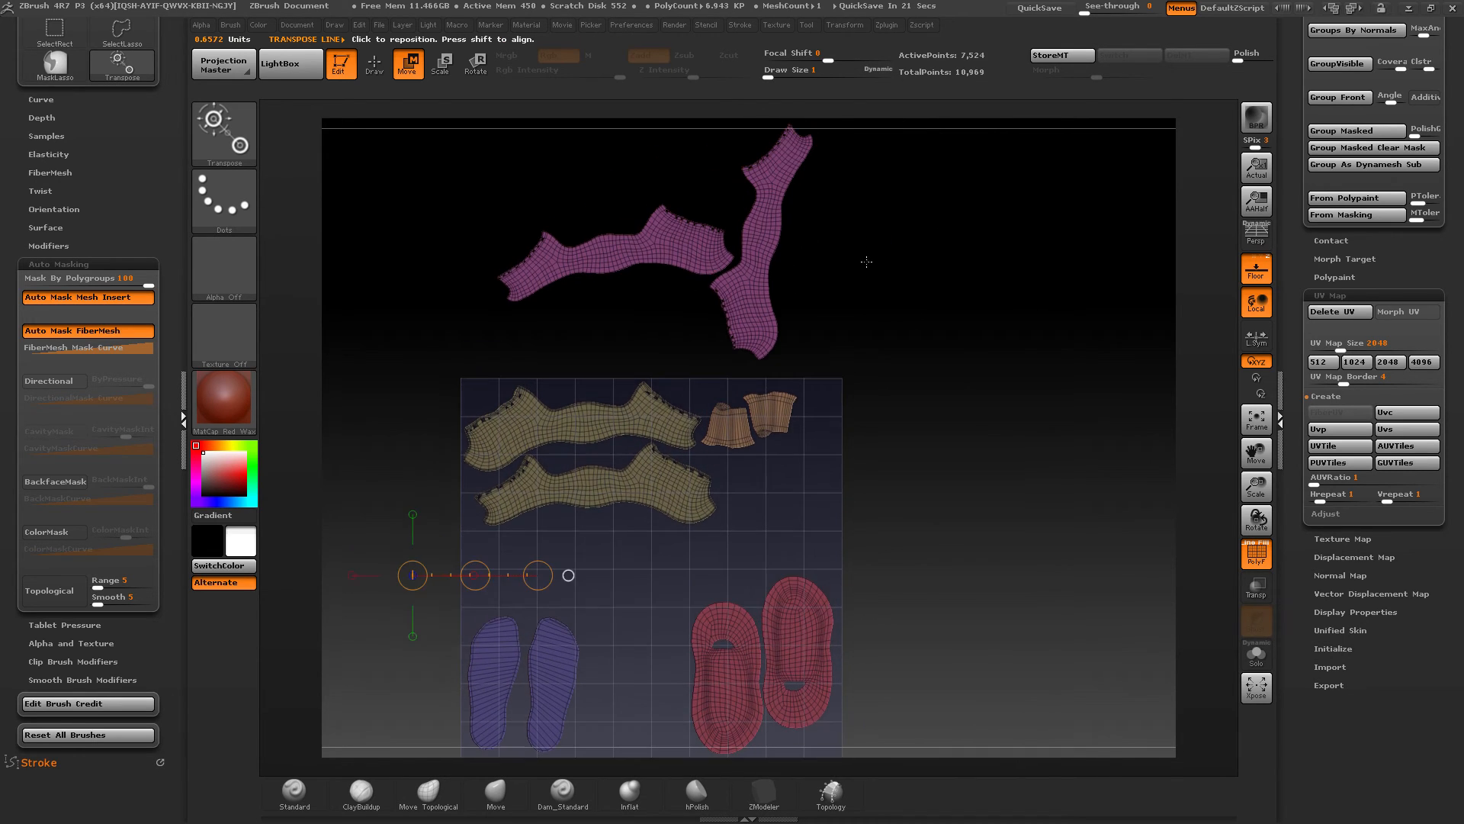
Step: Isolate the two purple islands above the UV square by hiding every other polygroup
left_click_drag(866, 259, 876, 318, "alt")
key("q")
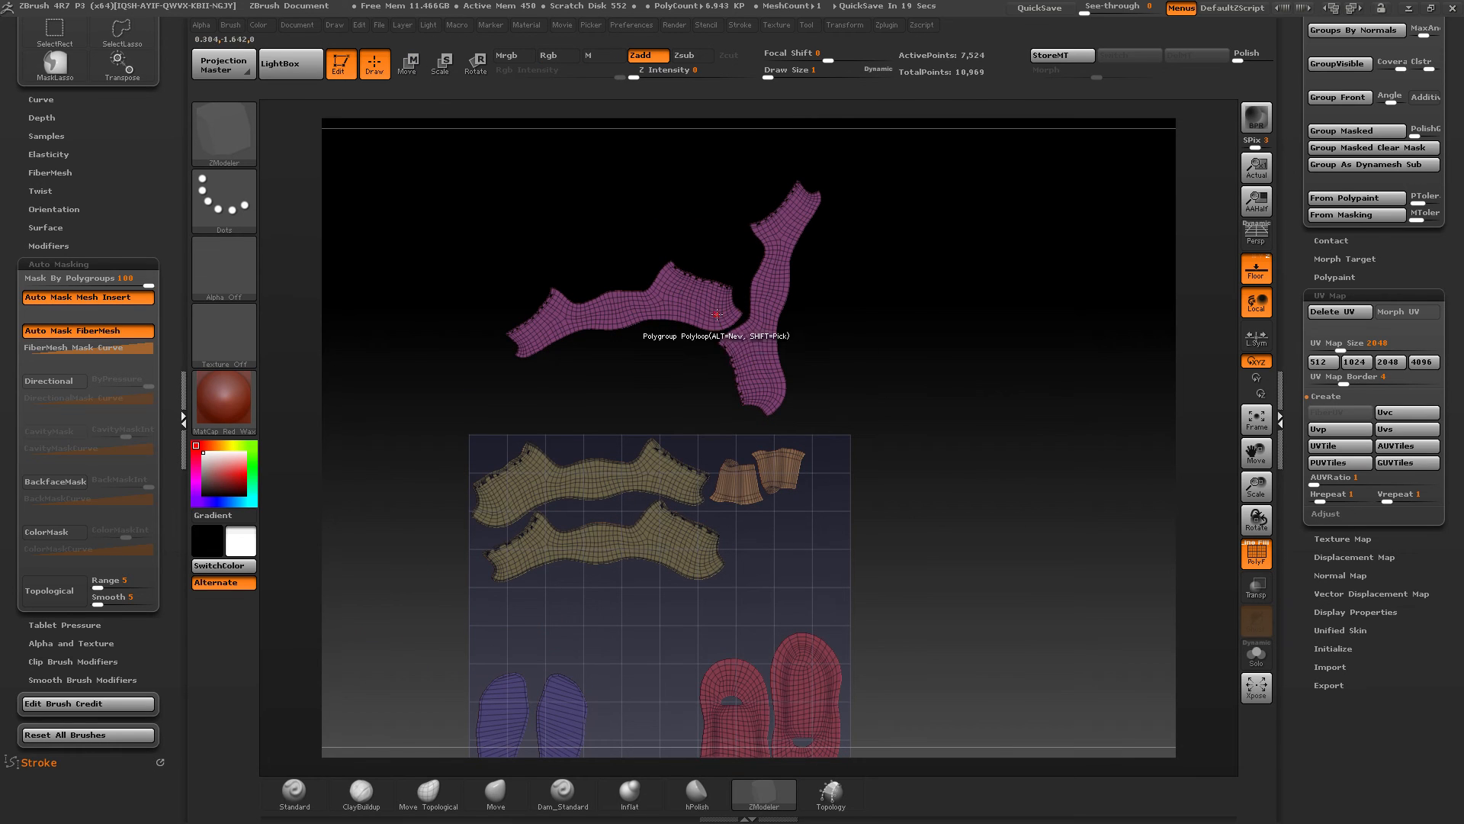
right_click_drag(717, 314, 732, 411, "ctrl")
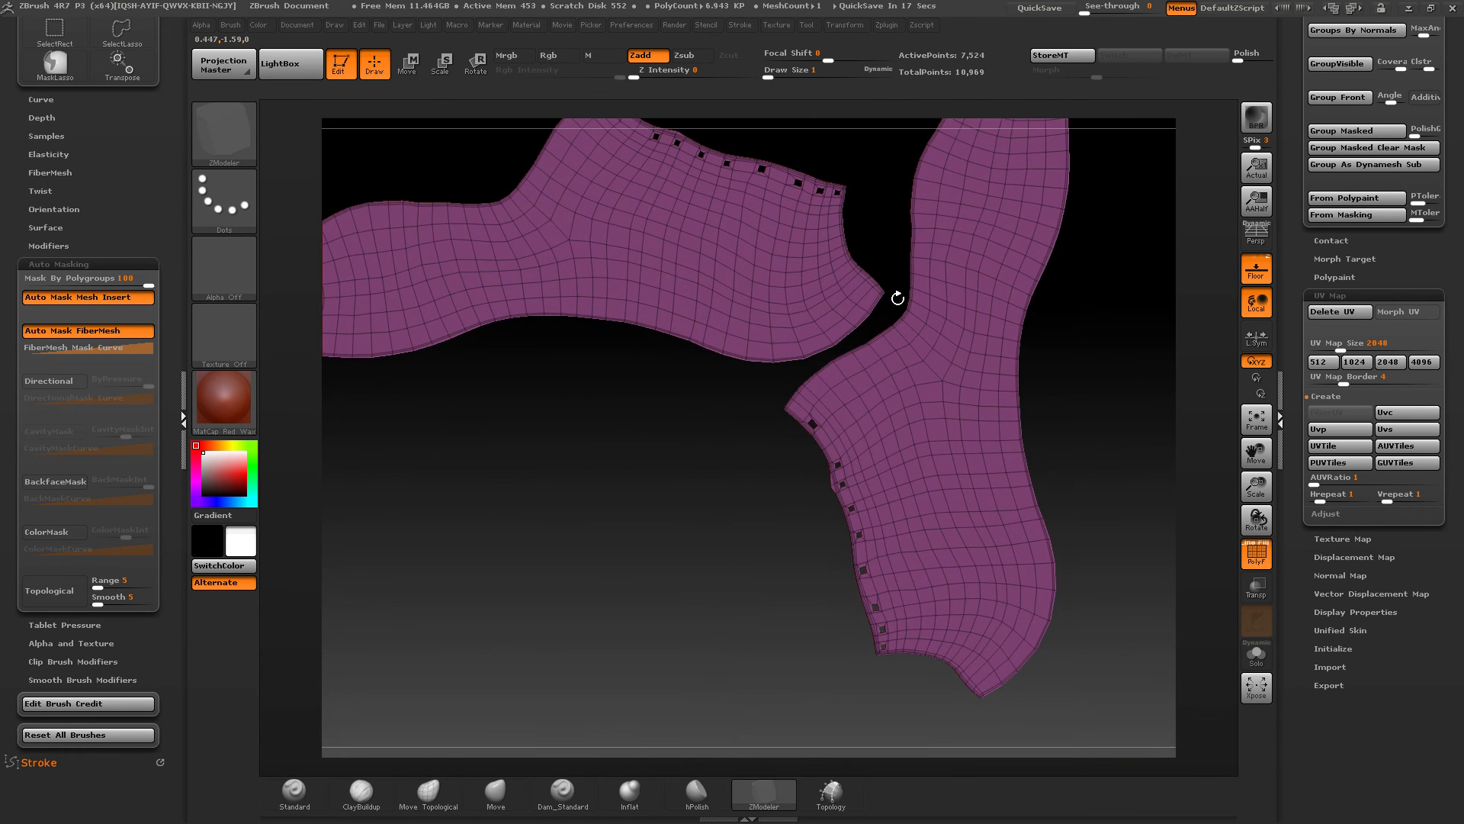
right_click_drag(832, 290, 836, 221, "ctrl")
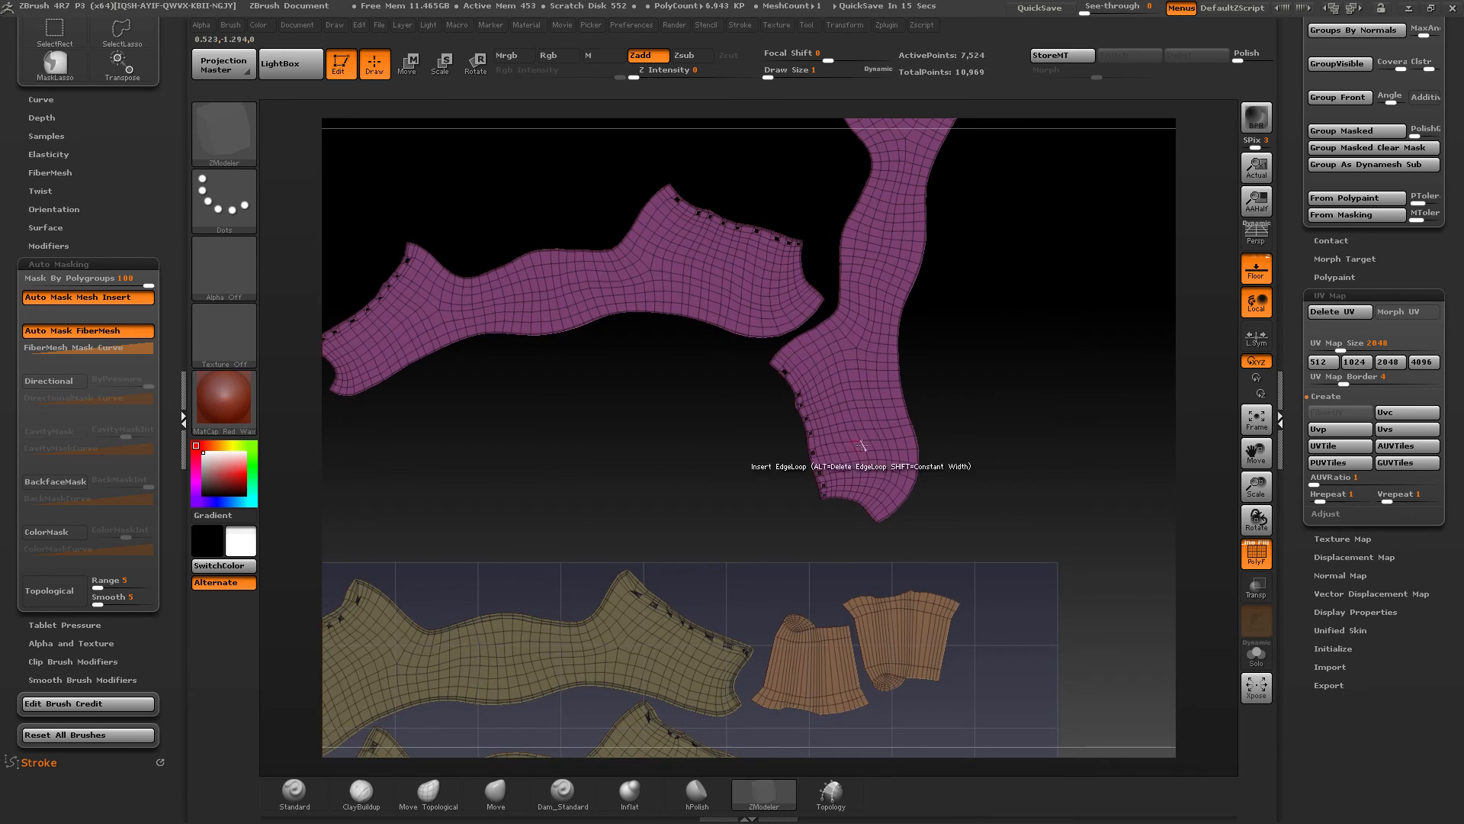
right_click_drag(863, 448, 829, 257, "ctrl")
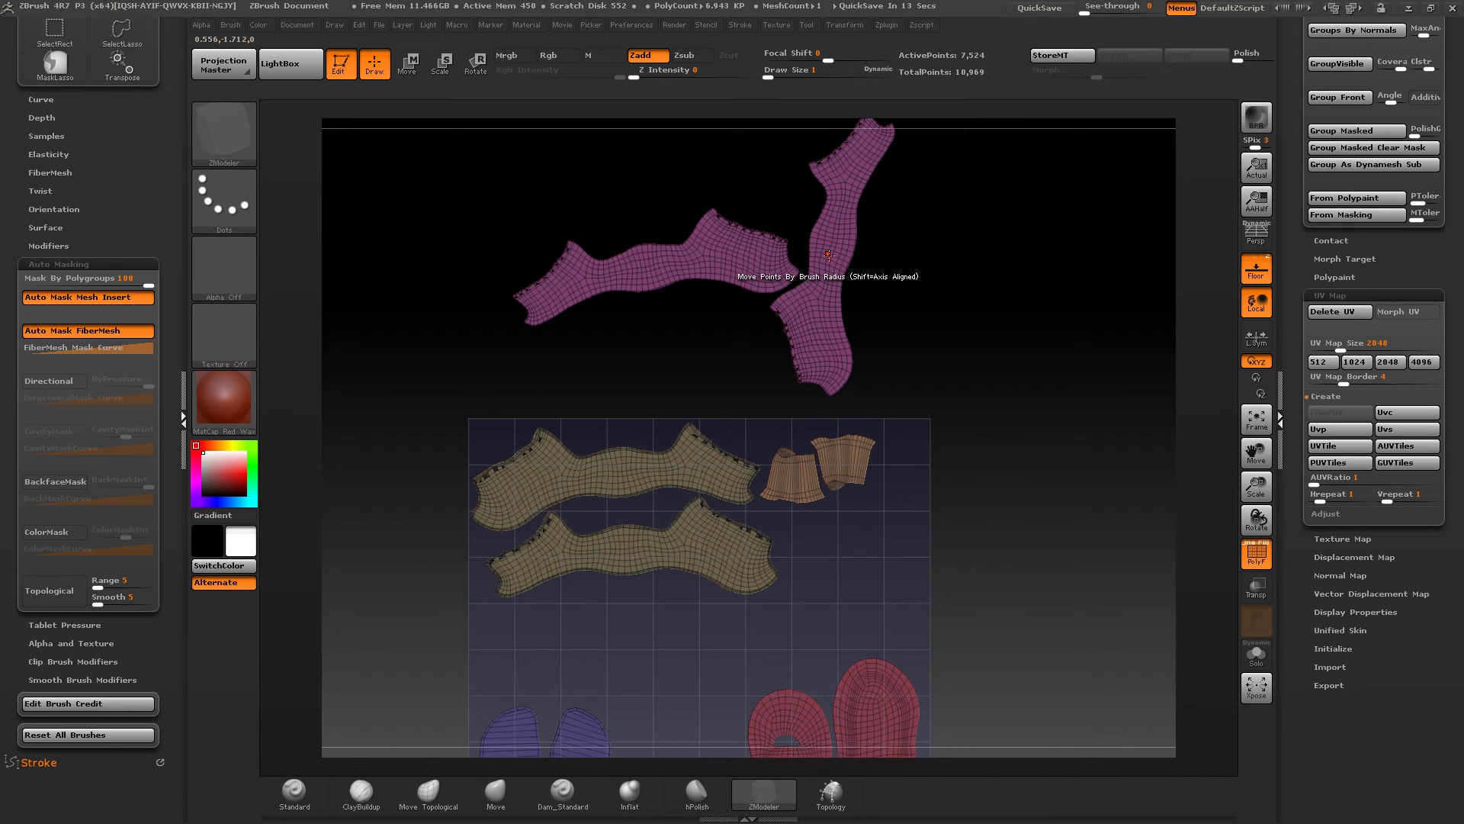
right_click_drag(803, 496, 846, 323, "alt")
left_click(679, 215, "ctrl+shift")
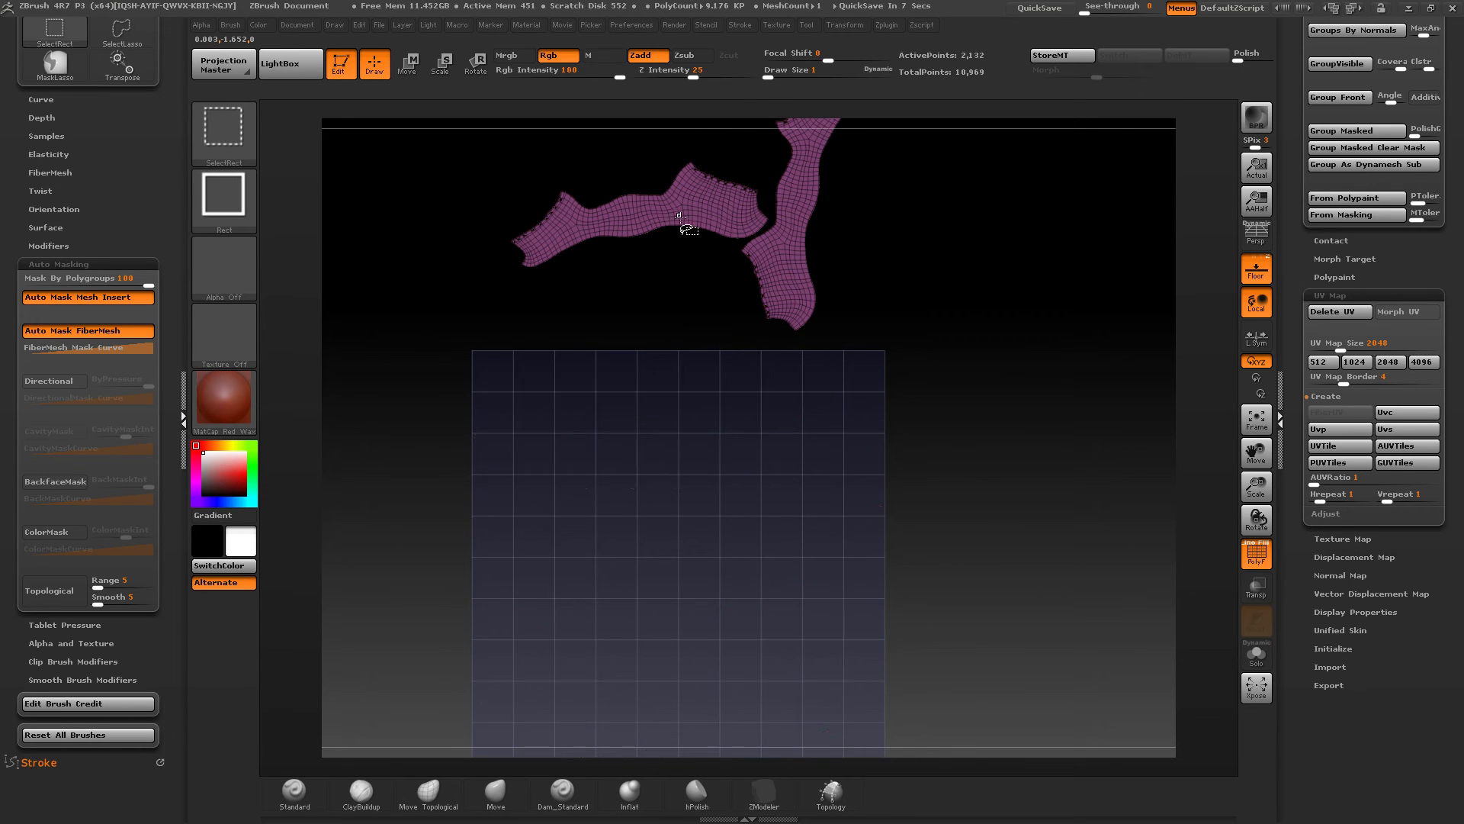
right_click_drag(852, 255, 822, 404, "alt")
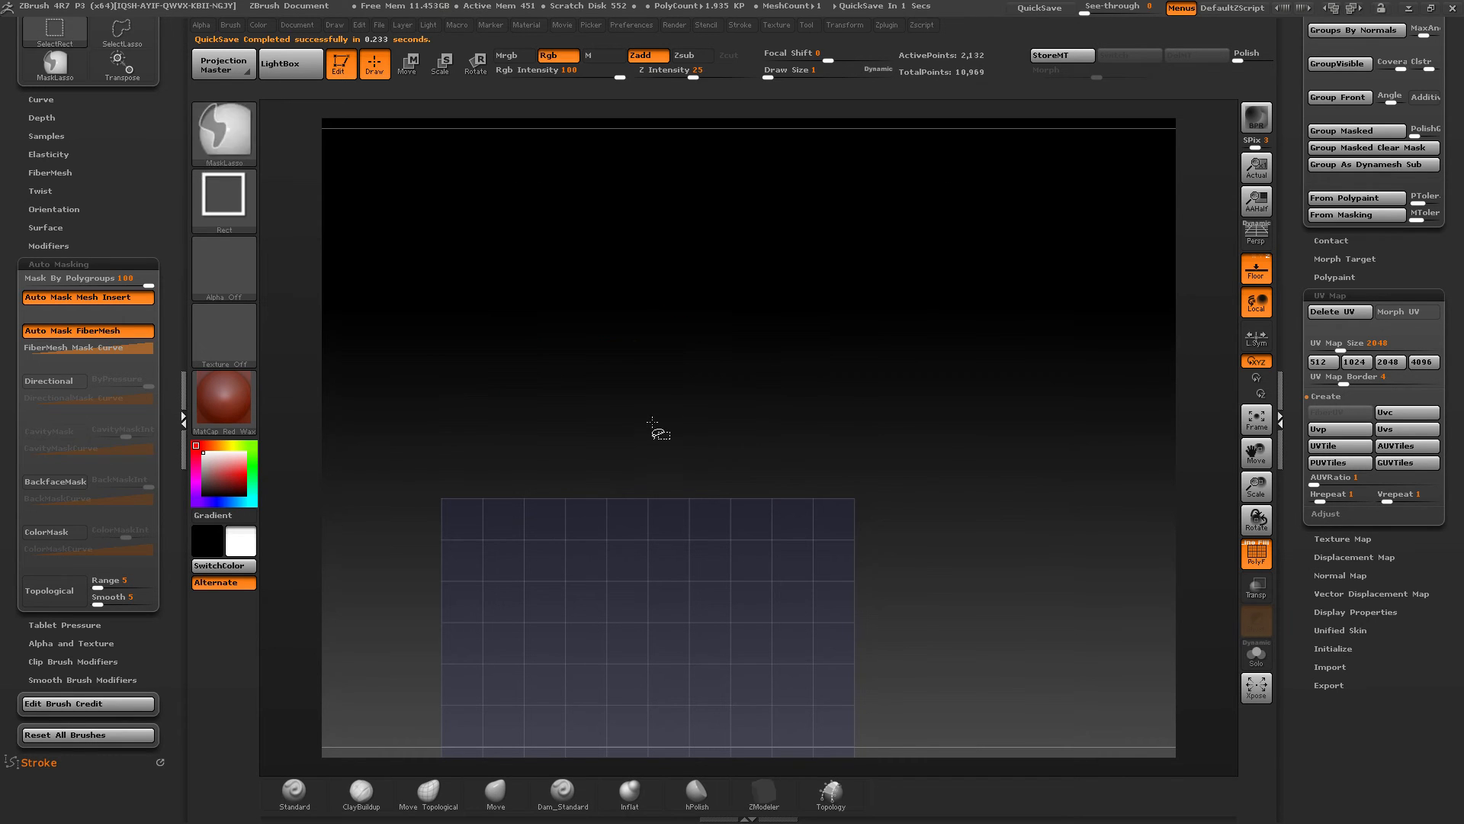
right_click_drag(624, 457, 693, 400, "alt")
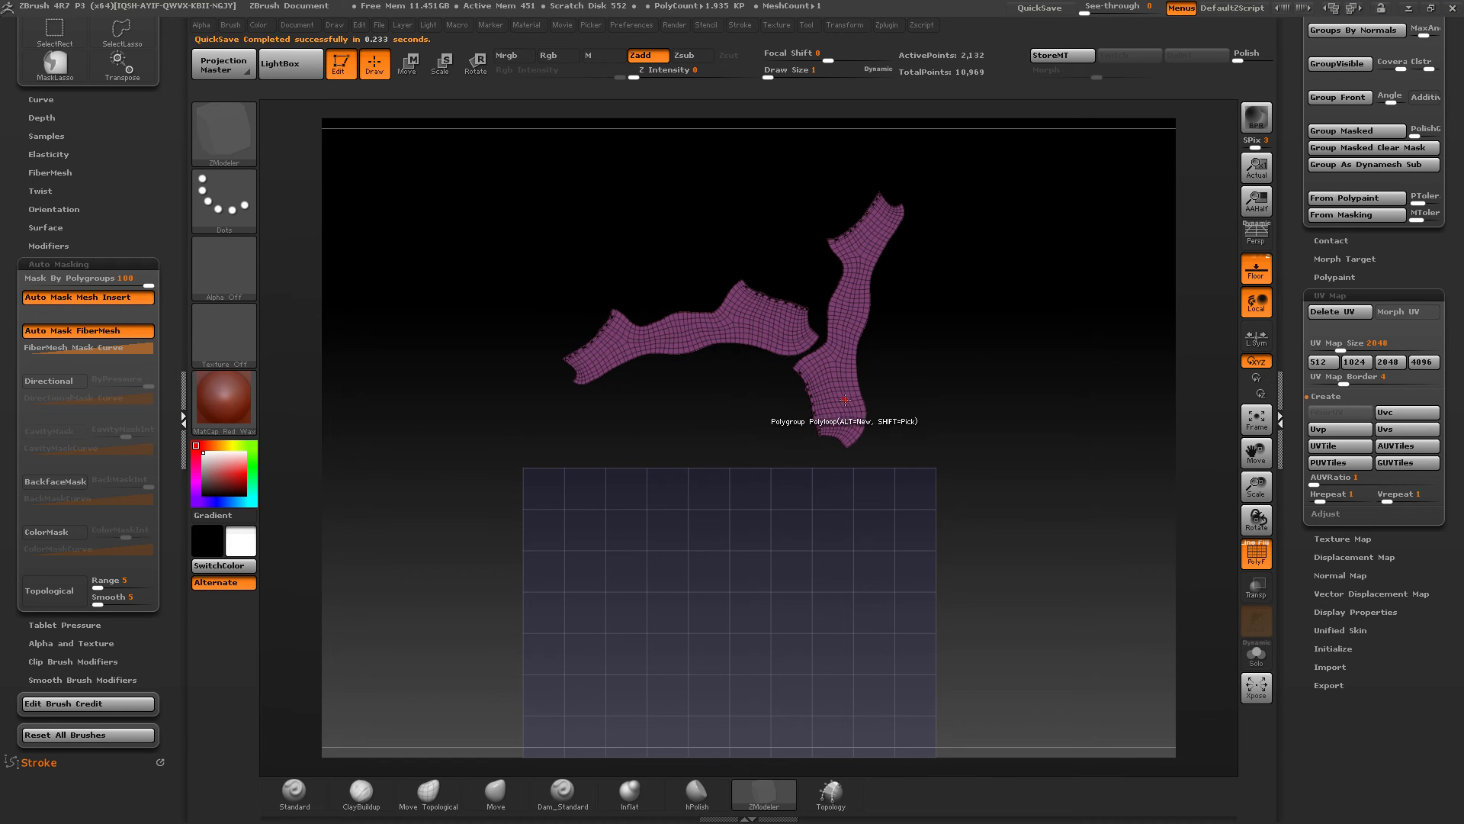
key("ctrl")
key("ctrl+alt+g")
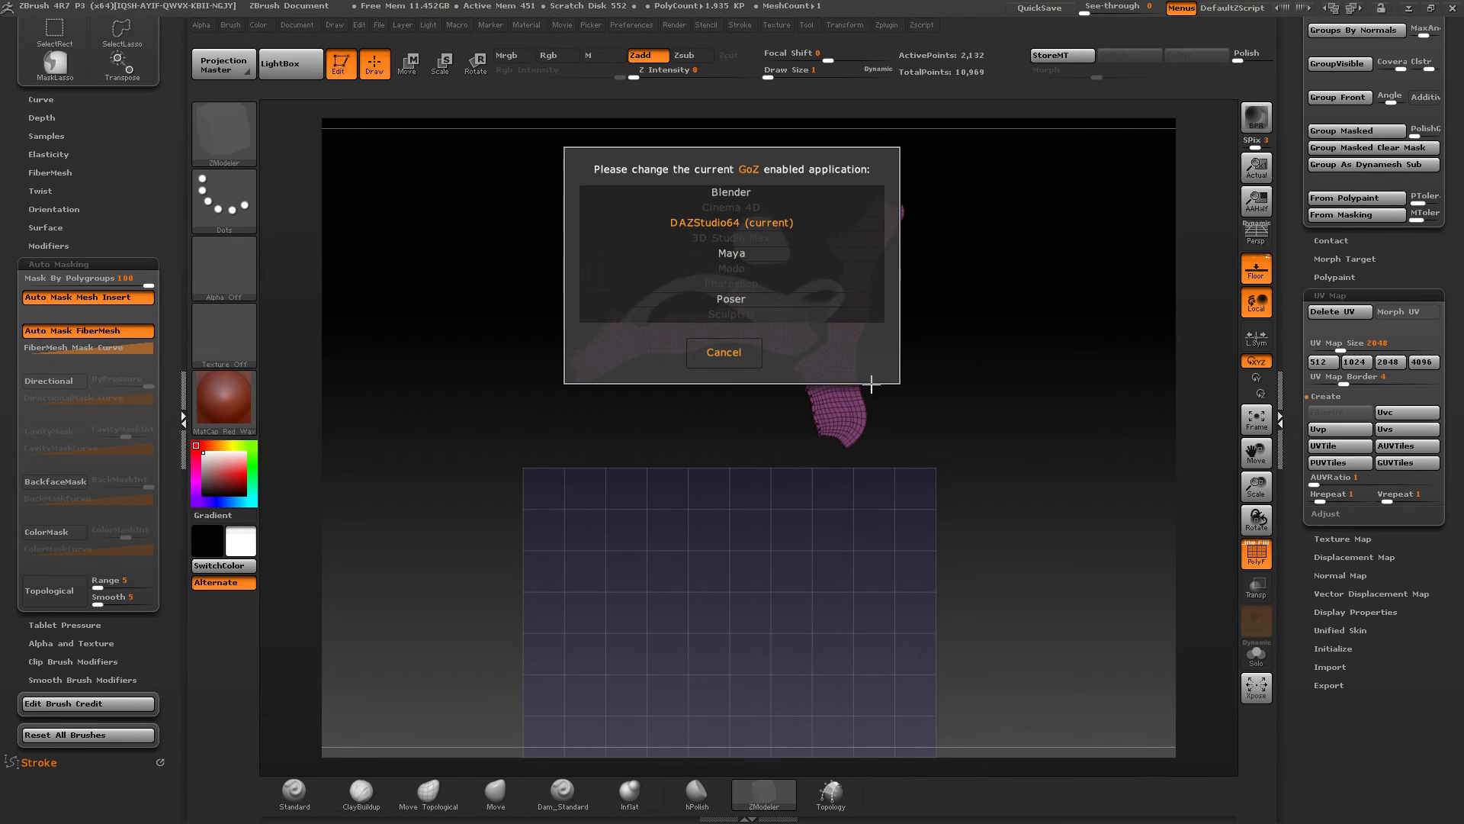
key("Escape")
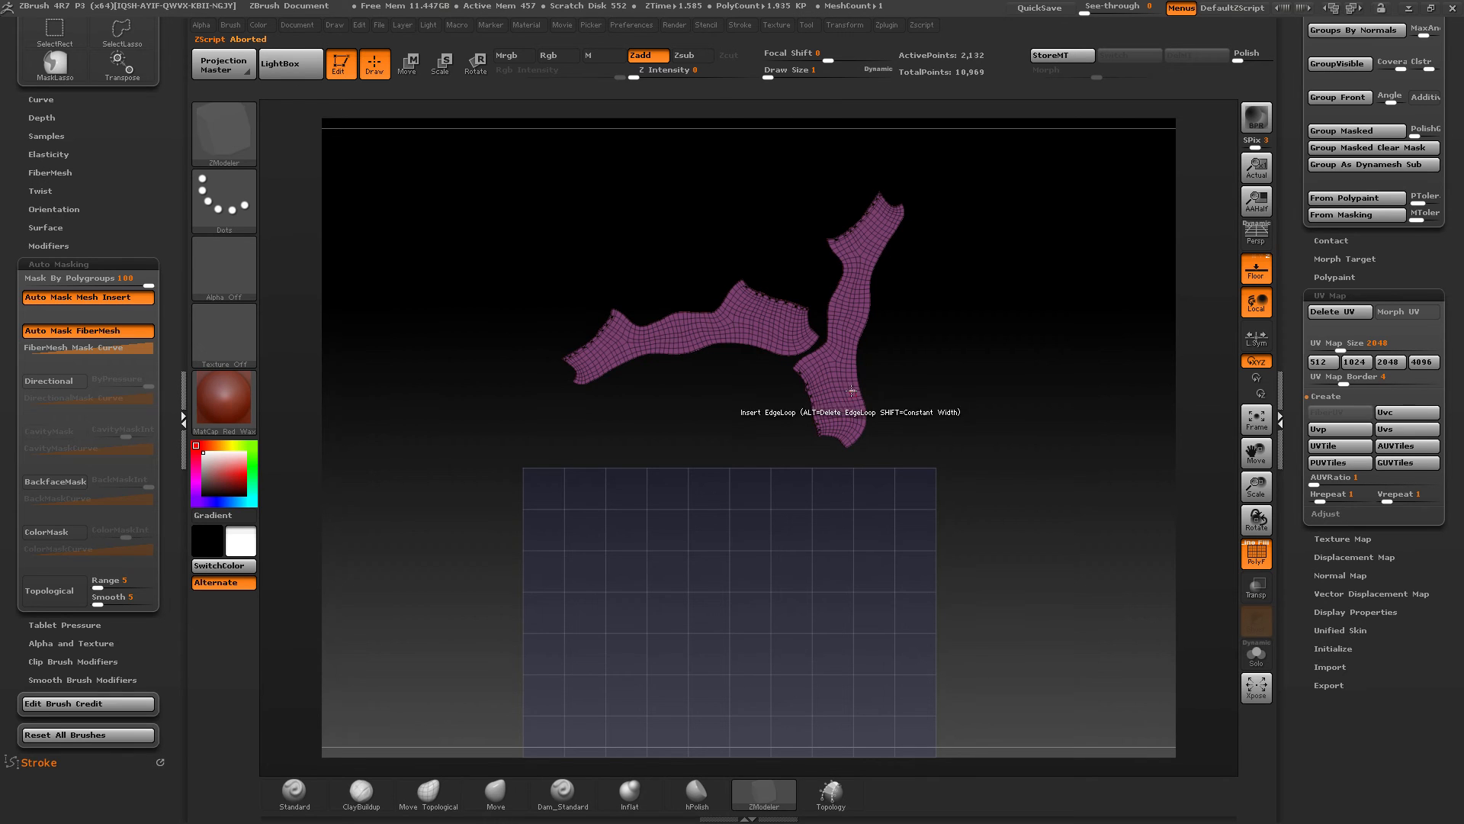
Step: Split the two isolated purple islands into separate polygroups
key("ctrl+w")
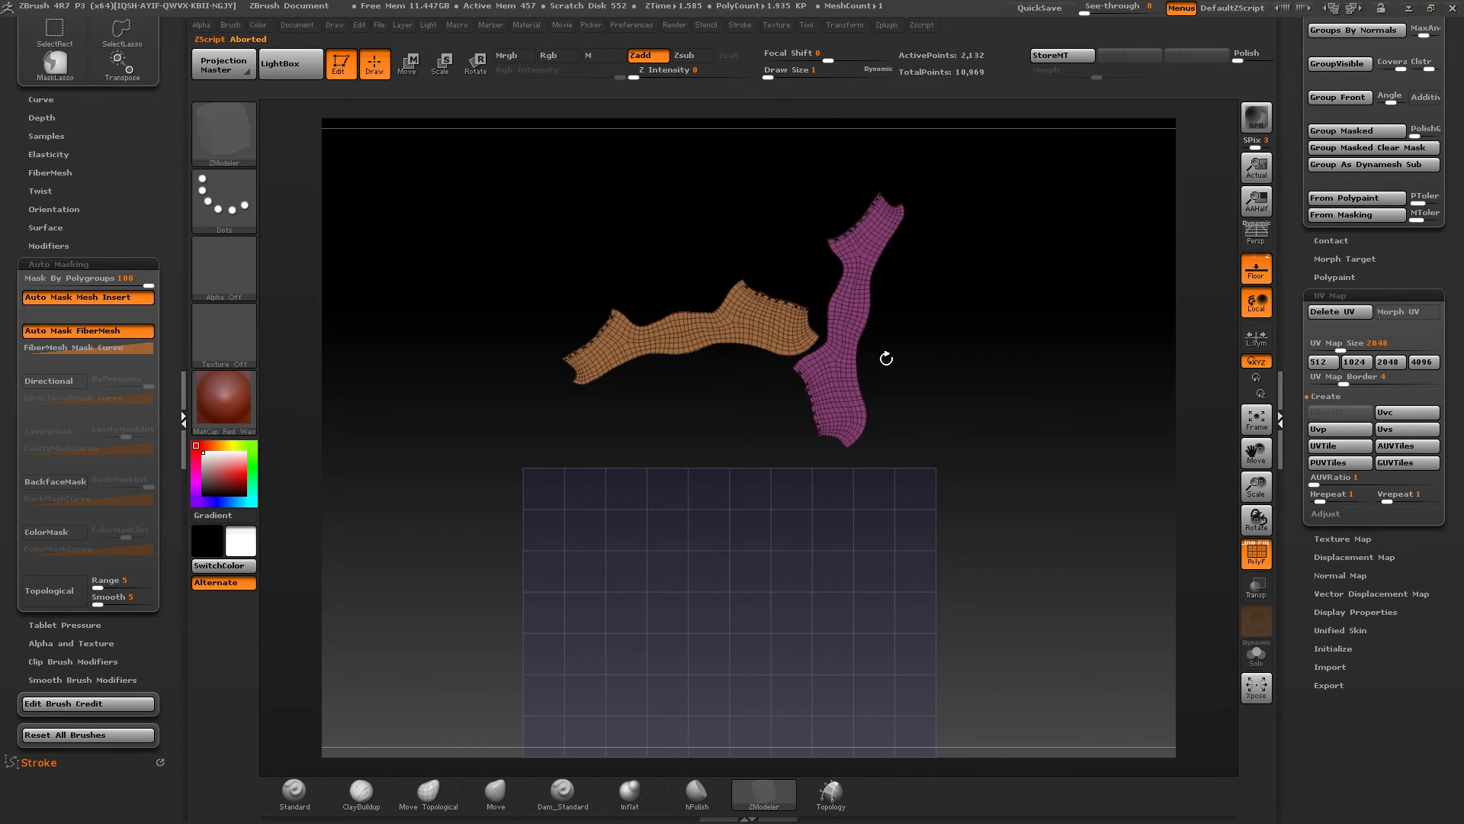
left_click_drag(869, 340, 870, 337, "alt")
scroll(1362, 259, "up", 5)
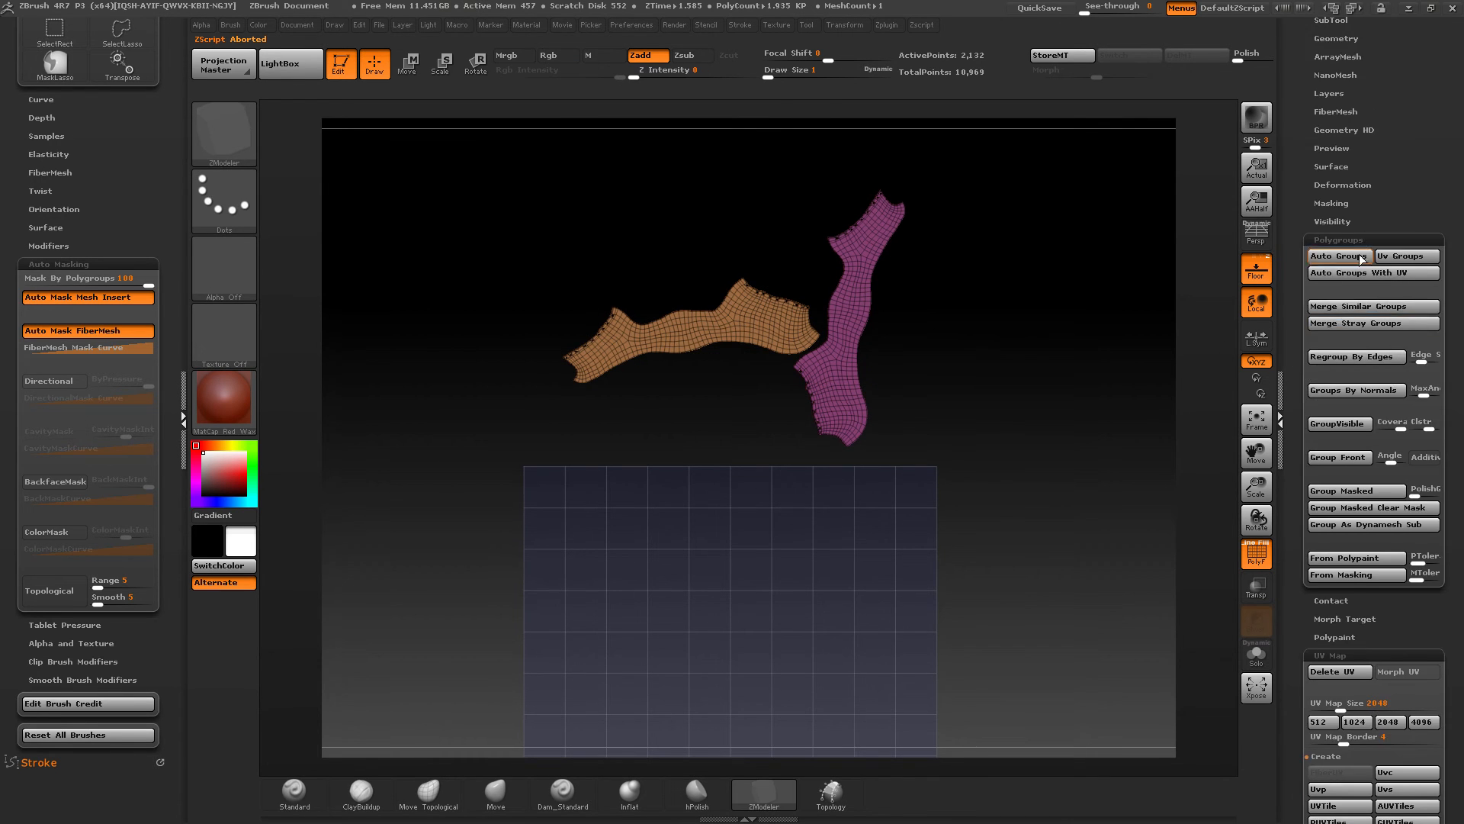
right_click_drag(766, 354, 760, 372, "alt")
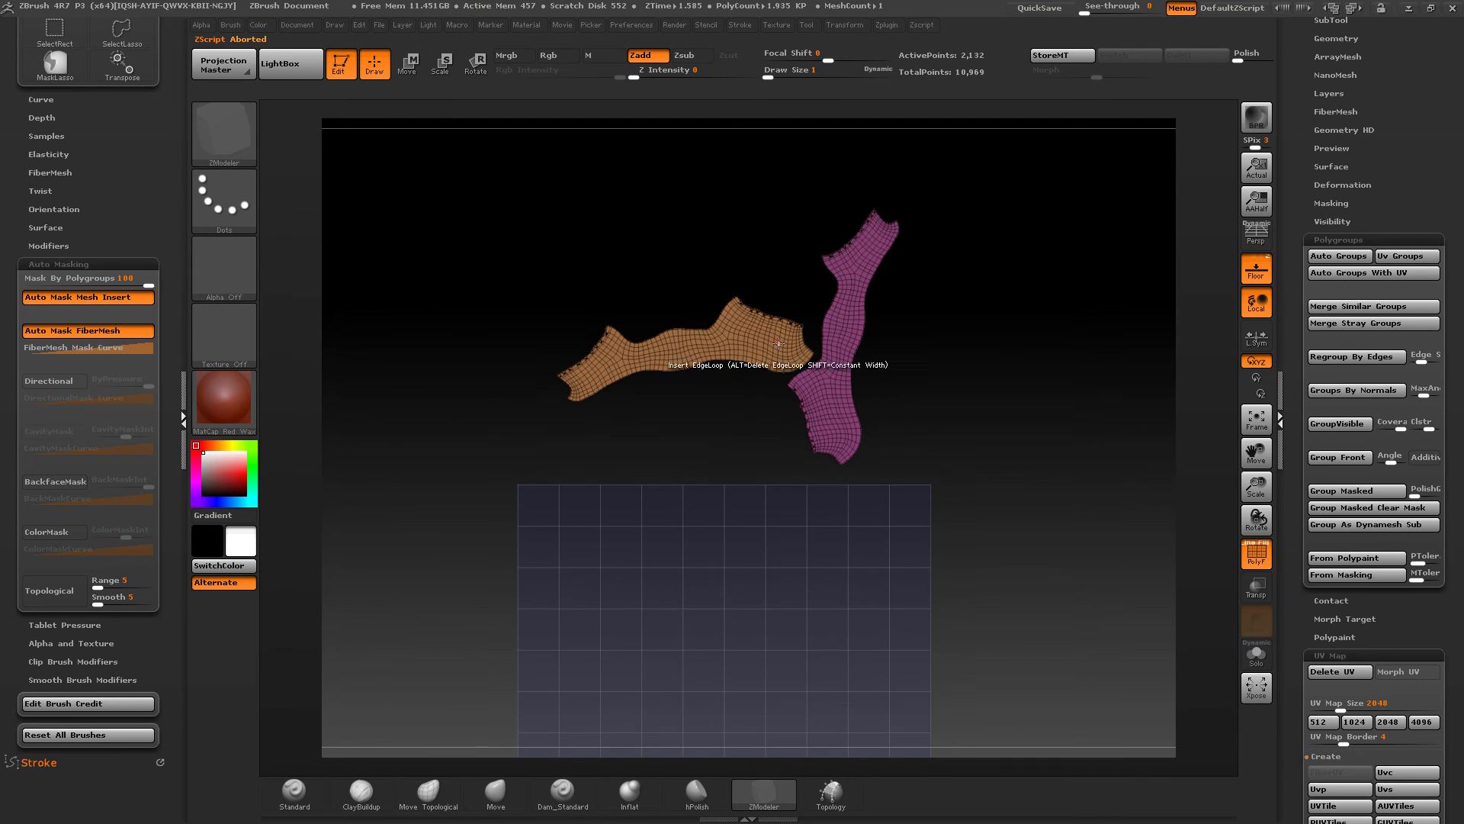
Step: Rotate the steep magenta island, place it horizontally beneath its counterpart, and combine both into one polygroup
key("r")
mouse_move(820, 261)
left_mouse_down()
mouse_move(1083, 262)
mouse_move(979, 383)
mouse_move(889, 438)
mouse_move(903, 417)
left_mouse_up()
mouse_move(970, 263)
left_mouse_down()
mouse_move(899, 434)
mouse_move(872, 448)
left_mouse_up()
left_click_drag(945, 412, 955, 407, "ctrl")
key("q")
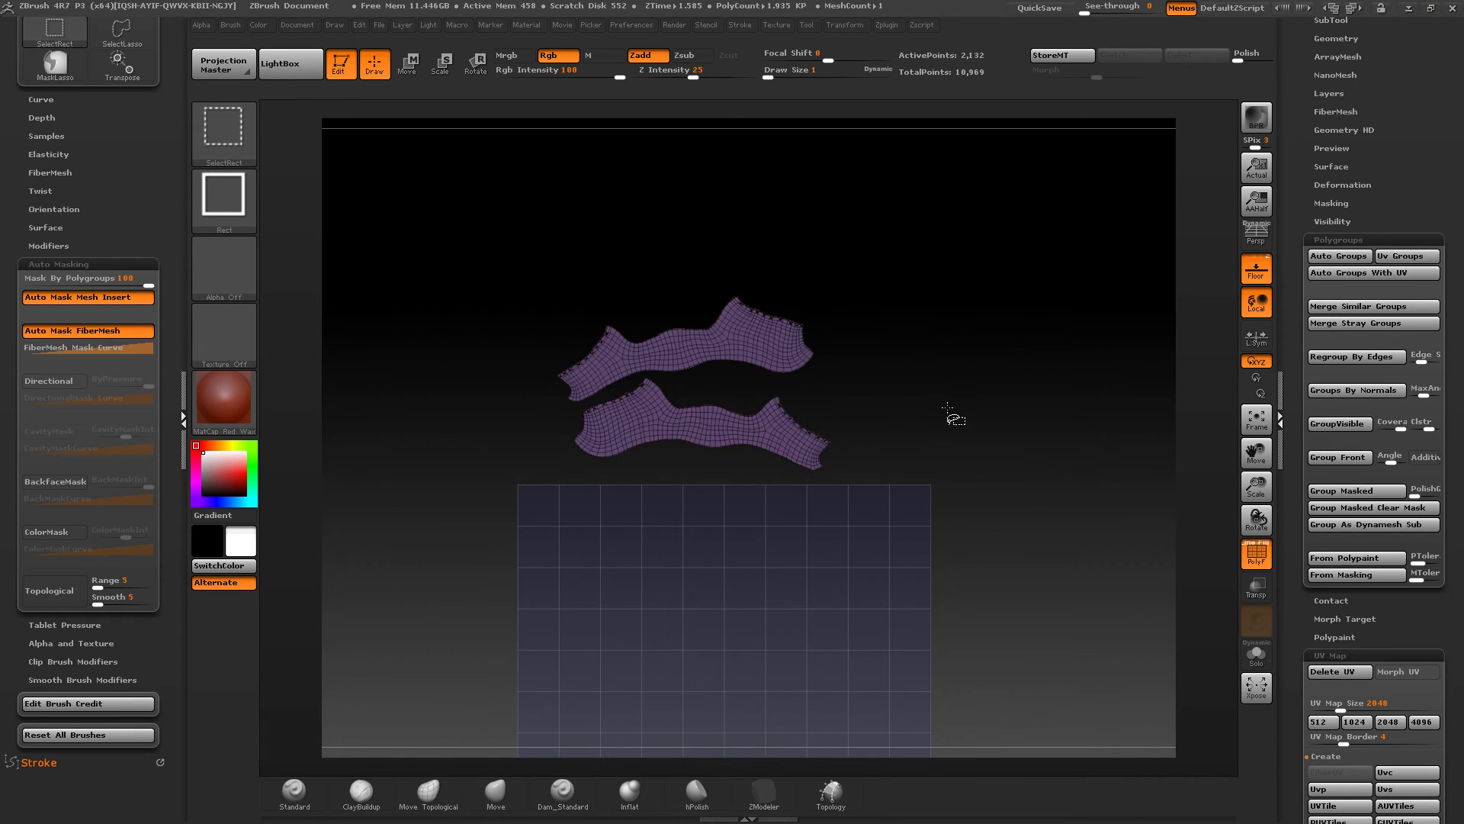
Step: Set the visibility so only the purple, yellow, blue and red islands show, without the orange pair and small stray pieces
left_click(953, 413, "ctrl+shift")
left_click_drag(869, 464, 880, 278, "alt")
left_click(660, 228, "ctrl+alt+shift")
left_click(663, 392, "ctrl+alt+shift")
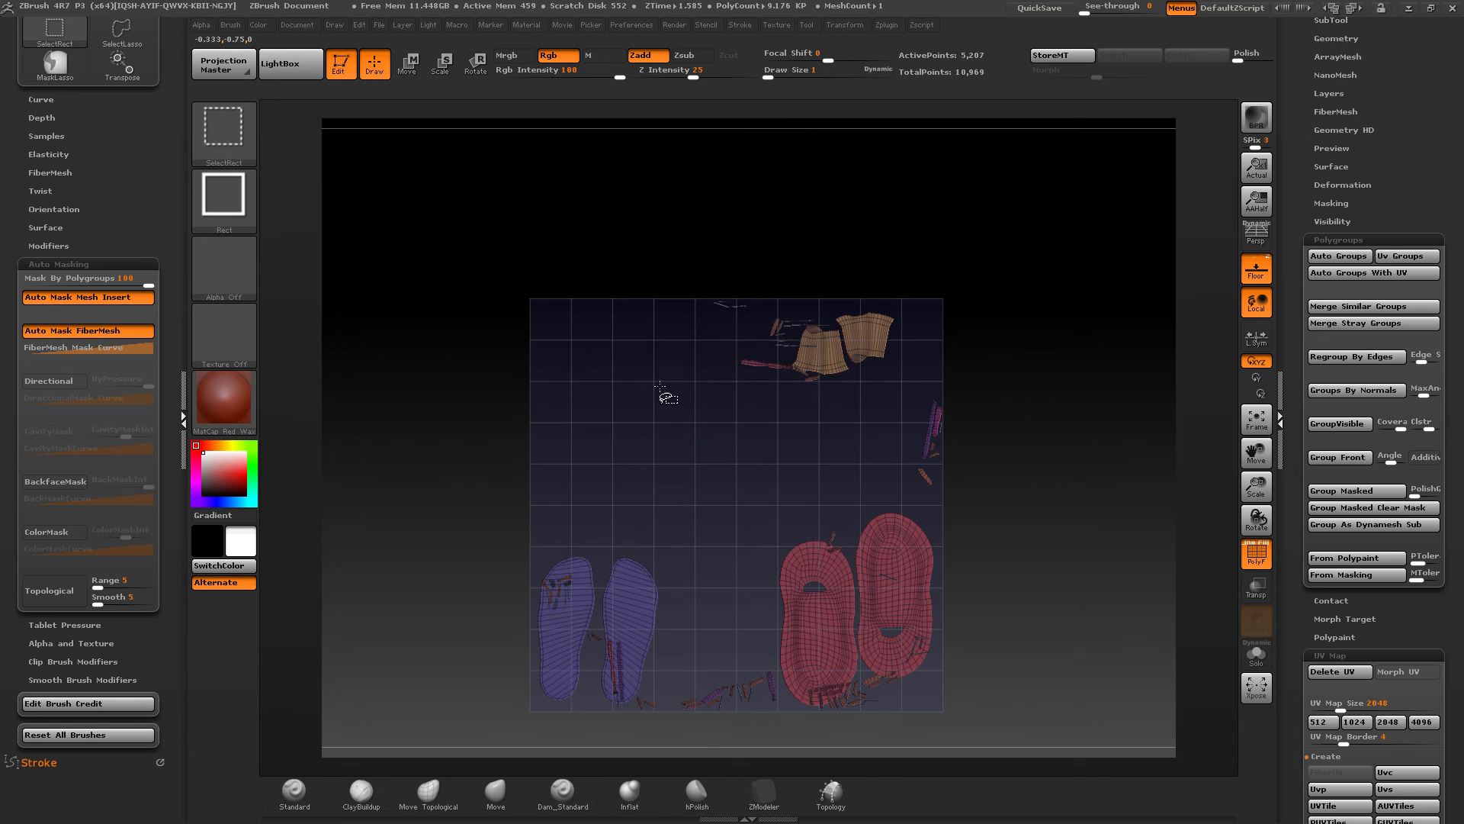
left_click(640, 561, "ctrl+alt+shift")
left_click(910, 537, "ctrl+shift")
left_click_drag(980, 552, 996, 559, "ctrl+shift")
key("w")
left_click_drag(860, 490, 853, 478, "alt")
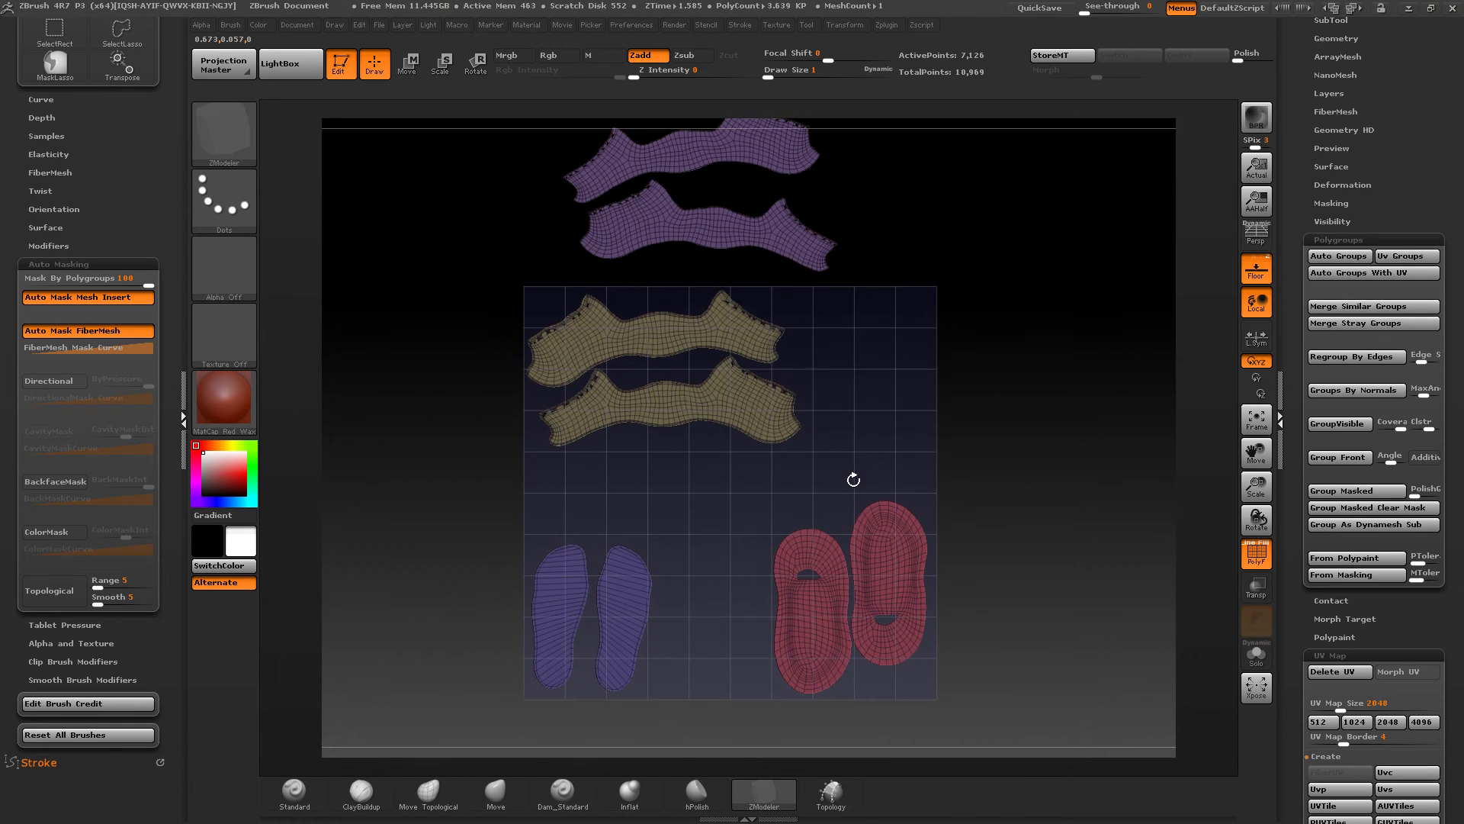
Step: Move the purple pair beneath the yellow islands in the UV square and the blue soles above the red ones
left_click_drag(880, 337, 873, 354, "alt")
left_click_drag(777, 246, 980, 249)
mouse_move(876, 249)
left_mouse_down()
mouse_move(848, 577)
mouse_move(827, 576)
left_mouse_up()
mouse_move(650, 626)
left_mouse_down()
mouse_move(695, 630)
mouse_move(679, 621)
mouse_move(938, 430)
mouse_move(954, 440)
left_mouse_up()
key("q")
right_click_drag(968, 346, 995, 247, "alt")
right_click_drag(996, 247, 998, 286, "ctrl")
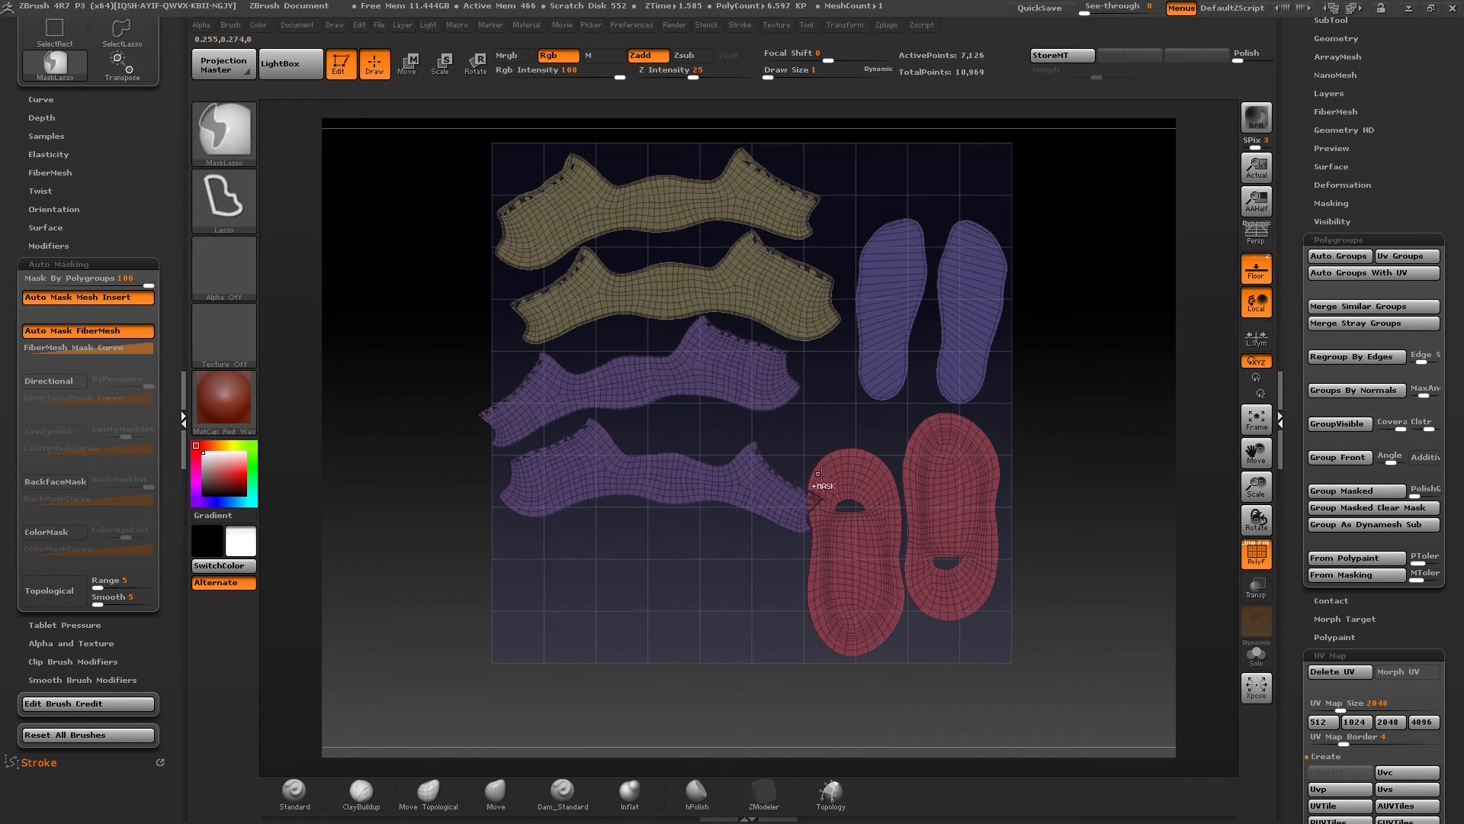
Step: Isolate the purple pair beneath the yellow islands and give each of the two its own polygroup
key("ctrl+shift")
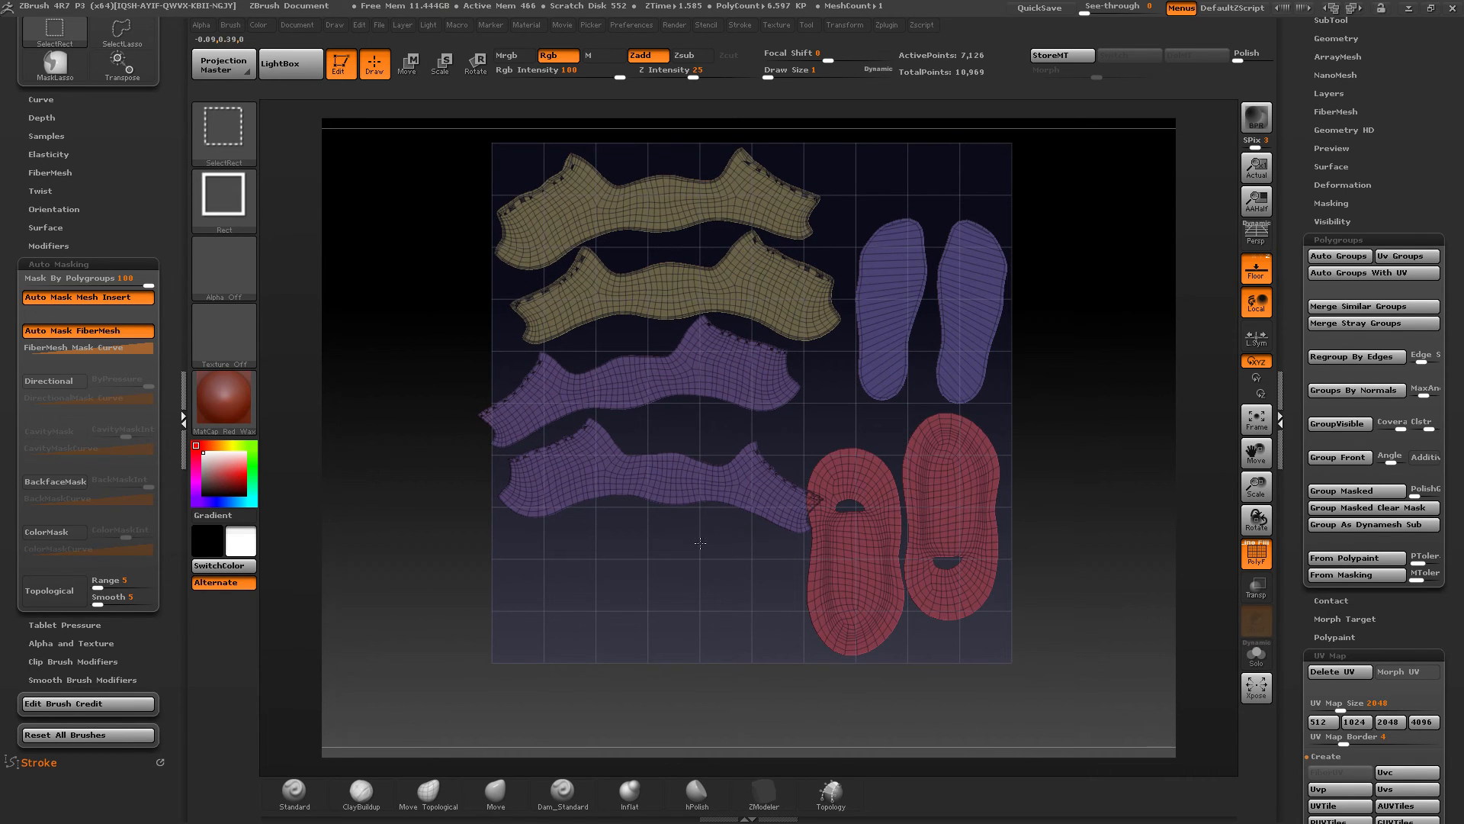
left_click(700, 543, "ctrl+shift")
left_click(718, 492, "ctrl+shift")
key("ctrl+w")
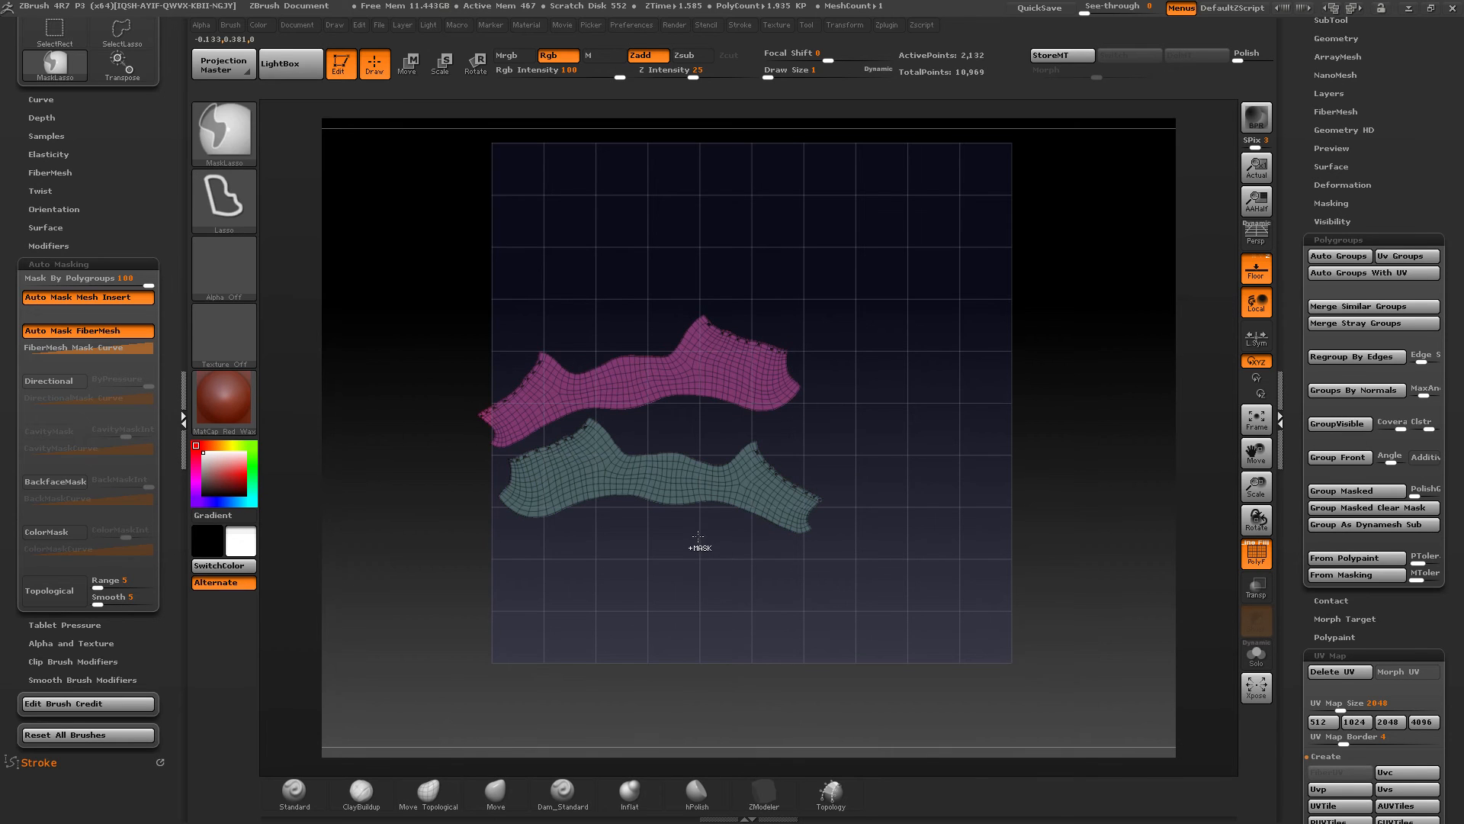
left_click(702, 543, "ctrl+shift")
left_click(733, 475, "ctrl+shift")
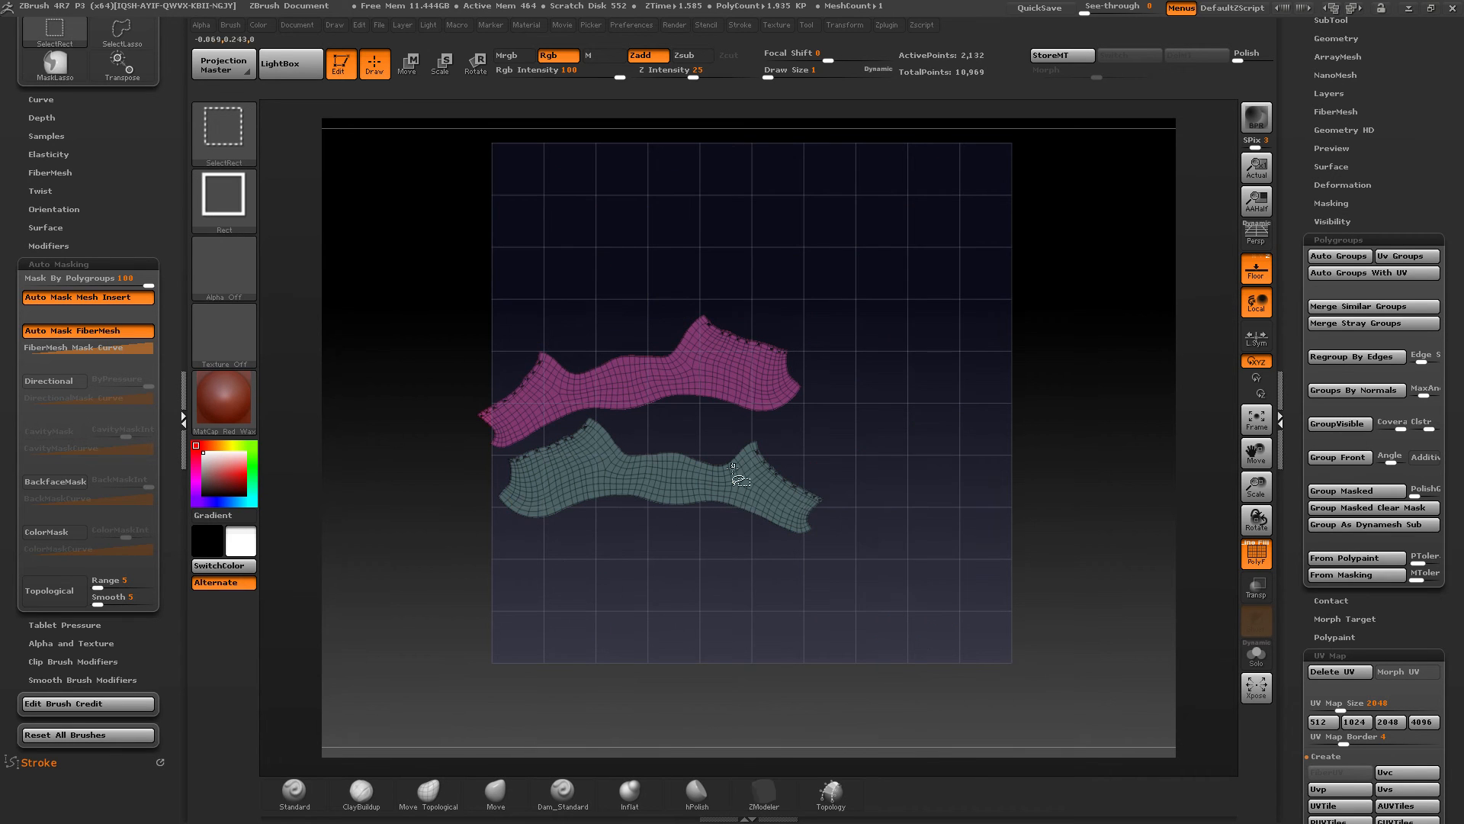
Step: Bring all the large islands back into view, including the orange pair, while hiding the small stray pieces
left_click(746, 372, "ctrl+shift")
left_click(718, 291, "ctrl+shift")
left_click(850, 309, "ctrl+shift")
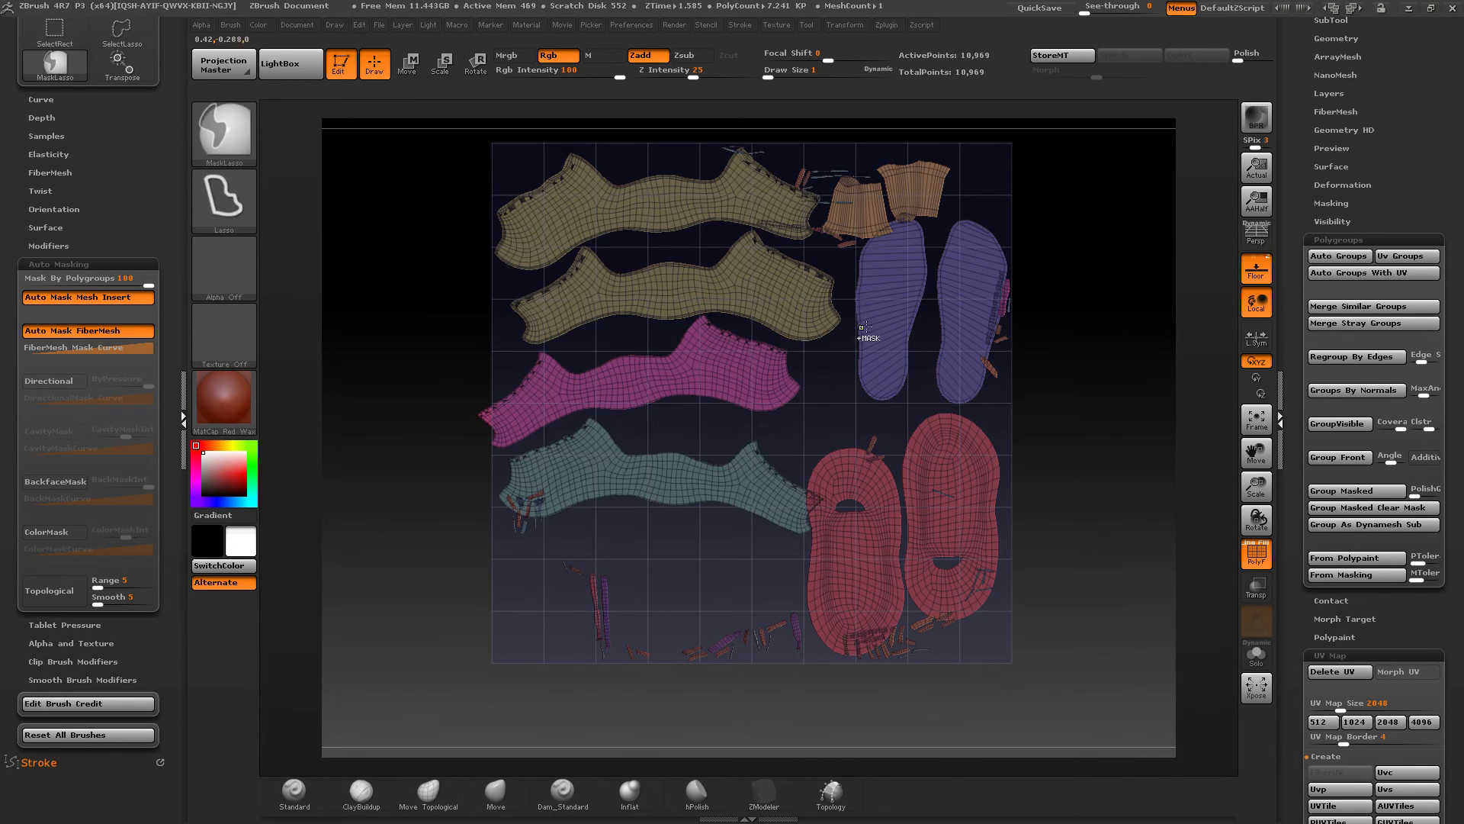
key("ctrl+z")
left_click(903, 367, "ctrl+shift")
left_click(939, 168, "ctrl+shift")
left_click_drag(1089, 199, 1119, 212, "ctrl+shift")
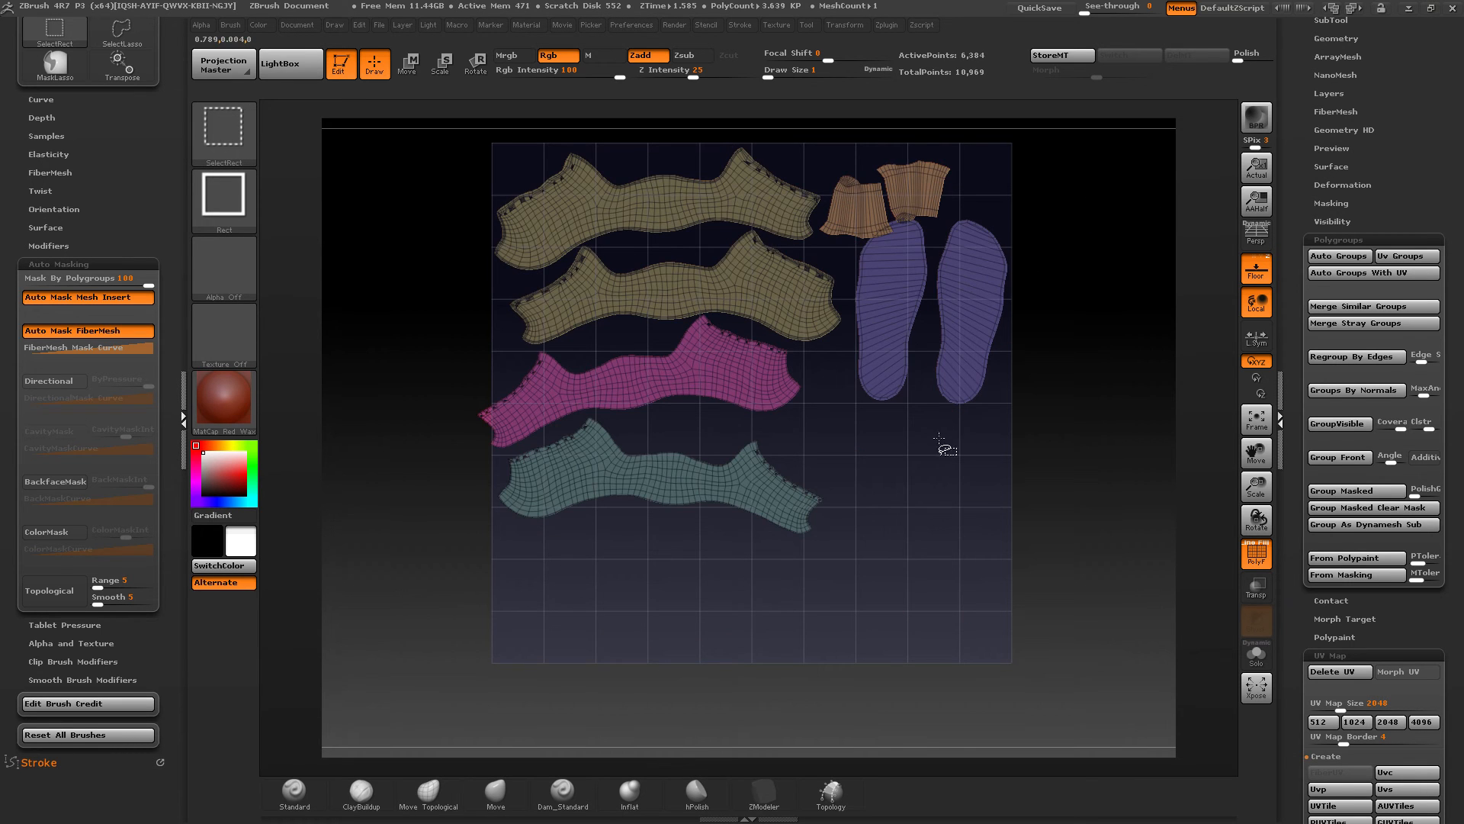
left_click_drag(1119, 360, 1134, 372, "ctrl+shift")
left_click(960, 450, "ctrl+shift")
left_click_drag(1039, 417, 1058, 430, "ctrl+shift")
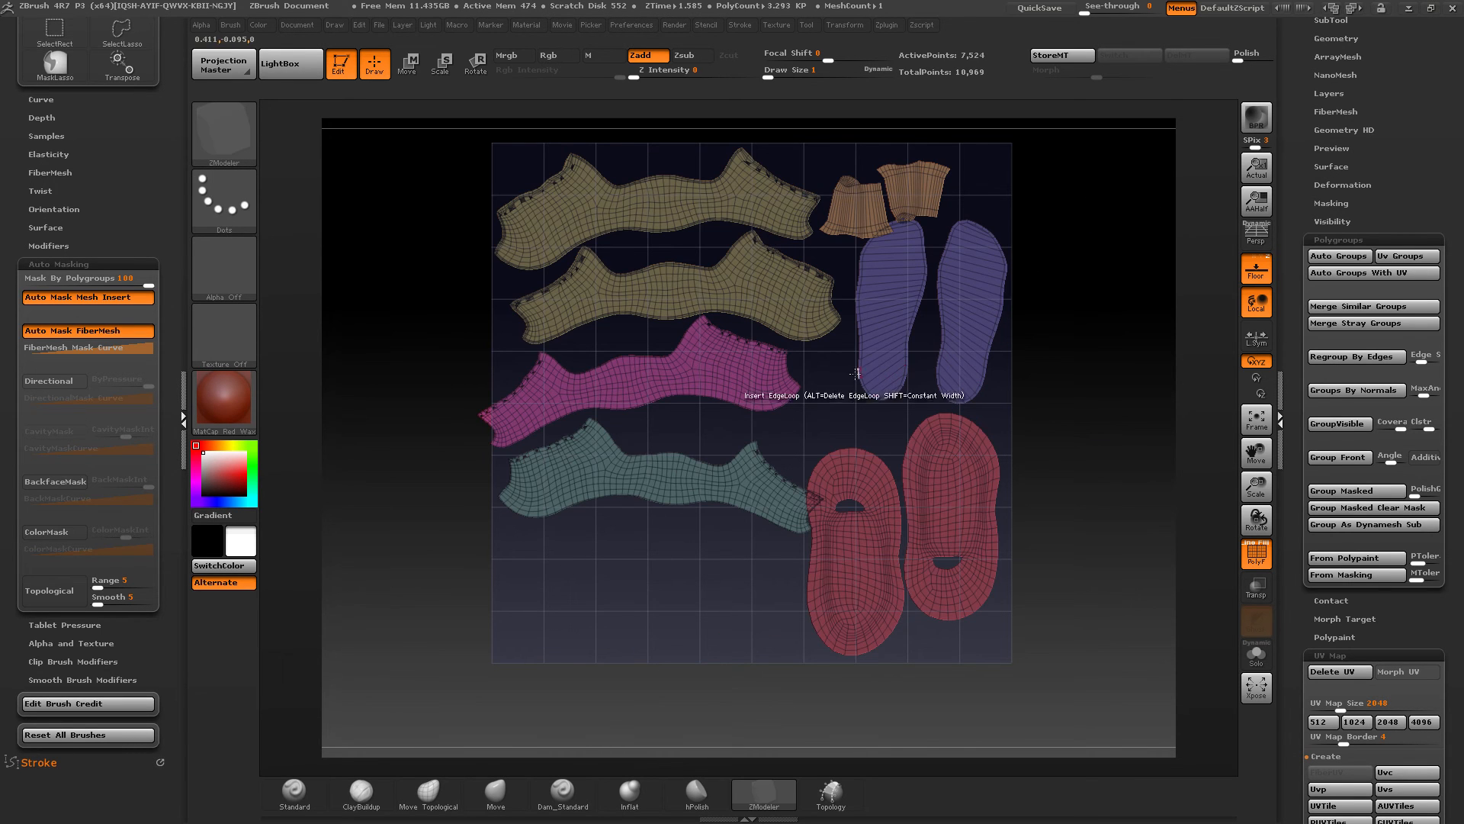
Step: Rotate the teal island to follow the magenta one's direction and tuck it closely beneath that island
key("r")
mouse_move(745, 475)
left_mouse_down("shift")
mouse_move(745, 592)
mouse_move(775, 579)
left_mouse_up("shift")
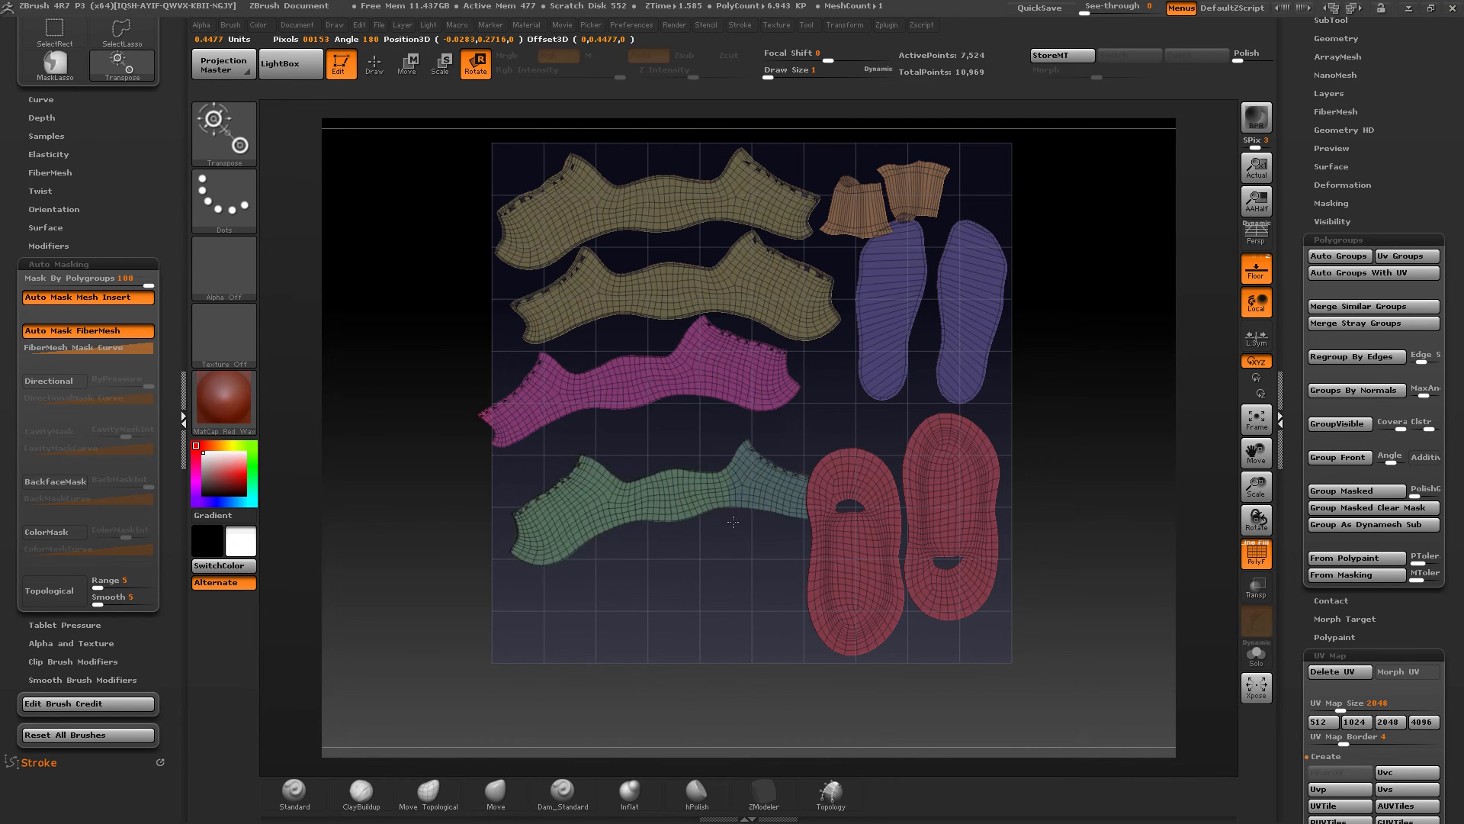
key("w")
left_click_drag(745, 533, 725, 499)
left_click_drag(838, 374, 791, 386, "alt")
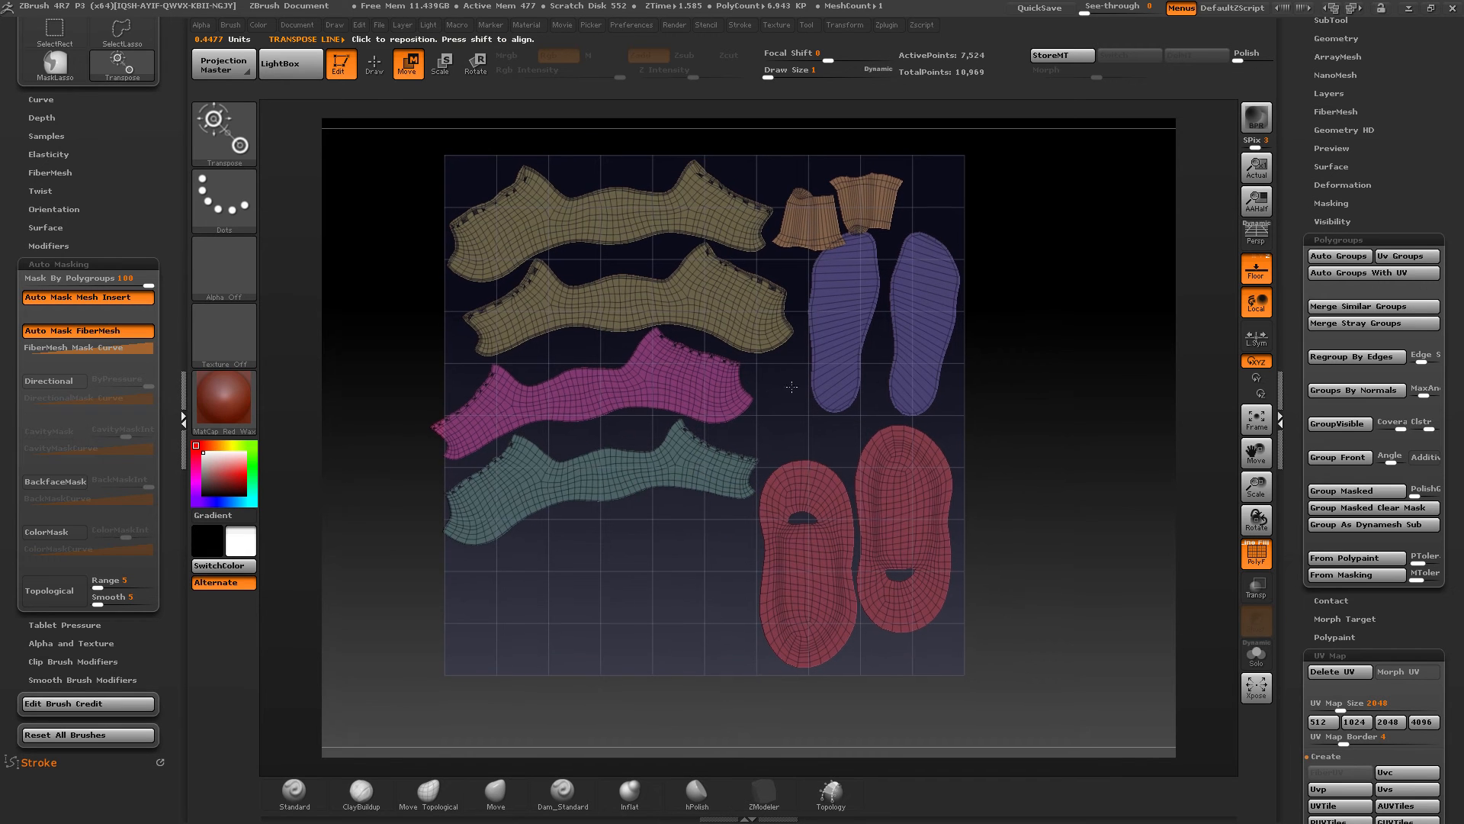
Step: Move the orange pair to the UV square's lower-left corner and reposition the blue and red soles along its right side
left_click_drag(881, 184, 627, 602, "shift")
right_click_drag(866, 313, 891, 337, "alt")
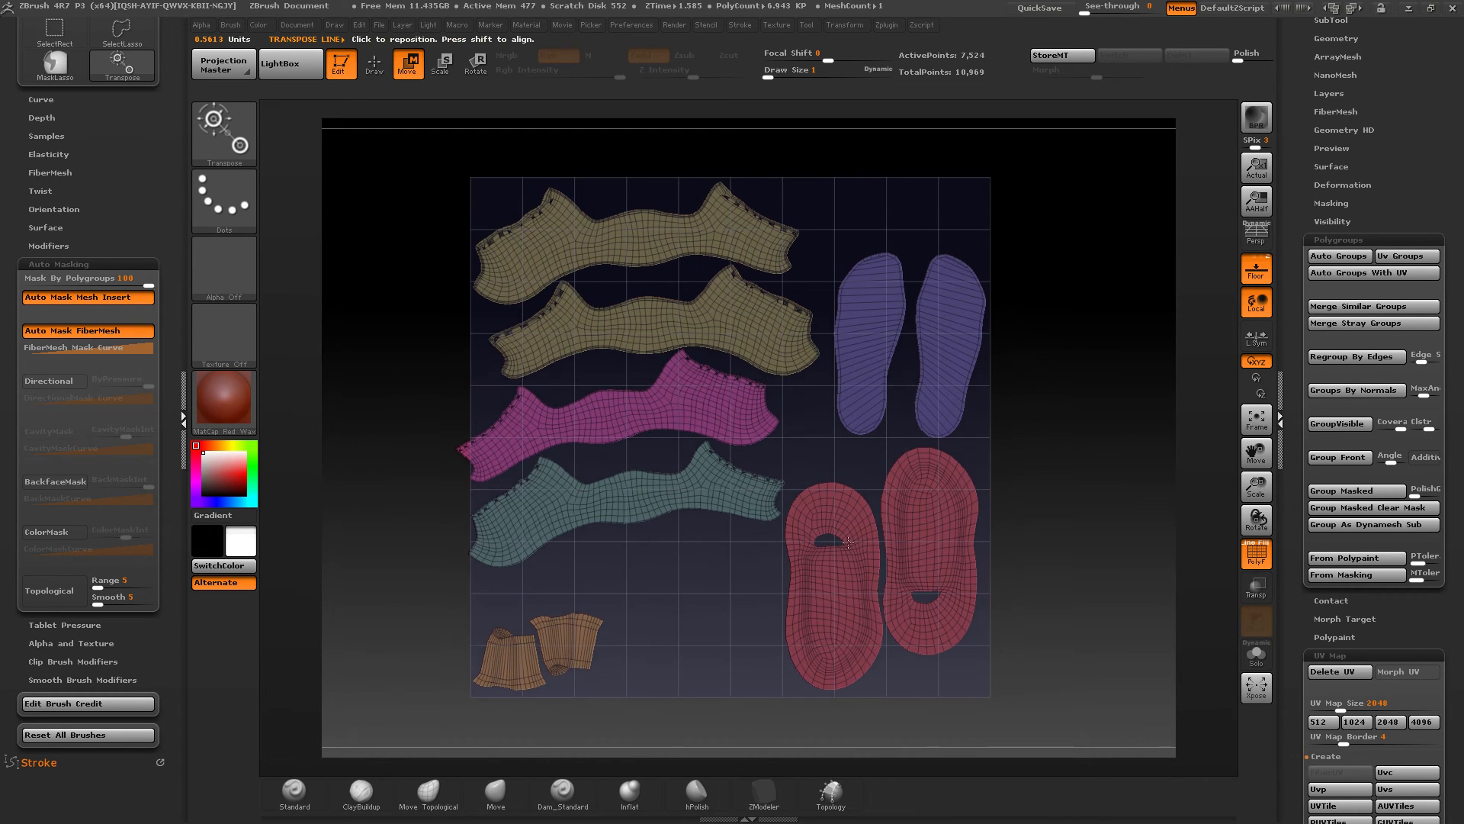
mouse_move(984, 313)
left_mouse_down("shift")
mouse_move(1085, 313)
mouse_move(1035, 313)
mouse_move(1029, 247)
left_mouse_up("shift")
mouse_move(949, 478)
left_mouse_down("shift")
mouse_move(1016, 478)
mouse_move(988, 473)
left_mouse_up("shift")
Step: Shift the teal island slightly lower and move the magenta island right so it lies inside the UV square
left_click_drag(740, 486, 740, 598, "shift")
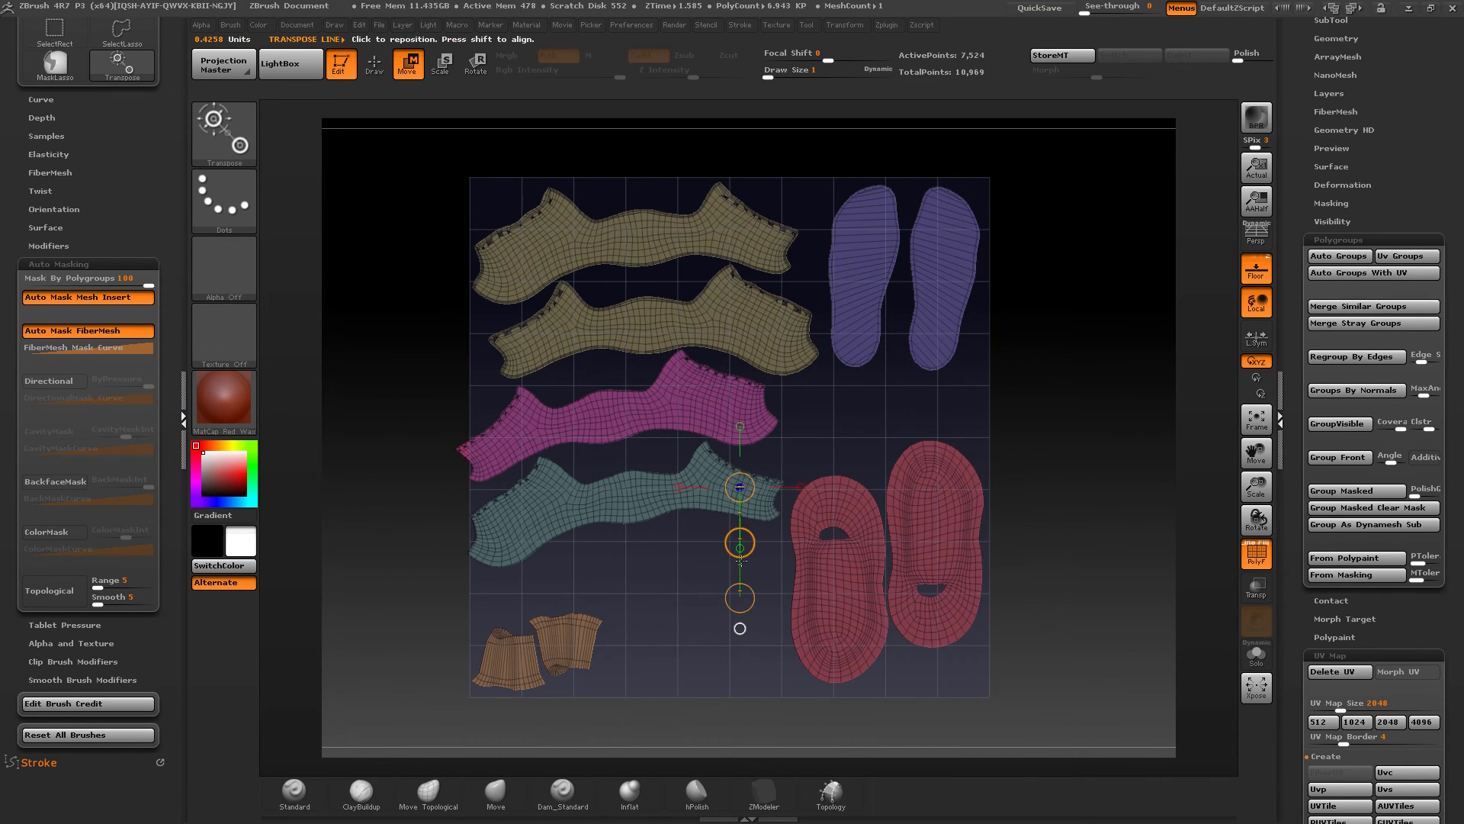
left_click_drag(740, 542, 744, 548)
mouse_move(739, 392)
left_mouse_down("shift")
mouse_move(827, 392)
mouse_move(795, 389)
left_mouse_up("shift")
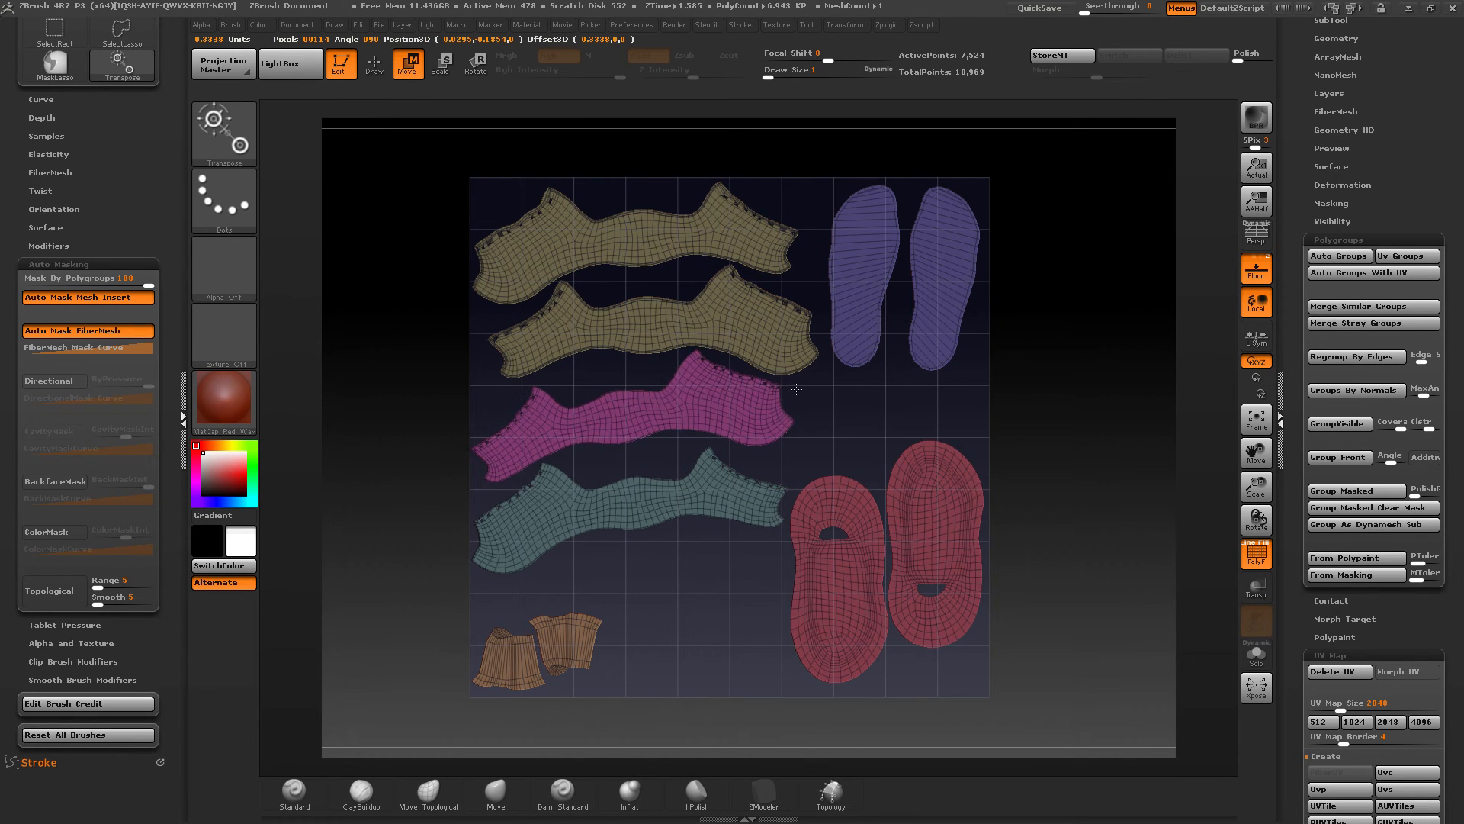
Step: Try stretching the teal island's lower edge downward using the Move Topological brush at draw size 109, and undo the strokes
mouse_move(671, 544)
right_mouse_down("alt")
mouse_move(745, 459)
mouse_move(735, 534)
mouse_move(806, 445)
mouse_move(809, 460)
right_mouse_up("alt")
key("q")
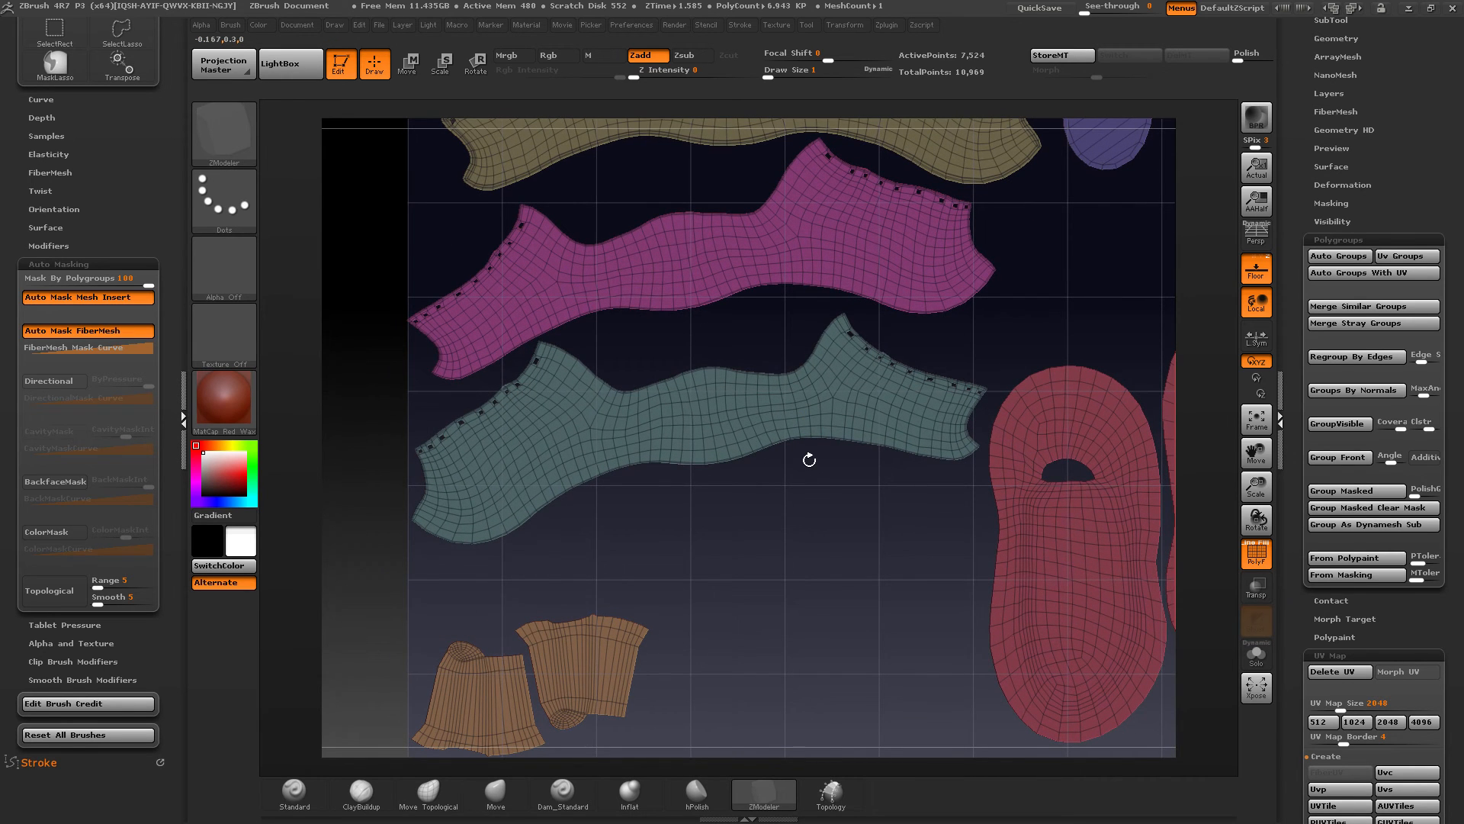
left_click_drag(705, 479, 730, 391, "alt")
left_click_drag(656, 262, 604, 238, "alt")
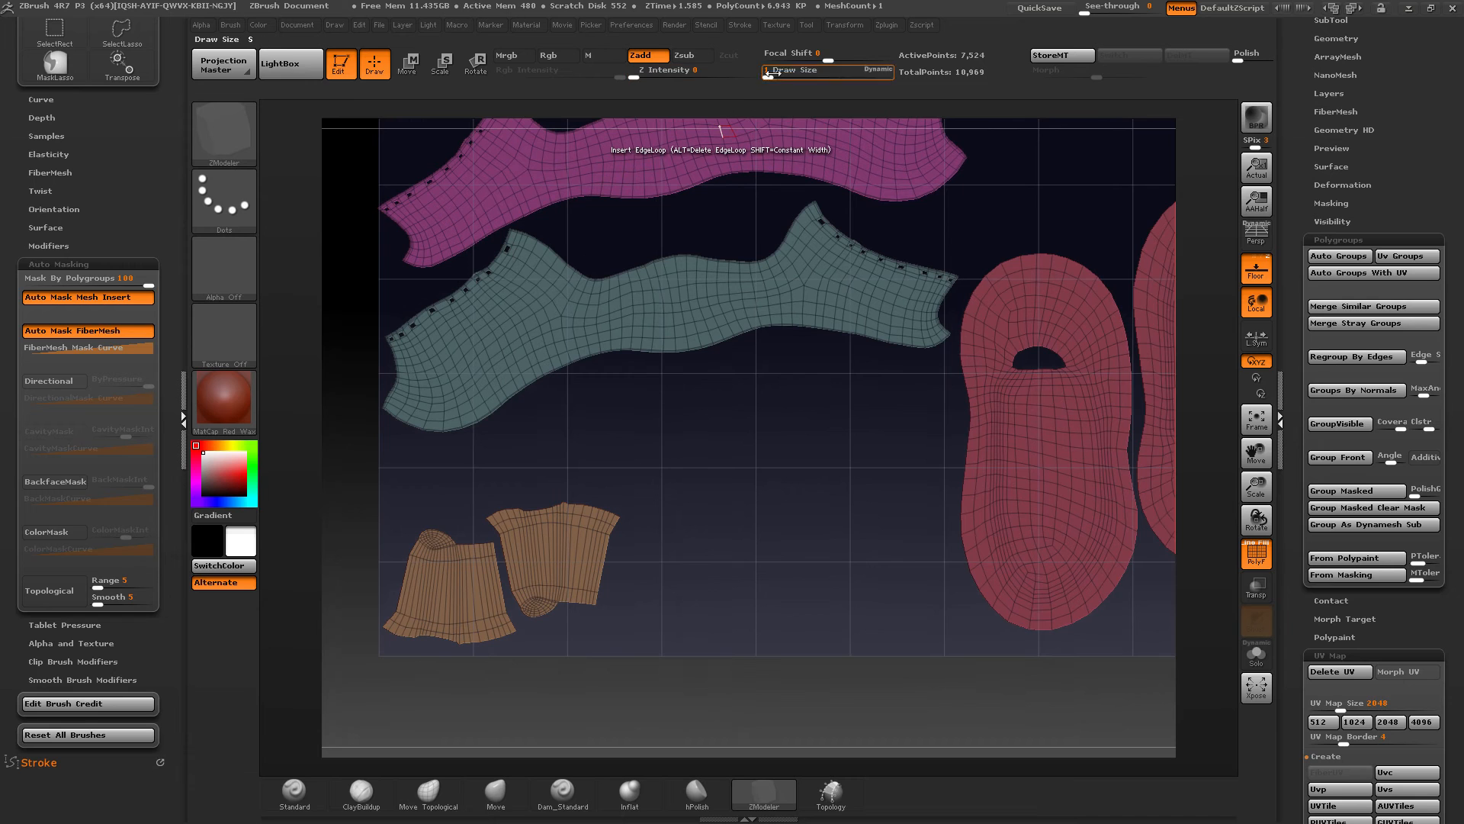
left_click_drag(771, 73, 802, 74)
mouse_move(685, 524)
left_mouse_down("alt")
mouse_move(635, 556)
mouse_move(638, 531)
left_mouse_up("alt")
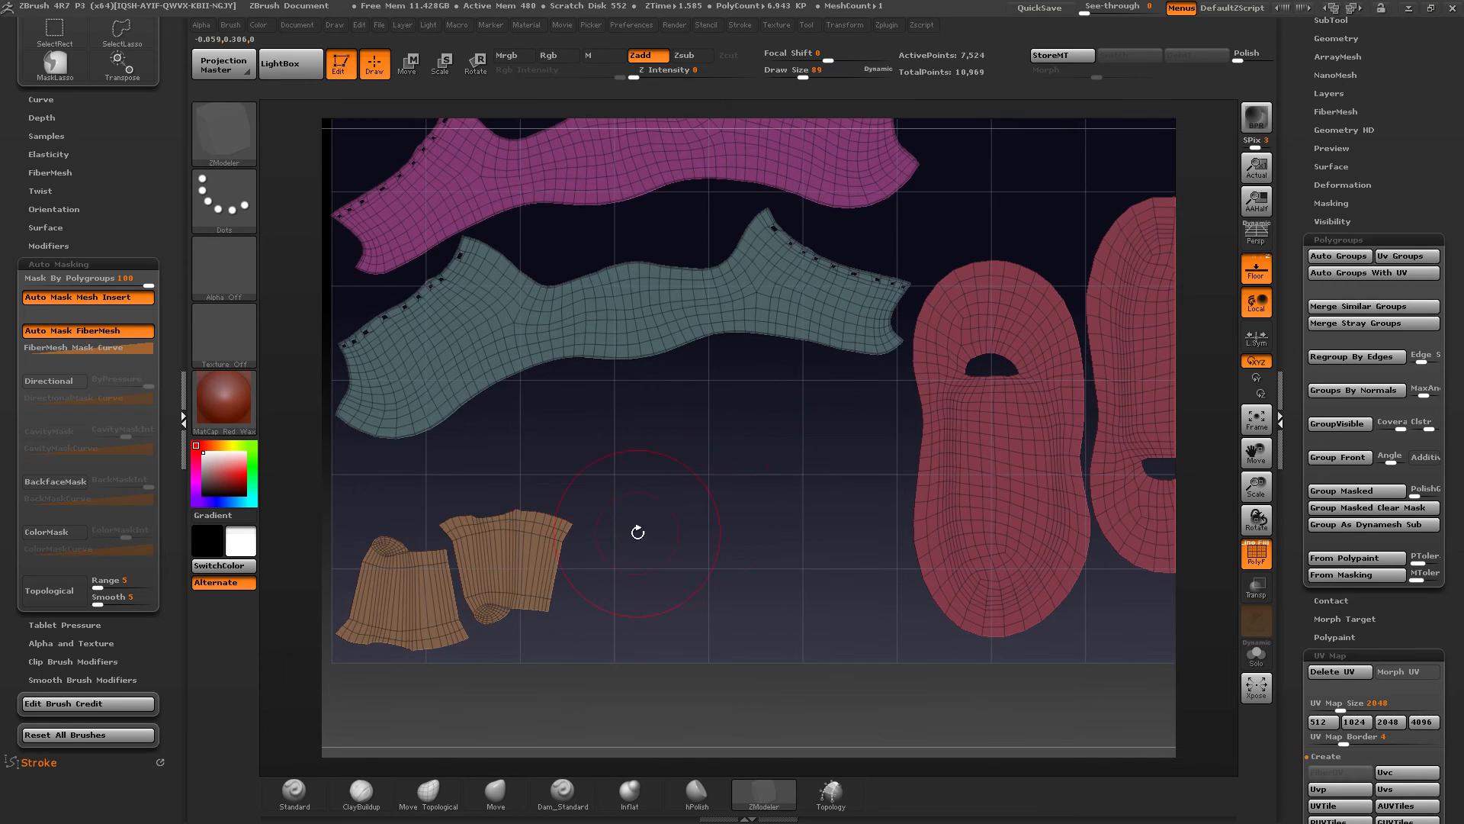
left_click_drag(446, 539, 526, 530, "alt")
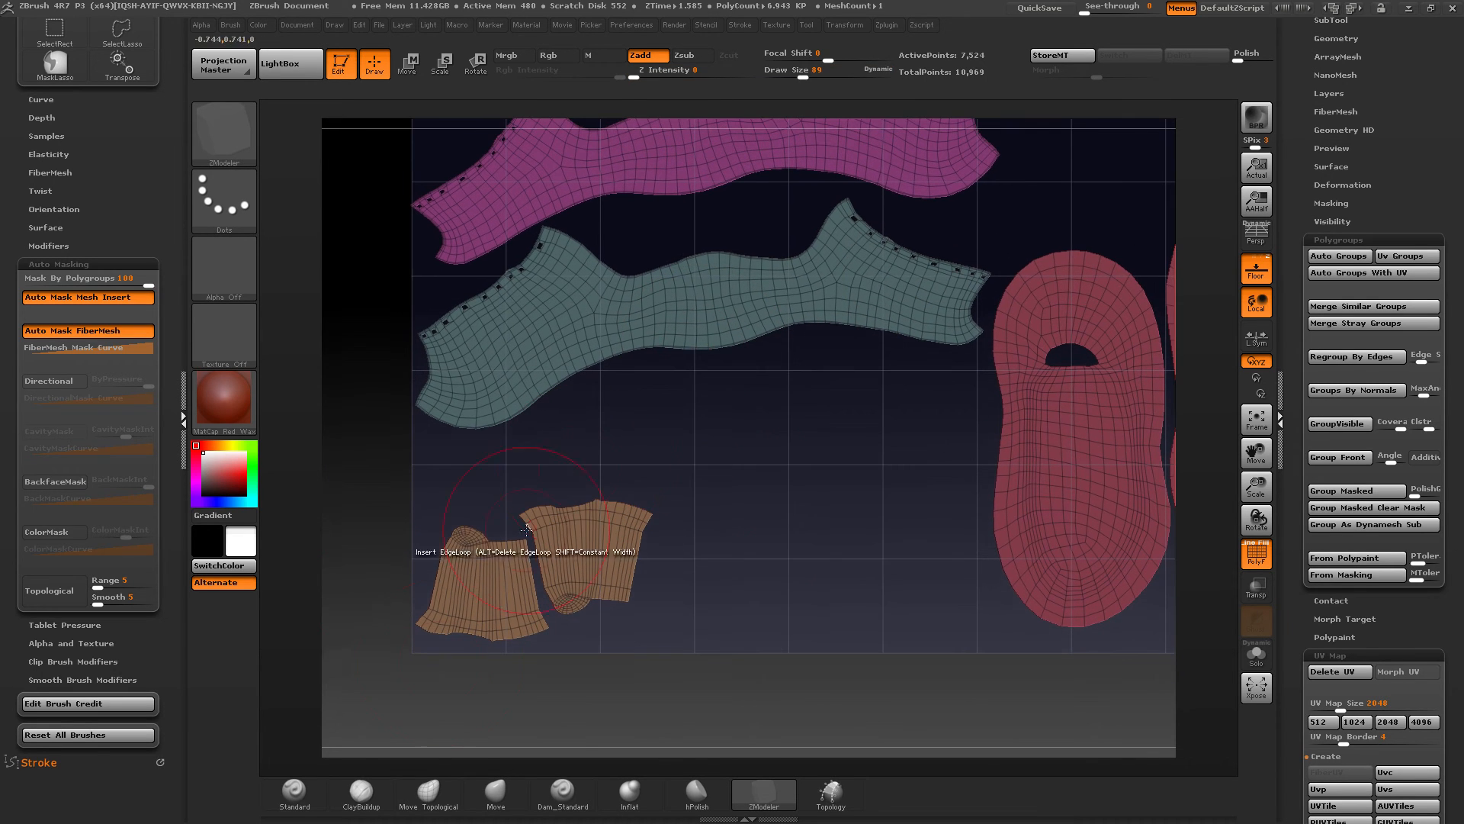
left_click(429, 793)
left_click_drag(810, 74, 807, 74)
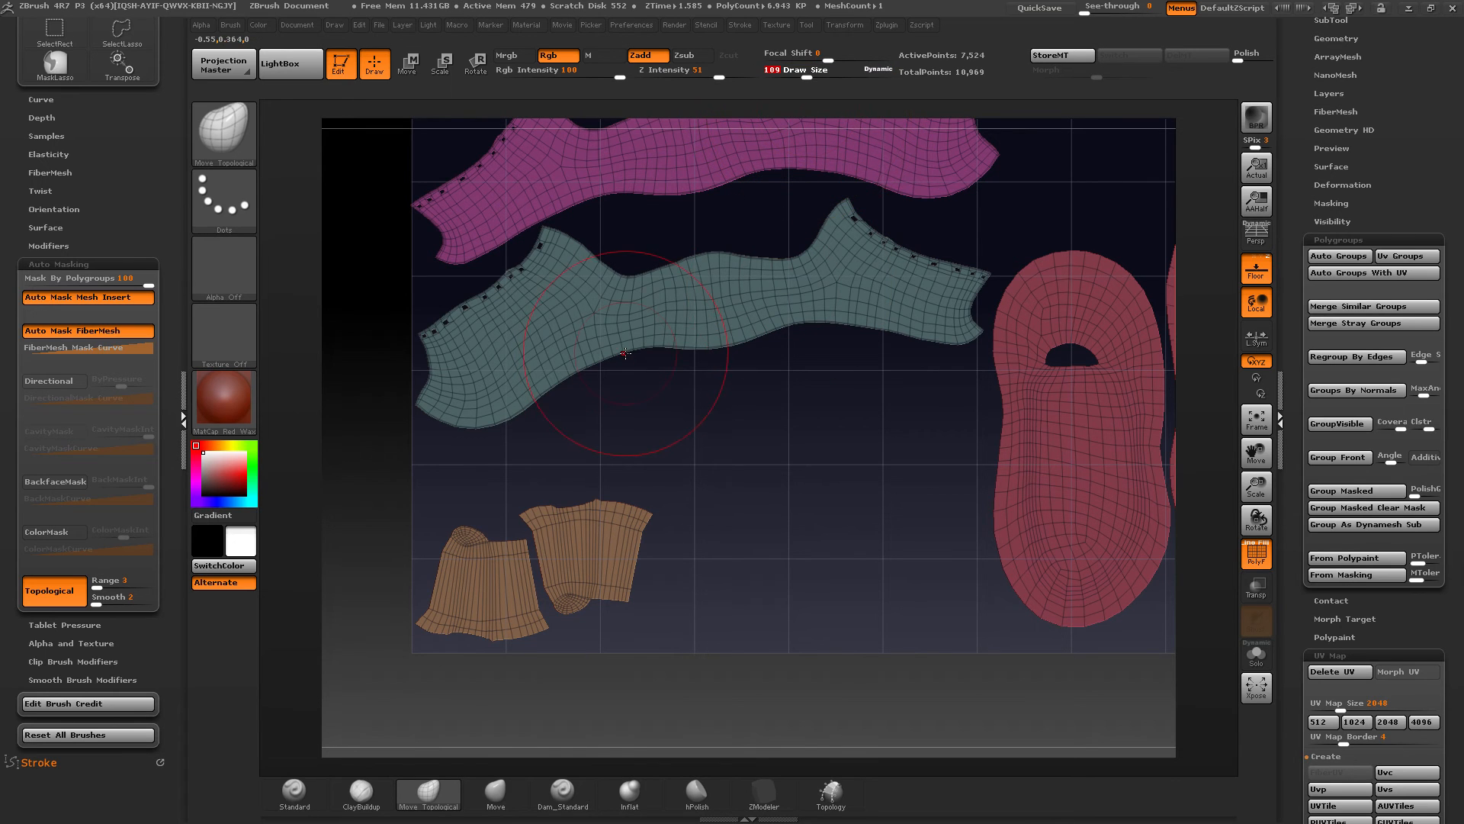
mouse_move(643, 344)
left_mouse_down()
mouse_move(650, 440)
mouse_move(646, 417)
mouse_move(721, 444)
left_mouse_up()
left_click_drag(785, 312, 812, 389)
left_click_drag(901, 316, 907, 362)
key("ctrl+z")
key("ctrl+z")
key("ctrl+z")
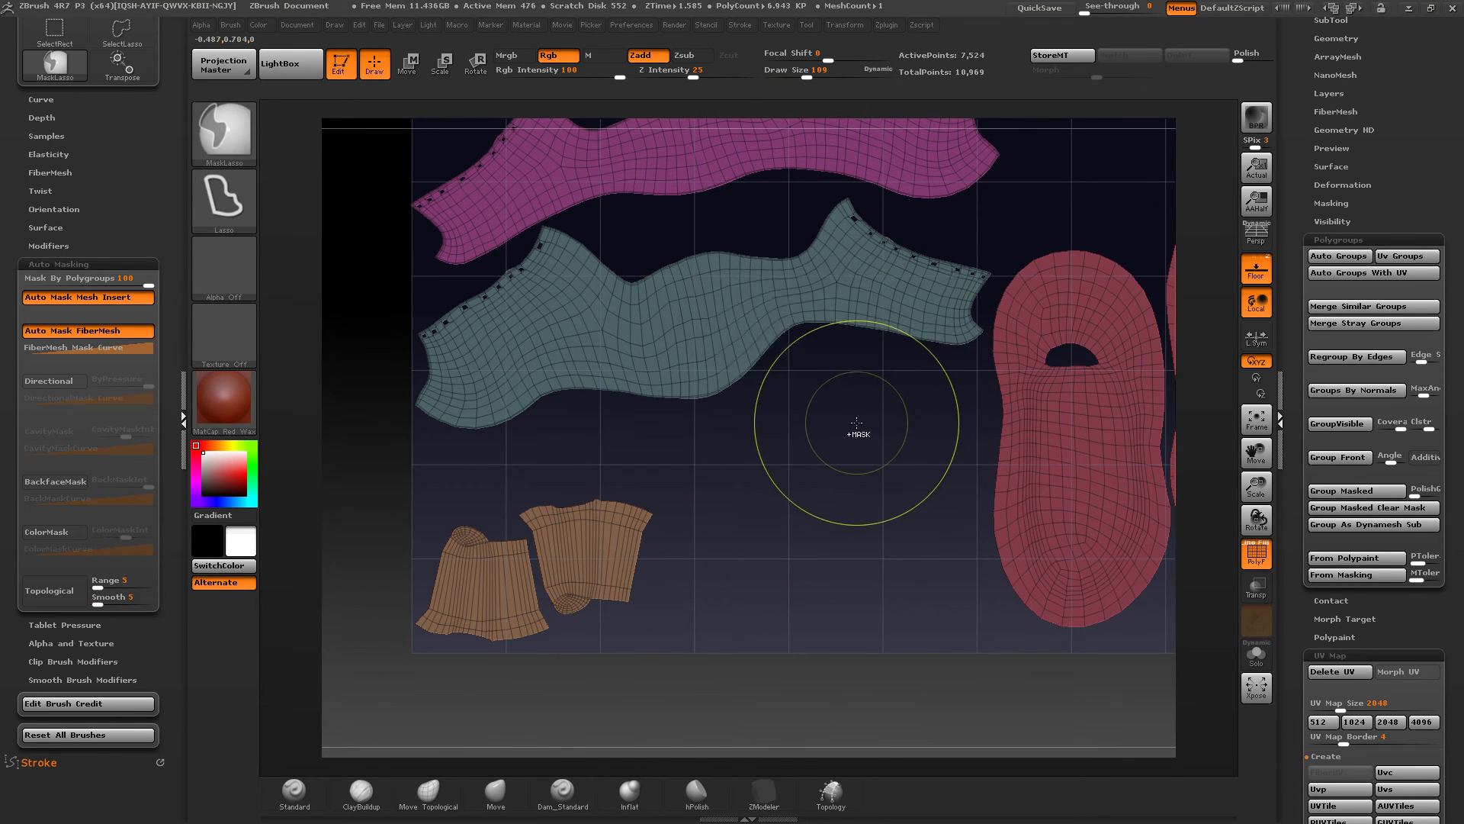
Step: Try lasso-masking the left end of the teal island, and undo the mask
mouse_move(707, 294)
right_mouse_down("alt")
mouse_move(731, 374)
mouse_move(693, 388)
mouse_move(878, 365)
mouse_move(847, 405)
right_mouse_up("alt")
right_click_drag(496, 411, 656, 379, "alt")
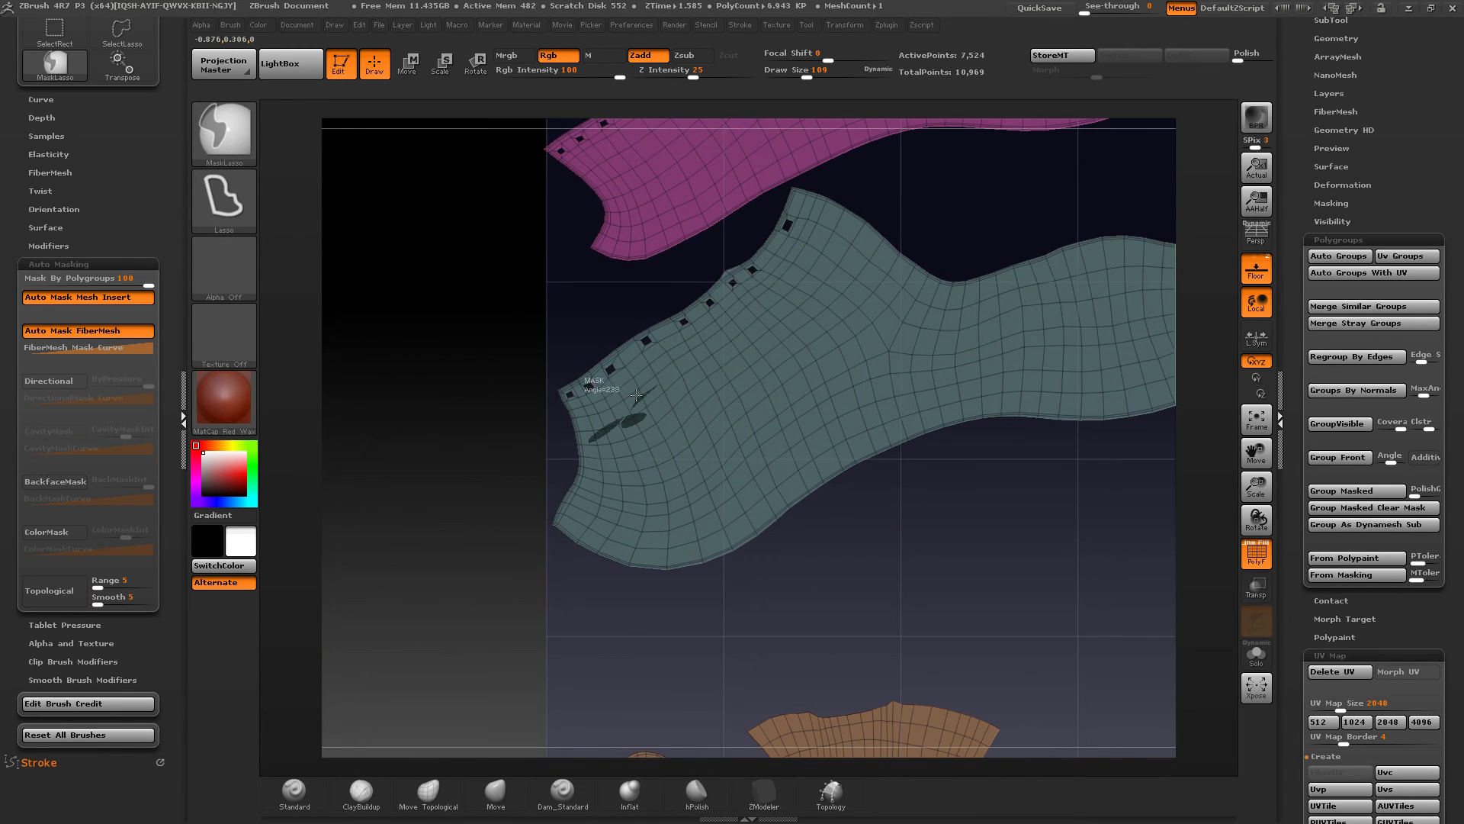
mouse_move(591, 309)
left_mouse_down("ctrl")
mouse_move(749, 619)
mouse_move(872, 442)
left_mouse_up("ctrl")
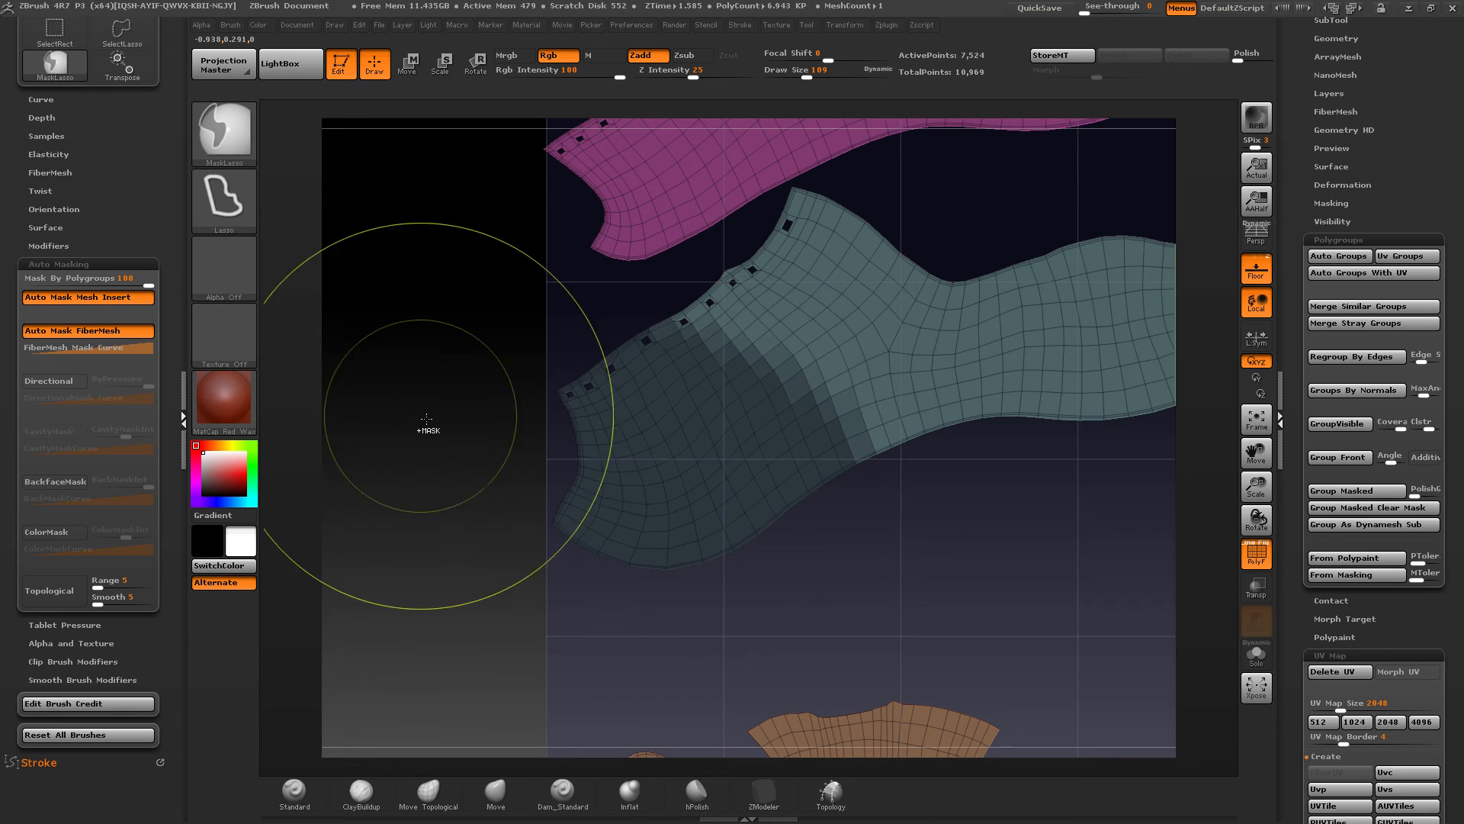
left_click_drag(857, 312, 828, 364)
right_click_drag(827, 366, 742, 419, "alt")
key("ctrl+z")
key("ctrl+z")
Step: Try polishing the lower part of the red sole with the rest masked, then undo it and clear the mask
right_click_drag(845, 310, 636, 477, "alt")
right_click_drag(1159, 478, 564, 311, "alt")
right_click_drag(887, 629, 748, 369, "alt")
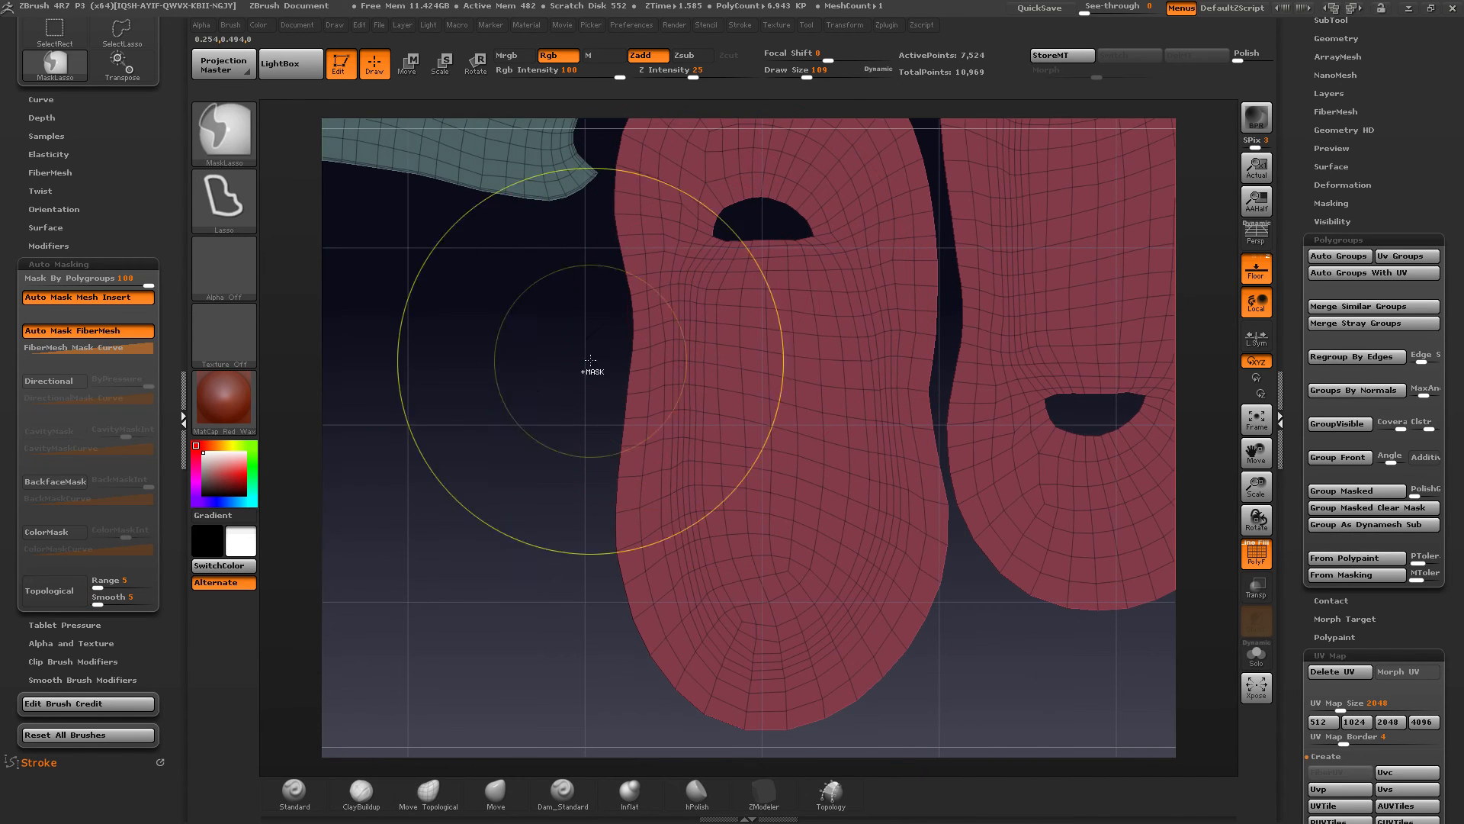
mouse_move(588, 370)
left_mouse_down("ctrl")
mouse_move(492, 321)
mouse_move(706, 513)
left_mouse_up("ctrl")
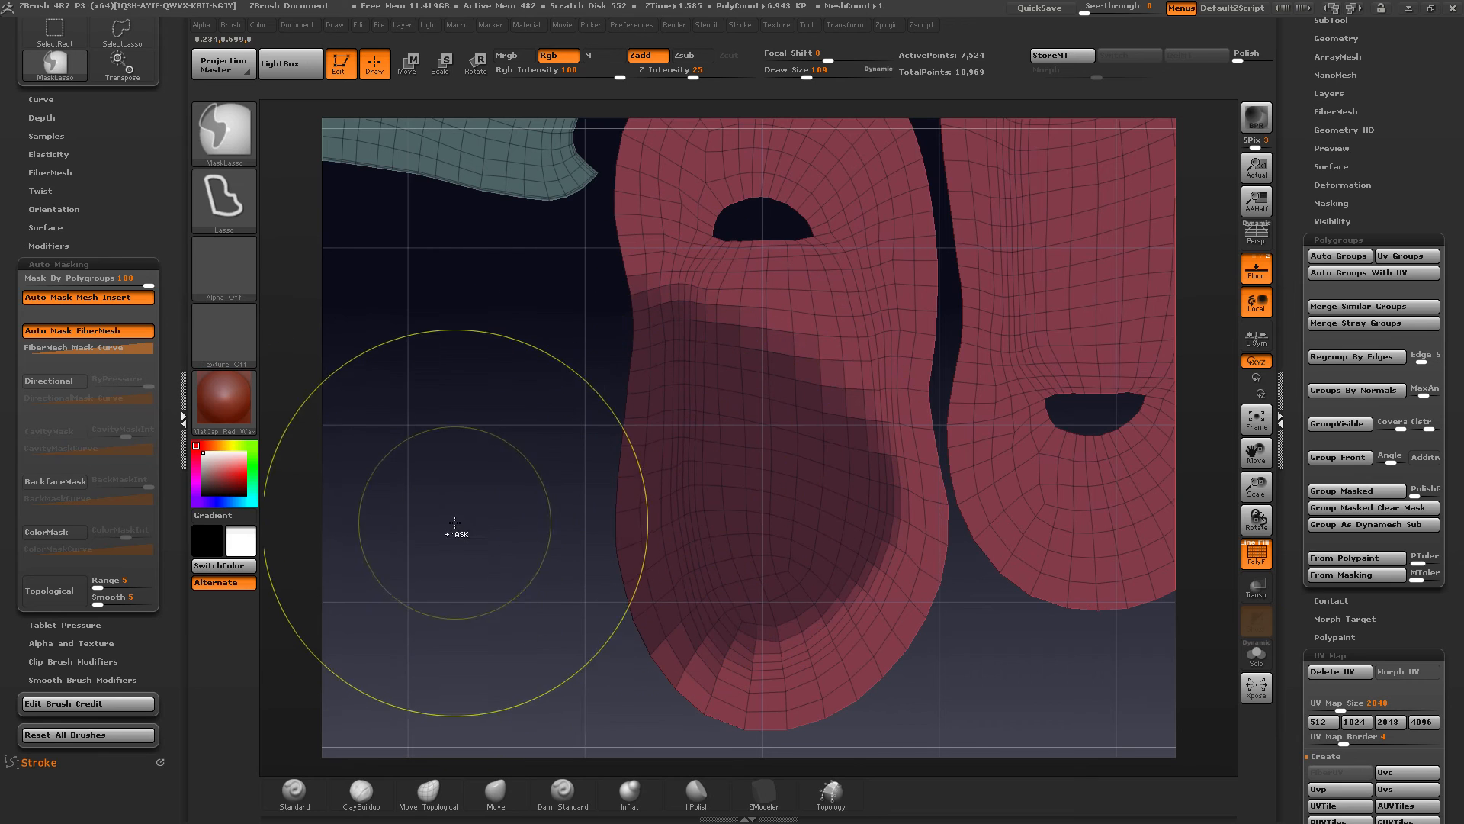
left_click(460, 545, "ctrl")
left_click(801, 342, "ctrl")
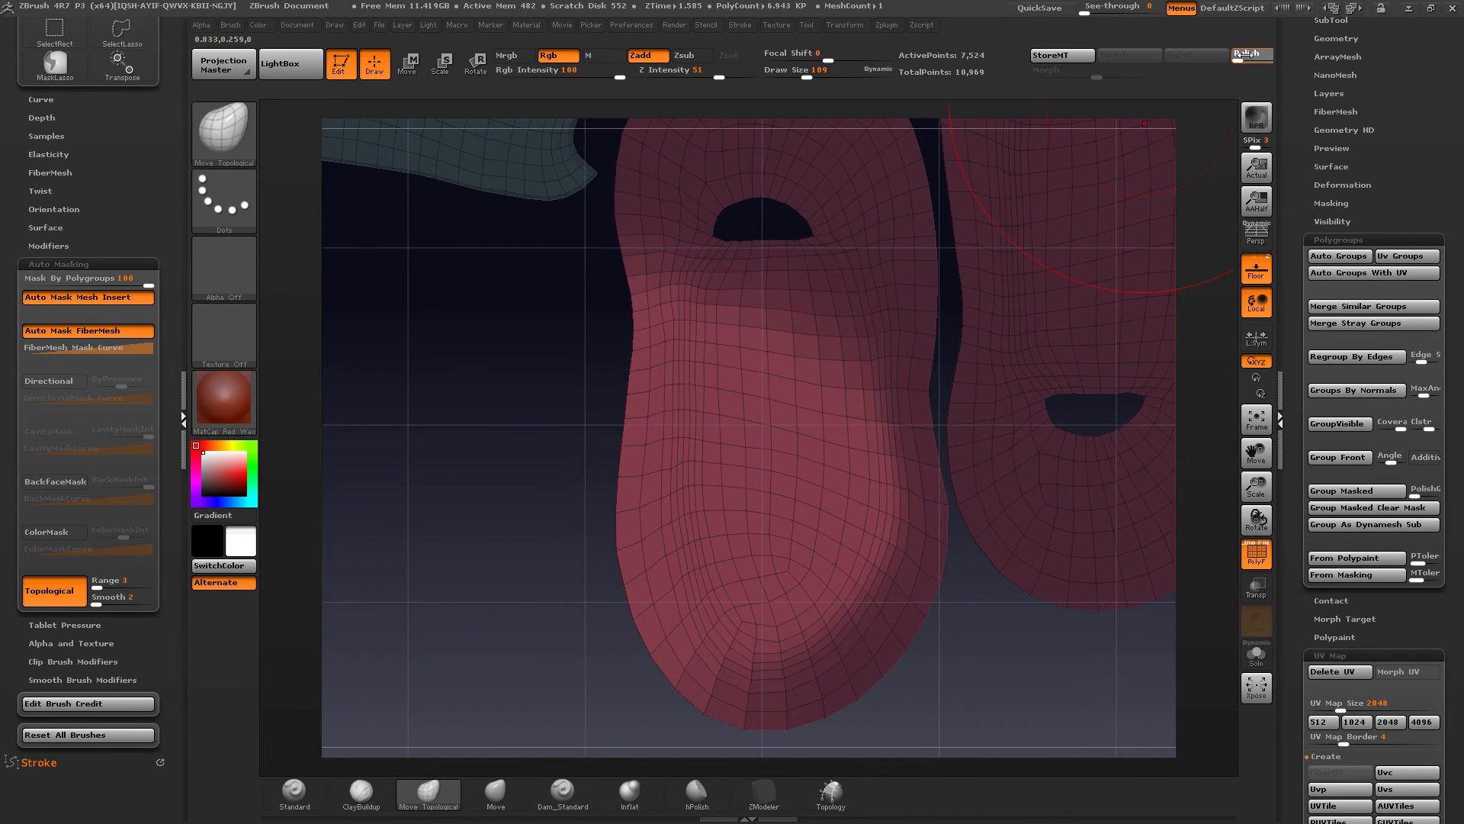
left_click_drag(1247, 54, 1365, 81)
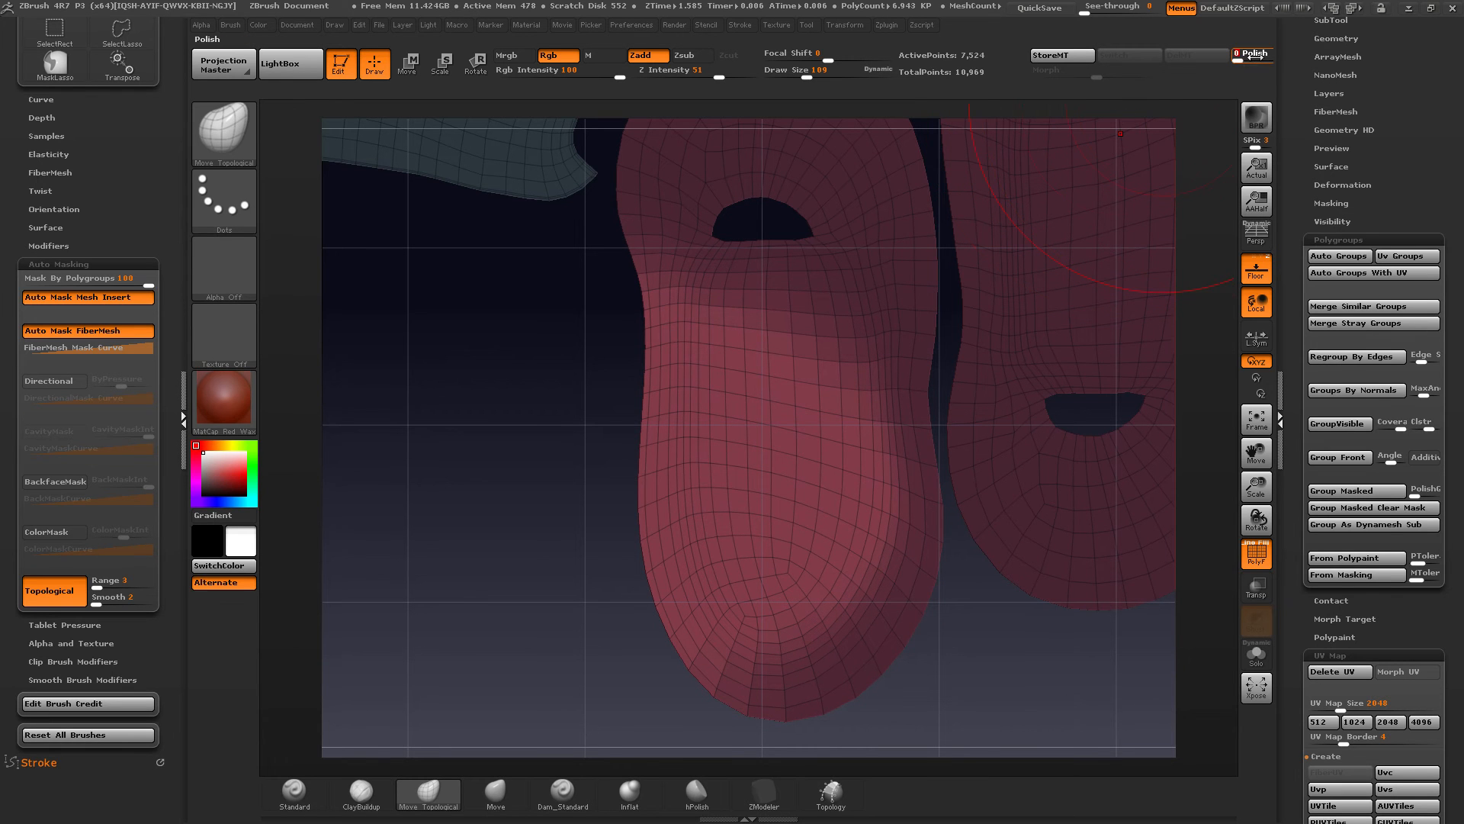
left_click_drag(1255, 55, 1262, 70)
key("ctrl+z")
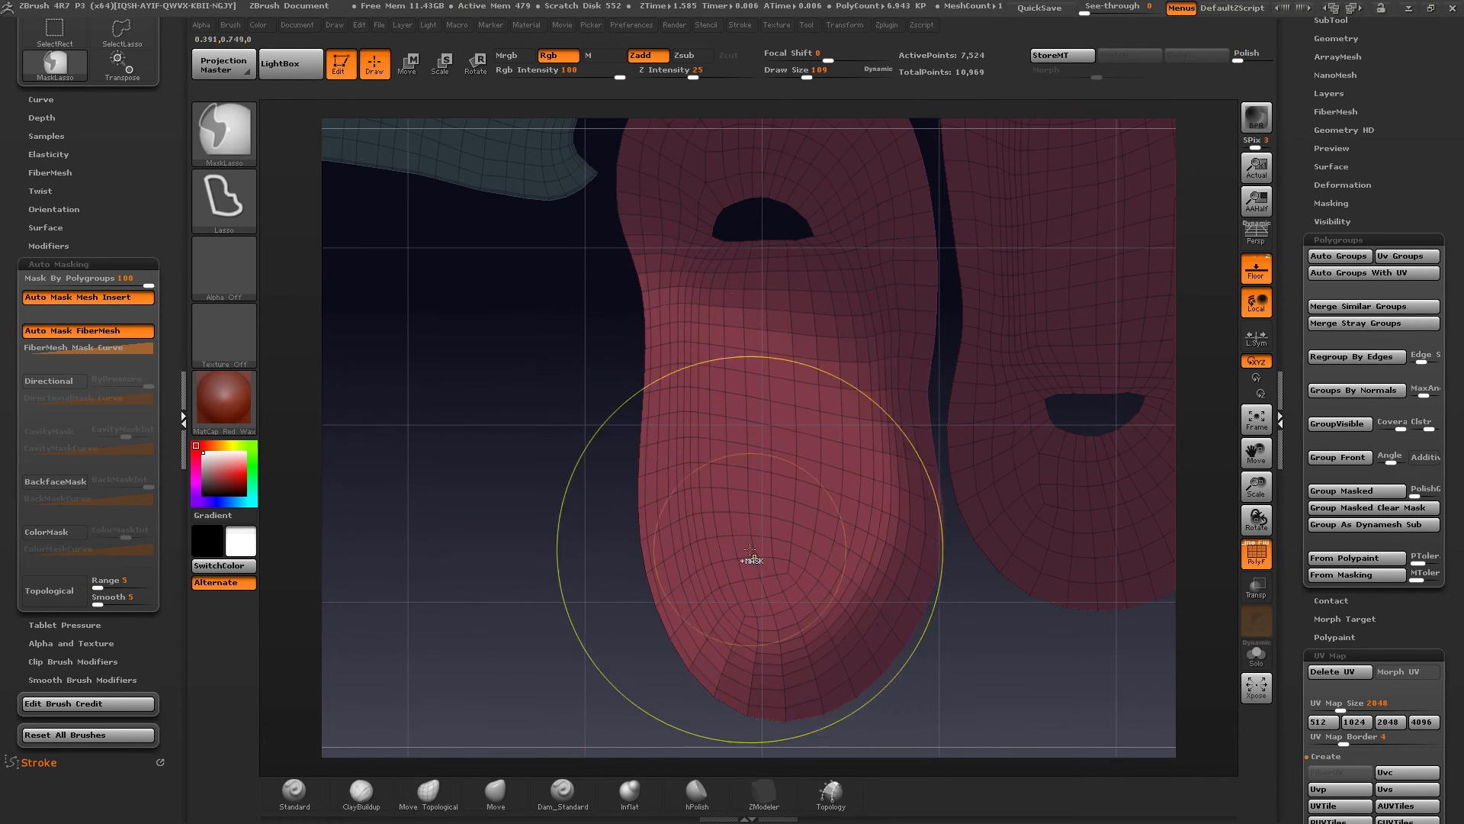
key("ctrl+z")
key("ctrl+shift+a")
right_click_drag(702, 489, 690, 397, "ctrl")
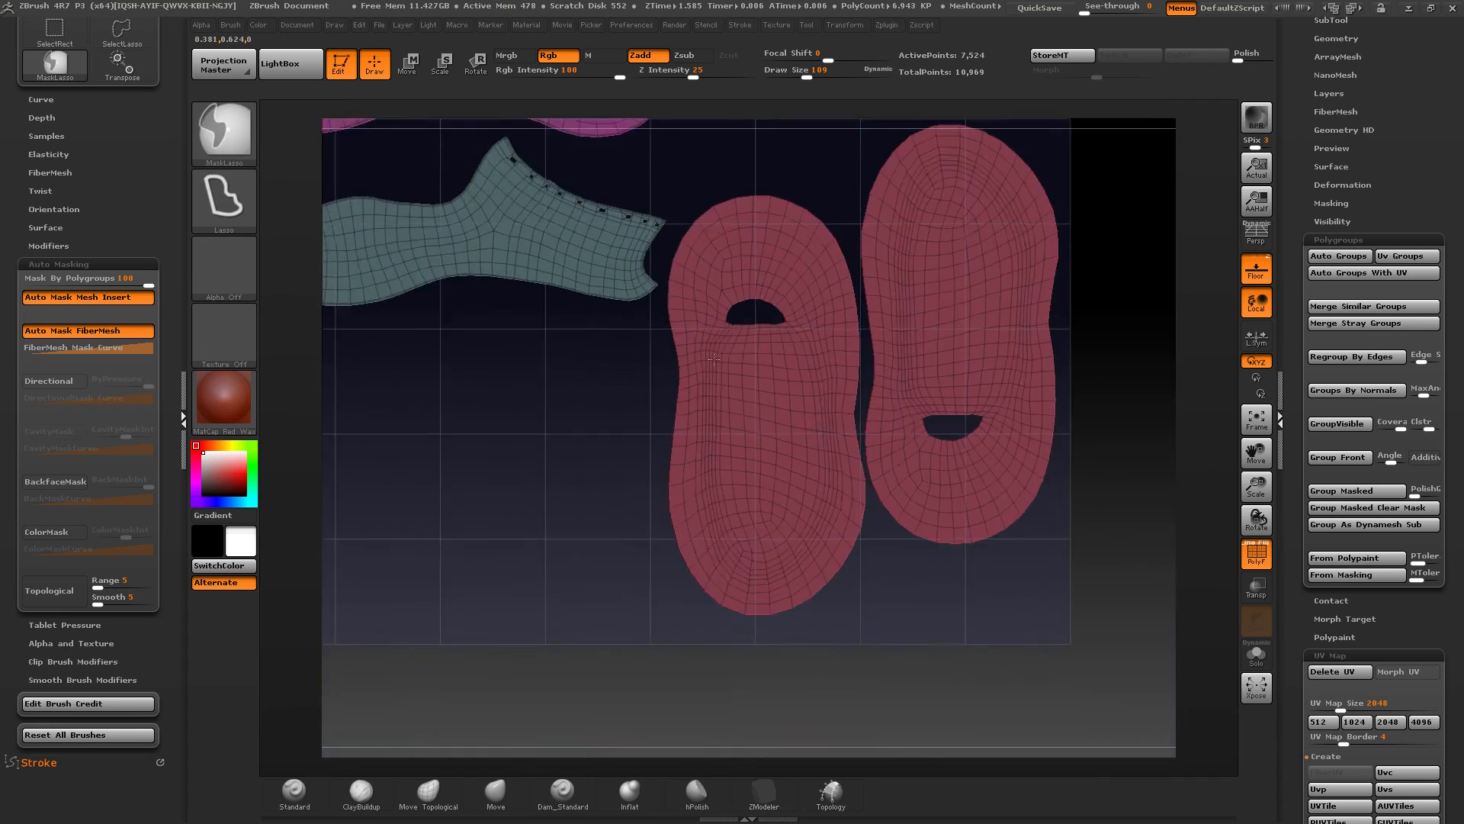
Step: Unhide all islands, then invert visibility and examine the small scattered pieces around the UV square
right_click_drag(648, 344, 618, 532, "alt")
right_click_drag(633, 579, 640, 507, "ctrl")
left_click(642, 509, "ctrl")
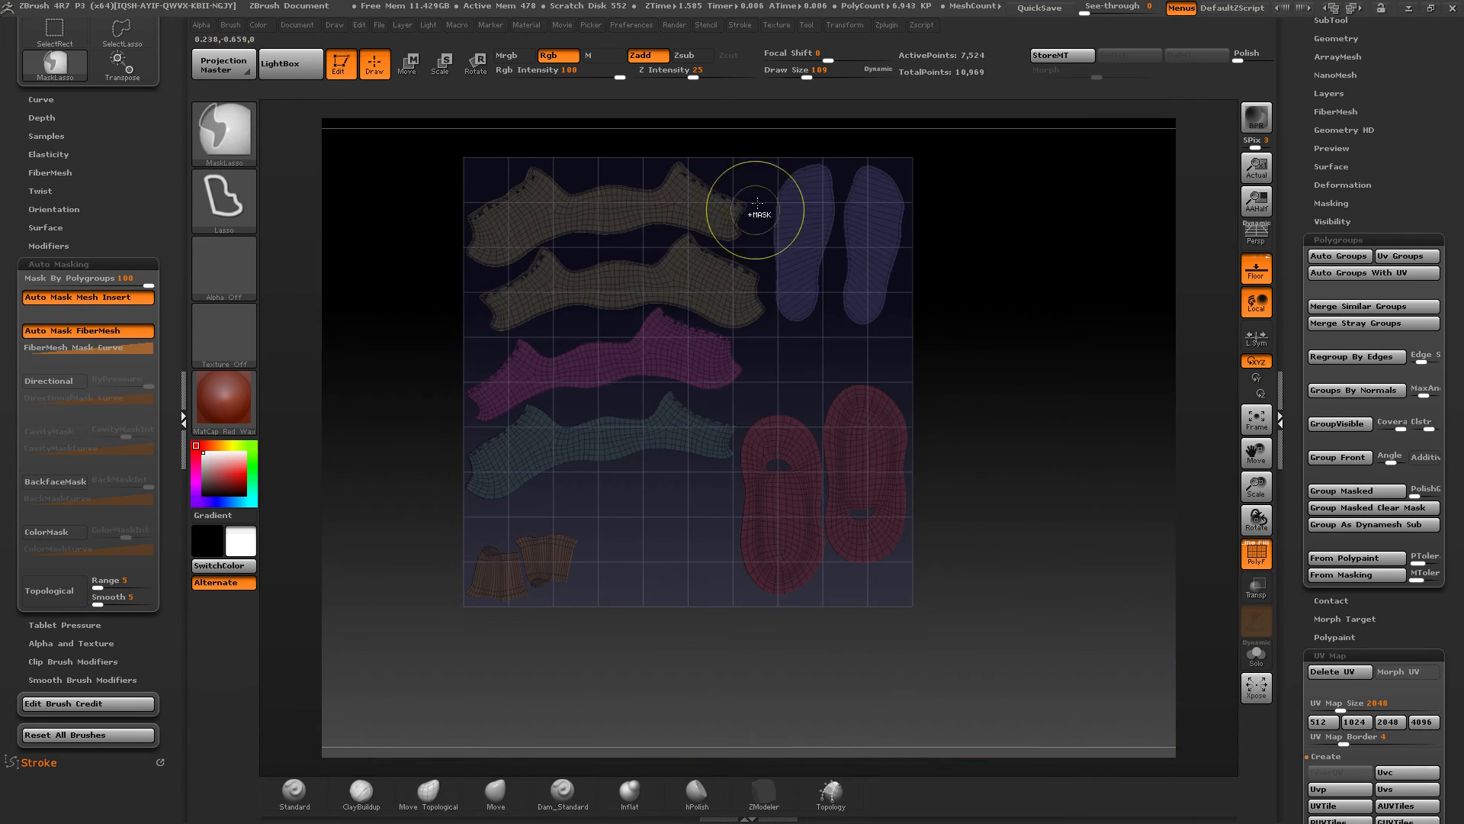
left_click(964, 388, "ctrl+shift")
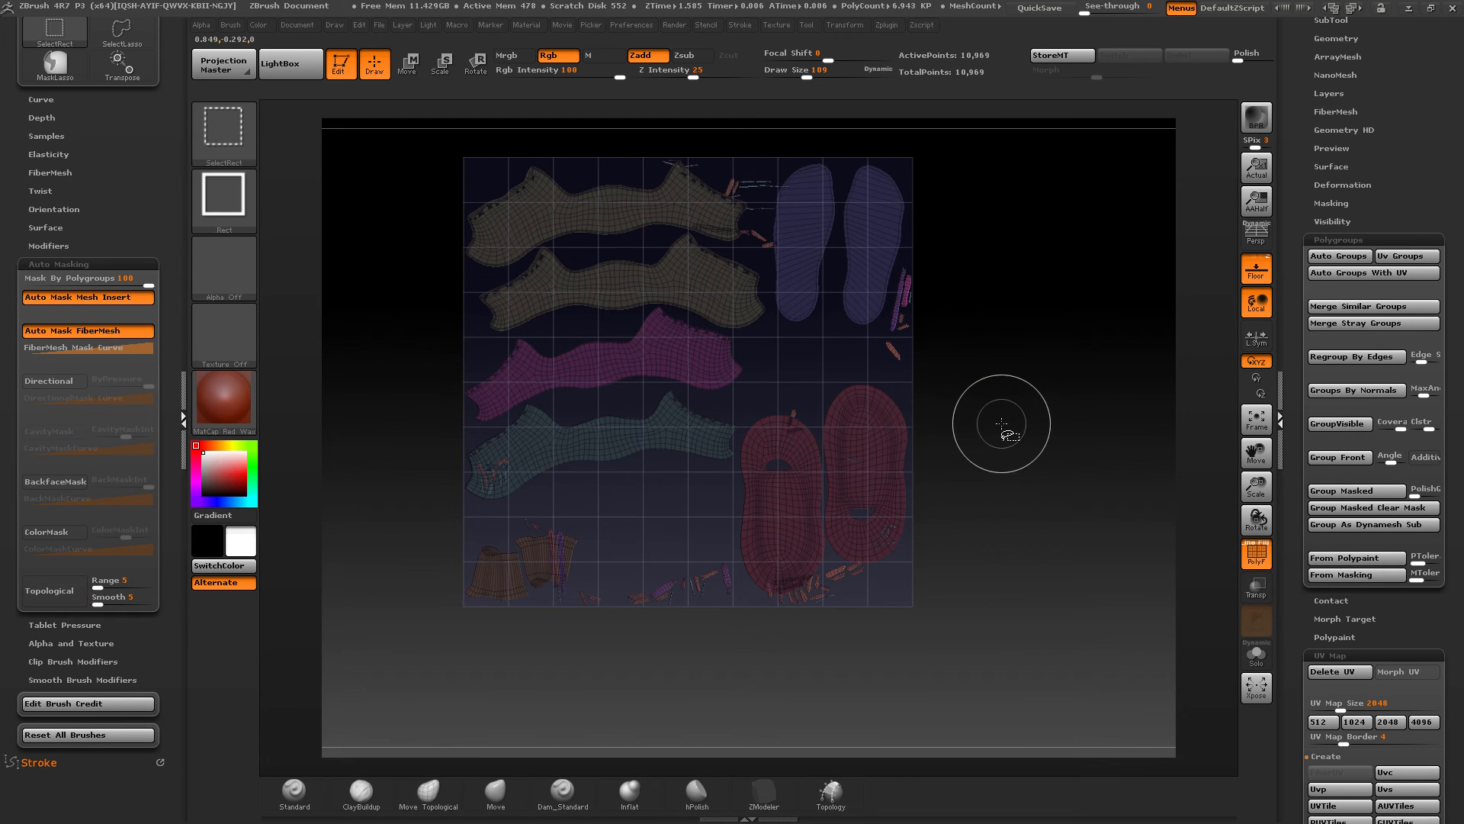
right_click_drag(701, 443, 715, 501, "alt")
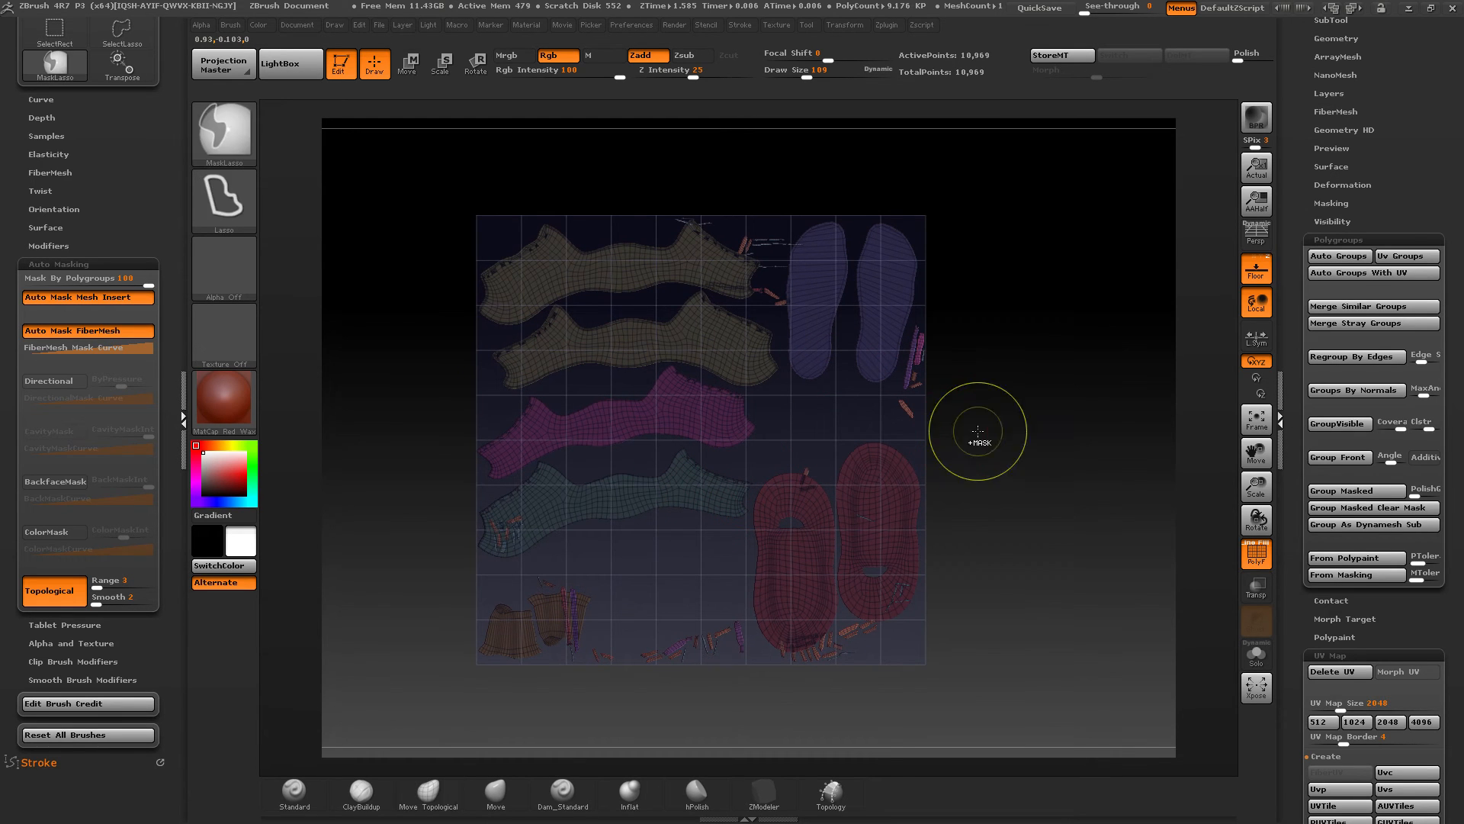
key("ctrl+z")
left_click_drag(1034, 363, 1074, 400, "ctrl+shift")
left_click_drag(873, 477, 901, 398, "alt")
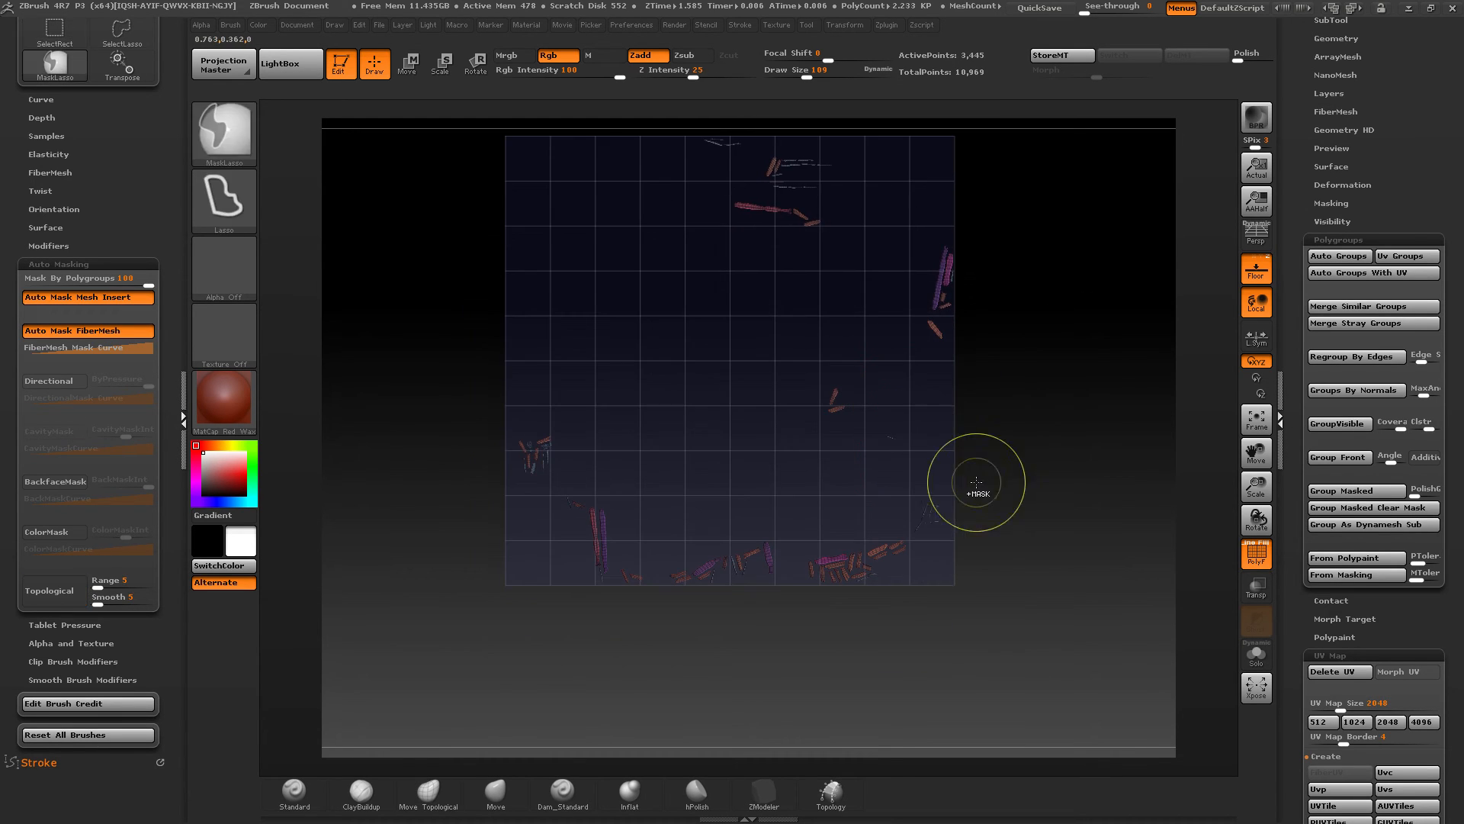
right_click_drag(962, 408, 934, 500, "ctrl")
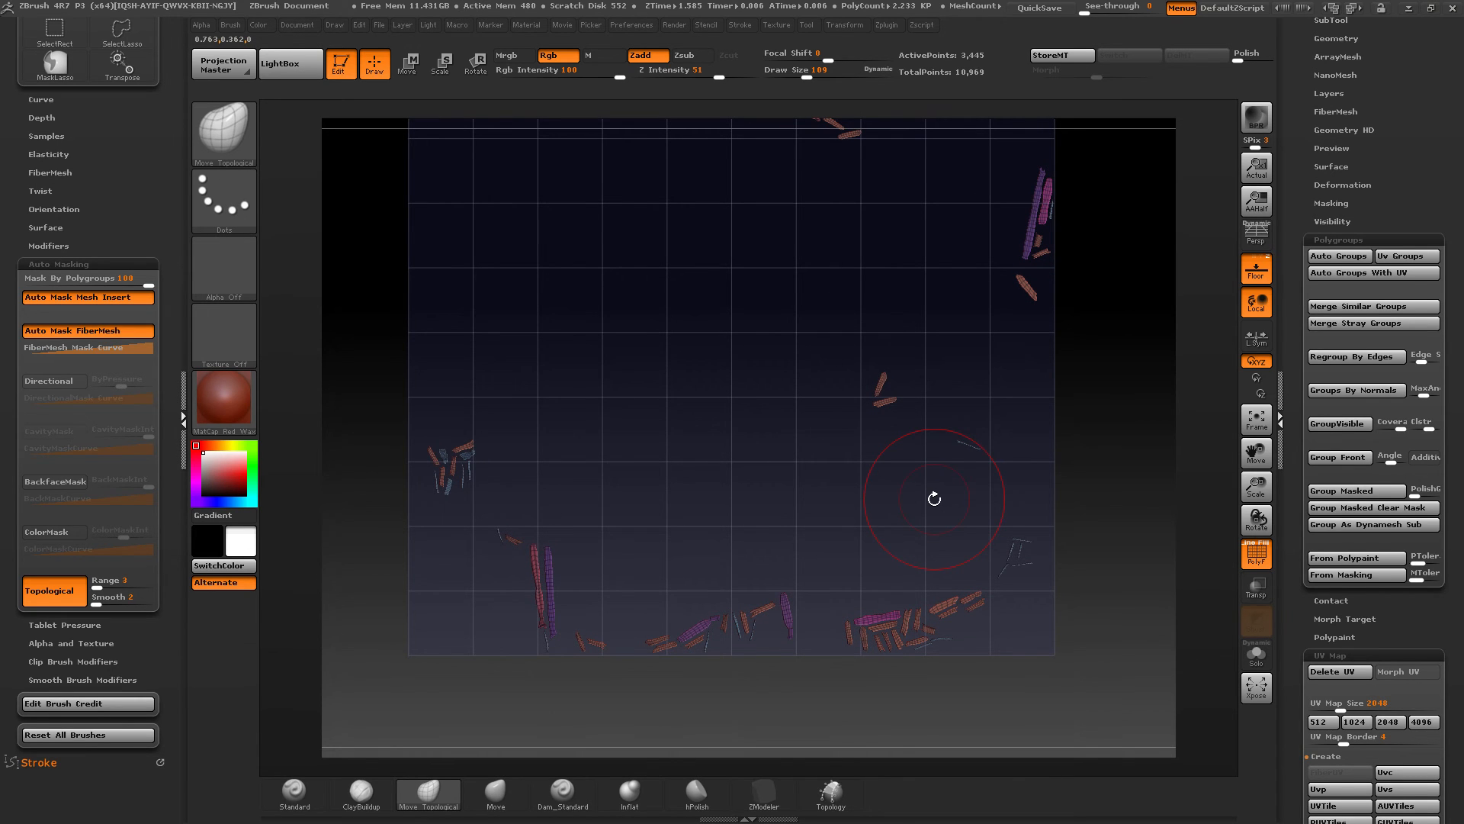
left_click_drag(744, 367, 738, 569, "alt")
right_click_drag(764, 360, 752, 443, "ctrl")
mouse_move(801, 297)
left_mouse_down("alt")
mouse_move(690, 396)
mouse_move(675, 458)
left_mouse_up("alt")
right_click_drag(716, 331, 710, 454, "ctrl")
mouse_move(715, 305)
left_mouse_down("alt")
mouse_move(738, 347)
mouse_move(705, 511)
left_mouse_up("alt")
mouse_move(717, 492)
right_mouse_down("ctrl")
mouse_move(723, 534)
mouse_move(742, 401)
right_mouse_up("ctrl")
Step: Show every island again, isolate the thin strip pieces, and clear any mask
left_click(824, 402, "ctrl+shift")
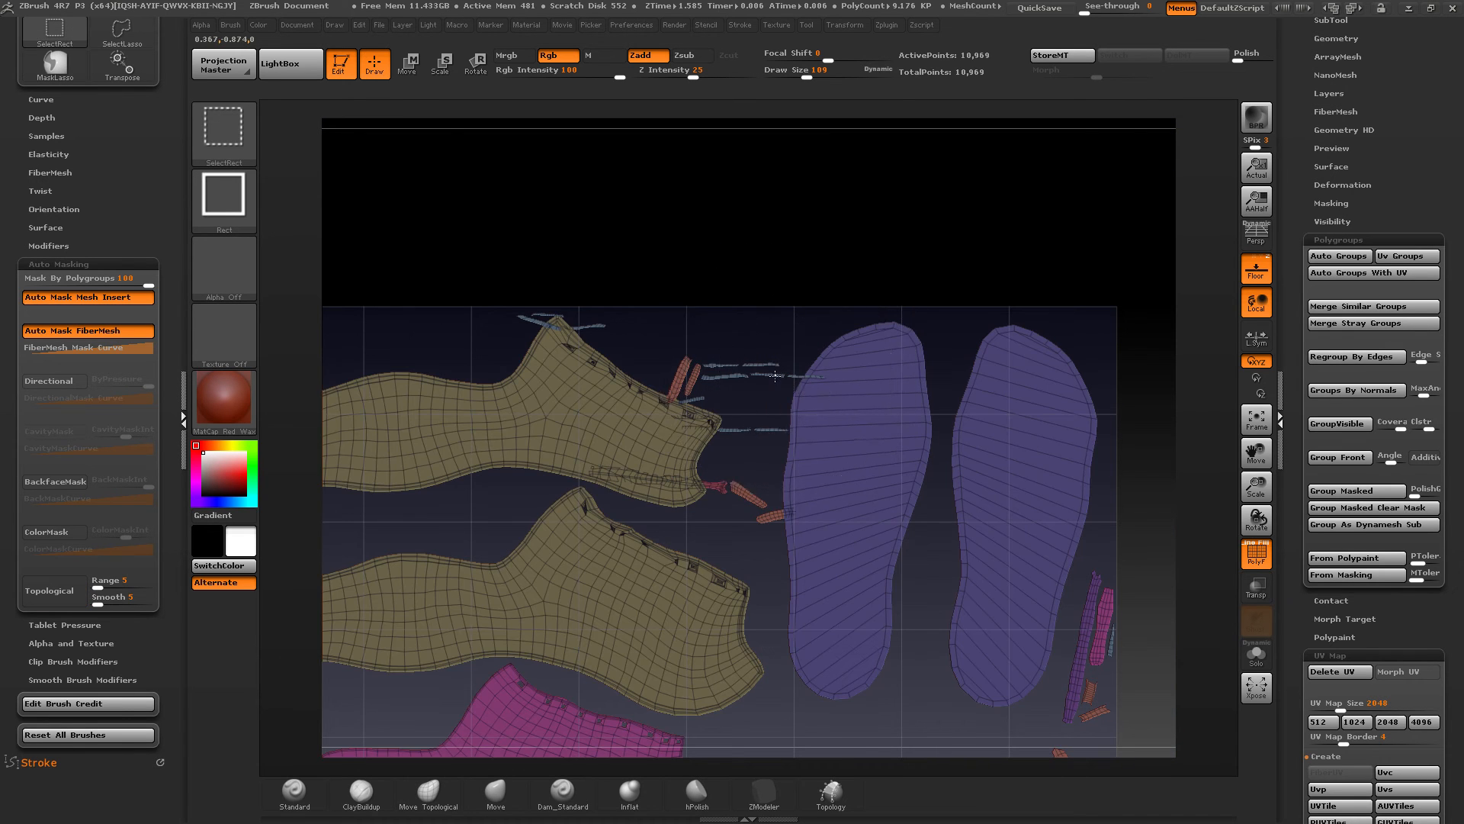
left_click(777, 374, "ctrl+shift")
mouse_move(765, 626)
right_mouse_down("ctrl")
mouse_move(734, 556)
mouse_move(794, 392)
mouse_move(777, 452)
mouse_move(787, 478)
right_mouse_up("ctrl")
mouse_move(583, 486)
right_mouse_down("alt")
mouse_move(693, 338)
mouse_move(693, 432)
mouse_move(748, 281)
mouse_move(642, 398)
right_mouse_up("alt")
left_click_drag(612, 438, 646, 440, "ctrl")
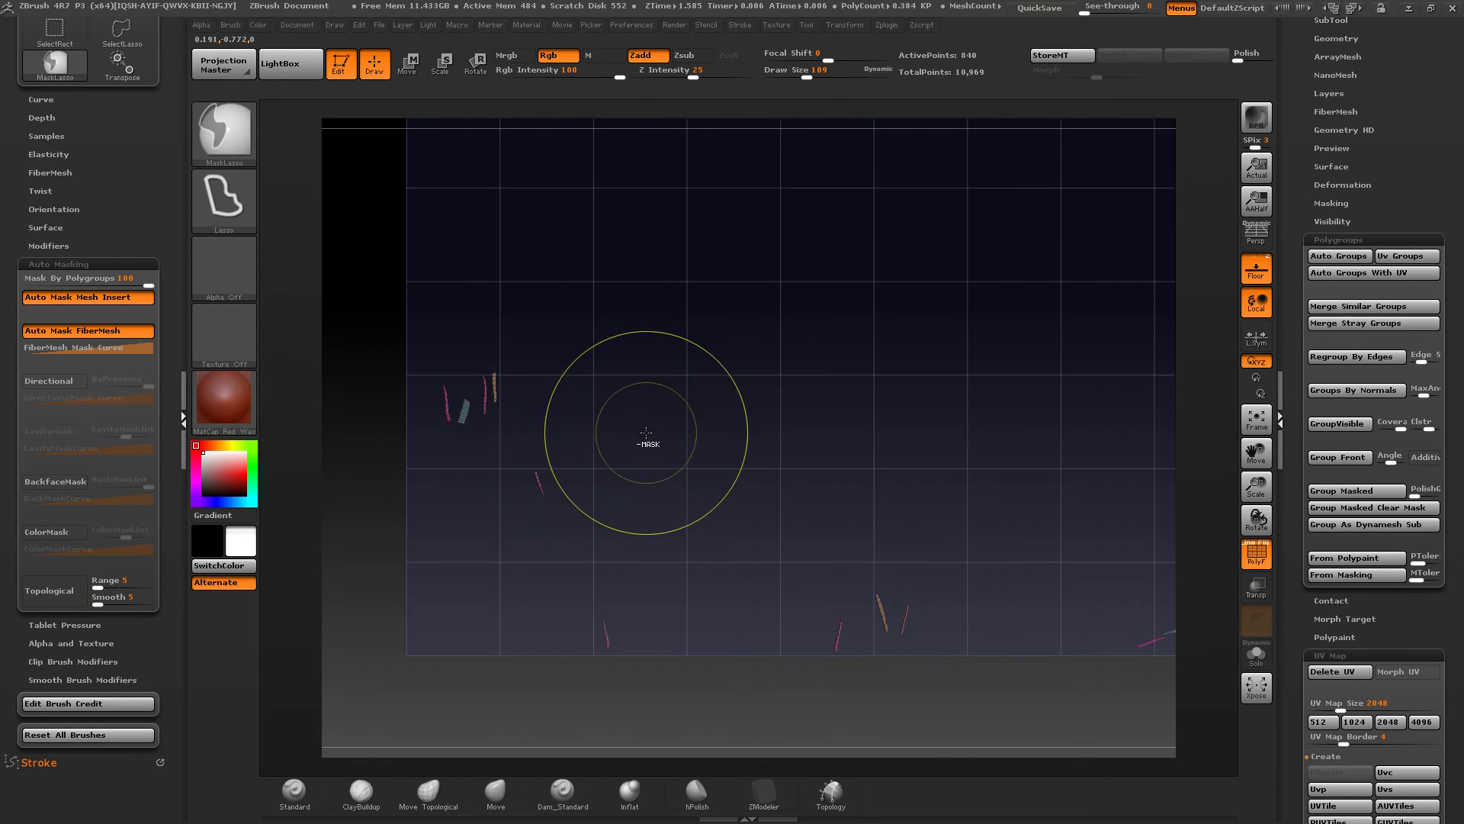
Step: Move the two upper magenta strips and the teal strip side by side against the UV square's left edge
right_click_drag(647, 442, 776, 407, "alt")
mouse_move(626, 473)
right_mouse_down("alt")
mouse_move(974, 180)
mouse_move(982, 57)
right_mouse_up("alt")
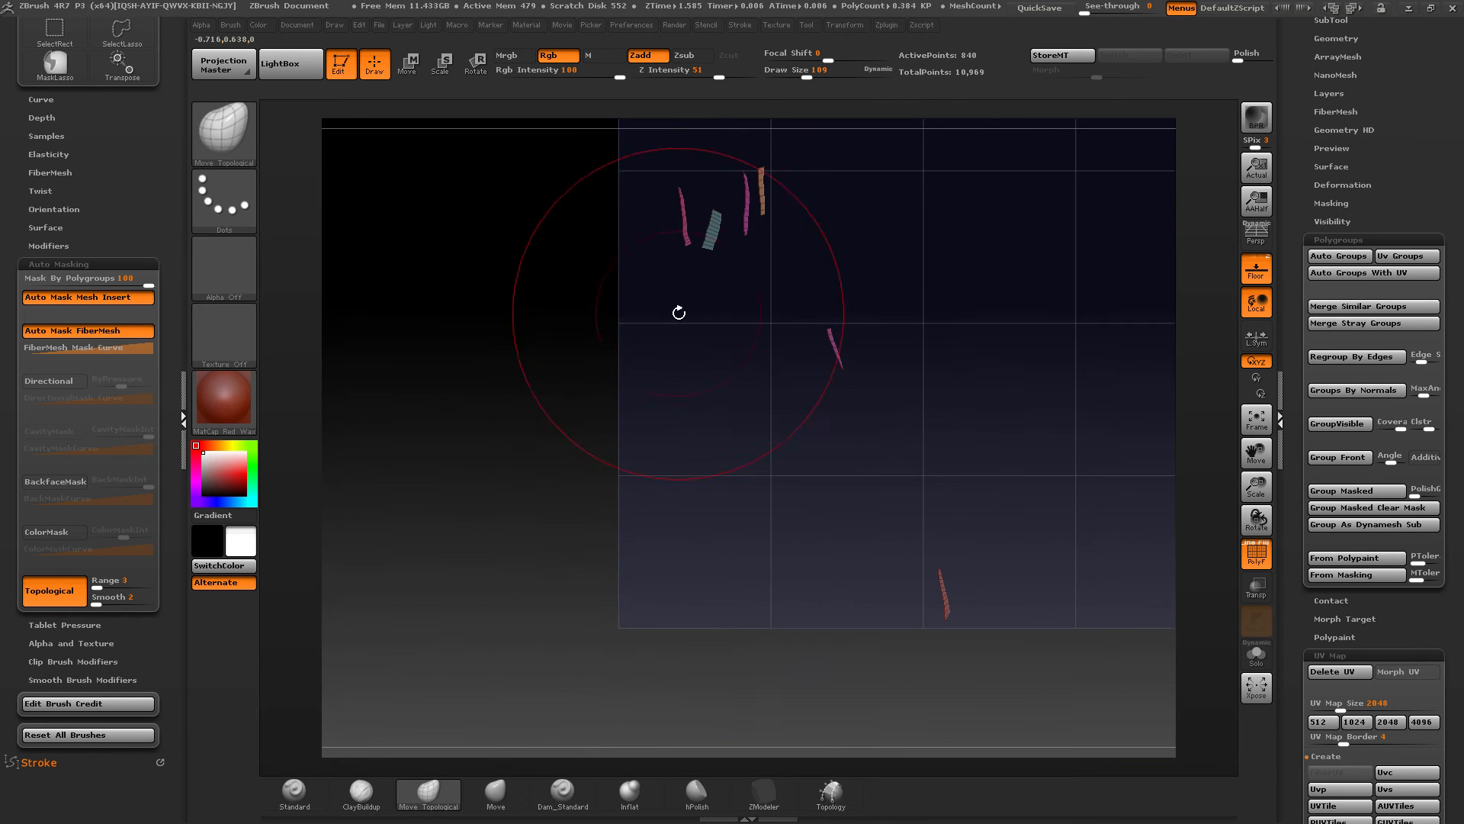
left_click(408, 67)
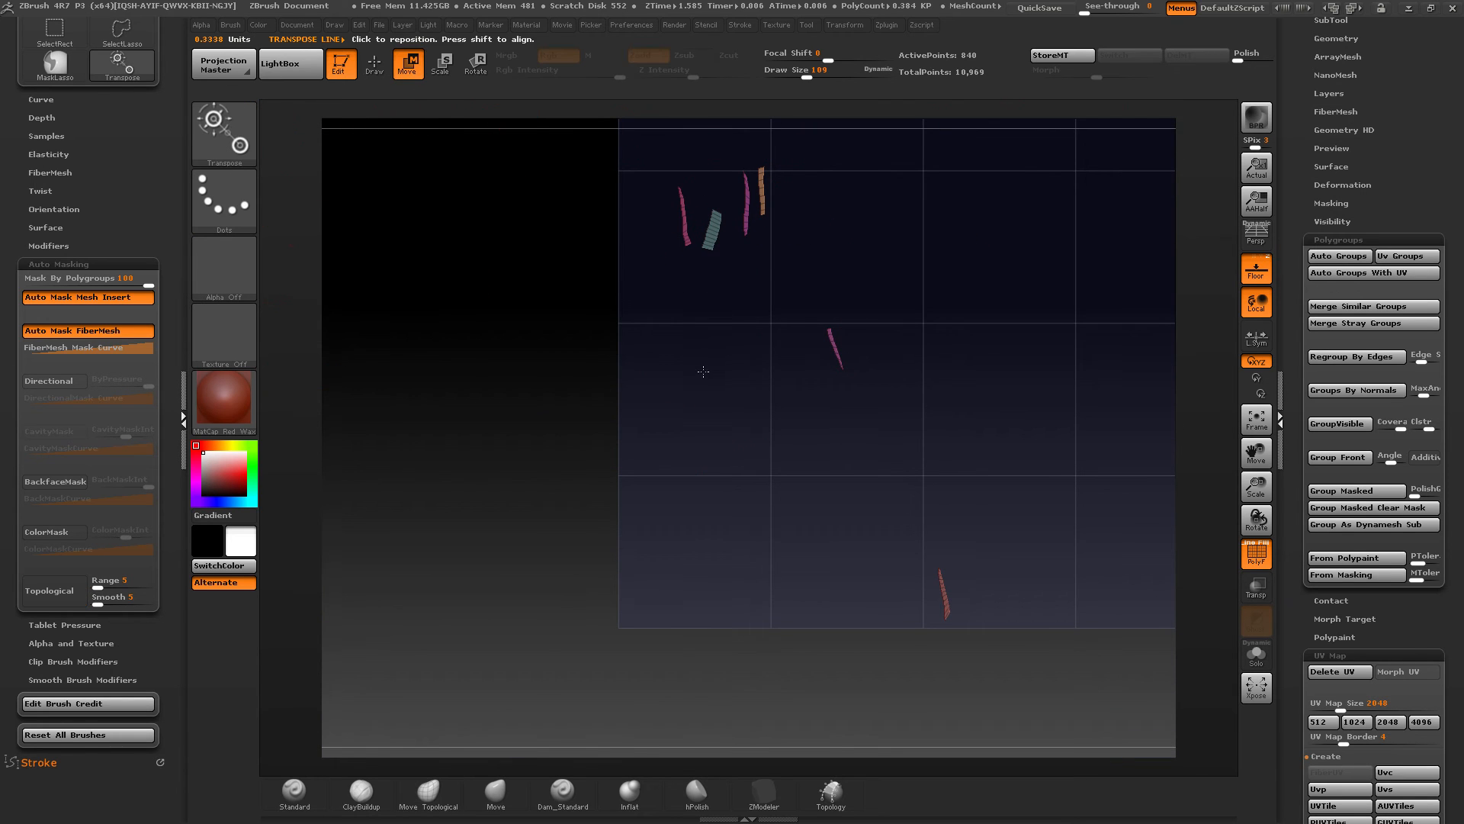
mouse_move(687, 243)
left_mouse_down()
mouse_move(683, 340)
mouse_move(687, 301)
mouse_move(644, 330)
mouse_move(633, 374)
left_mouse_up()
left_click_drag(713, 250, 712, 360)
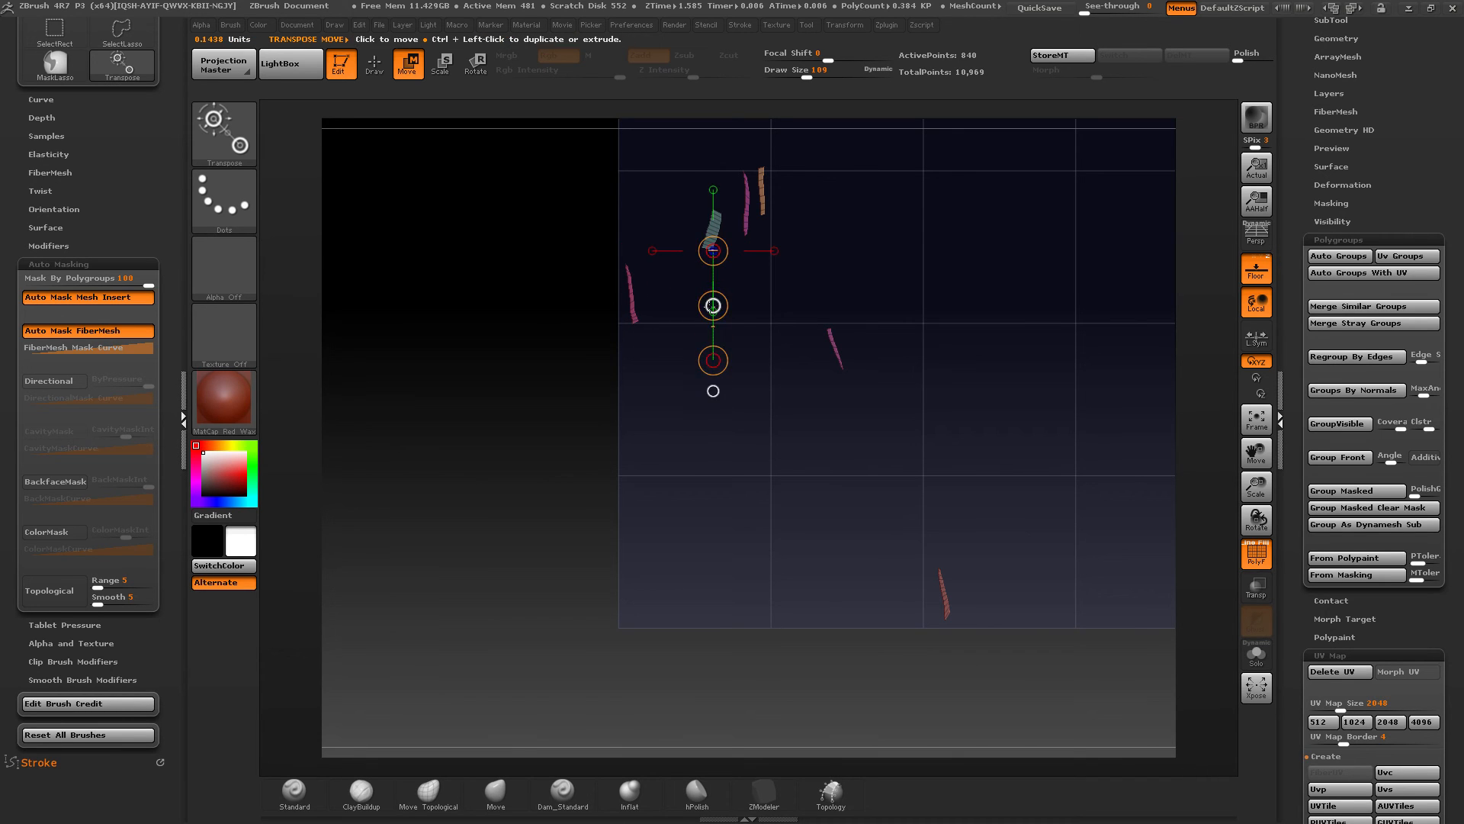
left_click_drag(713, 305, 653, 380)
left_click_drag(746, 217, 748, 353)
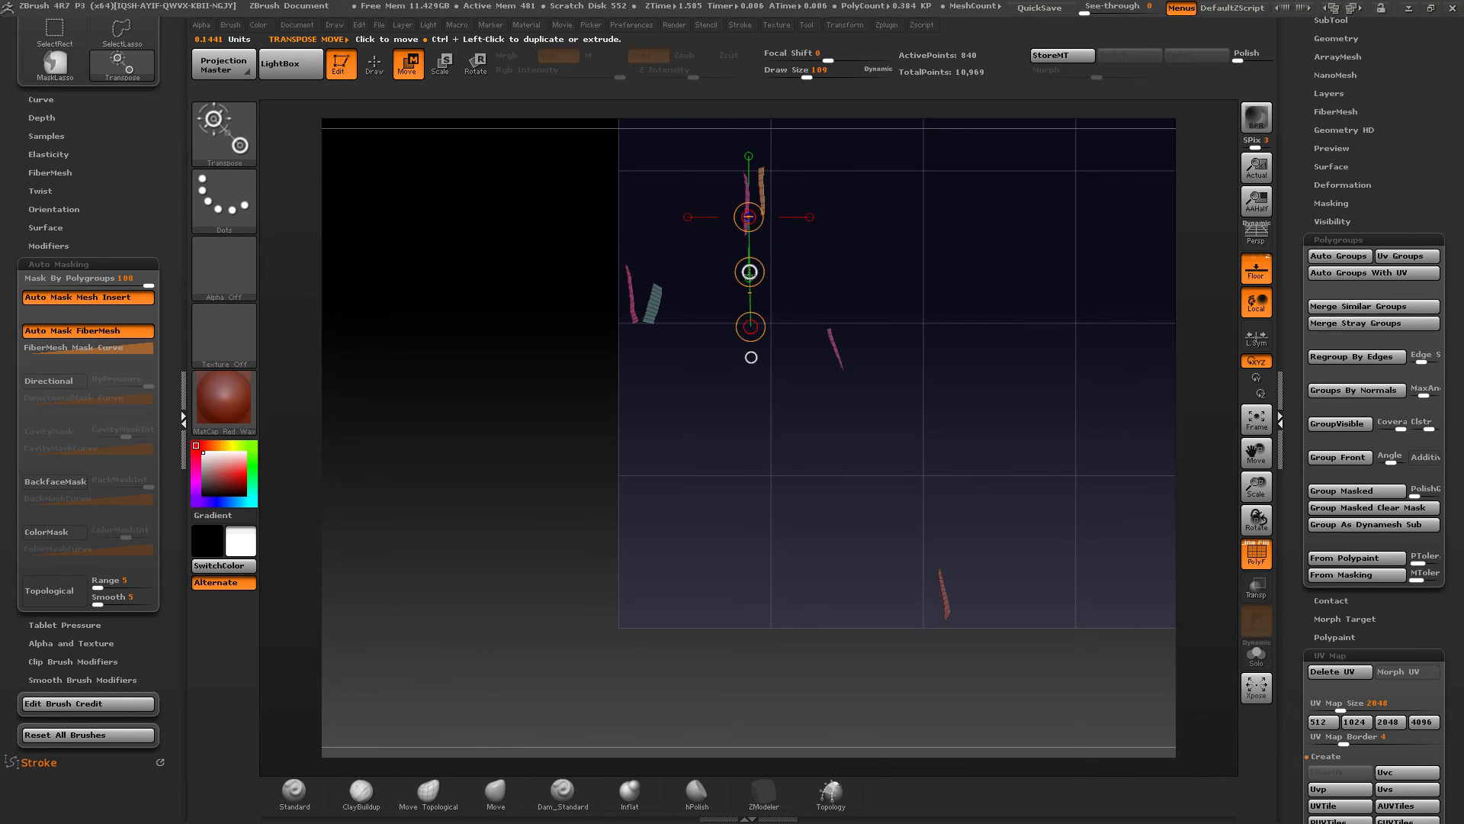
mouse_move(748, 272)
left_mouse_down()
mouse_move(688, 354)
mouse_move(623, 362)
left_mouse_up()
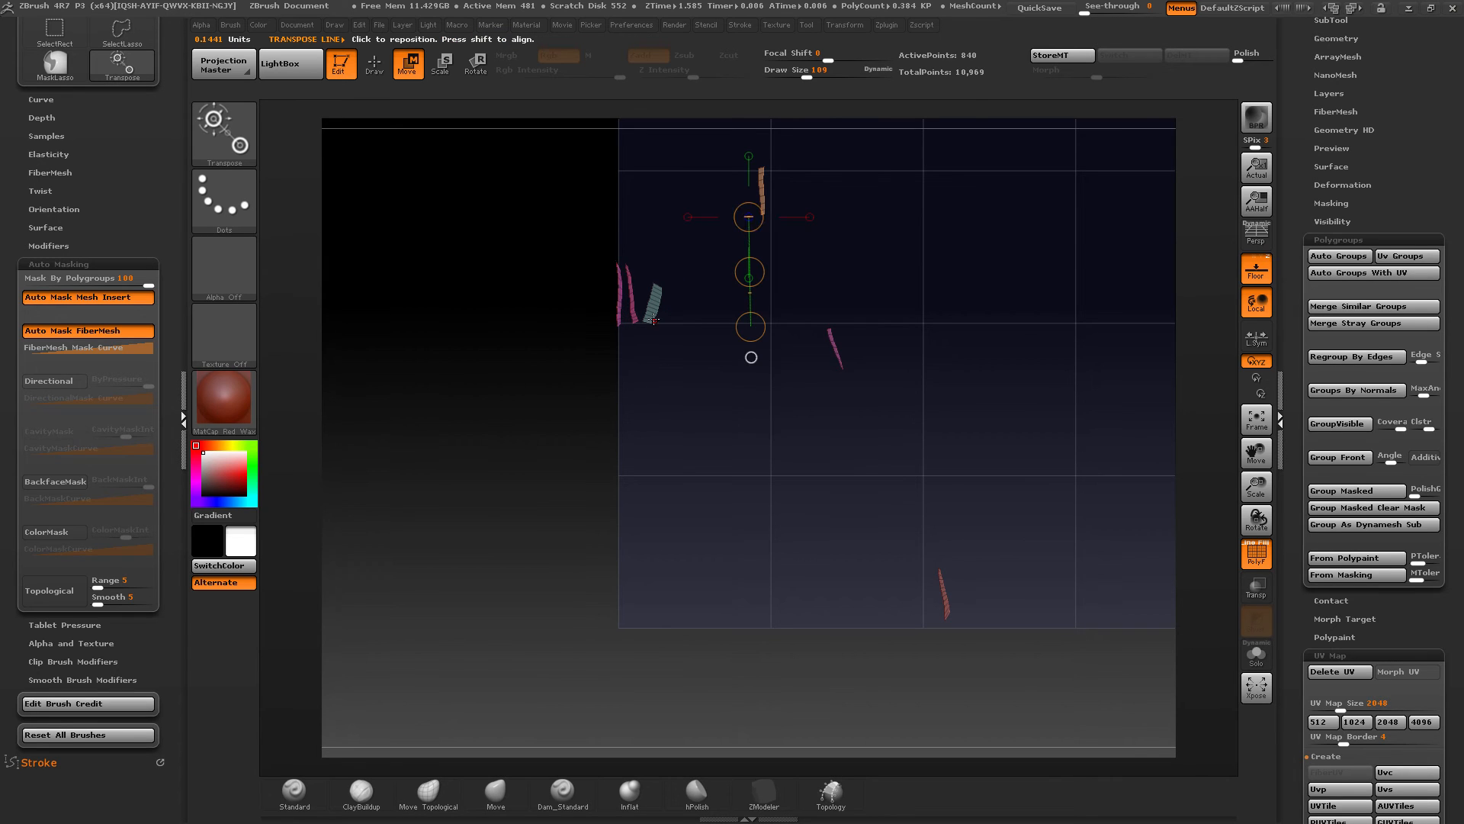
Step: Place the orange and slanted magenta strips below the first row at the left edge, with the red strip under them
left_click_drag(875, 276, 811, 405, "alt")
mouse_move(698, 299)
left_mouse_down()
mouse_move(792, 295)
mouse_move(610, 469)
left_mouse_up()
mouse_move(771, 483)
left_mouse_down()
mouse_move(840, 482)
mouse_move(689, 501)
mouse_move(605, 491)
left_mouse_up()
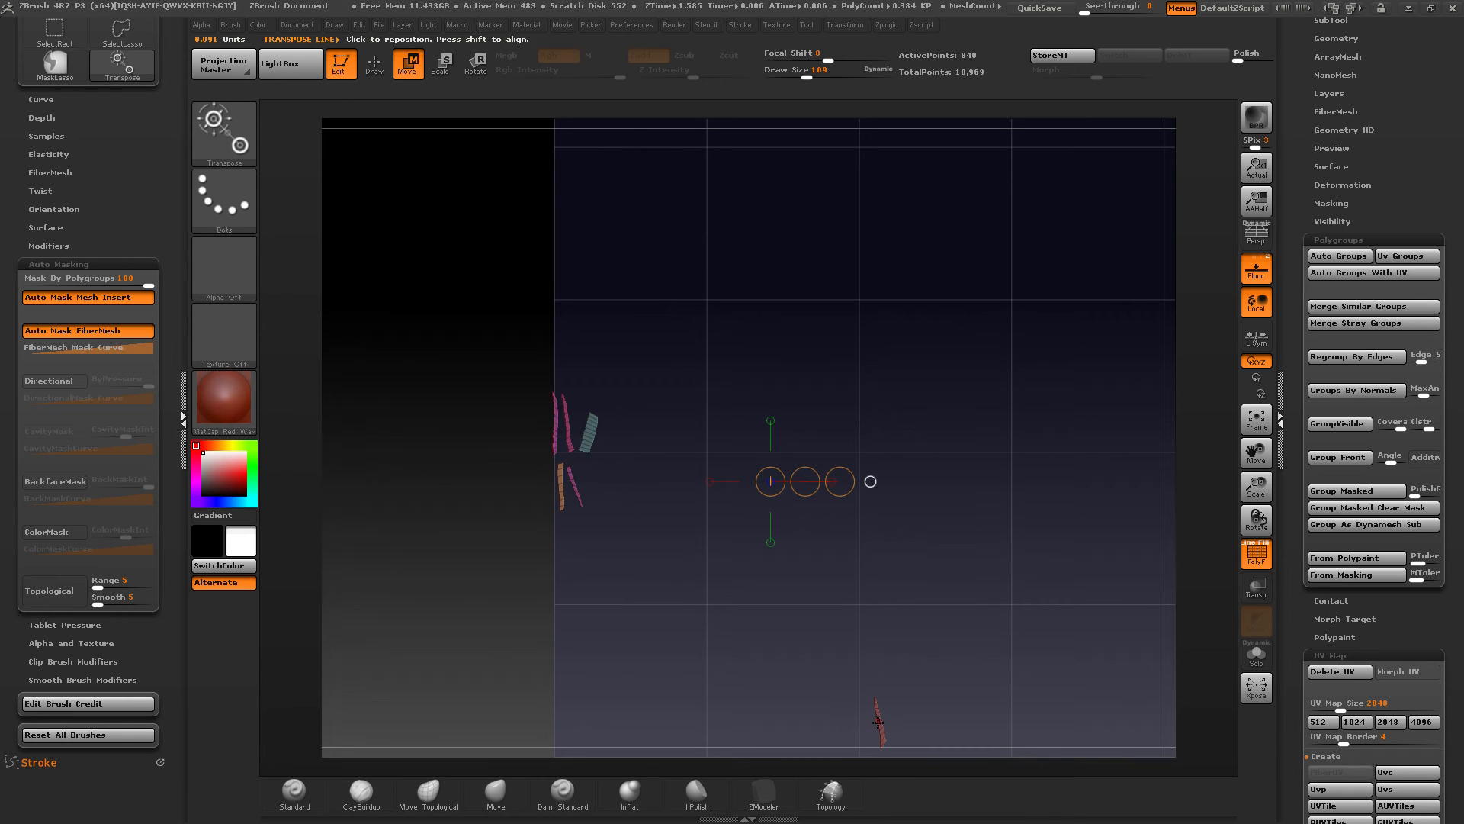
mouse_move(877, 722)
left_mouse_down()
mouse_move(967, 722)
mouse_move(775, 671)
mouse_move(609, 549)
left_mouse_up()
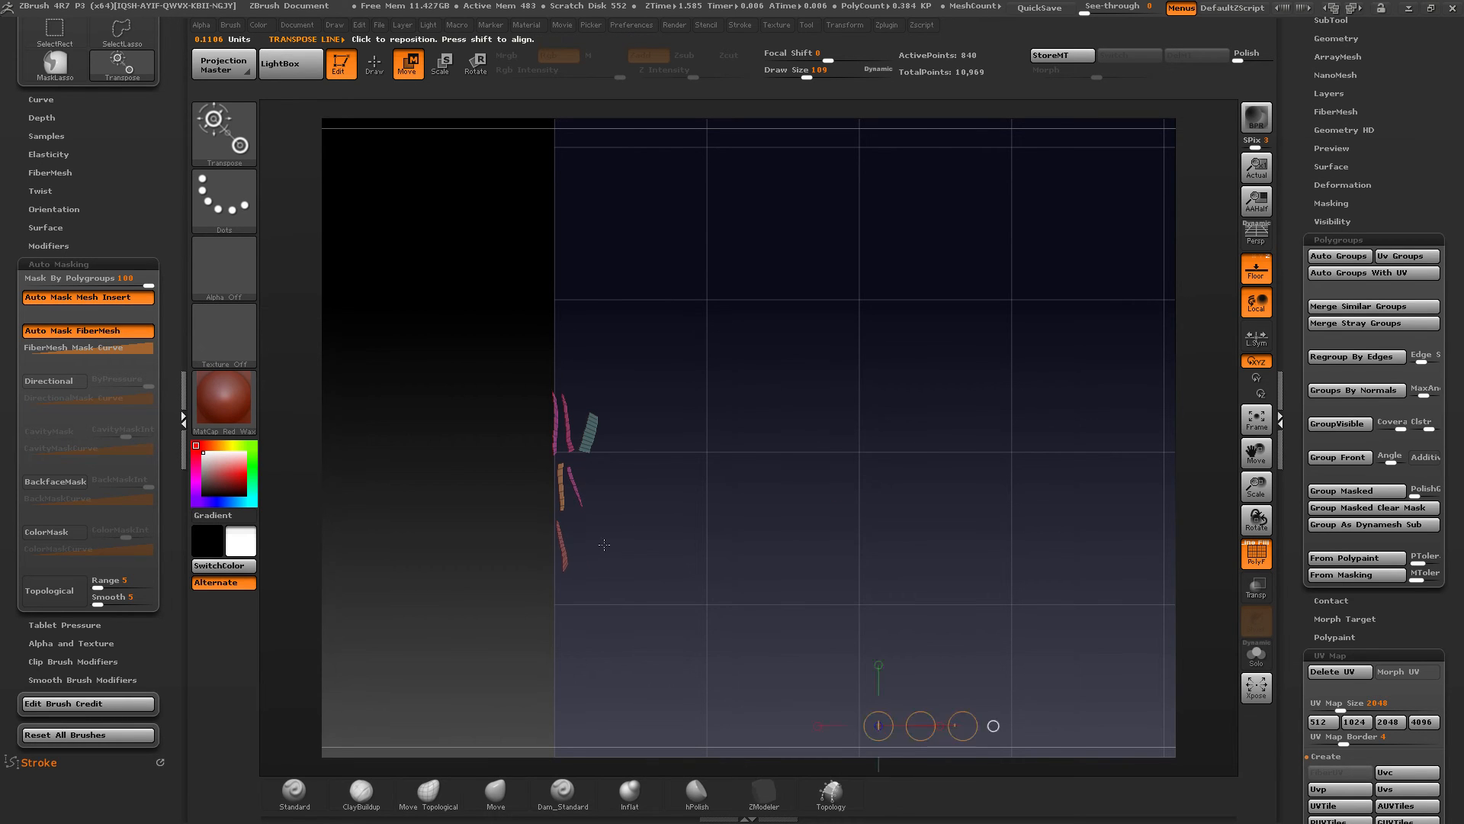
Step: Move the next magenta strip from the lower edge beside the red strip in the stack's bottom row
left_click_drag(894, 423, 580, 343, "alt")
mouse_move(945, 622)
left_mouse_down()
mouse_move(774, 622)
mouse_move(818, 598)
mouse_move(453, 406)
left_mouse_up()
left_click_drag(640, 405, 1150, 525, "alt")
left_click_drag(942, 511, 839, 417, "alt")
left_click_drag(949, 452, 948, 566)
left_click_drag(960, 512, 673, 543)
right_click_drag(922, 462, 648, 366, "alt")
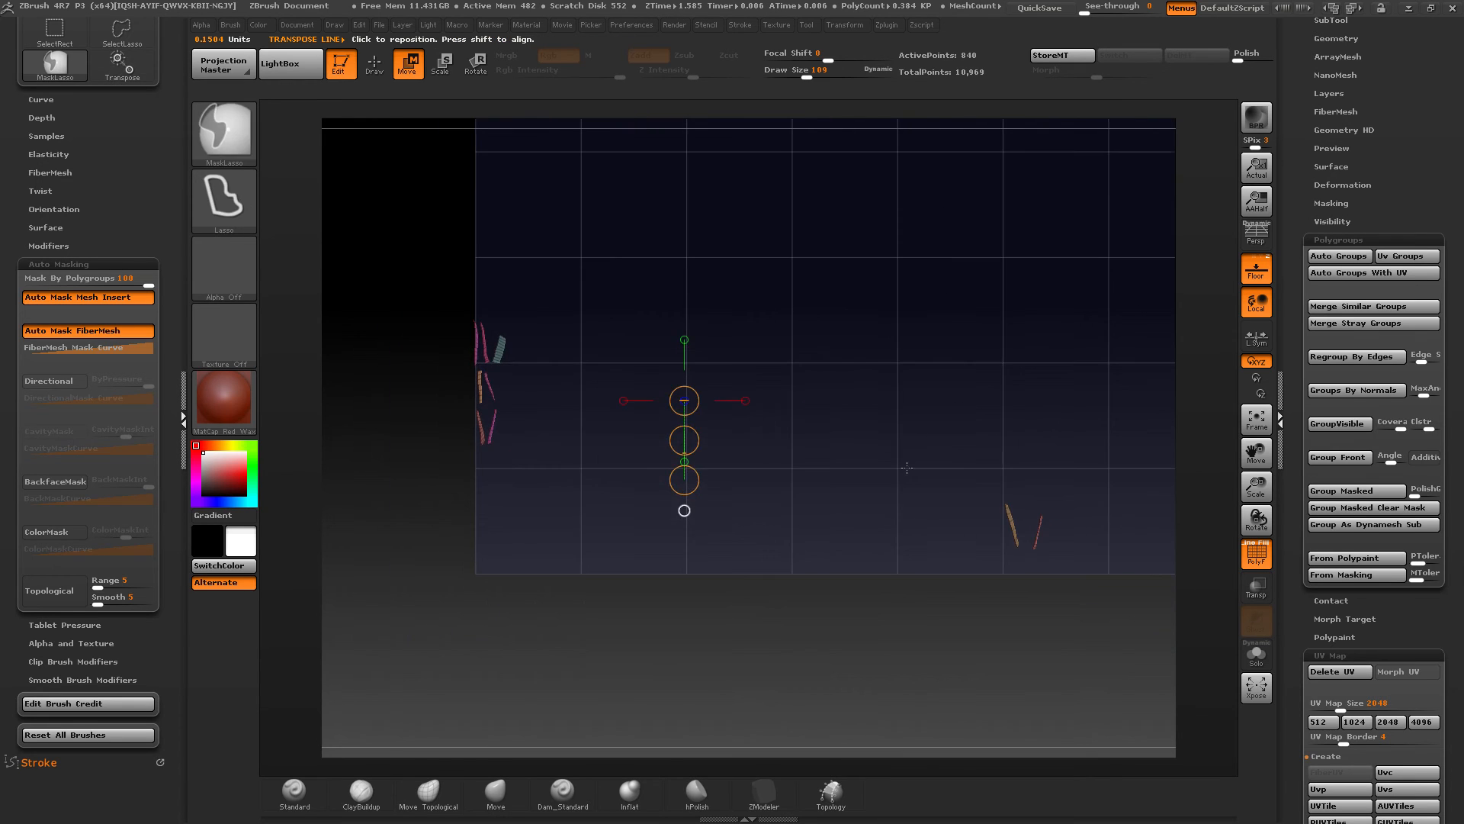
Step: Fit the slanted orange strip into the stack's middle row and the thin red strip into its bottom row
right_click_drag(1020, 503, 897, 519, "alt")
mouse_move(881, 540)
left_mouse_down()
mouse_move(918, 451)
mouse_move(862, 474)
mouse_move(528, 443)
left_mouse_up()
left_click_drag(257, 436, 271, 436)
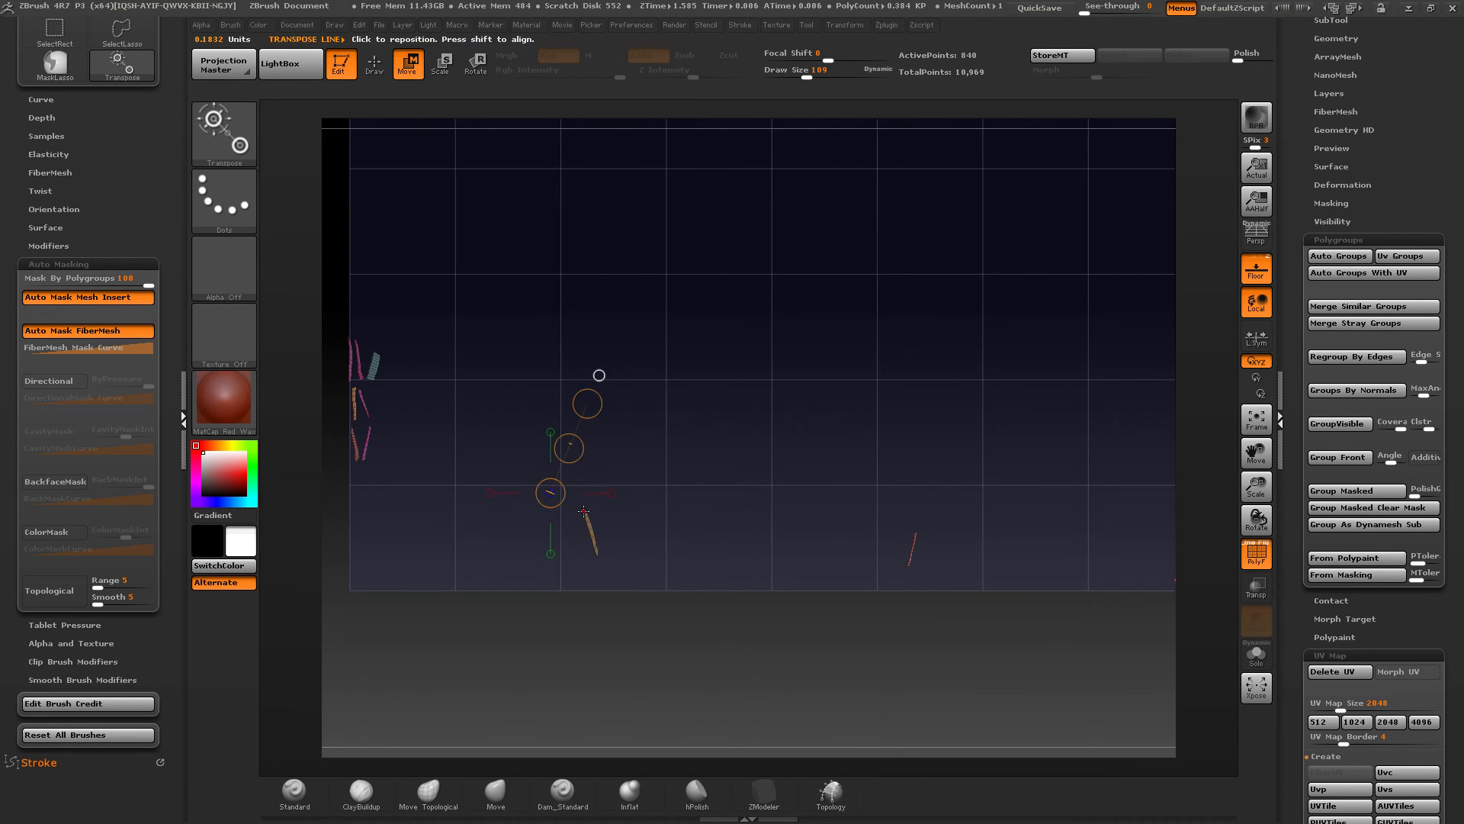
left_click_drag(589, 529, 790, 529, "shift")
mouse_move(689, 529)
left_mouse_down()
mouse_move(447, 484)
mouse_move(465, 485)
left_mouse_up()
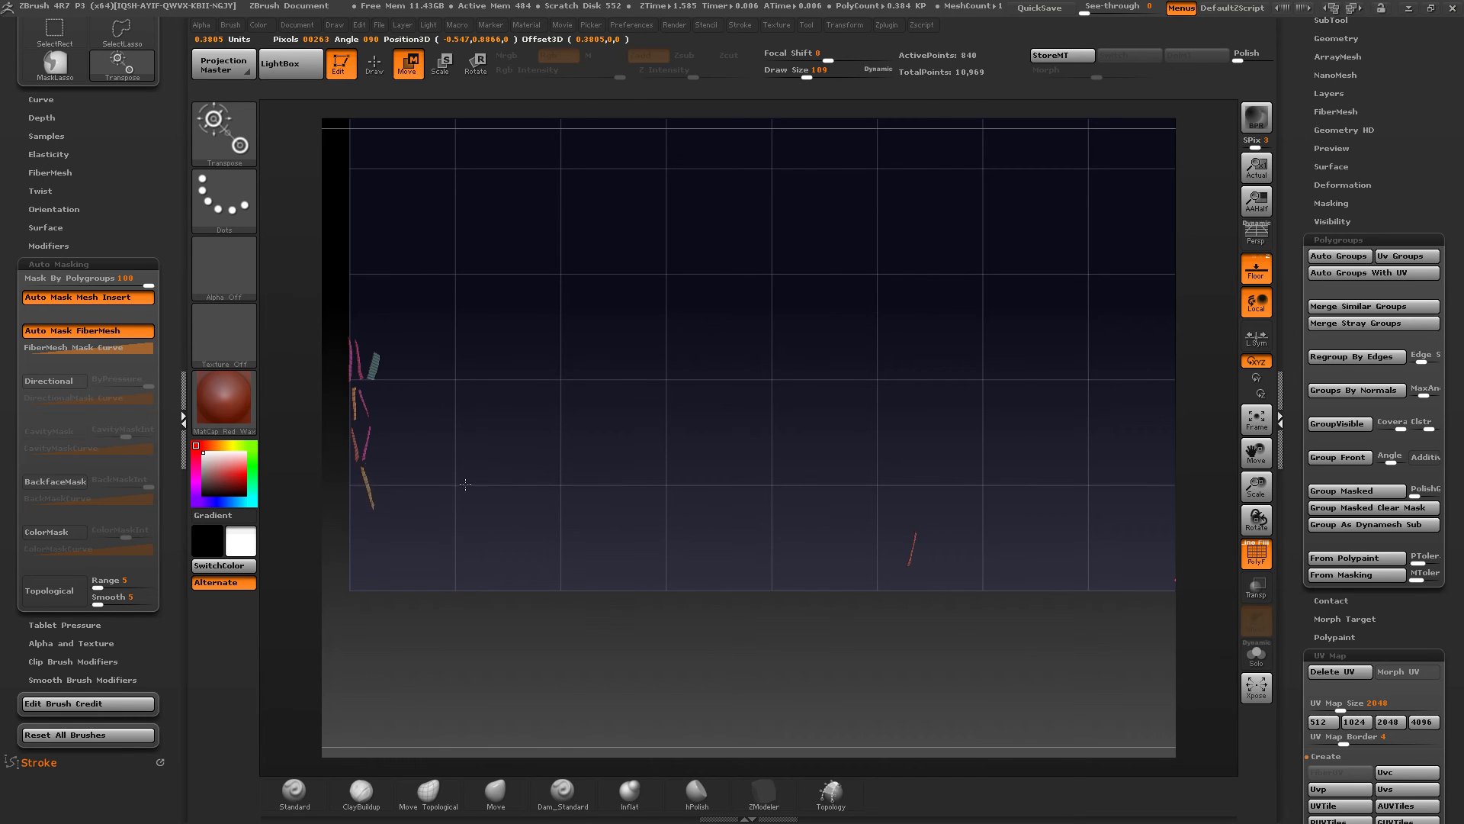
left_click_drag(471, 405, 468, 408)
mouse_move(915, 546)
left_mouse_down("shift")
mouse_move(996, 546)
mouse_move(539, 489)
left_mouse_up("shift")
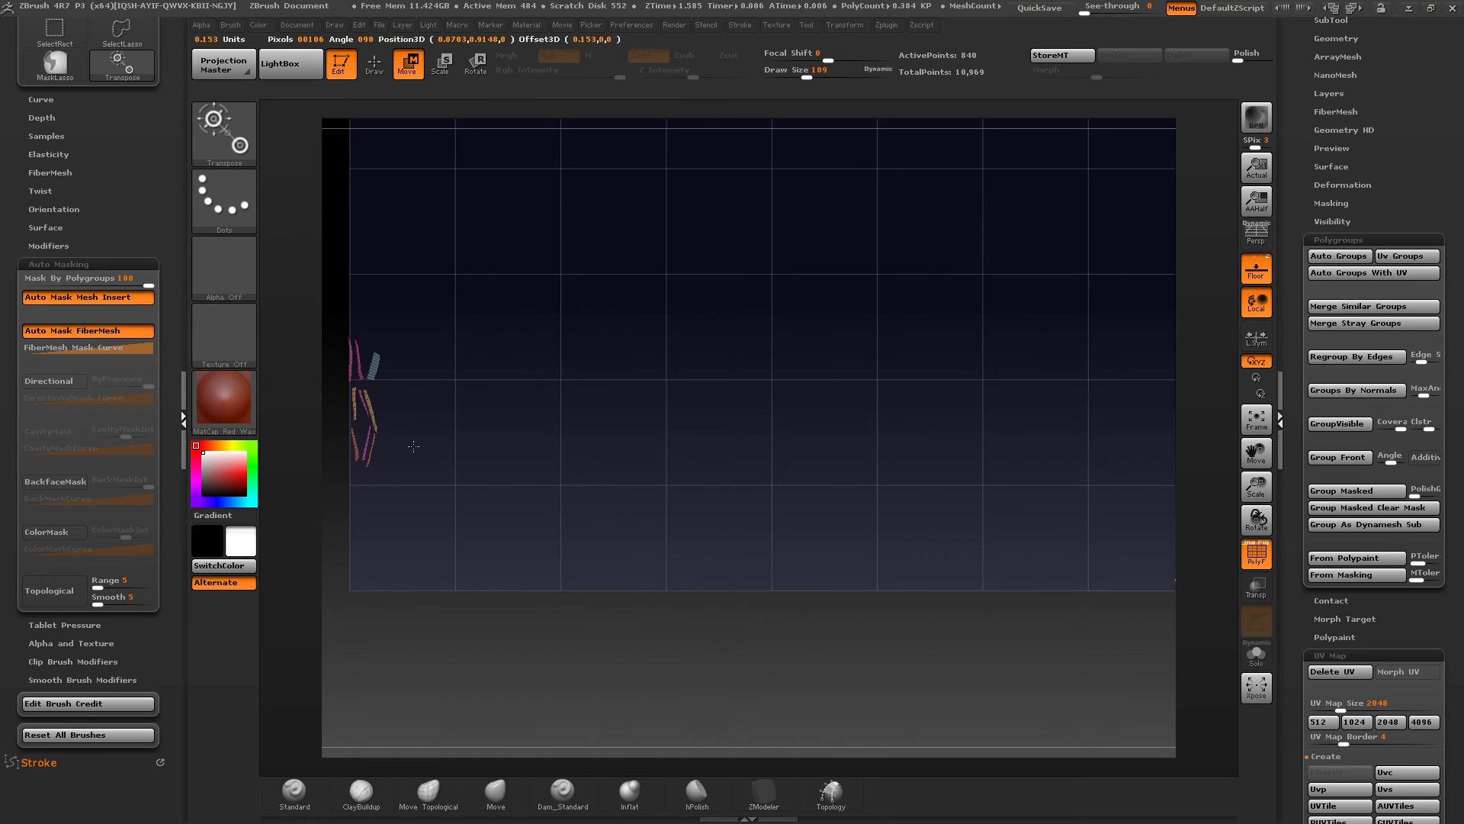
Step: Rotate the nearly horizontal magenta strip upright and place it at the end of the stack's bottom row
right_click_drag(892, 459, 886, 517, "alt")
right_click_drag(886, 516, 882, 445, "ctrl")
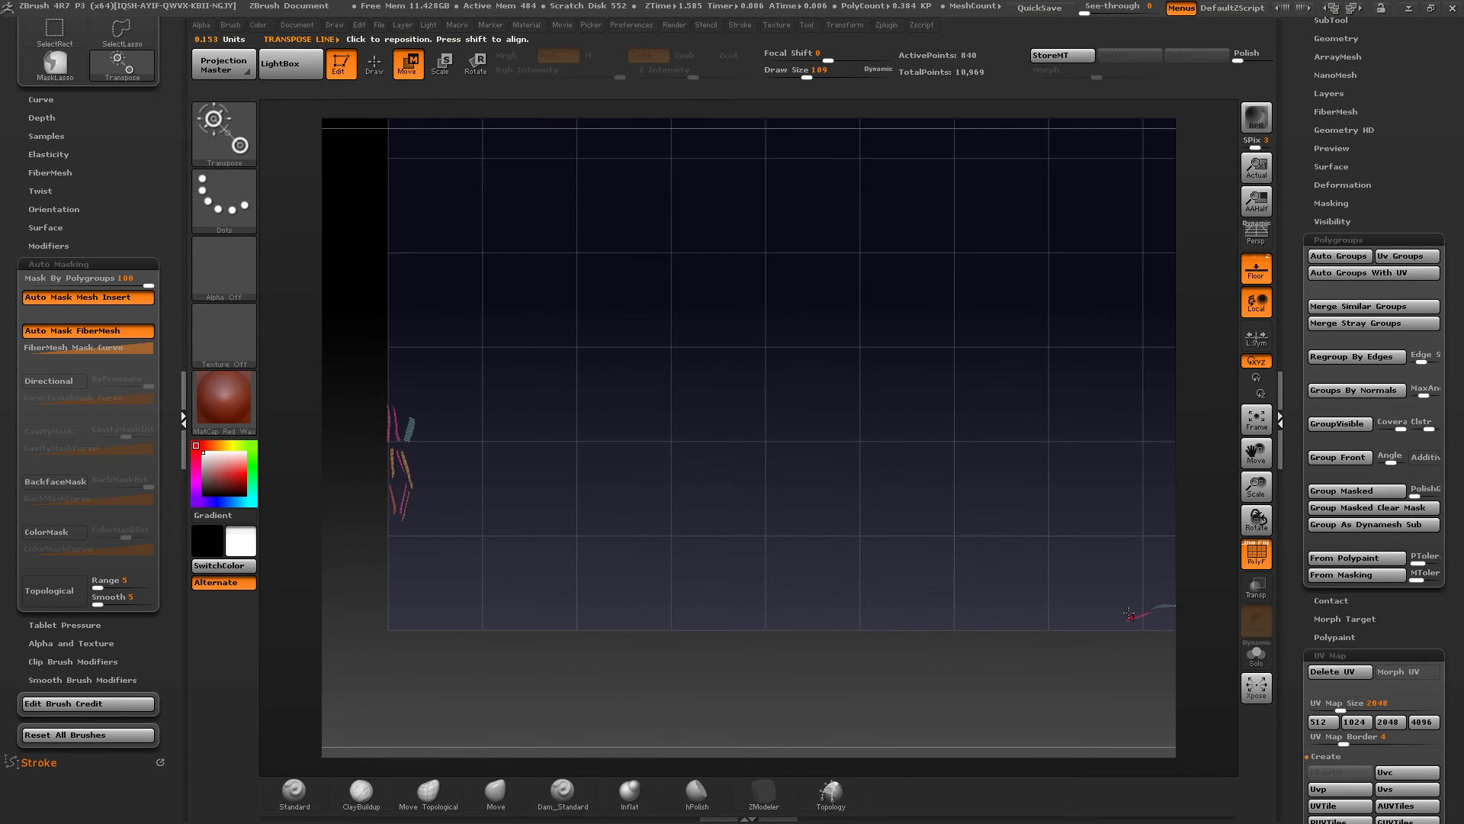
right_click_drag(1141, 601, 1105, 601, "alt")
mouse_move(1105, 600)
left_mouse_down()
mouse_move(1101, 516)
mouse_move(912, 535)
left_mouse_up()
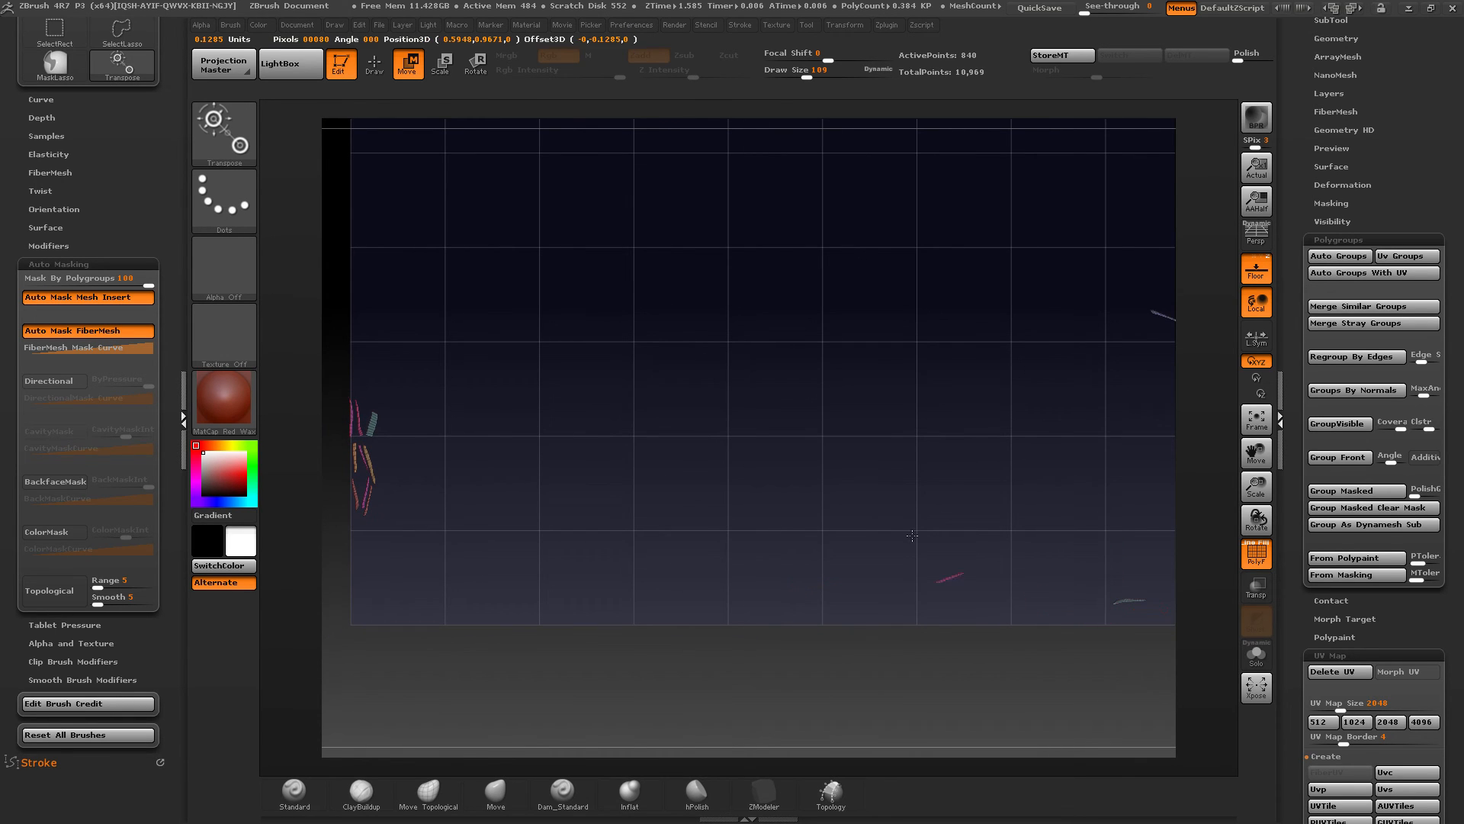
mouse_move(440, 484)
left_mouse_down()
mouse_move(546, 483)
mouse_move(521, 436)
left_mouse_up()
key("r")
key("w")
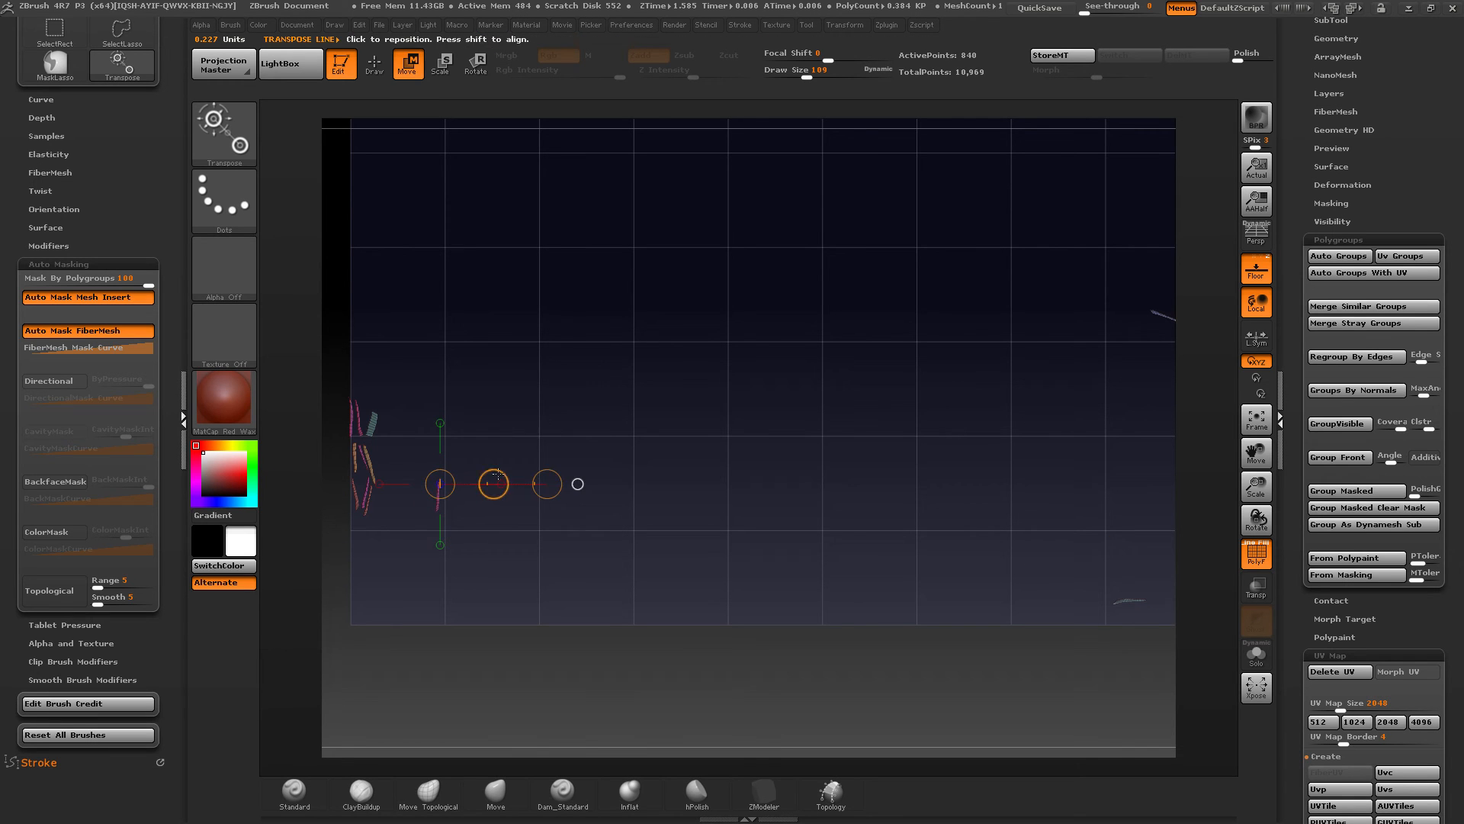
left_click_drag(491, 484, 458, 493)
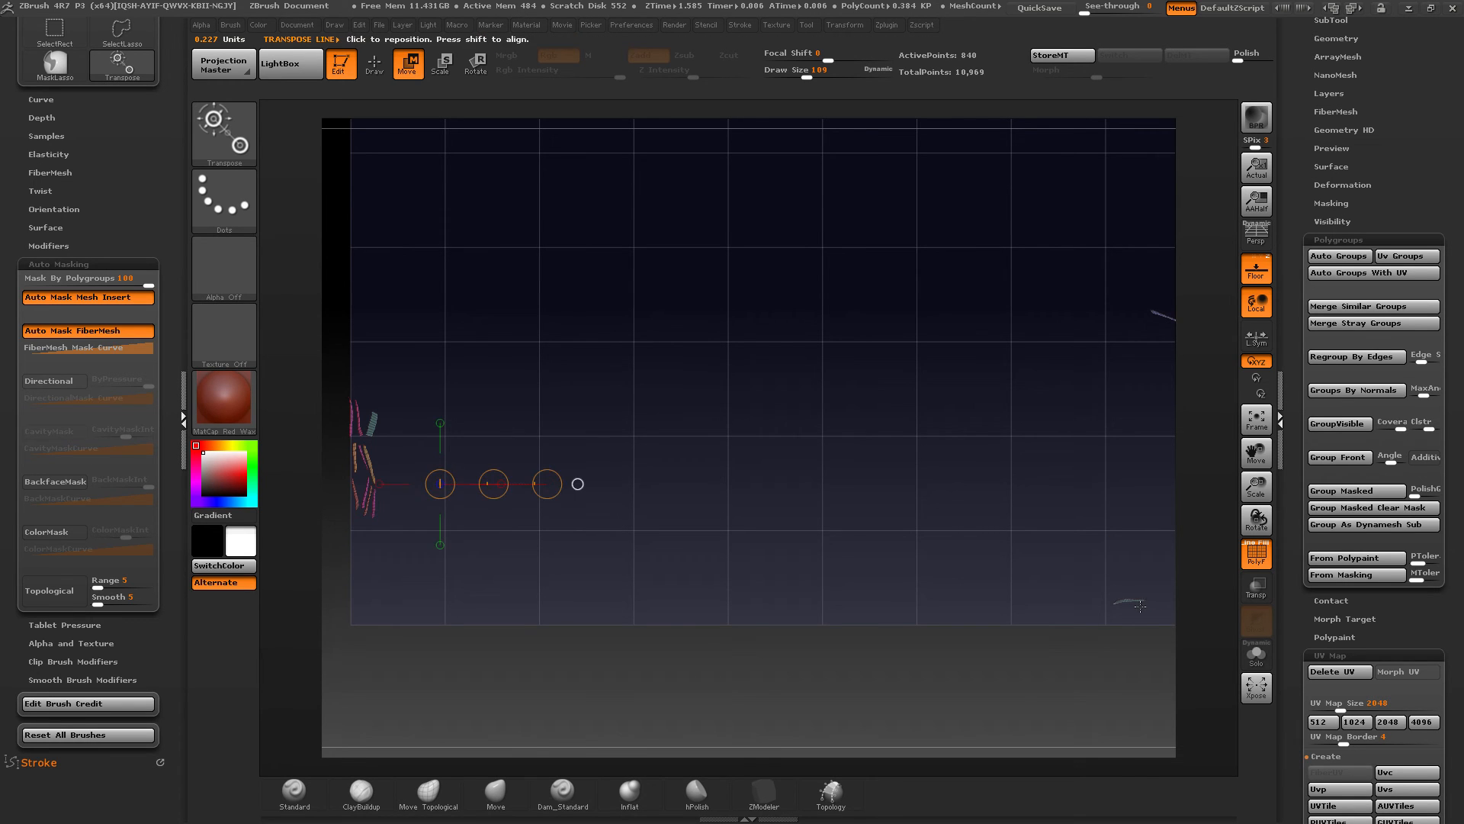
Step: Rotate the thin grey strip upright and place it beside the teal strip in the stack's top row
mouse_move(1140, 598)
left_mouse_down()
mouse_move(1141, 668)
mouse_move(1097, 622)
mouse_move(1122, 629)
left_mouse_up()
key("r")
key("w")
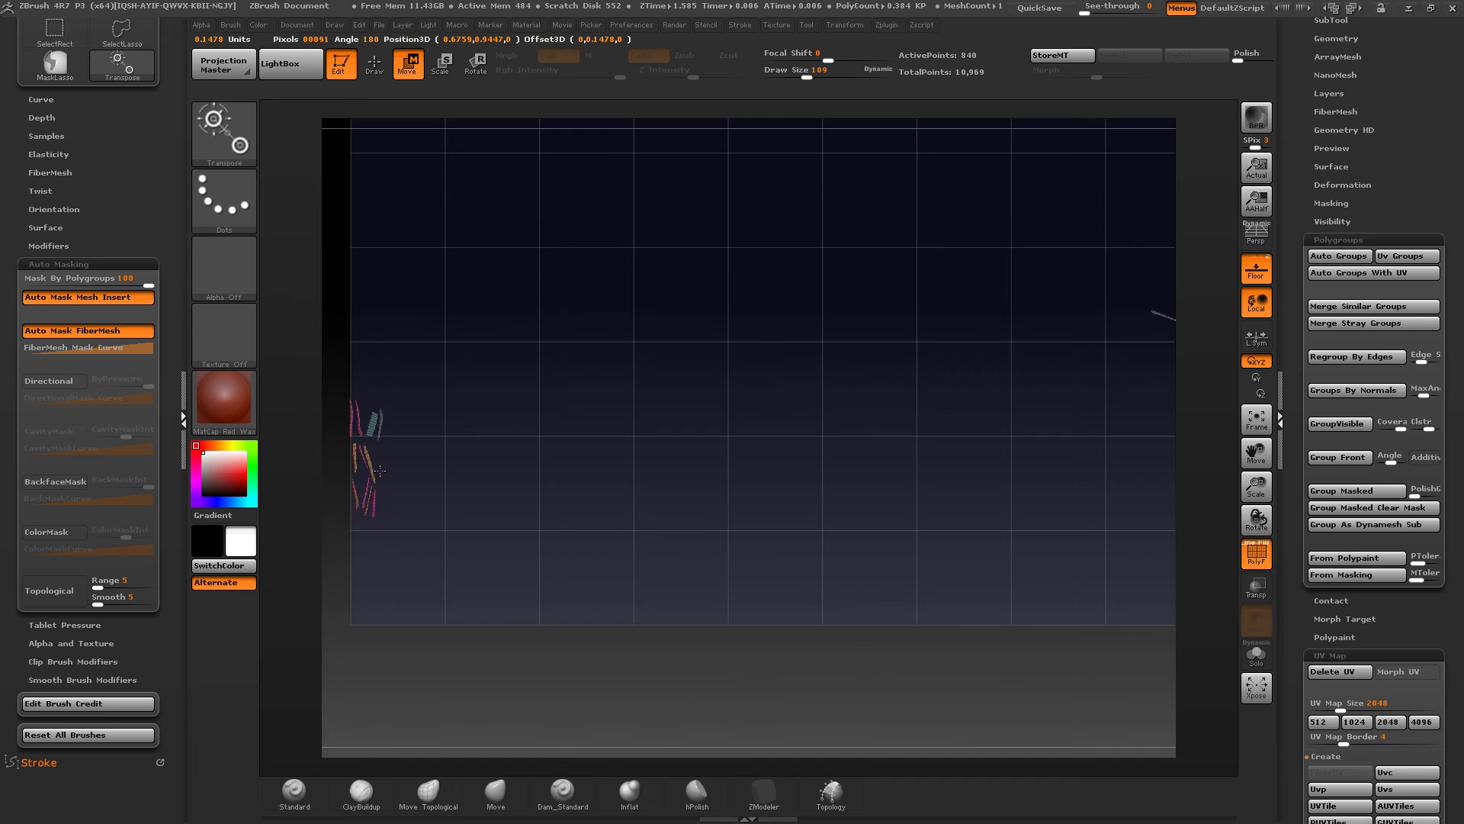
Step: Collapse the brush tray, rotate the slanted strip beneath the UV square's lower-right cluster upright, and fit it into the stack's top row
left_click_drag(1173, 374, 1049, 350, "alt")
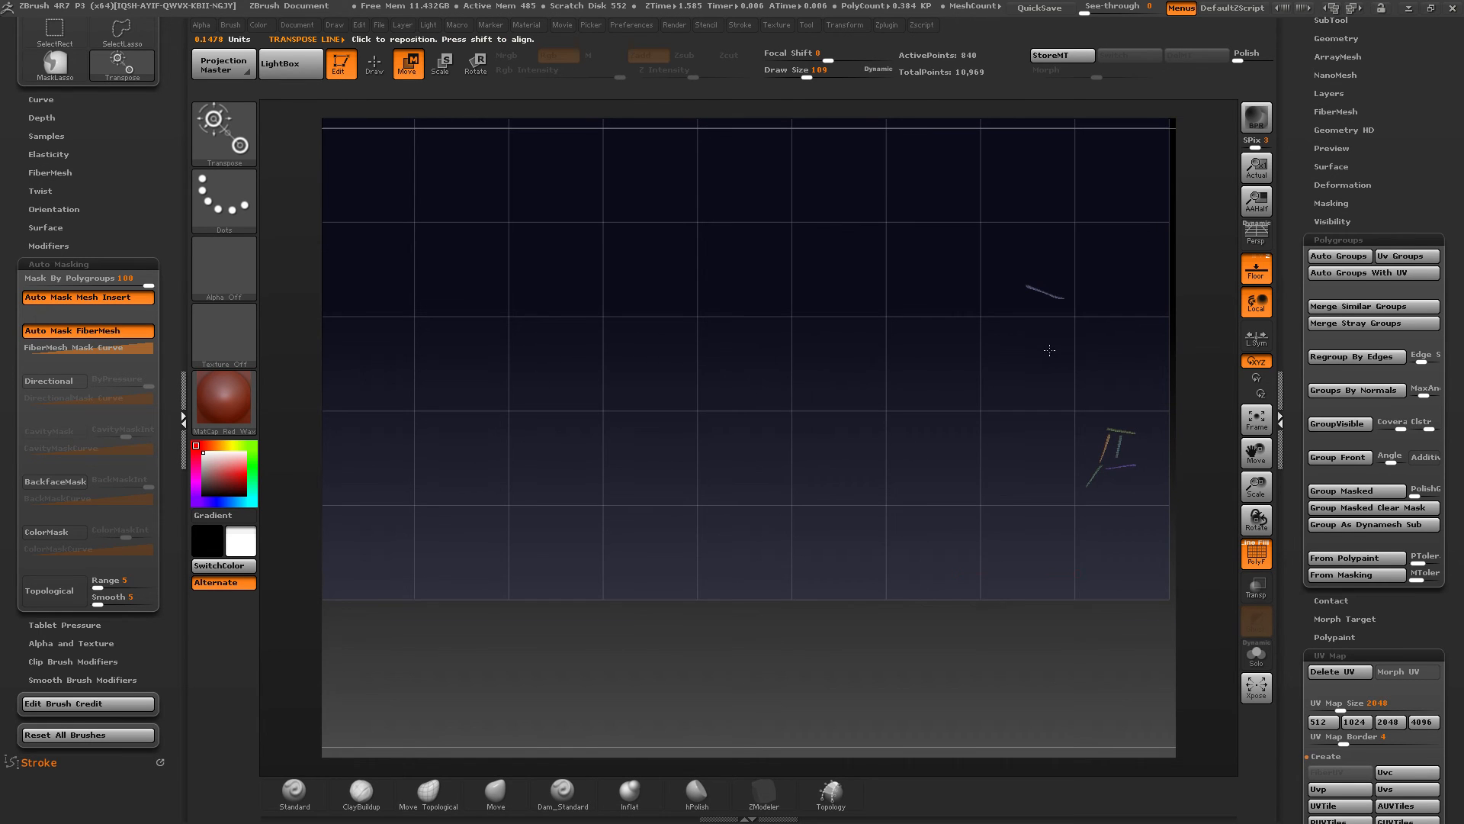
left_click(180, 411)
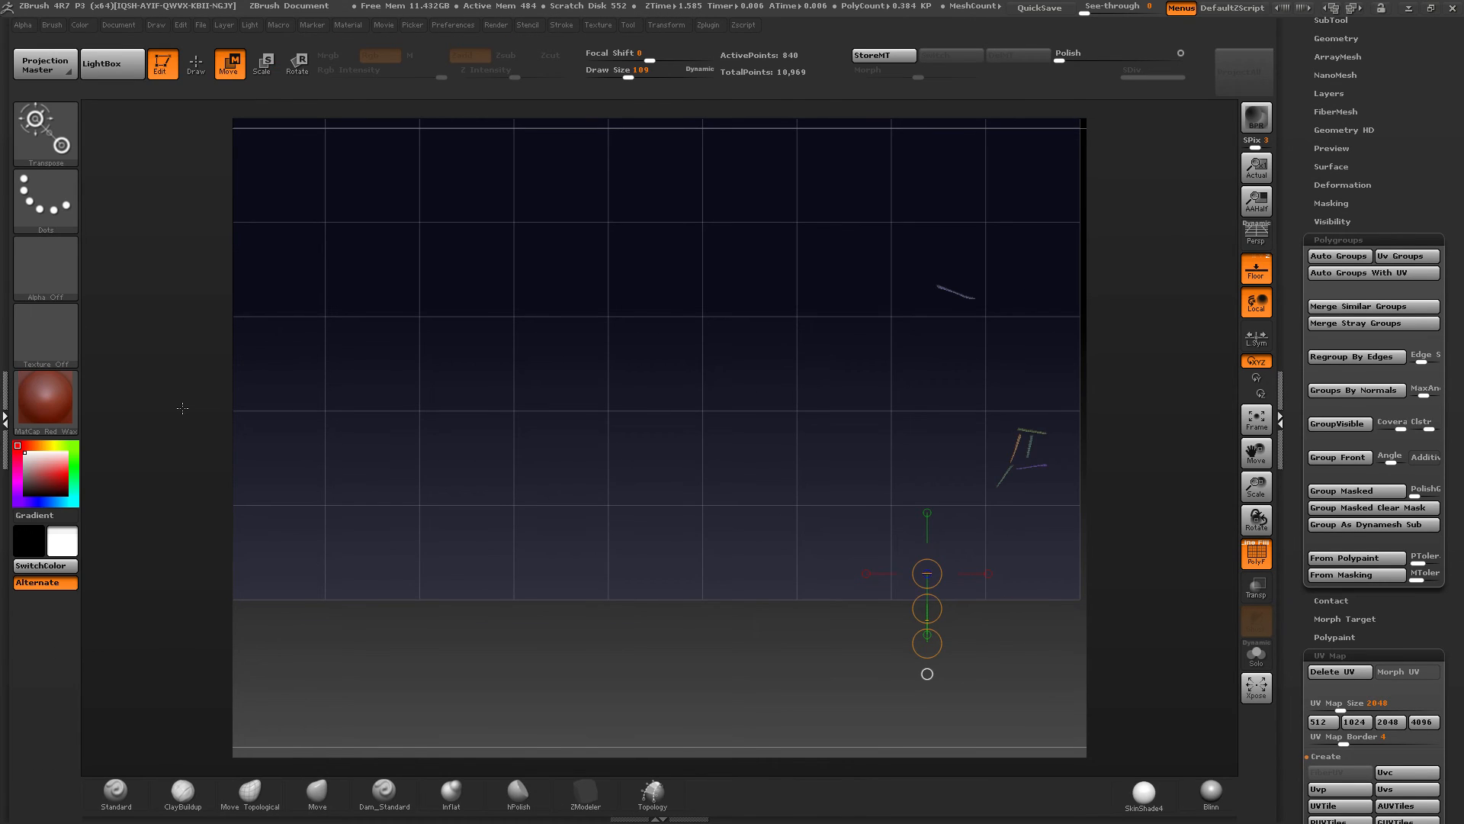
key("f")
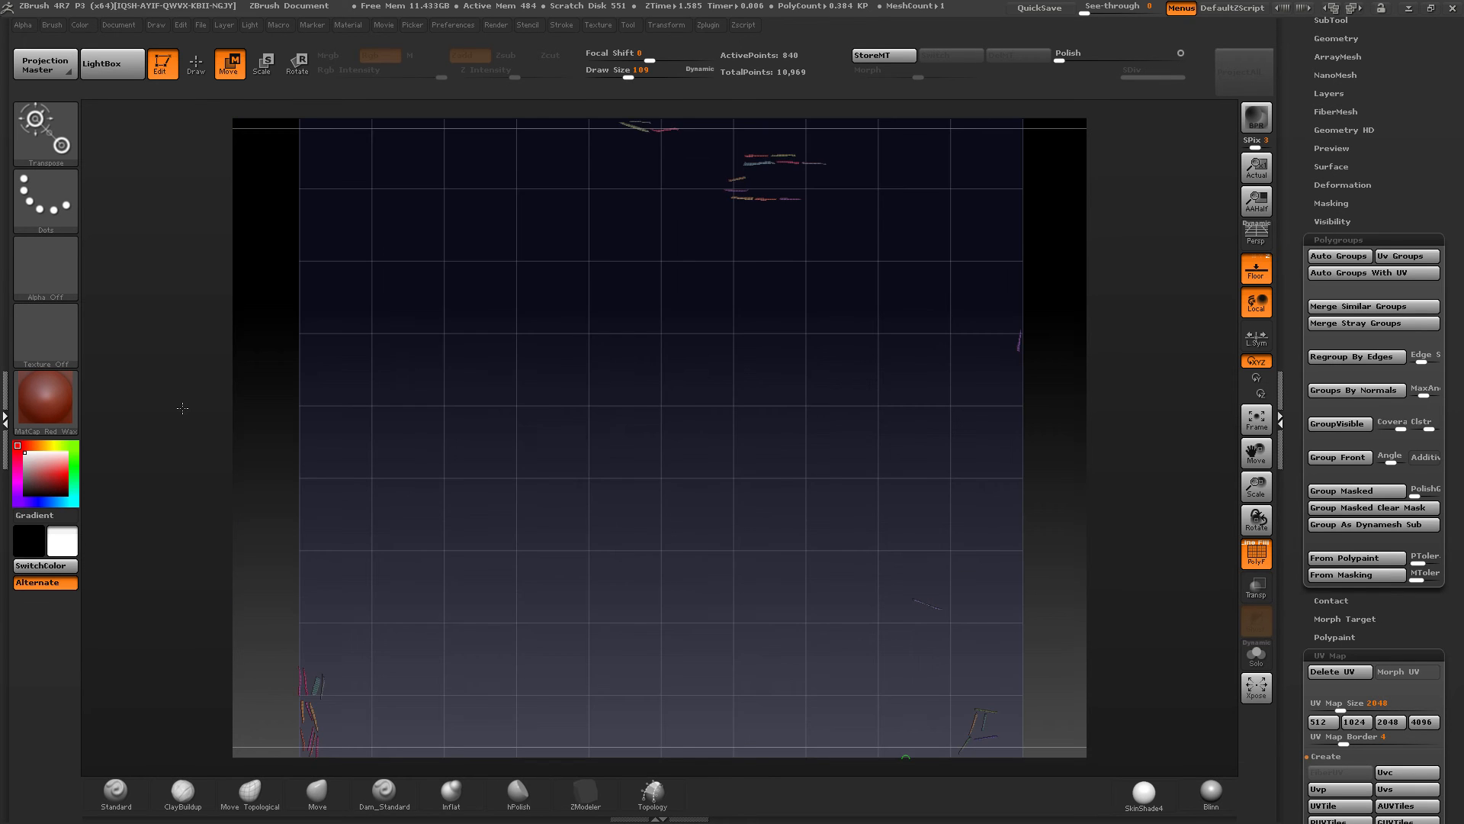
right_click_drag(1017, 570, 1010, 366, "alt")
mouse_move(1009, 366)
right_mouse_down("ctrl")
mouse_move(1049, 425)
mouse_move(1038, 519)
mouse_move(1024, 524)
mouse_move(1019, 492)
right_mouse_up("ctrl")
mouse_move(1019, 492)
left_mouse_down("shift")
mouse_move(1019, 560)
mouse_move(878, 549)
left_mouse_up("shift")
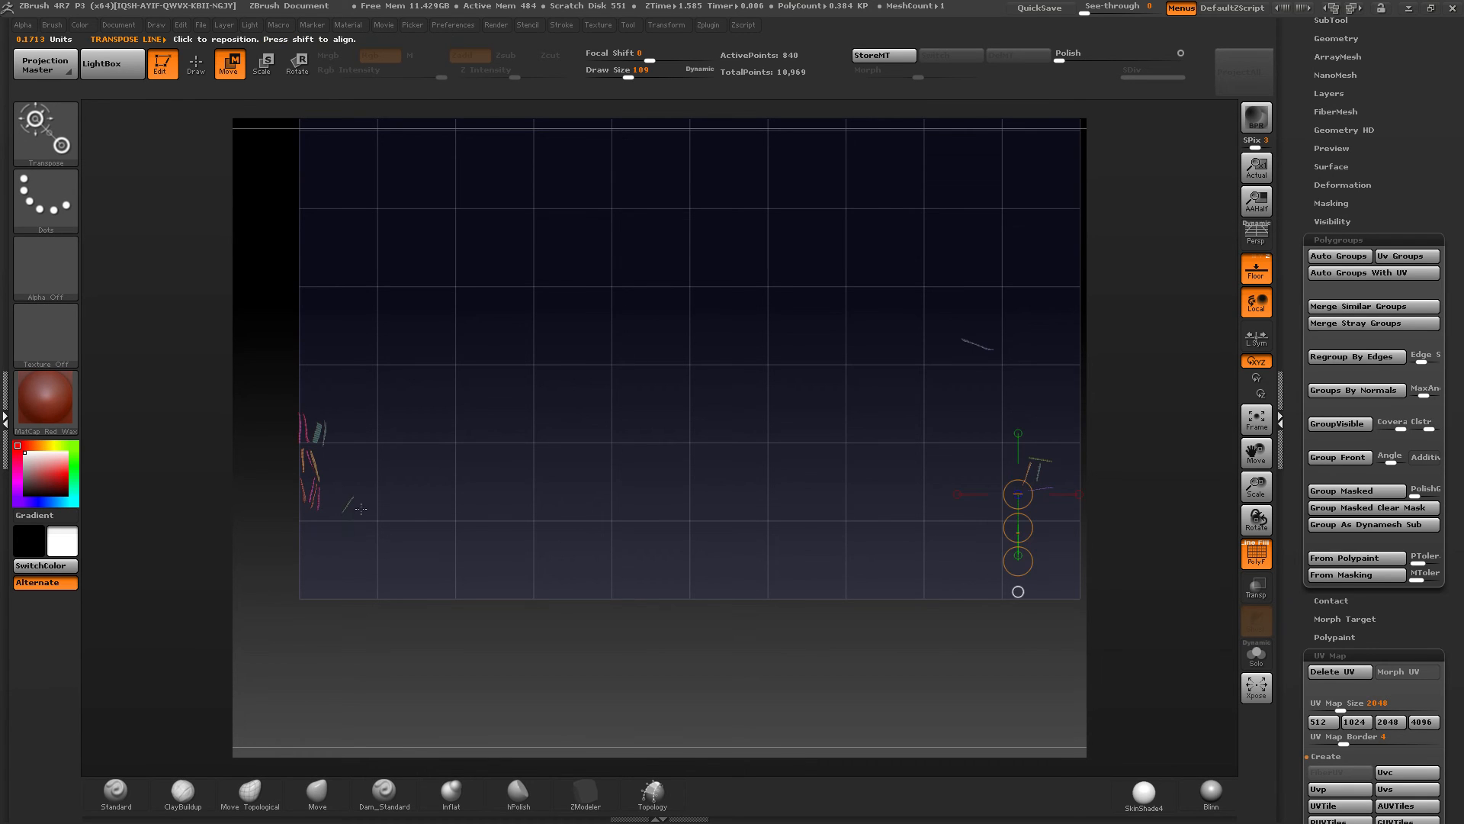
mouse_move(353, 498)
left_mouse_down("shift")
mouse_move(424, 497)
mouse_move(421, 482)
mouse_move(365, 466)
left_mouse_up("shift")
key("r")
key("w")
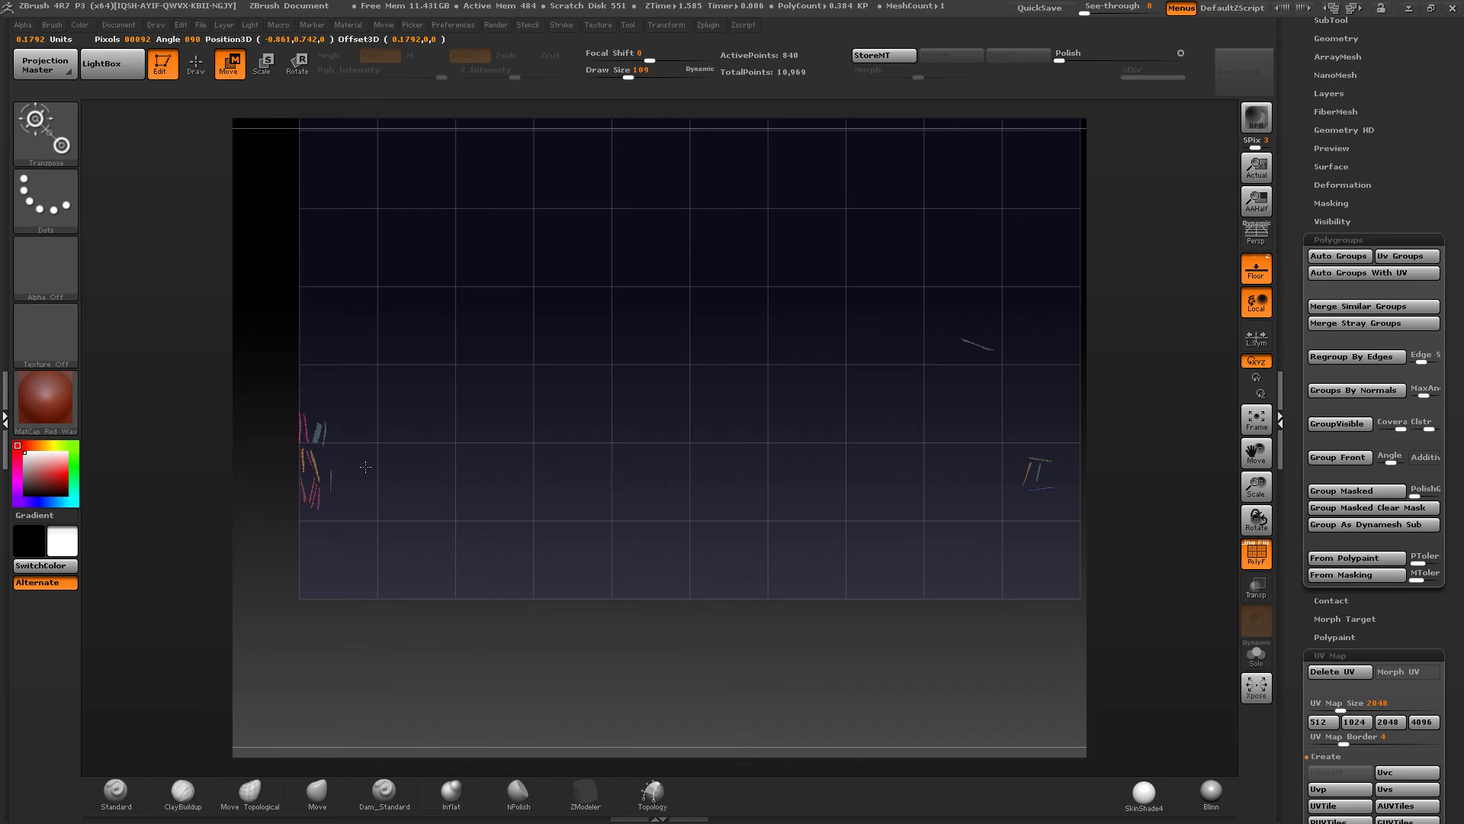
left_click_drag(346, 413, 347, 413)
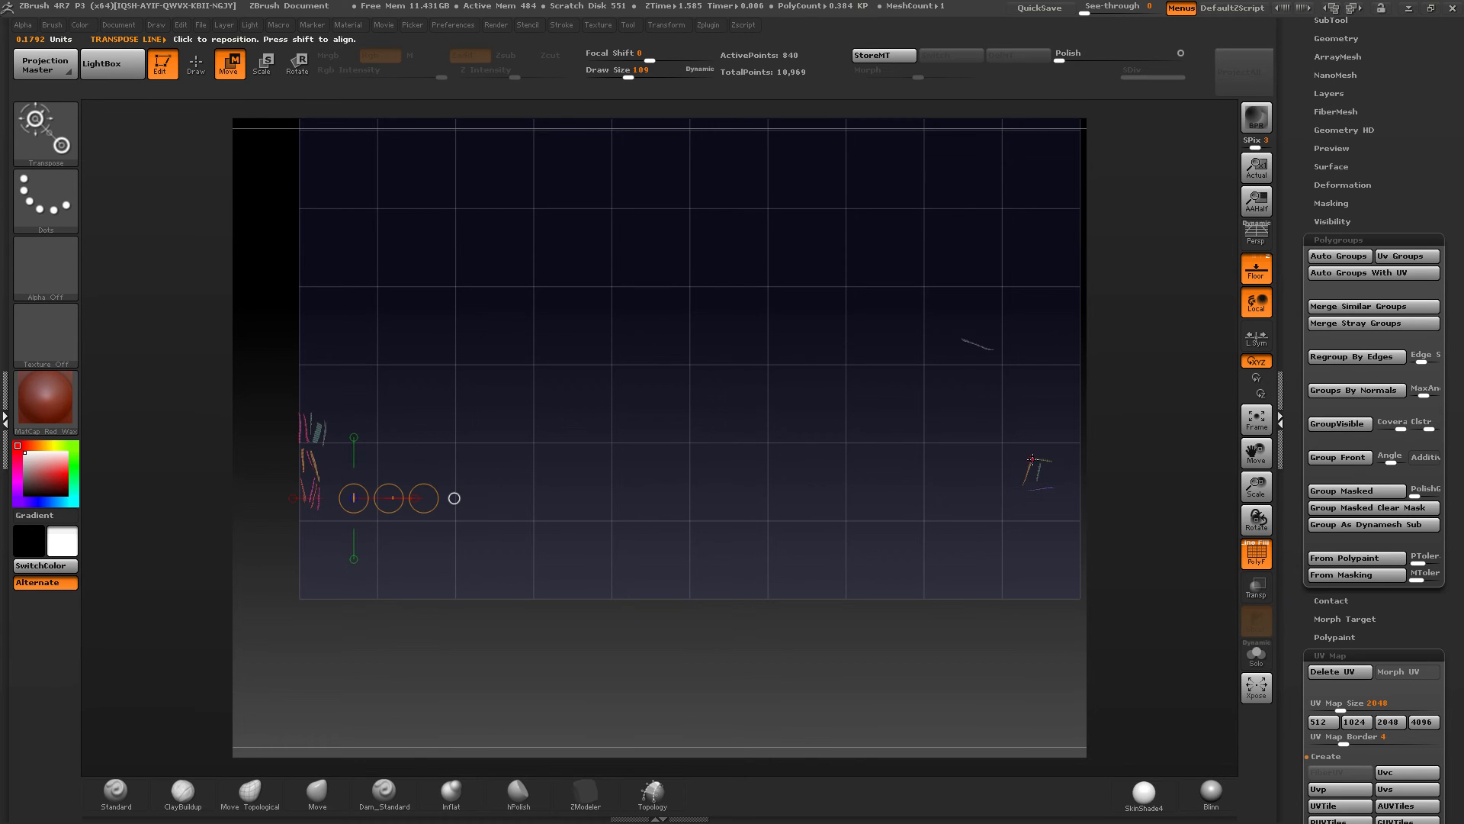
Step: Straighten the slanted orange strip from the lower-right cluster and place it at the start of a fourth row under the stack
left_click(1029, 466, "ctrl")
left_click_drag(1027, 472, 938, 518, "shift")
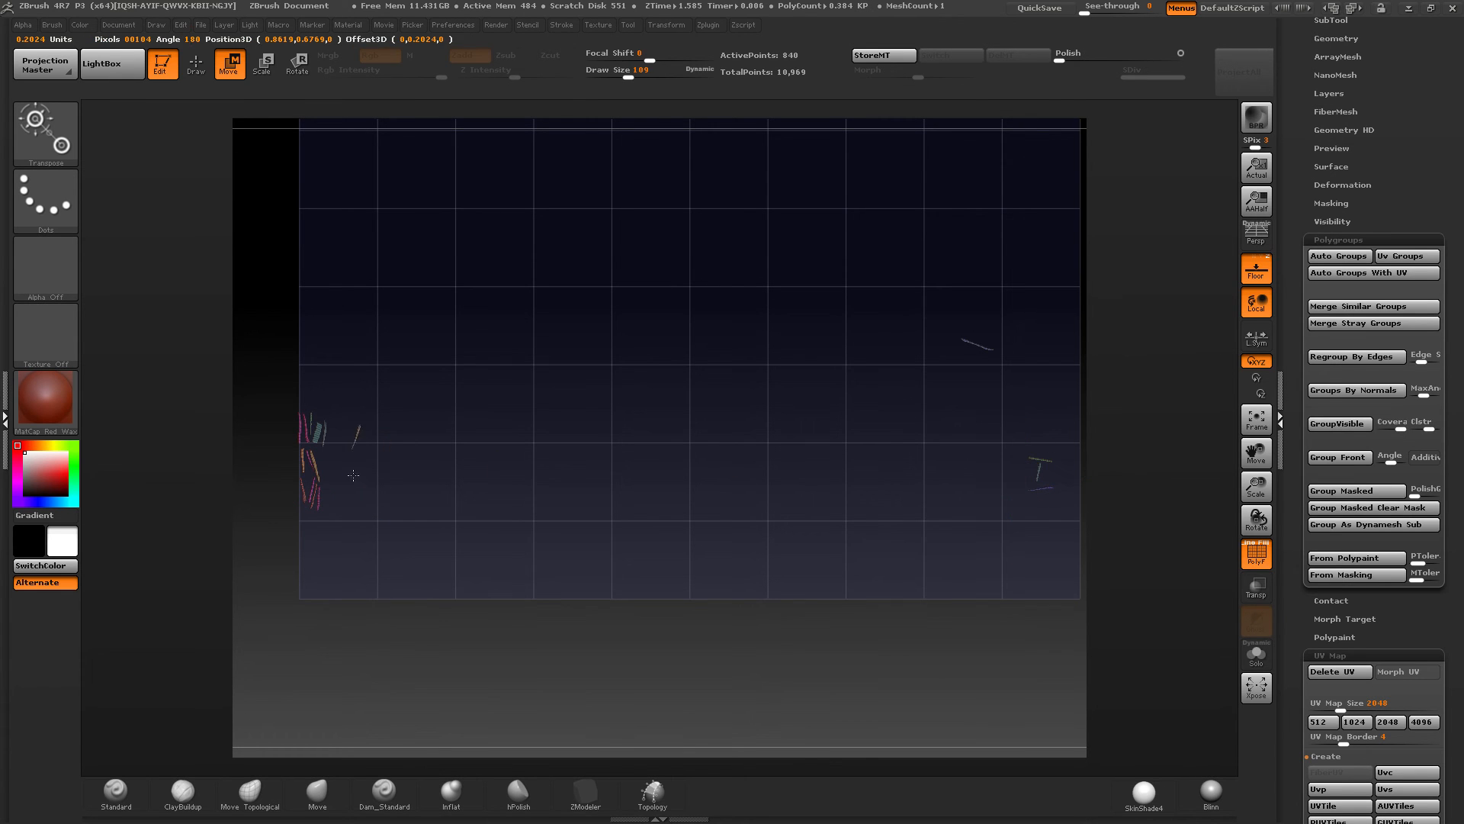
mouse_move(304, 565)
left_mouse_down()
mouse_move(342, 530)
mouse_move(367, 541)
mouse_move(366, 521)
mouse_move(327, 522)
left_mouse_up()
key("r")
key("w")
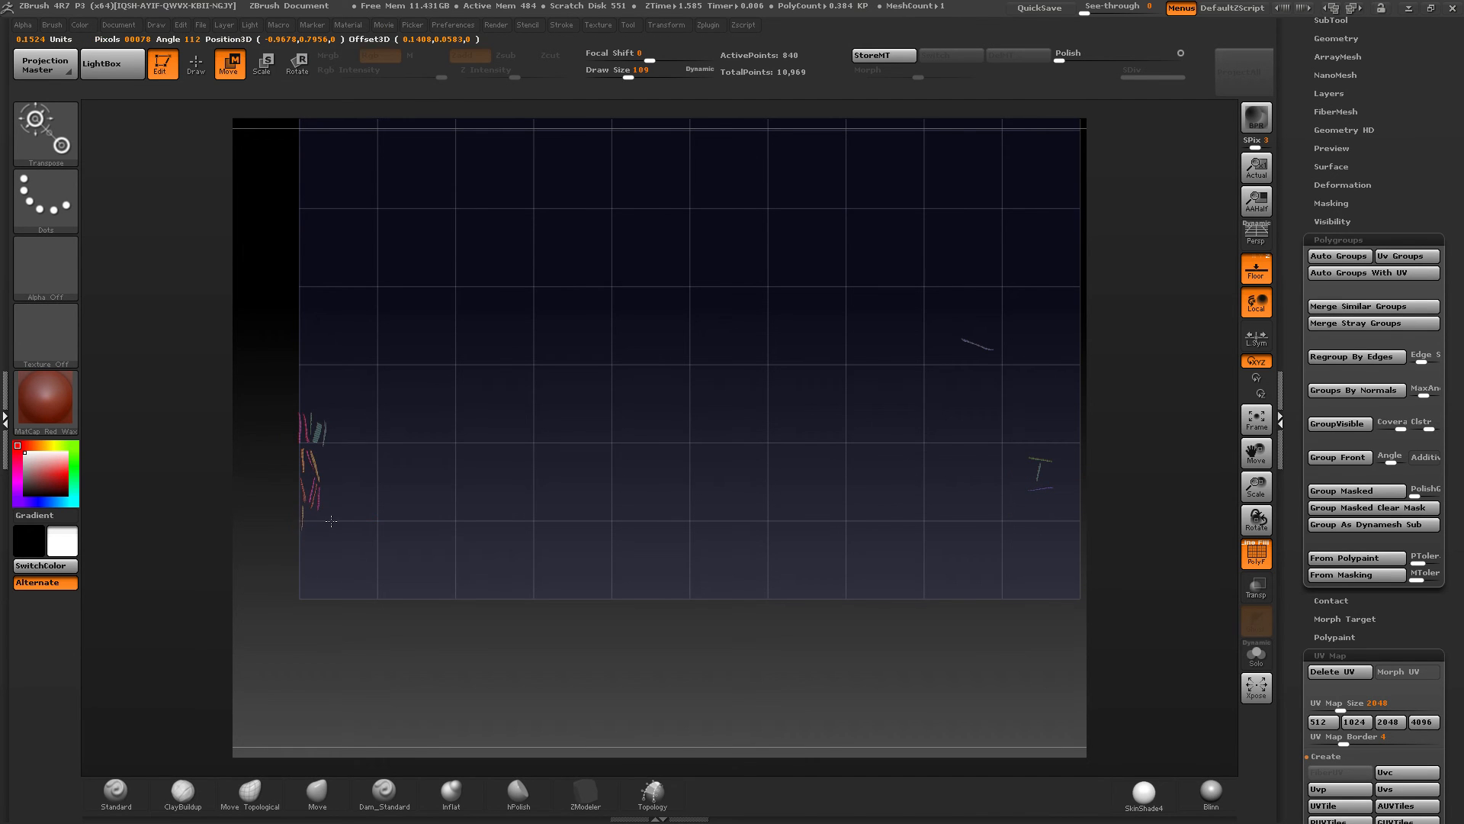
Step: Rotate the nearly horizontal purple strip upright and place it beside the orange strip in the stack's fourth row
mouse_move(1033, 490)
left_mouse_down()
mouse_move(1033, 602)
mouse_move(1077, 586)
left_mouse_up()
key("r")
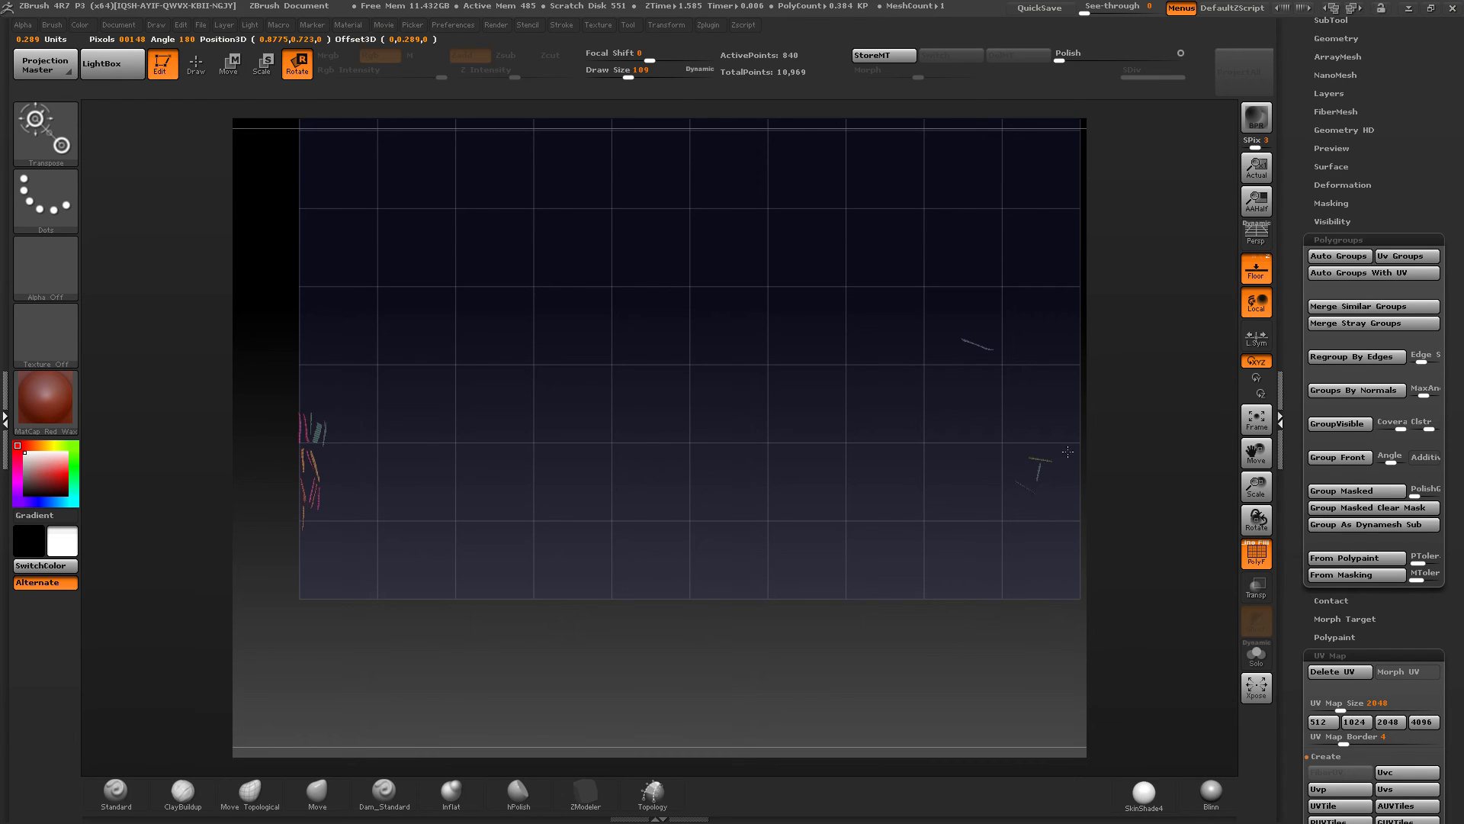
key("w")
left_click_drag(1028, 538, 930, 557)
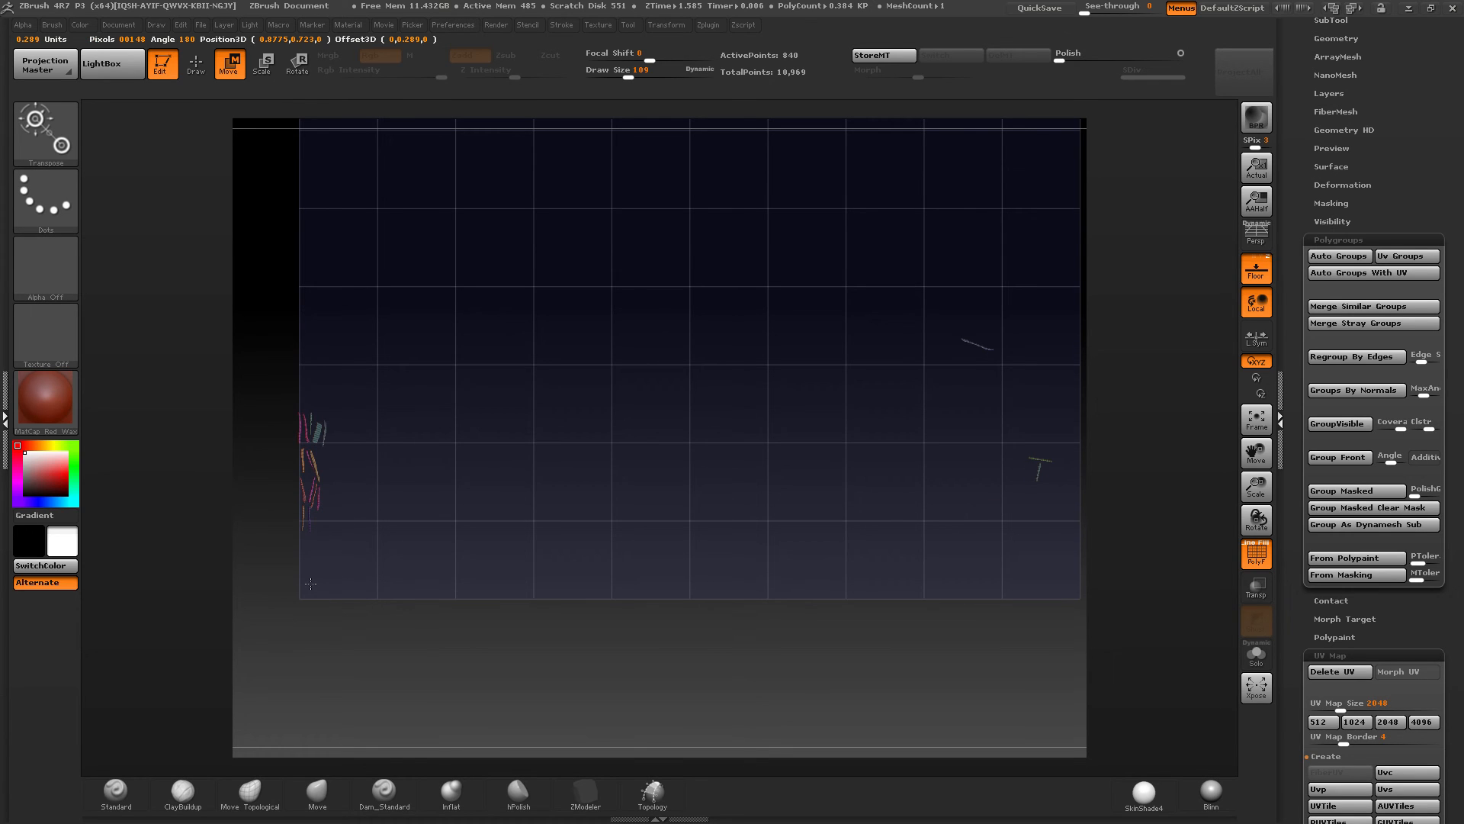
left_click_drag(308, 583, 308, 583)
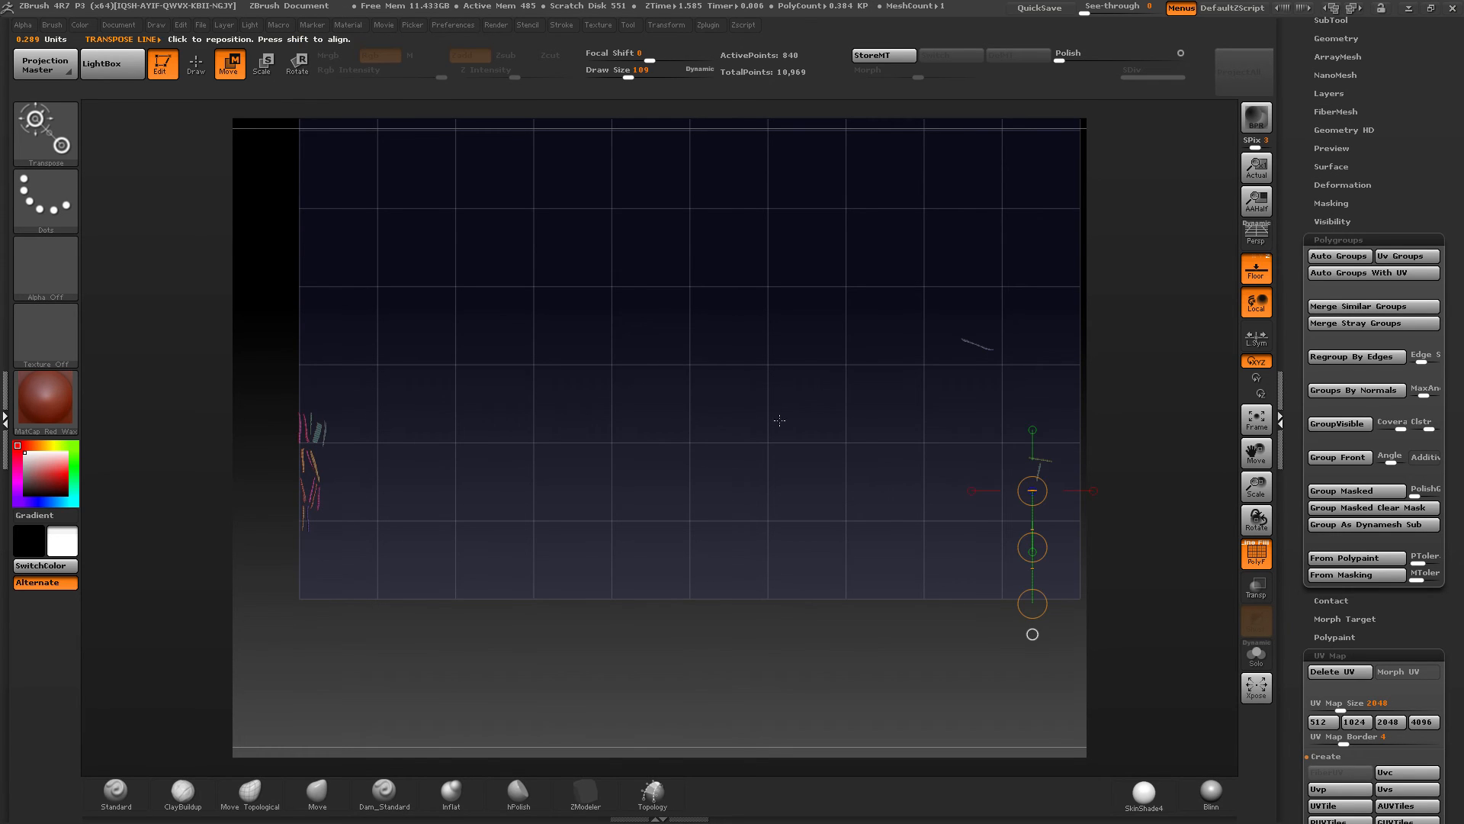
Step: Move the upright strip of the lower-right T shape to the stack, straighten it, and fit it into the fourth row
mouse_move(1039, 464)
left_mouse_down()
mouse_move(1129, 464)
mouse_move(1082, 466)
left_mouse_up()
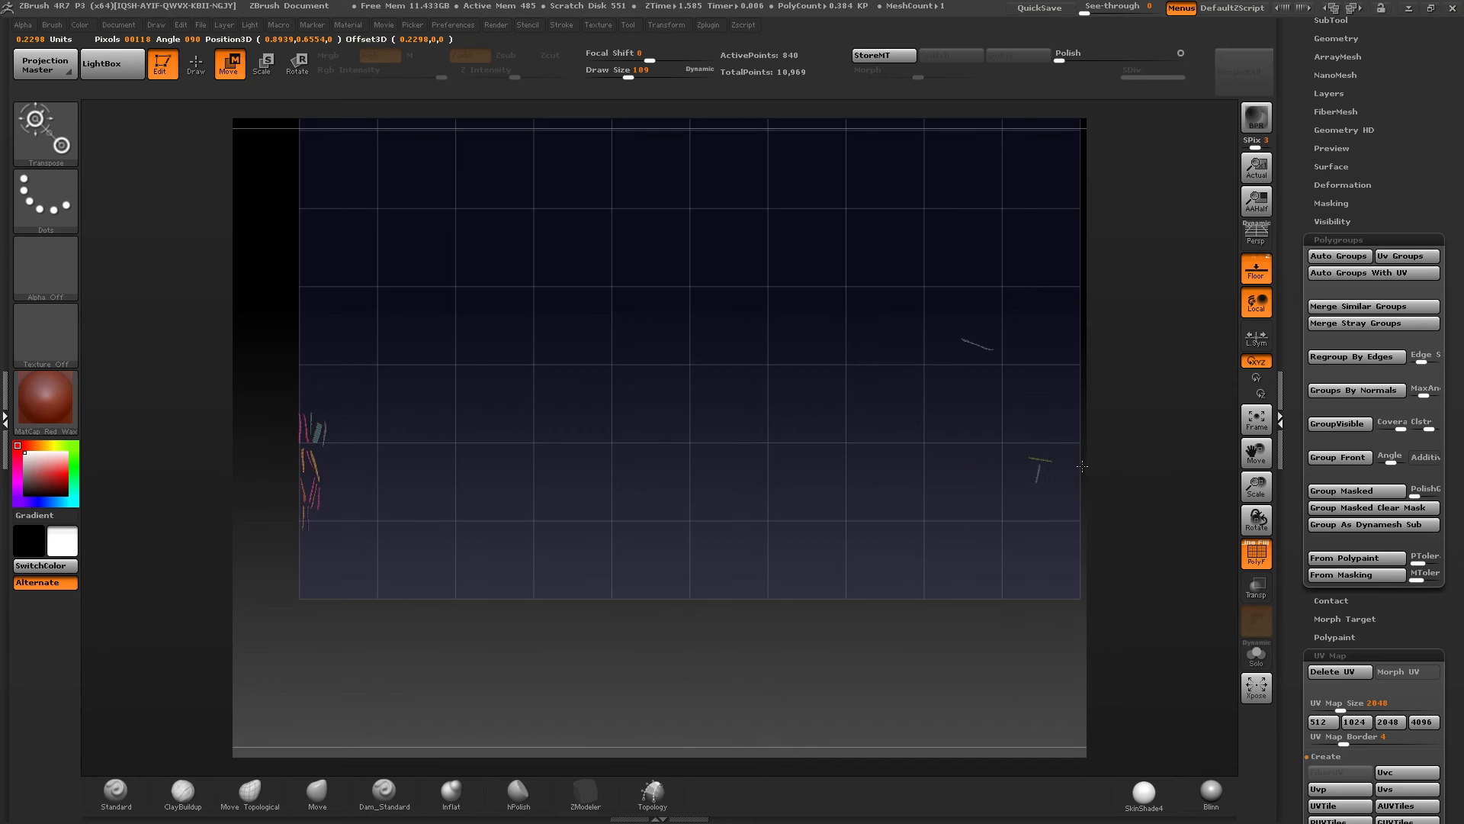
mouse_move(494, 512)
left_mouse_down()
mouse_move(388, 532)
mouse_move(443, 532)
left_mouse_up()
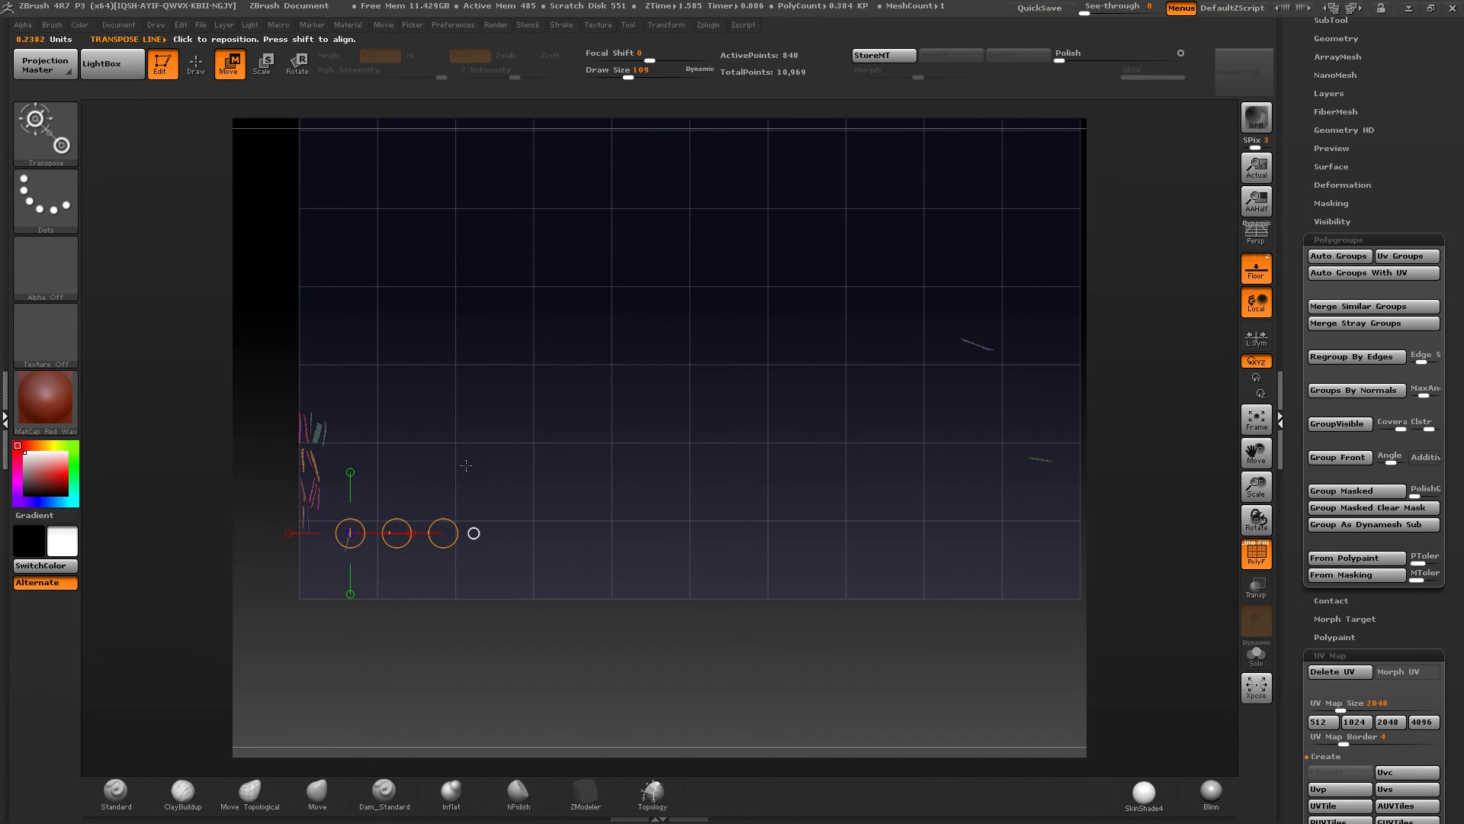
key("r")
left_click_drag(443, 533, 358, 511)
key("w")
Step: Rotate the remaining horizontal olive strip upright and place it at the start of a fifth row under the stack
mouse_move(1053, 462)
left_mouse_down()
mouse_move(1053, 586)
mouse_move(1103, 527)
left_mouse_up()
key("r")
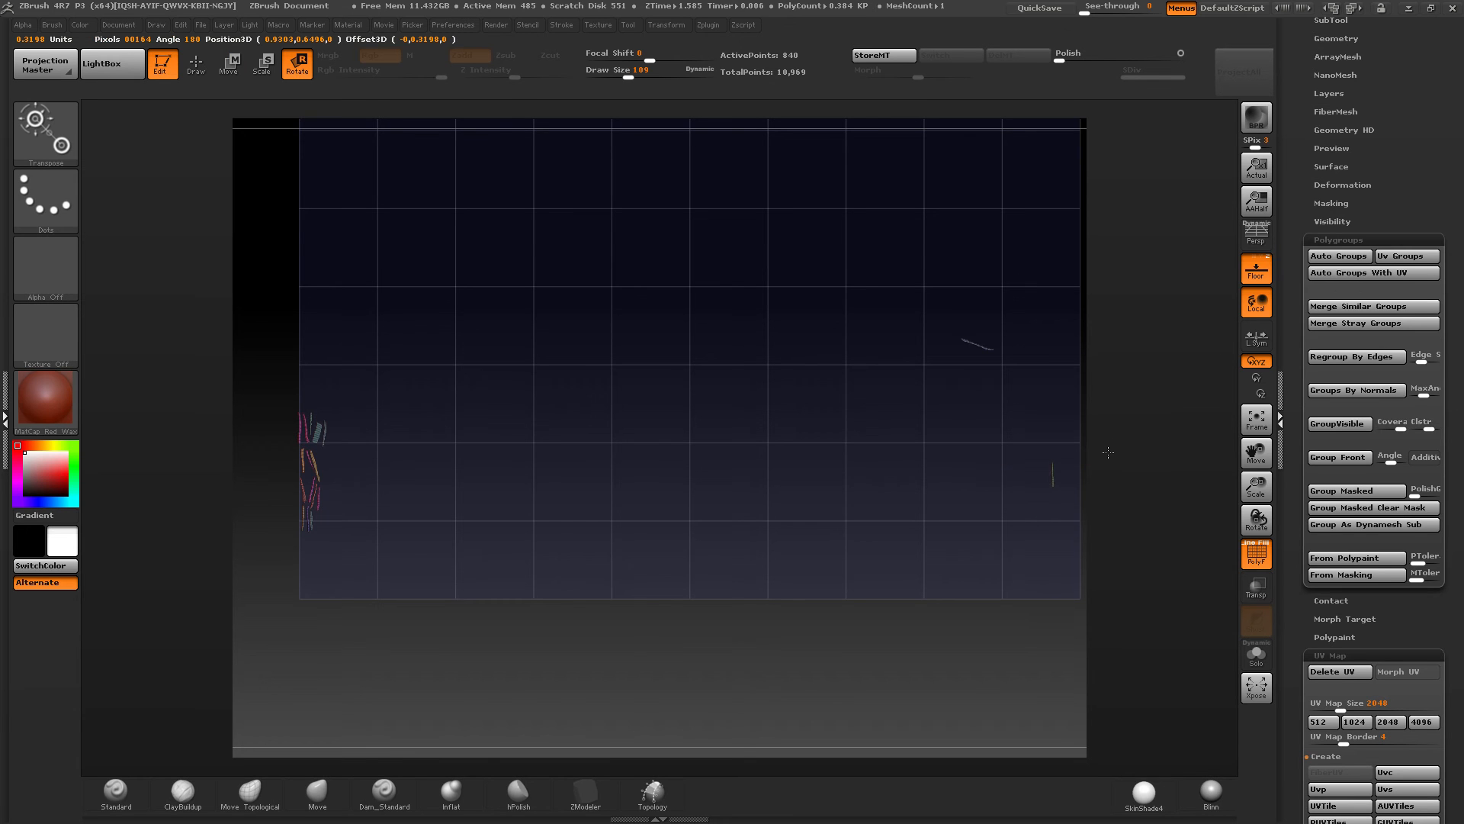
key("w")
left_click_drag(1053, 524, 835, 540)
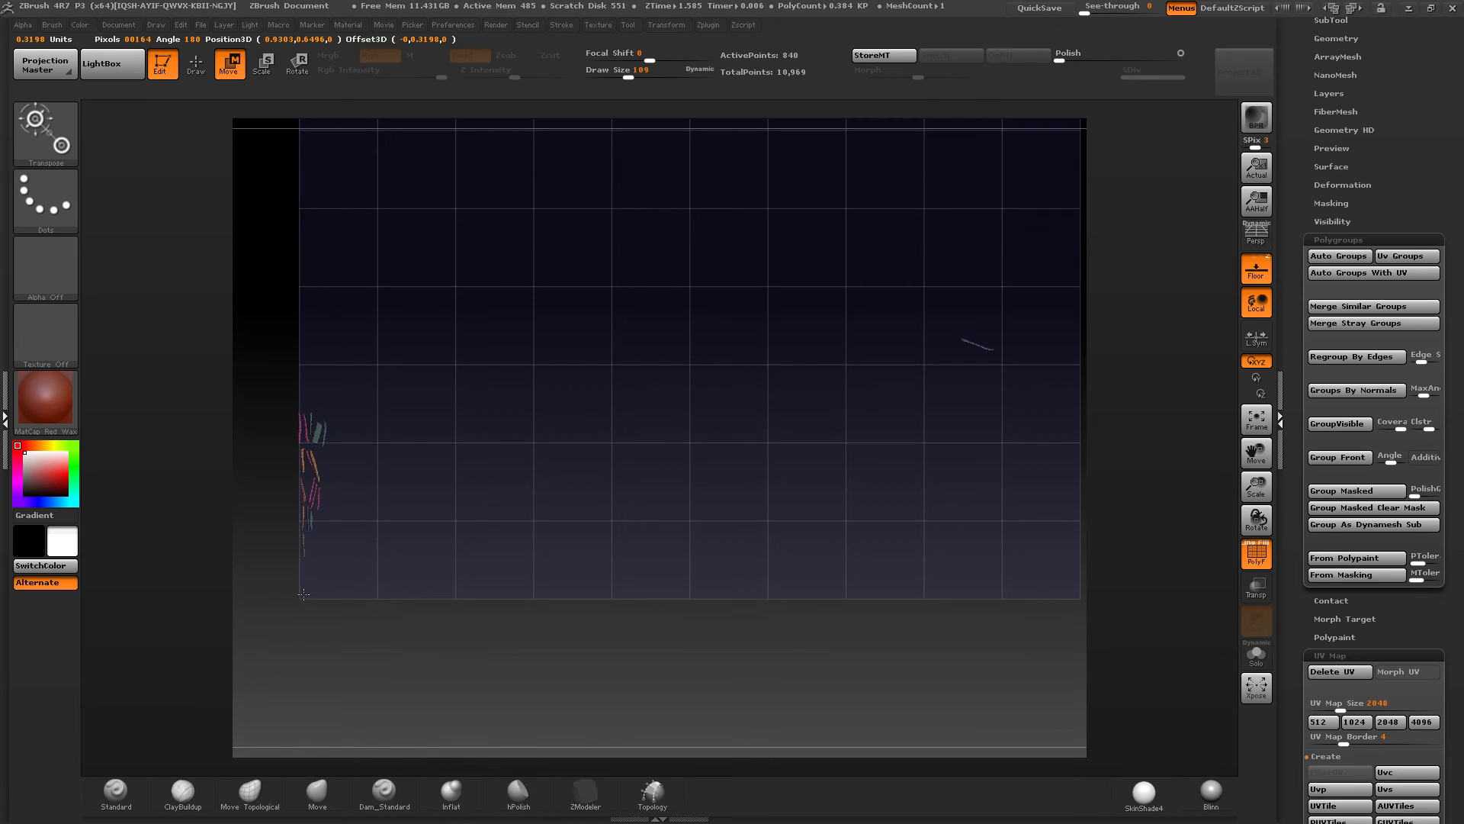
left_click_drag(304, 594, 313, 592)
Step: Rotate the isolated slanted grey strip upright and place it beside the olive strip in the stack's fifth row
left_click_drag(974, 337, 968, 480)
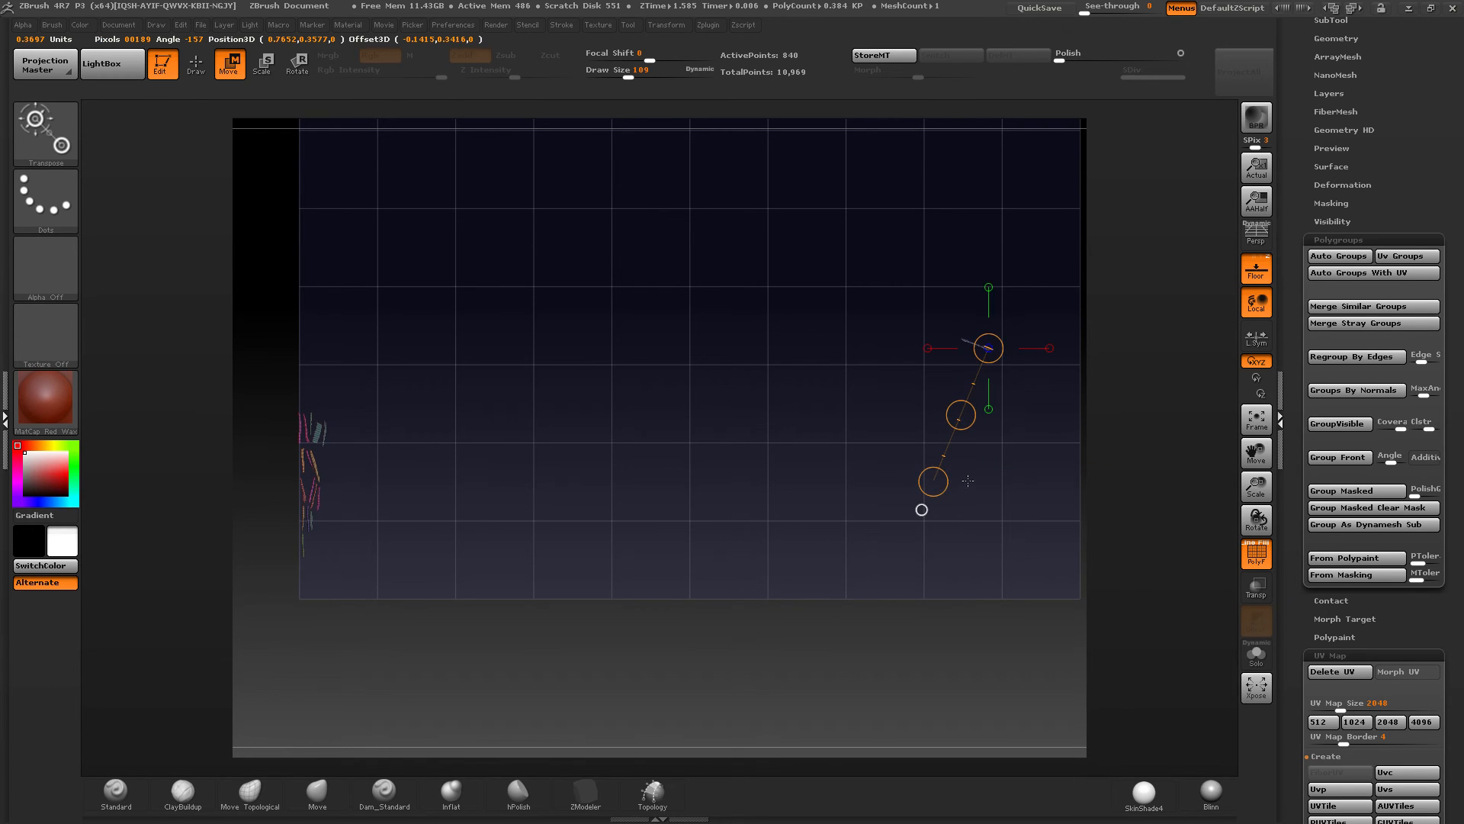
key("r")
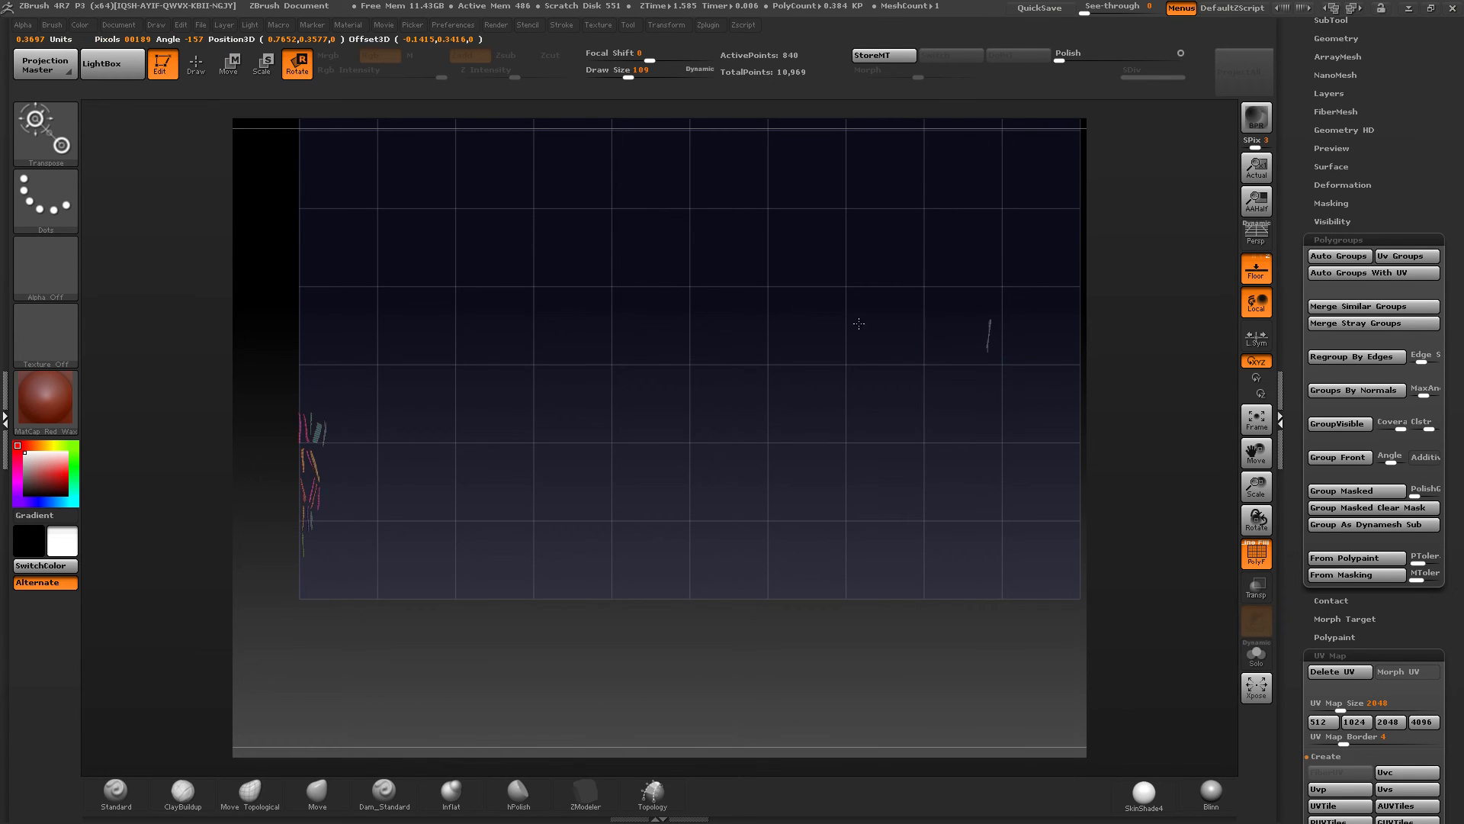
key("w")
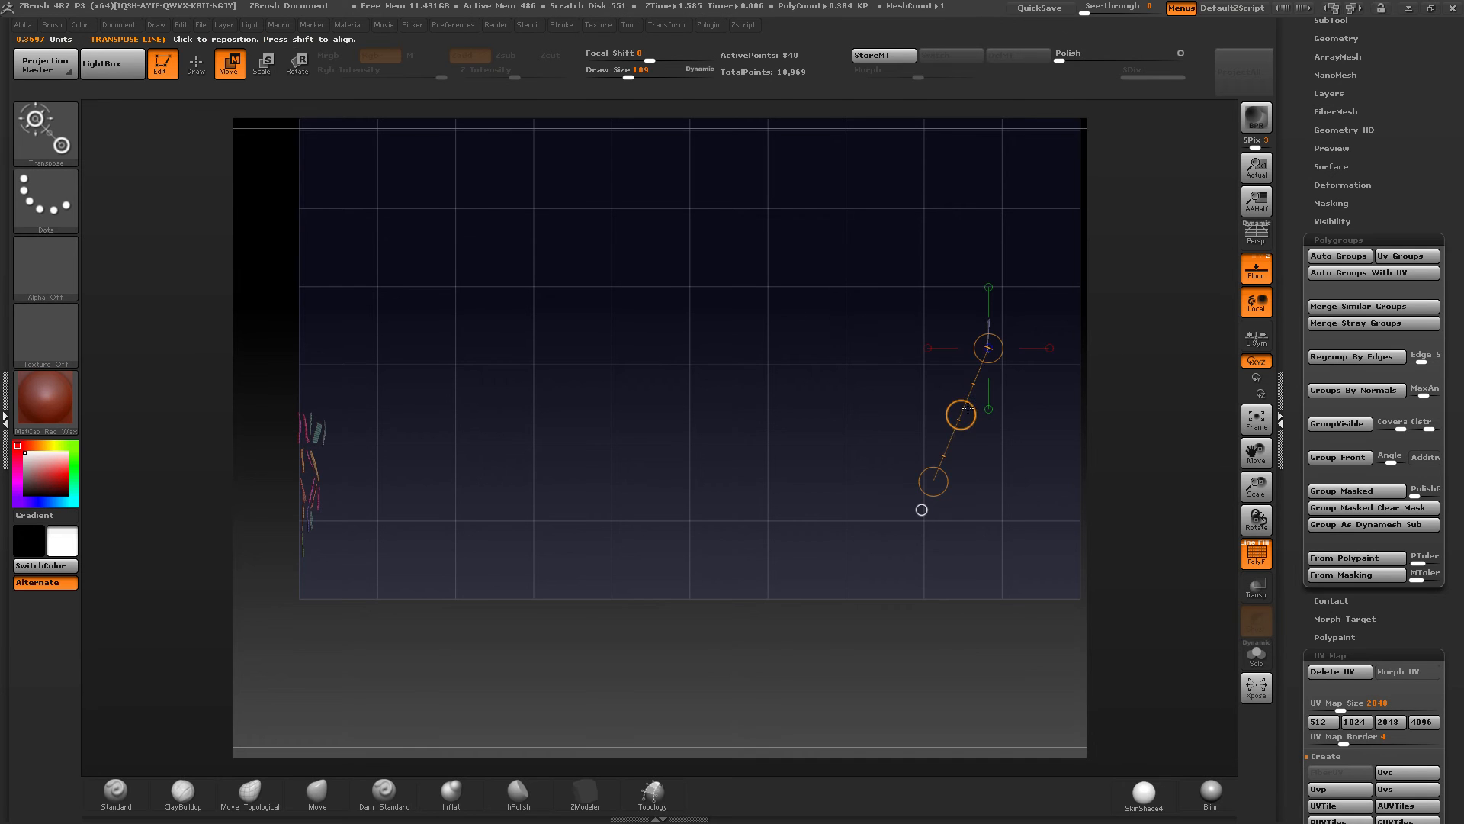
left_click_drag(958, 412, 881, 440)
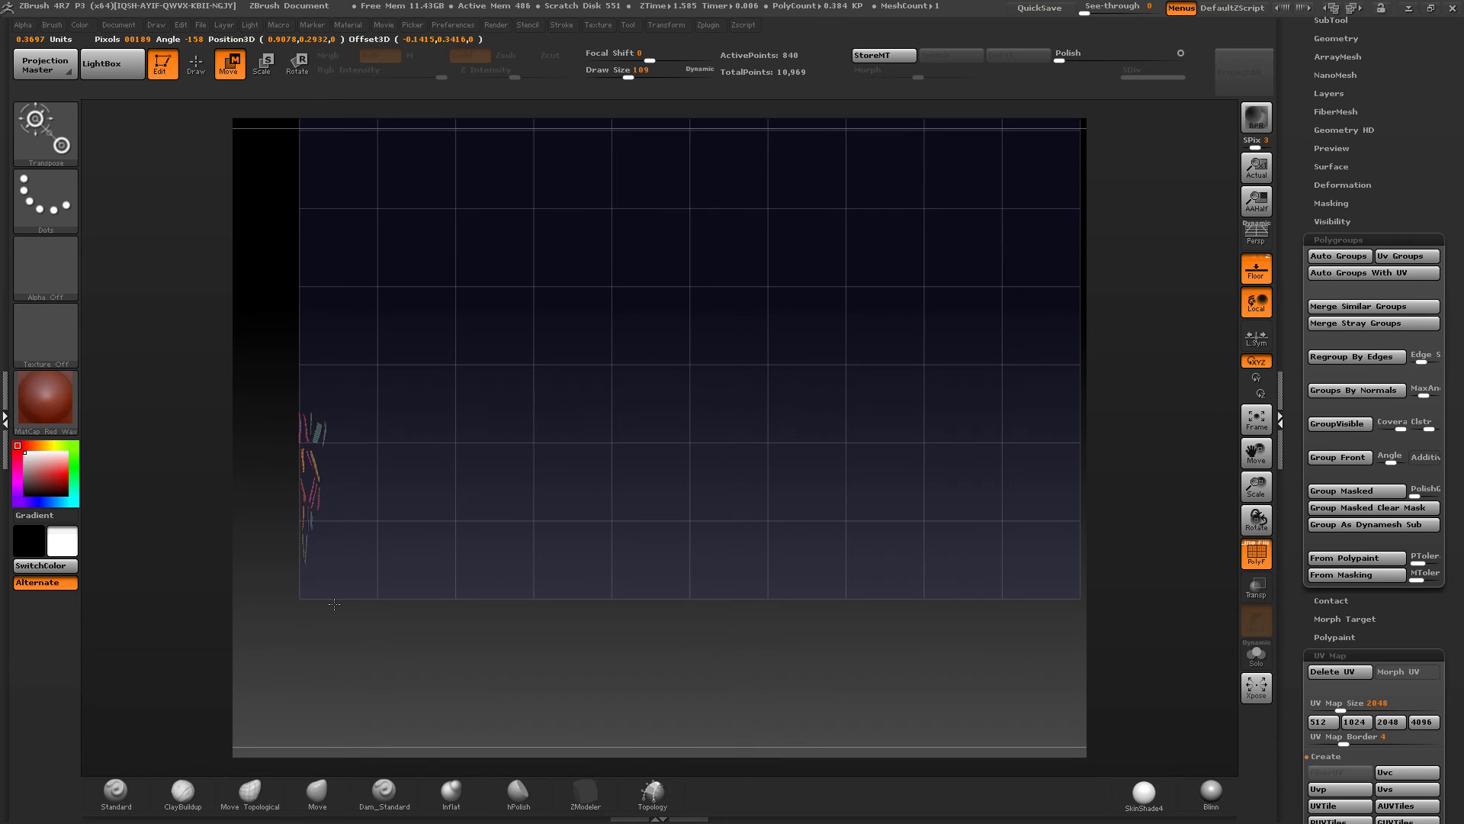
Step: Isolate the whole strip stack with a lasso mask and move it from the UV square's left edge to near its right side
right_click_drag(598, 401, 583, 524, "alt")
right_click_drag(654, 491, 613, 466, "ctrl")
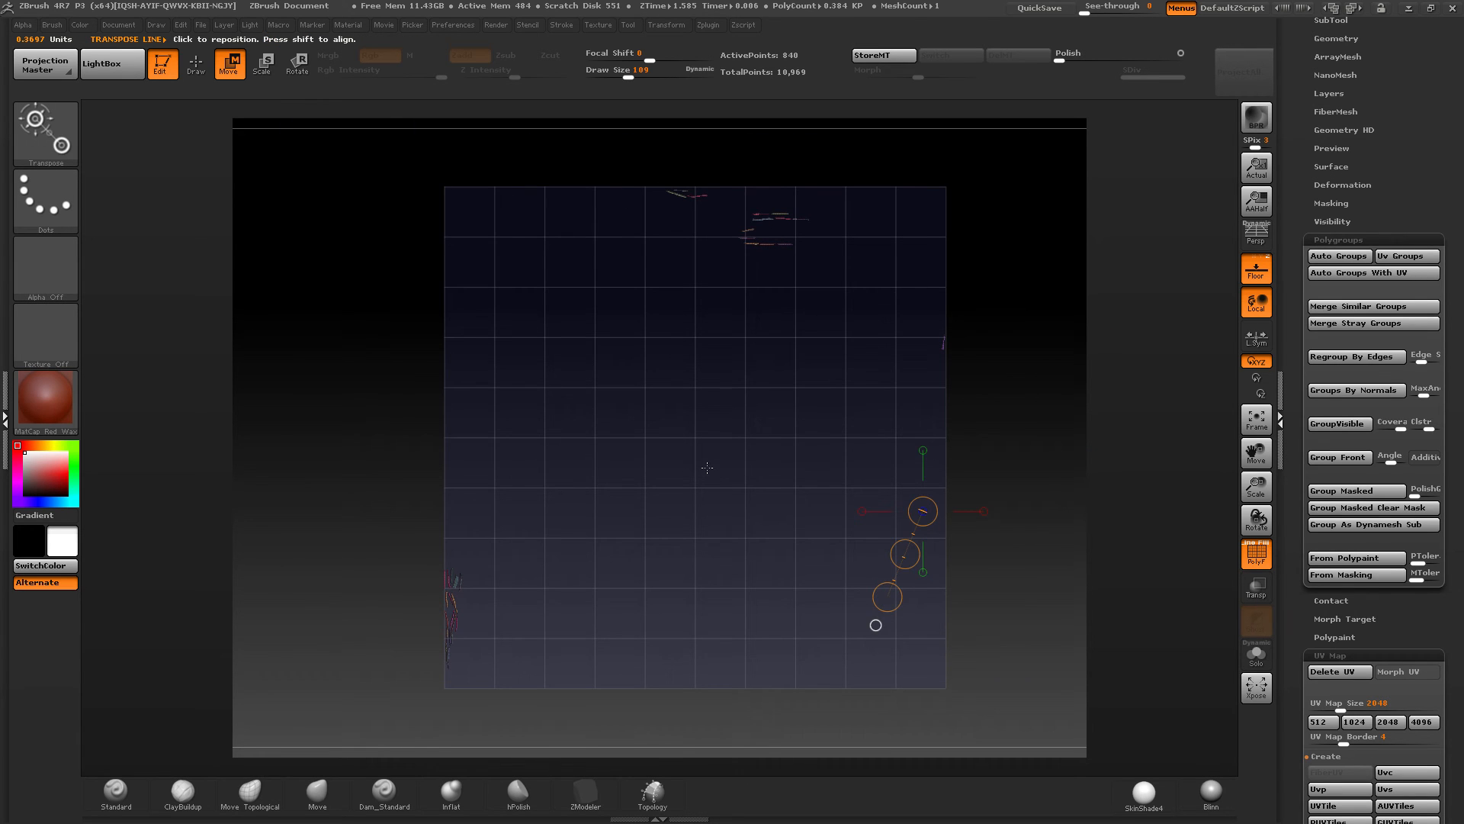
key("ctrl+shift")
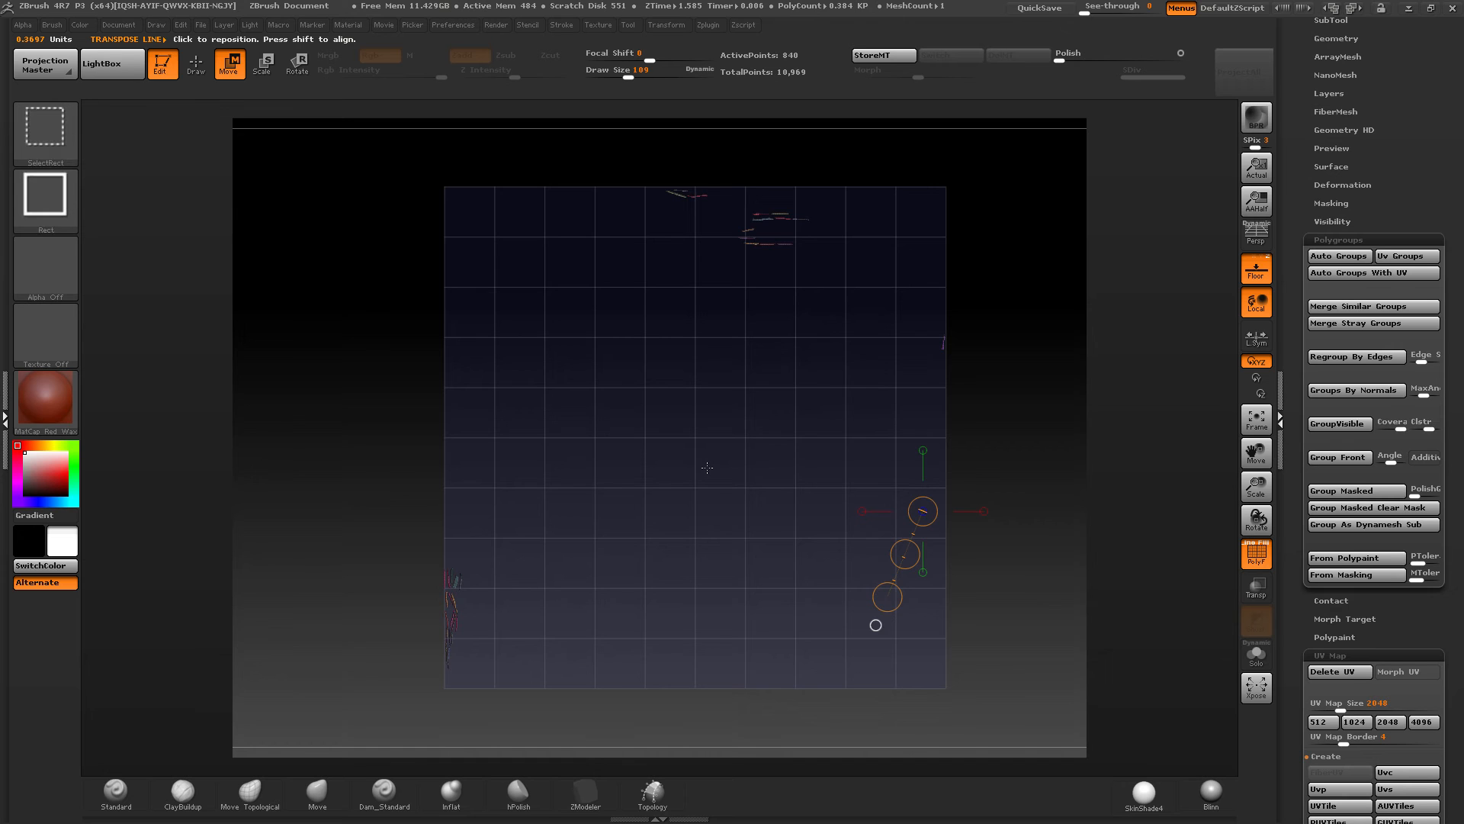
mouse_move(581, 528)
left_mouse_down("ctrl")
mouse_move(264, 645)
mouse_move(662, 610)
left_mouse_up("ctrl")
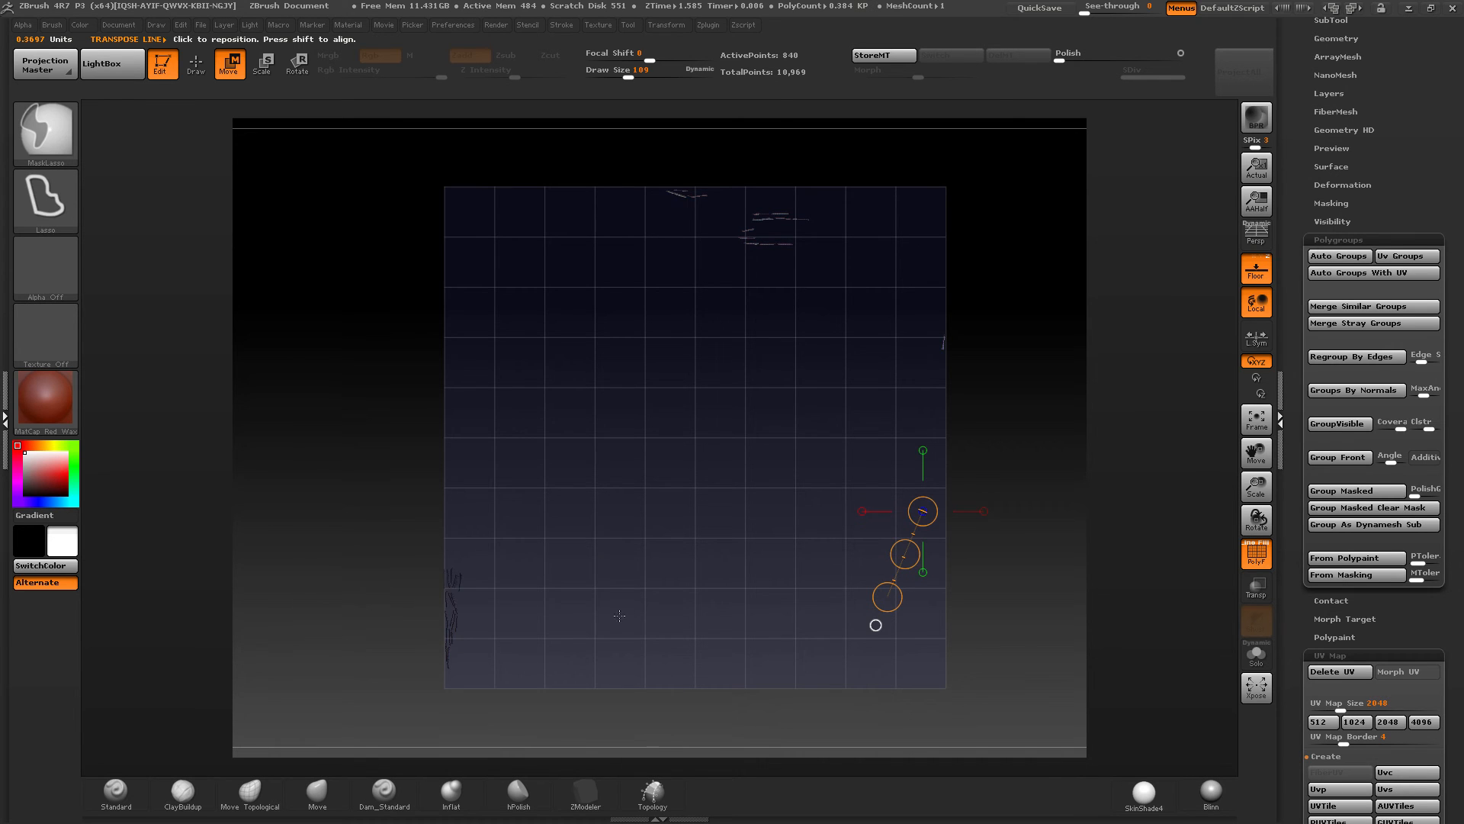
mouse_move(467, 581)
left_mouse_down()
mouse_move(581, 578)
mouse_move(713, 324)
mouse_move(926, 299)
mouse_move(941, 282)
left_mouse_up()
right_click_drag(944, 215, 872, 610, "alt")
mouse_move(1072, 212)
right_mouse_down("alt")
mouse_move(651, 488)
mouse_move(716, 423)
mouse_move(736, 425)
right_mouse_up("alt")
Step: Isolate the lone strip on the UV square's right edge by masking, straighten it, and place it at the end of the stack's fourth row
key("q")
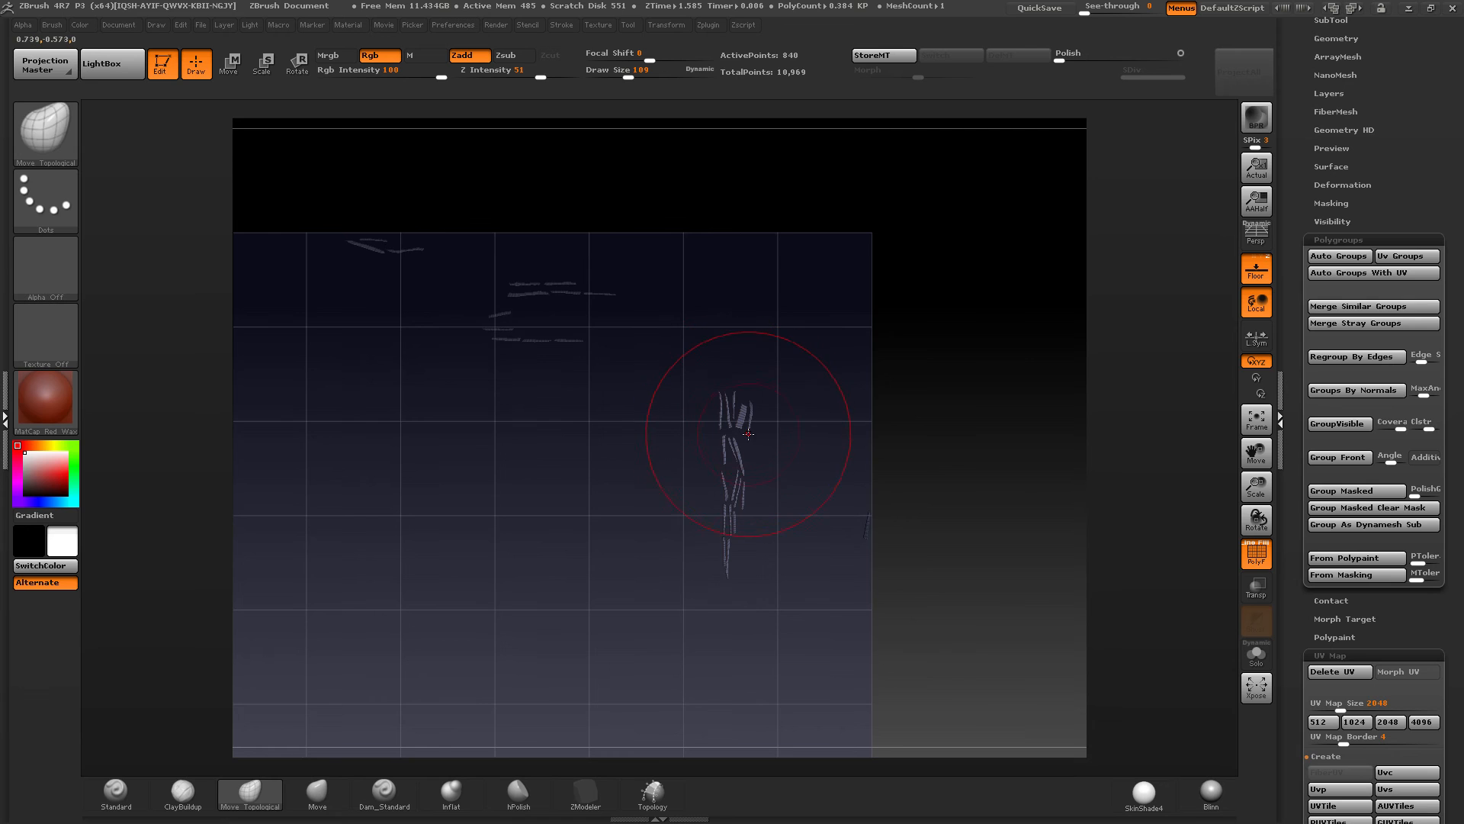
mouse_move(937, 464)
left_mouse_down("ctrl")
mouse_move(888, 610)
mouse_move(987, 563)
left_mouse_up("ctrl")
left_click(990, 562, "ctrl")
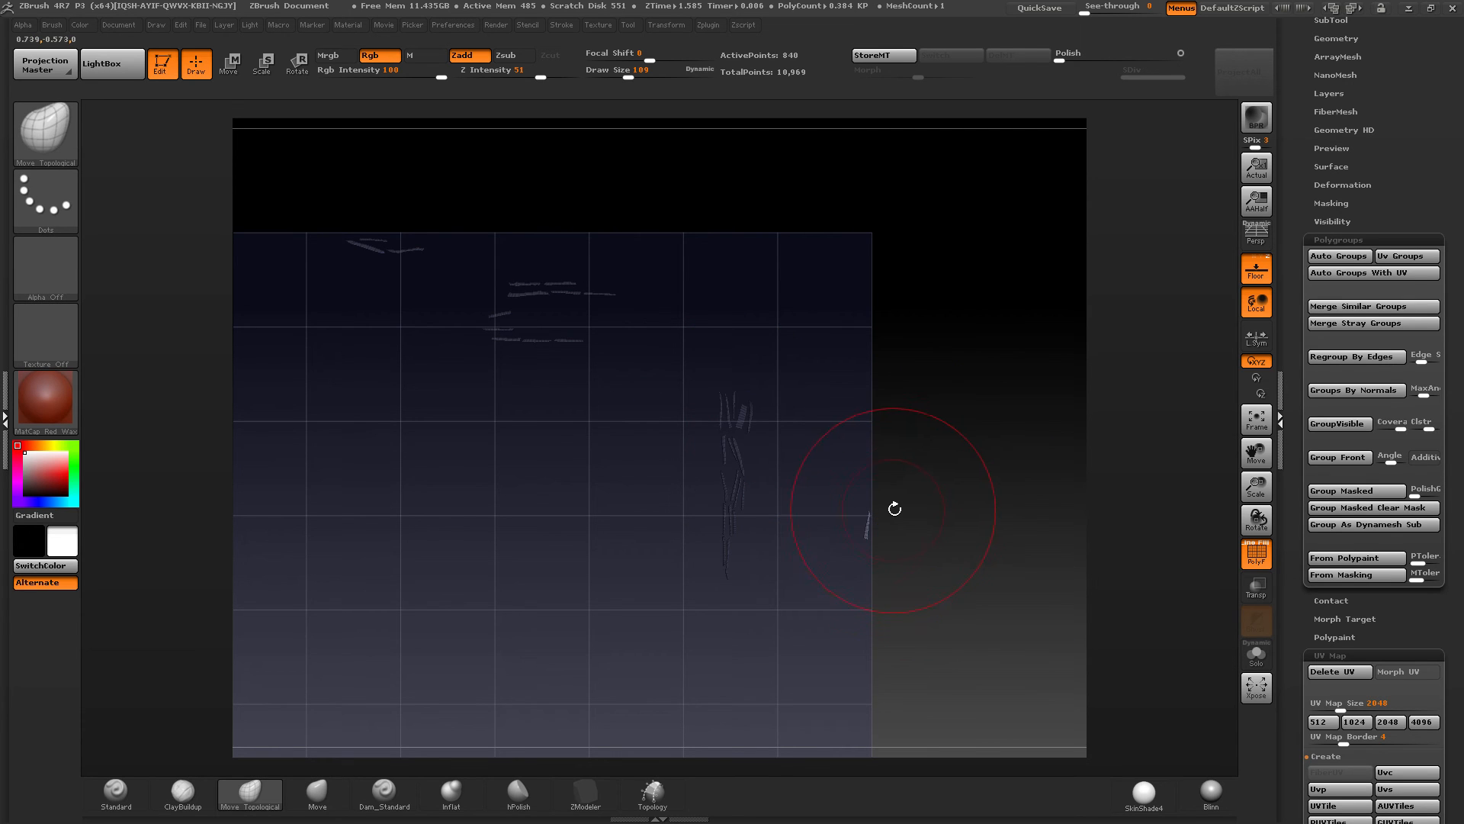
key("w")
left_click_drag(869, 533, 869, 639, "shift")
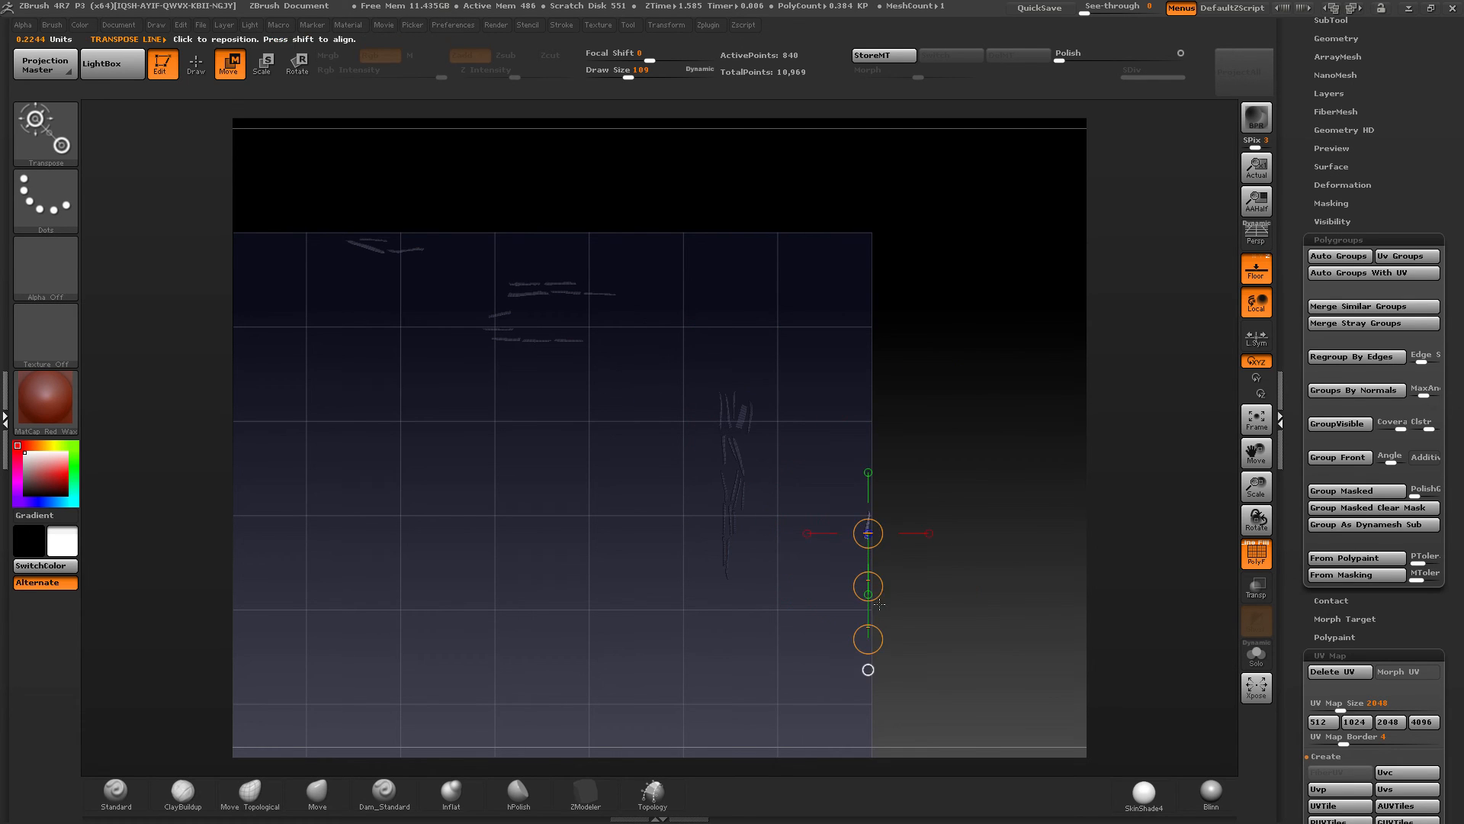
left_click_drag(867, 585, 871, 588)
mouse_move(735, 572)
left_mouse_down()
mouse_move(800, 591)
mouse_move(769, 577)
mouse_move(771, 554)
mouse_move(767, 579)
left_mouse_up()
key("r")
key("w")
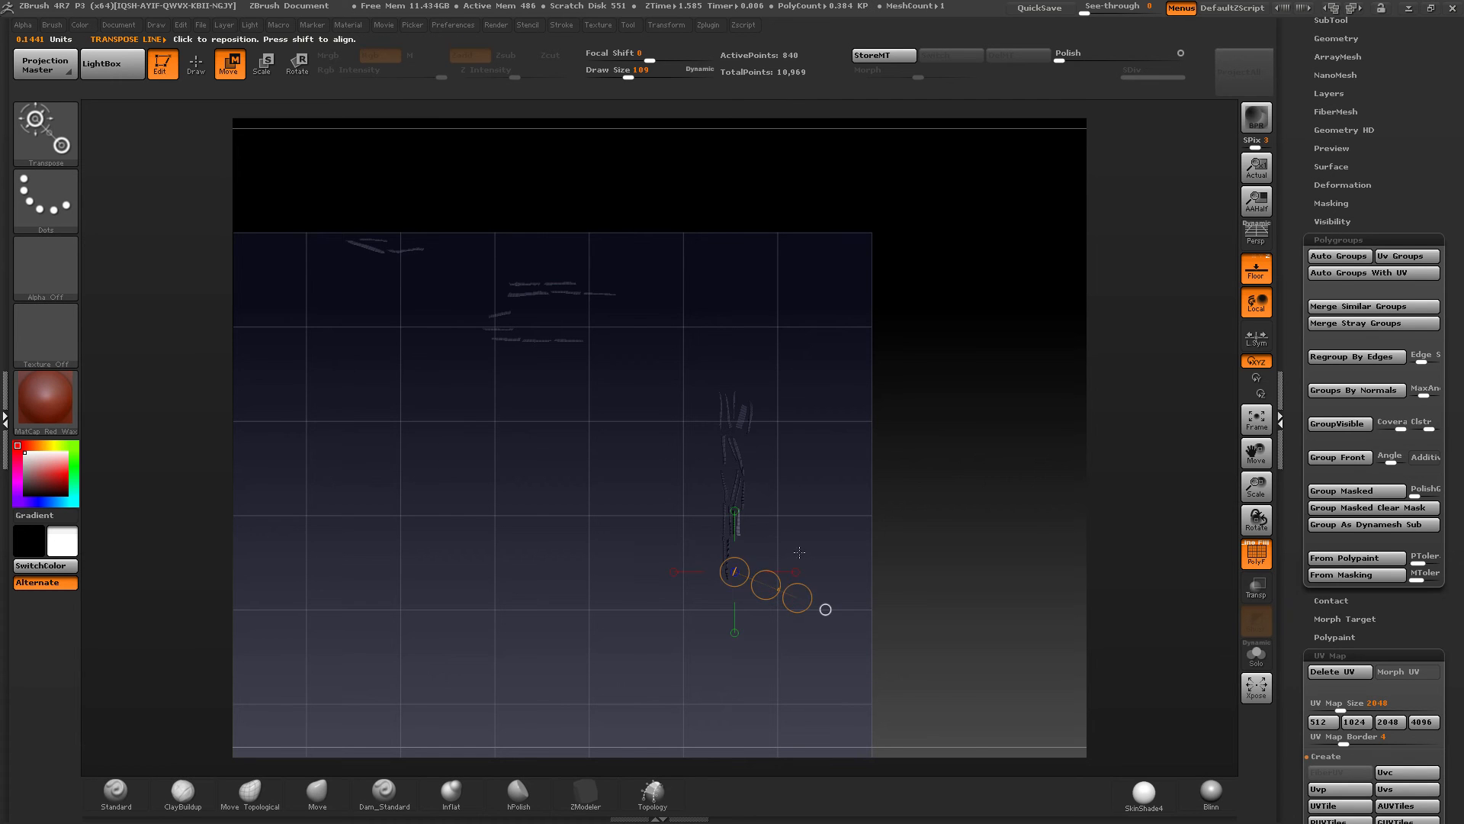
Step: Restore the strips' separate polygroup colours and undo the trial lasso mask over the tall stack
right_click_drag(787, 513, 860, 481, "alt")
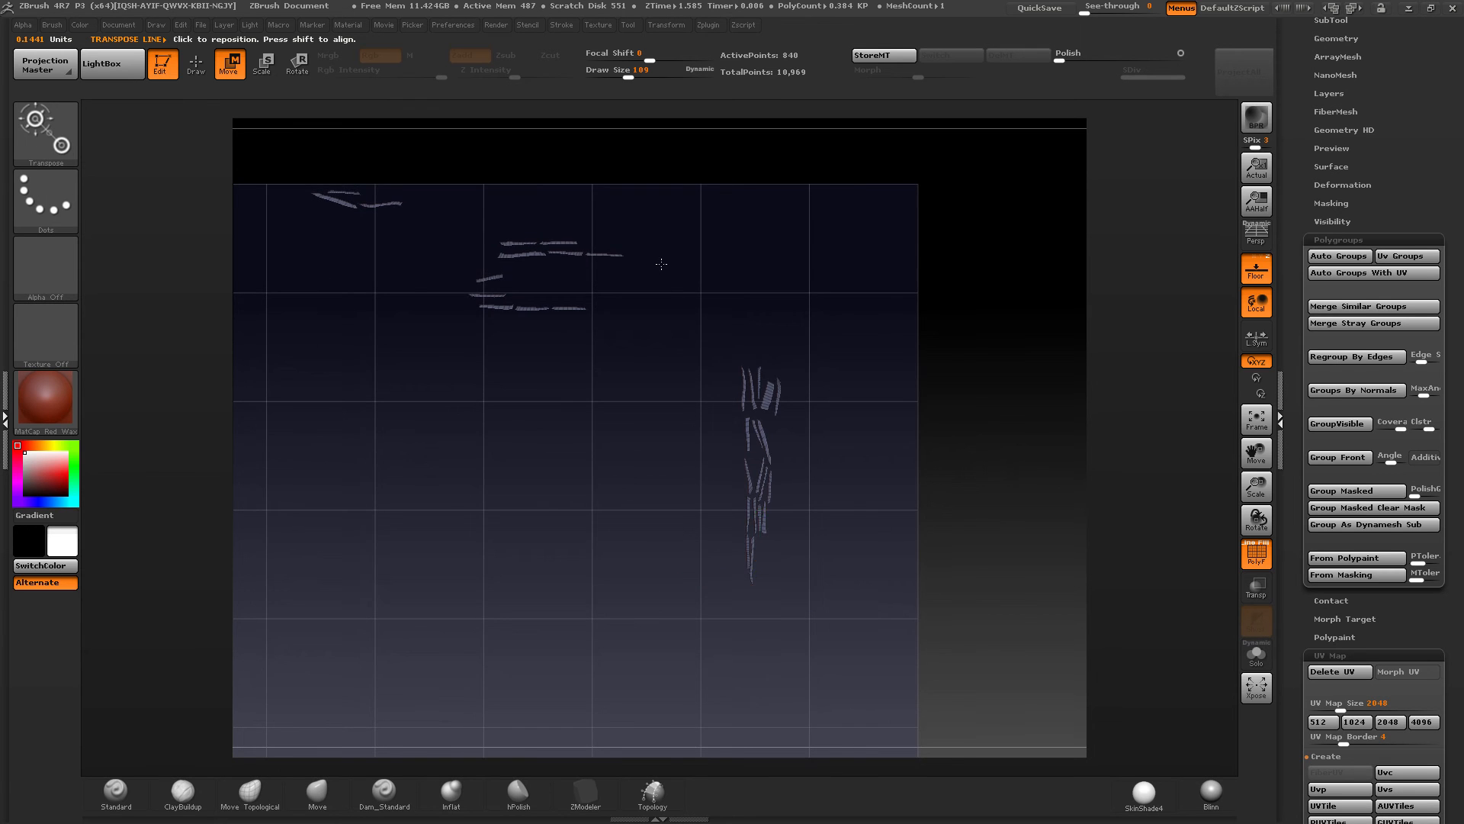
key("q")
mouse_move(660, 264)
right_mouse_down("alt")
mouse_move(704, 272)
mouse_move(649, 261)
right_mouse_up("alt")
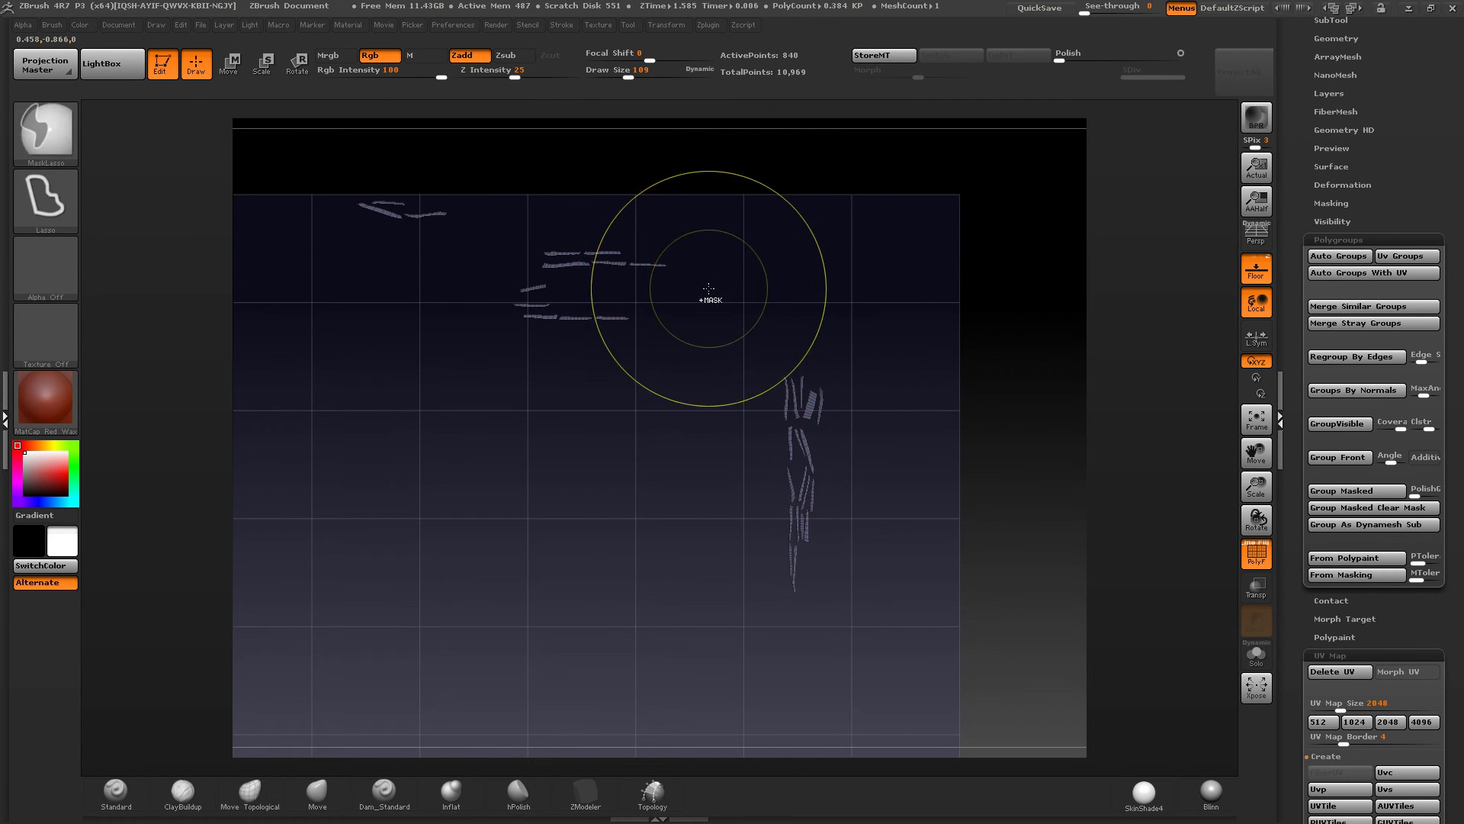
key("ctrl+z")
mouse_move(920, 326)
left_mouse_down("ctrl")
mouse_move(730, 697)
mouse_move(843, 568)
left_mouse_up("ctrl")
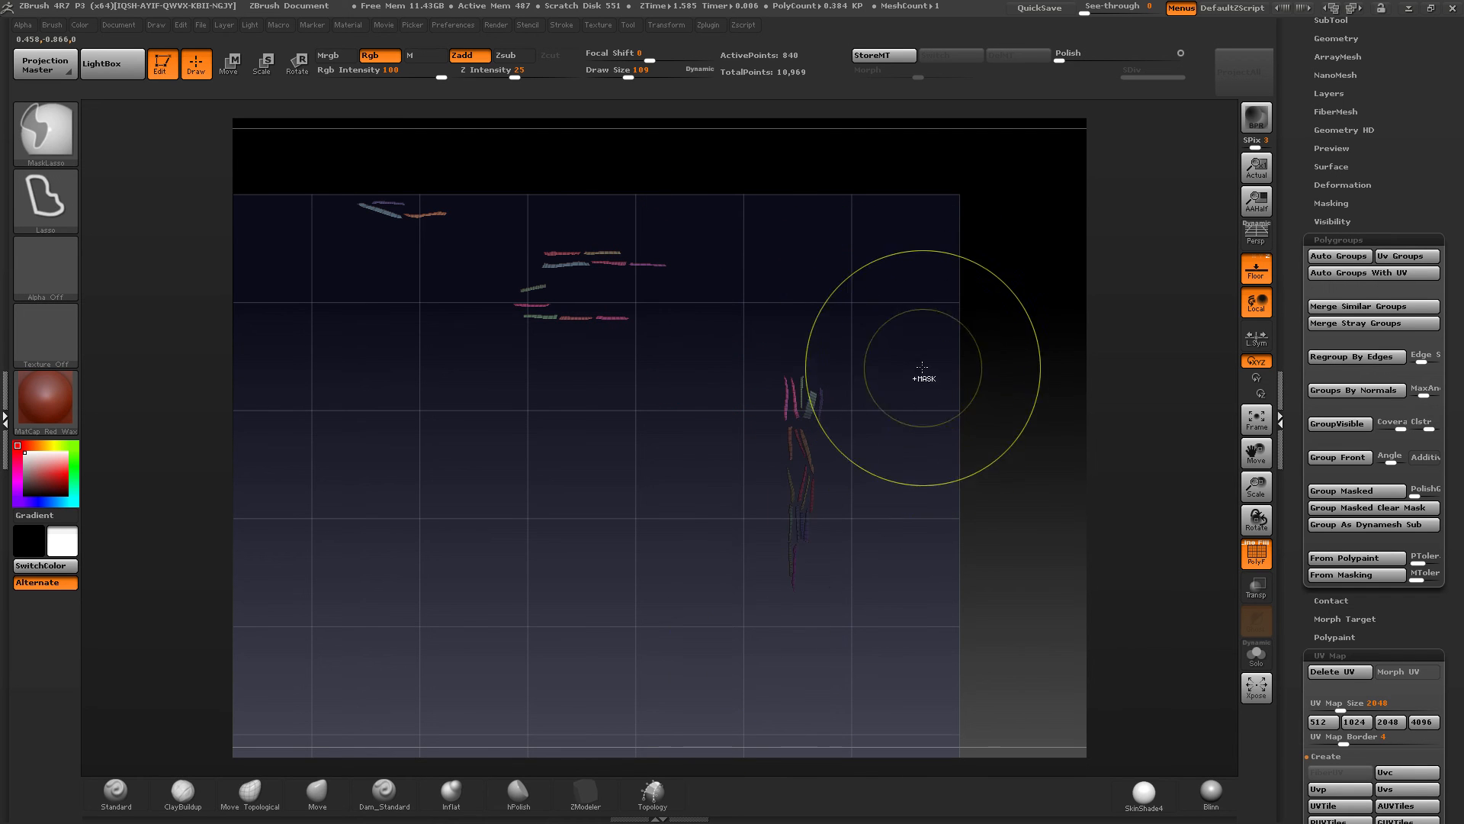
key("ctrl+z")
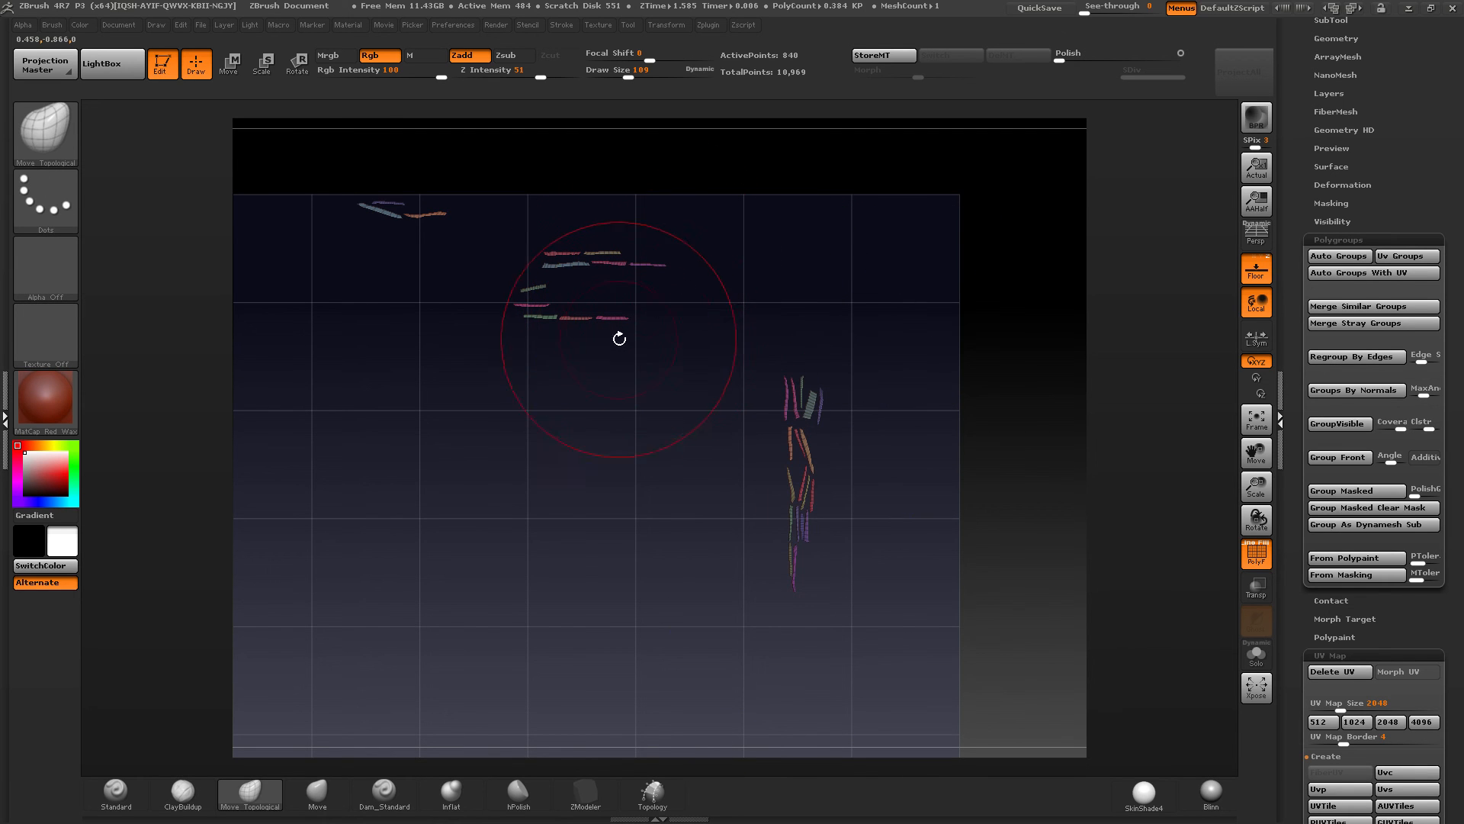
Step: Isolate the horizontal strips in the upper-middle cluster with lasso masks, rotate them upright, and move them to the tall stack's lower end
mouse_move(617, 337)
left_mouse_down("ctrl")
mouse_move(488, 332)
mouse_move(538, 312)
mouse_move(656, 324)
left_mouse_up("ctrl")
left_click(667, 345, "ctrl")
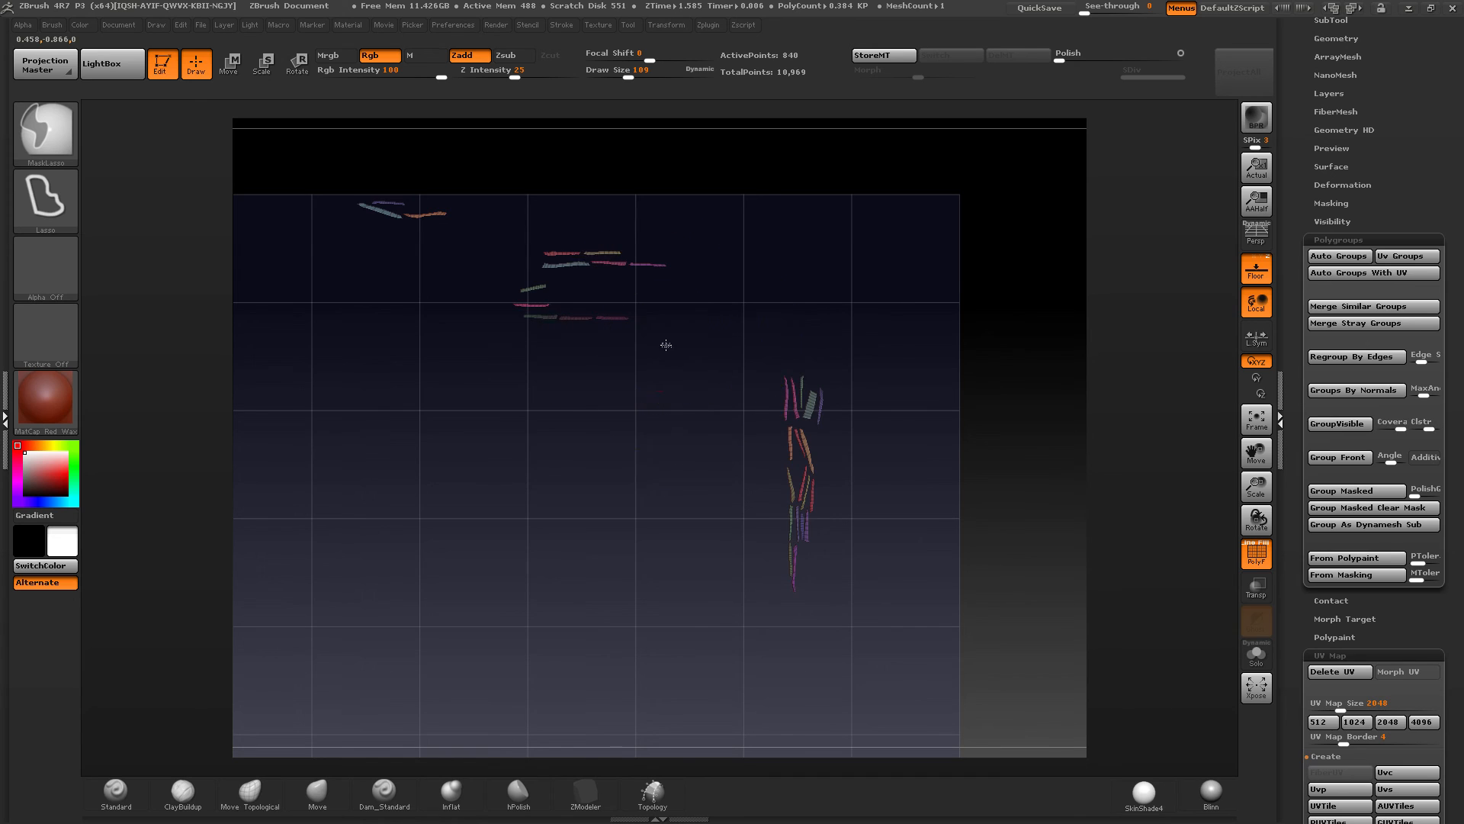
key("r")
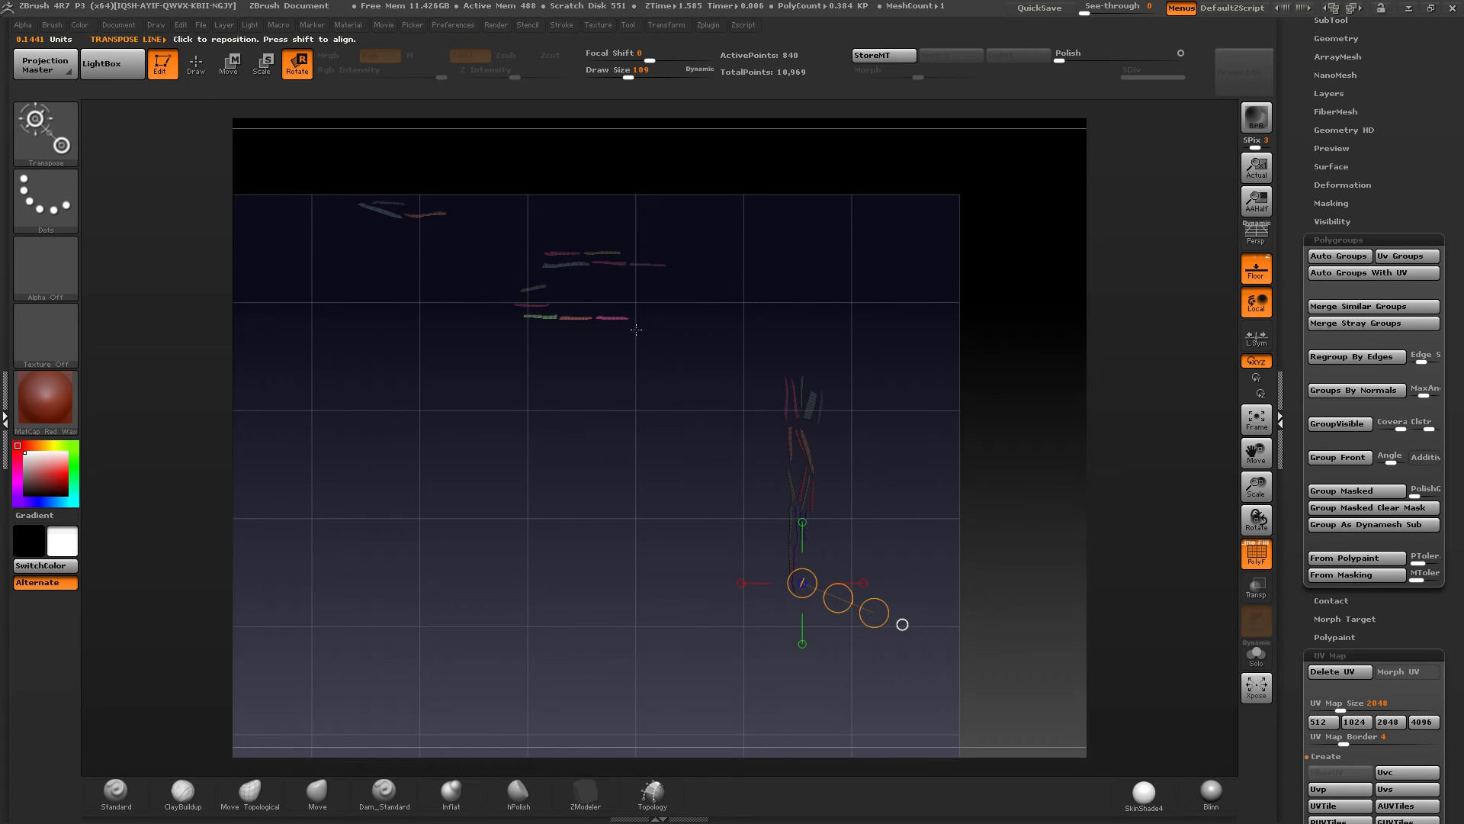
left_click(718, 304, "ctrl")
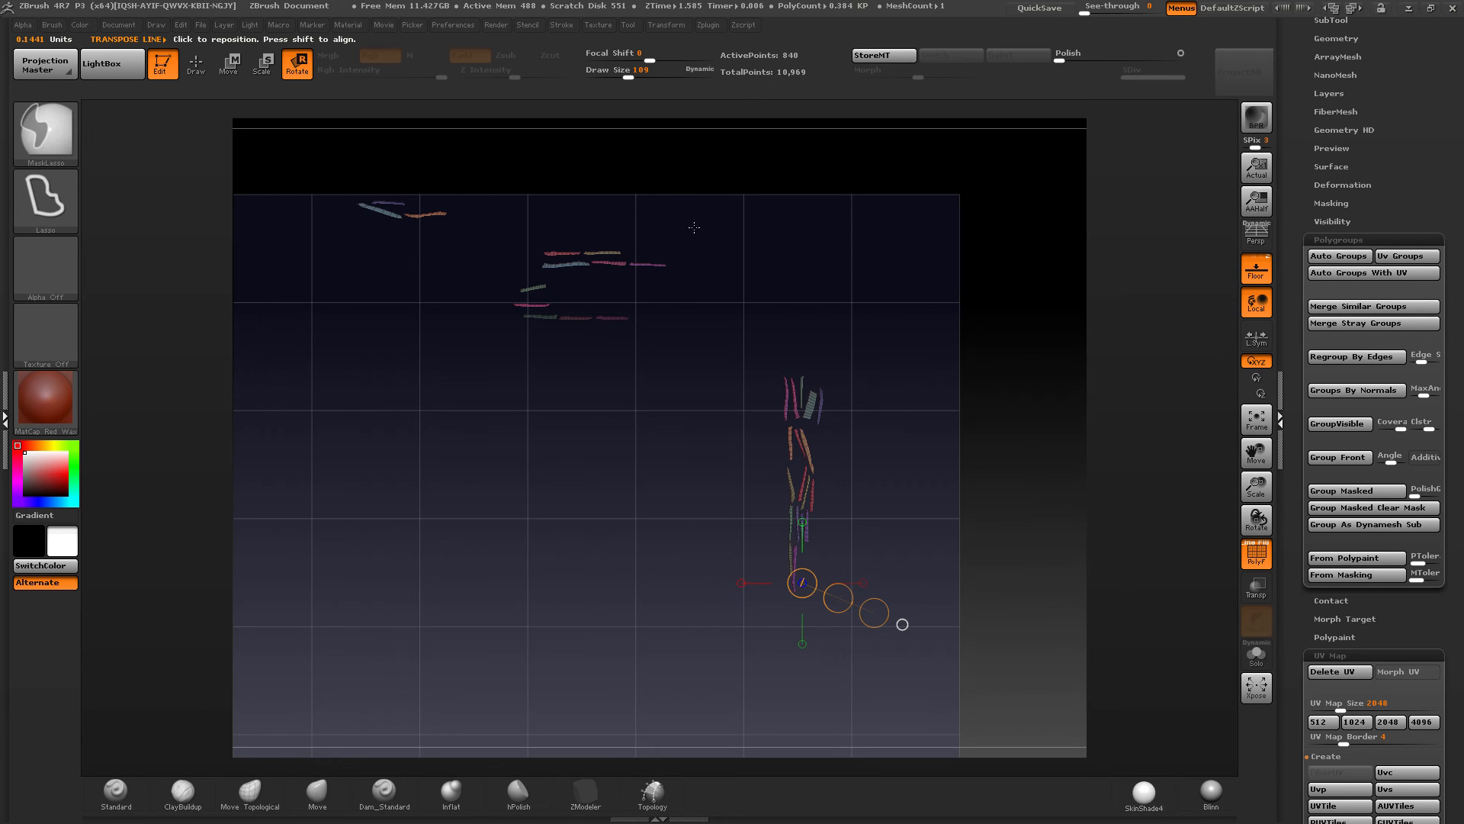
mouse_move(692, 225)
left_mouse_down("ctrl")
mouse_move(610, 276)
mouse_move(687, 272)
left_mouse_up("ctrl")
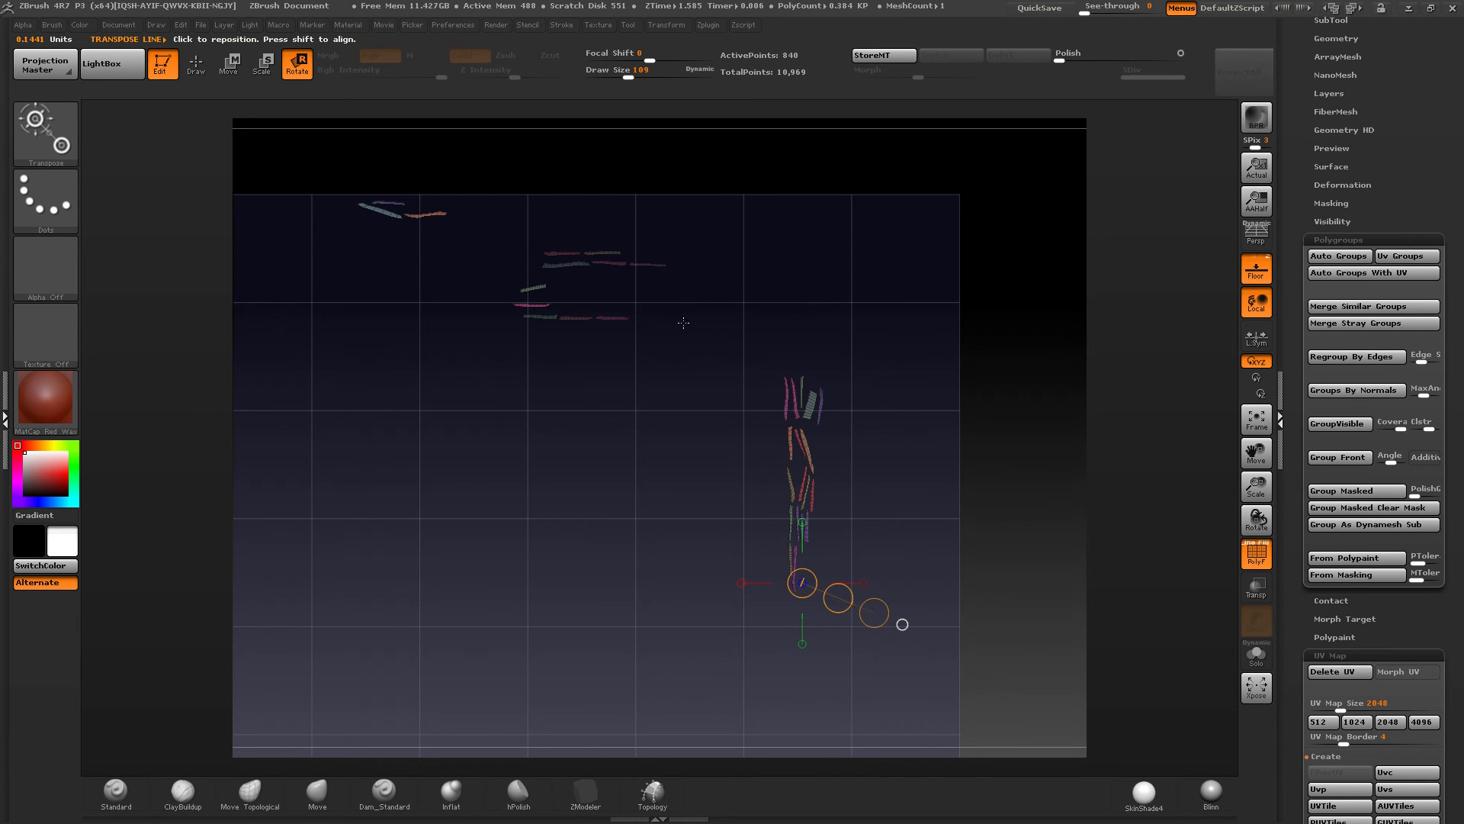
key("ctrl")
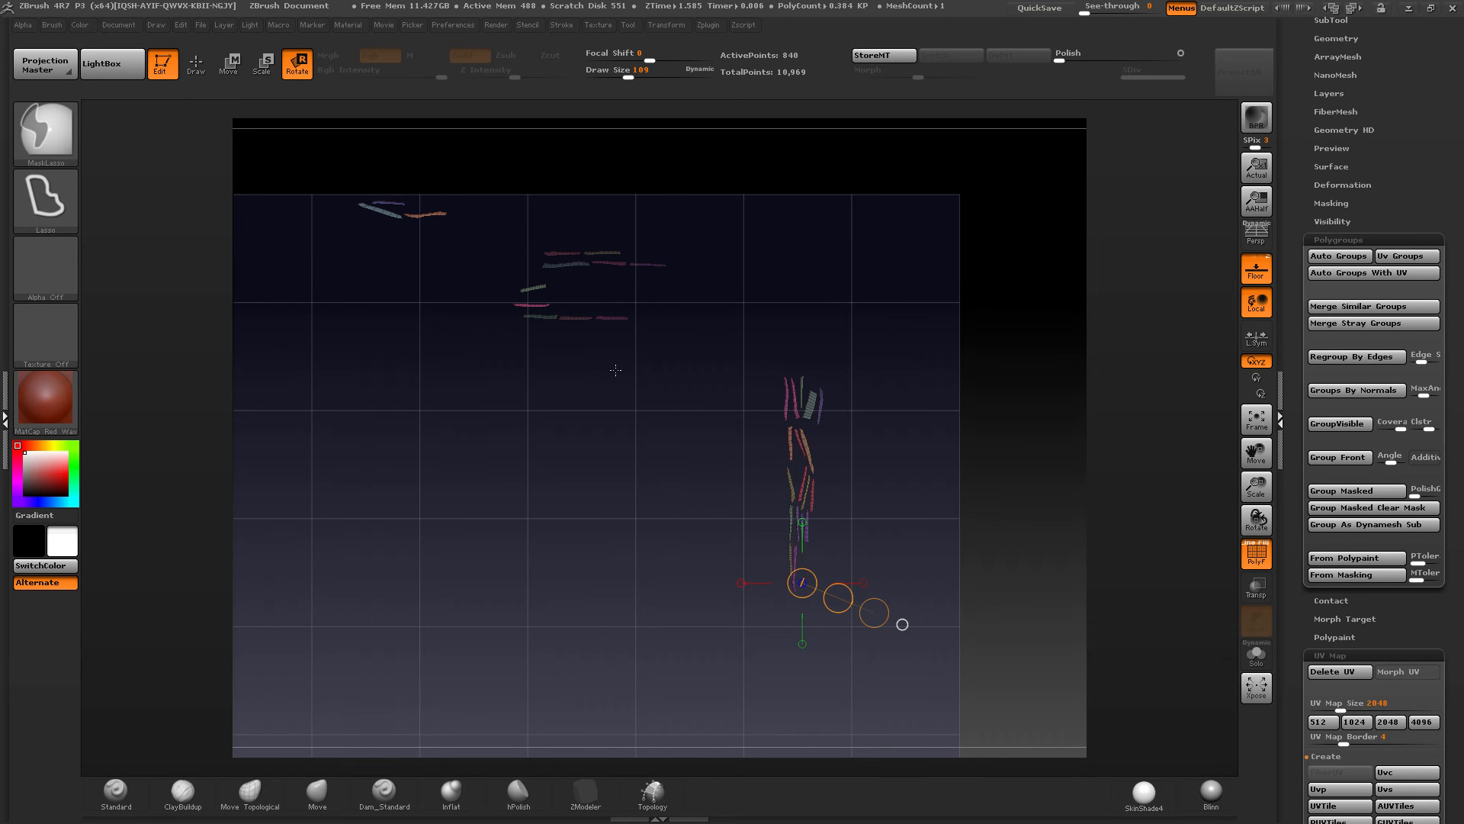
key("ctrl+w")
left_click_drag(624, 313, 629, 437)
left_click_drag(634, 434, 584, 427)
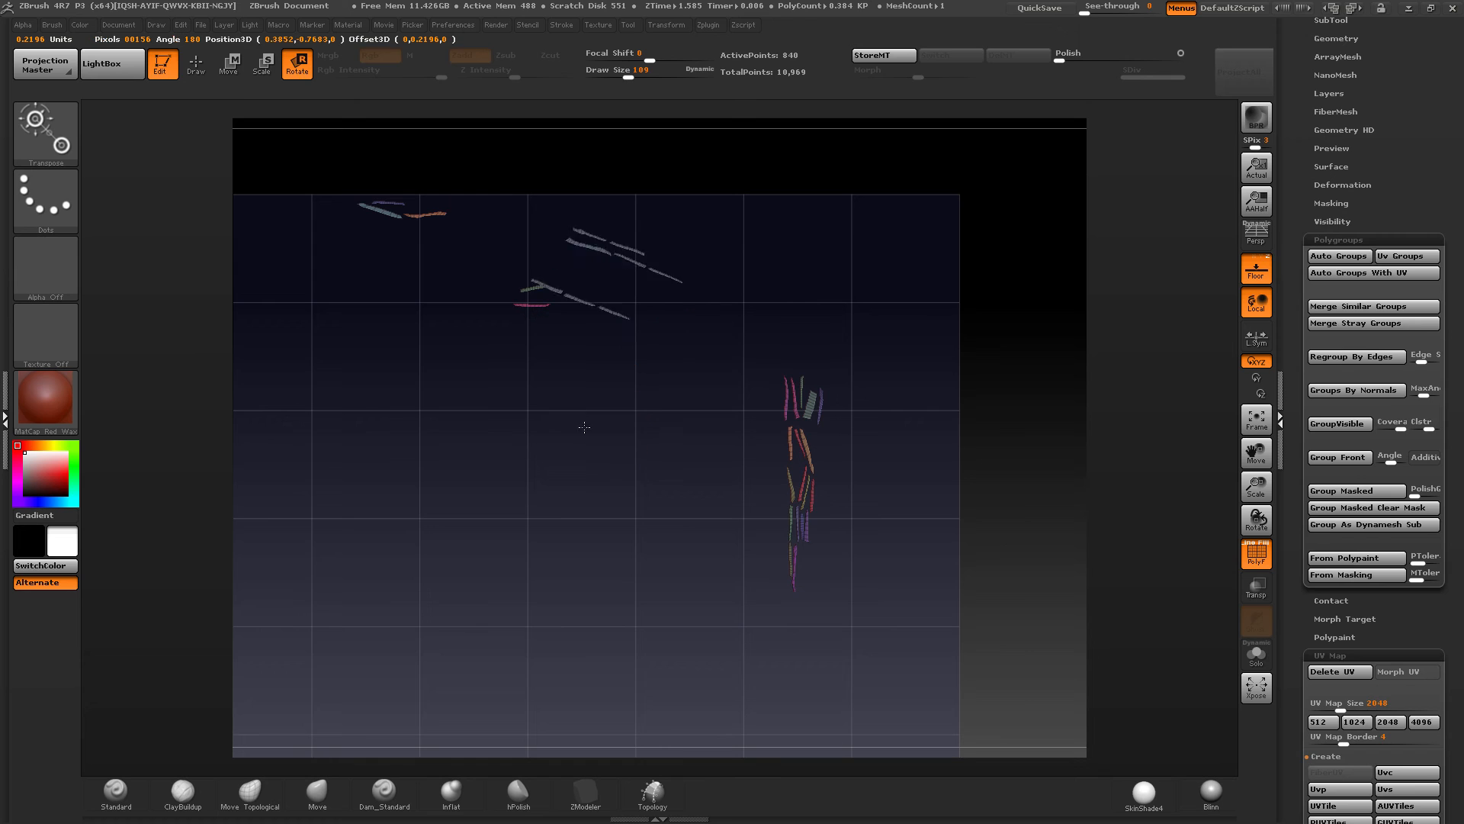
key("w")
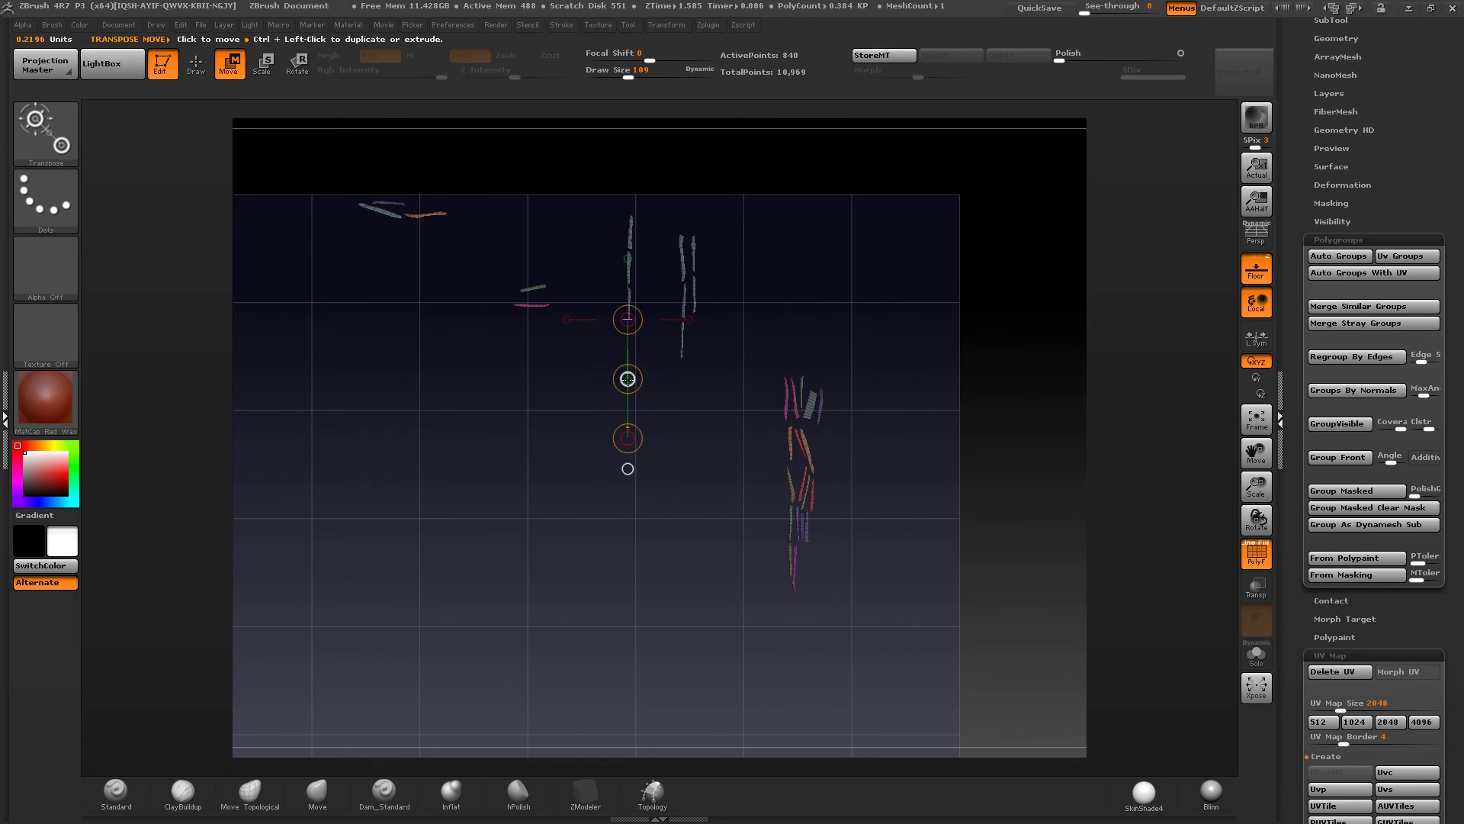
left_click_drag(627, 379, 837, 610)
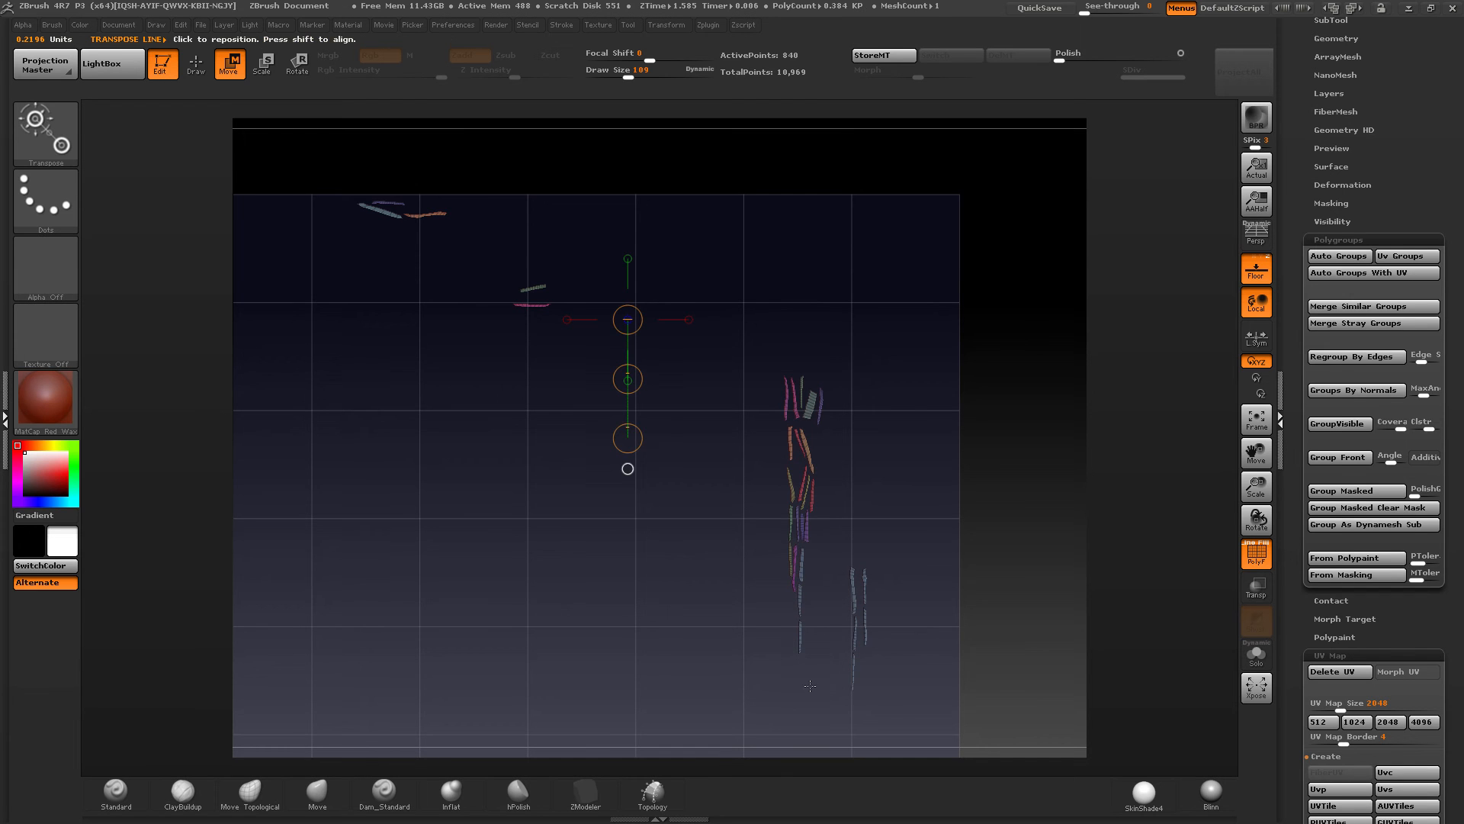
Step: Isolate the two outlying blue-grey strip columns and move them against the left side of the stack's lower end
right_click_drag(858, 480, 872, 566, "ctrl")
right_click_drag(873, 566, 617, 284, "alt")
mouse_move(822, 652)
right_mouse_down("alt")
mouse_move(537, 453)
mouse_move(540, 477)
right_mouse_up("alt")
mouse_move(539, 477)
right_mouse_down("alt")
mouse_move(605, 591)
mouse_move(644, 500)
right_mouse_up("alt")
key("q")
mouse_move(573, 381)
right_mouse_down("ctrl")
mouse_move(577, 406)
mouse_move(590, 380)
mouse_move(655, 340)
right_mouse_up("ctrl")
left_click_drag(755, 314, 631, 431, "ctrl")
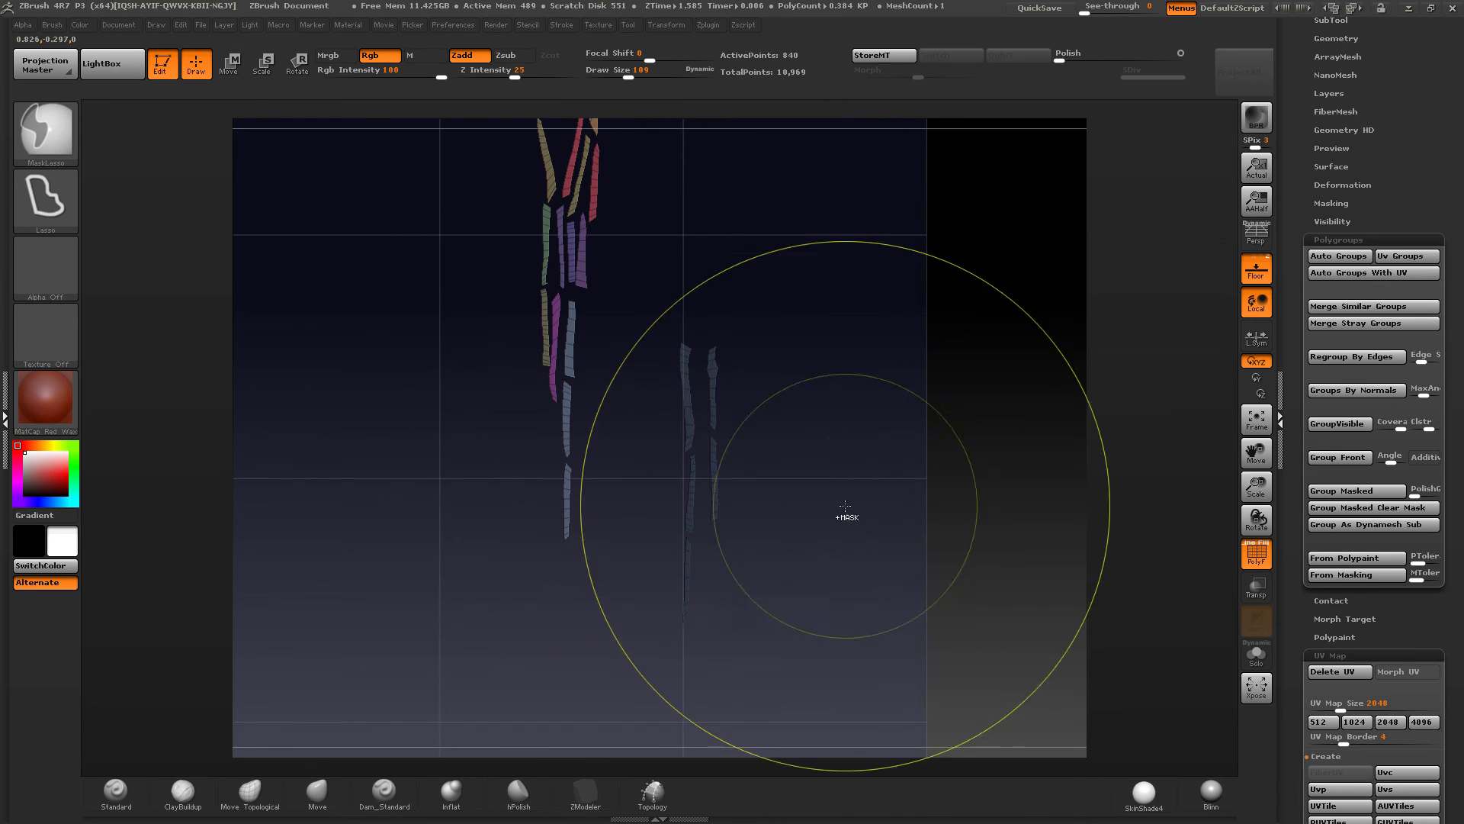
key("w")
mouse_move(716, 461)
left_mouse_down()
mouse_move(858, 452)
mouse_move(630, 496)
mouse_move(615, 481)
left_mouse_up()
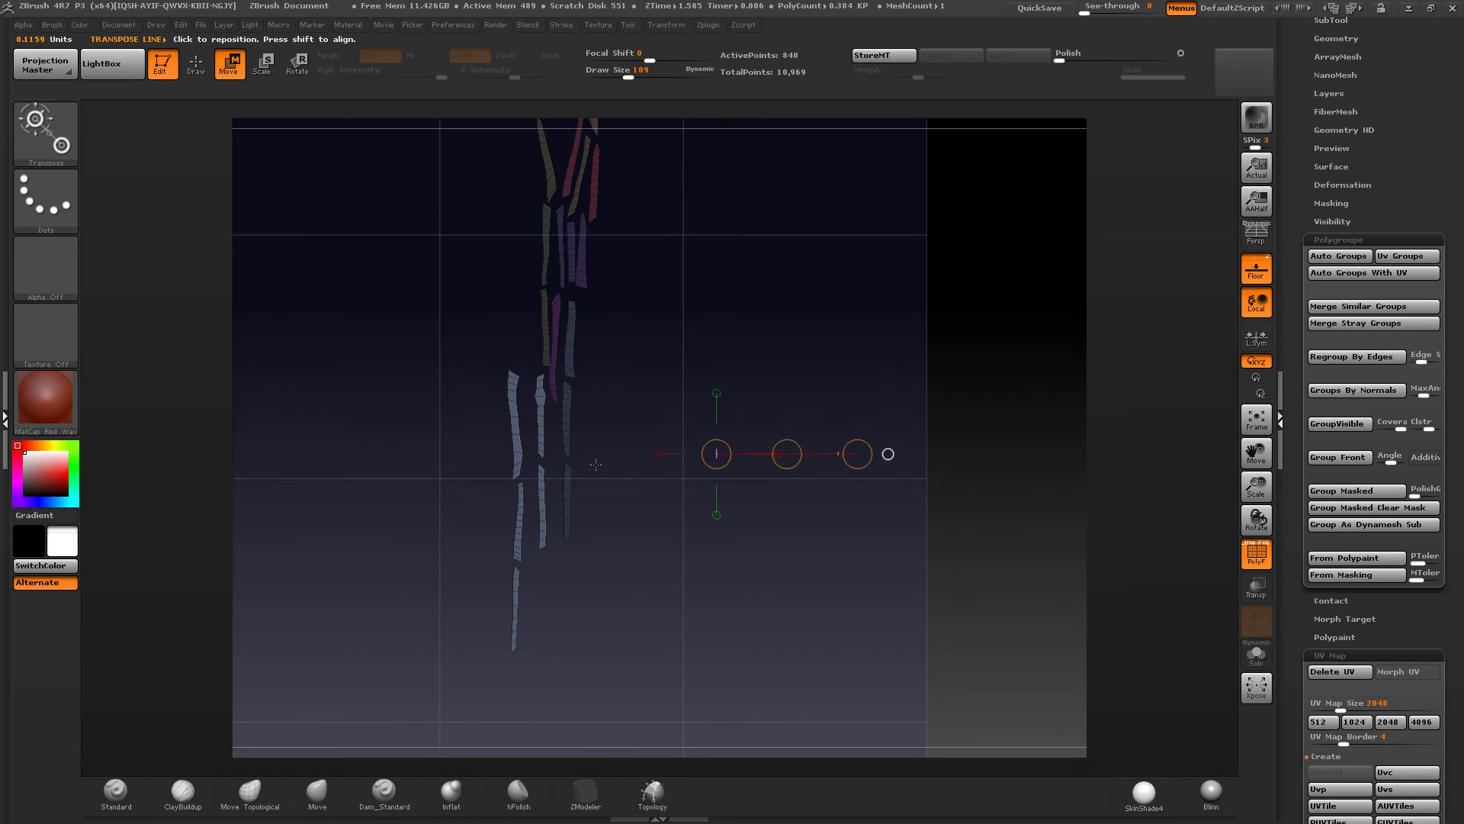
Step: Isolate the column of three blue-grey strips and move it to the right side of the stack's lower end
mouse_move(531, 392)
left_mouse_down("ctrl")
mouse_move(579, 496)
mouse_move(747, 442)
mouse_move(763, 457)
mouse_move(859, 398)
left_mouse_up("ctrl")
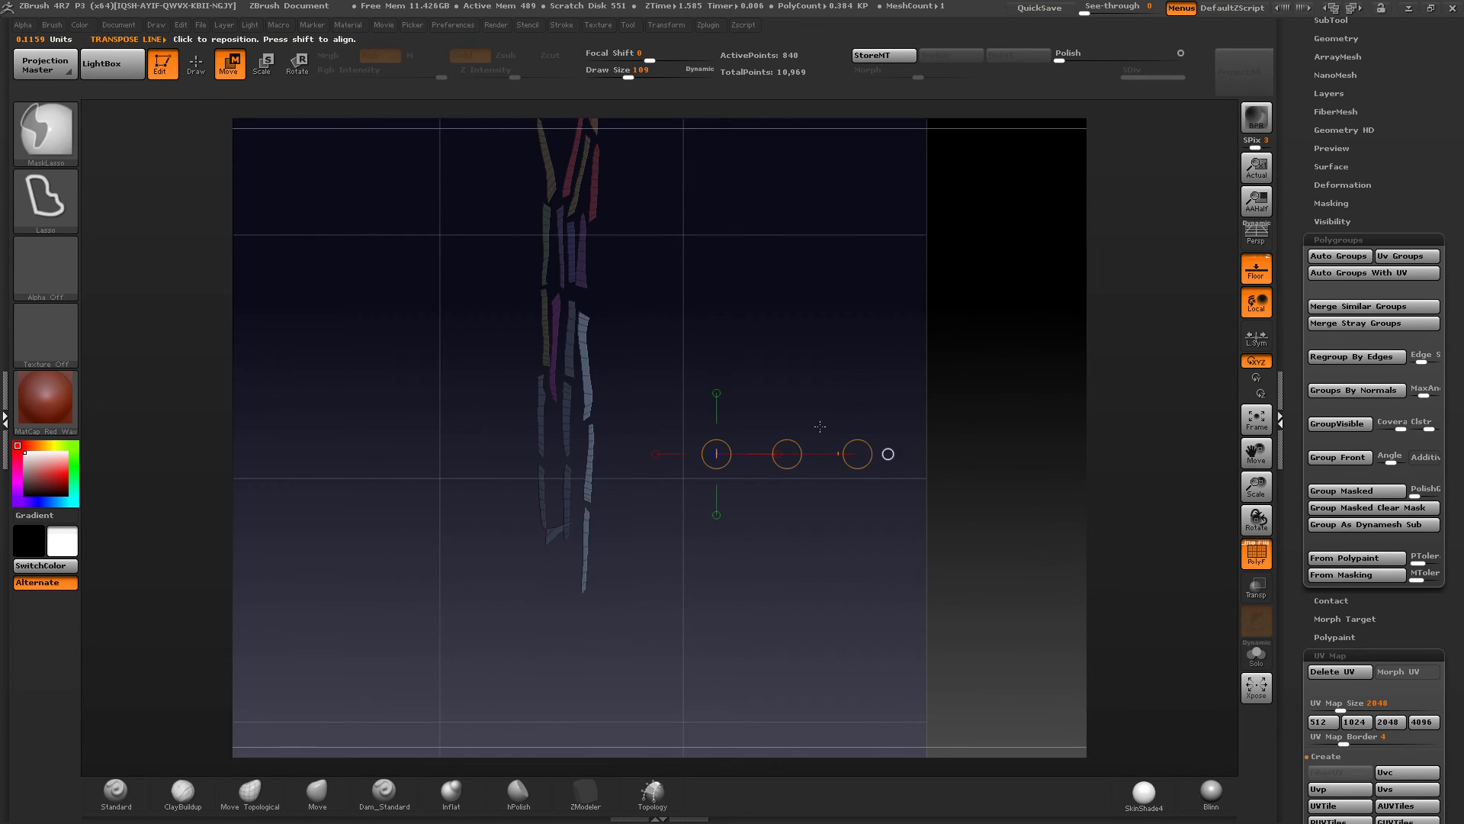
key("ctrl+z")
left_click_drag(576, 540, 545, 589, "ctrl")
left_click_drag(582, 496, 580, 505, "ctrl")
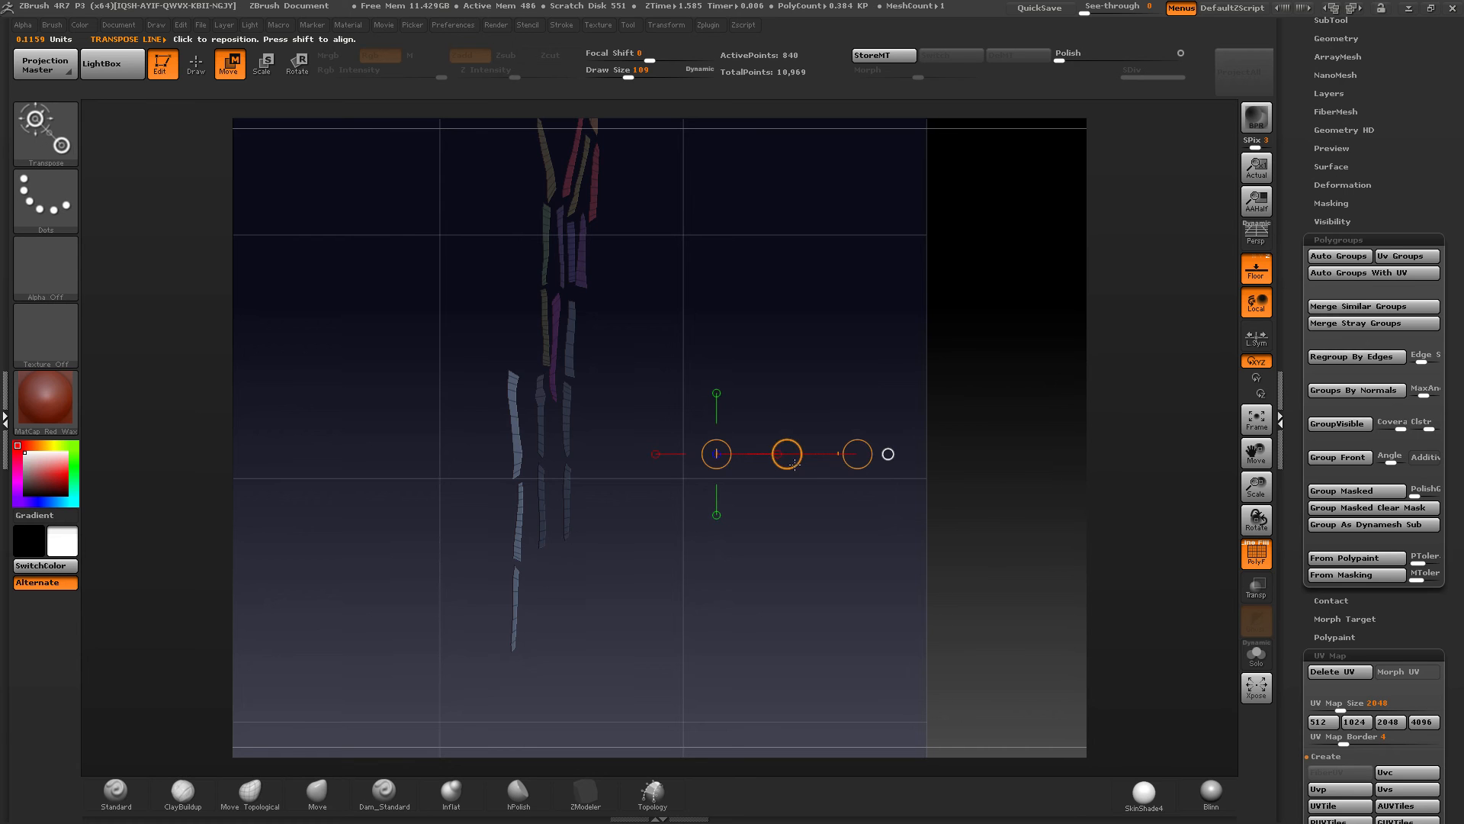
mouse_move(787, 454)
left_mouse_down()
mouse_move(875, 428)
mouse_move(864, 378)
left_mouse_up()
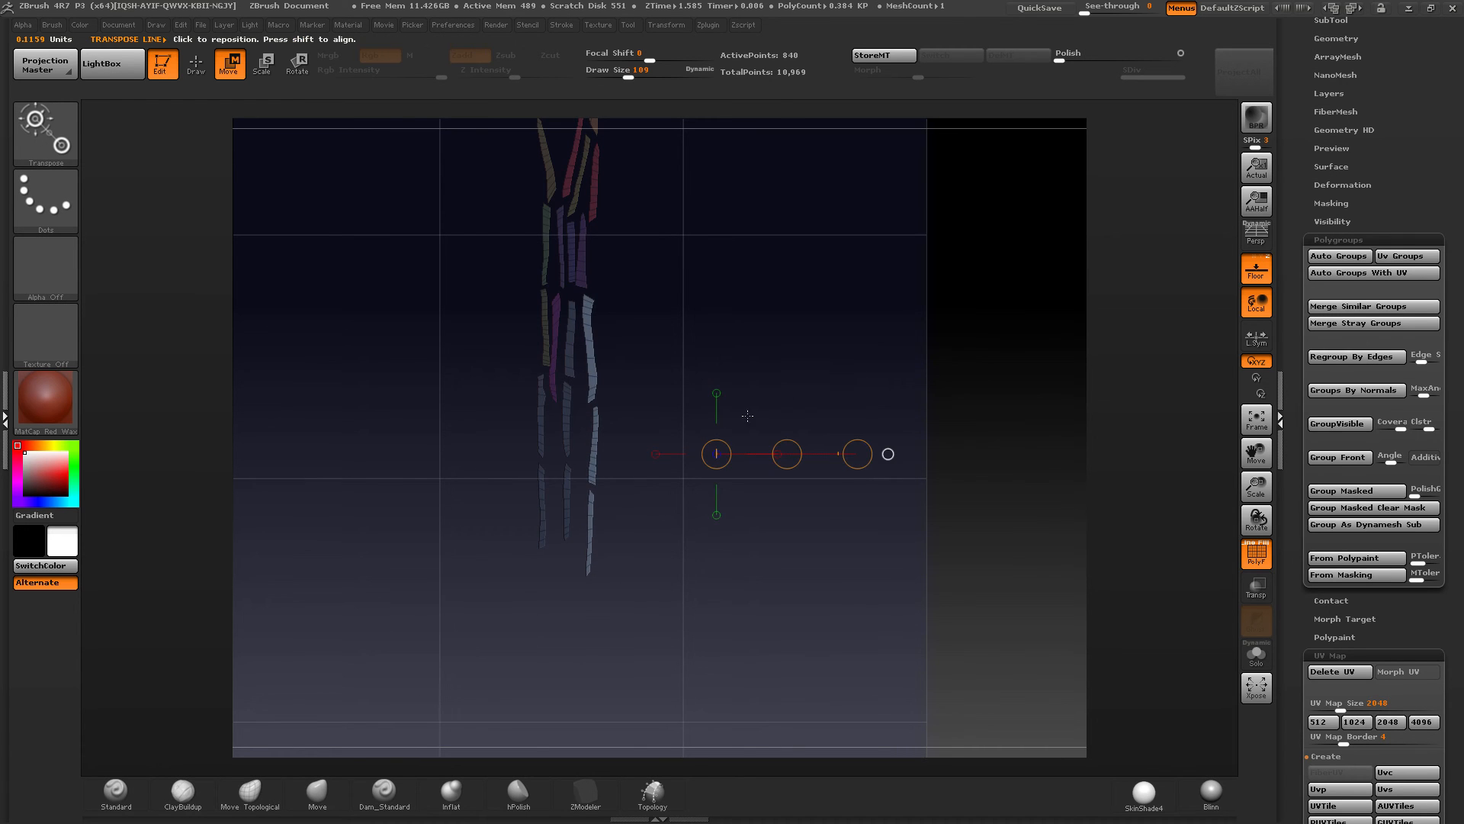
Step: Isolate the horizontal pink strip, rotate it upright, and place it on top of the stack's first column
right_click_drag(657, 393, 855, 430, "ctrl")
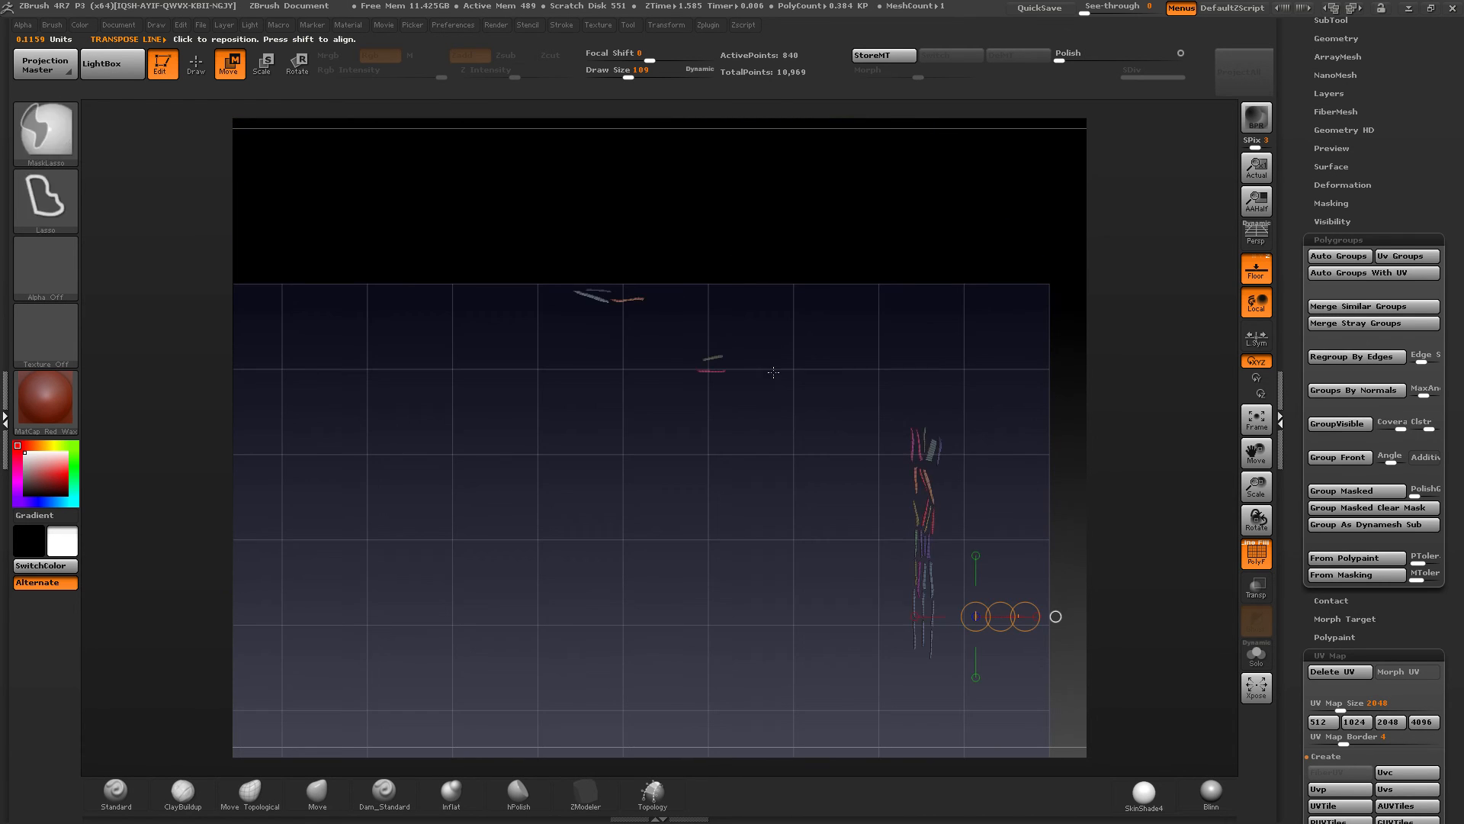
right_click_drag(766, 329, 763, 344, "ctrl")
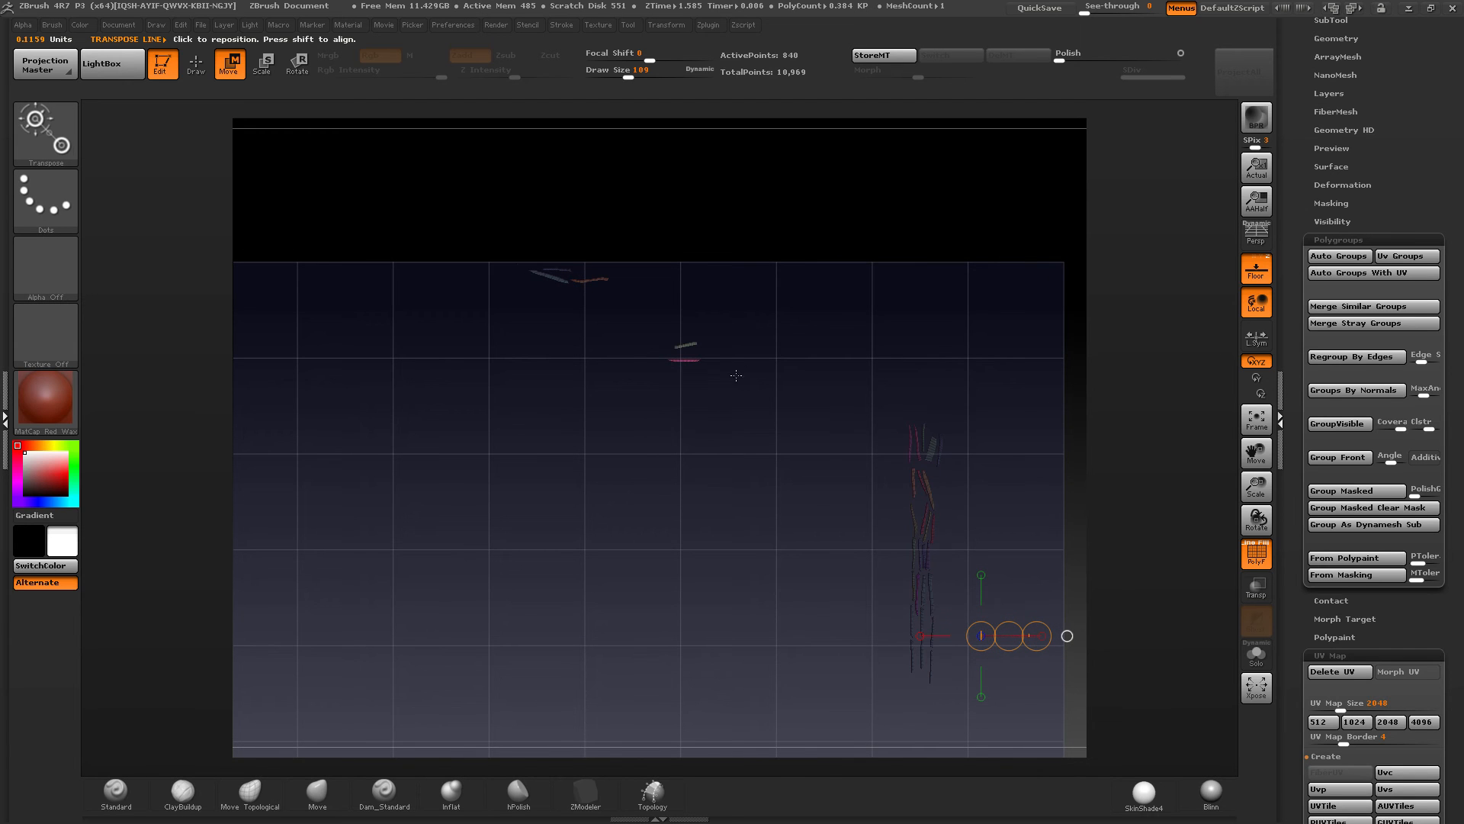
key("r")
mouse_move(701, 359)
left_mouse_down("shift")
mouse_move(700, 446)
mouse_move(634, 401)
mouse_move(712, 402)
left_mouse_up("shift")
key("w")
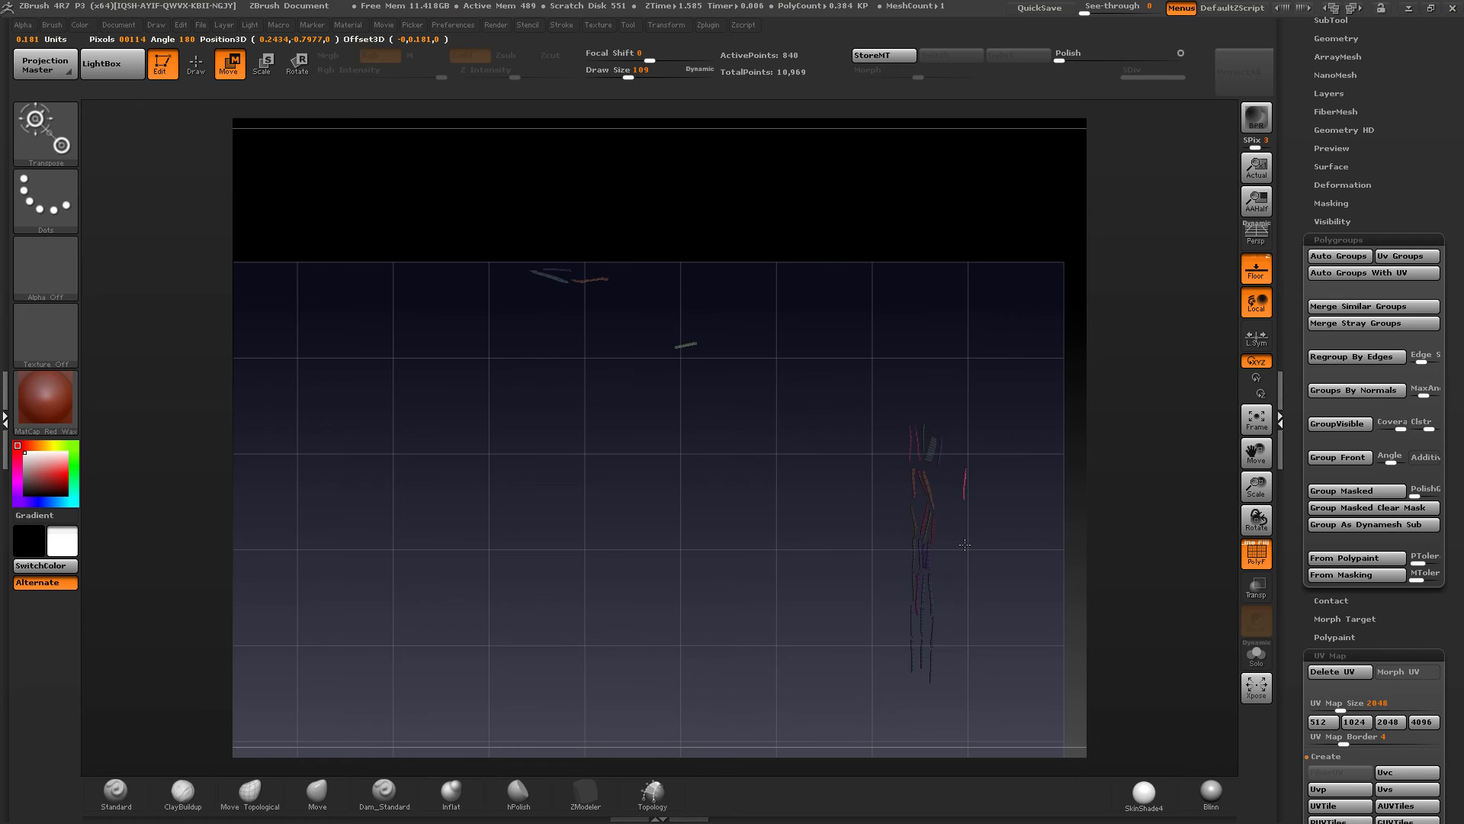
left_click_drag(919, 469, 917, 472)
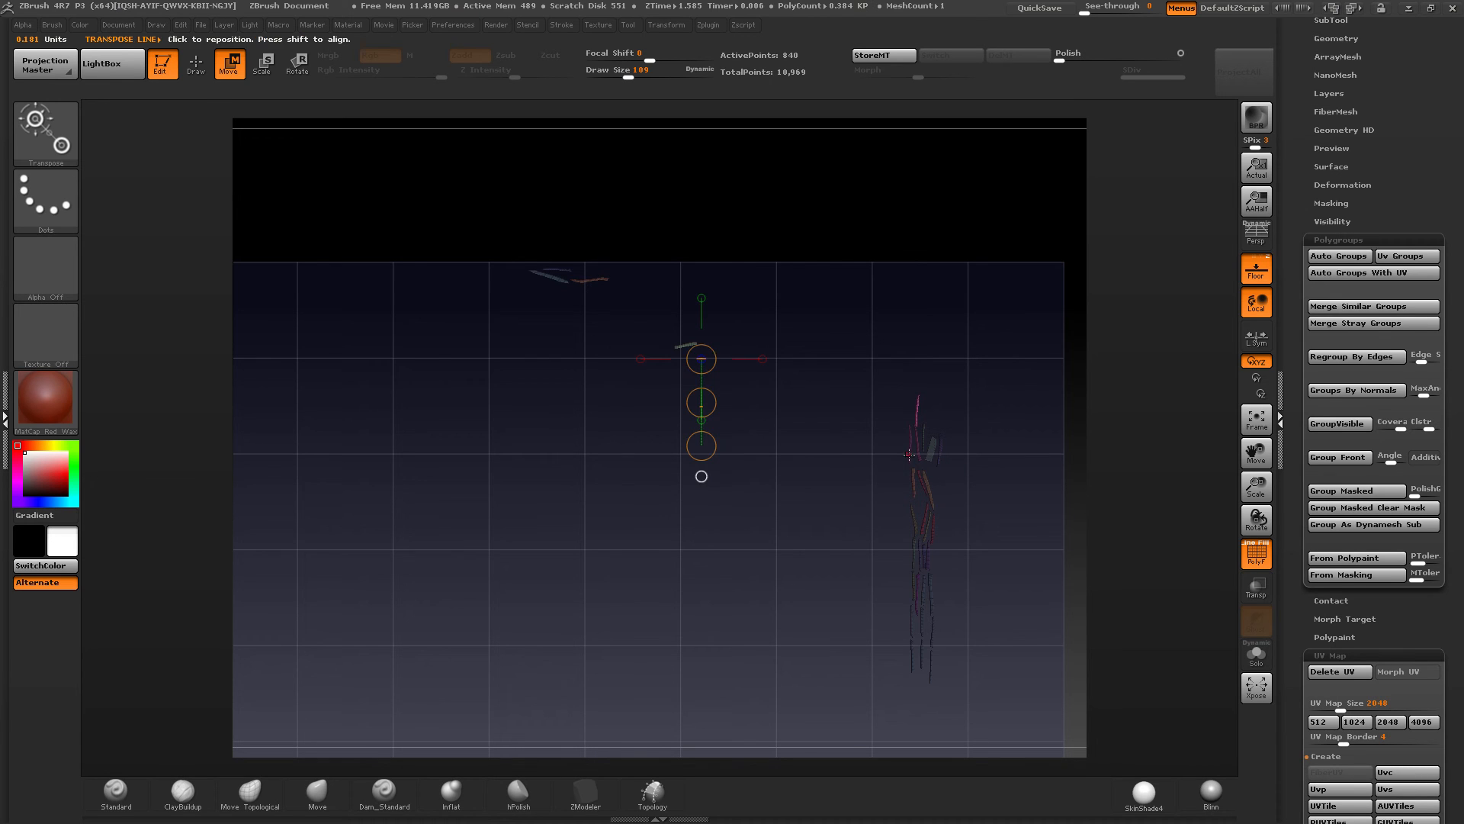
Step: Rotate the remaining grey-green strip upright and place it beside the pink strip at the top of the stack
mouse_move(681, 344)
left_mouse_down()
mouse_move(681, 492)
mouse_move(631, 403)
mouse_move(679, 415)
left_mouse_up()
key("w")
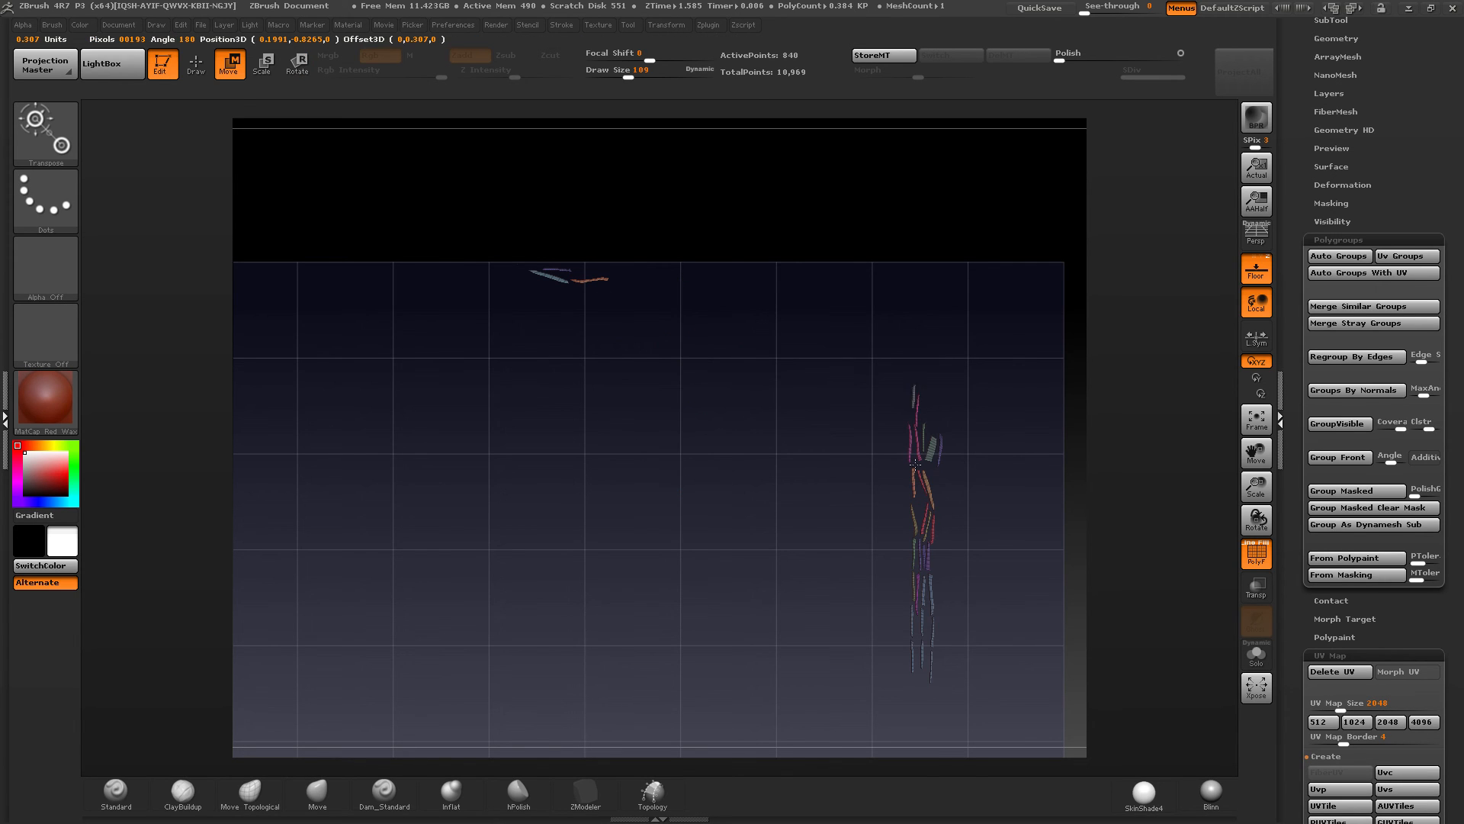
left_click_drag(921, 472, 924, 459)
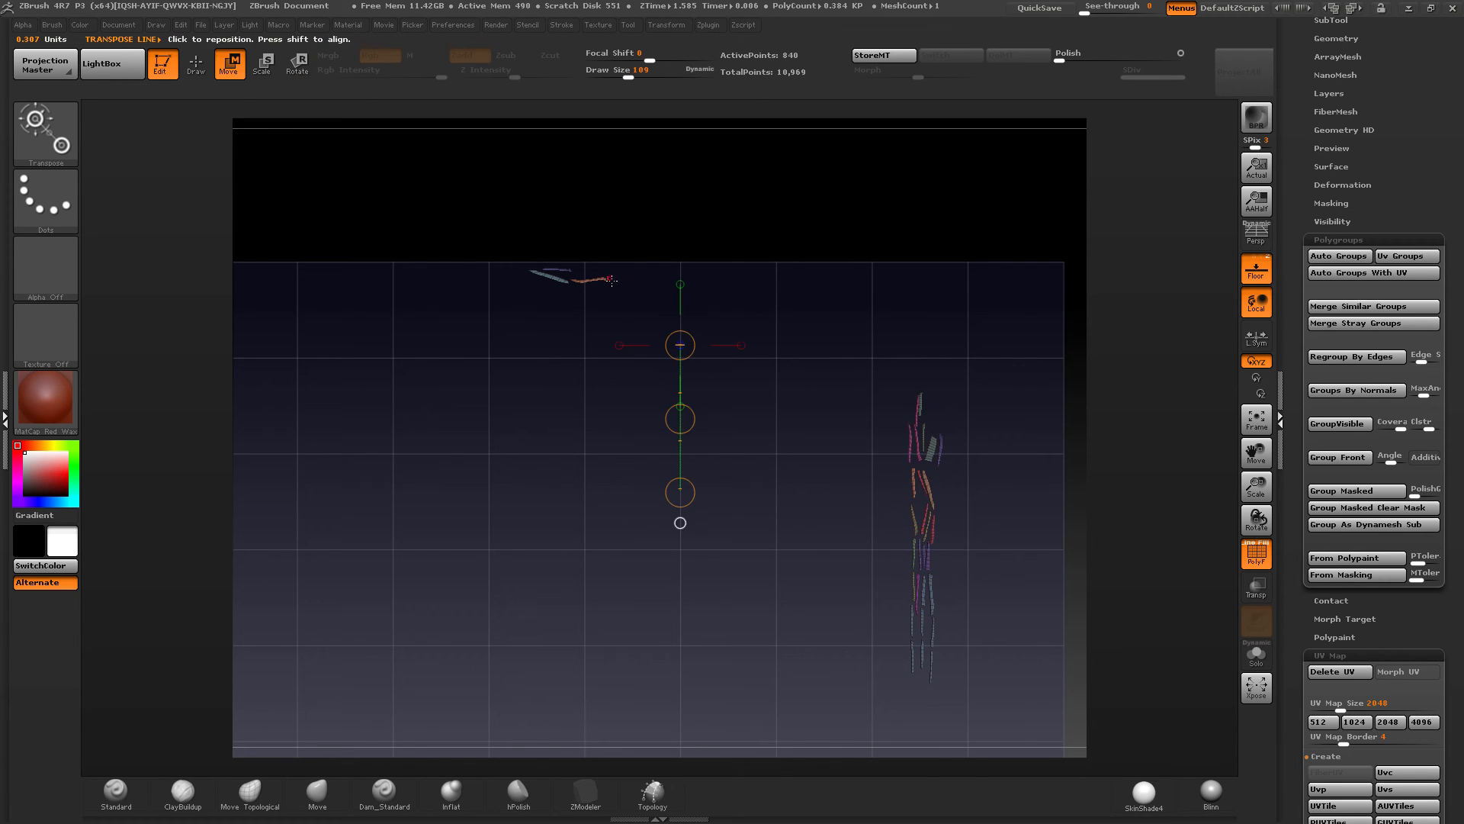
Step: Rotate the orange strip at the UV square's upper edge upright and place it in the stack's top row
left_click_drag(610, 281, 624, 386)
key("r")
left_click(589, 403)
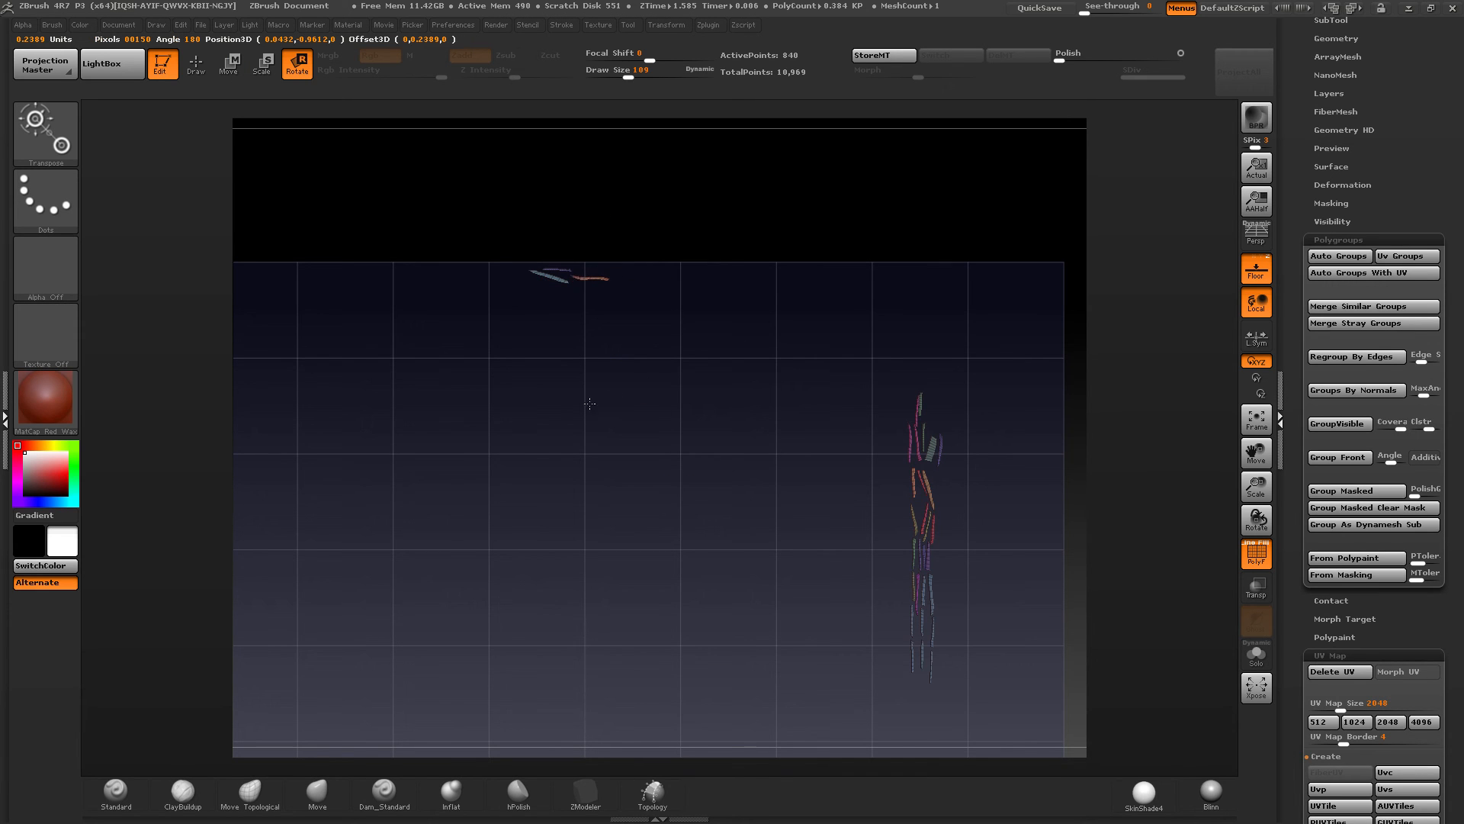
key("w")
left_click(605, 335)
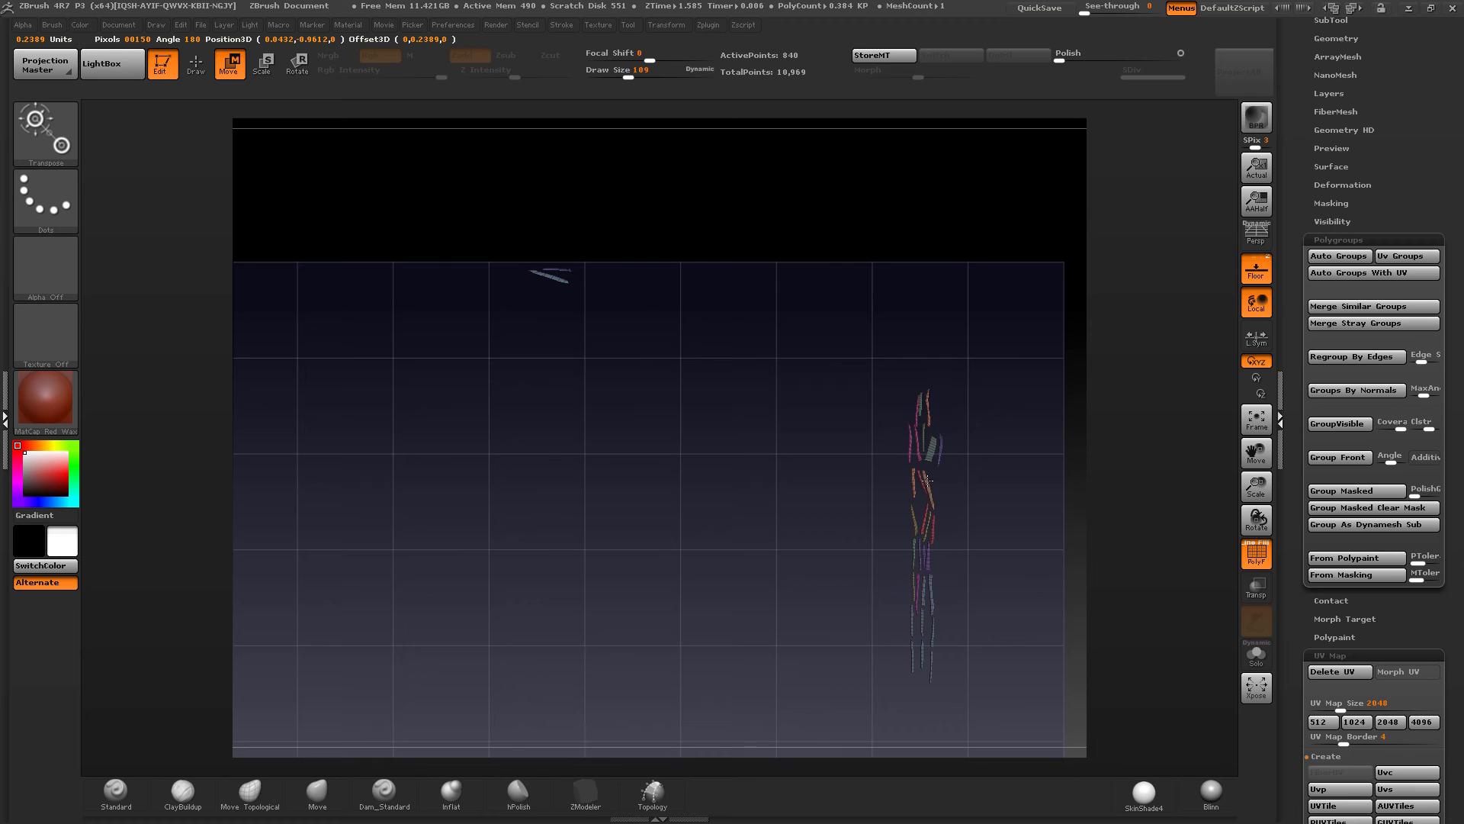
left_click_drag(927, 483, 928, 484)
Step: Rotate the slanted blue-grey strip upright and move it to the right end of the stack's top row
mouse_move(535, 270)
left_mouse_down("shift")
mouse_move(528, 385)
mouse_move(633, 366)
mouse_move(520, 419)
mouse_move(576, 366)
mouse_move(556, 396)
mouse_move(554, 237)
left_mouse_up("shift")
key("w")
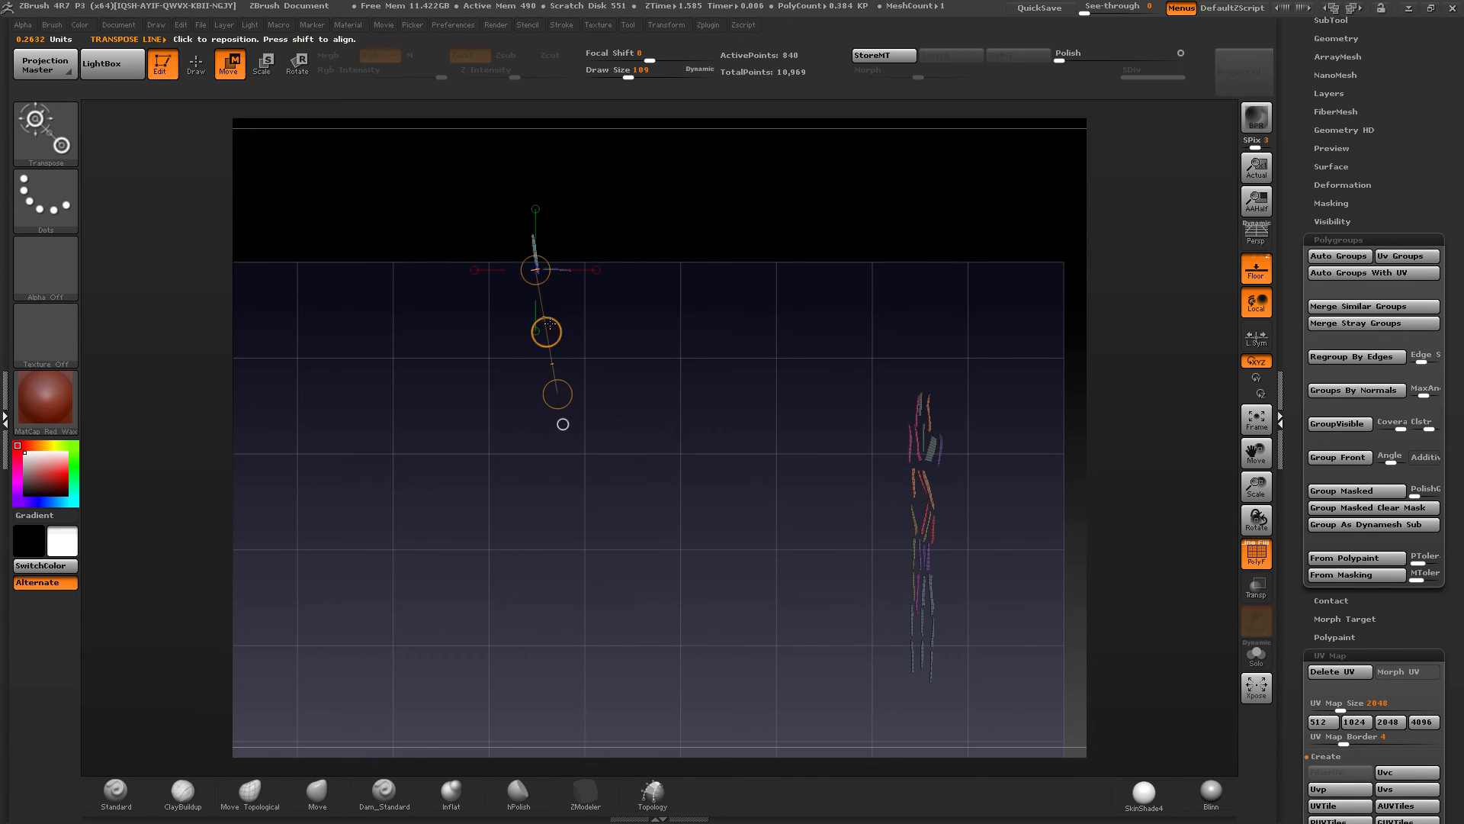
left_click_drag(546, 330, 617, 413)
left_click_drag(947, 487, 946, 487)
Step: Rotate the last purple strip at the UV square's upper edge upright and place it along the stack's upper right side
right_click_drag(584, 302, 592, 399, "ctrl")
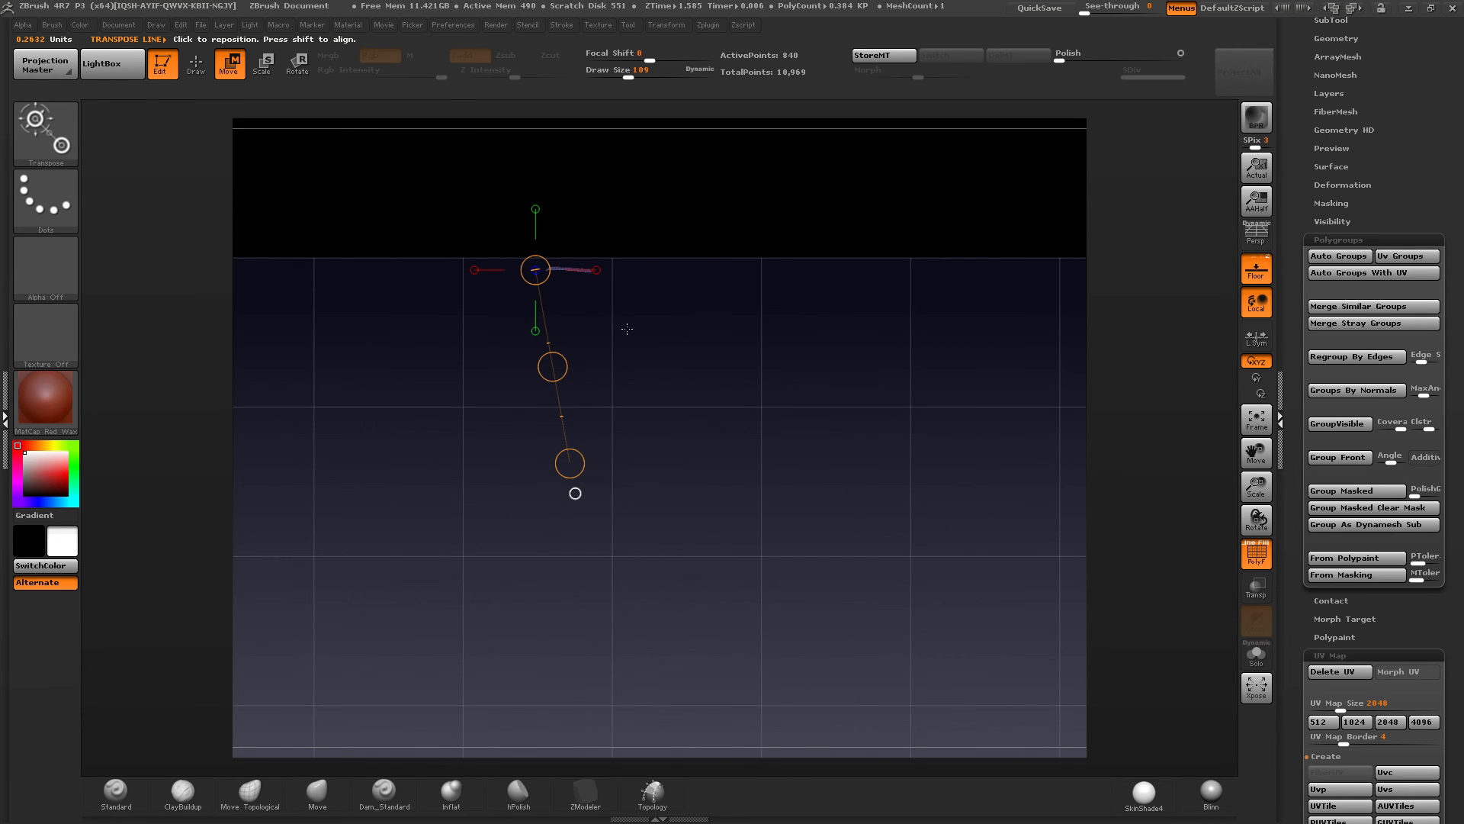
key("q")
key("w")
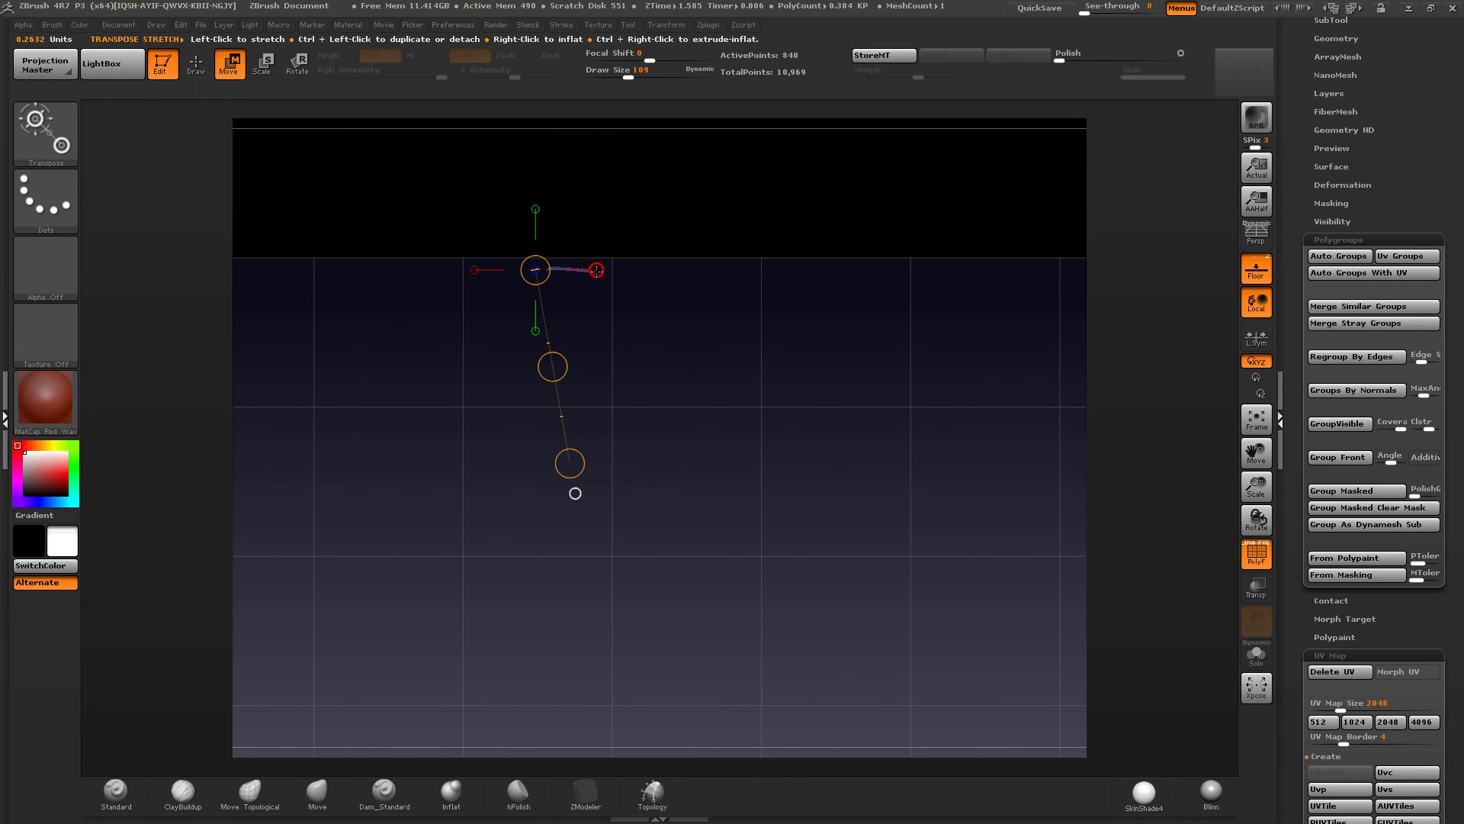
left_click(596, 270)
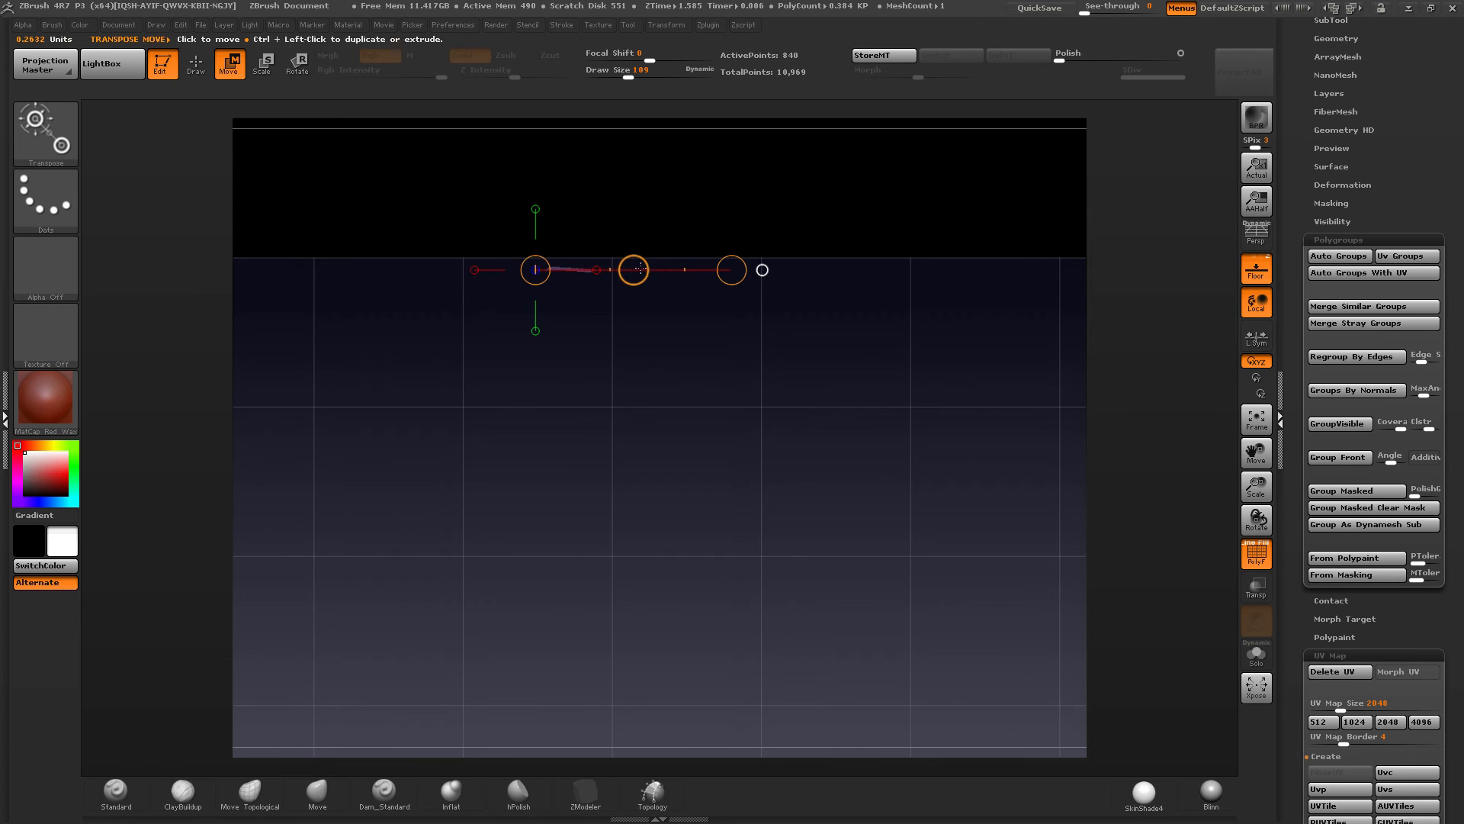
right_click_drag(632, 269, 673, 229)
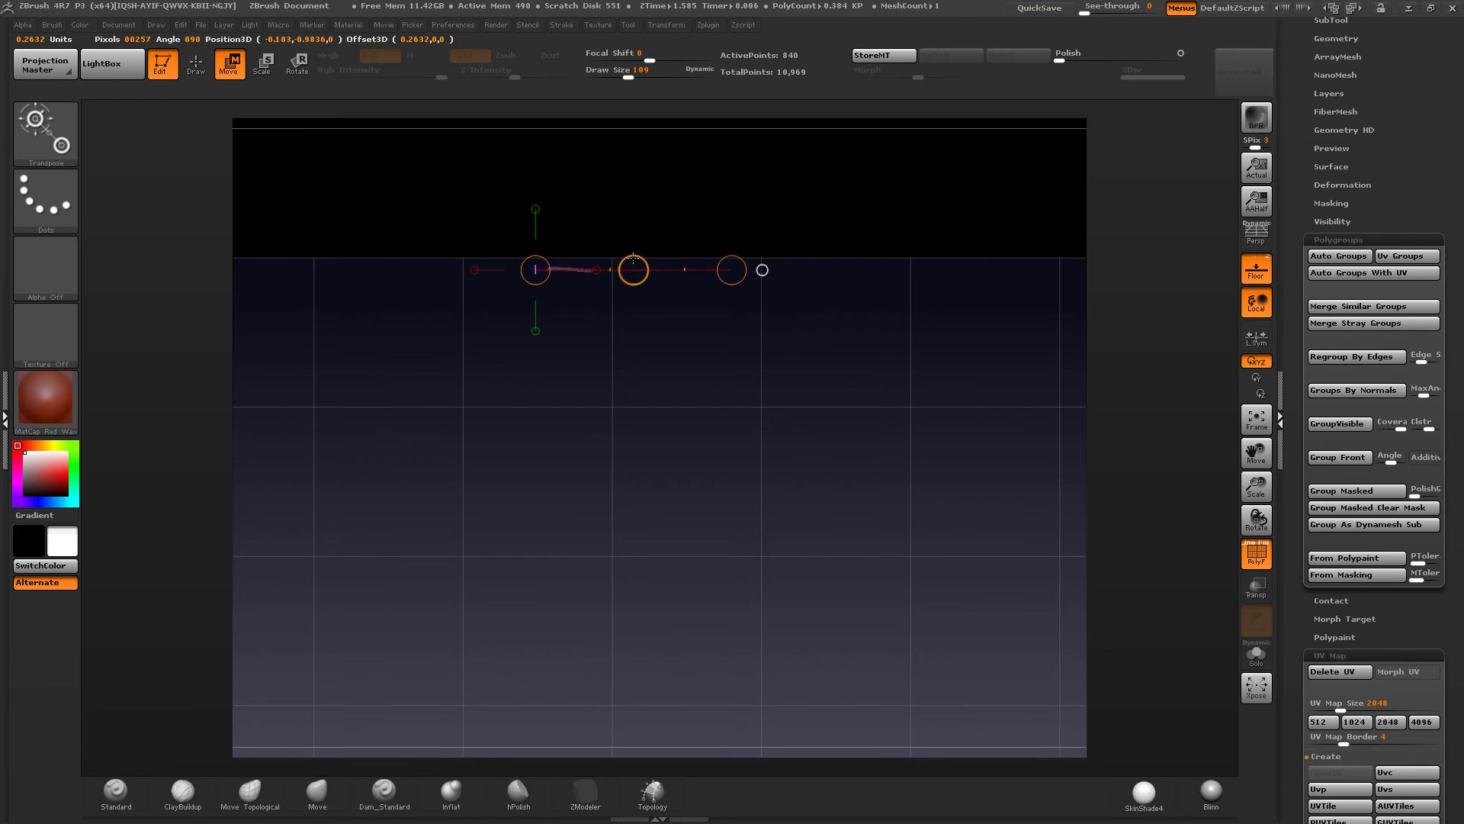
mouse_move(611, 270)
left_mouse_down()
mouse_move(584, 374)
mouse_move(515, 276)
left_mouse_up()
key("r")
right_click_drag(654, 317, 633, 278, "ctrl")
key("w")
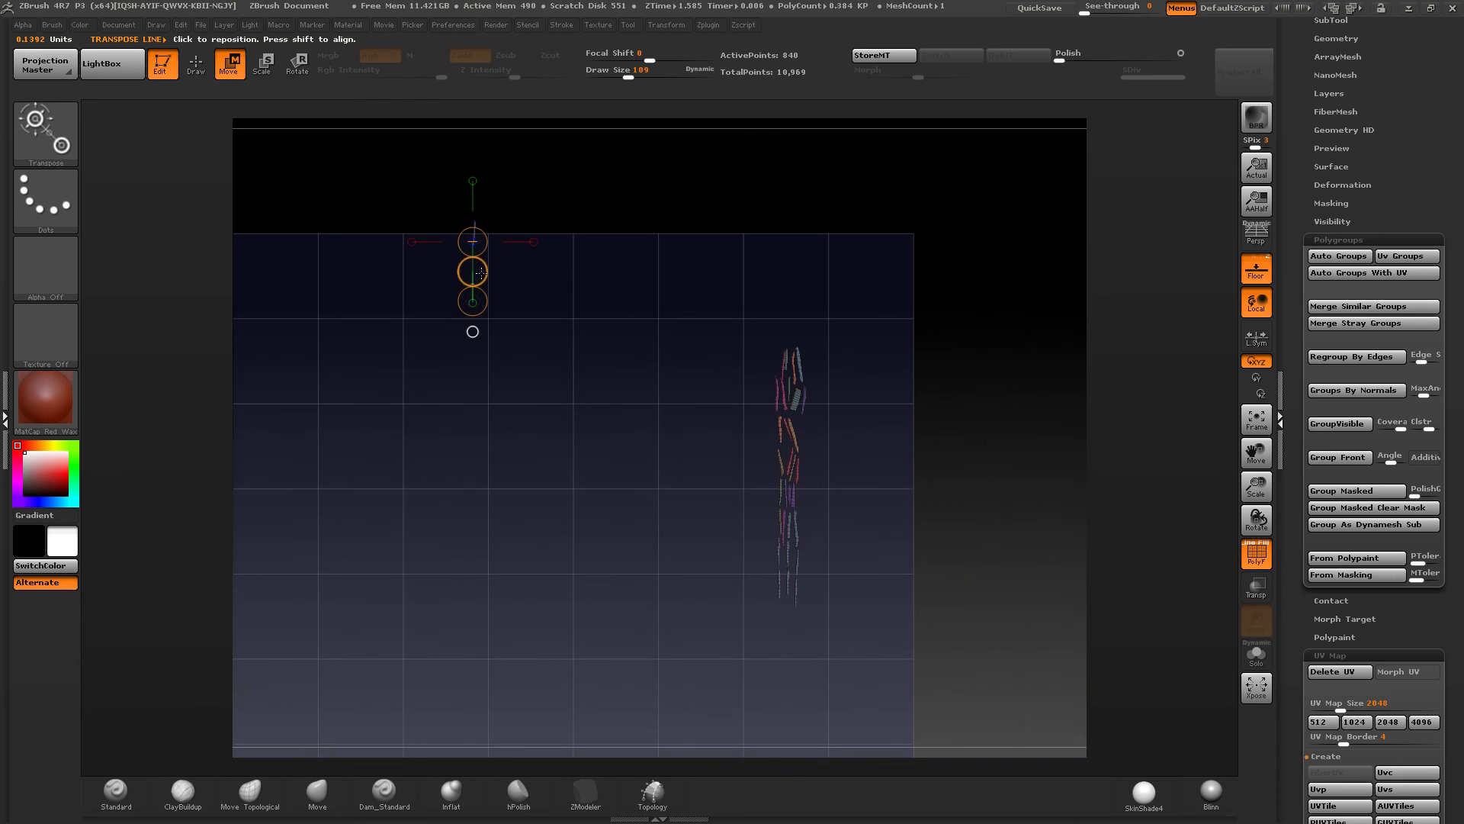
left_click_drag(481, 271, 572, 320)
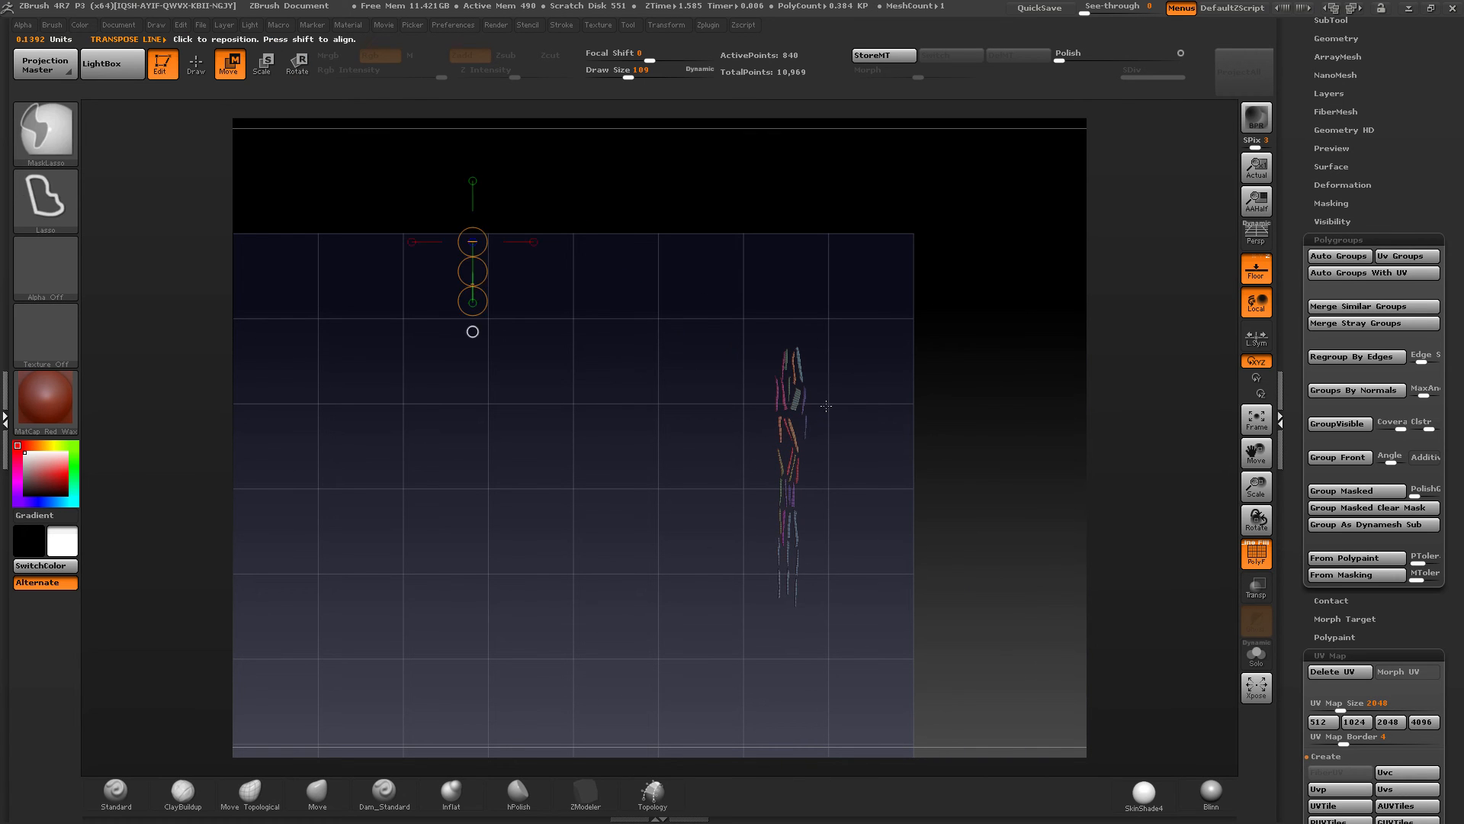
Step: Isolate the green strip at the top of the stack and move it clear of the adjacent pink strip
right_click_drag(824, 405, 85, 209, "ctrl")
right_click_drag(527, 347, 571, 384, "ctrl")
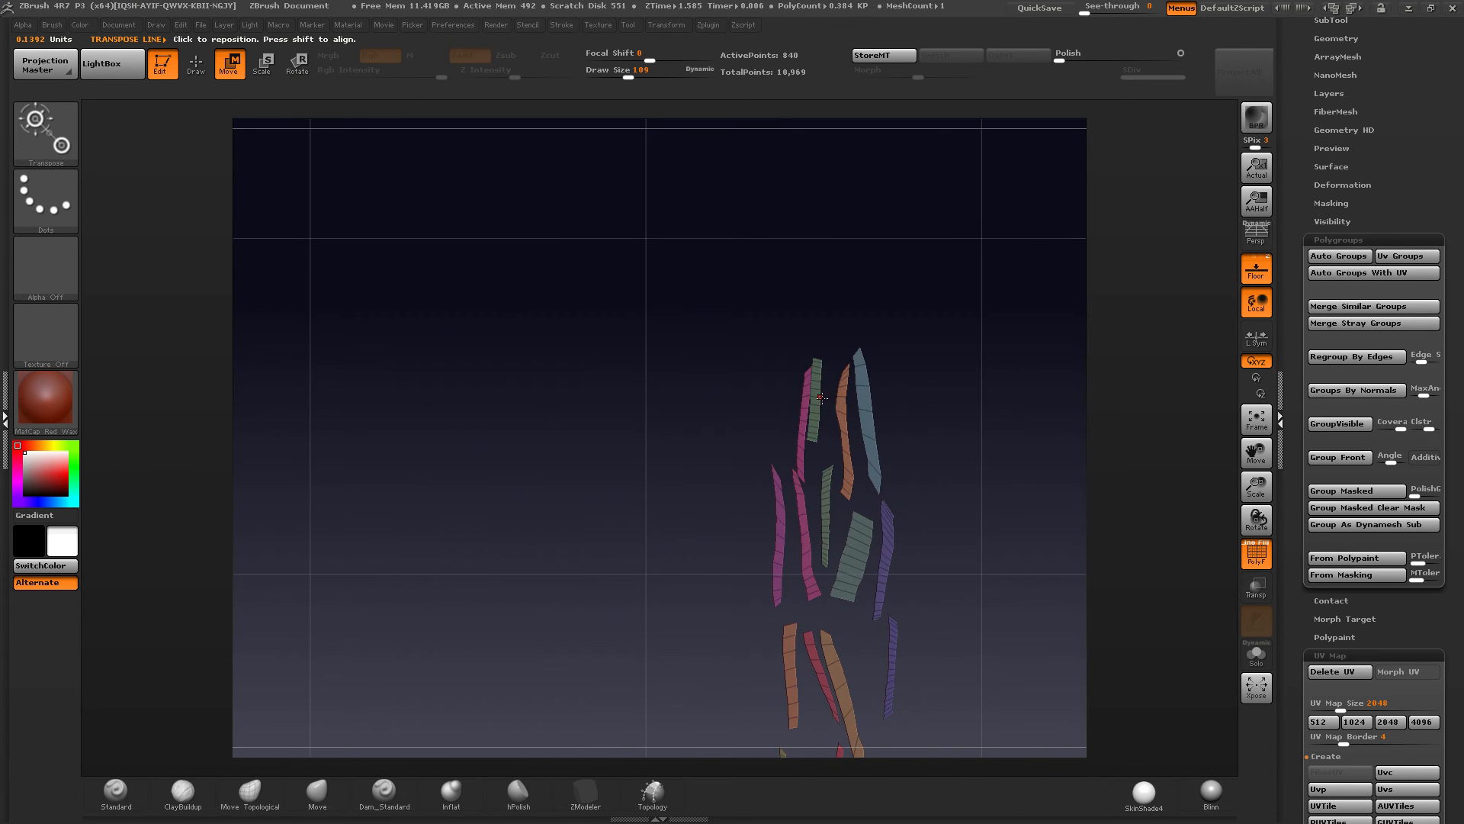
mouse_move(820, 390)
left_mouse_down()
mouse_move(855, 302)
mouse_move(826, 347)
mouse_move(803, 349)
left_mouse_up()
mouse_move(801, 431)
left_mouse_down()
mouse_move(842, 432)
mouse_move(819, 412)
left_mouse_up()
Step: Spread the crowded purple strips in the stack's middle by moving one out to the right end of its row
right_click_drag(854, 488, 835, 366, "ctrl")
mouse_move(831, 747)
right_mouse_down("alt")
mouse_move(753, 481)
mouse_move(785, 511)
mouse_move(786, 574)
right_mouse_up("alt")
mouse_move(785, 577)
left_mouse_down()
mouse_move(853, 577)
mouse_move(829, 588)
mouse_move(843, 543)
mouse_move(792, 565)
left_mouse_up()
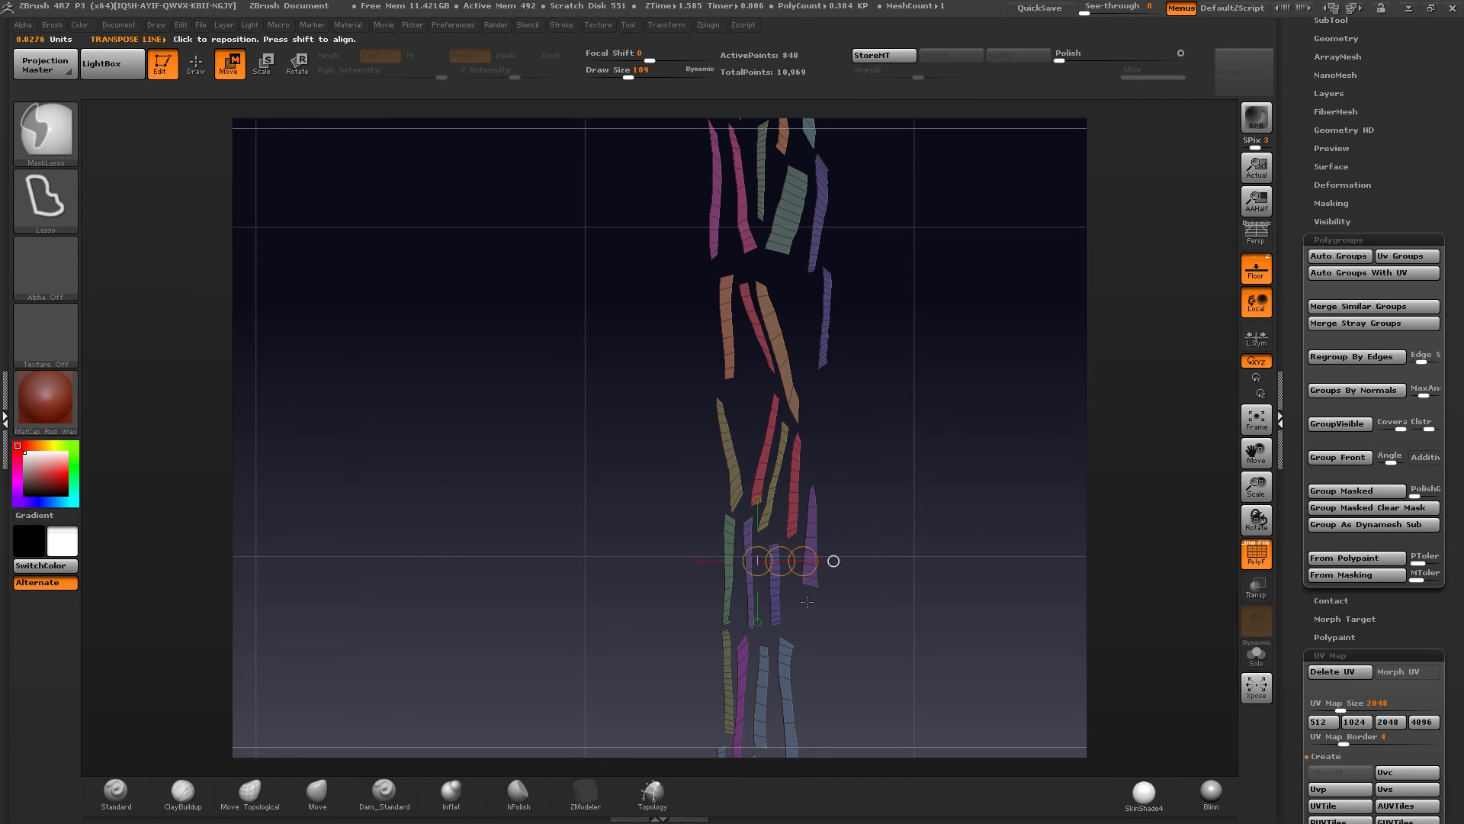
Step: Move the olive strip from the left end of its row to the right end, clear of the blue-grey strips
right_click_drag(810, 602, 845, 299, "ctrl")
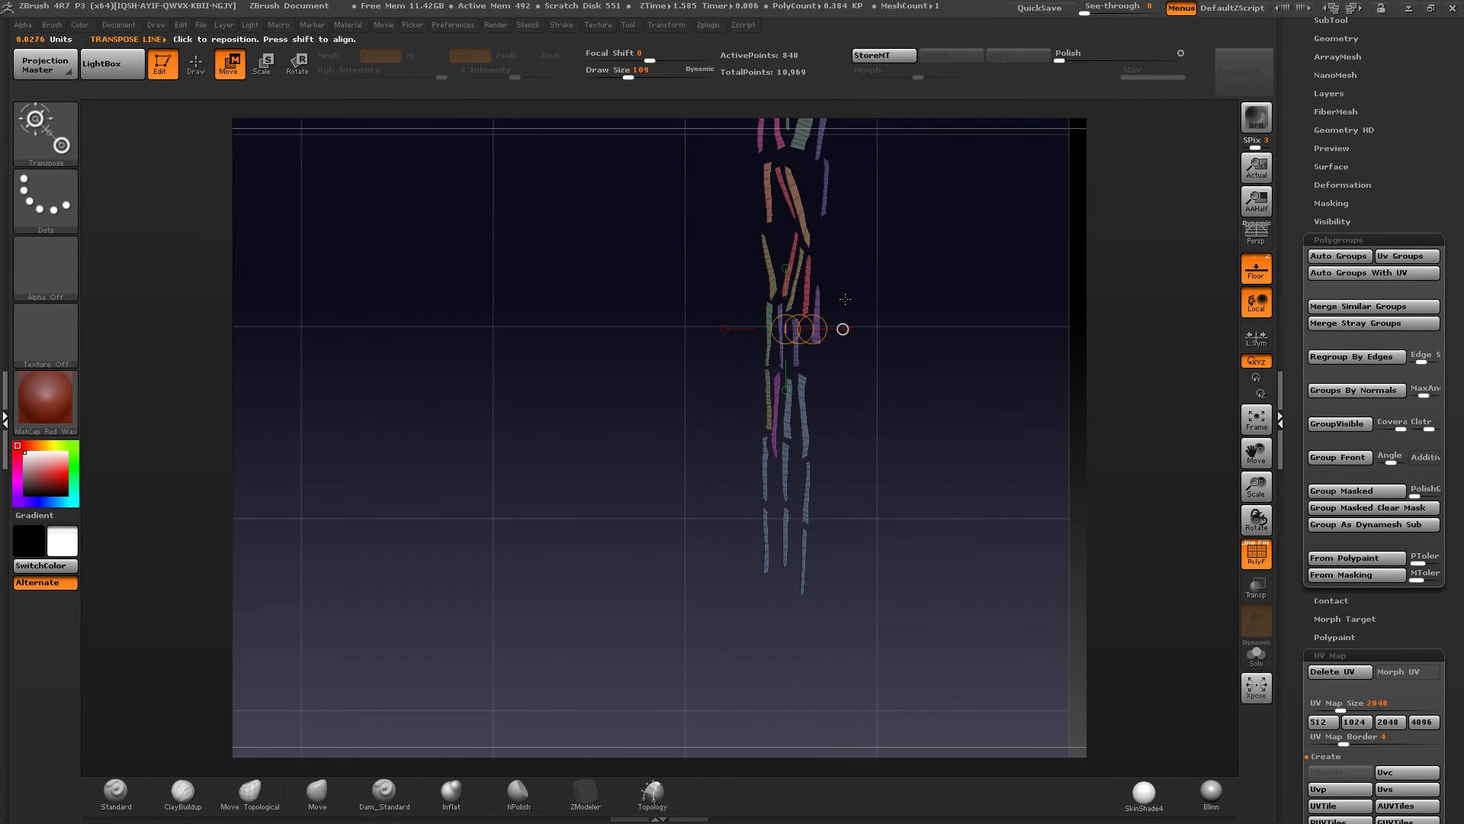
right_click_drag(889, 457, 790, 474, "ctrl")
left_click_drag(765, 459, 804, 484)
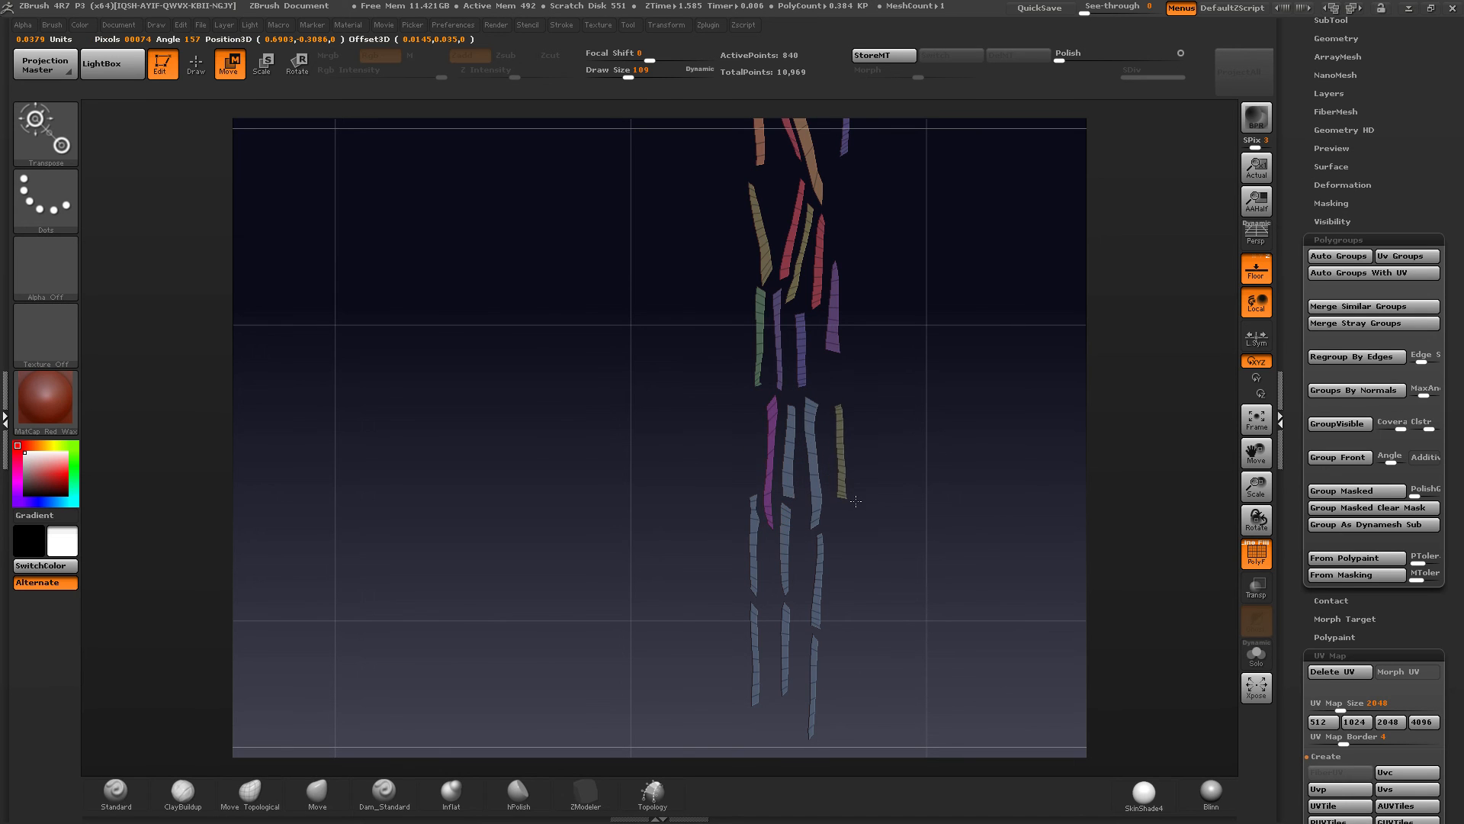
Step: Merge the stacked strips into a single polygroup and unhide all the other UV islands of the boot
right_click_drag(855, 473, 933, 401, "ctrl")
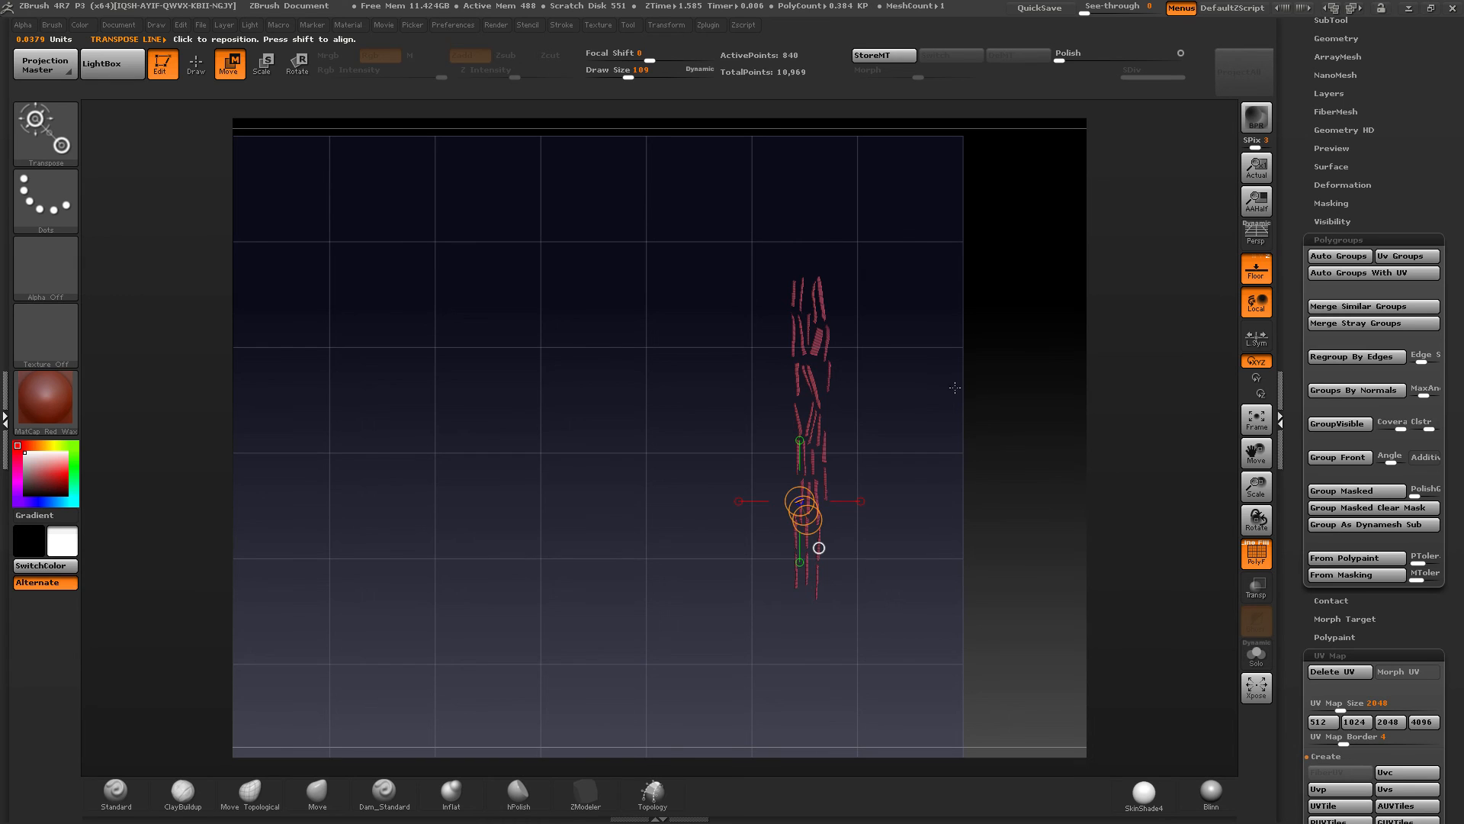
key("q")
left_click(952, 414, "ctrl+shift")
right_click_drag(926, 458, 869, 506, "ctrl")
left_click(865, 512, "ctrl+shift")
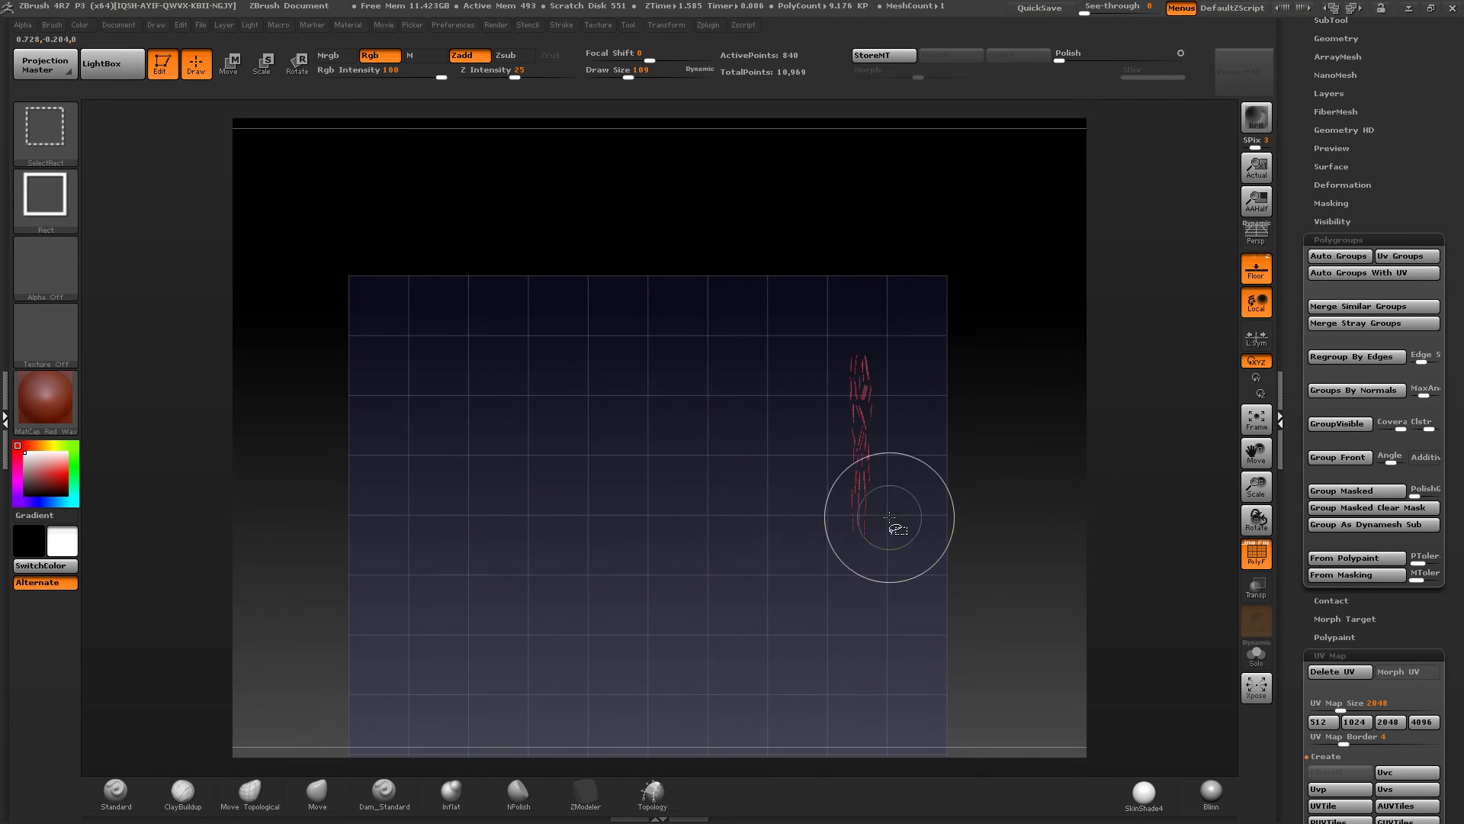
left_click(891, 549, "ctrl+shift")
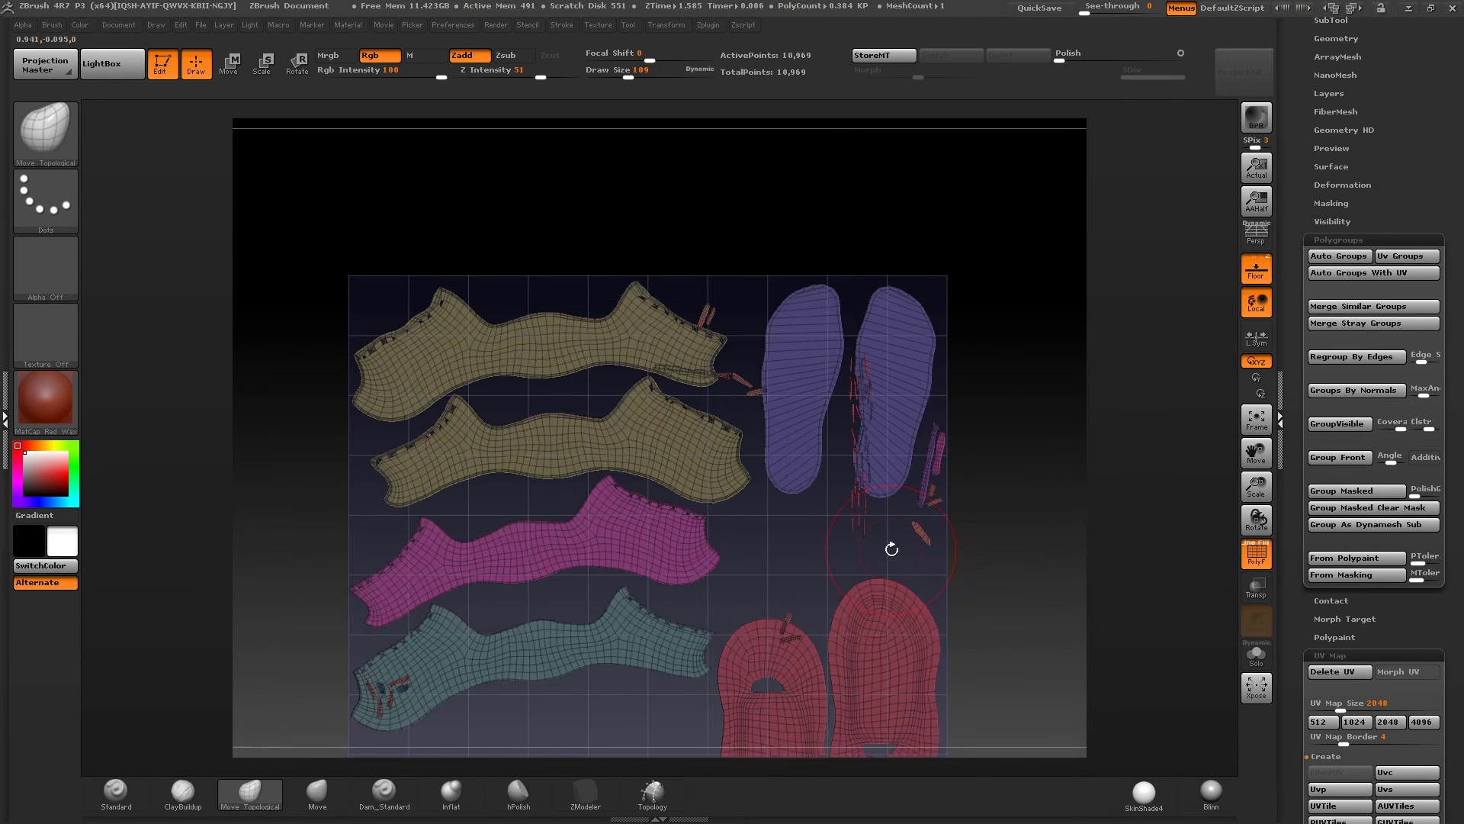
Step: Move the merged strip stack out of the UV square into the empty area beyond its left edge
right_click_drag(891, 549, 853, 386, "alt")
key("w")
mouse_move(853, 362)
left_mouse_down()
mouse_move(913, 362)
mouse_move(844, 394)
left_mouse_up()
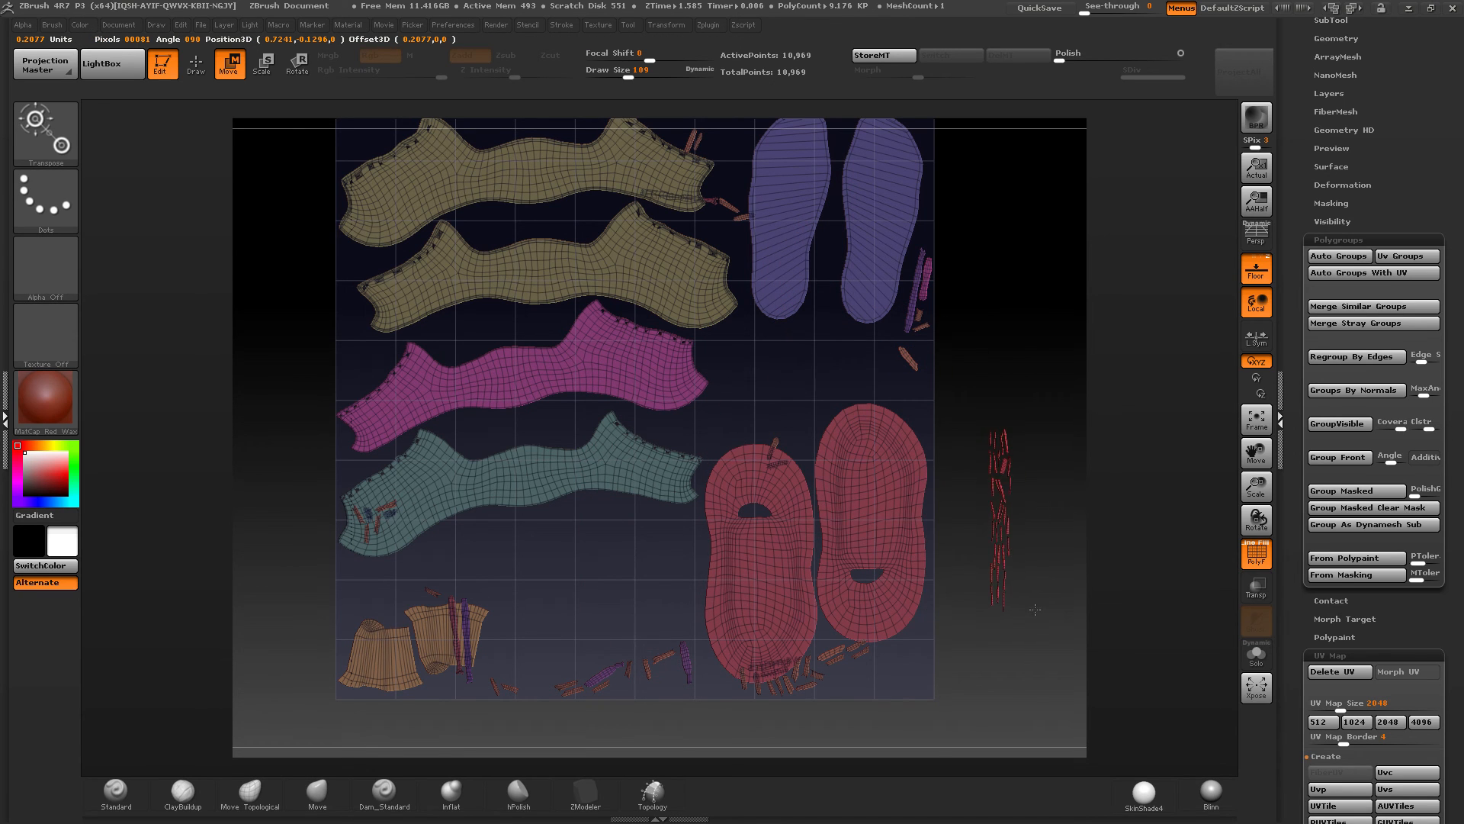
mouse_move(275, 574)
right_mouse_down("alt")
mouse_move(375, 568)
mouse_move(600, 458)
mouse_move(494, 512)
mouse_move(496, 549)
mouse_move(390, 385)
right_mouse_up("alt")
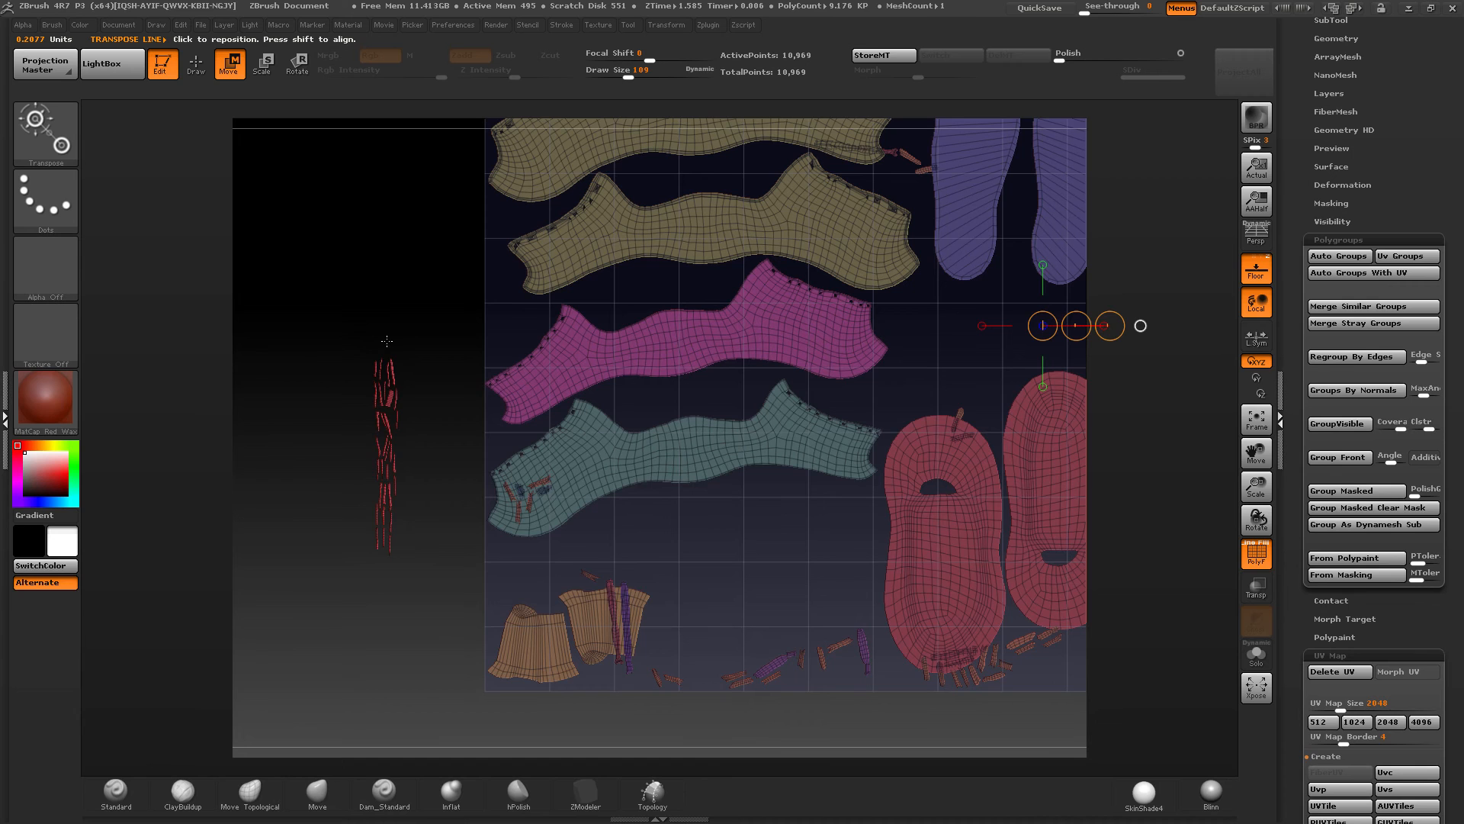
right_click_drag(731, 495, 700, 561, "alt")
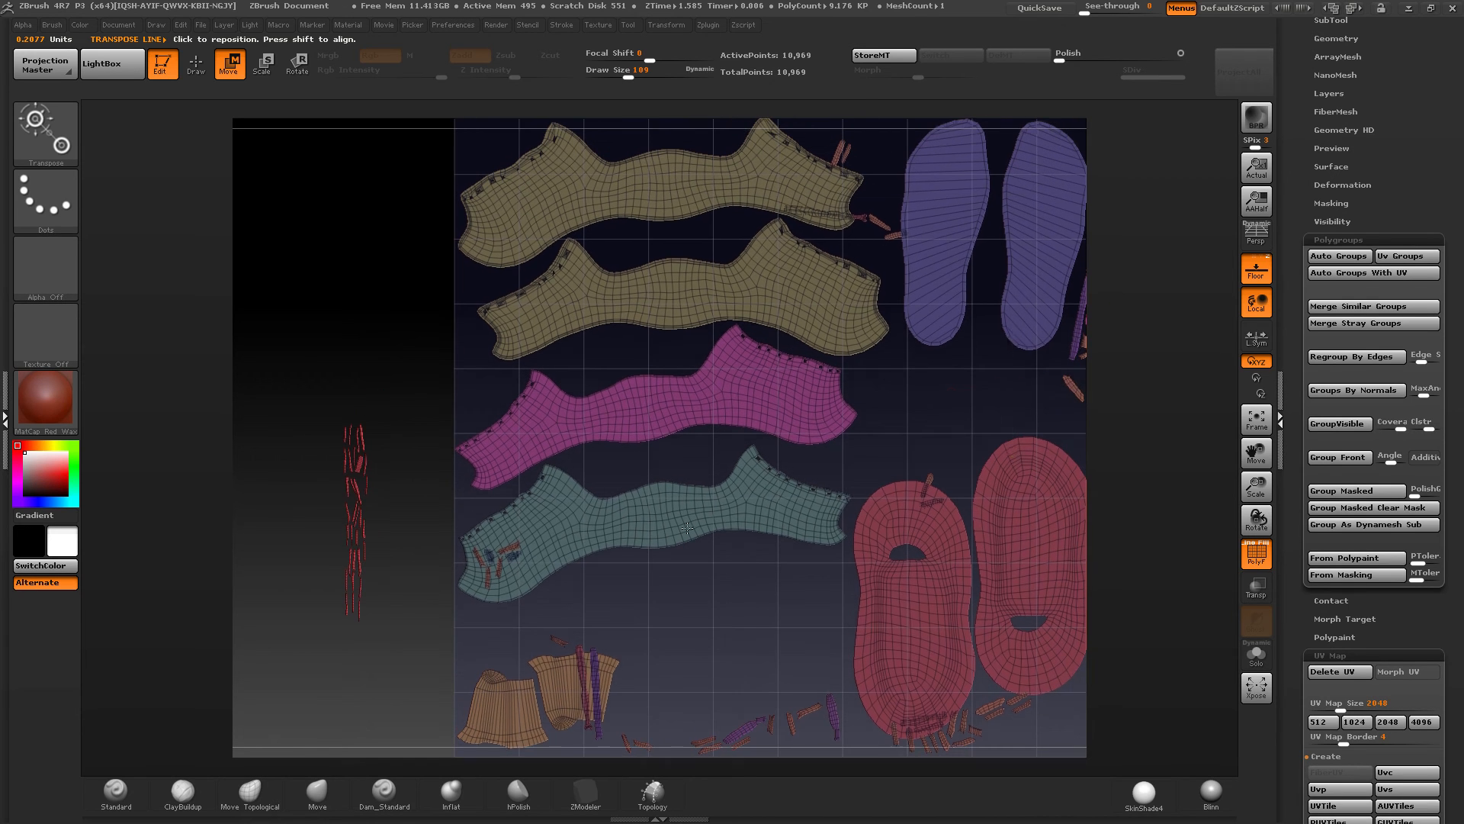
Step: Hide the merged strip stack and all large boot islands so that only the loose small strips remain visible
key("q")
left_click(365, 459, "ctrl+shift")
left_click_drag(420, 363, 387, 418, "ctrl+shift")
left_click(575, 280, "ctrl+shift")
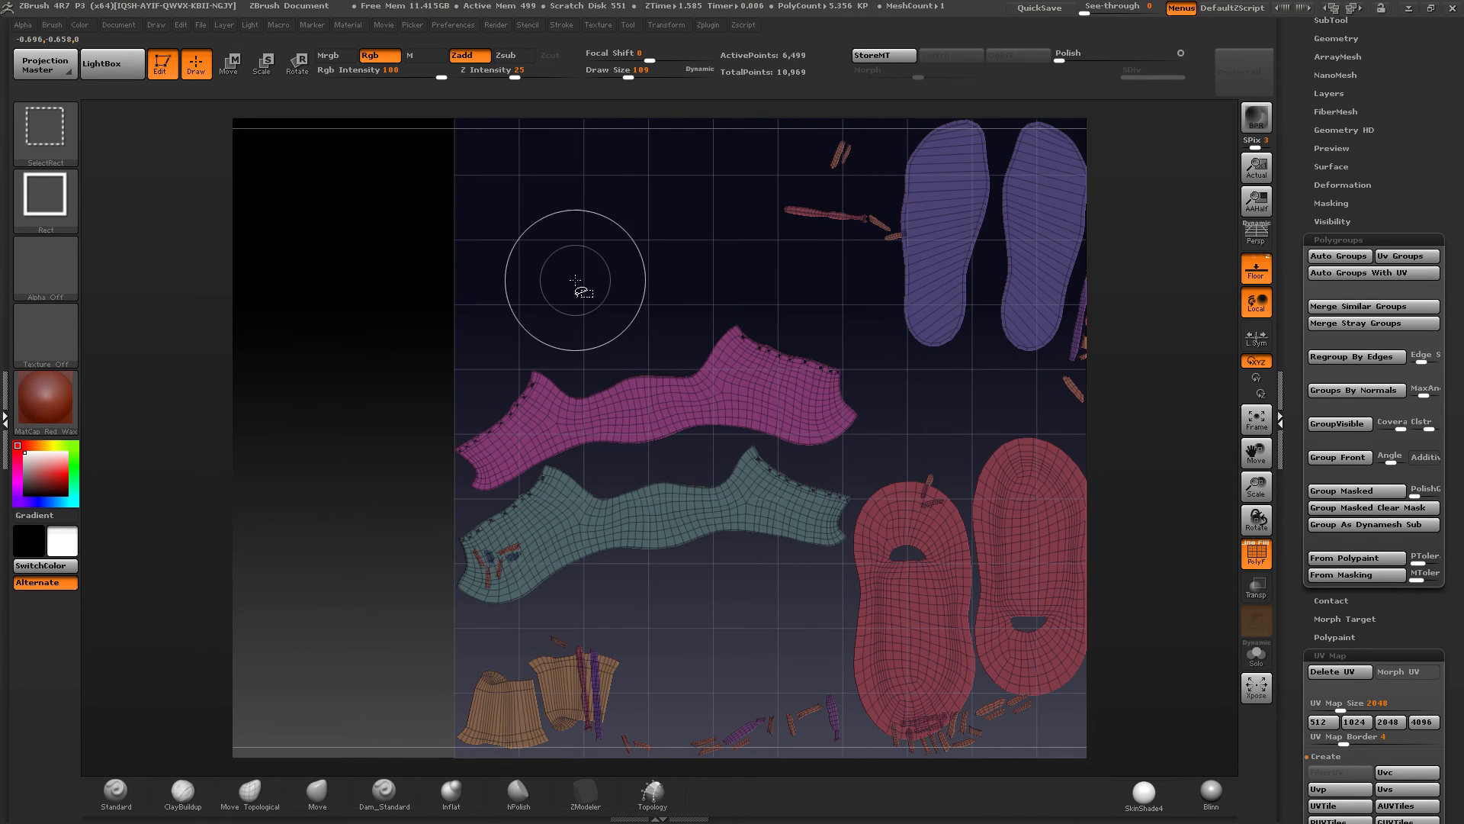
left_click(586, 416, "ctrl+shift")
left_click(604, 512, "ctrl+shift")
left_click(594, 671, "ctrl+shift")
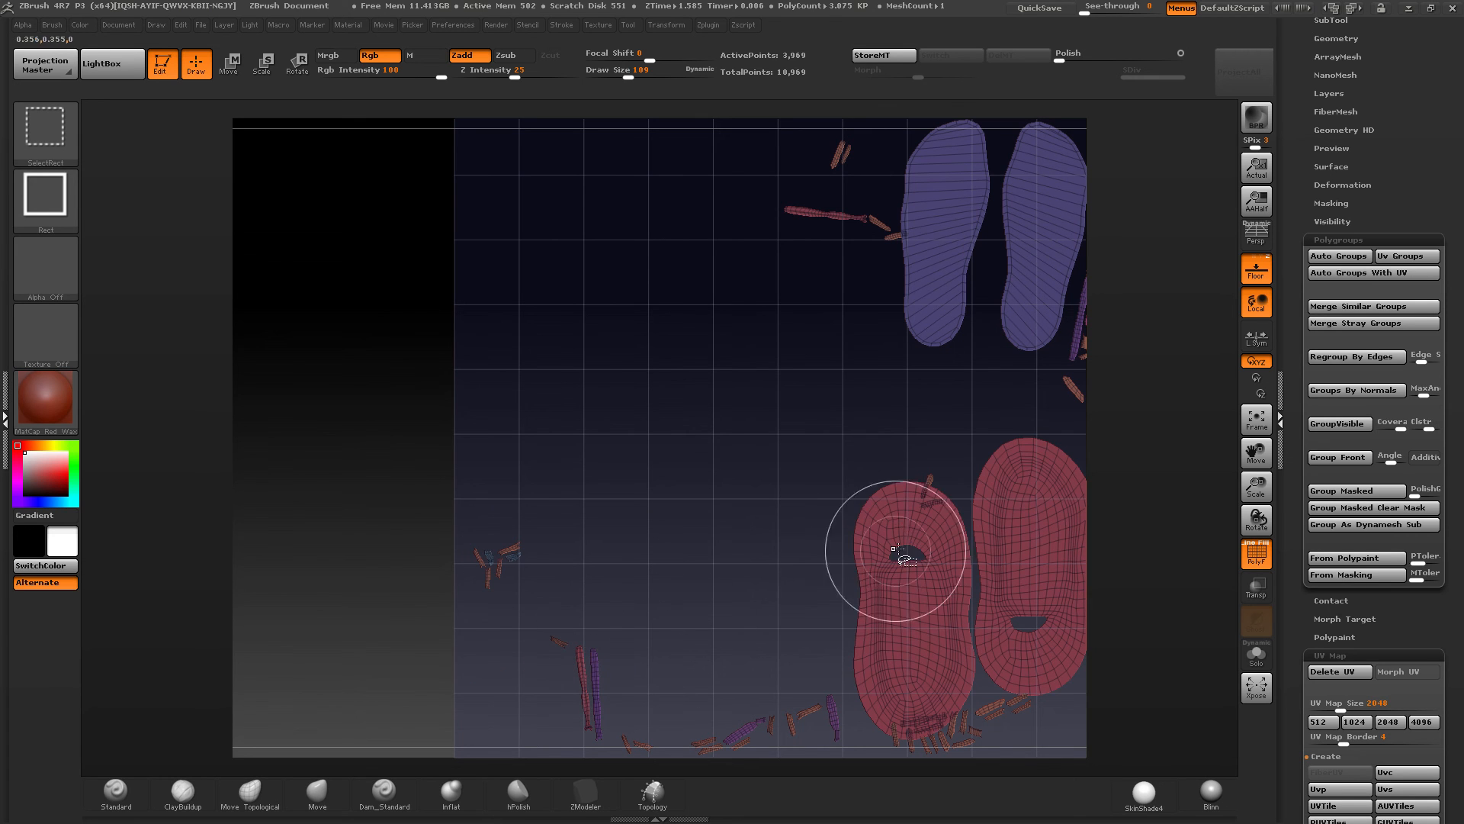
left_click(898, 550, "ctrl+shift")
key("f")
left_click(804, 415, "ctrl+shift")
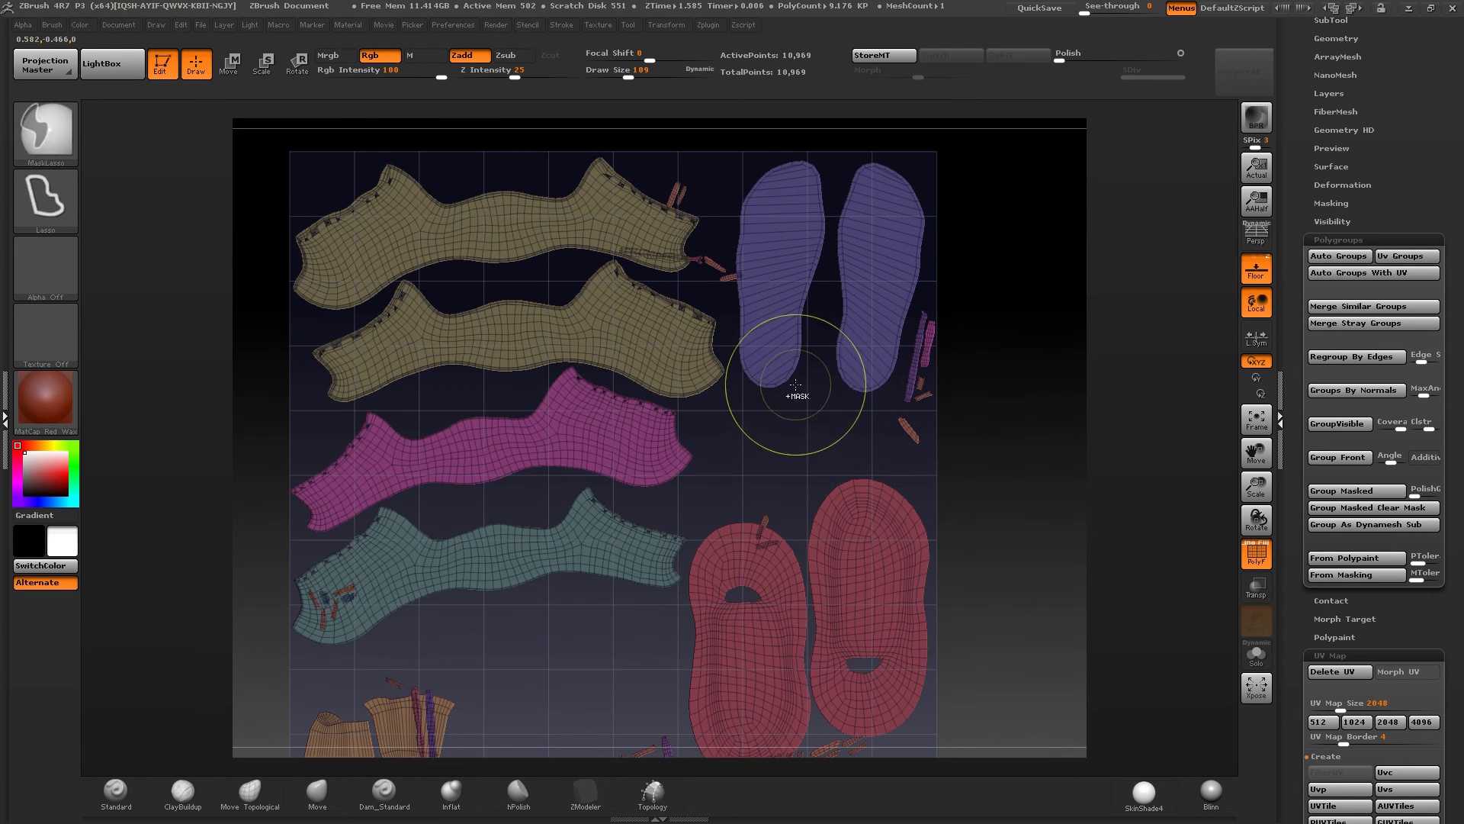
key("ctrl+z")
left_click(798, 335, "ctrl+shift")
Step: Regroup the visible loose strips so that each one has its own polygroup colour
right_click_drag(802, 600, 834, 427, "alt")
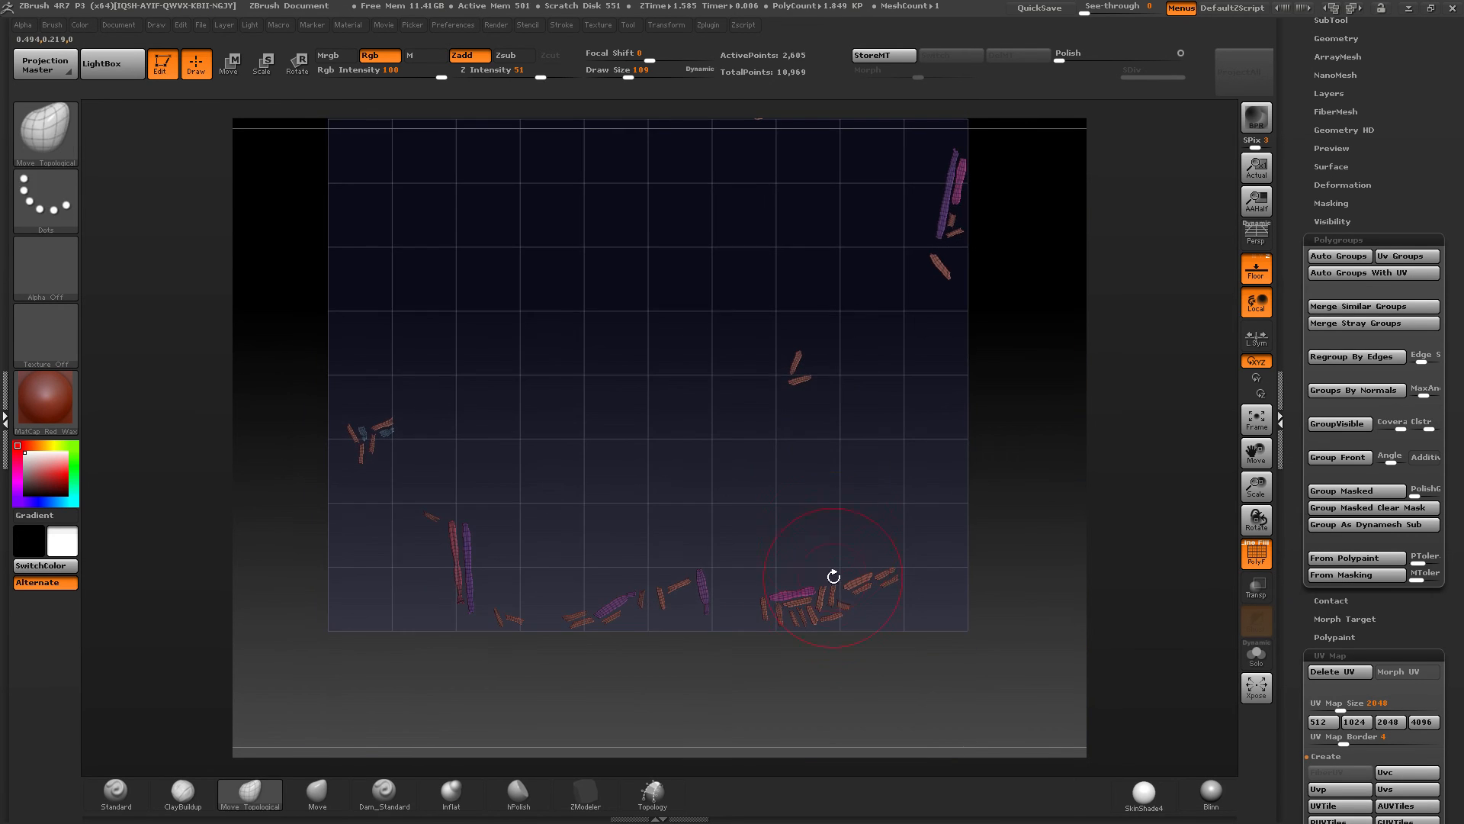
right_click_drag(833, 576, 810, 541, "alt")
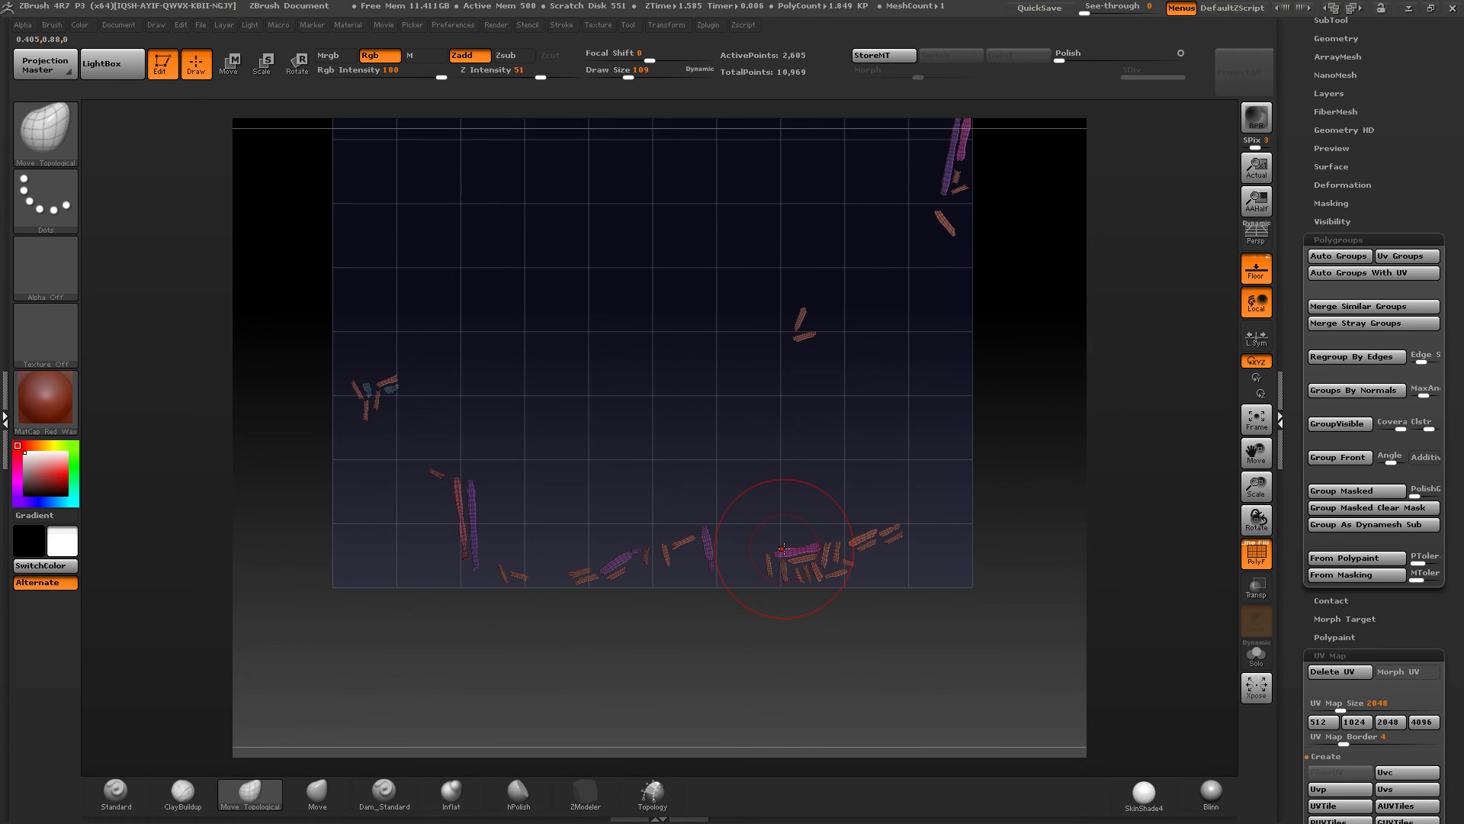
right_click_drag(796, 550, 768, 674, "alt")
left_click(921, 292, "ctrl+shift")
left_click(719, 582, "ctrl+shift")
mouse_move(711, 558)
right_mouse_down("ctrl")
mouse_move(693, 608)
mouse_move(745, 526)
right_mouse_up("ctrl")
mouse_move(676, 491)
right_mouse_down("ctrl")
mouse_move(744, 378)
mouse_move(678, 530)
mouse_move(836, 259)
right_mouse_up("ctrl")
key("ctrl+z")
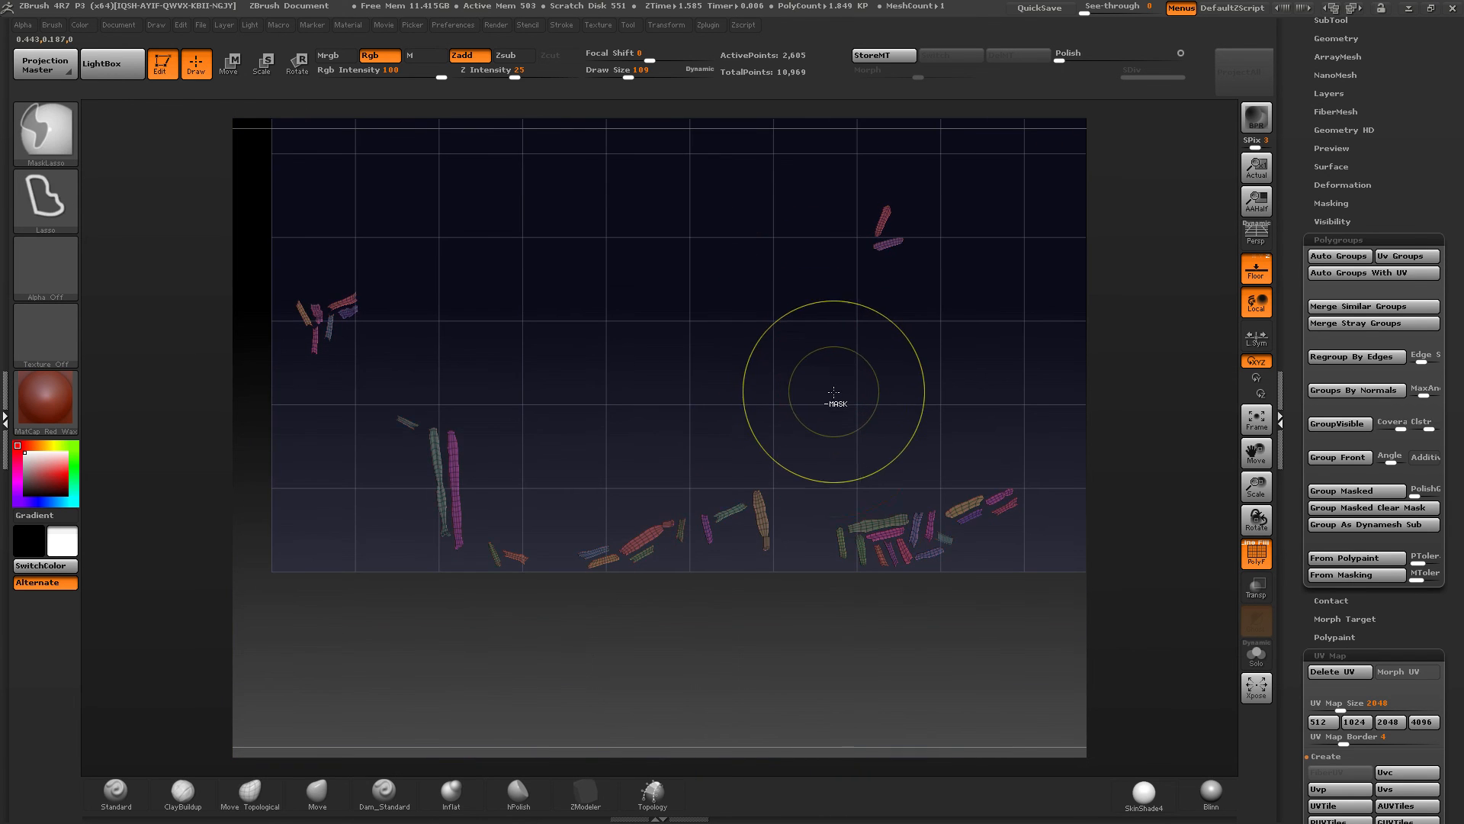
Step: Mask the four strips at the right end of the bottom row and combine them into one polygroup
right_click_drag(803, 489, 689, 480, "alt")
right_click_drag(856, 458, 835, 698, "ctrl")
mouse_move(965, 473)
right_mouse_down("alt")
mouse_move(735, 437)
mouse_move(661, 375)
mouse_move(710, 472)
right_mouse_up("alt")
key("r")
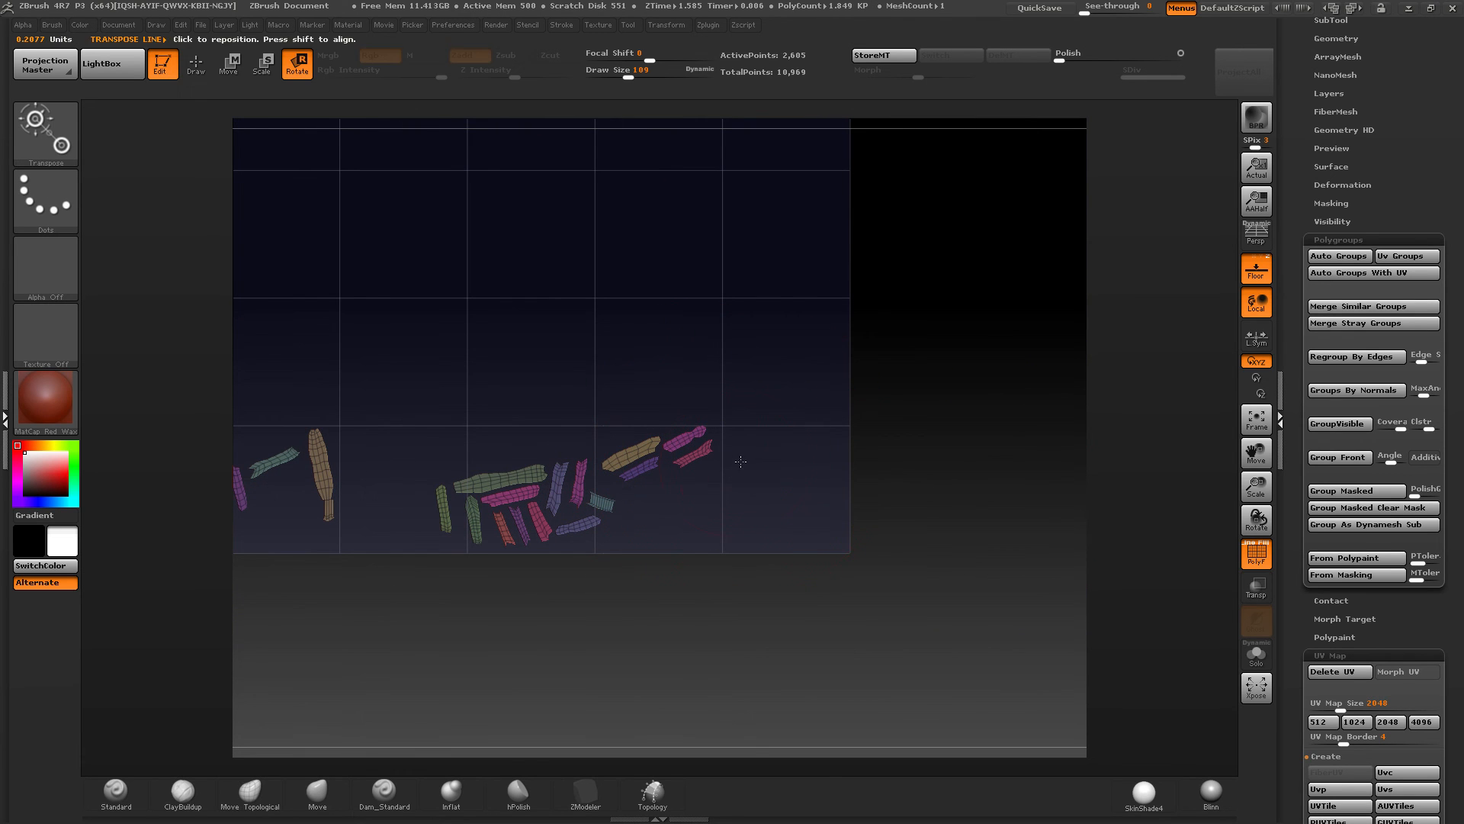
left_click_drag(710, 451, 889, 450)
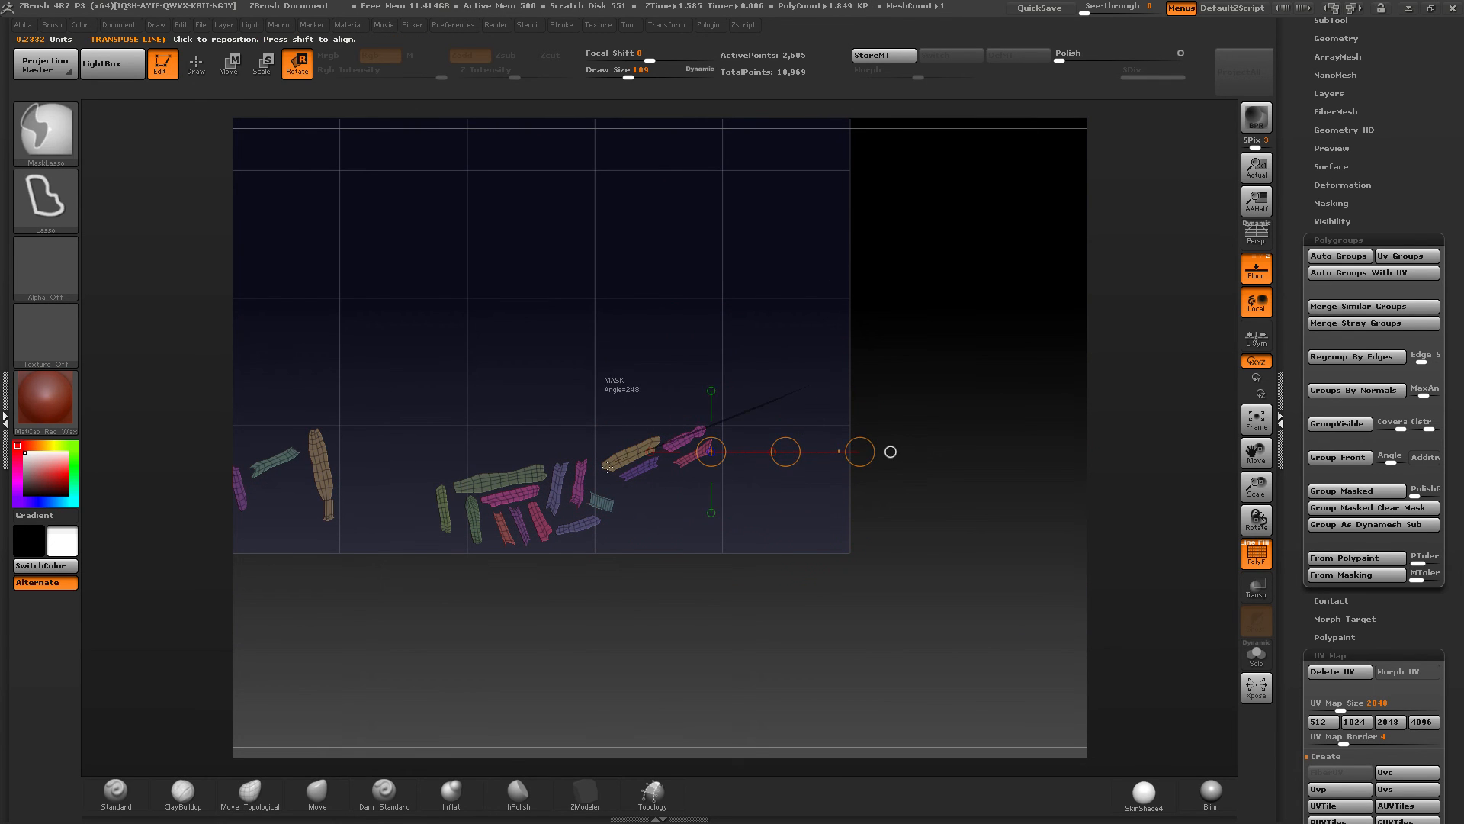
left_click_drag(607, 466, 608, 466, "ctrl")
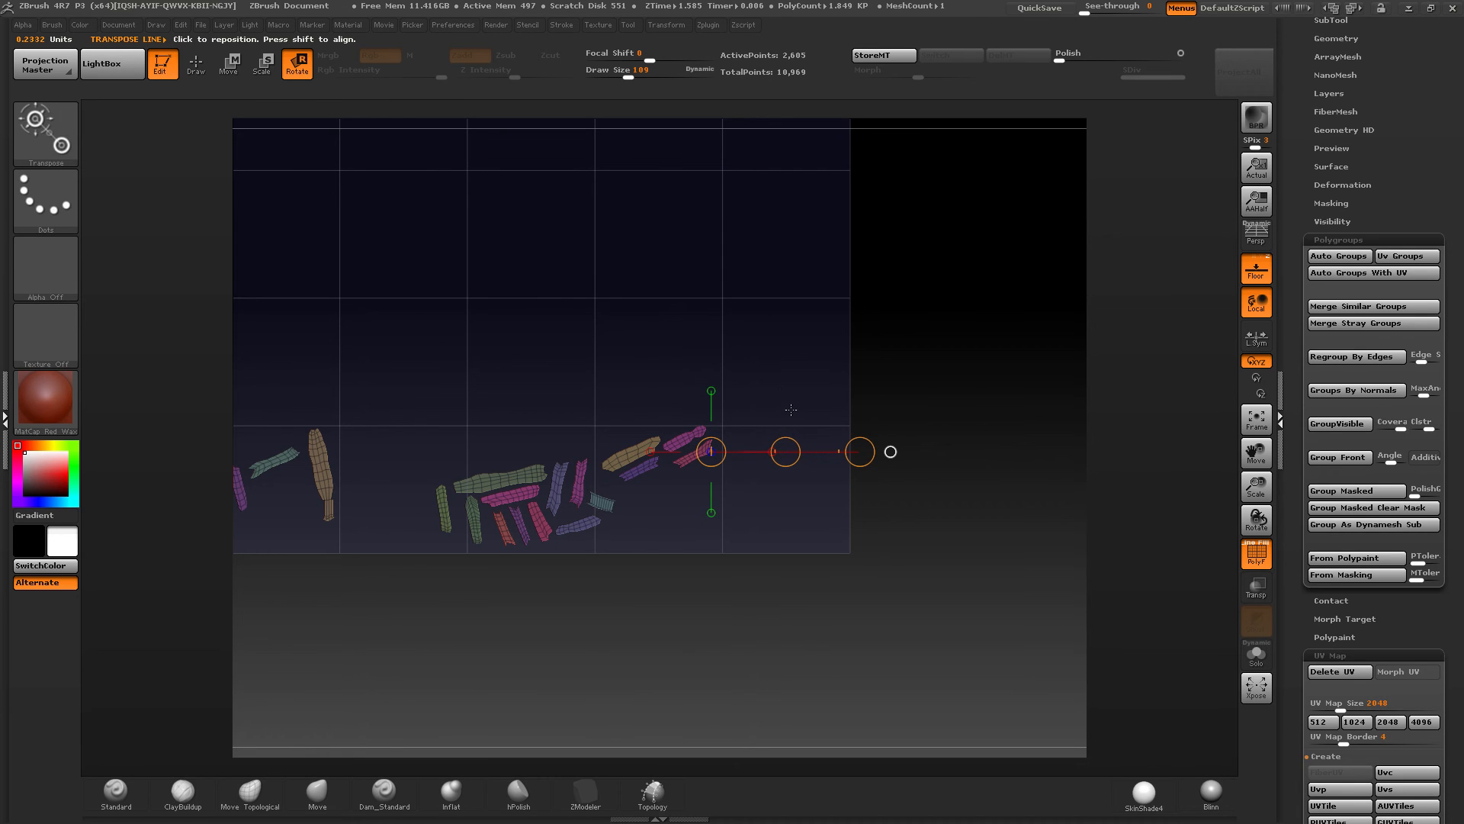
mouse_move(782, 397)
left_mouse_down("ctrl")
mouse_move(591, 379)
mouse_move(778, 496)
left_mouse_up("ctrl")
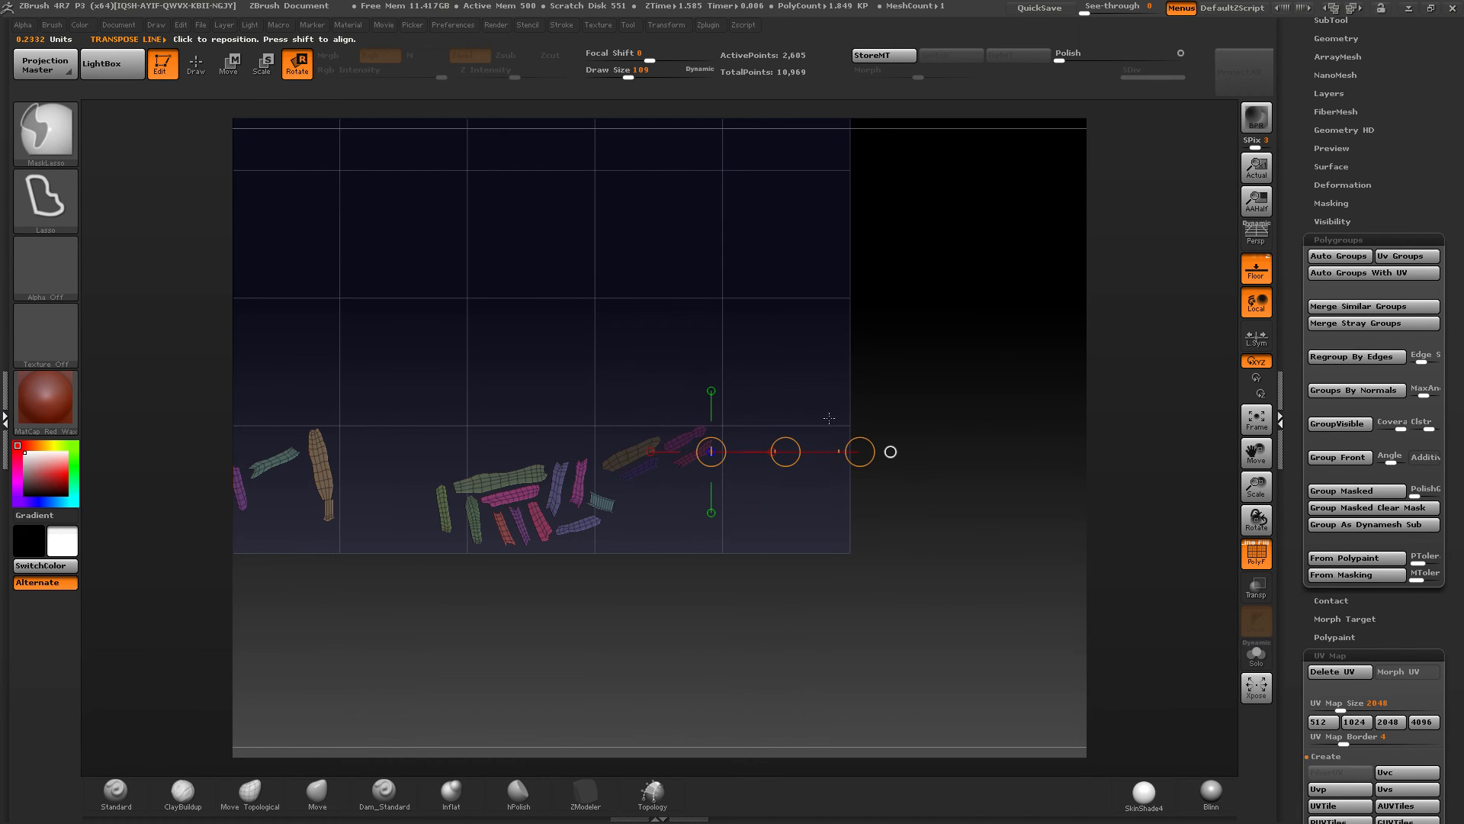
key("ctrl+w")
Step: Rotate the group of four strips upright and move it into the lower right corner of the UV square
mouse_move(655, 465)
left_mouse_down("shift")
mouse_move(669, 500)
mouse_move(751, 561)
mouse_move(706, 582)
mouse_move(466, 597)
left_mouse_up("shift")
key("w")
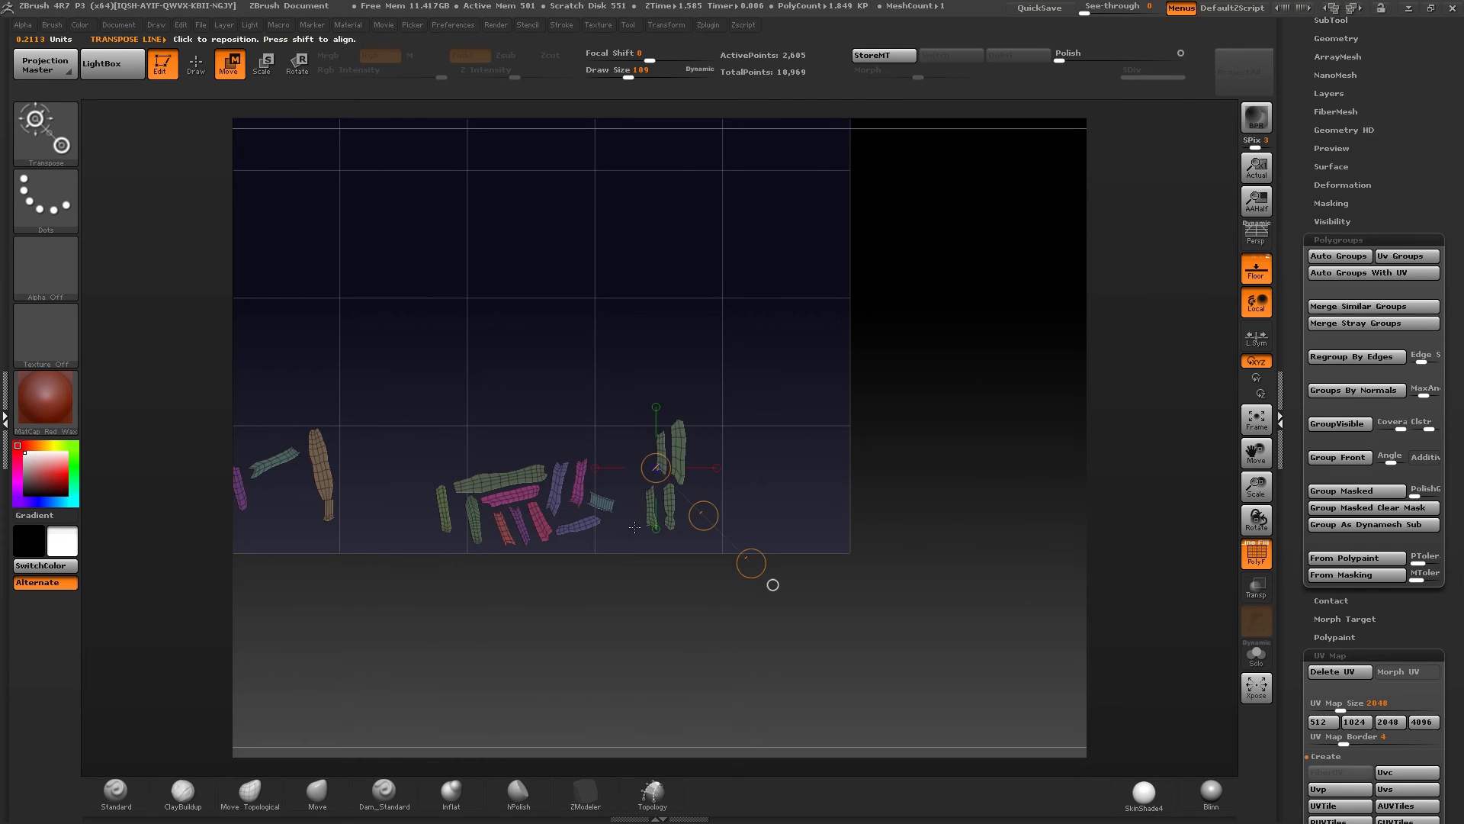
left_click_drag(703, 516, 858, 529)
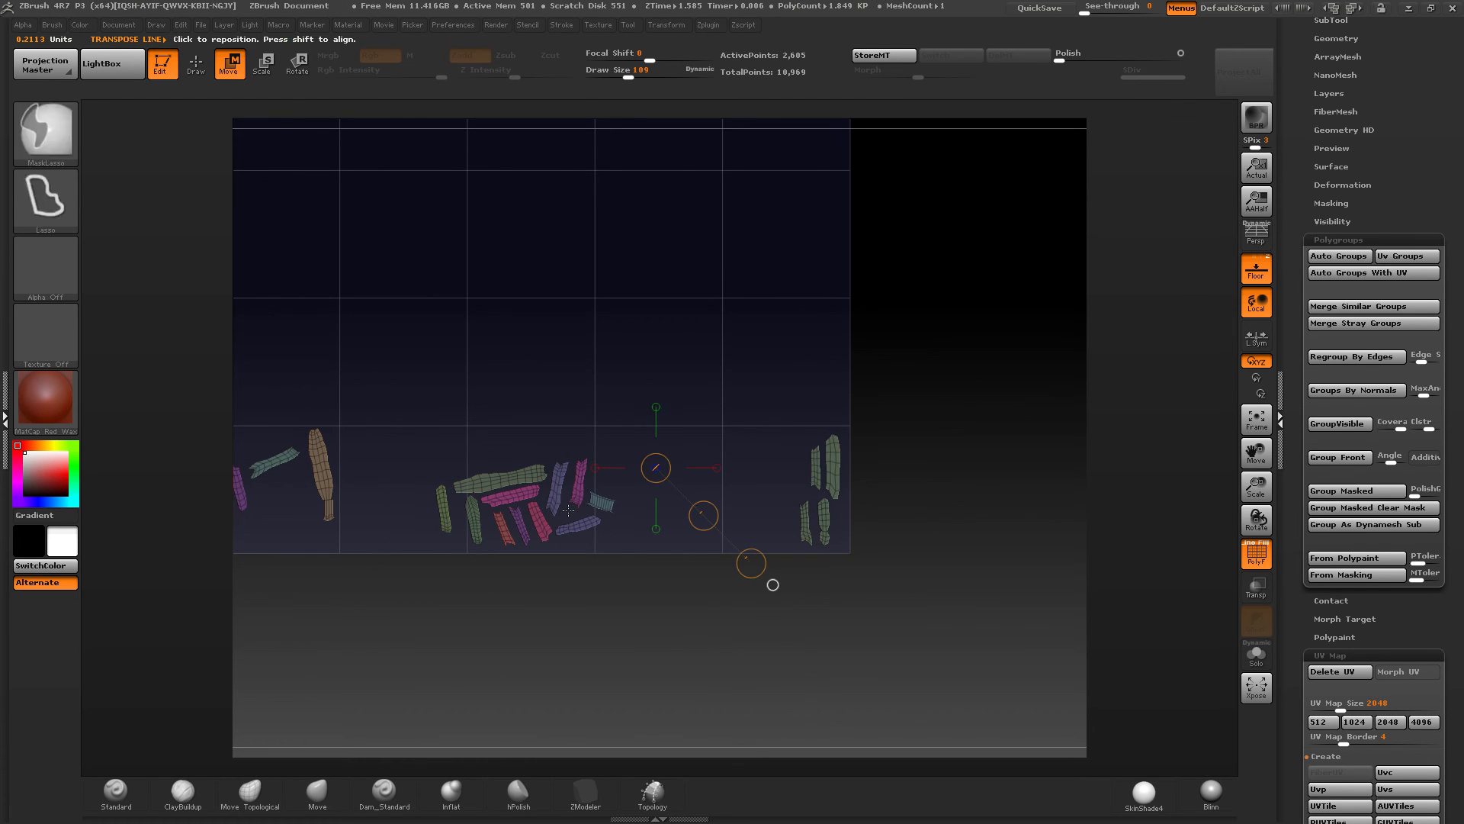
Step: Mask the dense cluster of strips left of the green group and combine it into one polygroup
right_click_drag(658, 328, 660, 364, "ctrl")
left_click_drag(659, 364, 707, 584, "ctrl")
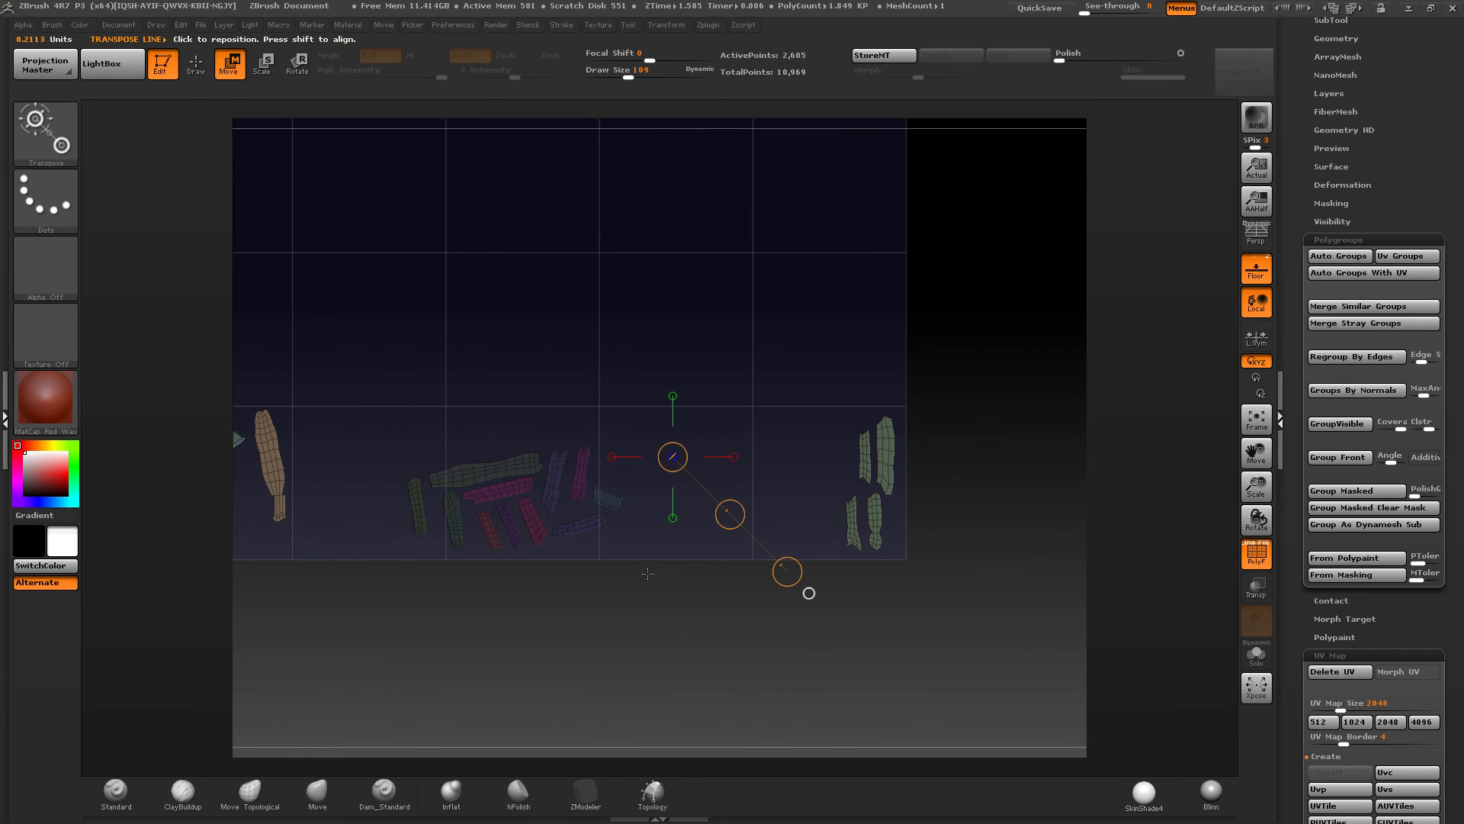
key("ctrl+w")
Step: Rotate the clustered strip group a quarter turn and move it to the UV square's right edge, above the green group
mouse_move(614, 496)
left_mouse_down("shift")
mouse_move(730, 497)
mouse_move(687, 556)
mouse_move(591, 609)
left_mouse_up("shift")
key("ctrl+z")
key("r")
key("w")
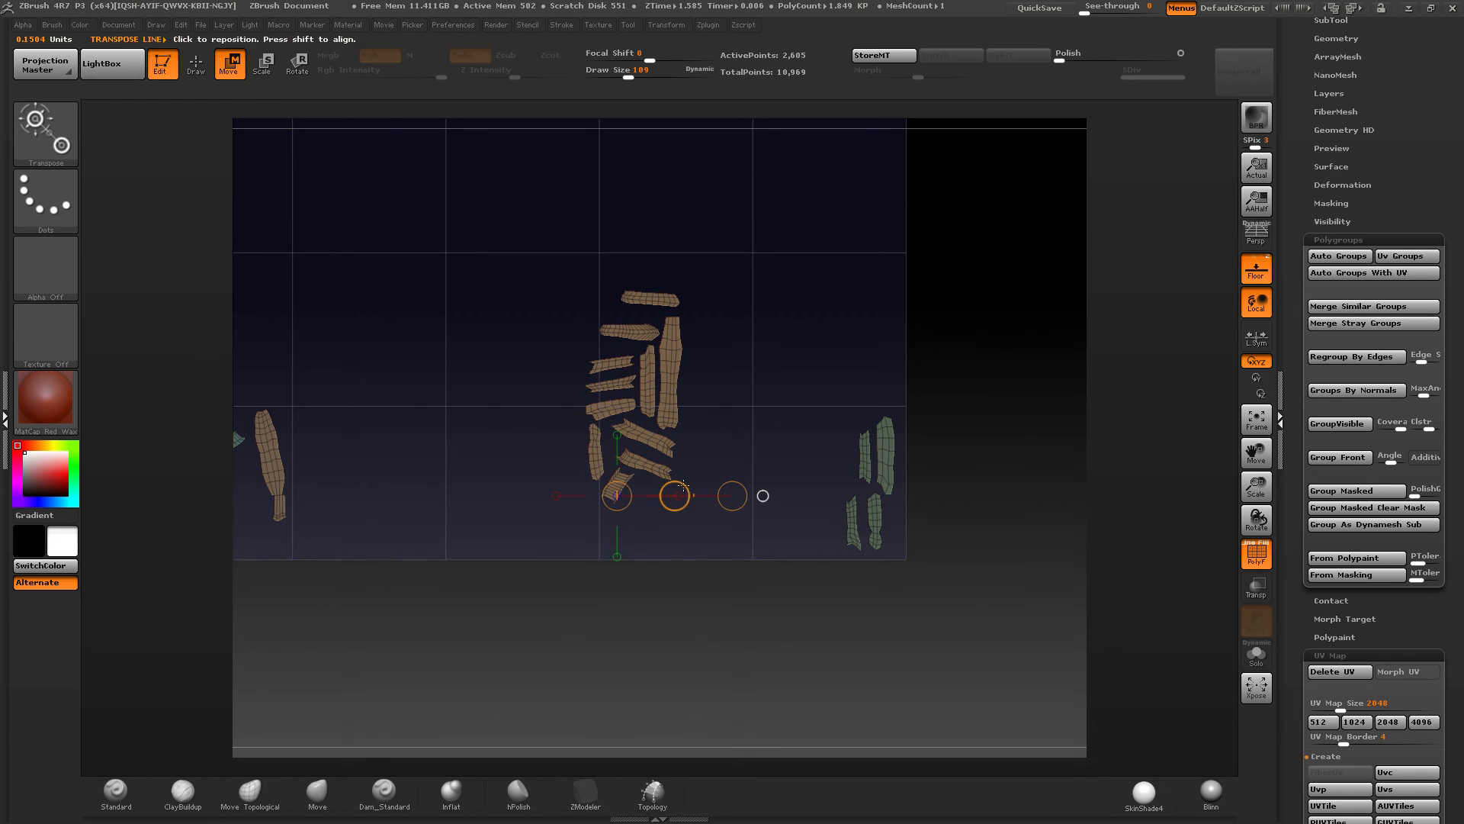
left_click_drag(682, 485, 911, 416)
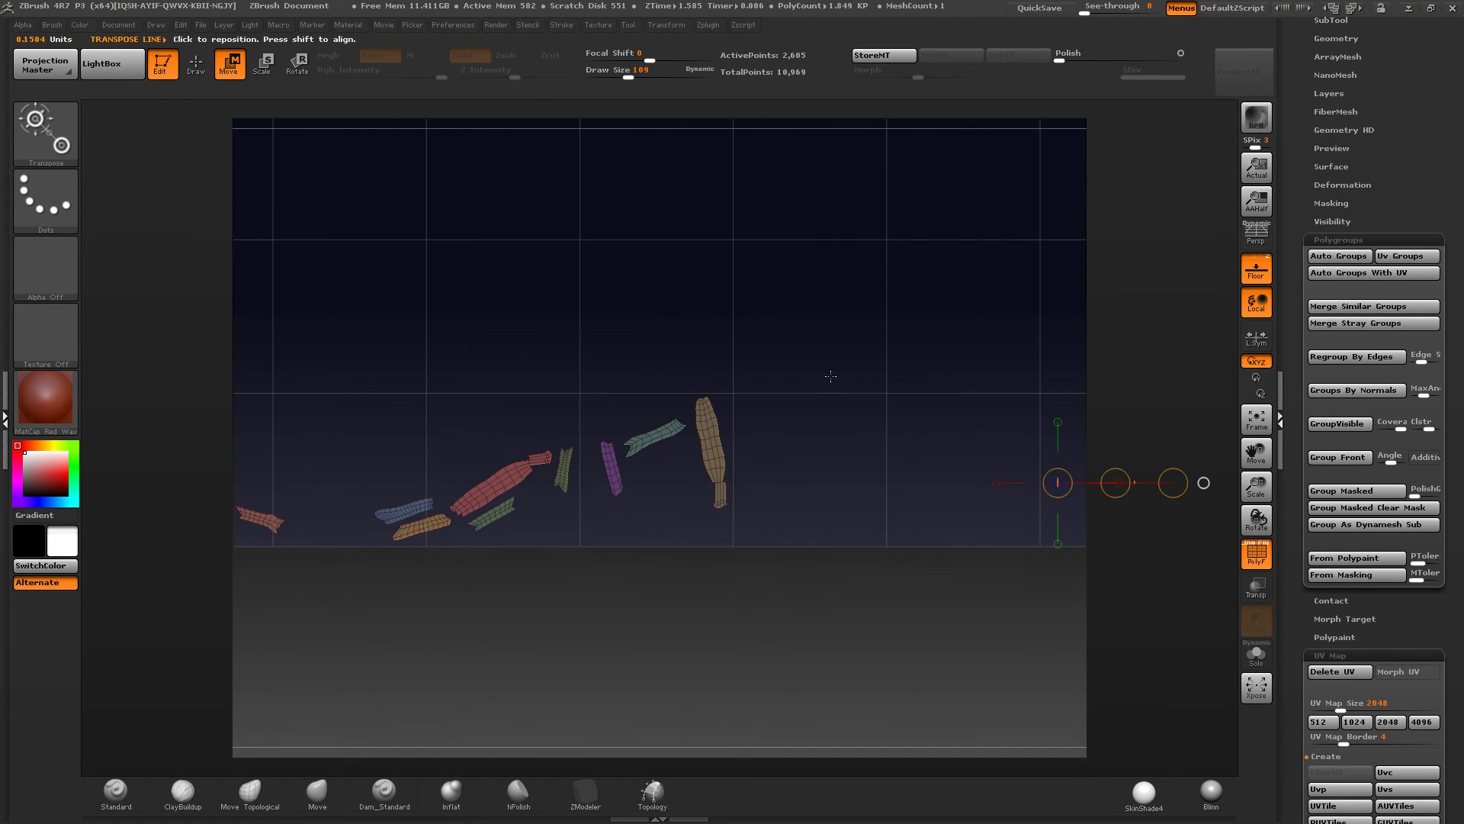
Step: Mask the scattered strips along the middle of the UV square's bottom edge and combine them into one polygroup
left_click_drag(831, 376, 962, 370, "alt")
key("q")
left_click_drag(880, 405, 909, 403, "alt")
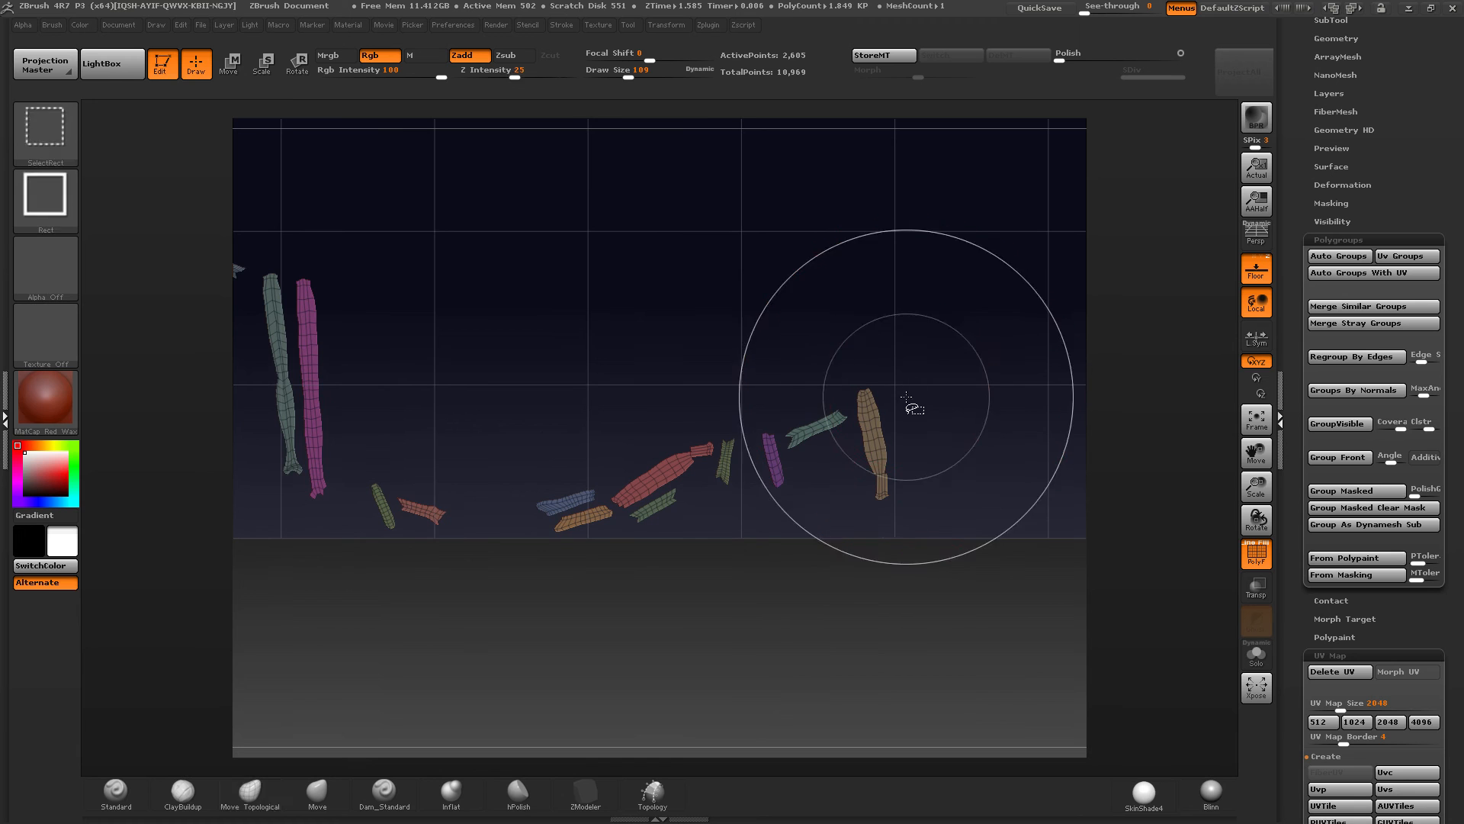
right_click_drag(907, 389, 926, 344, "alt")
right_click_drag(926, 344, 817, 405, "ctrl")
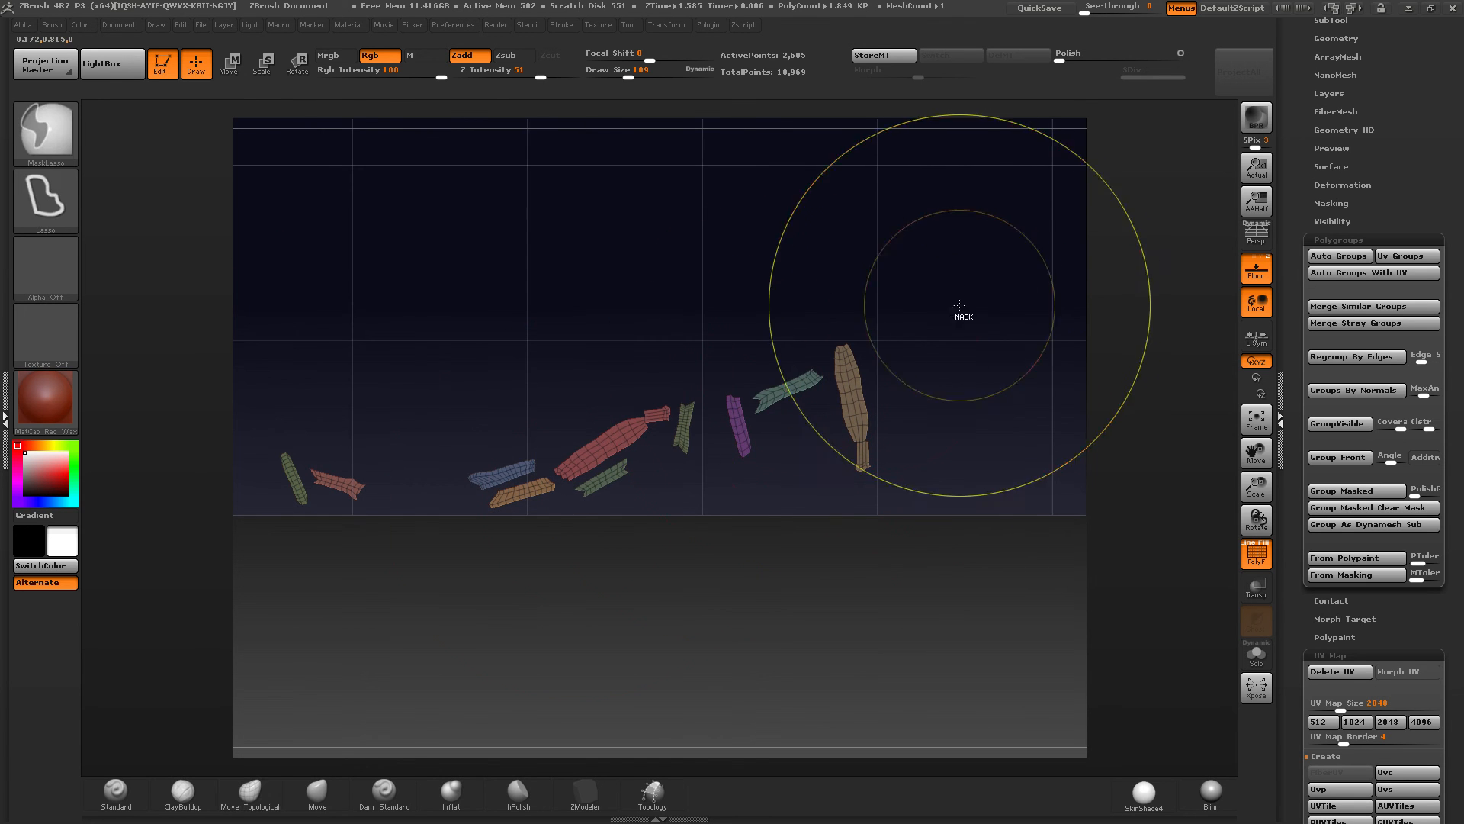
mouse_move(959, 305)
left_mouse_down("ctrl")
mouse_move(438, 288)
mouse_move(895, 562)
left_mouse_up("ctrl")
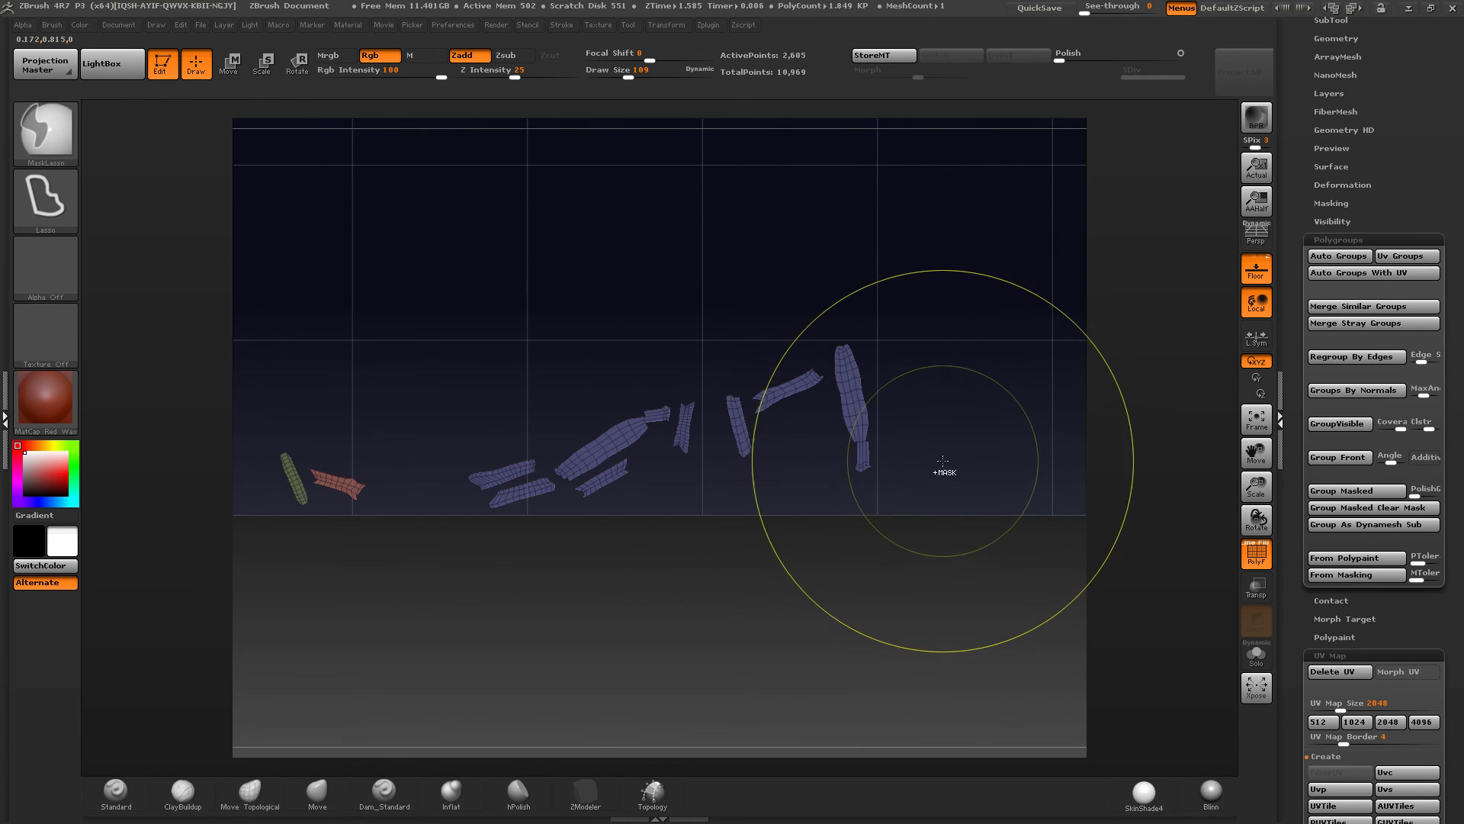
Step: Rotate the blue strip group upright and move it along the UV square's right edge, above the orange group
mouse_move(879, 403)
right_mouse_down("ctrl")
mouse_move(908, 317)
mouse_move(650, 417)
right_mouse_up("ctrl")
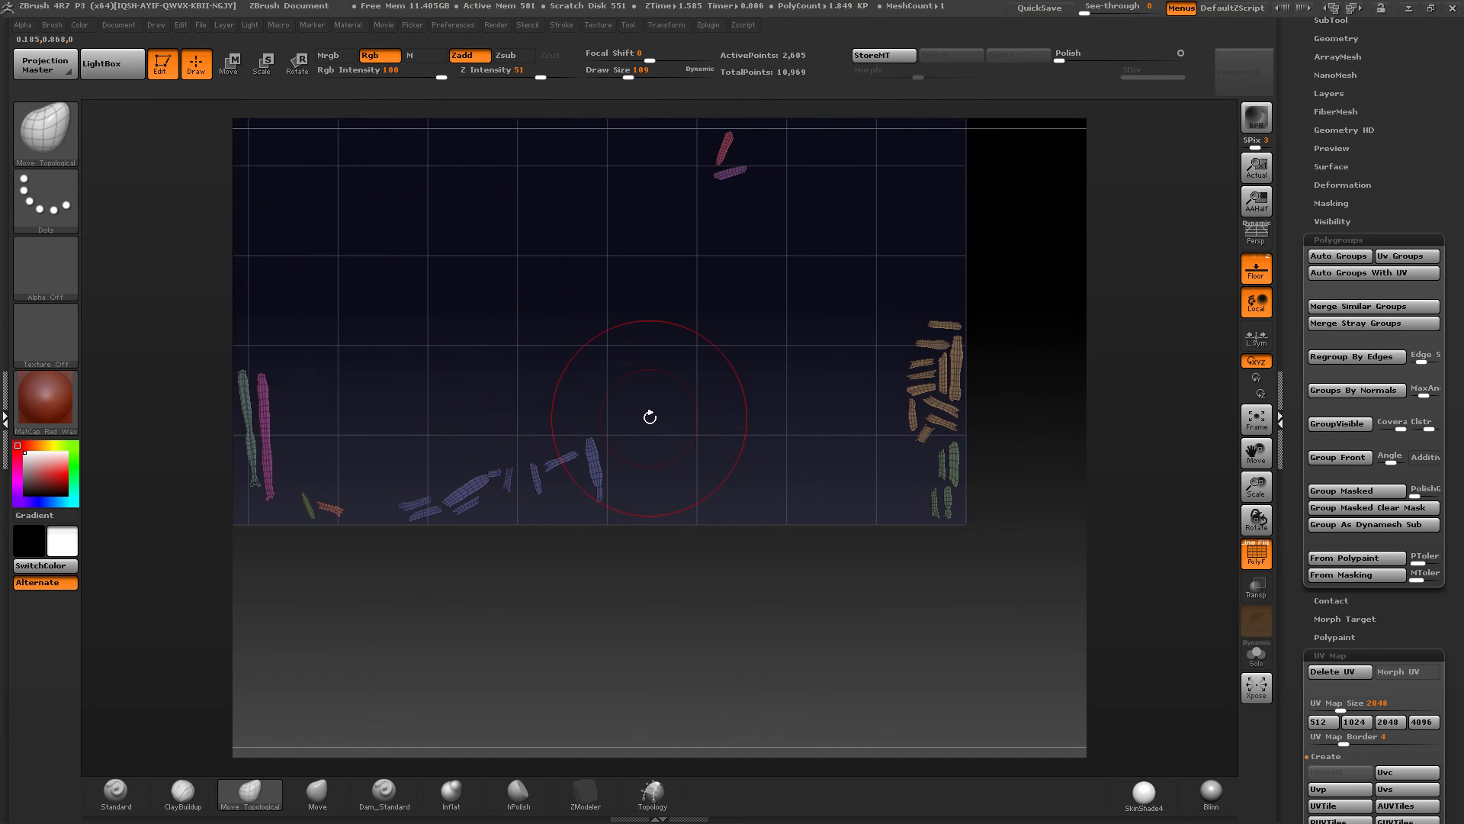
key("r")
mouse_move(601, 472)
left_mouse_down("shift")
mouse_move(737, 471)
mouse_move(569, 576)
left_mouse_up("shift")
key("w")
left_click_drag(670, 472, 996, 308)
Step: Straighten the small orange and olive strips at the lower left and place them upright side by side
right_click_drag(1009, 220, 833, 402, "alt")
mouse_move(580, 446)
right_mouse_down("ctrl")
mouse_move(576, 484)
mouse_move(542, 400)
mouse_move(511, 460)
mouse_move(676, 410)
right_mouse_up("ctrl")
key("q")
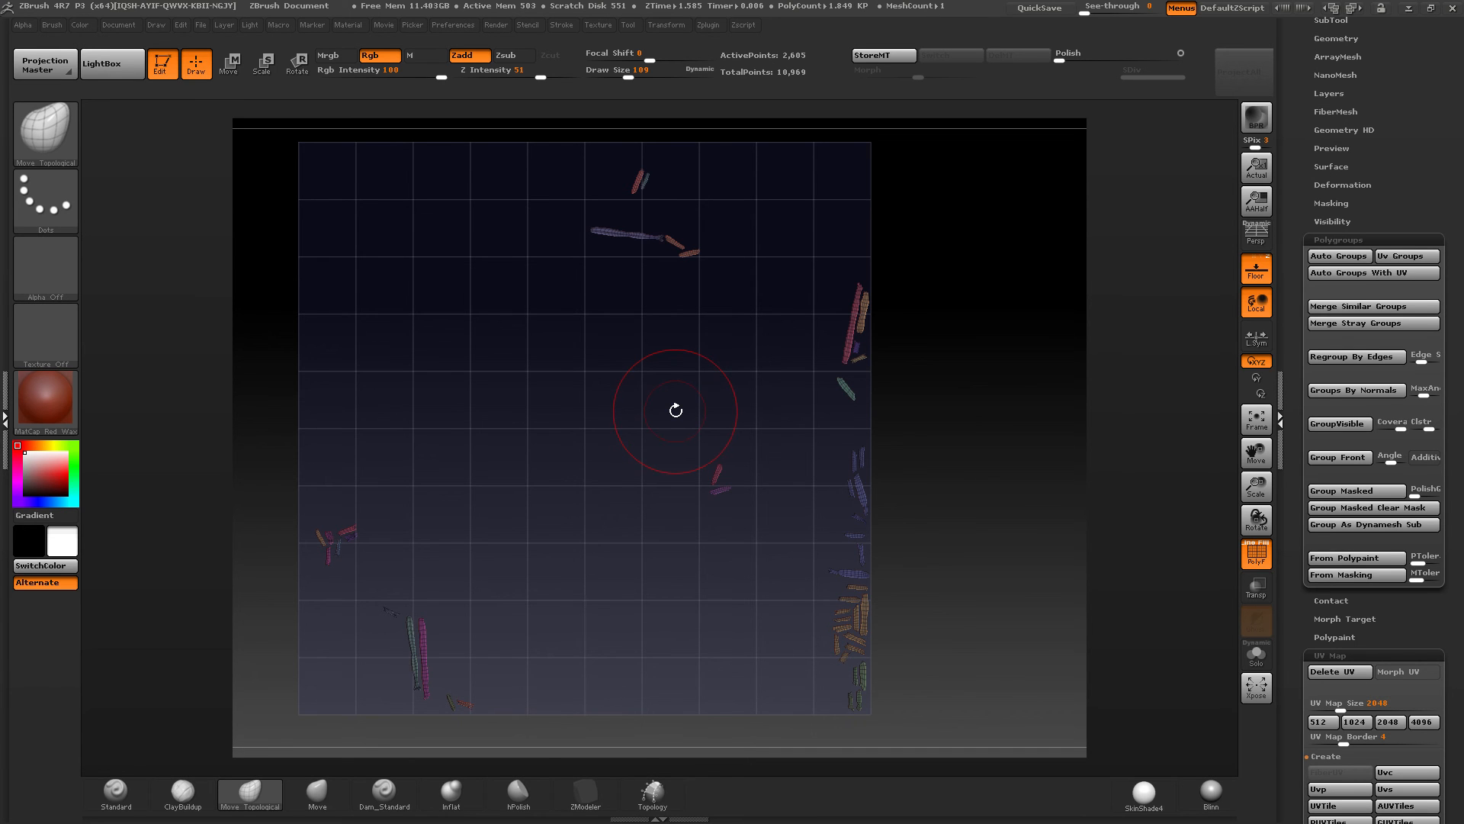
right_click_drag(533, 495, 618, 533, "alt")
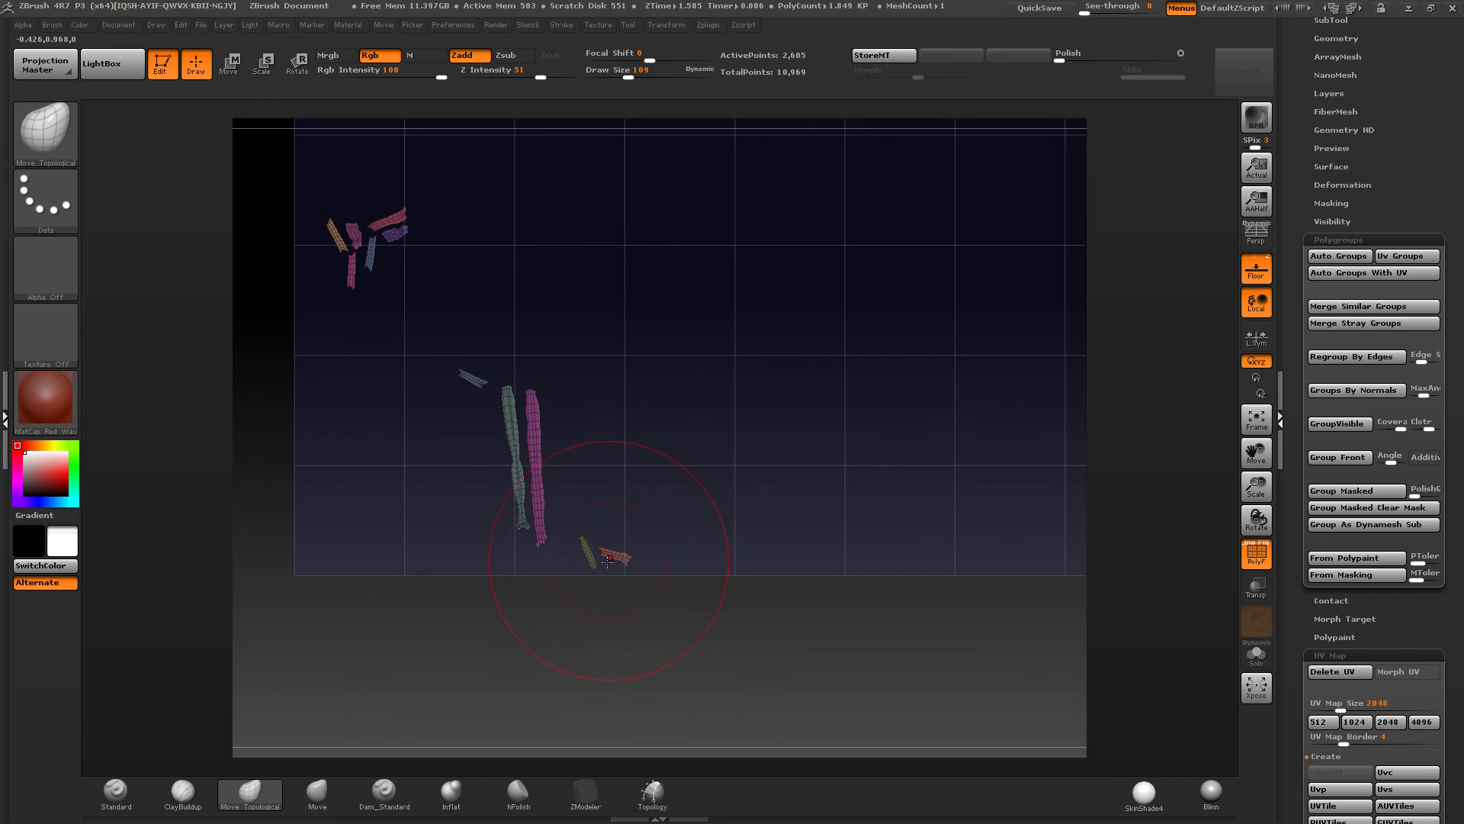
key("e")
key("r")
mouse_move(631, 558)
left_mouse_down()
mouse_move(767, 558)
mouse_move(741, 594)
left_mouse_up()
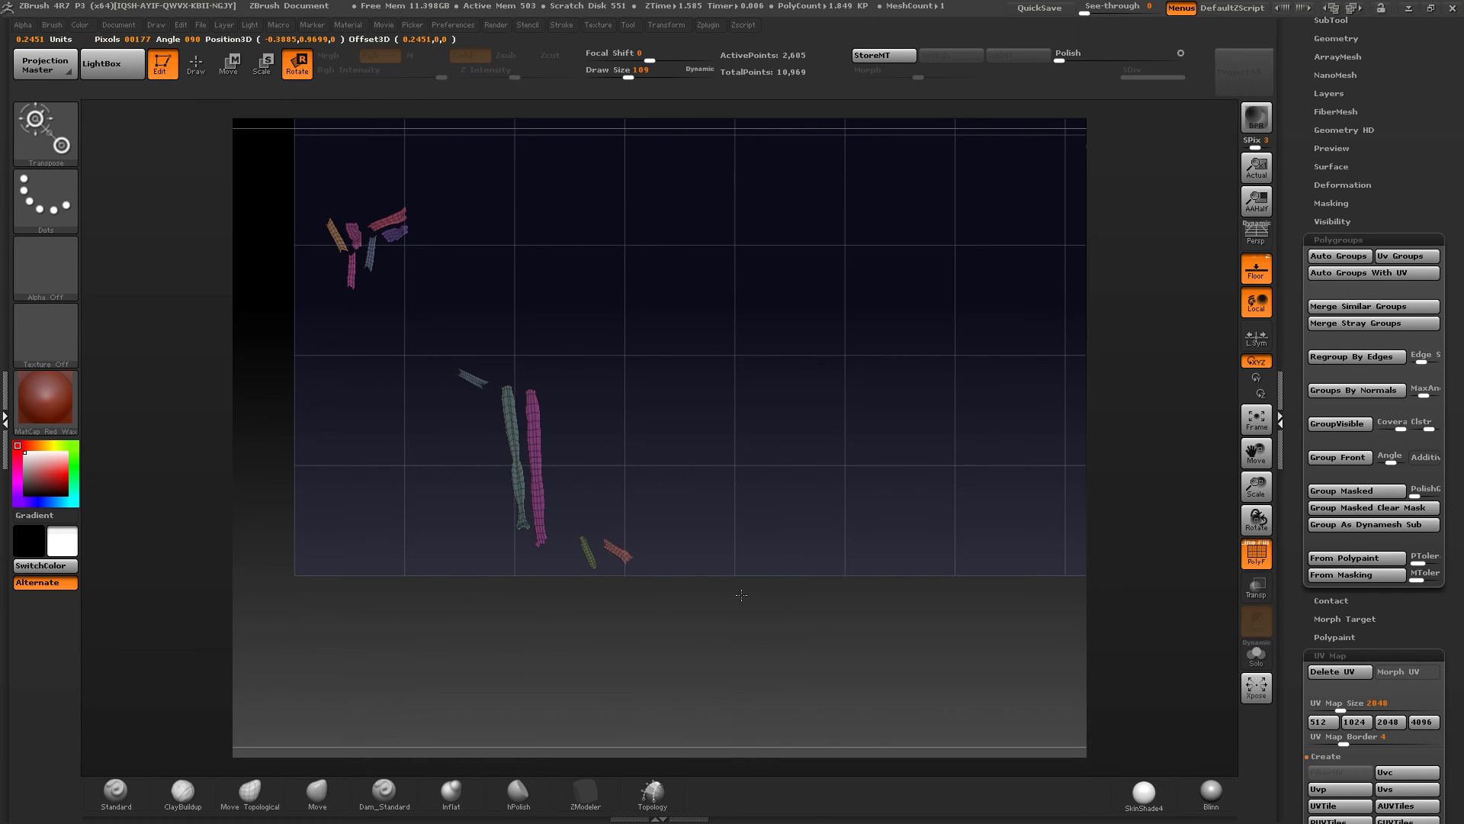
mouse_move(586, 551)
left_mouse_down()
mouse_move(750, 552)
mouse_move(686, 597)
left_mouse_up()
key("w")
left_click_drag(653, 551, 680, 540)
Step: Move the long magenta strip directly above the small upright pair and rotate it to vertical
mouse_move(536, 436)
left_mouse_down()
mouse_move(651, 436)
mouse_move(686, 404)
left_mouse_up()
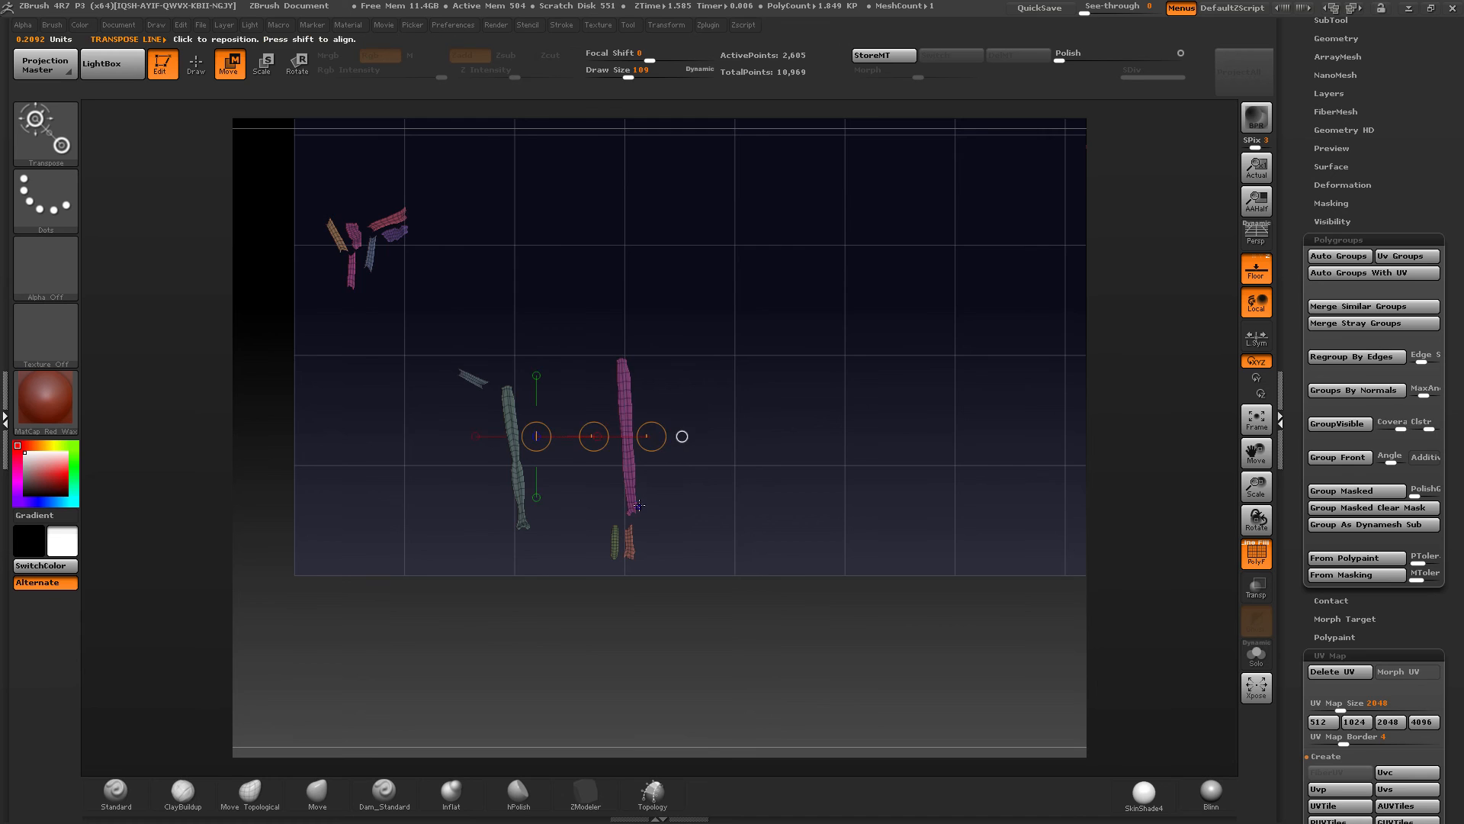
left_click_drag(639, 507, 716, 513)
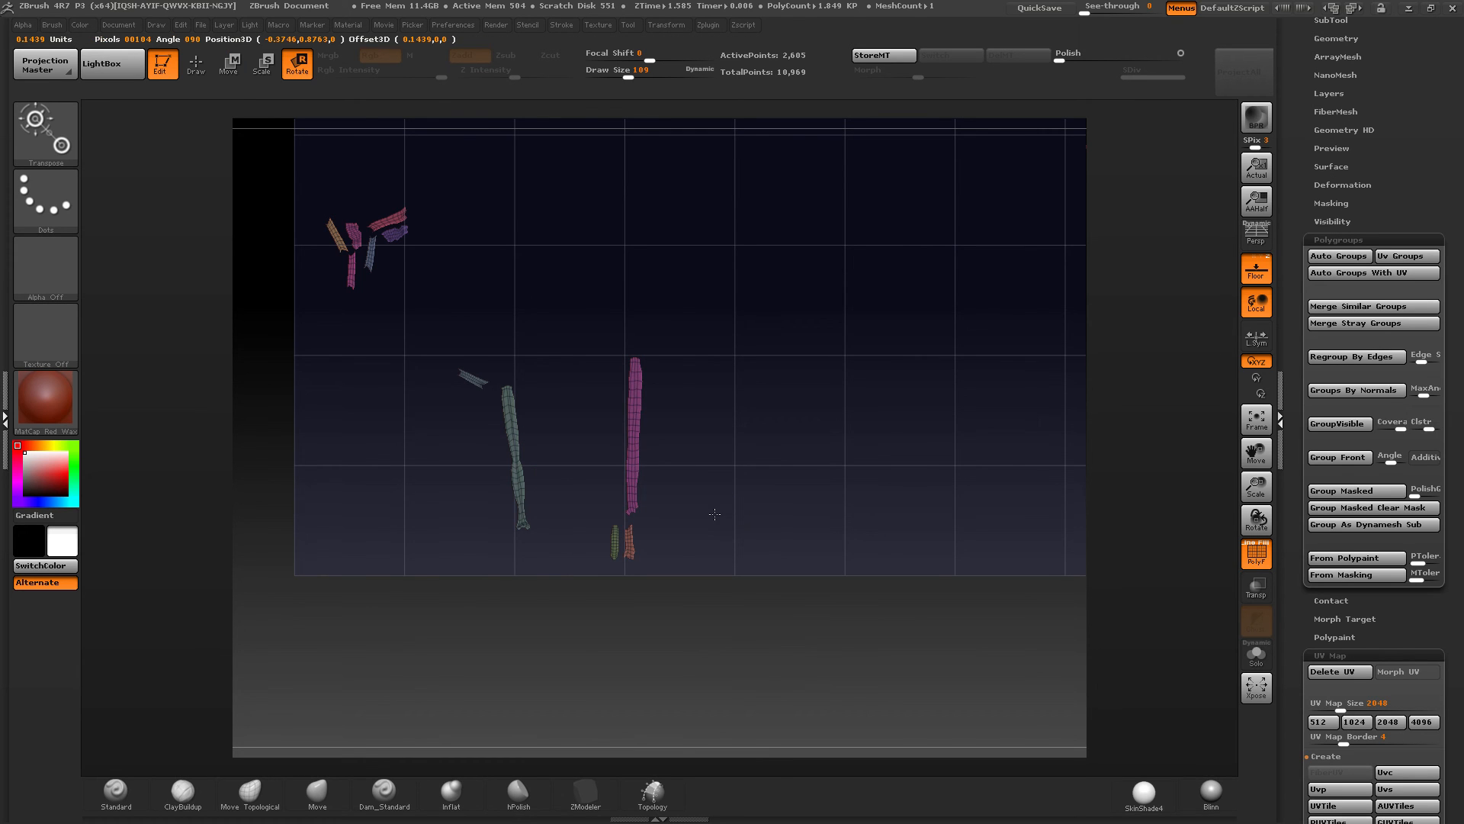
key("w")
key("q")
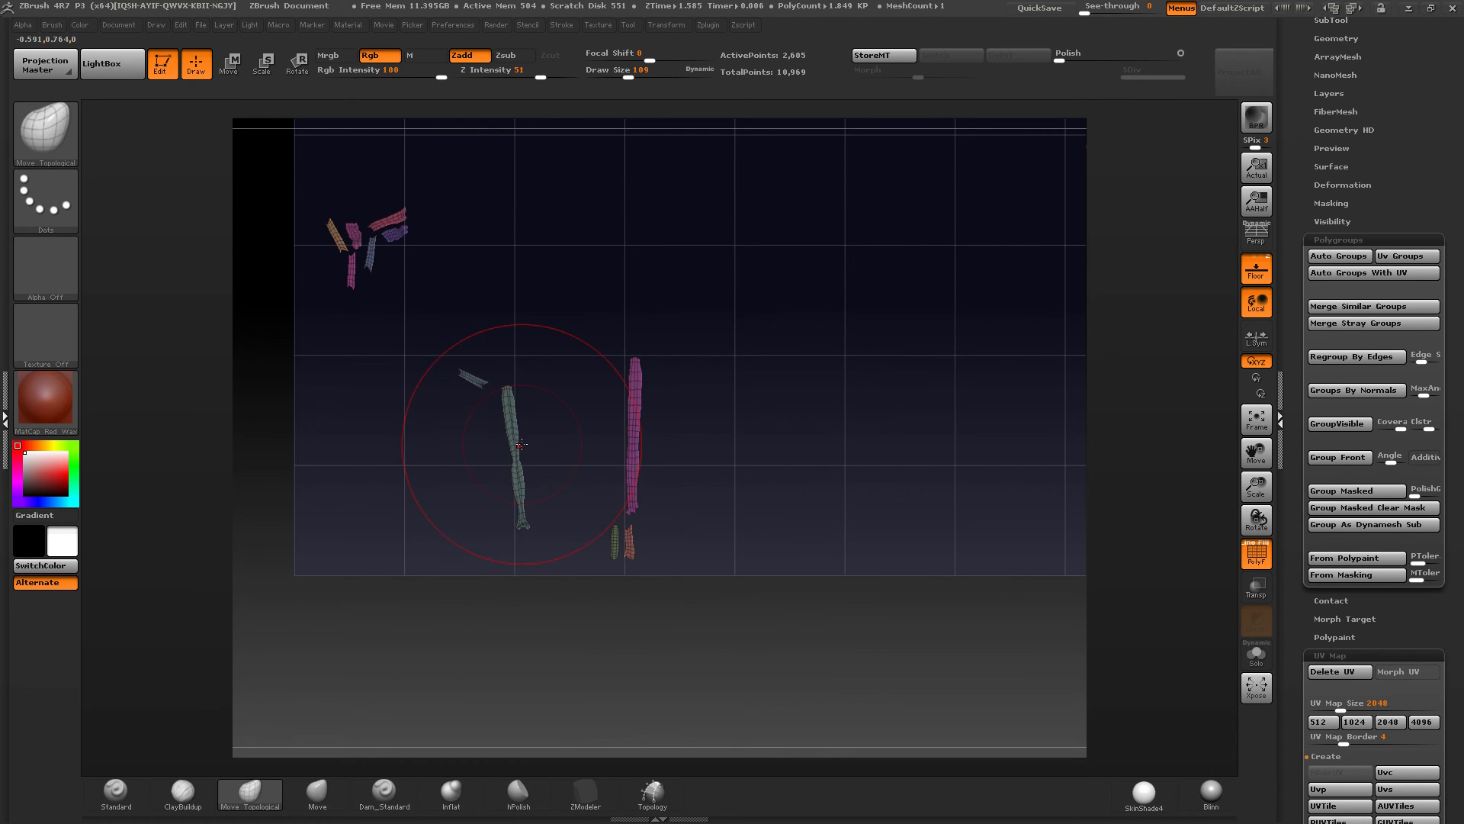
Step: Straighten the long grey-green strip and place it alongside the long magenta strip, above the olive one
key("w")
mouse_move(518, 440)
left_mouse_down()
mouse_move(585, 441)
mouse_move(584, 459)
left_mouse_up()
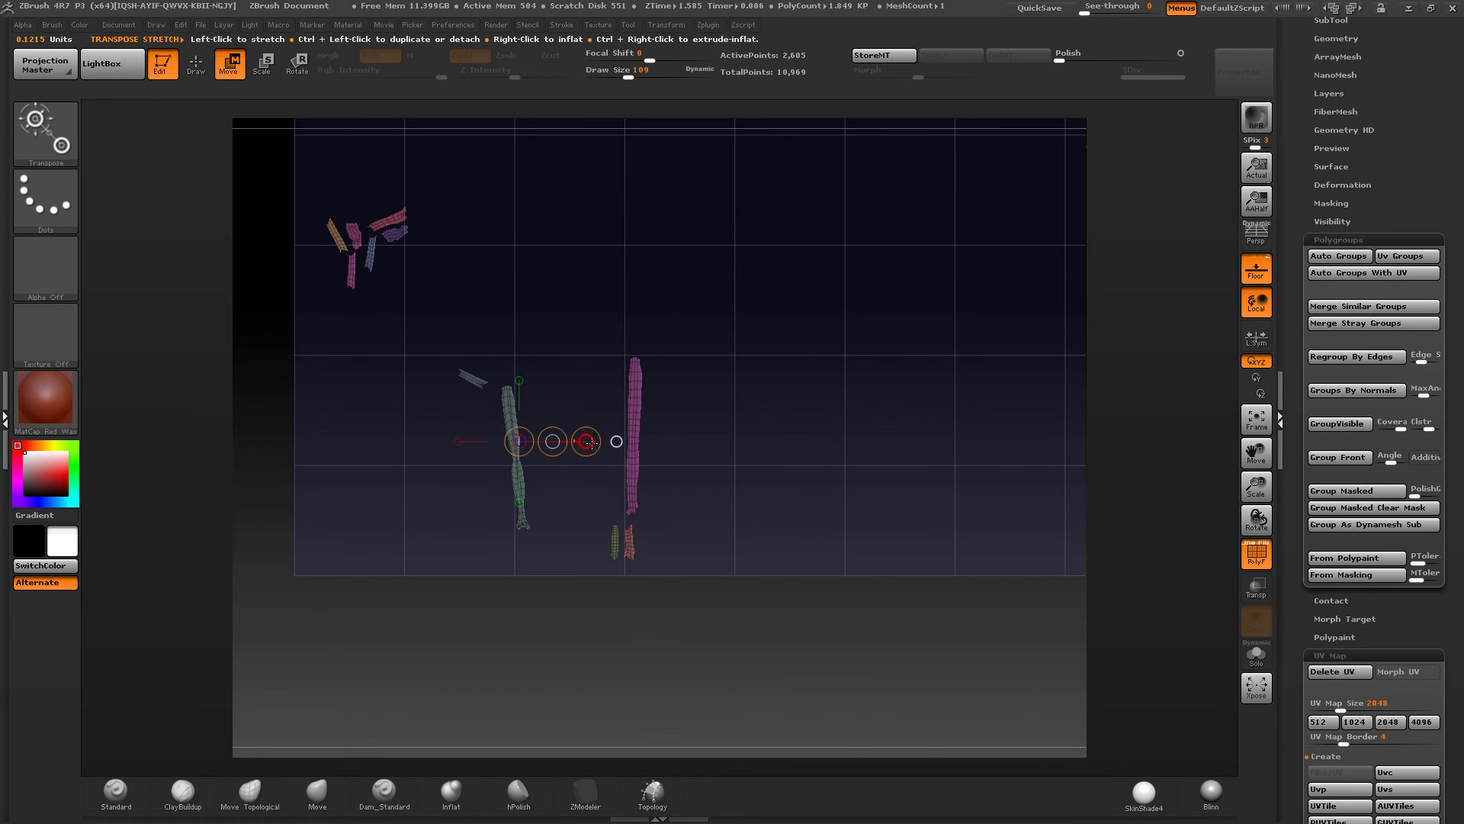
key("r")
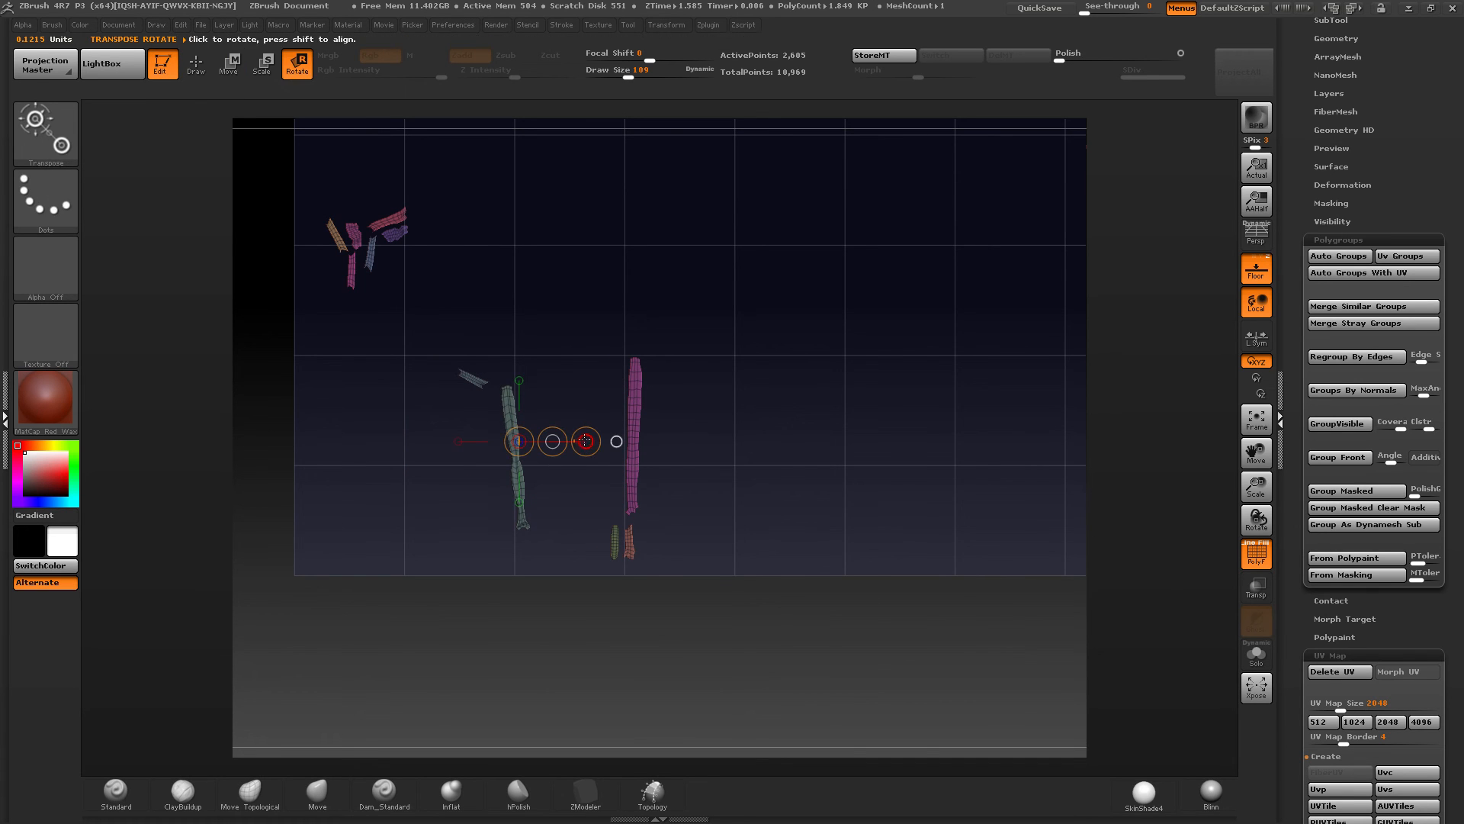
mouse_move(585, 442)
left_mouse_down()
mouse_move(598, 427)
mouse_move(571, 428)
left_mouse_up()
key("w")
Step: Rotate the small slanted grey strip upright and move it directly above the long magenta strip
left_click(474, 381)
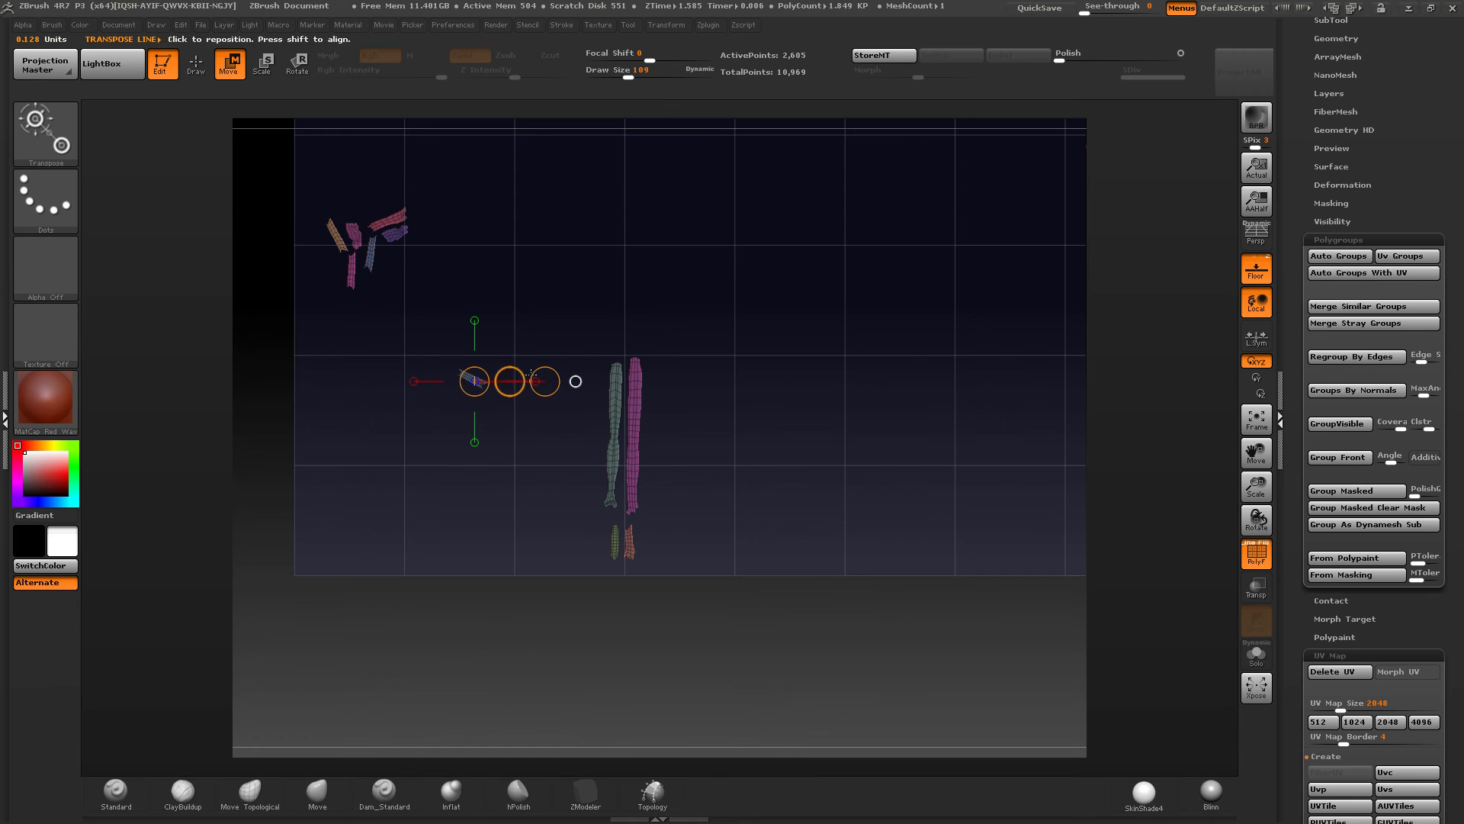
key("r")
left_click_drag(540, 390, 494, 436)
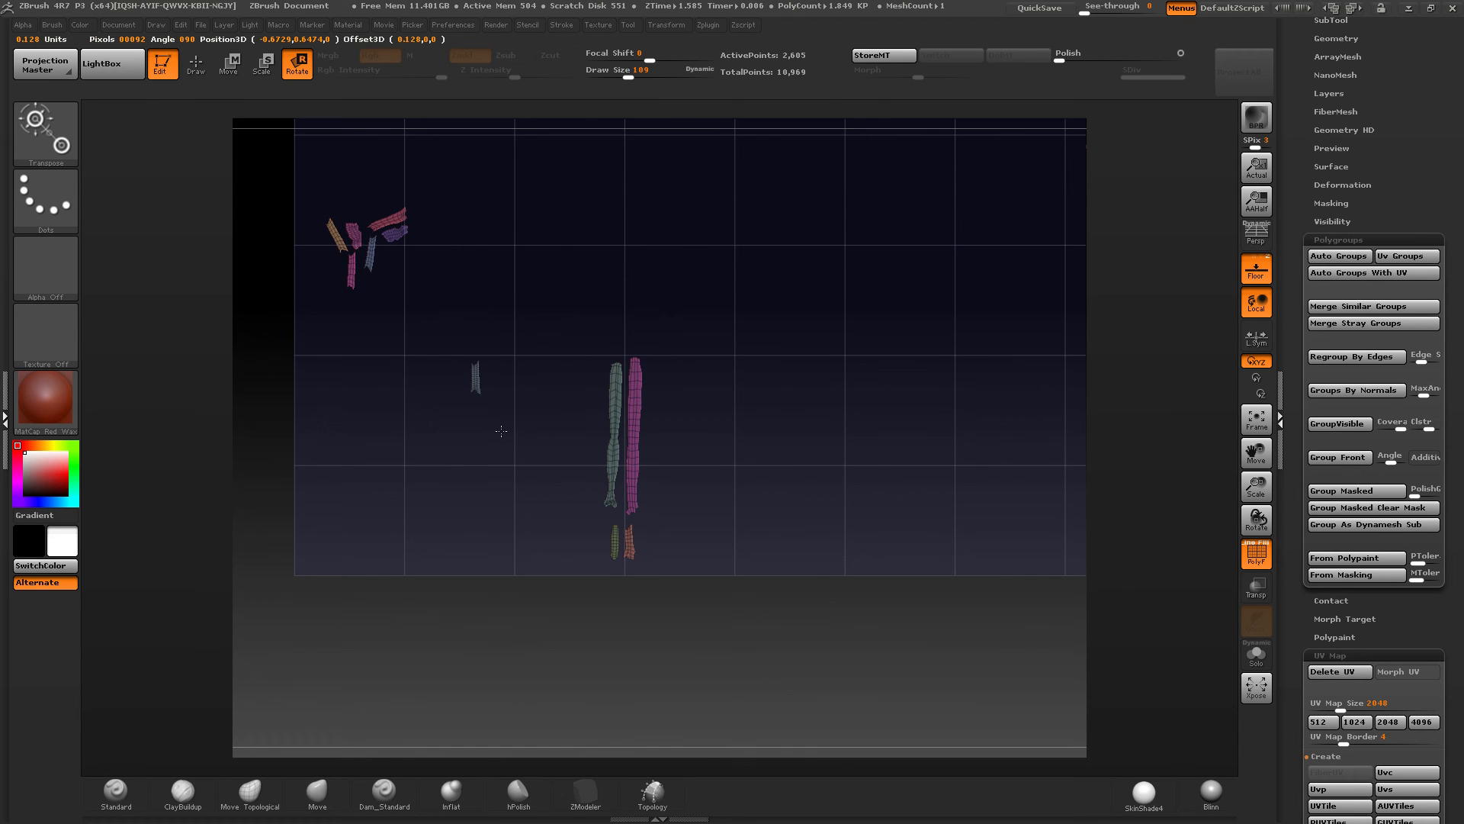
key("w")
left_click_drag(510, 379, 670, 332)
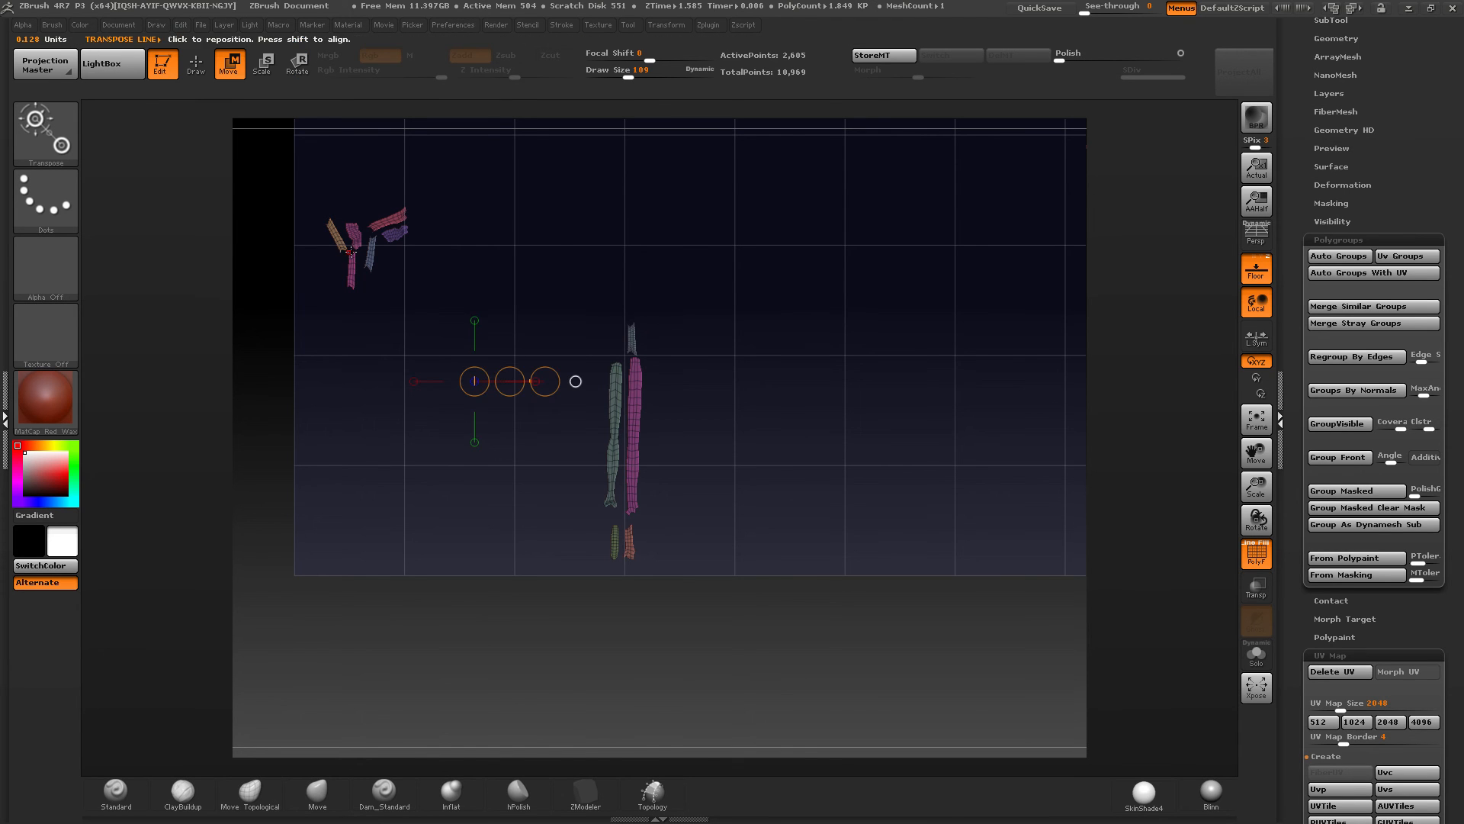
Step: Move the blue-grey and lower pink strips from the upper left cluster onto the column, stacked upright above the long grey-green strip
mouse_move(373, 264)
left_mouse_down()
mouse_move(374, 305)
mouse_move(412, 357)
mouse_move(625, 369)
mouse_move(639, 391)
left_mouse_up()
key("r")
key("w")
left_click_drag(348, 281, 349, 444)
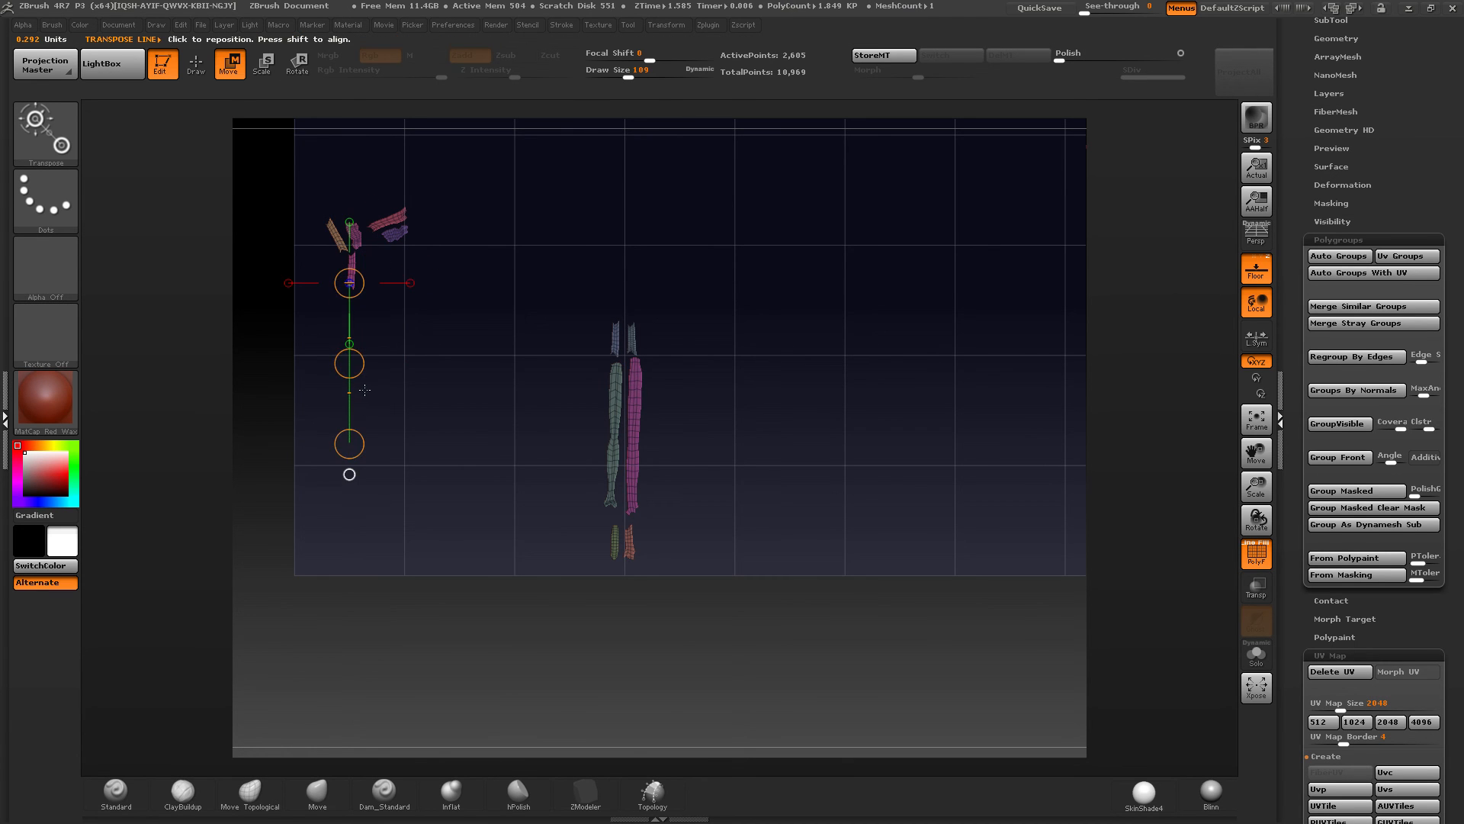
left_click_drag(349, 362, 355, 360)
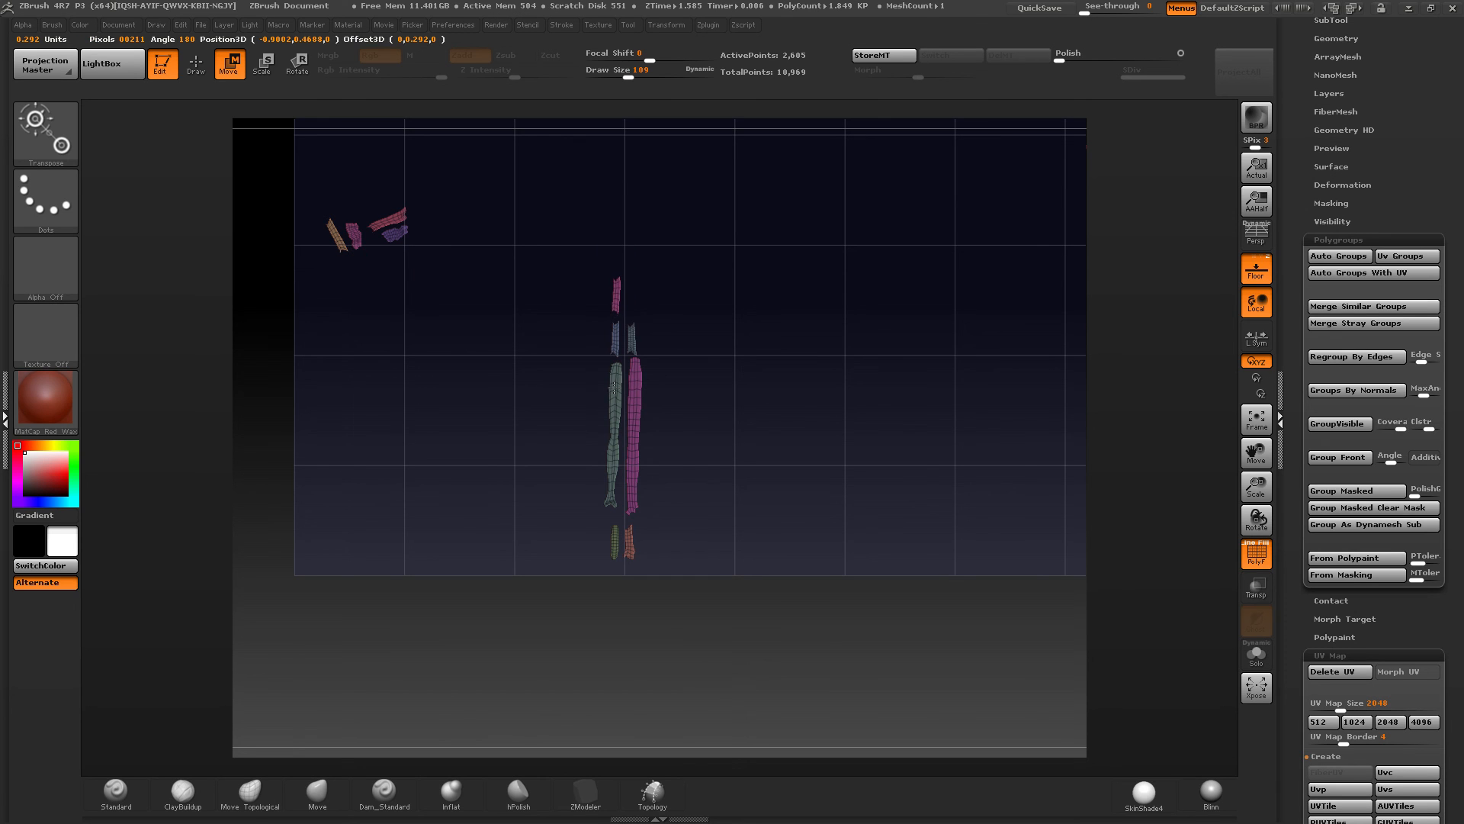
Step: Rotate the slanted orange strip upright and place it beside the pink strip at the top of the column
left_click_drag(614, 387, 613, 389)
mouse_move(333, 240)
left_mouse_down()
mouse_move(333, 355)
mouse_move(303, 360)
left_mouse_up()
key("w")
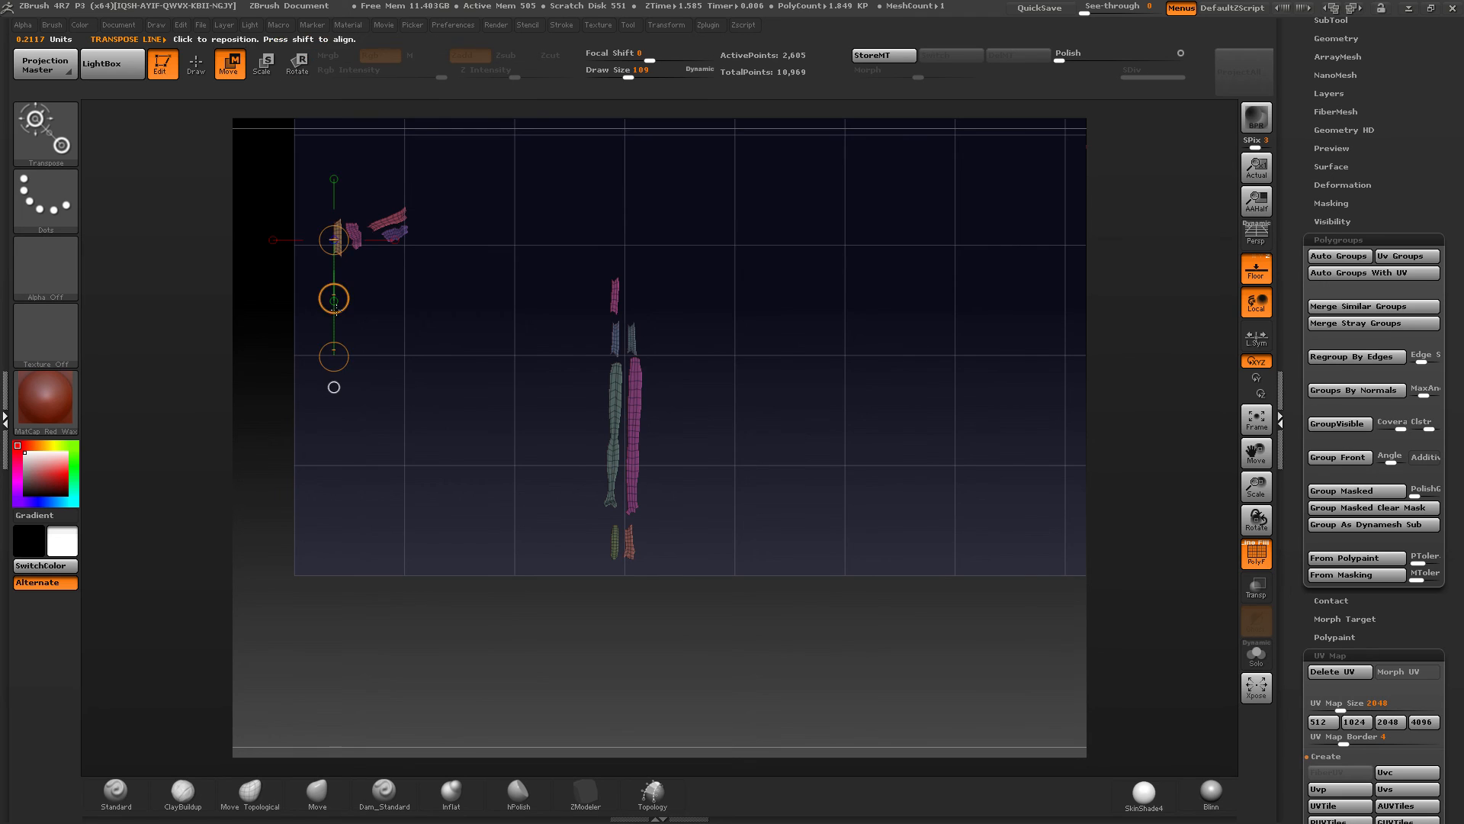
left_click_drag(341, 297, 479, 325)
left_click_drag(629, 358, 615, 340)
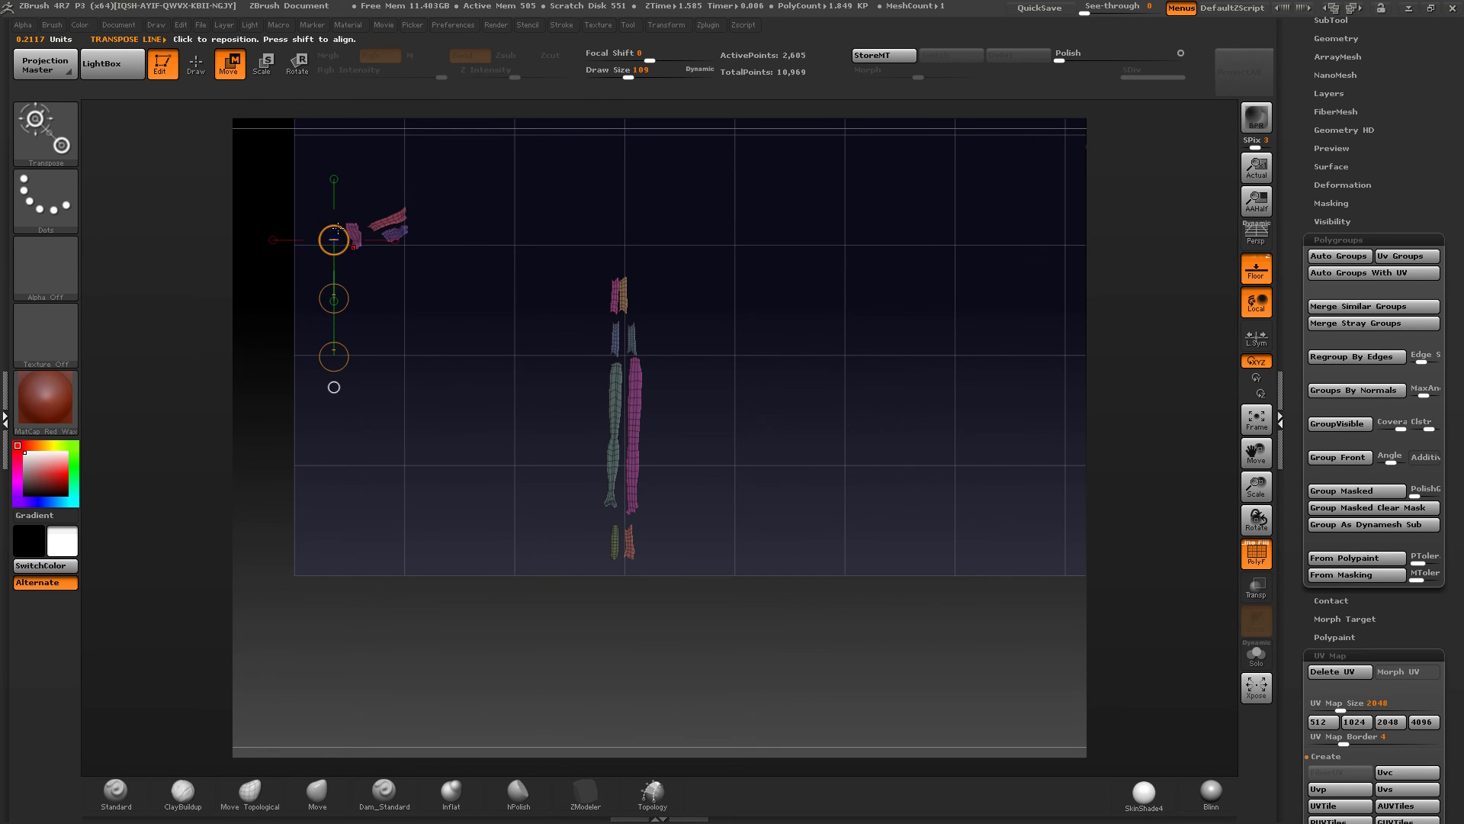
Step: Move the small magenta piece onto the top of the column and shift the orange strip clear of the pink one
mouse_move(356, 230)
left_mouse_down("shift")
mouse_move(356, 167)
mouse_move(377, 195)
left_mouse_up("shift")
left_click_drag(617, 221, 613, 221)
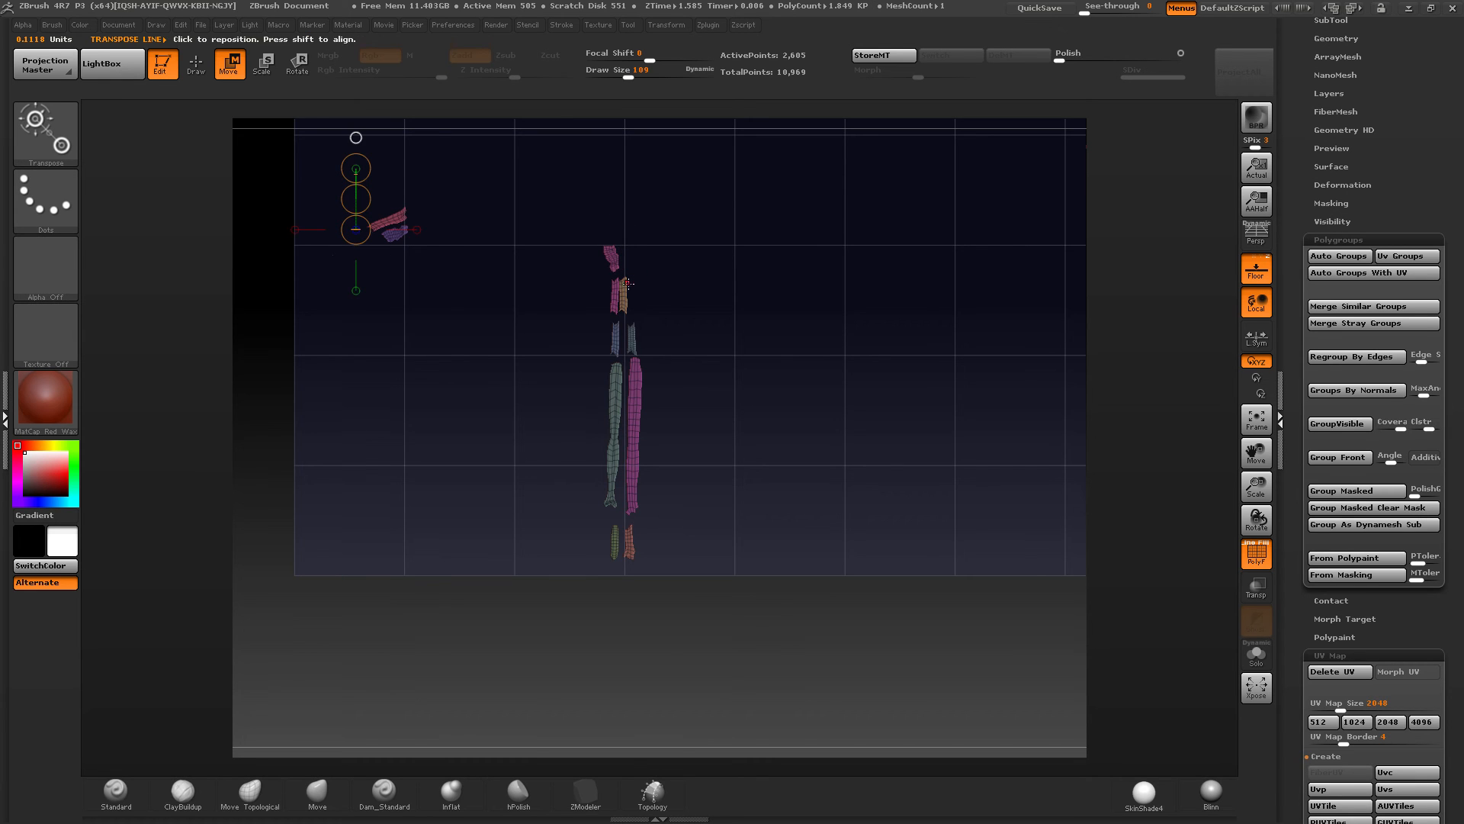
mouse_move(627, 301)
left_mouse_down("shift")
mouse_move(694, 302)
mouse_move(671, 303)
left_mouse_up("shift")
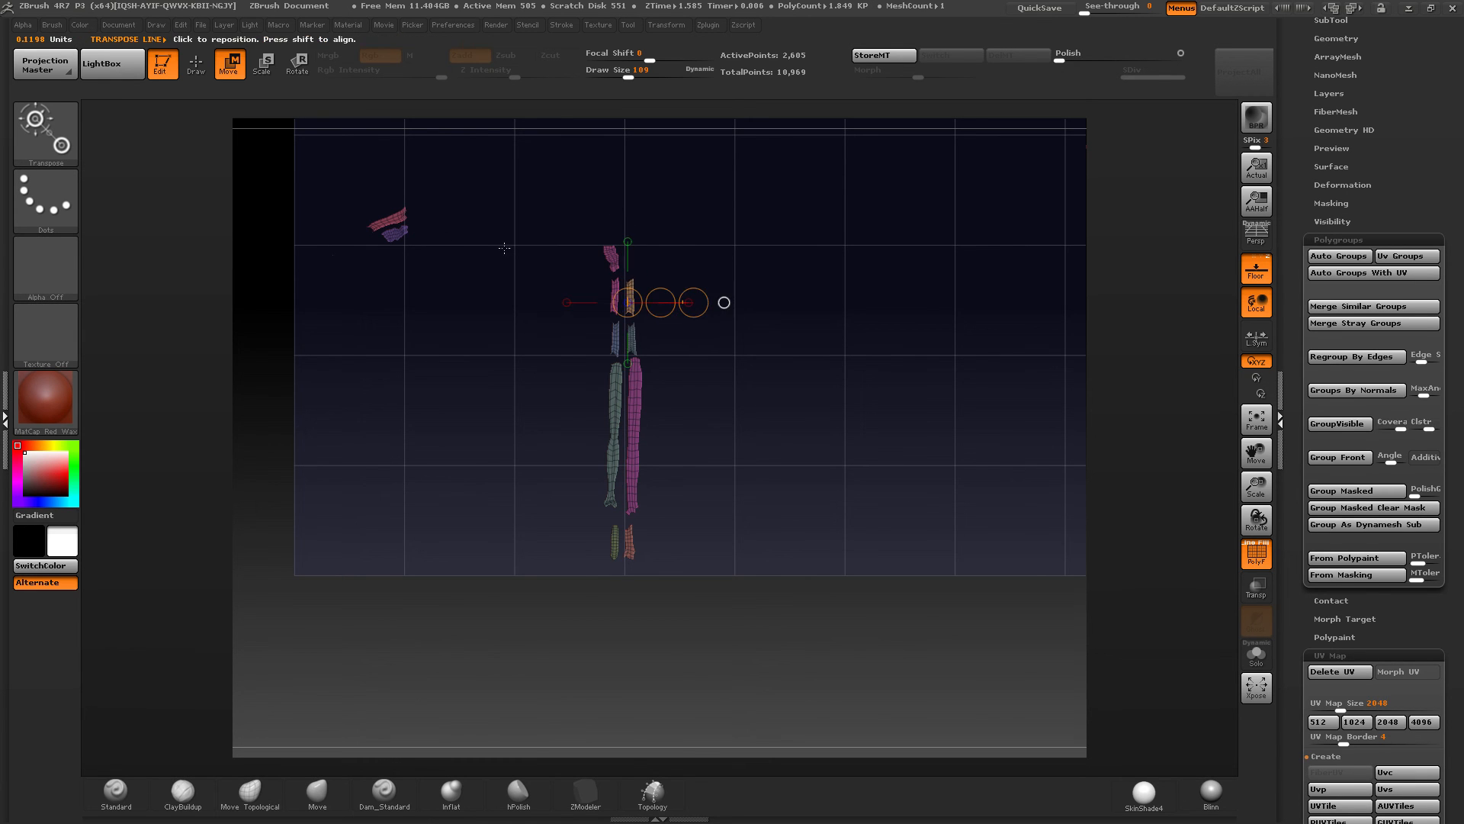
Step: Rotate the small purple piece upright and place it beside the magenta piece at the top of the column
mouse_move(395, 238)
left_mouse_down()
mouse_move(425, 249)
mouse_move(441, 347)
mouse_move(482, 262)
mouse_move(475, 235)
left_mouse_up()
key("r")
key("w")
left_click_drag(418, 292, 657, 307)
mouse_move(343, 297)
right_mouse_down("ctrl")
mouse_move(340, 347)
mouse_move(342, 313)
right_mouse_up("ctrl")
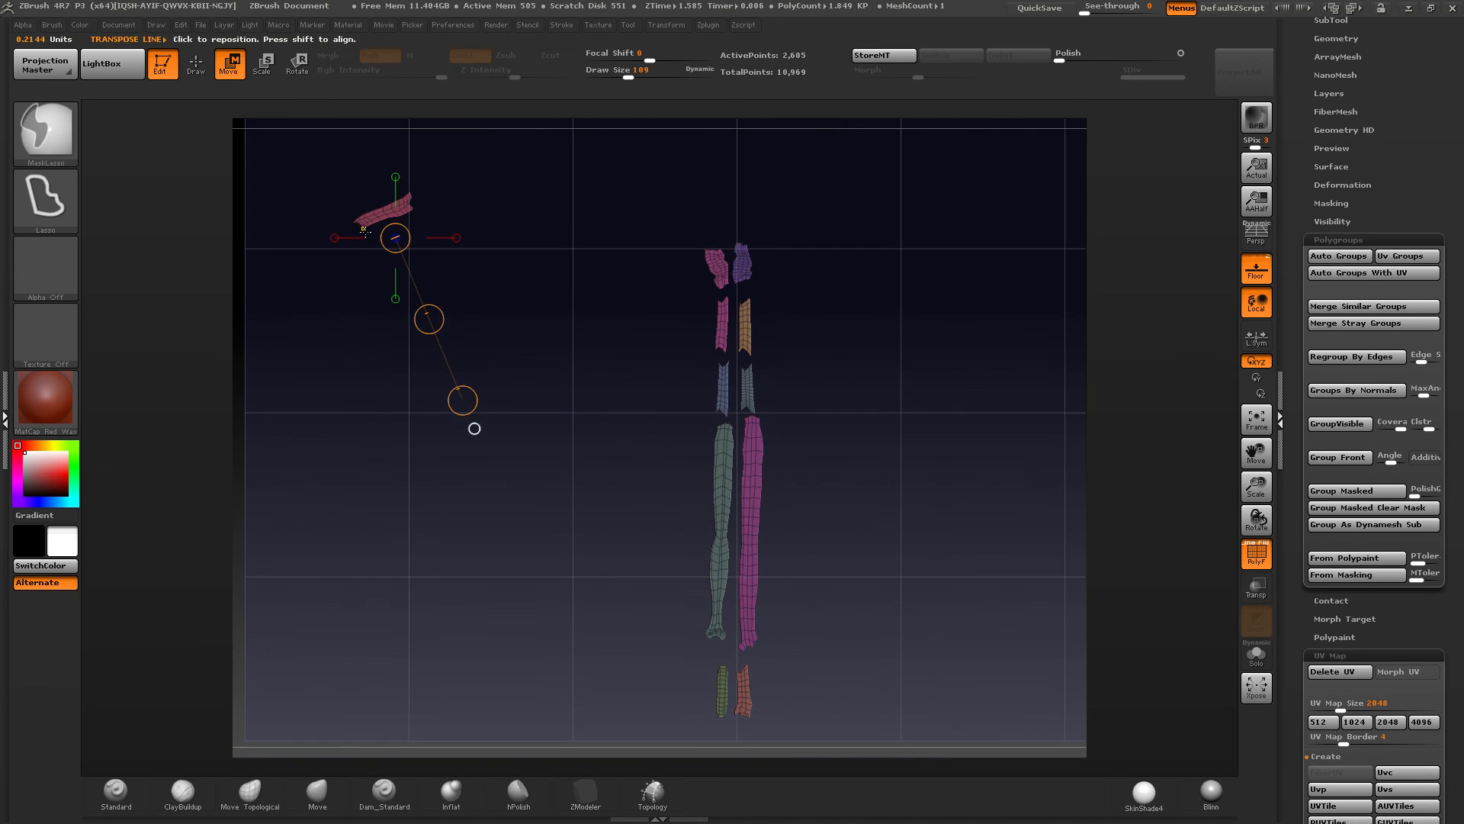
Step: Rotate the last slanted red strip upright and place it above the magenta and purple pieces
mouse_move(371, 220)
left_mouse_down("shift")
mouse_move(373, 371)
mouse_move(514, 306)
left_mouse_up("shift")
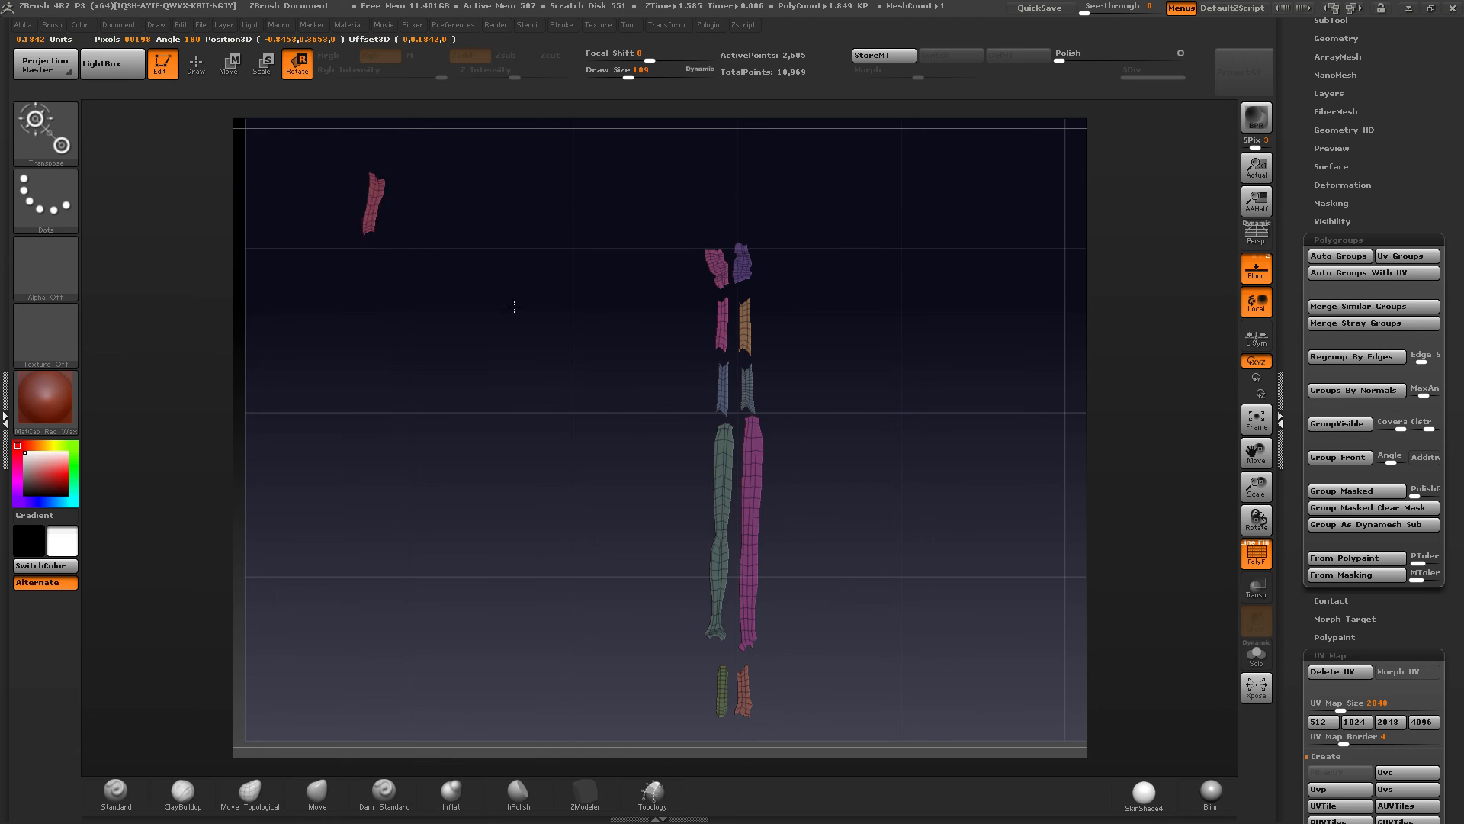
key("w")
left_click_drag(369, 294, 729, 273)
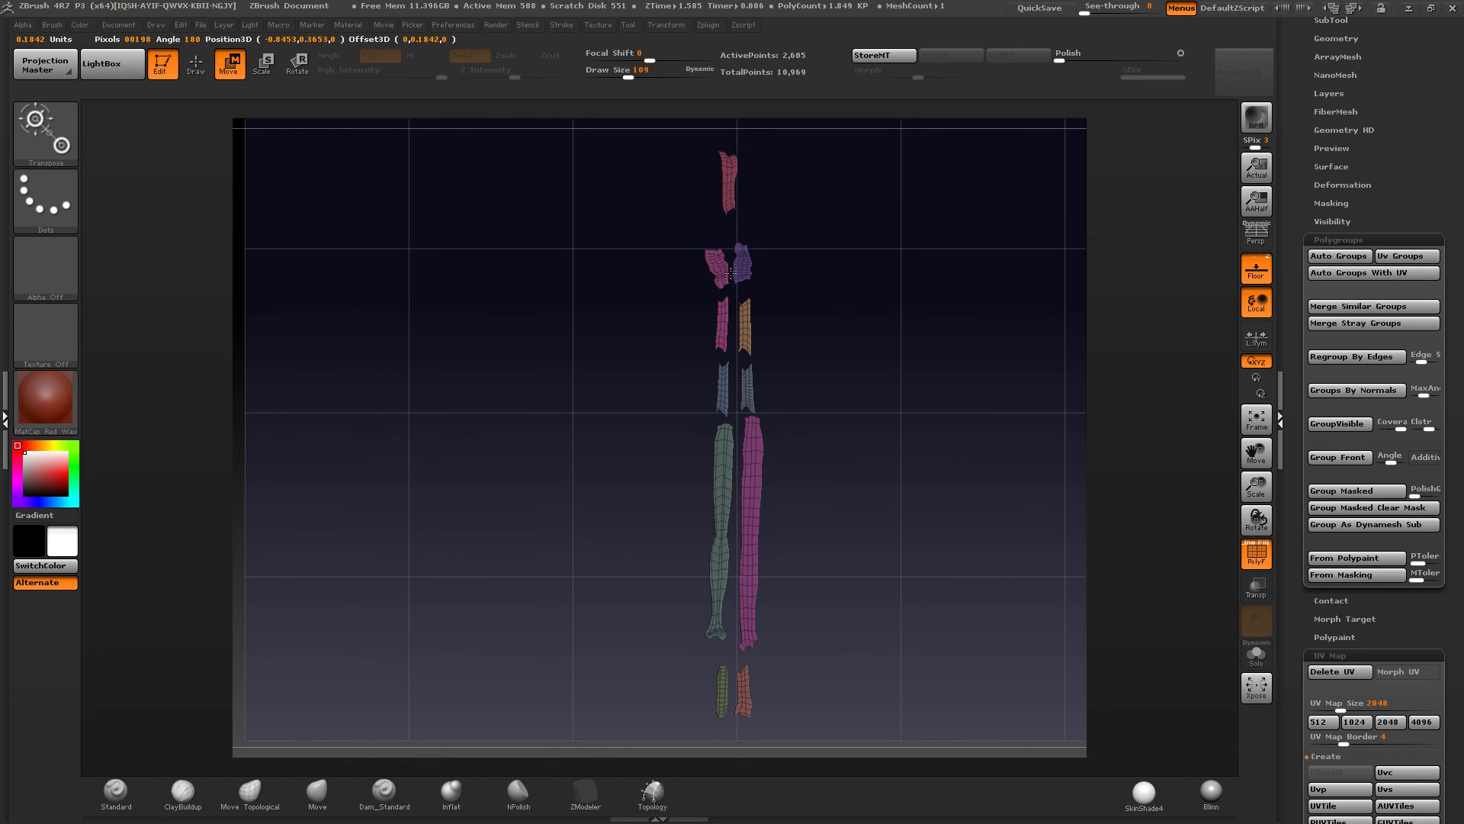
Step: Group the finished strip column as one polygroup and move it just outside the UV tile's right edge
right_click_drag(718, 297, 596, 458, "ctrl")
mouse_move(556, 437)
left_mouse_down("ctrl")
mouse_move(418, 424)
mouse_move(572, 547)
left_mouse_up("ctrl")
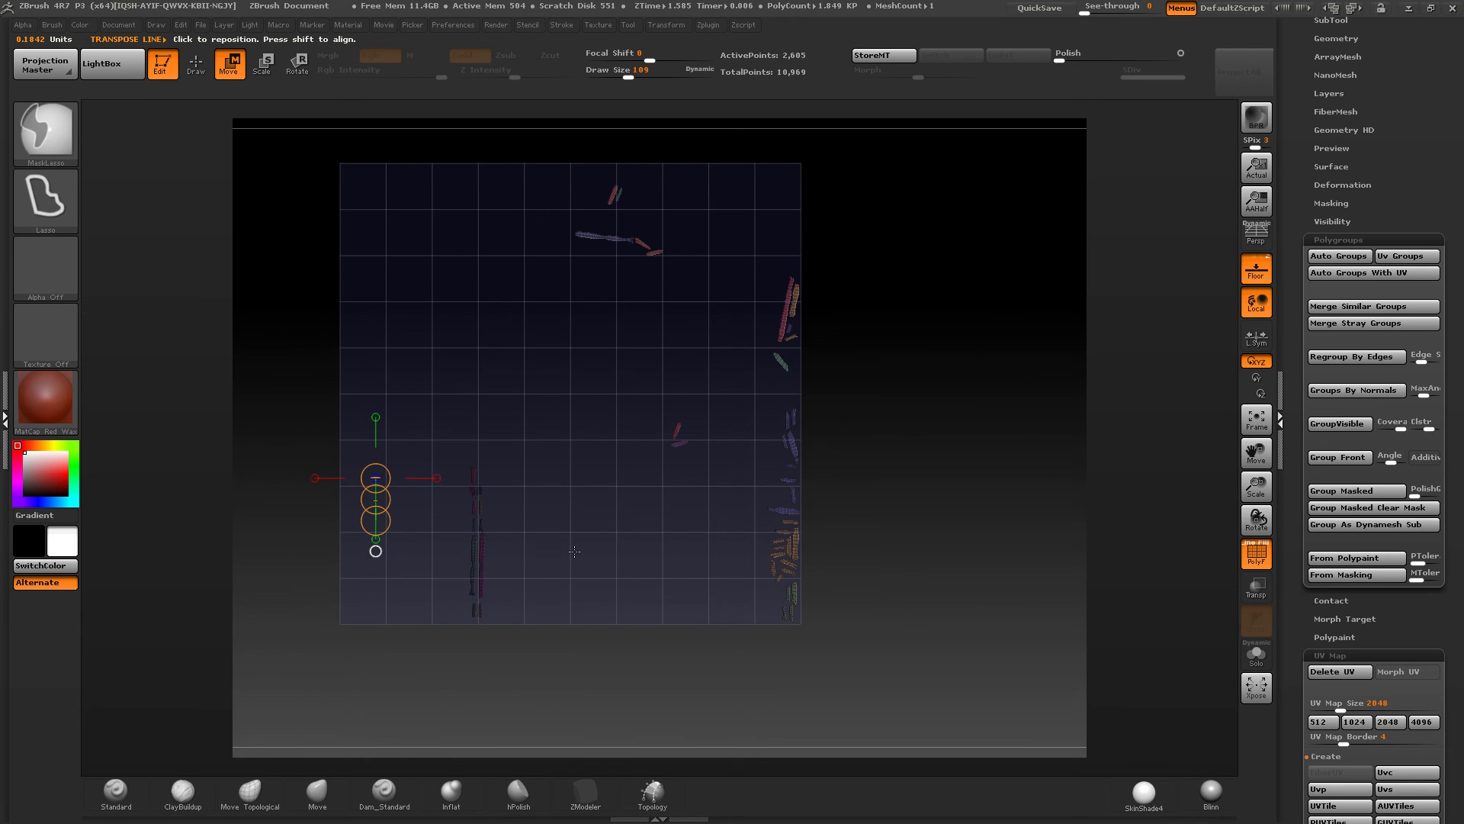
key("ctrl+w")
left_click_drag(479, 548, 697, 603)
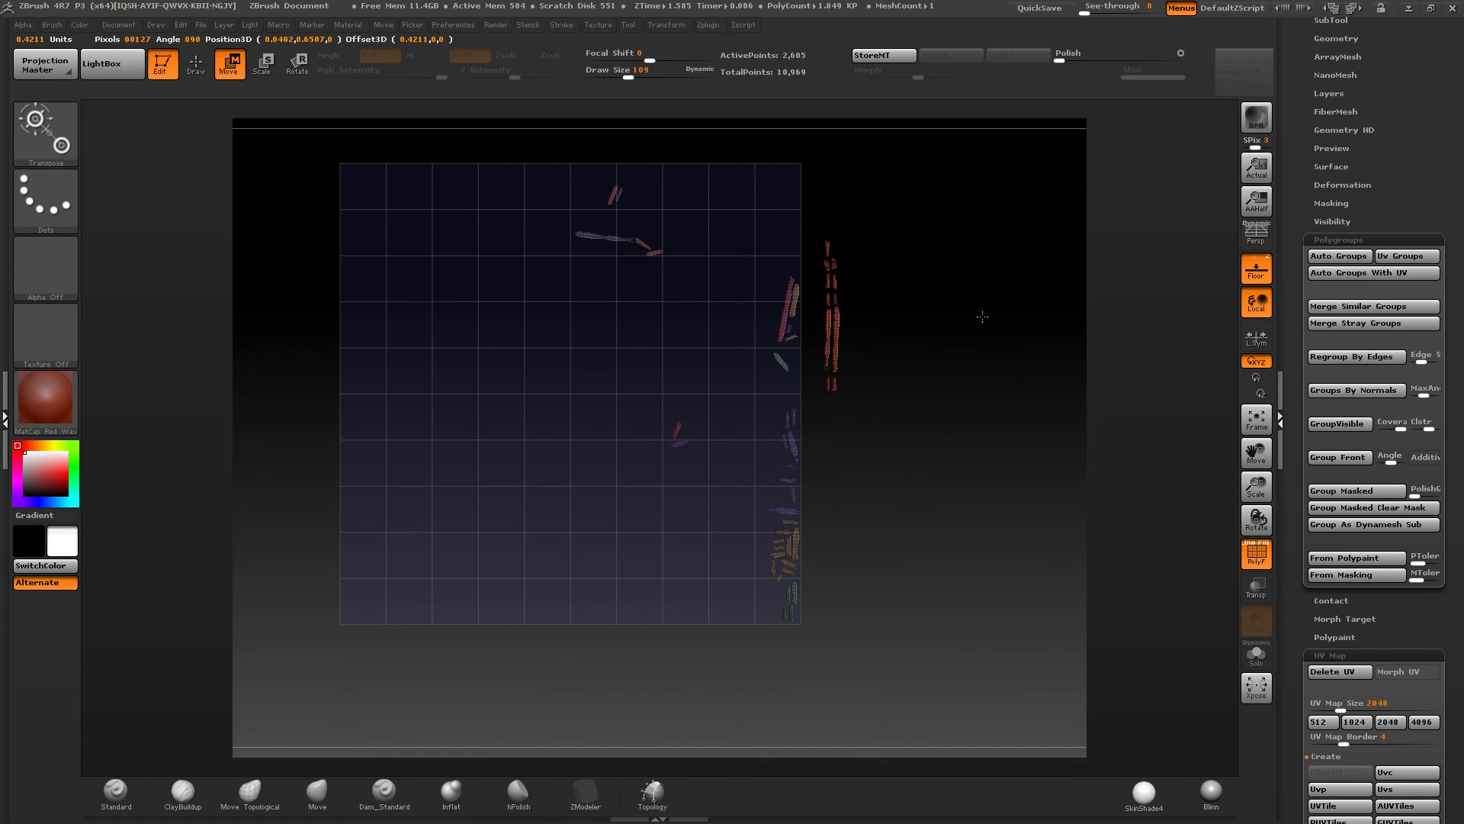
mouse_move(982, 317)
left_mouse_down()
mouse_move(1013, 333)
mouse_move(997, 330)
left_mouse_up()
Step: Rotate the slanted green strip near the tile's right edge upright and move it down beside the blue strips
right_click_drag(984, 335, 781, 473, "ctrl")
mouse_move(735, 346)
left_mouse_down()
mouse_move(787, 397)
mouse_move(739, 414)
mouse_move(730, 509)
left_mouse_up()
key("r")
key("w")
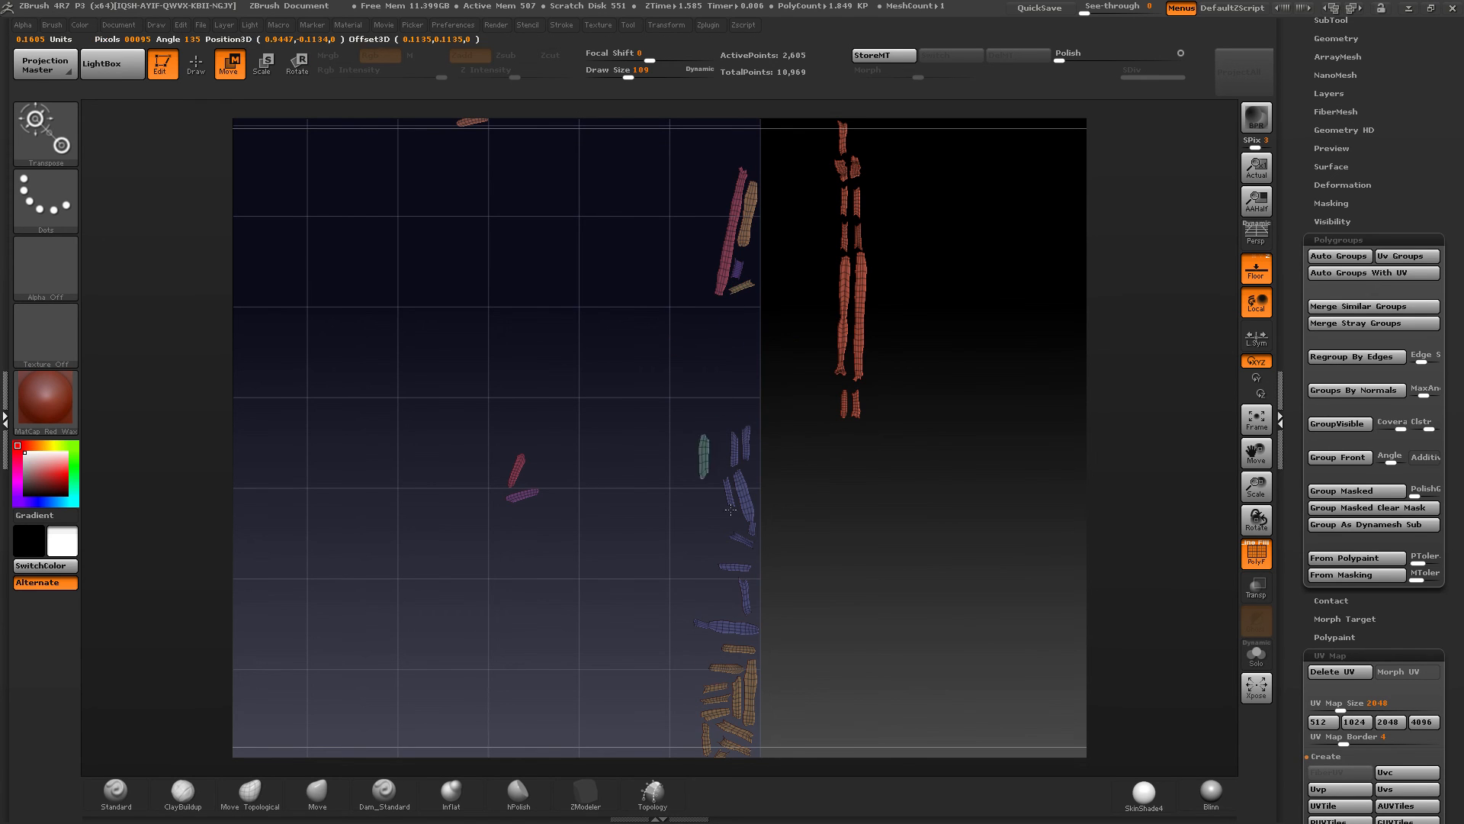
Step: Rotate the loose magenta strip upright and move it into the gap among the blue strips, below the green one
mouse_move(534, 490)
left_mouse_down()
mouse_move(572, 490)
mouse_move(593, 465)
mouse_move(578, 449)
mouse_move(598, 517)
left_mouse_up()
key("r")
key("w")
Step: Rotate the loose red strip upright and place it alongside the magenta strip in the right-edge cluster
mouse_move(518, 471)
left_mouse_down()
mouse_move(595, 471)
mouse_move(589, 448)
left_mouse_up()
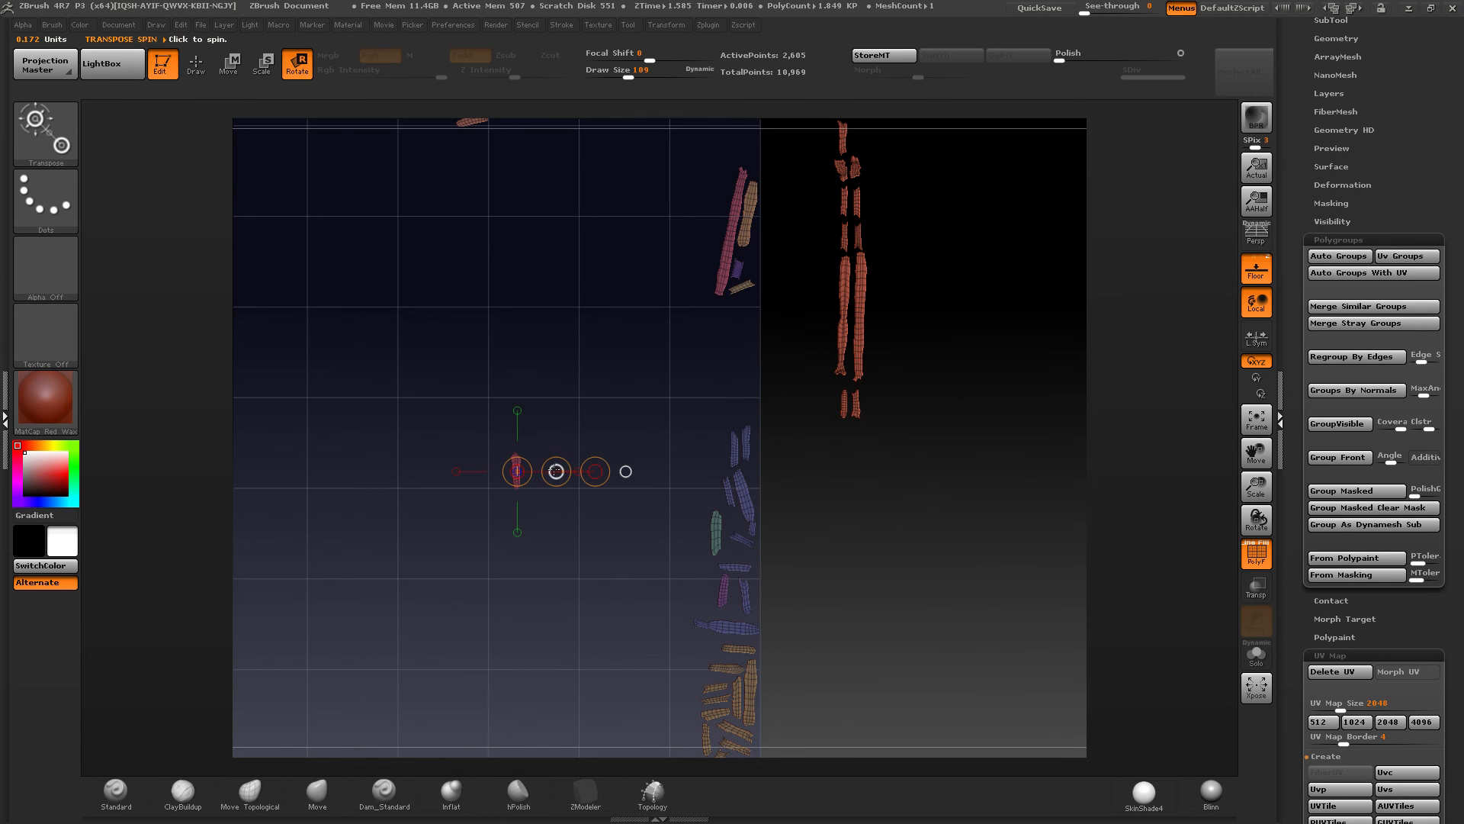
key("w")
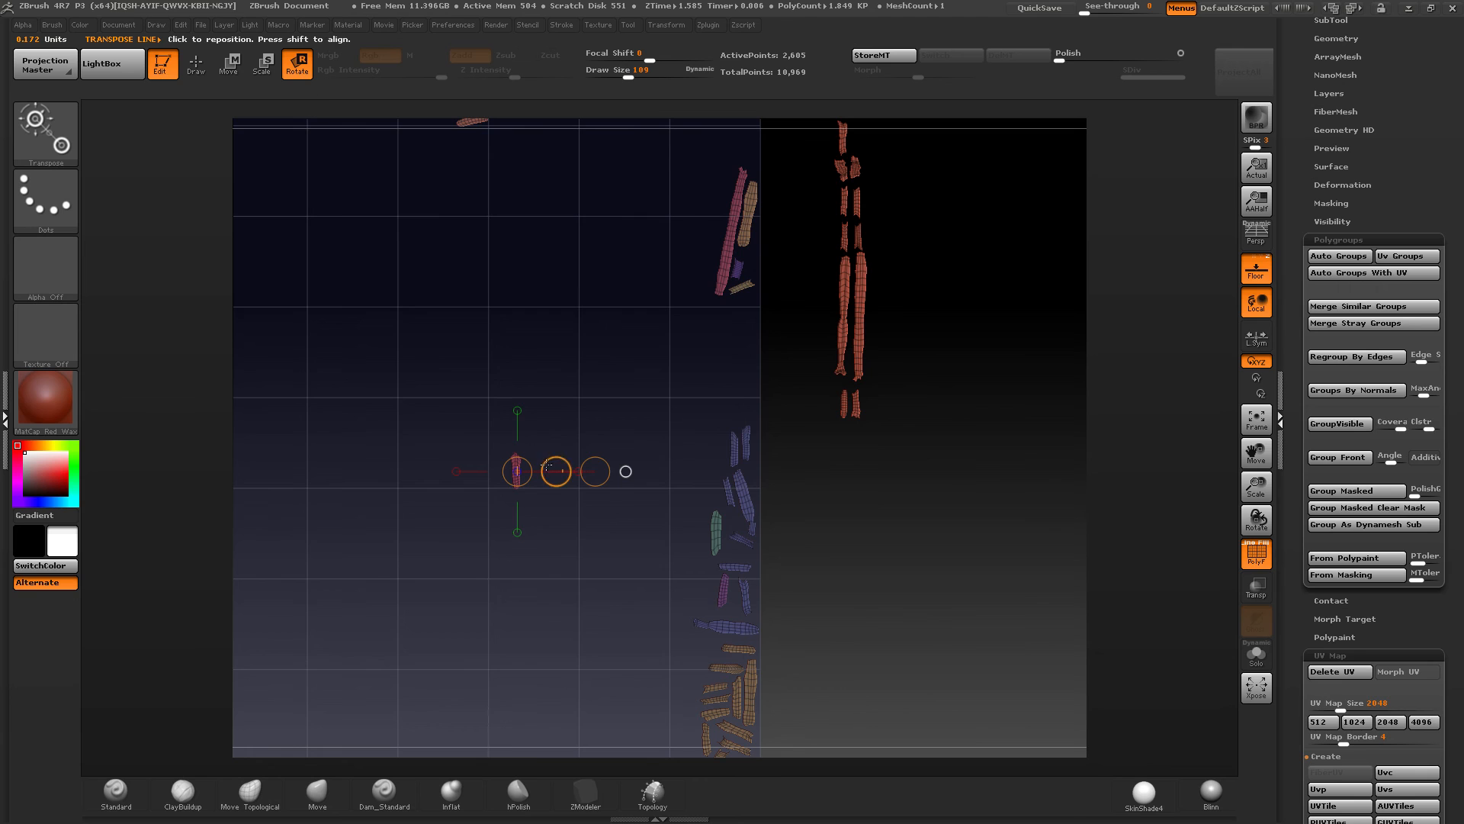
left_click_drag(596, 466, 684, 423)
key("ctrl+z")
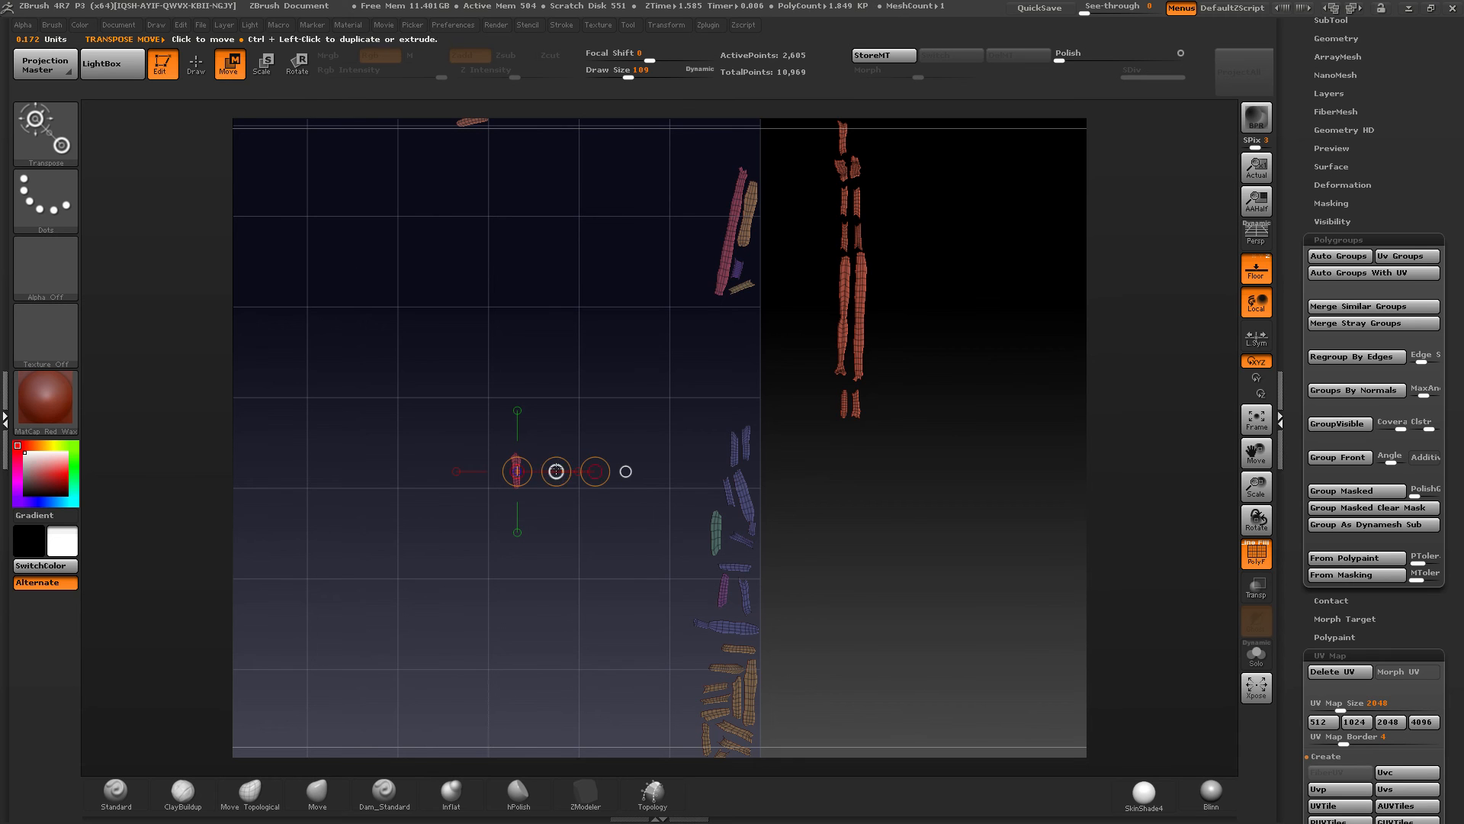
left_click_drag(556, 472, 745, 588)
Step: Group and straighten the slanted four-strip cluster above the blue strips, and move the red column back inside the tile above it
mouse_move(763, 463)
left_mouse_down("alt")
mouse_move(713, 553)
mouse_move(684, 321)
mouse_move(710, 531)
mouse_move(739, 570)
left_mouse_up("alt")
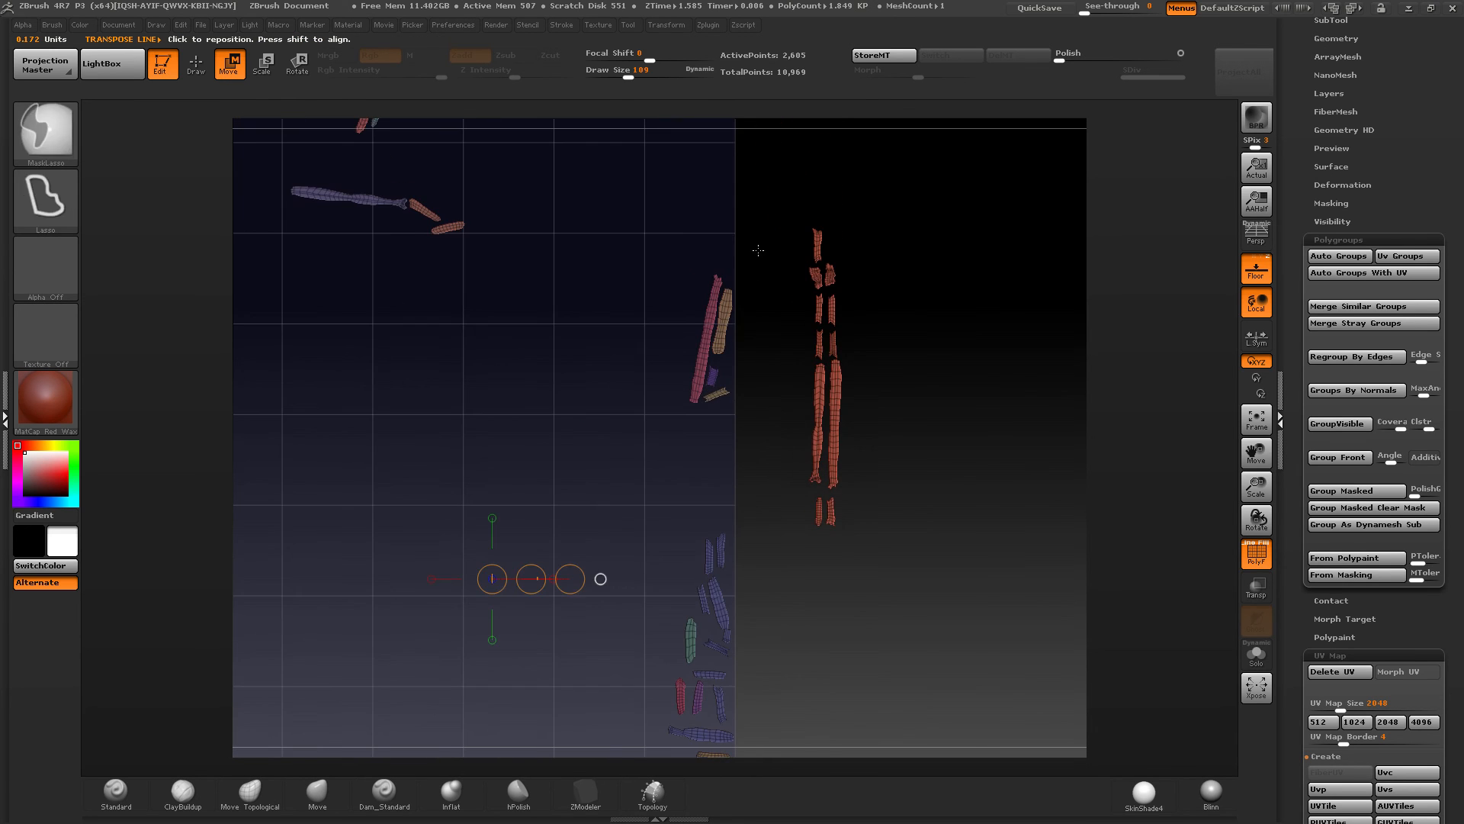
mouse_move(762, 221)
left_mouse_down("ctrl")
mouse_move(578, 405)
mouse_move(757, 430)
mouse_move(729, 434)
mouse_move(761, 476)
mouse_move(776, 466)
mouse_move(745, 558)
left_mouse_up("ctrl")
key("ctrl+w")
key("w")
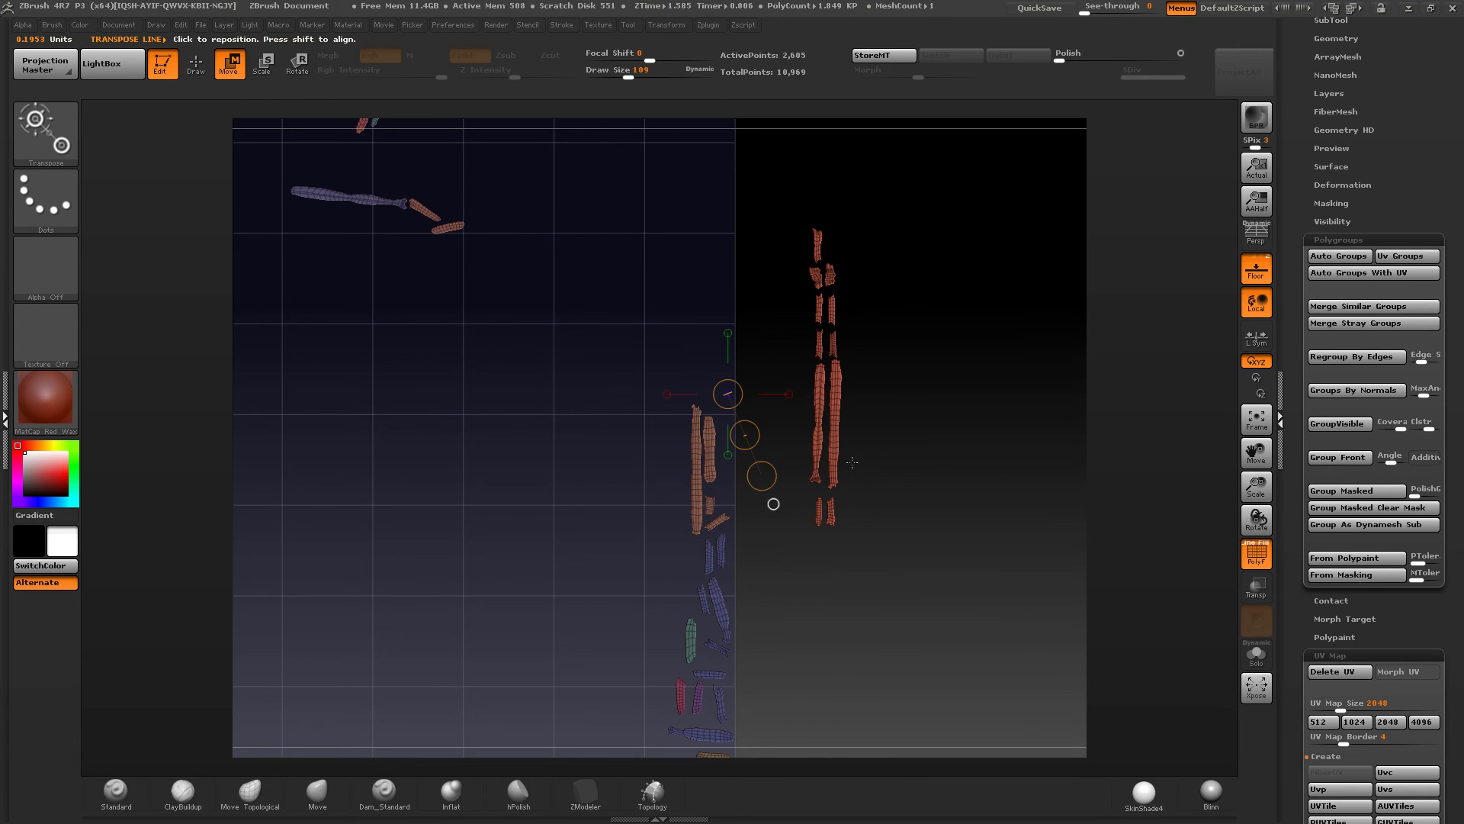
mouse_move(830, 441)
left_mouse_down()
mouse_move(860, 468)
mouse_move(982, 442)
mouse_move(829, 359)
mouse_move(786, 311)
mouse_move(795, 440)
left_mouse_up()
Step: Rotate the nearly horizontal short orange strip upright and place it beside the red column's topmost strip
mouse_move(592, 343)
left_mouse_down("alt")
mouse_move(753, 340)
mouse_move(677, 376)
mouse_move(713, 457)
left_mouse_up("alt")
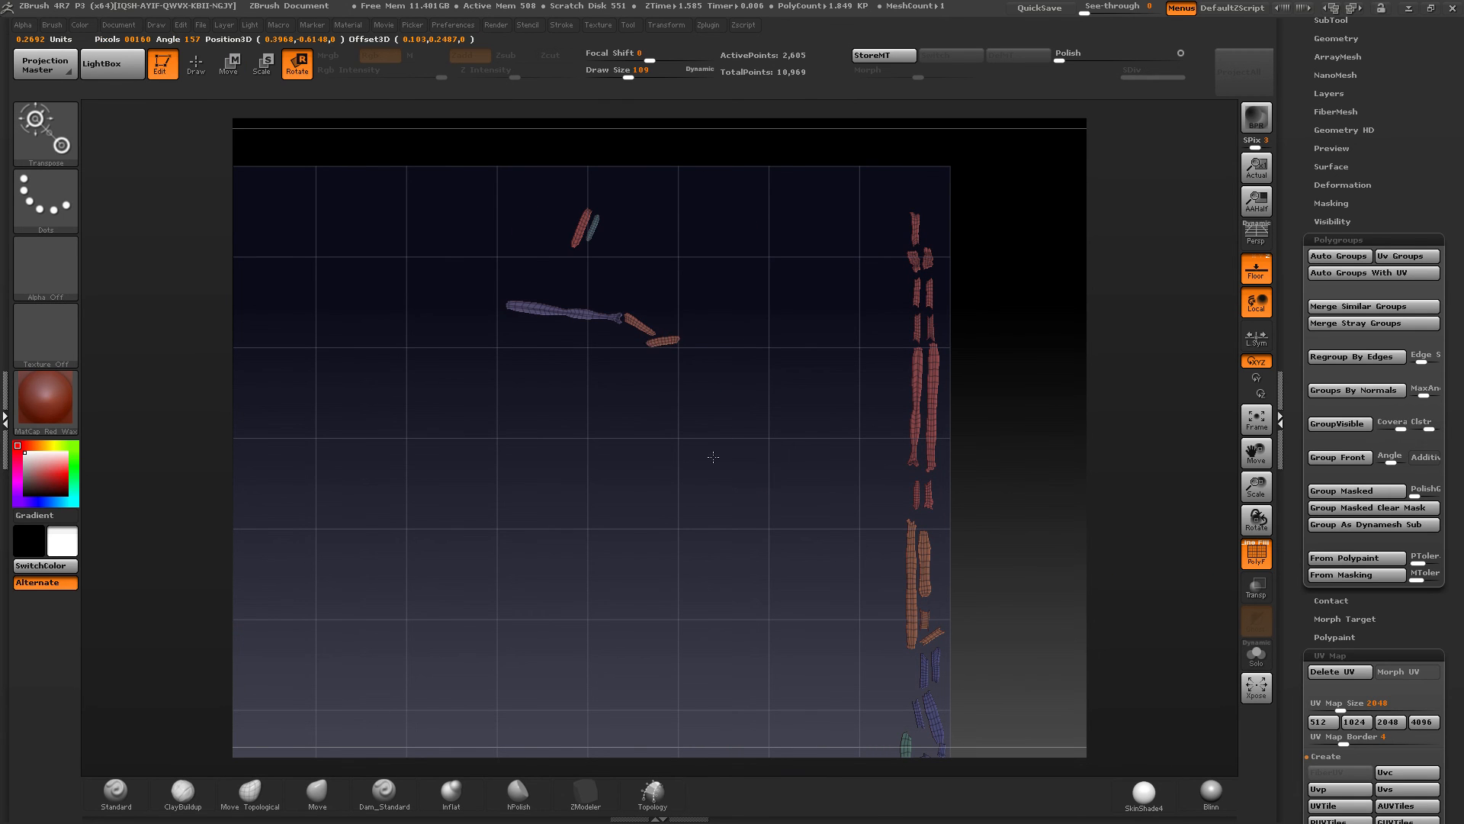
key("w")
left_click_drag(697, 392, 793, 339)
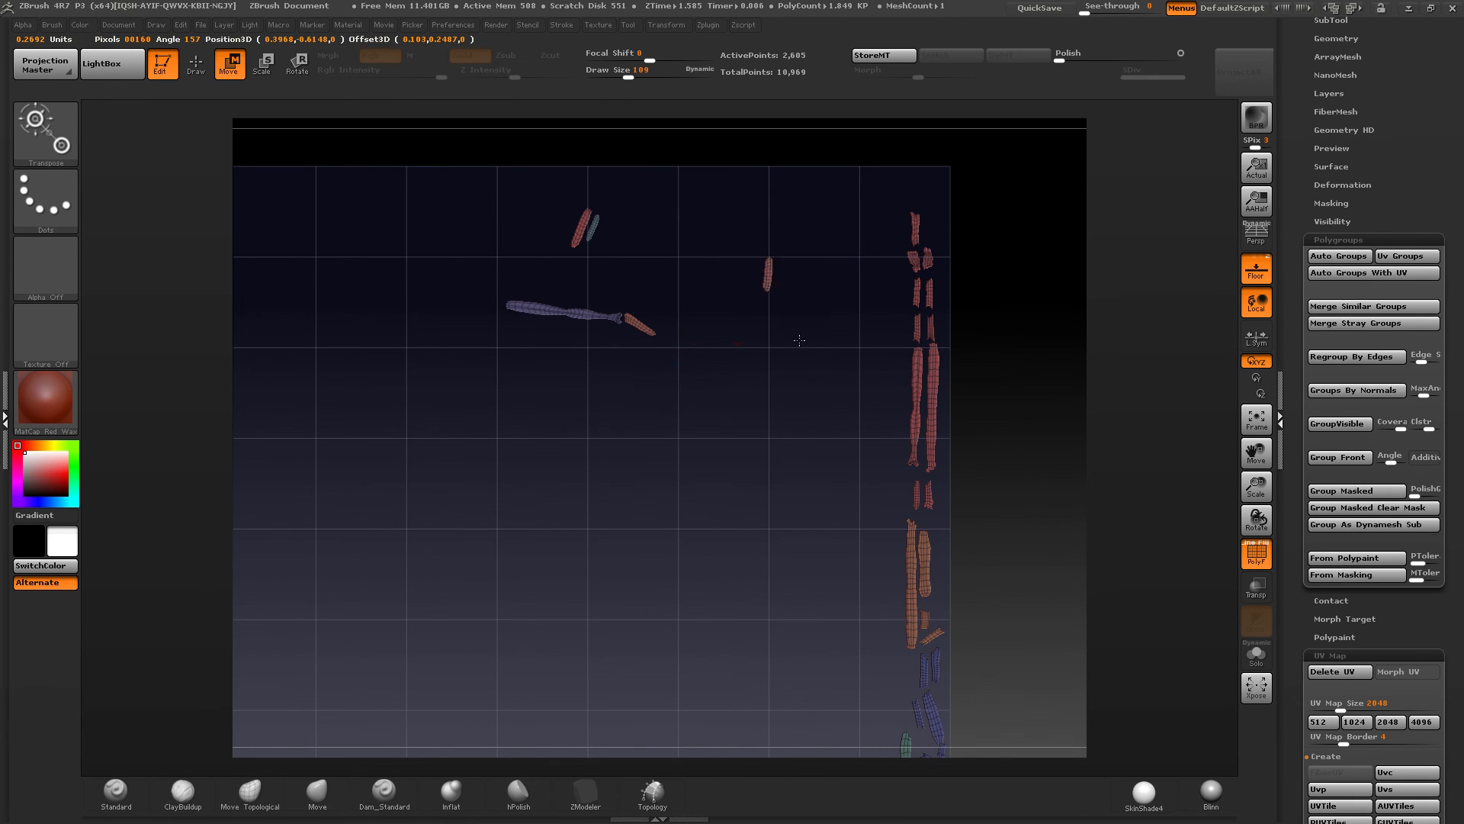
left_click_drag(954, 295, 939, 296)
Step: Rotate the other short orange strip upright, add it to the column's top row, and nudge the red strips away from the tile edge
mouse_move(636, 331)
left_mouse_down()
mouse_move(758, 331)
mouse_move(702, 429)
left_mouse_up()
key("e")
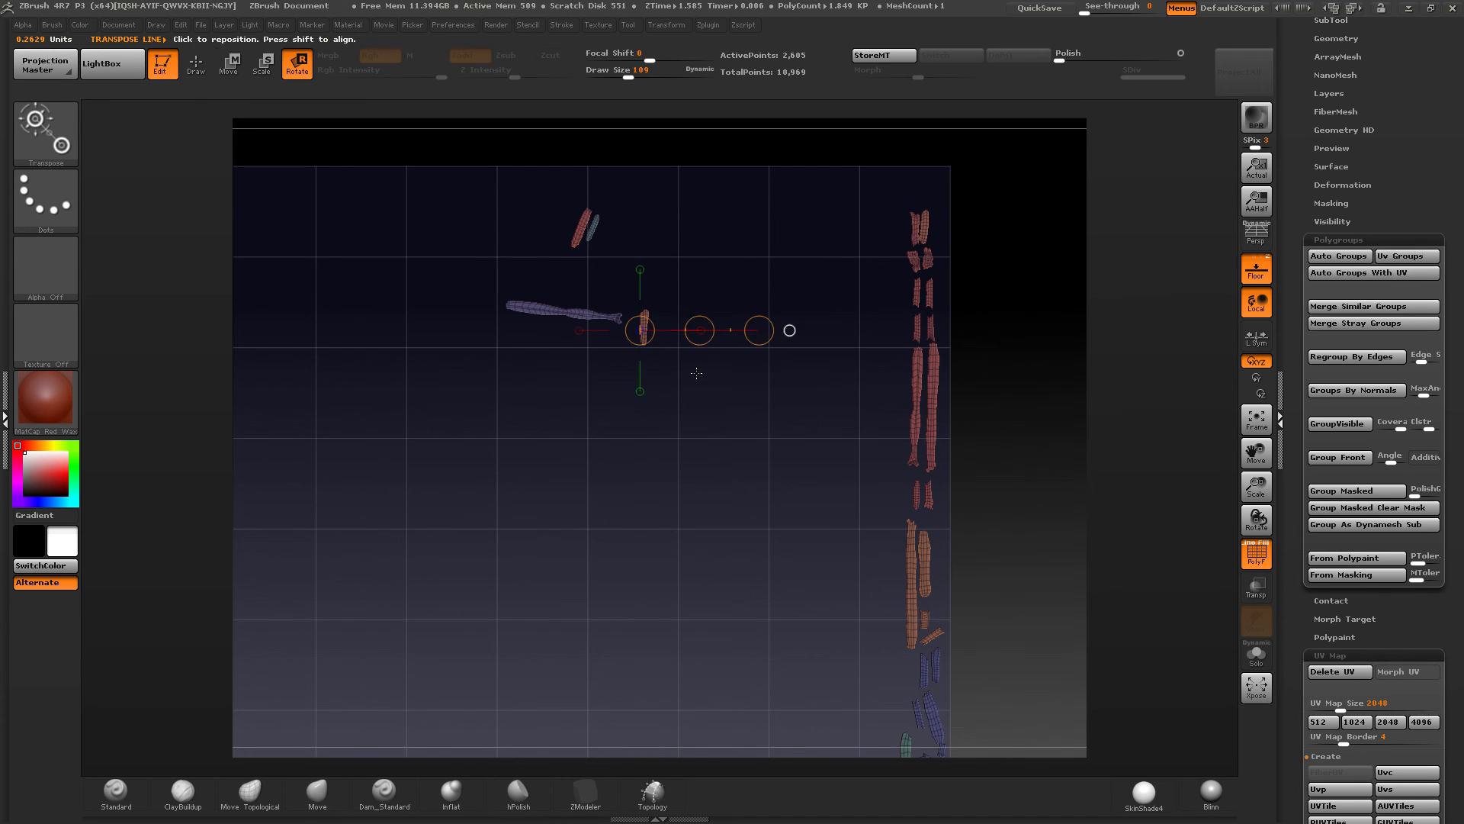
key("w")
left_click_drag(700, 331, 699, 334)
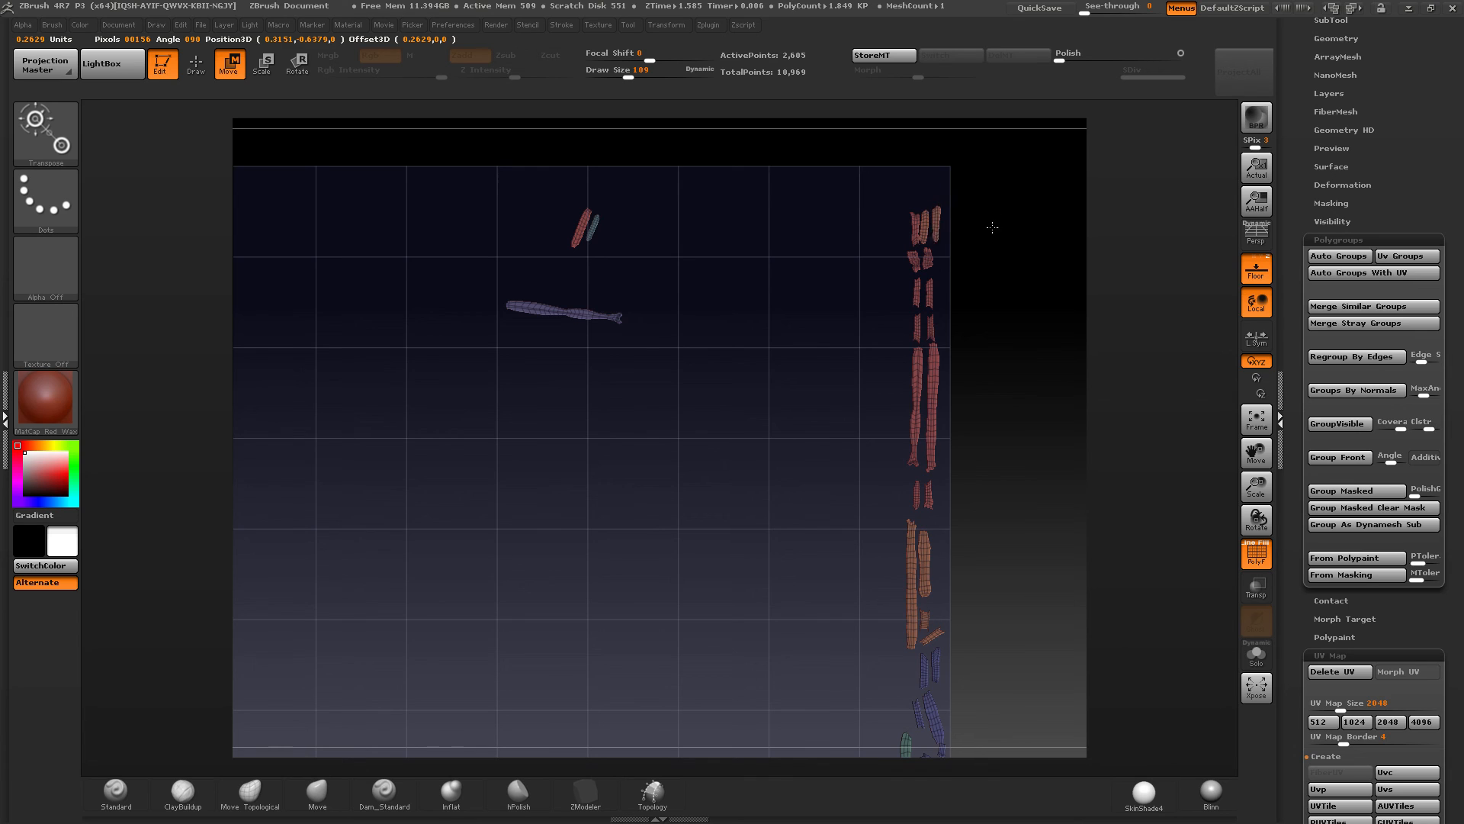
mouse_move(915, 223)
left_mouse_down("shift")
mouse_move(867, 224)
mouse_move(888, 224)
left_mouse_up("shift")
Step: Group the slanted red and teal strips, rotate them upright, and move them beside the uppermost blue strips
key("ctrl")
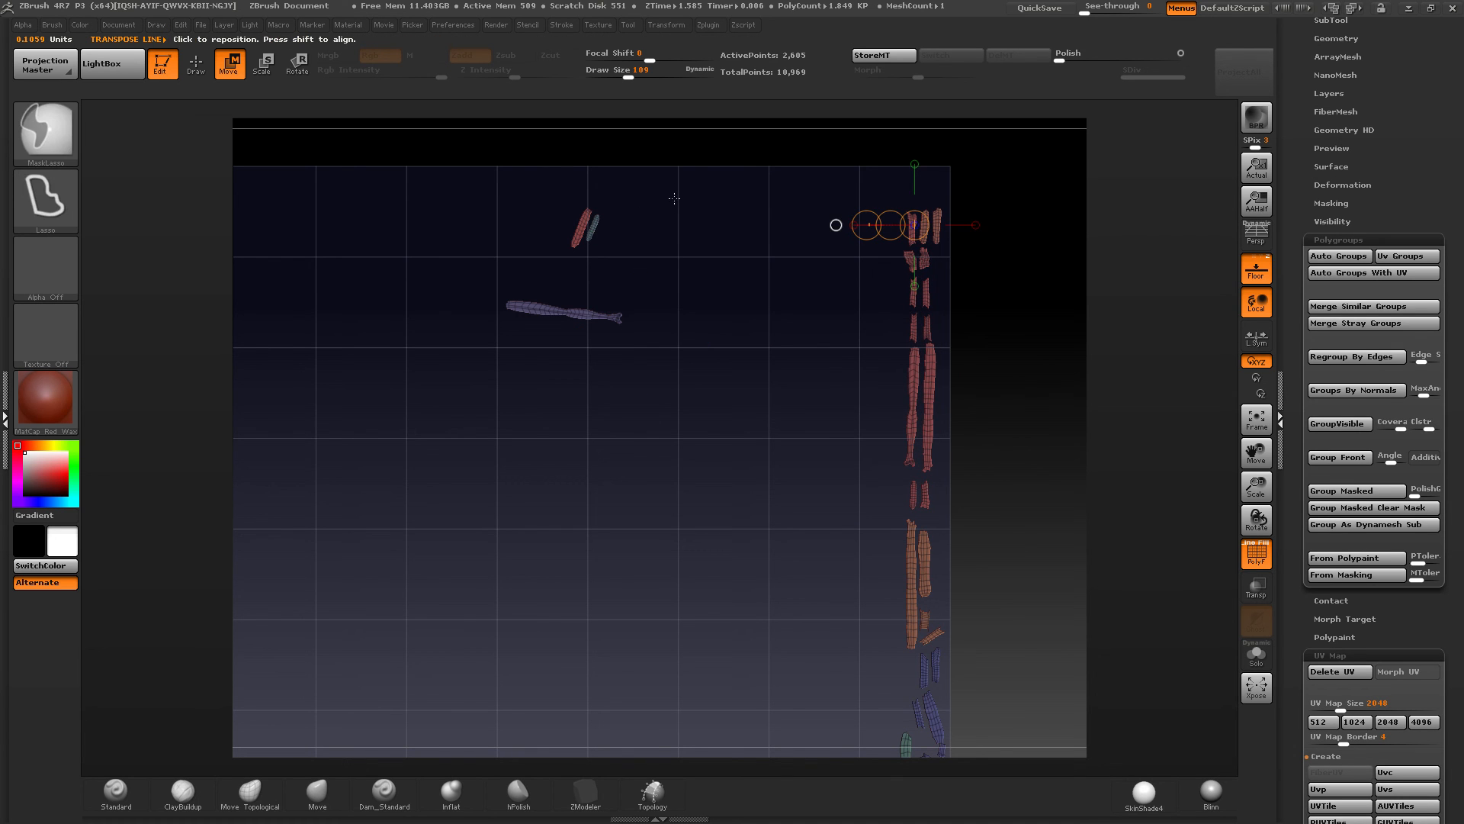
key("ctrl+w")
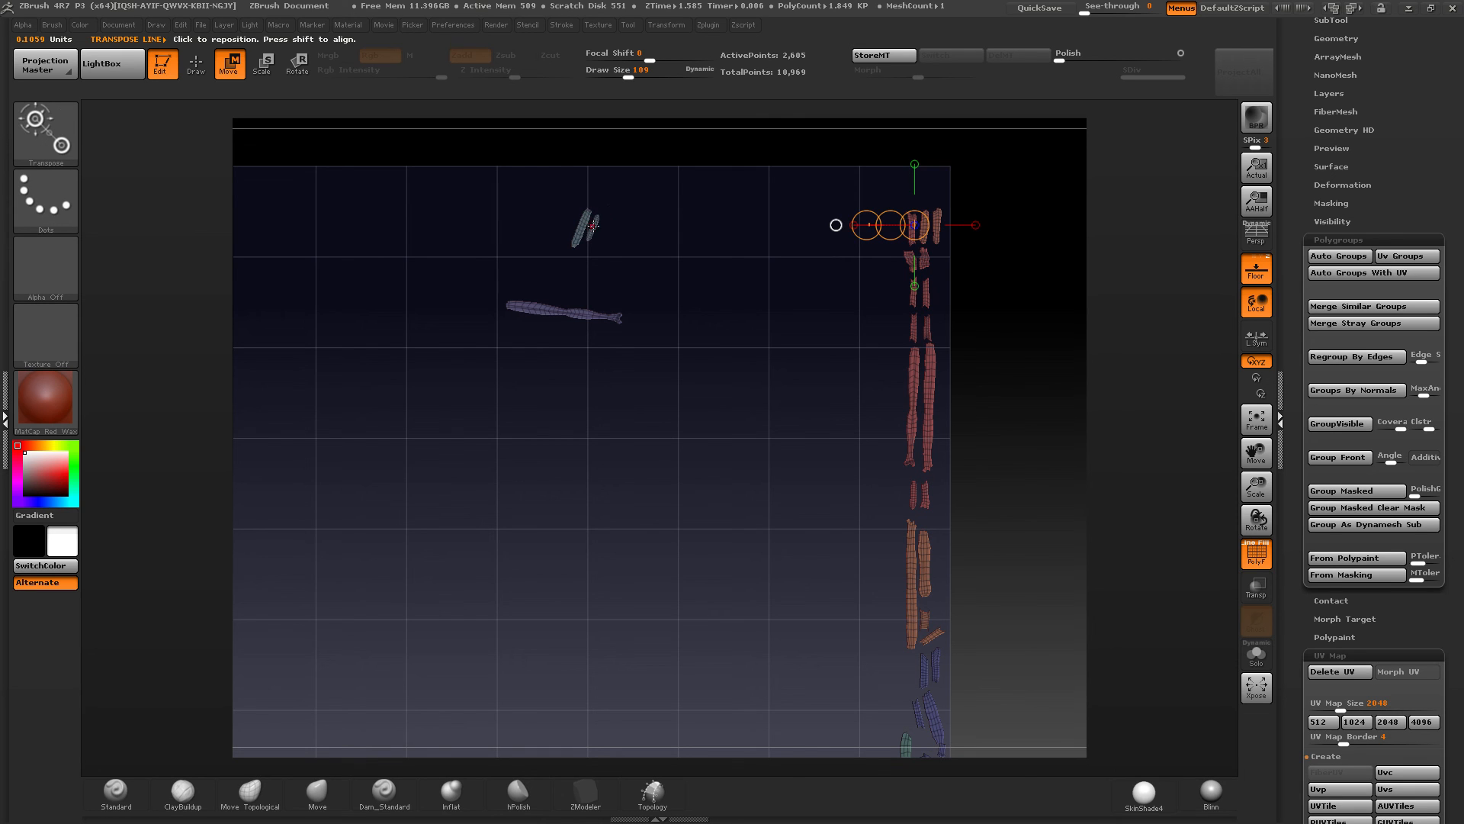
mouse_move(594, 226)
left_mouse_down()
mouse_move(700, 224)
mouse_move(814, 262)
left_mouse_up()
key("w")
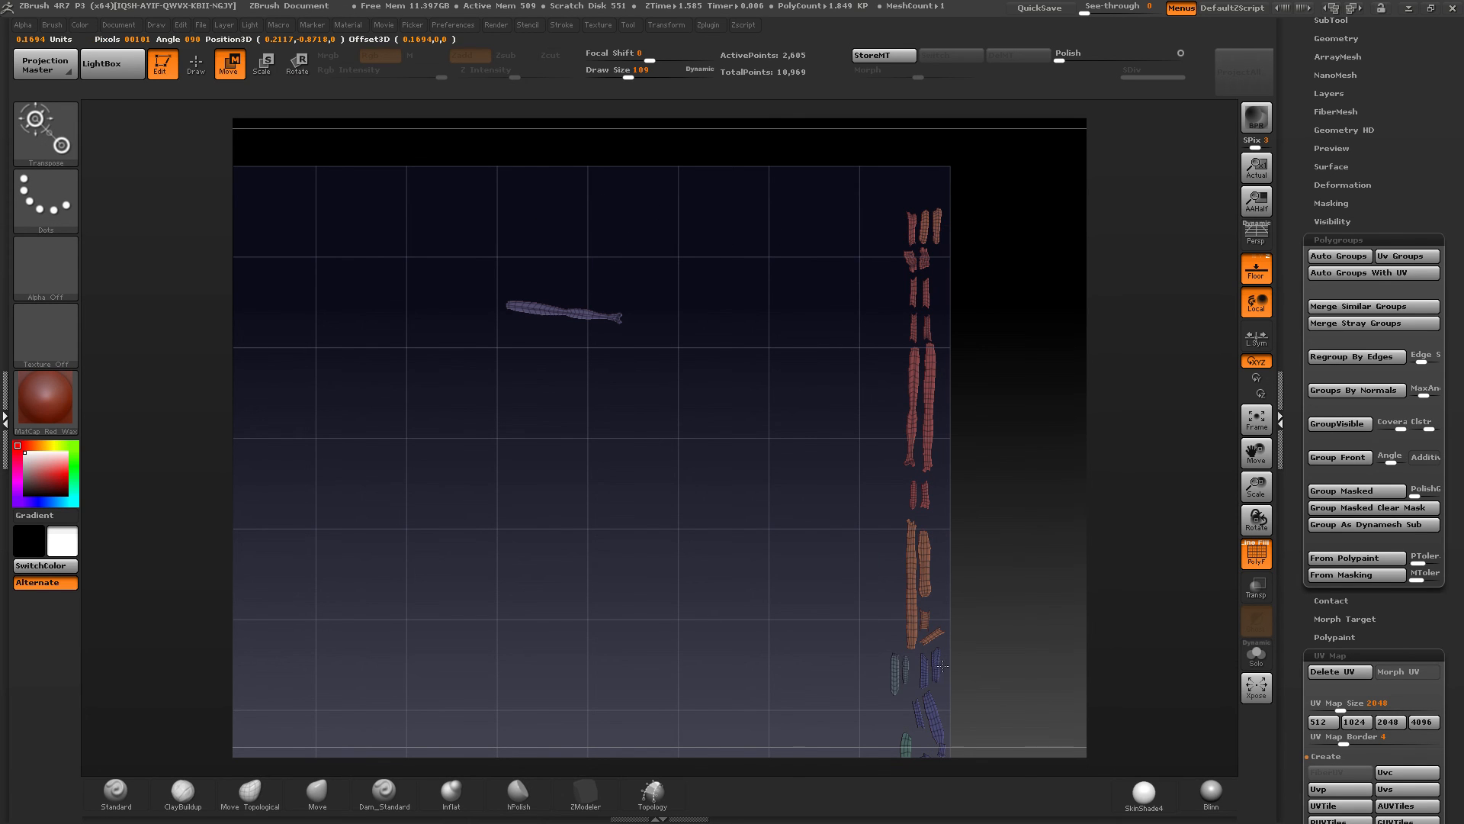
Step: Rotate the long purple strip to vertical and place it alongside the two long red strips
mouse_move(641, 569)
right_mouse_down("alt")
mouse_move(850, 519)
mouse_move(790, 441)
mouse_move(824, 412)
mouse_move(709, 461)
right_mouse_up("alt")
mouse_move(707, 313)
left_mouse_down("shift")
mouse_move(789, 314)
mouse_move(1025, 459)
left_mouse_up("shift")
key("r")
key("w")
Step: Combine all the right-edge strips into one polygroup and show all the UV islands again
mouse_move(1025, 458)
right_mouse_down("alt")
mouse_move(846, 278)
mouse_move(849, 341)
right_mouse_up("alt")
key("q")
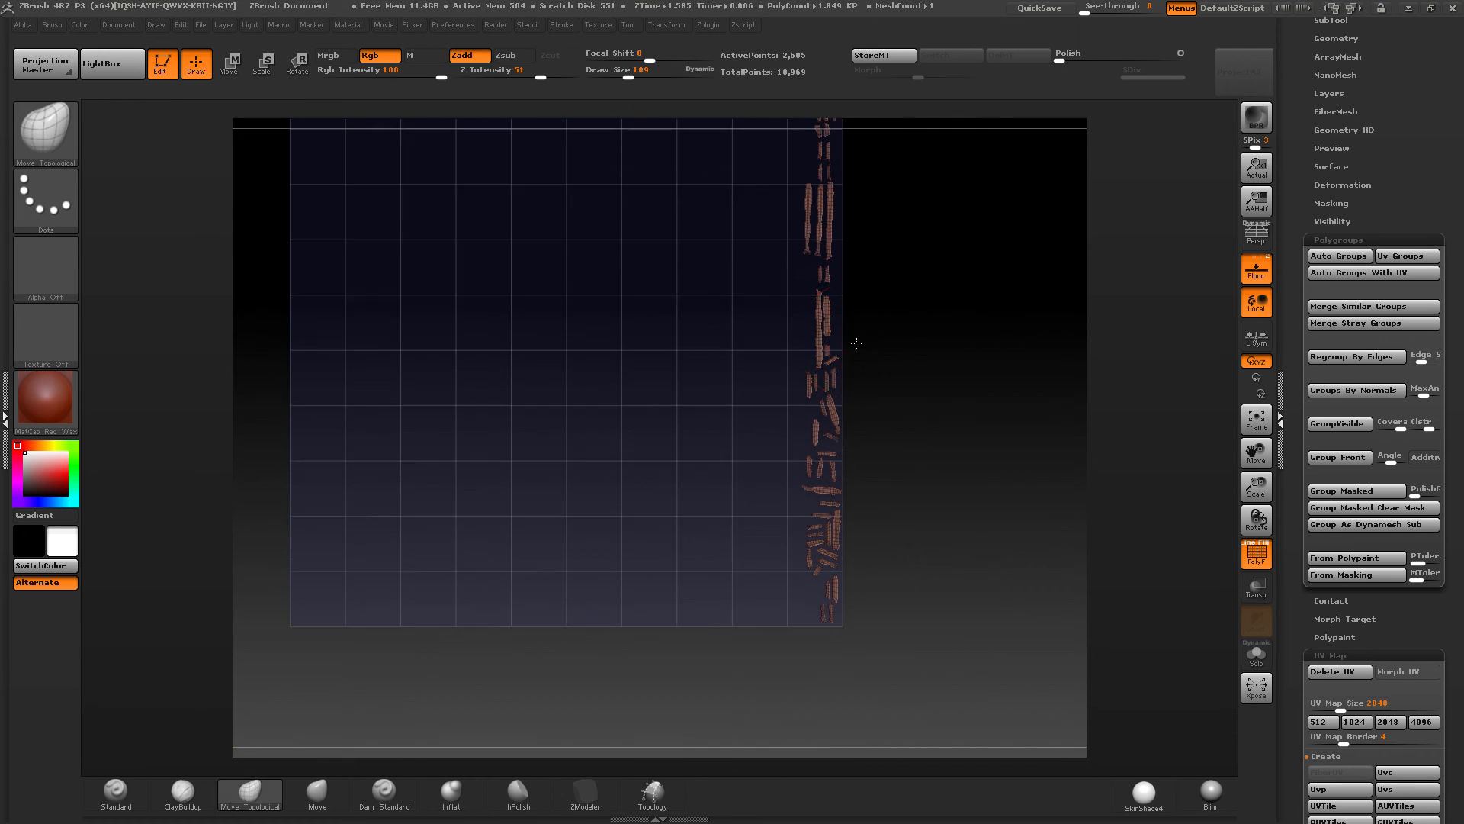
left_click(926, 378, "ctrl+shift")
left_click_drag(921, 389, 672, 375)
left_click_drag(660, 430, 606, 440, "alt")
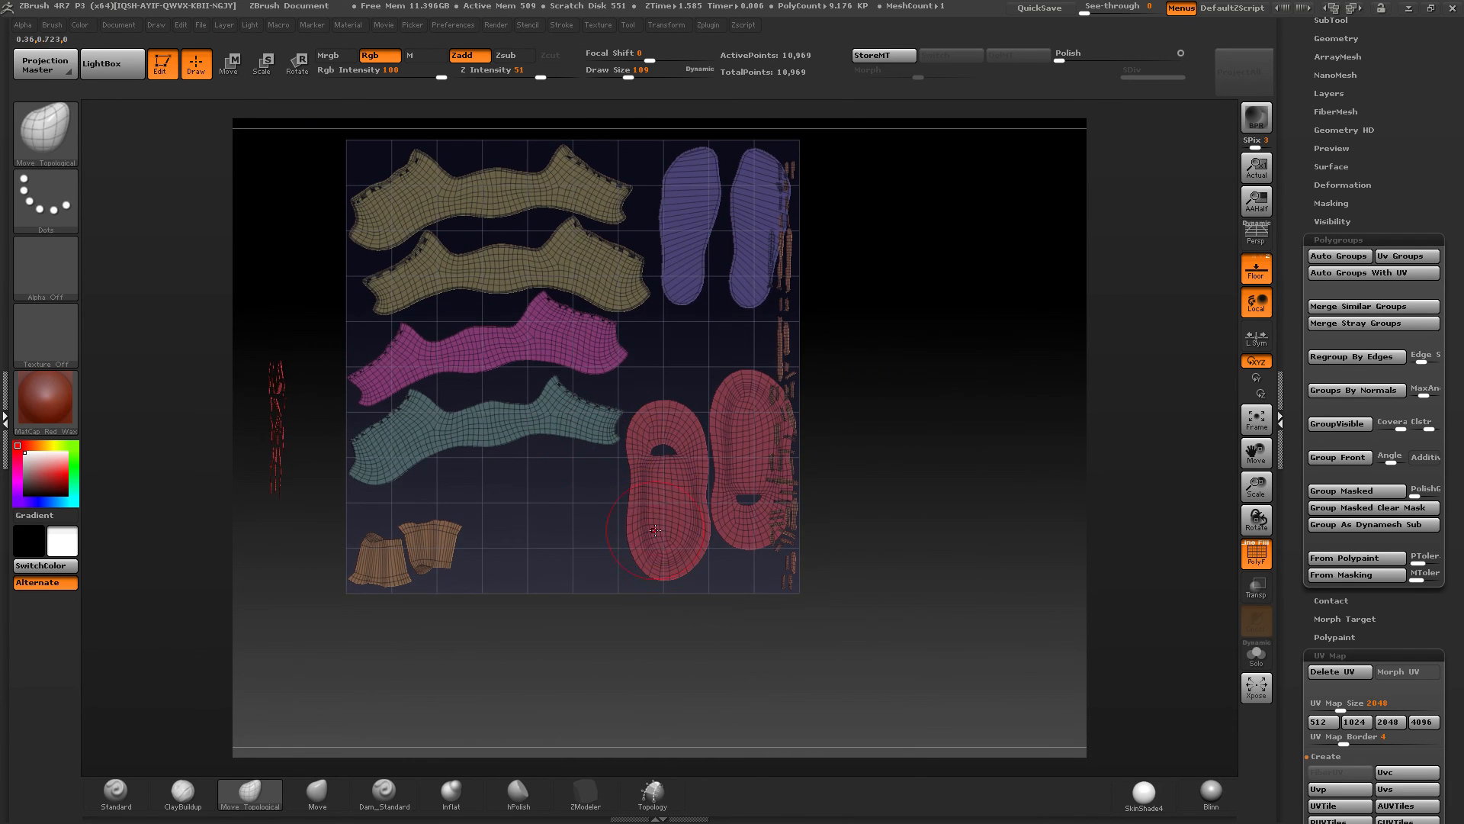
Step: Rotate the two red sole islands to horizontal and move them below the teal island, clear of the strips
key("r")
mouse_move(678, 529)
left_mouse_down("shift")
mouse_move(678, 614)
mouse_move(573, 523)
mouse_move(528, 544)
mouse_move(568, 558)
mouse_move(580, 526)
left_mouse_up("shift")
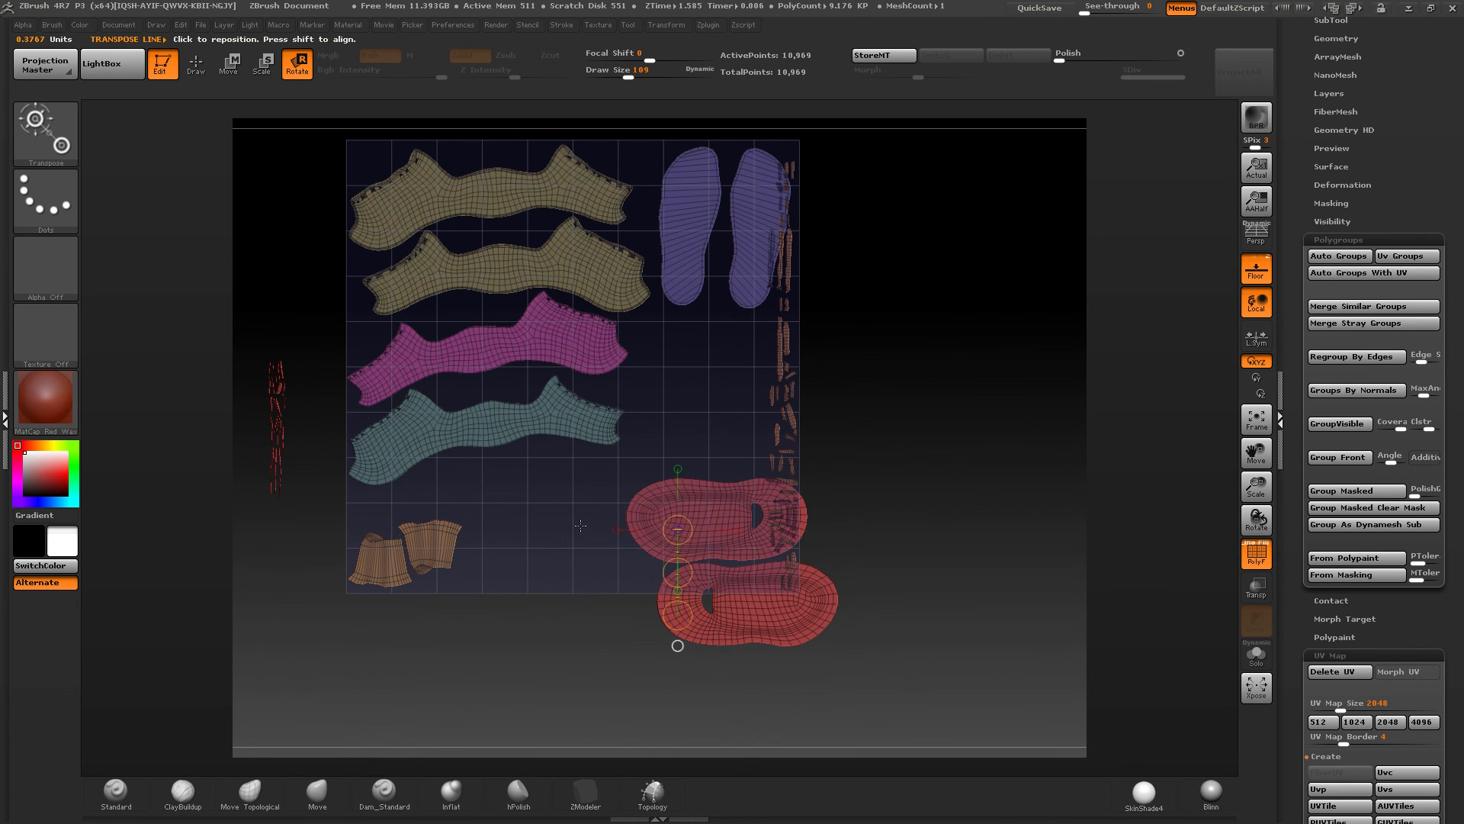
left_click_drag(677, 572, 514, 545)
Step: Isolate the two red sole islands, assign them separate polygroups, and show all the islands again
key("q")
left_click(598, 517, "ctrl+shift")
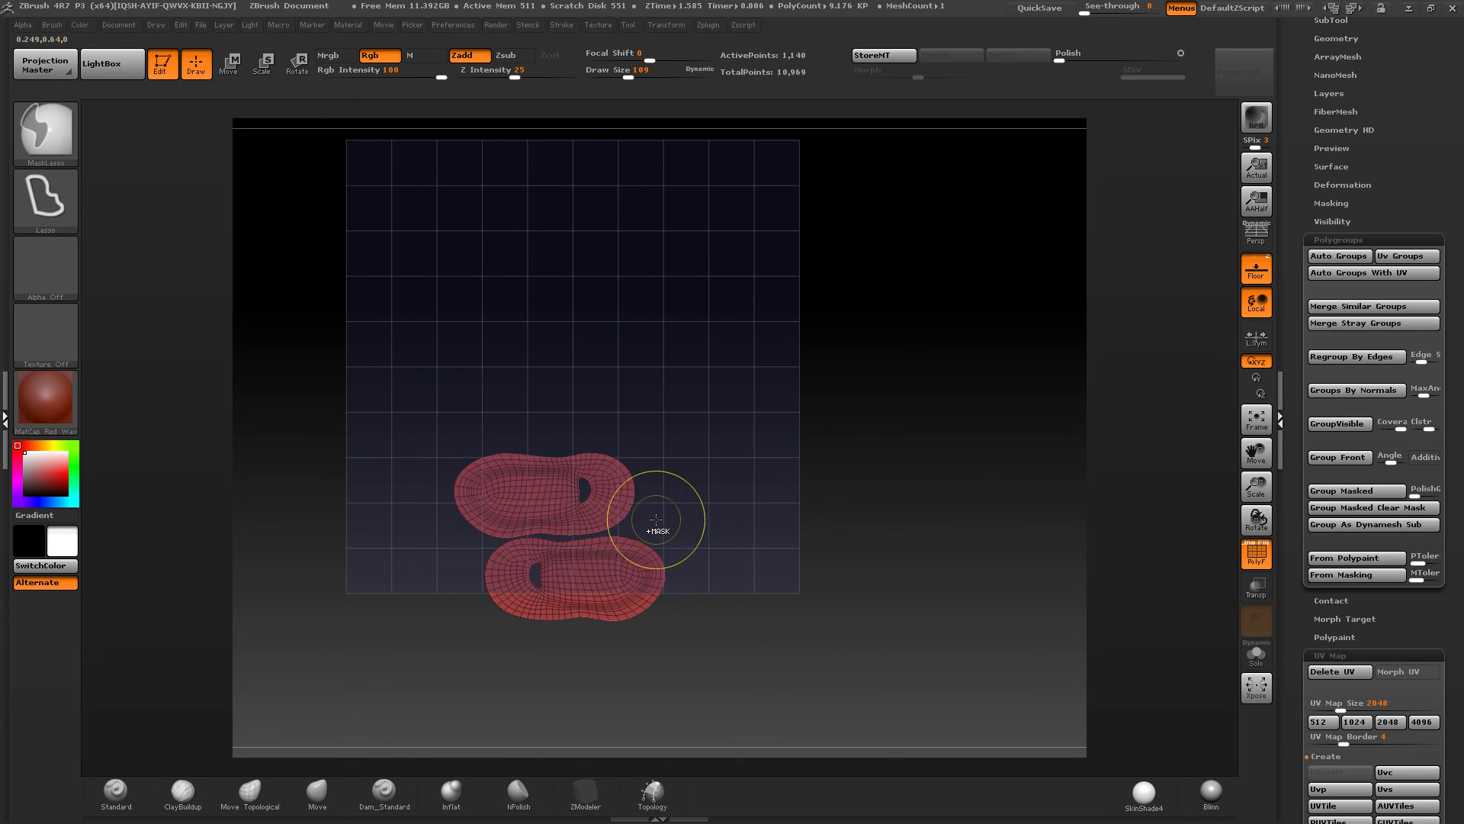
key("ctrl+w")
left_click(676, 533, "ctrl+shift")
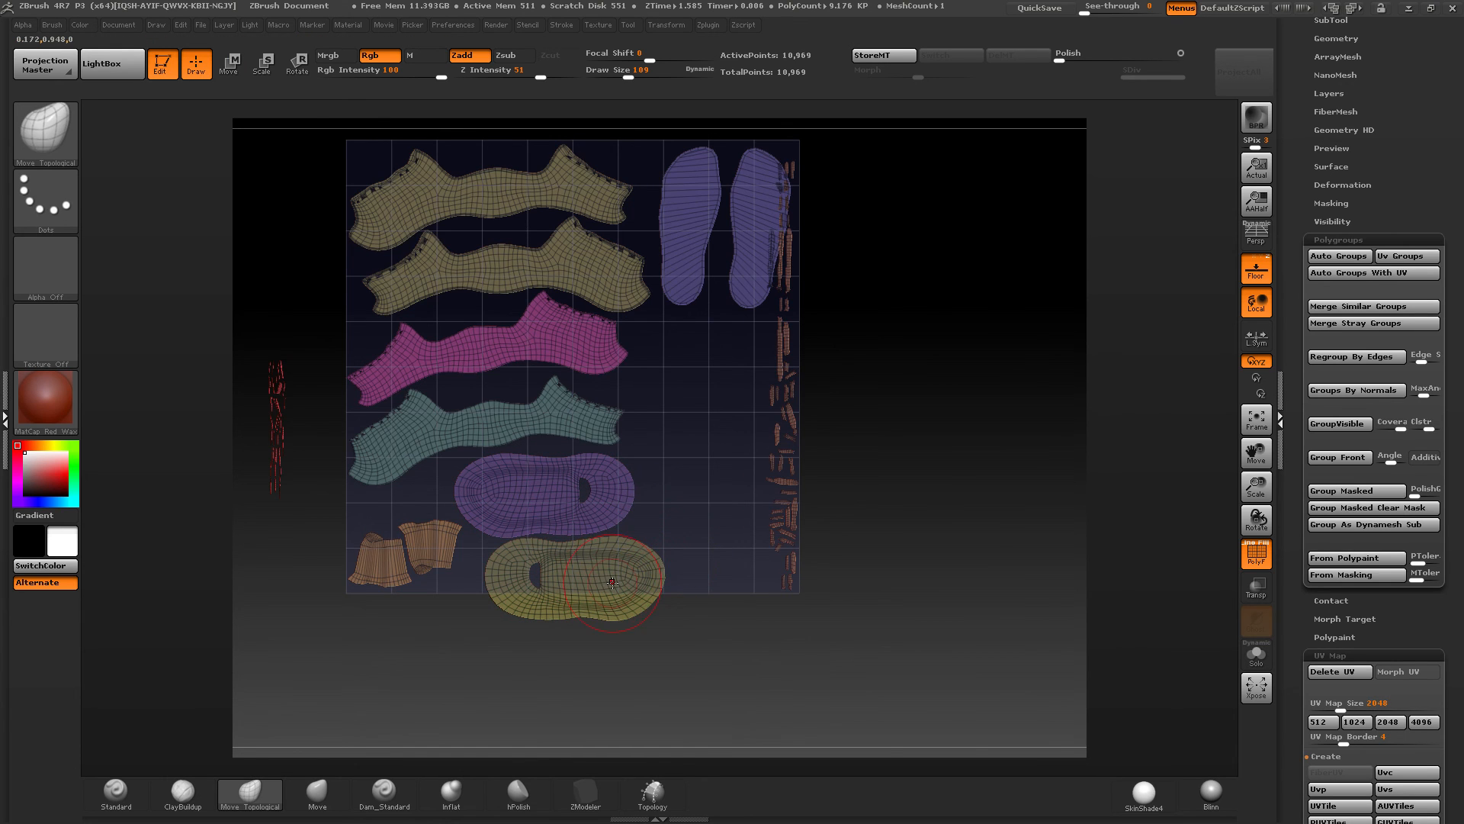
Step: Move the lower yellow sole up beside the purple sole so both form one horizontal row
key("w")
mouse_move(598, 588)
left_mouse_down()
mouse_move(745, 588)
mouse_move(829, 502)
mouse_move(813, 511)
left_mouse_up()
key("q")
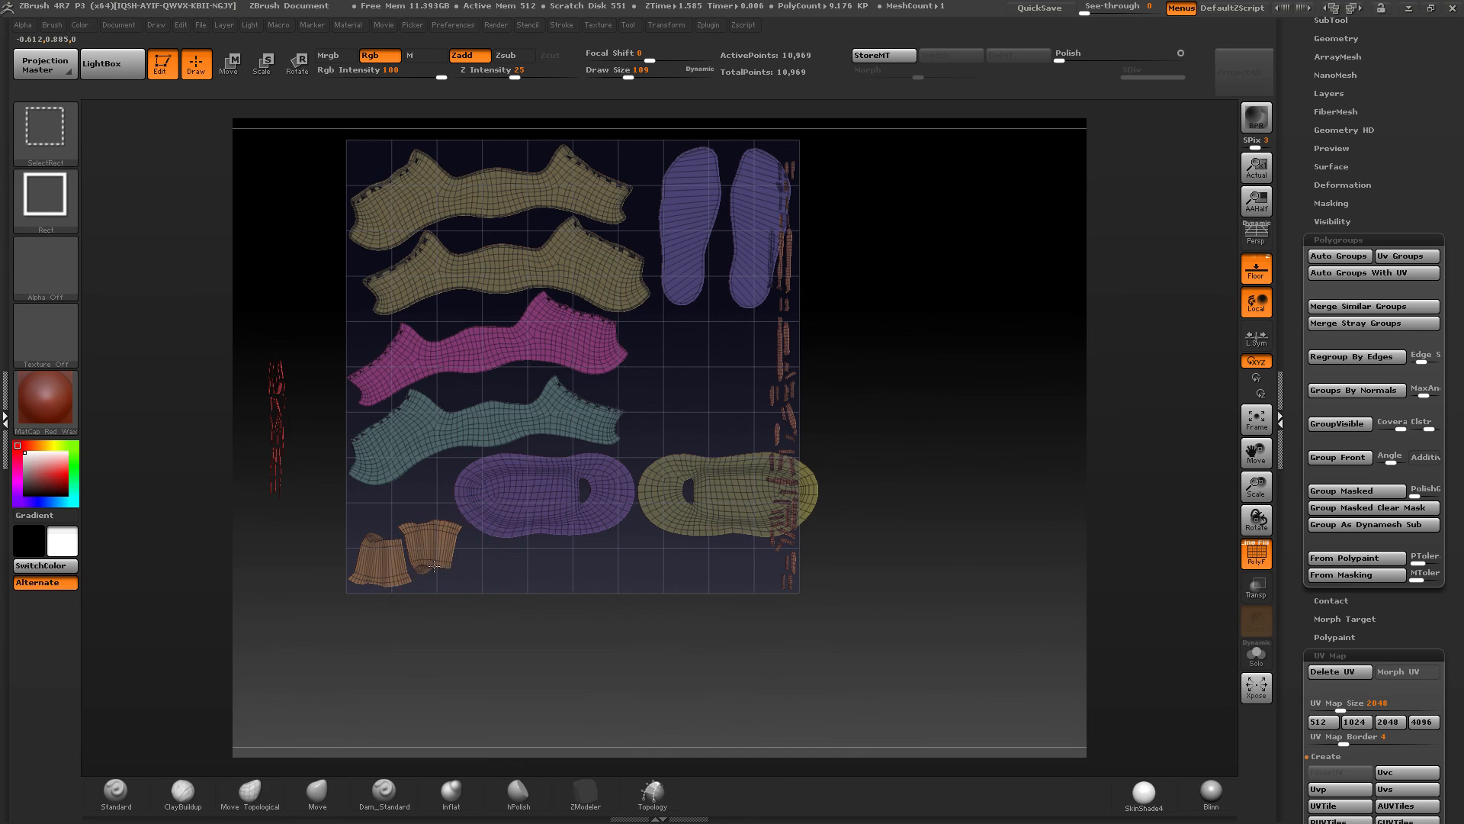
Step: Move the two small orange islands from the tile's lower left corner to the space below the blue soles
left_click(456, 562, "ctrl+shift")
left_click(485, 588, "ctrl+shift")
key("w")
mouse_move(439, 560)
left_mouse_down("shift")
mouse_move(439, 656)
mouse_move(722, 400)
left_mouse_up("shift")
Step: Combine the two horizontal soles into one polygroup and move them side by side into the tile's lower left corner
left_click(658, 500, "ctrl")
key("q")
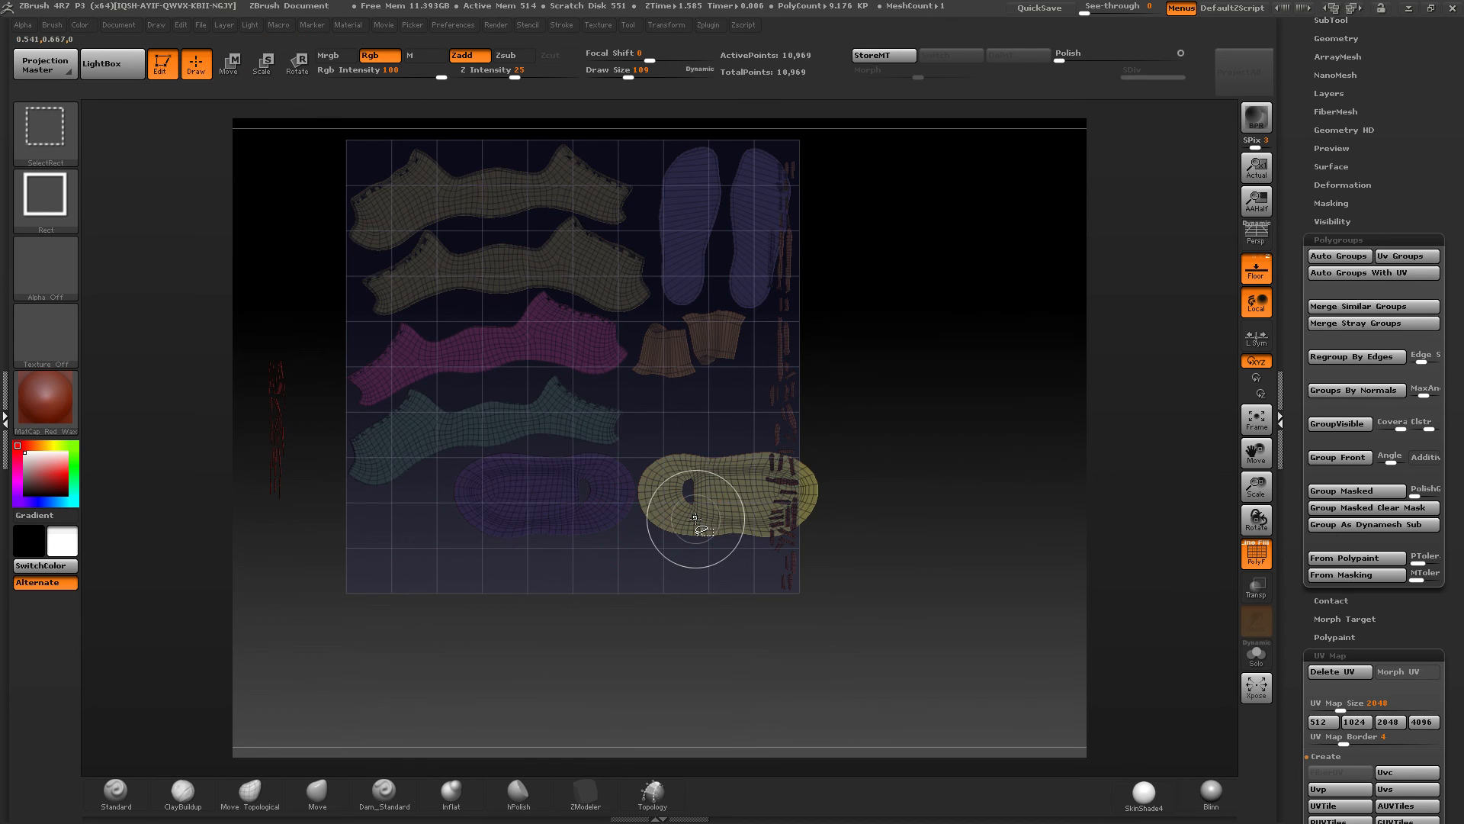
left_click(695, 514, "ctrl+shift")
left_click(695, 514, "ctrl+shift")
left_click(623, 495, "ctrl+shift")
mouse_move(652, 570)
left_mouse_down("ctrl+shift")
mouse_move(663, 552)
mouse_move(711, 605)
mouse_move(690, 575)
mouse_move(610, 610)
left_mouse_up("ctrl+shift")
key("ctrl+w")
key("ctrl+w")
left_click(653, 576, "ctrl+shift")
key("w")
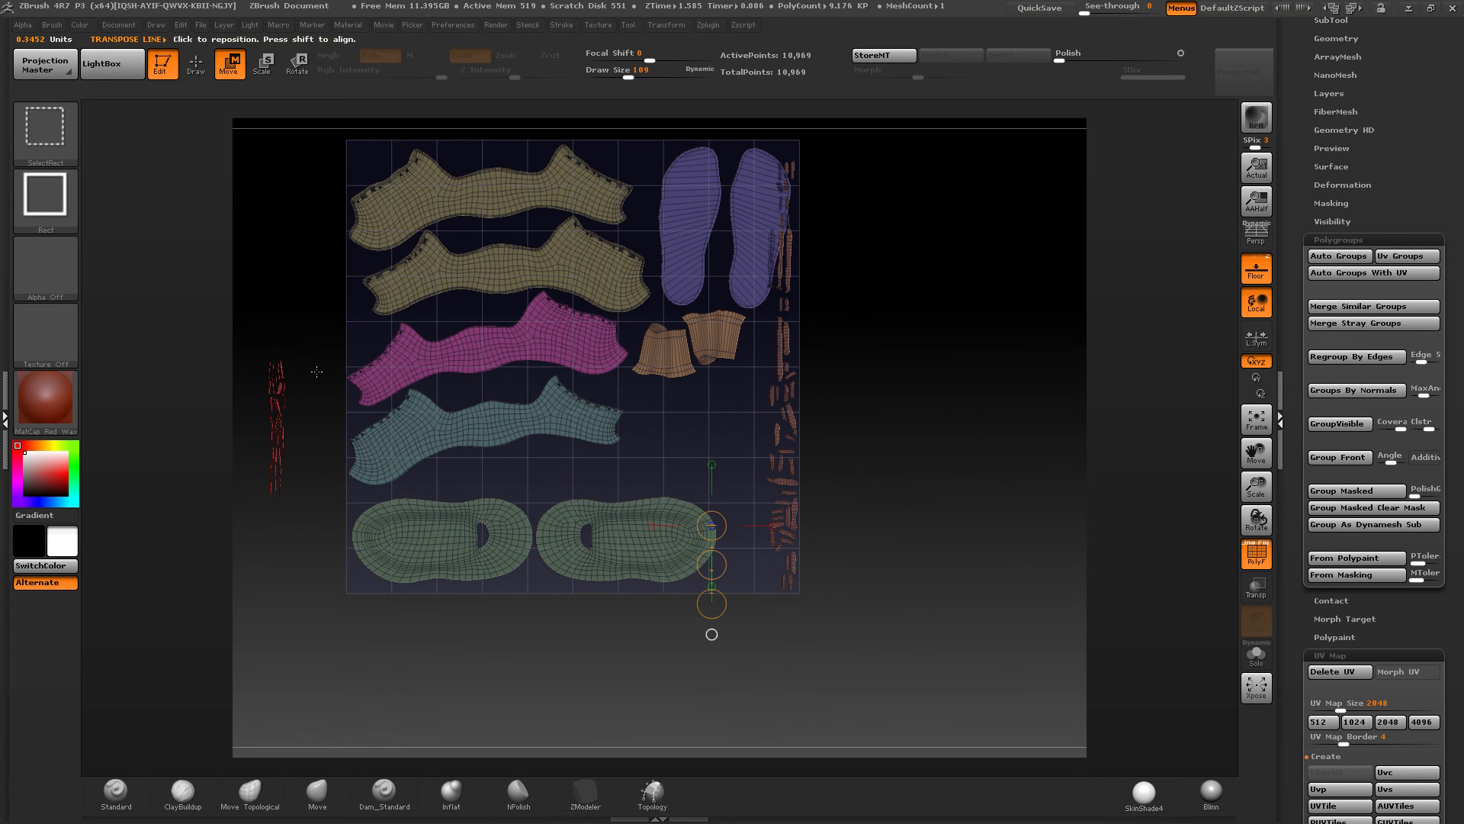
Step: Move the red strip cluster from outside the tile into the gap between the soles and the right-edge strips
left_click(282, 386)
left_click_drag(284, 386, 733, 405, "shift")
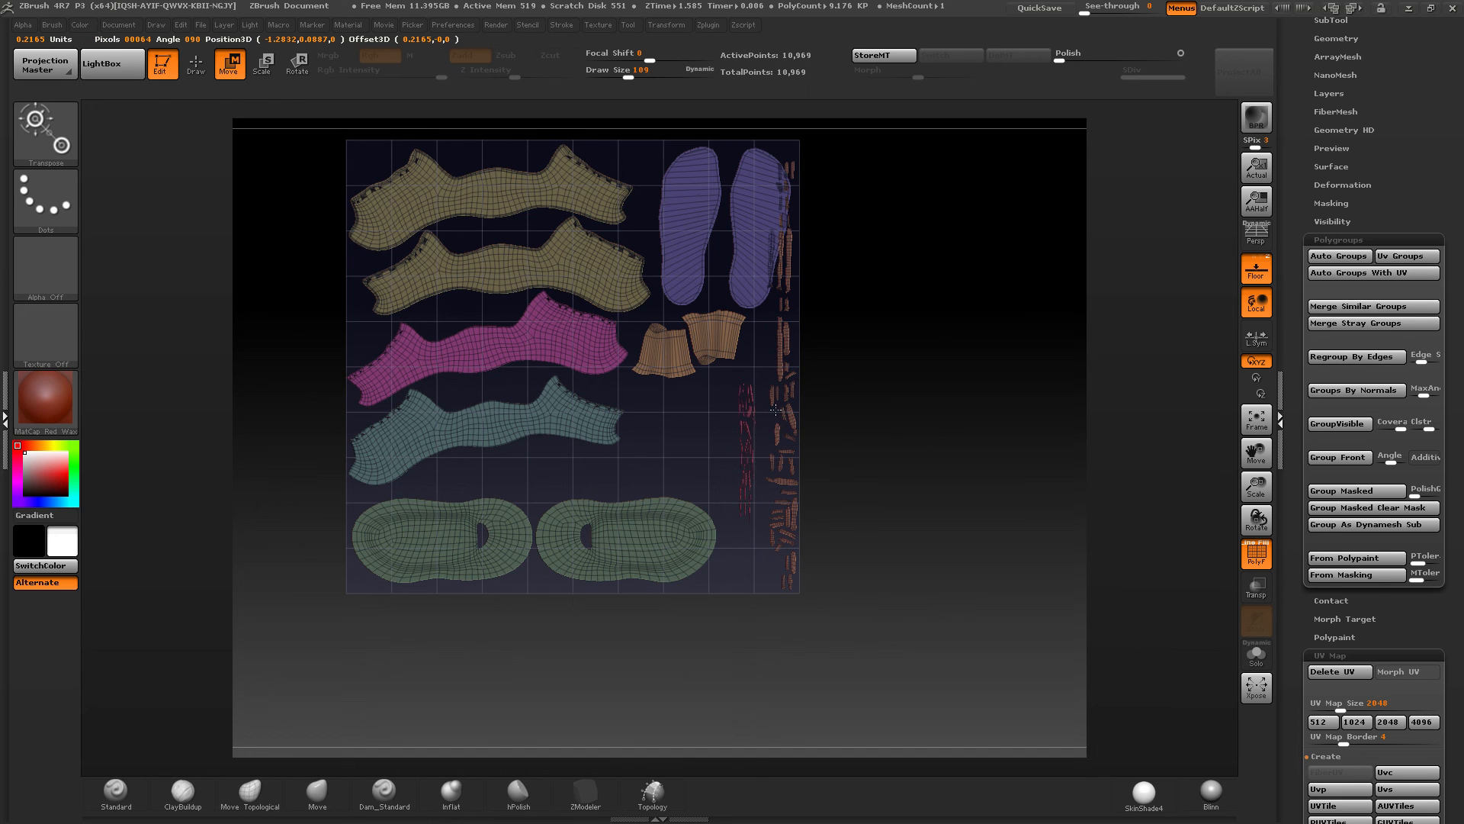
left_click_drag(819, 354, 824, 393, "alt")
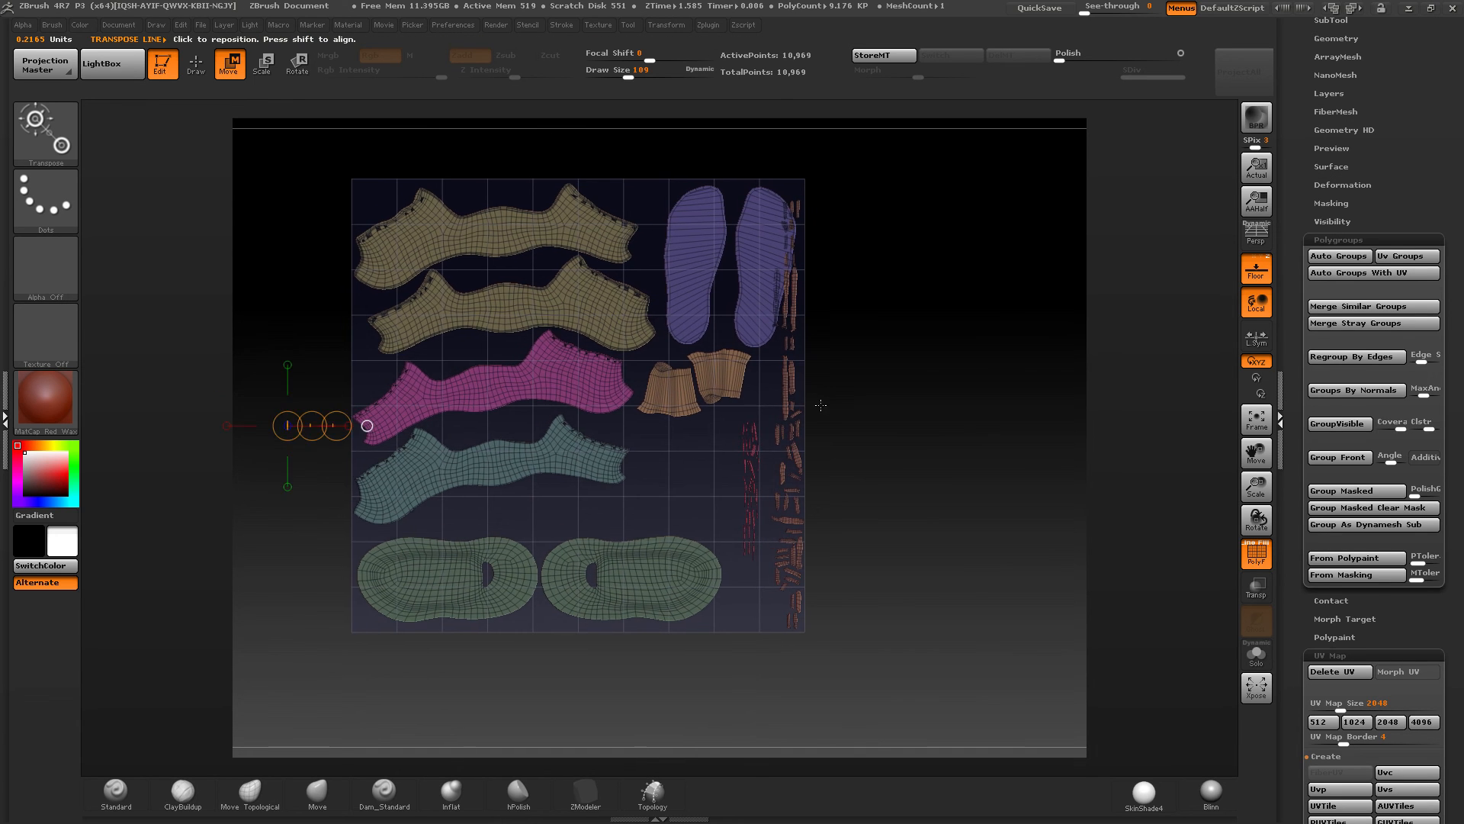
Step: Isolate the upper part of the right-edge strip column, make it its own polygroup, and show all islands again
key("q")
left_click(793, 385, "ctrl+shift")
mouse_move(825, 298)
right_mouse_down("ctrl")
mouse_move(834, 323)
mouse_move(815, 355)
right_mouse_up("ctrl")
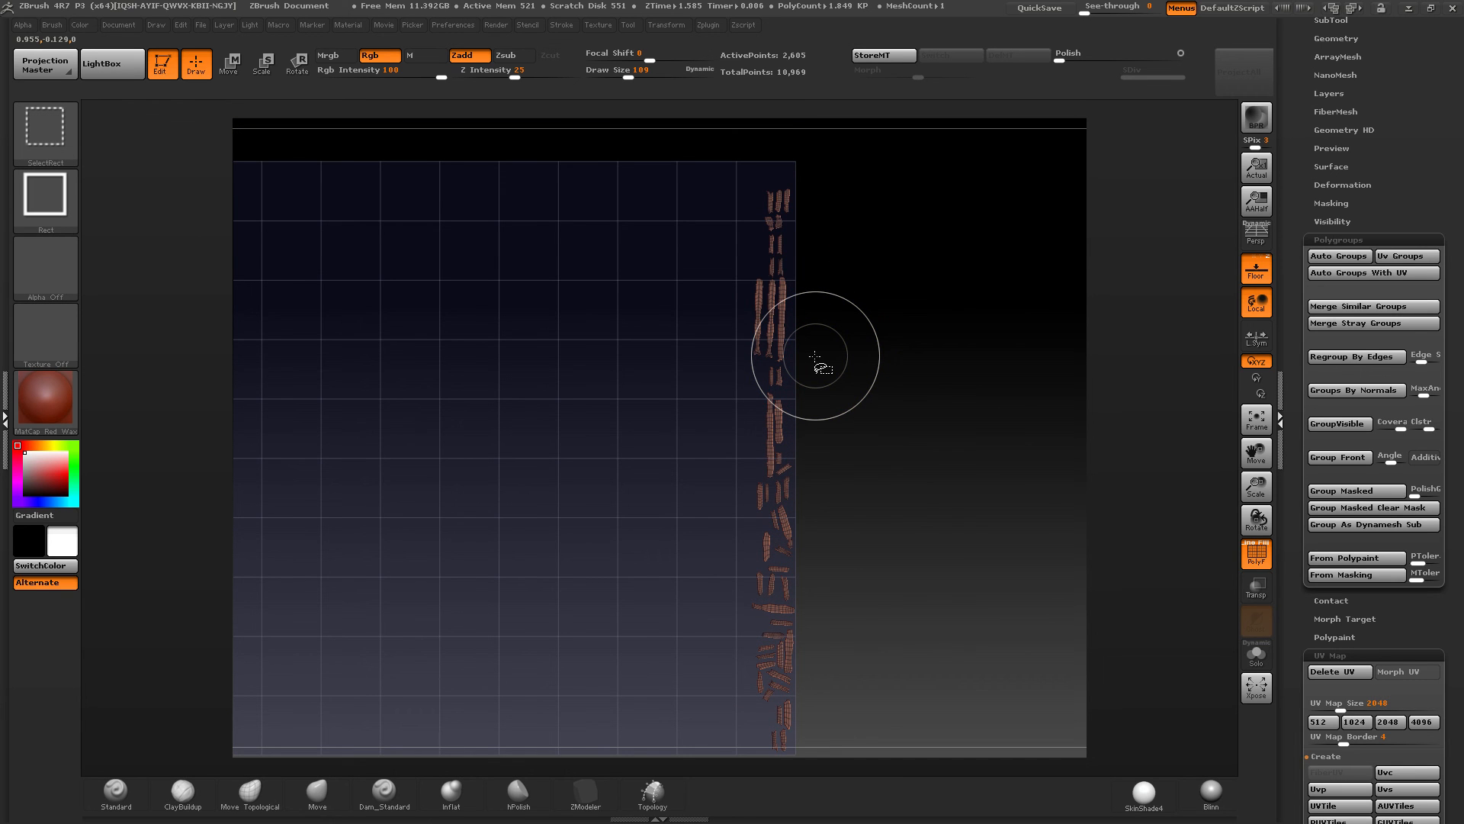
left_click_drag(864, 138, 657, 422, "ctrl+shift")
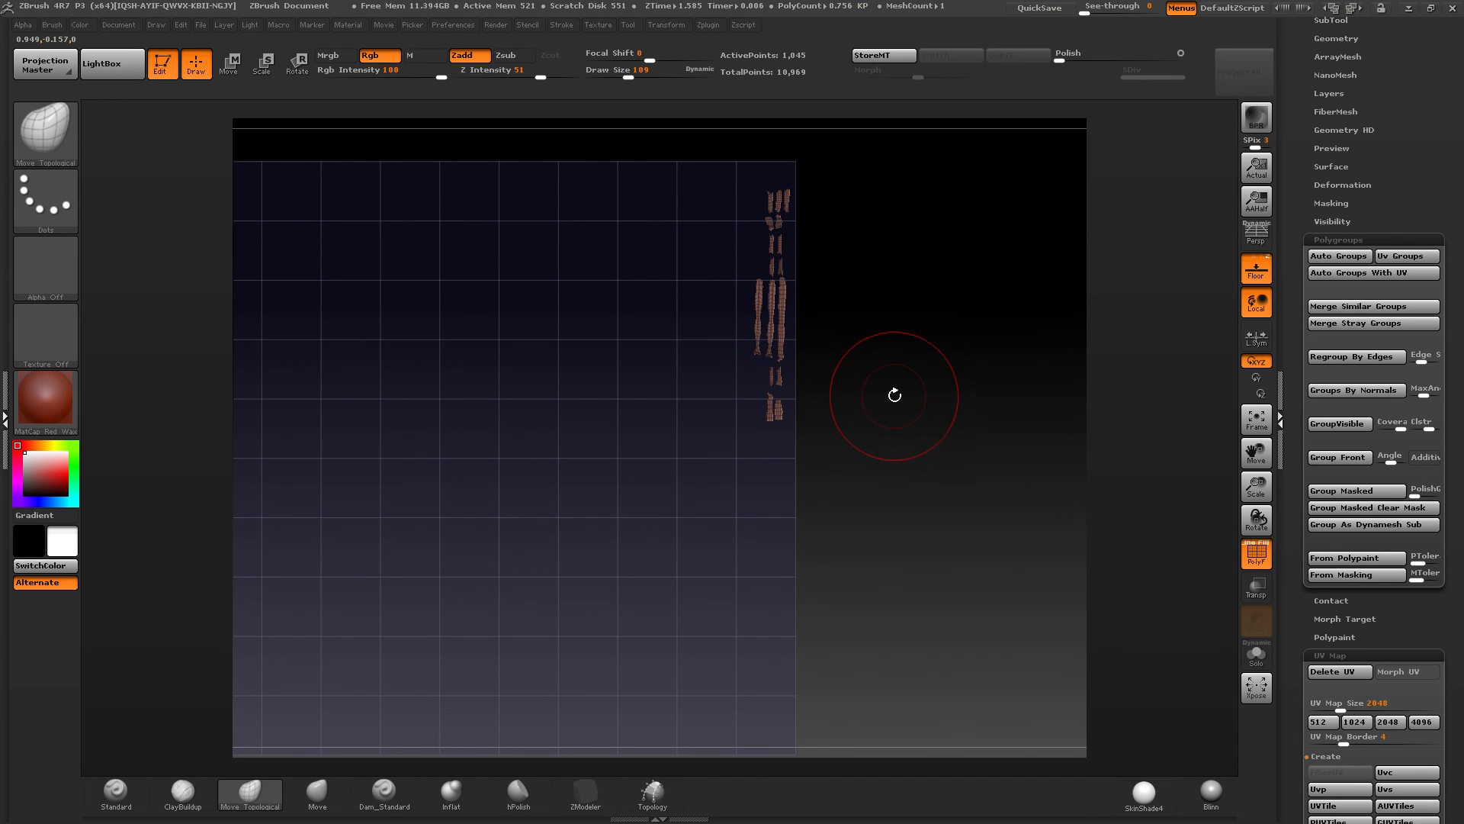
key("ctrl+shift")
key("ctrl+w")
left_click(896, 304, "ctrl+shift")
Step: Move the newly grouped strip column down beside the red strips, between them and the right-hand green sole
mouse_move(846, 405)
left_mouse_down("alt")
mouse_move(875, 333)
mouse_move(993, 340)
left_mouse_up("alt")
key("w")
mouse_move(905, 340)
left_mouse_down()
mouse_move(788, 525)
mouse_move(831, 617)
left_mouse_up()
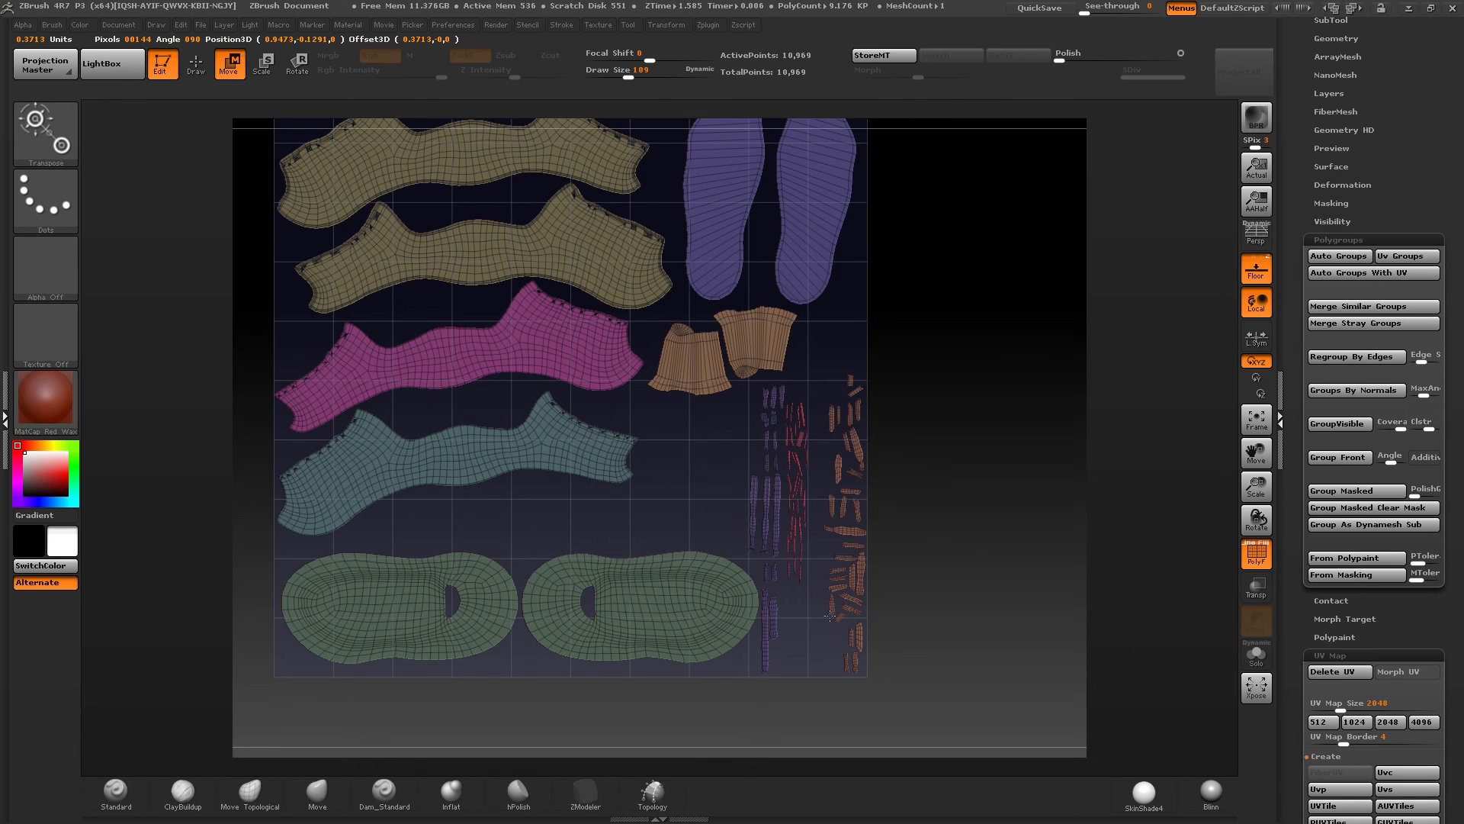
Step: Isolate the lower strips of the purple column, make them their own polygroup, and show all islands again
left_click_drag(830, 614, 827, 614)
key("q")
left_click(777, 552, "ctrl+shift")
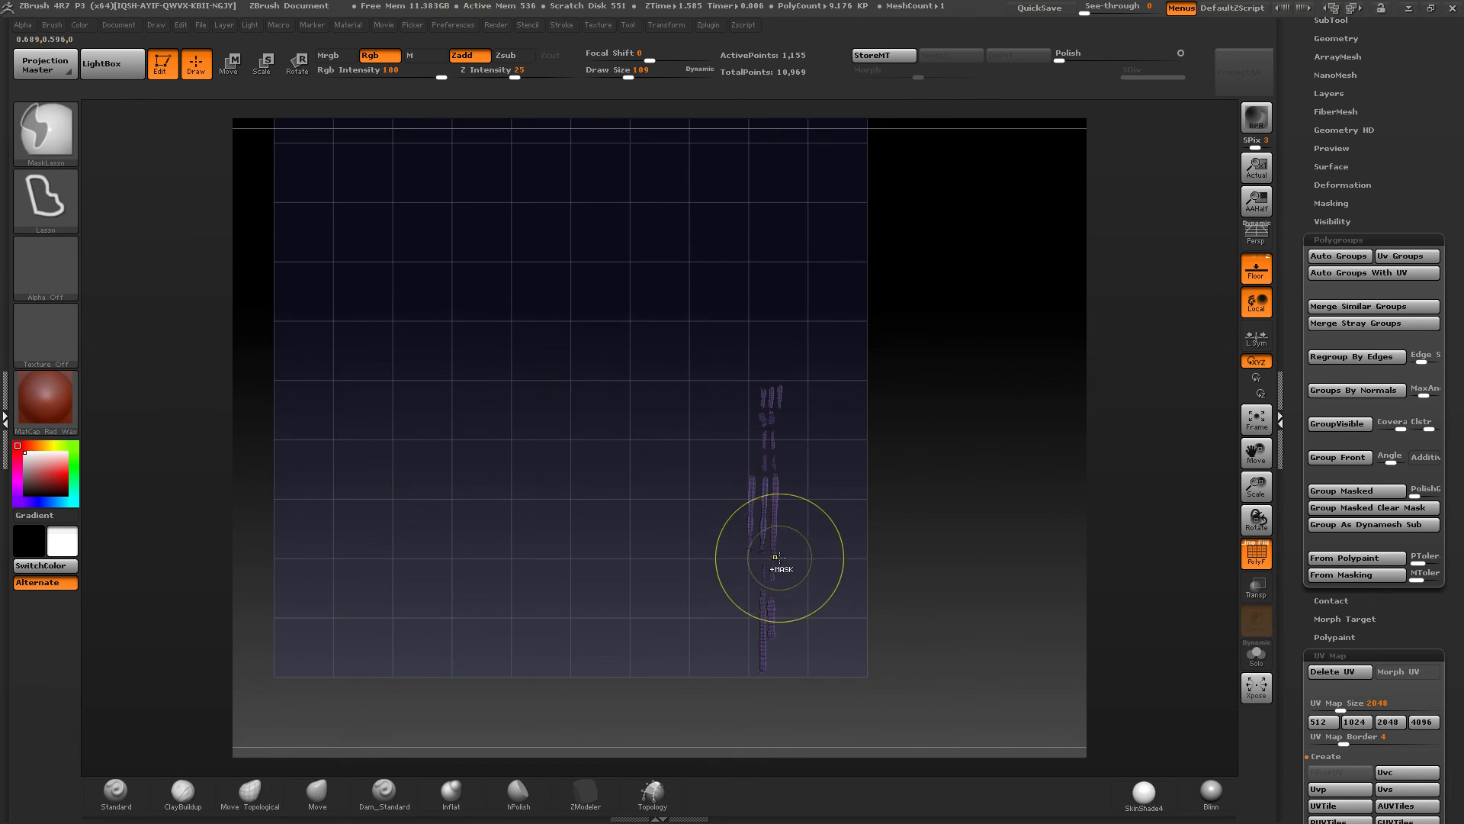
mouse_move(781, 556)
right_mouse_down("ctrl")
mouse_move(808, 621)
mouse_move(806, 605)
right_mouse_up("ctrl")
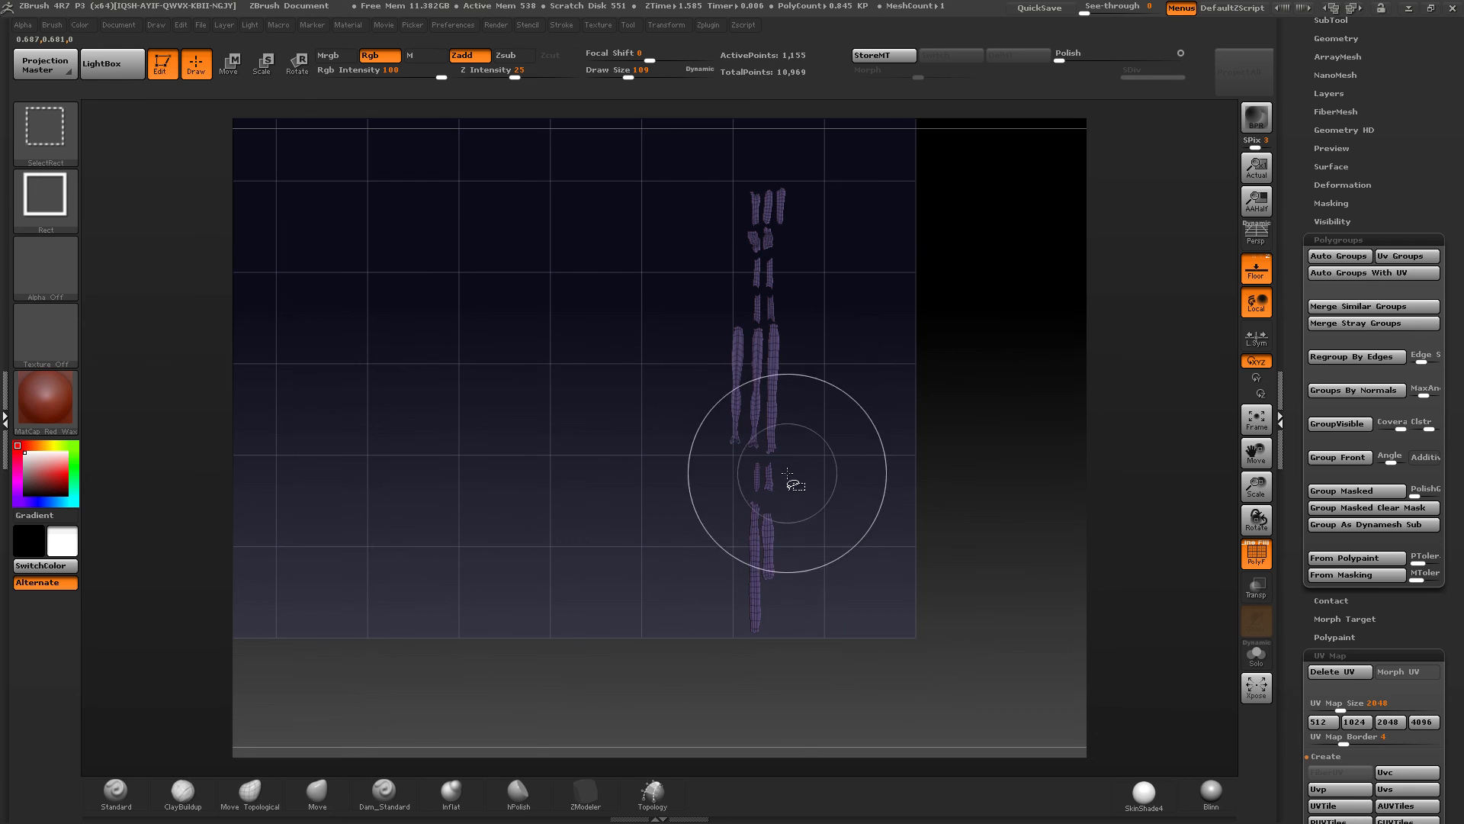
left_click_drag(793, 478, 579, 754, "ctrl+shift")
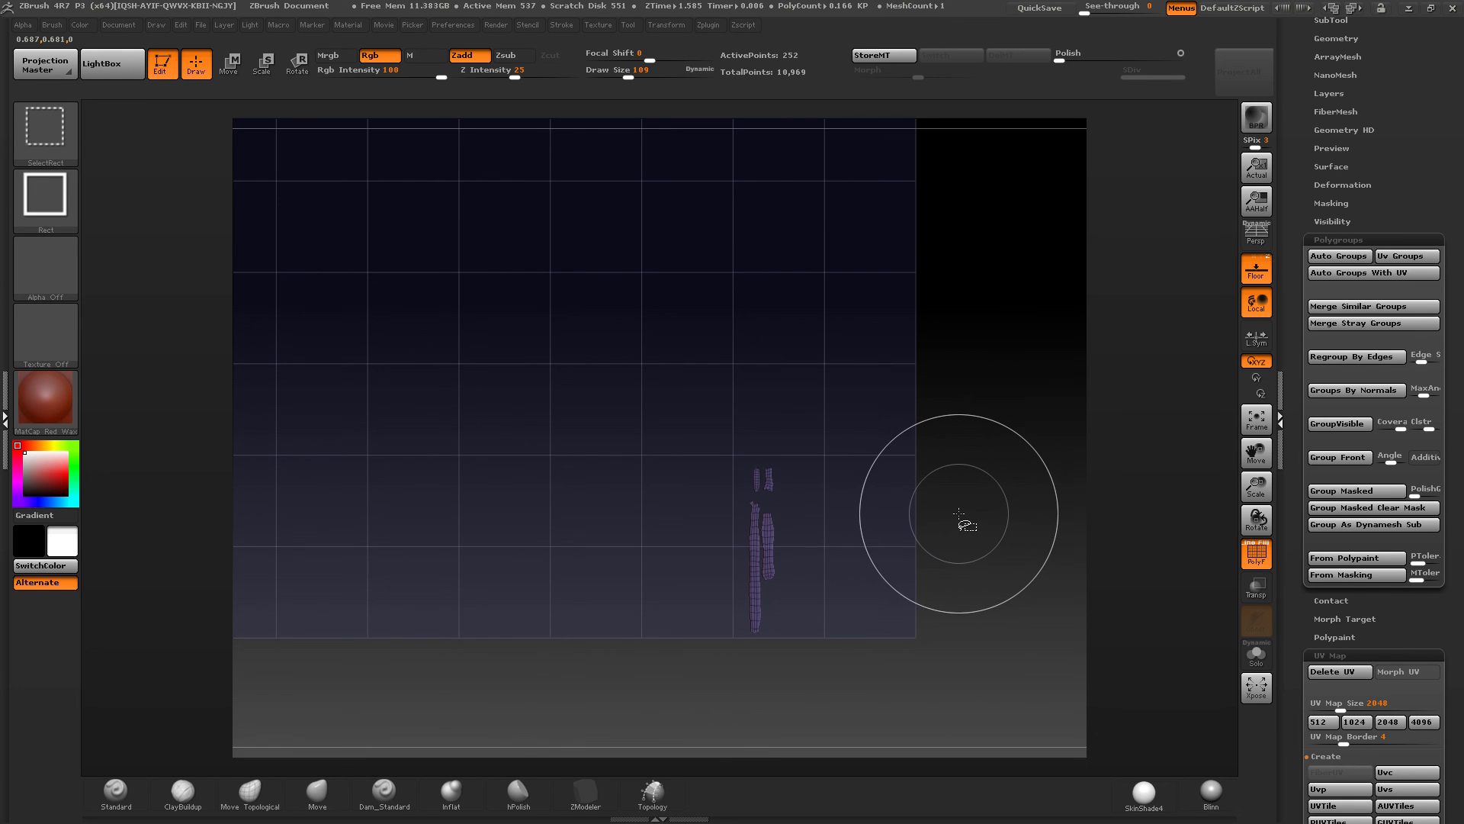
left_click(989, 518, "ctrl+shift")
right_click_drag(890, 530, 881, 511, "ctrl")
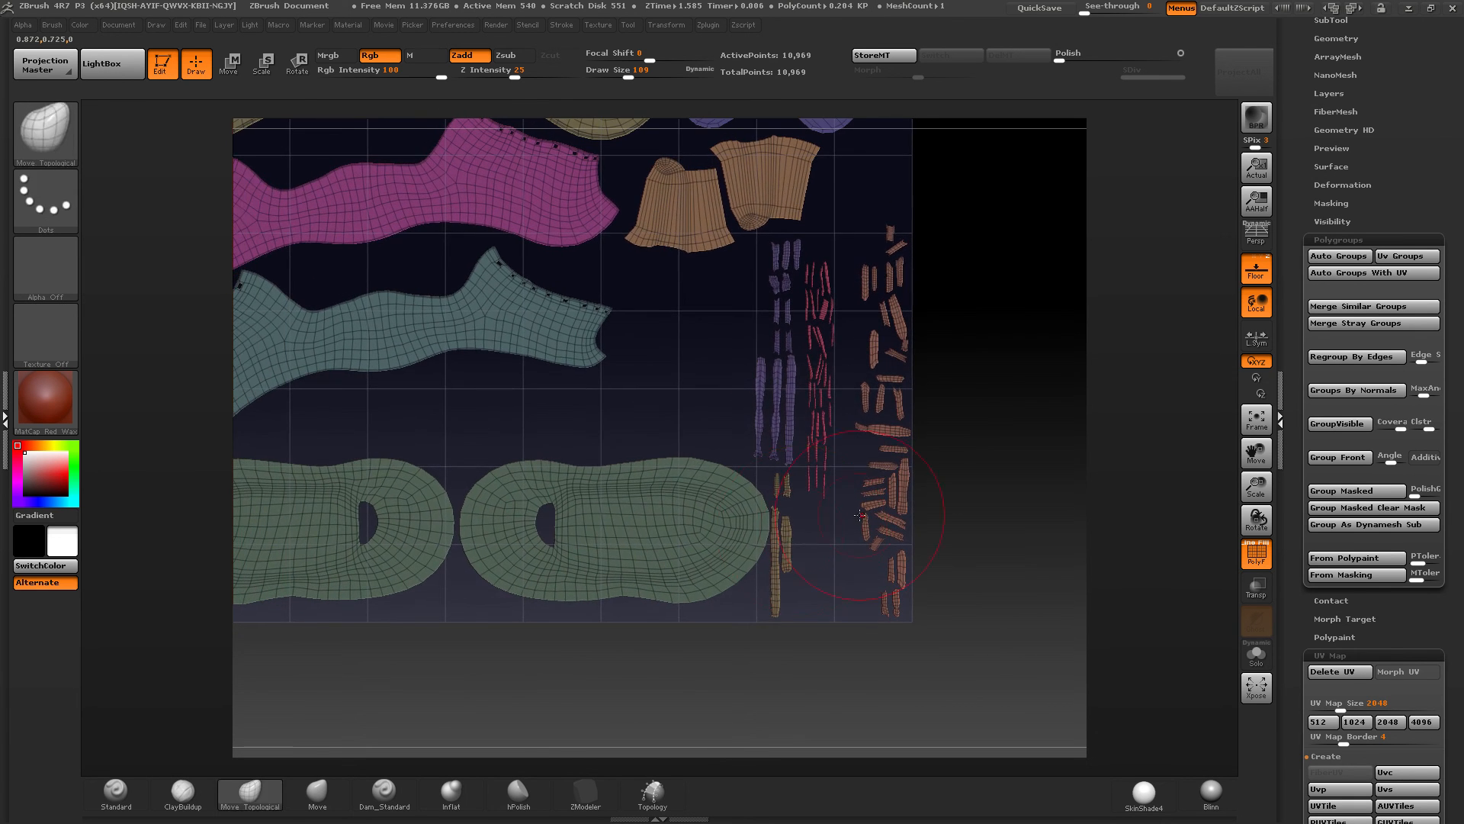
Step: Move the newly grouped strips up beside the purple column, on its left below the orange heel islands
key("w")
mouse_move(792, 547)
left_mouse_down()
mouse_move(867, 546)
mouse_move(777, 472)
mouse_move(760, 305)
mouse_move(771, 294)
left_mouse_up()
right_click_drag(809, 296, 791, 342, "alt")
right_click_drag(792, 343, 857, 459, "ctrl")
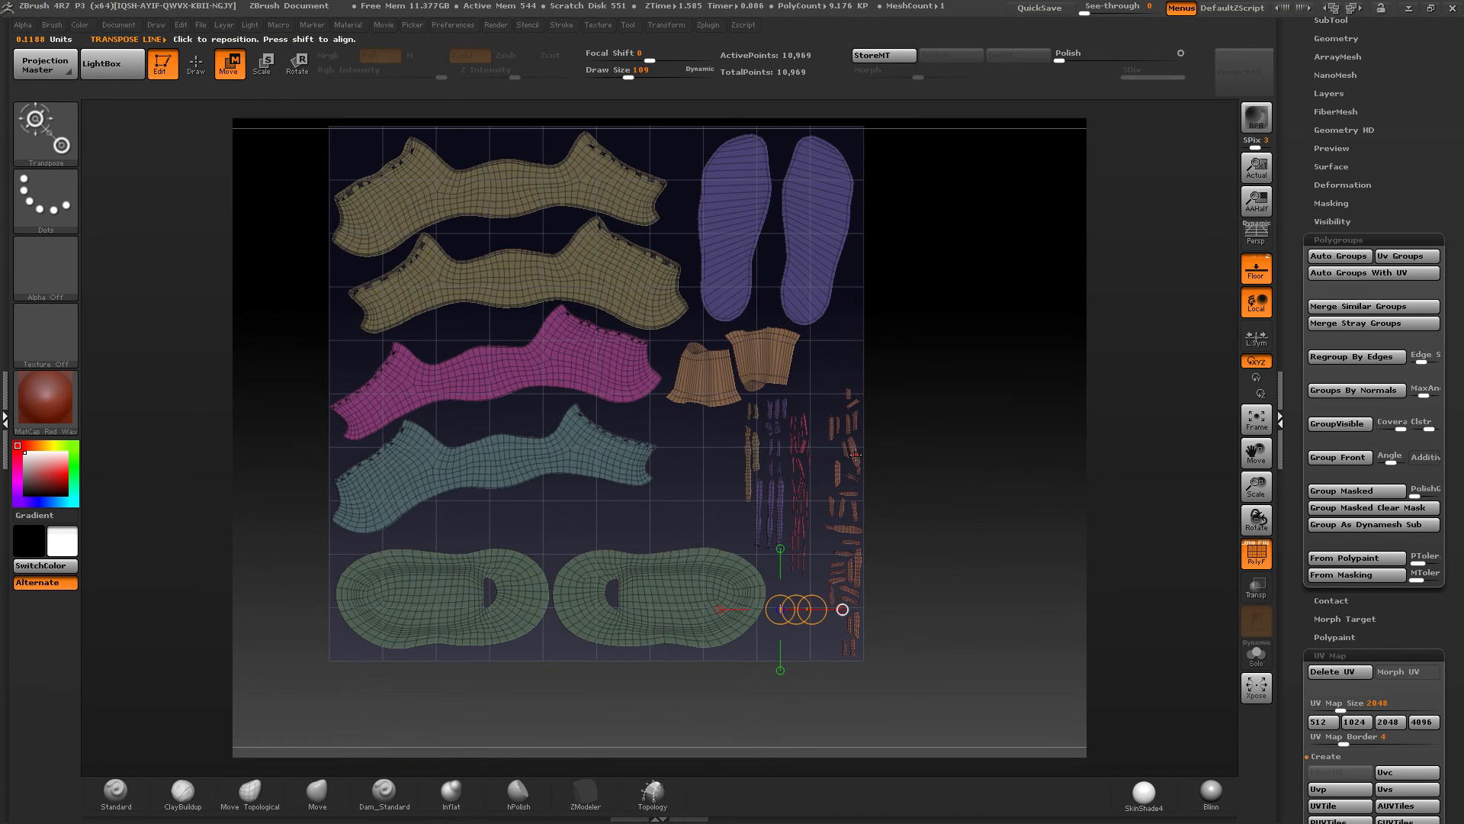
Step: Shift the orange strip column slightly left and up so it sits clear of the tile's right and lower edges
mouse_move(857, 453)
left_mouse_down()
mouse_move(931, 453)
mouse_move(886, 432)
left_mouse_up()
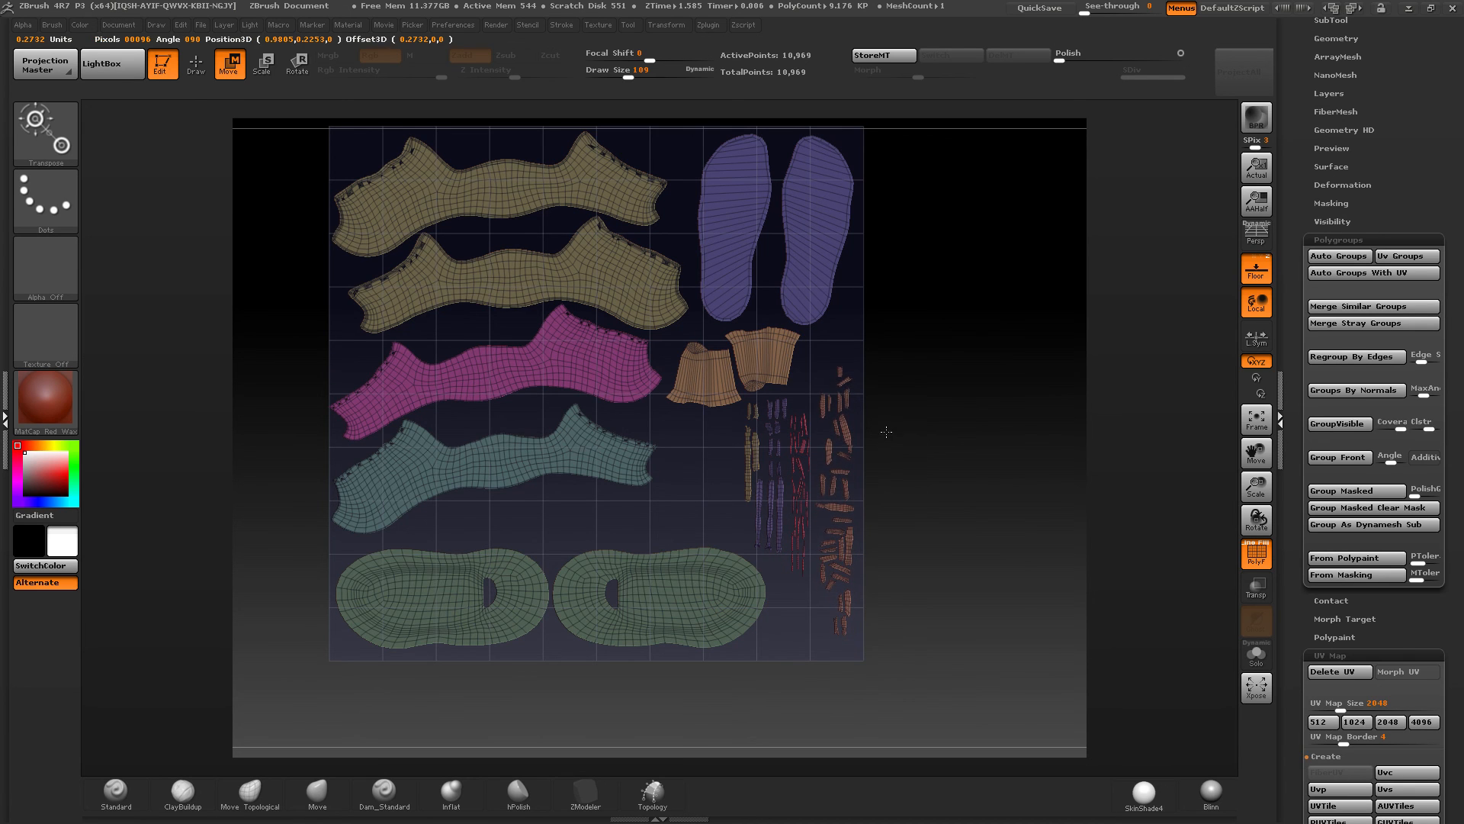
key("q")
right_click_drag(886, 446, 879, 425, "ctrl")
right_click_drag(878, 425, 897, 458, "alt")
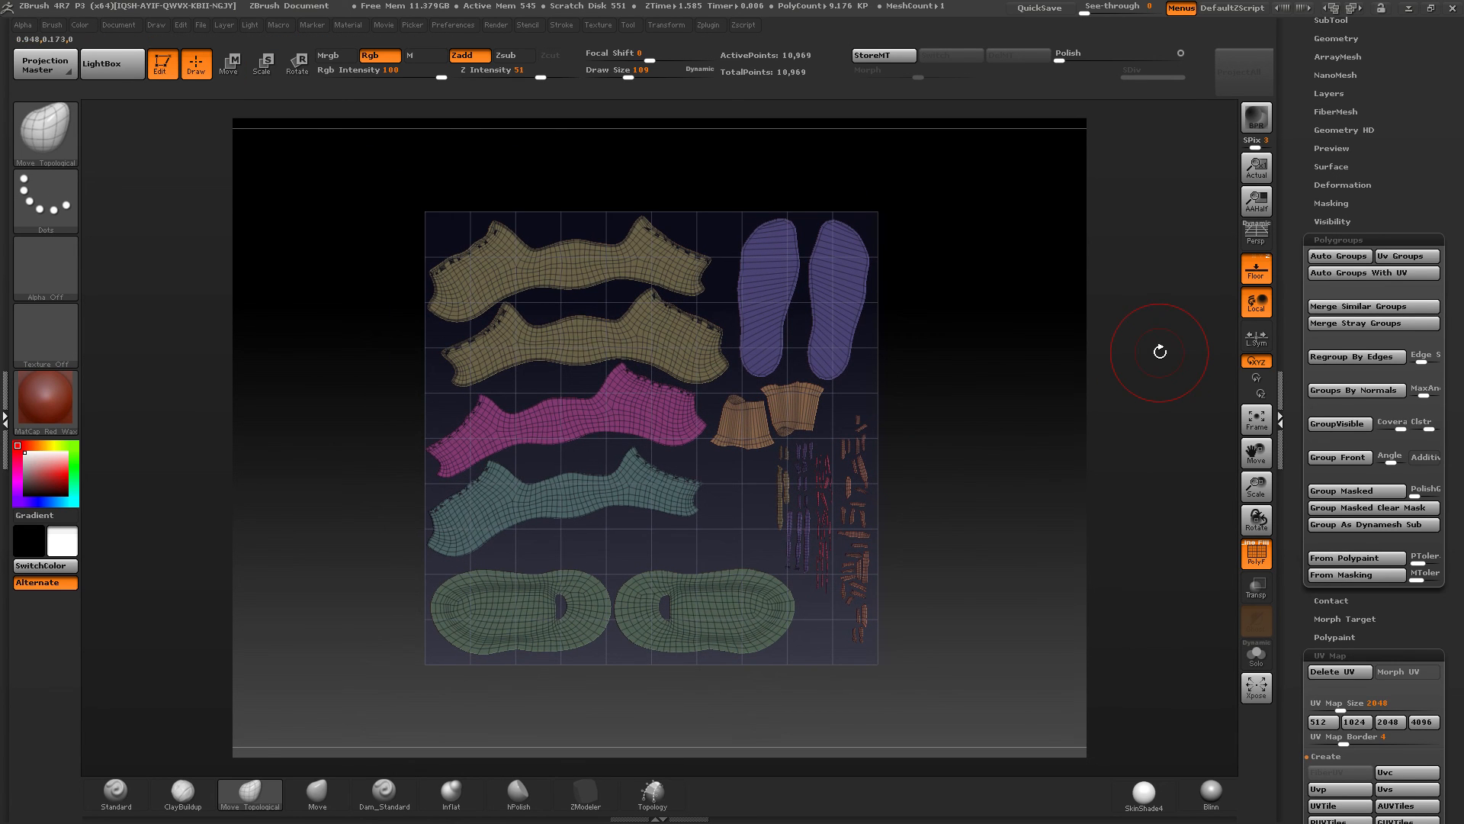
Step: Unflatten the UV layout with UV Master to return to the 3D boots
left_click(4, 299)
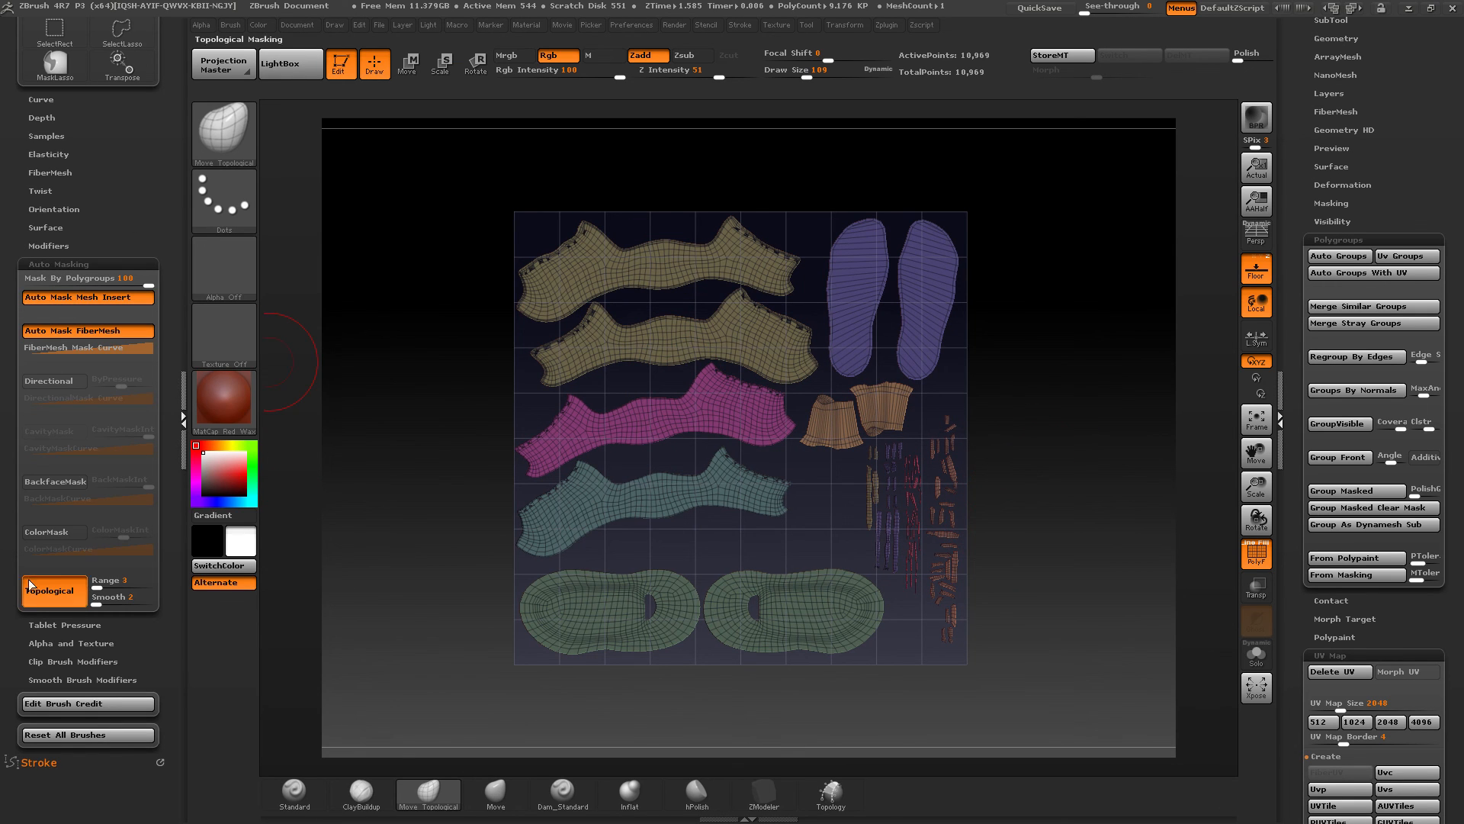
left_click_drag(16, 610, 3, 480)
left_click_drag(55, 171, 65, 366)
left_click(74, 460)
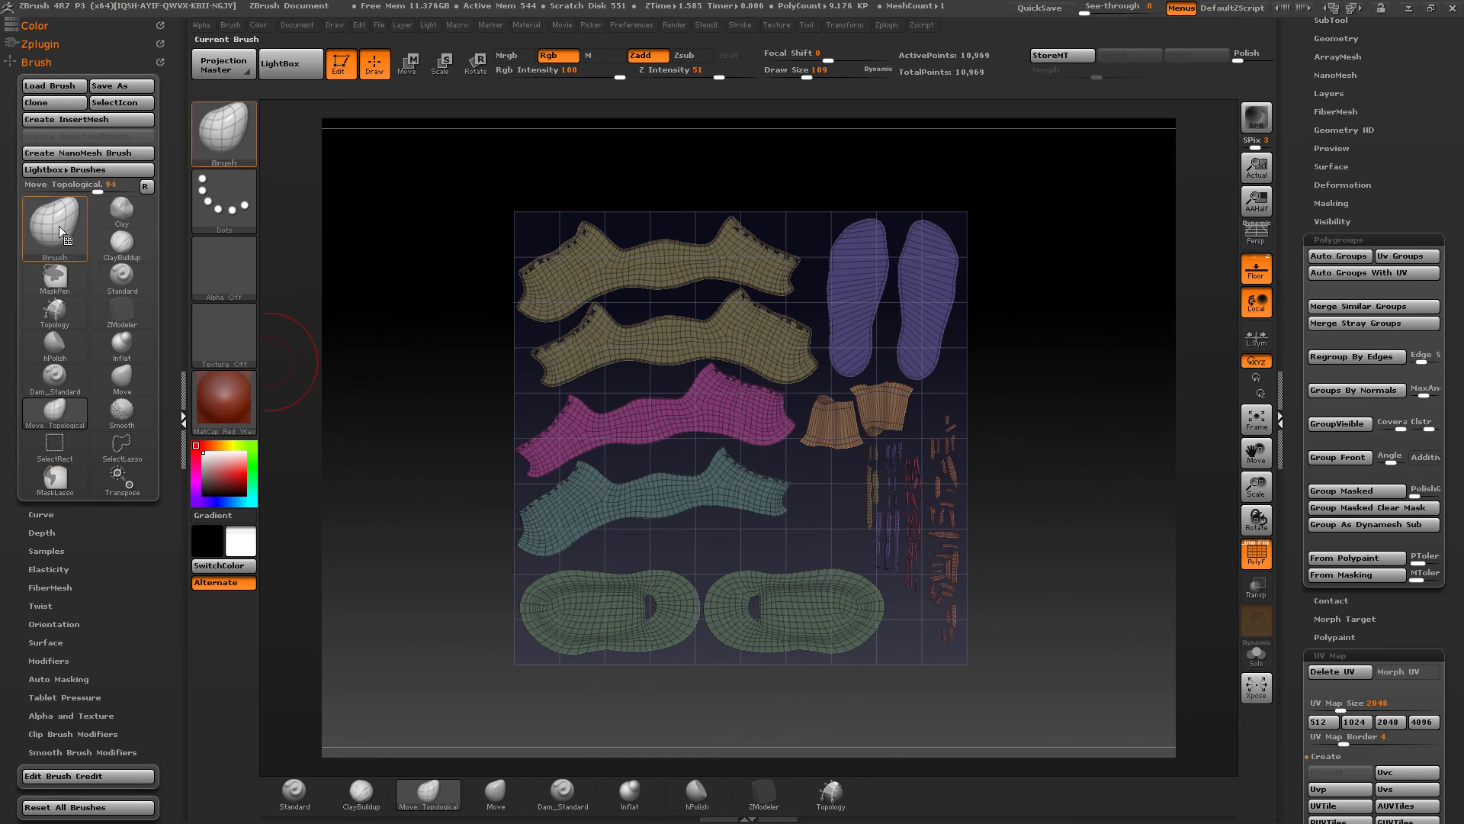
left_click(38, 44)
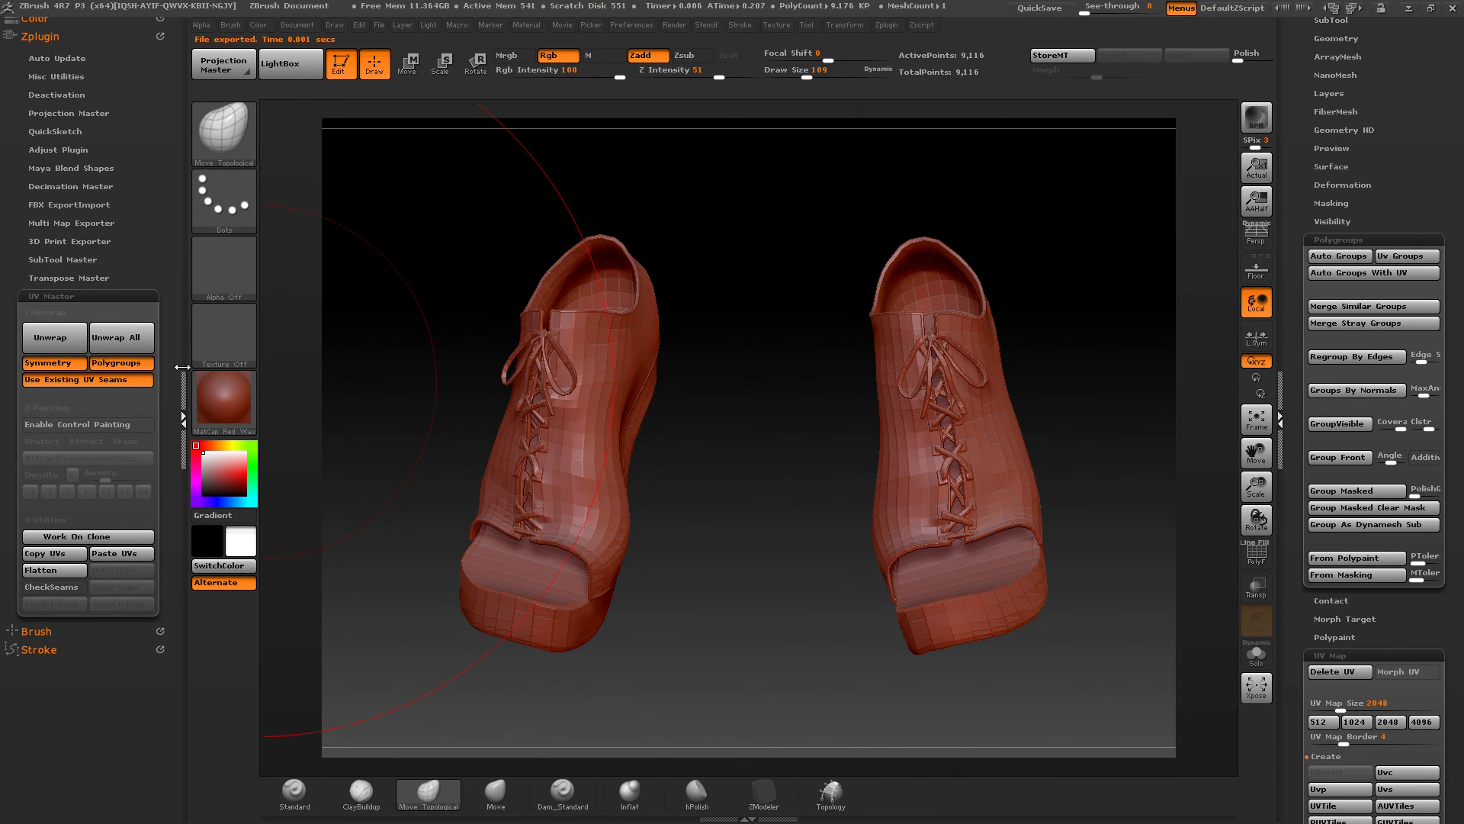
left_click(184, 419)
Step: Apply the SkinShade4 material to the boots and turn on the polyframe display
left_click(1143, 795)
left_click_drag(1003, 579, 856, 452)
left_click(1257, 557)
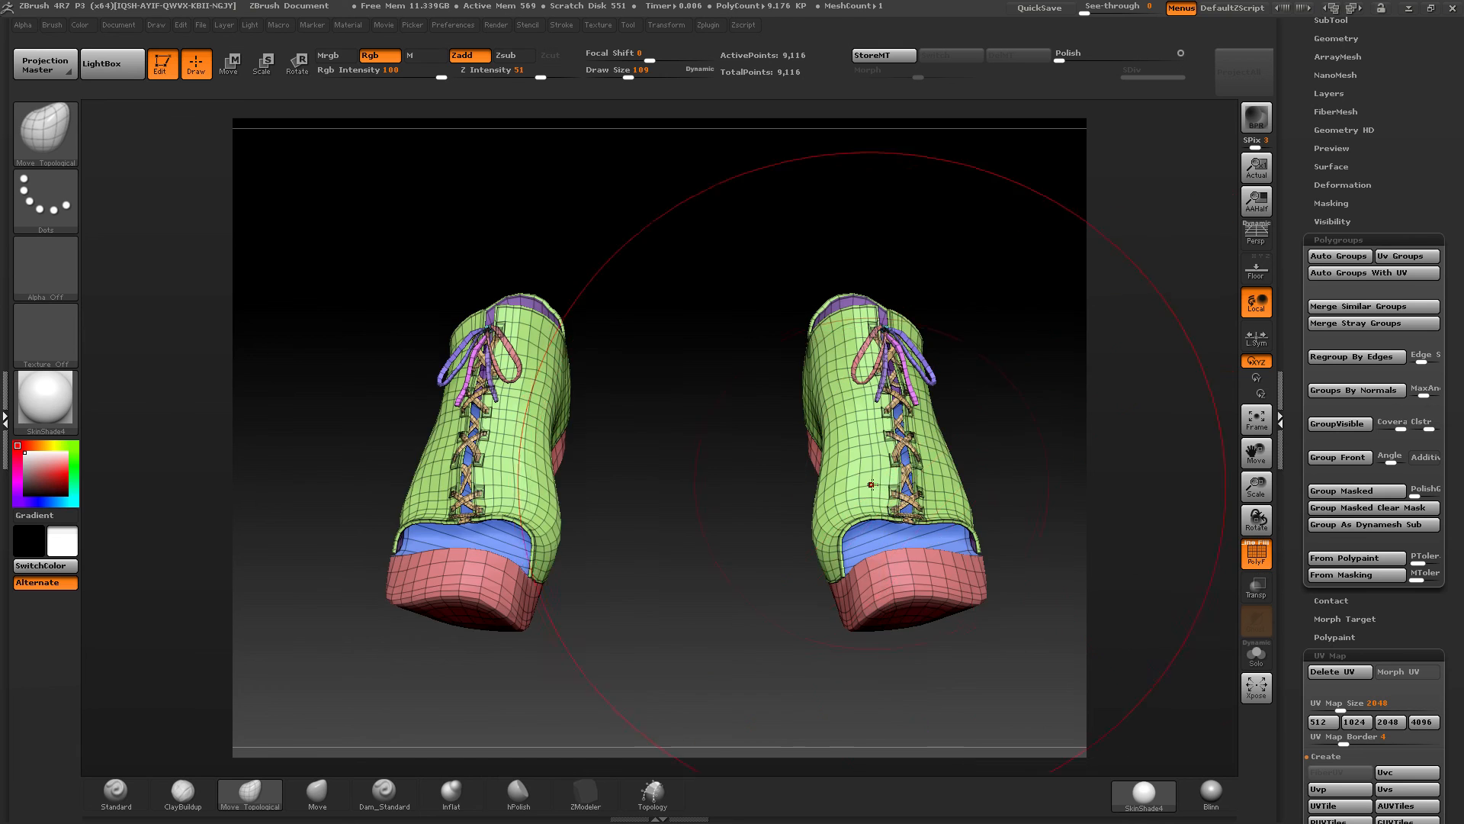
left_click_drag(786, 492, 924, 485)
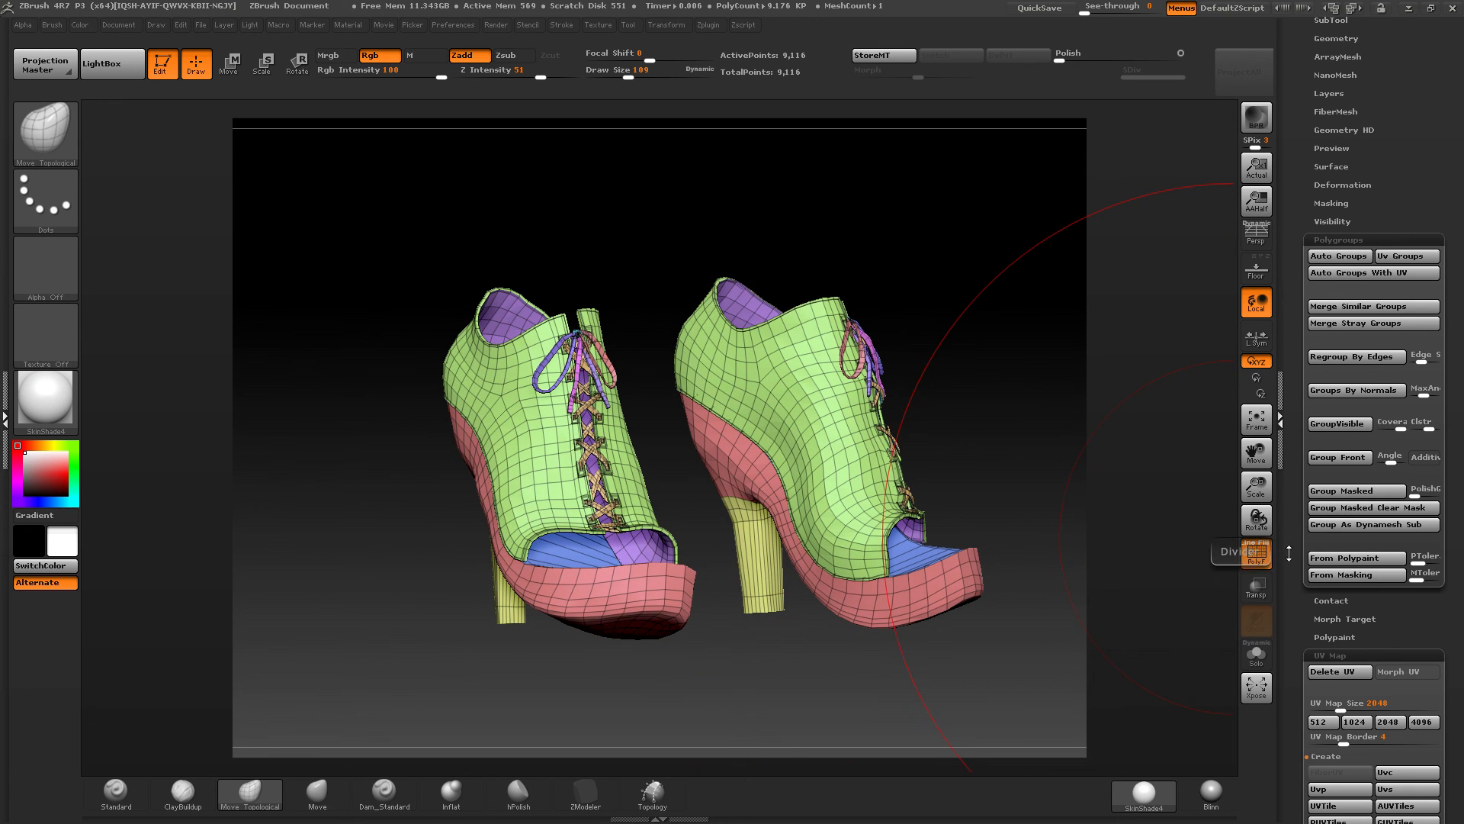
Step: Set the boots' UV map size to 4096
left_click_drag(1297, 572, 1347, 199)
left_click(1347, 199)
left_click(1340, 198)
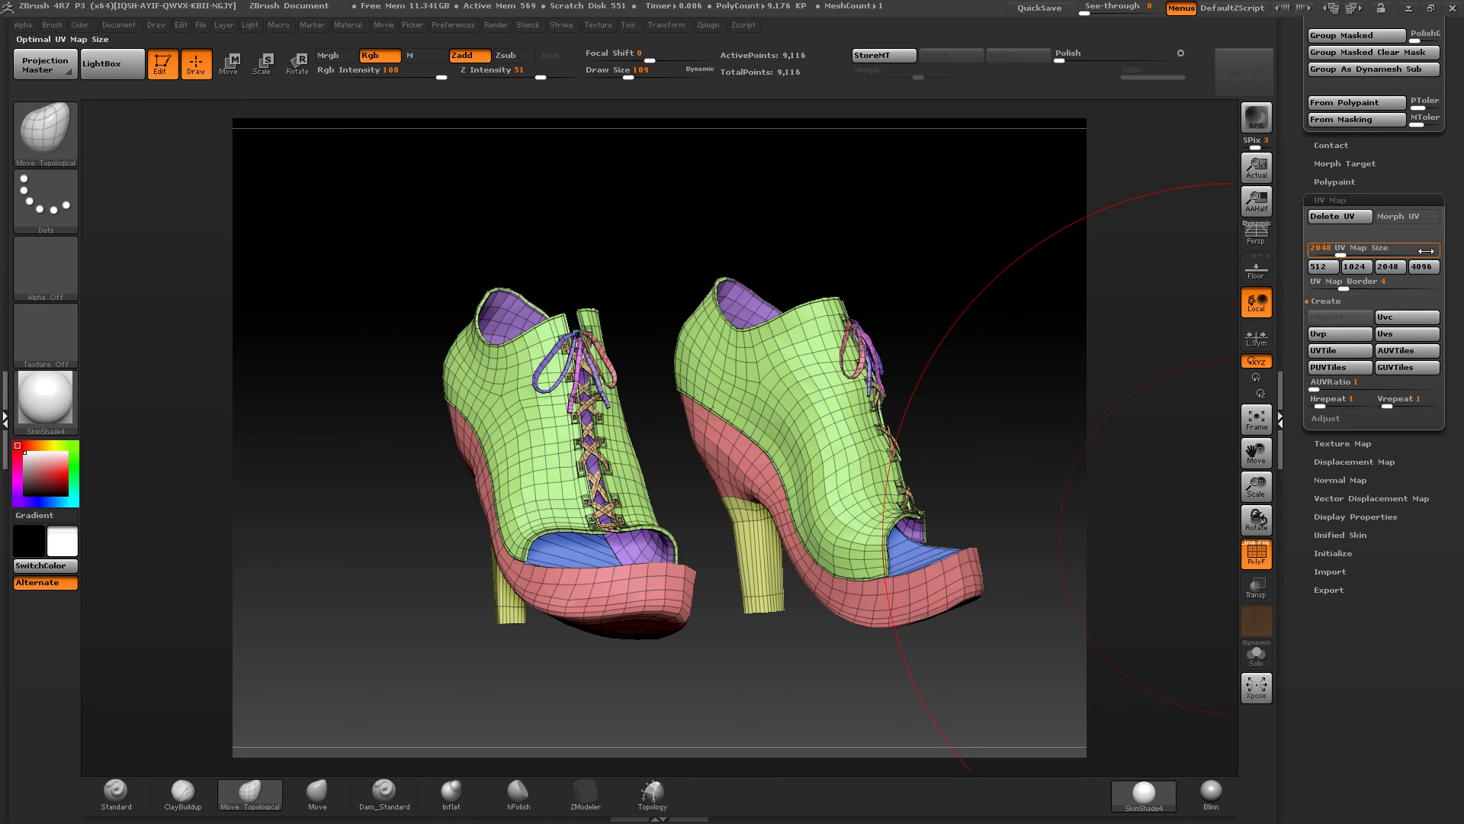
left_click(1428, 266)
left_click_drag(1437, 305, 1424, 220)
Step: Reduce the draw size to 6 and create a new texture map from the UV overlap check
left_click(1332, 355)
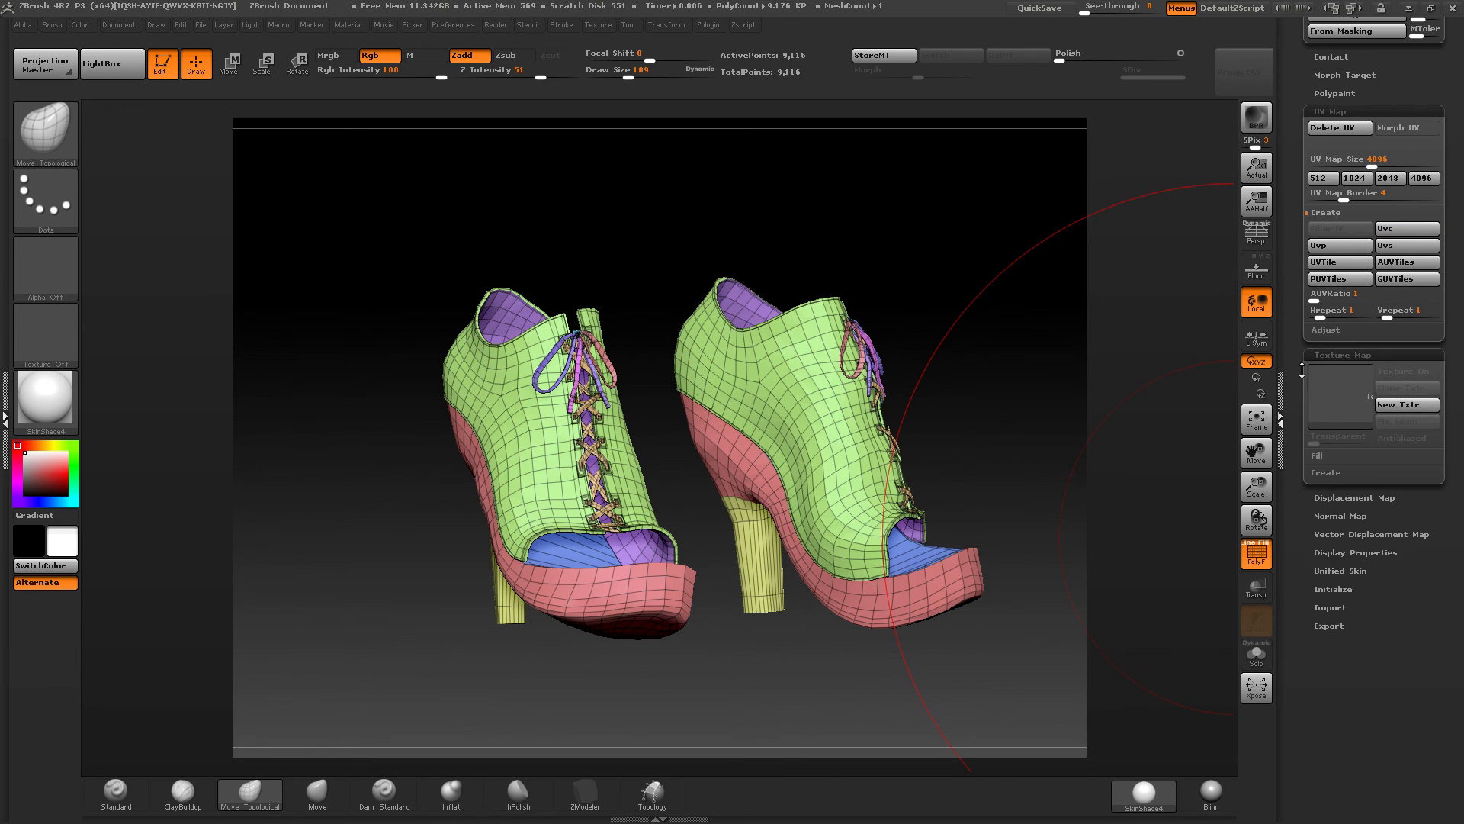
left_click_drag(1290, 386, 1295, 355)
left_click(1326, 444)
left_click_drag(991, 439, 951, 390, "alt")
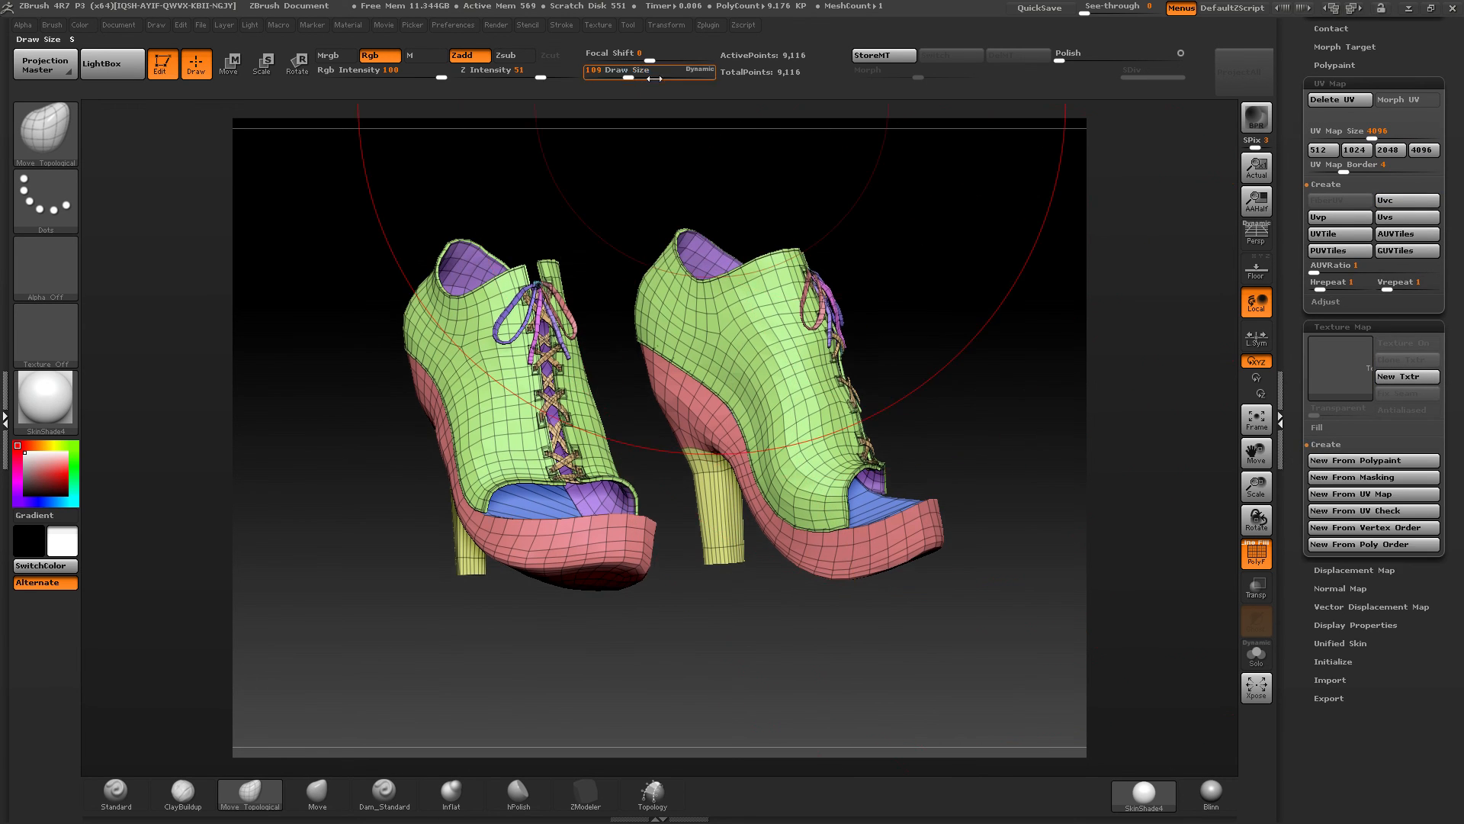
left_click_drag(630, 73, 598, 72)
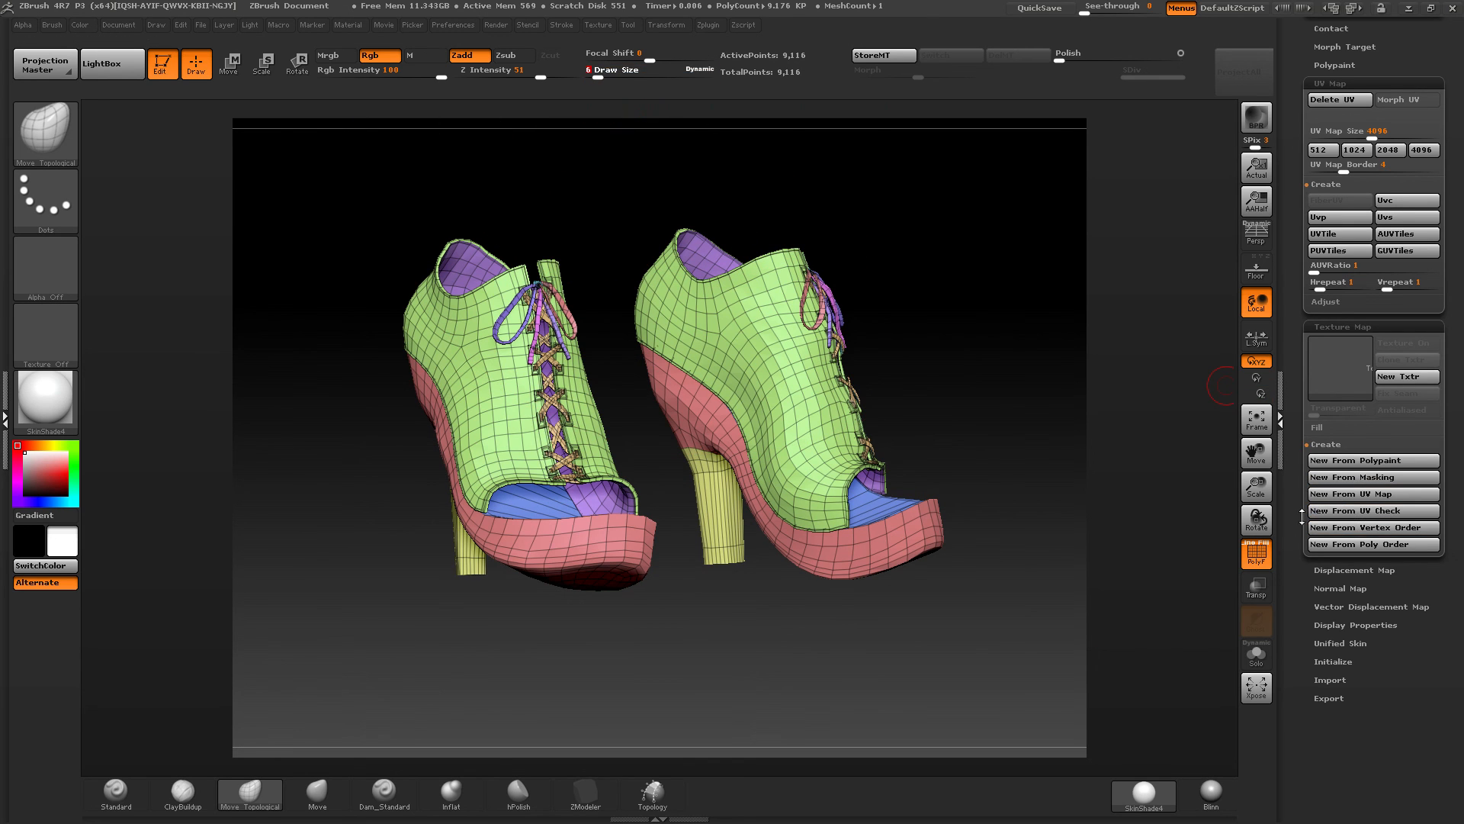
scroll(1354, 479, "down", 1)
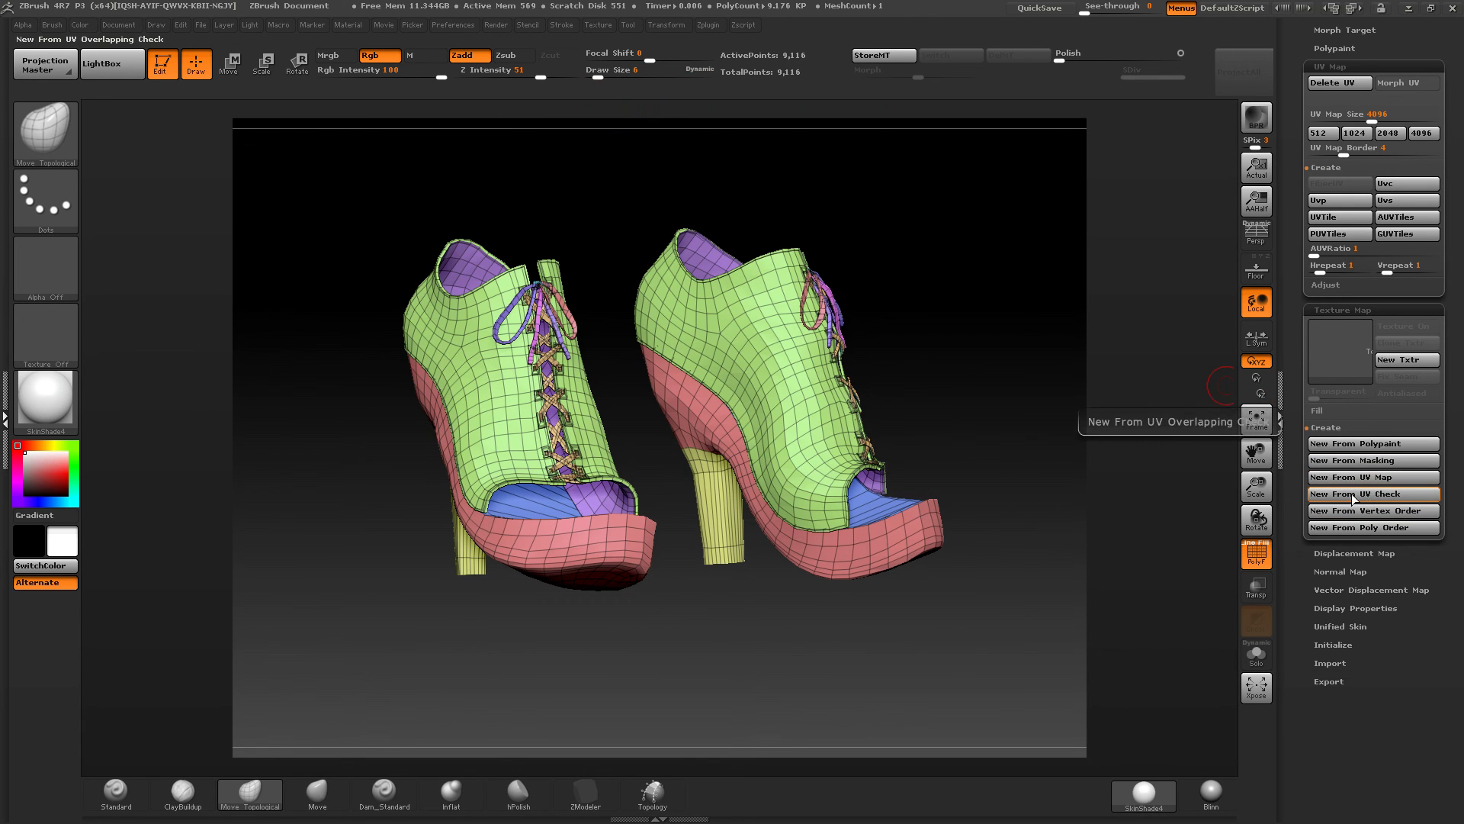
left_click(1367, 499)
Step: Hide the polyframe and inspect the check texture around both boots for overlapping UVs
left_click_drag(868, 410, 983, 415)
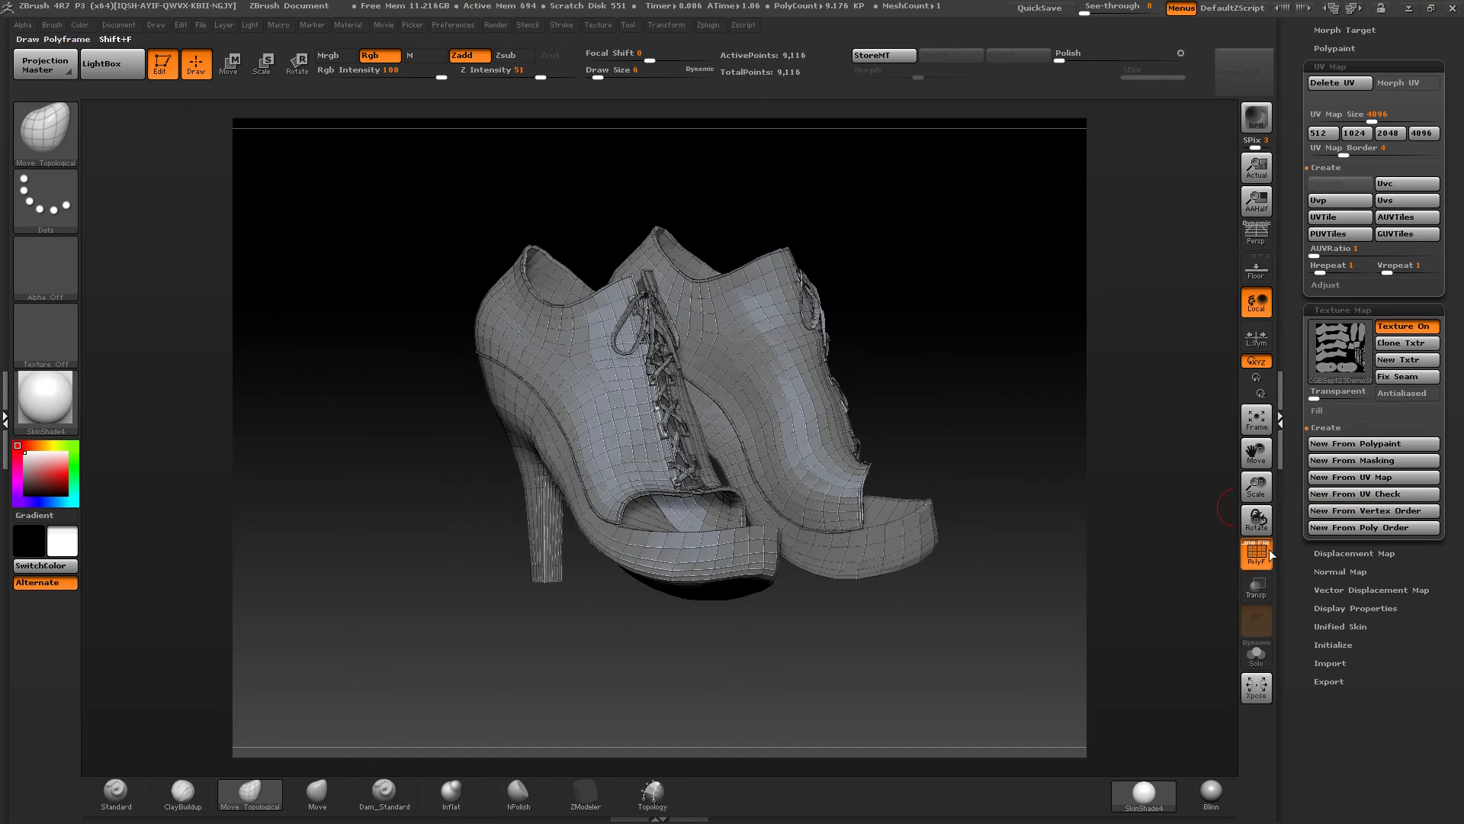
left_click(1264, 558)
right_click_drag(725, 448, 671, 416, "ctrl")
right_click_drag(869, 427, 675, 456)
right_click_drag(757, 430, 802, 492)
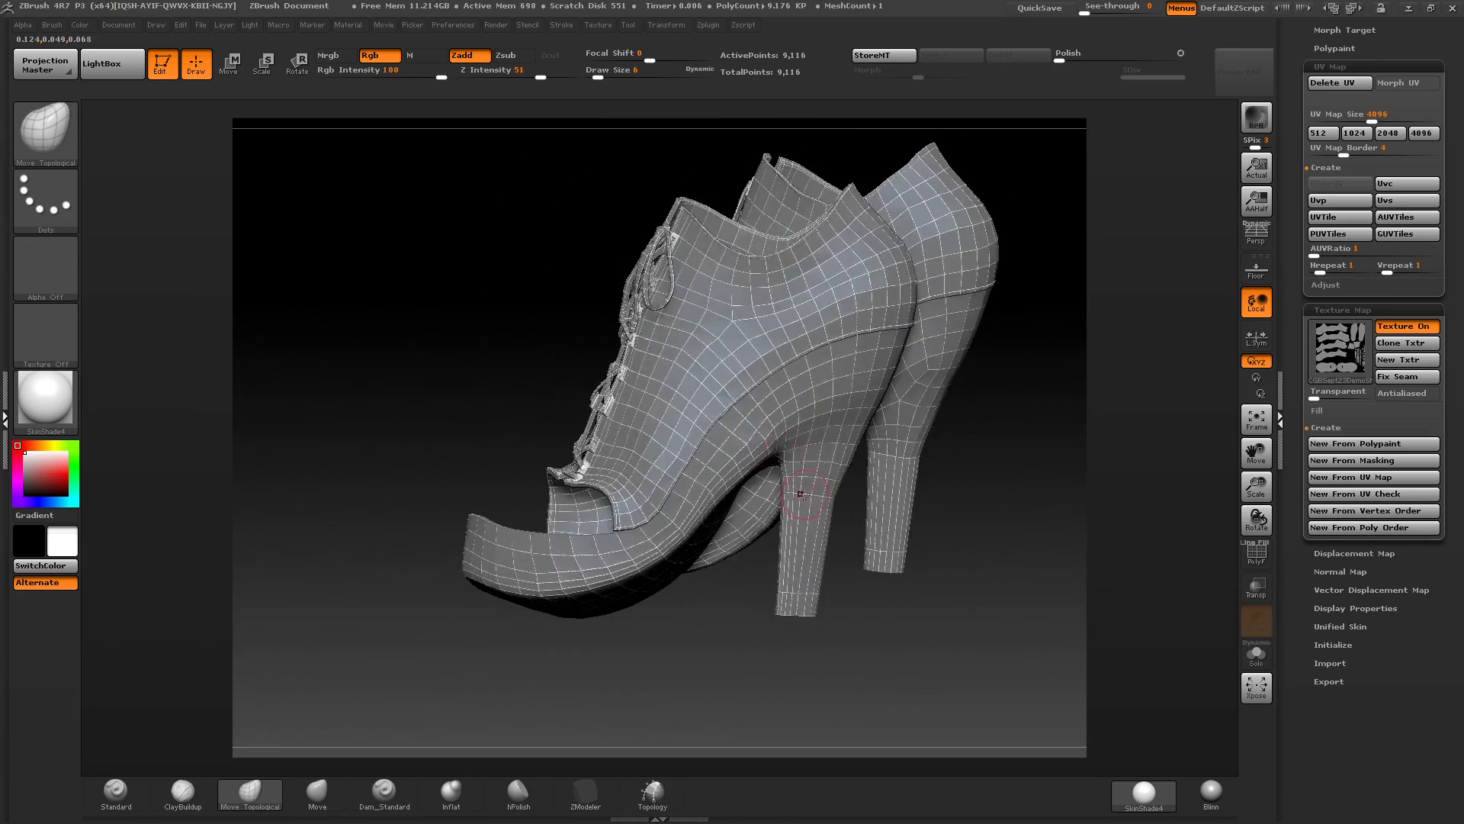
mouse_move(805, 440)
right_mouse_down()
mouse_move(821, 420)
mouse_move(825, 443)
mouse_move(748, 431)
mouse_move(720, 366)
mouse_move(728, 434)
right_mouse_up()
Step: Remove the UV check texture from the boots and bring both boots back into full view
left_click(1340, 358)
left_click(713, 351)
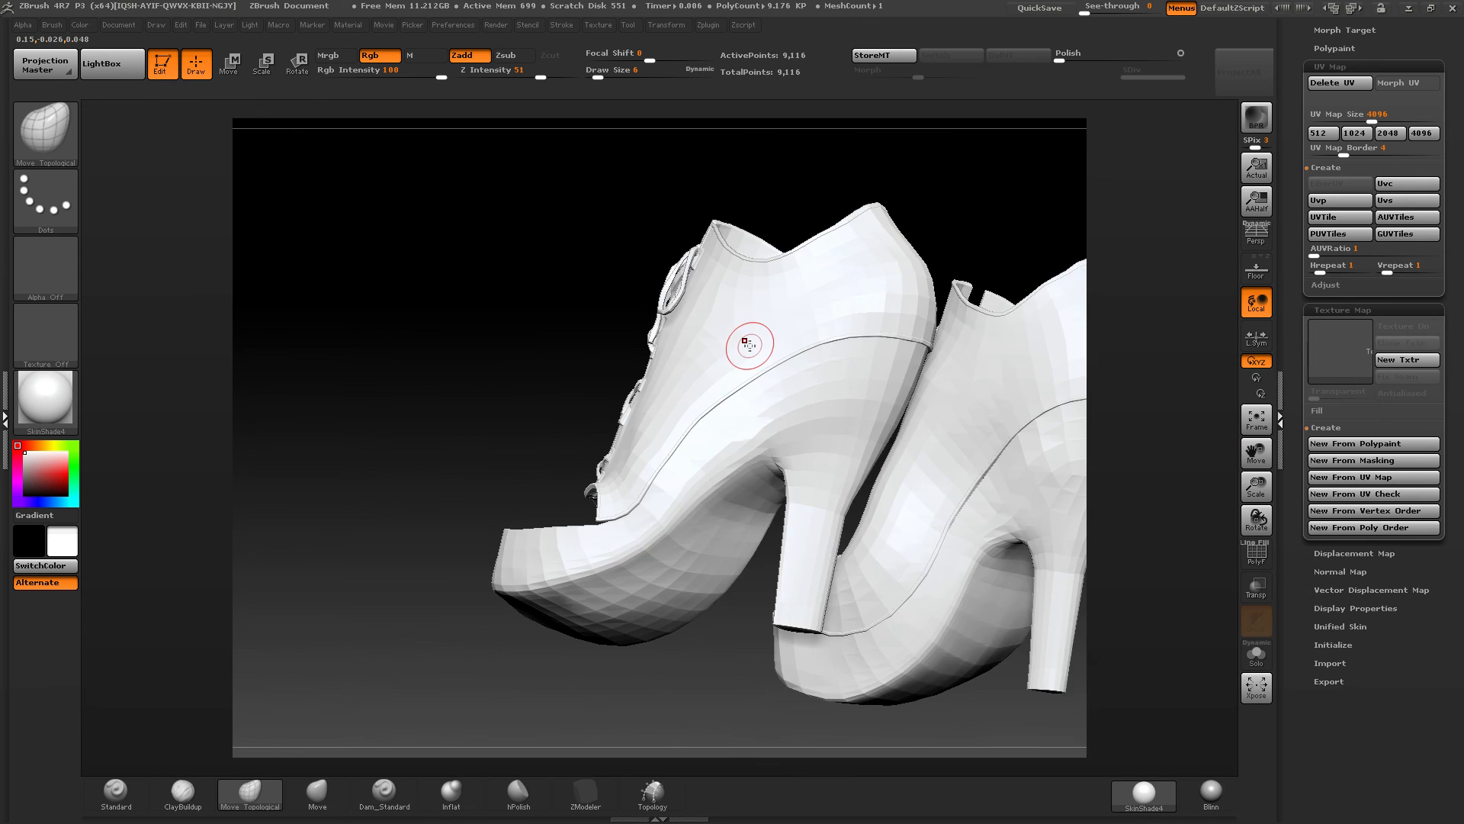
mouse_move(747, 343)
right_mouse_down()
mouse_move(793, 344)
mouse_move(816, 370)
right_mouse_up()
mouse_move(816, 370)
right_mouse_down("ctrl")
mouse_move(770, 377)
mouse_move(934, 441)
mouse_move(1010, 422)
right_mouse_up("ctrl")
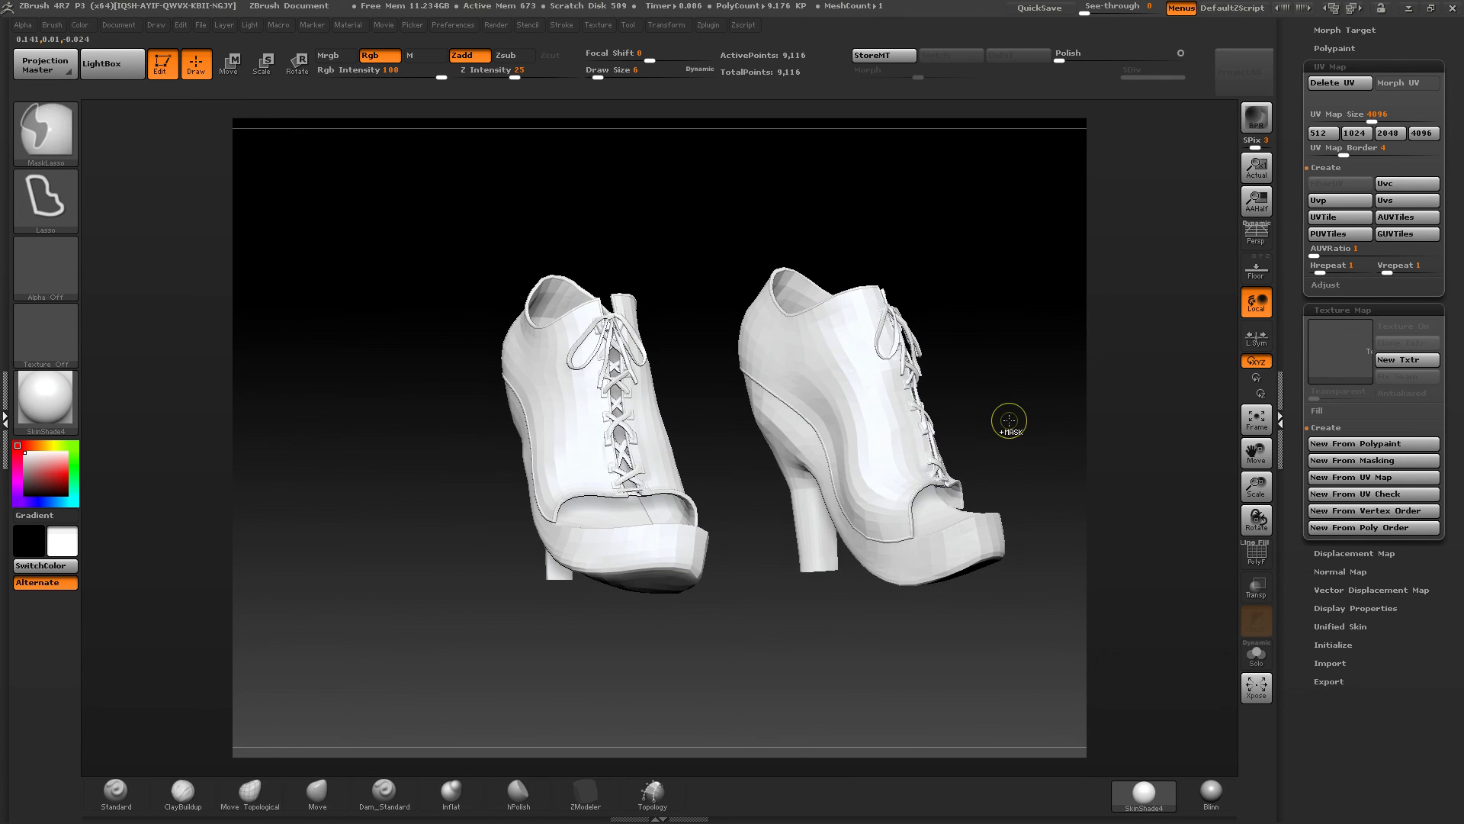
Step: Send the boots to DAZ Studio through GoZ and choose to update the existing CGBSept23DemoShoes object
key("ctrl+g")
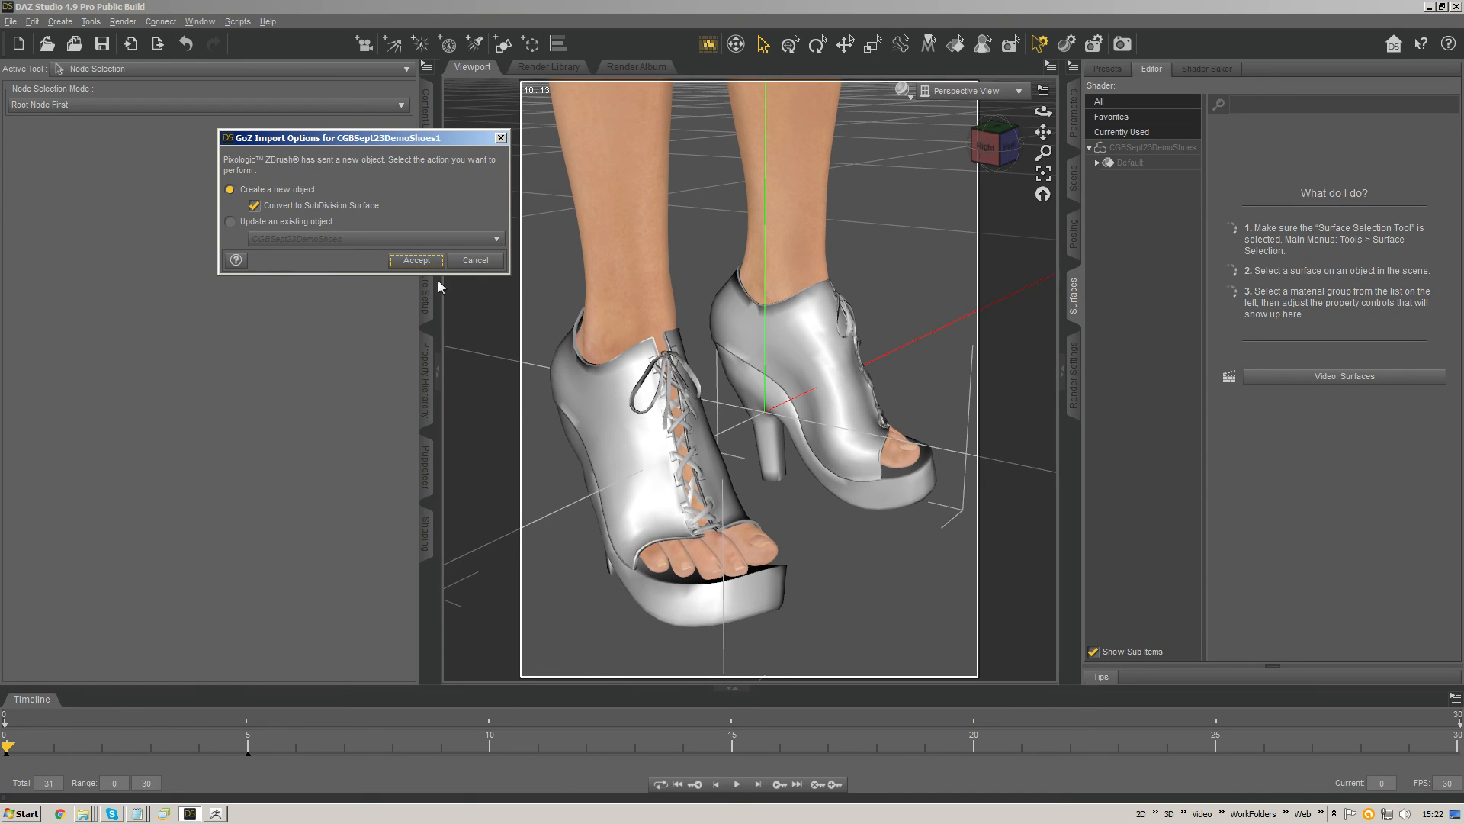
left_click(267, 222)
left_click_drag(358, 143, 335, 130)
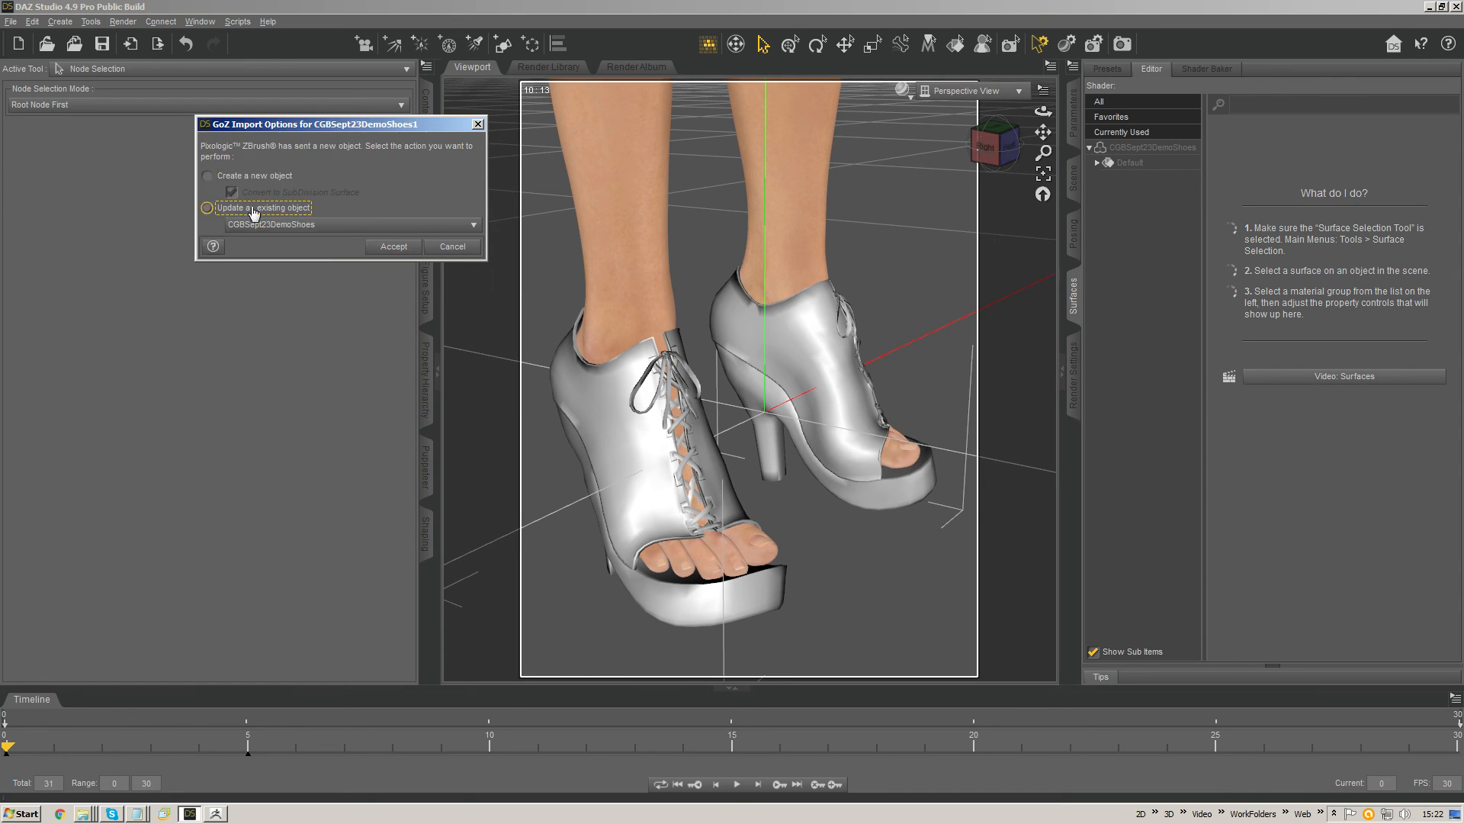
left_click(381, 247)
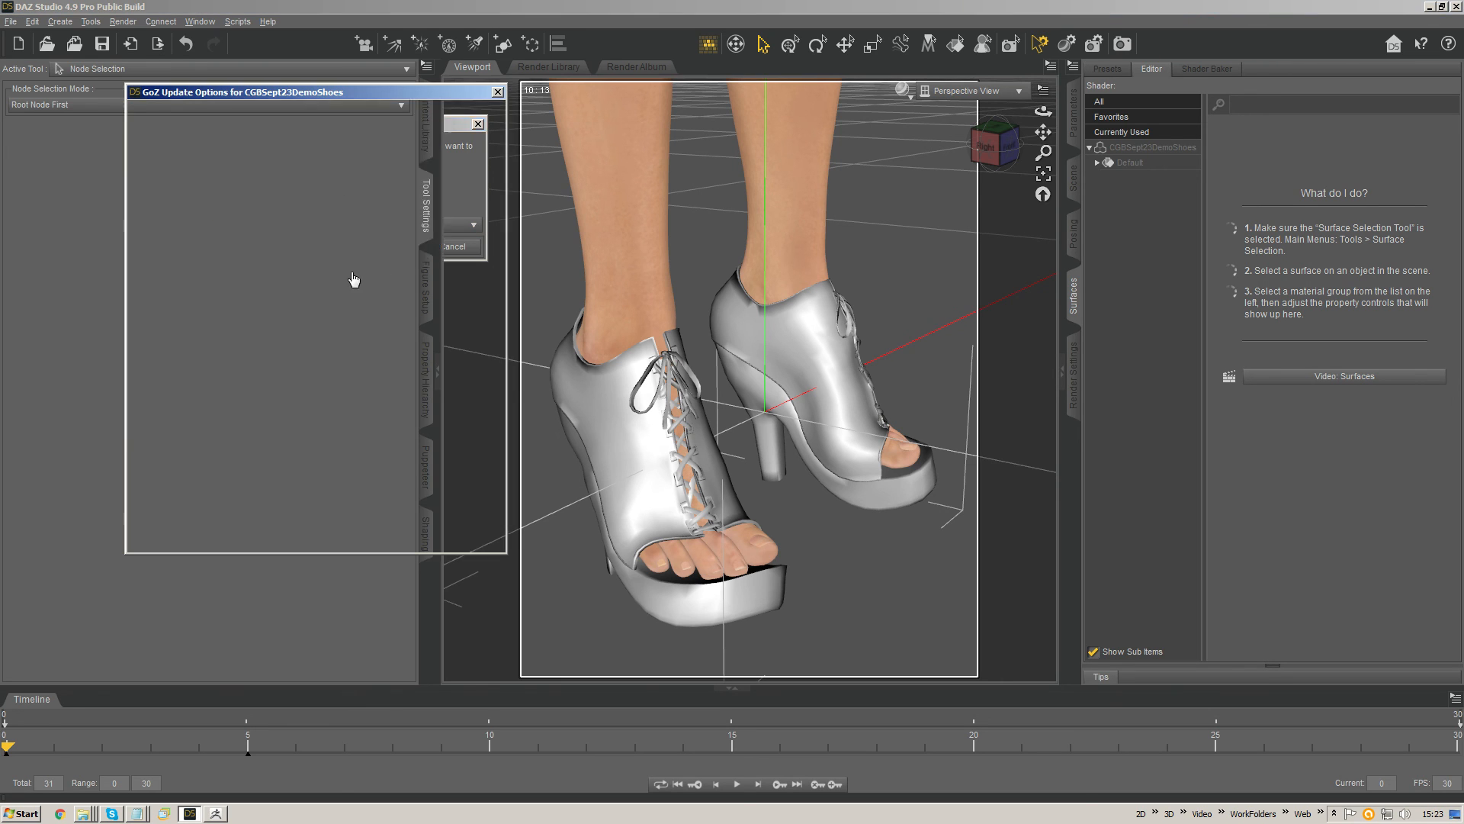
Step: Exclude the geometry from the GoZ update and update only the shoes' current UV set
left_click(172, 141)
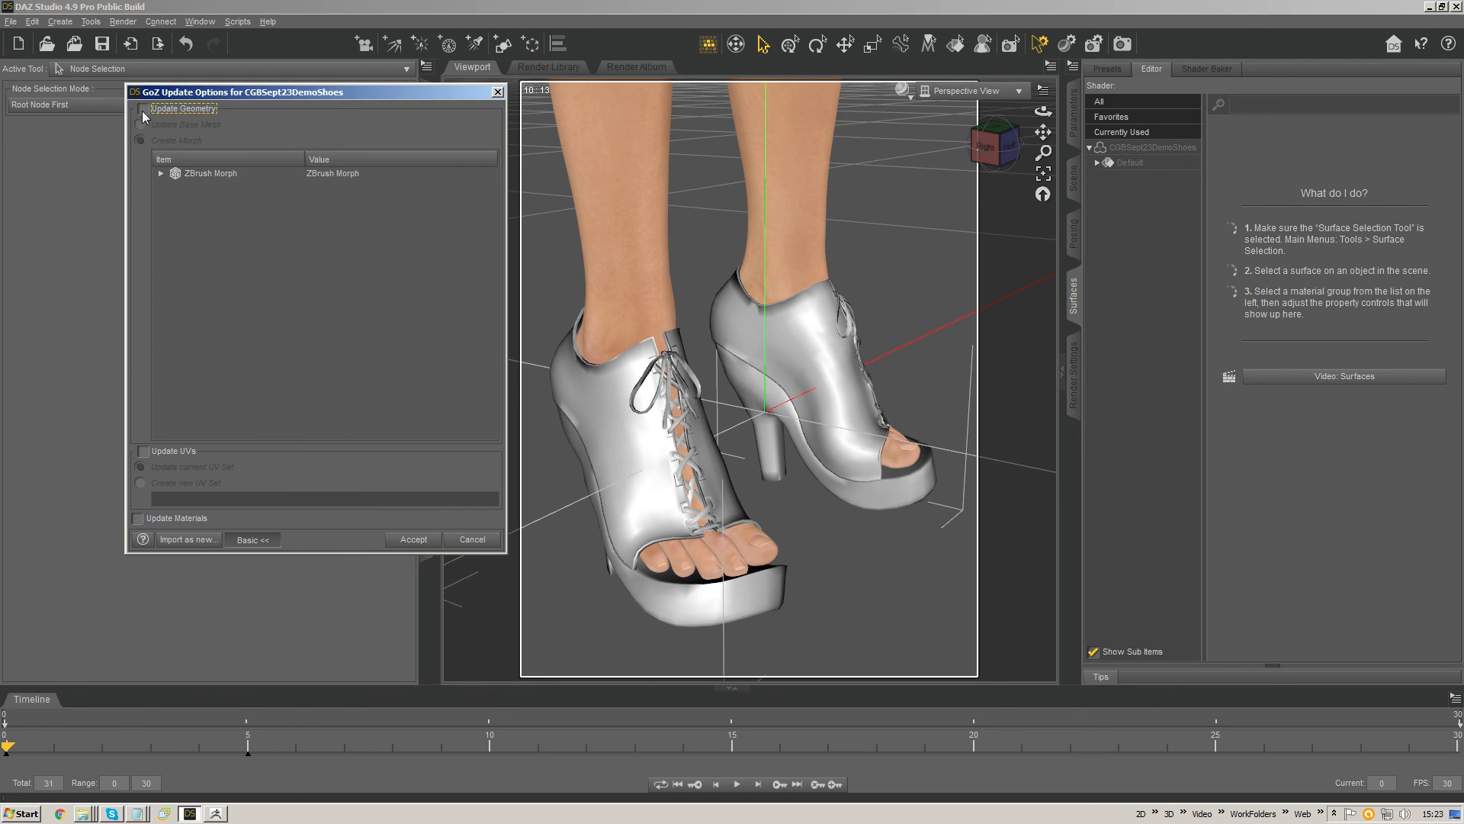
left_click(174, 452)
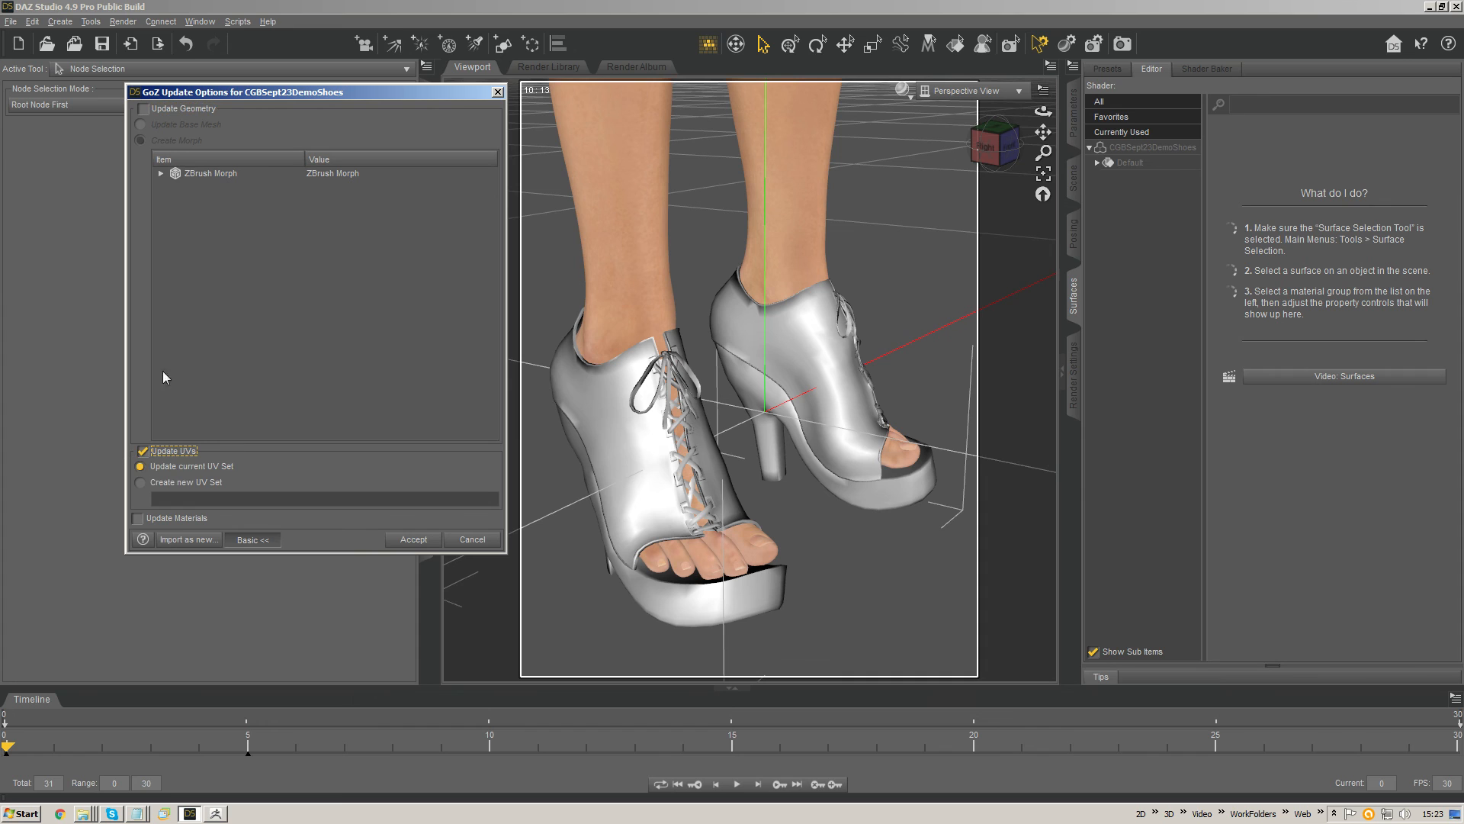
left_click(402, 540)
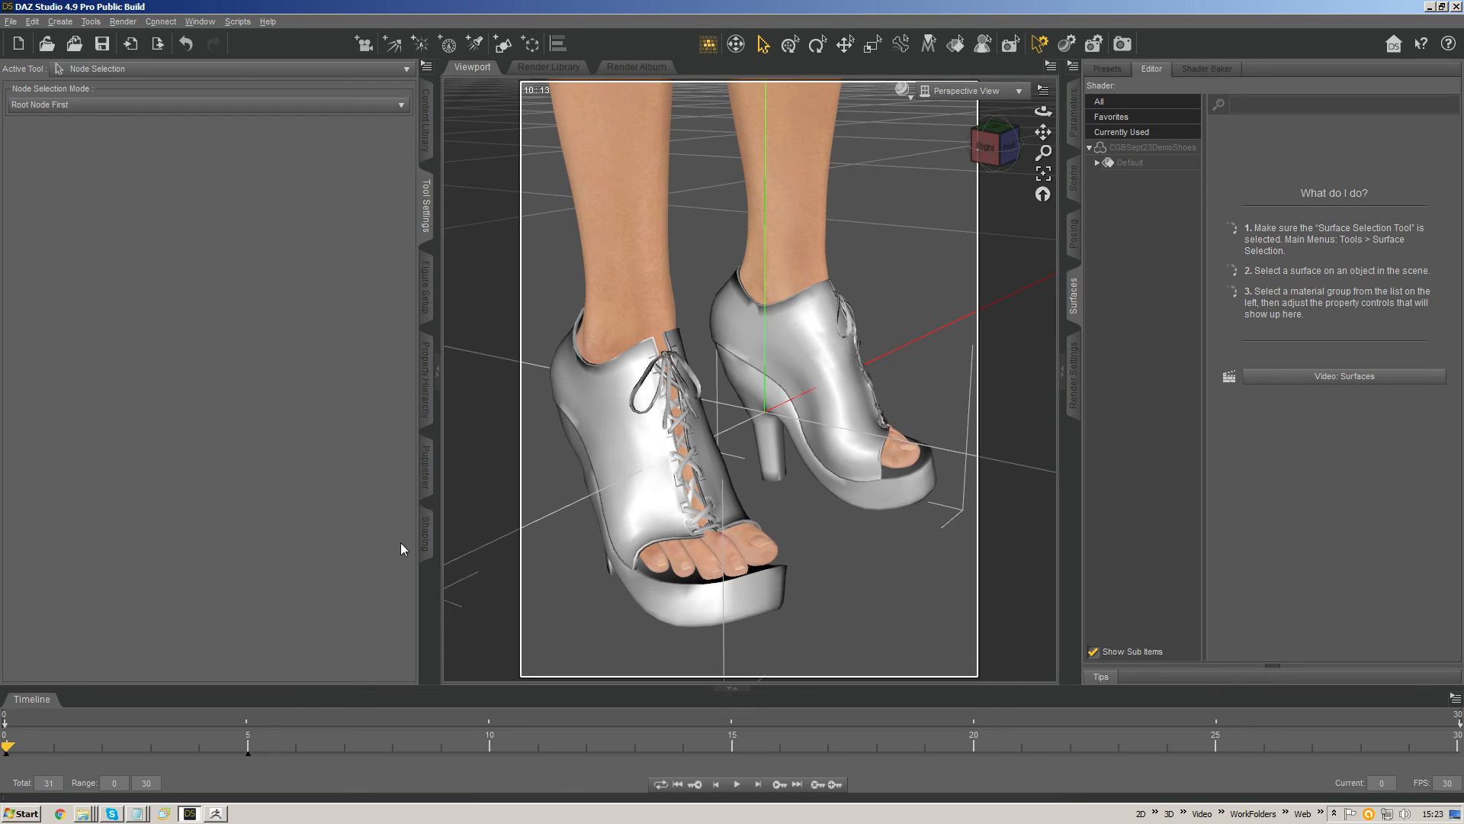
Step: Select the CGBSept23DemoShoes figure and save it as a Figure/Prop asset, overwriting the existing file with the current save options
right_click(762, 385)
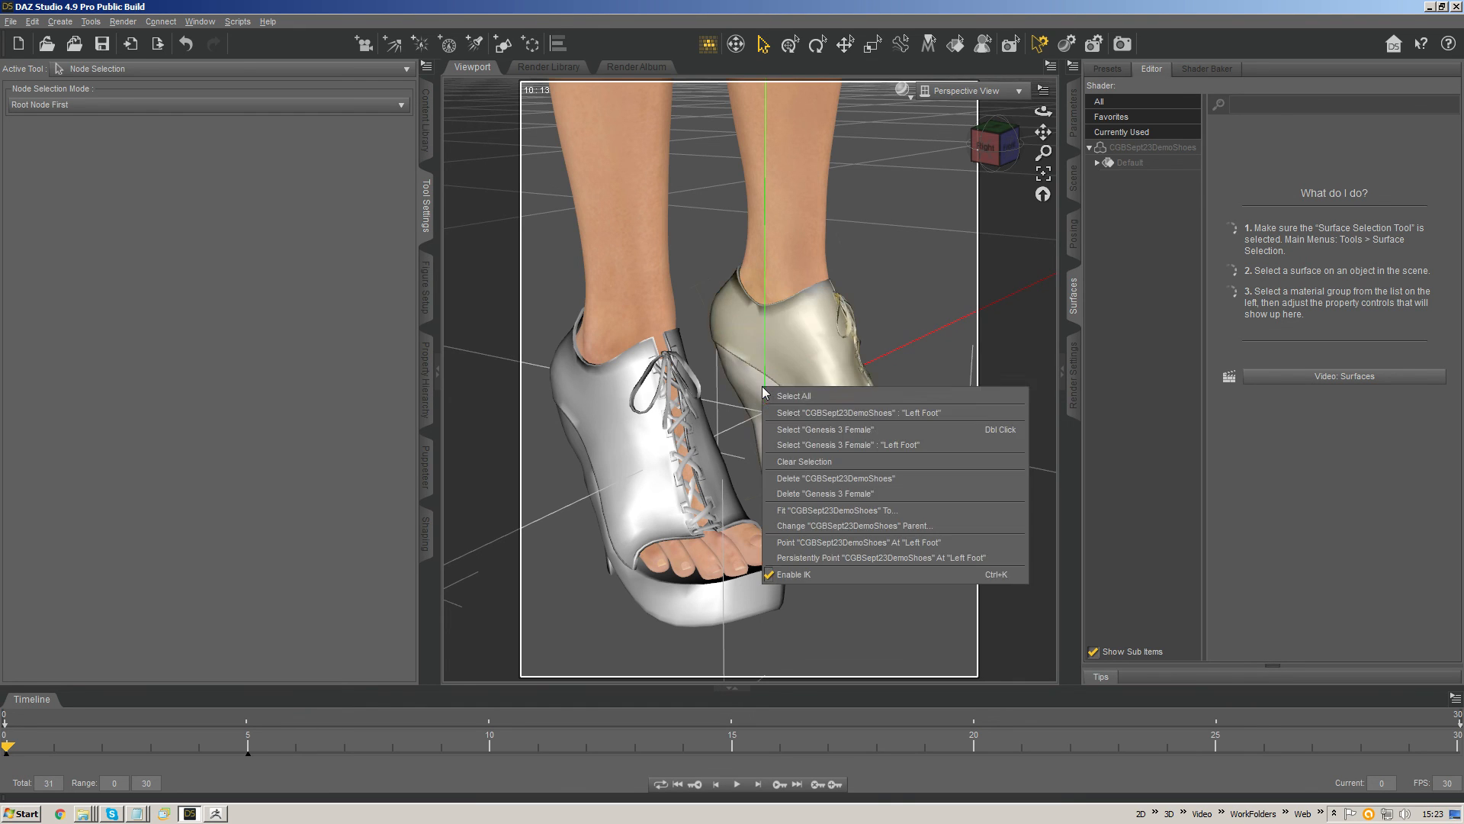
left_click(790, 410)
right_click(768, 419)
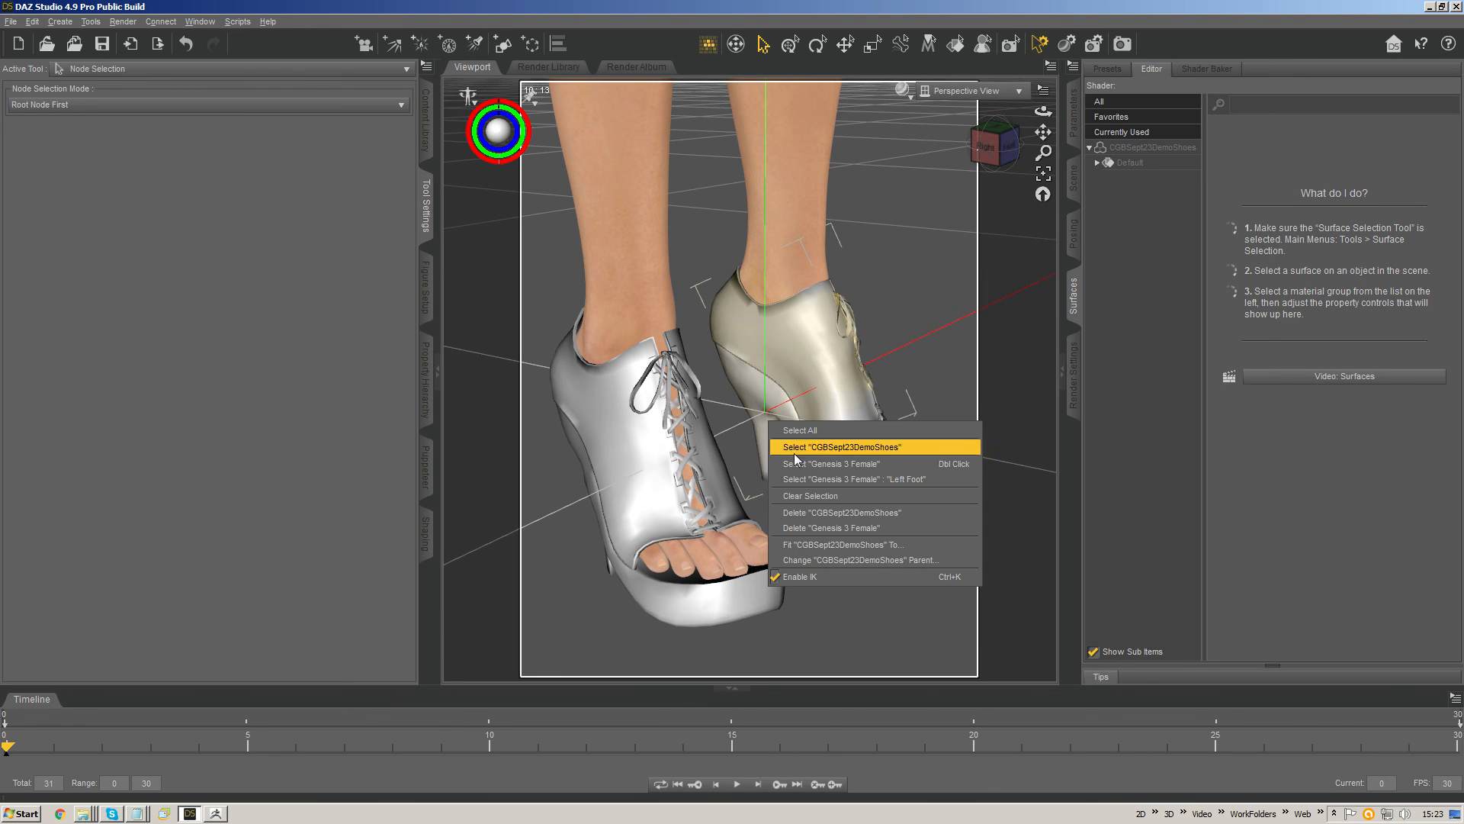
left_click(806, 451)
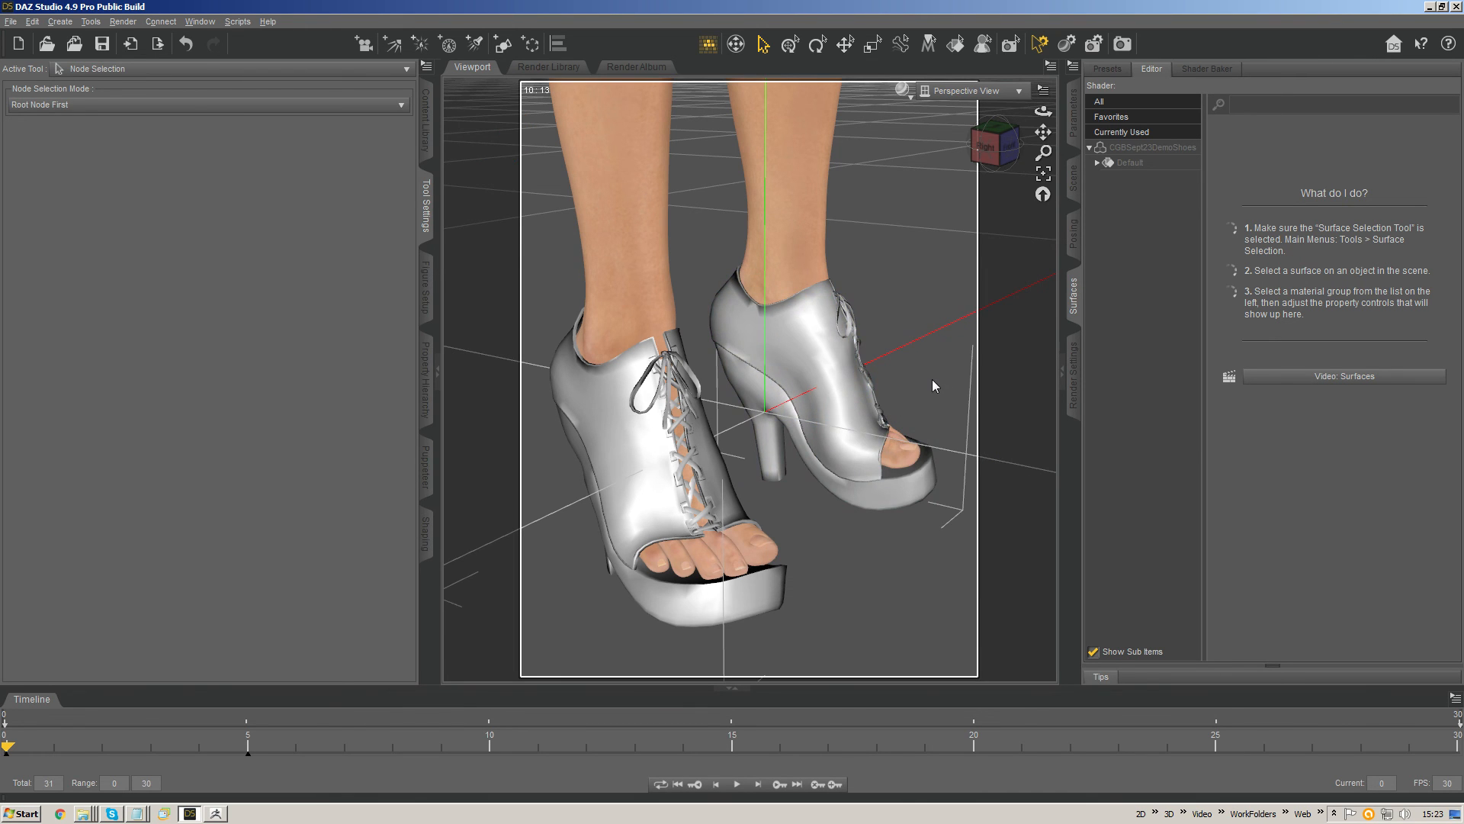
key("ctrl+s")
left_click(259, 126)
key("Return")
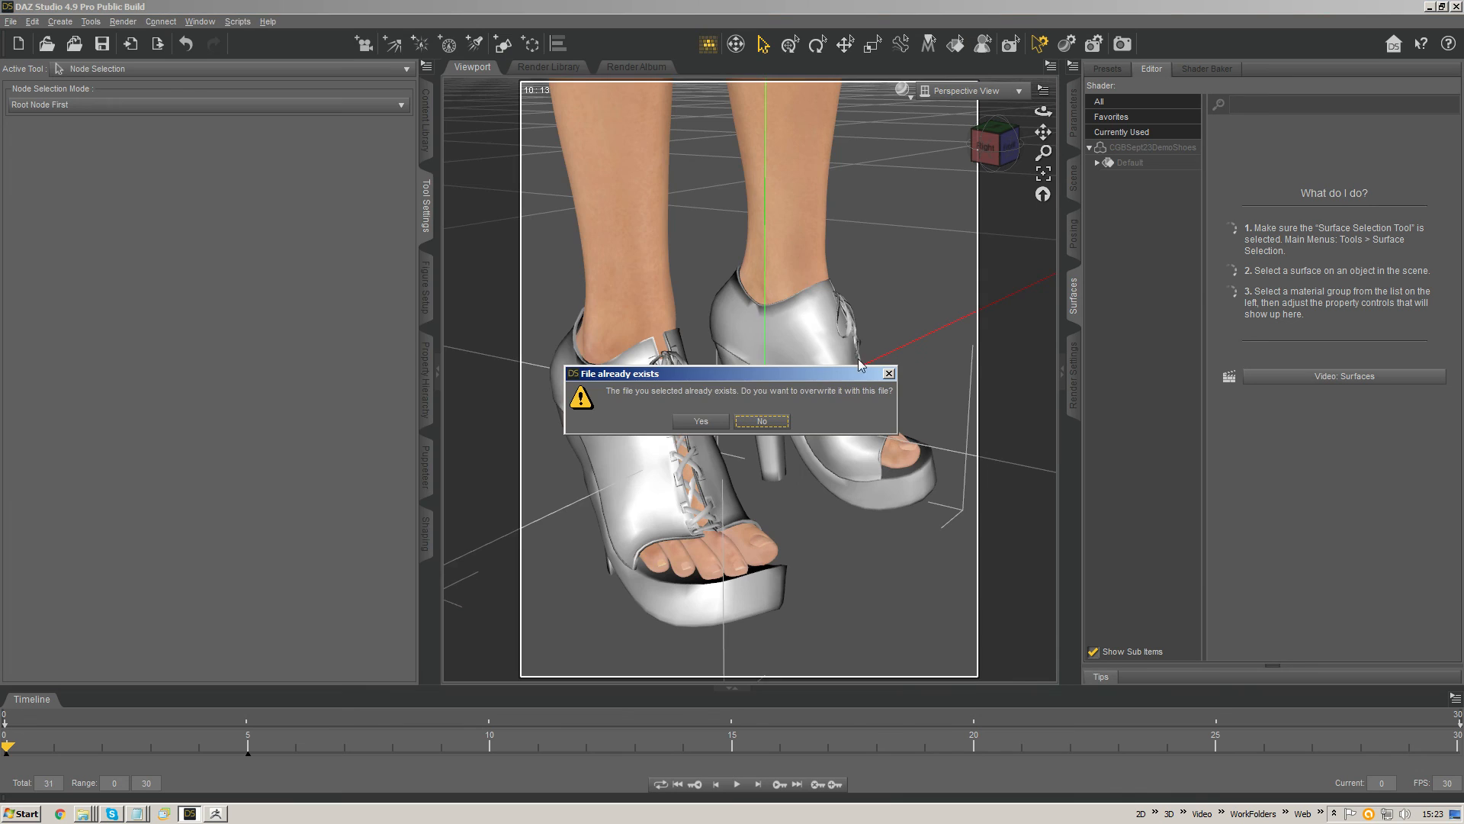
left_click(715, 435)
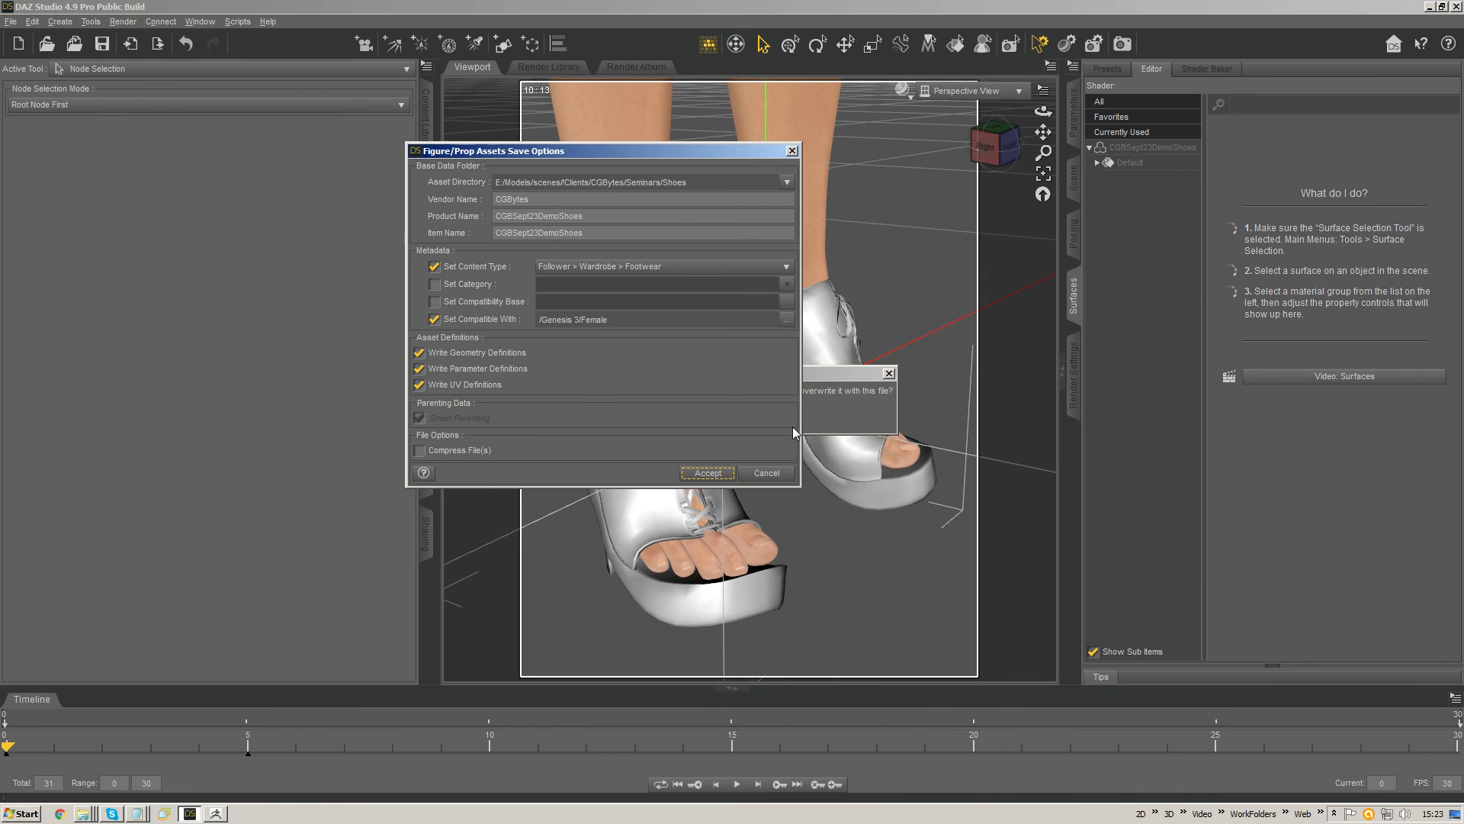
left_click(707, 472)
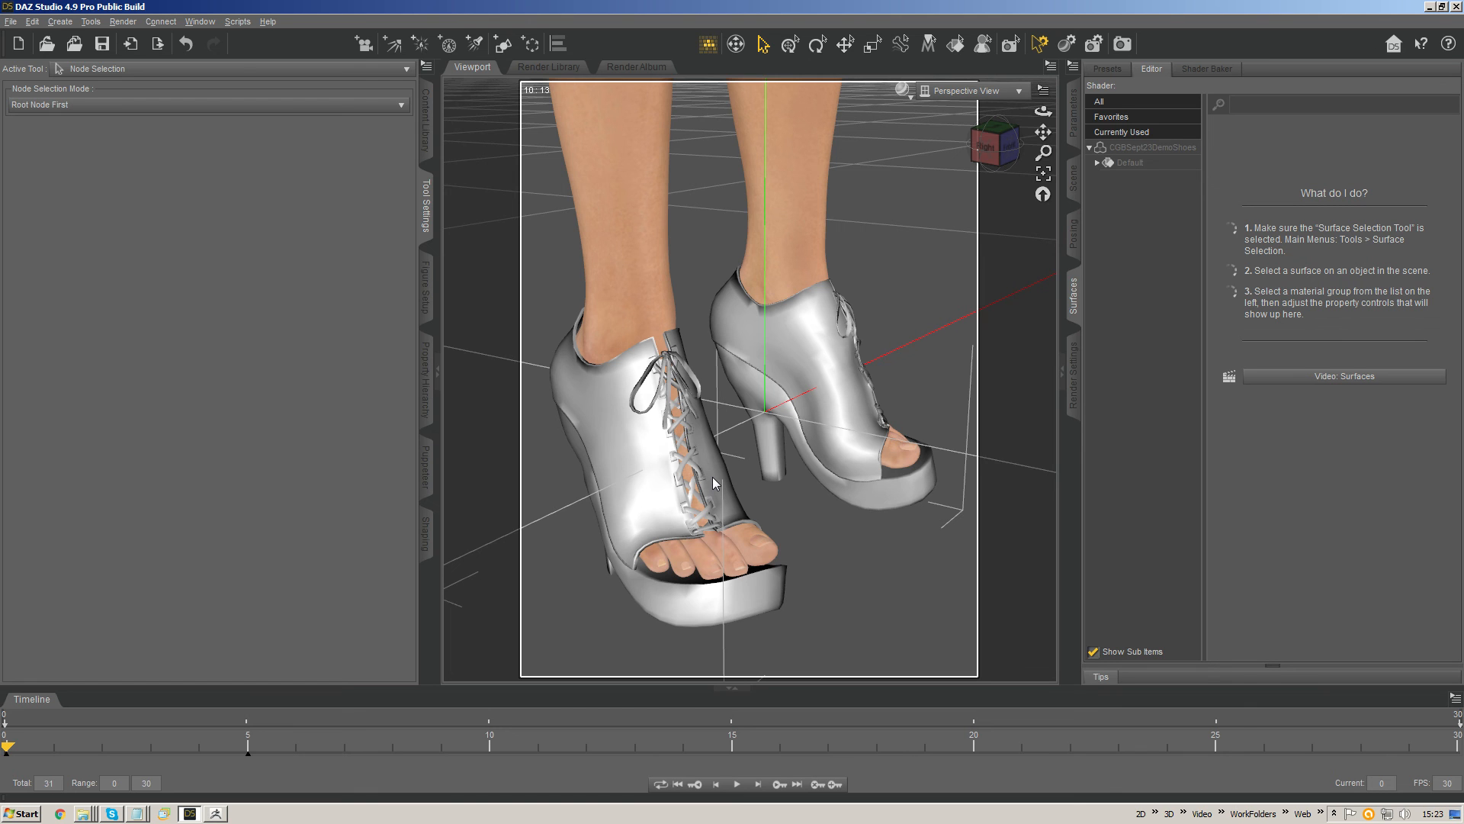
Step: Switch back to ZBrush, bring up the polygroup options, and turn on the polyframe display for the boots
key("alt+Tab")
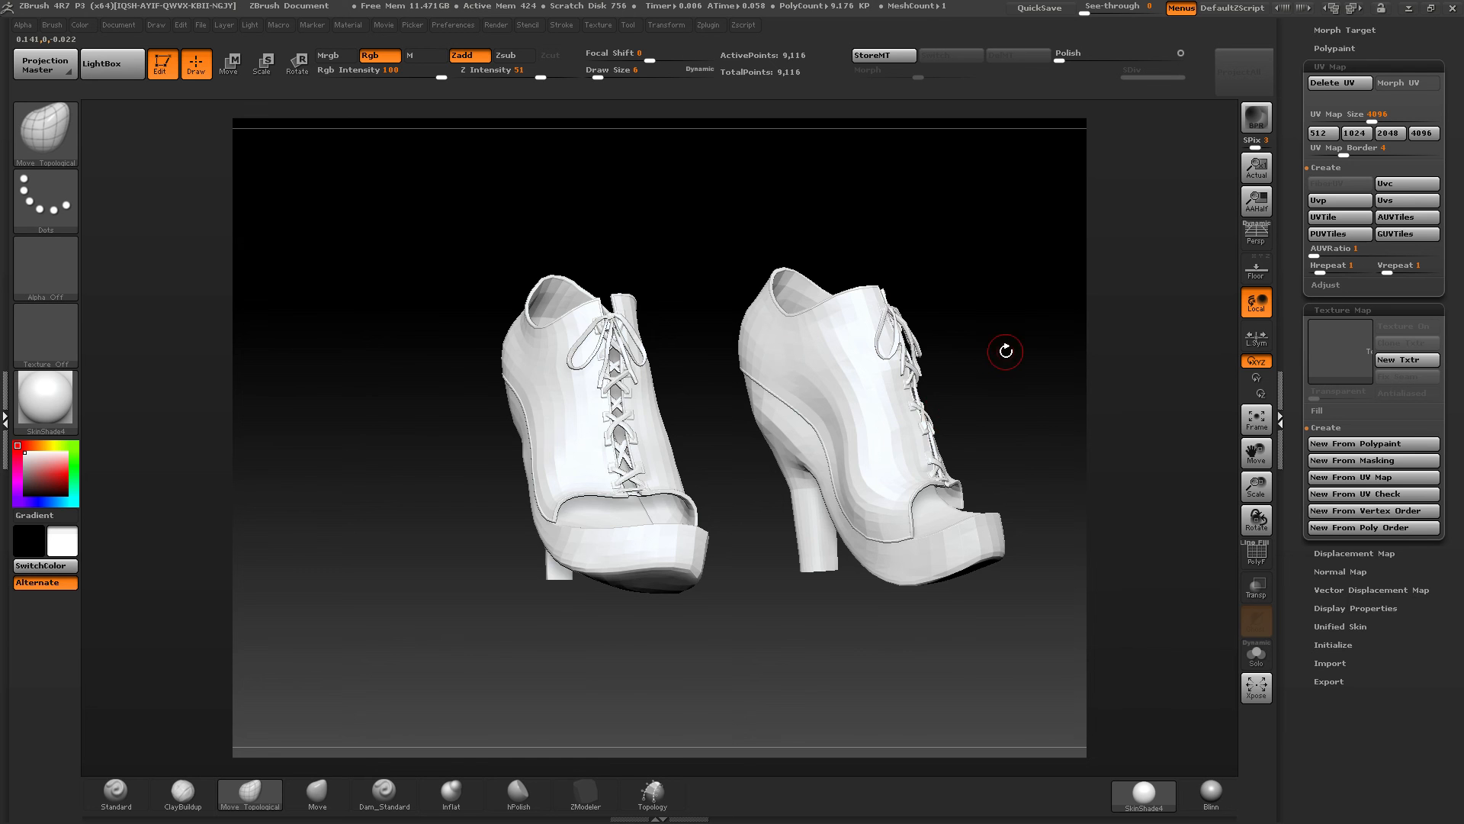
left_click_drag(1003, 350, 918, 354)
right_click_drag(828, 379, 763, 404)
mouse_move(763, 404)
right_mouse_down("ctrl")
mouse_move(928, 403)
mouse_move(735, 448)
right_mouse_up("ctrl")
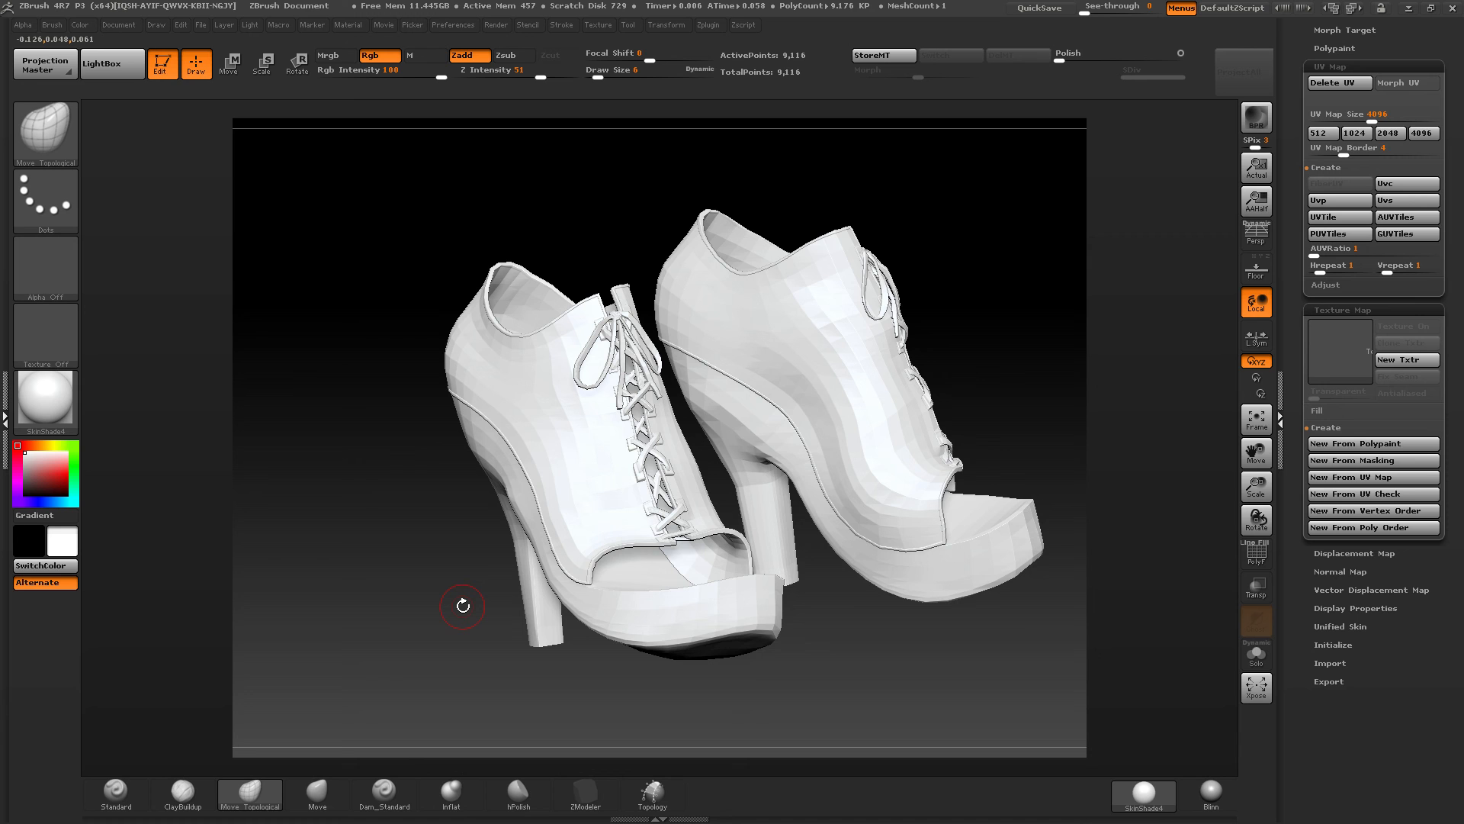
right_click_drag(768, 467, 745, 382)
left_click_drag(1299, 244, 1299, 791)
mouse_move(867, 372)
right_mouse_down()
mouse_move(888, 360)
mouse_move(860, 401)
right_mouse_up()
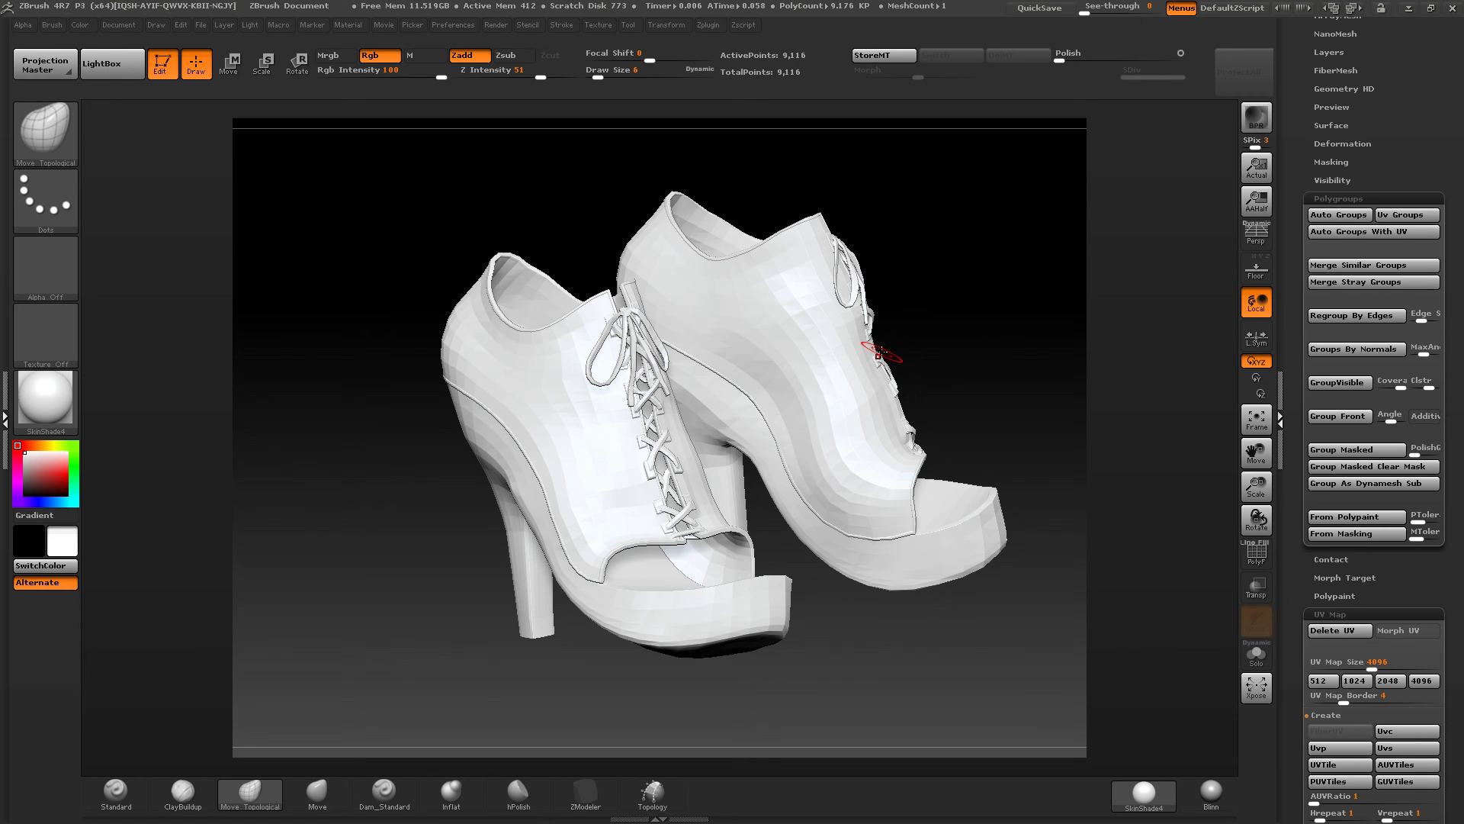
left_click(1263, 559)
left_click_drag(991, 648, 936, 473)
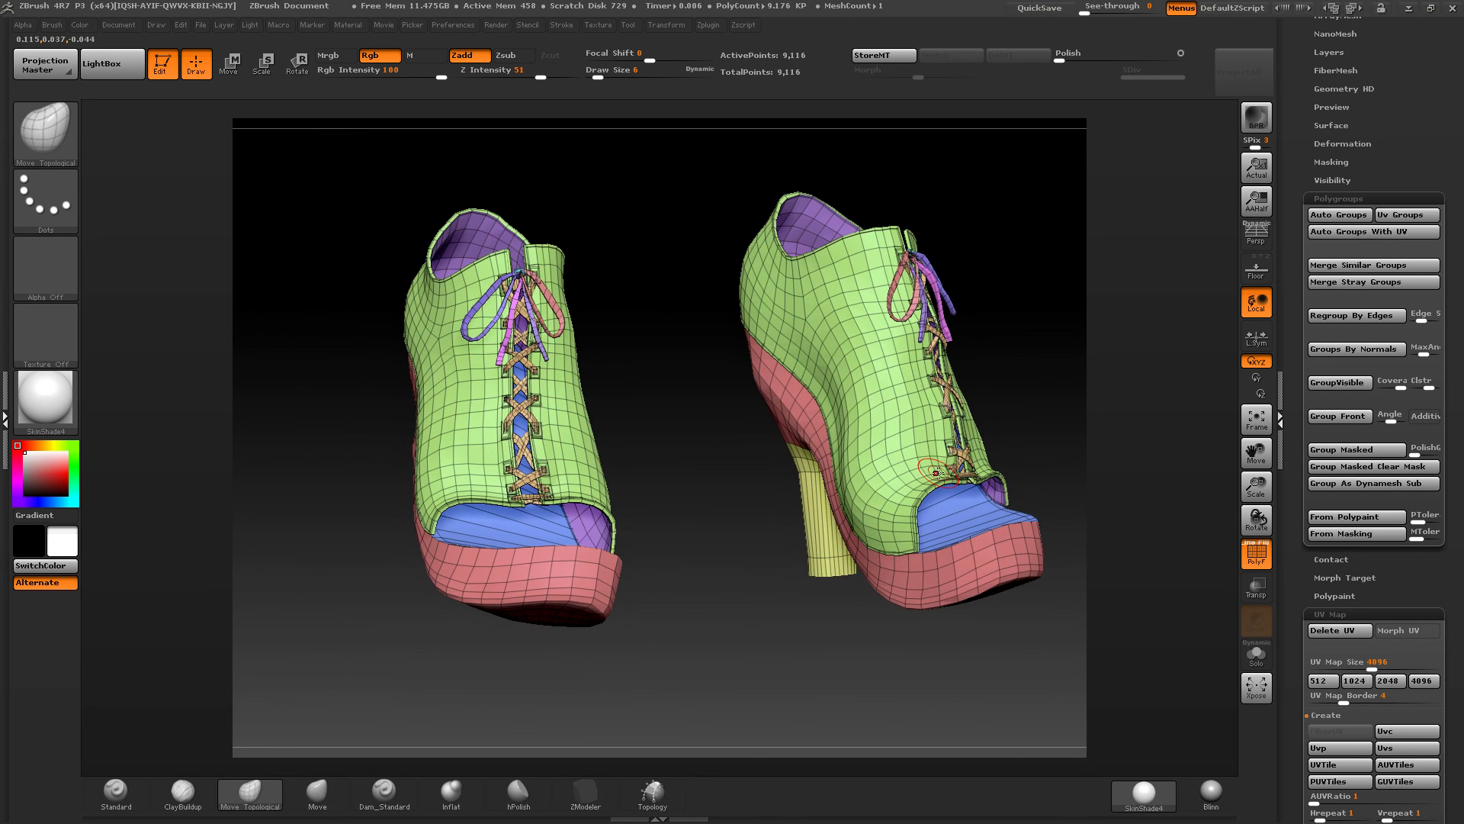